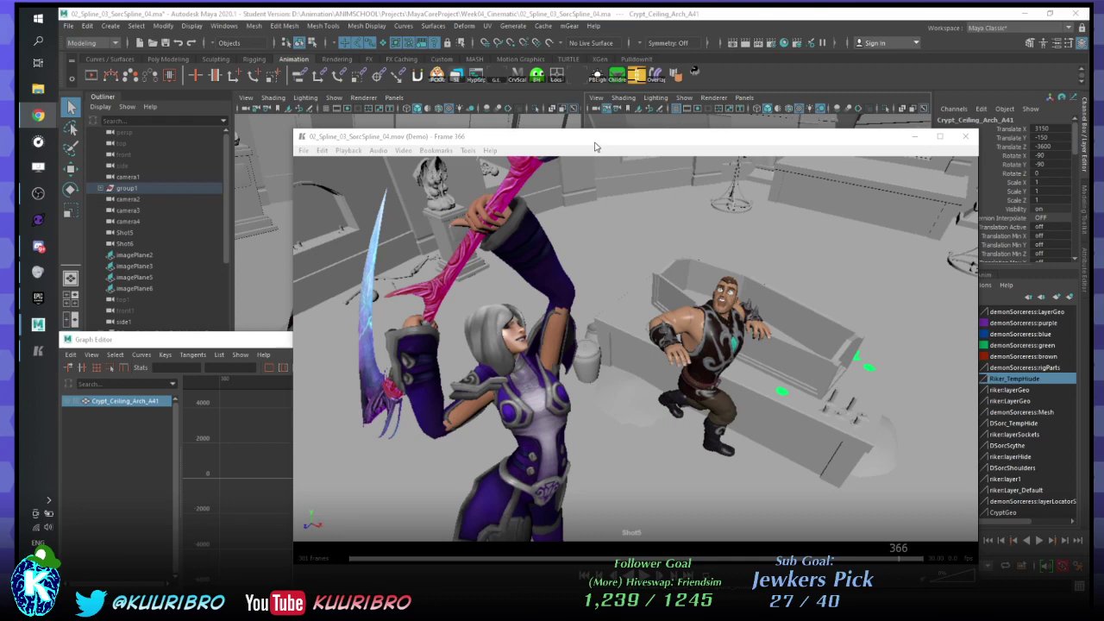
- Review the playblast movie around frame 367 by pausing and scrubbing it, then bring the Maya scene back to the front
drag(594, 142, 569, 69)
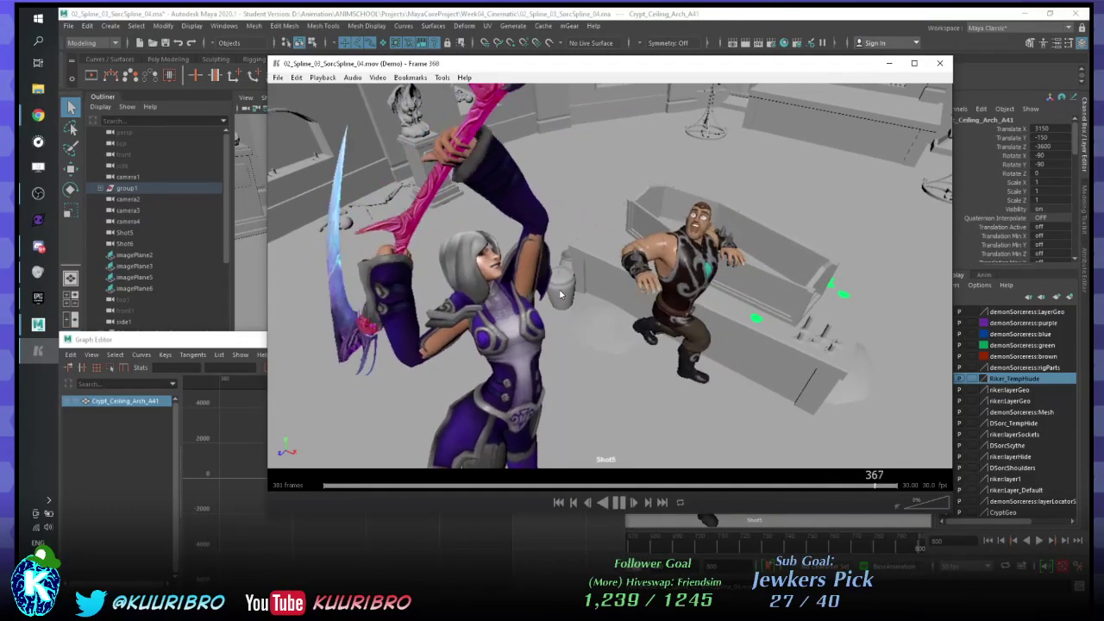
key(space)
drag(887, 485, 877, 455)
click(791, 13)
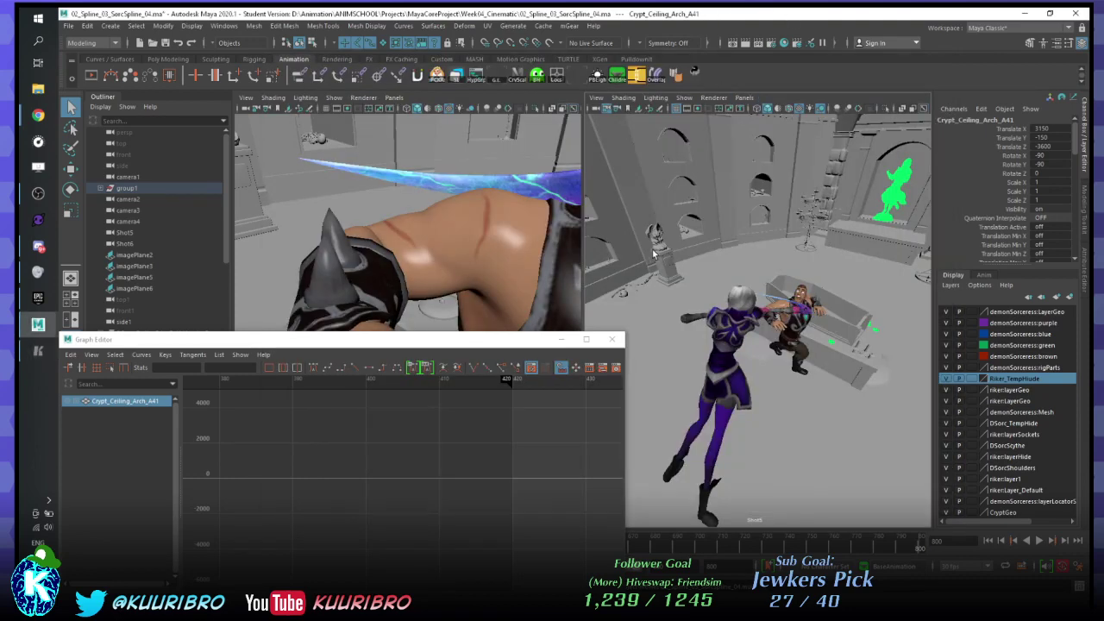
- Clear the Graph Editor out of the way and frame Riker's boots in the perspective view
click(562, 339)
alt+middle_drag(461, 418, 394, 170)
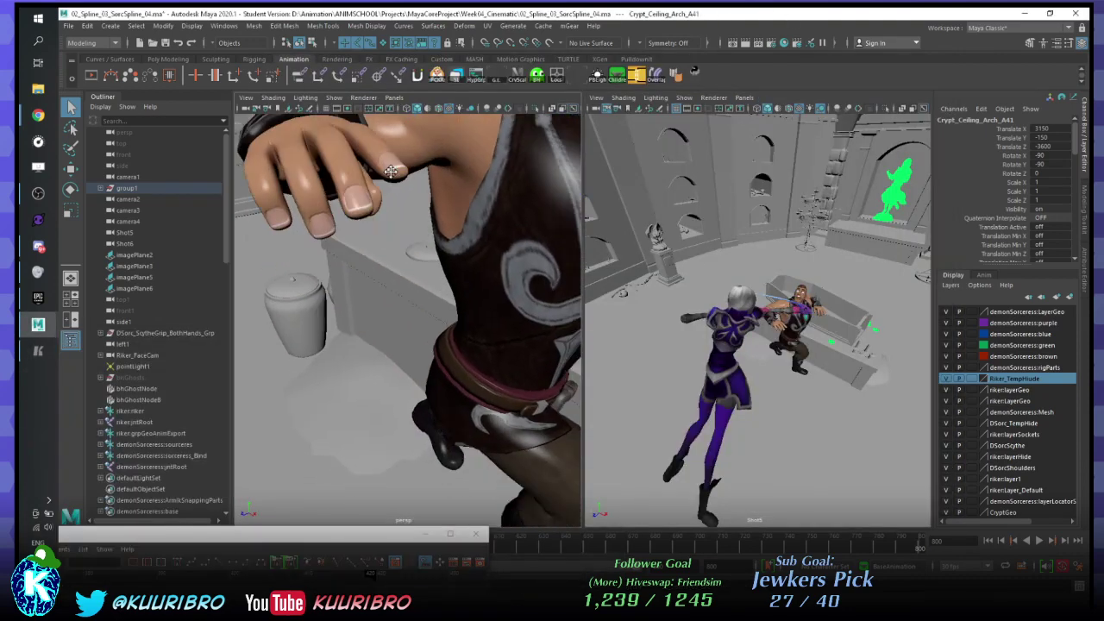
alt+right_drag(394, 170, 437, 190)
alt+drag(436, 190, 457, 350)
alt+right_drag(456, 350, 552, 258)
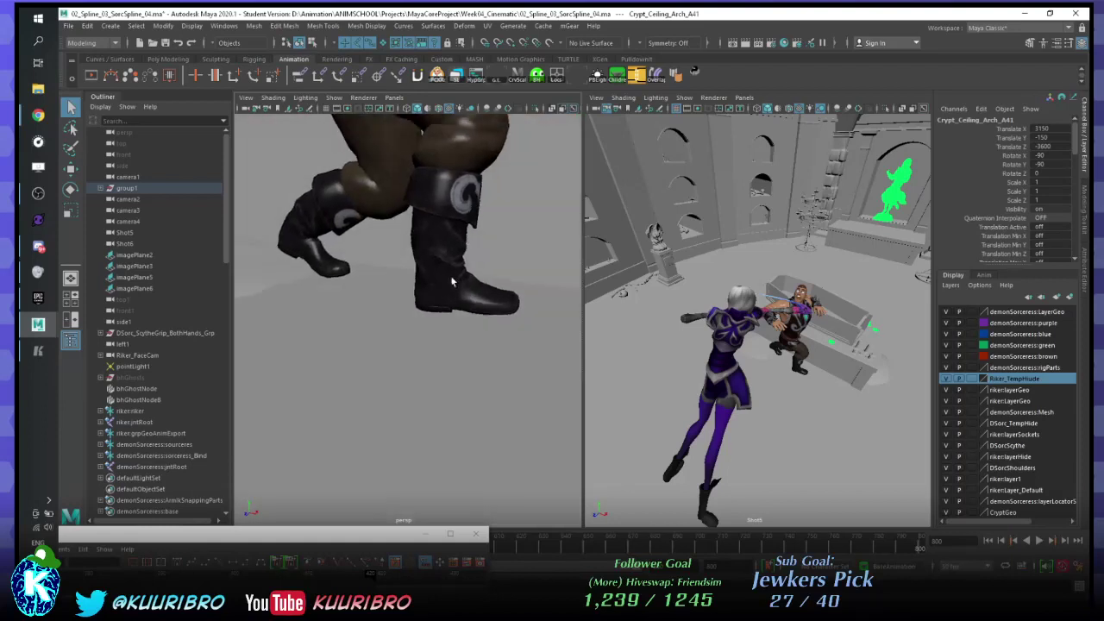
alt+middle_drag(553, 259, 550, 288)
double_click(315, 540)
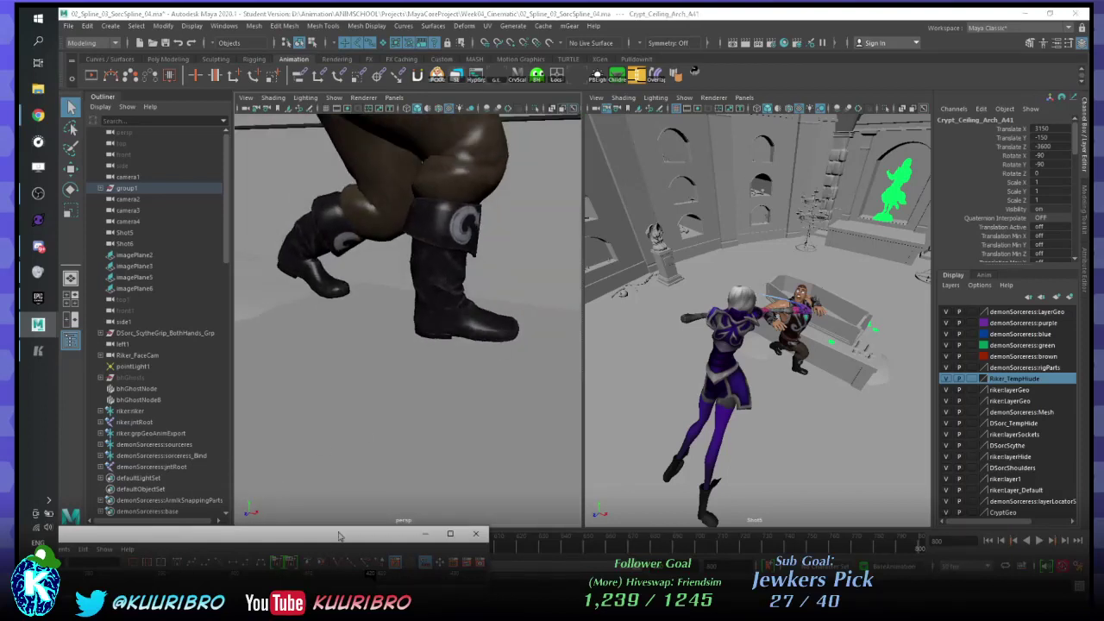
click(632, 256)
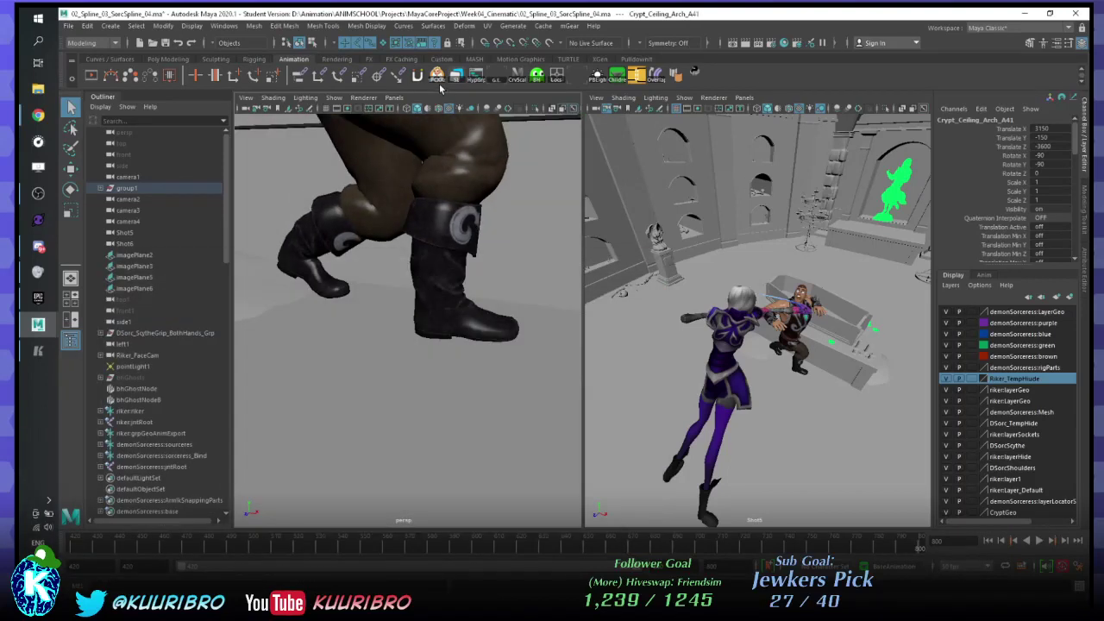
- Open AnimSchoolPicker, park it outside the main window, and select Riker's left foot IK control
click(439, 78)
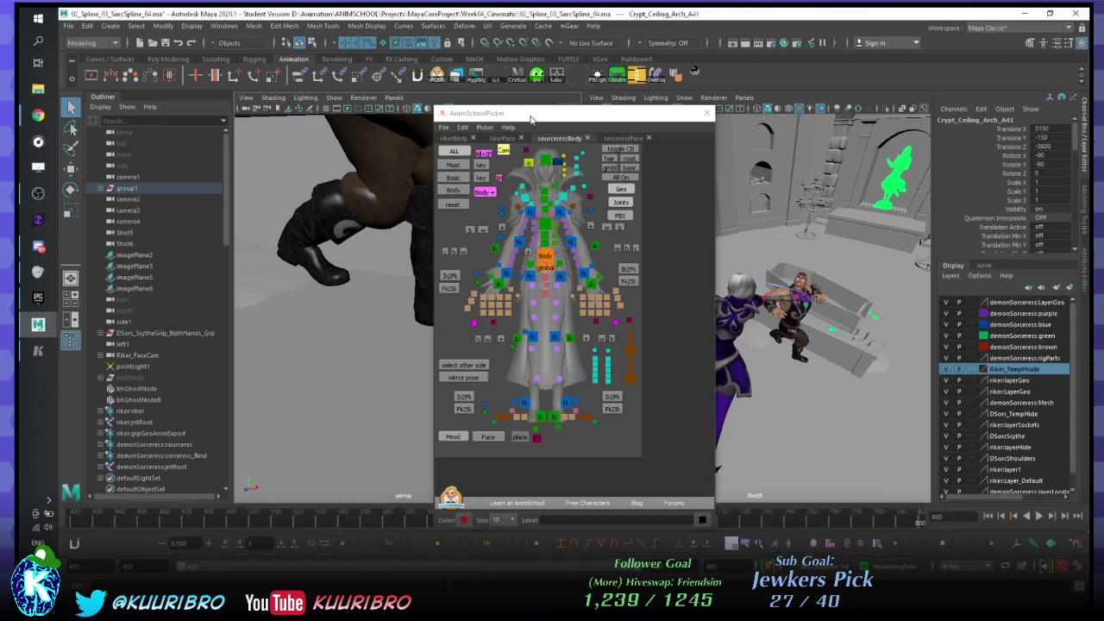
drag(532, 119, 1103, 85)
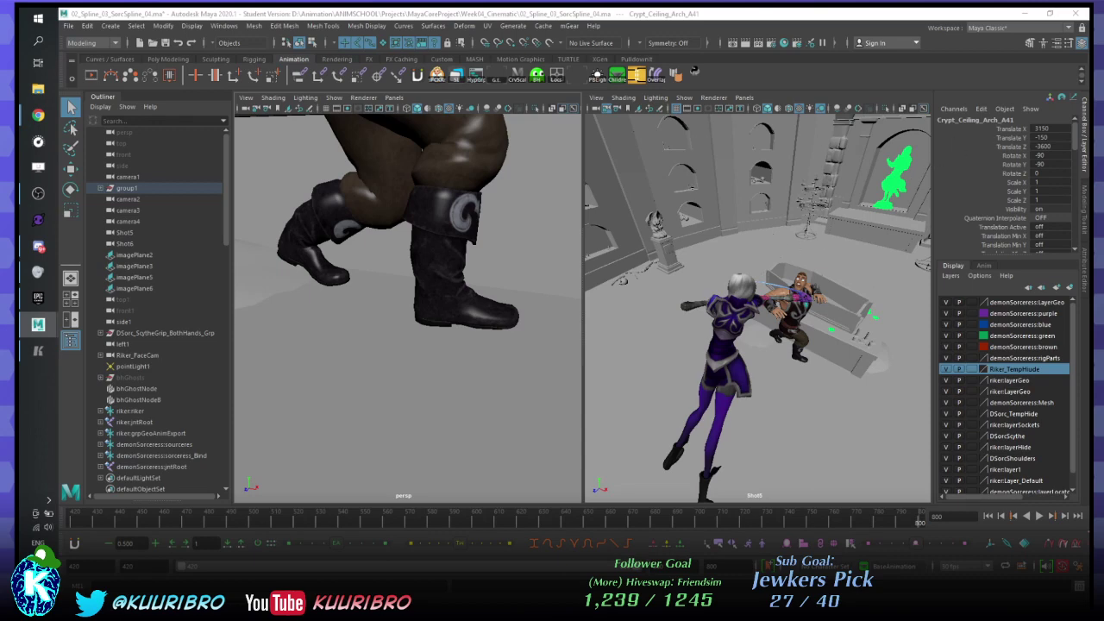
click(449, 315)
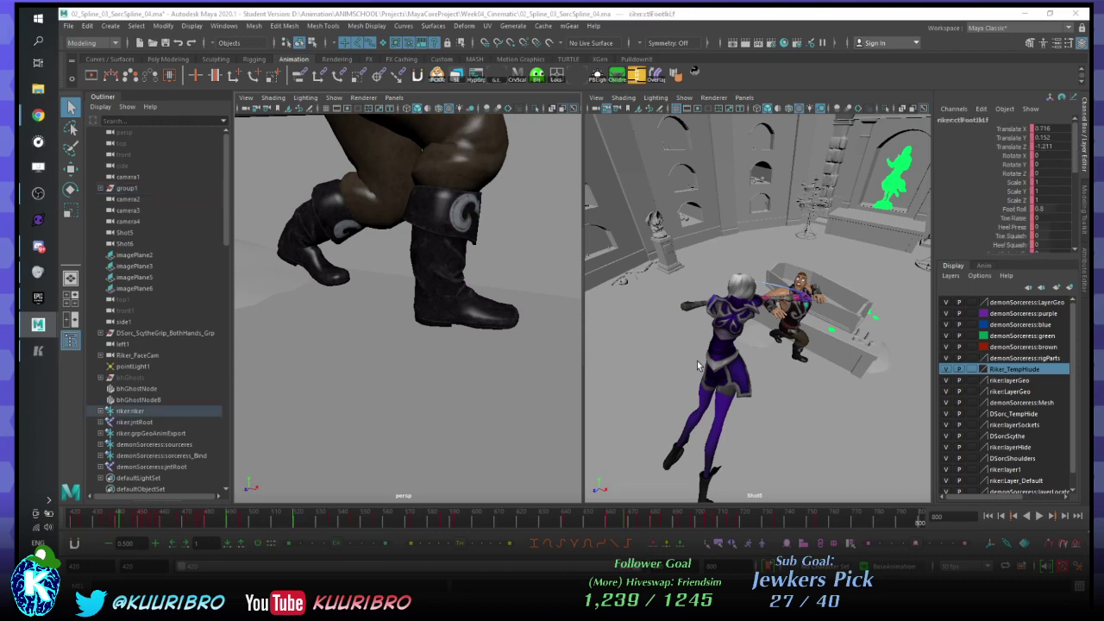
- Examine Riker's leg poses in the perspective view and play back the animation, stopping at frame 778
alt+drag(401, 337, 461, 359)
alt+middle_drag(461, 360, 368, 343)
scroll(371, 344, down, 5)
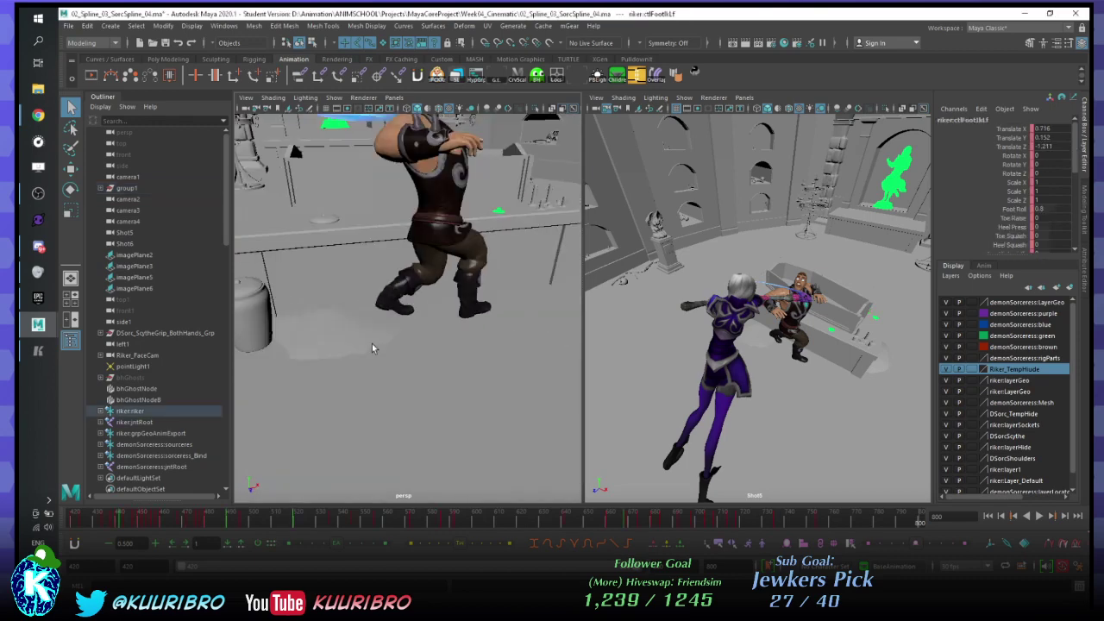
scroll(394, 337, down, 3)
scroll(388, 342, up, 8)
scroll(382, 350, down, 4)
alt+drag(383, 350, 456, 288)
scroll(423, 319, up, 4)
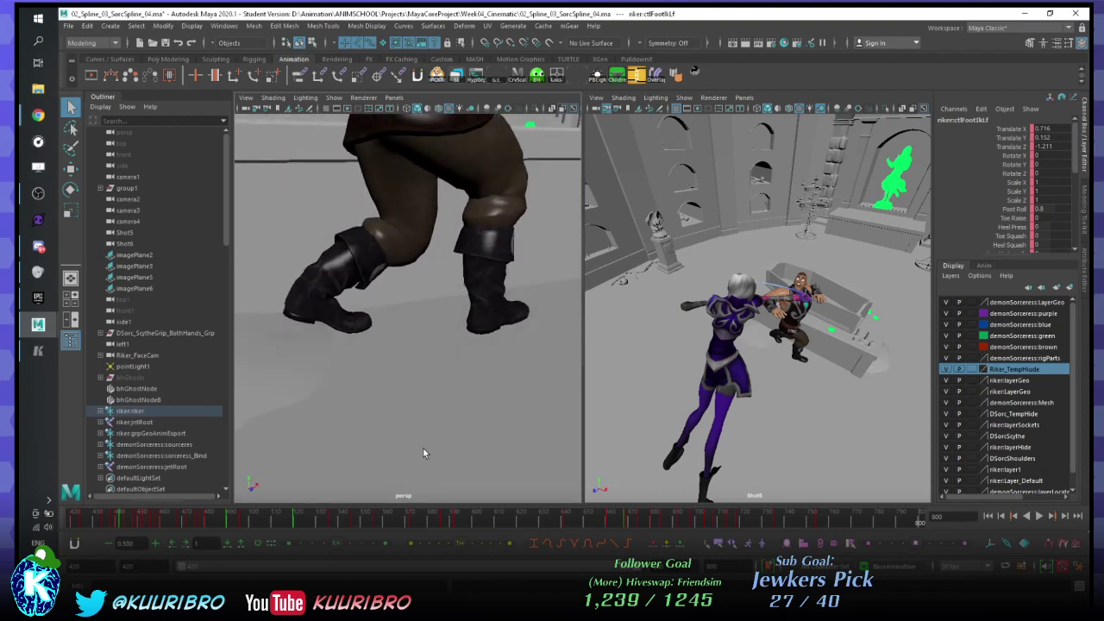
key(alt+v)
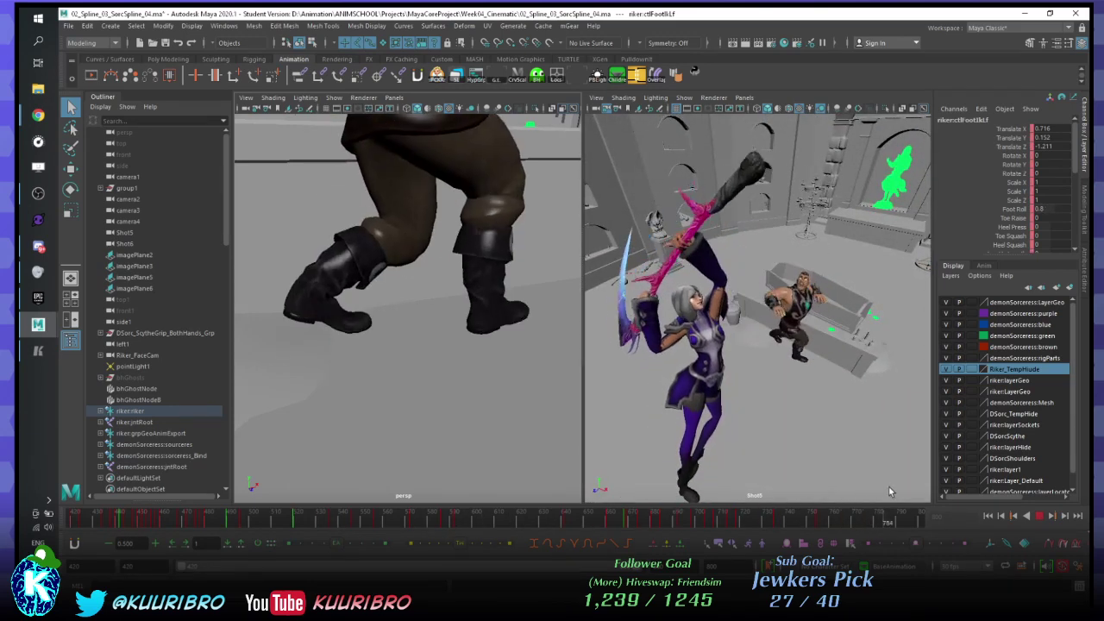
key(alt+v)
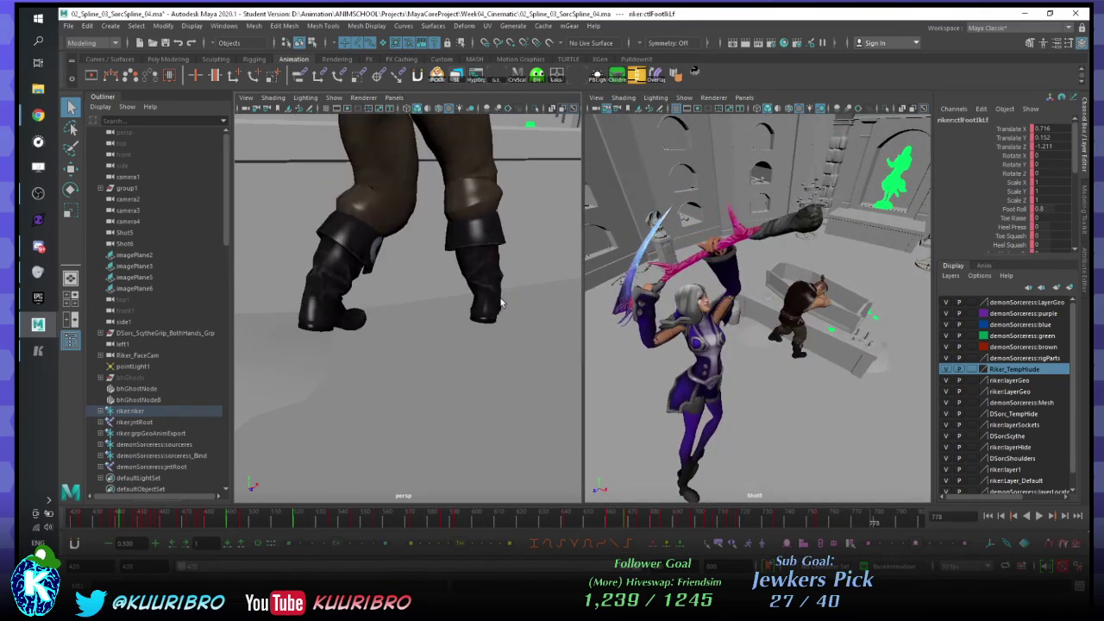
- Select Riker's right foot IK control and narrow the playback range to start at frame 695
alt+drag(373, 302, 387, 278)
alt+right_drag(388, 278, 484, 283)
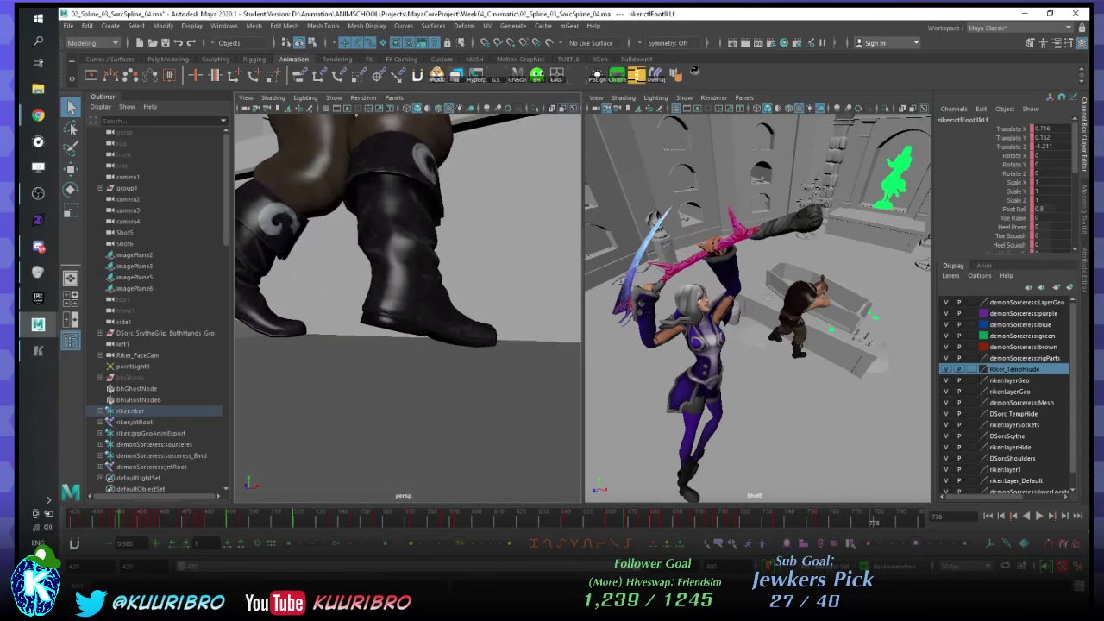
key(ctrl+z)
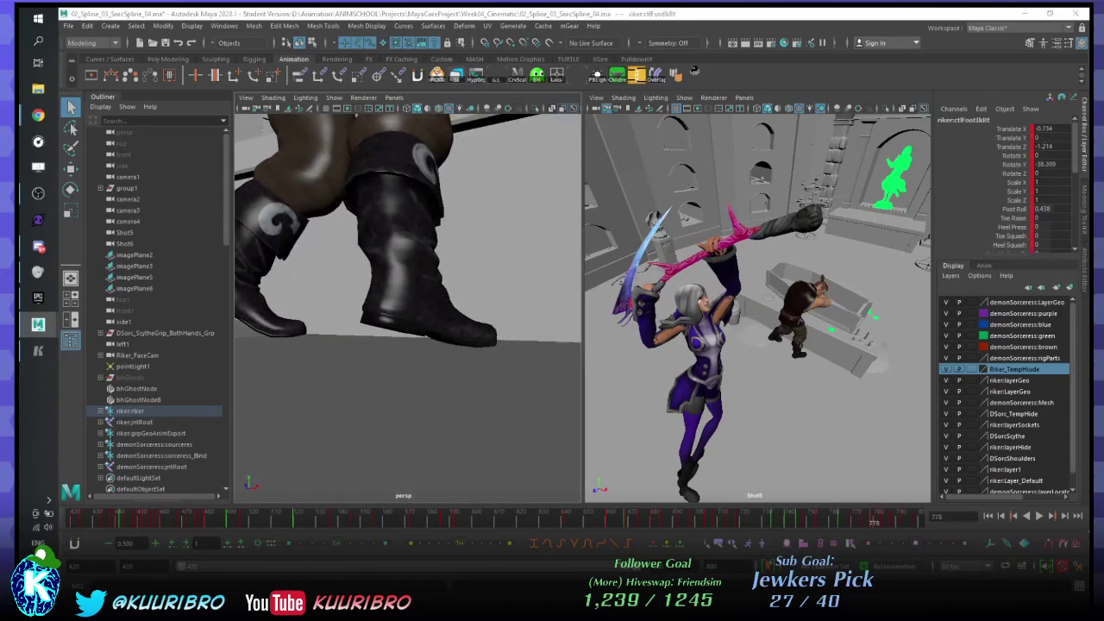
click(180, 572)
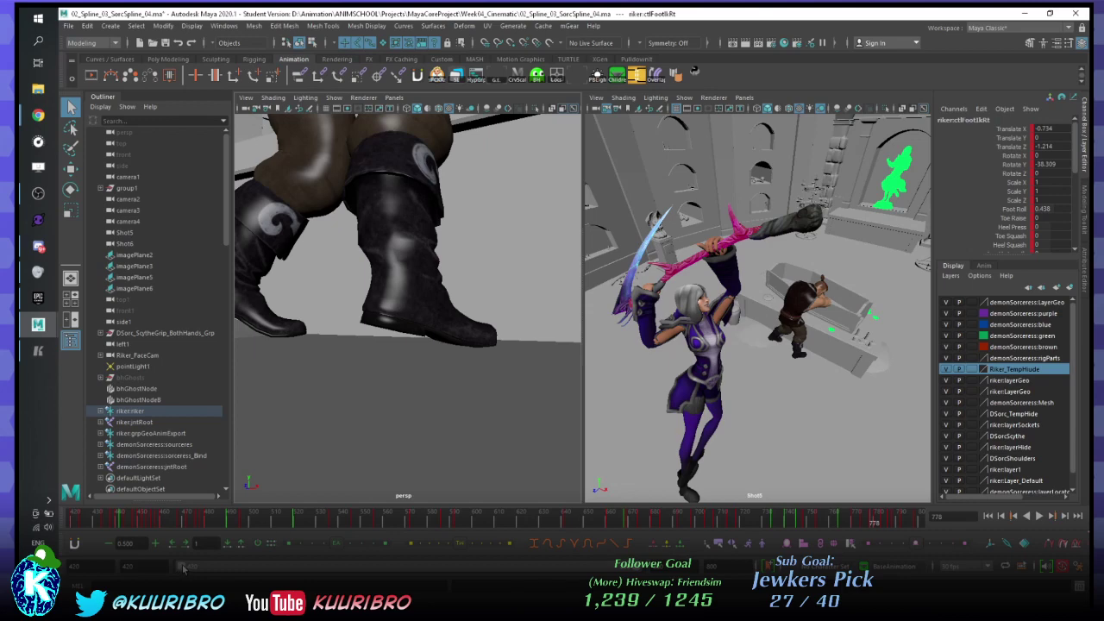
drag(182, 569, 509, 567)
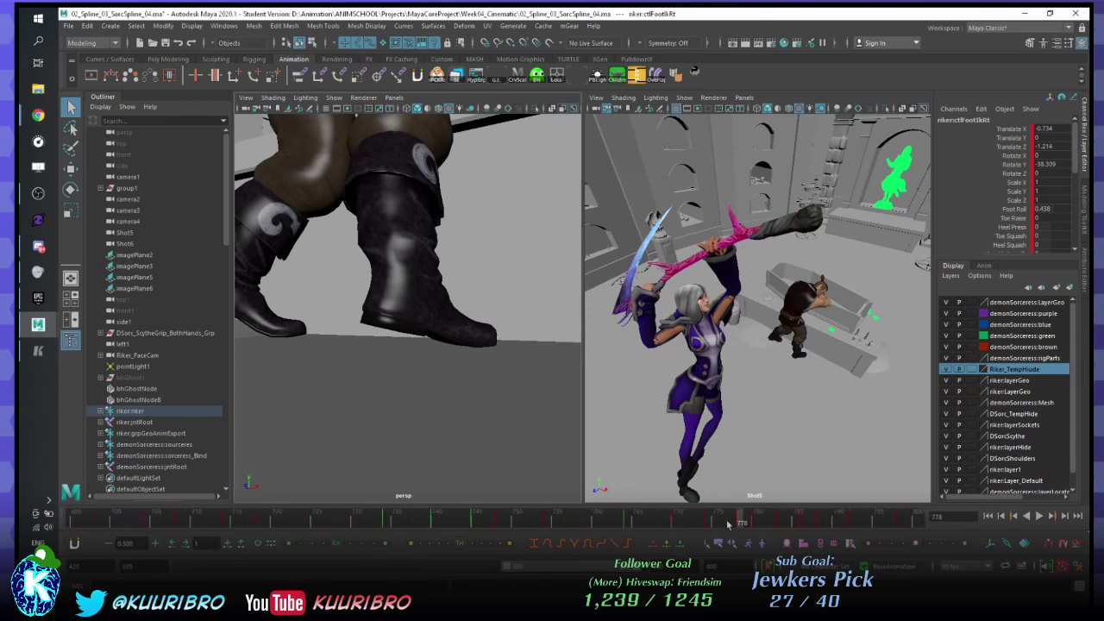
- Play and scrub the right foot's turn between frames 774 and 782 to check its motion, ending at frame 778
key(alt+v)
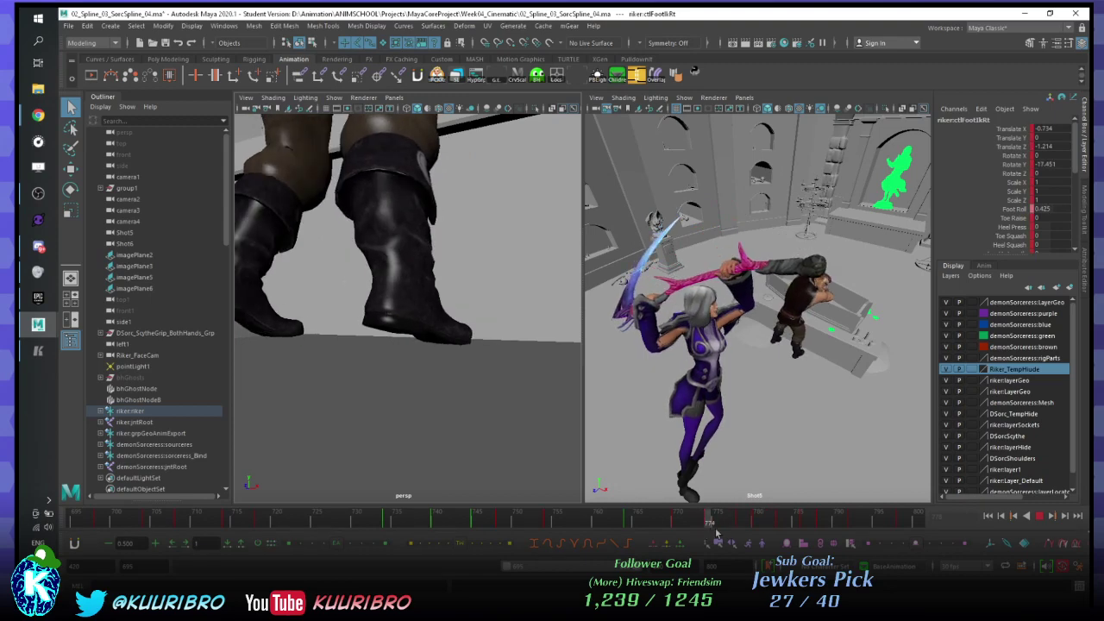
key(alt+v)
alt+drag(484, 263, 396, 339)
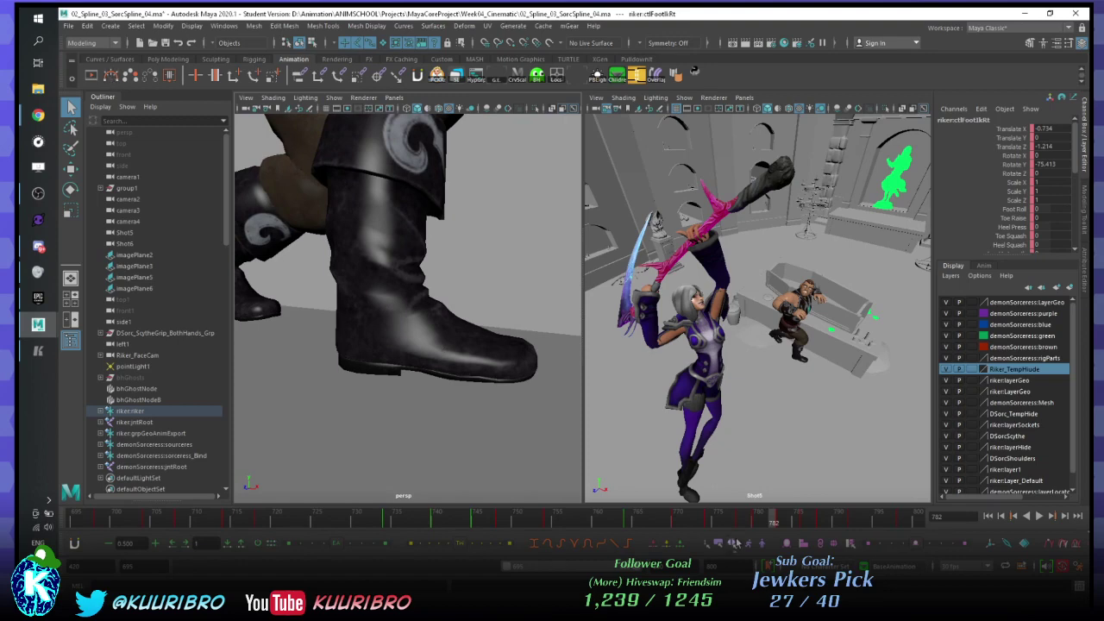
key(alt+v)
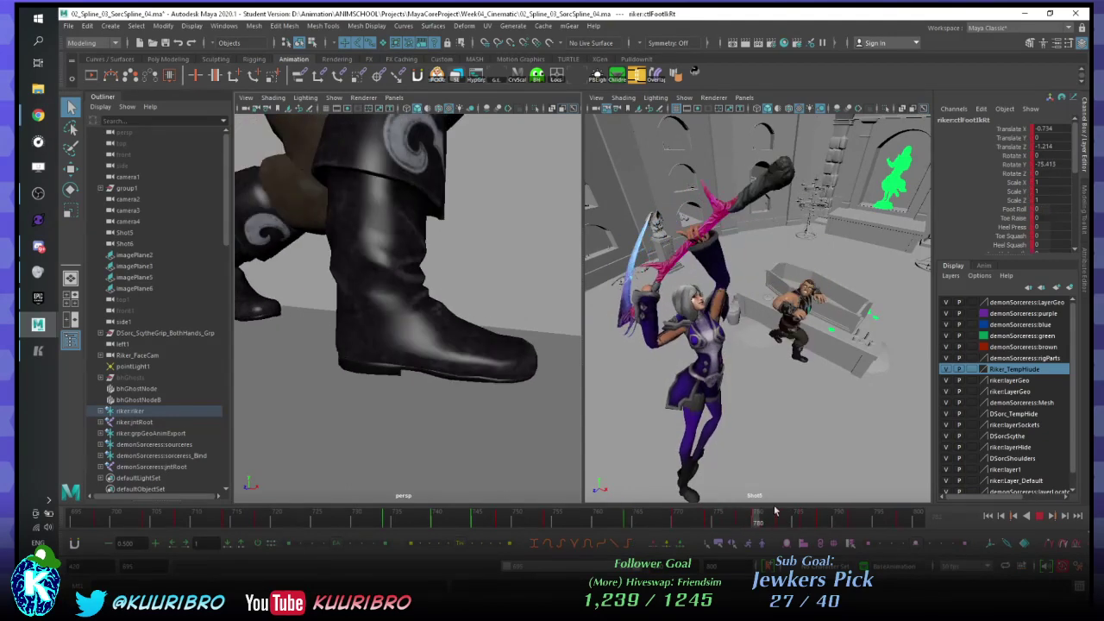
drag(774, 511, 743, 519)
right_click(743, 519)
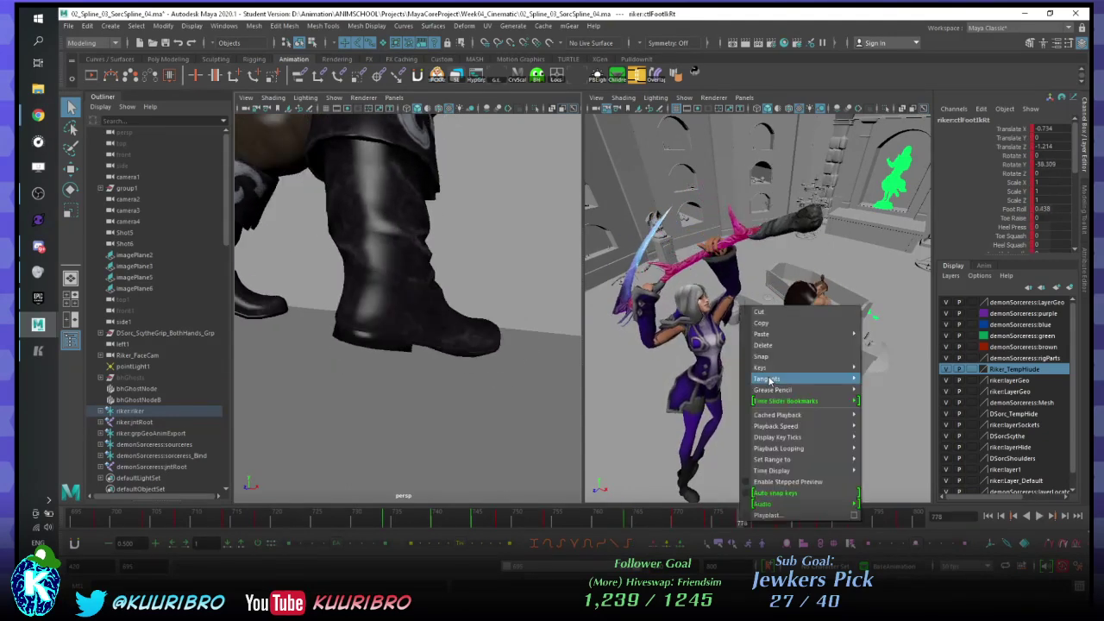
click(688, 9)
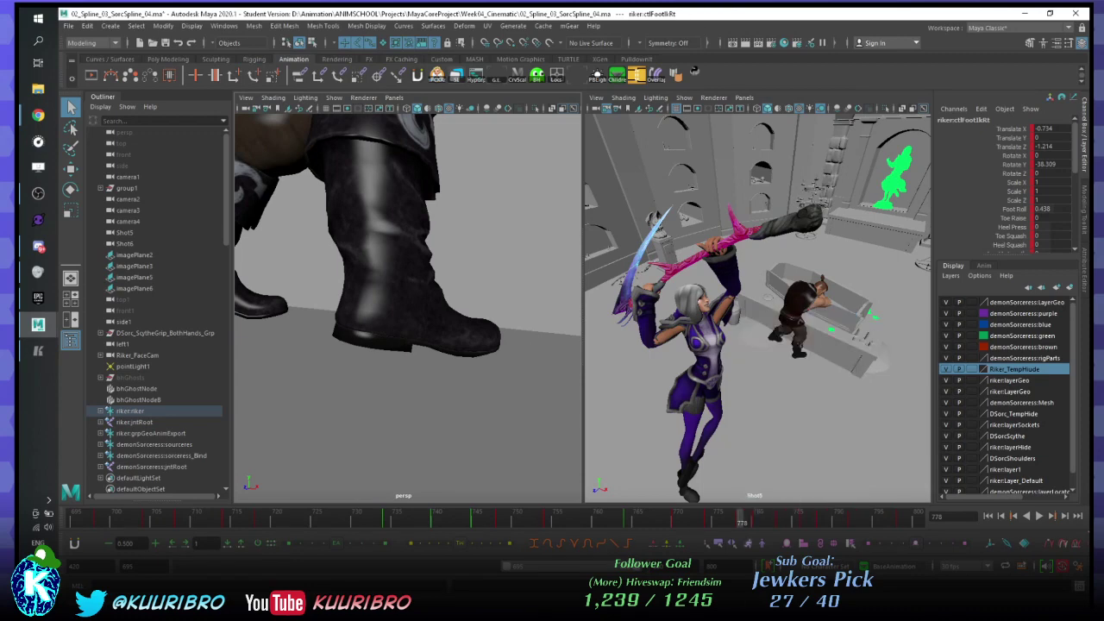
- Shift the right foot's keys at frames 778 and 780 two frames earlier and play back the new timing
double_click(742, 522)
drag(711, 523, 742, 520)
shift+click(759, 520)
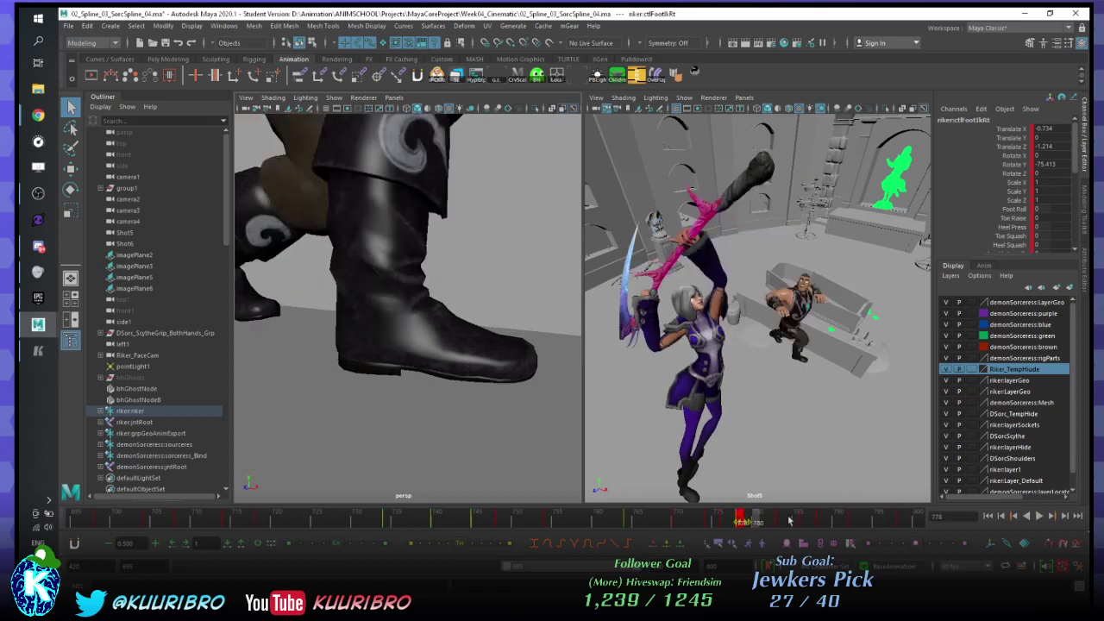
key(alt+v)
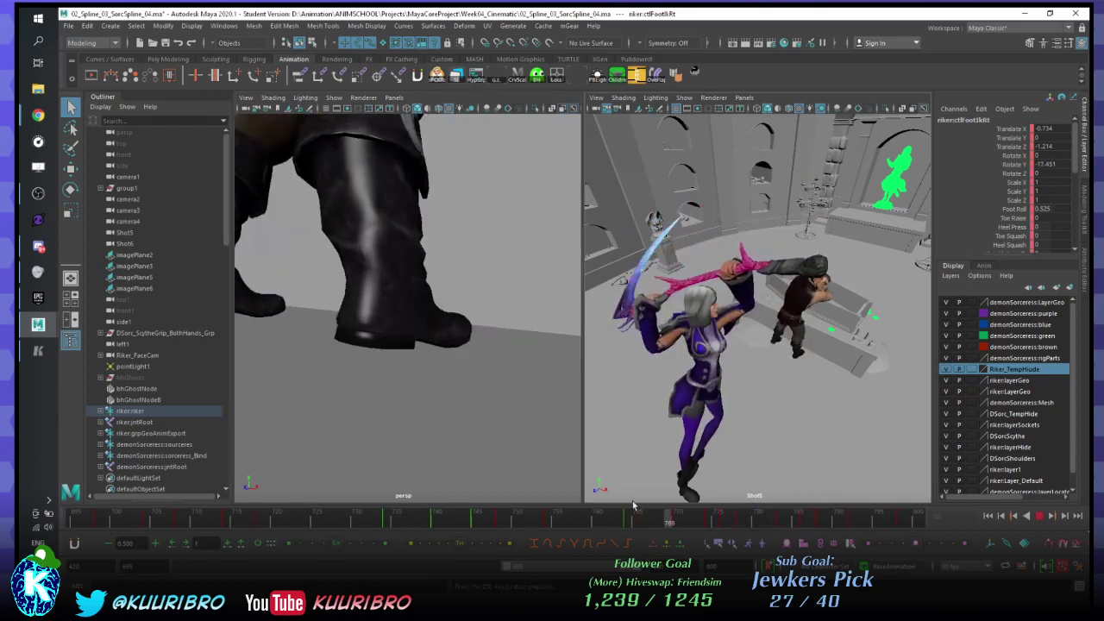
key(Escape)
click(638, 519)
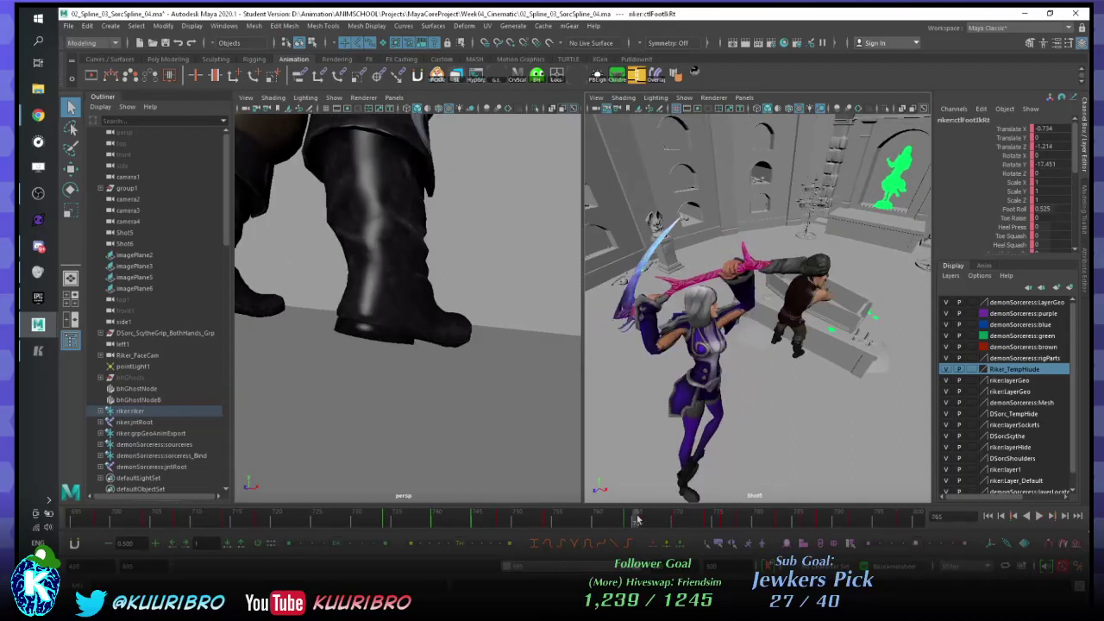
- Try deleting the right foot's key at frame 776, play back the motion, and undo the deletion
drag(637, 518, 725, 519)
right_drag(725, 519, 751, 319)
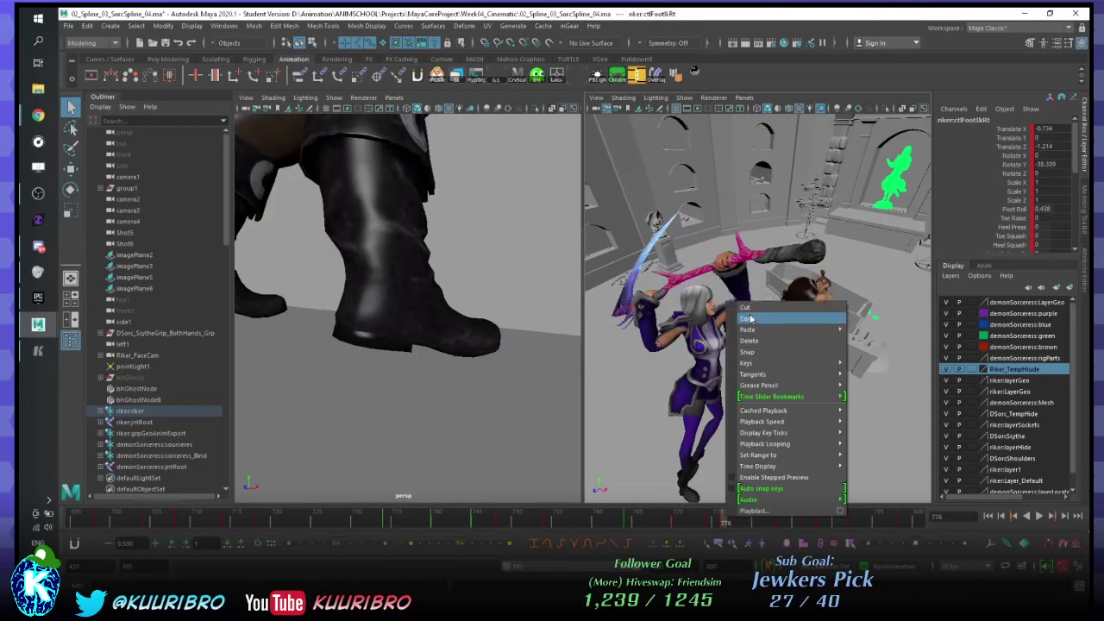
click(757, 339)
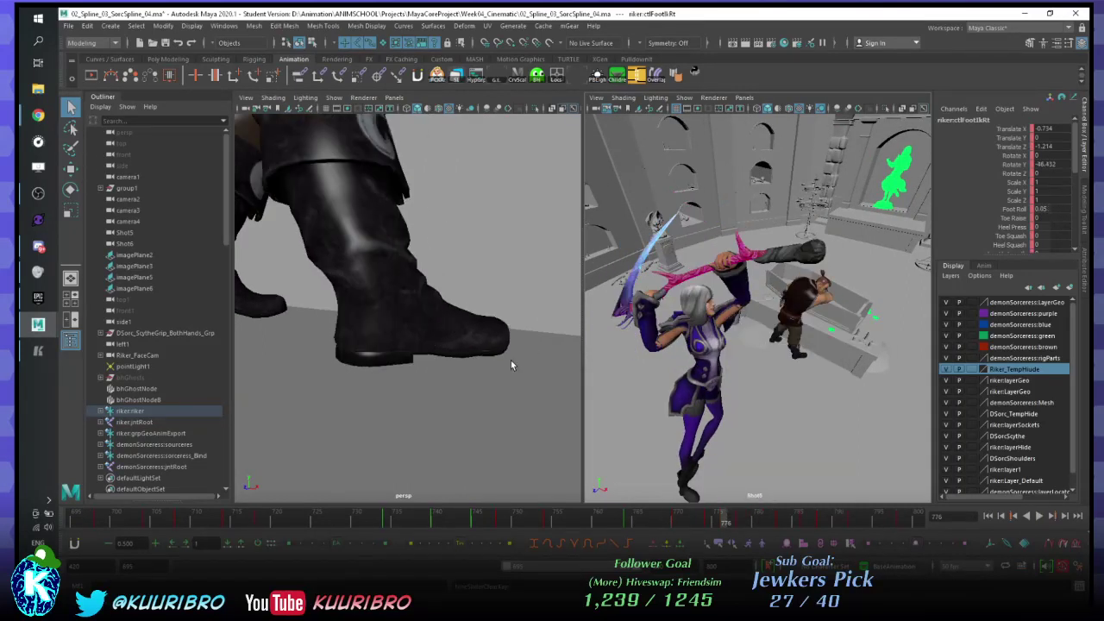
key(alt+v)
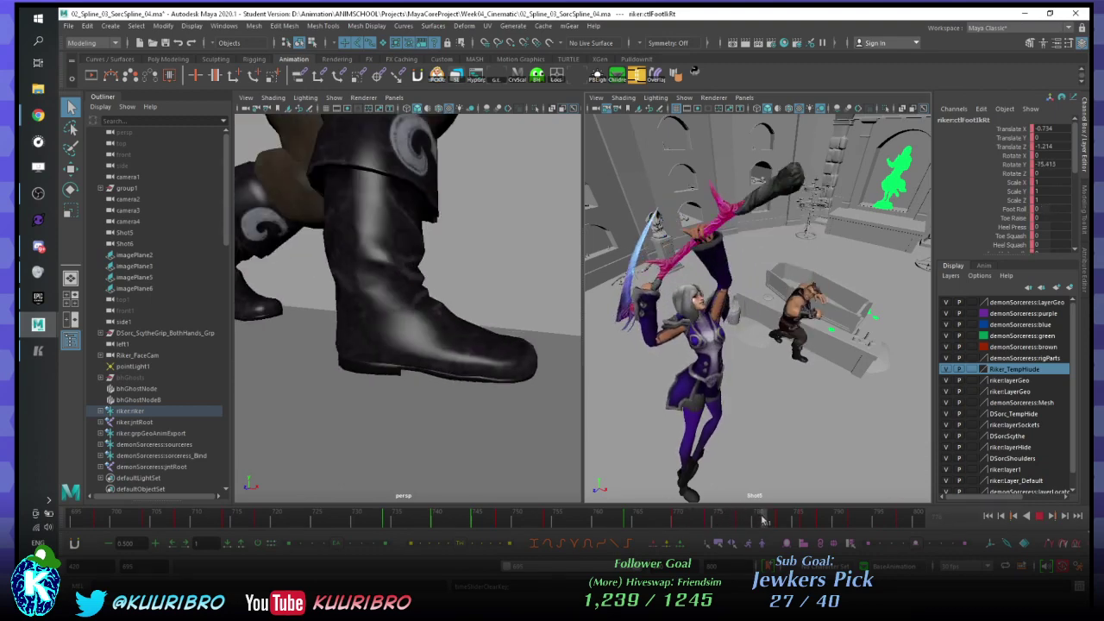
key(alt+v)
key(alt+v)
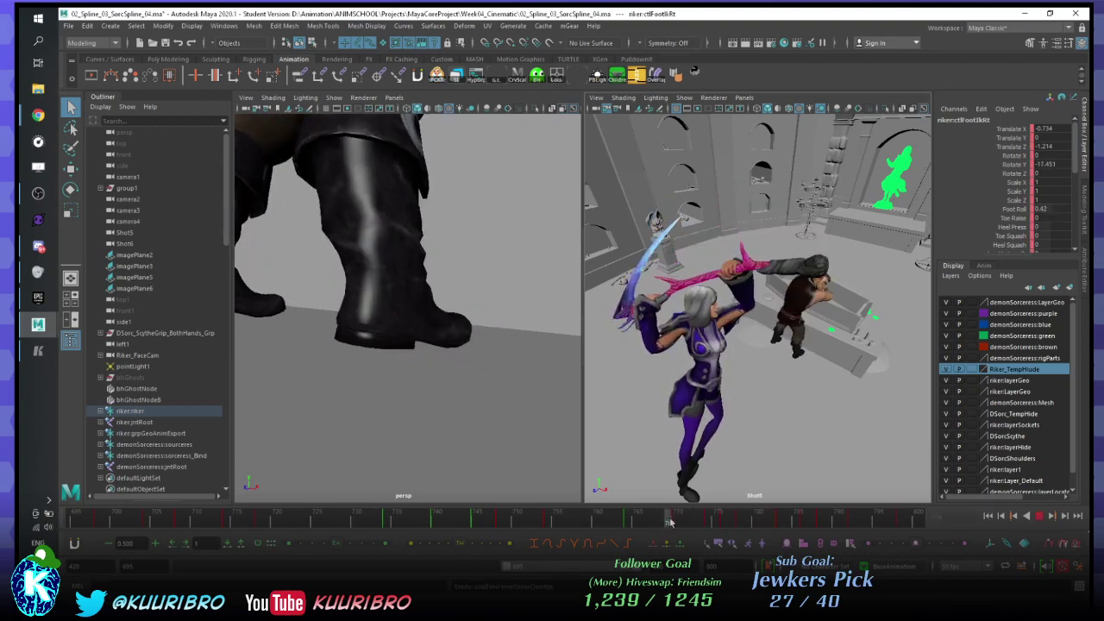
key(alt+v)
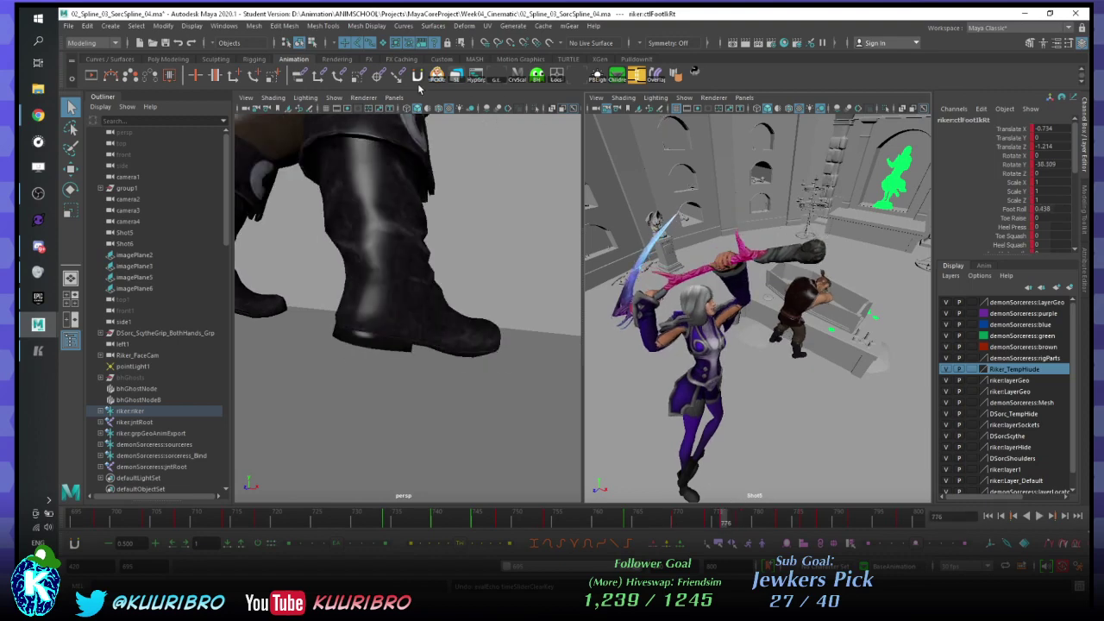
- Open the Graph Editor for the right foot control and park it outside the main window
click(225, 25)
mouse_move(242, 89)
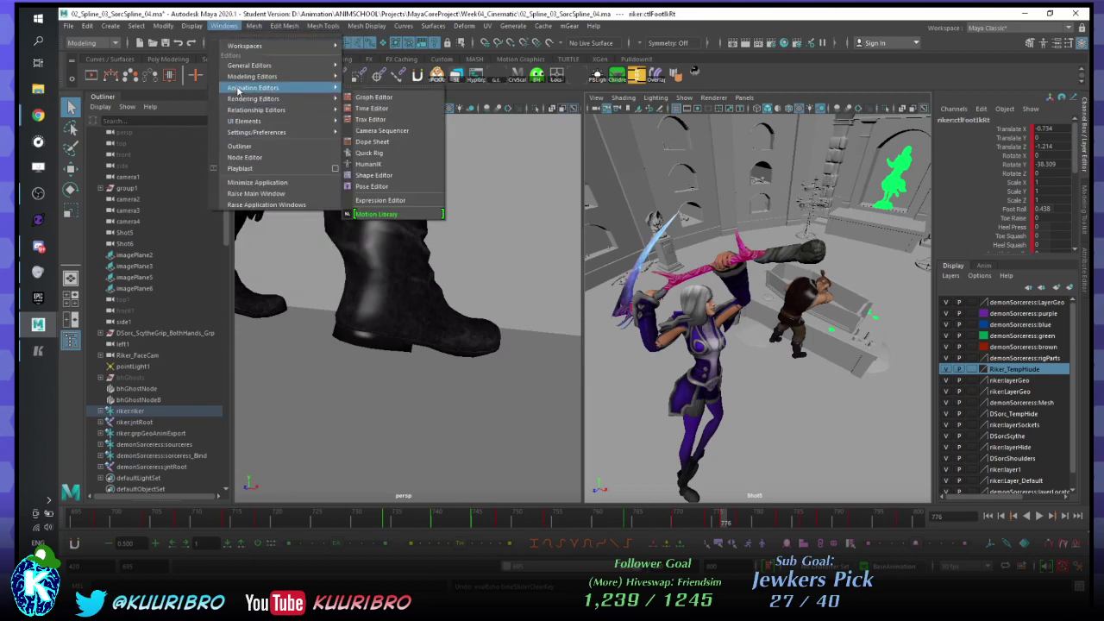
click(221, 25)
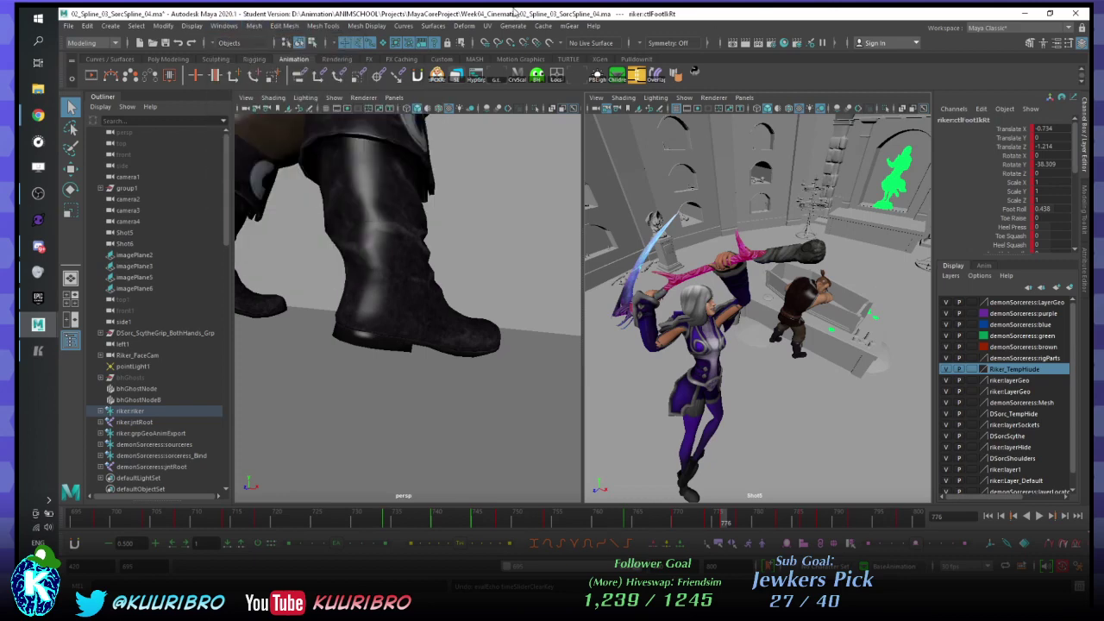
click(495, 79)
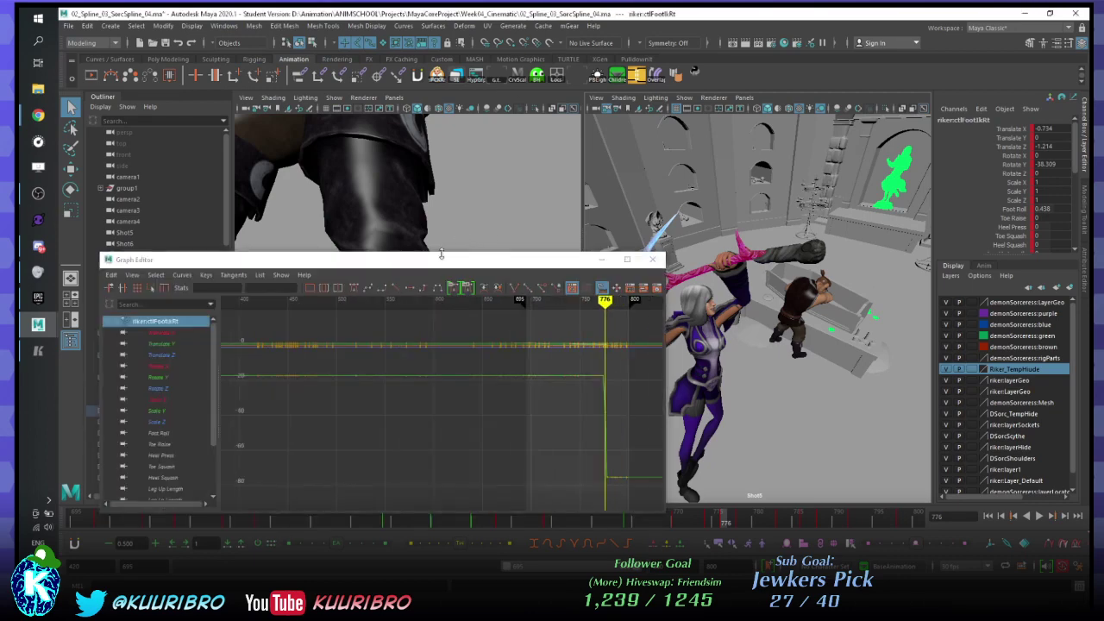
drag(440, 255, 17, 259)
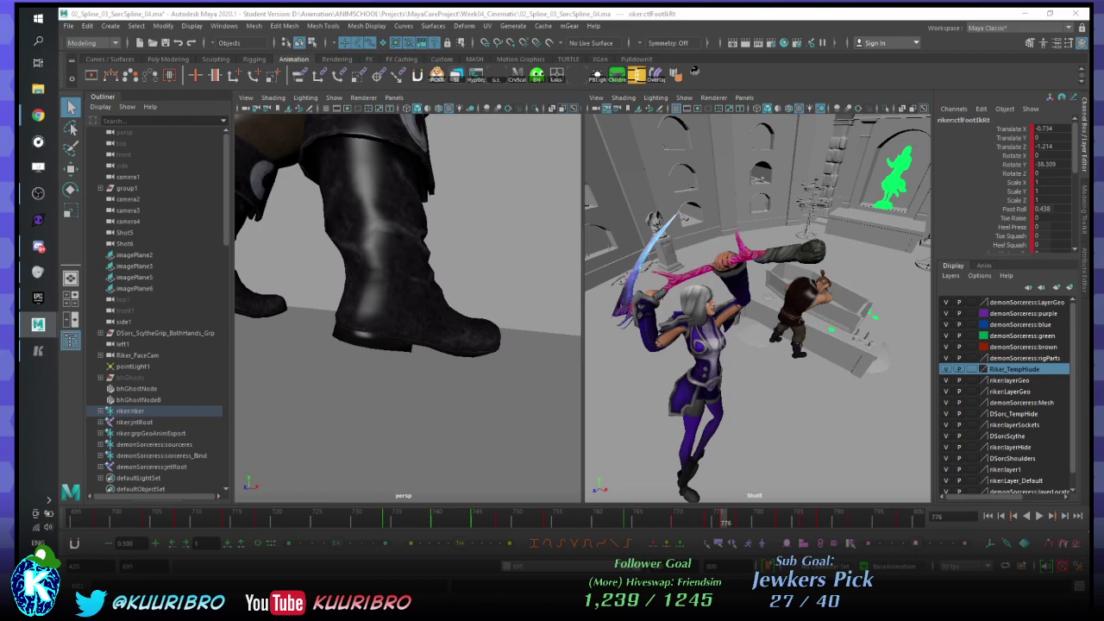
- Try deleting the right foot's key at frame 776 and play back the motion without it
drag(725, 518, 718, 518)
key(alt+period)
key(alt+period)
click(701, 522)
mouse_move(703, 522)
mouse_down()
mouse_move(742, 521)
mouse_move(725, 521)
mouse_up()
right_click(725, 521)
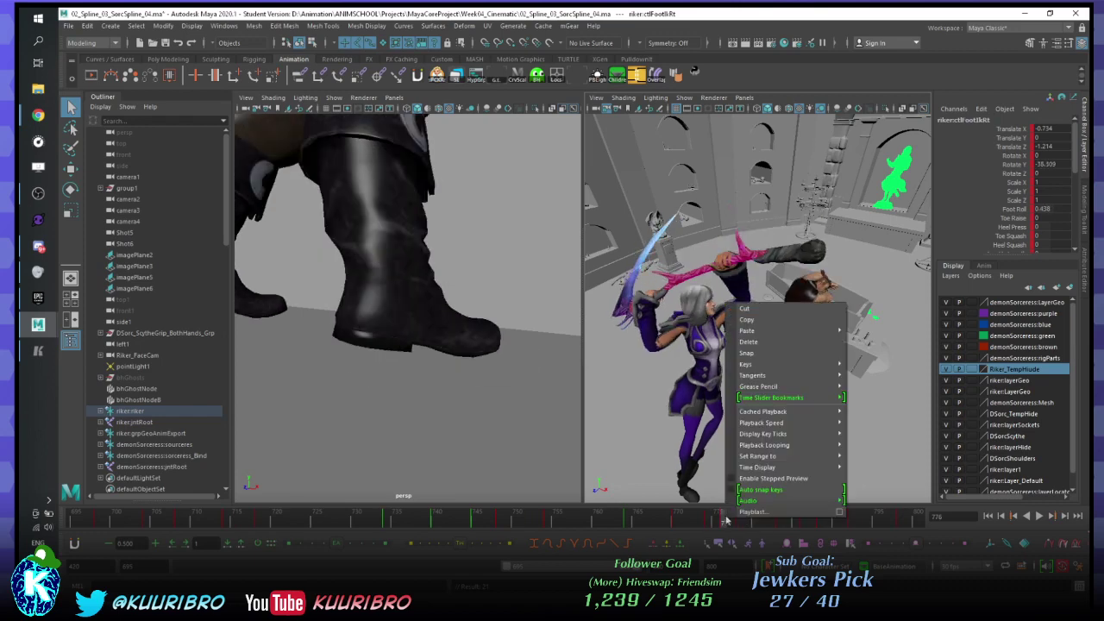
click(749, 342)
key(alt+v)
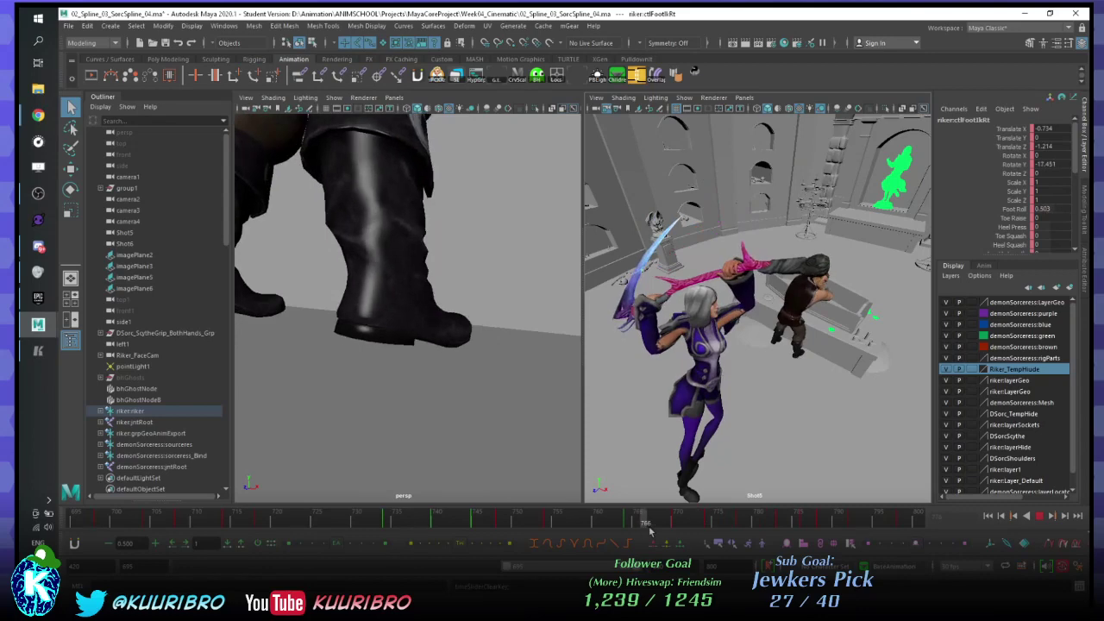
click(719, 524)
key(alt+v)
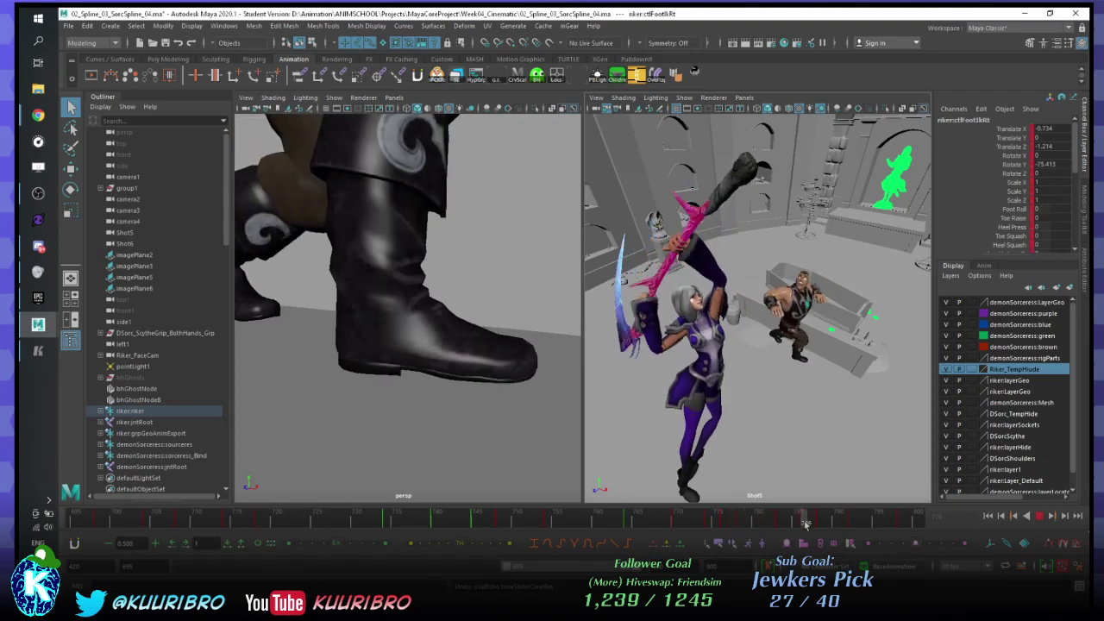
- Play back the right foot's turn around frame 776 from an angle showing both boots
mouse_move(476, 366)
alt+mouse_down()
mouse_move(428, 328)
mouse_move(469, 365)
alt+mouse_up()
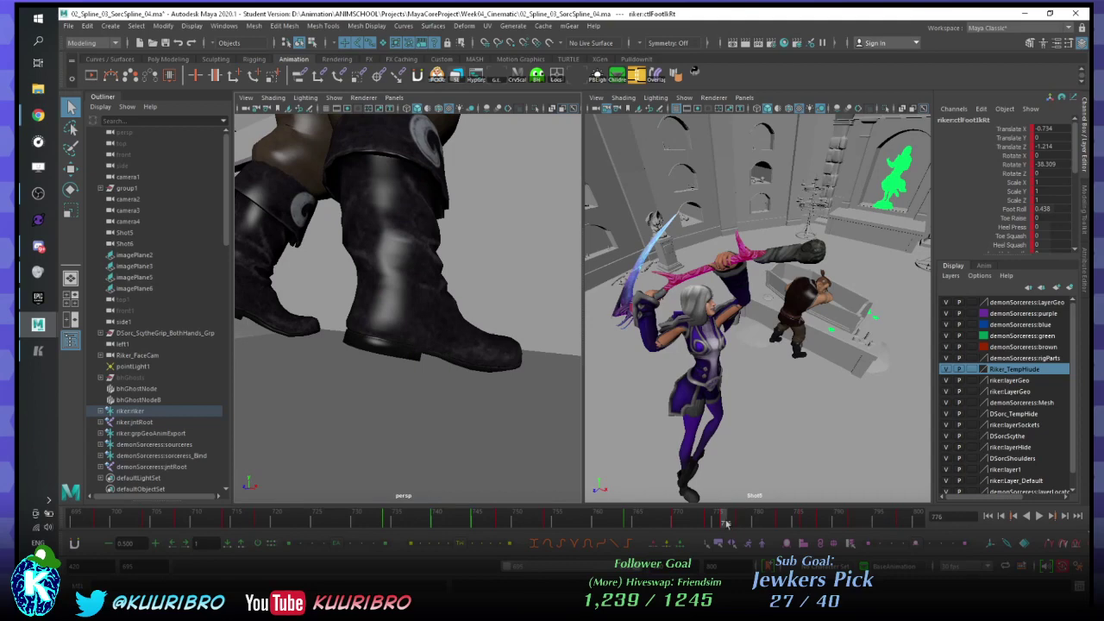
key(alt+v)
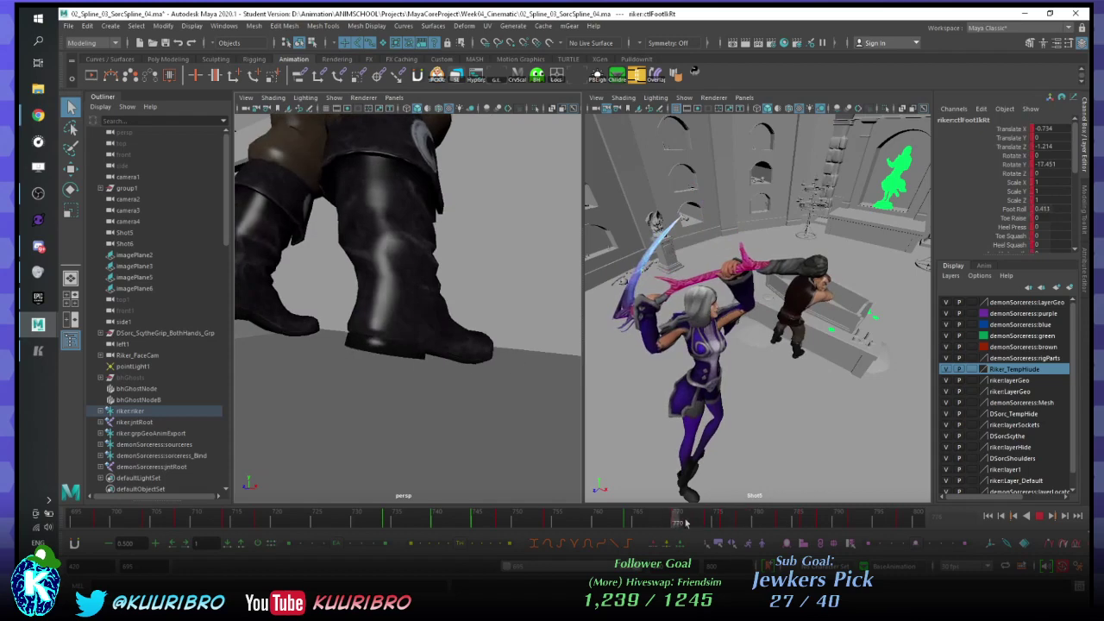
key(alt+v)
- Select Riker's body control and unlock the AnimLayer2 animation layer, leaving BaseAnimation selected
scroll(491, 260, down, 8)
alt+drag(447, 311, 501, 382)
alt+middle_drag(501, 383, 451, 377)
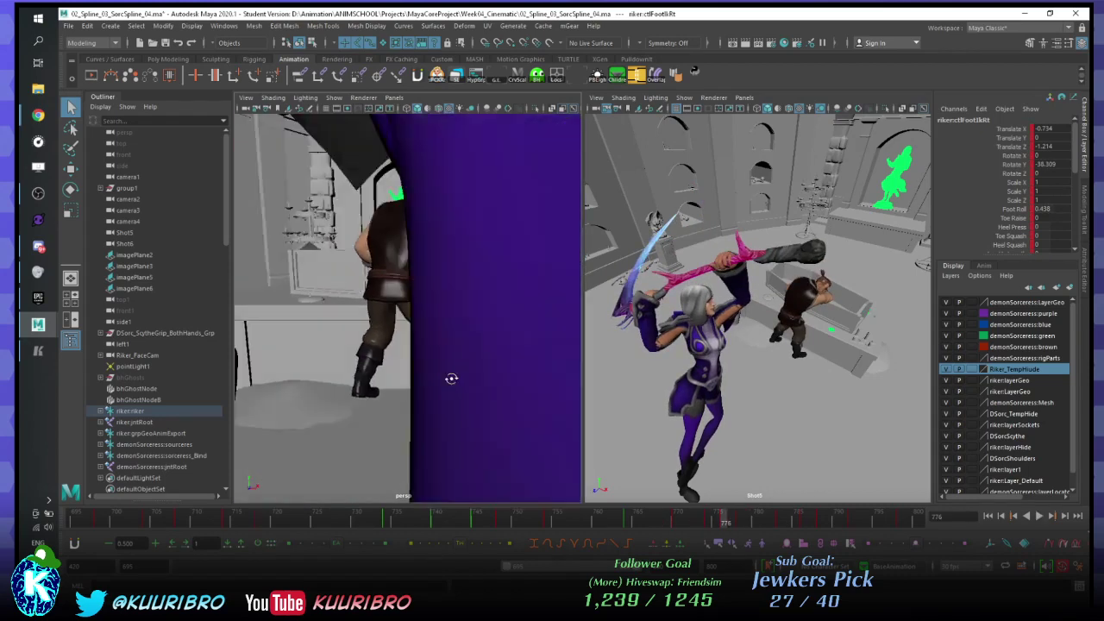
scroll(418, 347, up, 3)
alt+drag(418, 348, 485, 345)
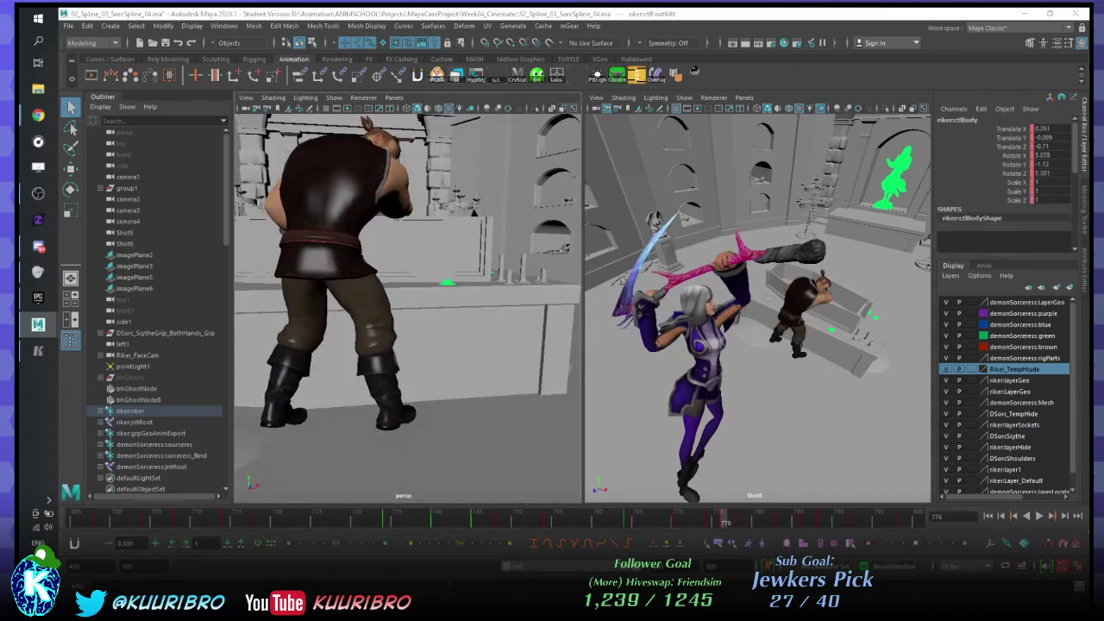
click(984, 266)
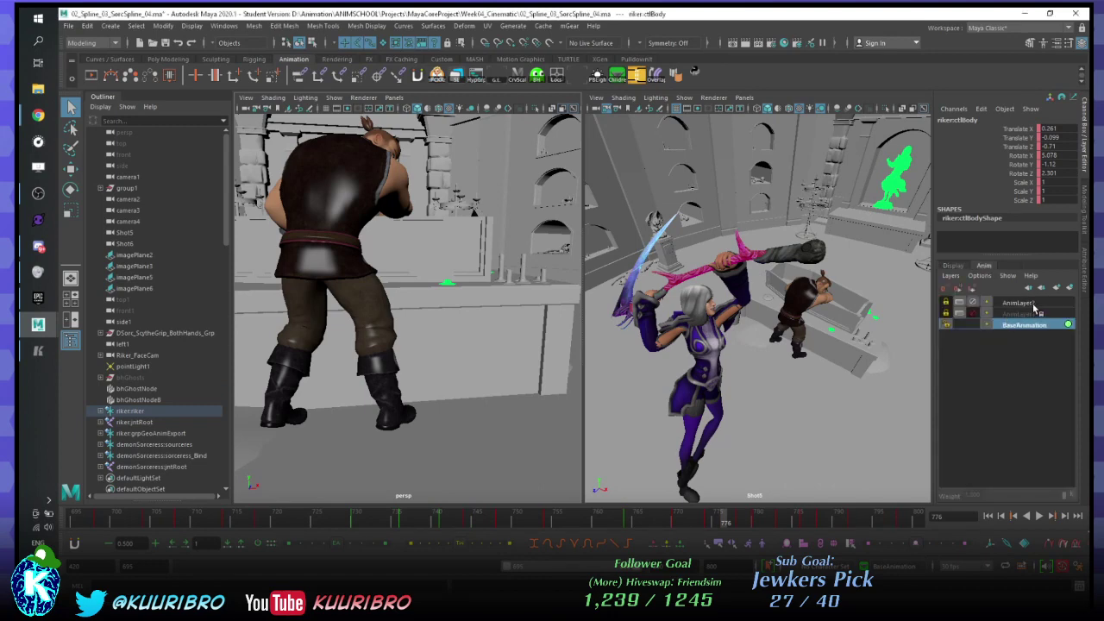
click(973, 302)
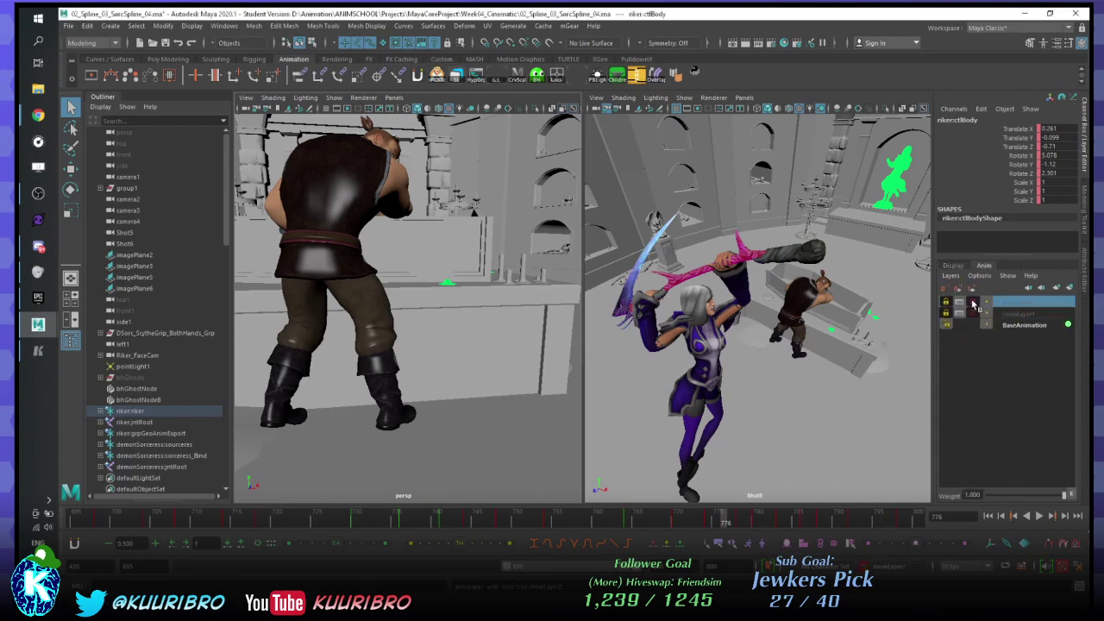
click(1013, 325)
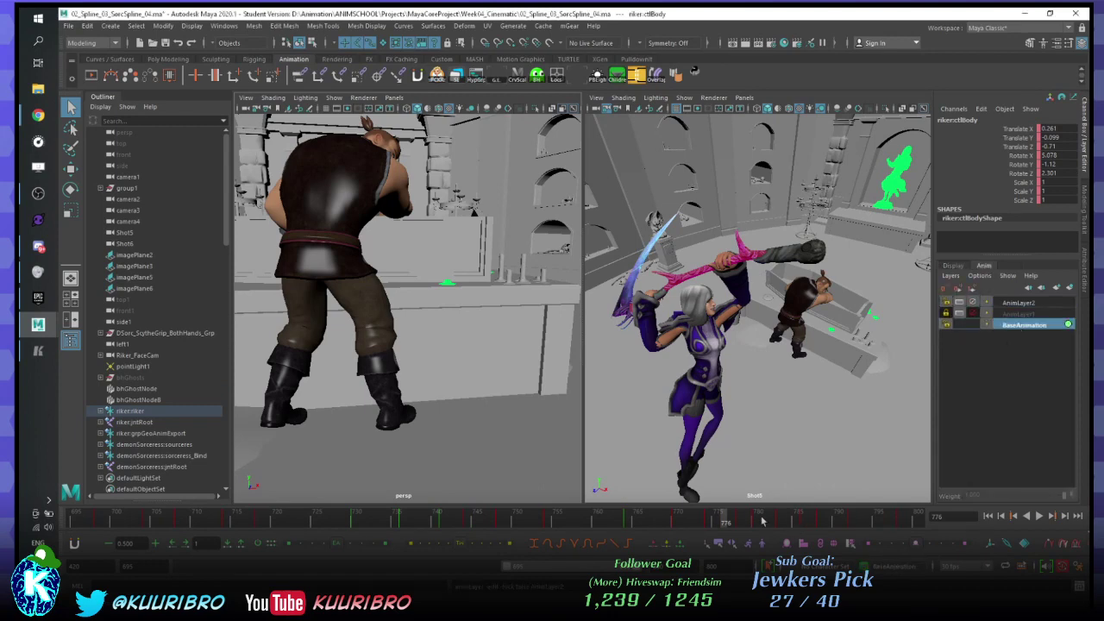
- Play the body motion, stop at frame 778, and add Riker's body control to AnimLayer2
click(737, 522)
key(alt+v)
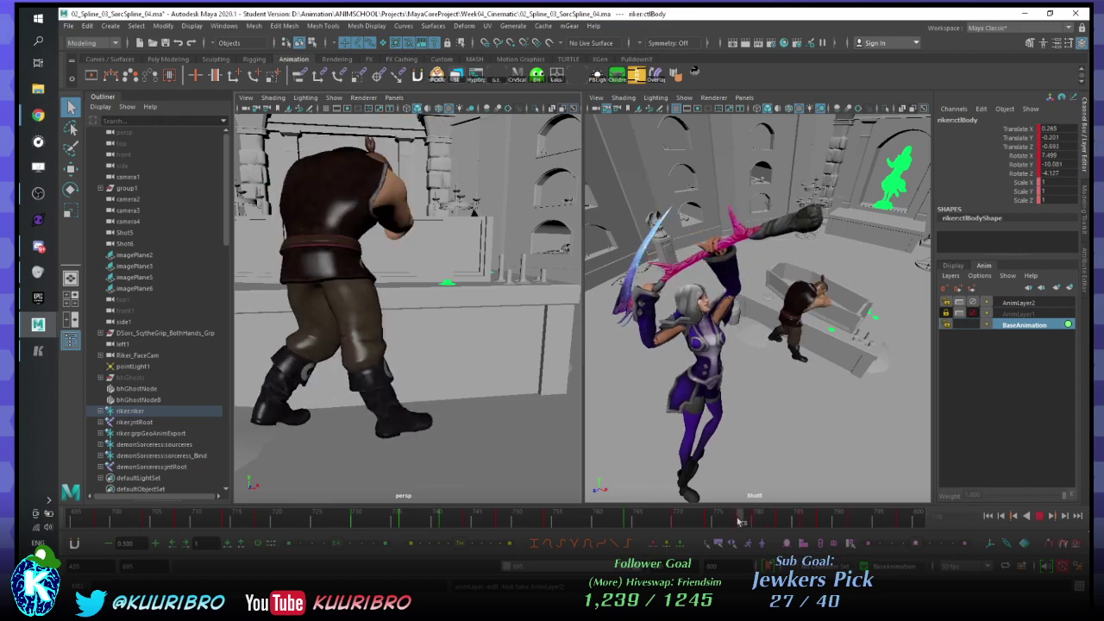
key(alt+v)
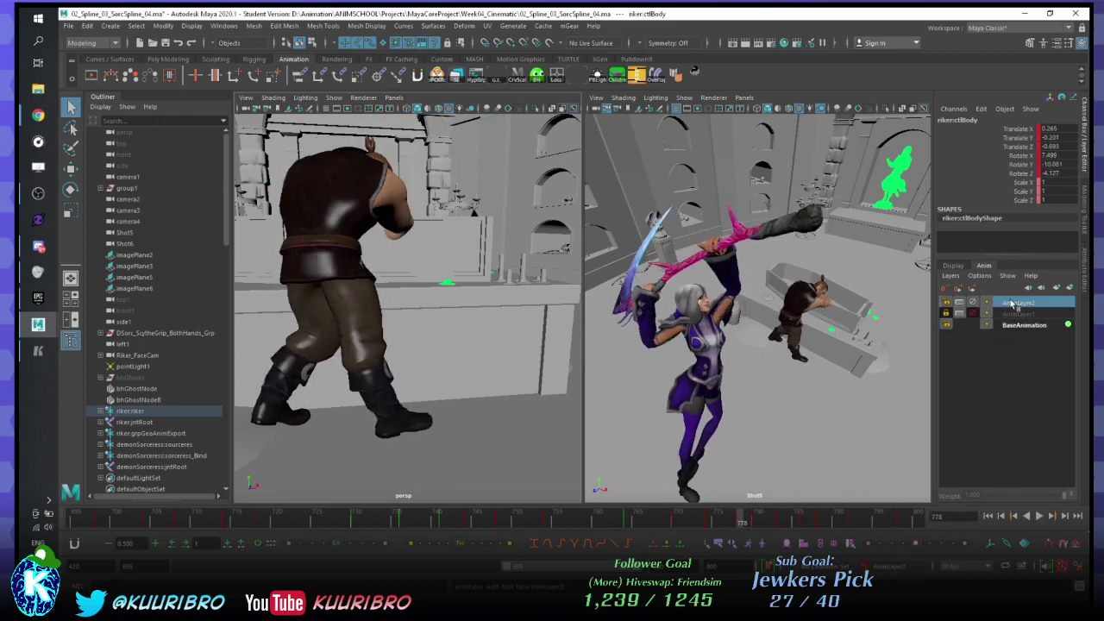
right_click(1013, 295)
click(995, 306)
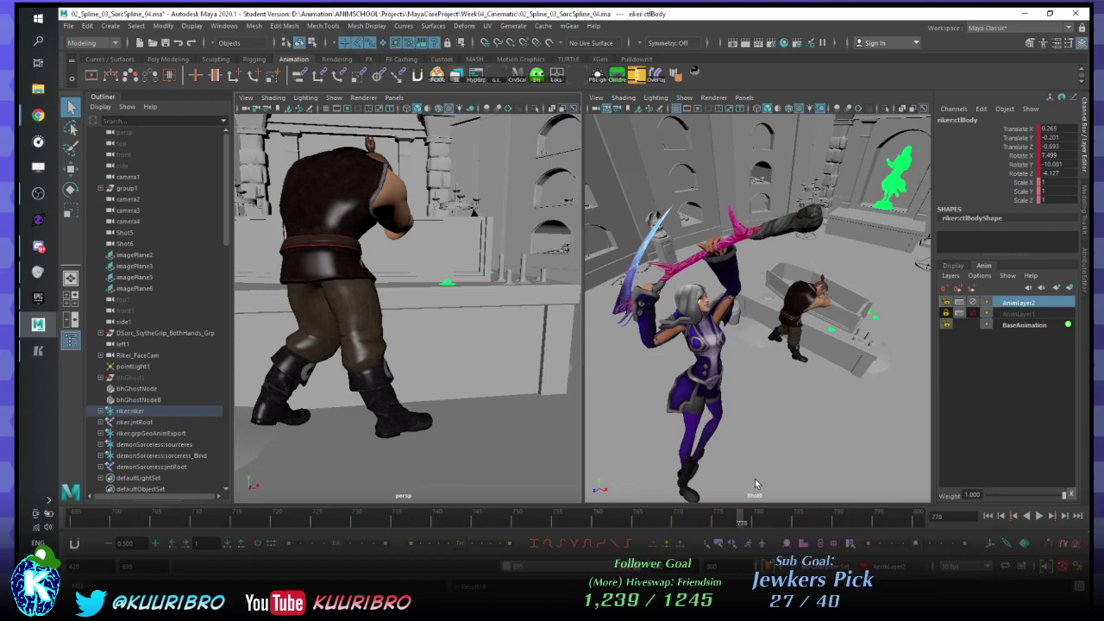
click(887, 433)
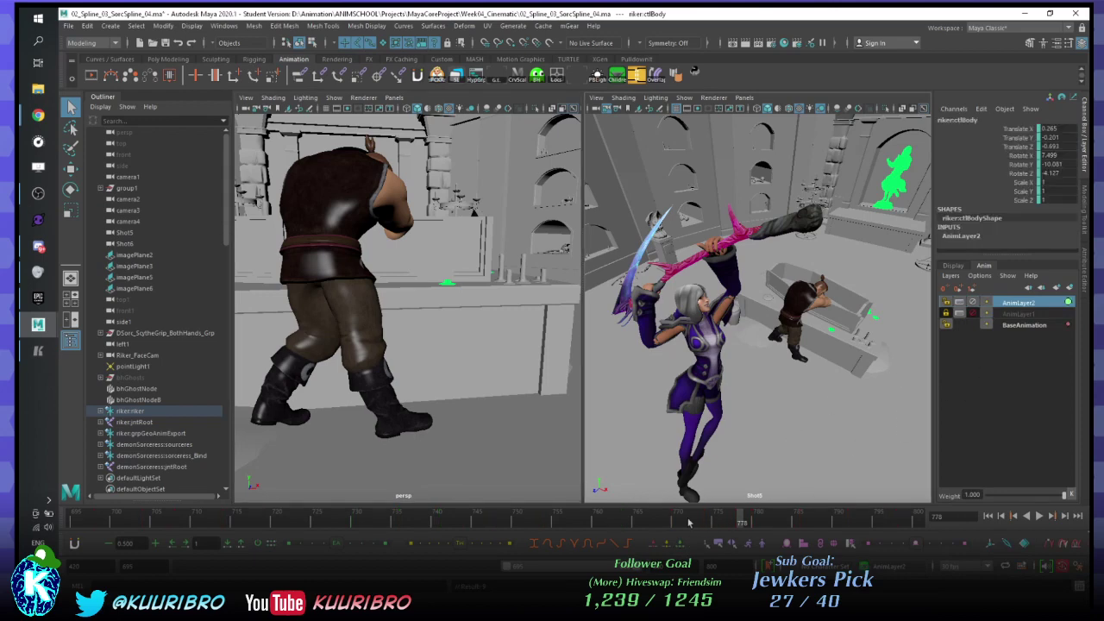
- Key the body control on AnimLayer2 at frames 774 and 784, and return to frame 778
click(677, 523)
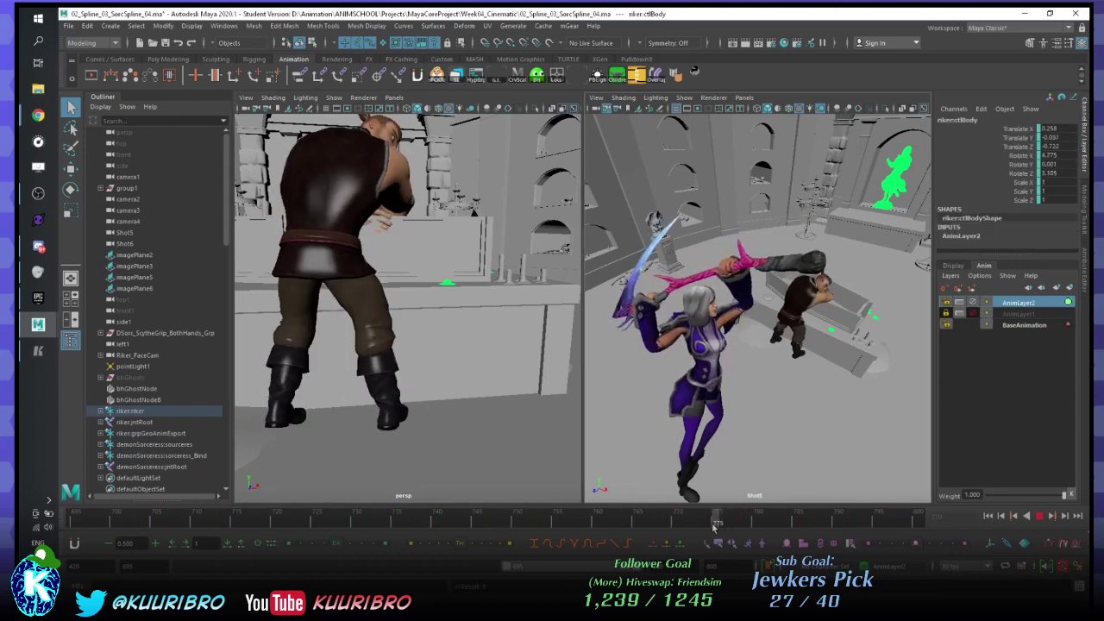
drag(706, 530, 705, 529)
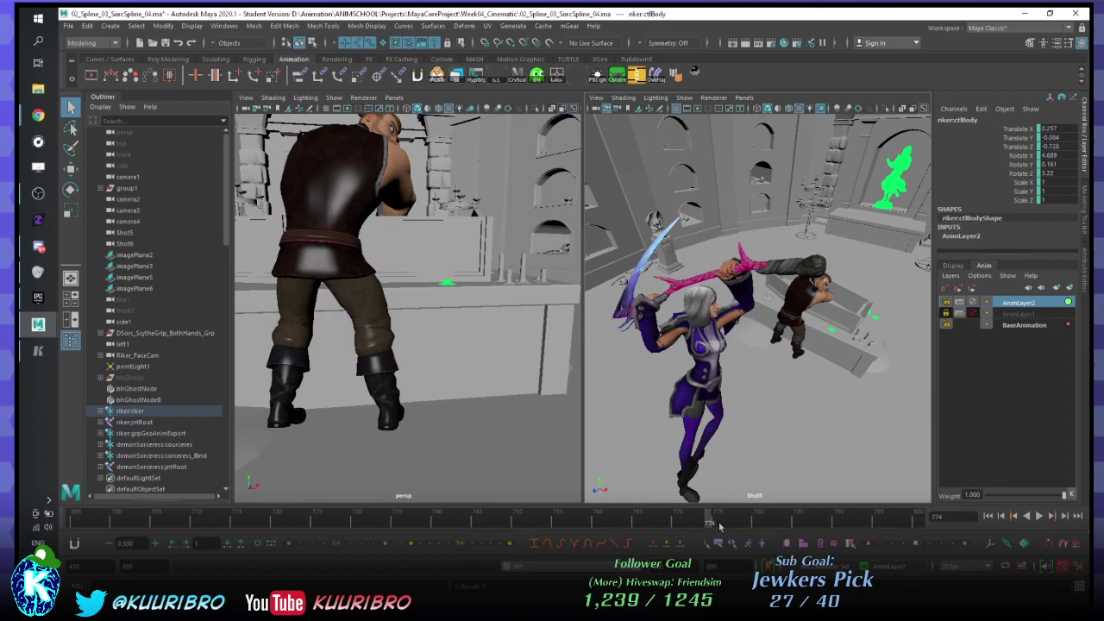
click(714, 520)
key(alt+v)
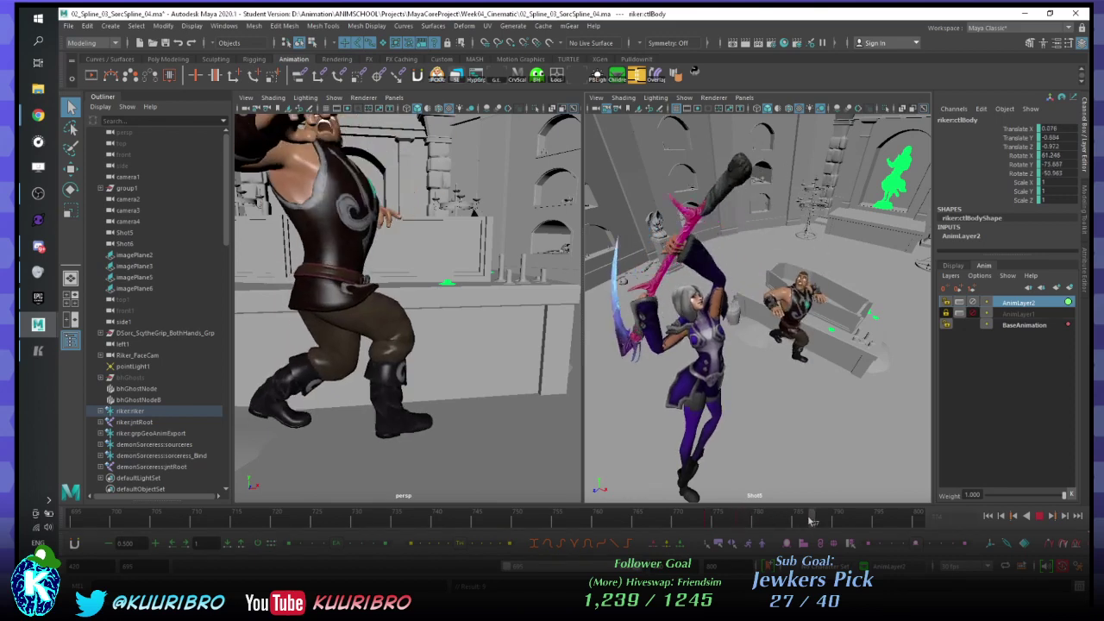
key(alt+v)
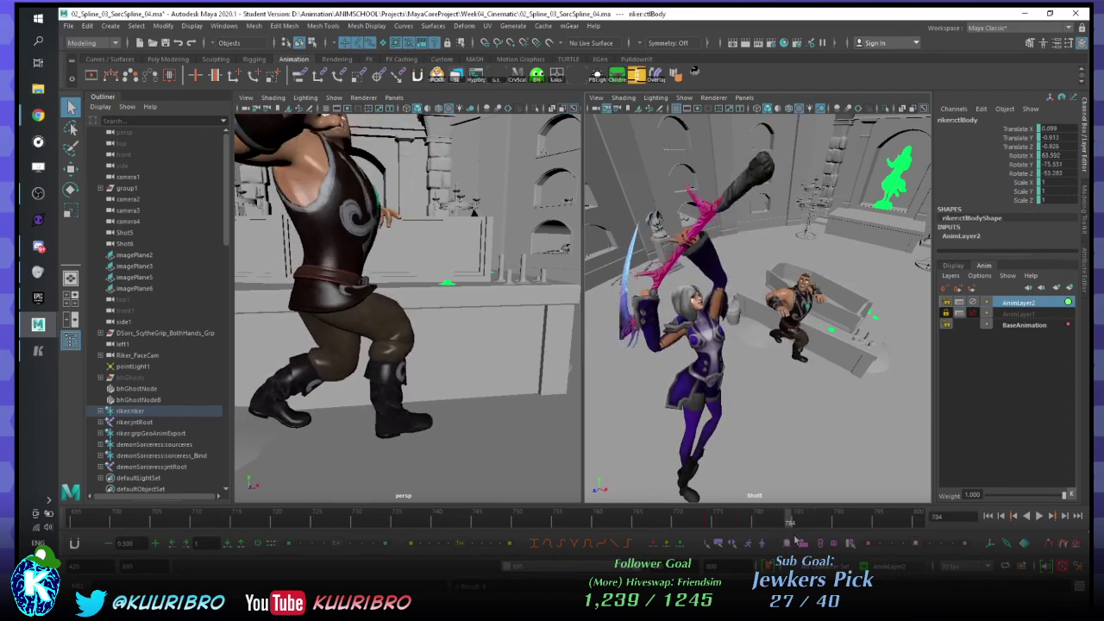
key(alt+v)
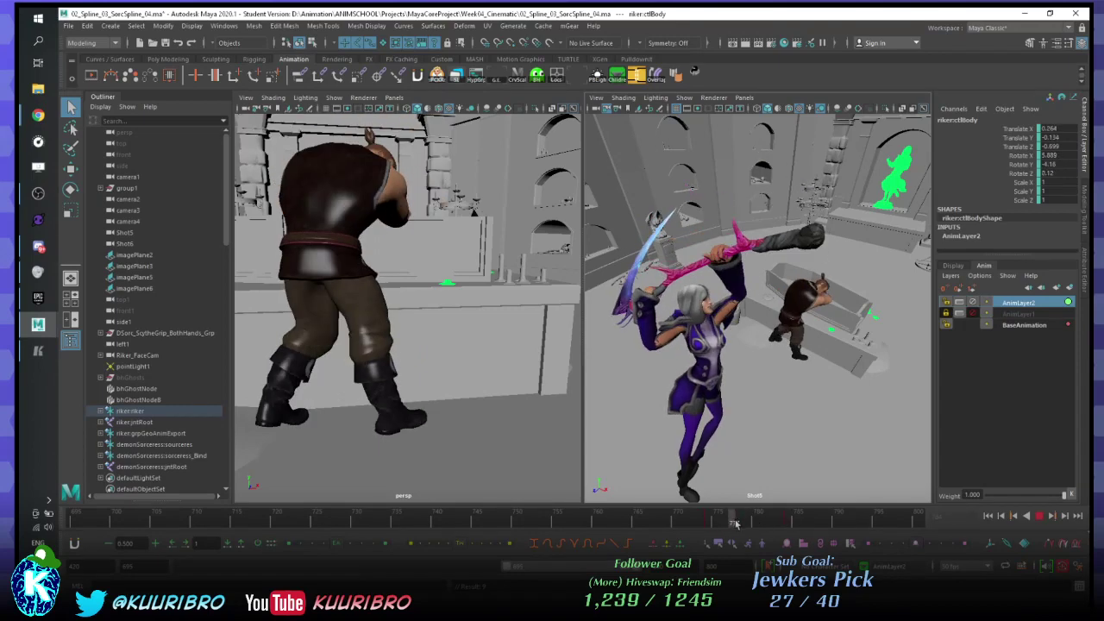
click(740, 522)
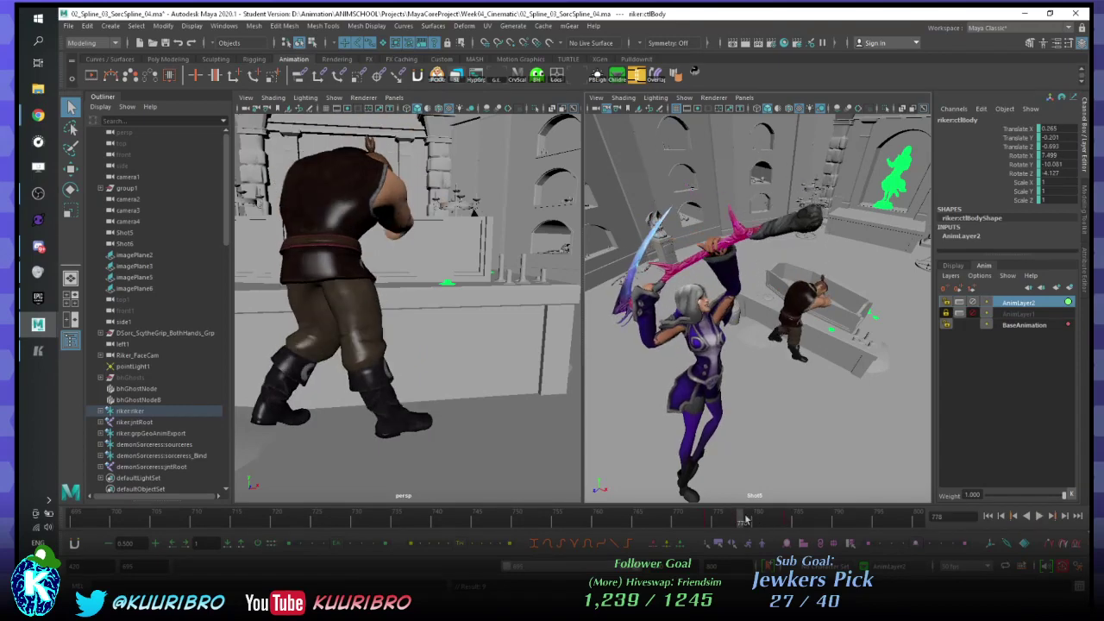
- Try shifting the body control sideways along its X axis at frame 778, and undo the move
alt+middle_drag(360, 291, 440, 318)
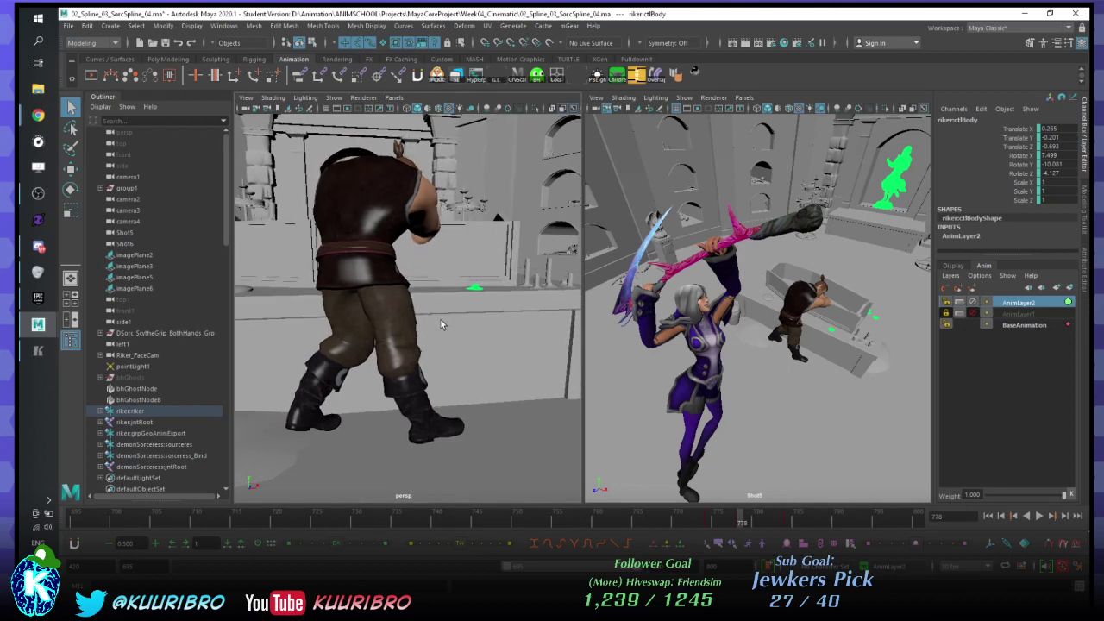
alt+right_drag(440, 319, 472, 308)
alt+drag(472, 308, 421, 266)
alt+right_drag(422, 266, 434, 279)
key(w)
alt+drag(434, 278, 451, 303)
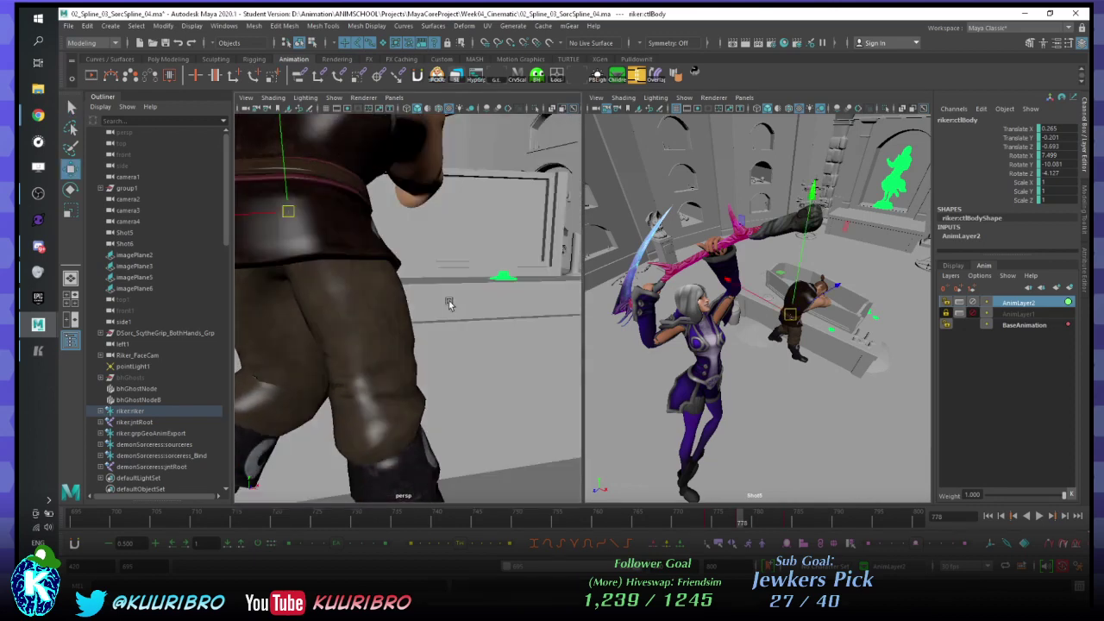
alt+right_drag(451, 303, 415, 252)
right_click(412, 253)
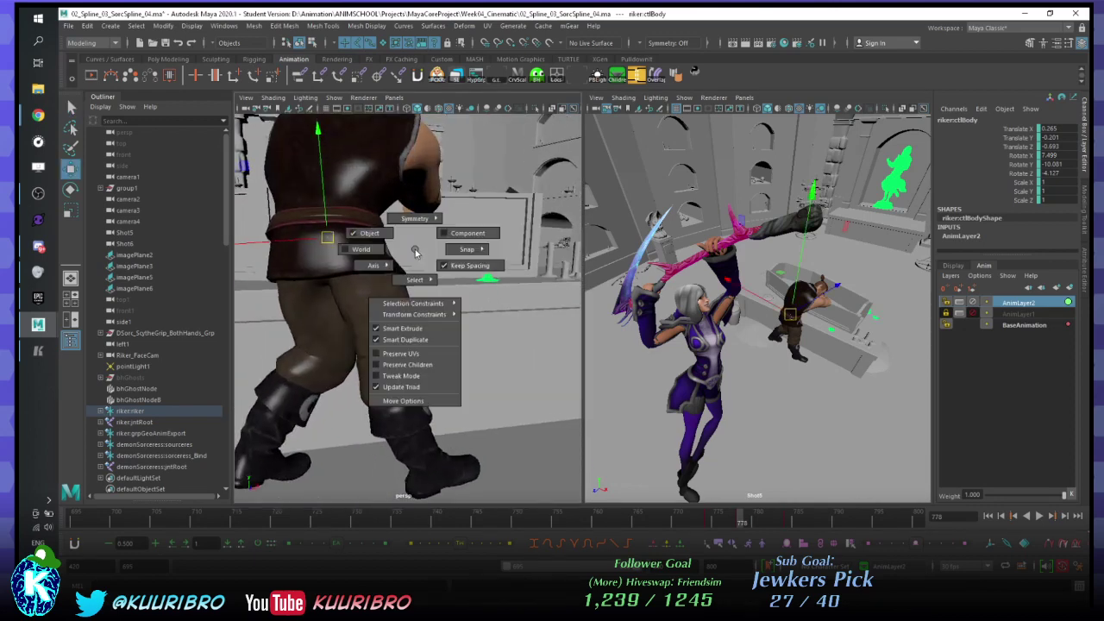
alt+middle_drag(409, 255, 464, 282)
drag(340, 266, 354, 267)
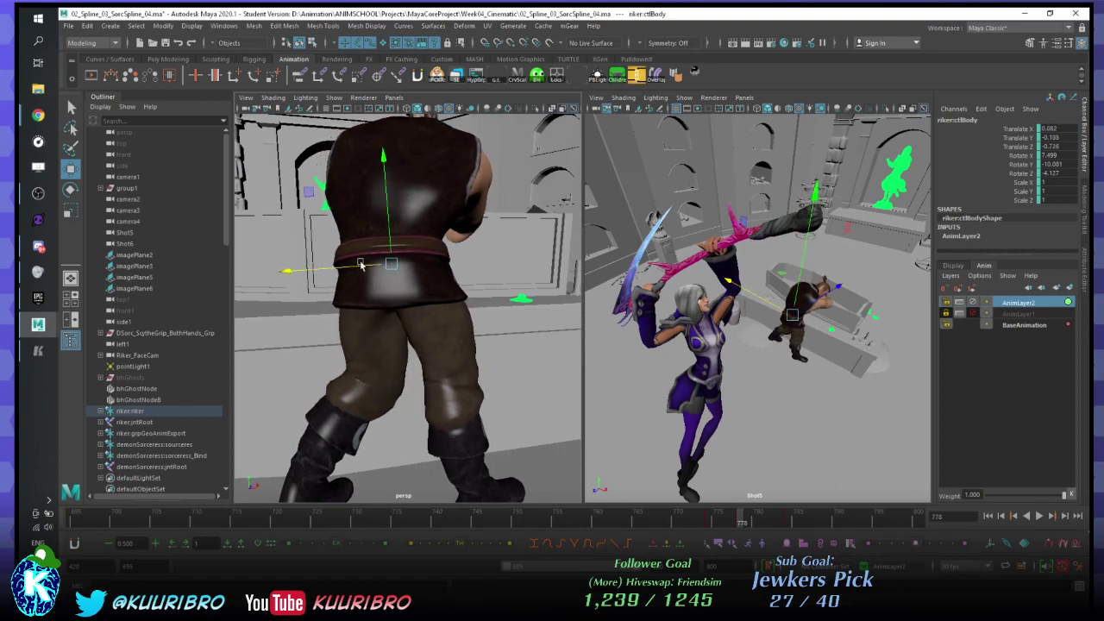
key(ctrl+z)
- Rotate Riker's hips control at frame 778 to a Rotate Z of 1.201
alt+middle_drag(406, 239, 376, 190)
alt+right_drag(454, 225, 436, 268)
alt+middle_drag(436, 267, 434, 288)
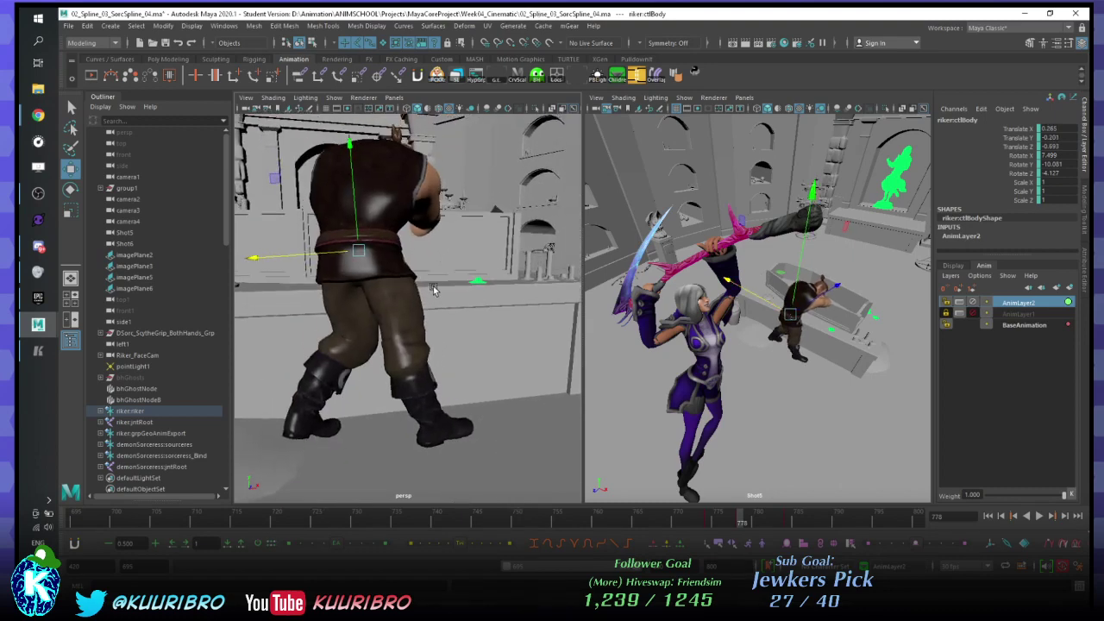
alt+drag(434, 288, 410, 268)
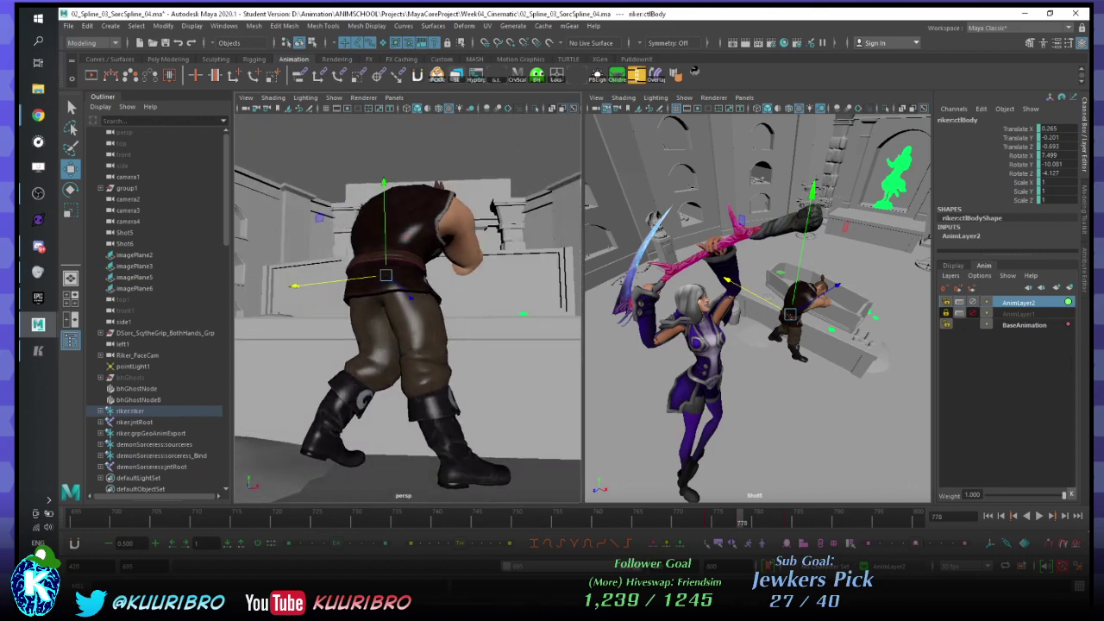
key(e)
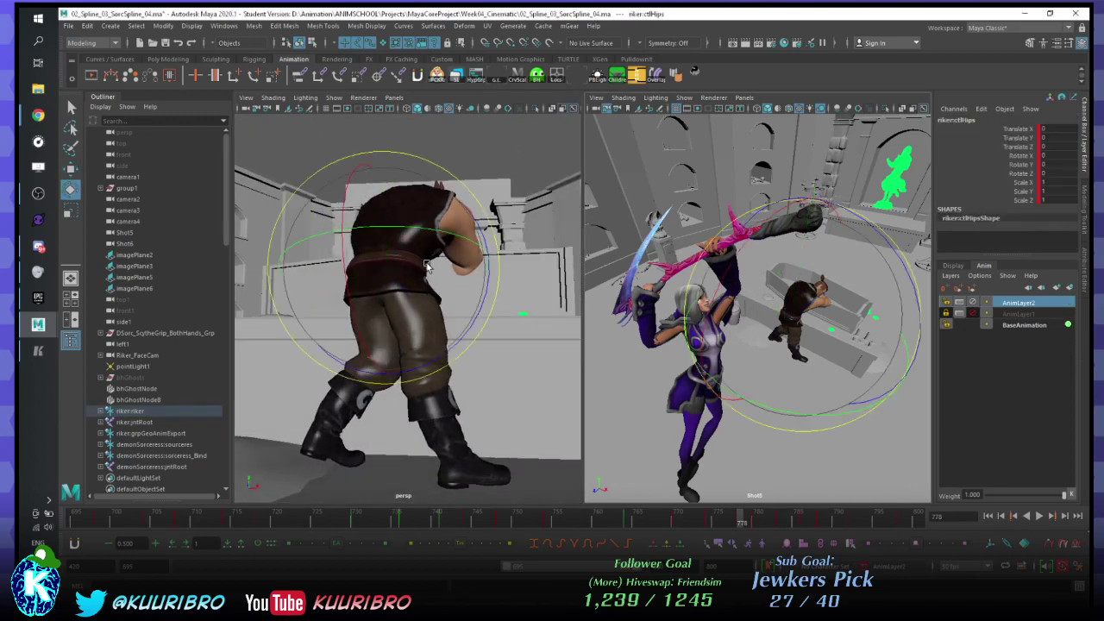
alt+drag(386, 289, 436, 322)
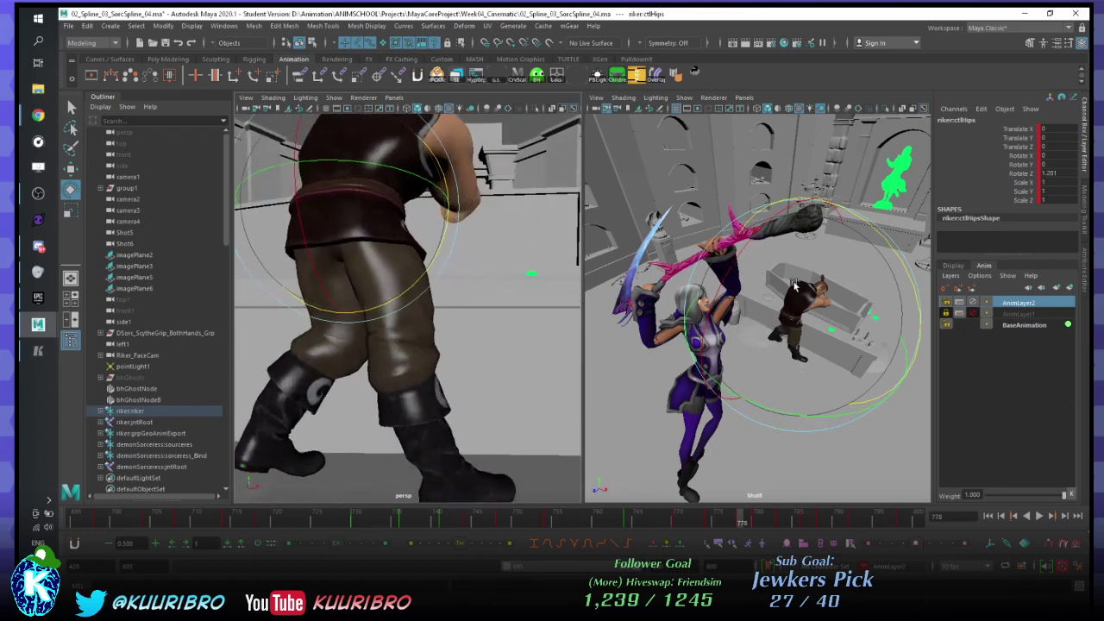
- Review the right foot's motion in playback around frame 778 and select the left foot control
click(378, 448)
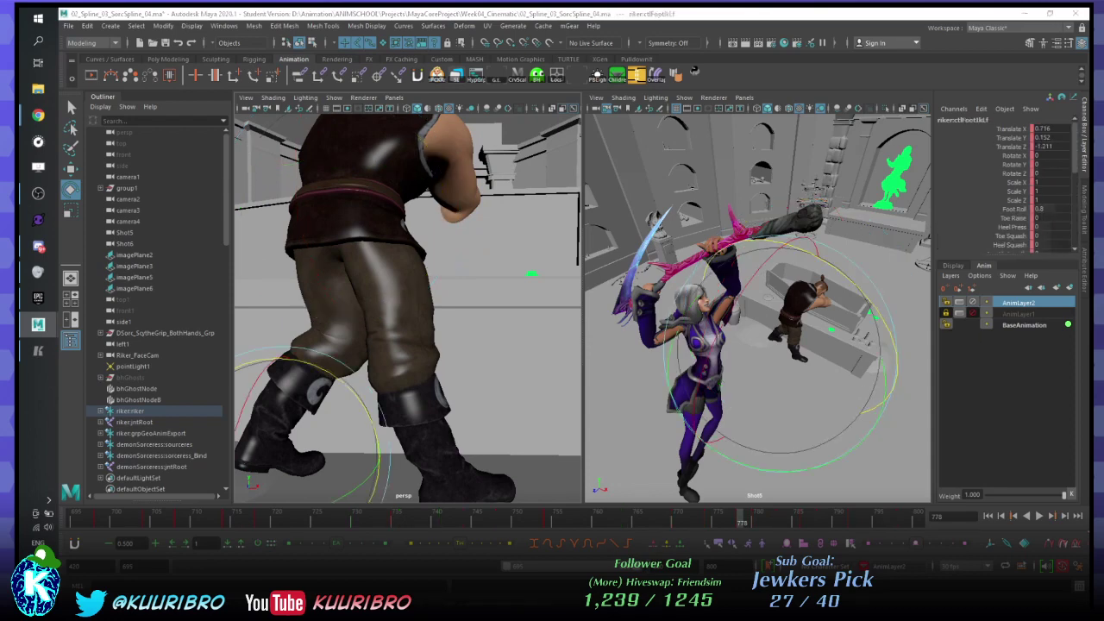
alt+middle_drag(474, 302, 441, 197)
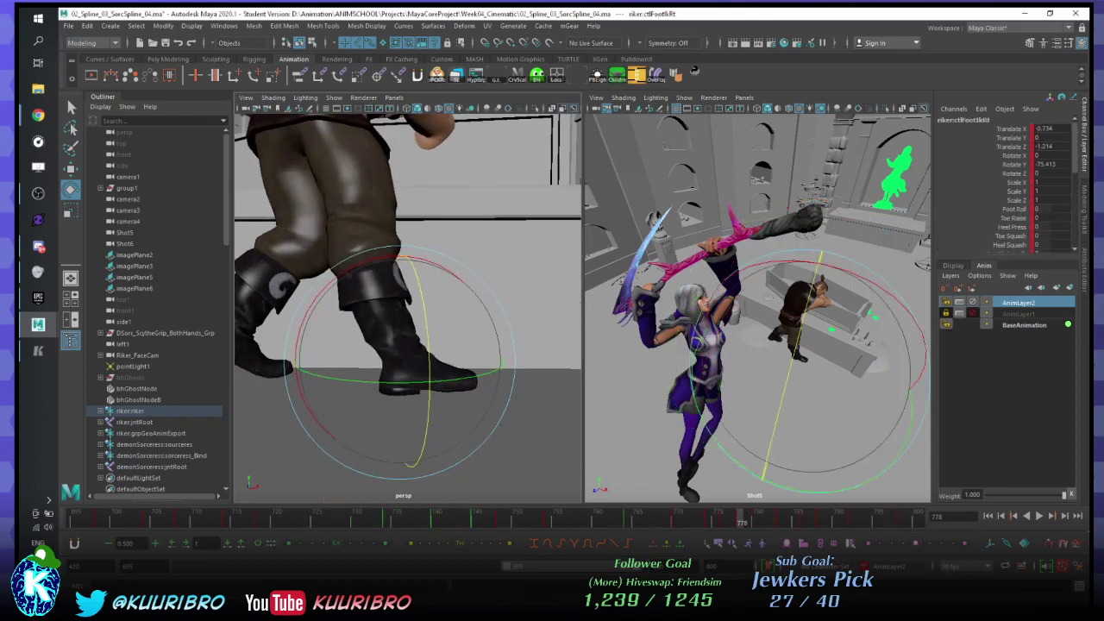
key(alt+Tab)
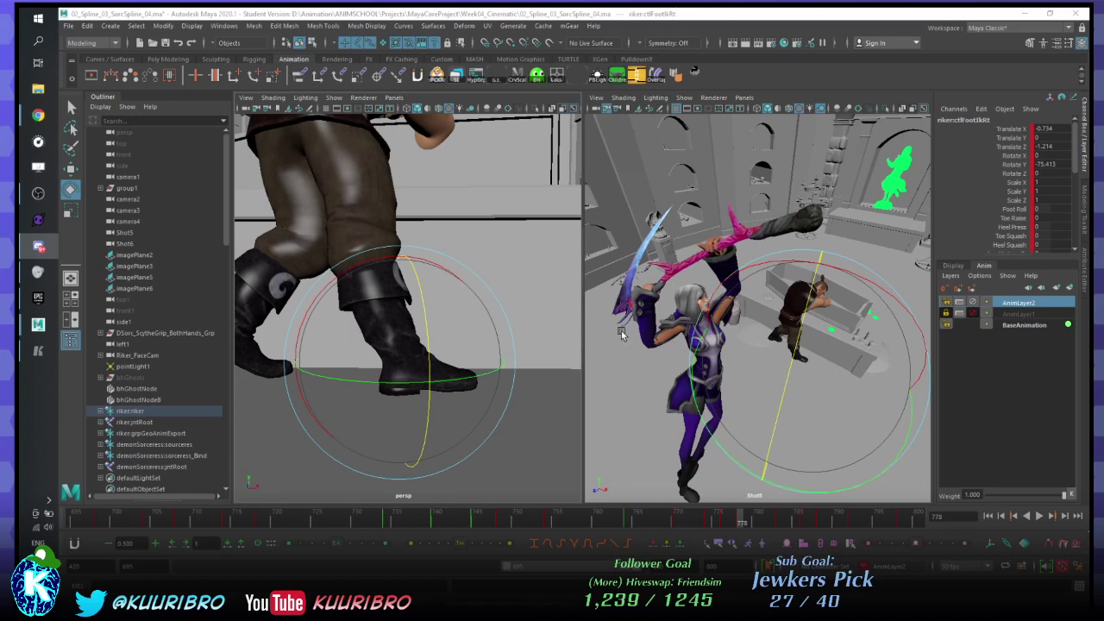
alt+right_drag(444, 307, 427, 277)
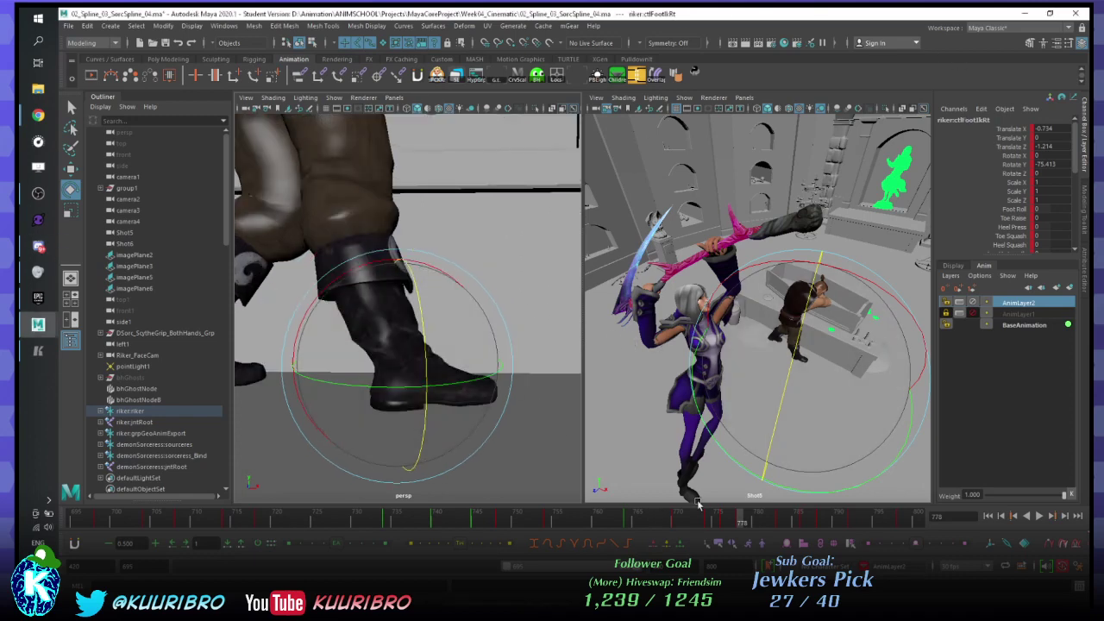
key(alt+v)
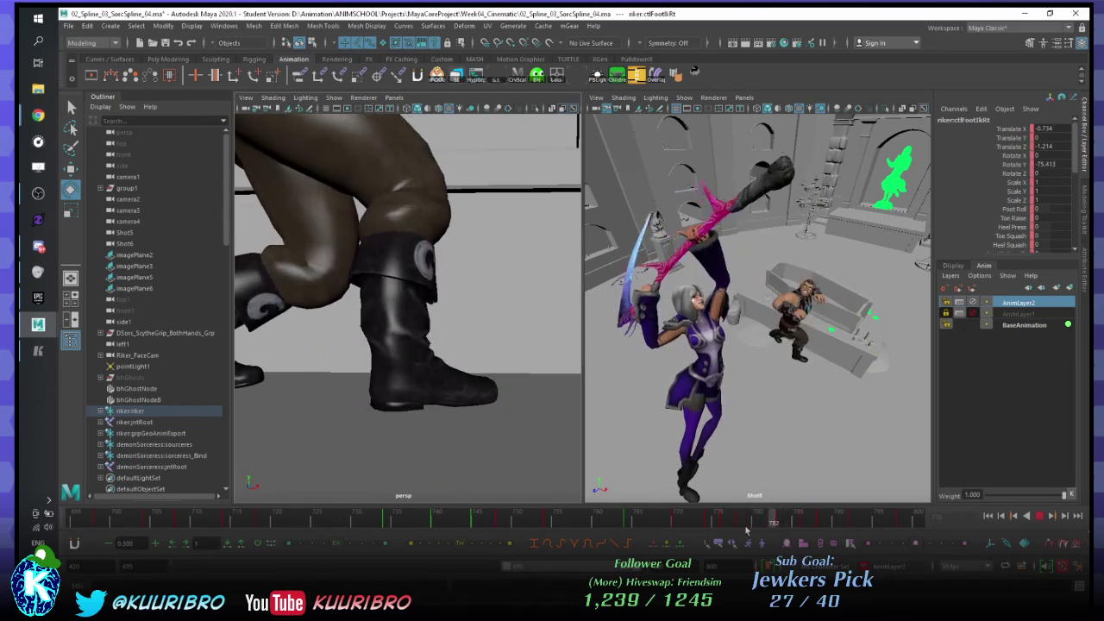
key(alt+v)
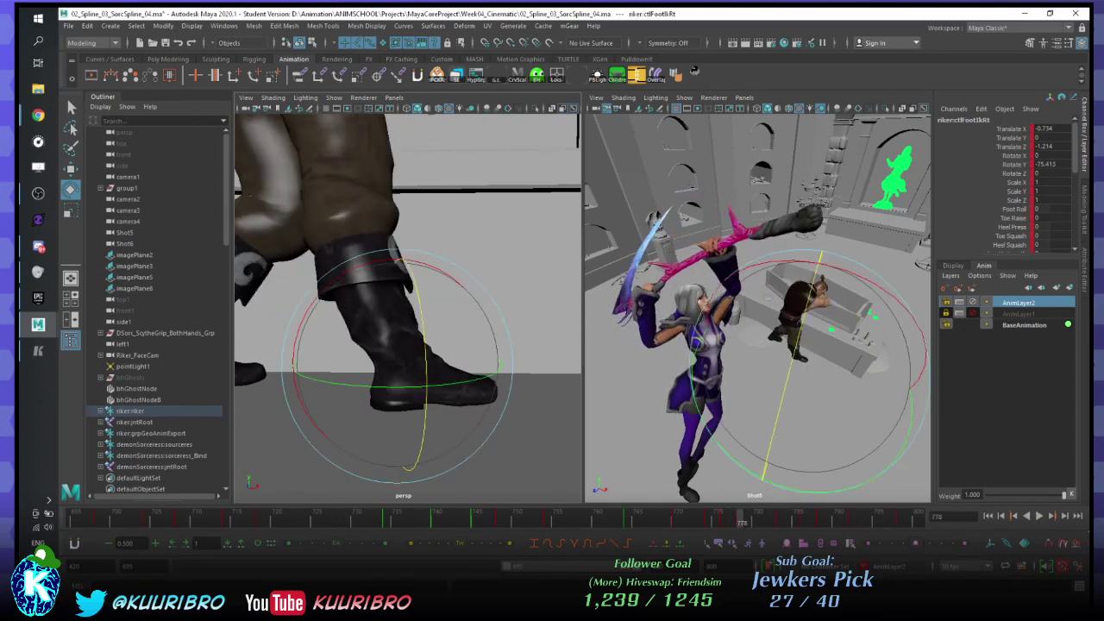
click(781, 358)
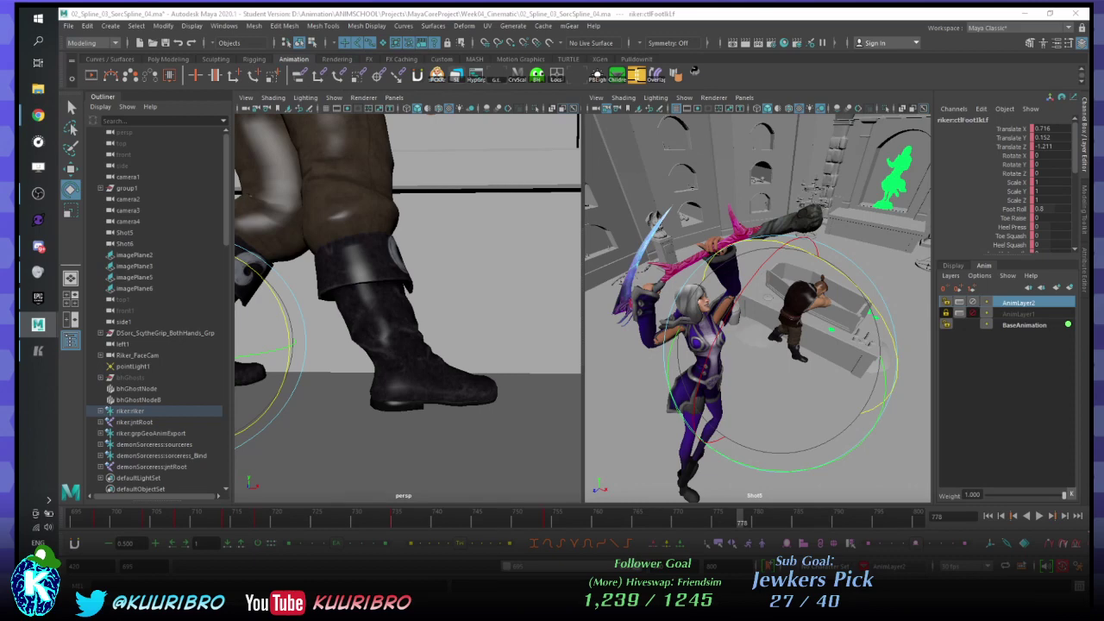
- Make BaseAnimation the active layer, try keying the left foot control at frame 778, and undo the key
click(1017, 325)
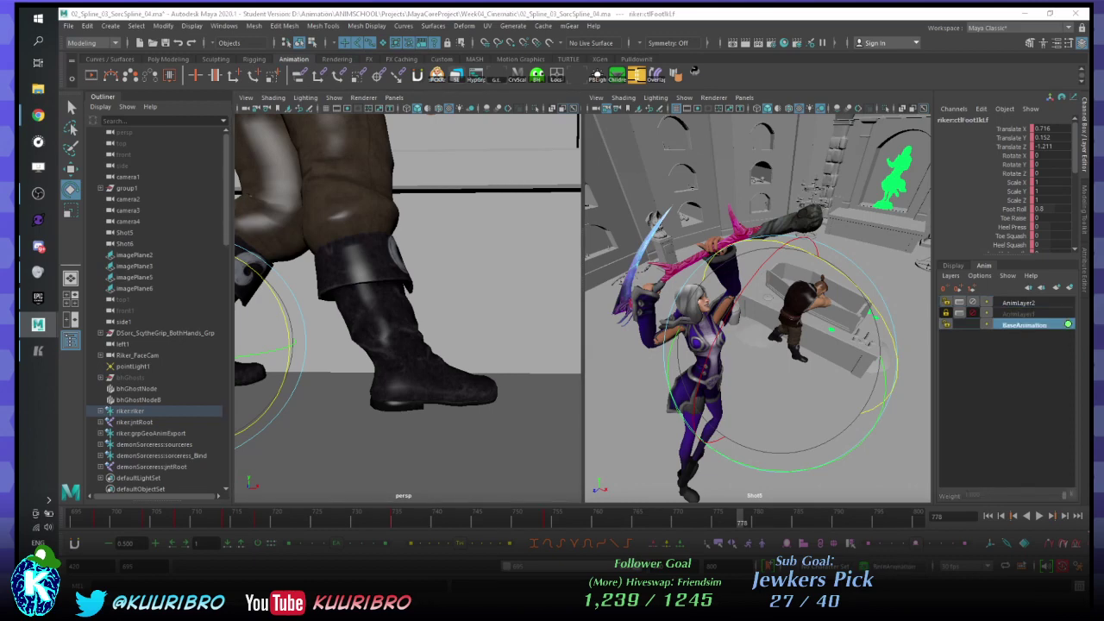
key(s)
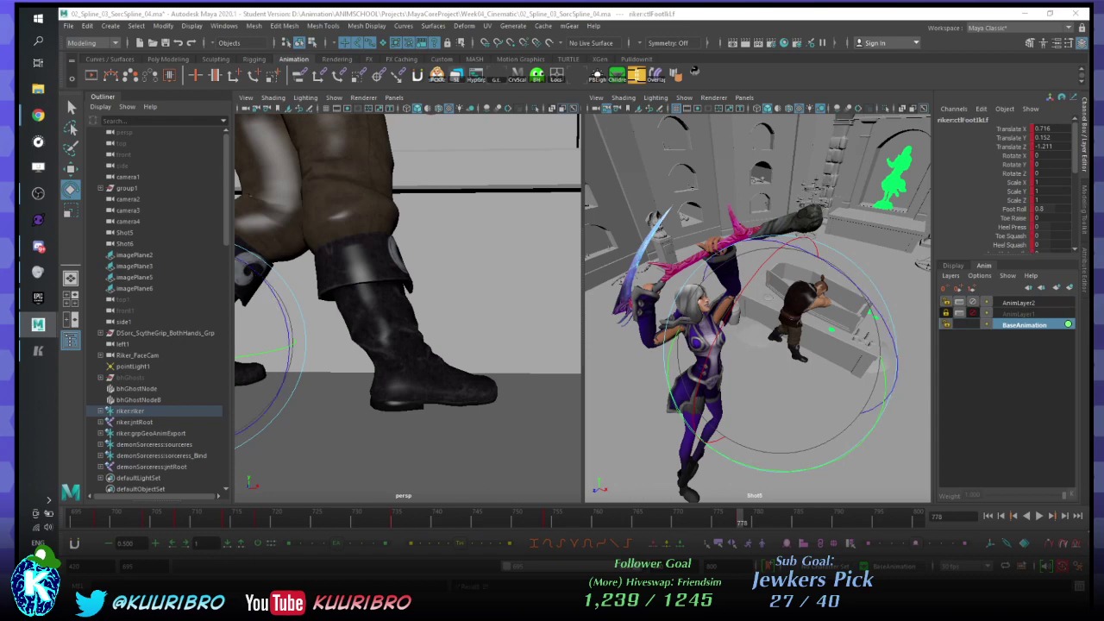
key(comma)
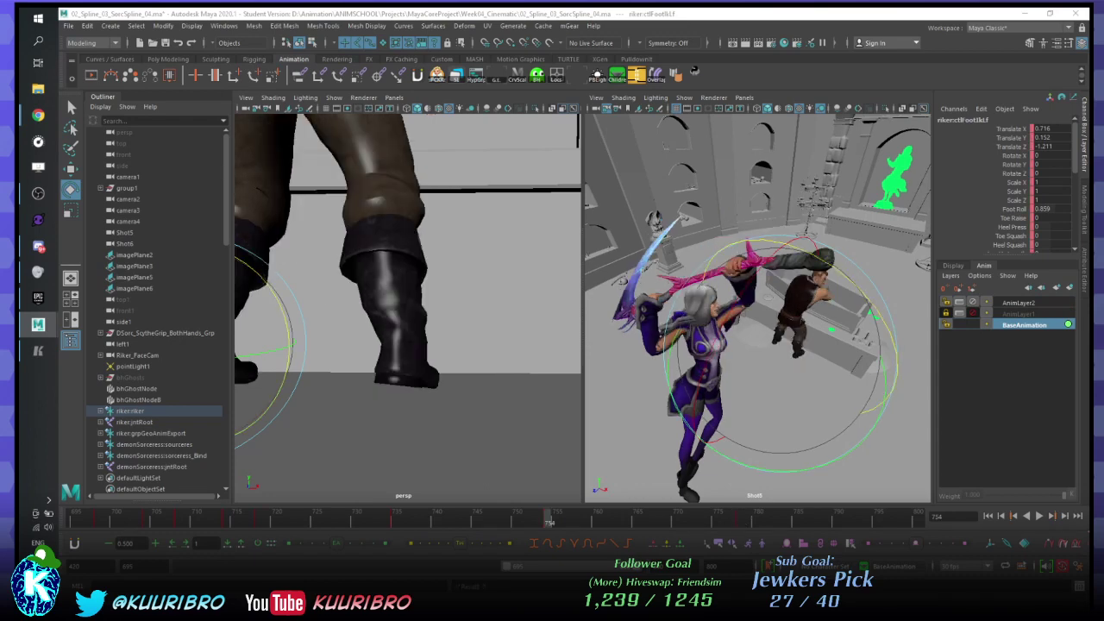
key(ctrl+z)
key(ctrl+z)
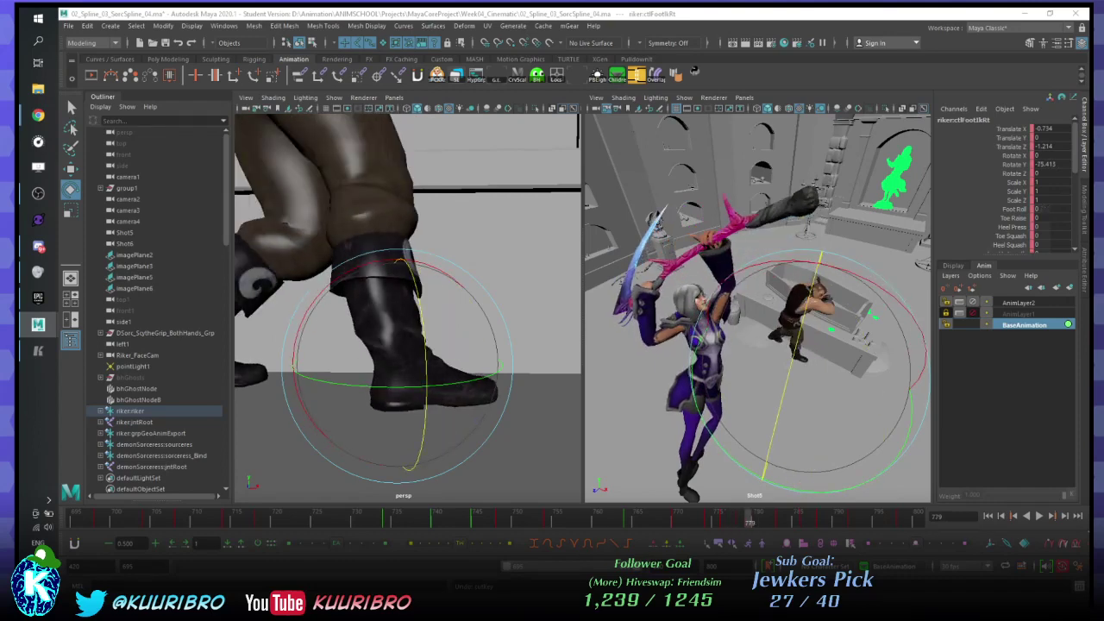
- Delete the right foot control's Foot Roll key at frame 778 and check the foot's motion in playback
key(alt+comma)
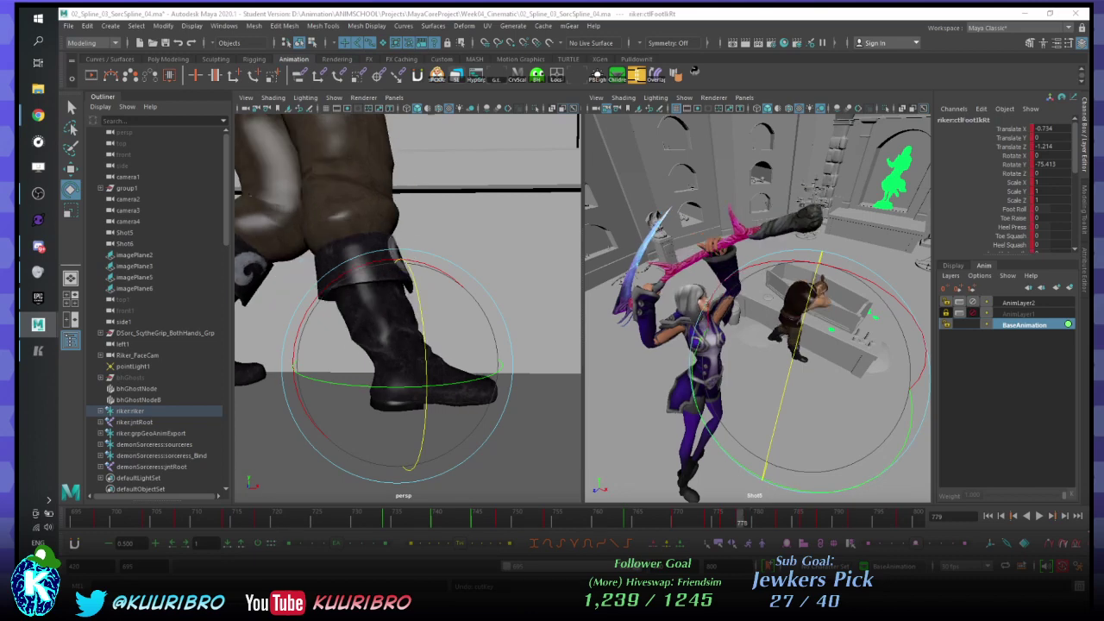
mouse_move(741, 519)
mouse_down()
mouse_move(781, 518)
mouse_move(741, 519)
mouse_up()
key(Delete)
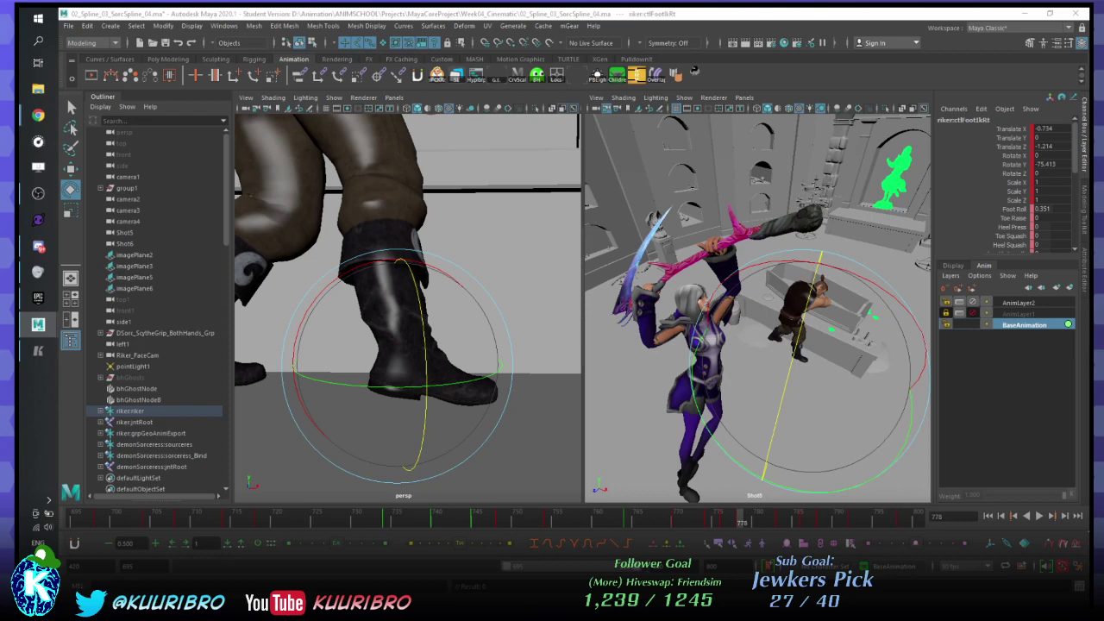
key(comma)
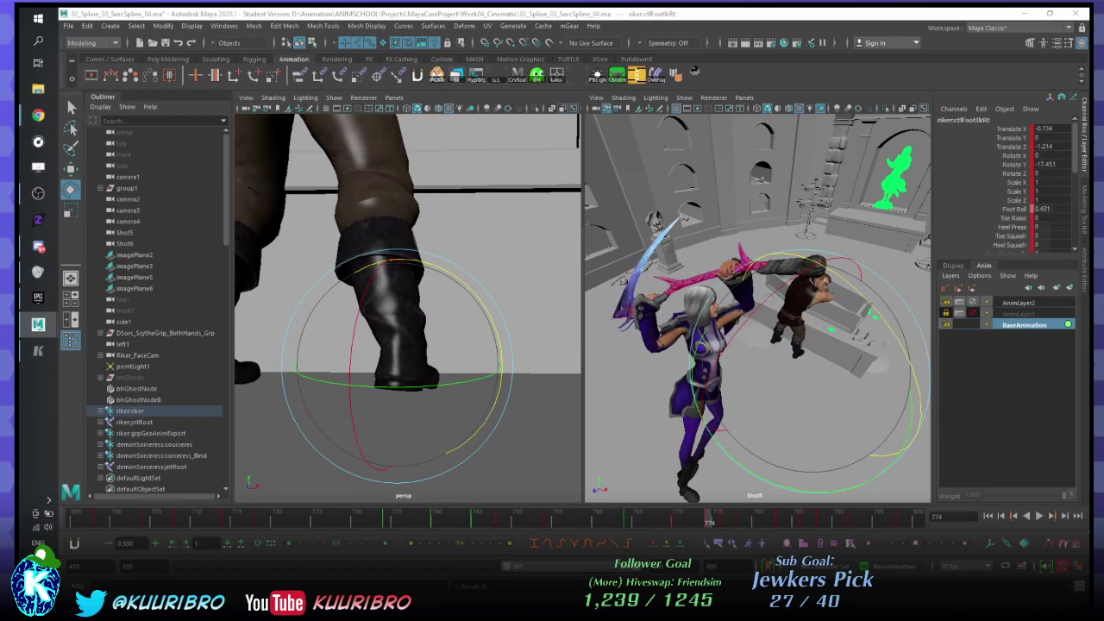
key(period)
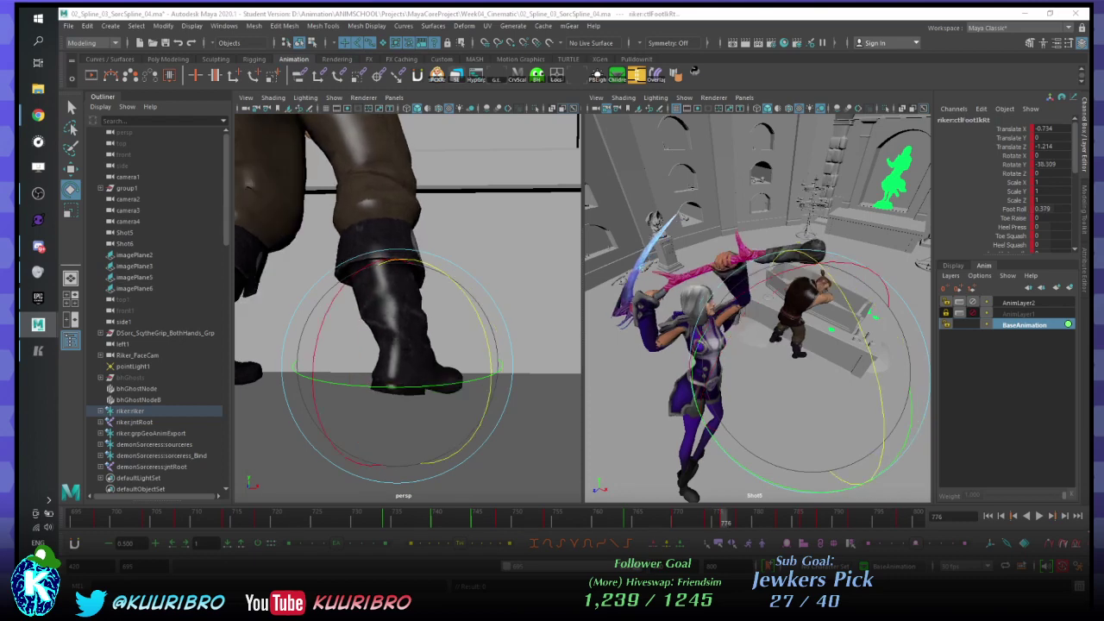
key(alt+v)
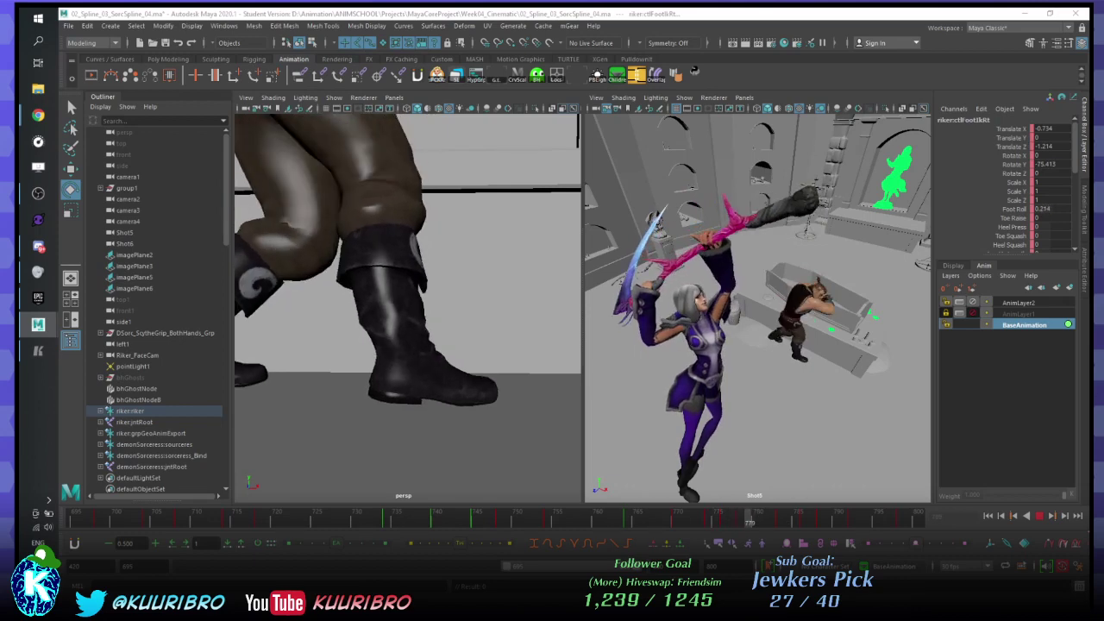
key(alt+v)
- Set the right foot's Foot Roll to 0.425 at frame 776 and 0.19 at frame 778, and check it in playback
key(alt+comma)
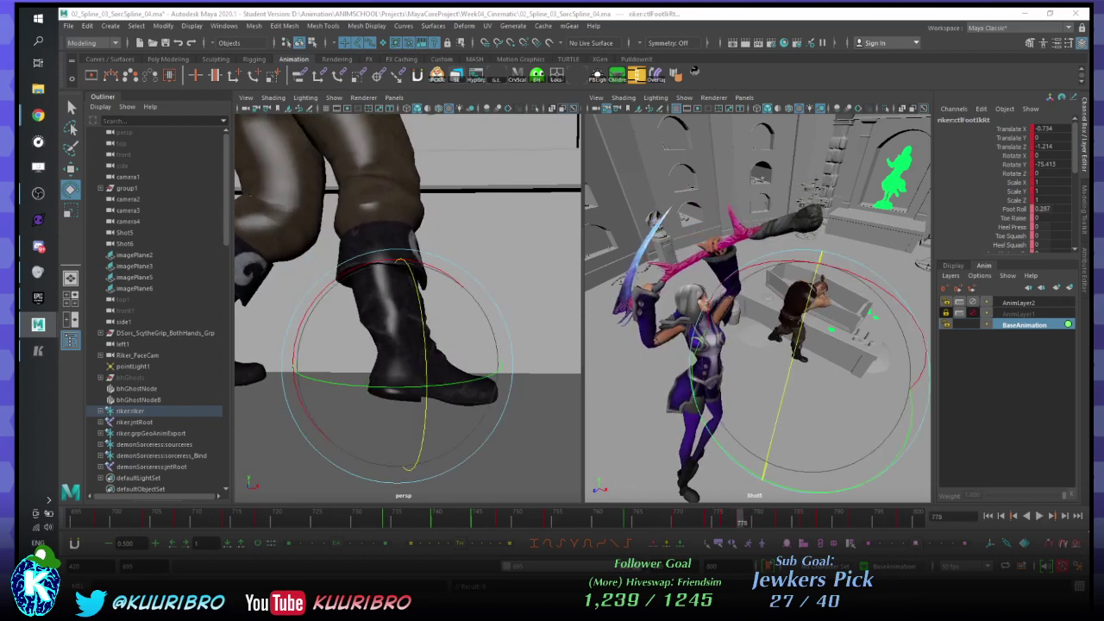
key(alt+comma)
key(alt+comma)
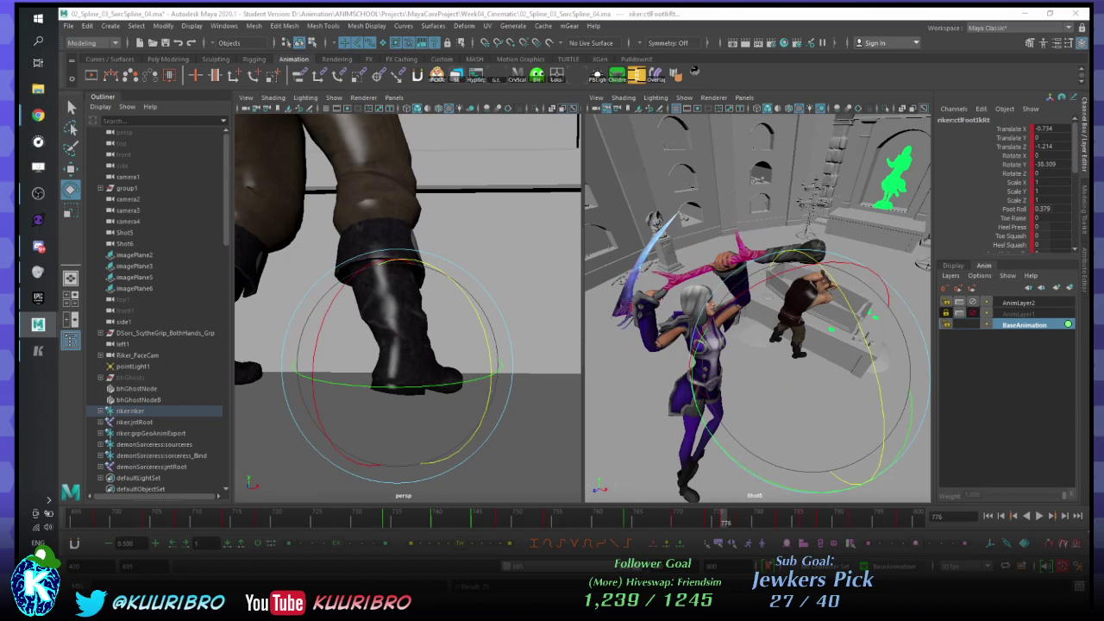
middle_drag(405, 345, 425, 345)
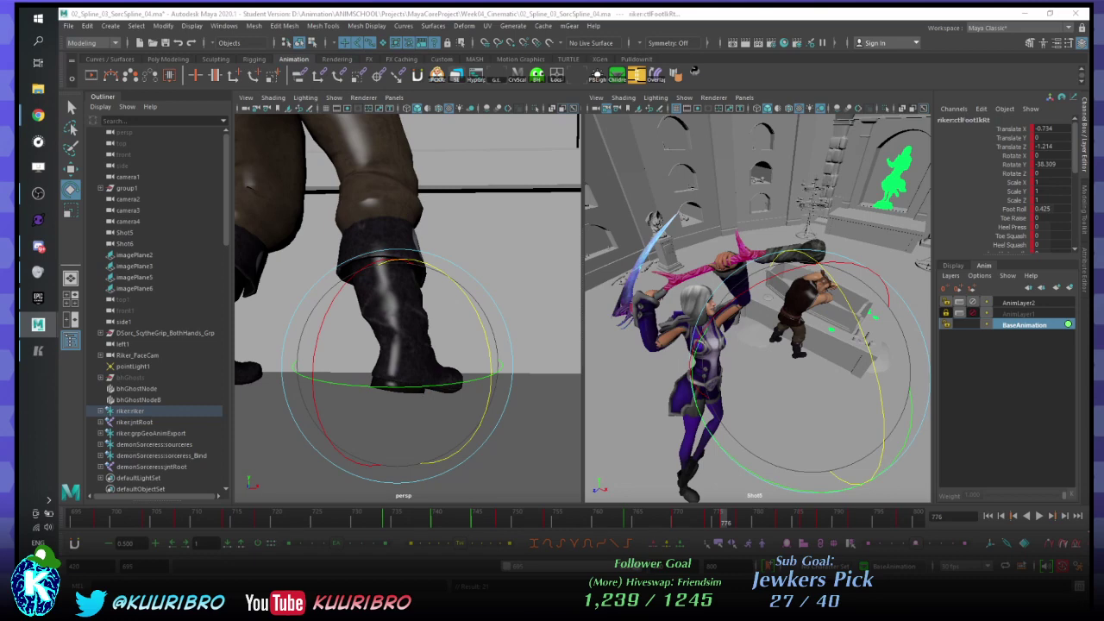
key(period)
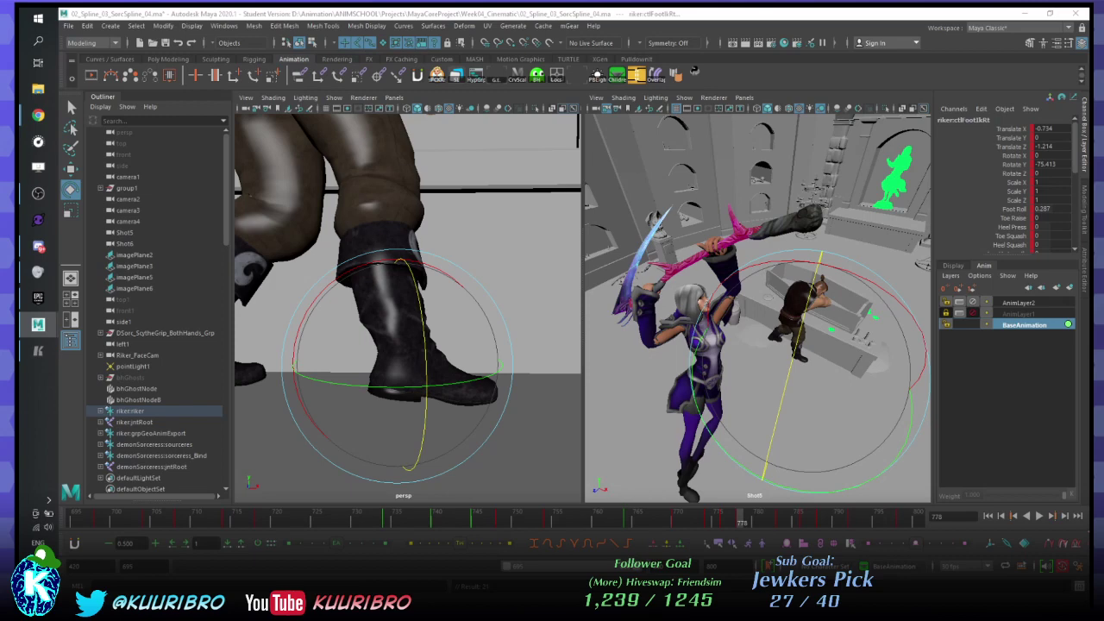
middle_drag(415, 302, 395, 302)
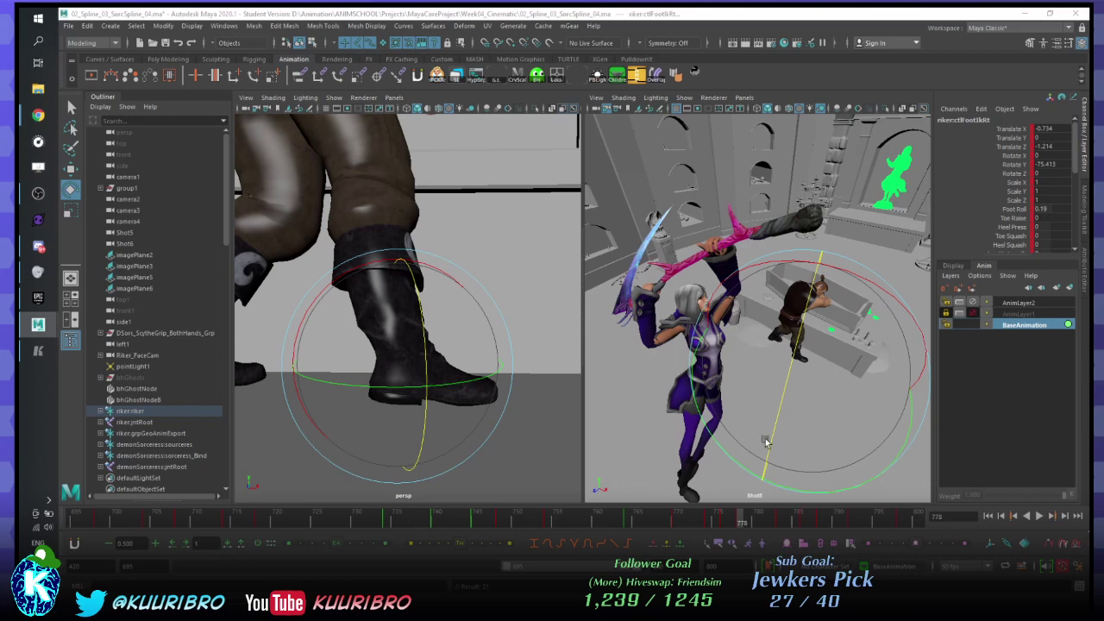
alt+drag(467, 193, 426, 191)
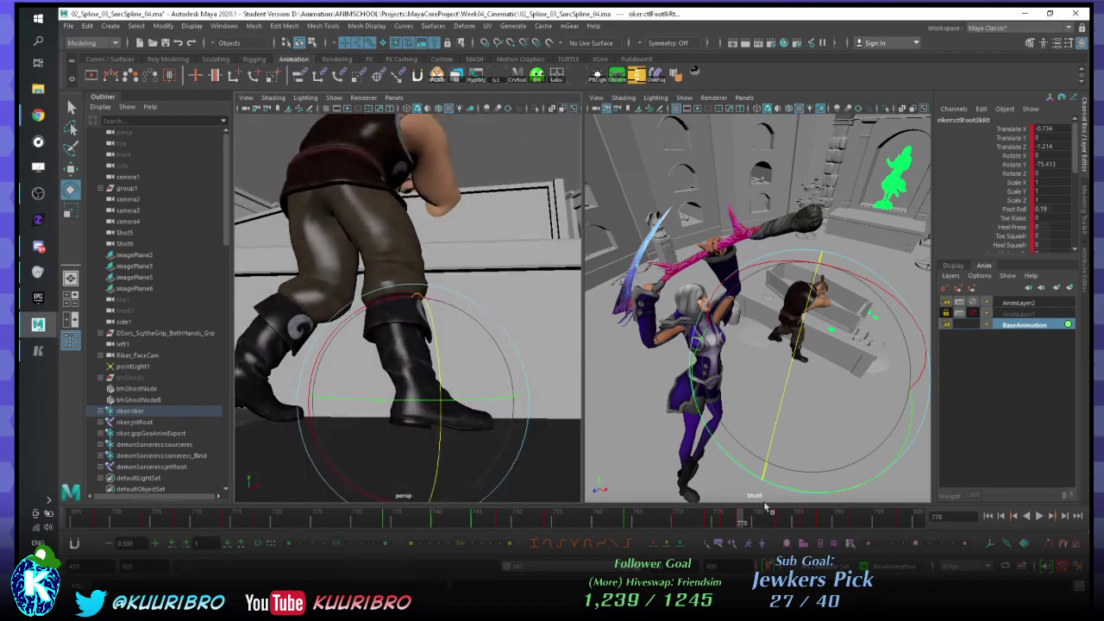
key(alt+v)
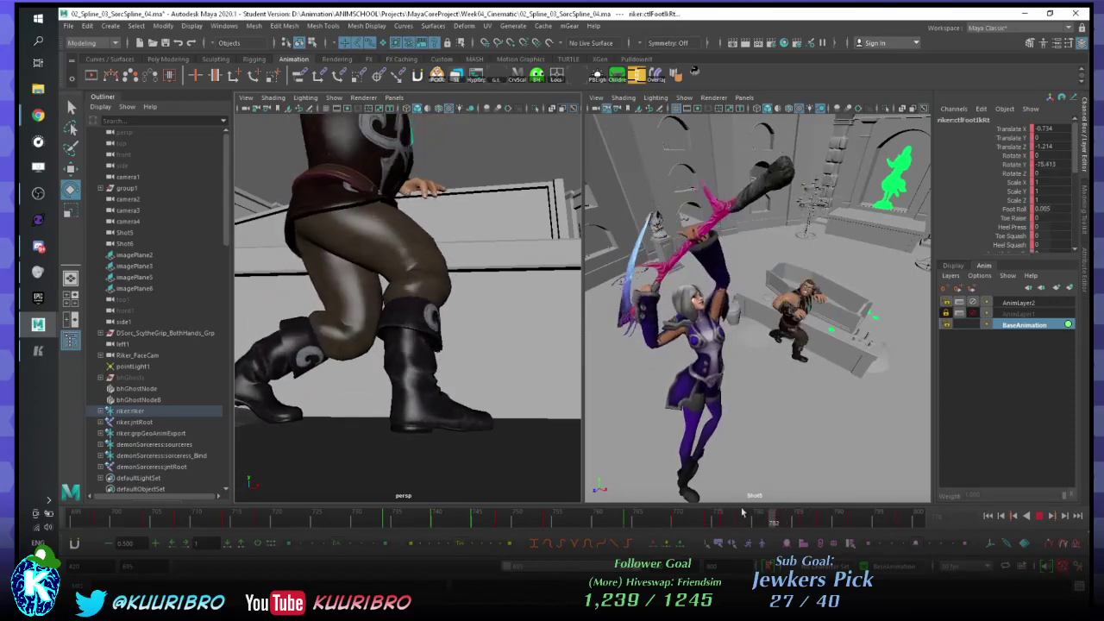
click(669, 514)
mouse_move(669, 514)
mouse_down()
mouse_move(735, 509)
mouse_move(742, 518)
mouse_up()
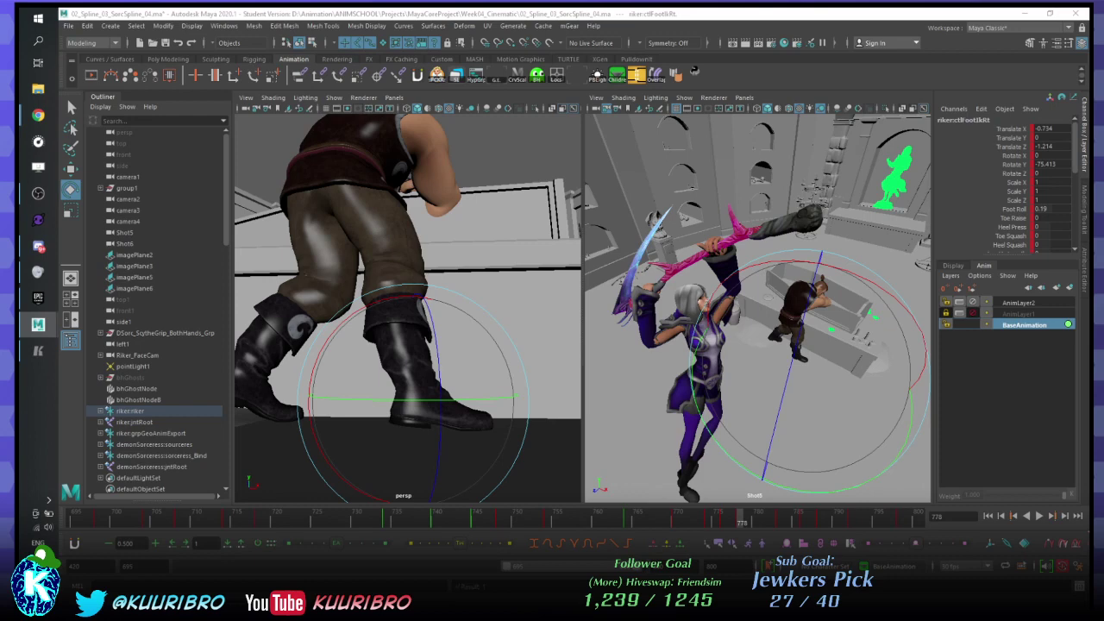
- Move the right foot control along its X axis to a Translate X of -0.615 at frame 778
key(w)
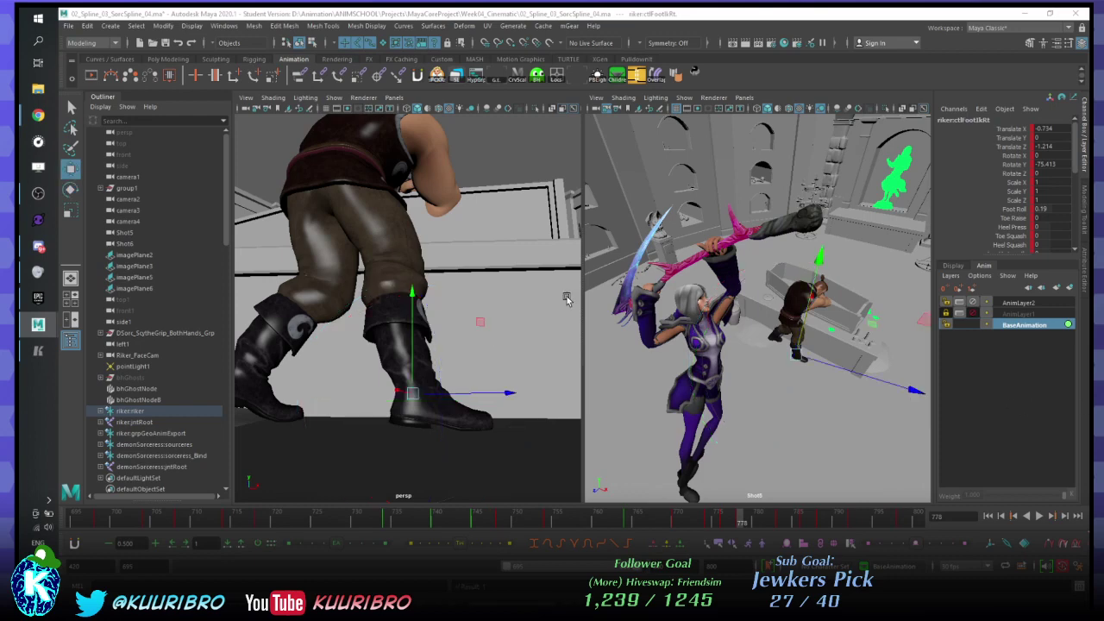
alt+drag(432, 293, 461, 336)
alt+middle_drag(461, 276, 429, 347)
alt+right_drag(428, 347, 495, 364)
alt+middle_drag(494, 364, 490, 357)
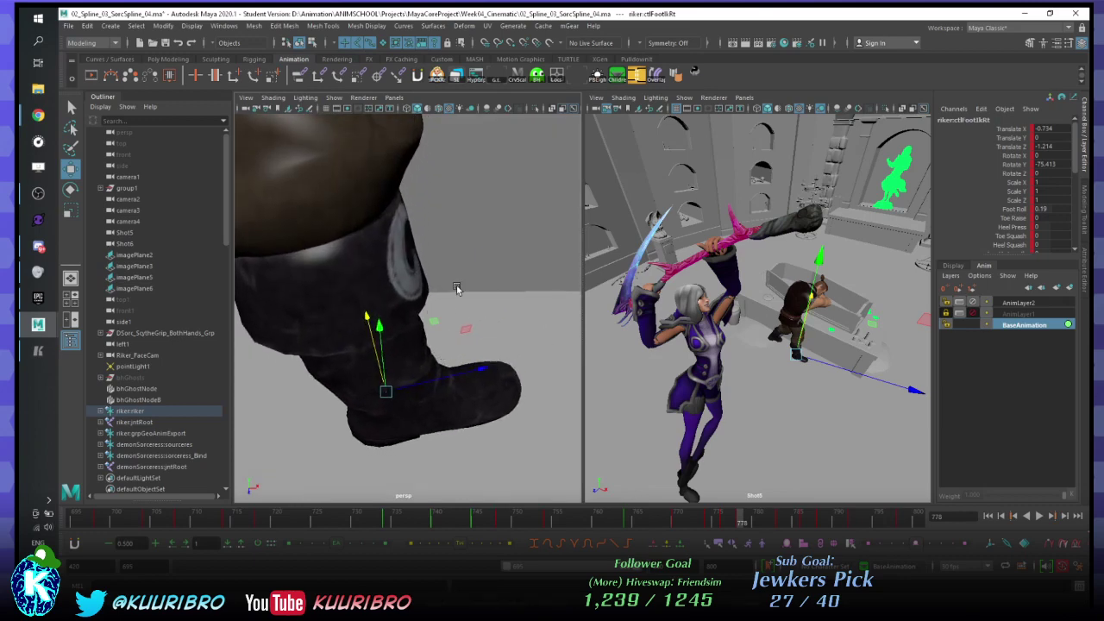
key(w)
drag(479, 272, 437, 276)
drag(432, 393, 473, 397)
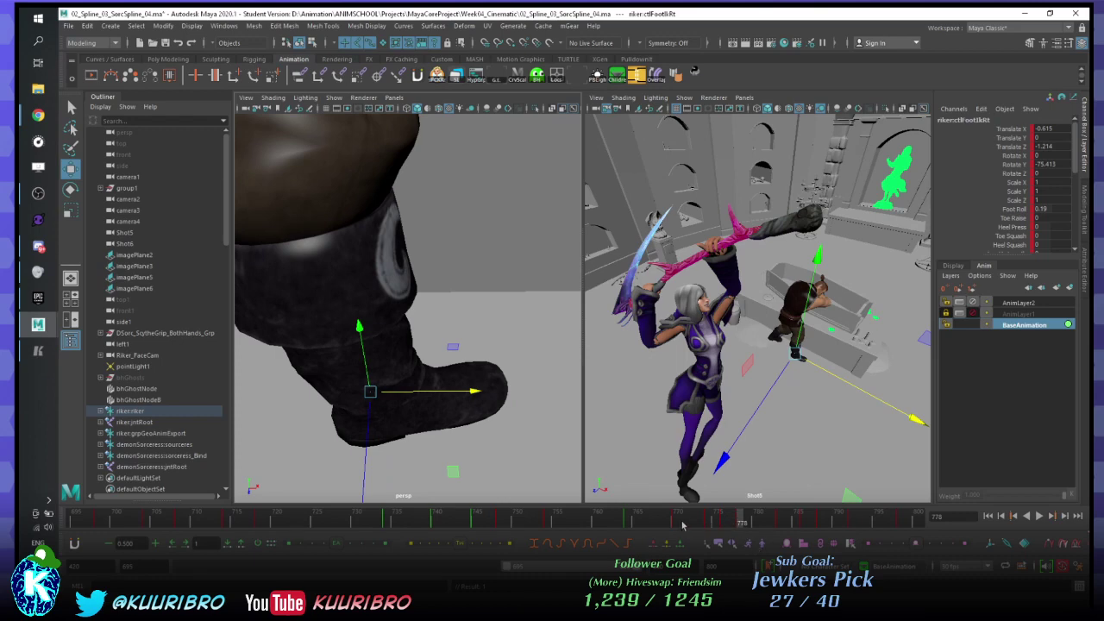
click(727, 523)
drag(730, 523, 742, 522)
- Match the right foot's Translate X to -0.615 at frame 783 and review the foot's motion in playback
alt+drag(399, 350, 420, 291)
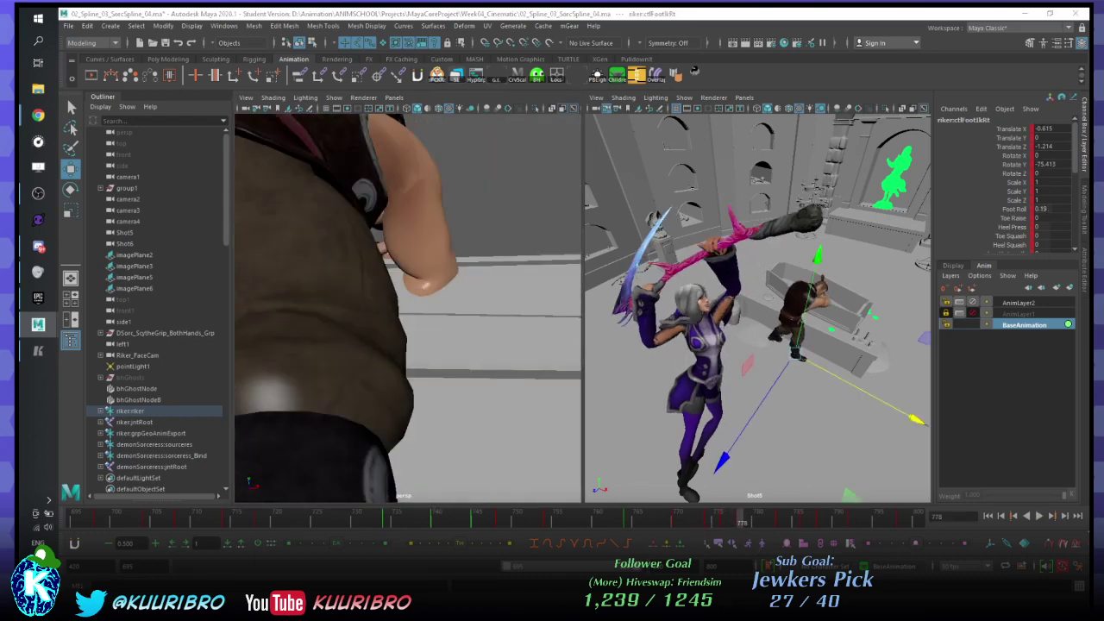
key(period)
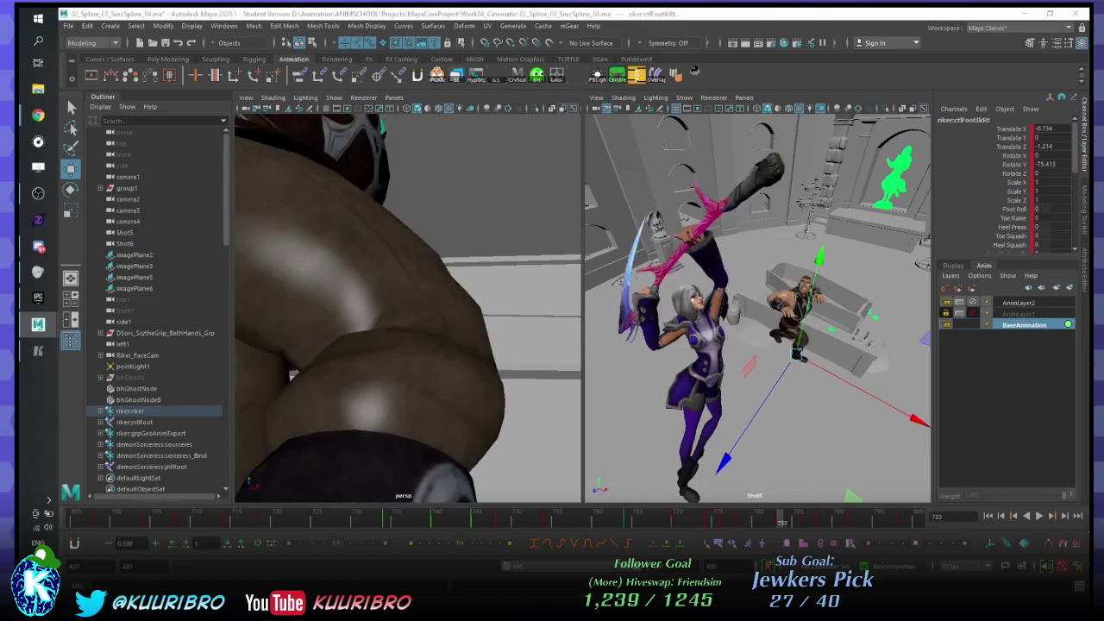
key(f)
alt+drag(471, 365, 445, 420)
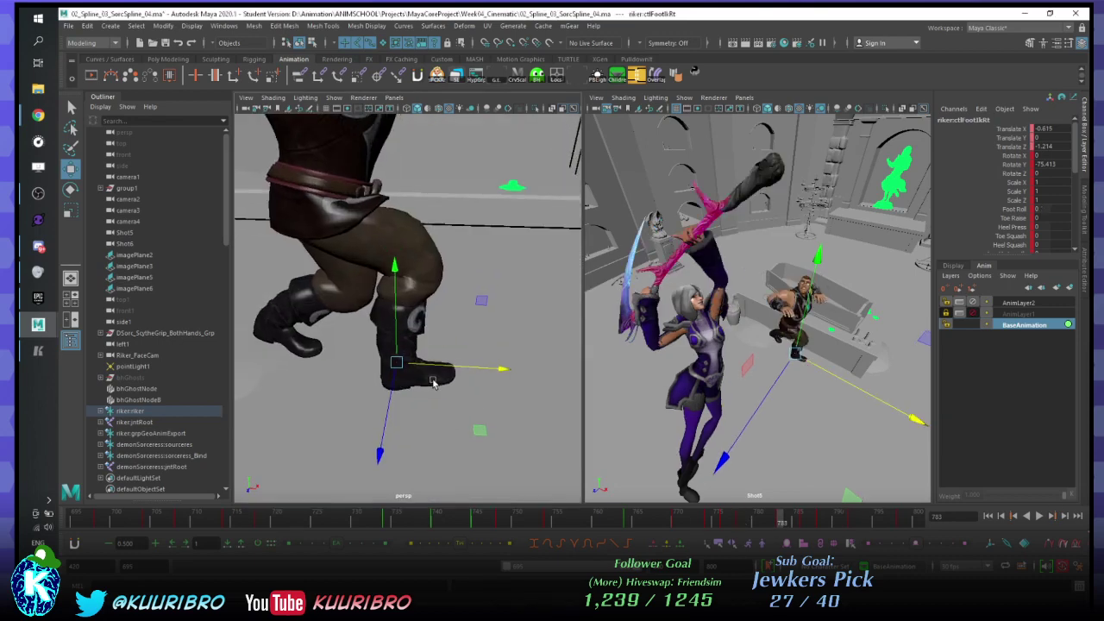
drag(782, 519, 634, 527)
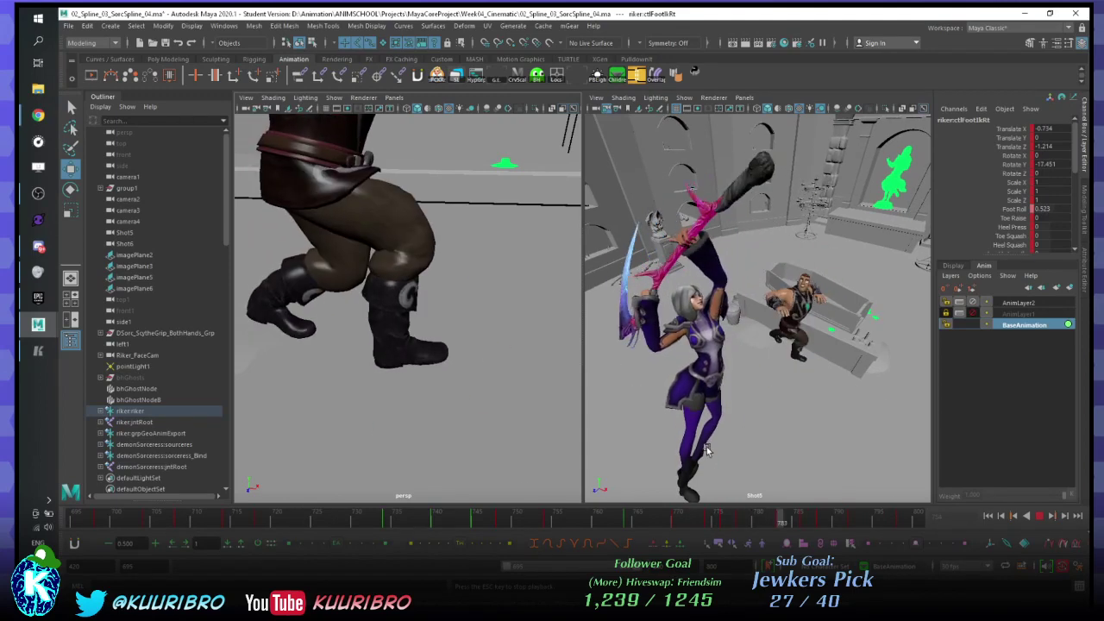
drag(700, 519, 733, 518)
- Examine the foot, toe and toe pivot controls of both feet around frame 775 for their channel values and keys
click(275, 328)
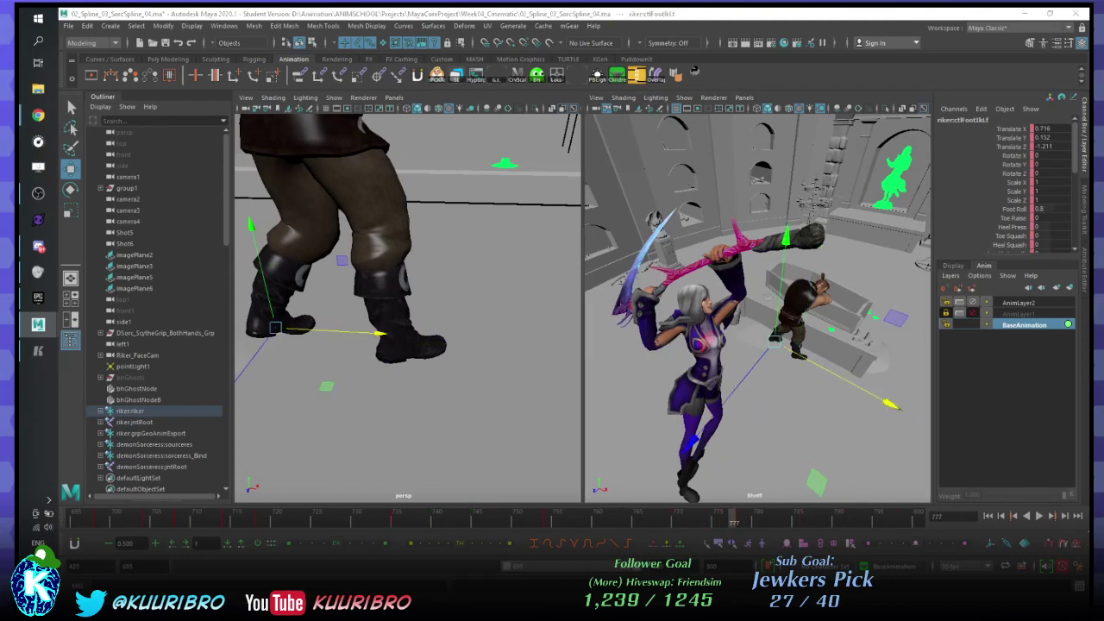
key(alt+v)
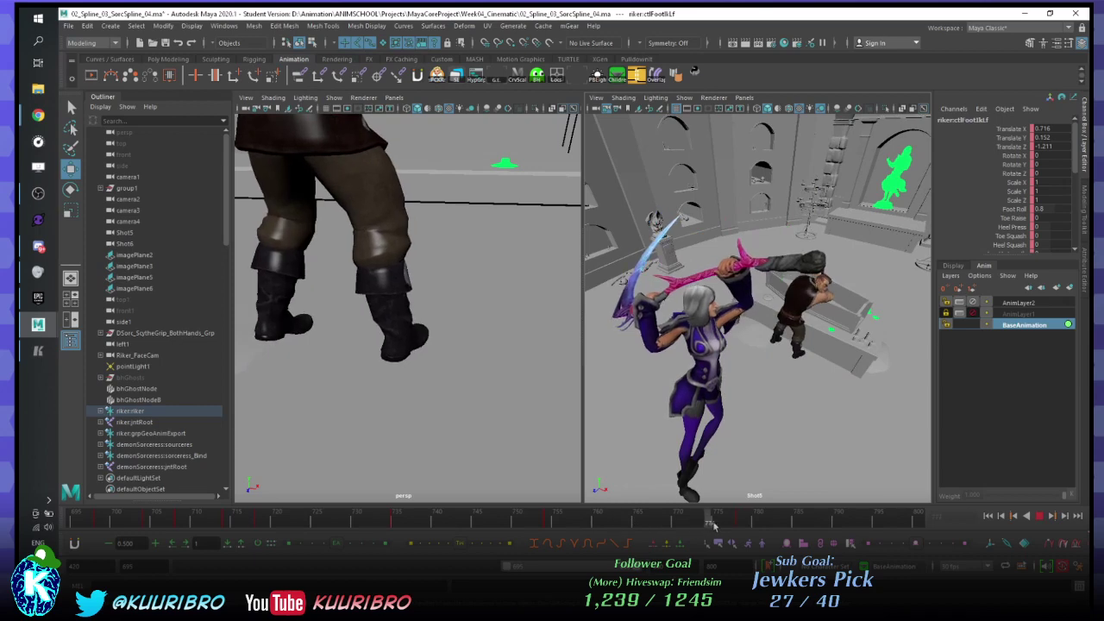
click(716, 522)
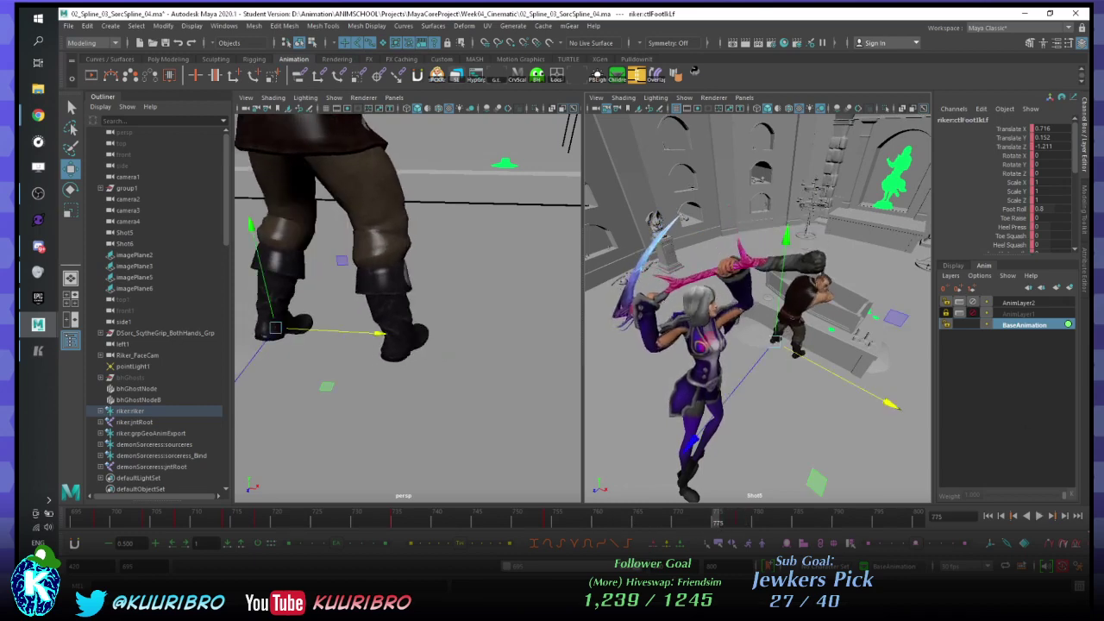
click(395, 345)
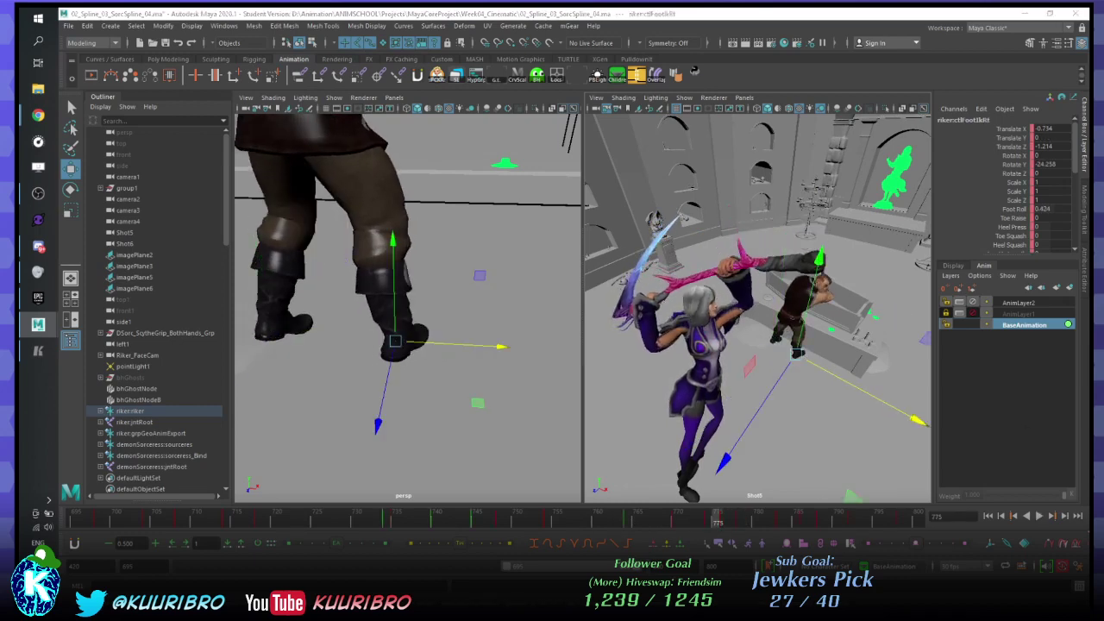
click(275, 328)
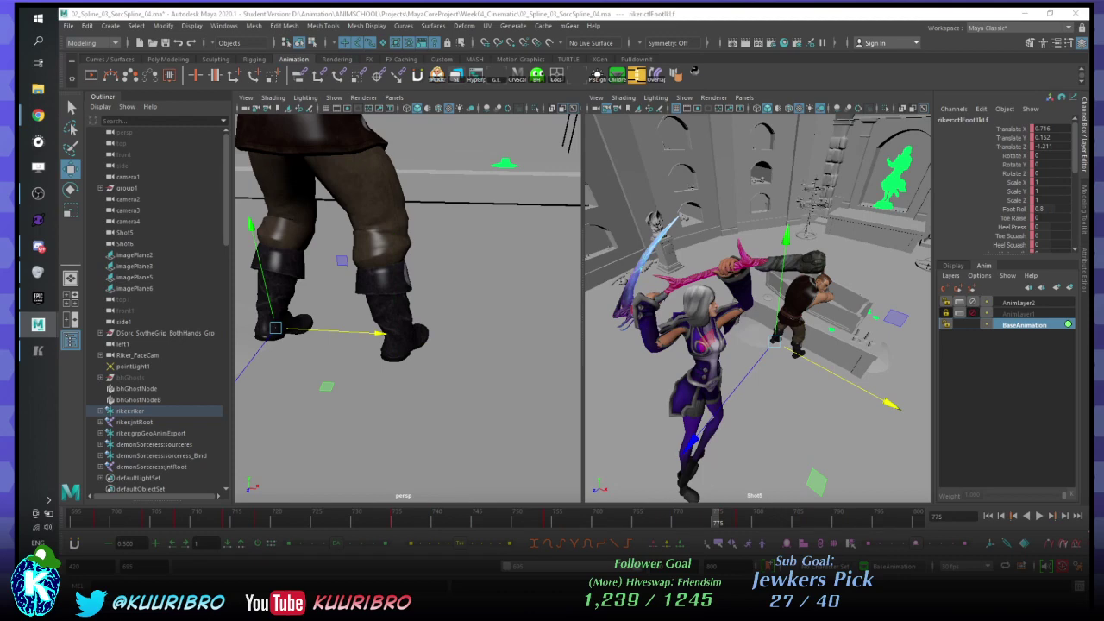
click(299, 322)
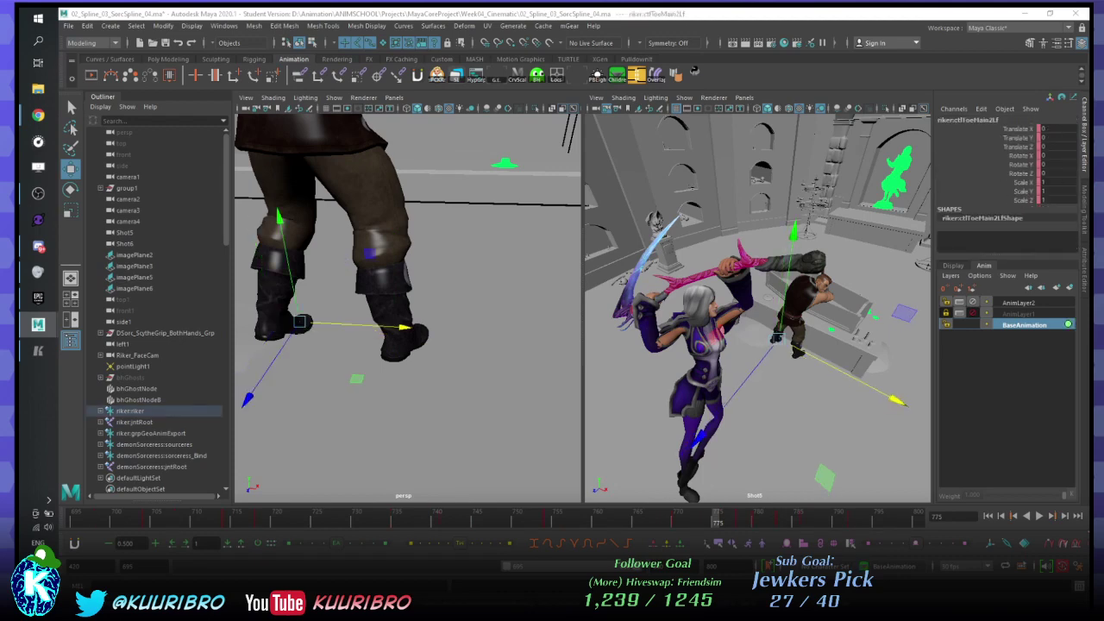
click(418, 330)
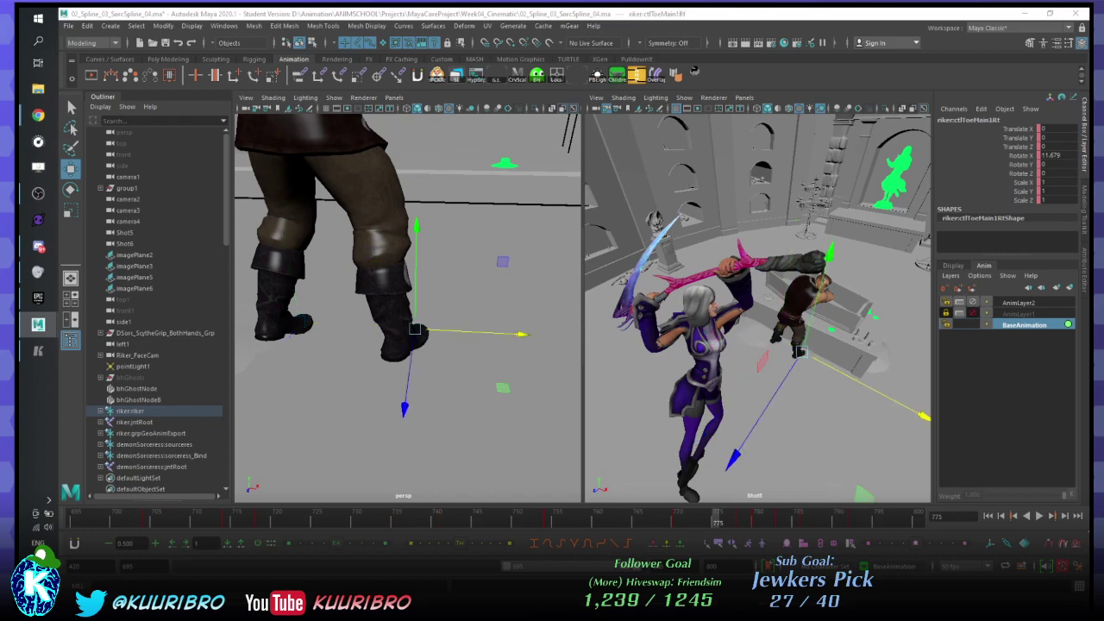
click(421, 330)
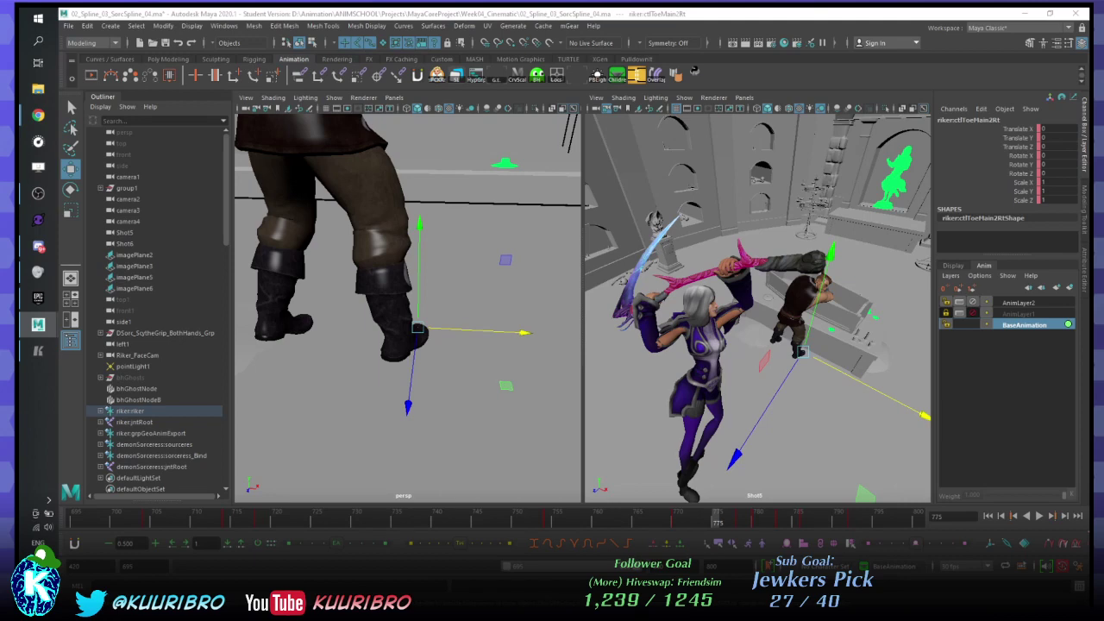
click(300, 323)
click(296, 325)
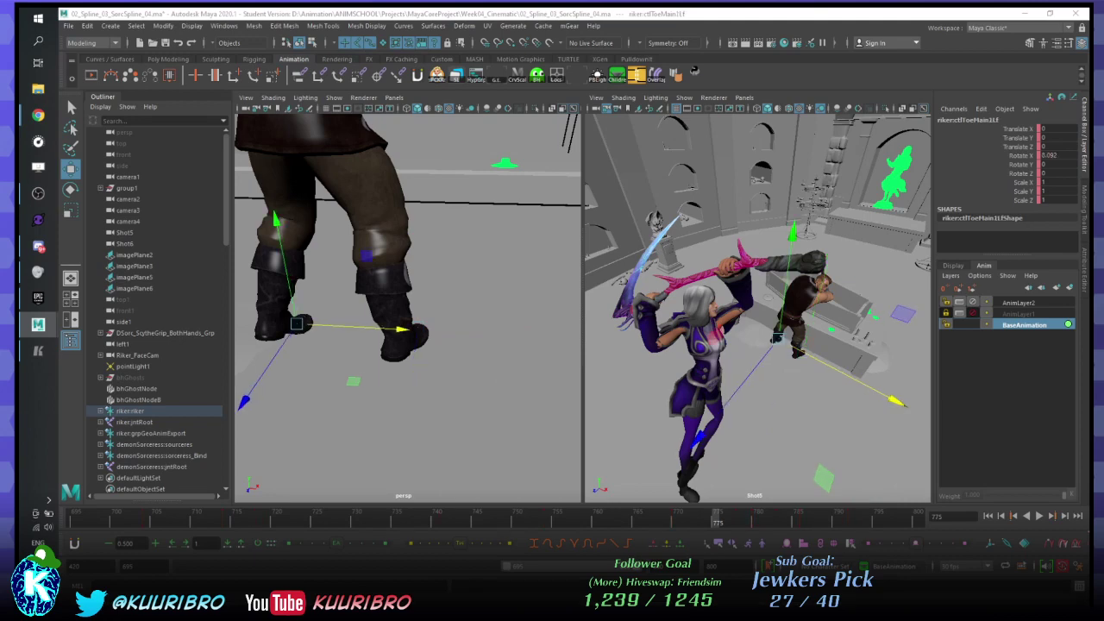
click(466, 328)
click(297, 323)
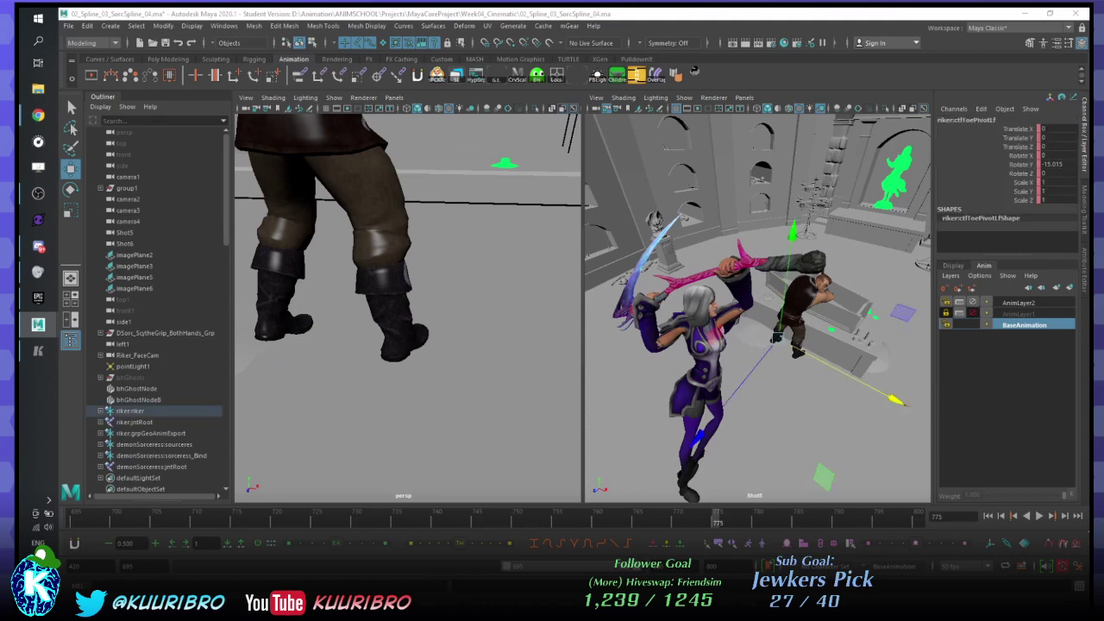
click(415, 334)
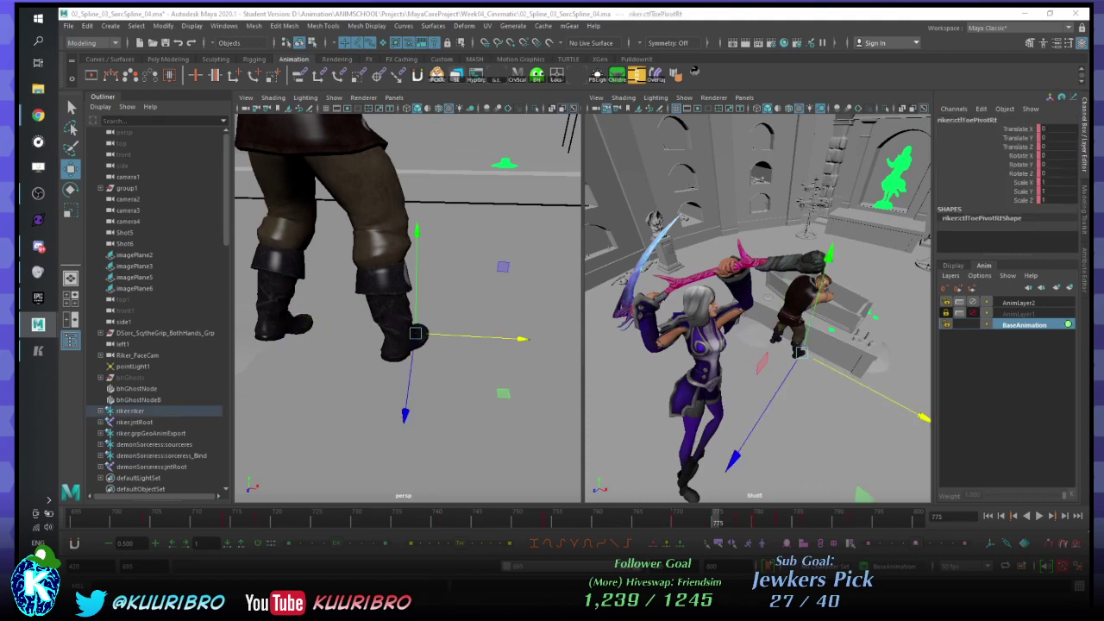
- Examine Riker's left foot and its toe pivot at frame 783 from several close-up angles
click(296, 321)
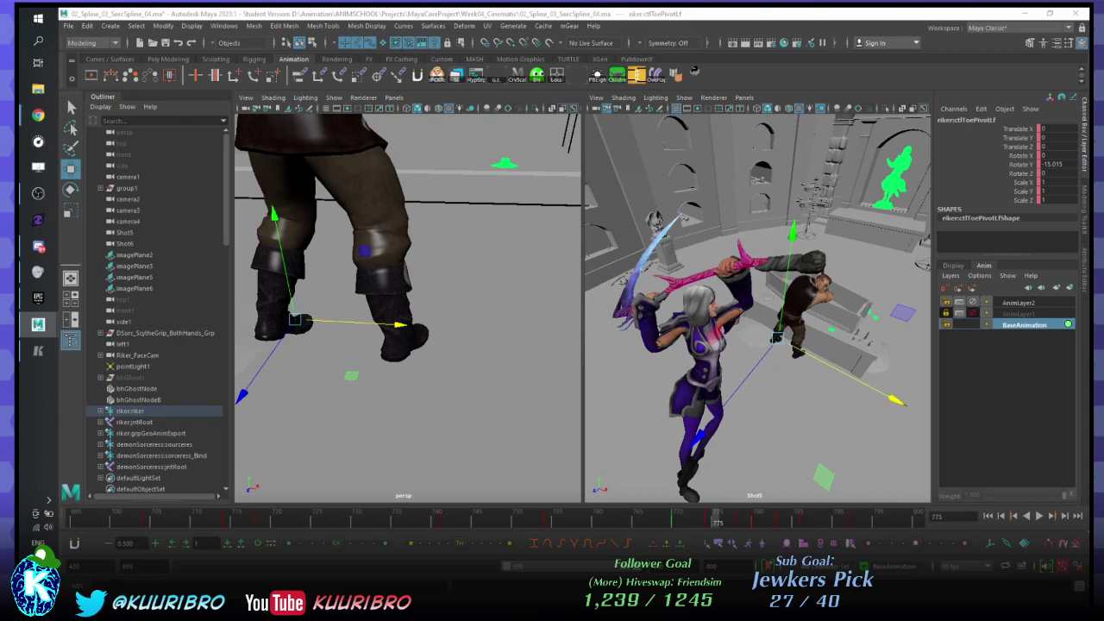
key(period)
key(period)
click(405, 362)
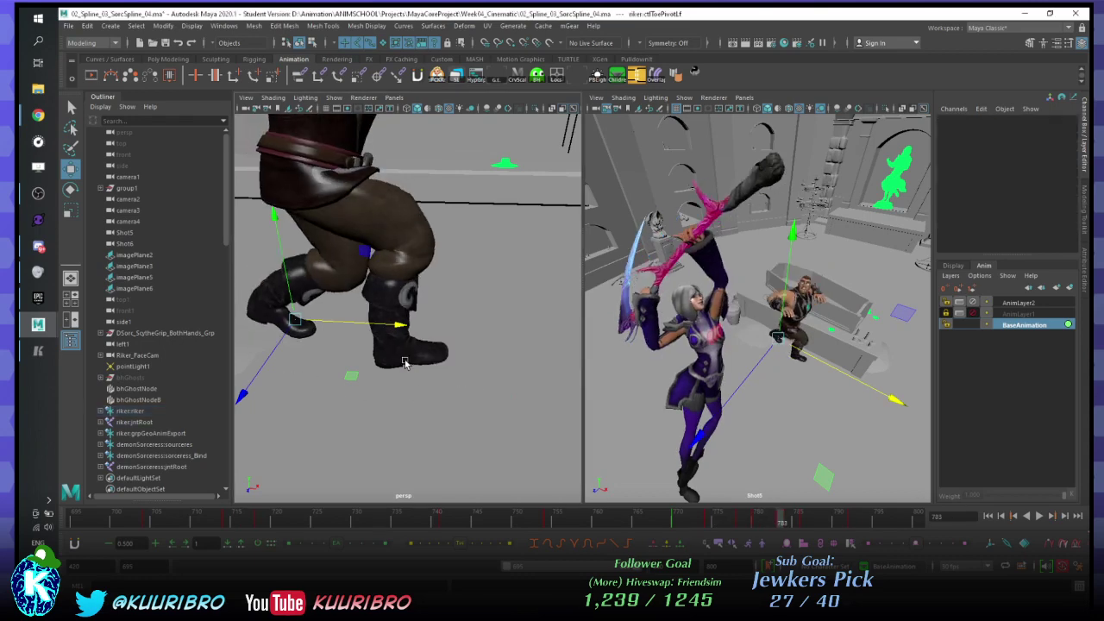
alt+drag(279, 298, 486, 357)
scroll(487, 358, up, 5)
alt+middle_drag(486, 358, 264, 261)
scroll(463, 334, down, 3)
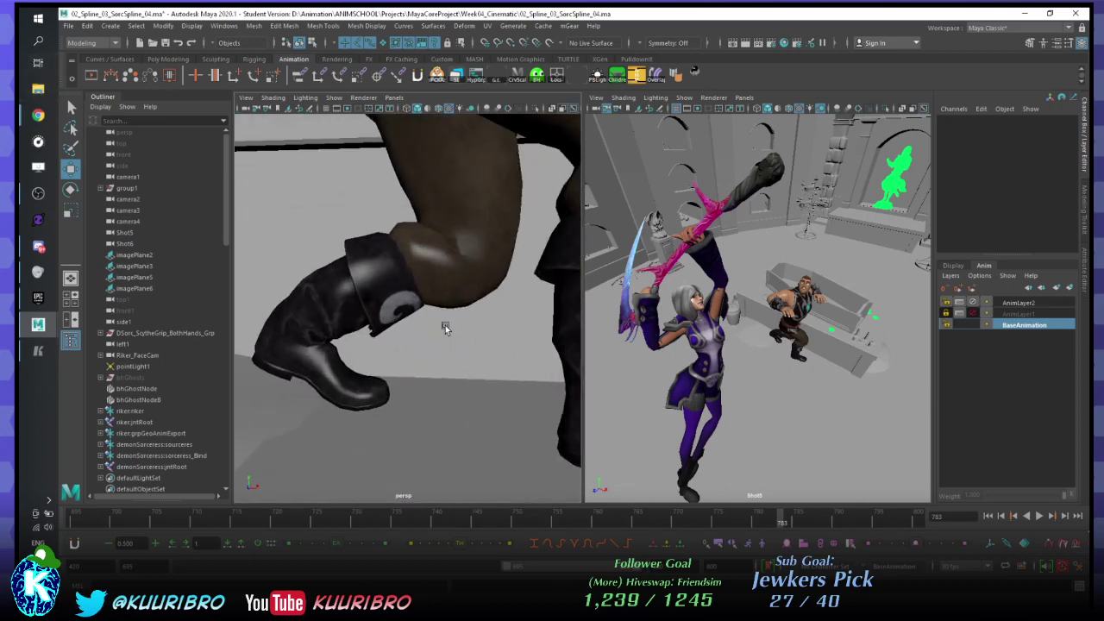
alt+drag(445, 328, 488, 311)
scroll(474, 320, up, 3)
scroll(489, 311, down, 3)
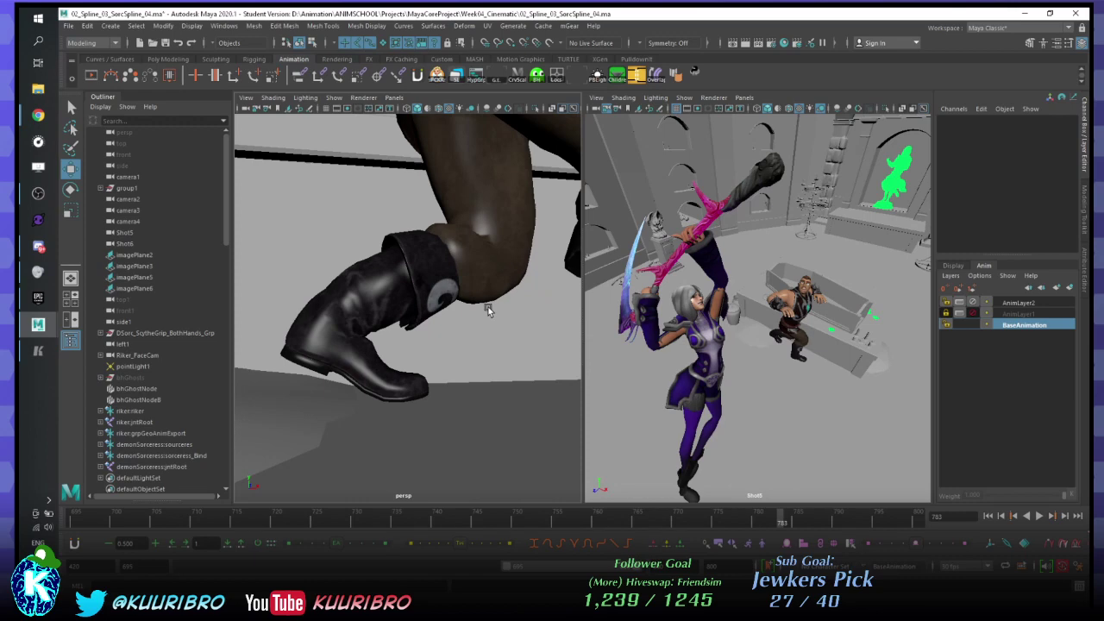
alt+drag(485, 310, 453, 382)
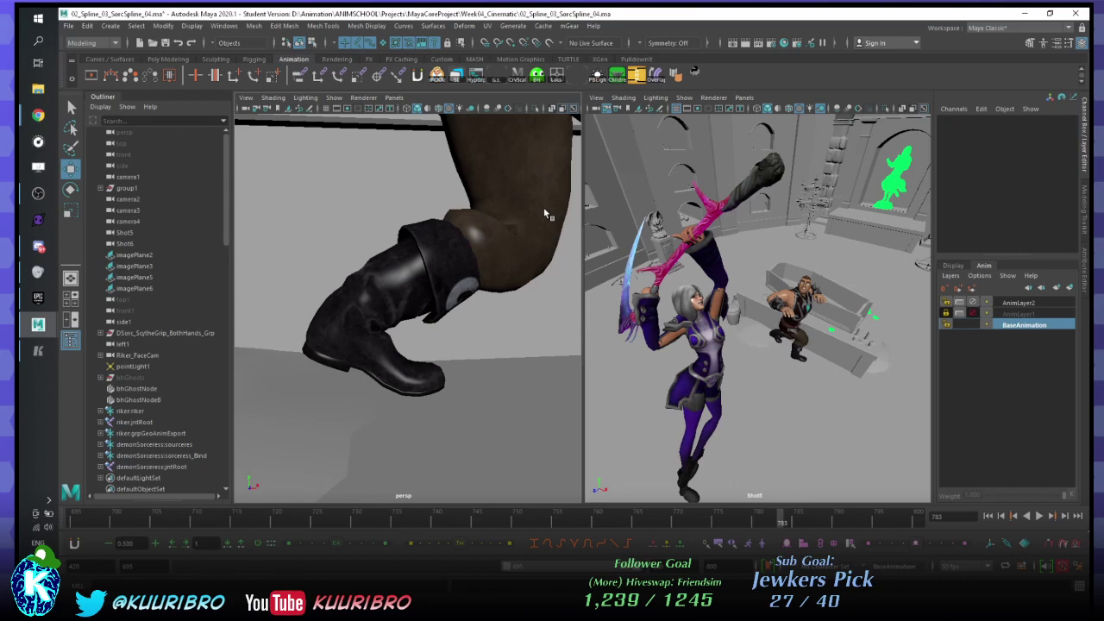
alt+drag(369, 214, 364, 96)
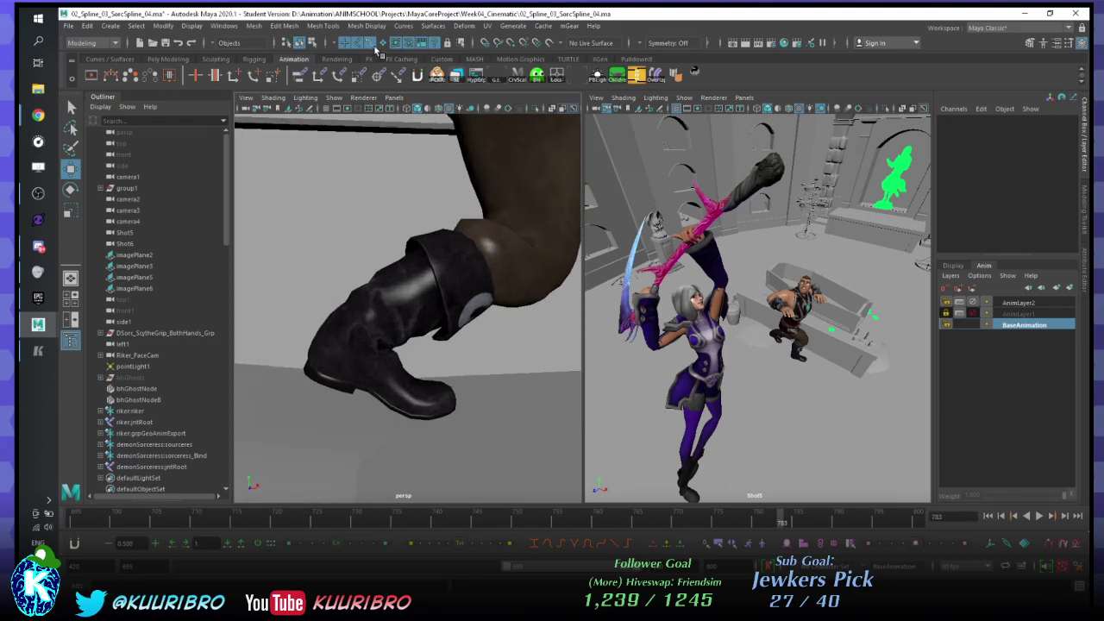
- Try to create a ghost outline of Riker's geoGarment mesh at frame 783
click(358, 382)
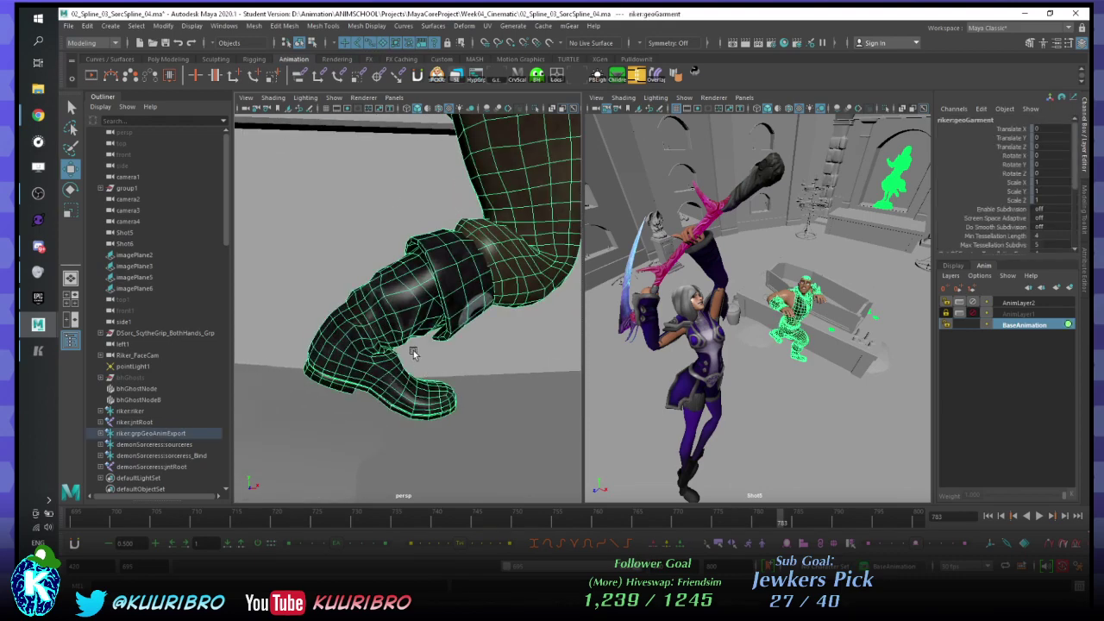
scroll(323, 209, up, 2)
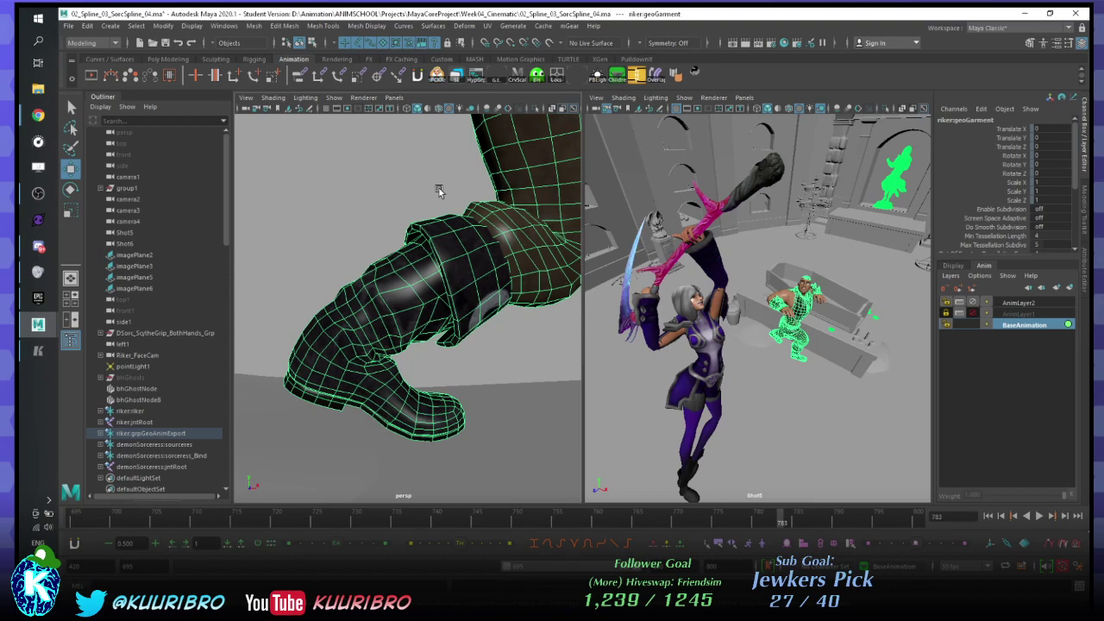
click(540, 75)
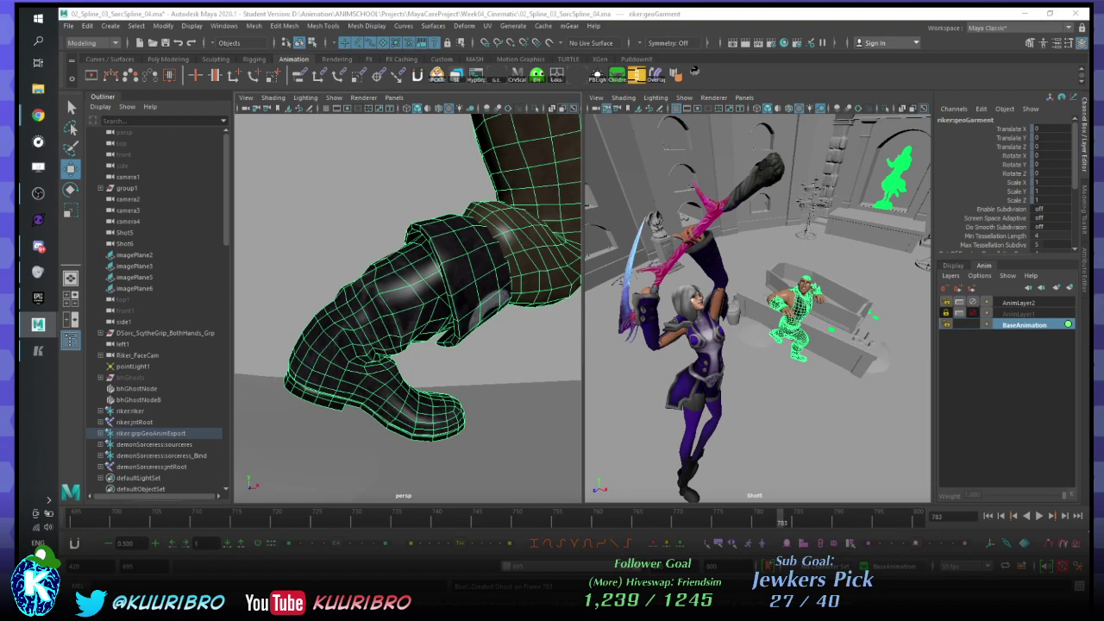
click(333, 98)
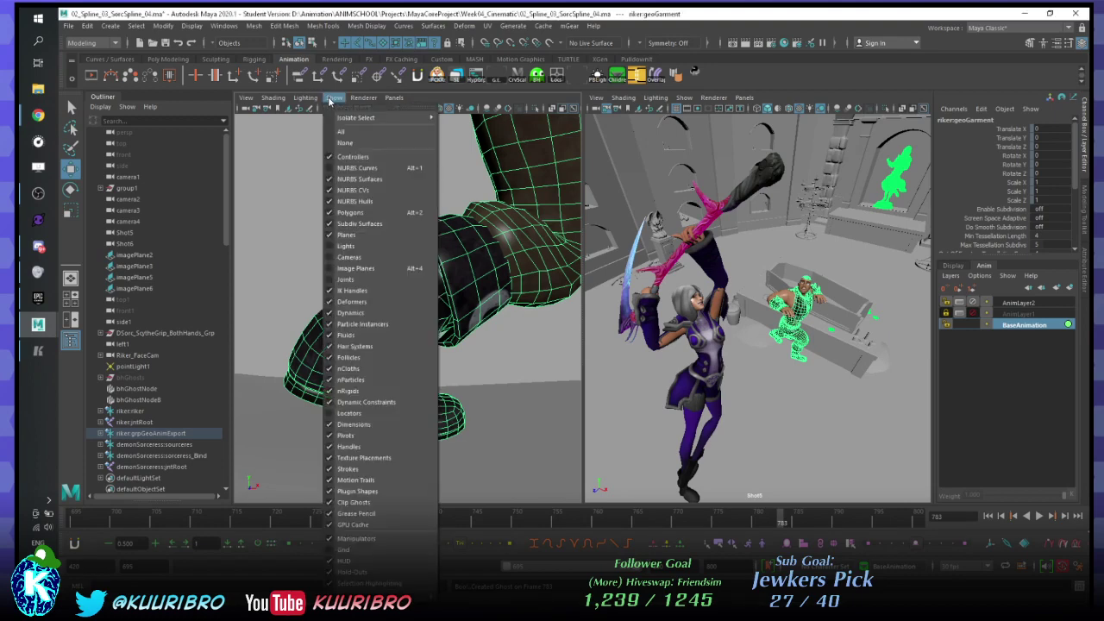
click(330, 102)
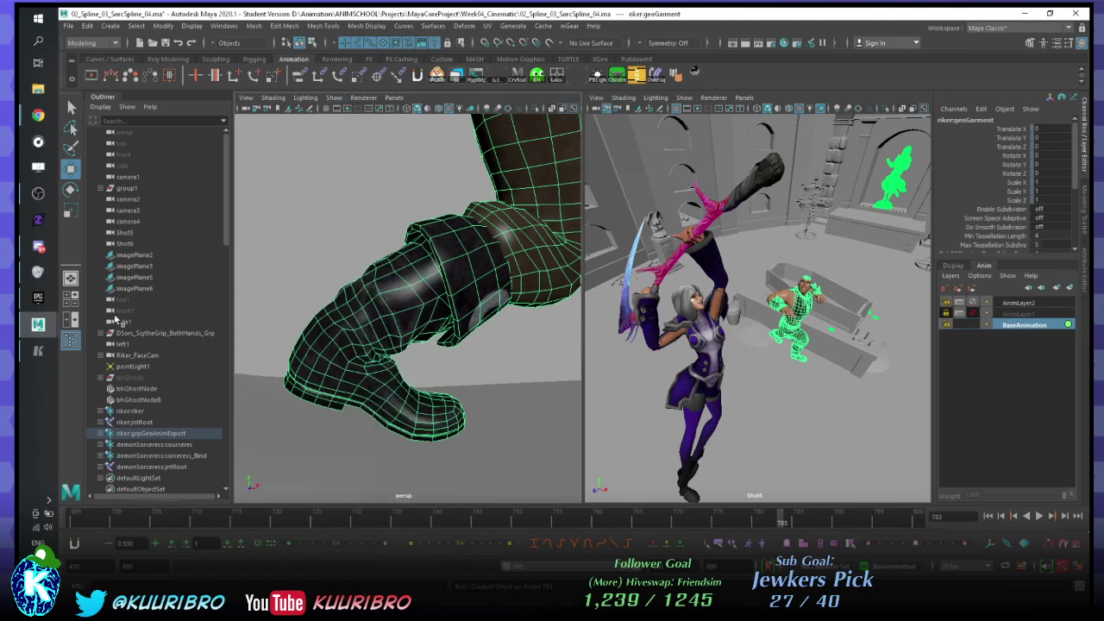
- Delete the bhGhosts group, bhGhostNode and bhGhostNodeB, and create a fresh red ghost outline of Riker at frame 783
click(135, 379)
key(Delete)
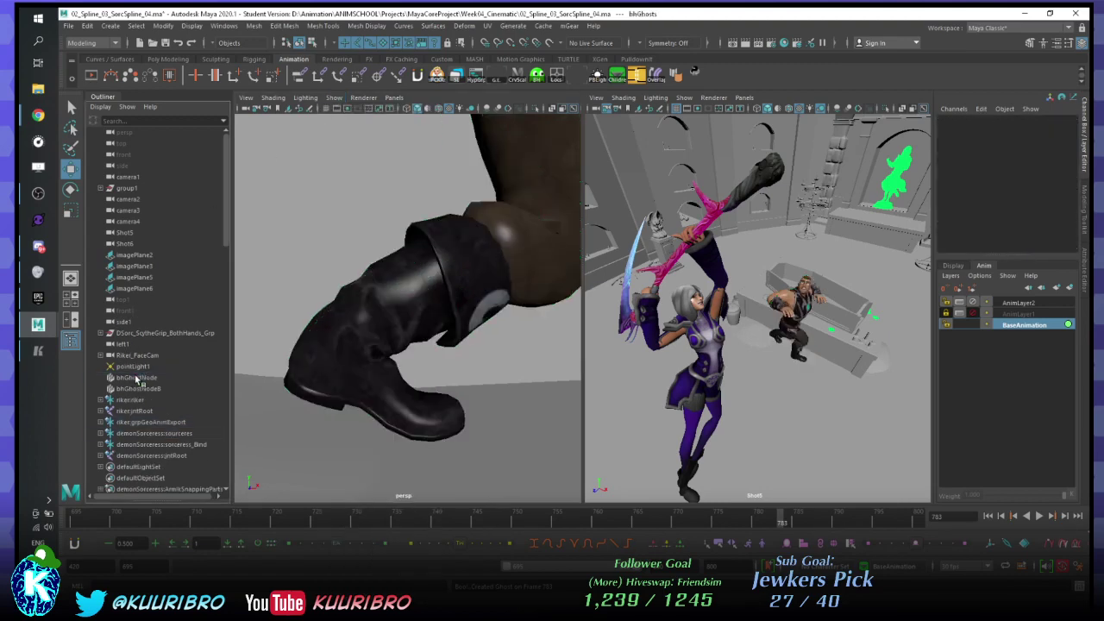
click(135, 380)
key(Delete)
click(135, 381)
key(Delete)
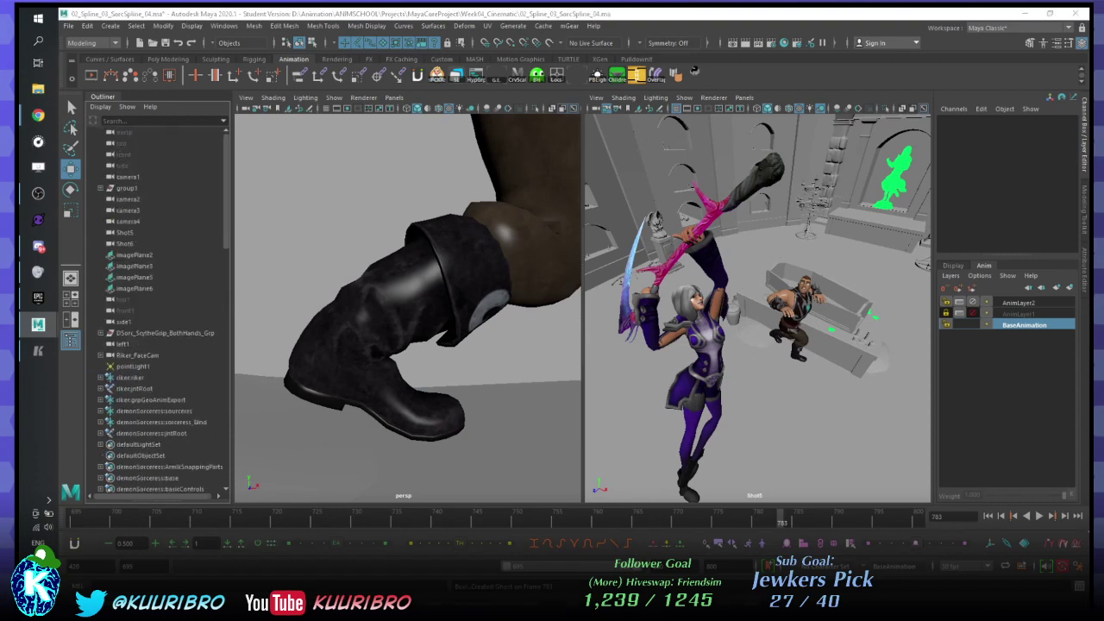
key(ctrl+z)
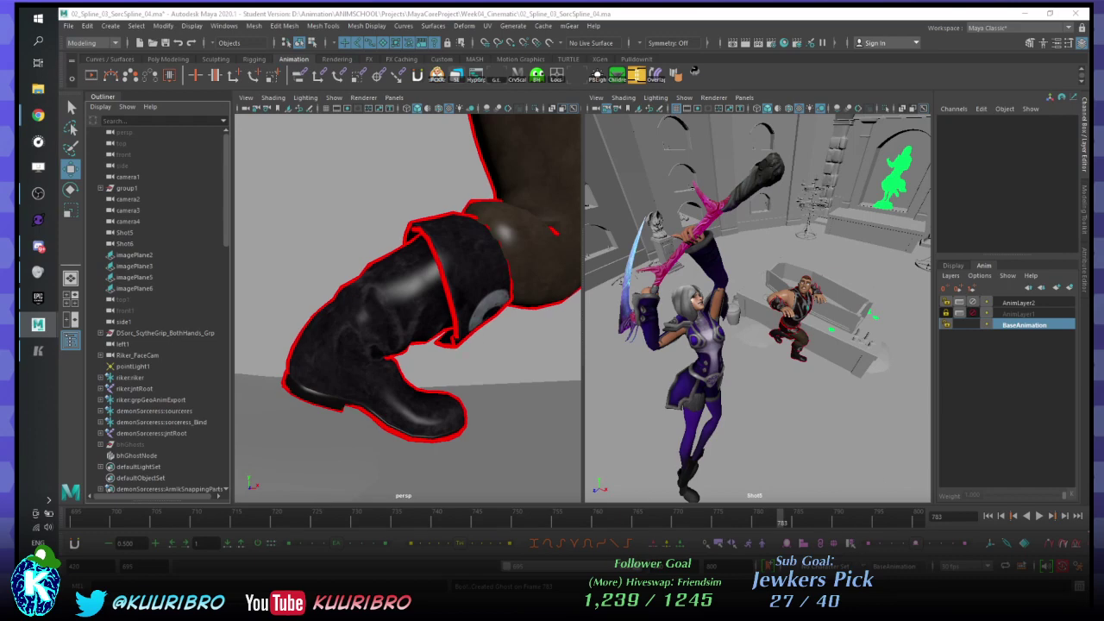
- Review the left foot's motion around frames 777 to 783 against the red ghost outline
drag(790, 522, 686, 519)
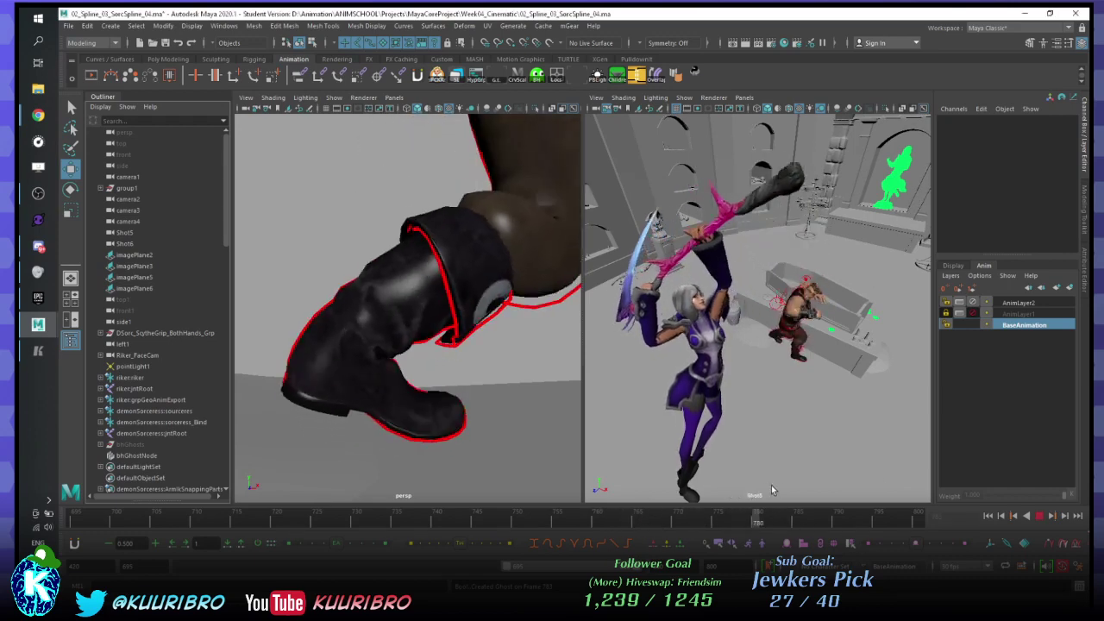
click(735, 510)
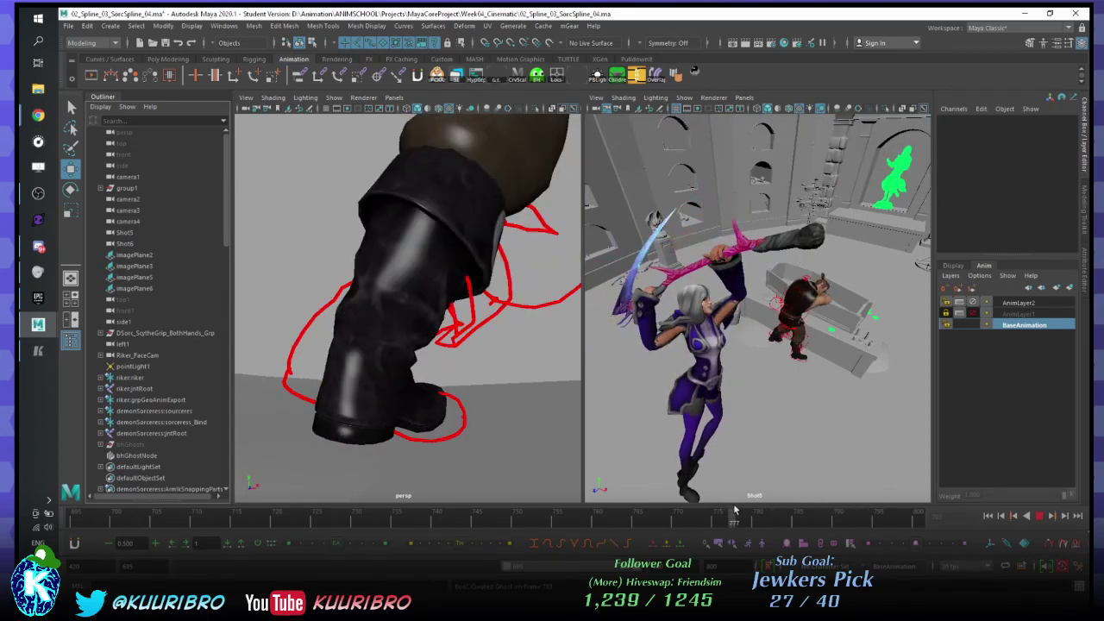
mouse_move(735, 510)
mouse_down()
mouse_move(798, 510)
mouse_move(716, 520)
mouse_move(741, 519)
mouse_up()
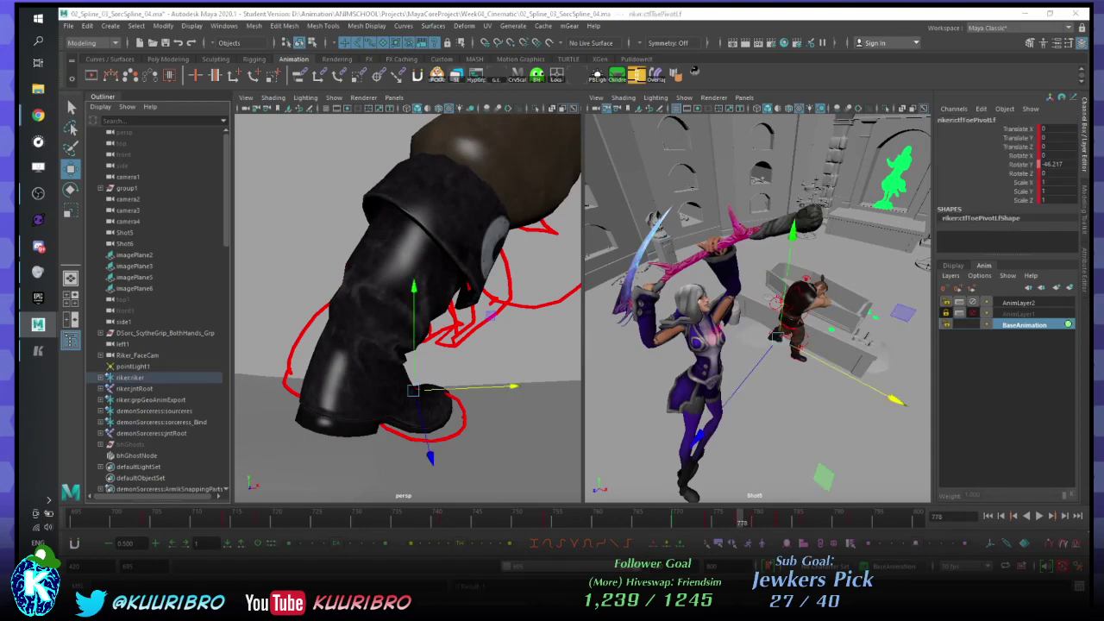
- Check the left toe pivot's motion before frame 778 and create a yellow ghost outline of Riker at frame 770
drag(758, 524, 653, 530)
key(Escape)
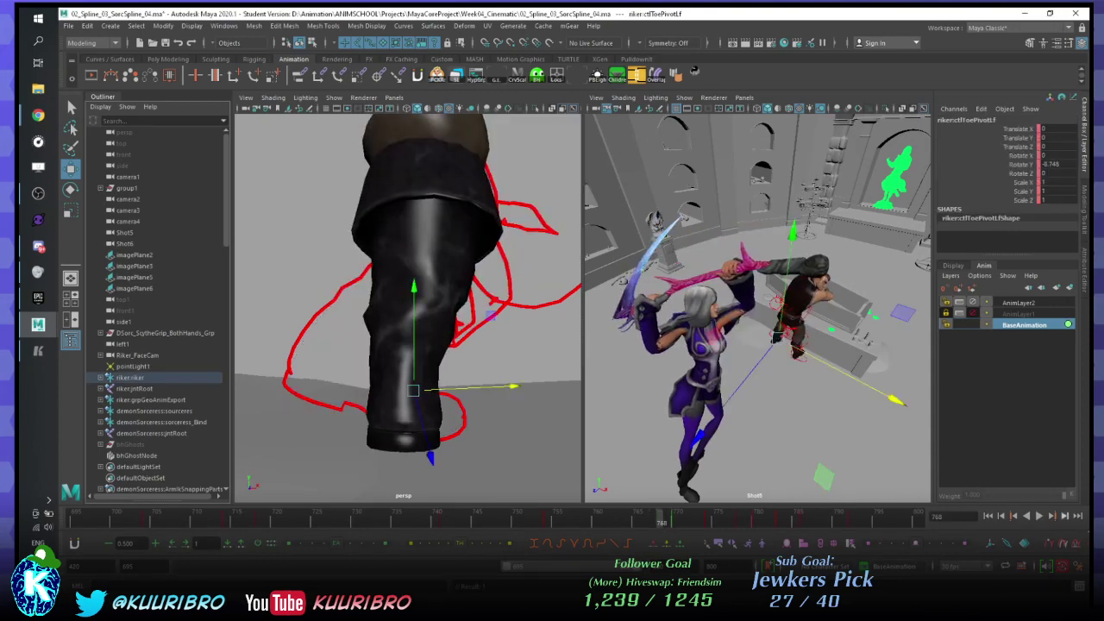
key(alt+v)
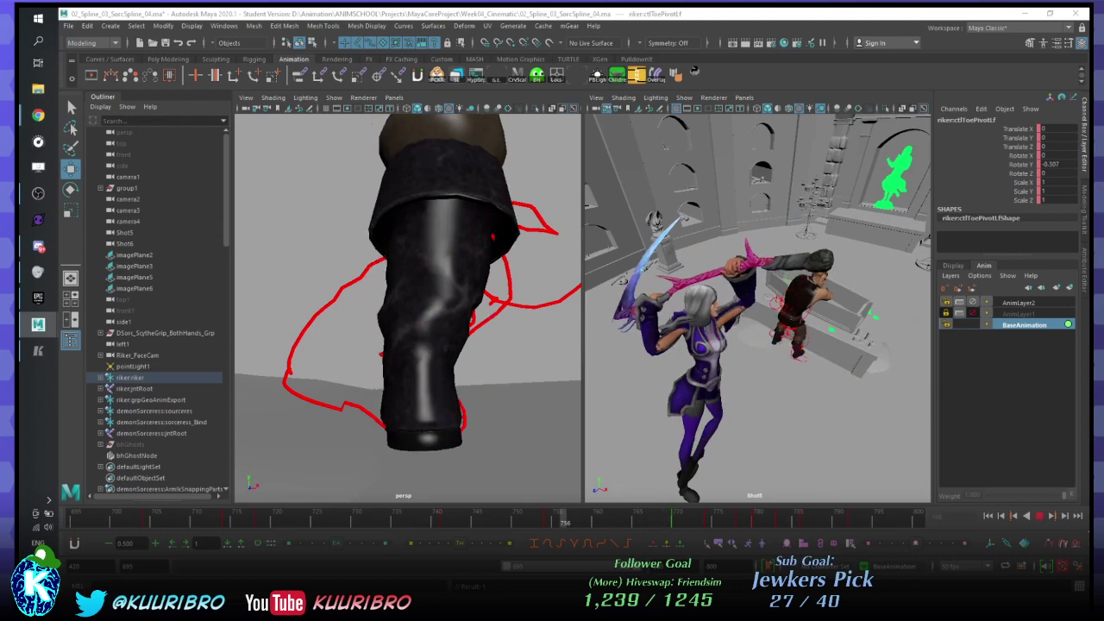
key(Escape)
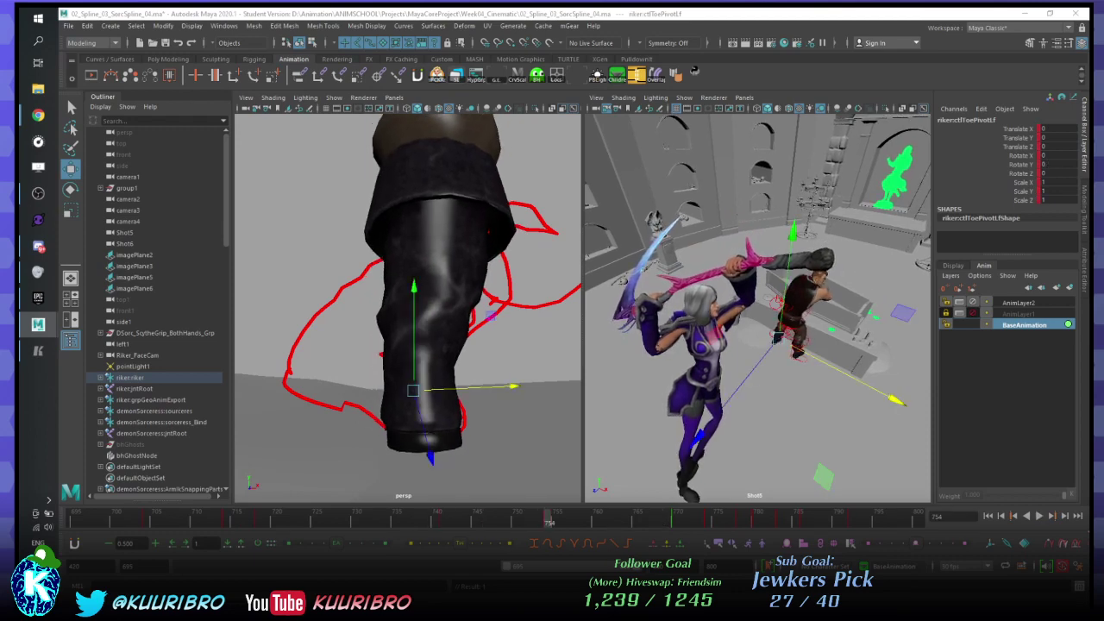
key(period)
key(g)
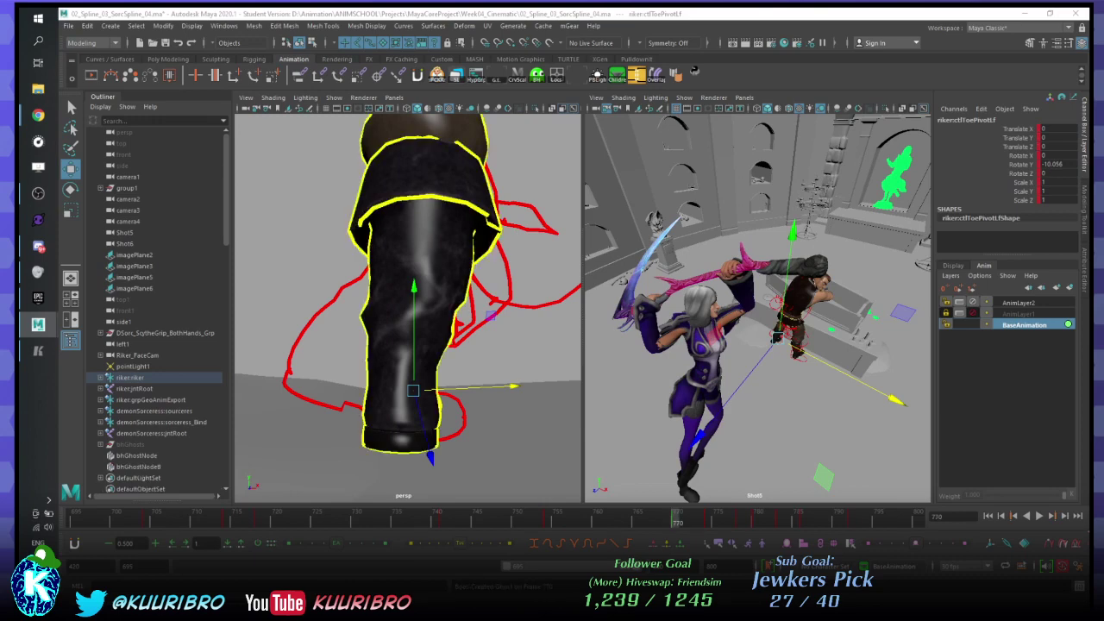
- Try deleting the left toe pivot's key at frame 770, and undo the deletion
key(Delete)
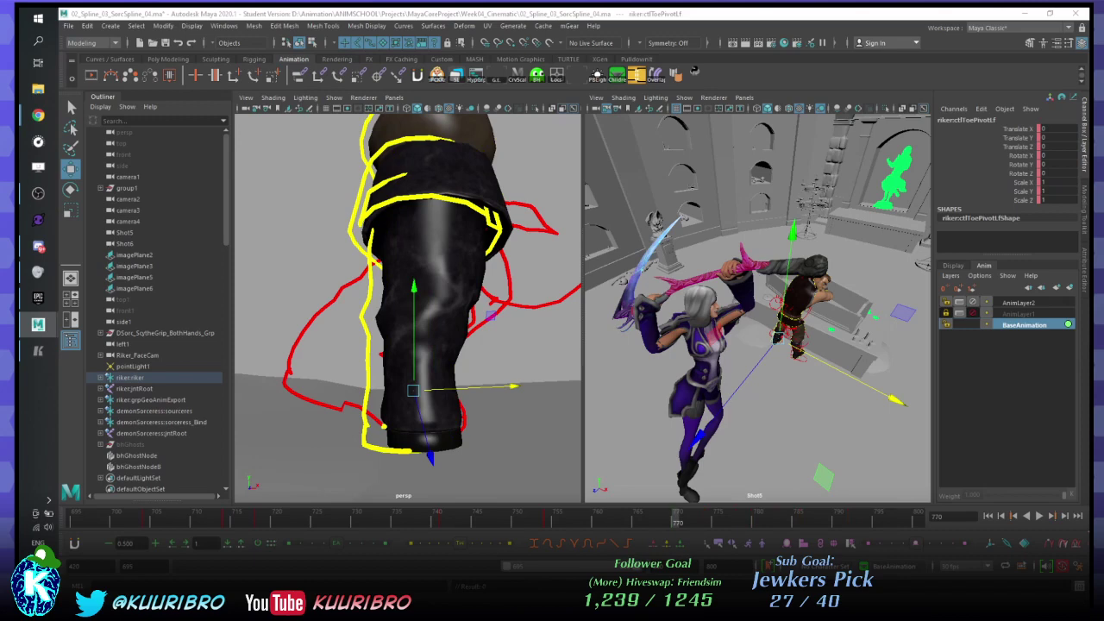
key(alt+d)
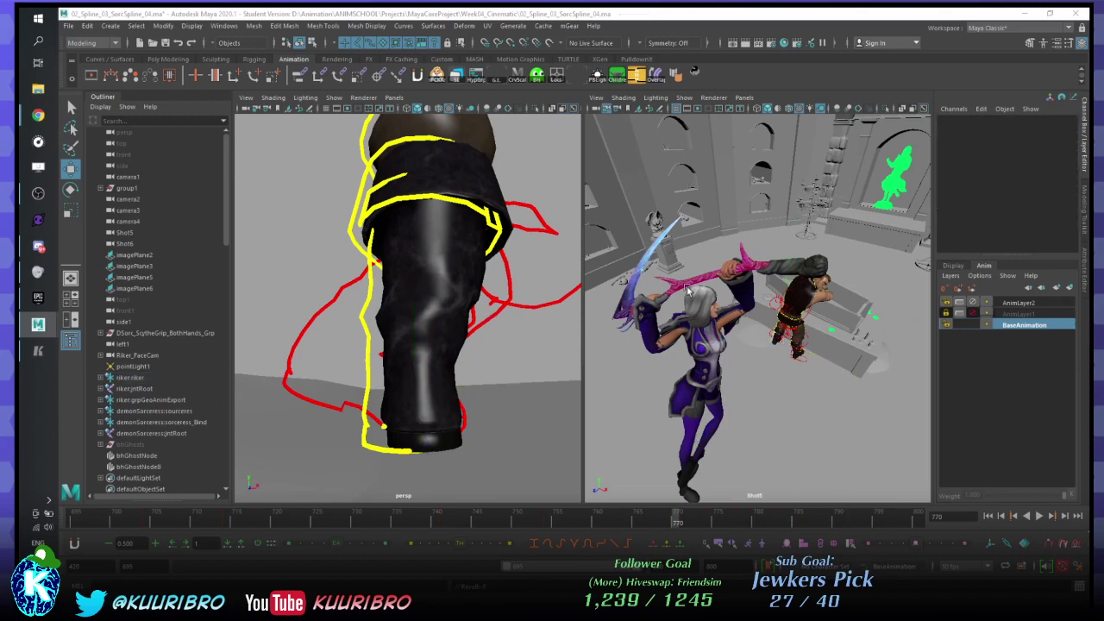
key(ctrl+z)
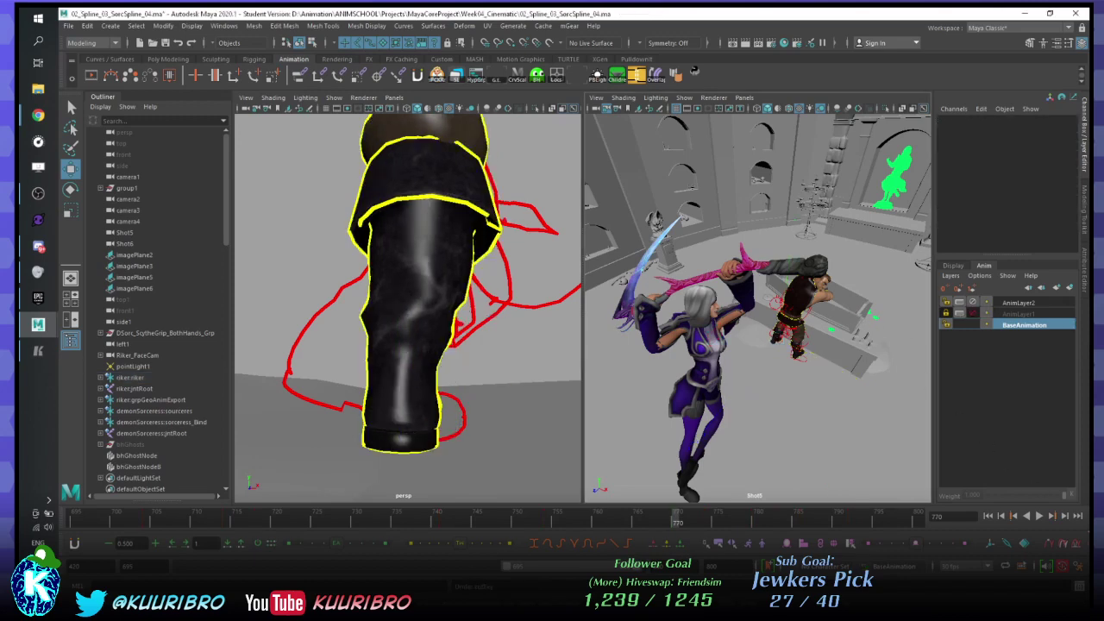
key(ctrl+z)
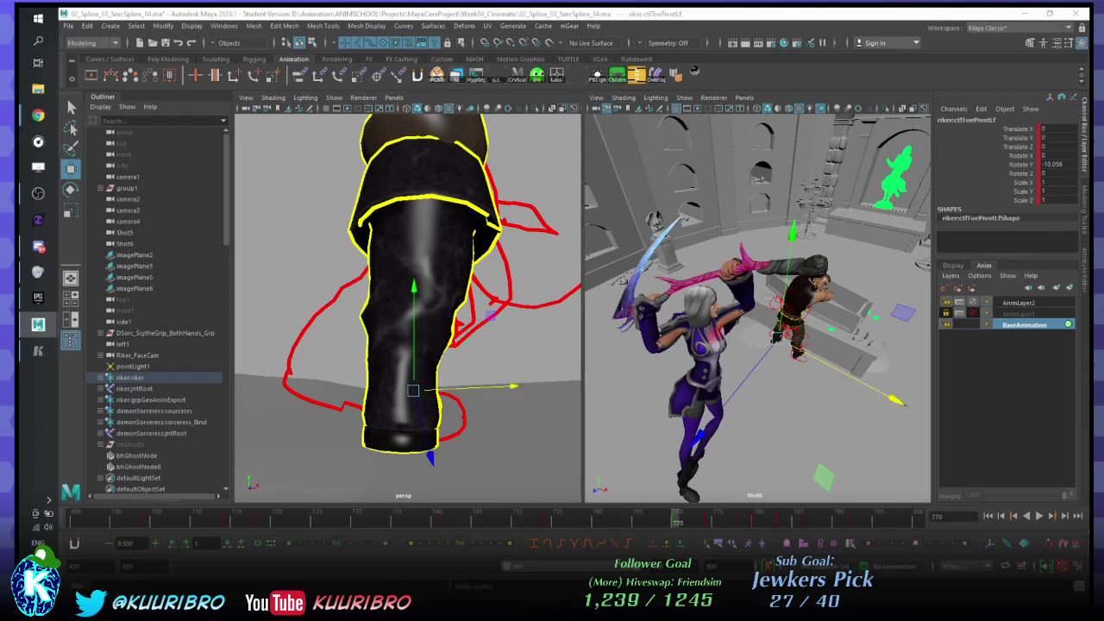
key(ctrl+z)
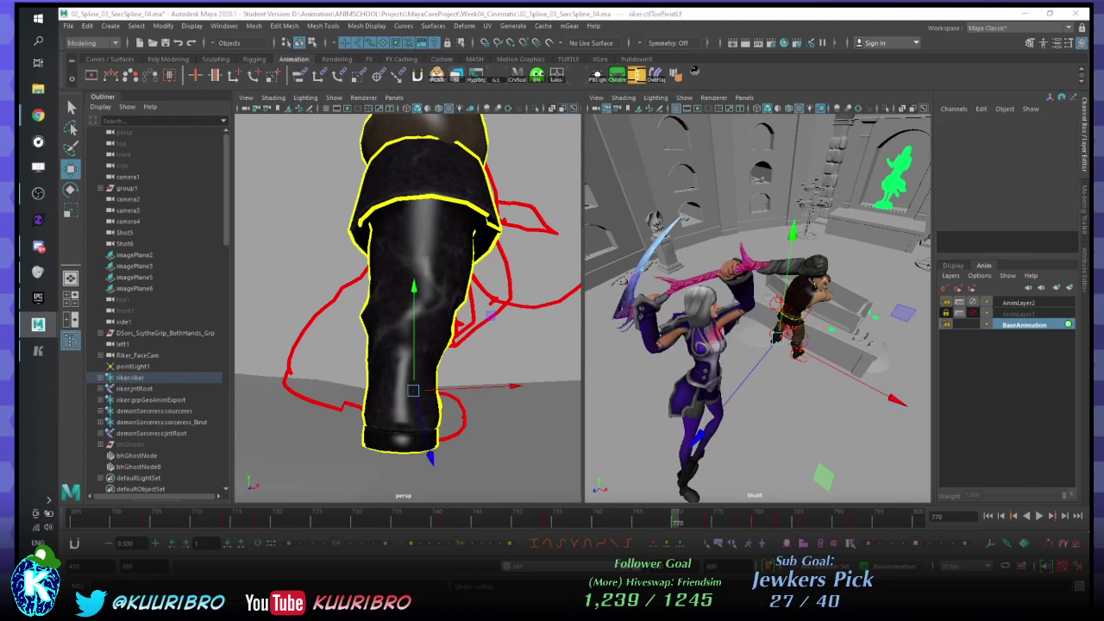
- Compare the left toe pivot between frames 774 and 777 against the ghosts and key its Rotate Y at -11.44 on frame 774
mouse_move(677, 518)
mouse_down()
mouse_move(753, 517)
mouse_move(734, 517)
mouse_up()
key(period)
key(period)
key(period)
key(period)
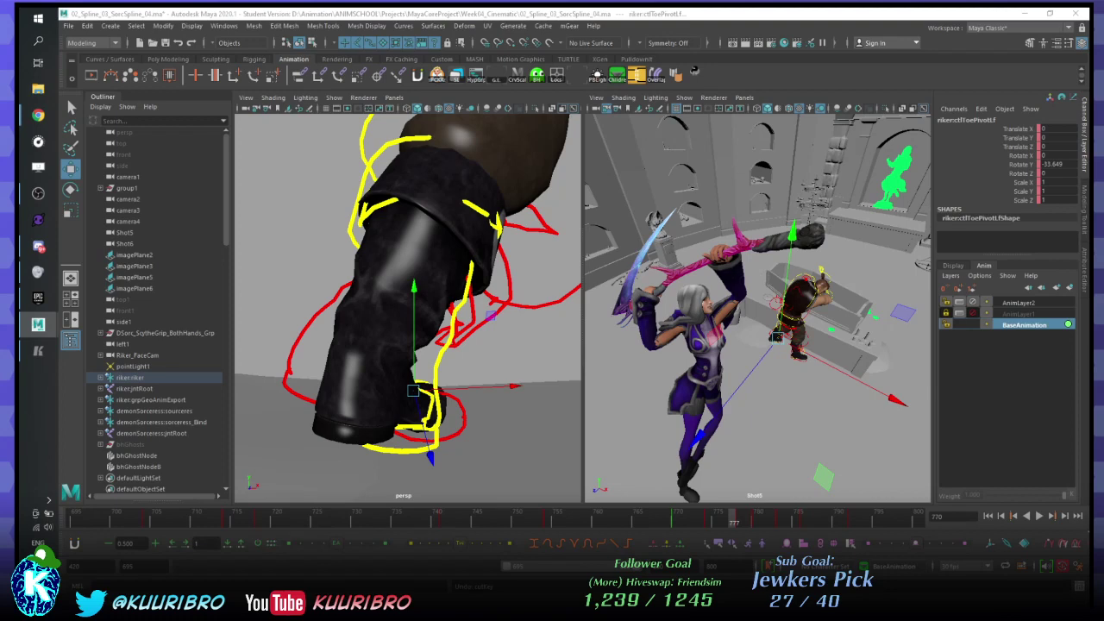
key(comma)
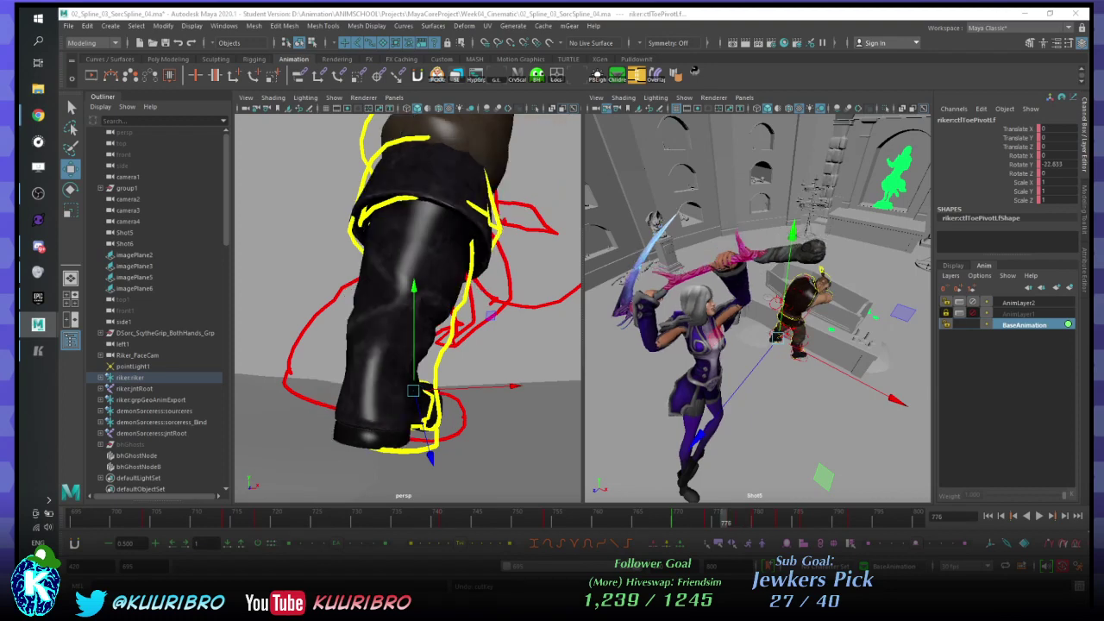
key(comma)
key(comma)
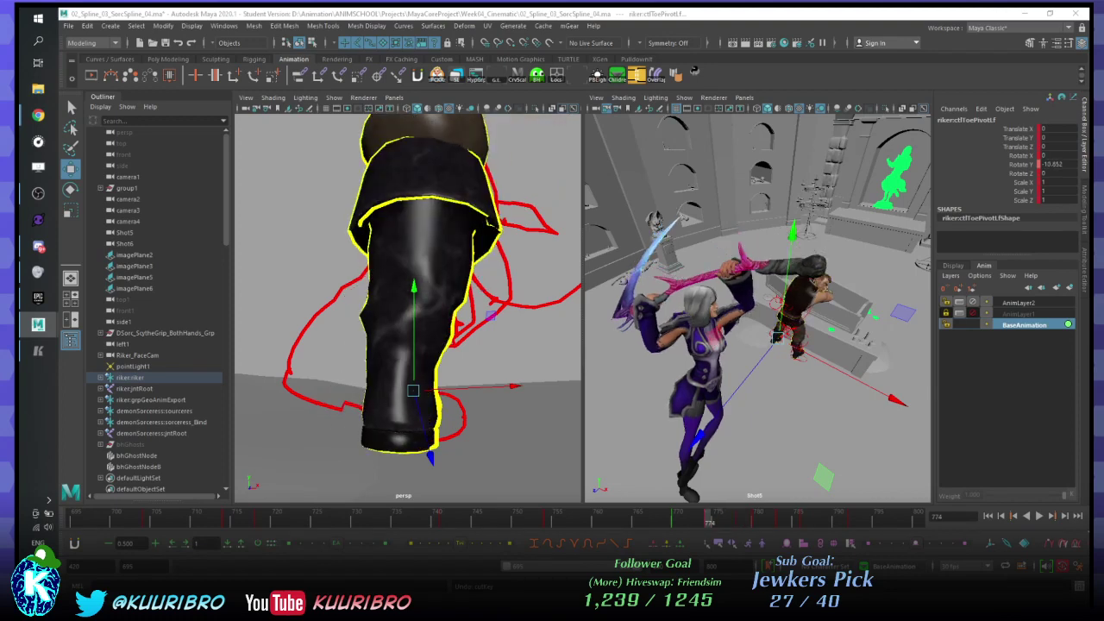
key(period)
key(period)
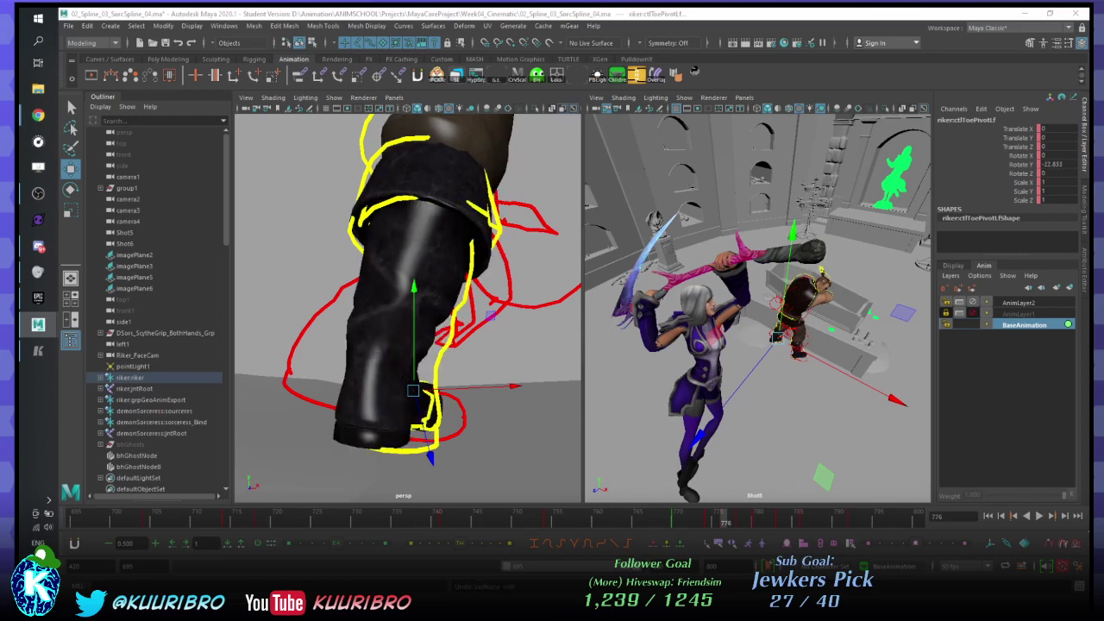
key(comma)
key(comma)
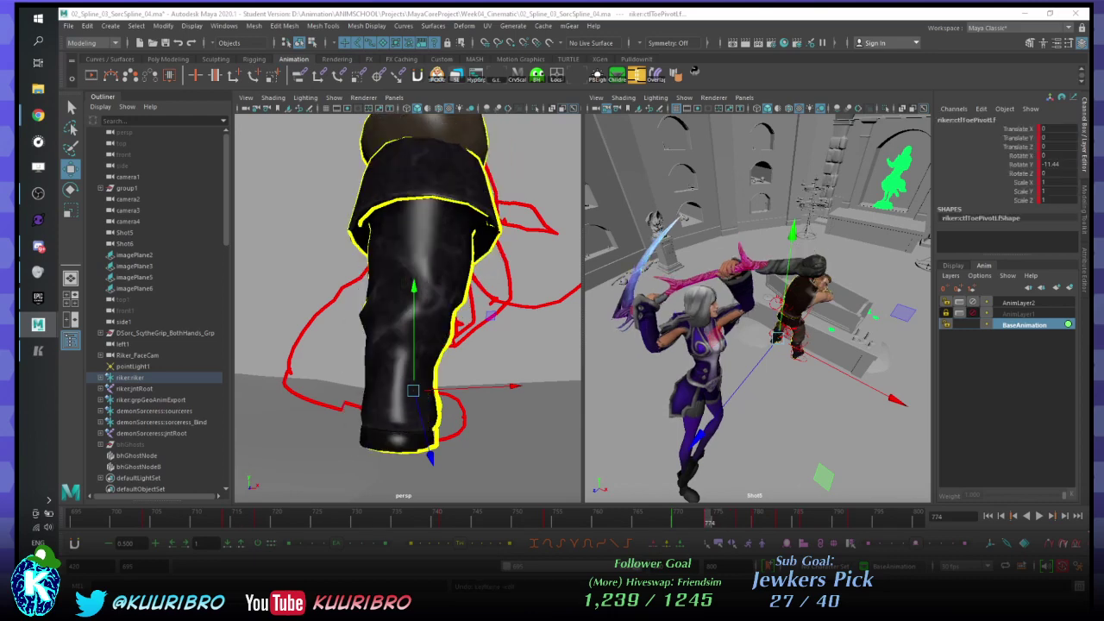
- Match the left toe pivot's Rotate Y to -11.44 on frame 776
key(period)
key(period)
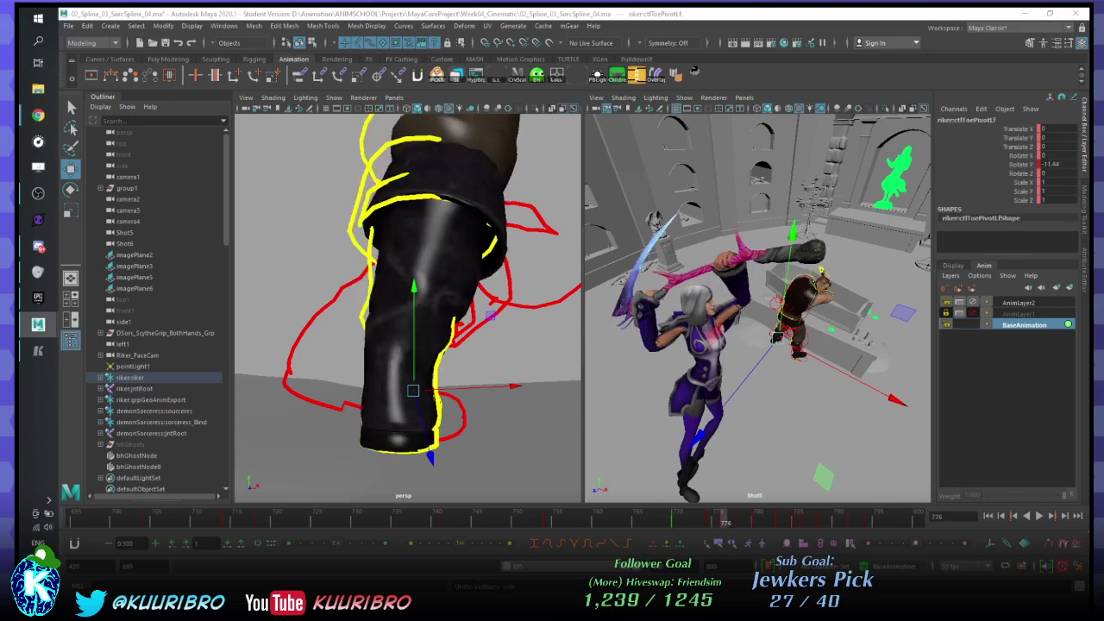
key(comma)
key(comma)
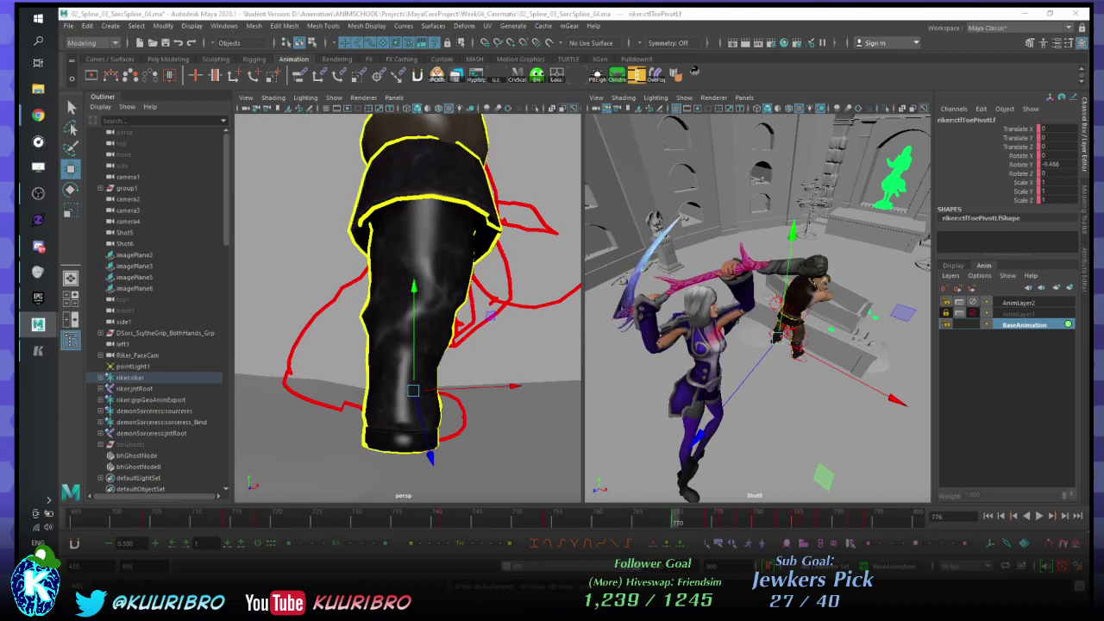
- Review the left foot's pivot motion from frame 770 to 793 against both ghost outlines
key(period)
key(period)
key(period)
key(period)
key(period)
drag(750, 519, 670, 519)
key(period)
key(period)
key(period)
key(period)
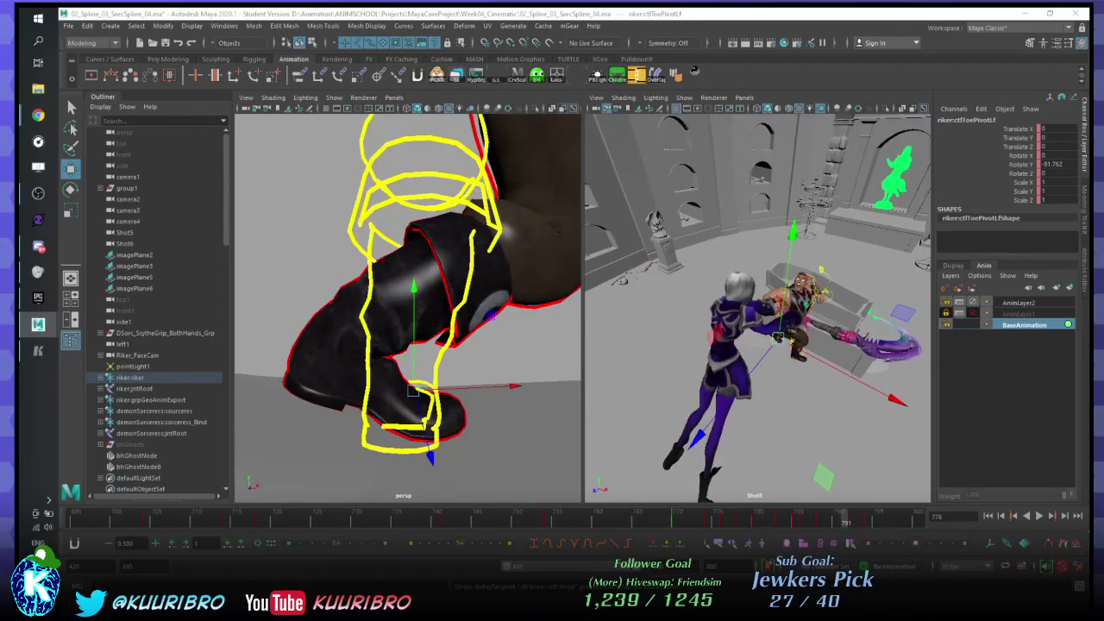
drag(750, 520, 861, 519)
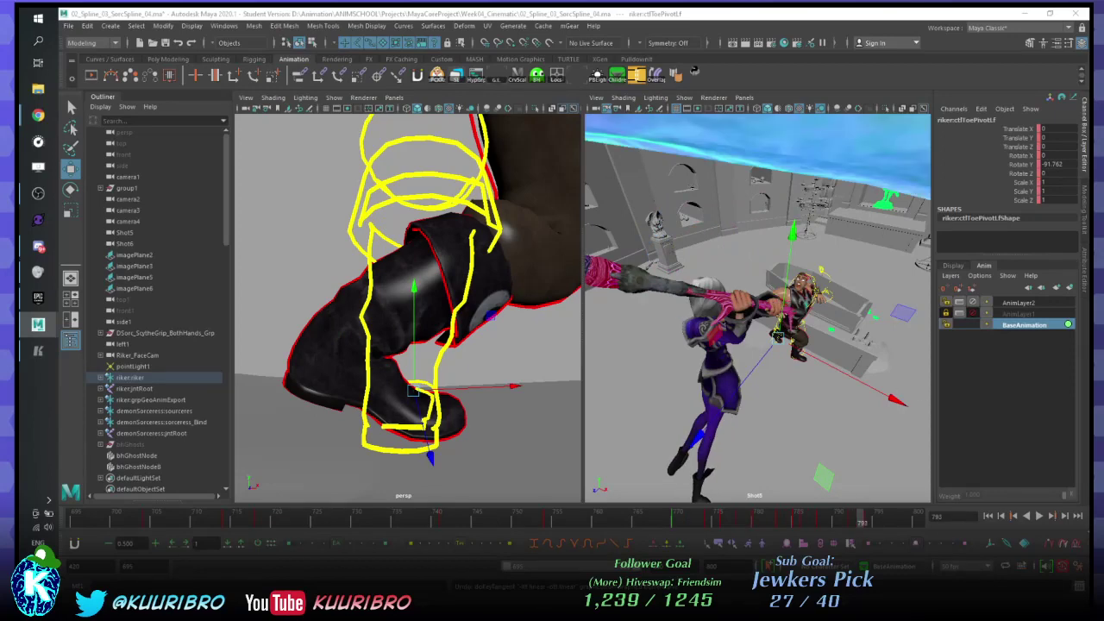
- Clear the ghost outlines from Riker's left foot and bring his whole body into view
key(shift+g)
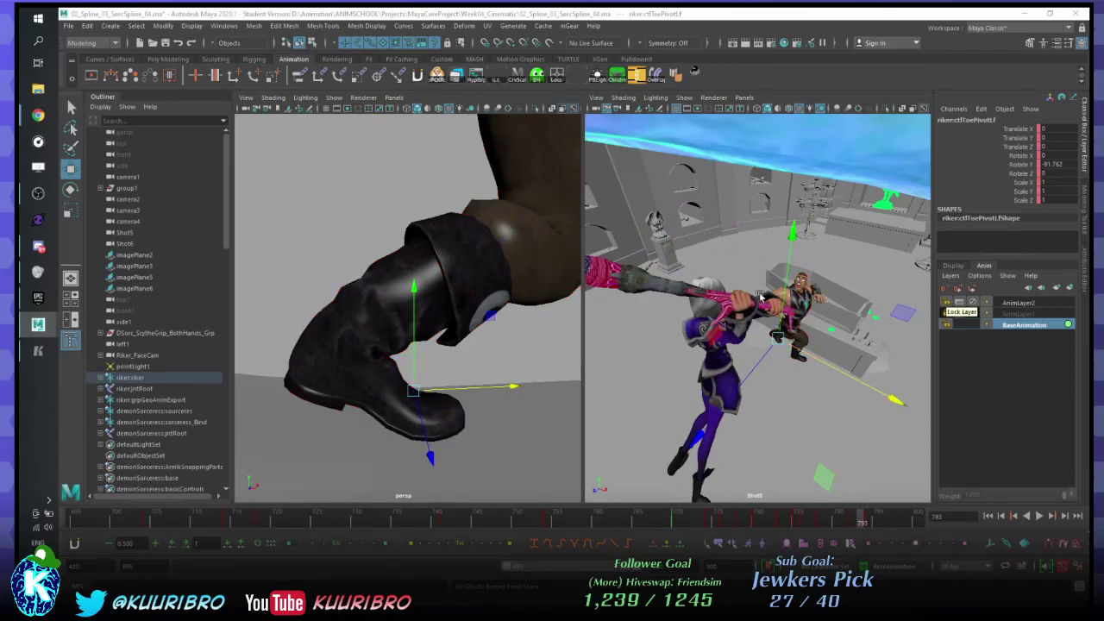
alt+right_drag(452, 291, 314, 240)
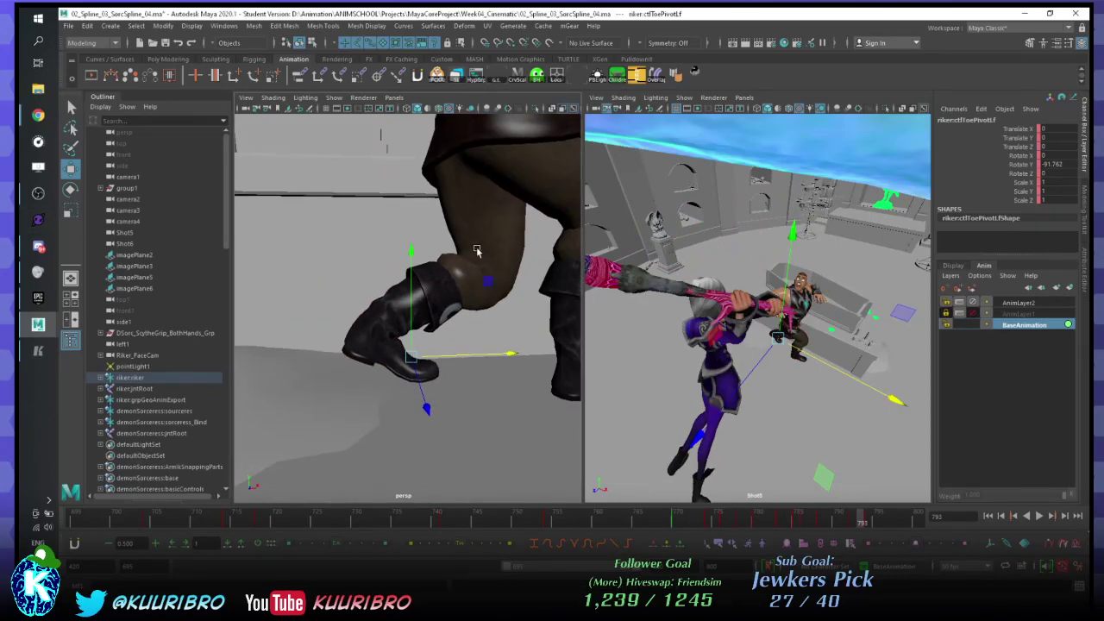
alt+drag(476, 249, 452, 247)
alt+right_drag(451, 246, 203, 215)
alt+drag(245, 208, 285, 208)
alt+middle_drag(420, 205, 466, 240)
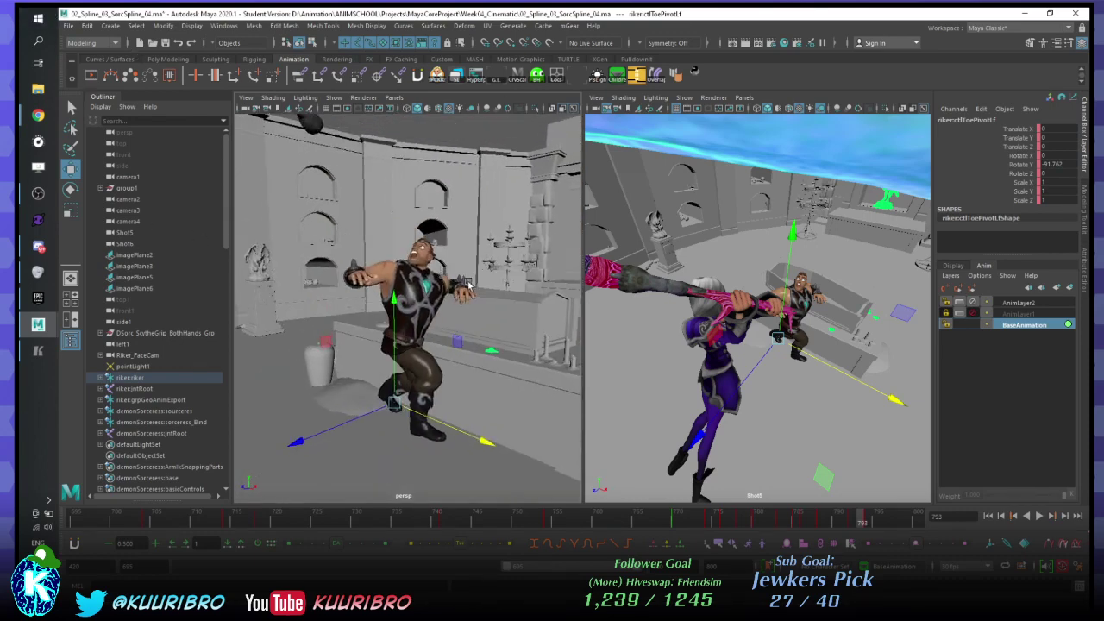
- Examine Riker's upper body and face from several angles at frame 793 and through frames 770 to 778
alt+right_drag(466, 240, 504, 250)
alt+drag(505, 250, 293, 289)
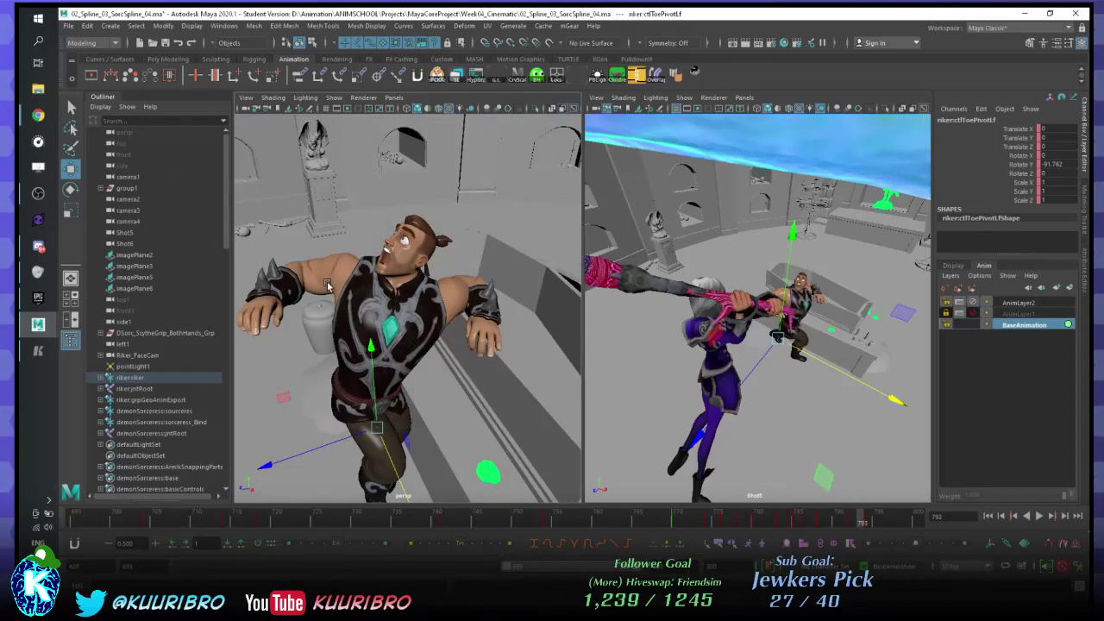
alt+drag(308, 212, 340, 224)
alt+right_drag(341, 224, 388, 226)
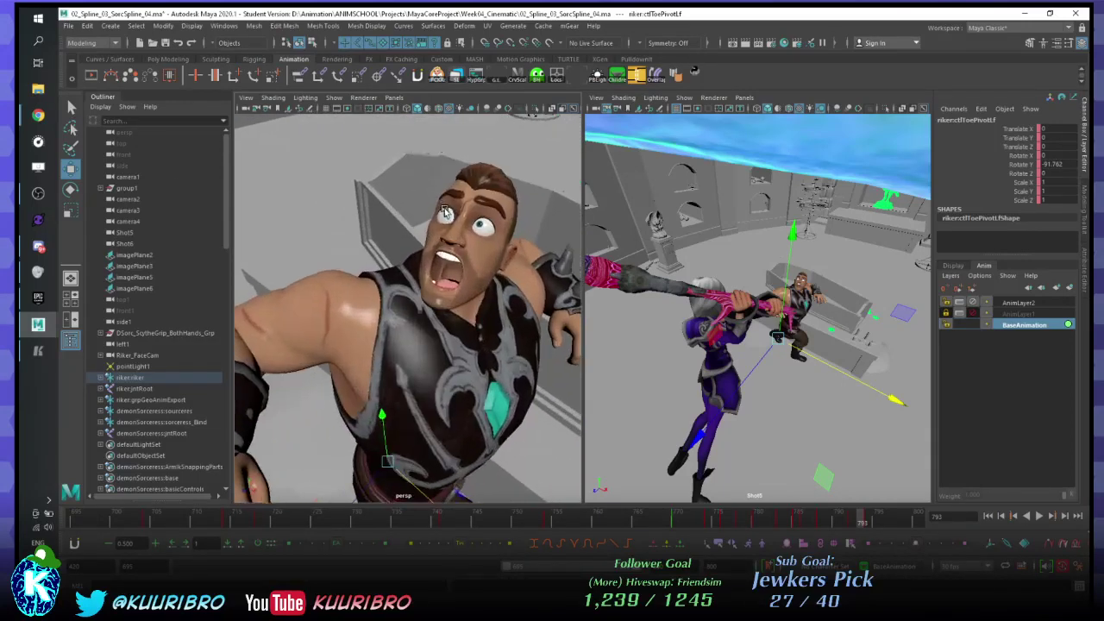
alt+drag(388, 226, 413, 216)
alt+right_drag(388, 215, 437, 212)
alt+drag(437, 212, 414, 211)
alt+middle_drag(413, 211, 454, 299)
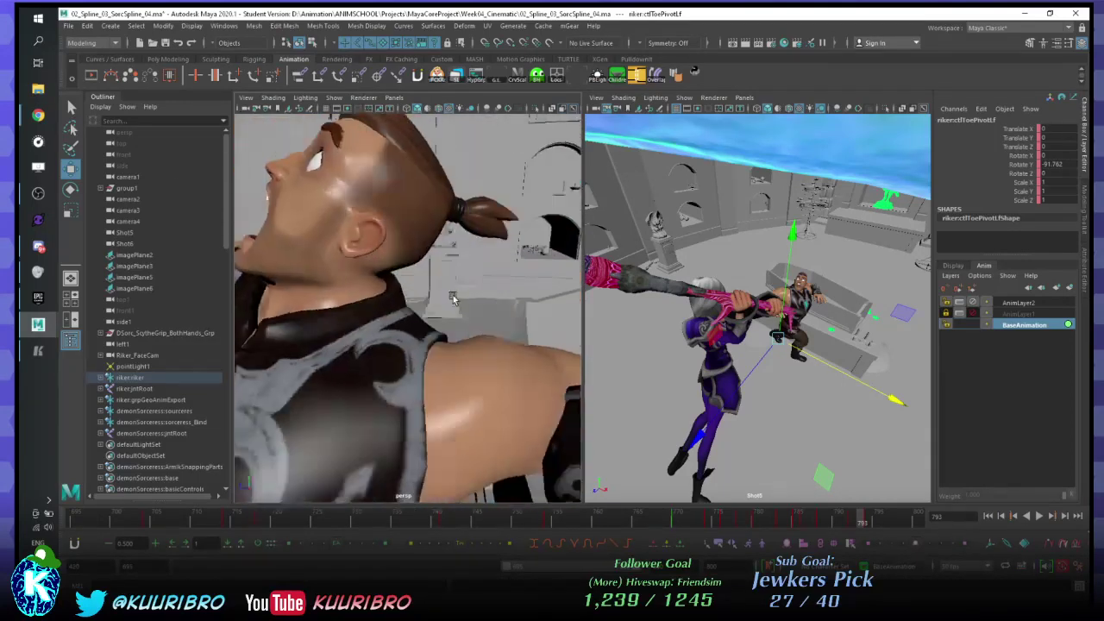
alt+right_drag(453, 298, 389, 294)
alt+drag(388, 293, 440, 271)
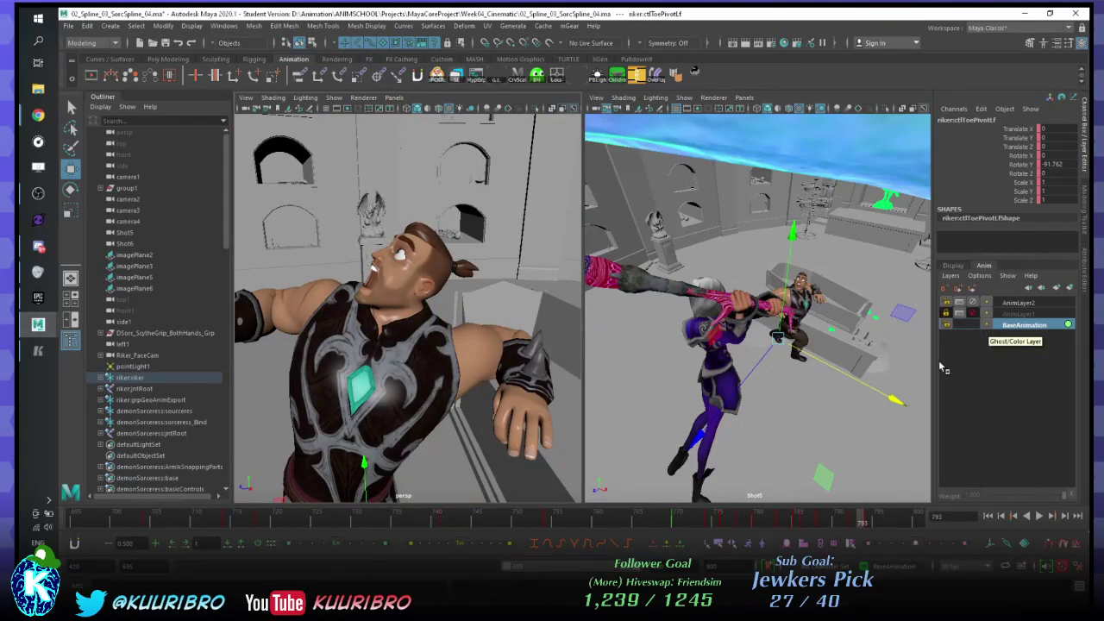
drag(784, 527, 647, 529)
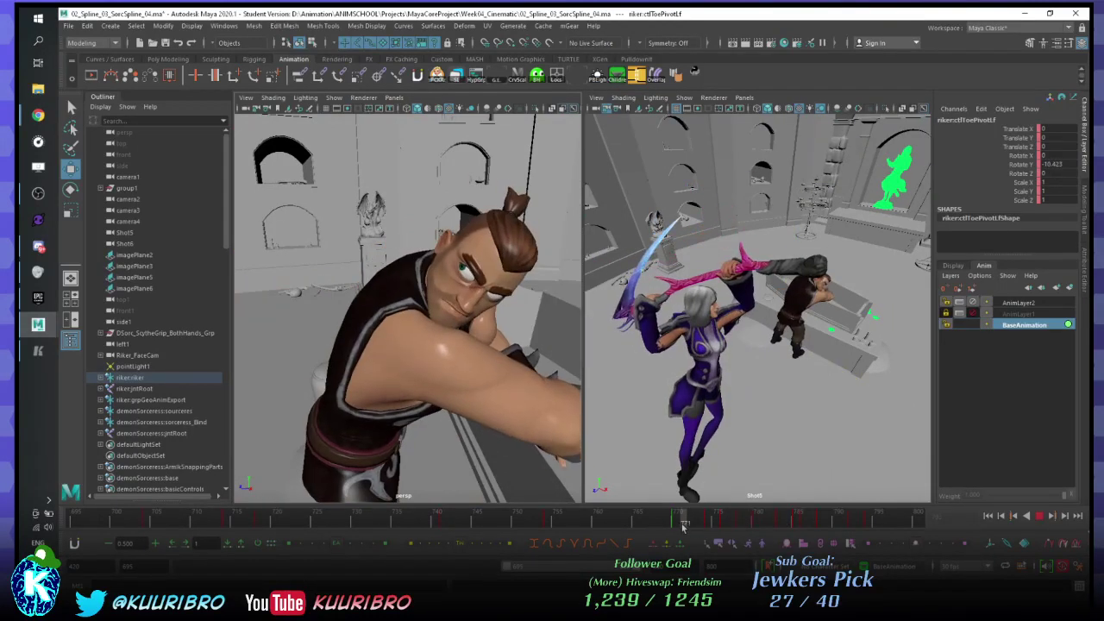
drag(735, 512, 742, 514)
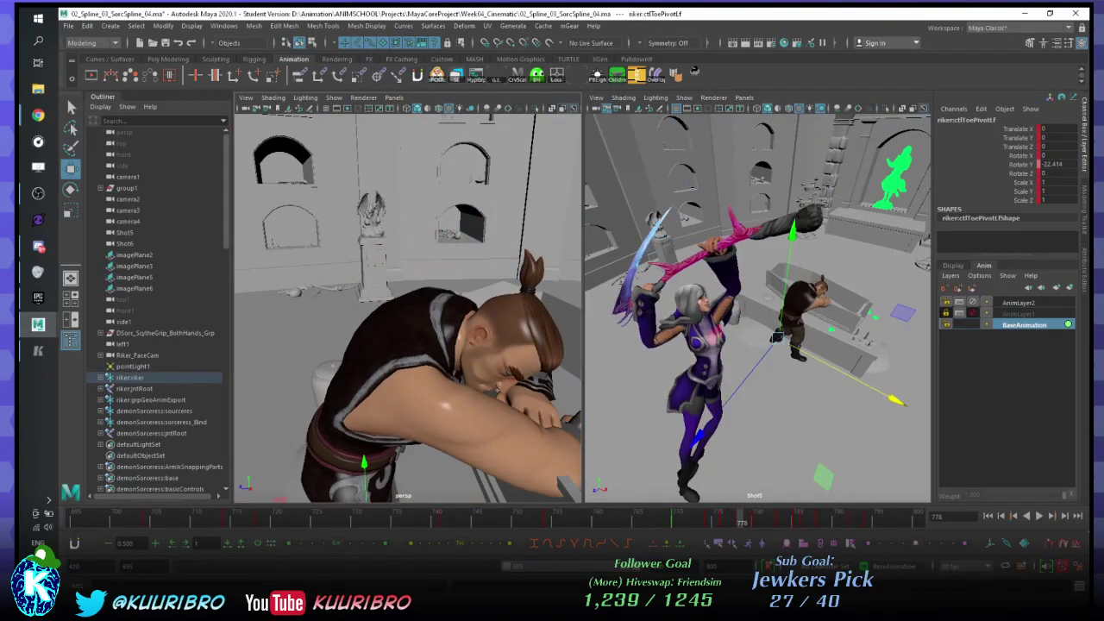
- Select Riker's head control for rotation and compare its keyed poses on frames 774 and 778
click(475, 339)
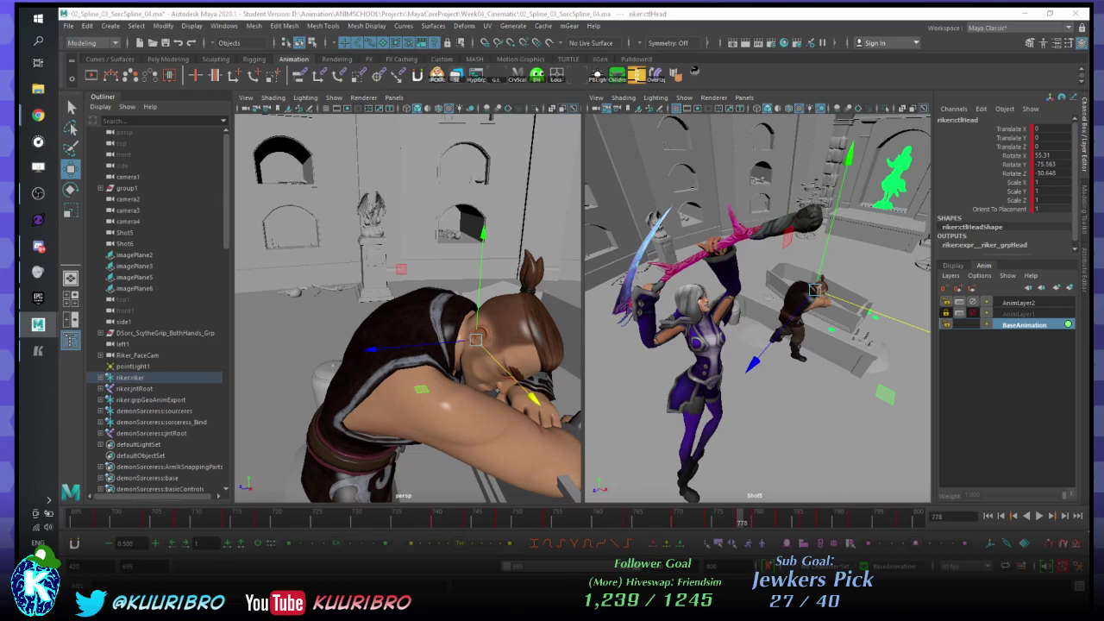
alt+drag(333, 213, 324, 282)
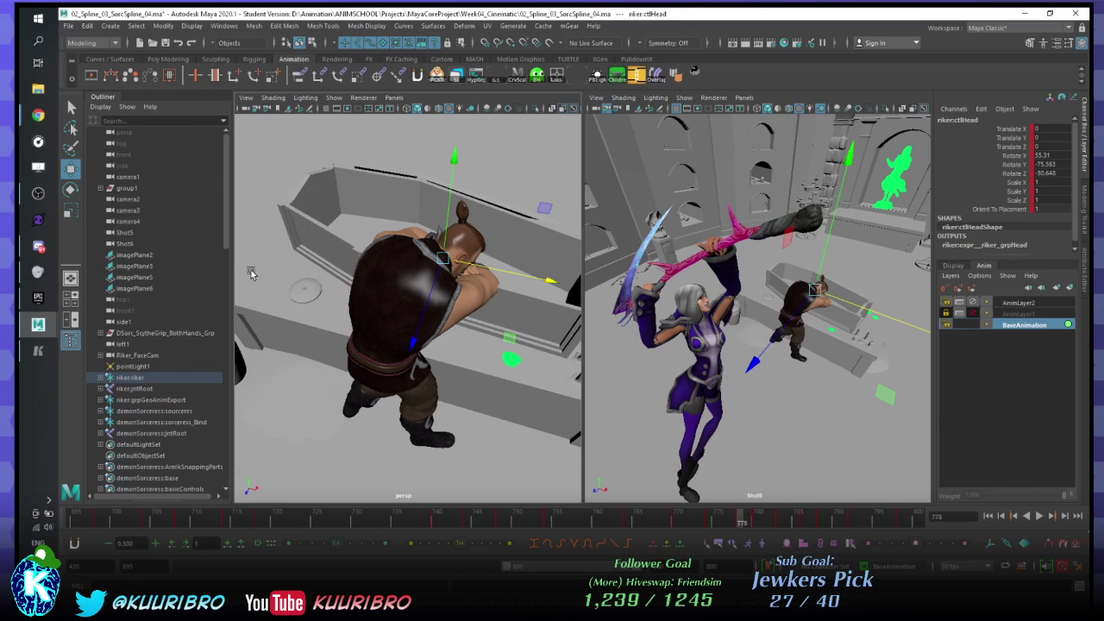
alt+drag(253, 275, 477, 318)
alt+right_drag(477, 318, 509, 321)
alt+drag(509, 321, 405, 297)
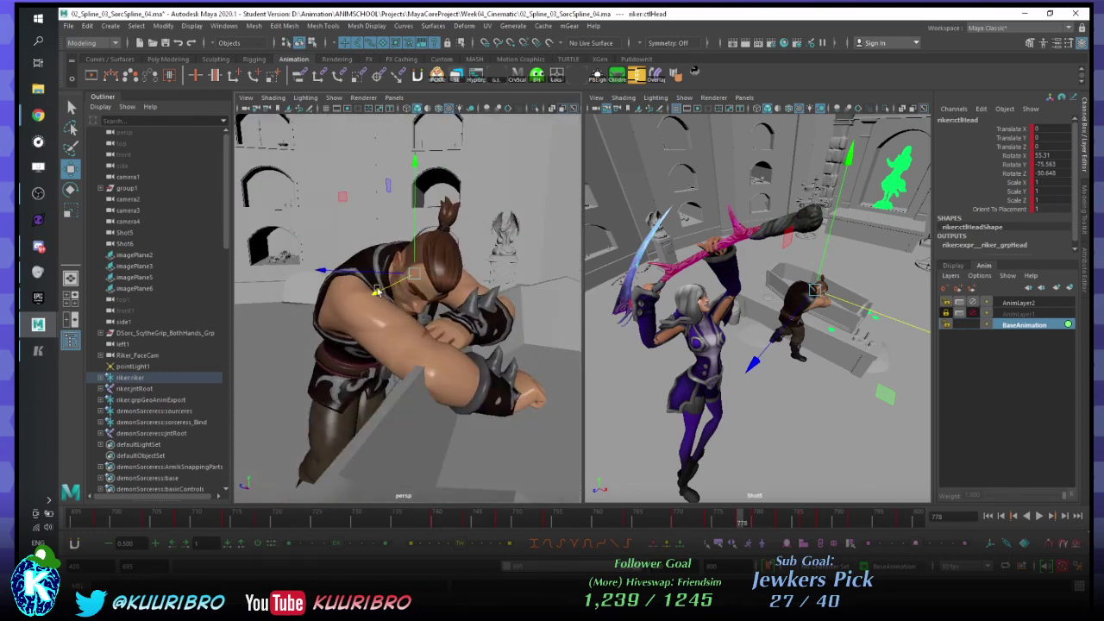
alt+right_drag(406, 297, 440, 302)
alt+drag(440, 302, 429, 316)
key(e)
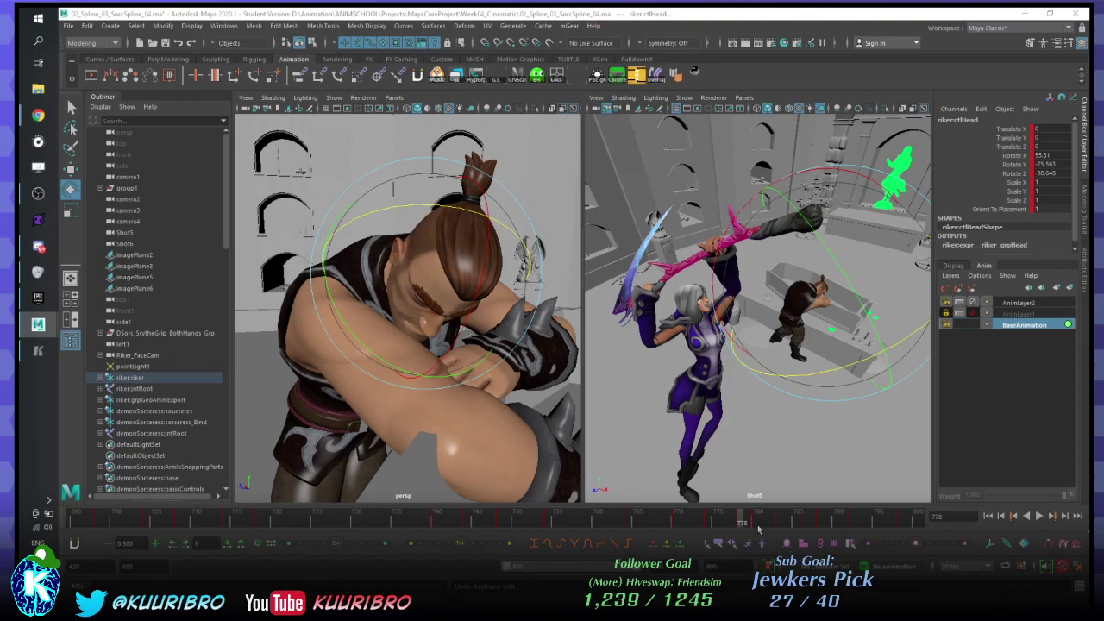
key(comma)
key(period)
key(comma)
key(period)
key(comma)
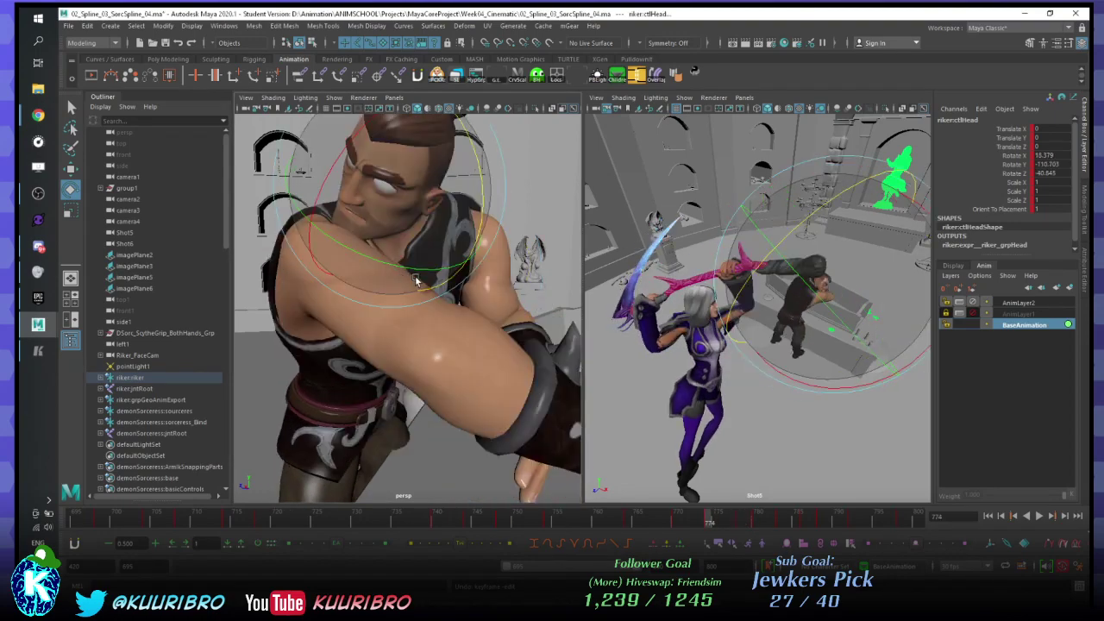
key(period)
key(comma)
key(period)
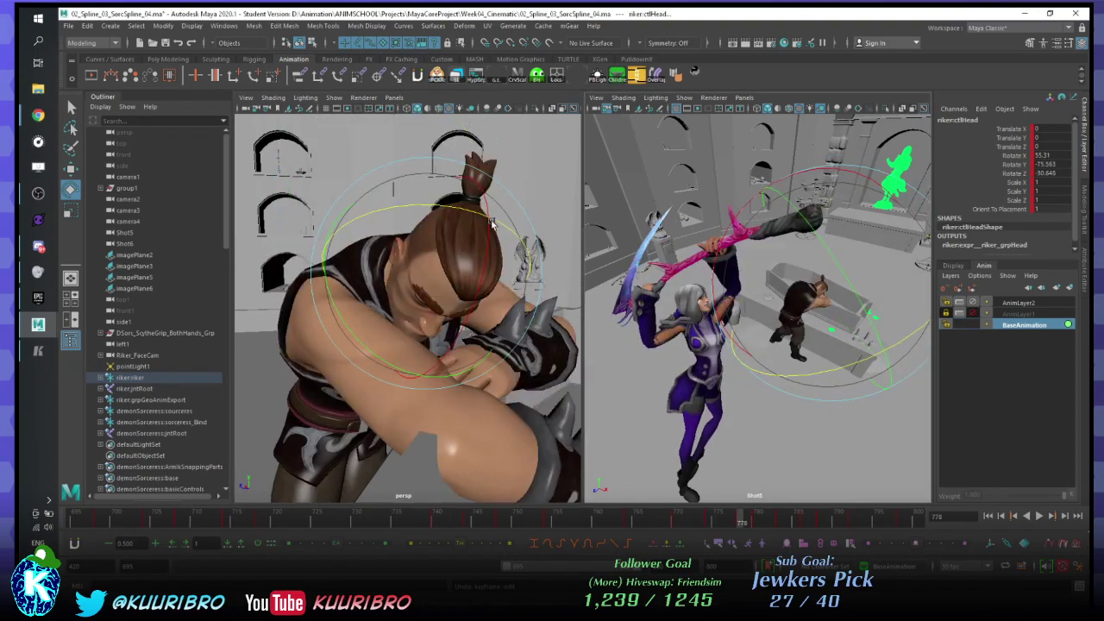
- Enlarge Riker in the Shot5 view with 2D Pan/Zoom and rotate his head on frame 778 to about X 35.2, Y -89.7, Z -23.4
alt+drag(465, 234, 411, 258)
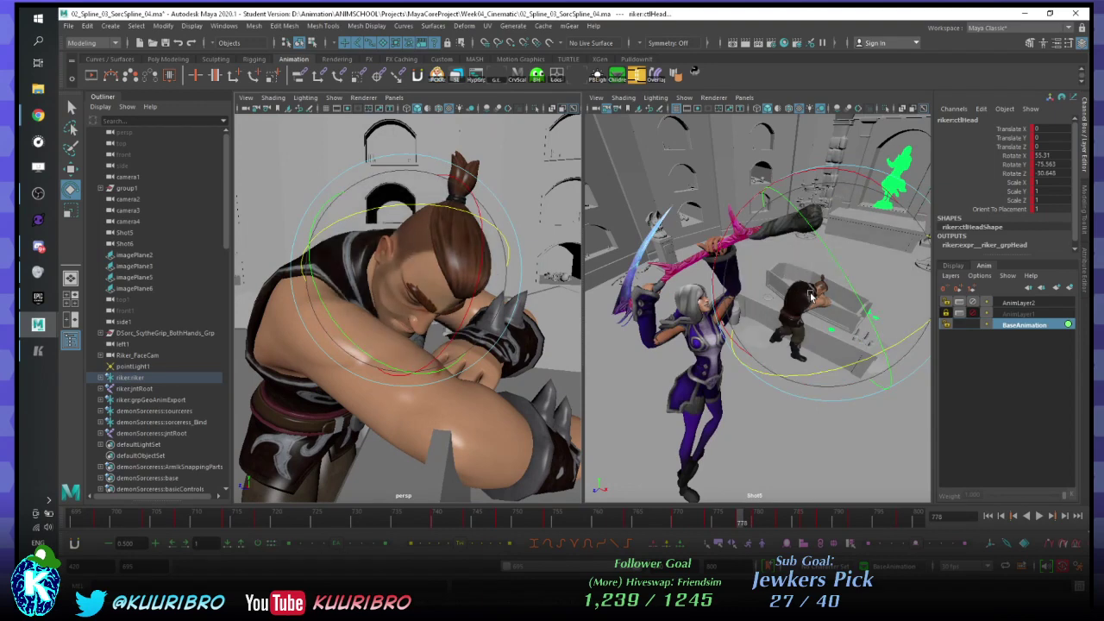
key(backslash)
middle_drag(812, 298, 767, 309)
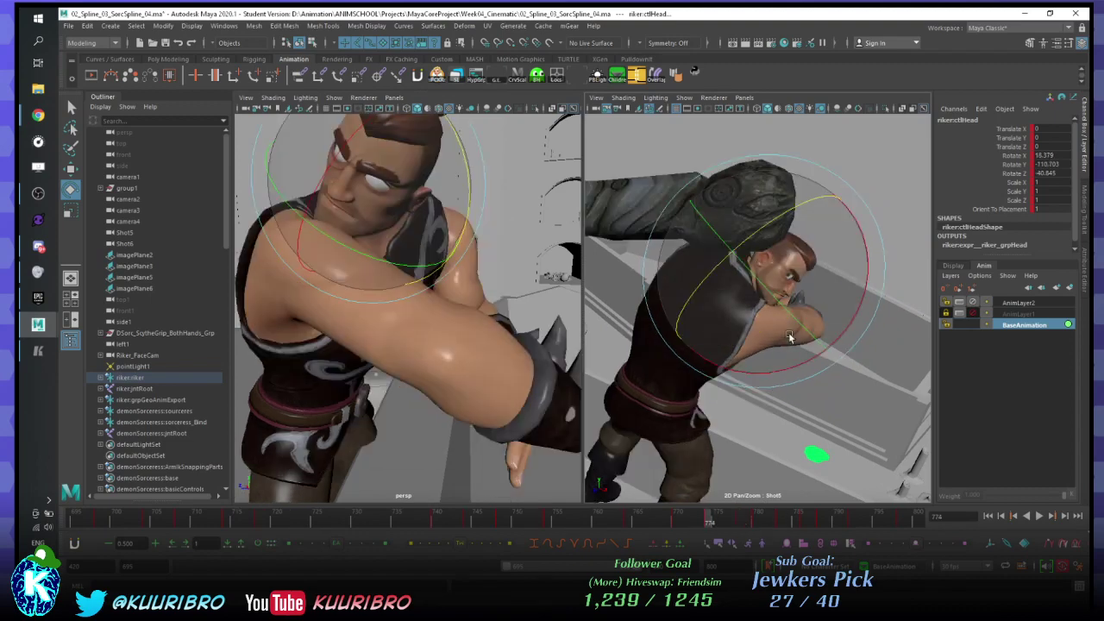
drag(796, 283, 732, 334)
key(comma)
key(period)
key(comma)
key(period)
key(period)
key(comma)
key(comma)
key(period)
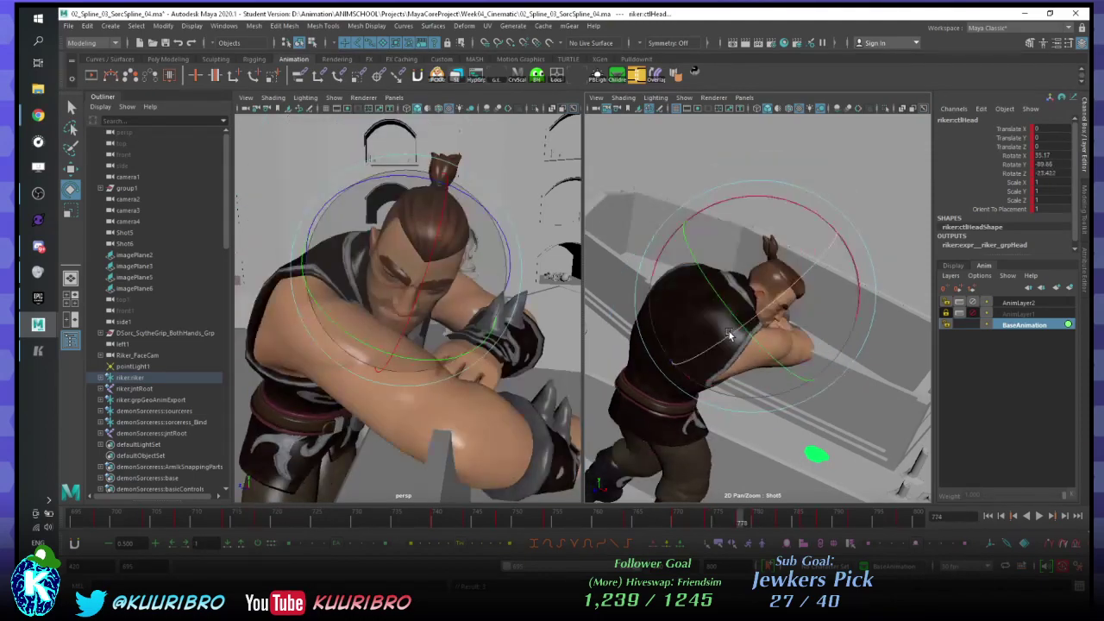
key(period)
key(period)
key(comma)
key(comma)
- Try a head Rotate X of 8.858 on frame 780, and undo the change
key(.)
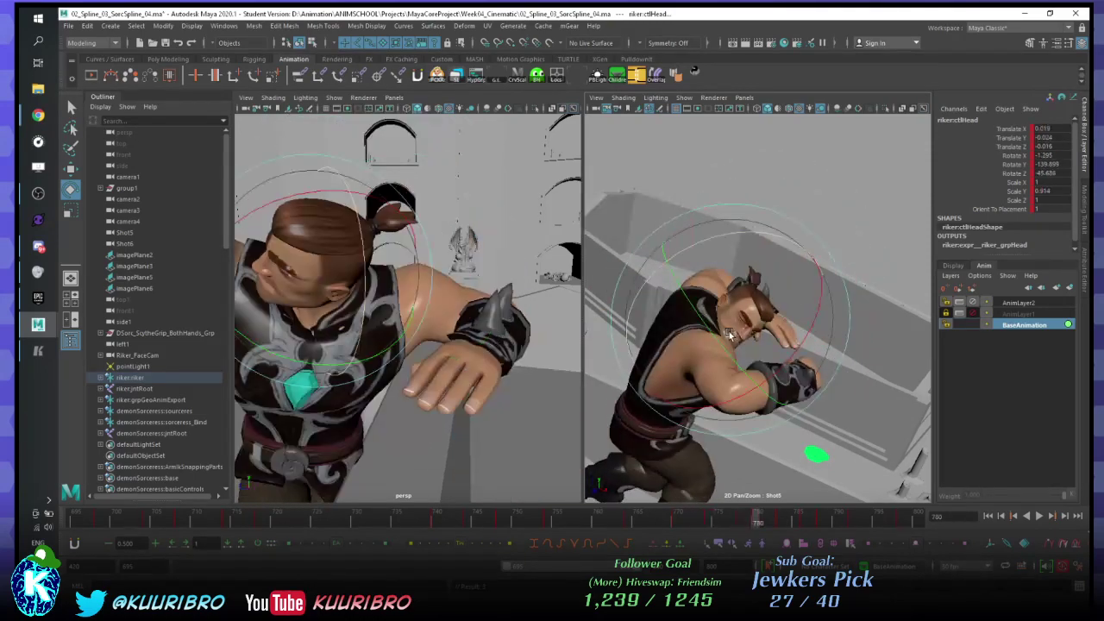
key(.)
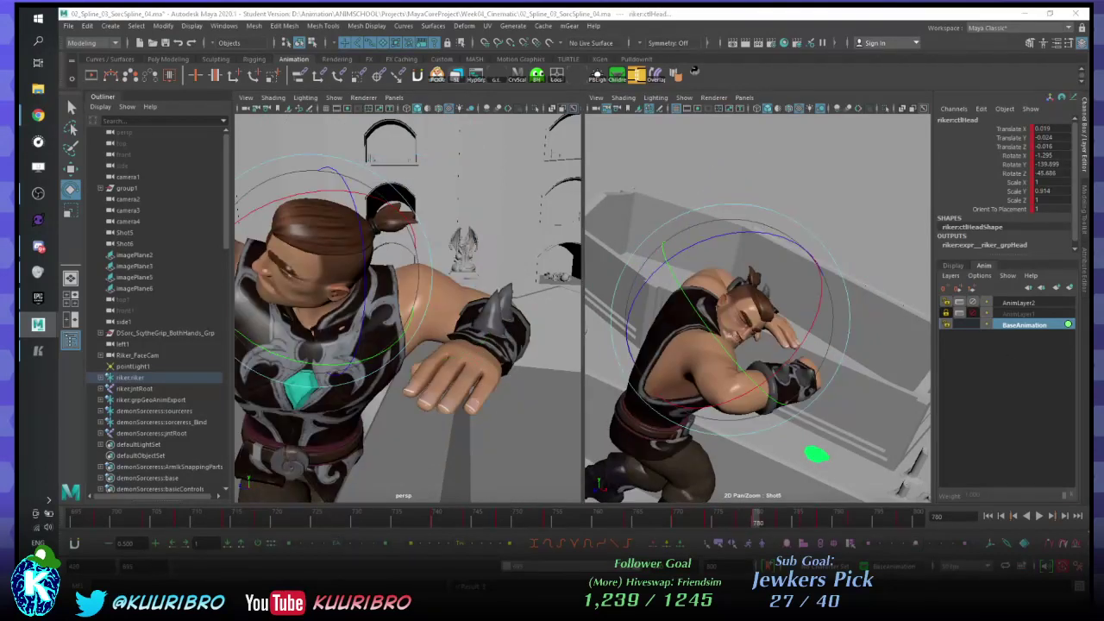
key(ctrl+z)
key(ctrl+z)
key(ctrl+z)
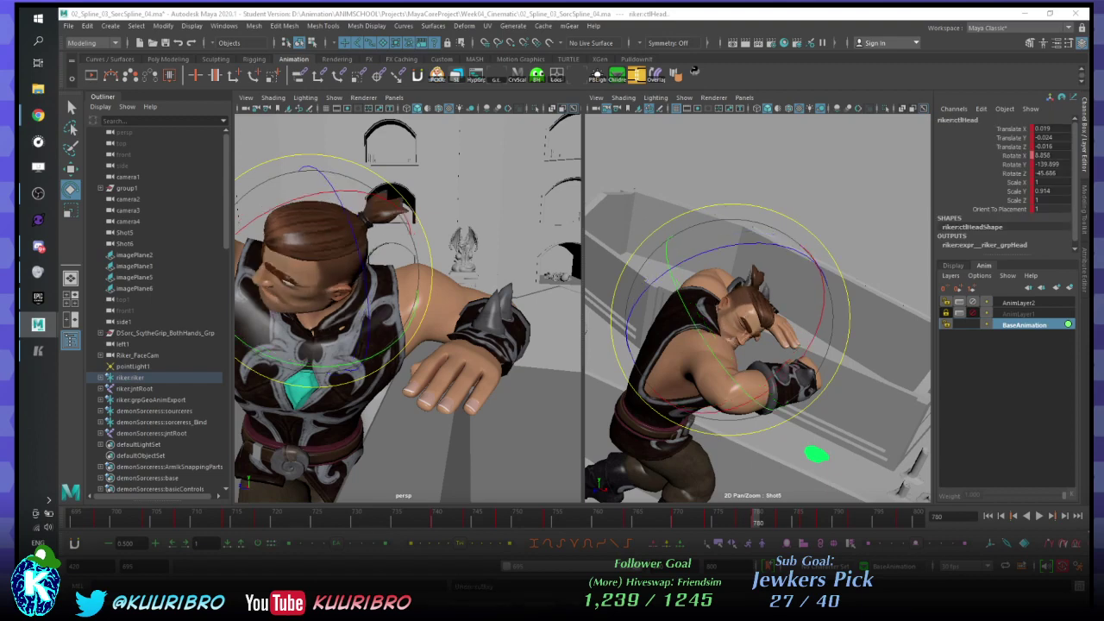
key(ctrl+z)
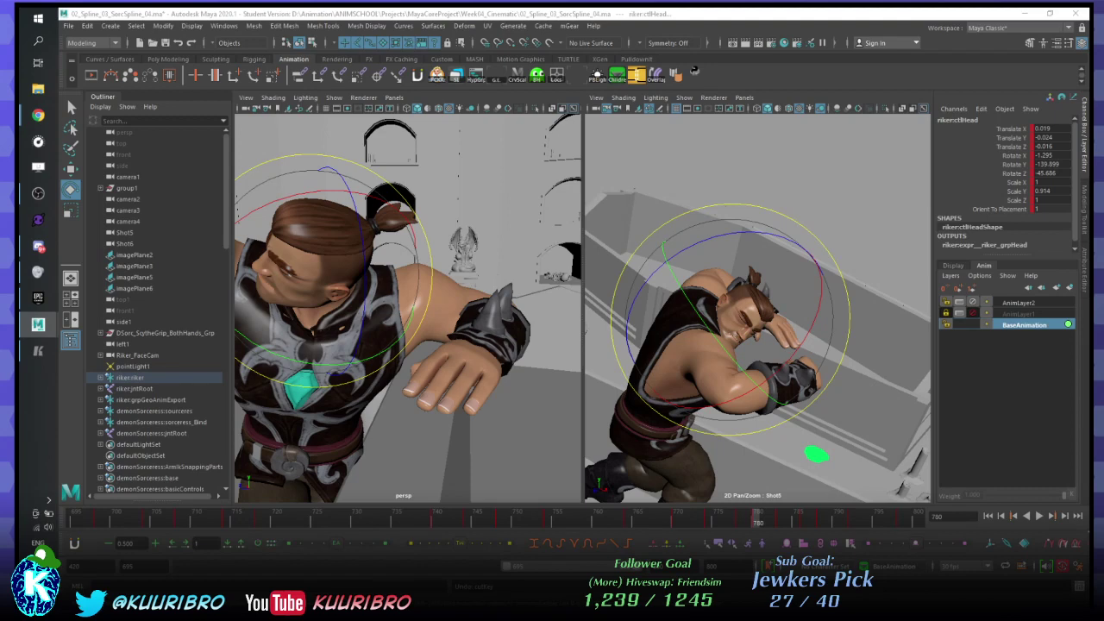
- Try deleting the head's key on frame 783, and undo the deletion
key(period)
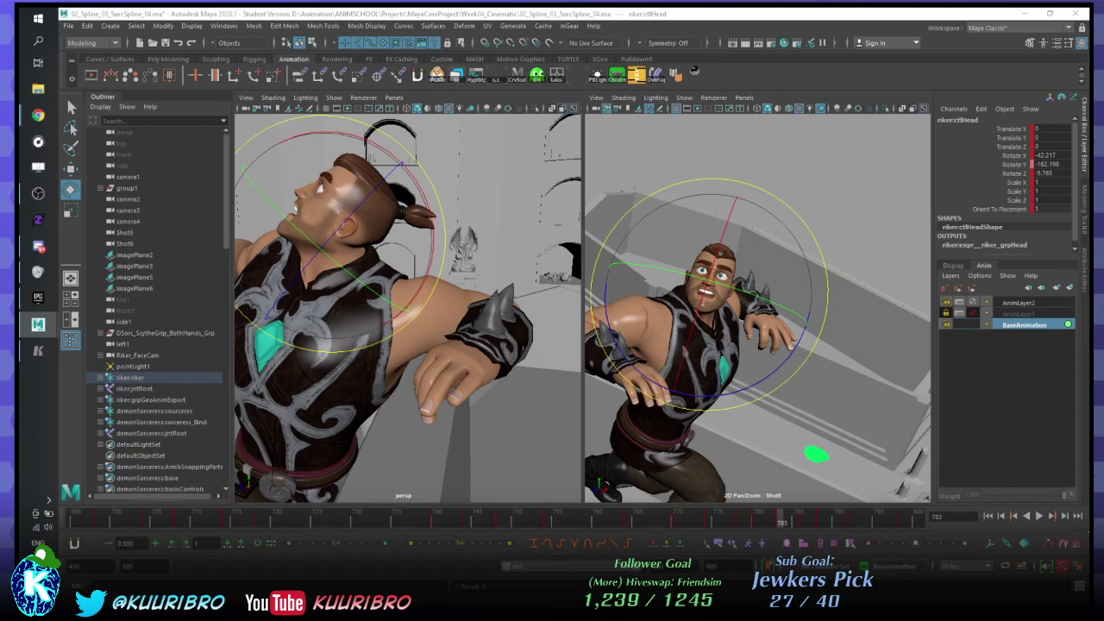
key(Delete)
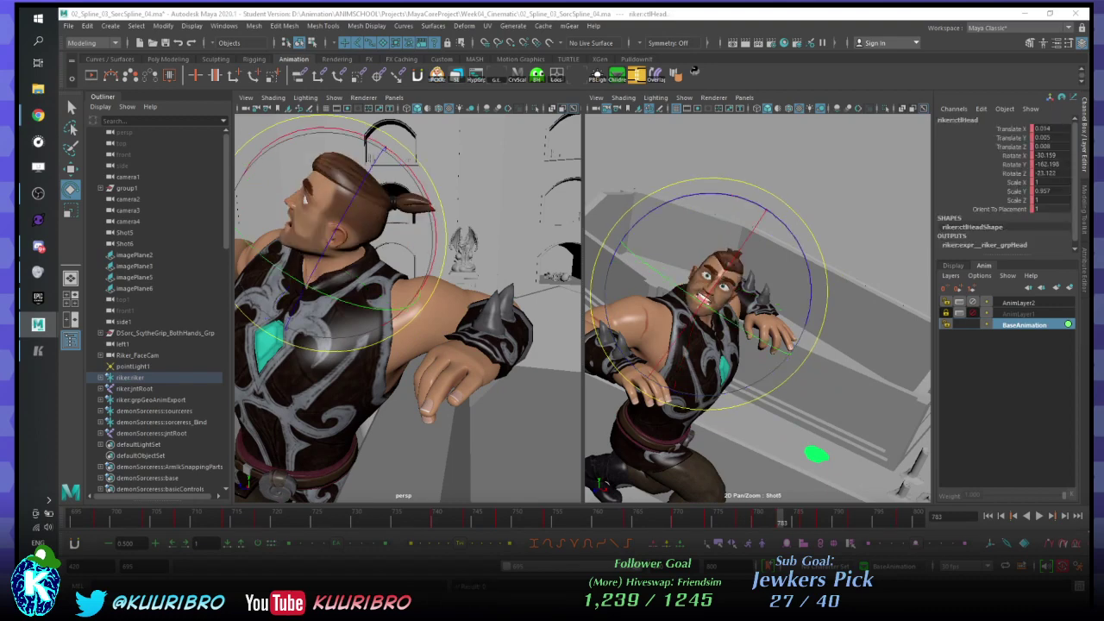
key(ctrl+z)
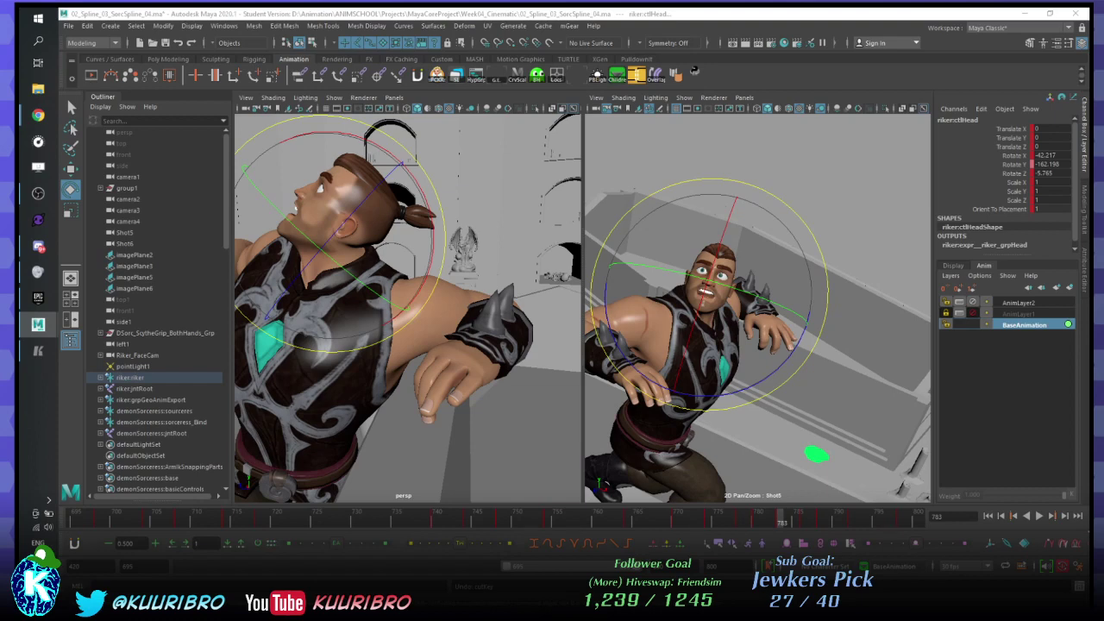
- Check the head's keyed poses on frames 704, 714 and 718, undoing the last Rotate X change on frame 718
click(148, 518)
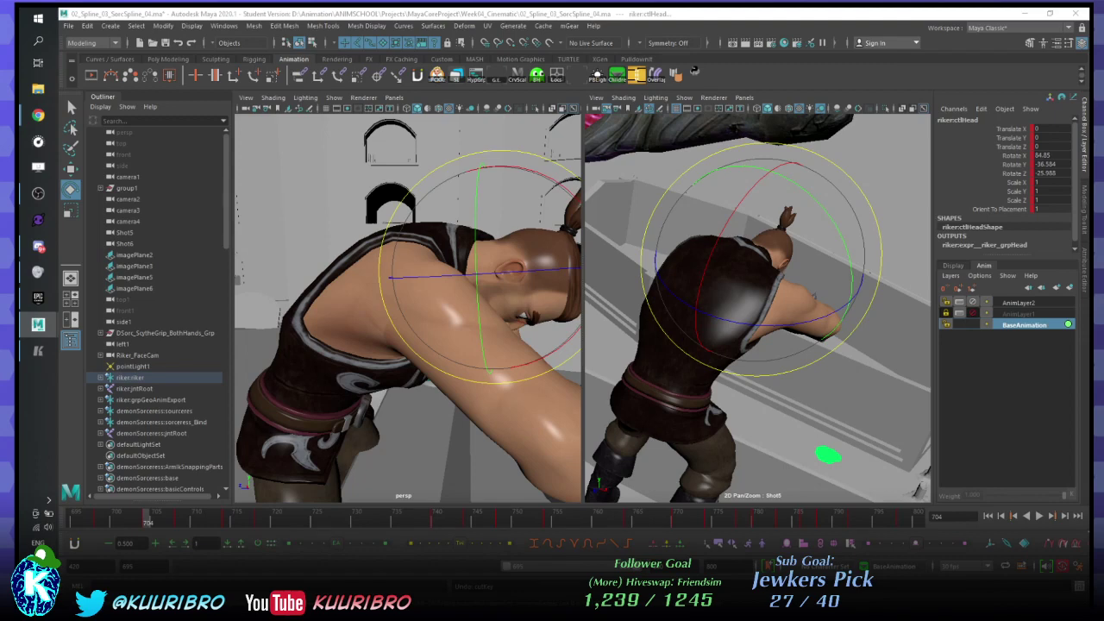
key(.)
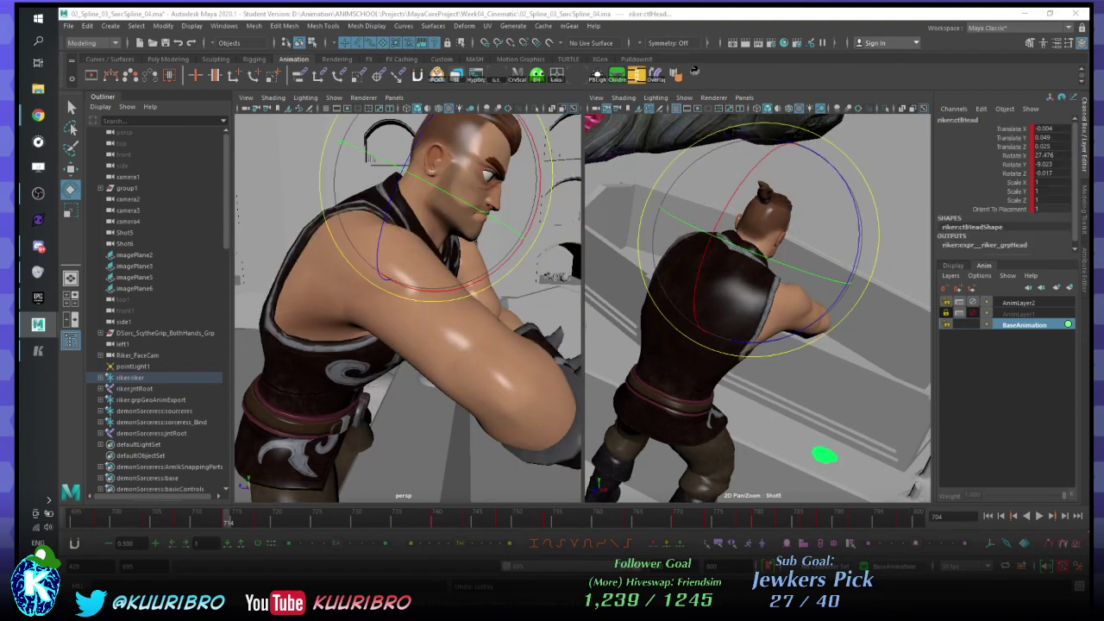
key(ctrl+z)
key(.)
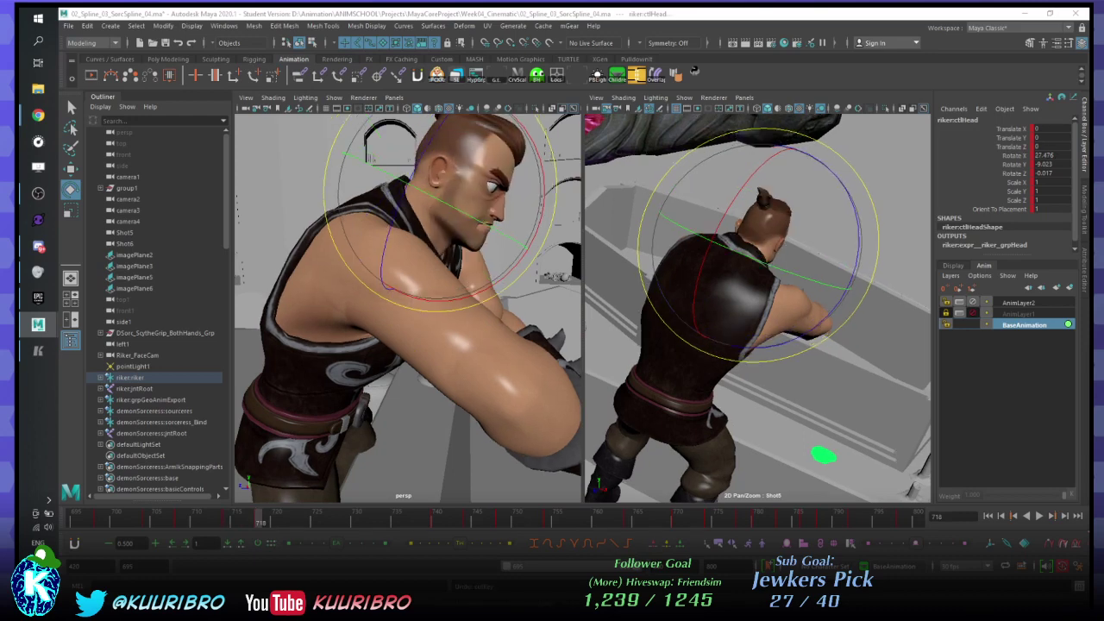
key(w)
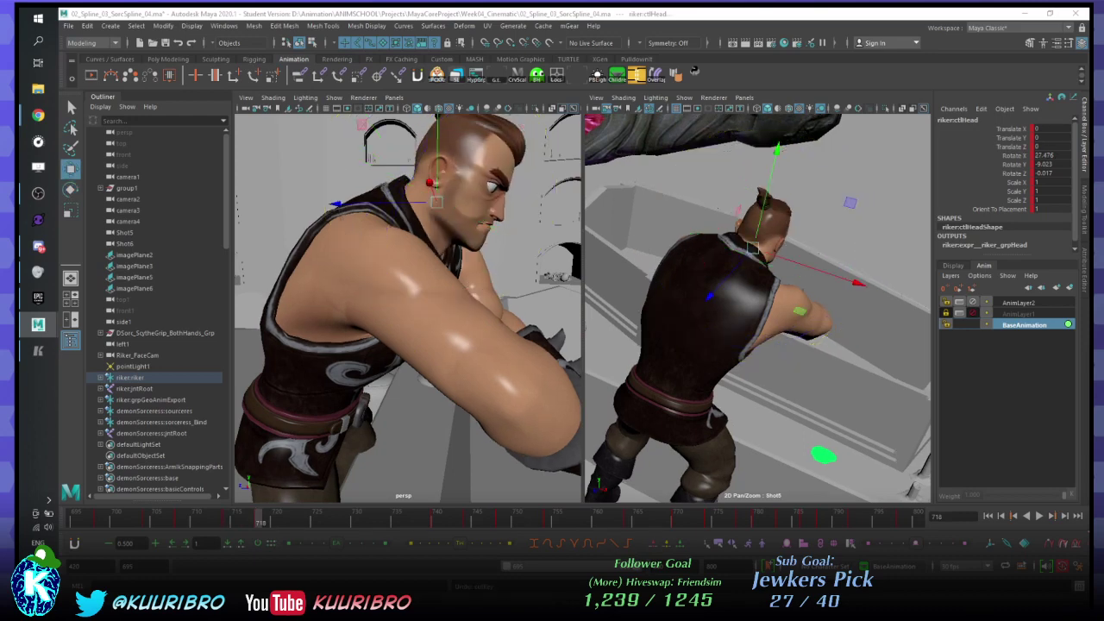
key(ctrl+z)
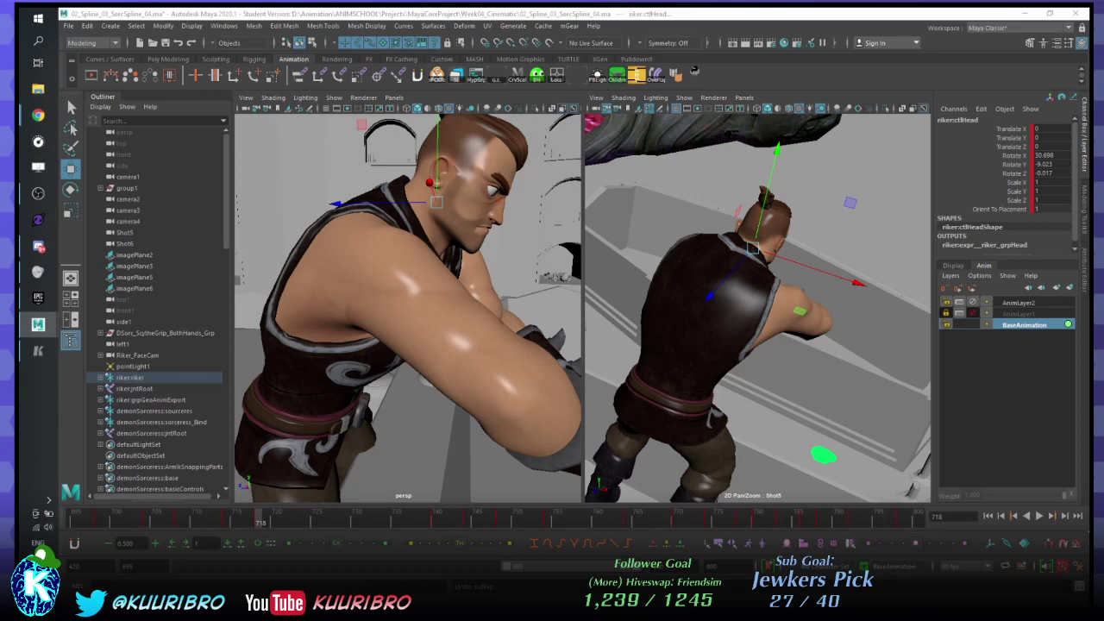
- Review the head's poses and translate values on frames 714, 740, 698, 780 and 781
drag(260, 519, 188, 519)
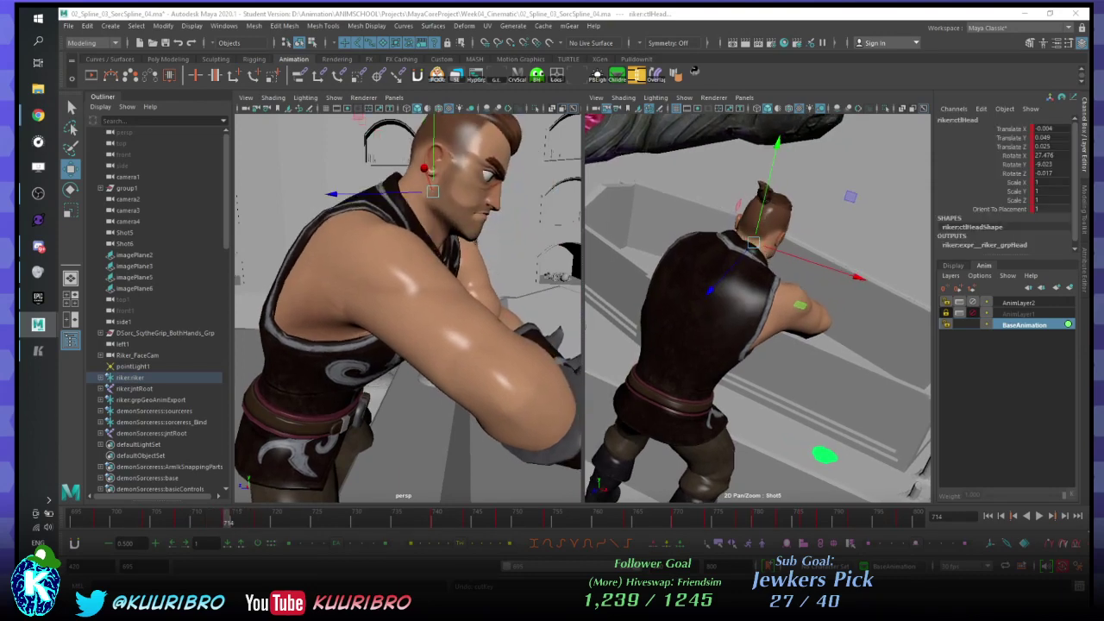
key(ctrl+z)
key(period)
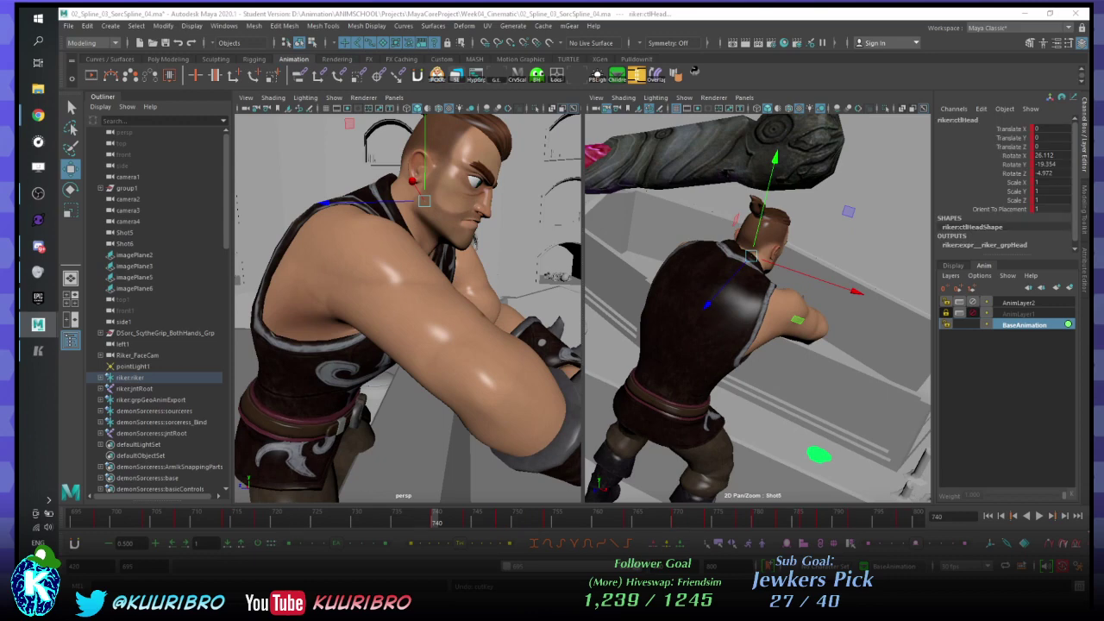
drag(115, 518, 196, 519)
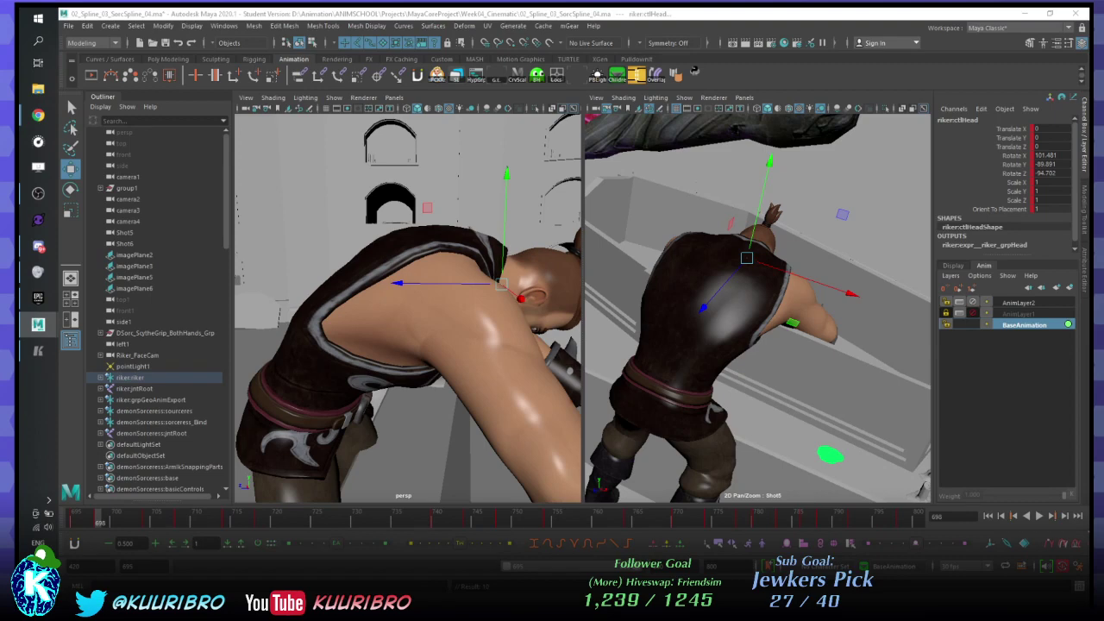
middle_drag(521, 298, 509, 299)
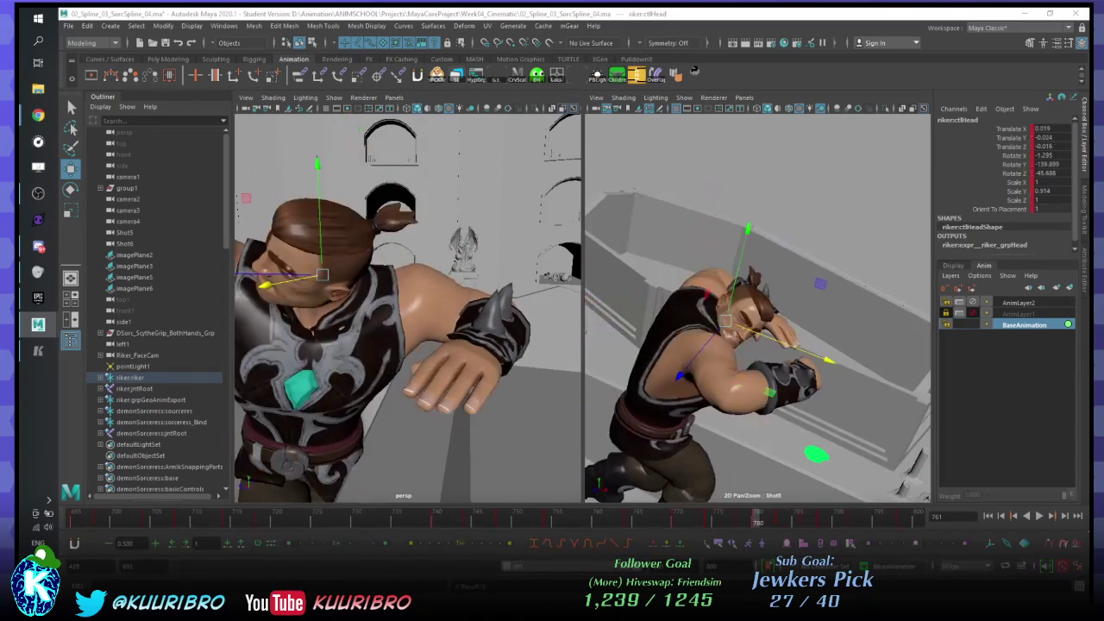
drag(846, 518, 765, 517)
click(947, 303)
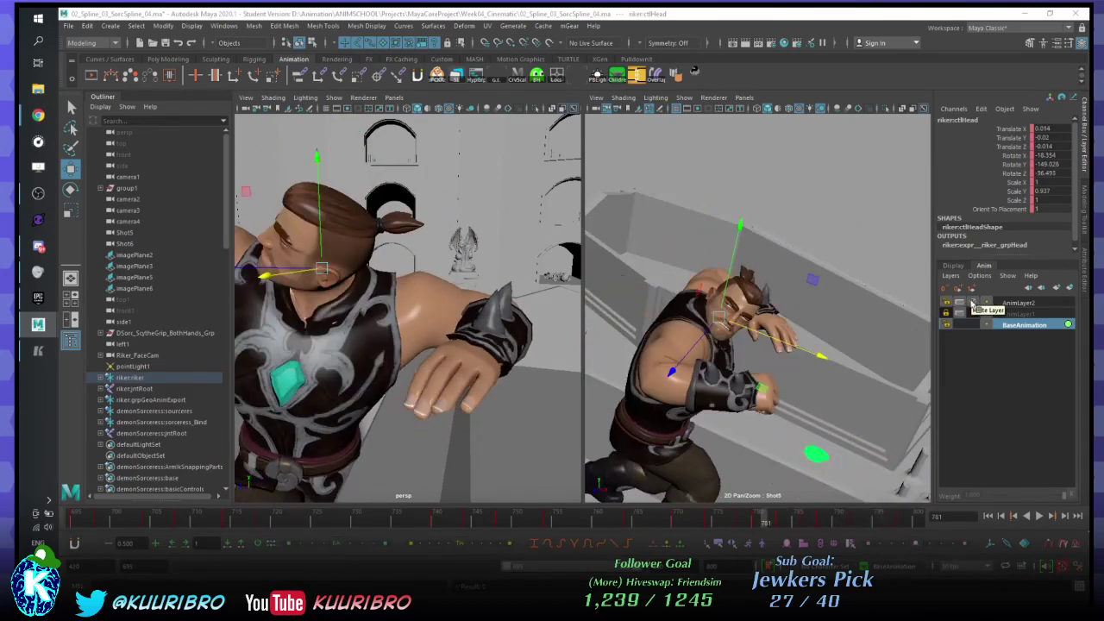
- Add Riker's selected head and neck controls to AnimLayer2
click(972, 303)
click(972, 303)
click(1013, 302)
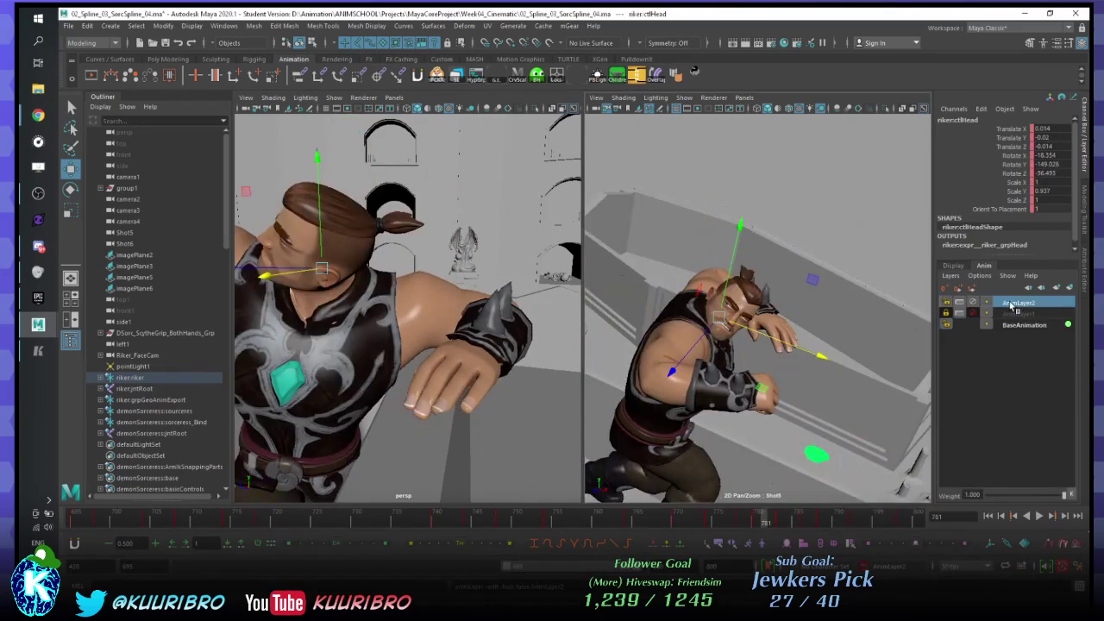
key(Up)
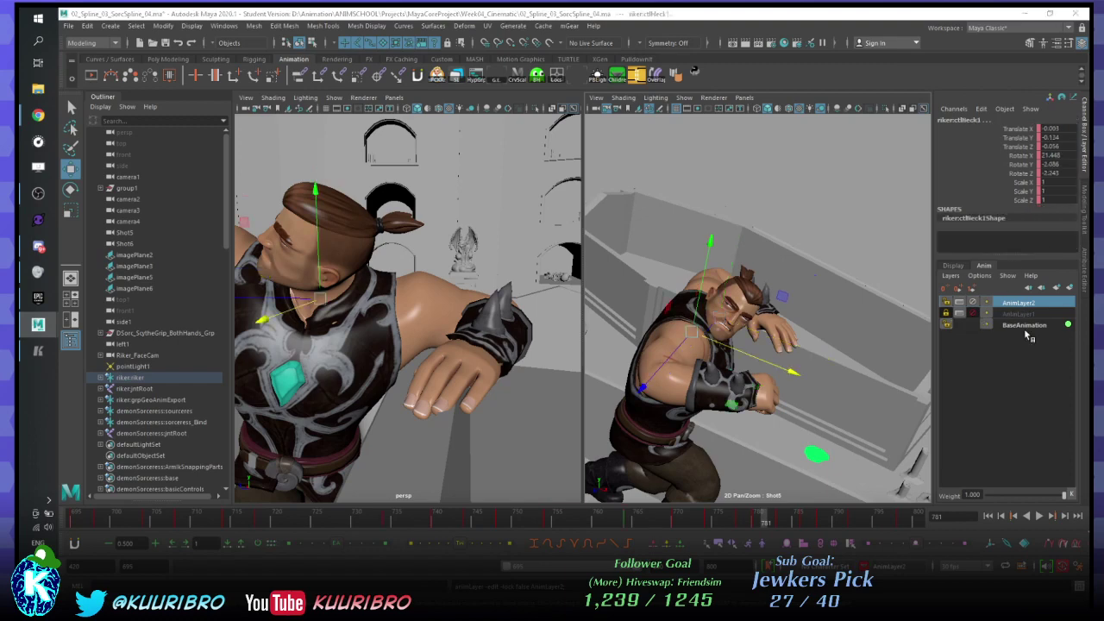
right_click(1023, 307)
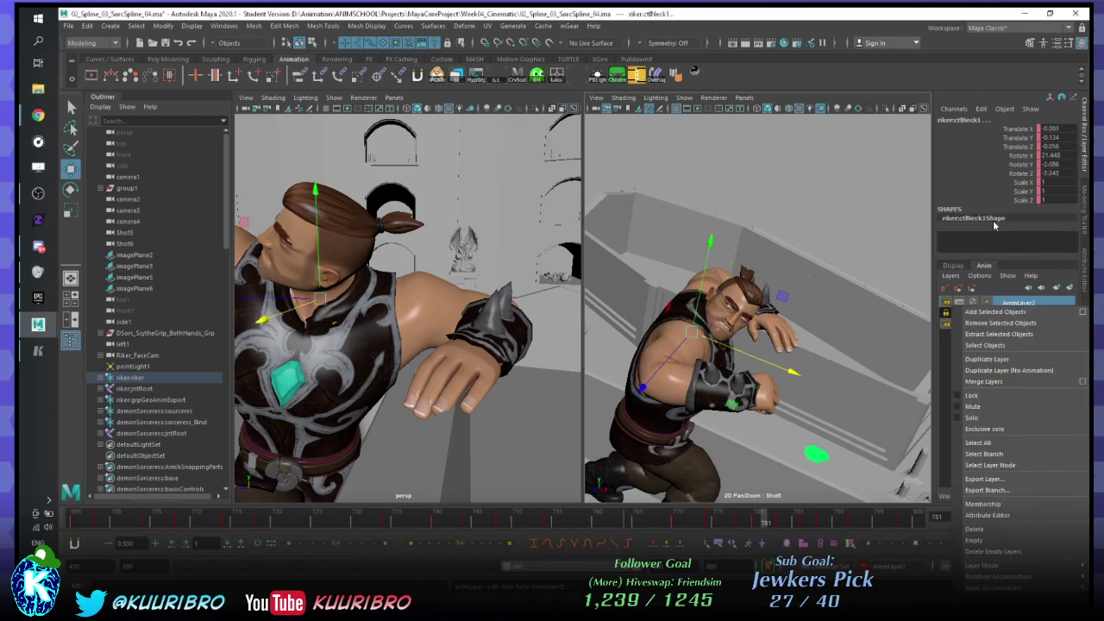
click(993, 313)
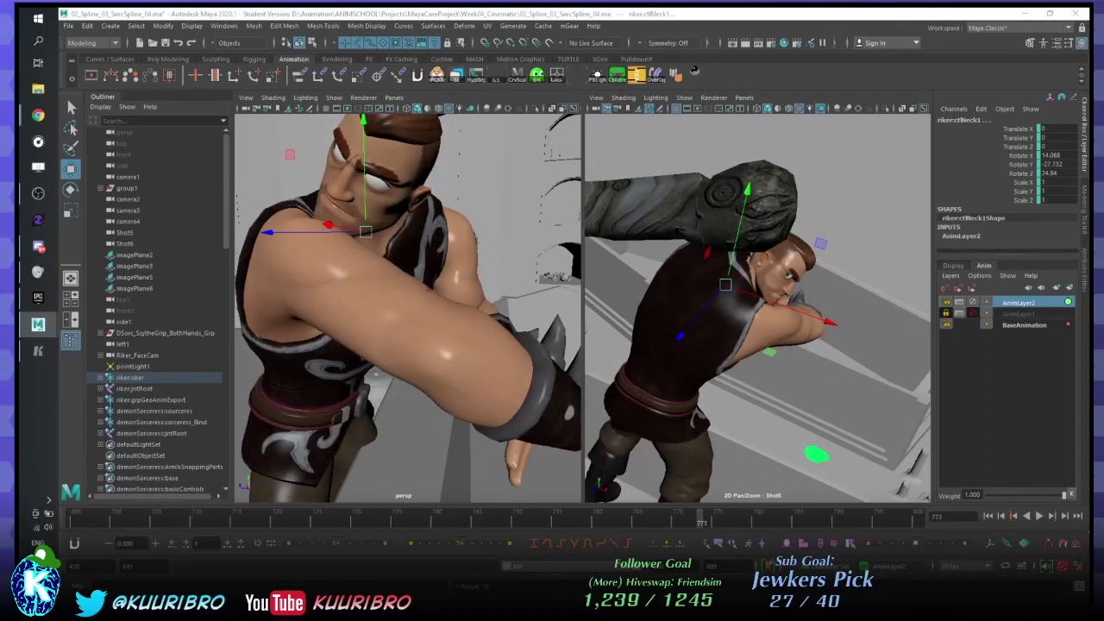
- Key the selected head and neck controls on AnimLayer2 at frames 780 and 792, and play back the motion
key(alt+Tab)
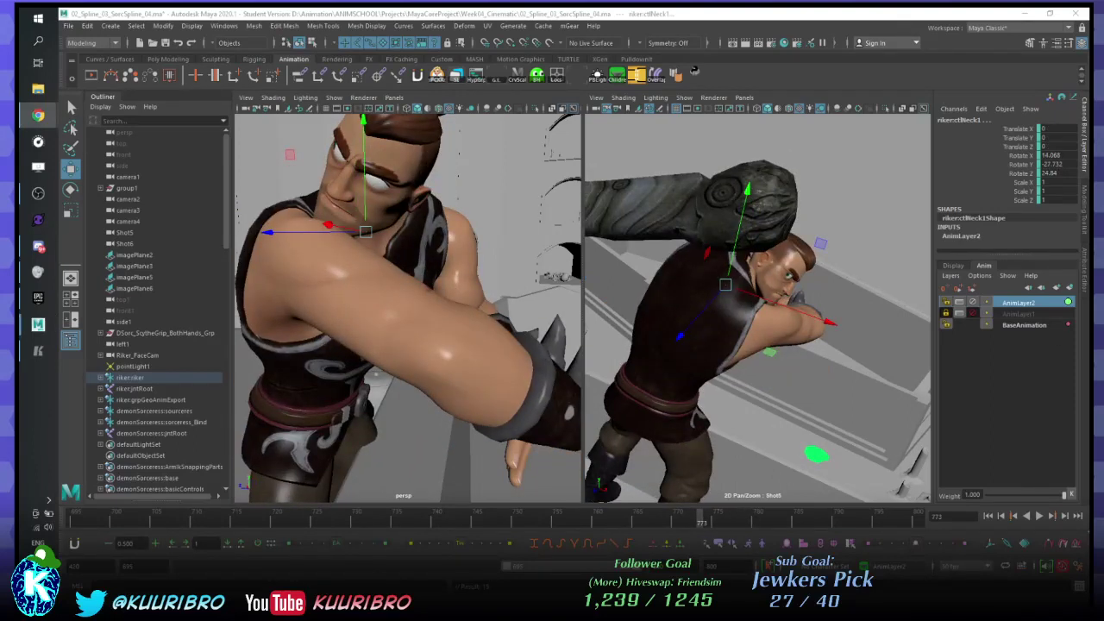
key(alt+Tab)
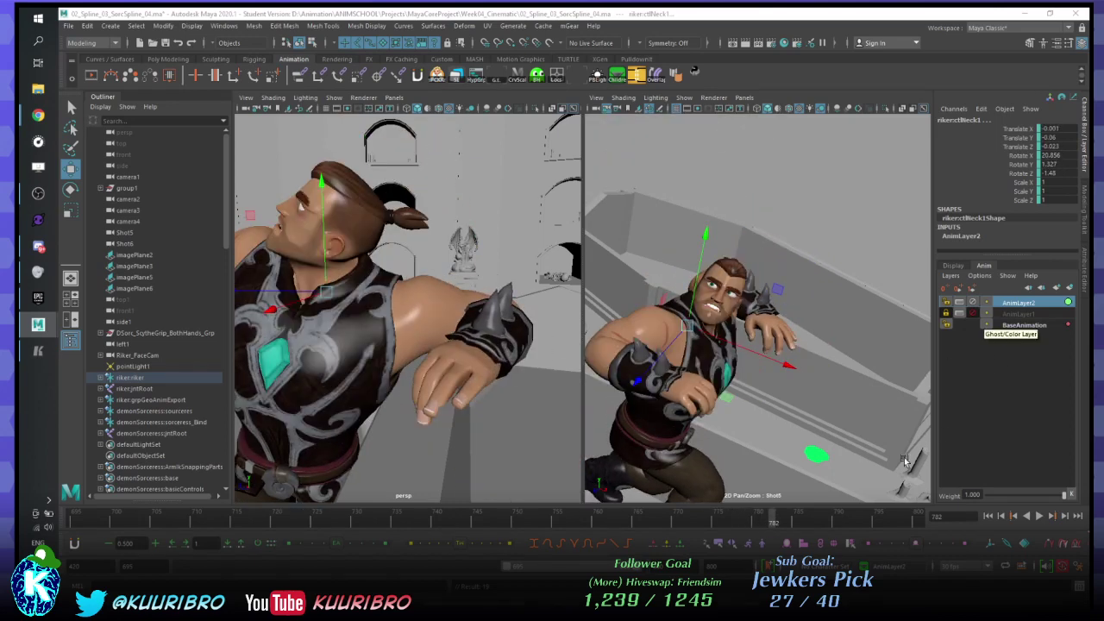
click(763, 521)
drag(763, 521, 755, 522)
click(797, 518)
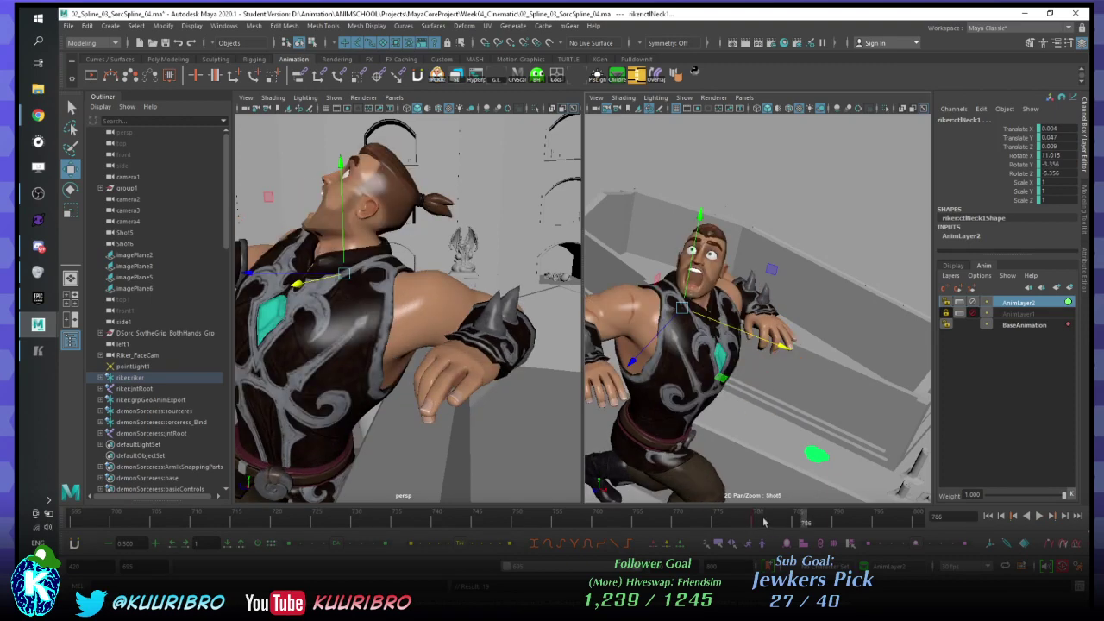
key(alt+v)
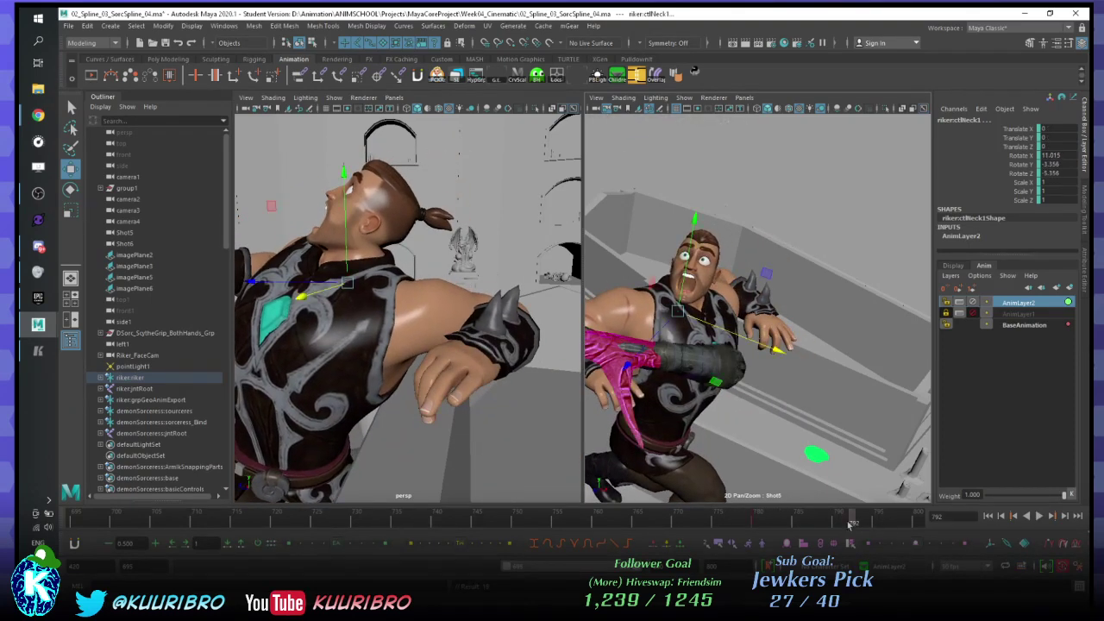
key(alt+v)
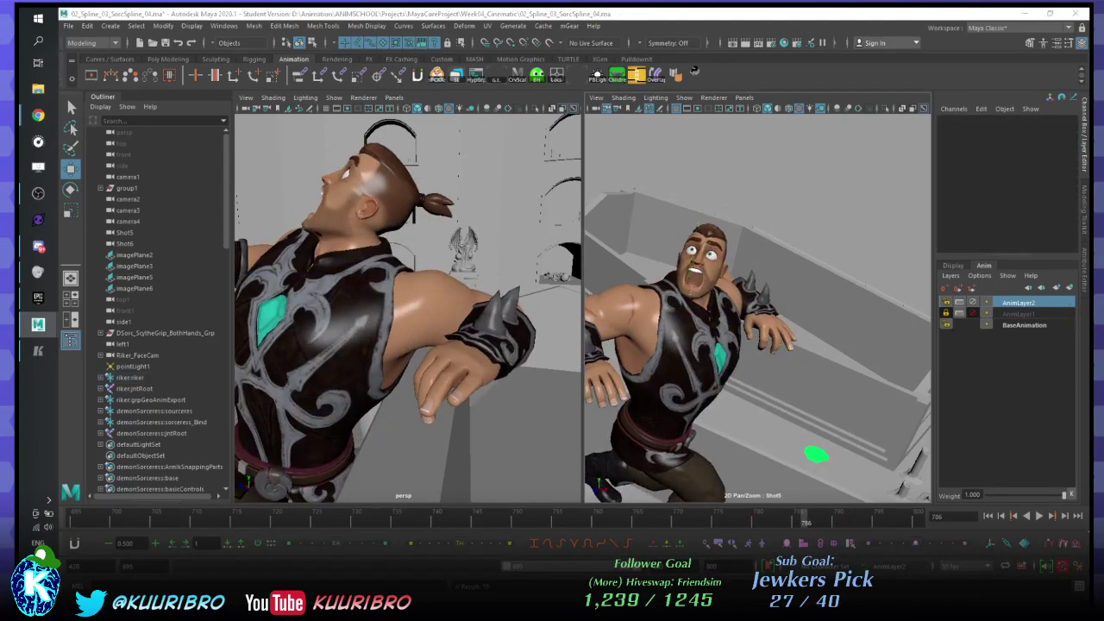
- Select Riker's head control on frame 786 and ready it for rotating
alt+drag(535, 272, 425, 313)
key(e)
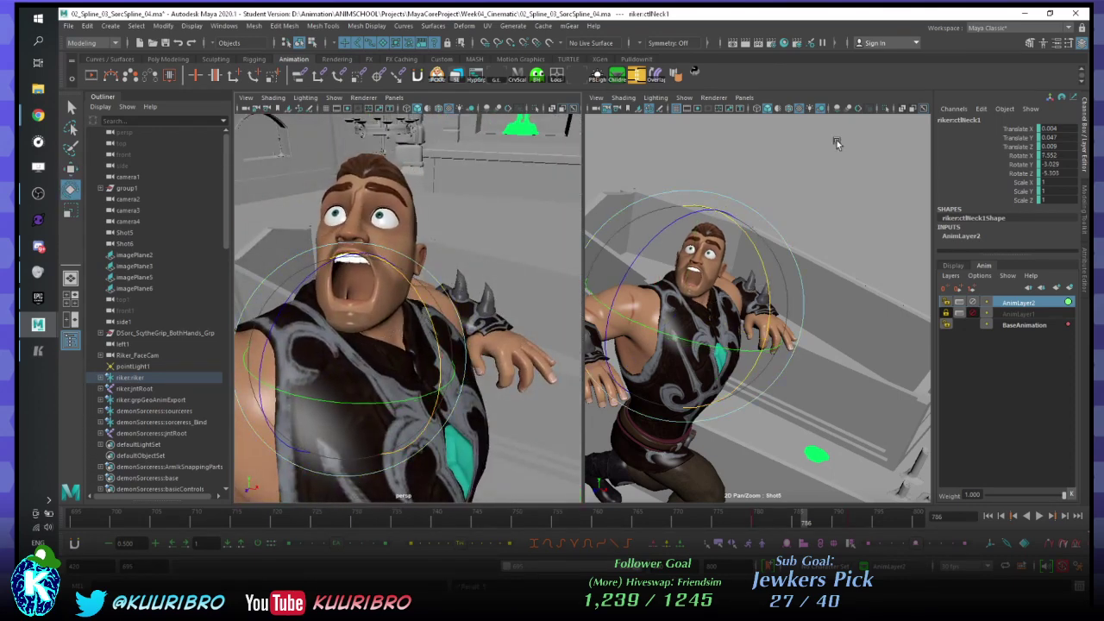
key(Down)
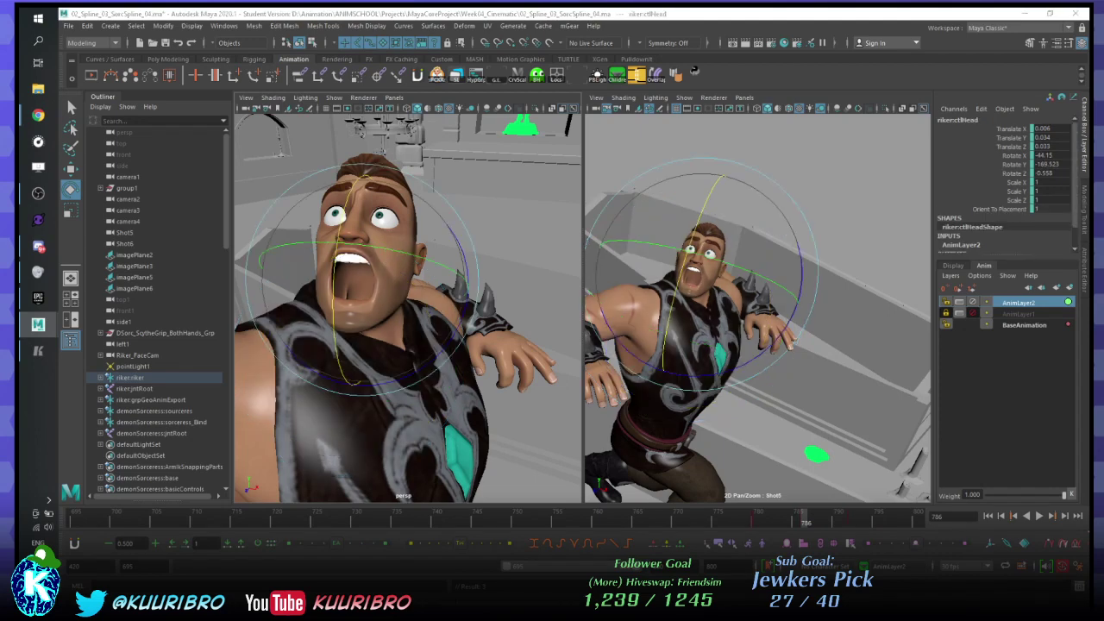
alt+drag(515, 291, 504, 363)
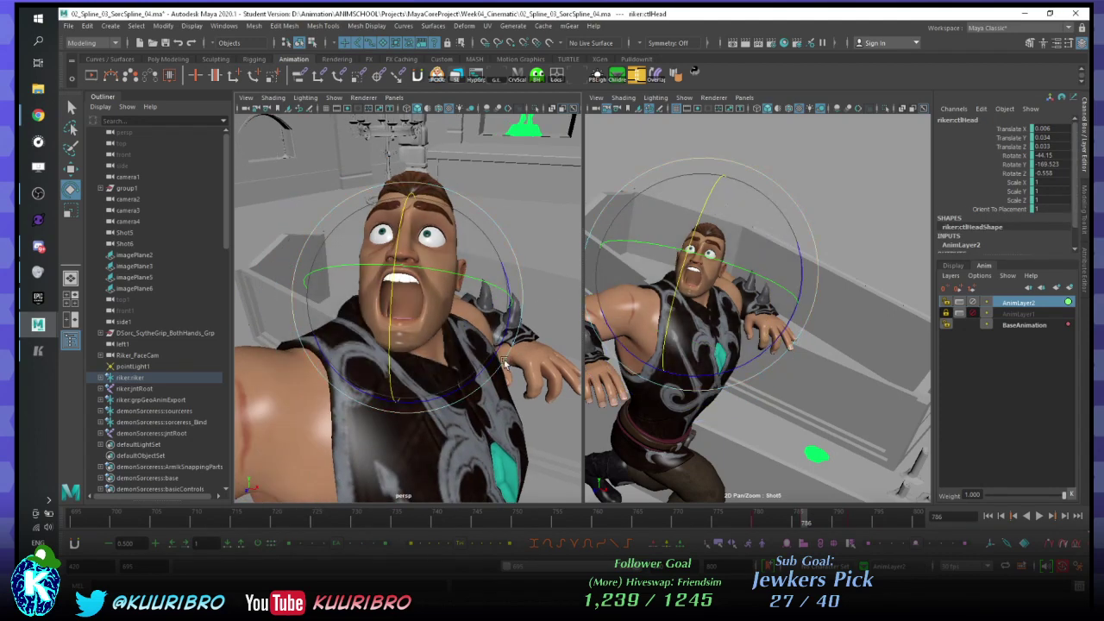
- Try turning the head on frame 787 to about Rotate Y -178.662 and Rotate Z 4.786, and delete that key
key(alt+period)
click(327, 322)
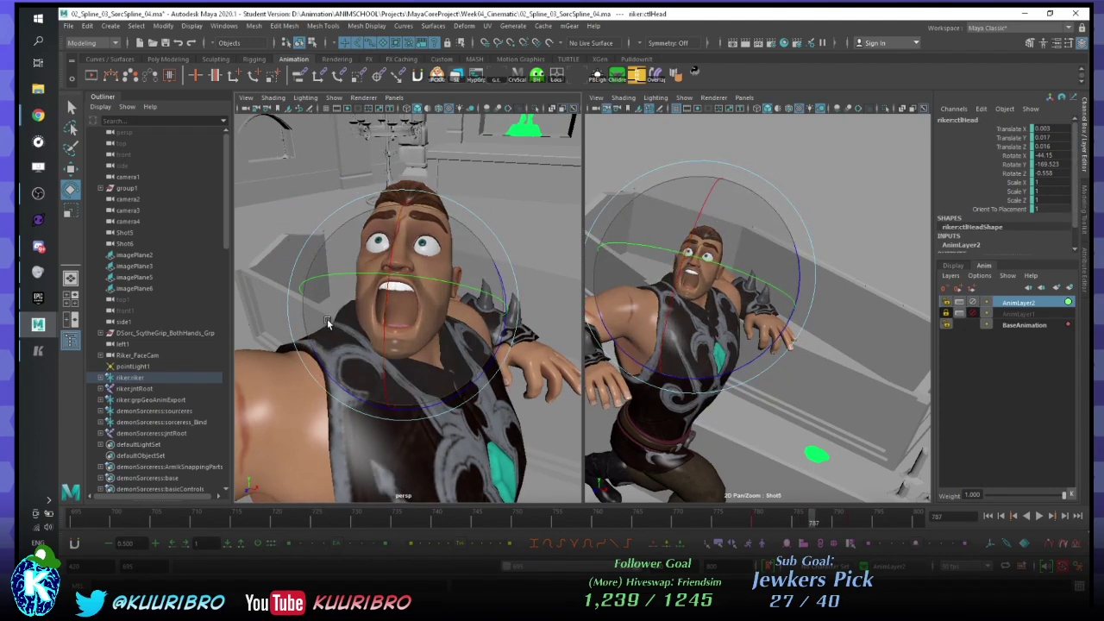
drag(327, 322, 322, 316)
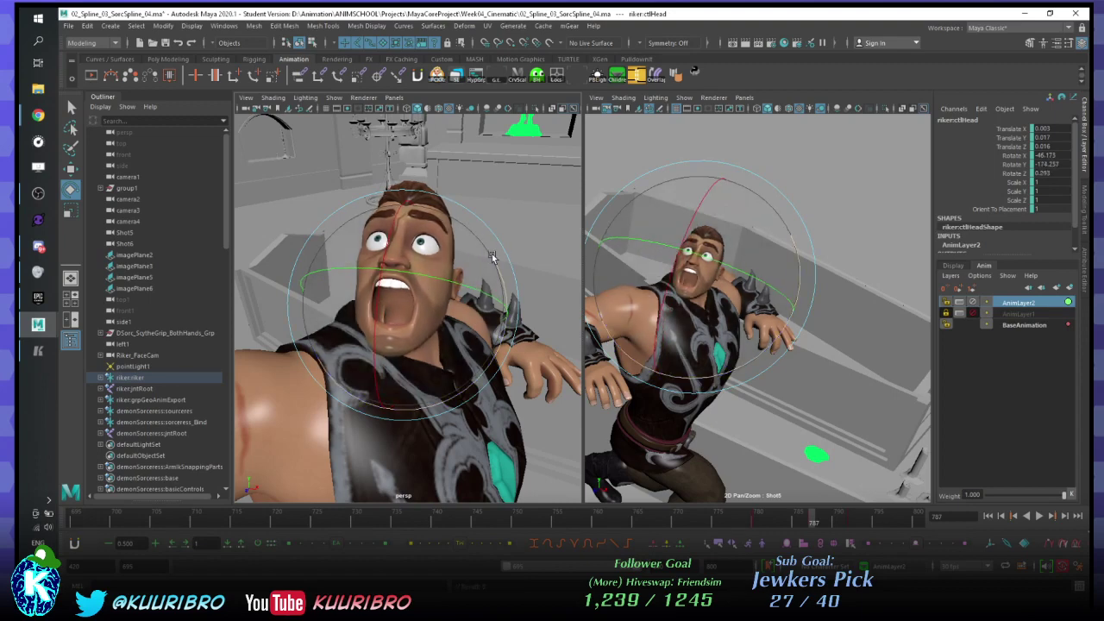
drag(488, 259, 446, 278)
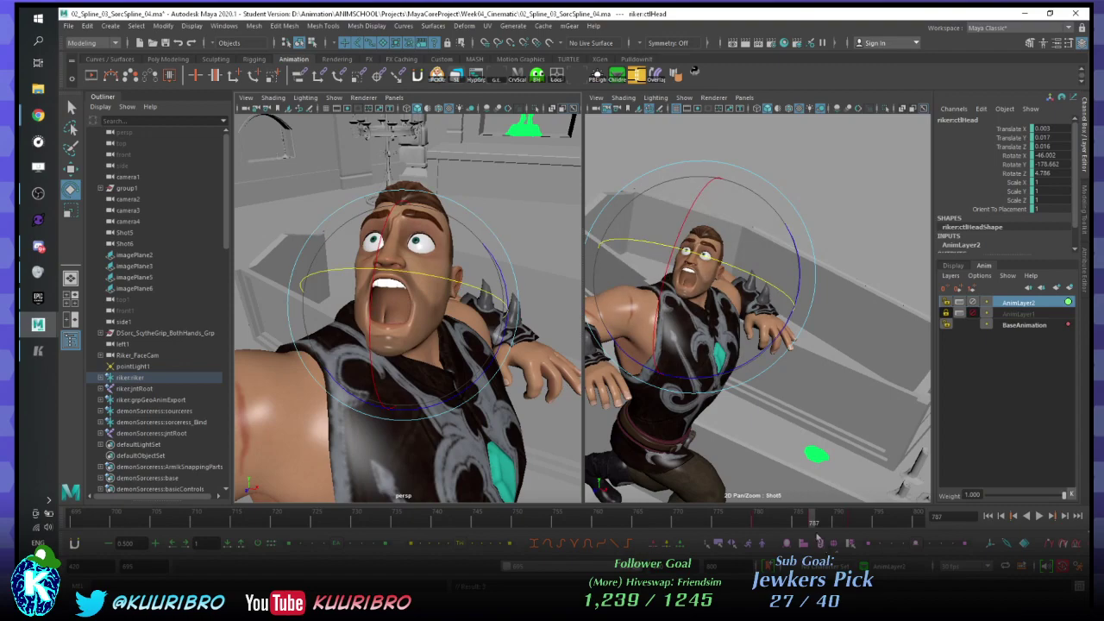
key(alt+v)
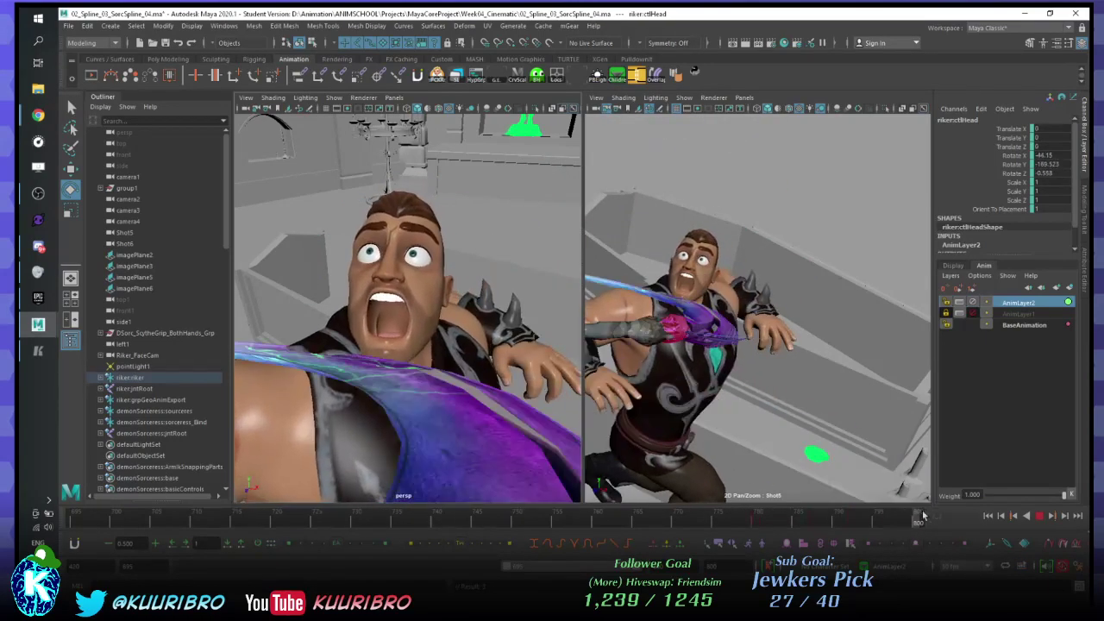
key(alt+v)
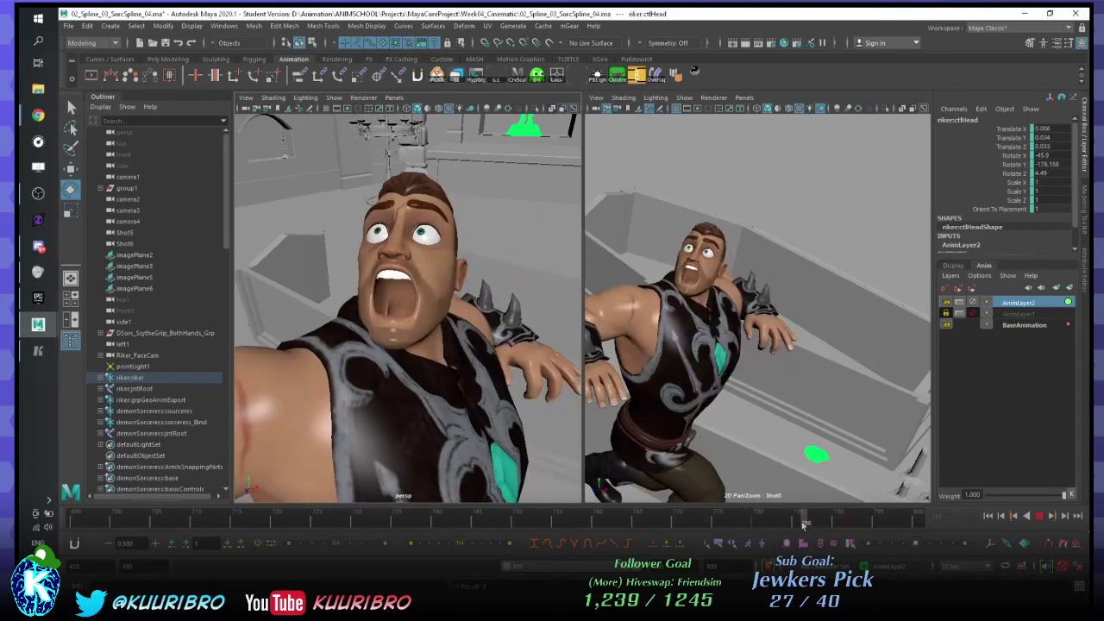
right_click(813, 519)
click(867, 332)
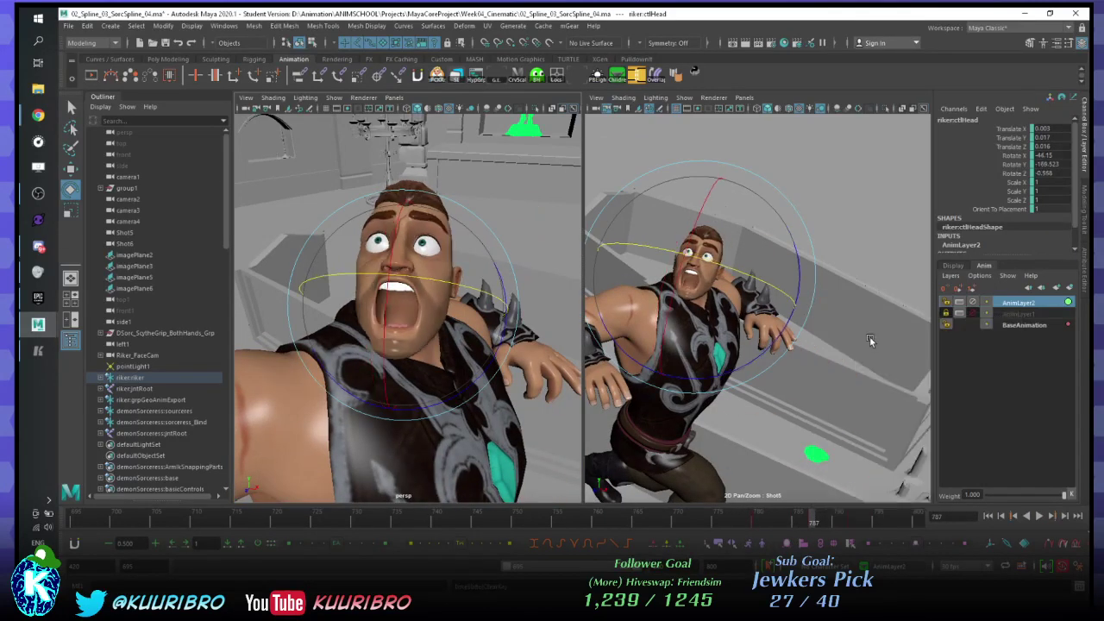
- Try turning the head on frame 784 to about Rotate Y -163.71 and Rotate Z -3.959, and delete that key
key(alt+v)
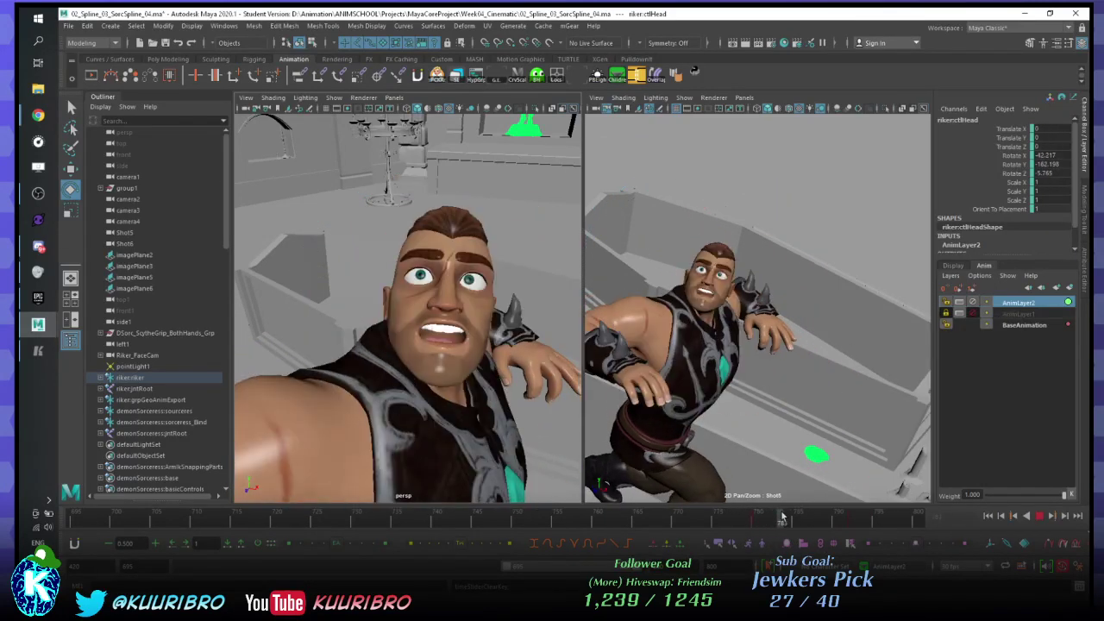
click(783, 516)
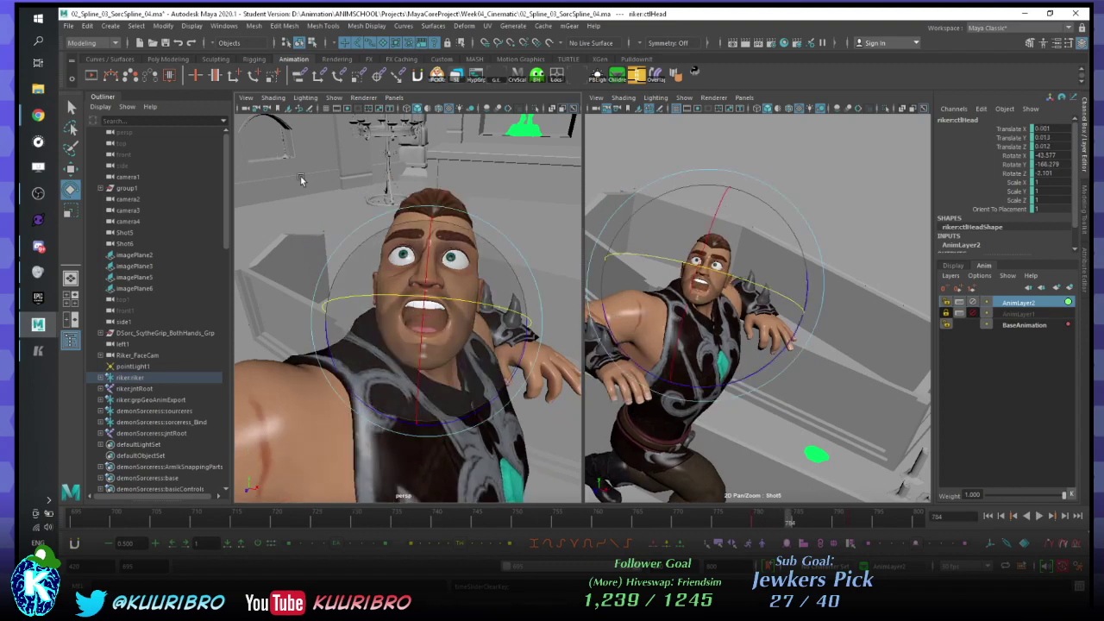
drag(475, 322, 477, 324)
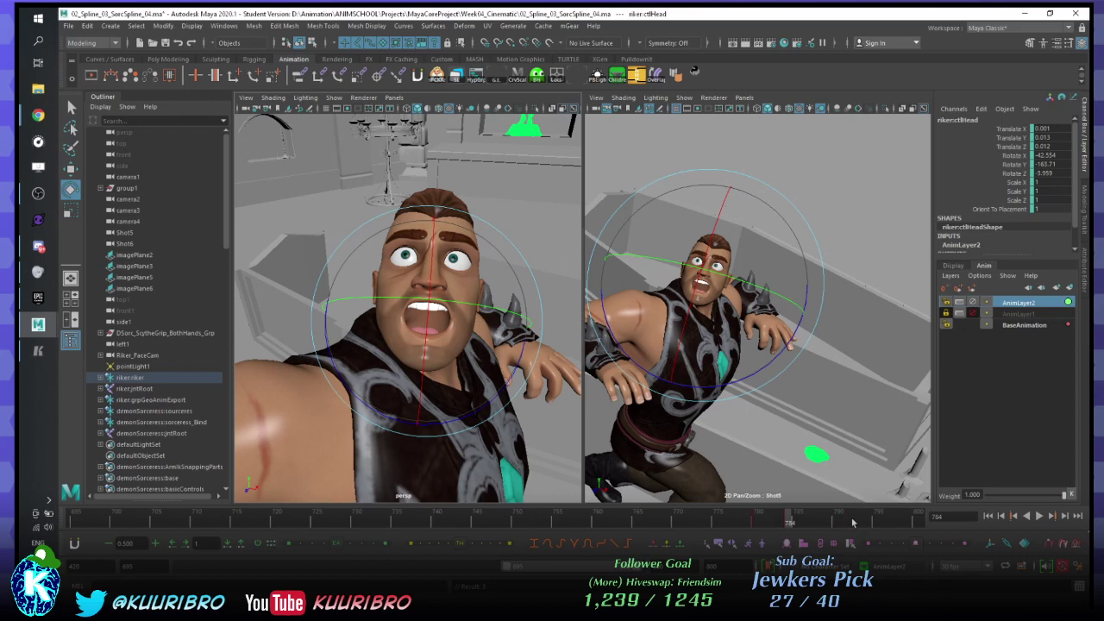
key(alt+v)
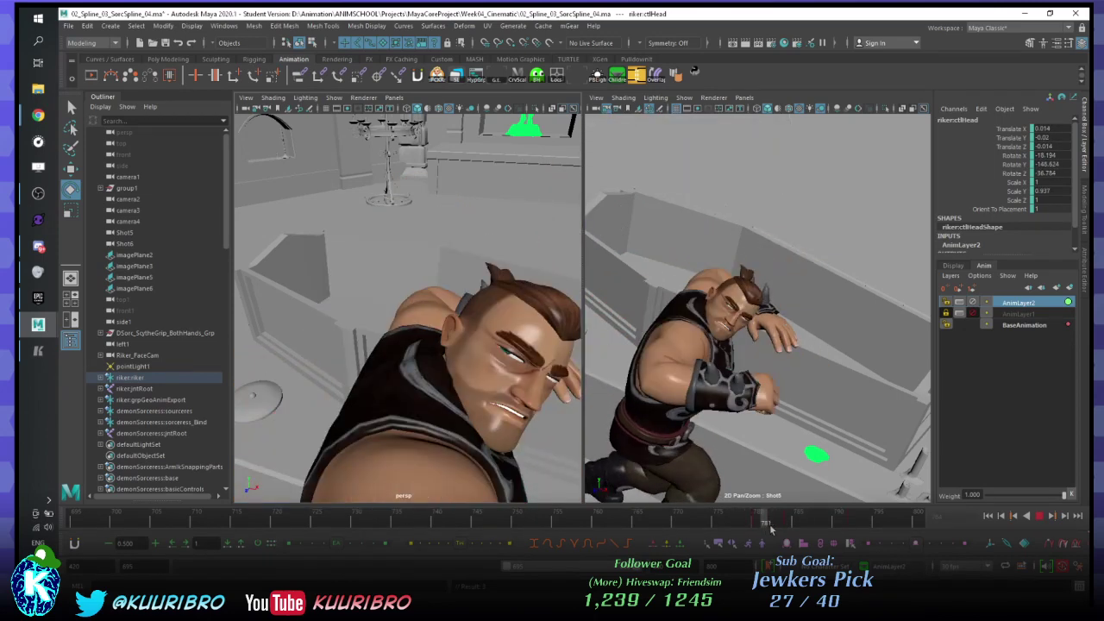
key(alt+v)
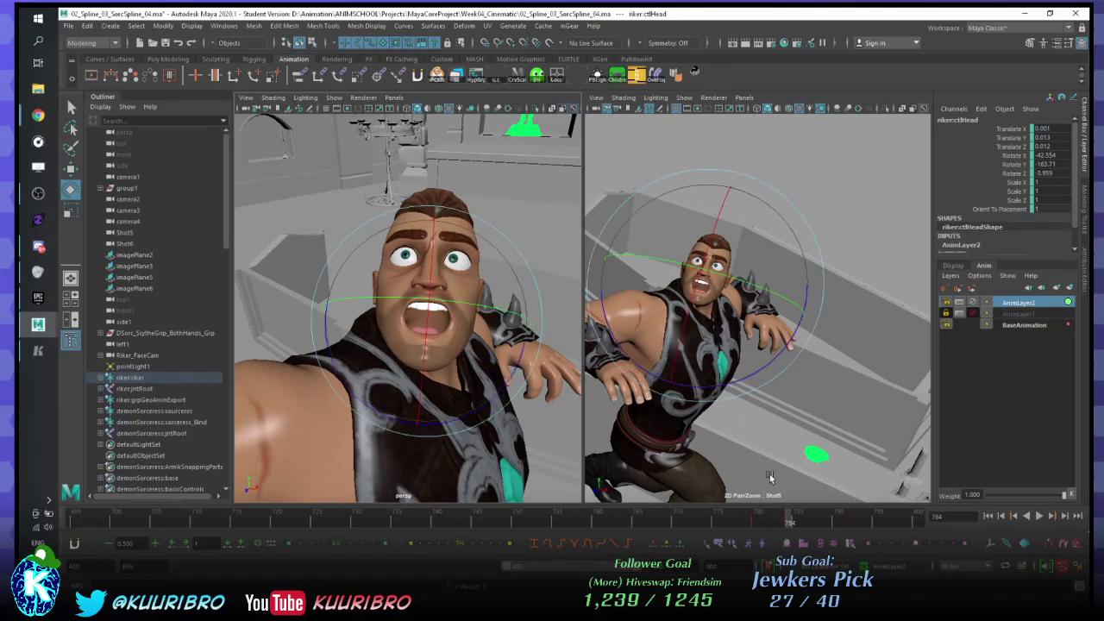
click(779, 521)
key(alt+v)
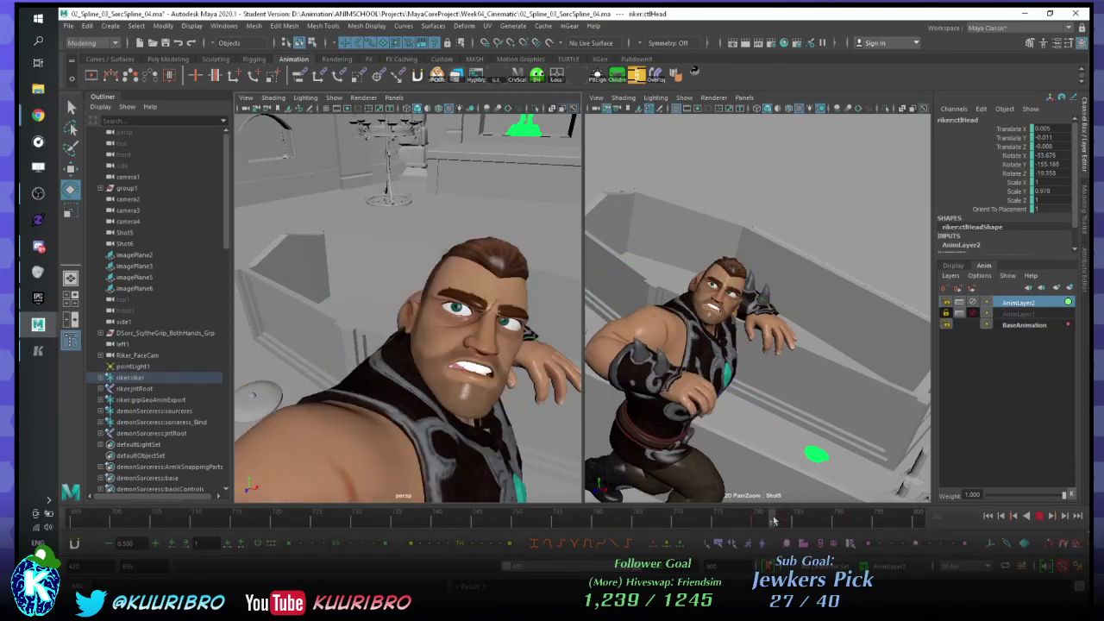
click(789, 519)
right_click(789, 520)
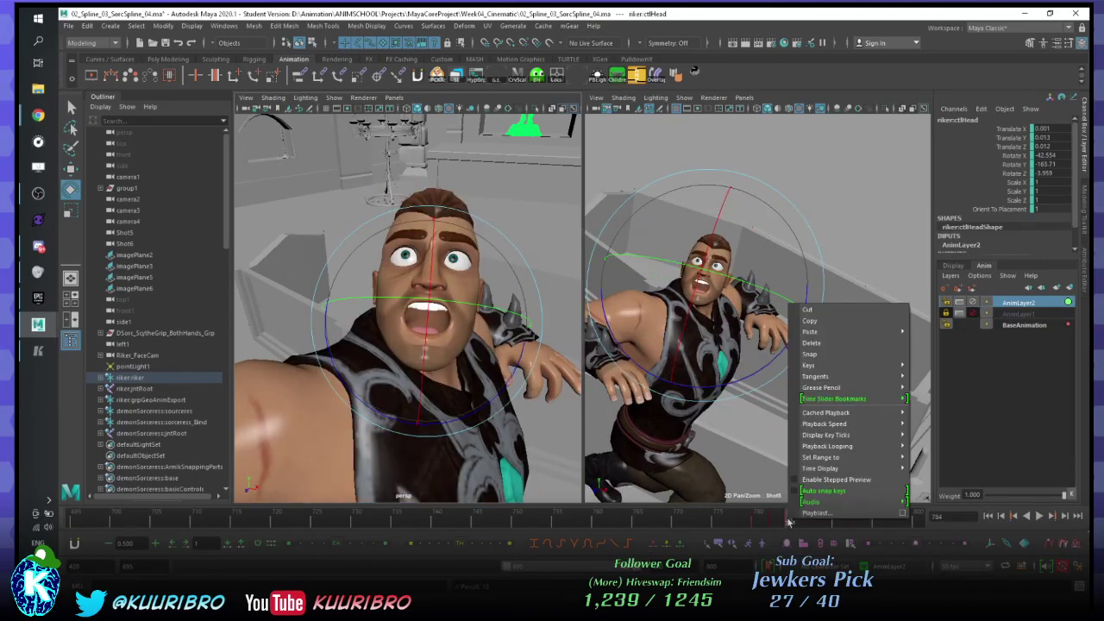
click(824, 343)
- Turn the head on frame 786 to about Rotate X -45.12, Y -174.949 and Z 4.497, and play back the motion
drag(792, 521, 803, 522)
drag(433, 298, 421, 295)
drag(503, 263, 506, 264)
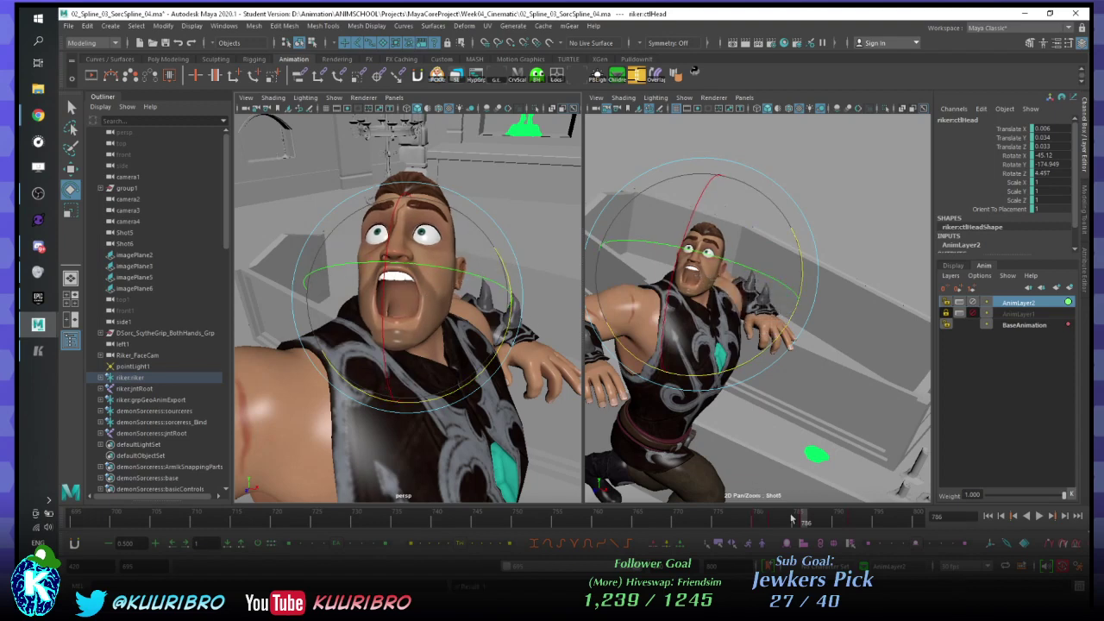
key(alt+v)
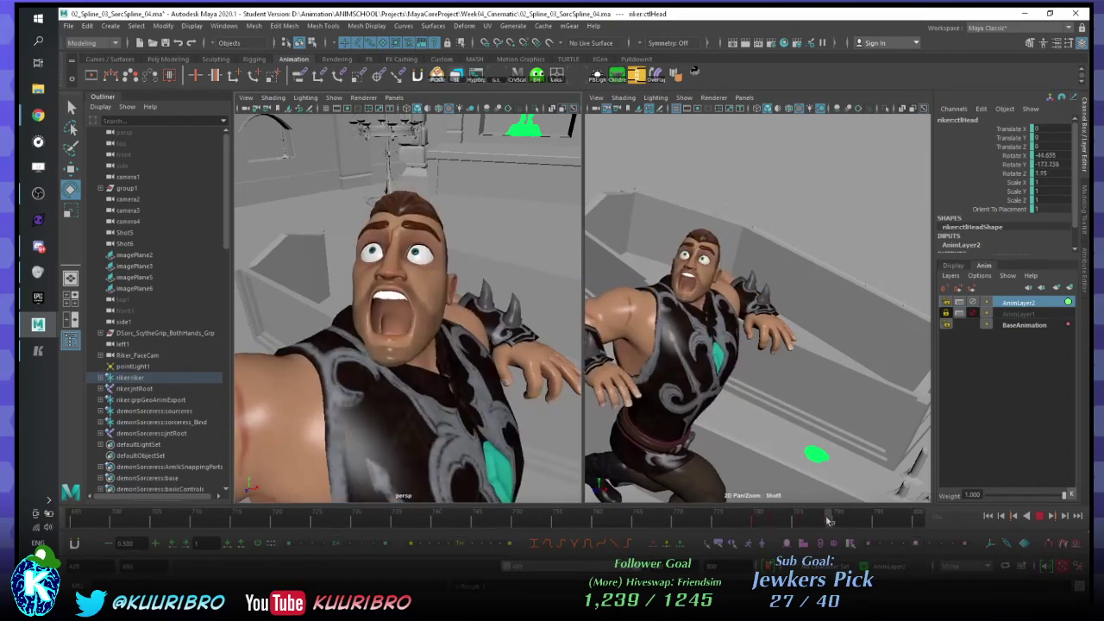
- Compare the head's keys on BaseAnimation and AnimLayer2 at frame 783, and review the playback
click(774, 516)
click(1025, 324)
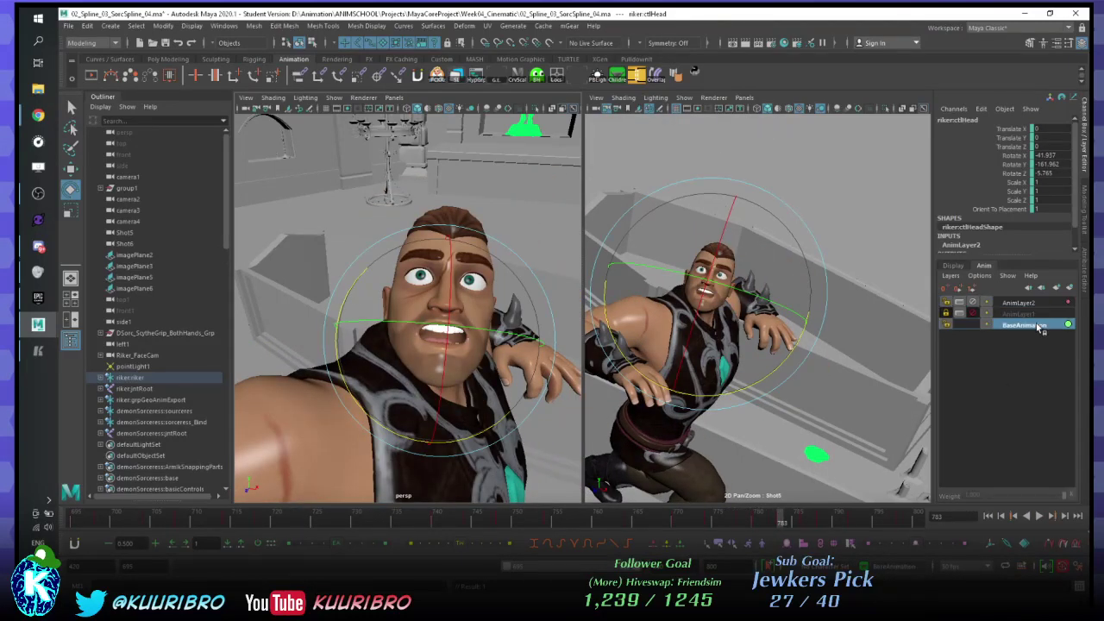
click(1018, 304)
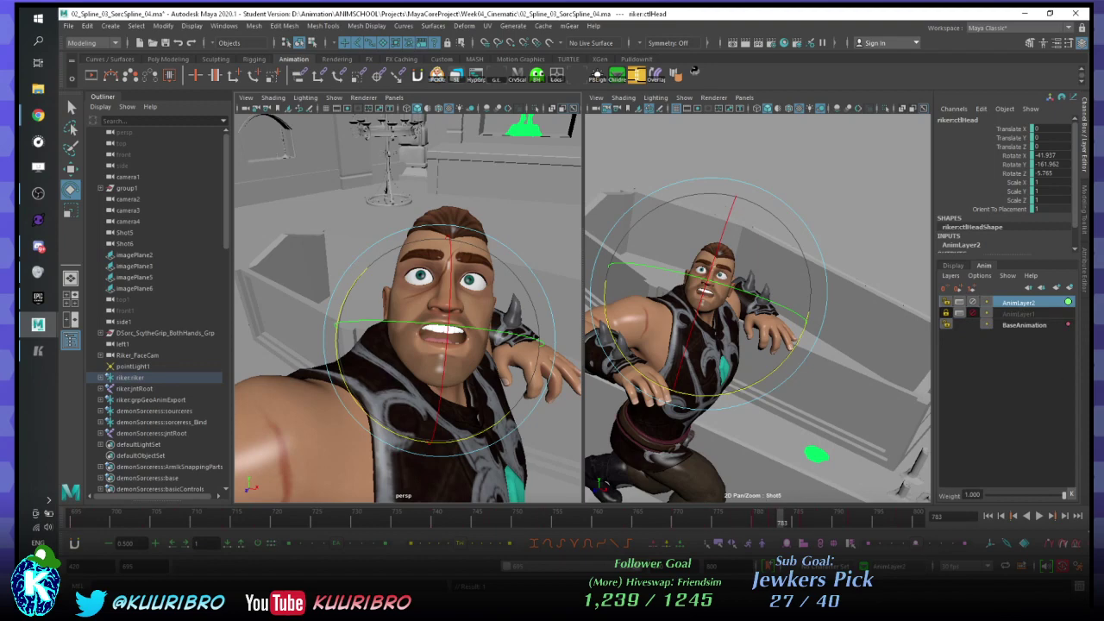
click(1019, 325)
click(1018, 303)
click(1018, 327)
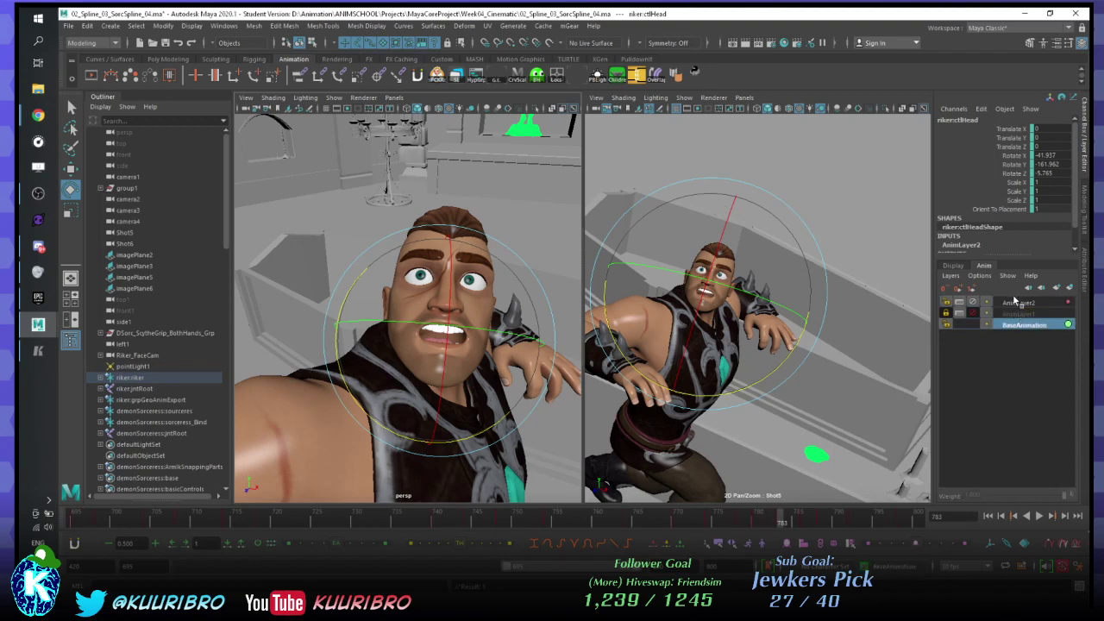
click(1016, 303)
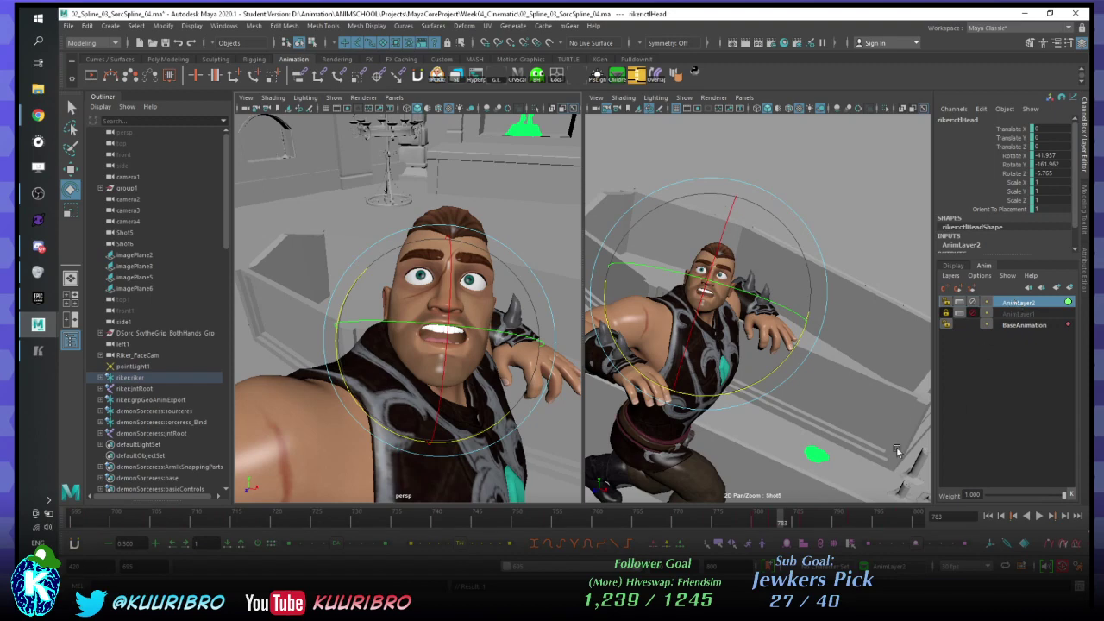
click(1030, 326)
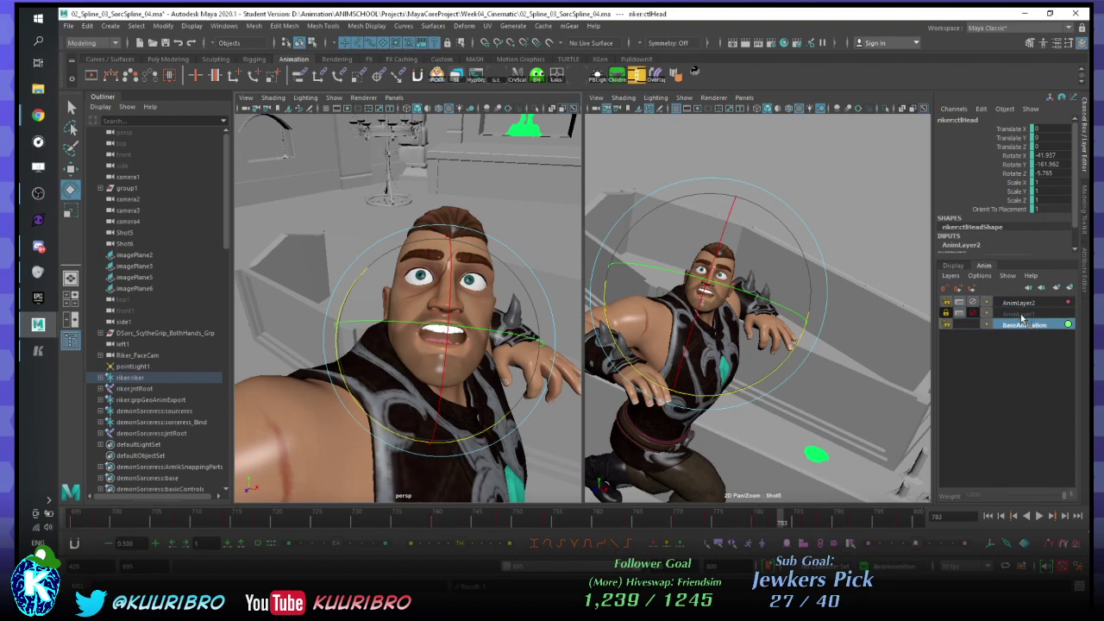
click(1021, 304)
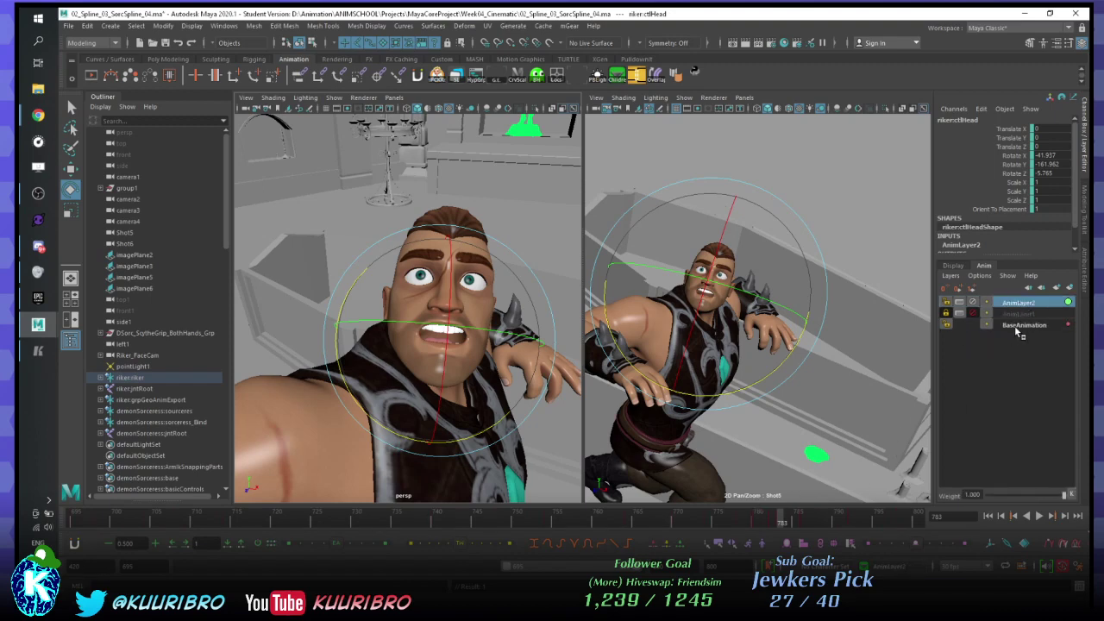
click(1021, 326)
click(1024, 304)
key(alt+v)
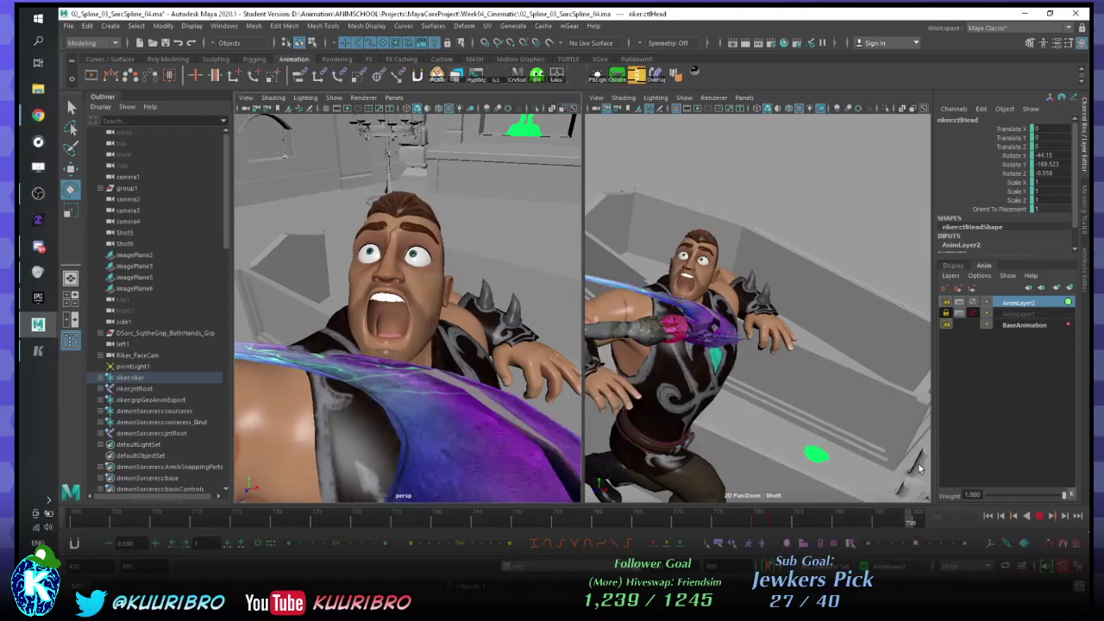
click(974, 313)
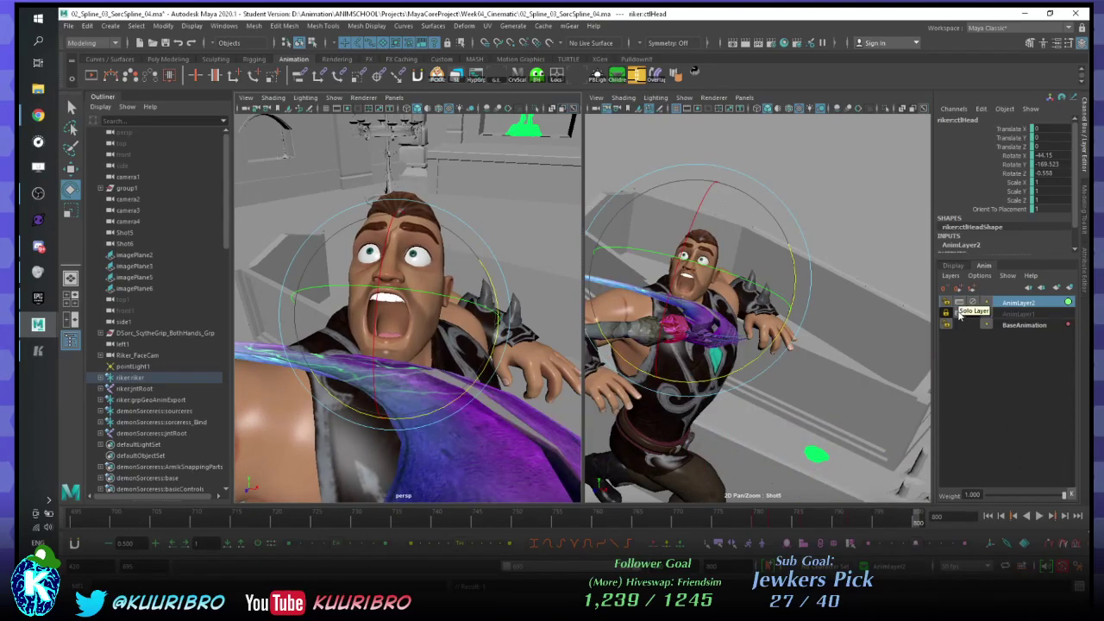
- Select AnimLayer2, AnimLayer1 and BaseAnimation together and save the scene as a student version file
click(1022, 325)
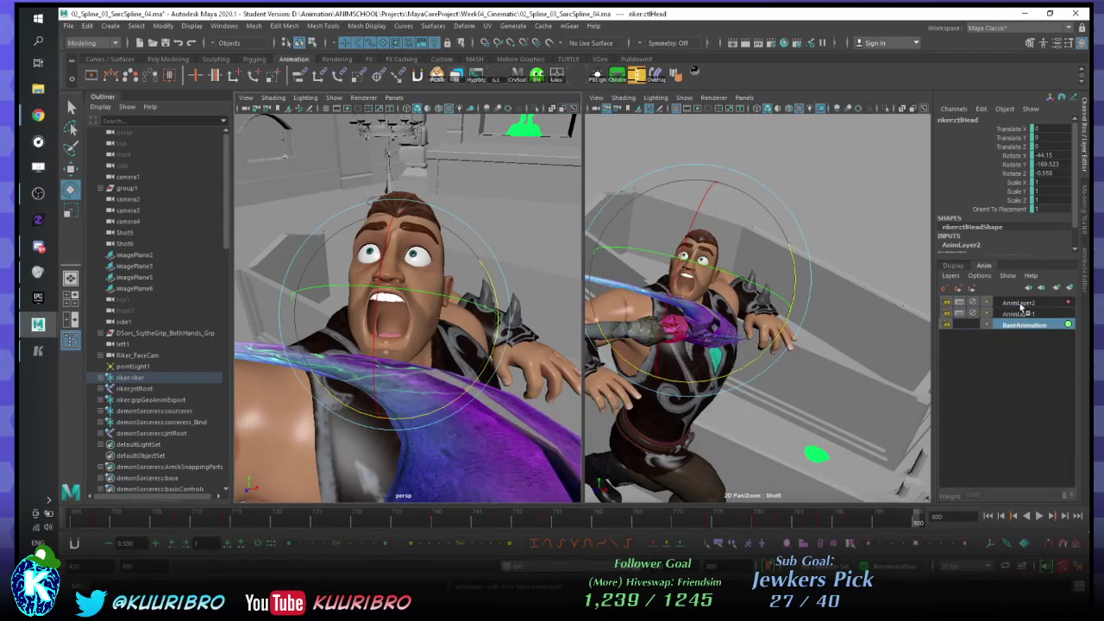
shift+click(1020, 303)
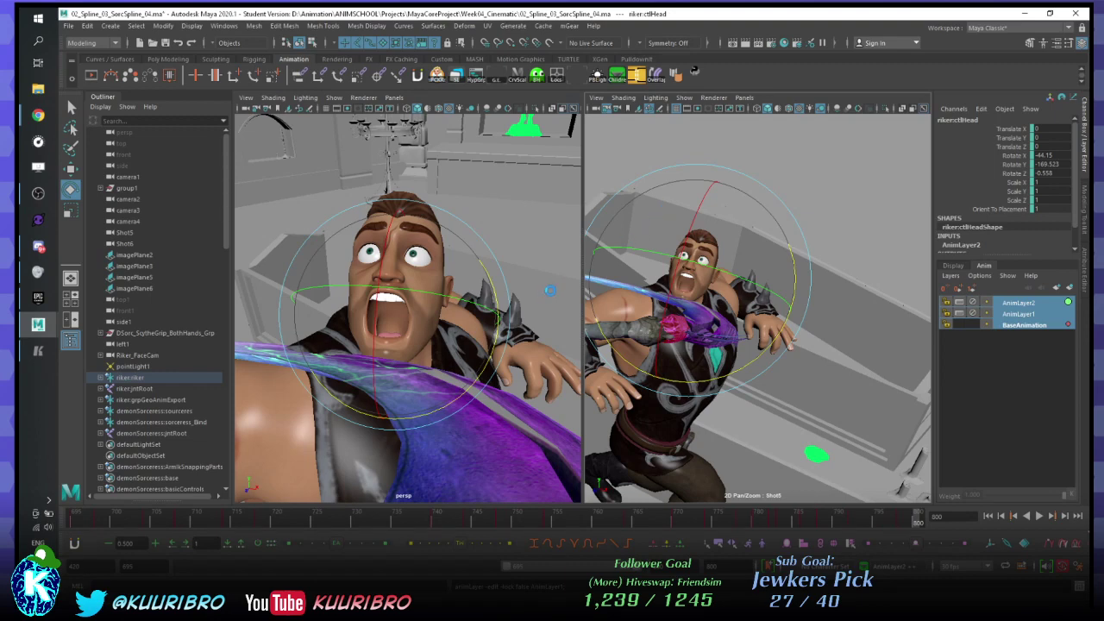
key(ctrl+s)
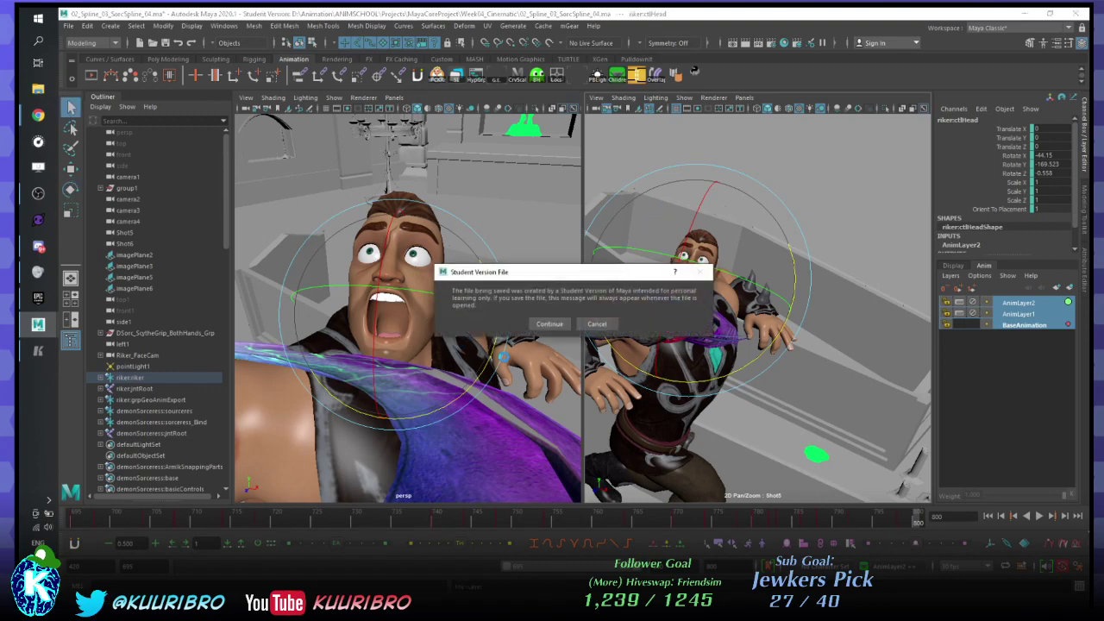
click(550, 324)
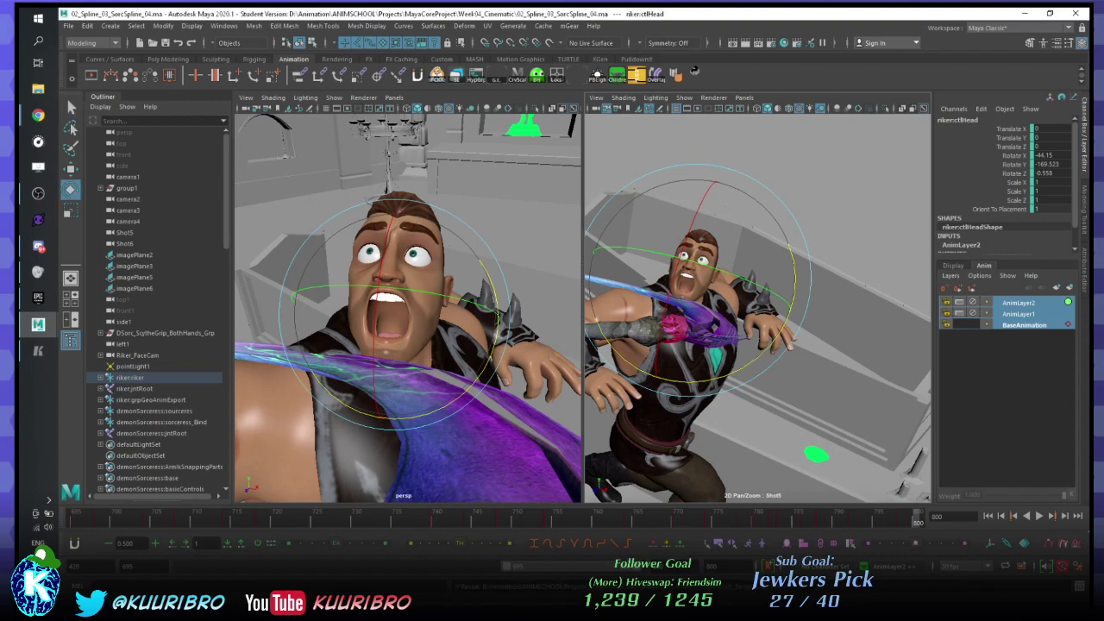
- Extend the playback range back to frame 420, go to that frame, turn off the shot camera's 2D Pan/Zoom and clear the object selection
key(alt+Tab)
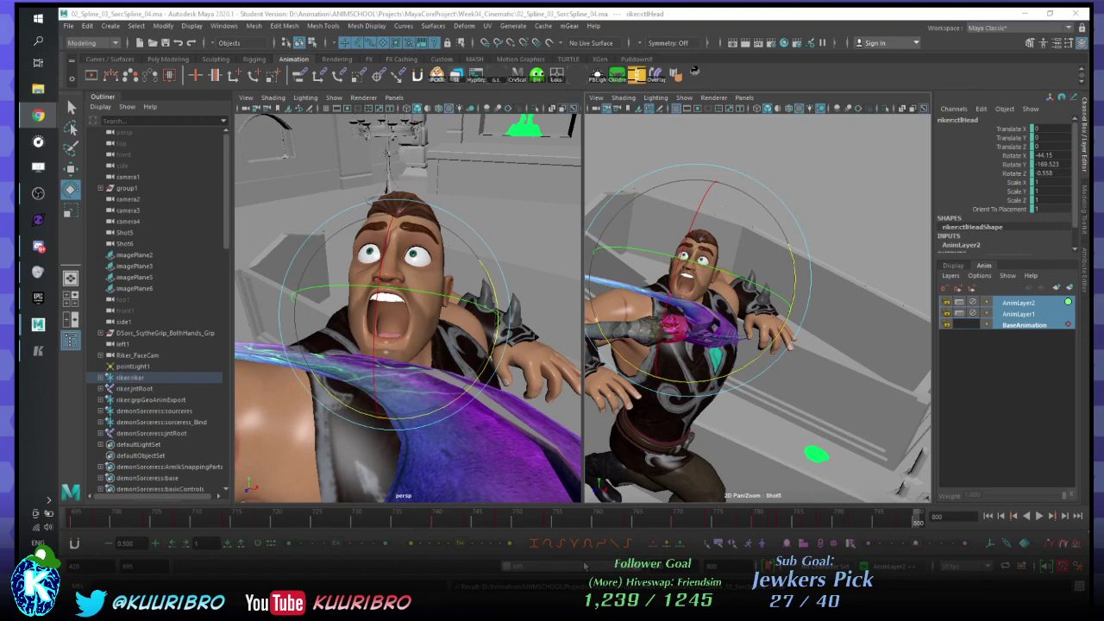
drag(508, 566, 188, 566)
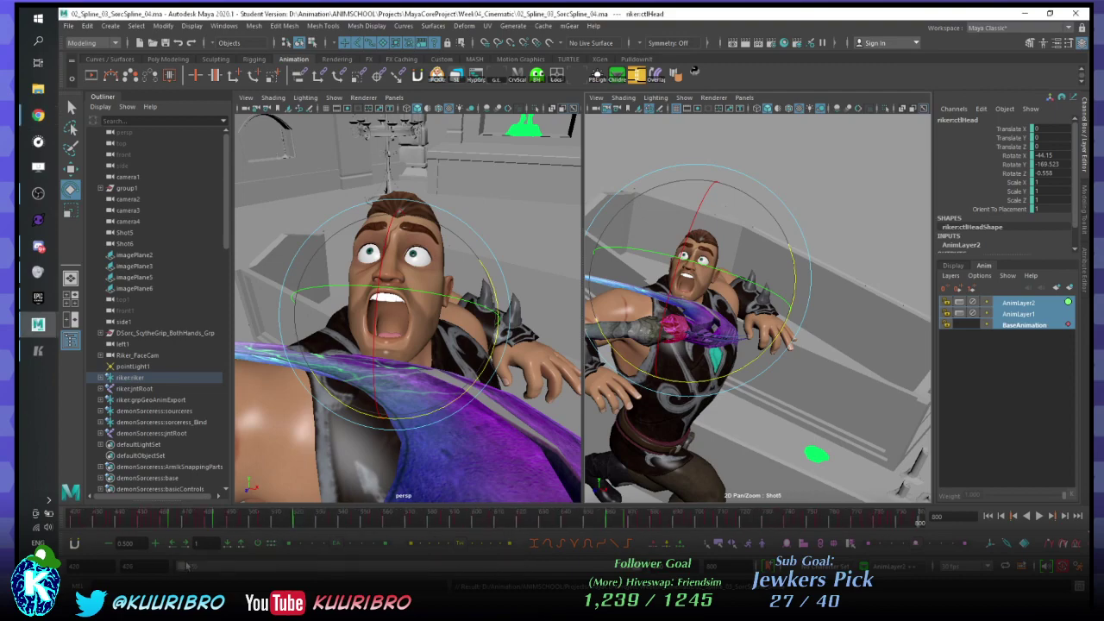
drag(568, 523, 22, 431)
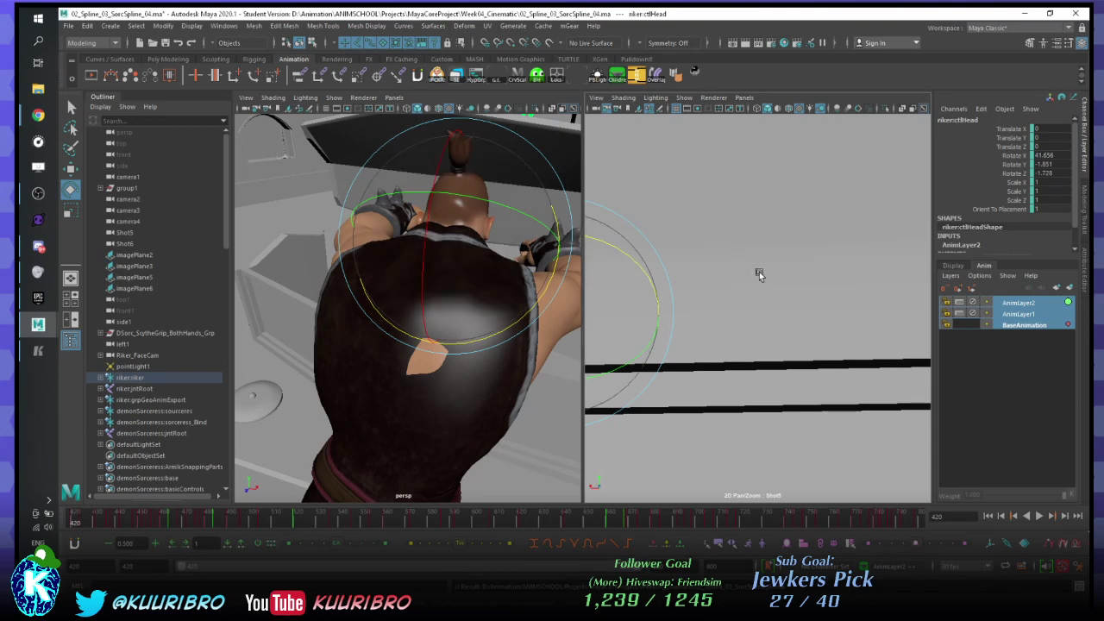
key(backslash)
click(636, 169)
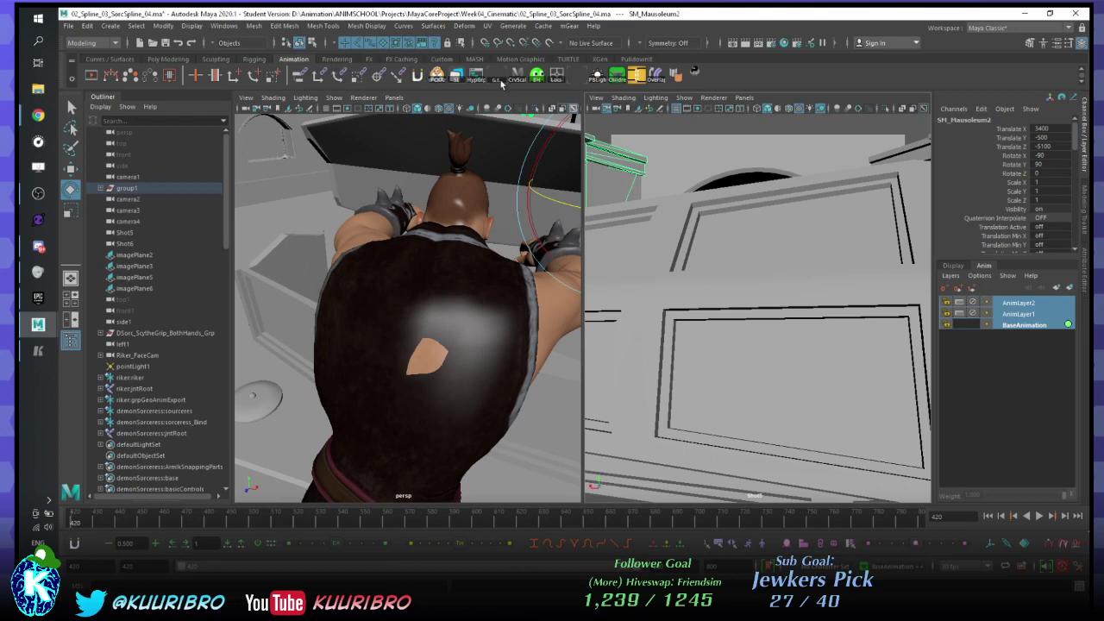
click(732, 156)
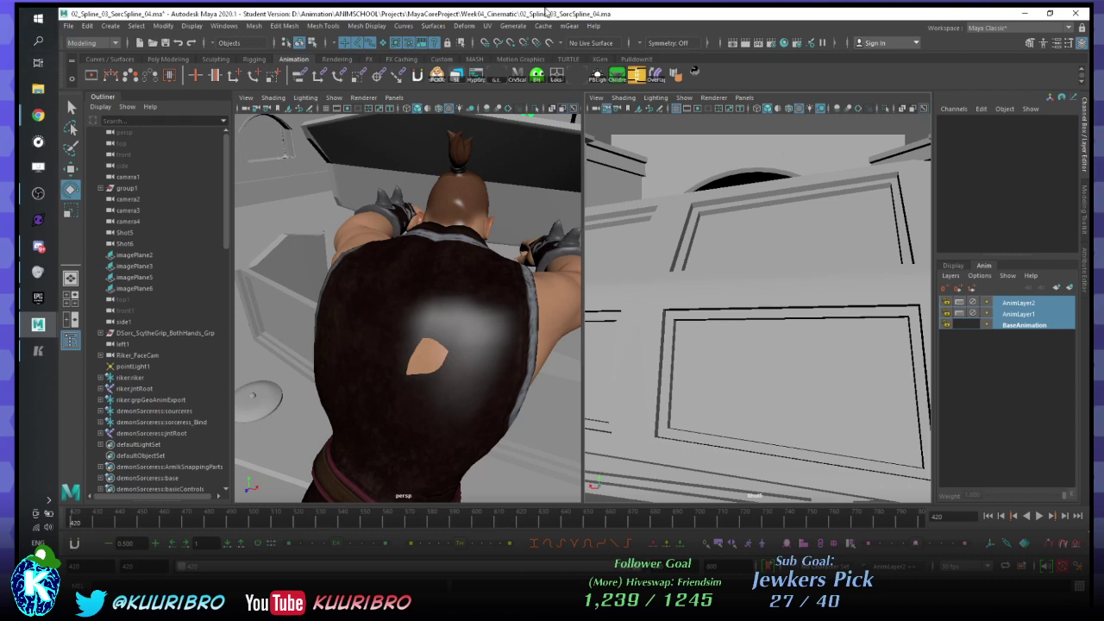
- Playblast the shot camera view from frame 420 to 800, overwriting the existing 02_Spline_03_SorcSpline_04.mov
right_click(485, 521)
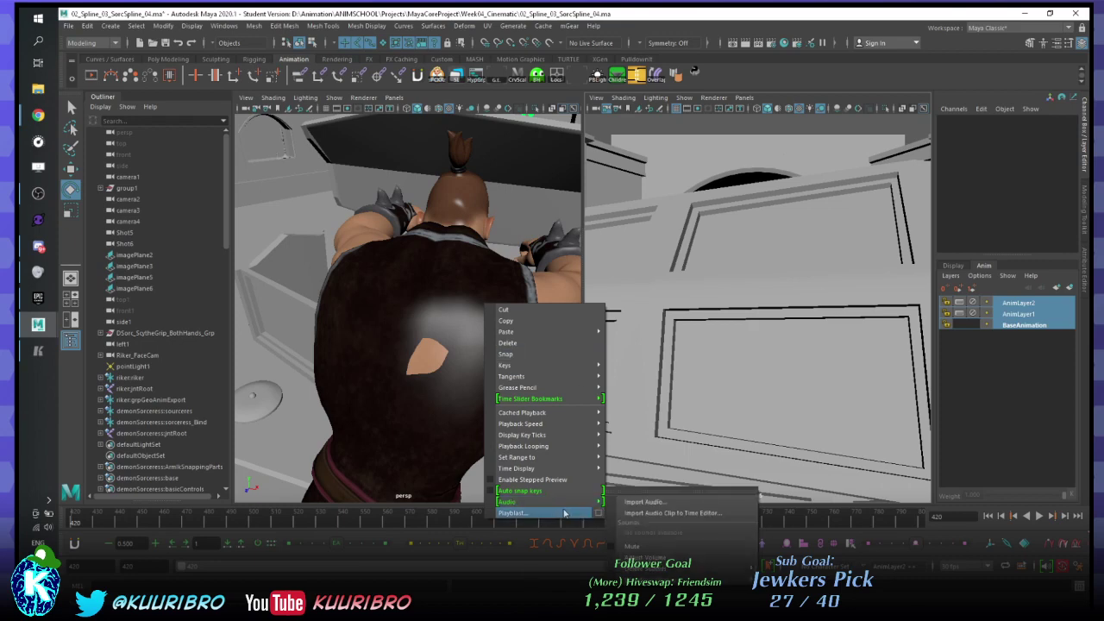
click(531, 513)
click(550, 316)
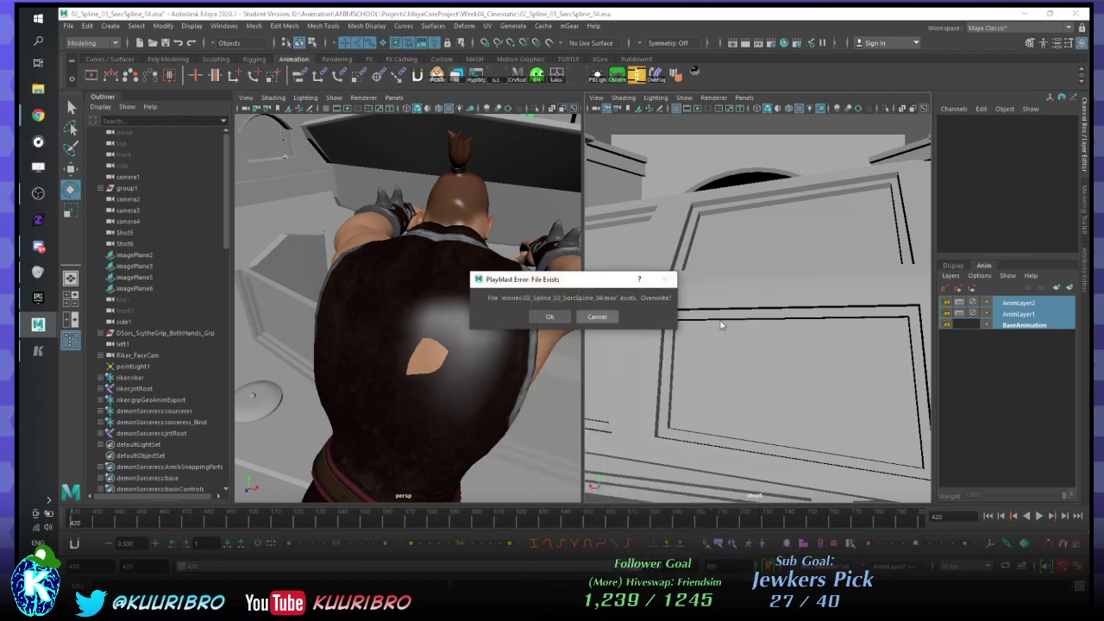
- Merge the three selected animation layers into the bottom selected layer, with Delete Baked Layers and Smart Bake enabled
right_click(1027, 321)
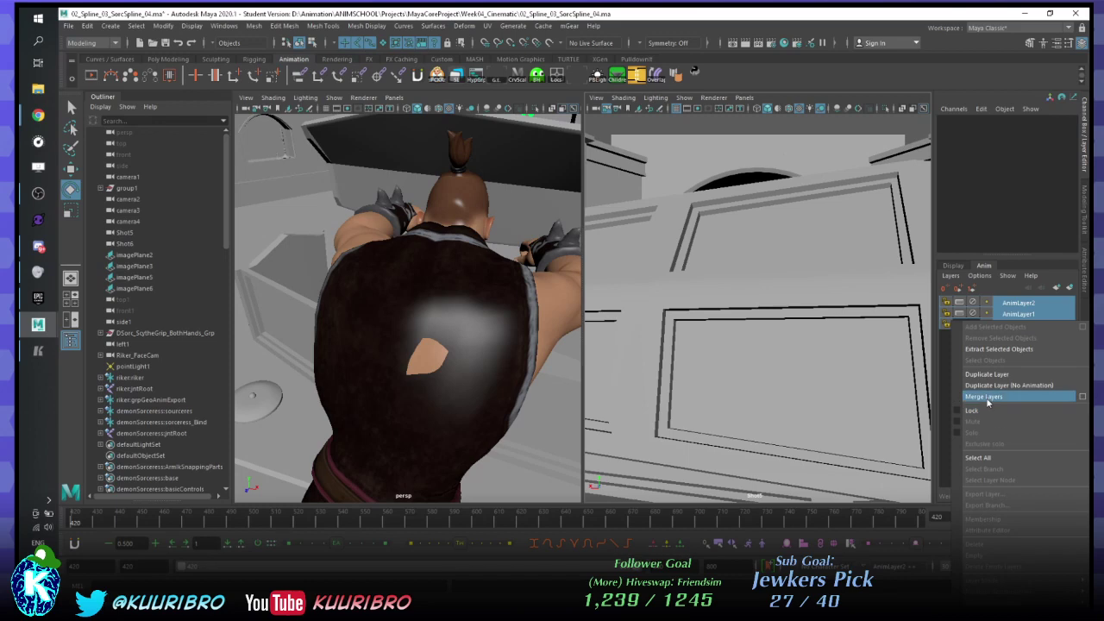
click(1082, 396)
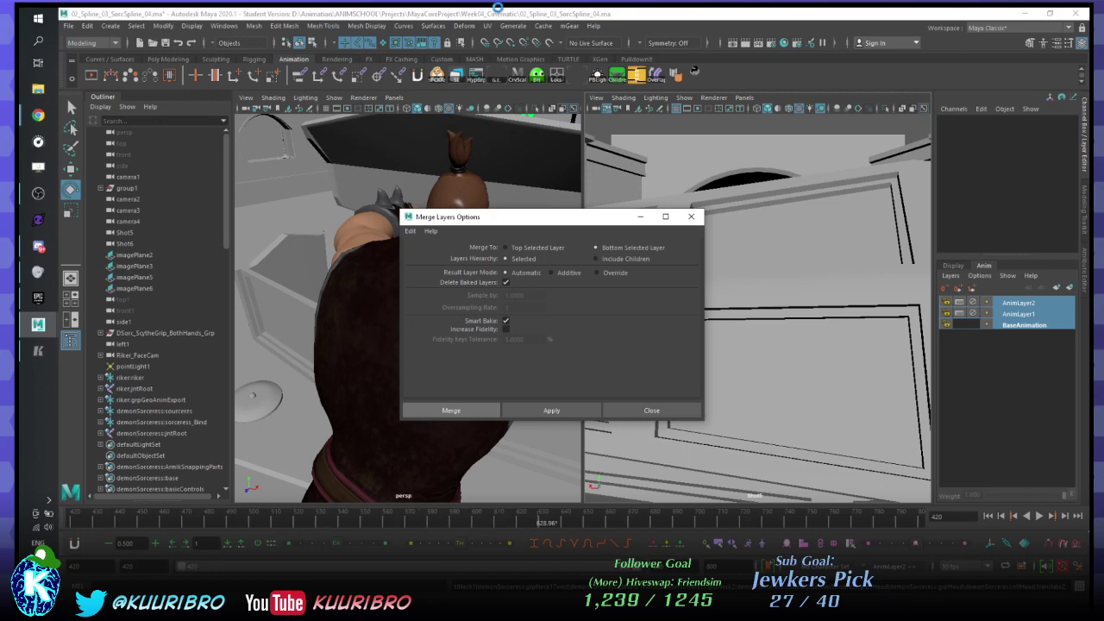
key(alt+Tab)
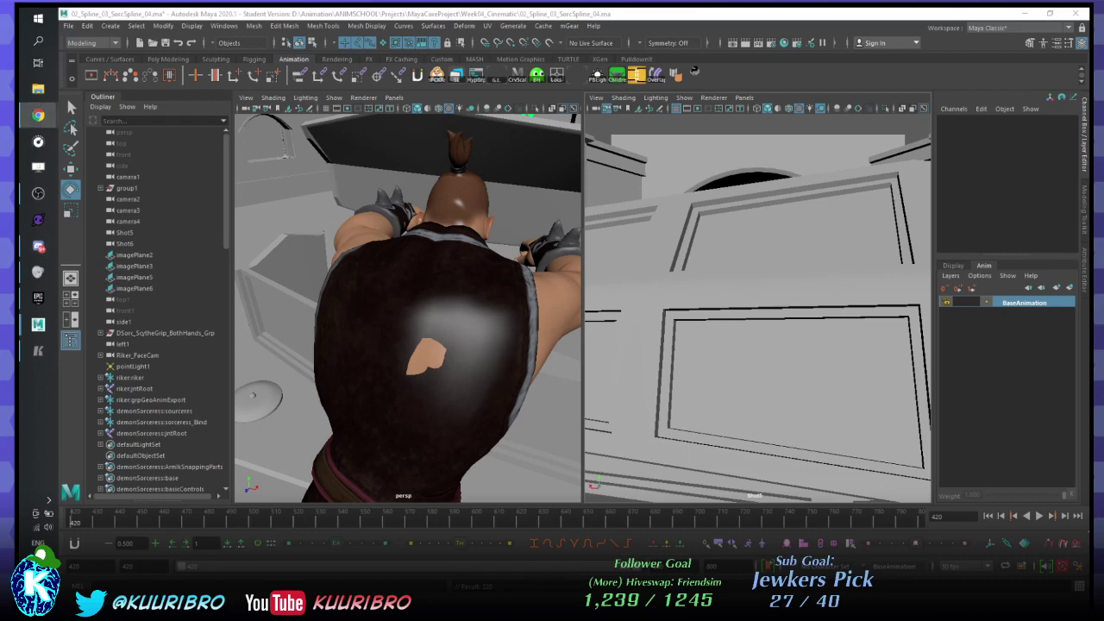
click(636, 27)
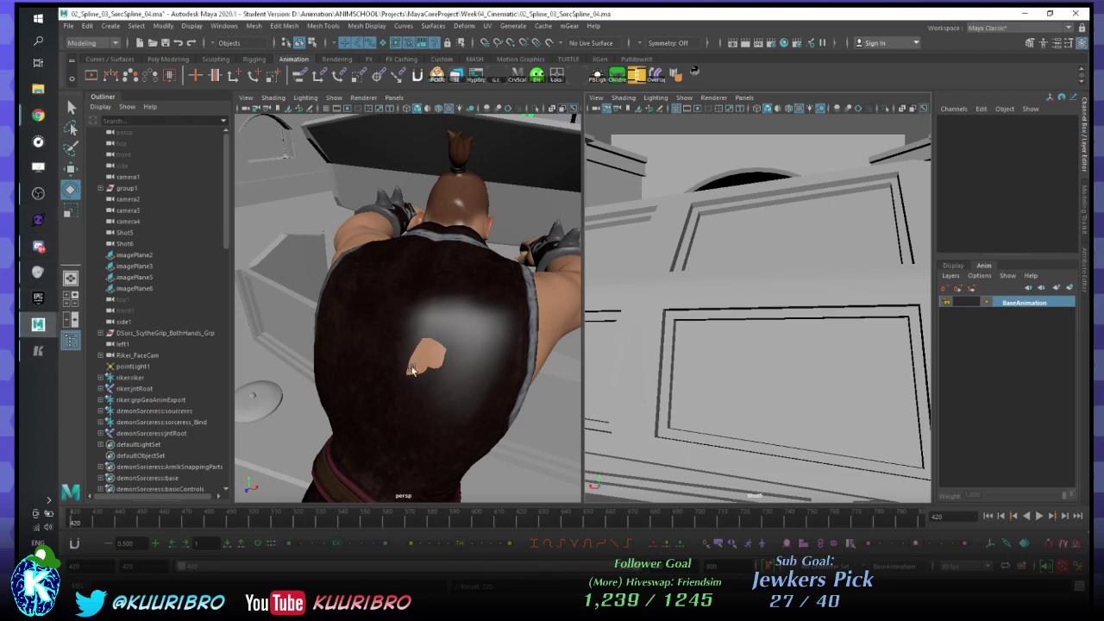
- Scrub and play back the merged animation to check both characters' motion up to about frame 785
drag(306, 528, 486, 532)
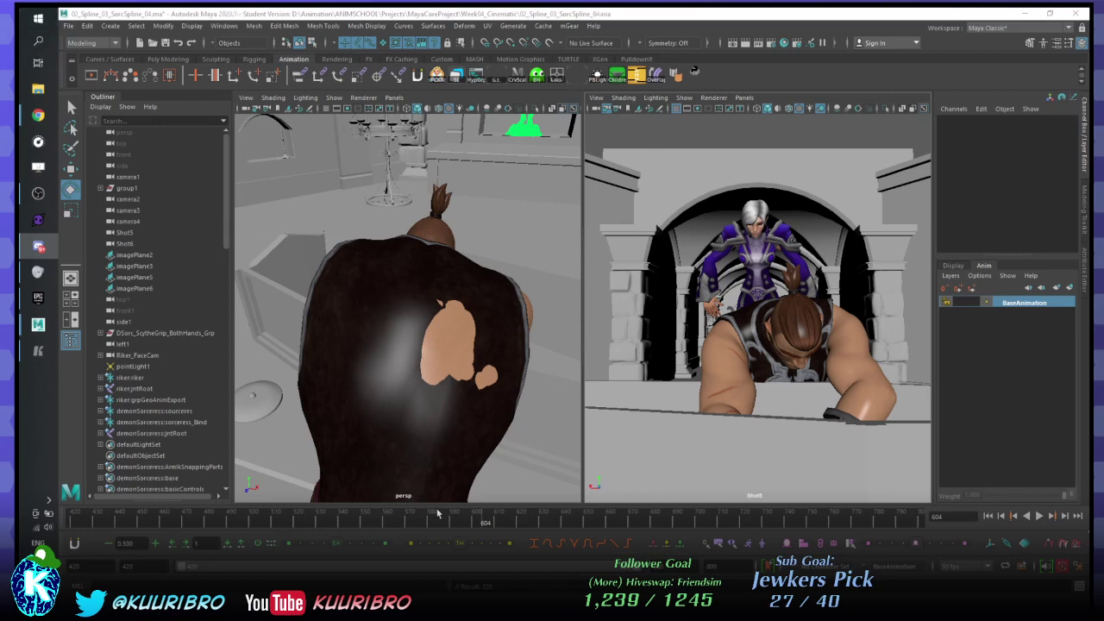
drag(440, 516, 393, 540)
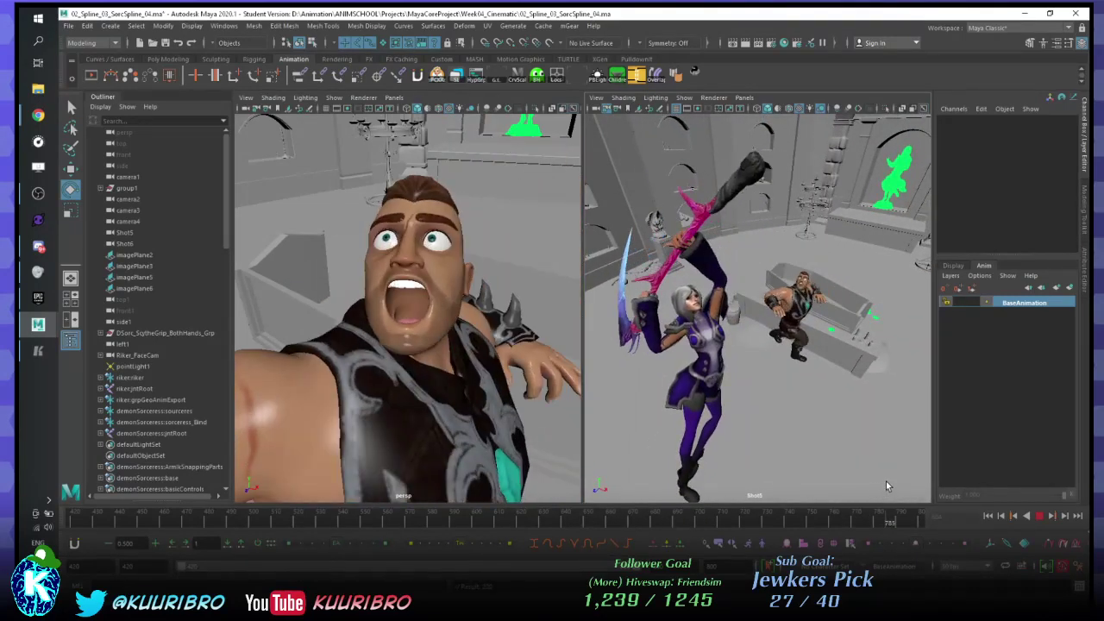
key(alt+v)
key(alt+v)
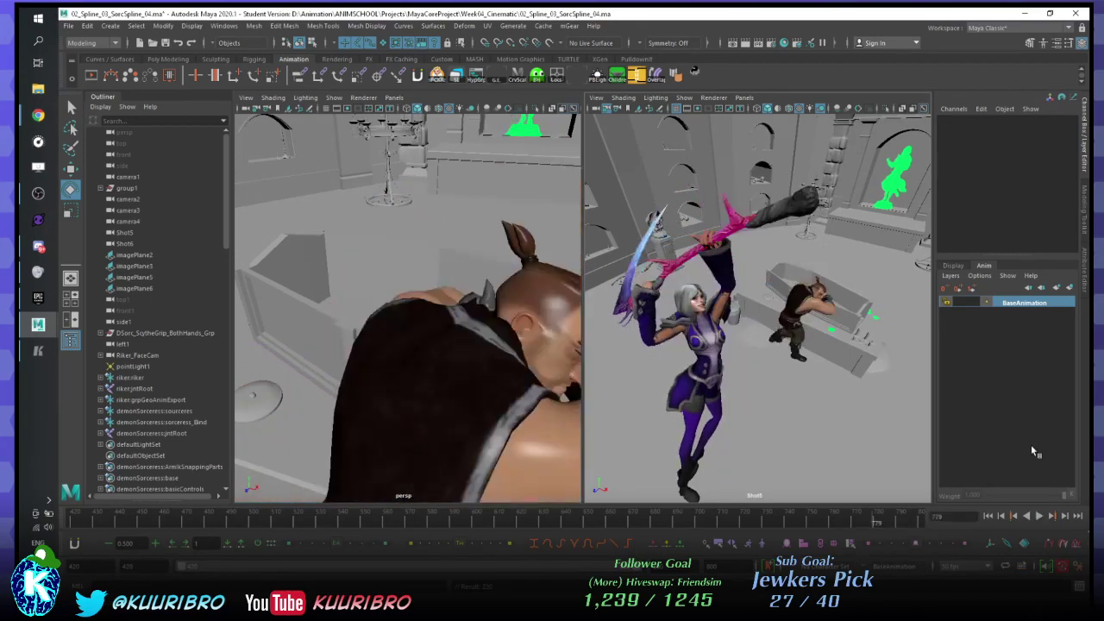
key(alt+v)
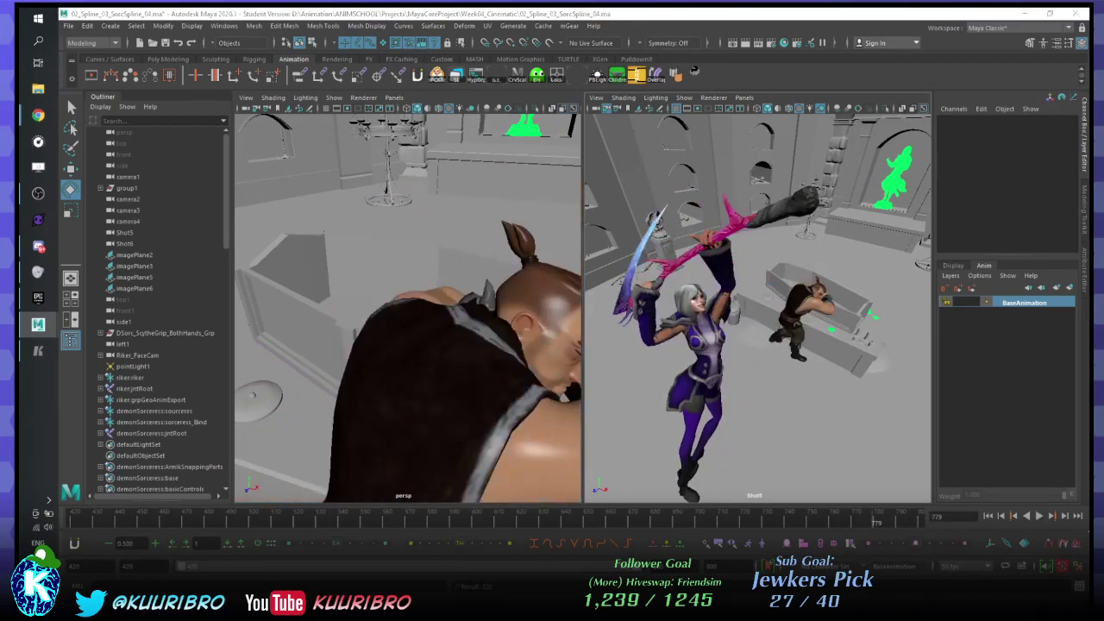
key(alt+Tab)
key(alt+Tab)
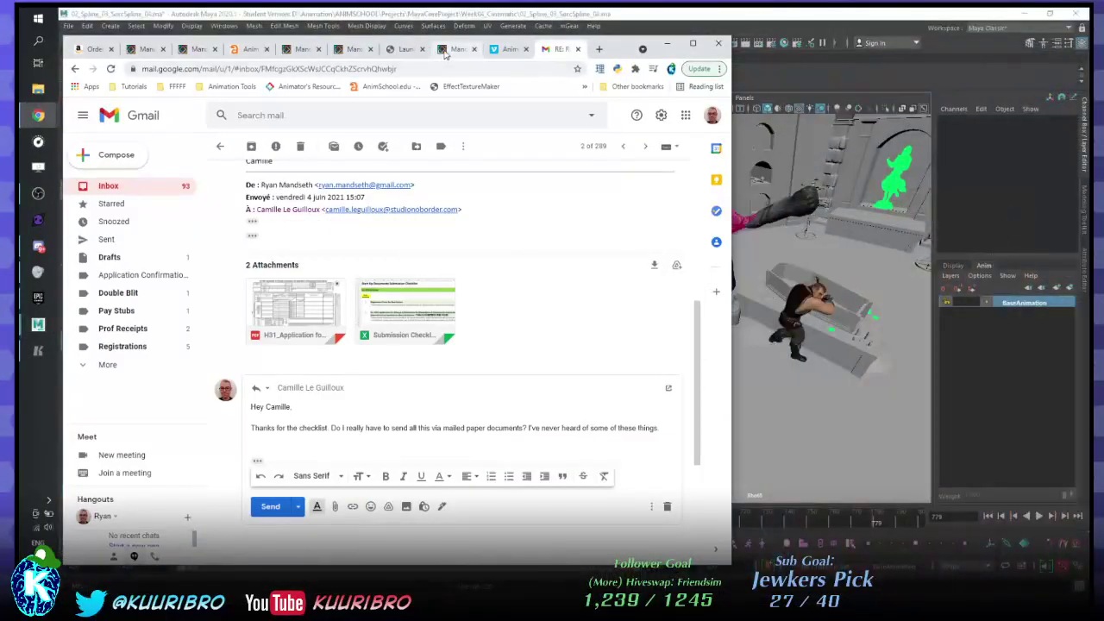
click(457, 49)
click(666, 43)
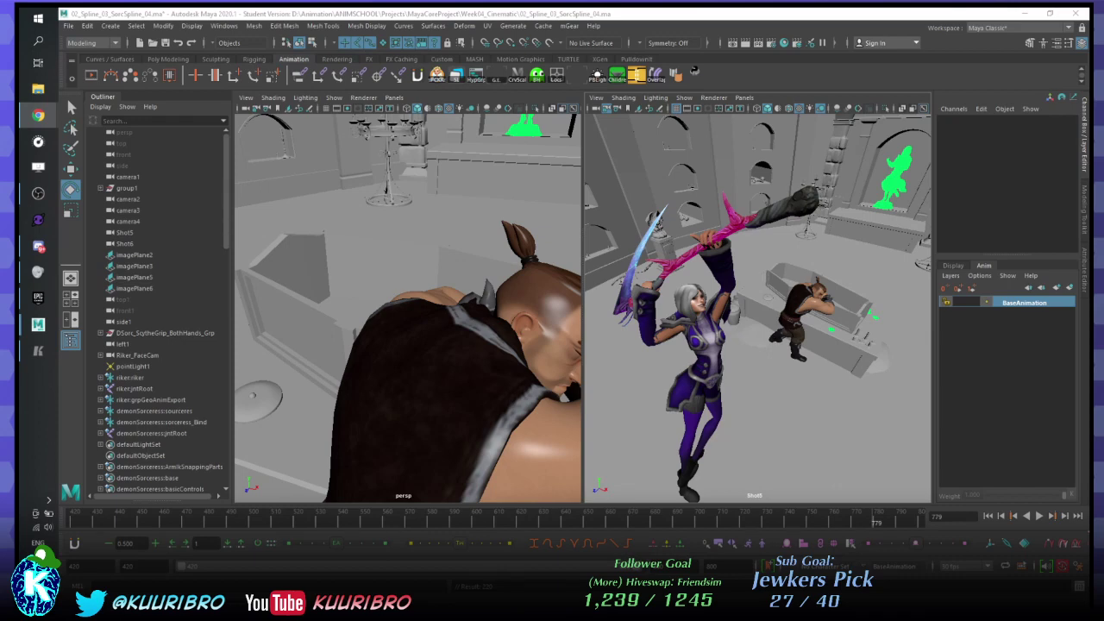
click(788, 13)
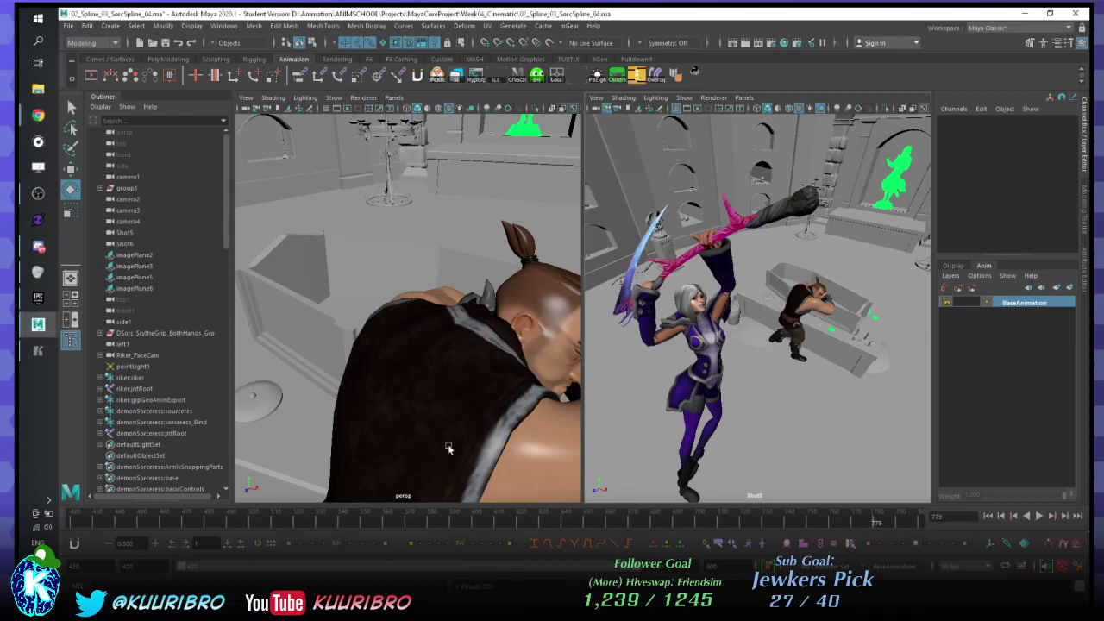
- Select the sorceress's left hand control, check its motion between frames 548 and 628, and create a new animation layer from the selection
drag(440, 519, 354, 498)
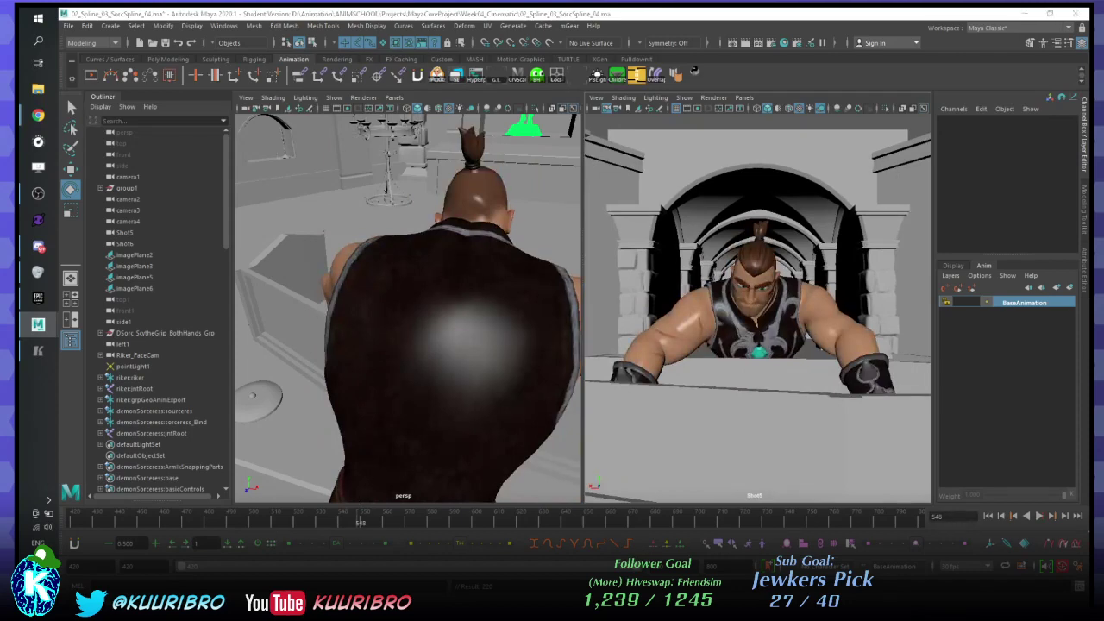
drag(382, 520, 534, 484)
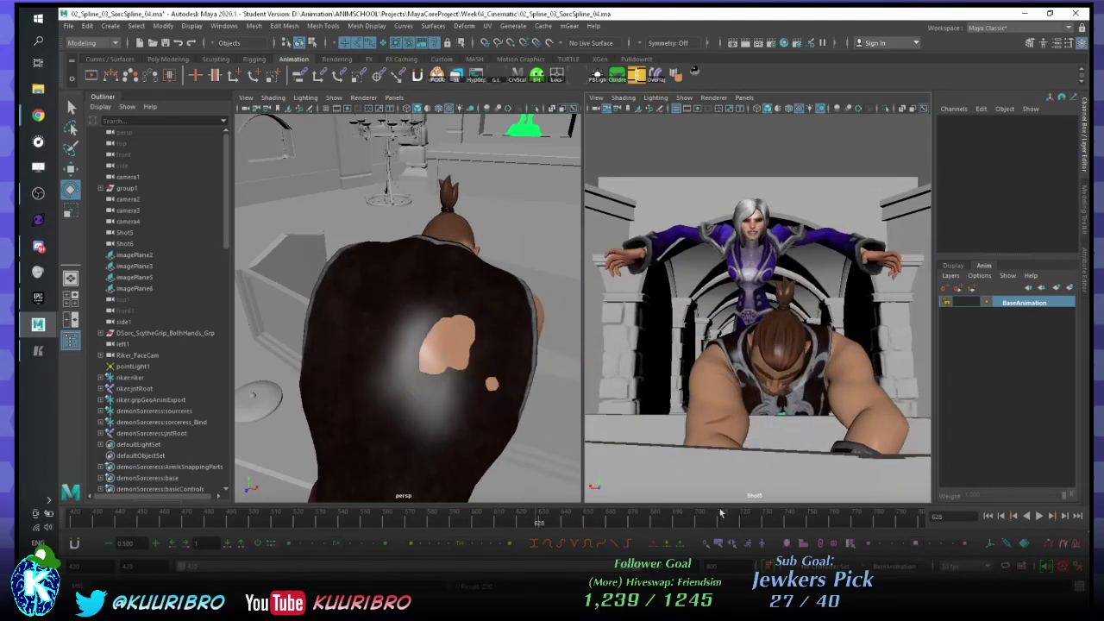
click(154, 411)
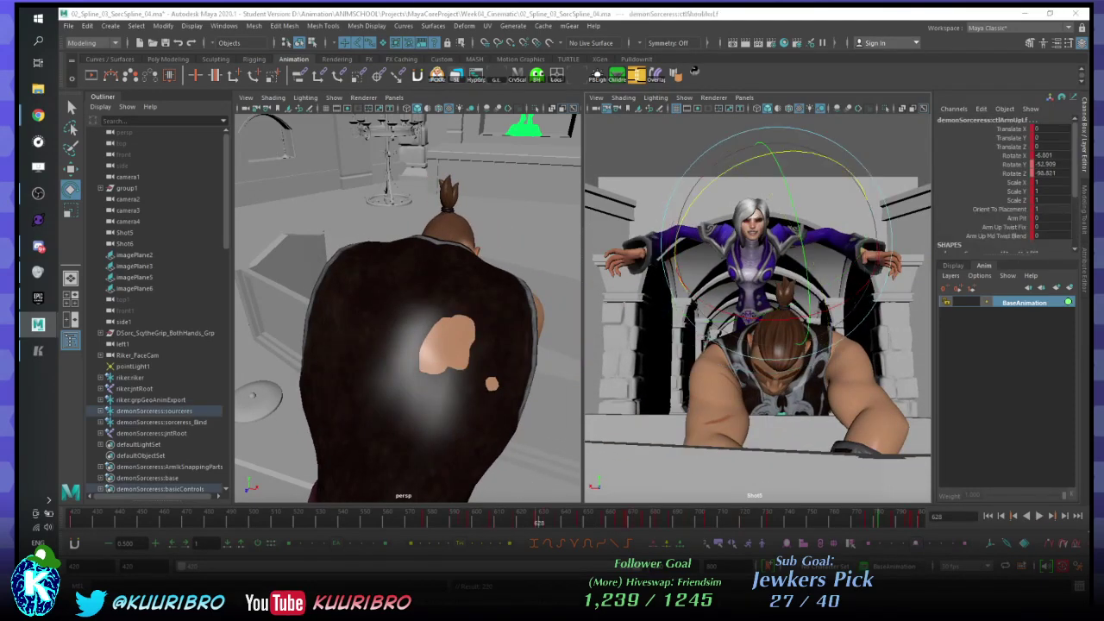
key(Down)
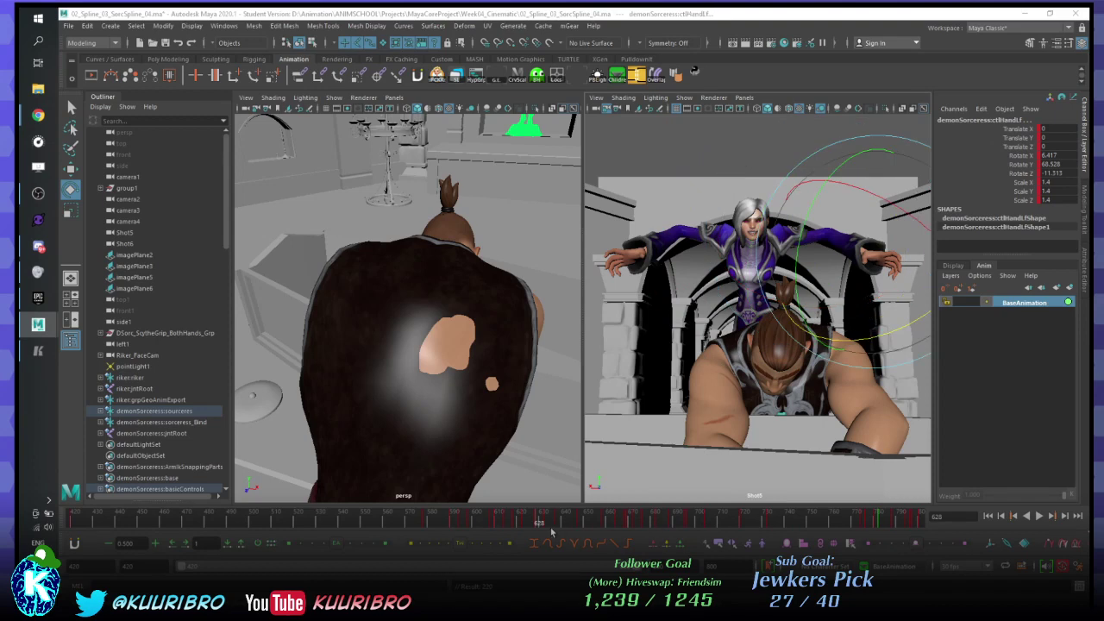
key(alt+v)
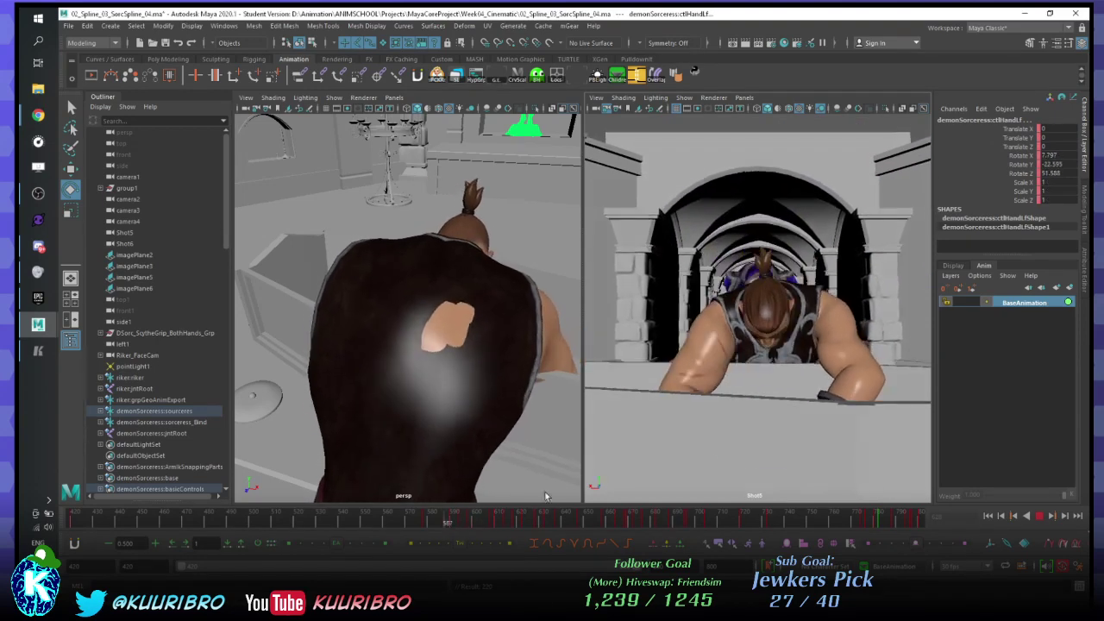
key(alt+v)
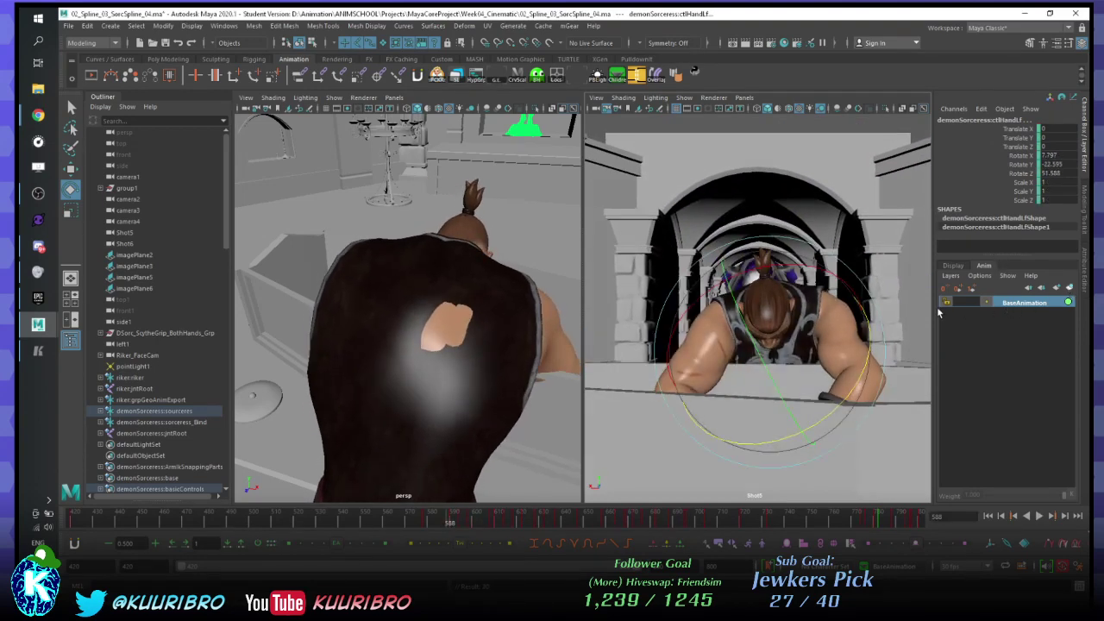
click(1069, 288)
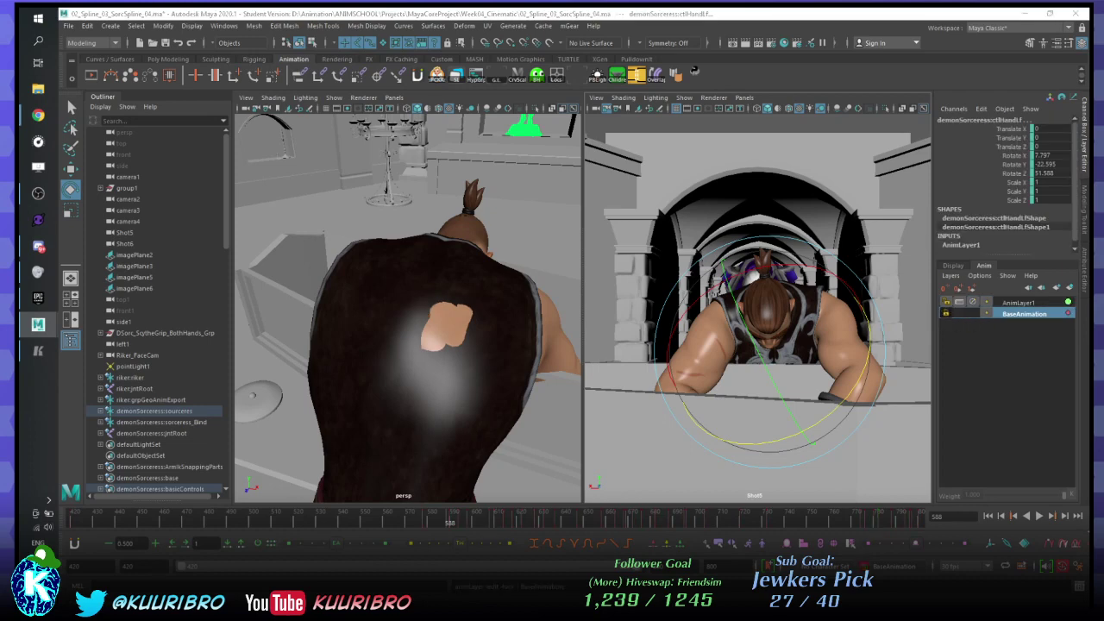
key(alt+Tab)
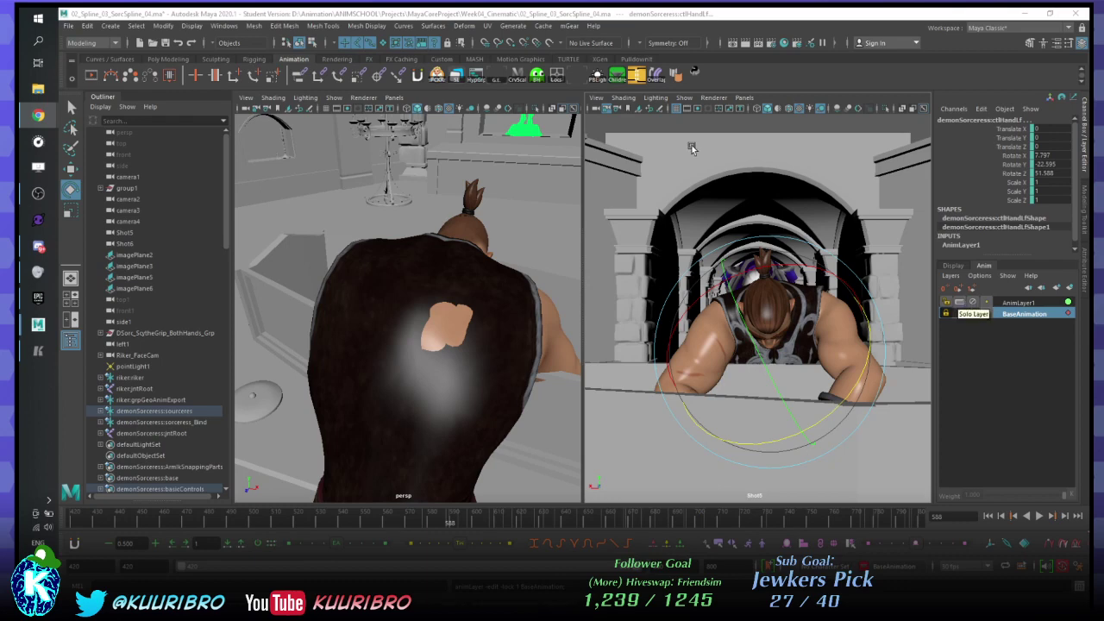
click(537, 17)
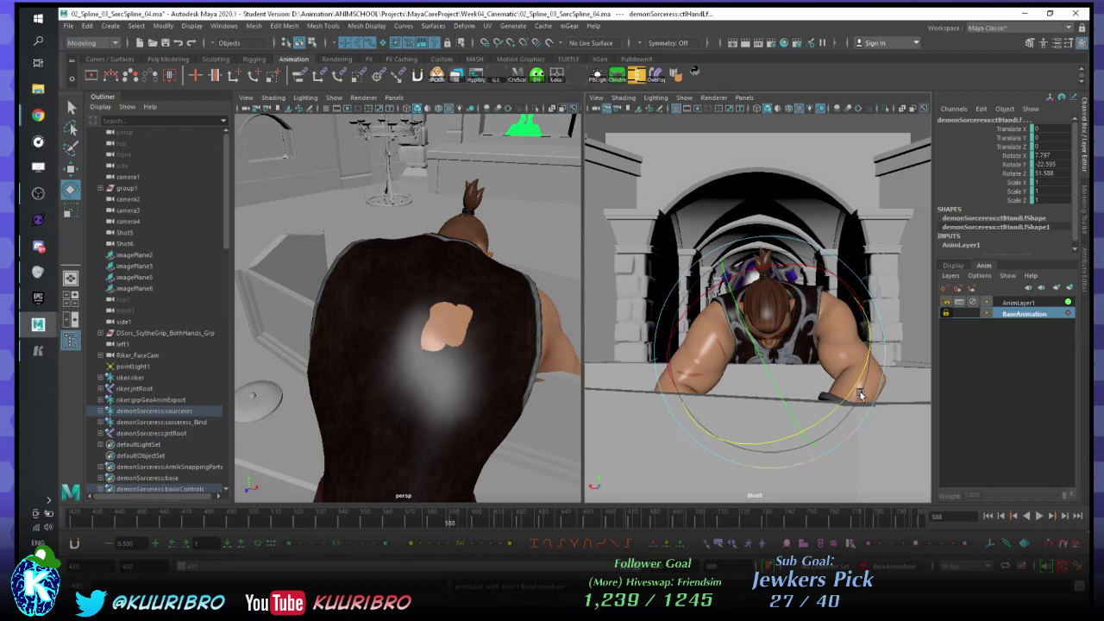
- Make AnimLayer1 the active layer and review the sorceress's arm and hand motion from about frame 580 to 651
click(1018, 303)
drag(437, 523, 428, 524)
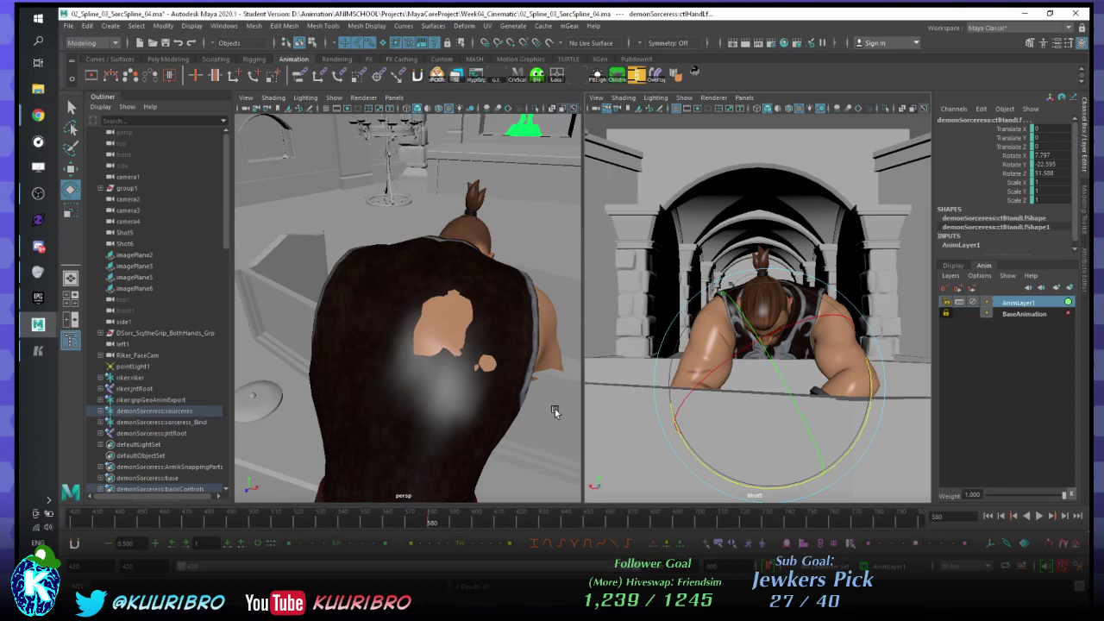
key(alt+v)
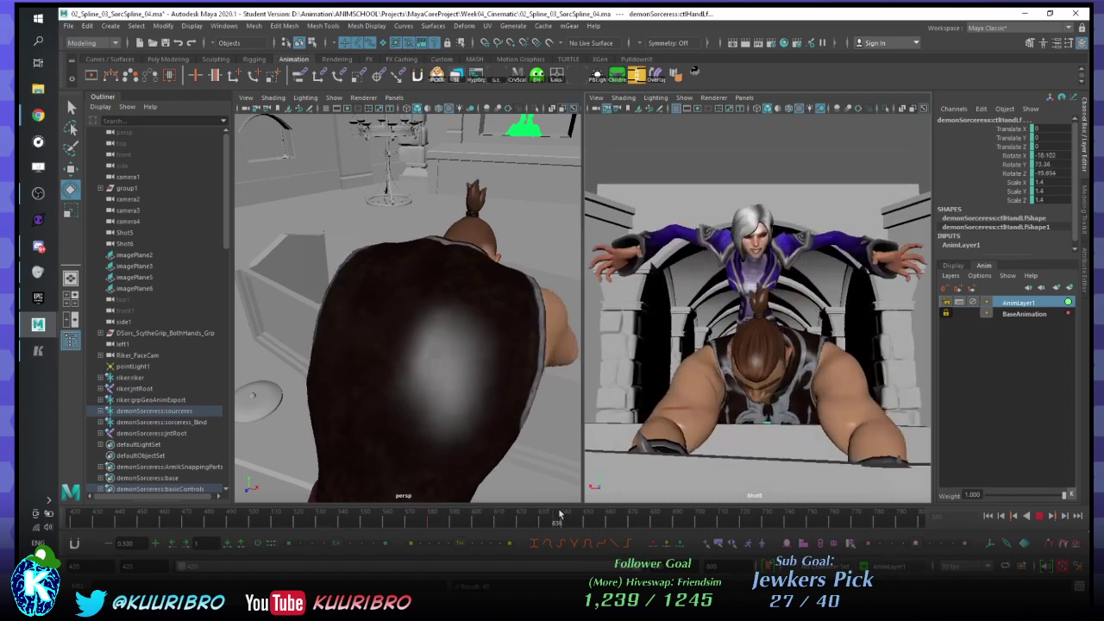
click(591, 518)
click(590, 519)
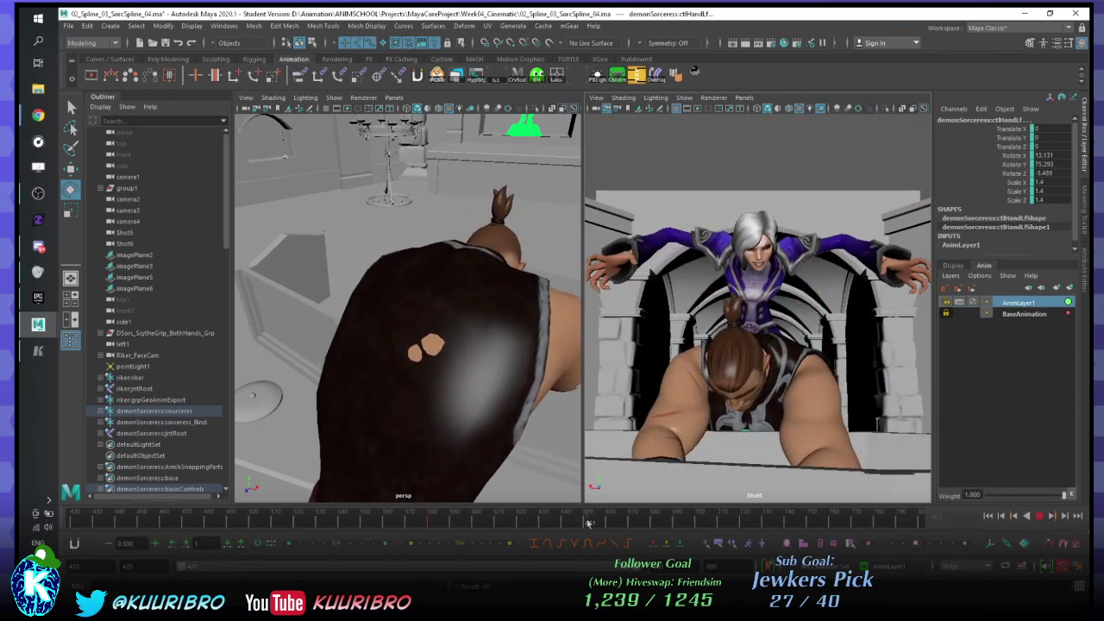
key(alt+v)
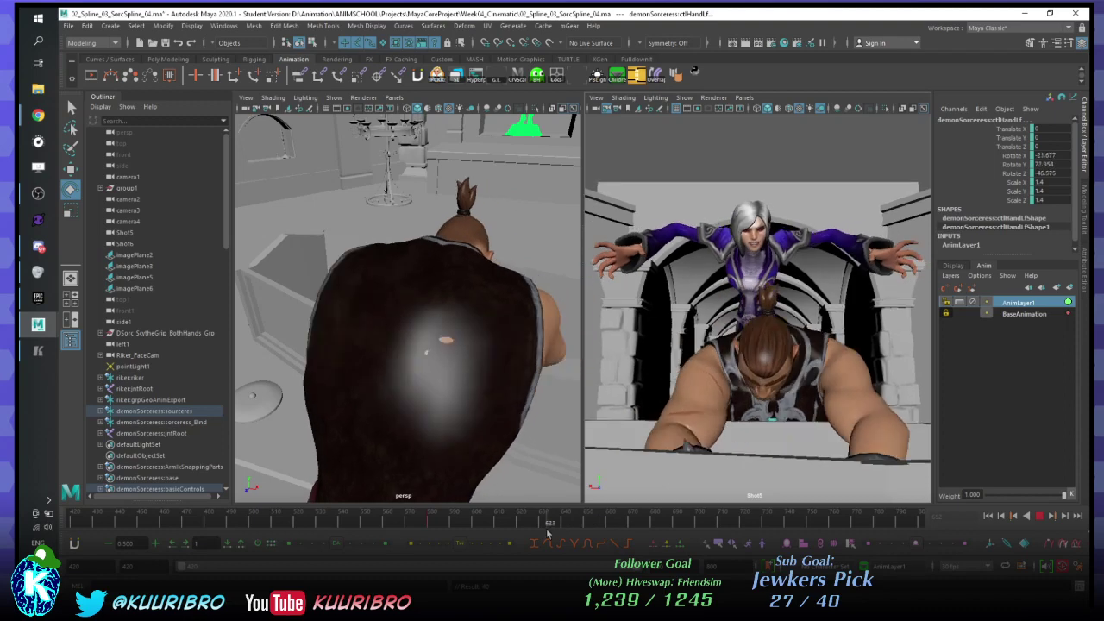
- Review the sorceress's left hand motion between about frames 573 and 650, also from in front of her in the perspective view
key(alt+v)
click(561, 522)
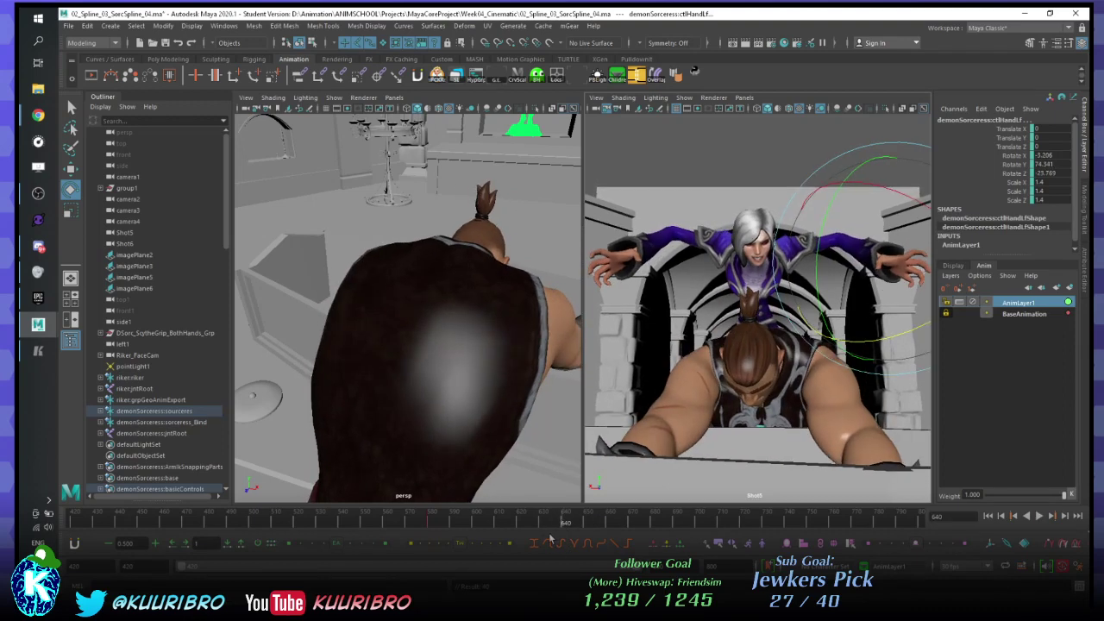
key(alt+comma)
click(584, 521)
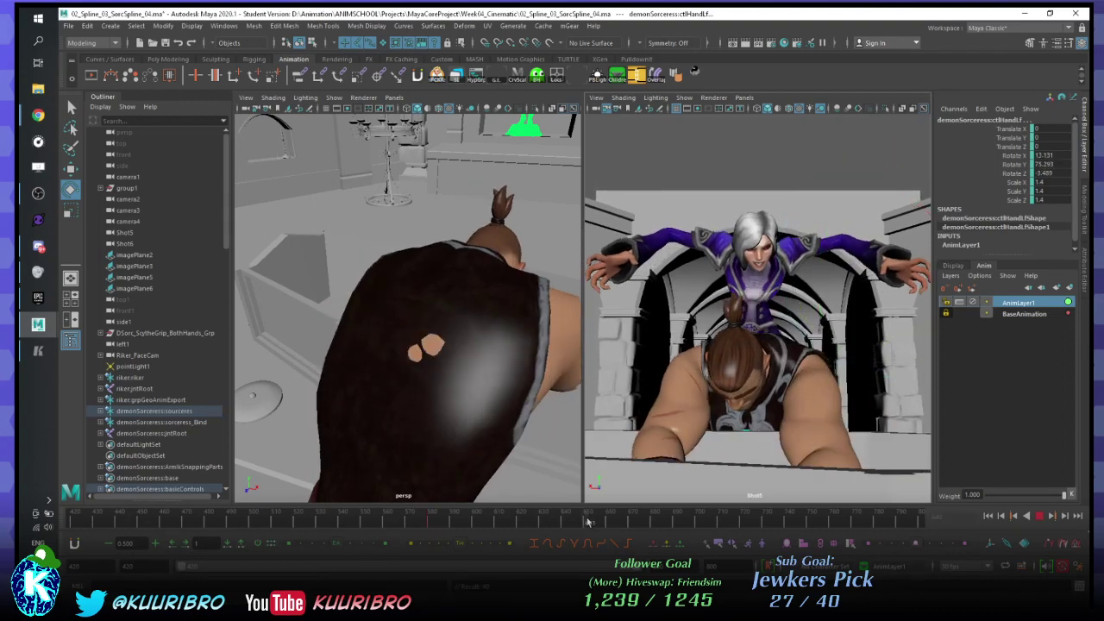
click(433, 521)
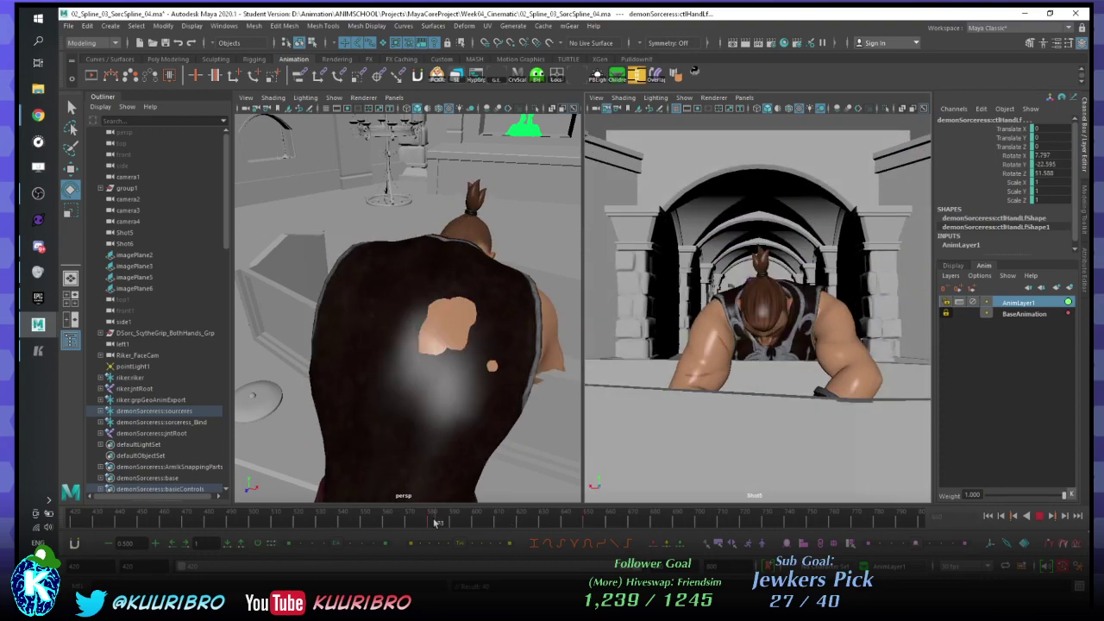
key(alt+v)
key(alt+v)
alt+right_drag(469, 391, 433, 277)
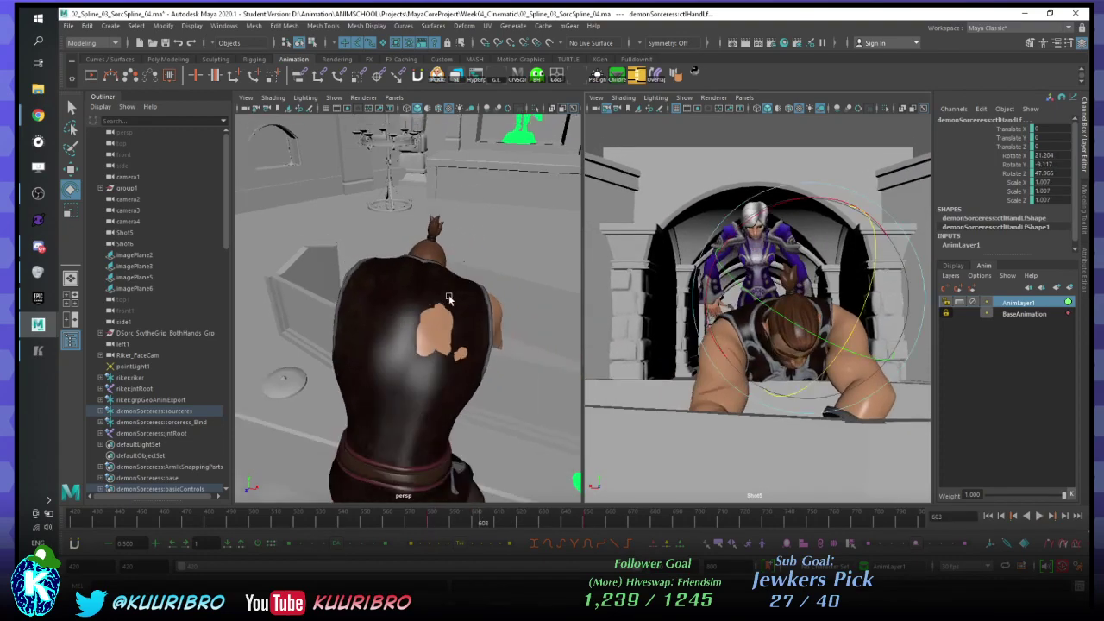
alt+drag(553, 289, 399, 271)
alt+middle_drag(399, 271, 463, 397)
alt+drag(463, 396, 473, 330)
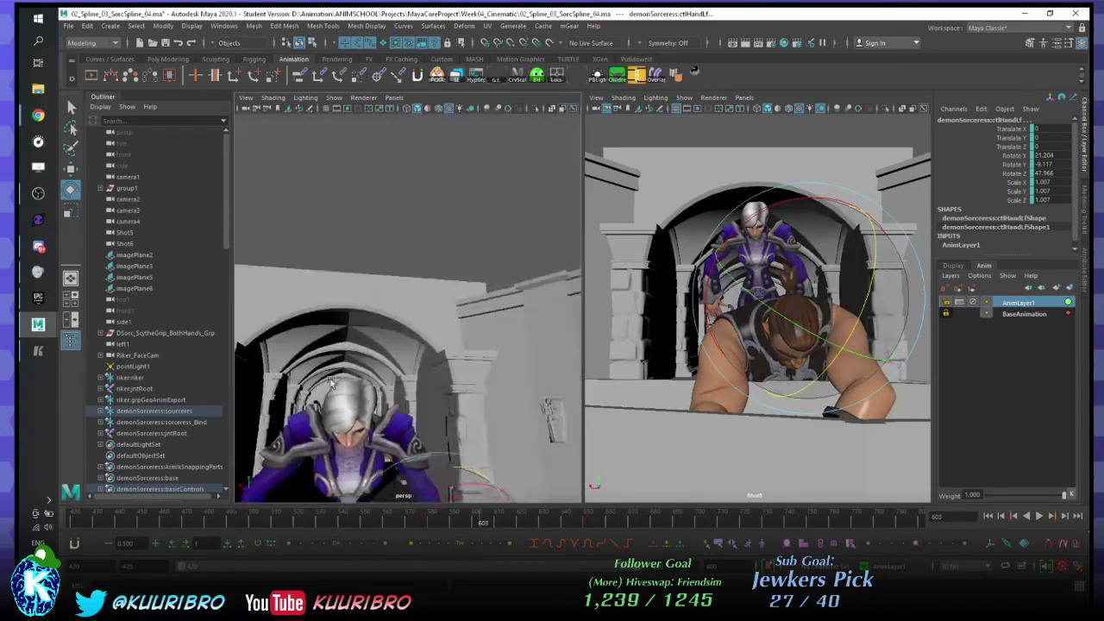
alt+middle_drag(473, 331, 478, 294)
key(ctrl+z)
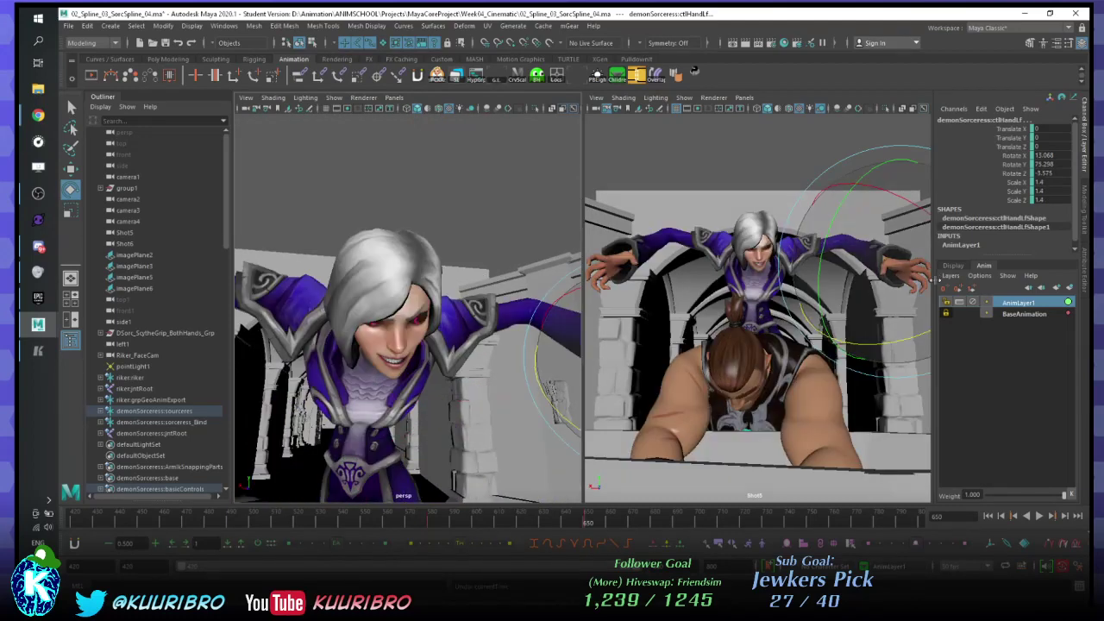
- Unlock the BaseAnimation layer, make it active, and check the sorceress's finger animation between about frames 570 and 650
click(963, 319)
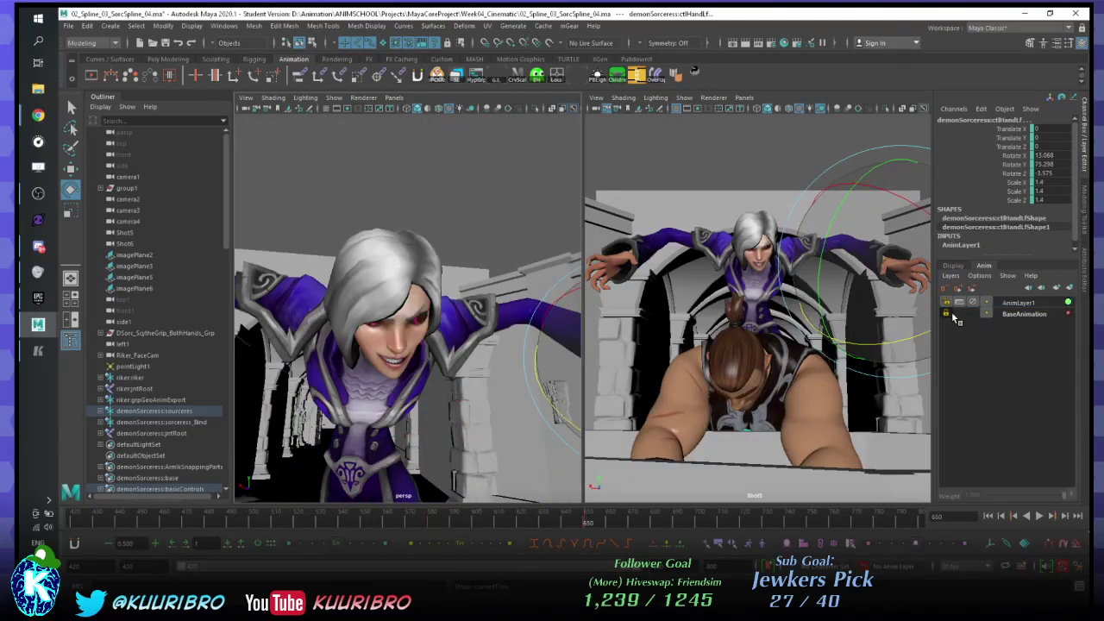
click(1022, 314)
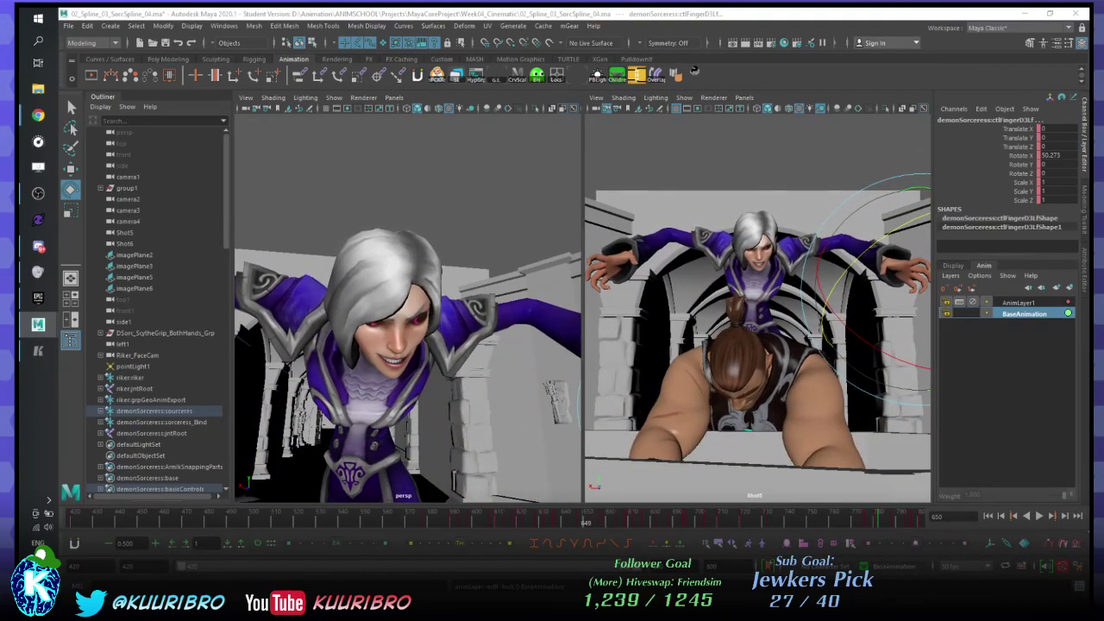
drag(585, 519, 557, 519)
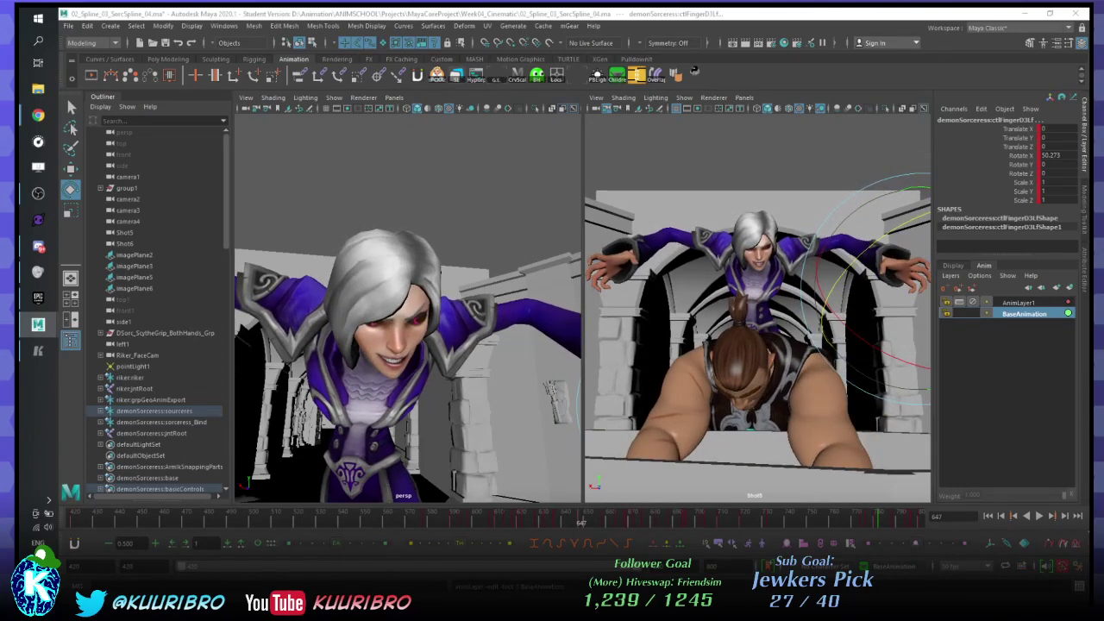
click(455, 520)
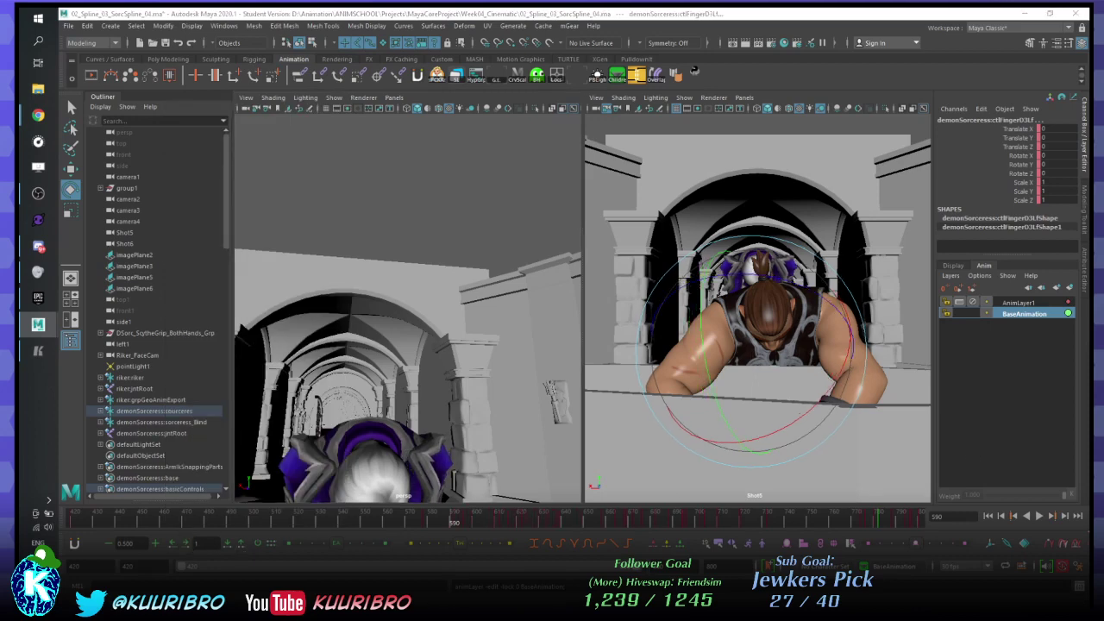
click(587, 519)
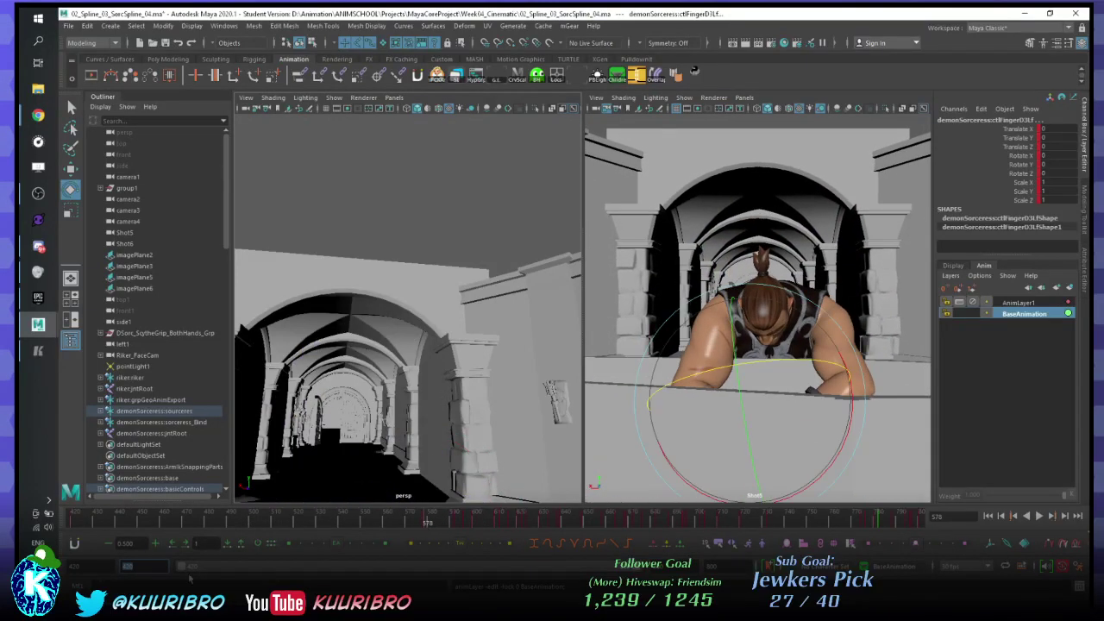
- Limit the playback range to frames 580 to 670
text(580)
key(Return)
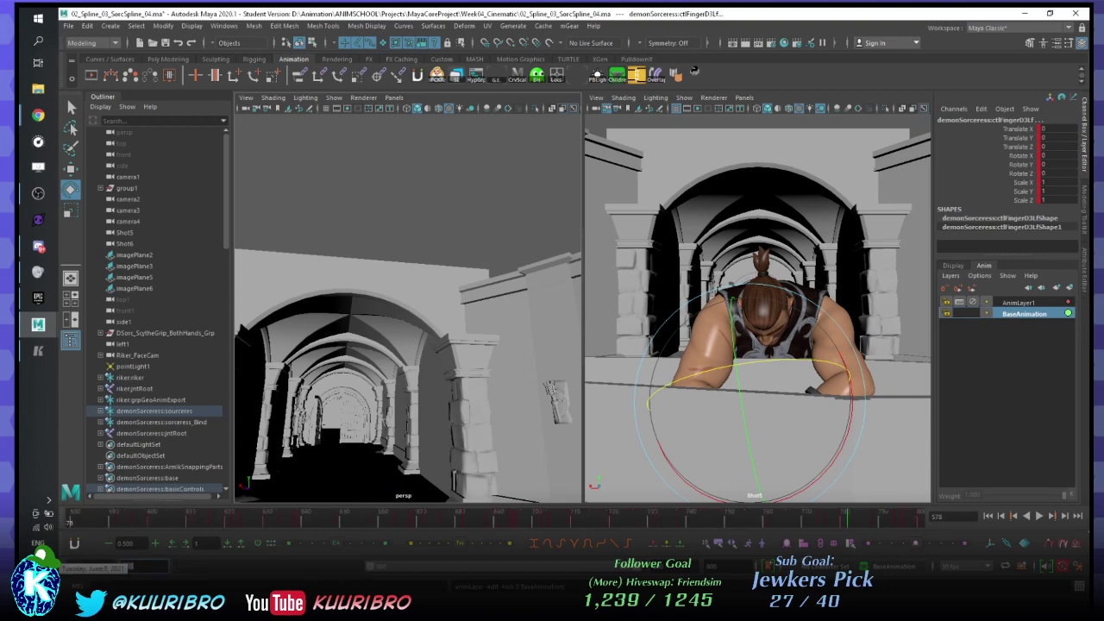
drag(128, 521, 572, 530)
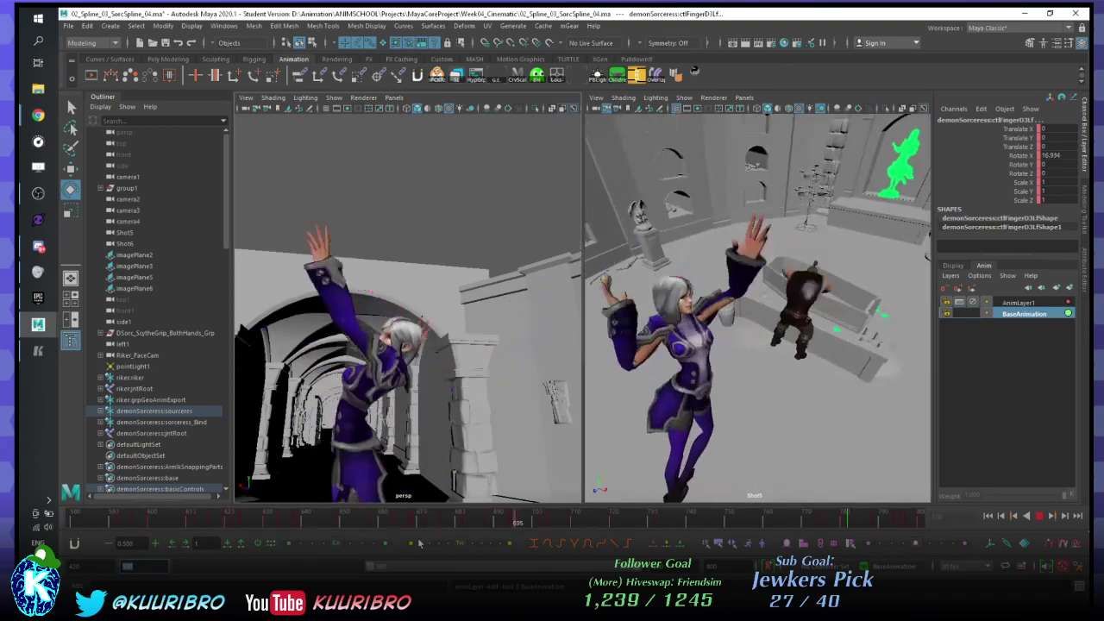
click(360, 523)
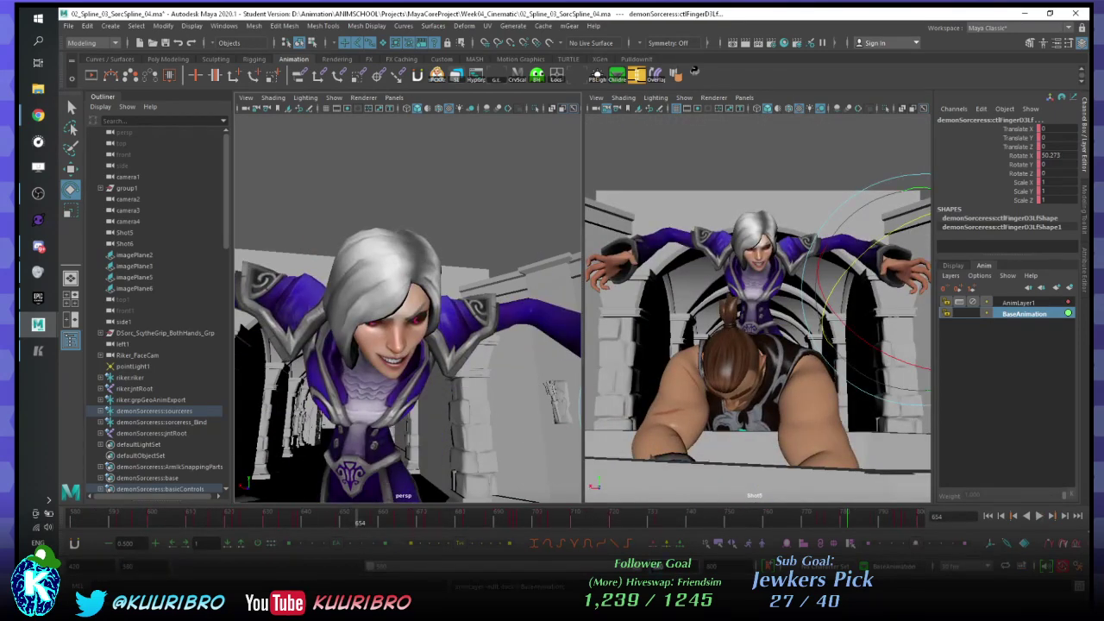
key(Return)
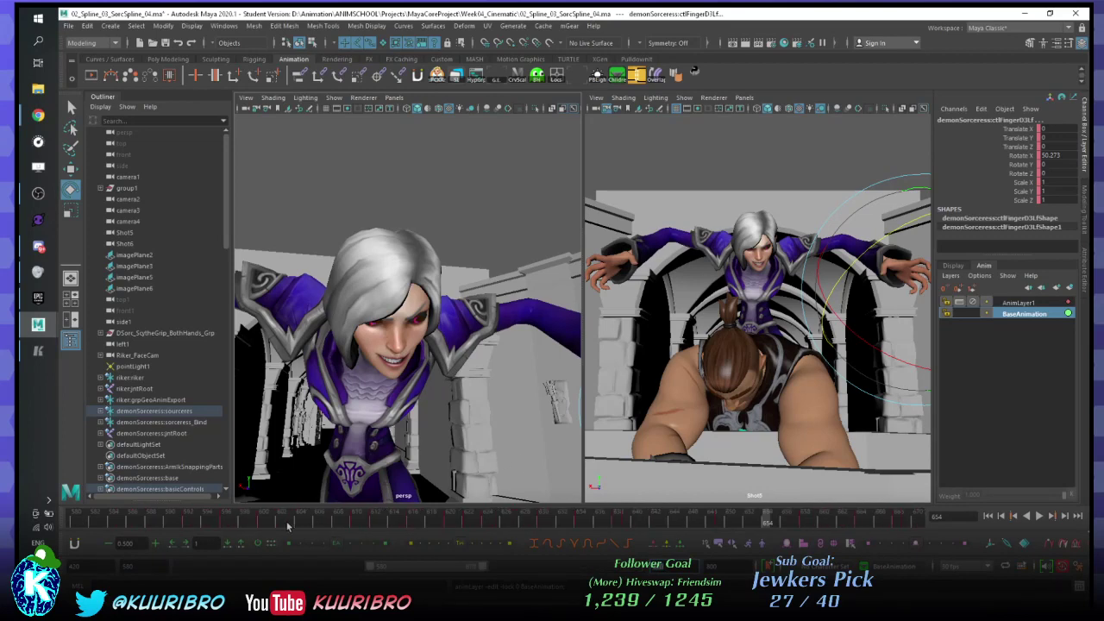
- Clear the selection and create a playblast of the shot camera over frames 580 to 670
key(alt+v)
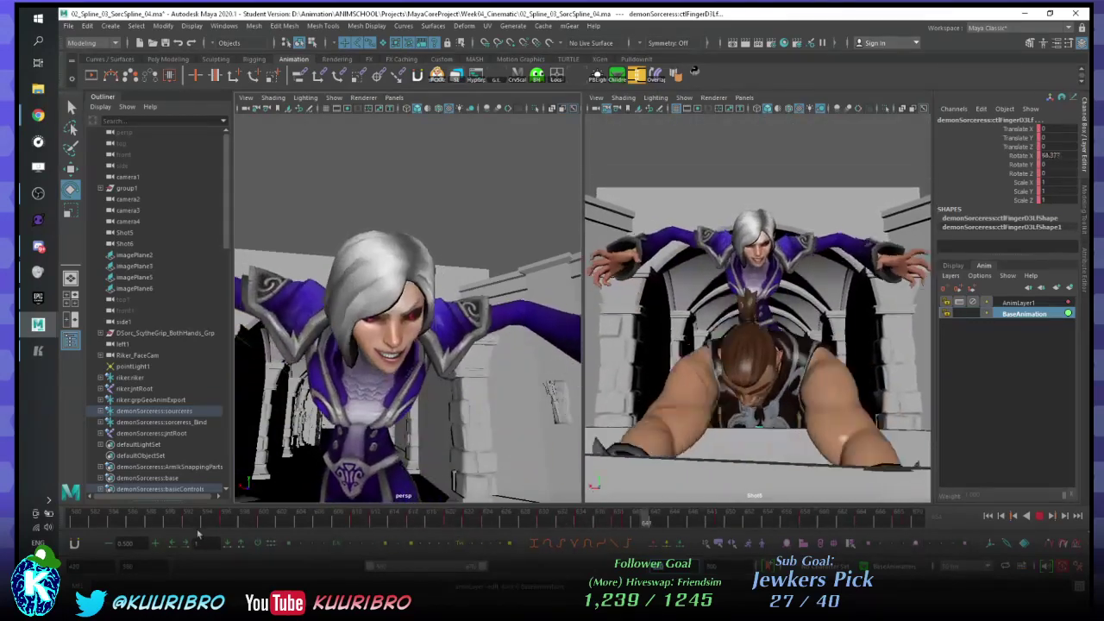
key(Escape)
click(811, 175)
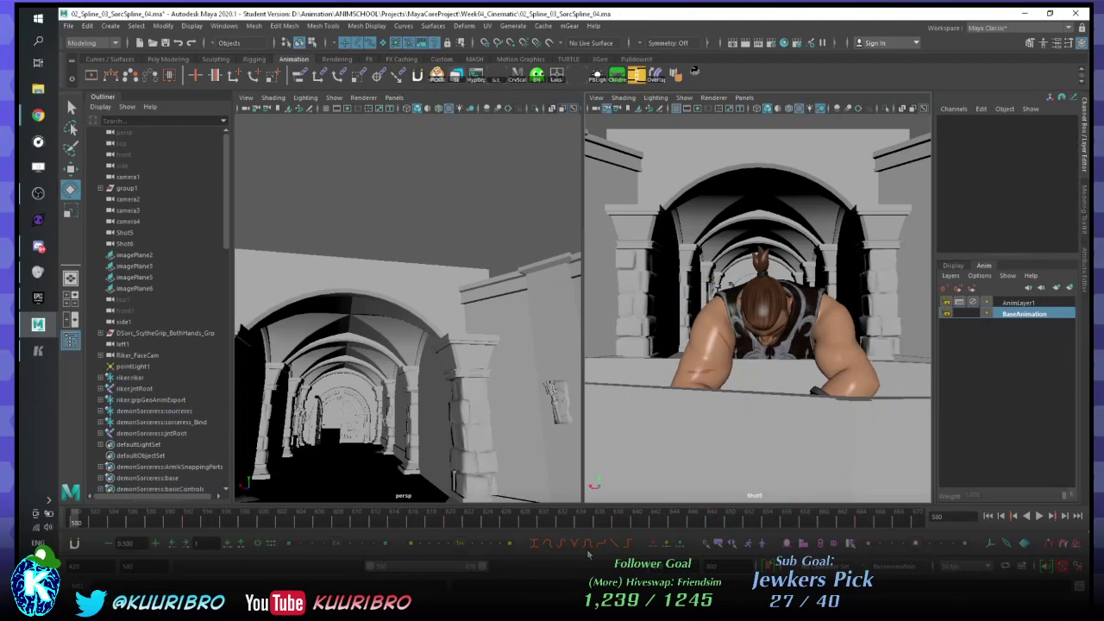
right_click(607, 526)
click(636, 524)
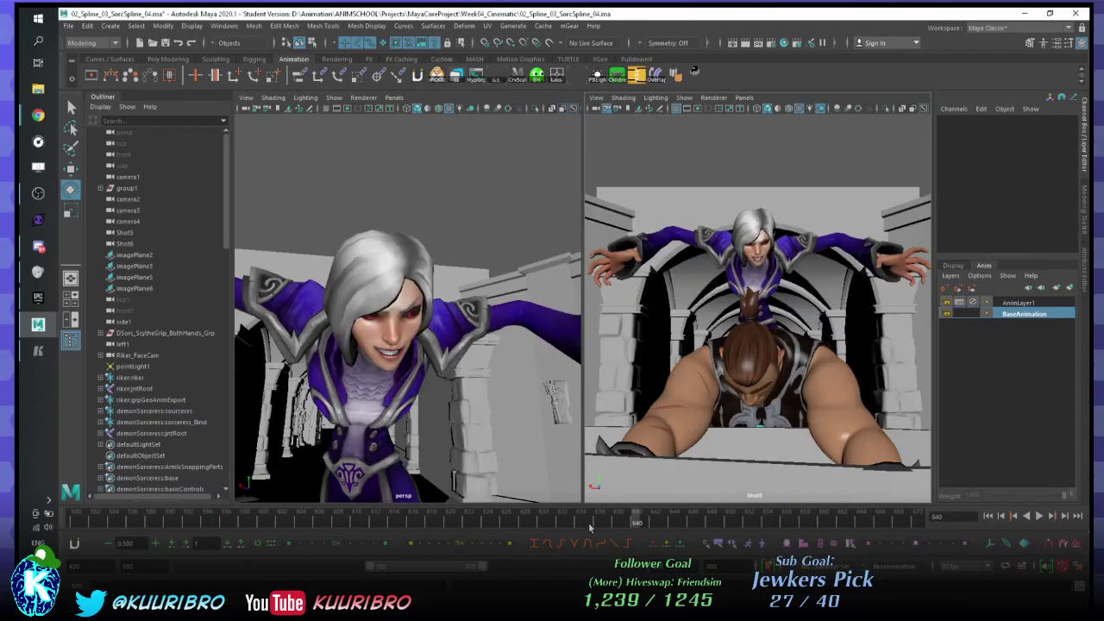
click(591, 524)
right_click(591, 527)
click(615, 513)
click(545, 317)
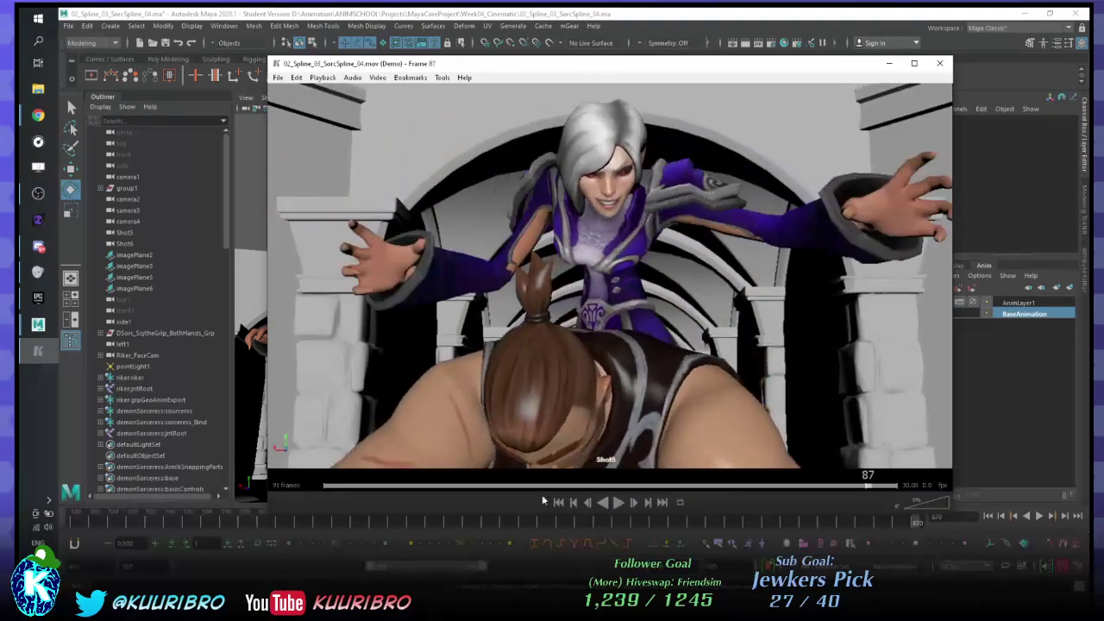
- Review the playblast movie of the sorceress rising behind the man, replaying from about frame 30
click(508, 486)
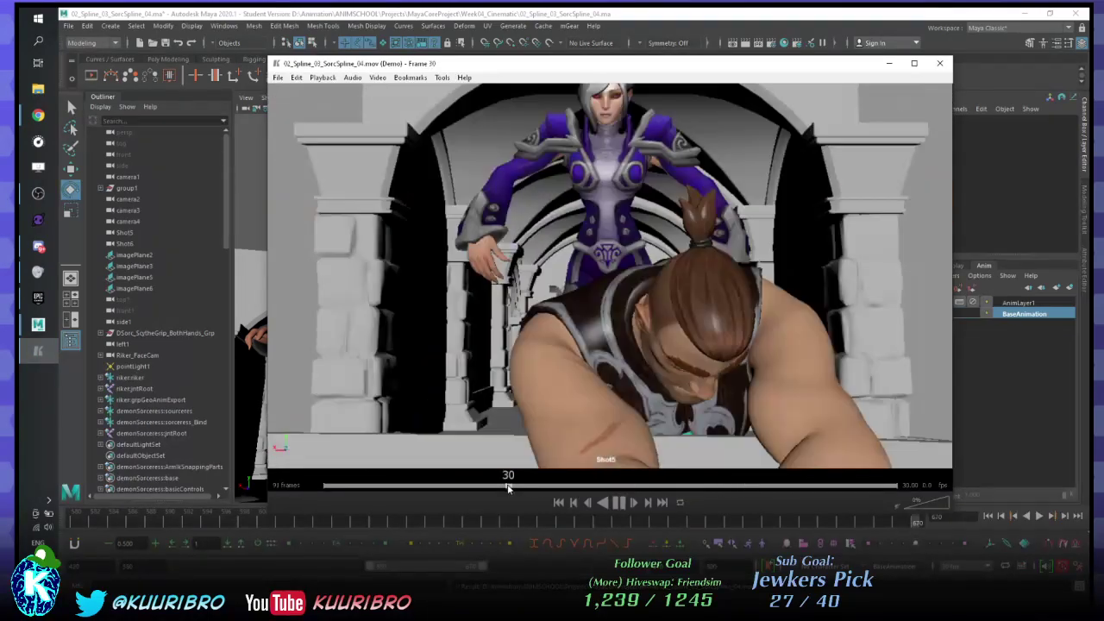
click(508, 488)
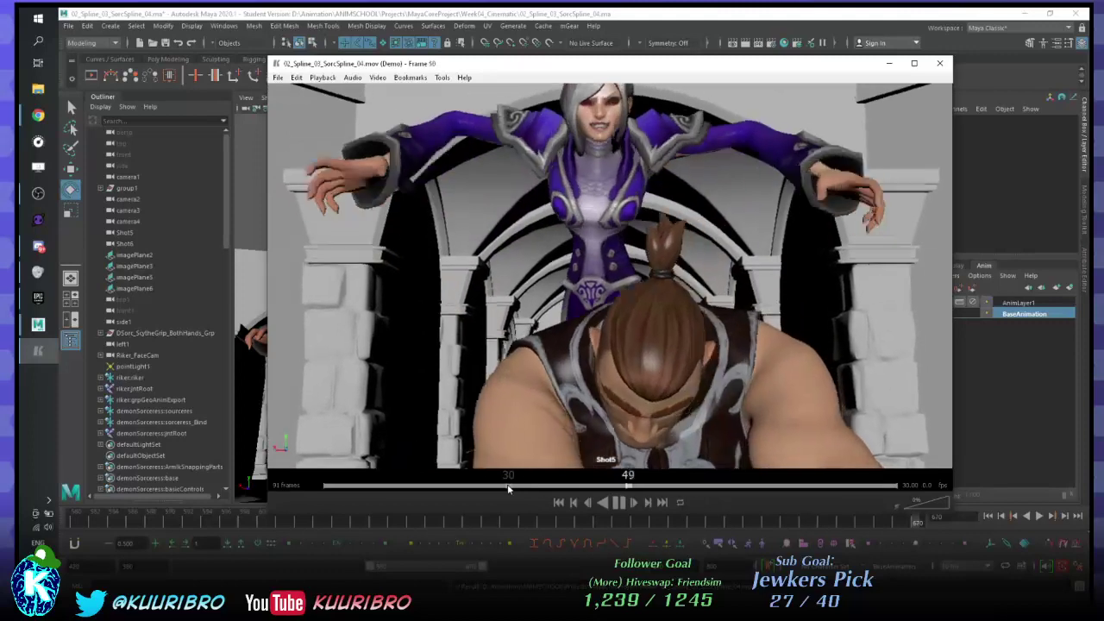
key(space)
- Lock the BaseAnimation layer, make AnimLayer1 active, and select the sorceress's left hand control at frame 643
click(1044, 169)
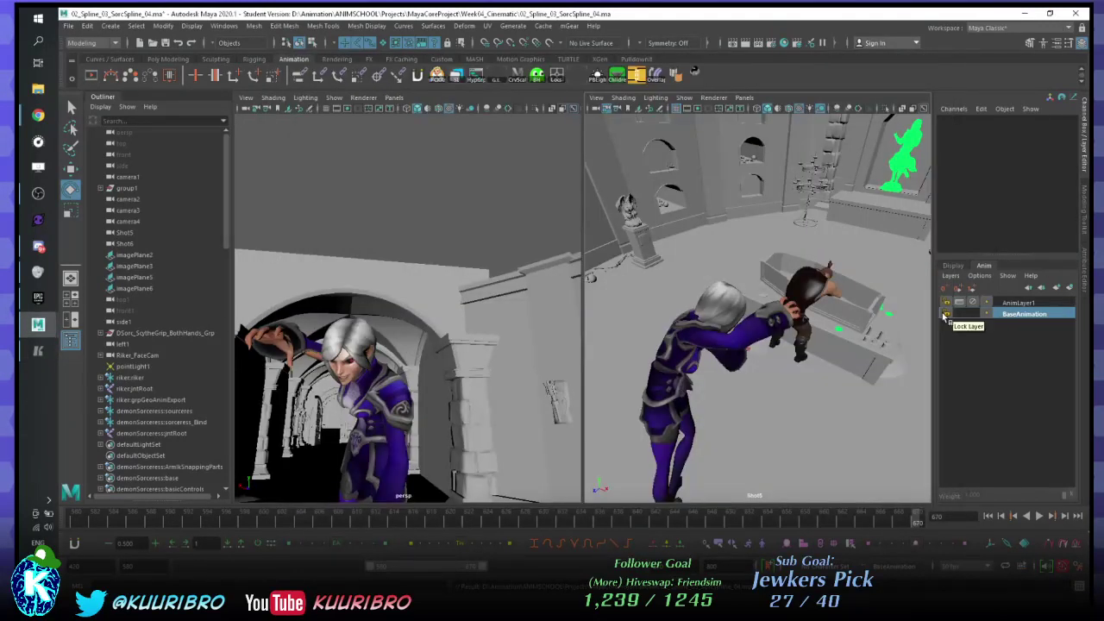
click(1018, 303)
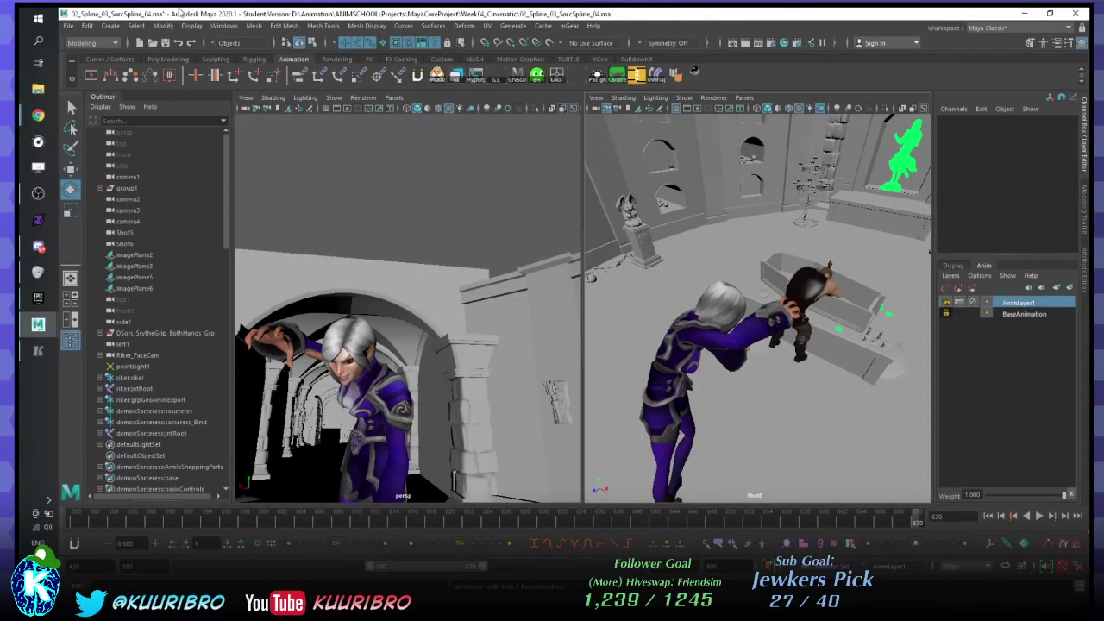
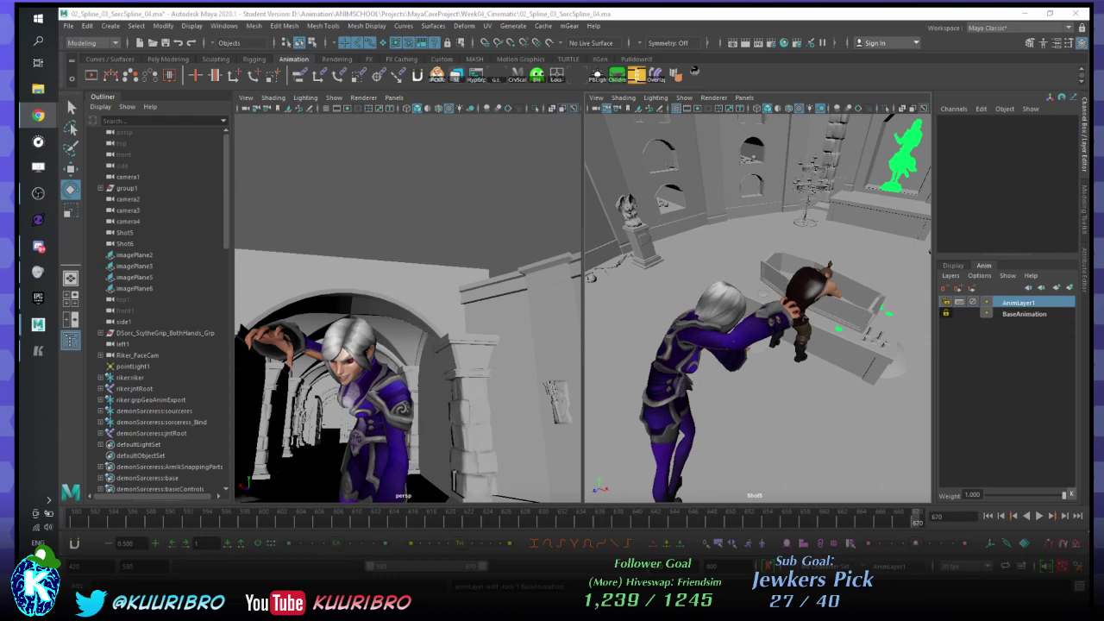
key(alt+v)
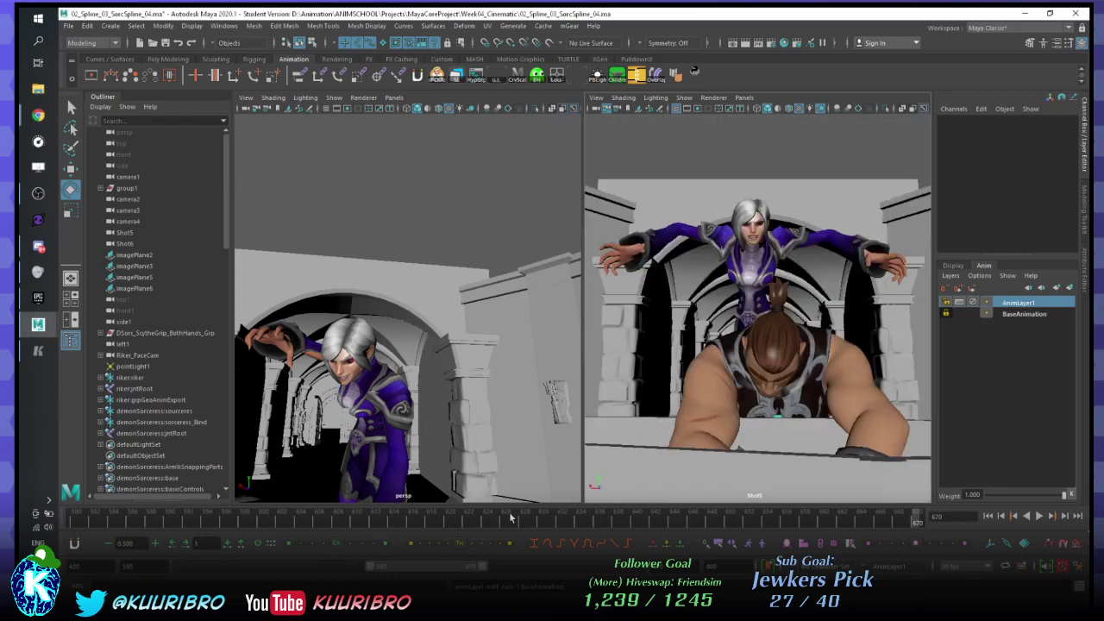
click(665, 519)
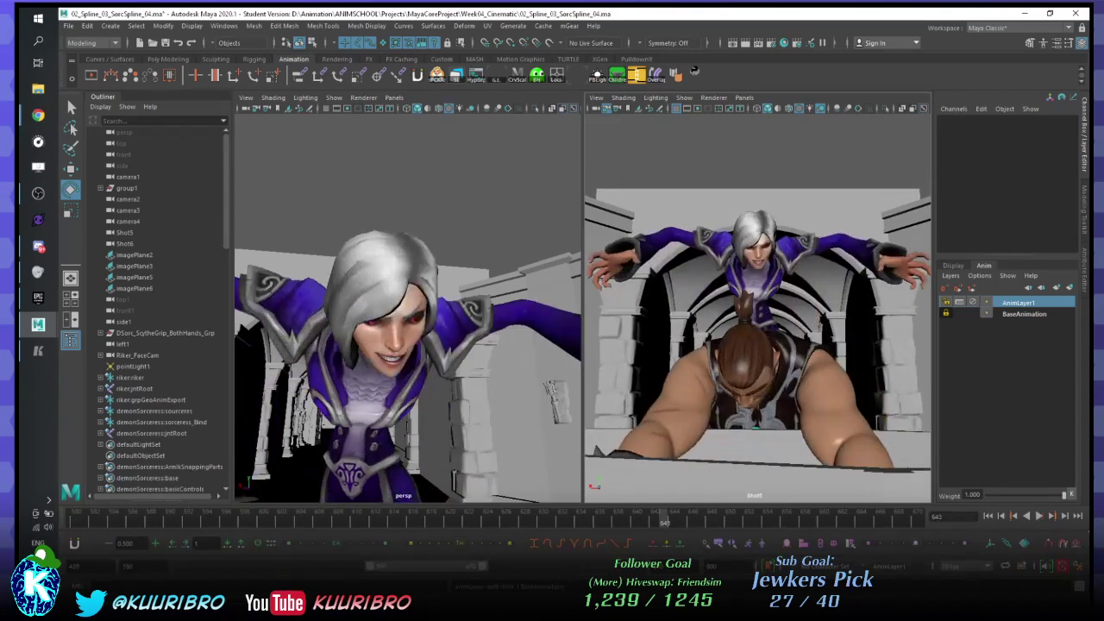
click(897, 274)
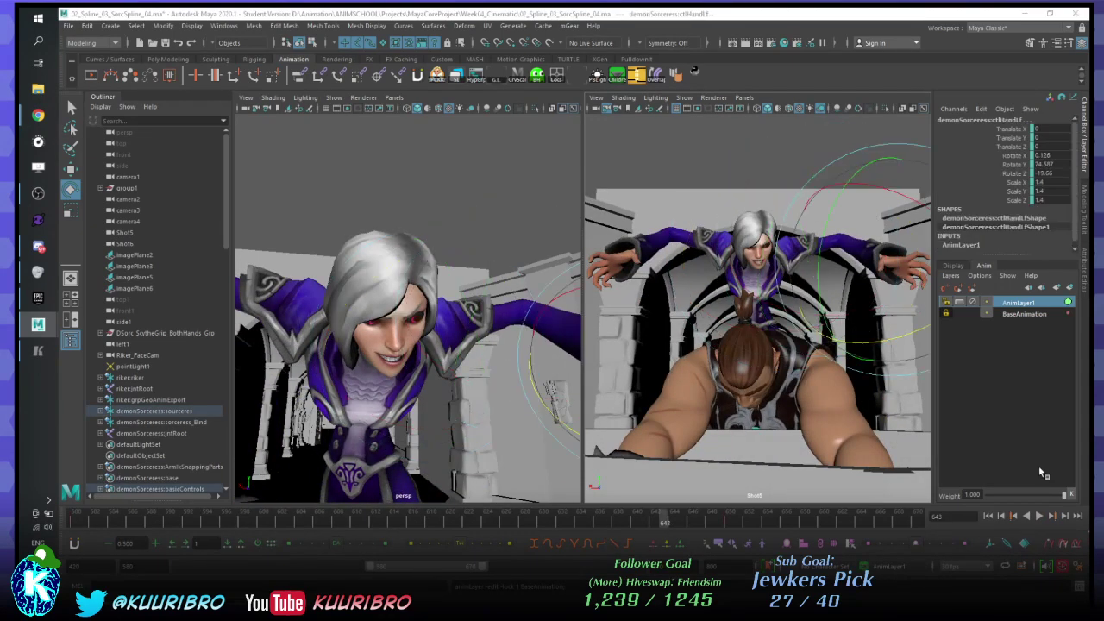
- Play back and scrub the left hand motion on AnimLayer1 from about frame 595 to 632
key(alt+v)
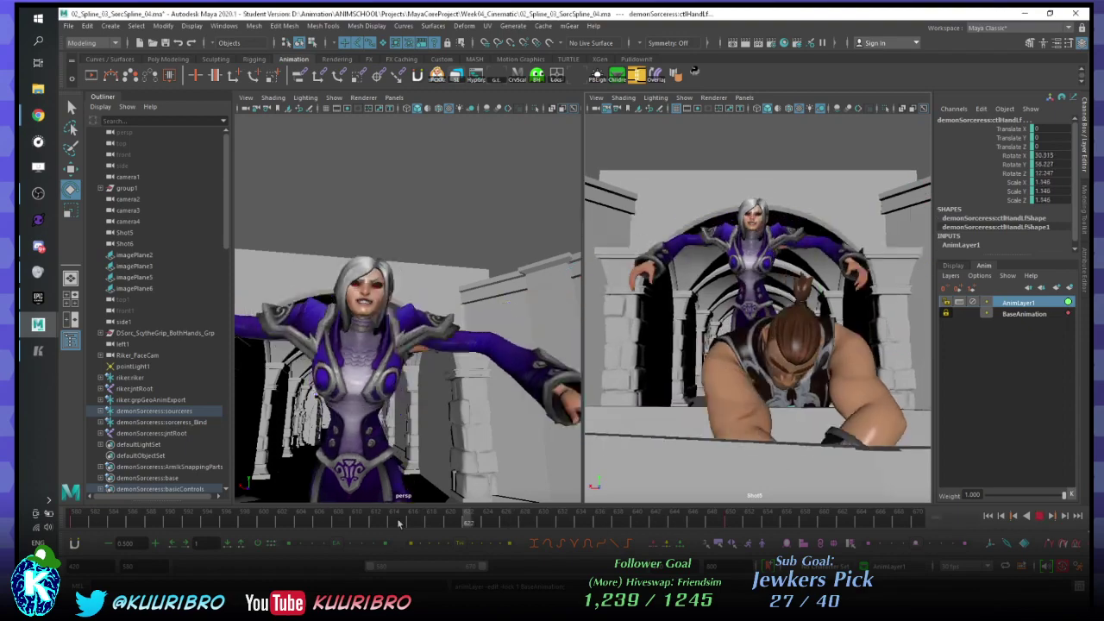
drag(207, 520, 285, 523)
key(alt+v)
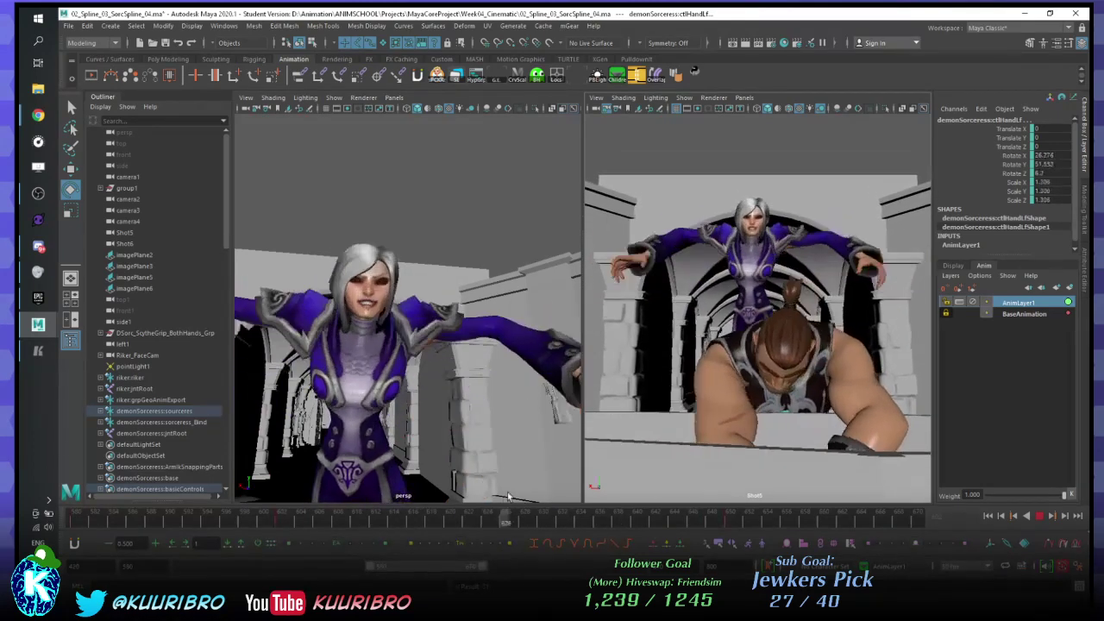
key(alt+v)
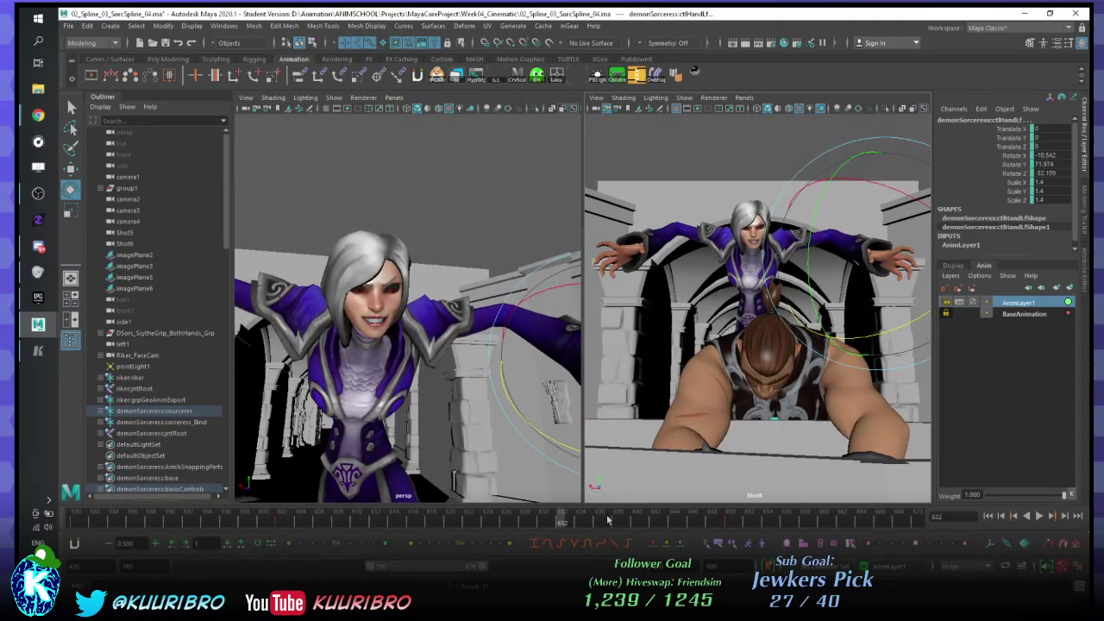
- At frame 630, rotate the sorceress's left upper arm control to about -106 in Rotate Z
mouse_move(552, 527)
mouse_down()
mouse_move(463, 518)
mouse_move(533, 514)
mouse_move(539, 523)
mouse_up()
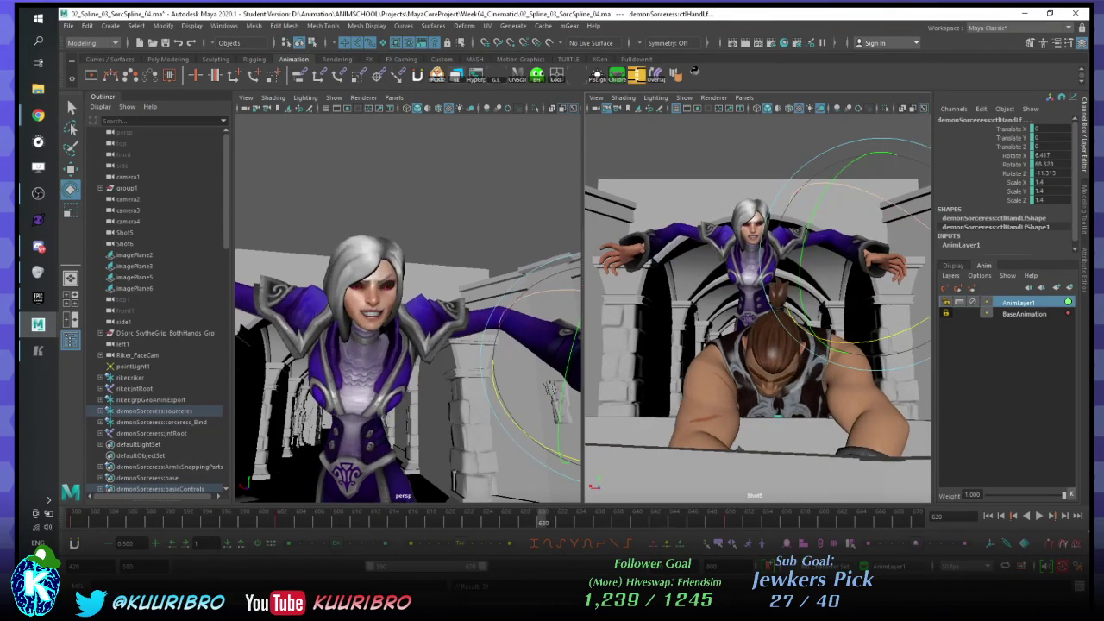
click(824, 125)
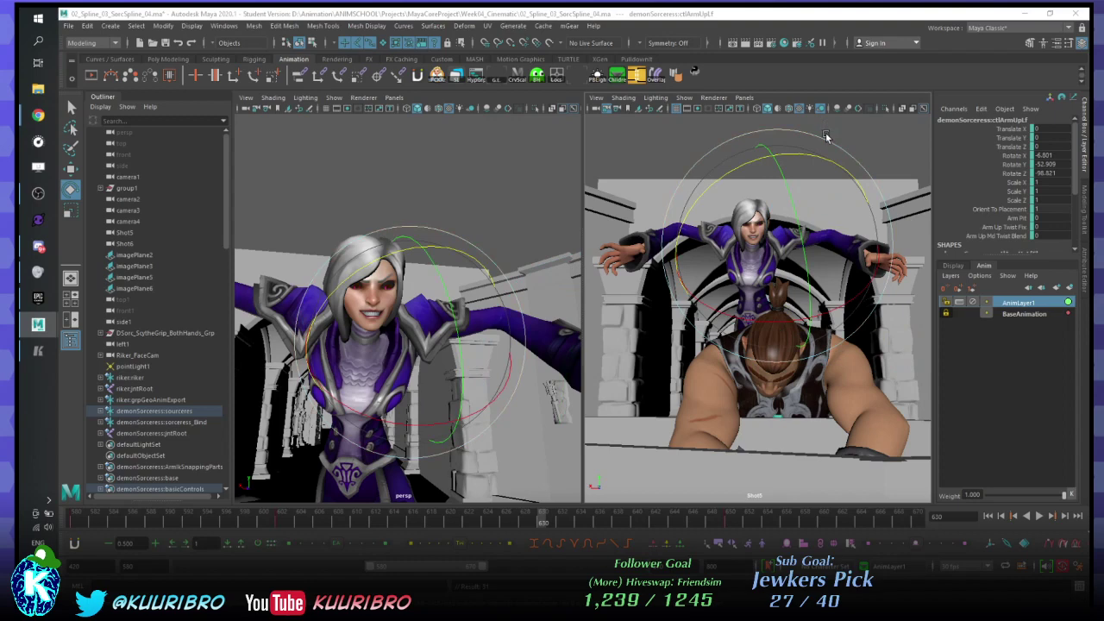
drag(825, 137, 812, 126)
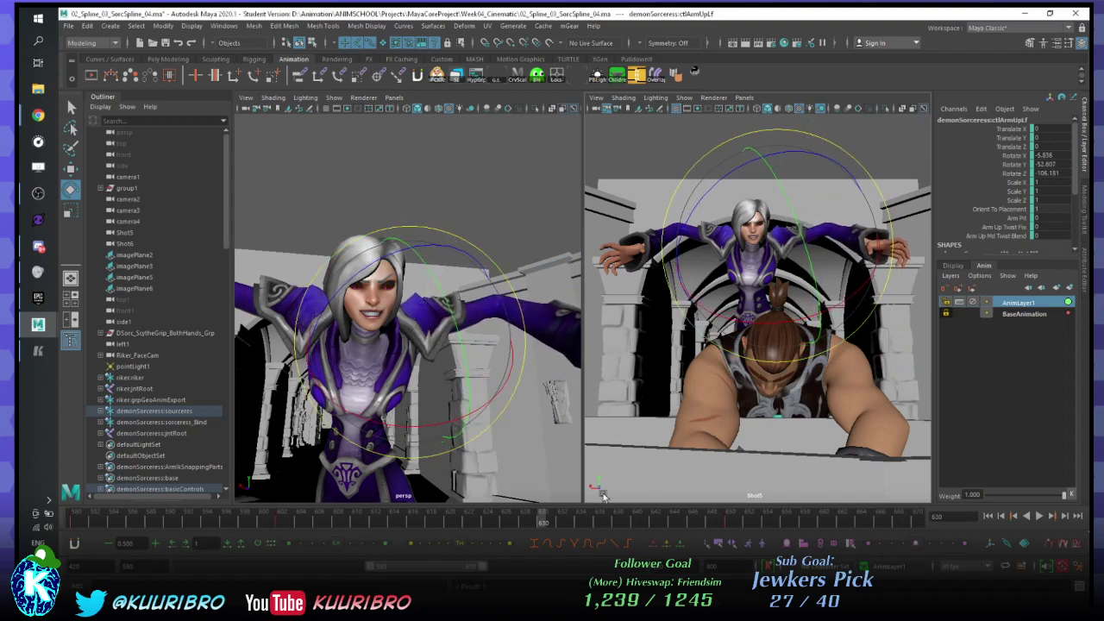
- Play back the adjusted left arm motion and select the left hand control near frame 631
key(alt+v)
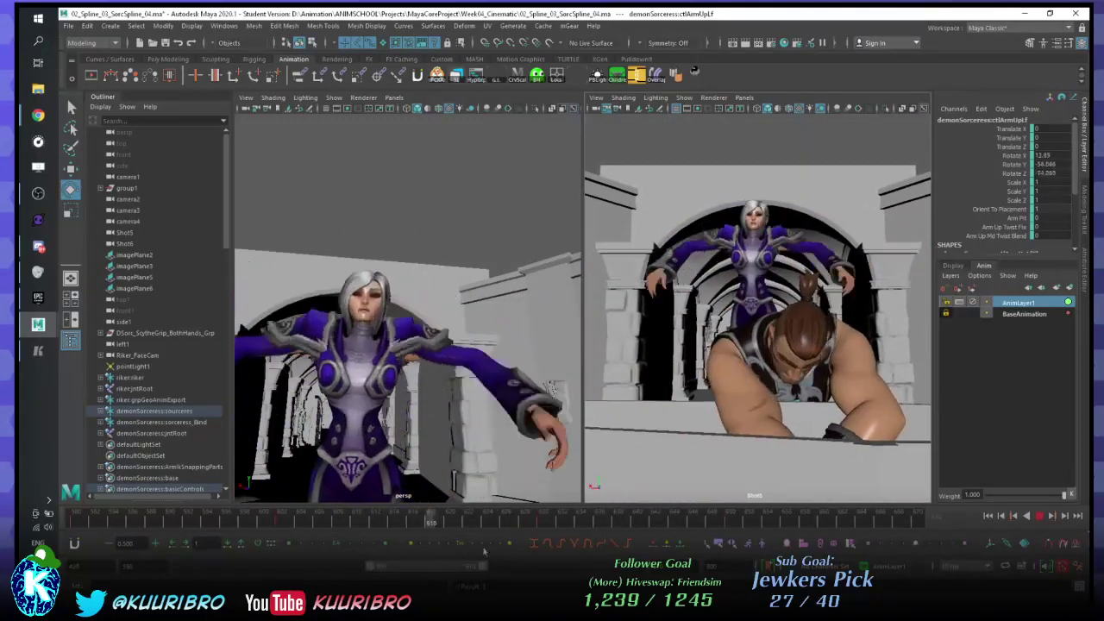
key(alt+v)
click(533, 441)
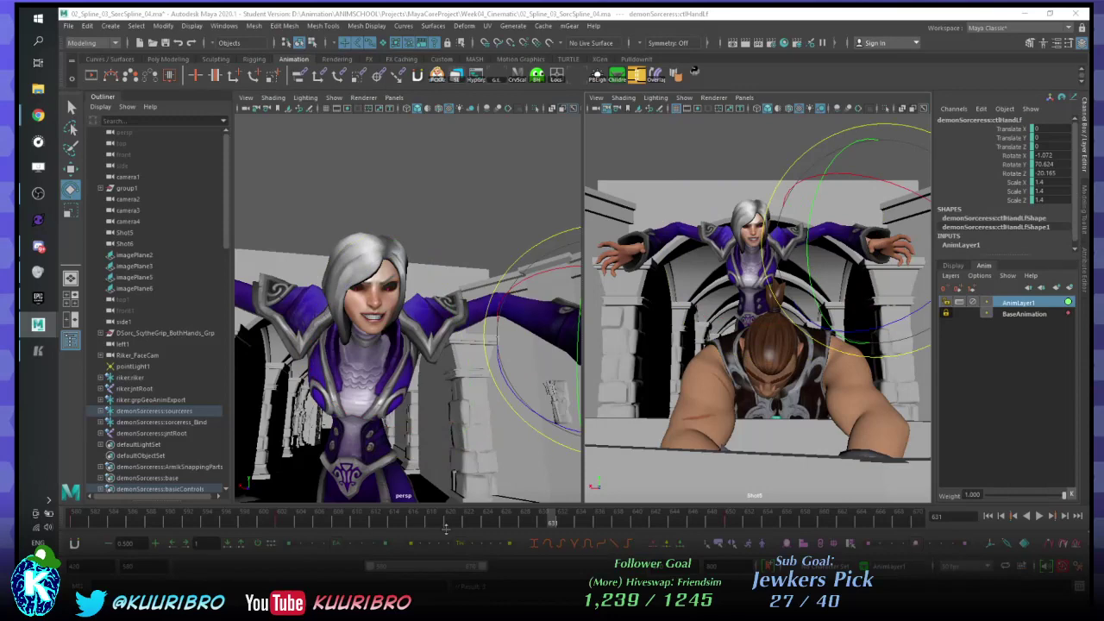
- Compare the upper arm and left hand controls between frames 602 and 631, playing back the motion around frame 620
key(ctrl+z)
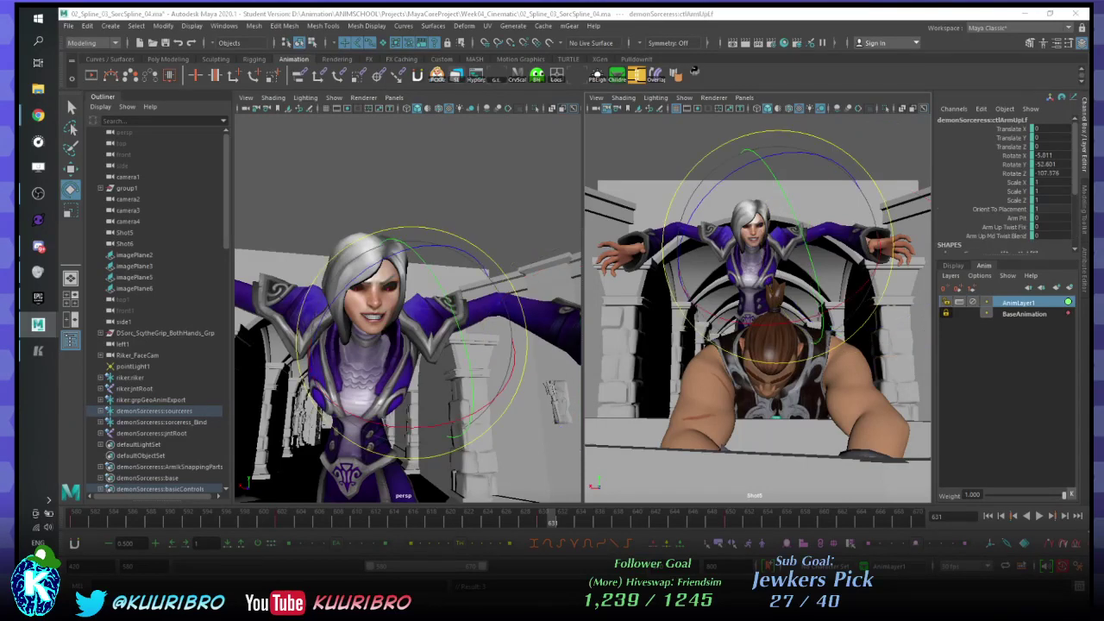
drag(533, 521, 281, 521)
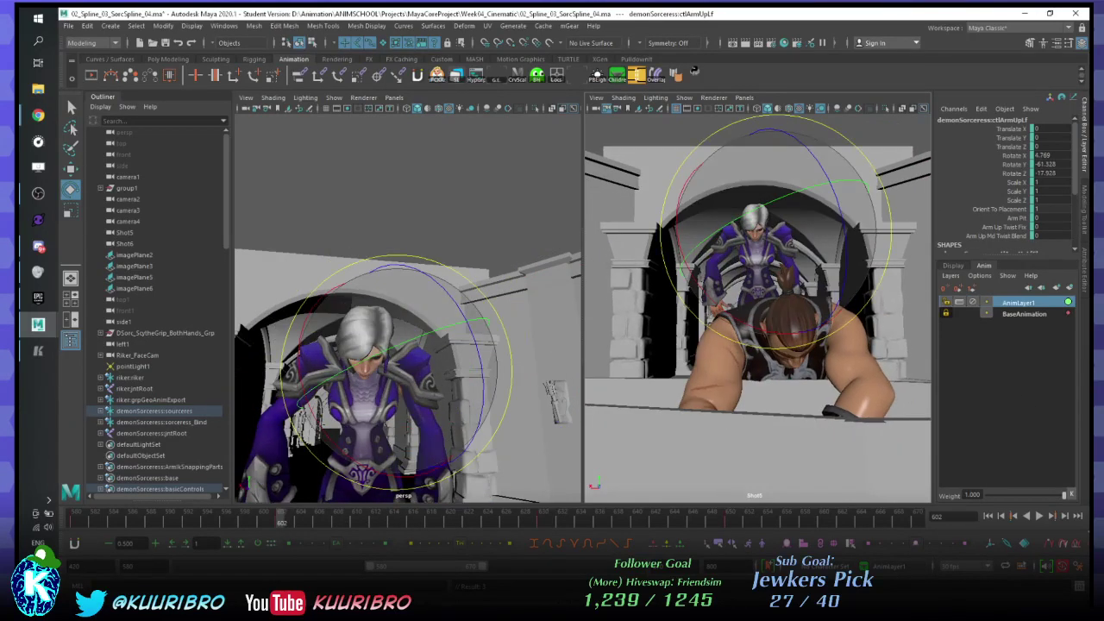
key(shift+z)
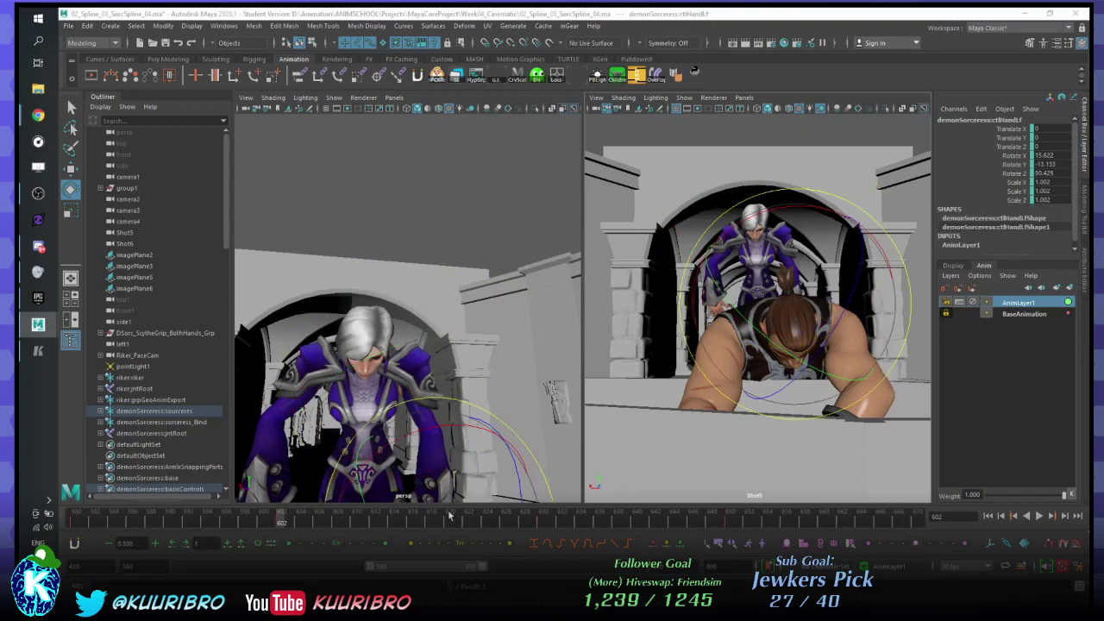
drag(381, 521, 454, 521)
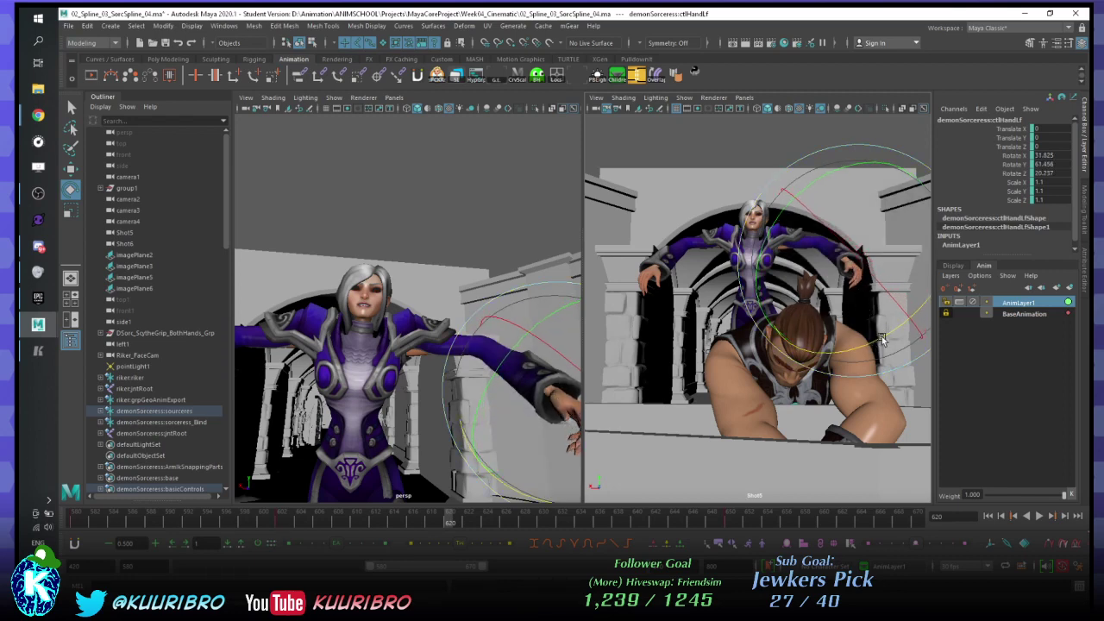
key(alt+v)
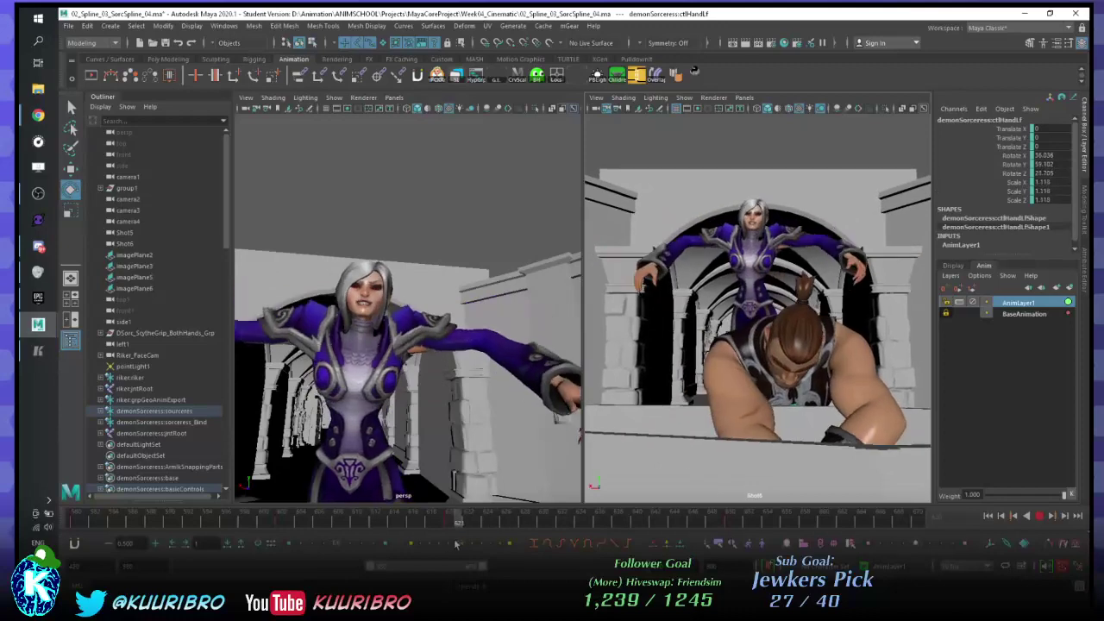
key(alt+v)
- Inspect the upper arm and left hand poses around frames 635 to 637, ending with the hand control selected
key(Up)
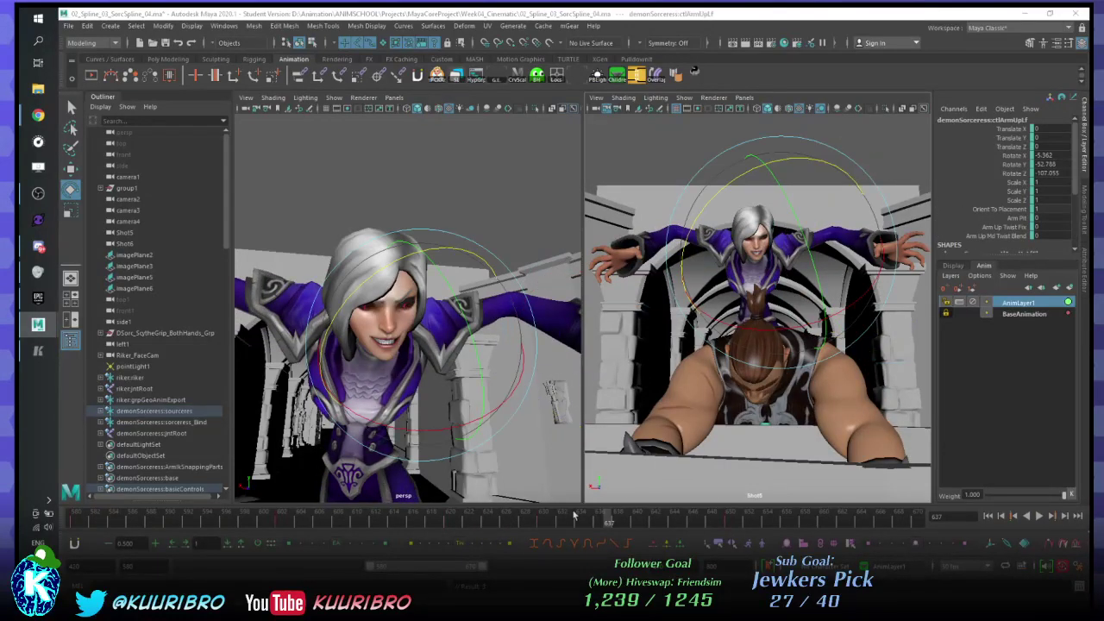
drag(564, 522, 600, 521)
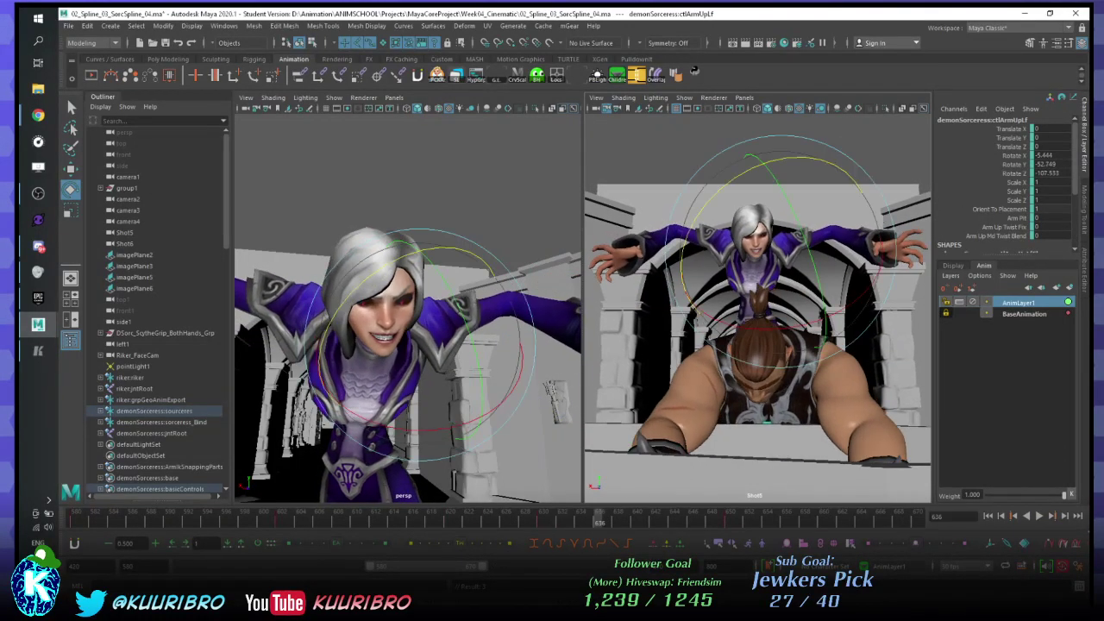
key(Down)
key(alt+v)
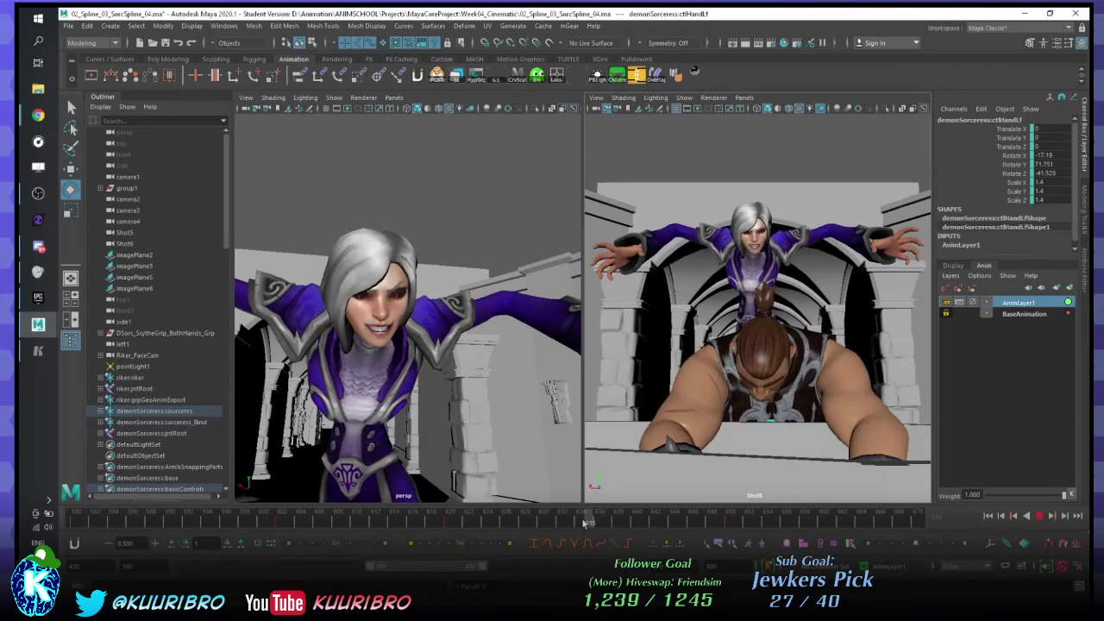
key(alt+v)
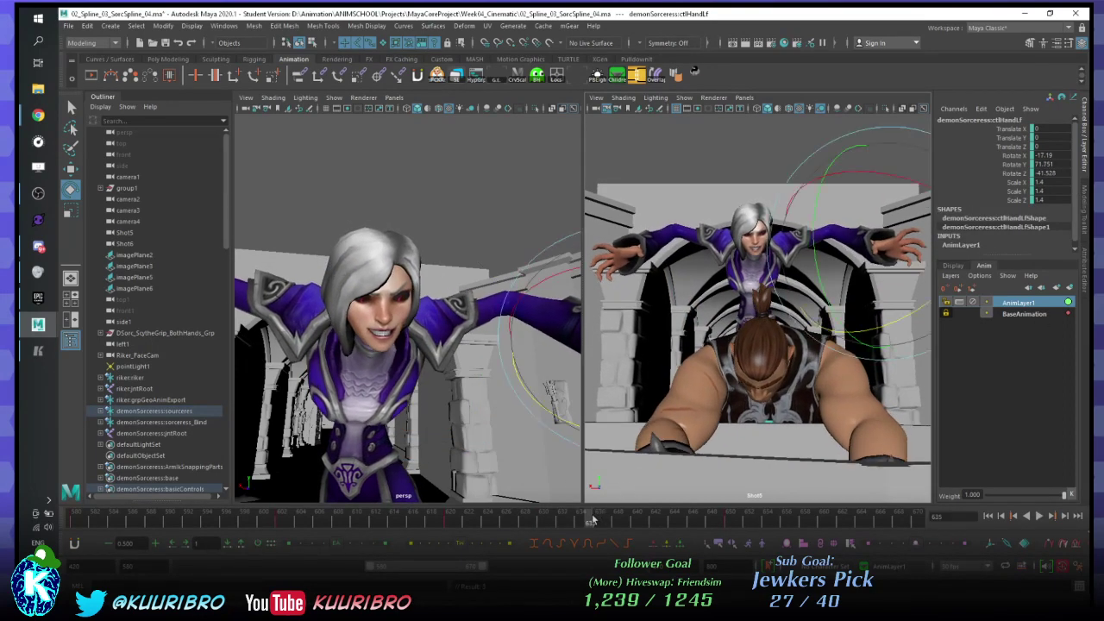
- Rotate the sorceress's left hand control at frame 634 to about -36.7 in Rotate X and play back the motion
key(alt+comma)
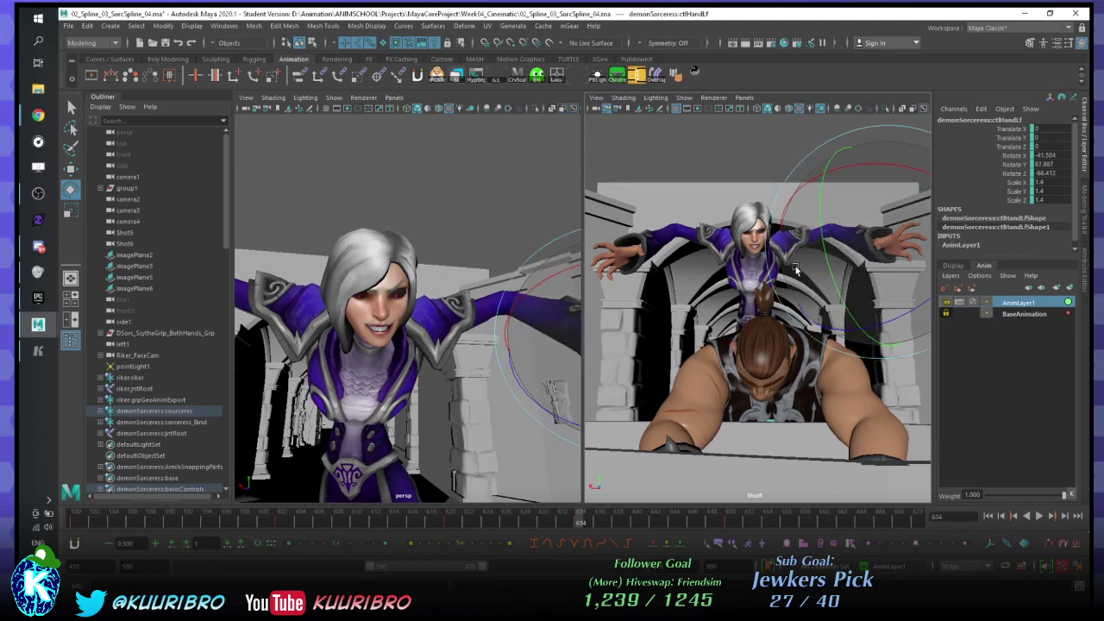
drag(895, 161, 888, 166)
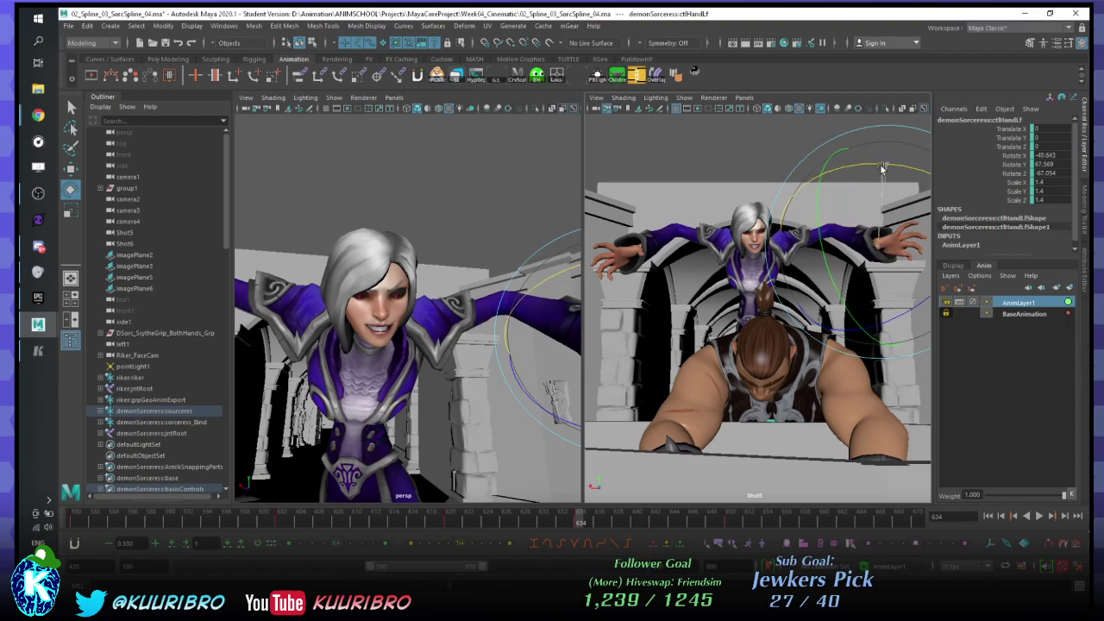
key(alt+v)
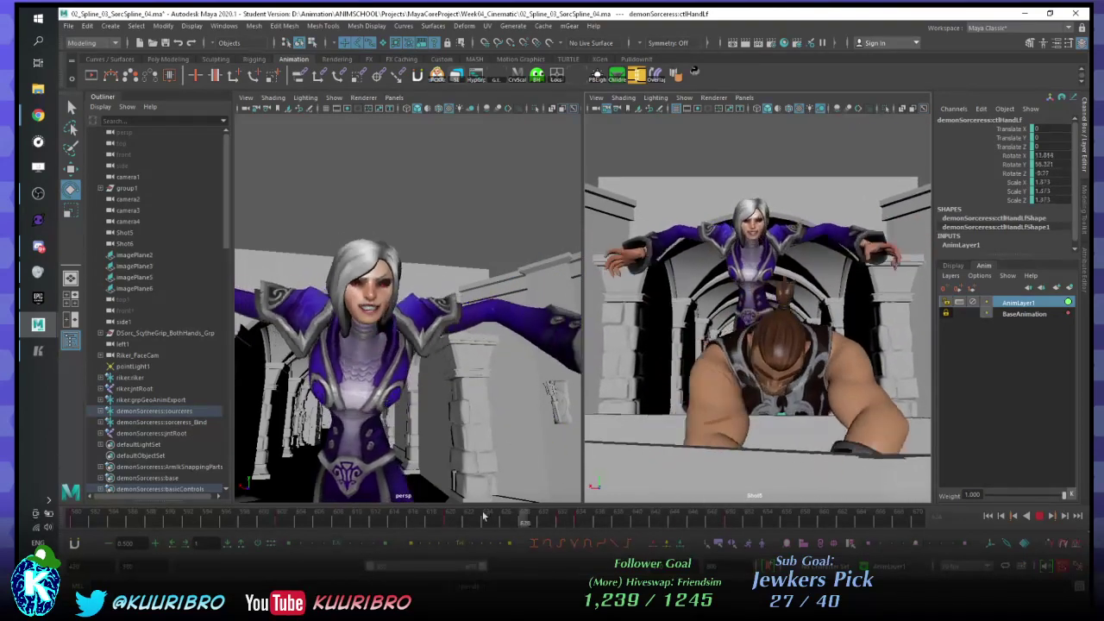
- Delete the left hand control's key at frame 634 and play back the motion
click(581, 519)
right_click(584, 520)
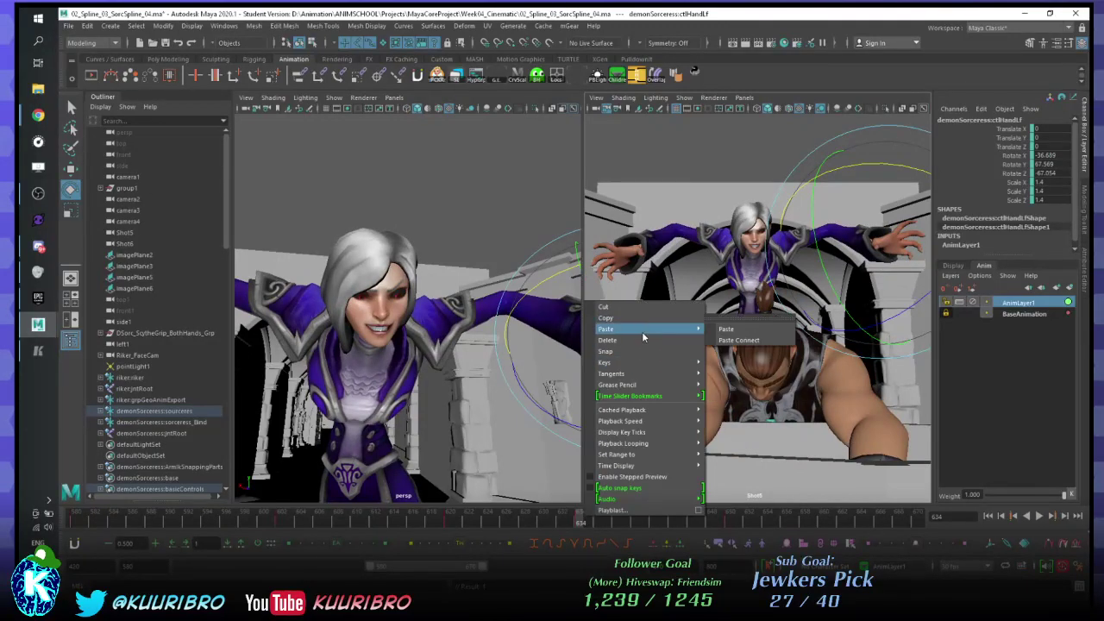
click(637, 341)
key(alt+v)
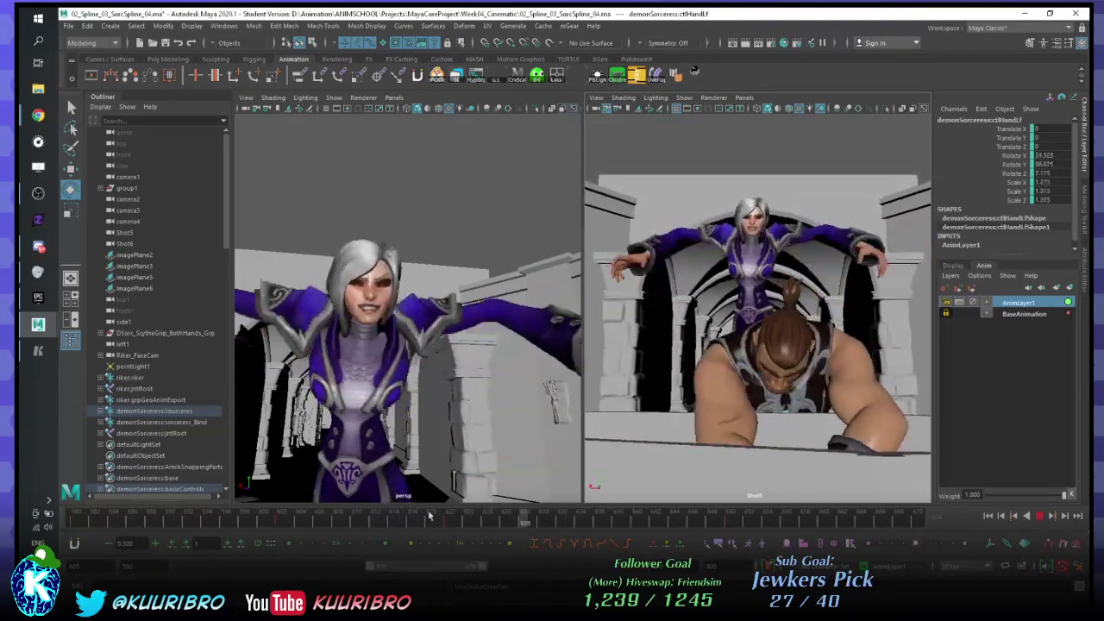
- Go to frame 632 and play back the left hand motion through the end of the shot
click(561, 516)
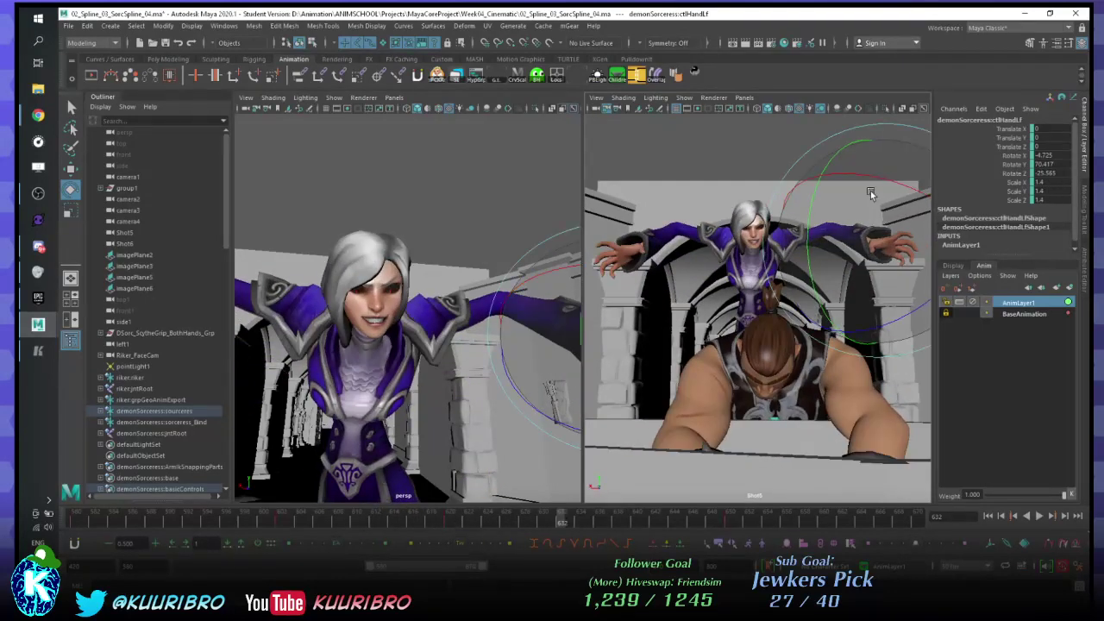
key(alt+v)
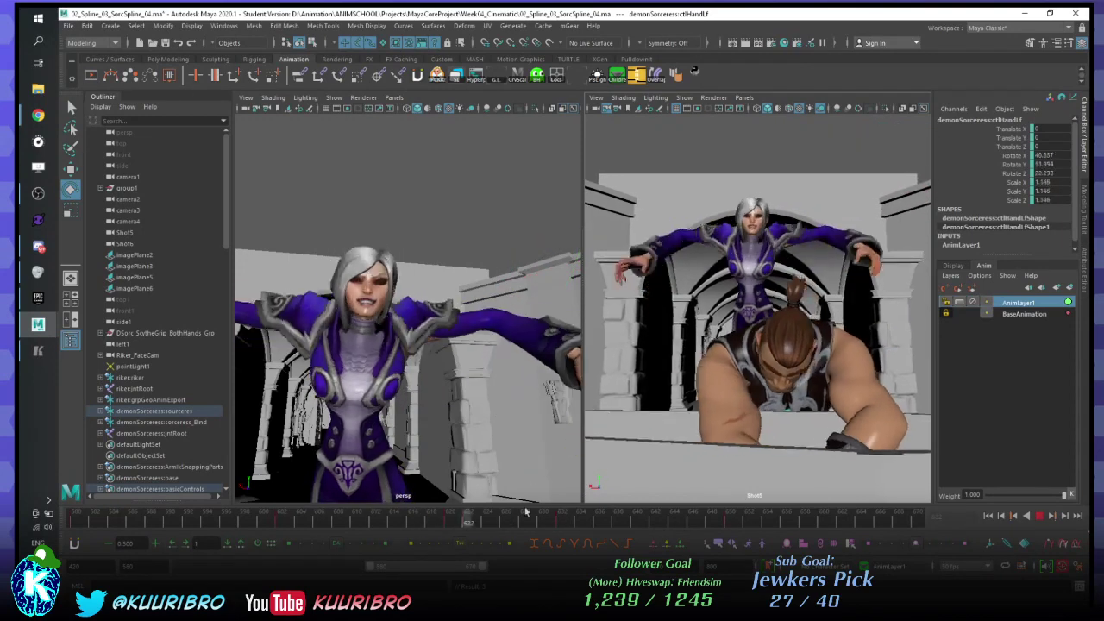
key(alt+v)
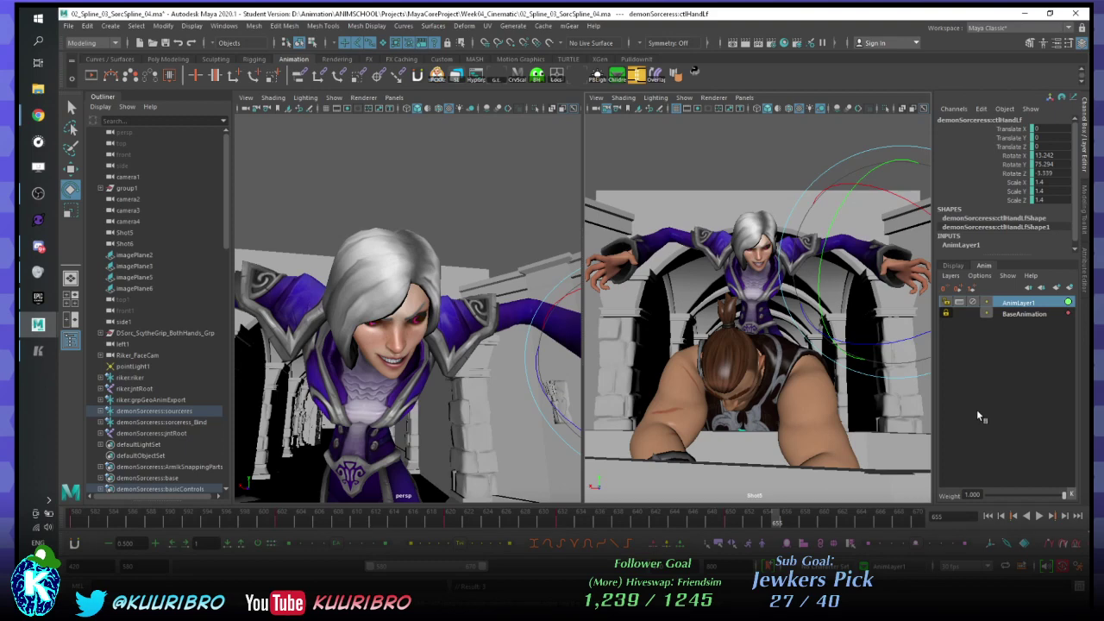
key(alt+v)
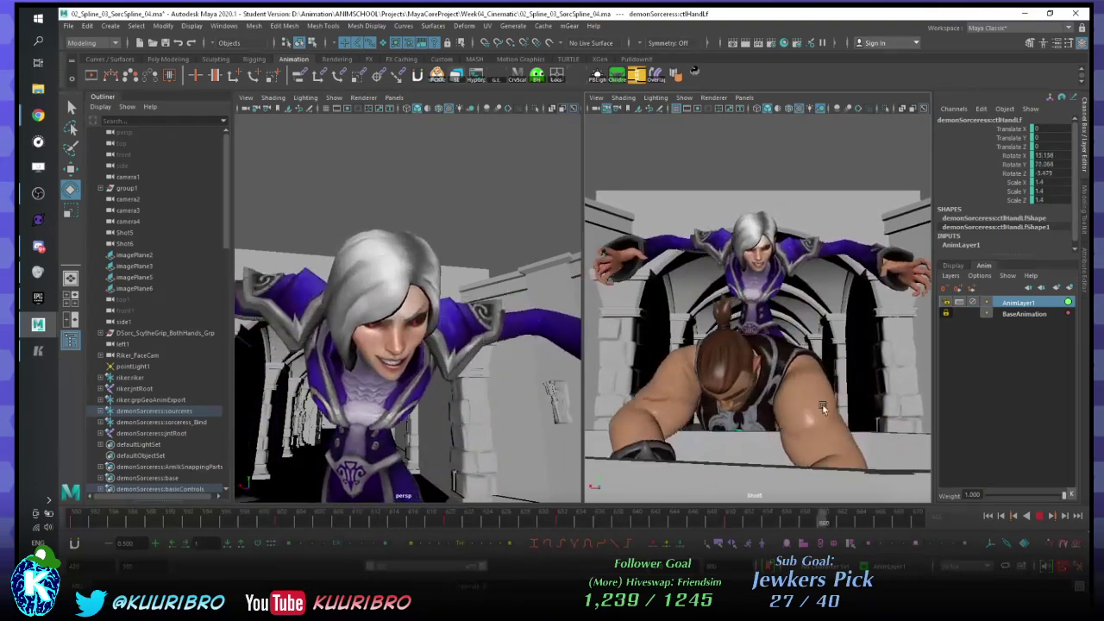
key(alt+v)
- Replay the shot from its start with the shot camera view enlarged to fill the viewport area
drag(197, 517, 86, 515)
key(alt+v)
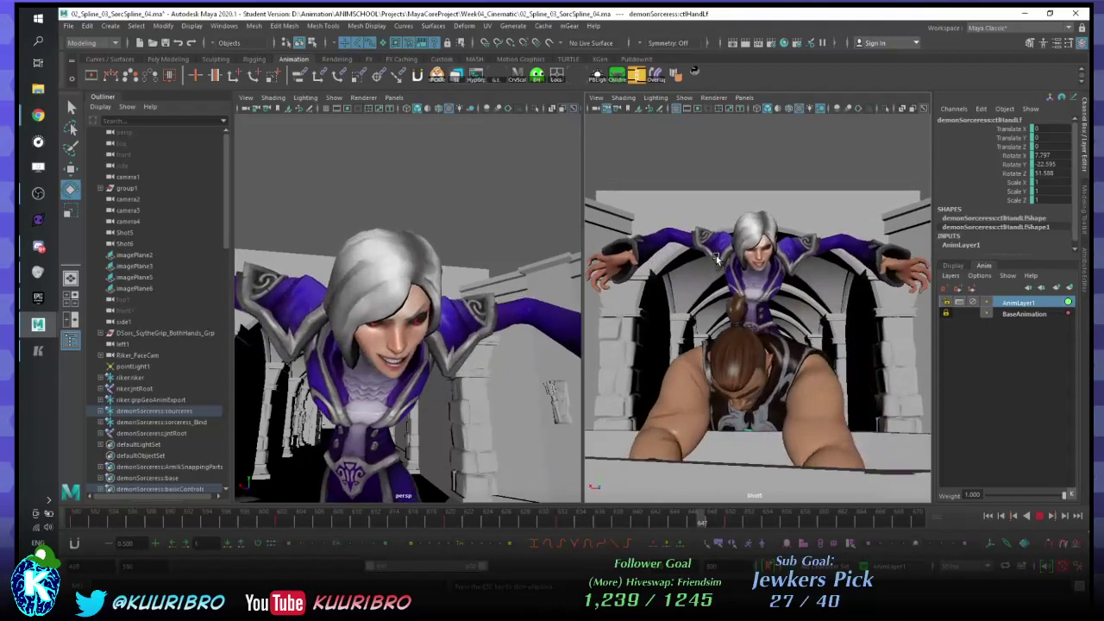
key(space)
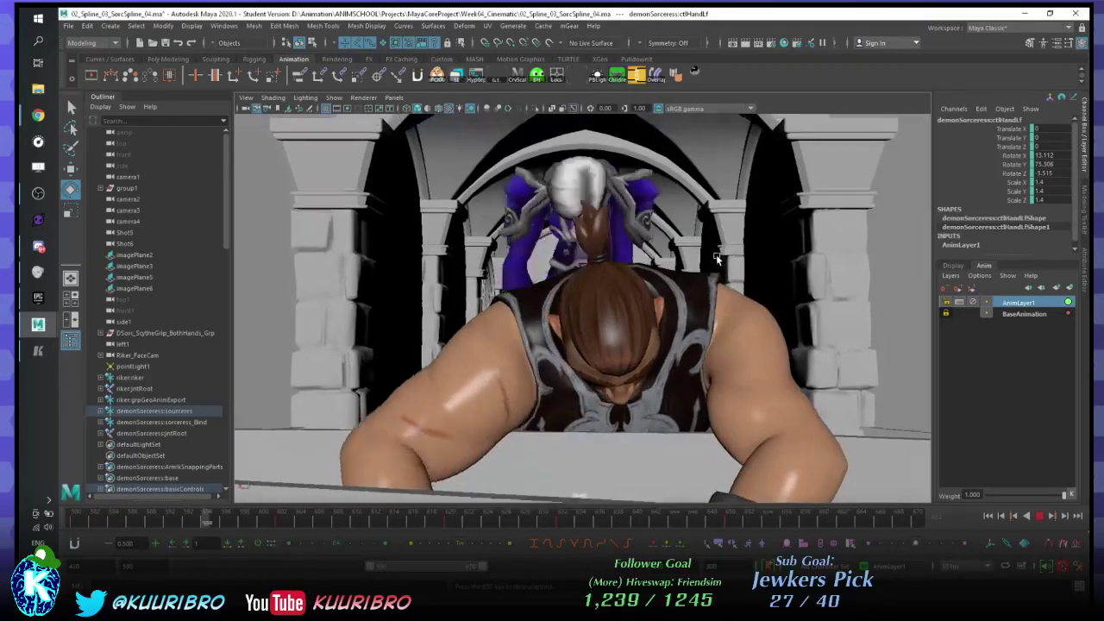
key(alt+v)
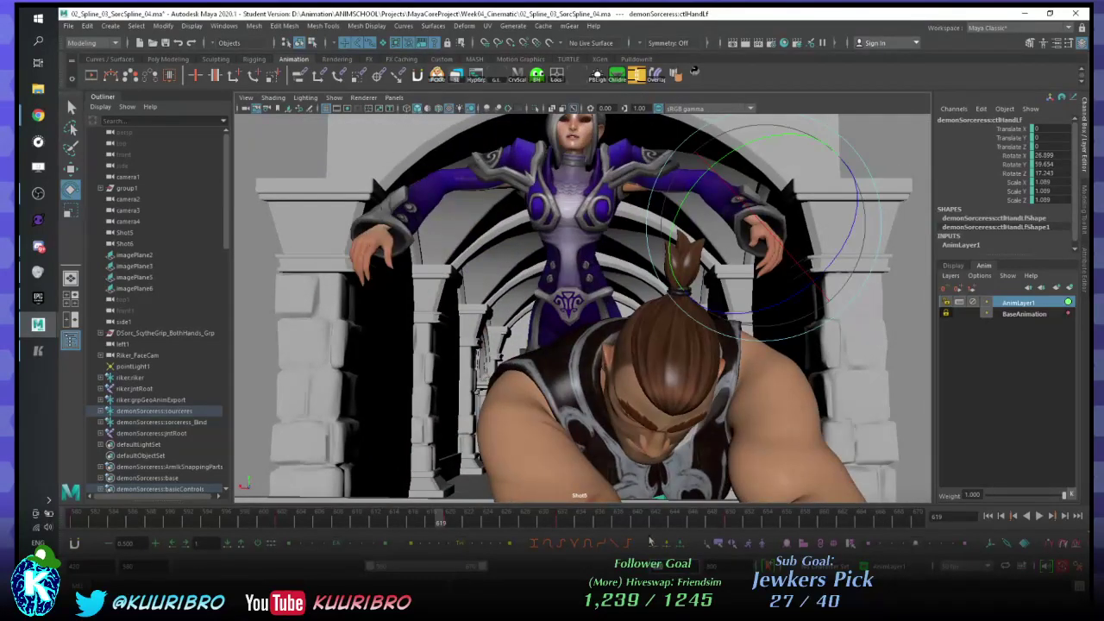
- Set the playback range's end to frame 665 and return to frame 580
text(665)
key(Return)
click(86, 524)
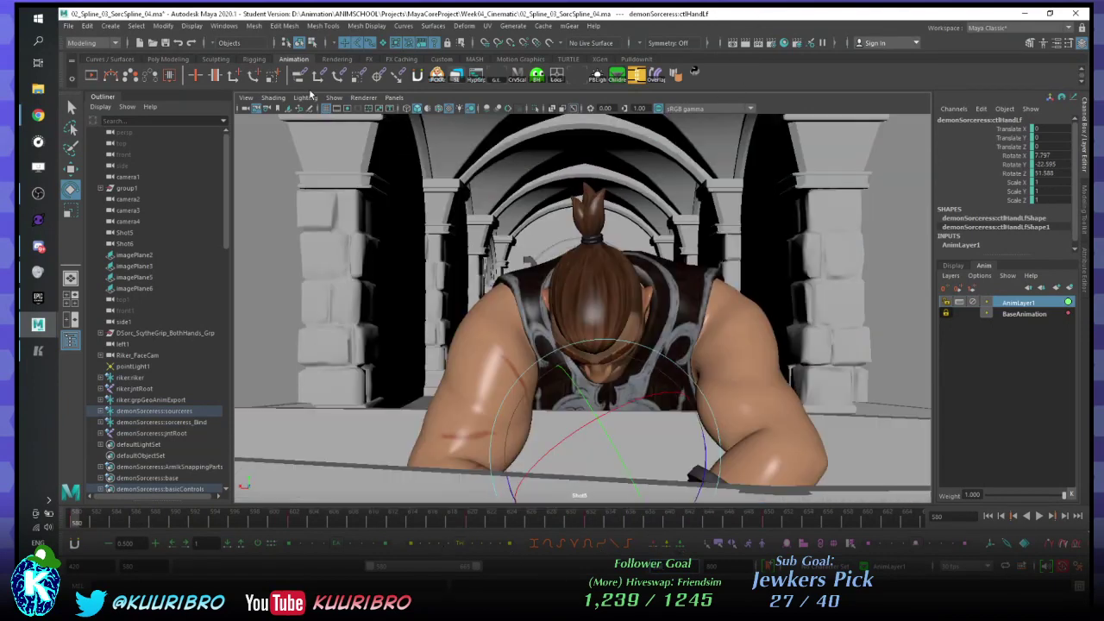
- Show the resolution gate in the shot camera view, clear the selection, and play back the shot to frame 640
click(345, 109)
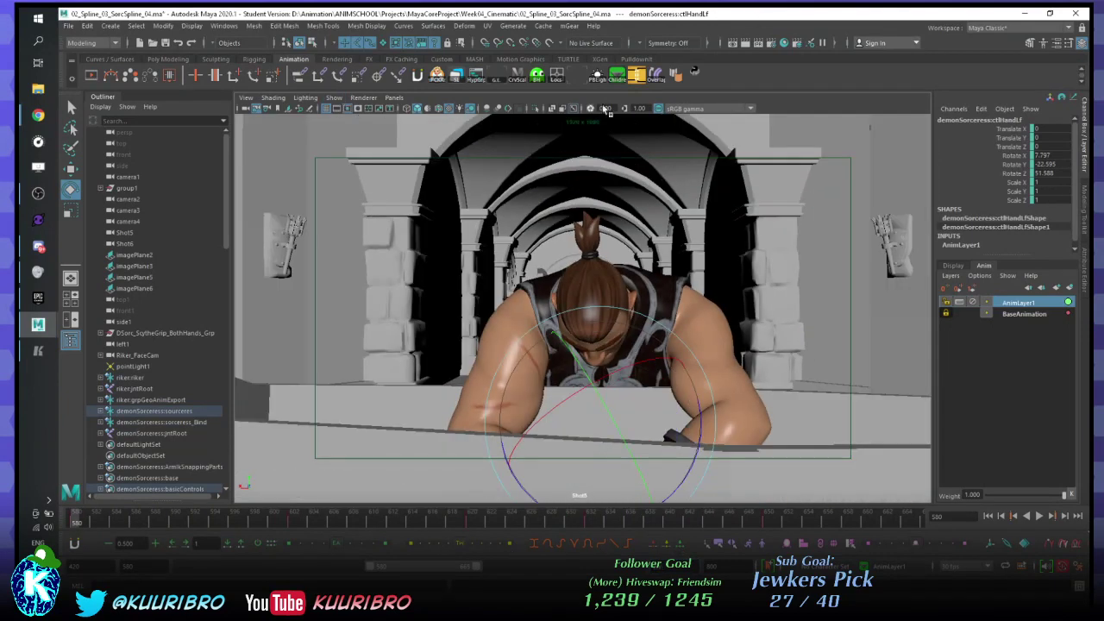
click(854, 224)
key(alt+v)
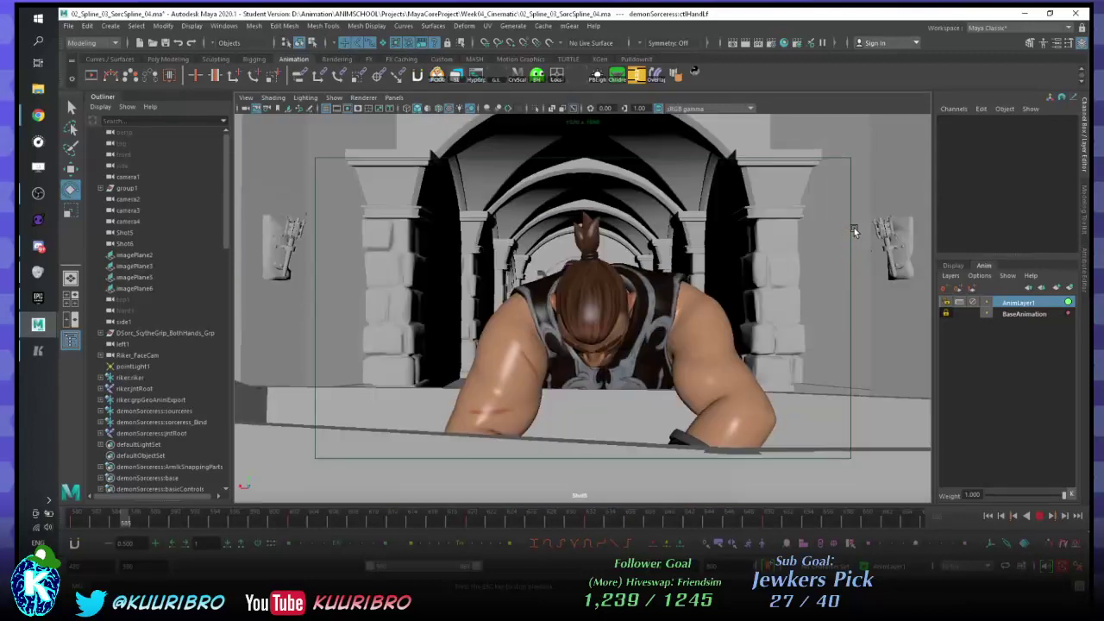
key(alt+v)
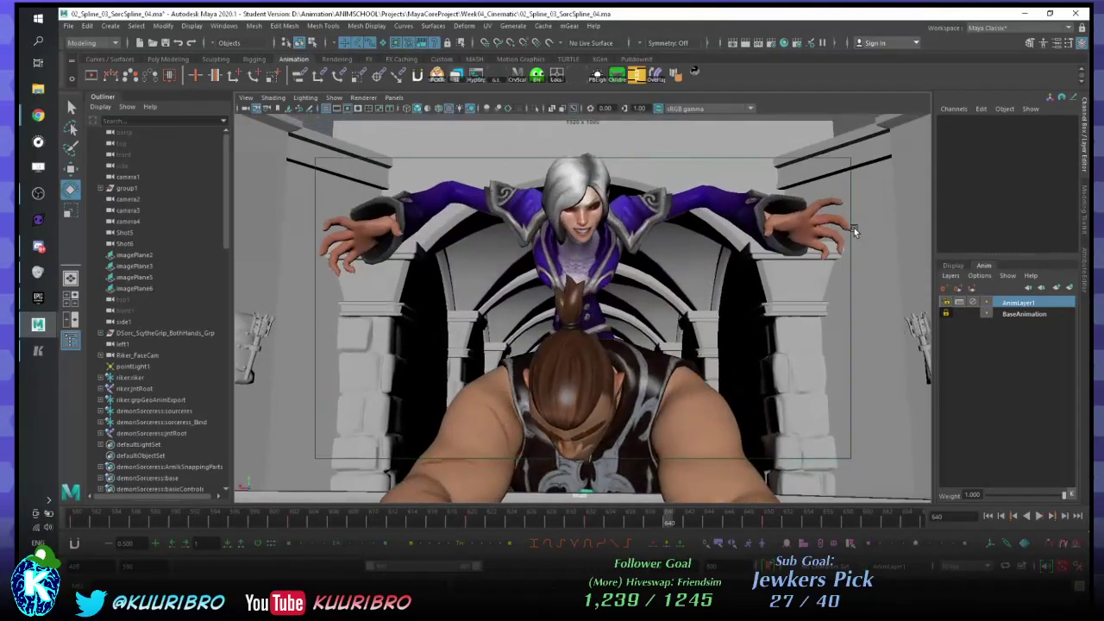
- Select the sorceress's left hand control and examine its motion between frames 616 and 640
click(717, 325)
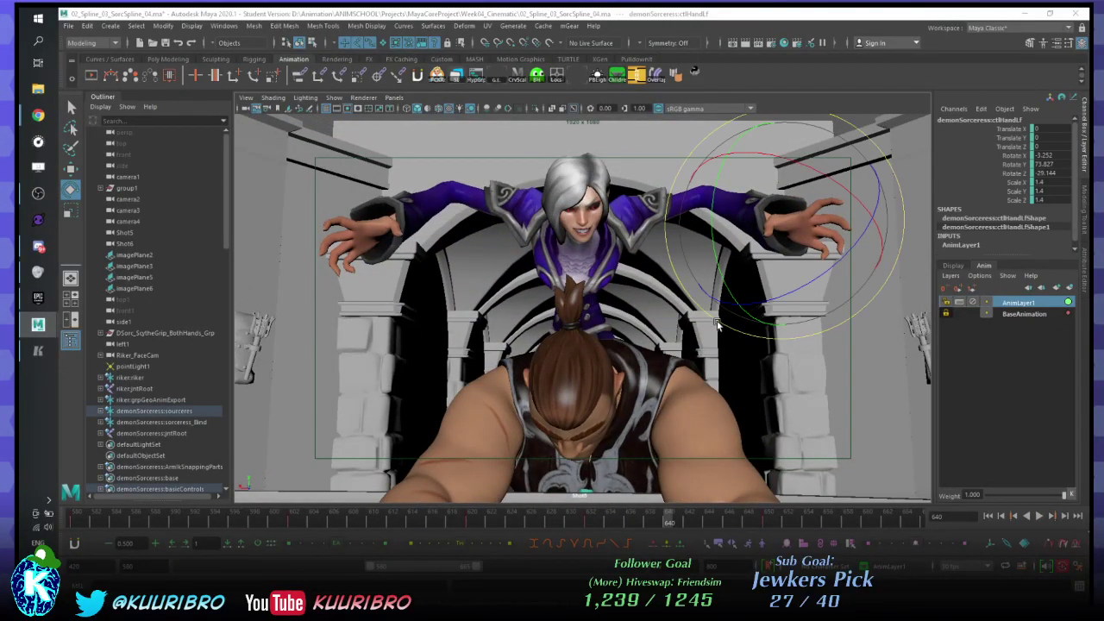
mouse_move(544, 523)
mouse_down()
mouse_move(498, 521)
mouse_move(559, 512)
mouse_up()
click(591, 521)
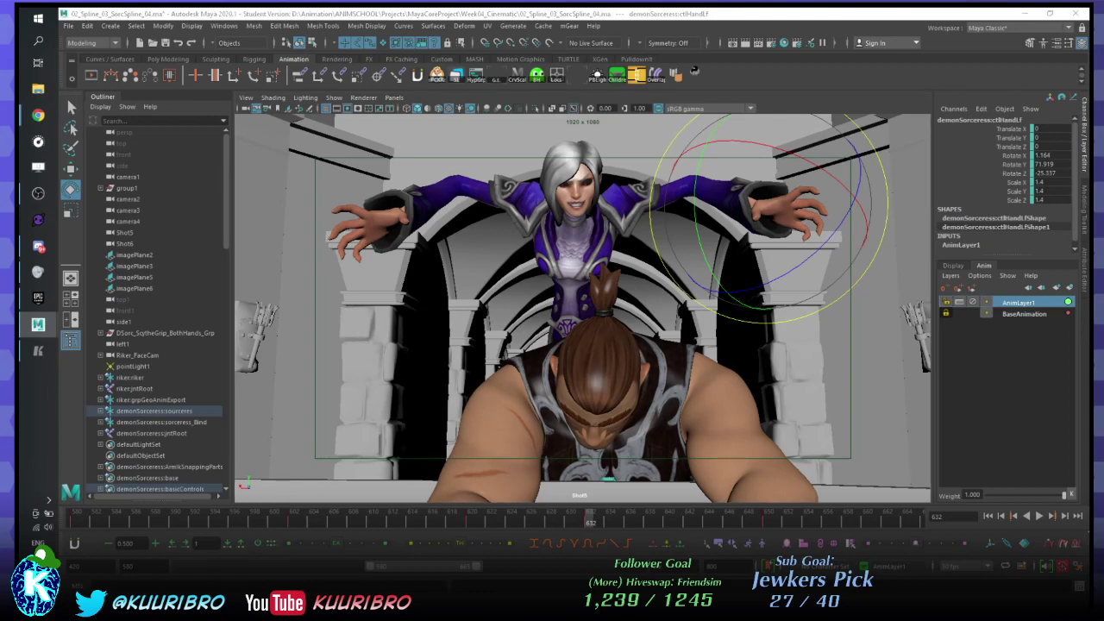
key(alt+shift+v)
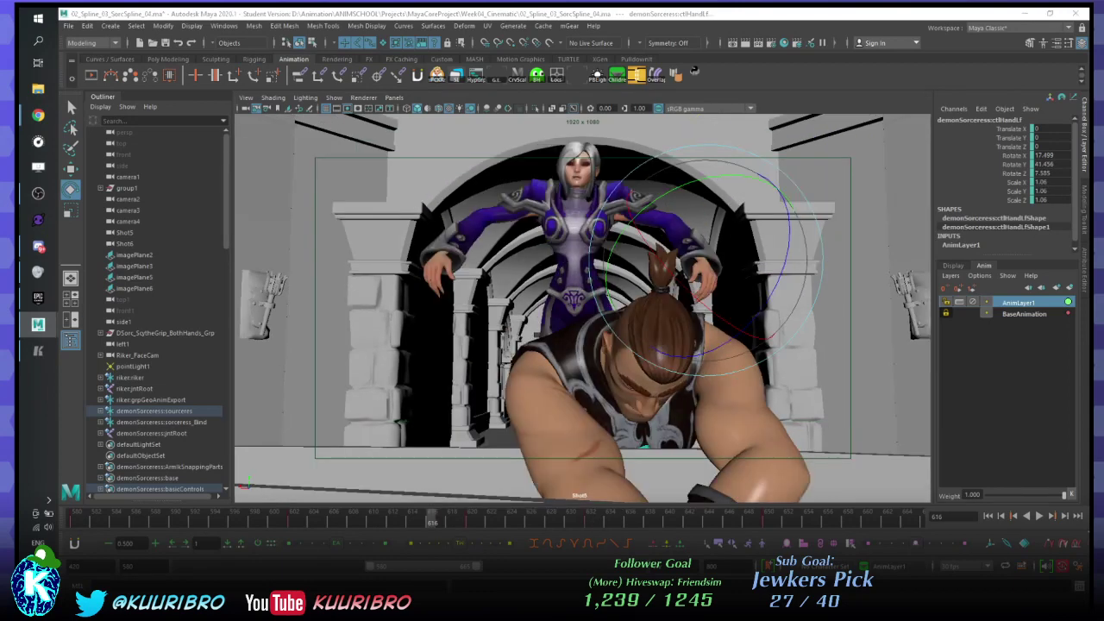
- Make AnimLayer1 active and apply the curve local scale tool at 1.00 to the left hand control at frame 620
click(1028, 316)
click(1030, 302)
key(period)
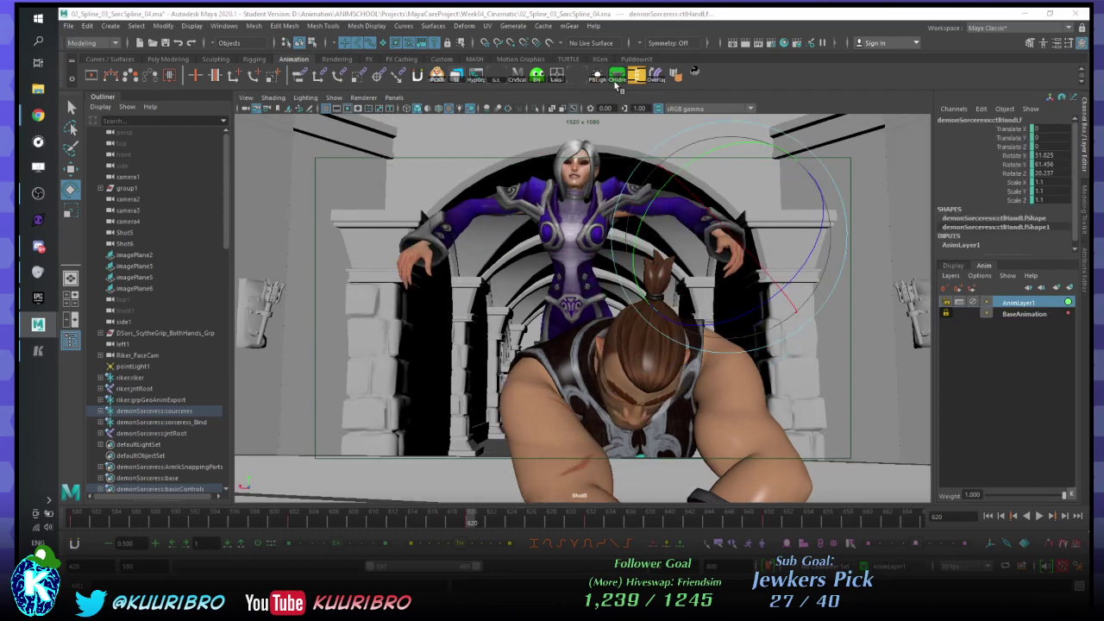
click(517, 80)
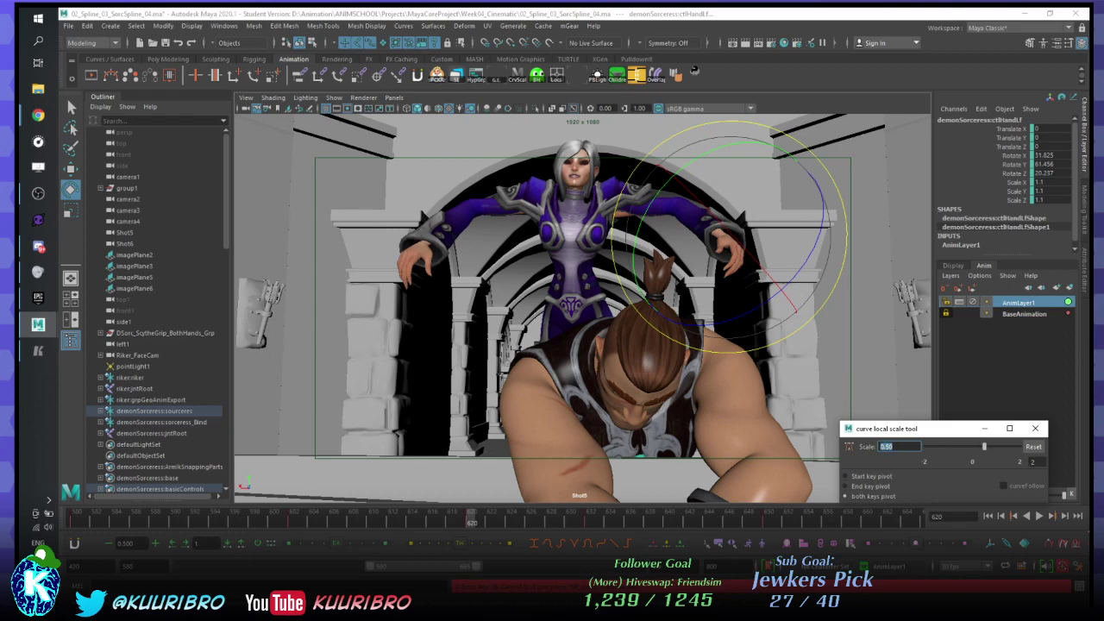
text(1)
key(Return)
- Play back the left hand motion after frame 620 and return to the key at frame 620
drag(472, 519, 522, 520)
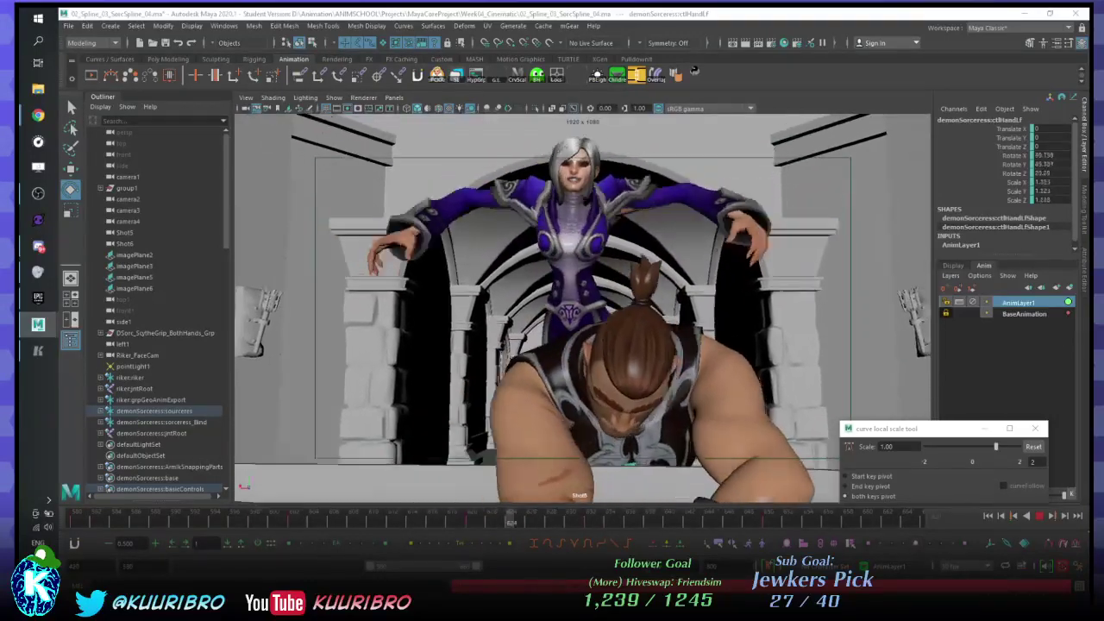
key(Escape)
key(comma)
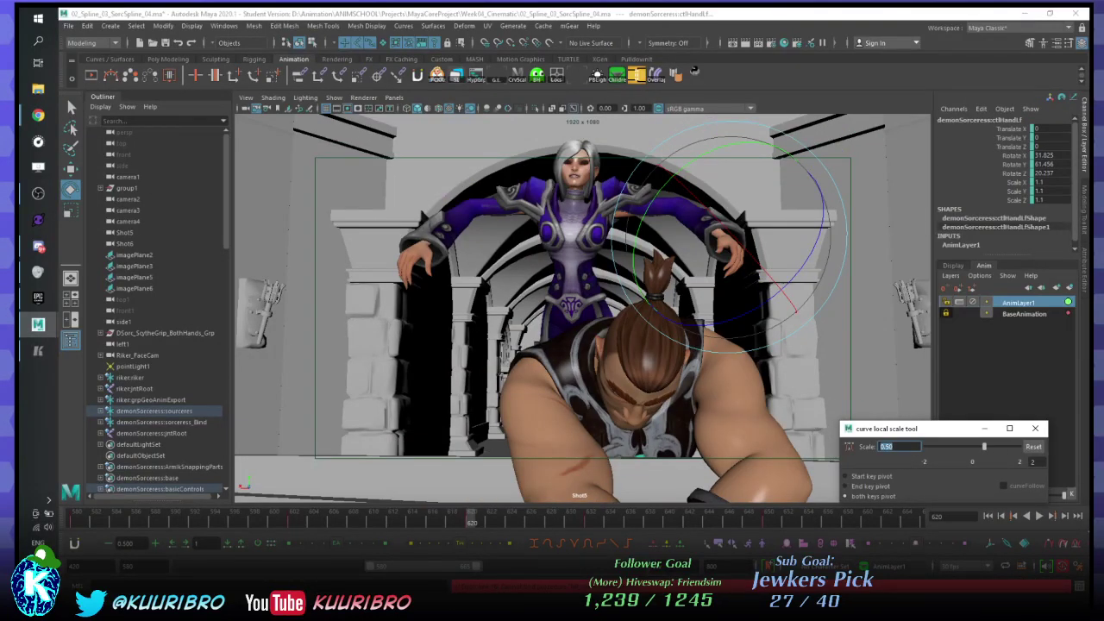
- At frame 632, adjust the left hand control's rotation to about -4.7, 70.4, -25.6 and scrub back through the motion
key(period)
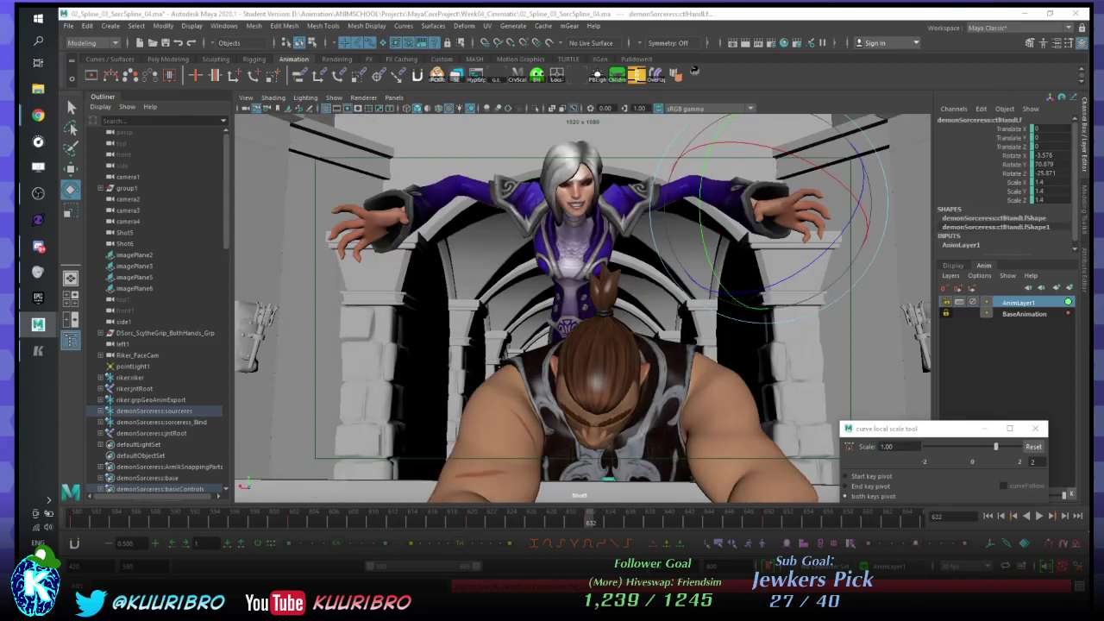
drag(879, 249, 877, 255)
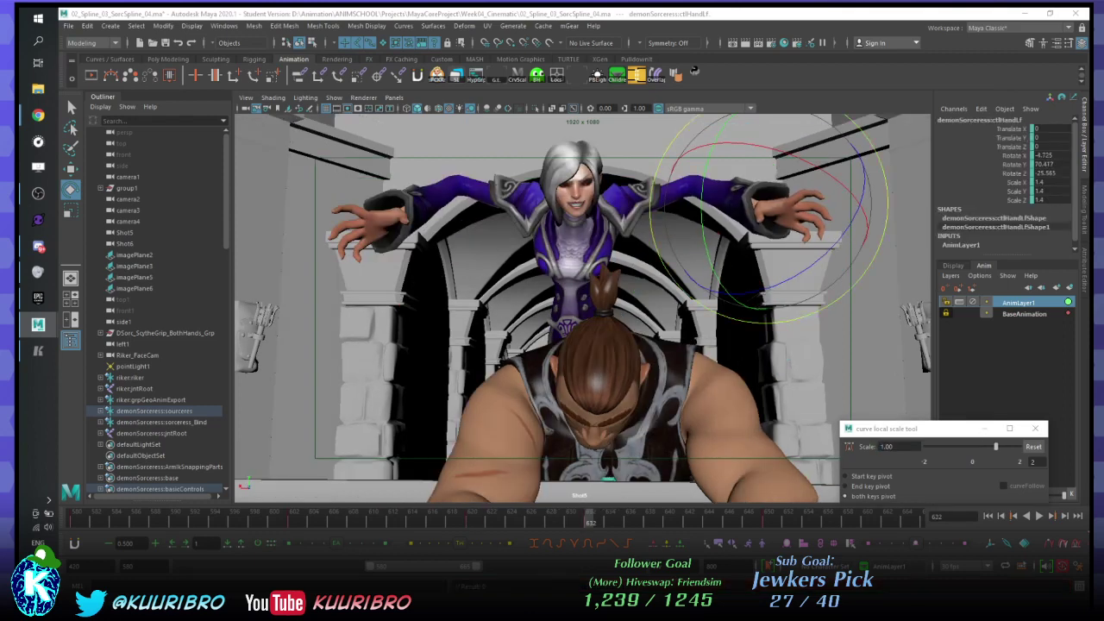
drag(590, 517, 104, 518)
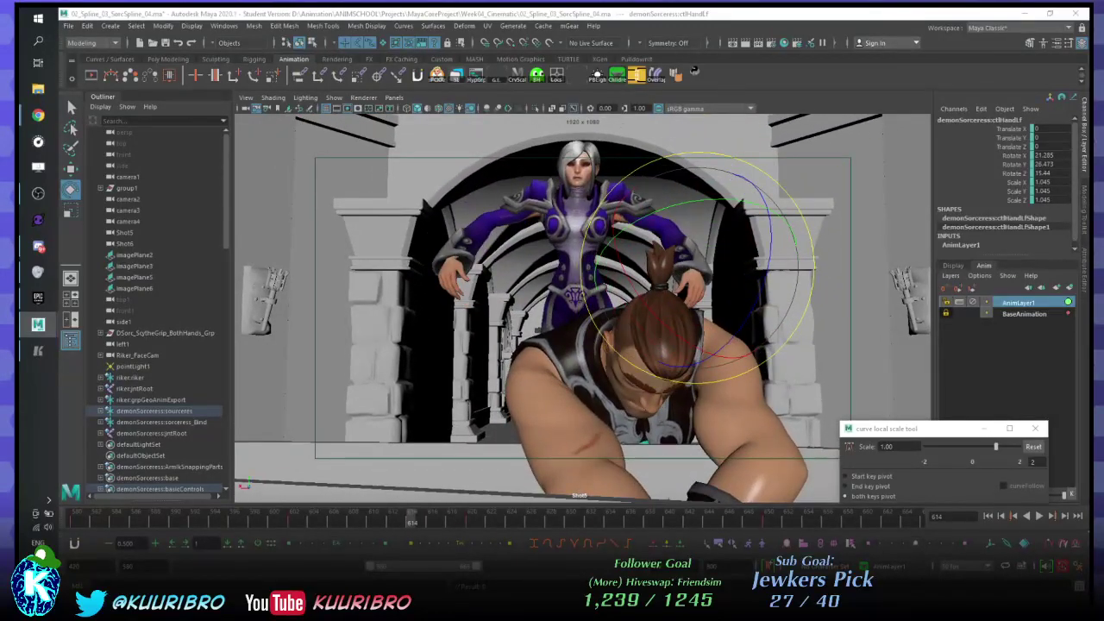
- Make the BaseAnimation layer active, select the sorceress's right hand control and compare its poses around frames 608 to 618
click(1014, 314)
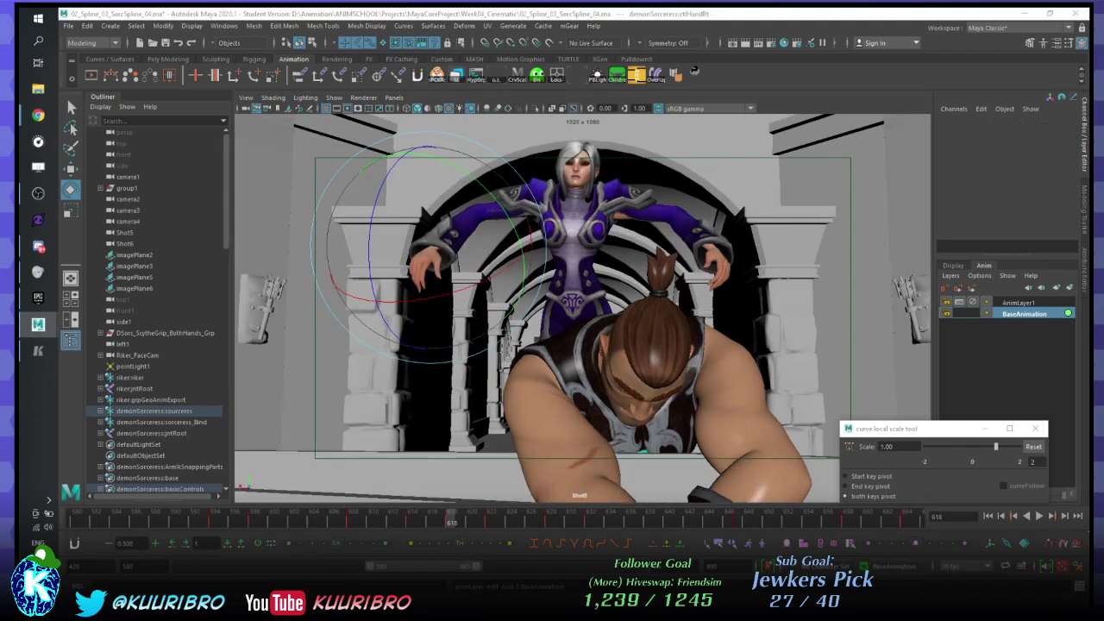
key(Delete)
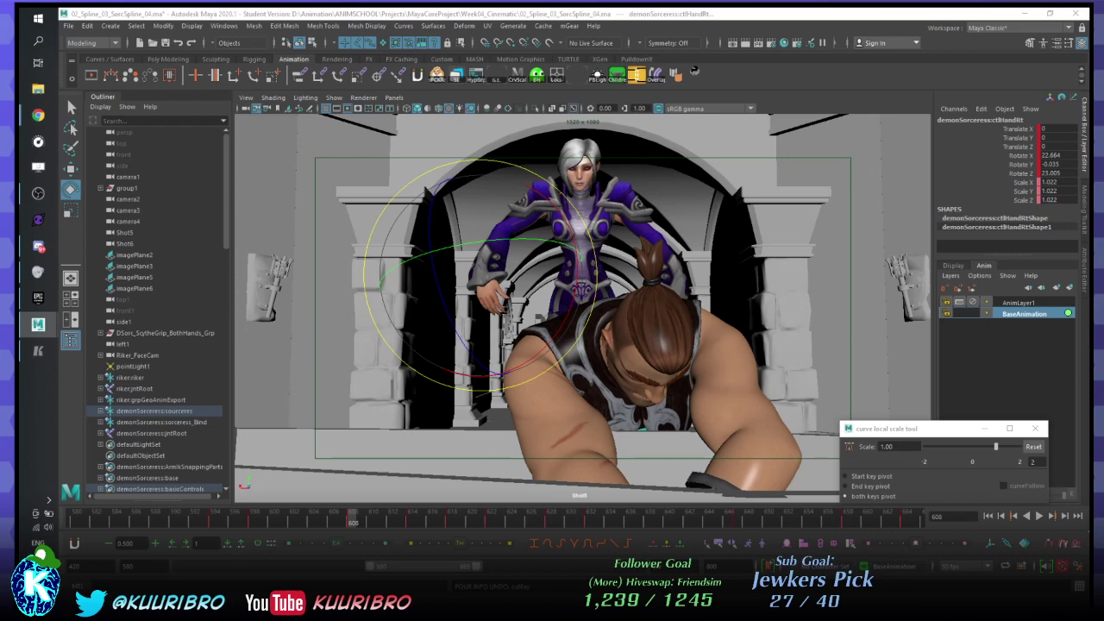
key(.)
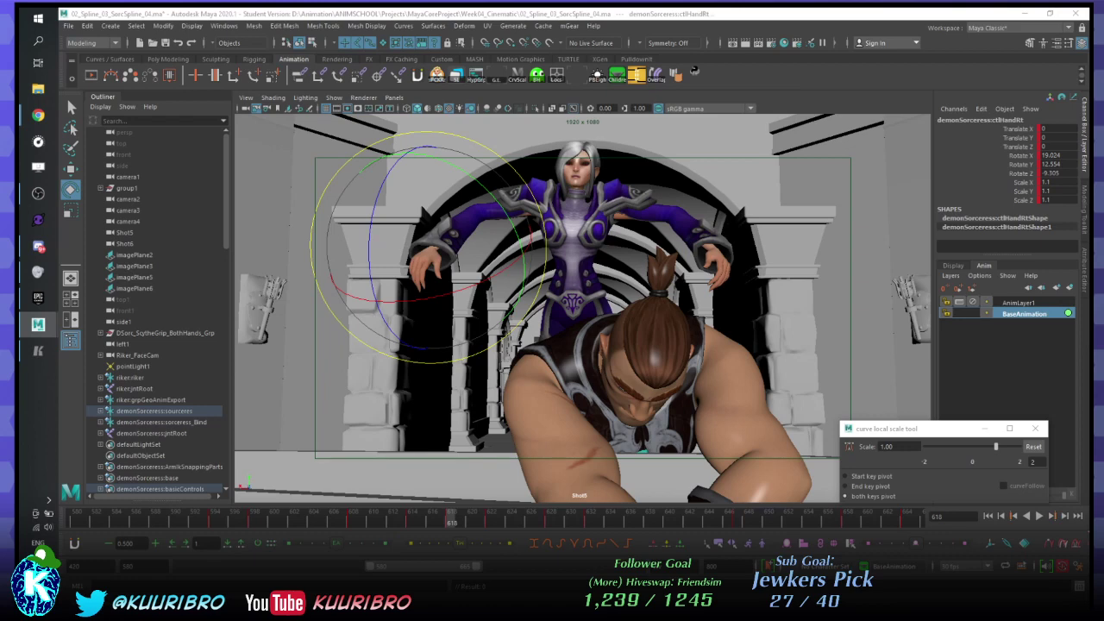
key(.)
key(.)
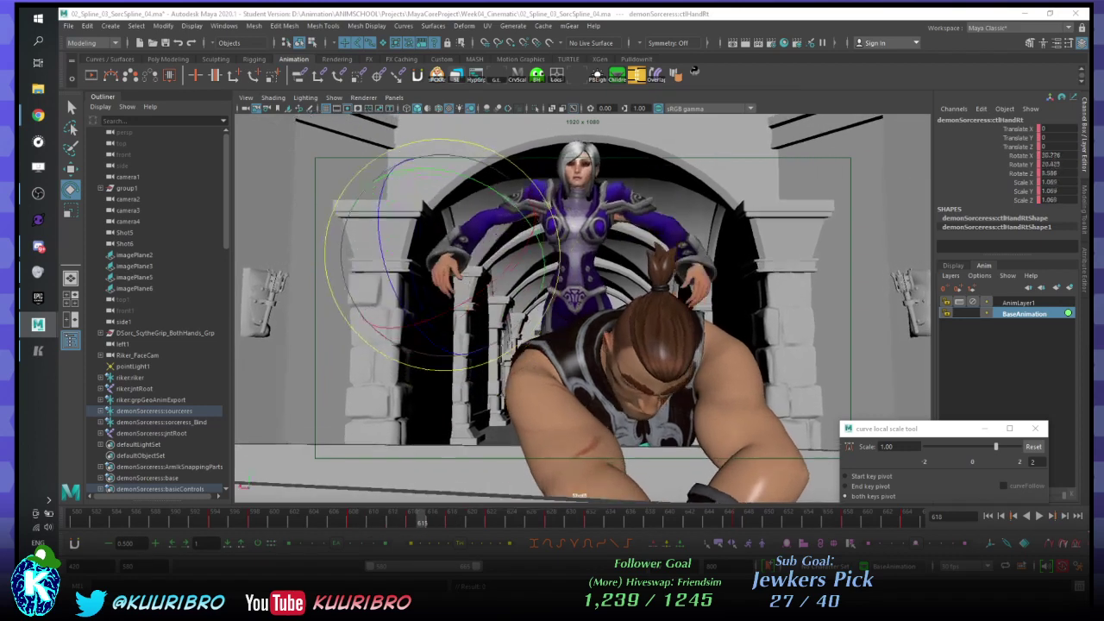
mouse_move(451, 519)
mouse_down()
mouse_move(579, 520)
mouse_move(420, 520)
mouse_move(432, 519)
mouse_up()
key(.)
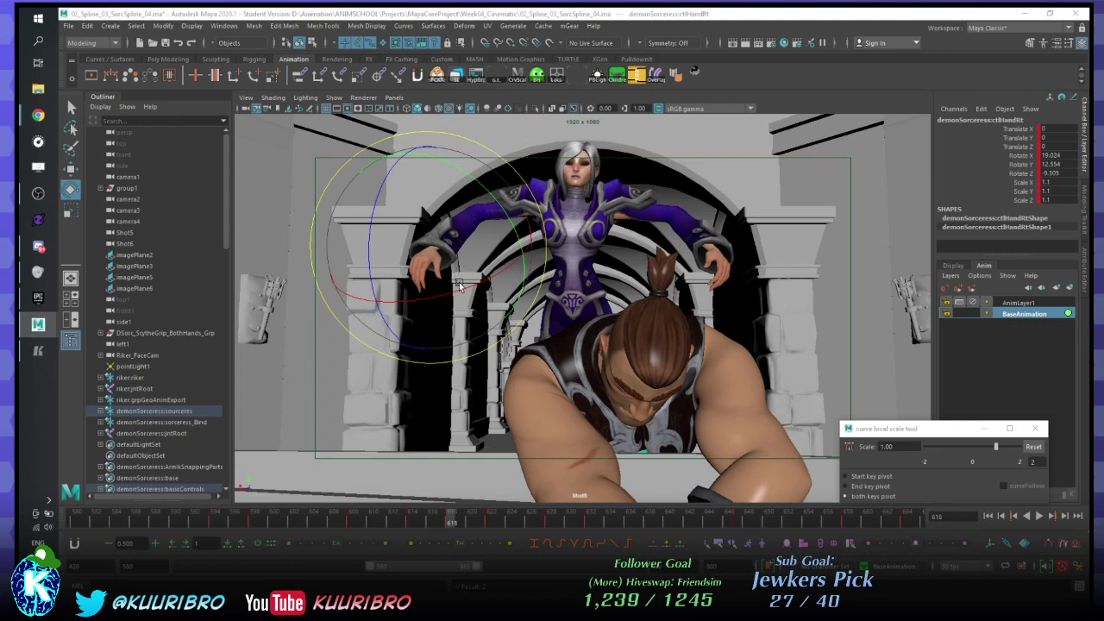
- At frame 618, set the right hand control's X rotation to about 26.1 and compare it with the neighbouring key
key(comma)
key(comma)
key(comma)
key(comma)
key(period)
key(period)
key(period)
key(period)
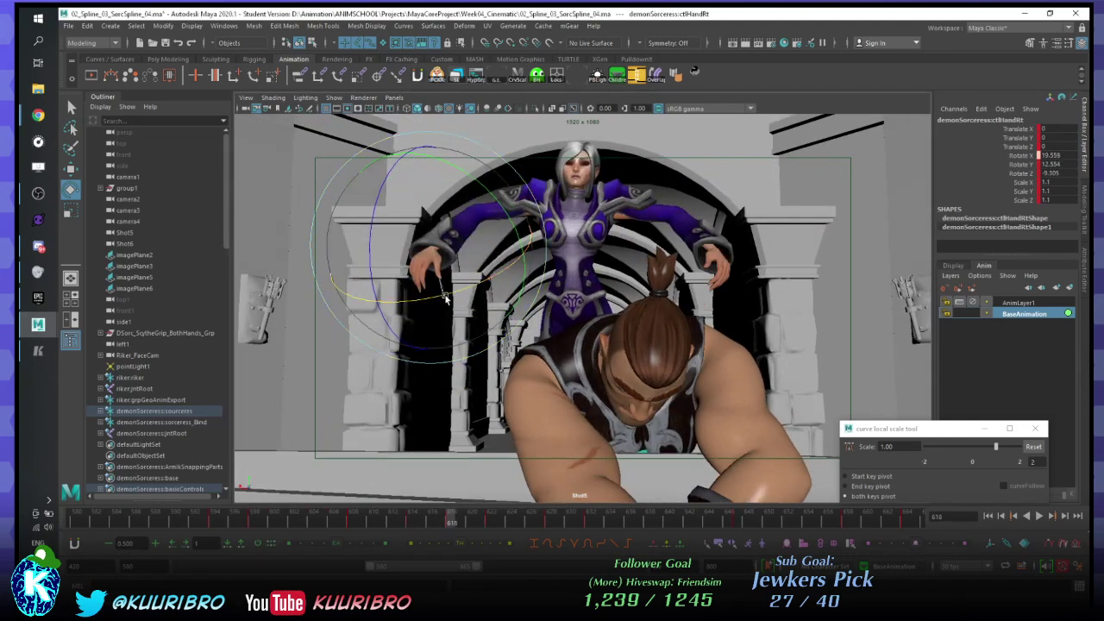
drag(452, 295, 457, 295)
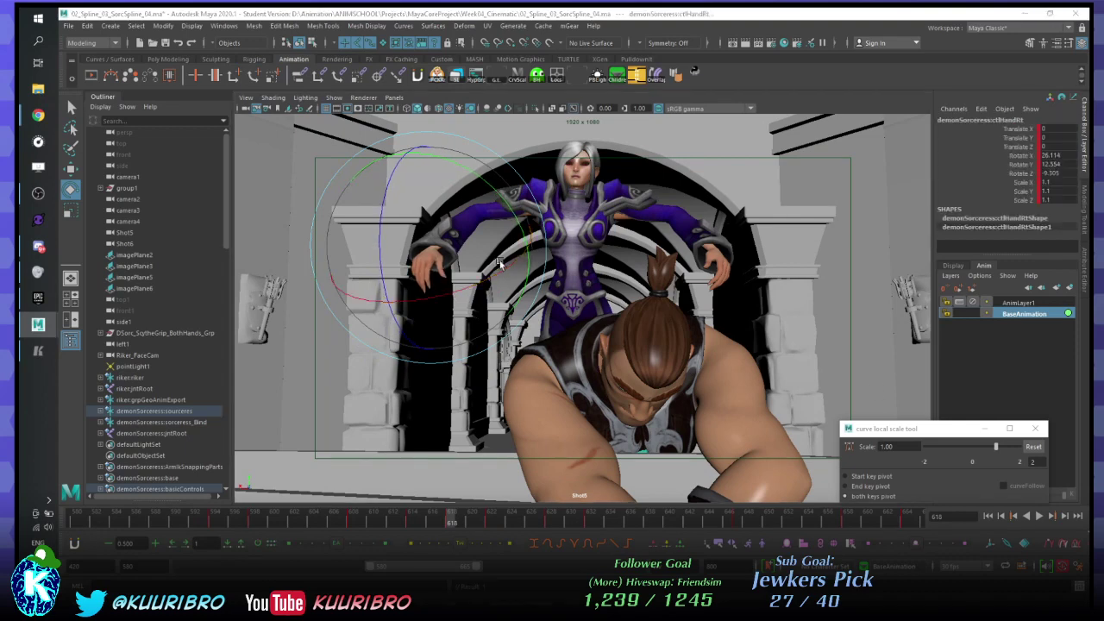
key(comma)
key(period)
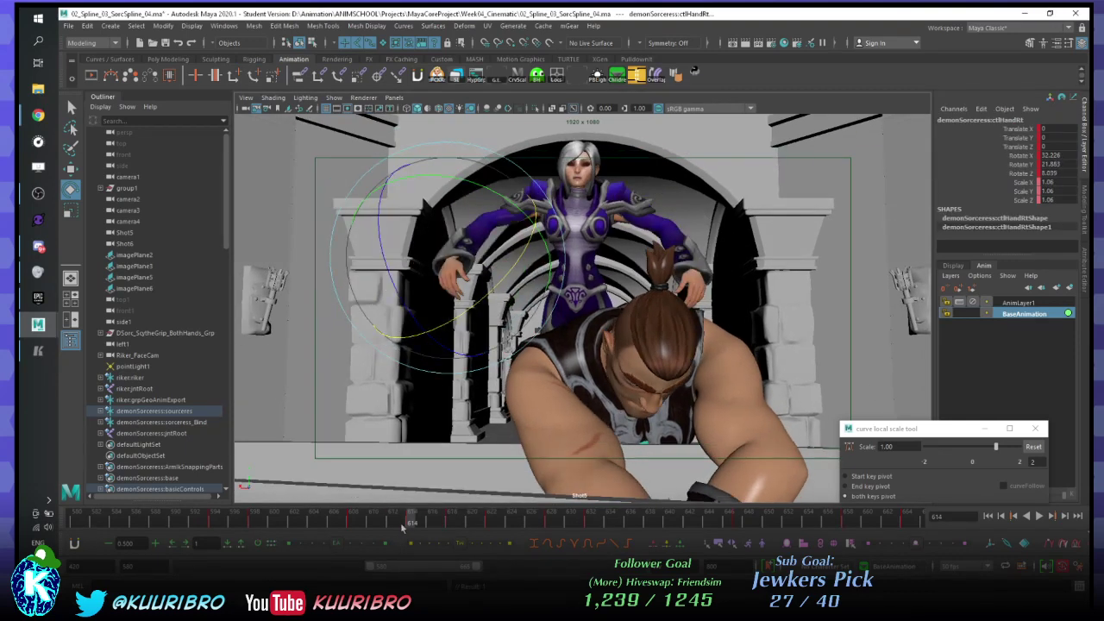
- At frame 622, rotate the right hand control to about 15 in X and play back the motion
drag(407, 522, 473, 519)
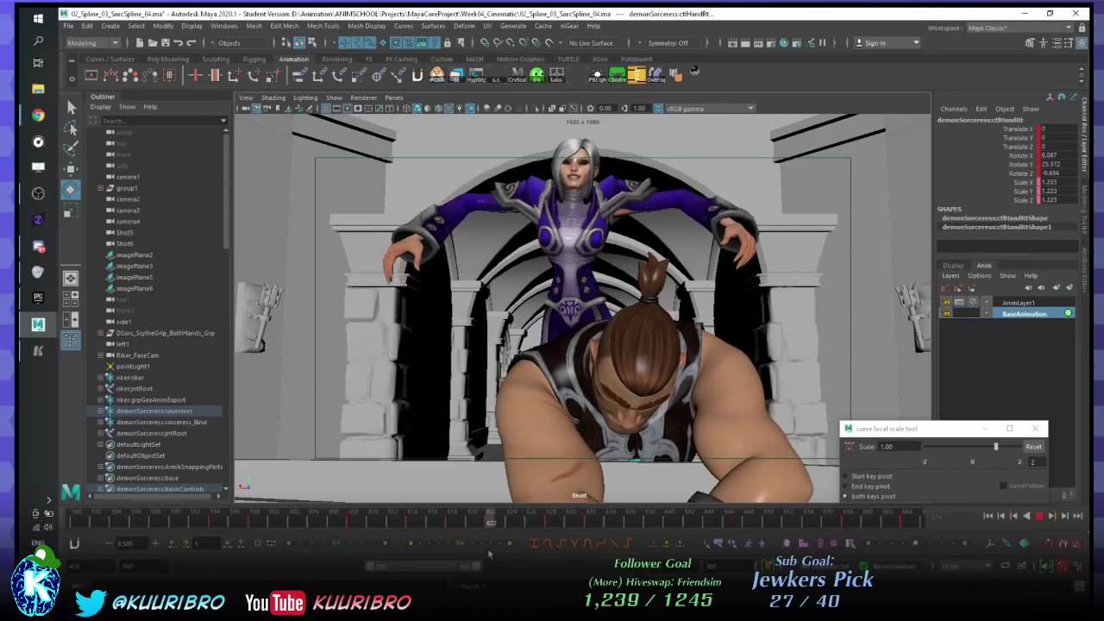
key(alt+v)
drag(439, 256, 450, 250)
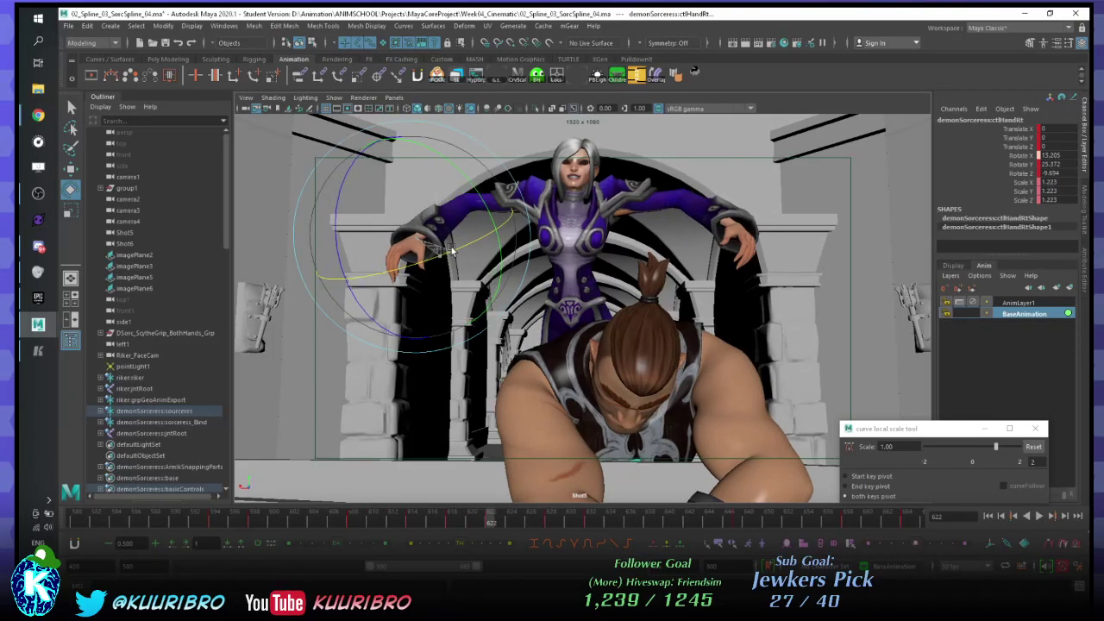
key(alt+v)
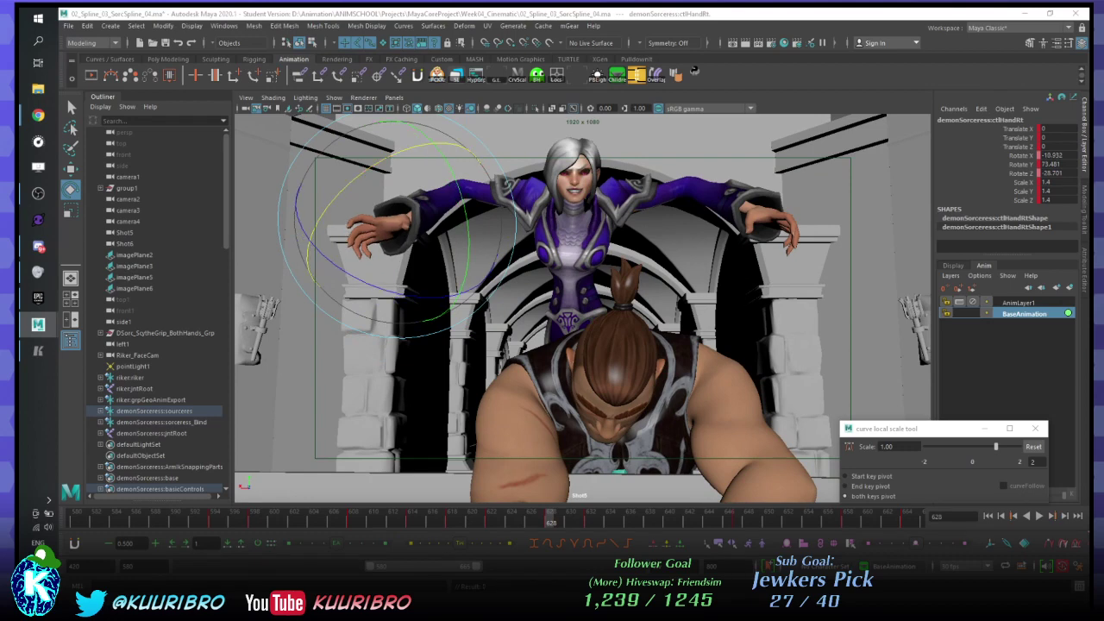
- At frame 628, set the right hand control's X rotation to about -15.8, comparing the pose with and without the change
drag(366, 170, 360, 175)
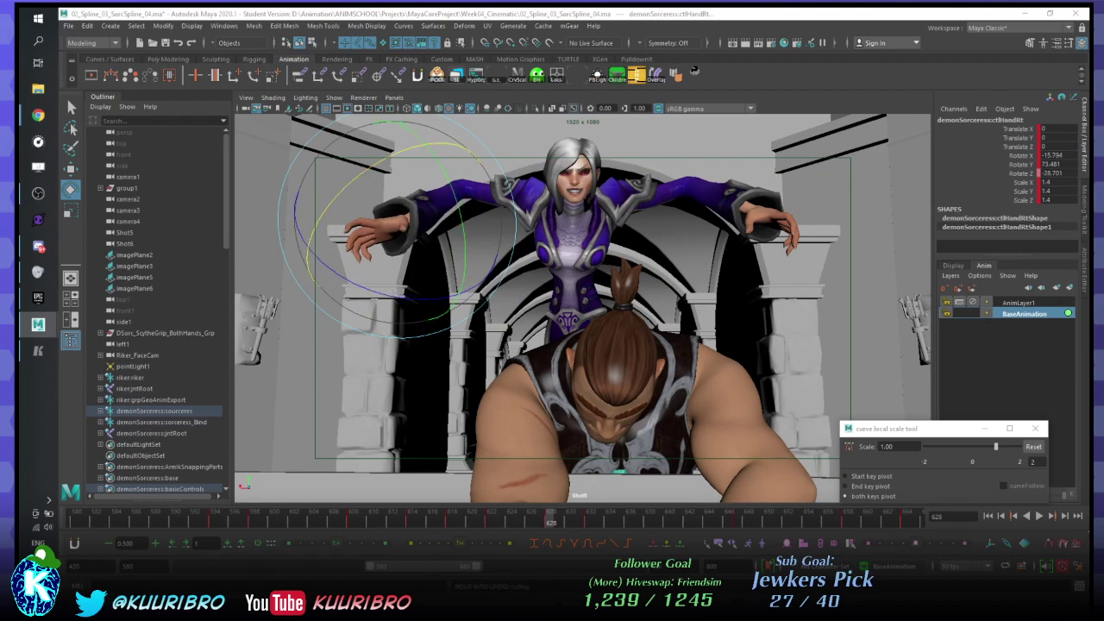
key(ctrl+z)
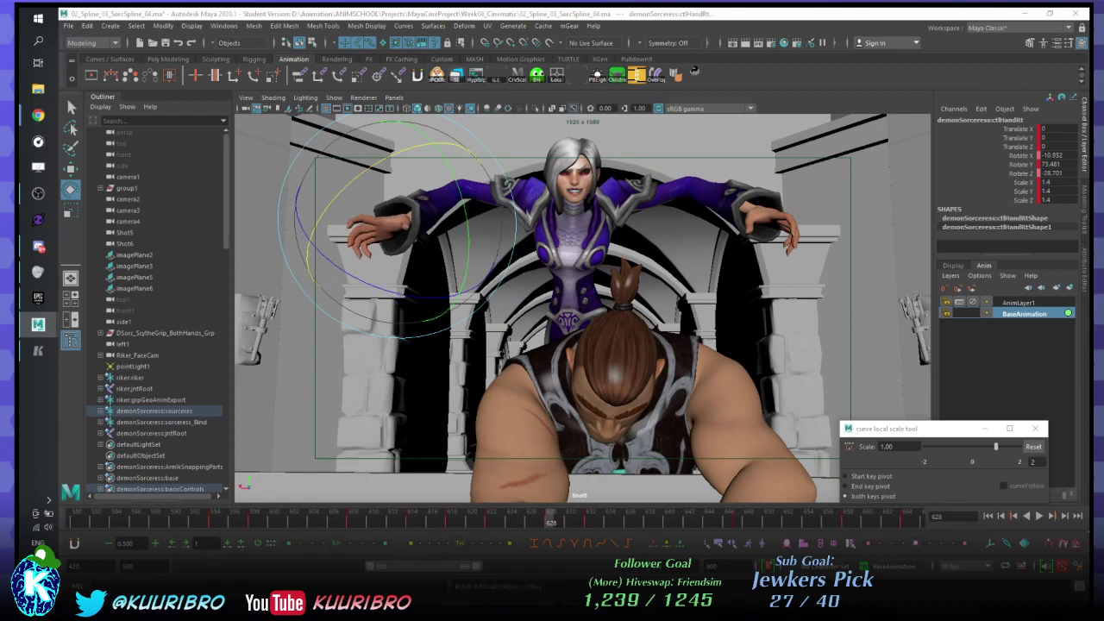
key(shift+z)
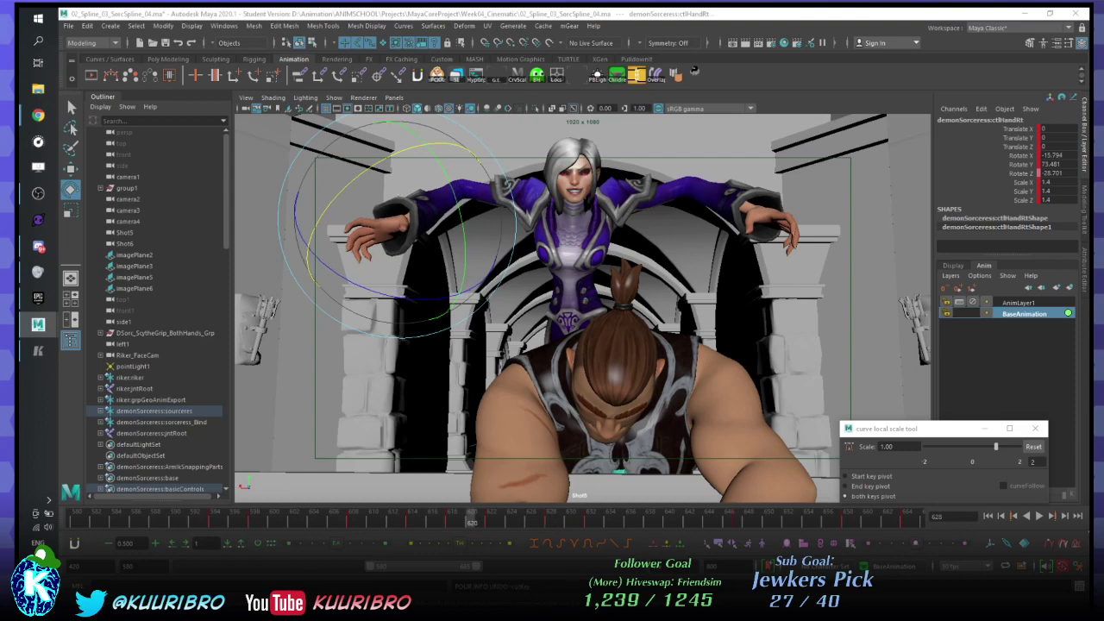
drag(472, 519, 422, 522)
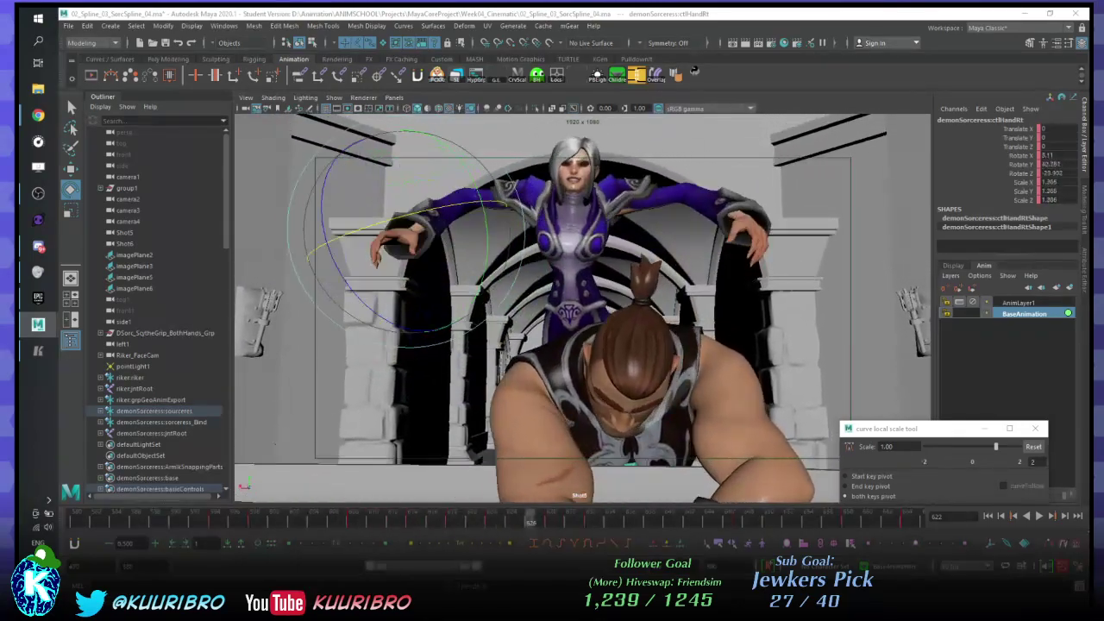
- Scrub and play back the right hand motion around frames 620 to 628
drag(531, 522, 472, 522)
key(alt+v)
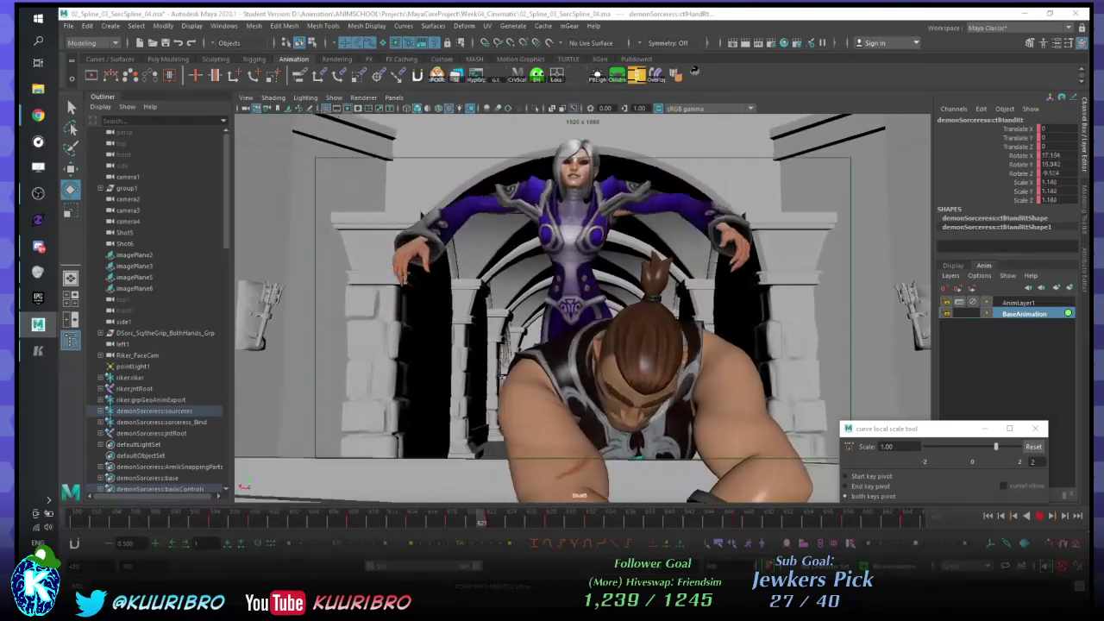
key(alt+v)
click(491, 521)
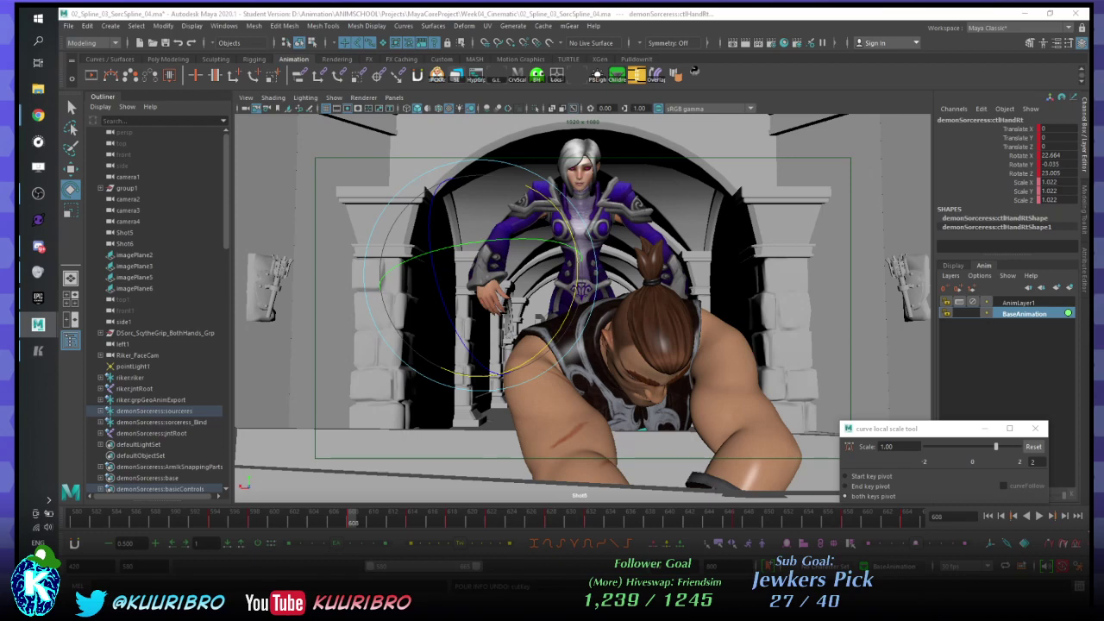
- Try rotating the right hand control to about 25.8 in Z at frame 608 and 23.6 in Y at frame 618
key(Delete)
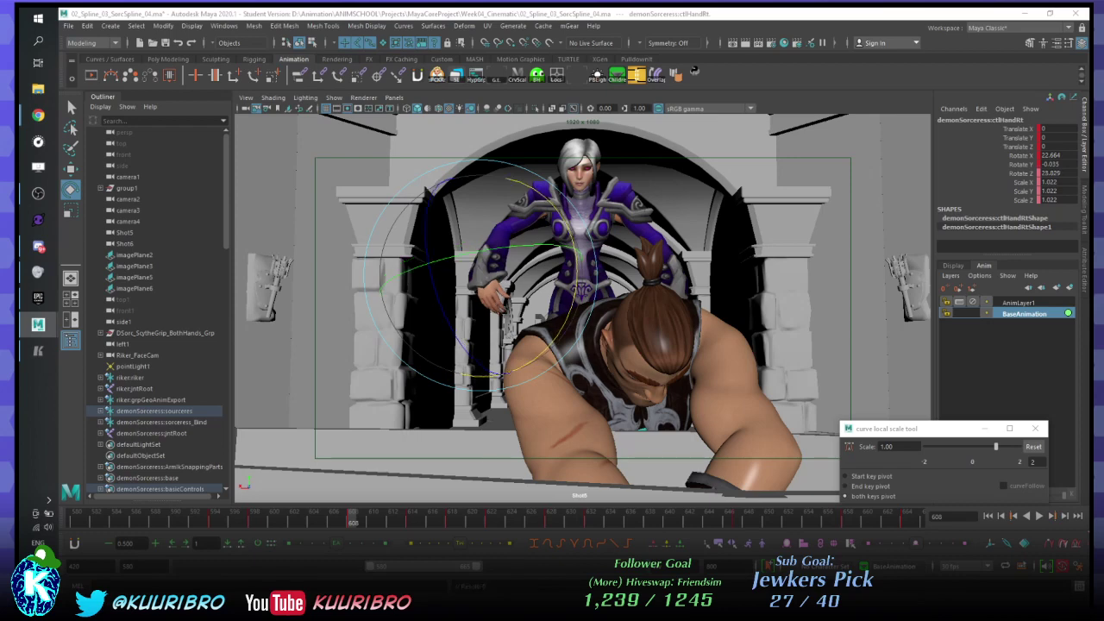
key(.)
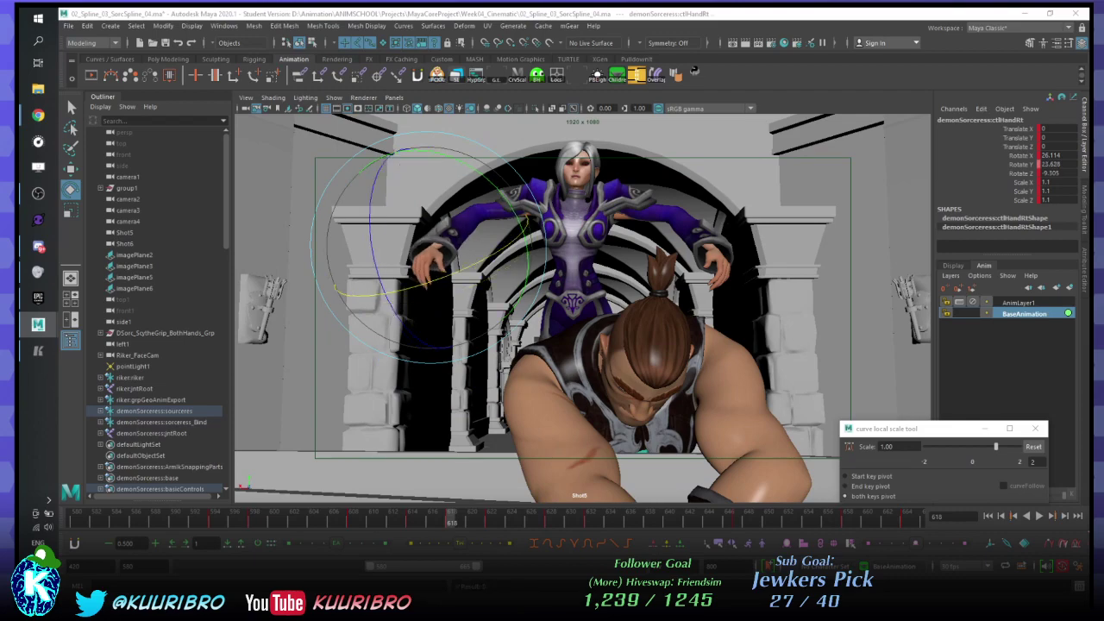
mouse_move(437, 519)
mouse_down()
mouse_move(378, 518)
mouse_move(496, 503)
mouse_move(521, 520)
mouse_up()
key(ctrl+z)
- Play back the sorceress's arm and hand motion from frame 614 onward, restarting from frame 618
key(alt+v)
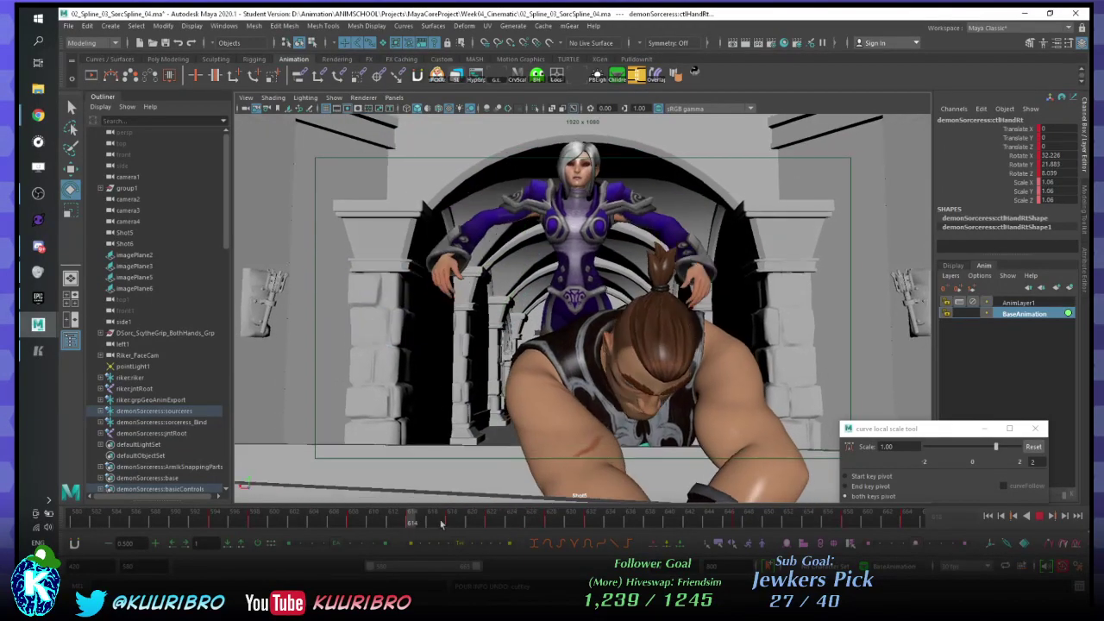
mouse_move(448, 511)
mouse_down()
mouse_move(417, 510)
mouse_move(501, 513)
mouse_move(452, 517)
mouse_up()
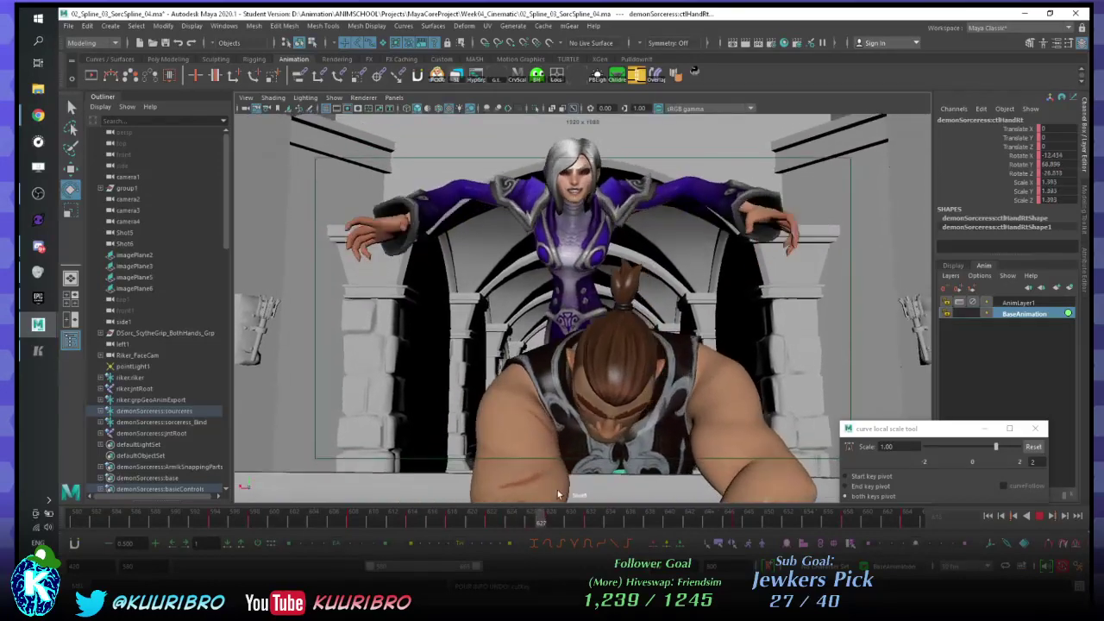
key(alt+v)
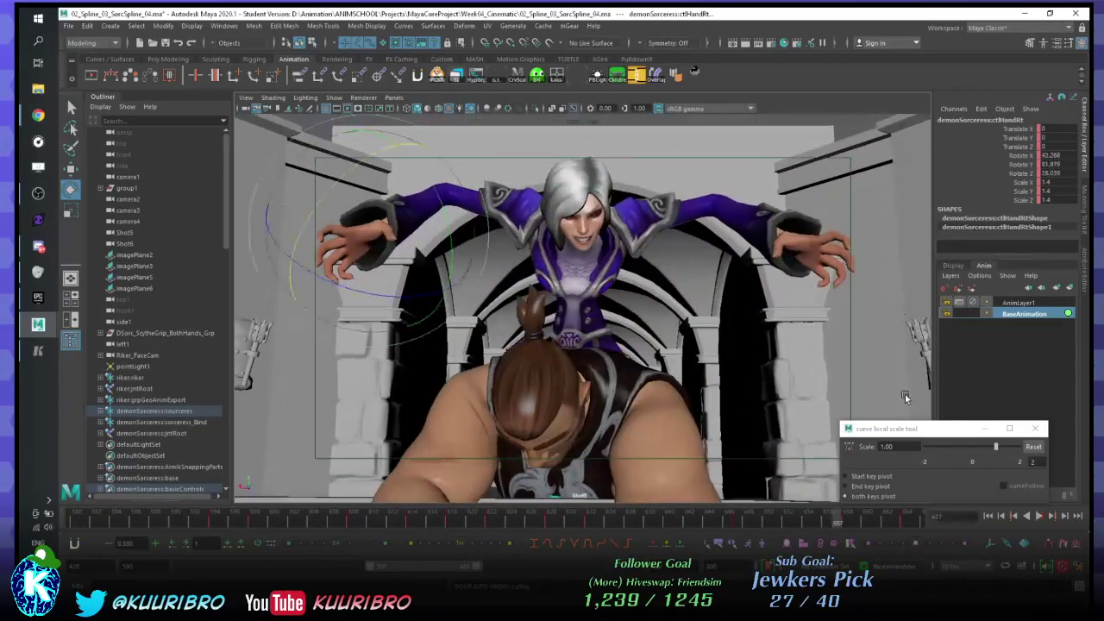
click(452, 520)
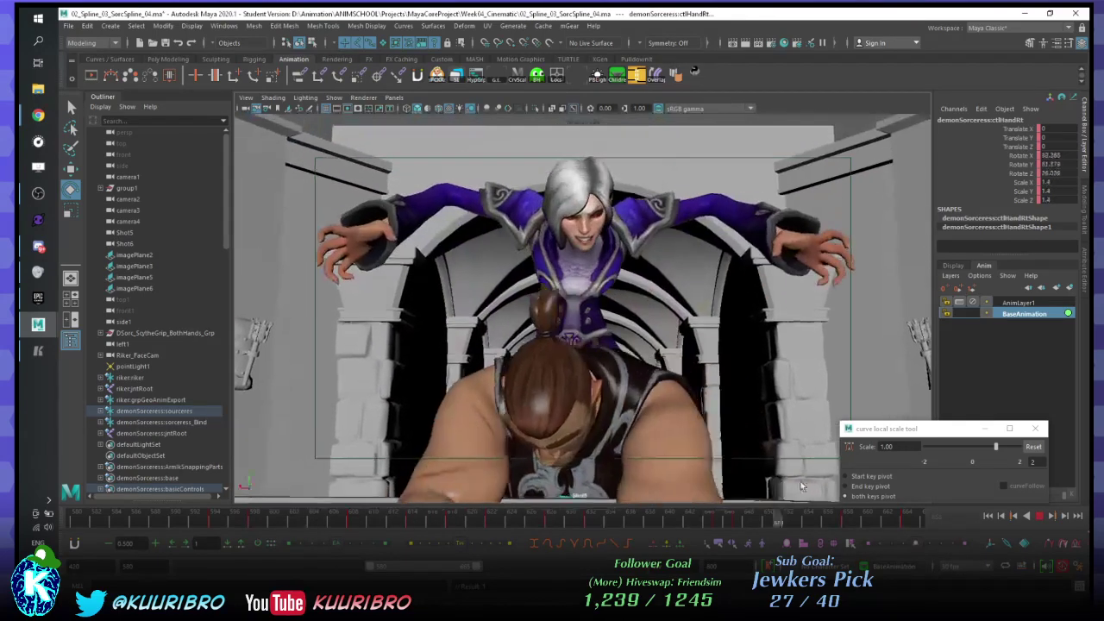
- Go to frame 623, select the sorceress's left lower arm control, make AnimLayer1 active and add the control to that layer
drag(730, 519, 502, 519)
click(461, 226)
click(458, 205)
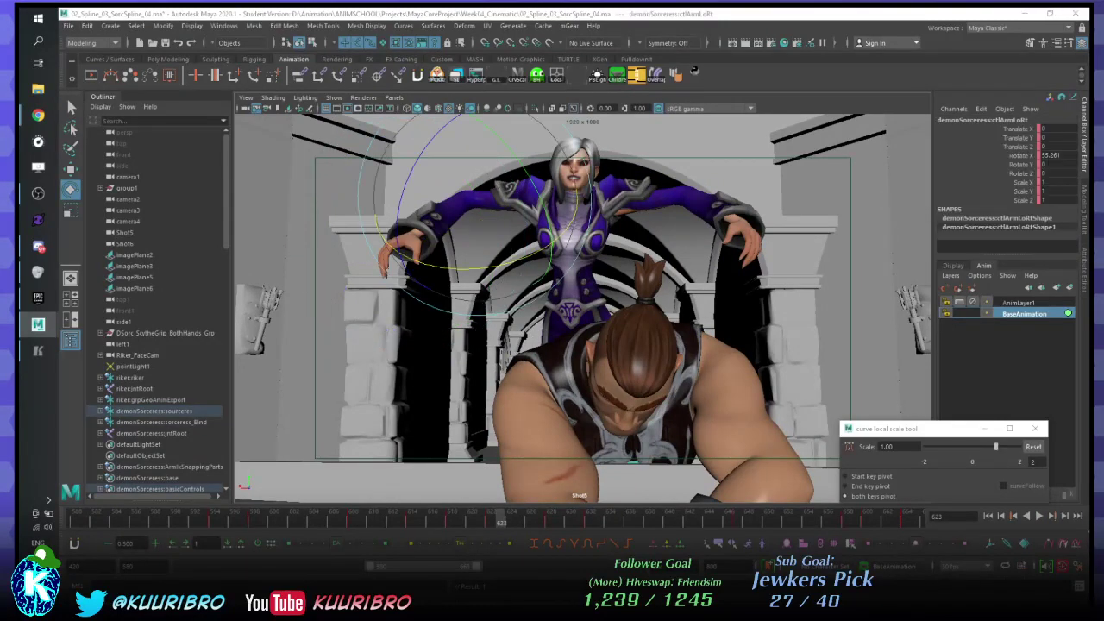
click(700, 206)
click(1018, 303)
right_click(1016, 304)
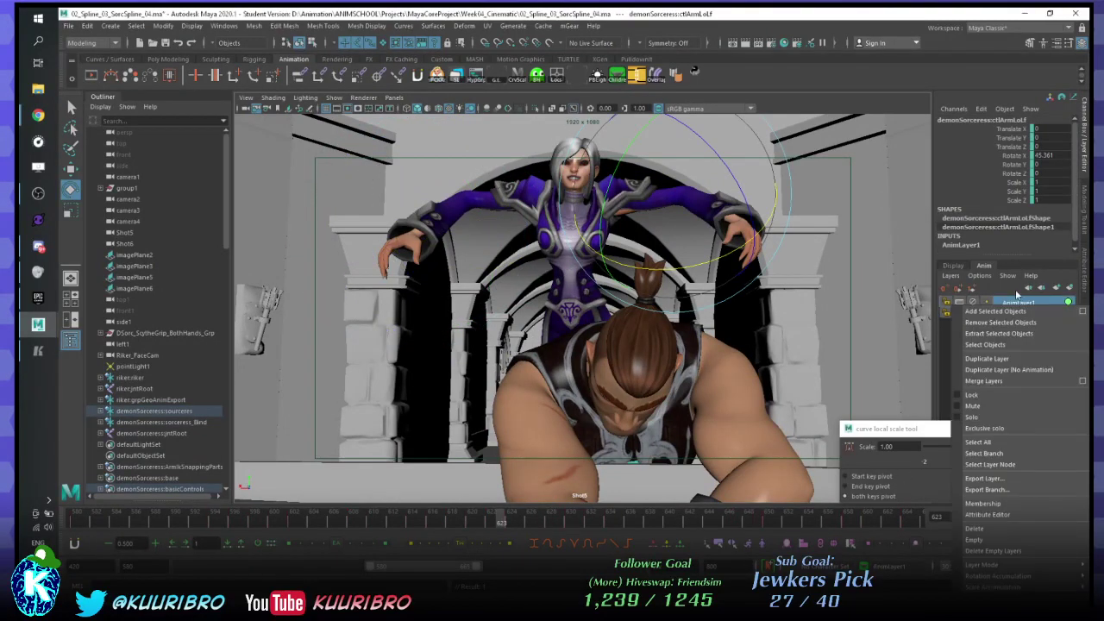
click(993, 311)
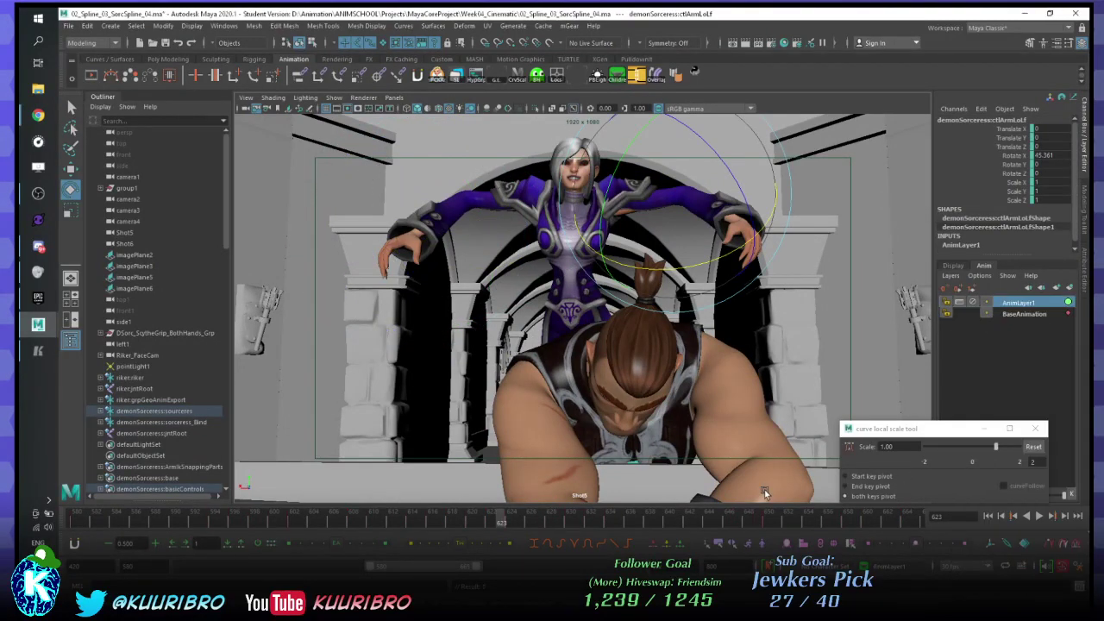
- Review the left lower arm's motion from frame 600 and rotate its control at frame 616 to about 46 in X
click(440, 519)
drag(429, 519, 272, 520)
key(alt+v)
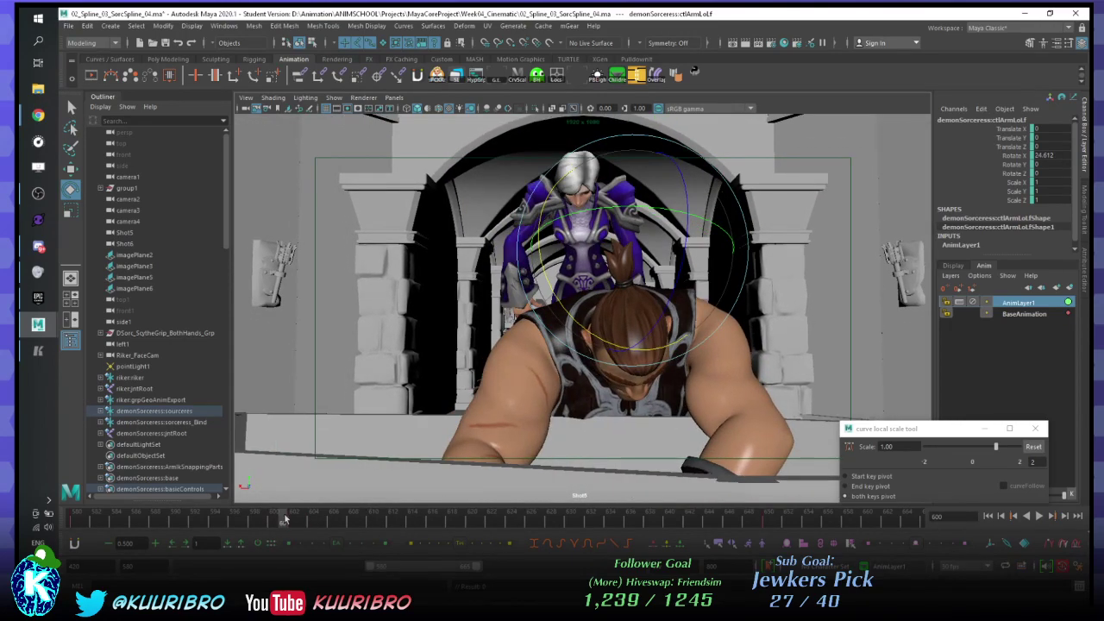
key(alt+v)
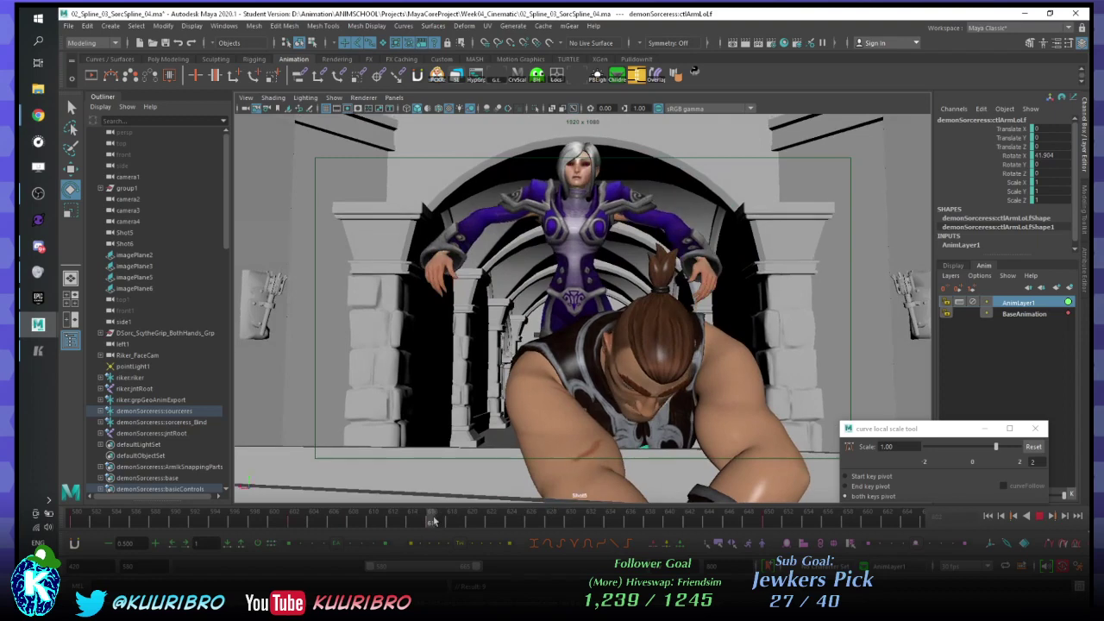
drag(753, 269, 760, 285)
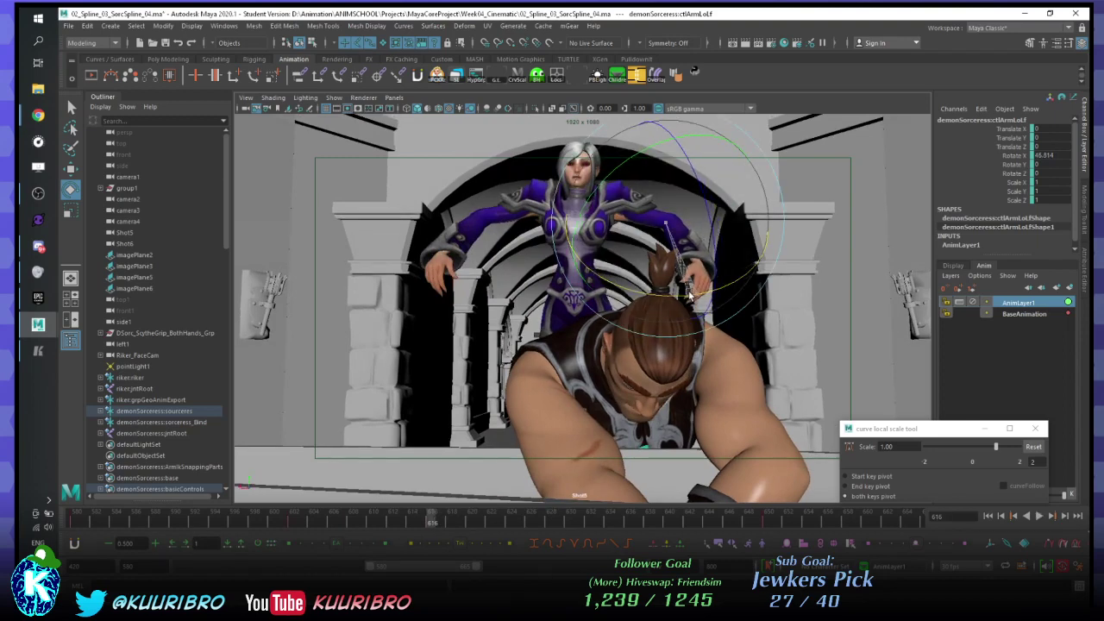
- At frame 634, rotate the sorceress's left forearm control to about 55 in Rotate X and play back the shot
key(alt+v)
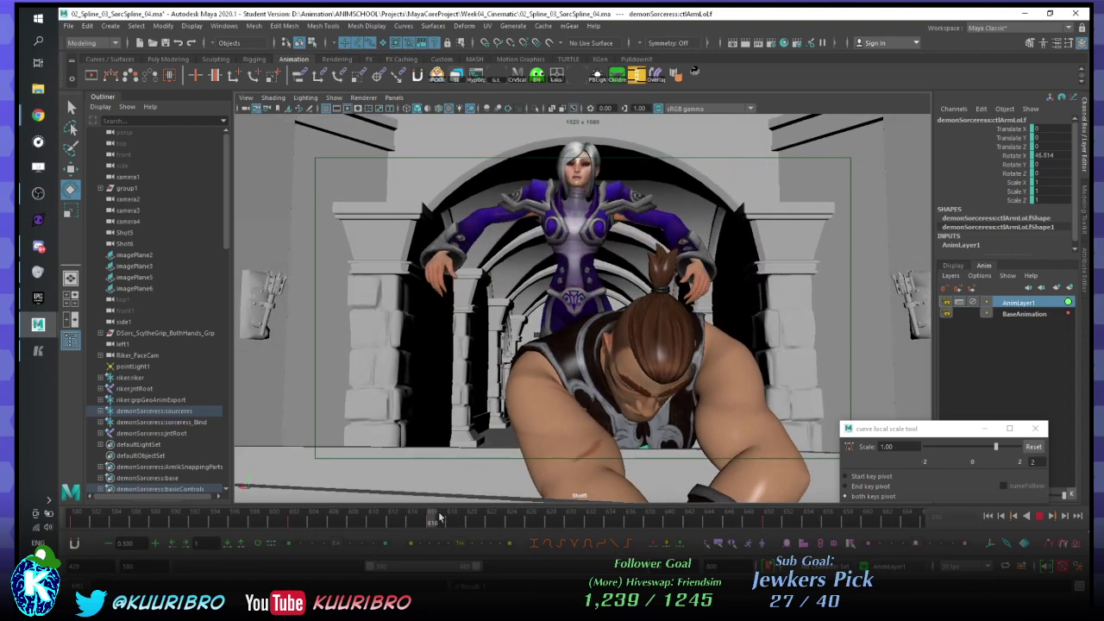
key(alt+v)
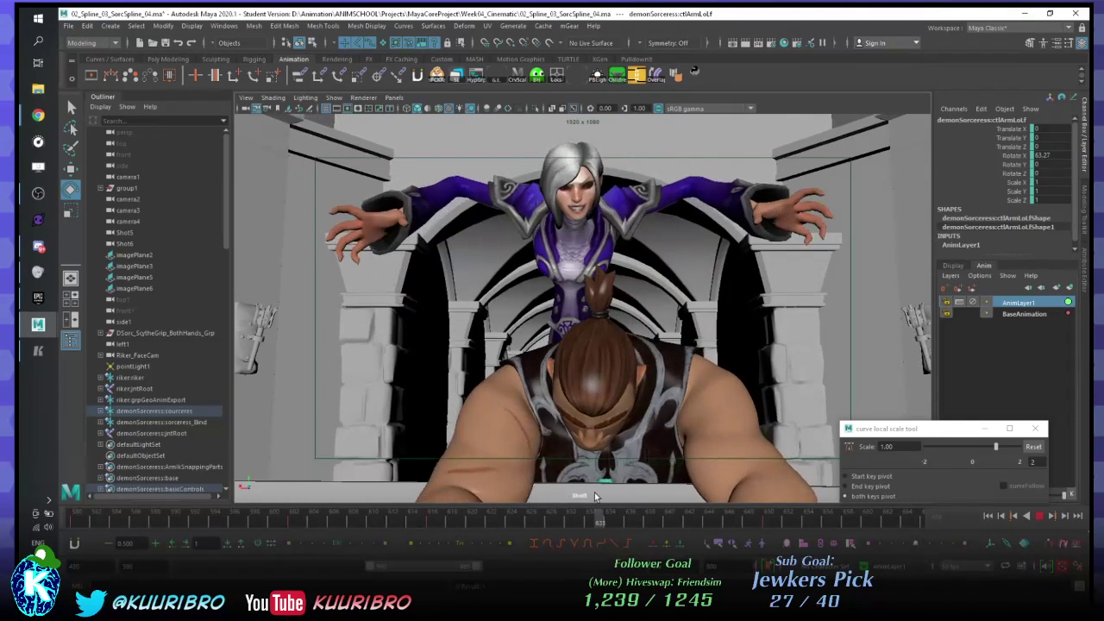
click(610, 522)
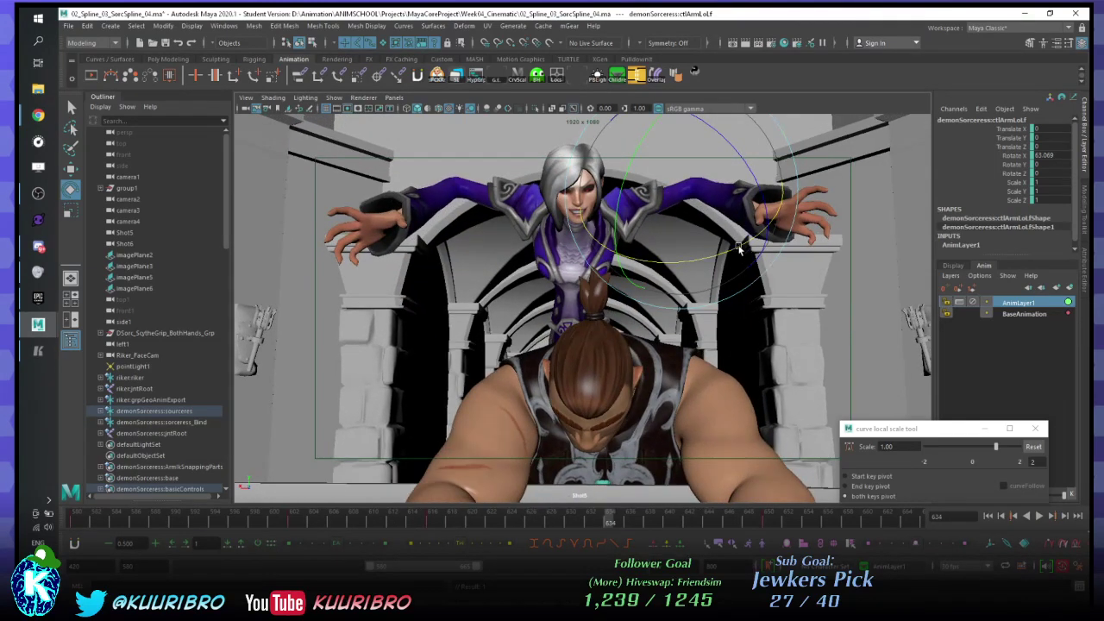
drag(738, 252, 752, 236)
key(alt+v)
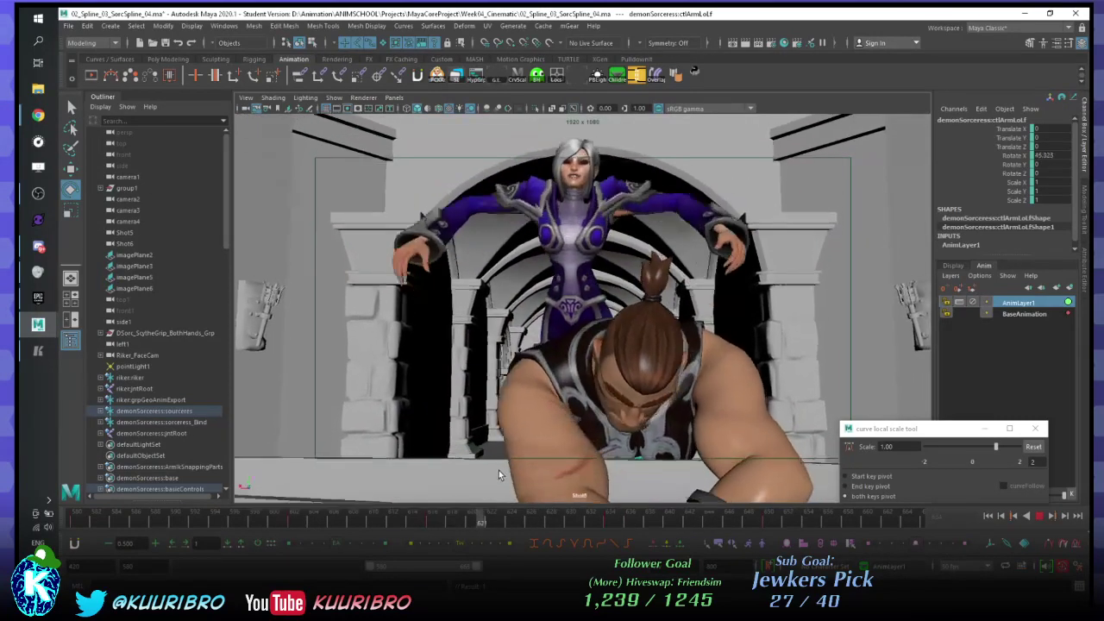
key(alt+v)
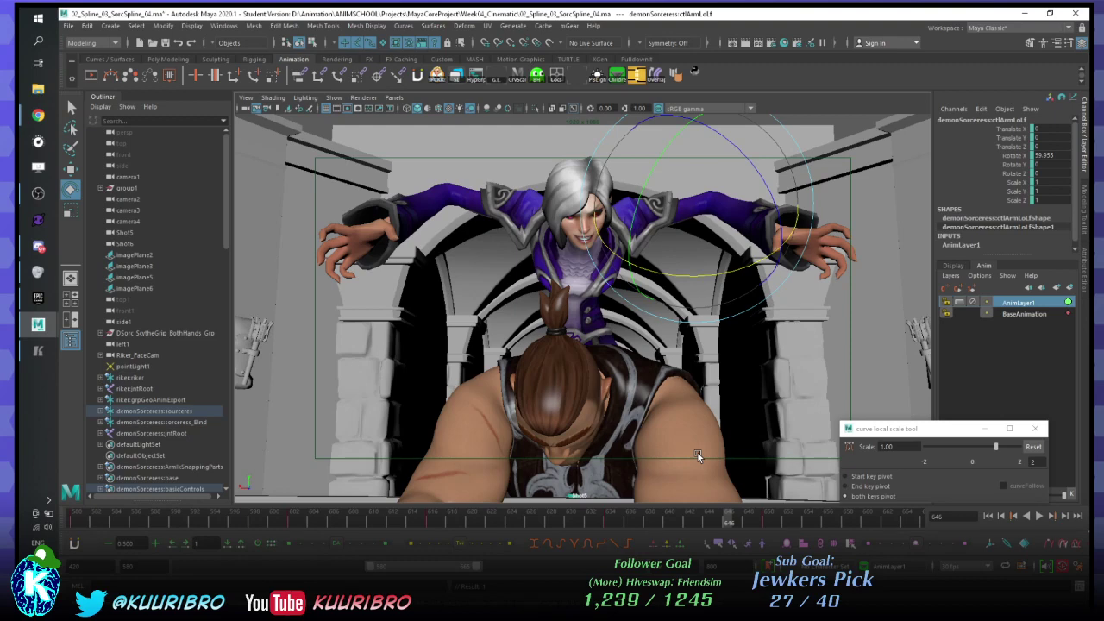
key(alt+v)
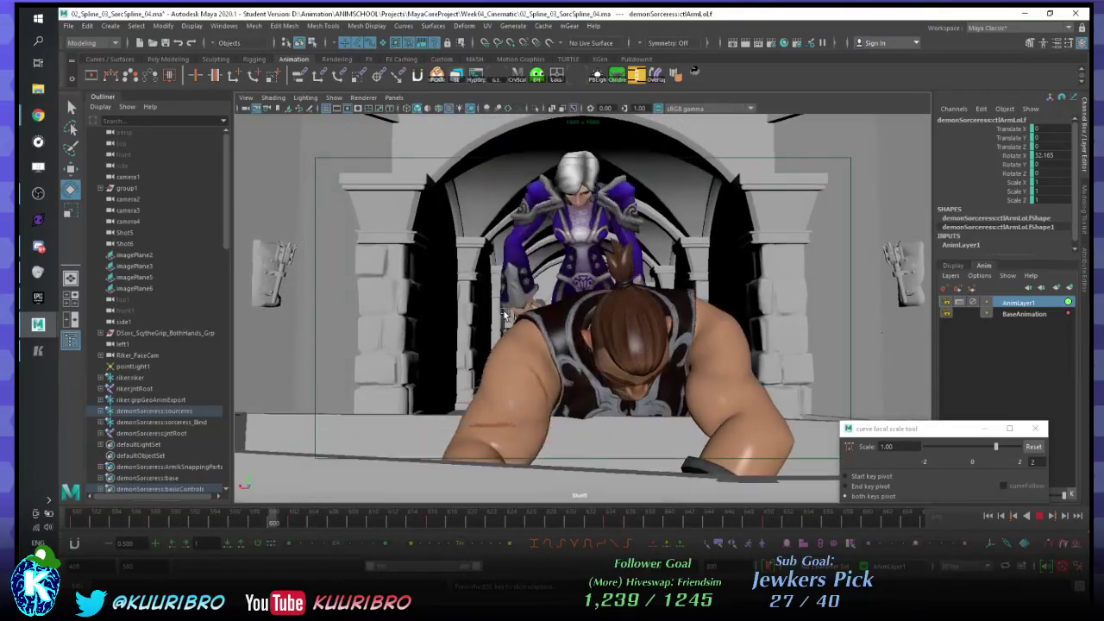
key(Escape)
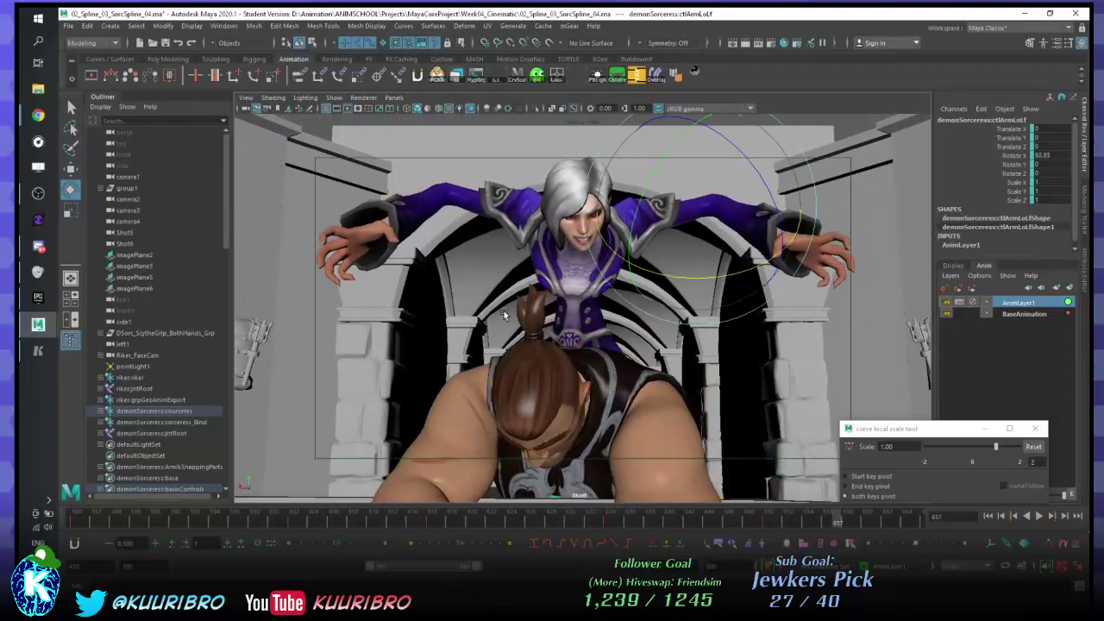
- Refine the left forearm pose at frame 634 to Rotate X about 59.2 and Rotate Y about 3, and review the motion
click(612, 516)
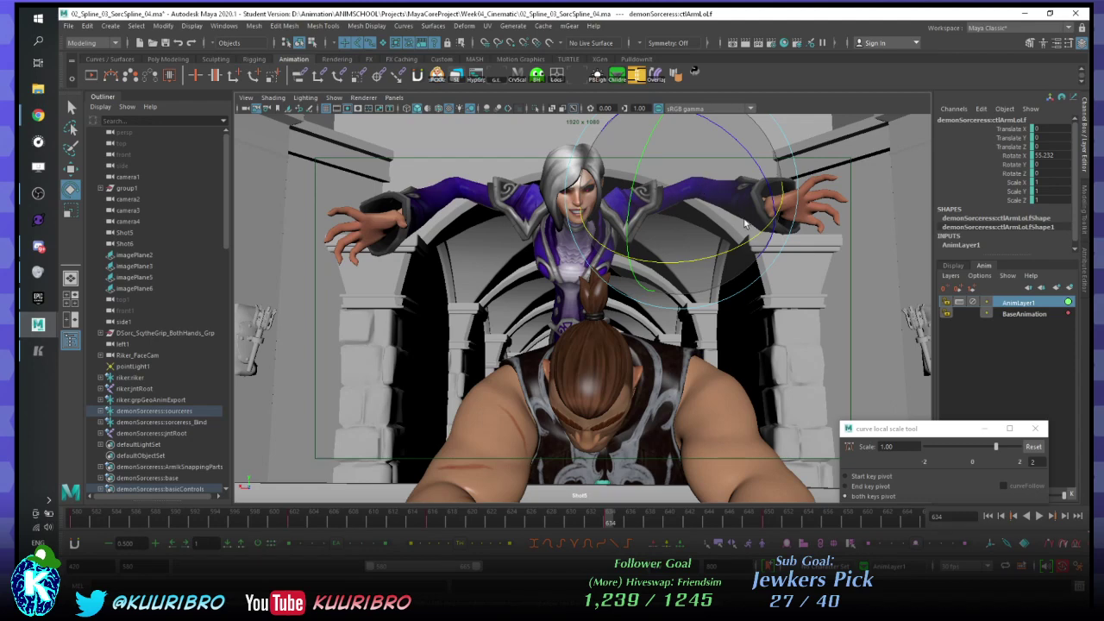
key(e)
drag(746, 224, 698, 168)
key(e)
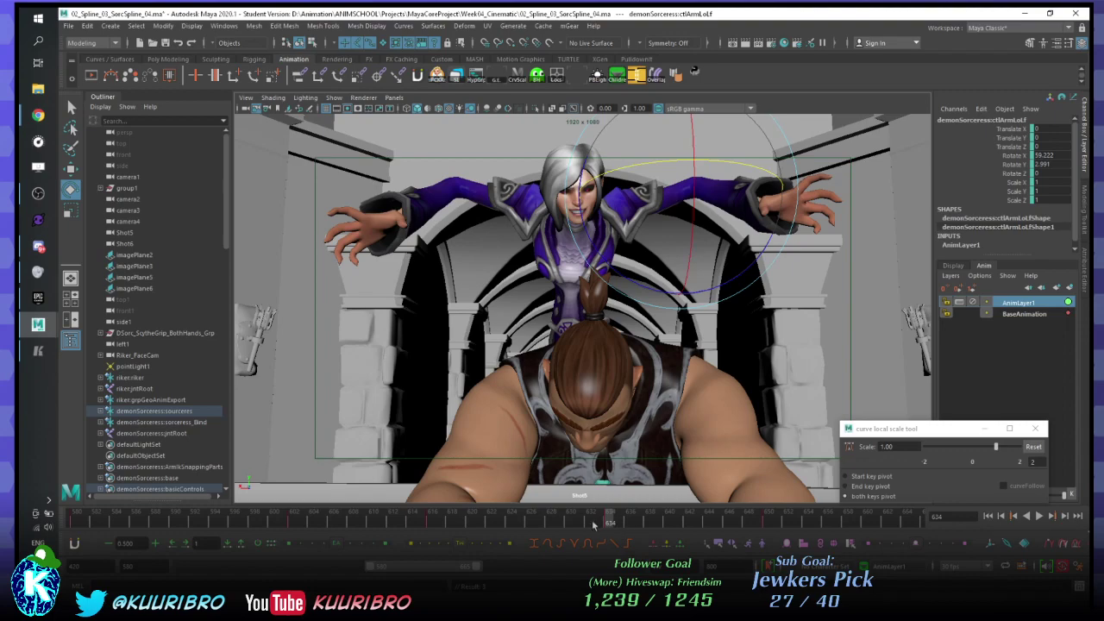
key(alt+v)
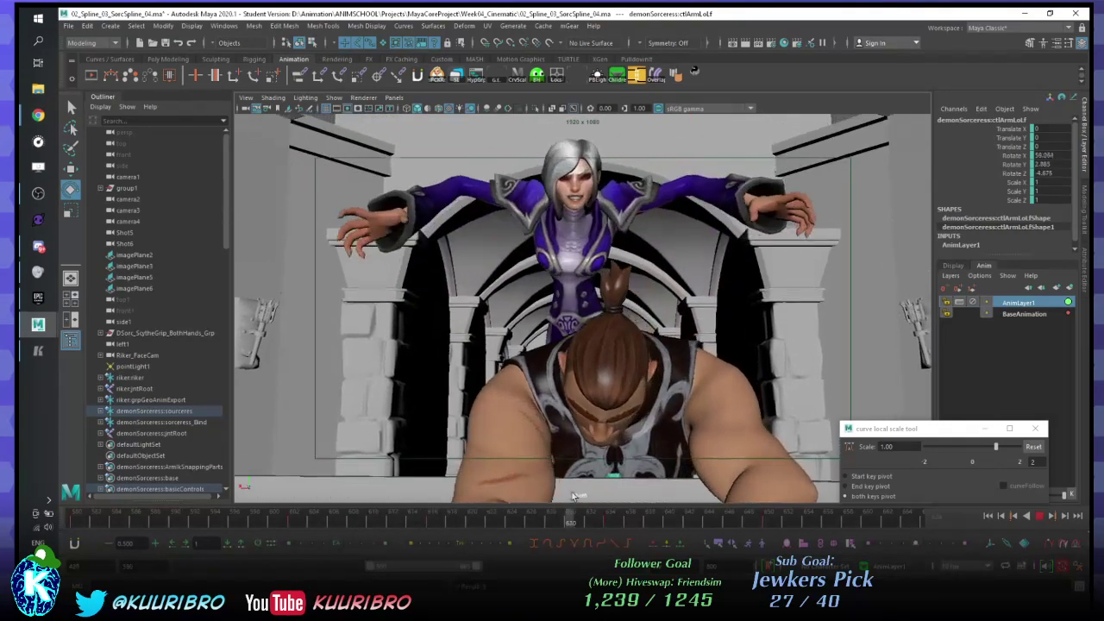
right_click(653, 521)
click(547, 524)
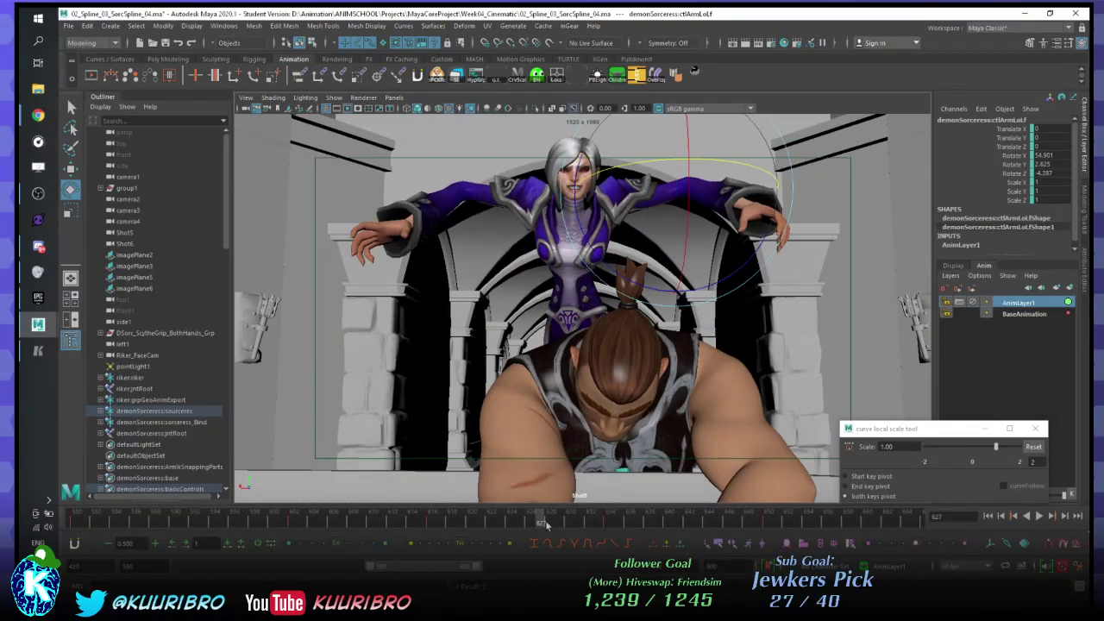
key(alt+v)
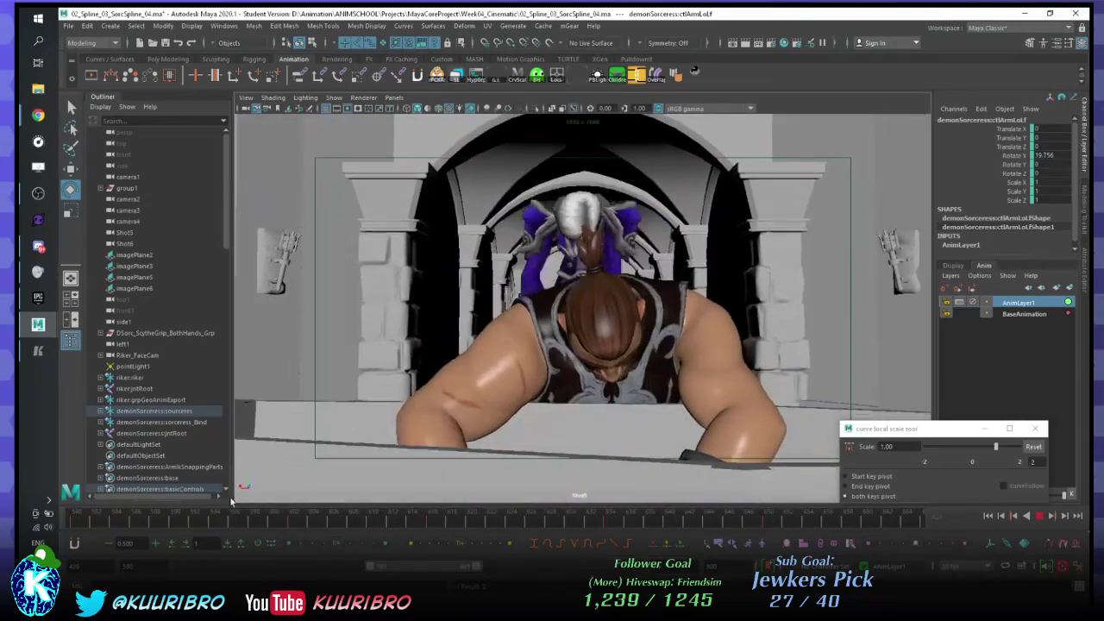
key(alt+v)
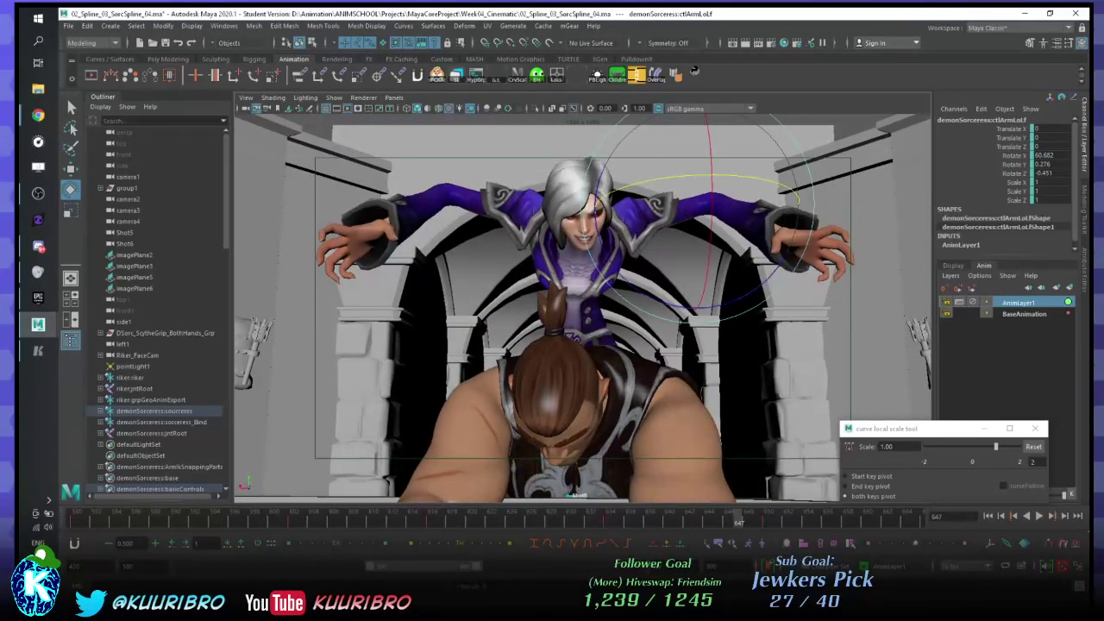
- Add the sorceress's right arm controls to AnimLayer1
click(466, 207)
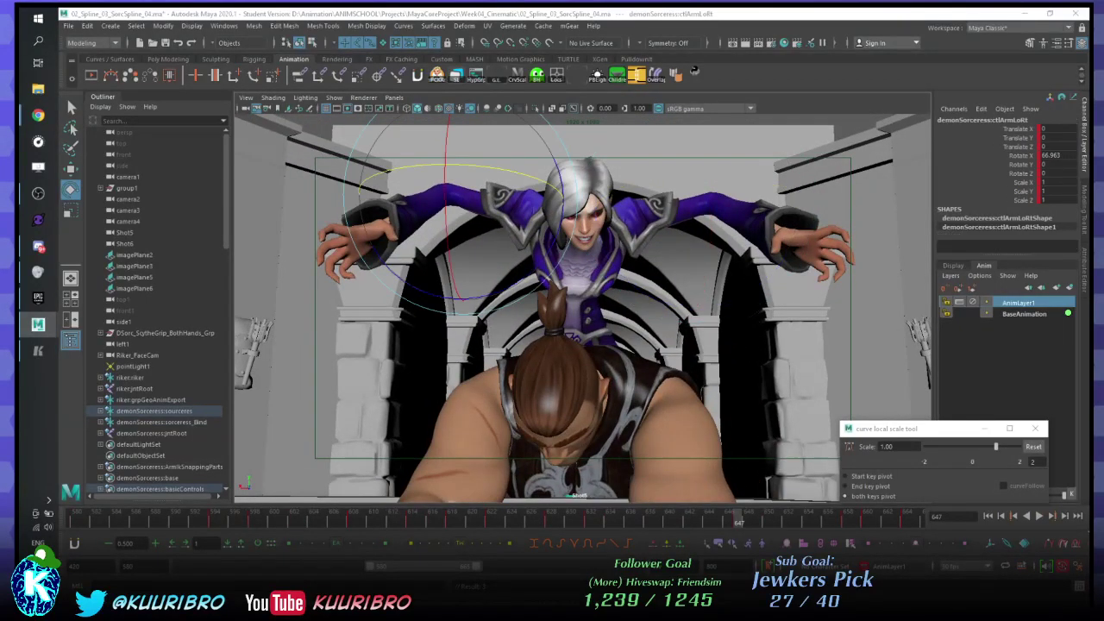
right_click(1032, 304)
click(993, 314)
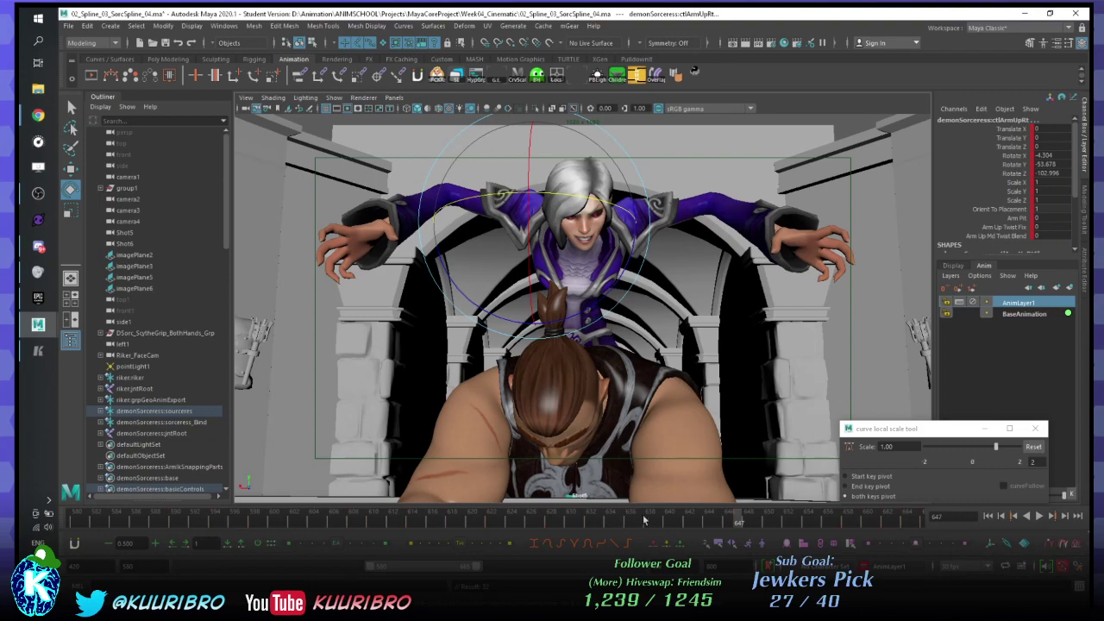
- Review the right arm's motion and key its forearm control at frame 604 on AnimLayer1
key(alt+v)
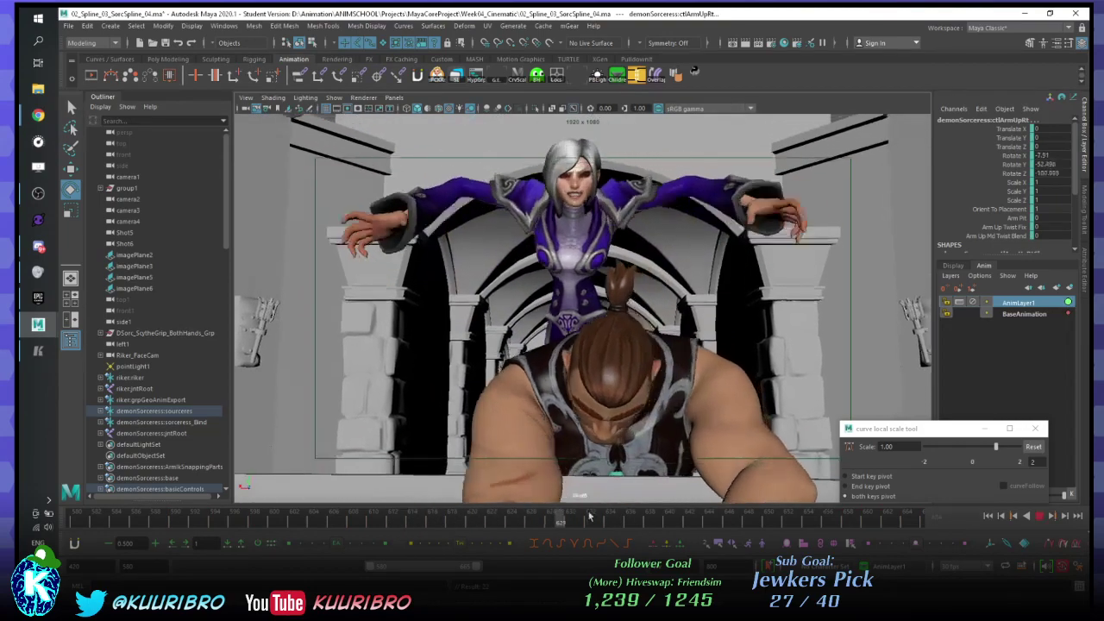
drag(590, 516, 449, 524)
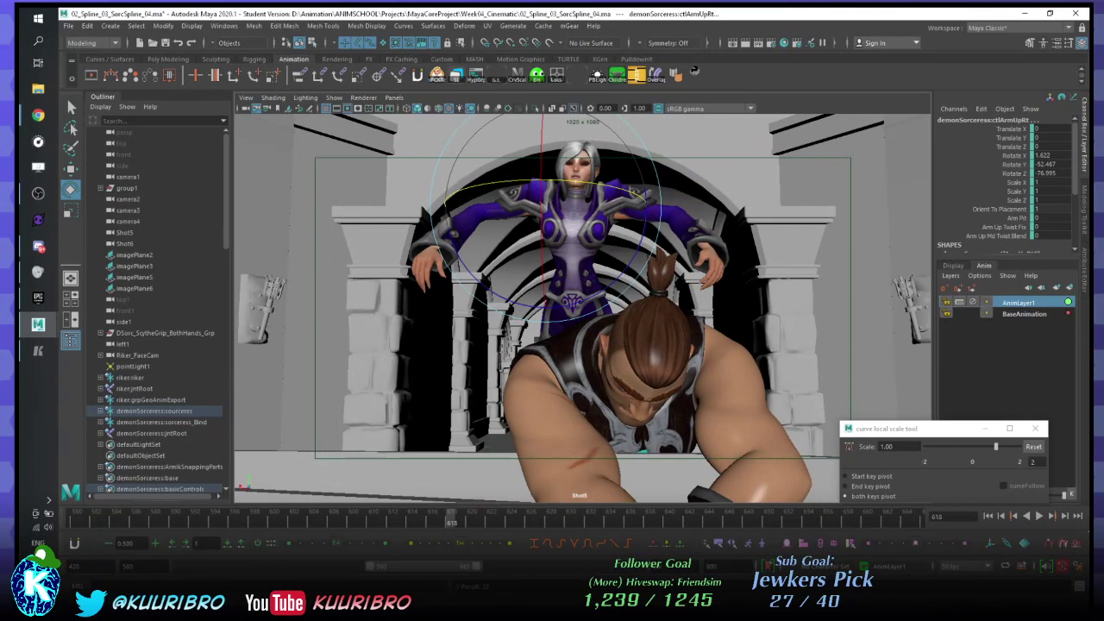
key(Down)
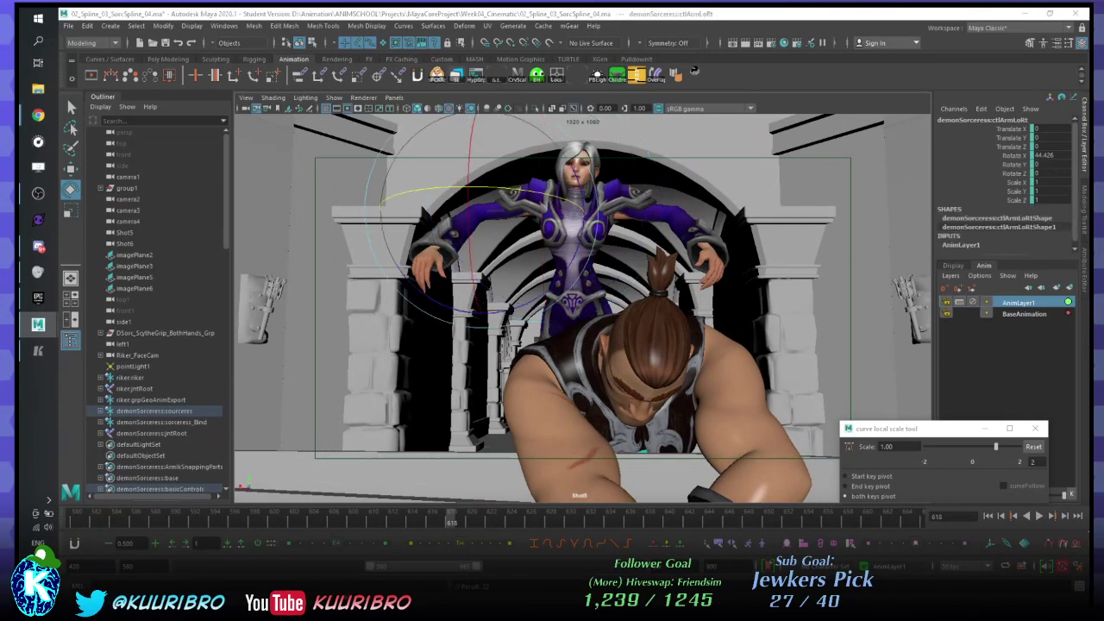
key(alt+v)
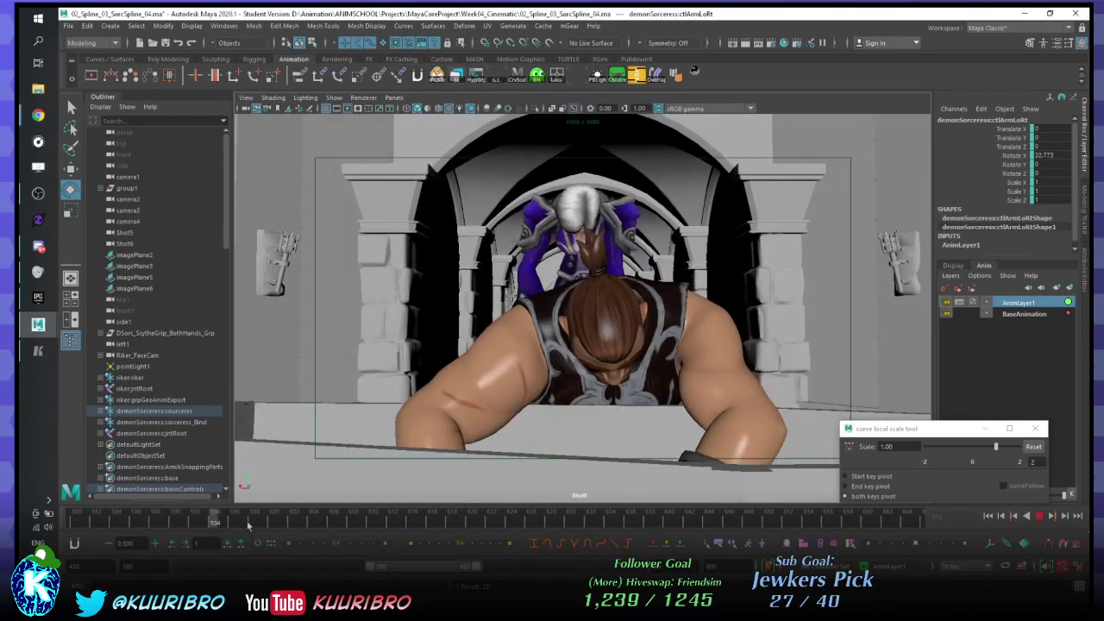
click(316, 521)
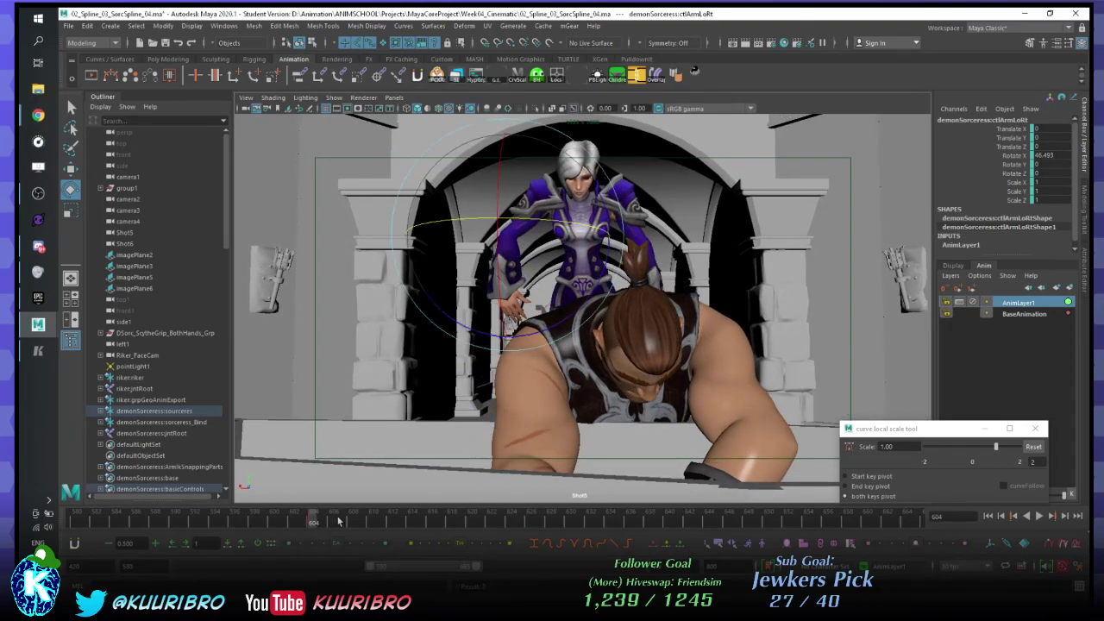
key(alt+v)
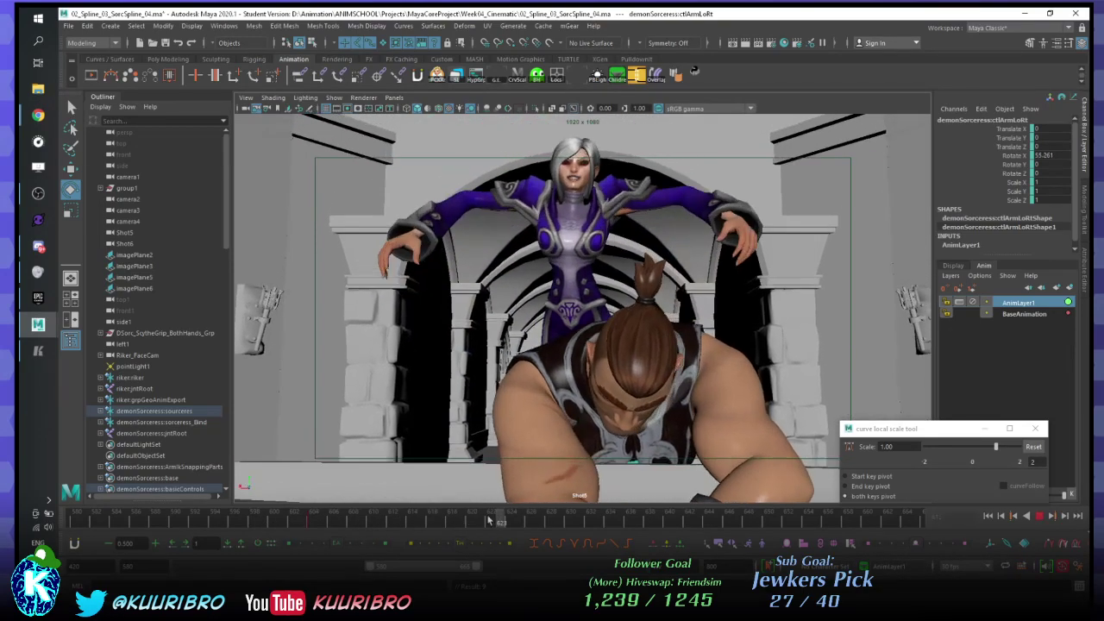
- At frame 616, rotate the sorceress's right forearm control to about 43 in Rotate X
click(429, 523)
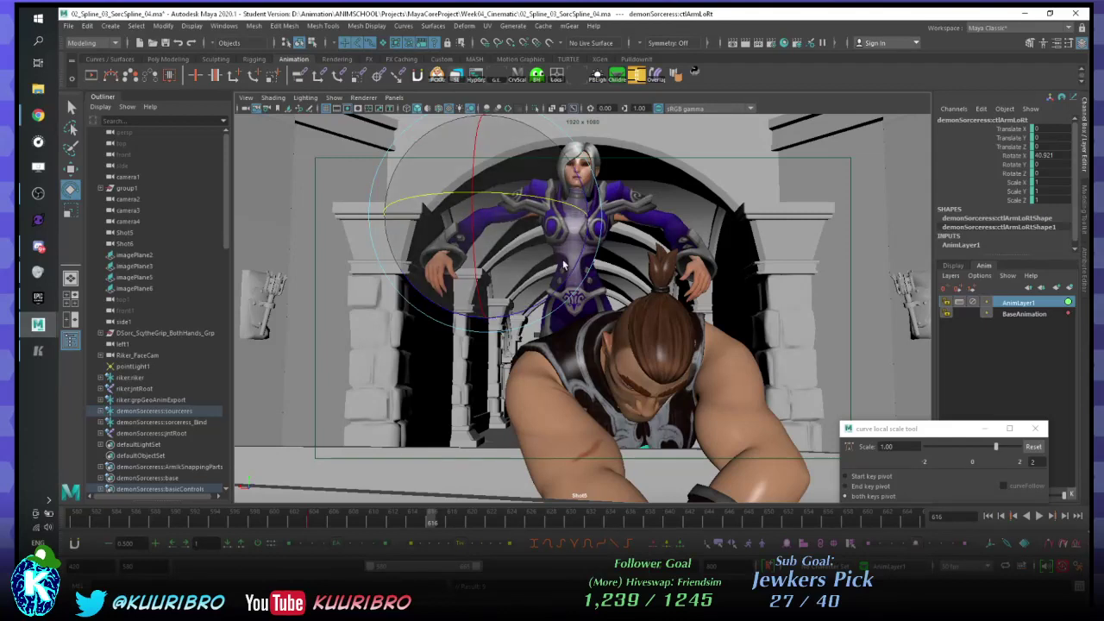
key(e)
drag(681, 198, 634, 199)
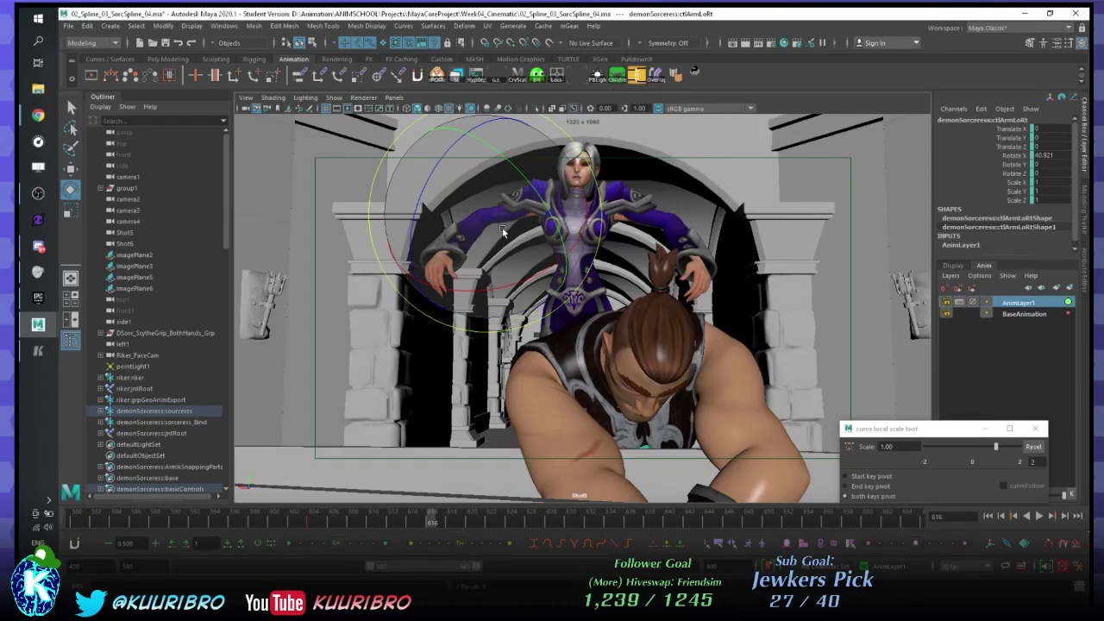
drag(511, 290, 522, 283)
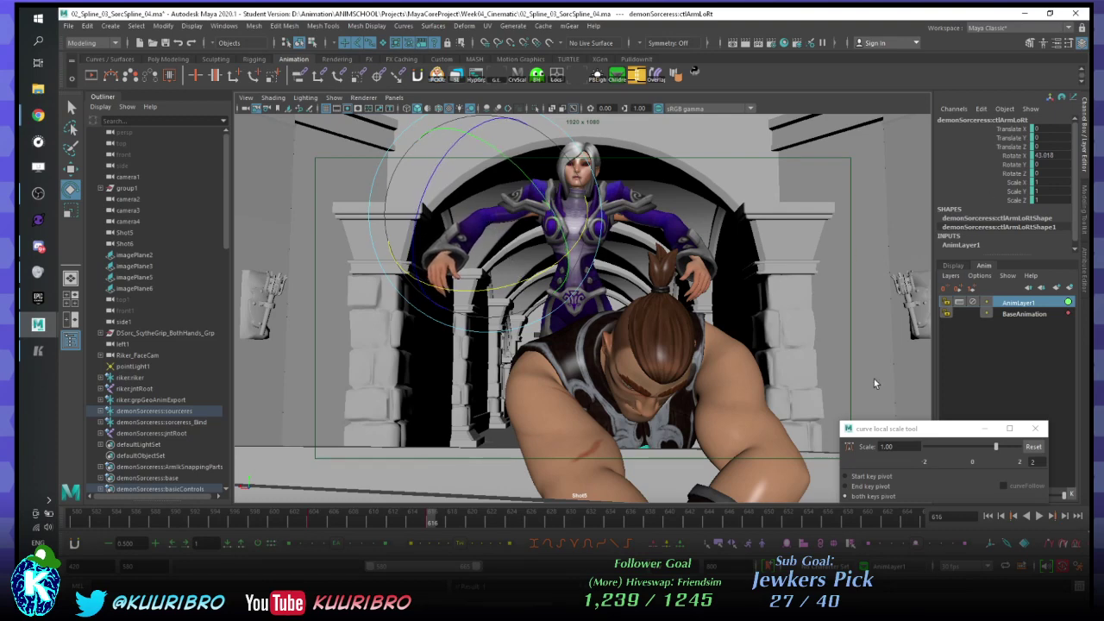
- Using the BaseAnimation keys as reference, key the right forearm at frame 618 on AnimLayer1 and delete its frame 616 key
click(1009, 314)
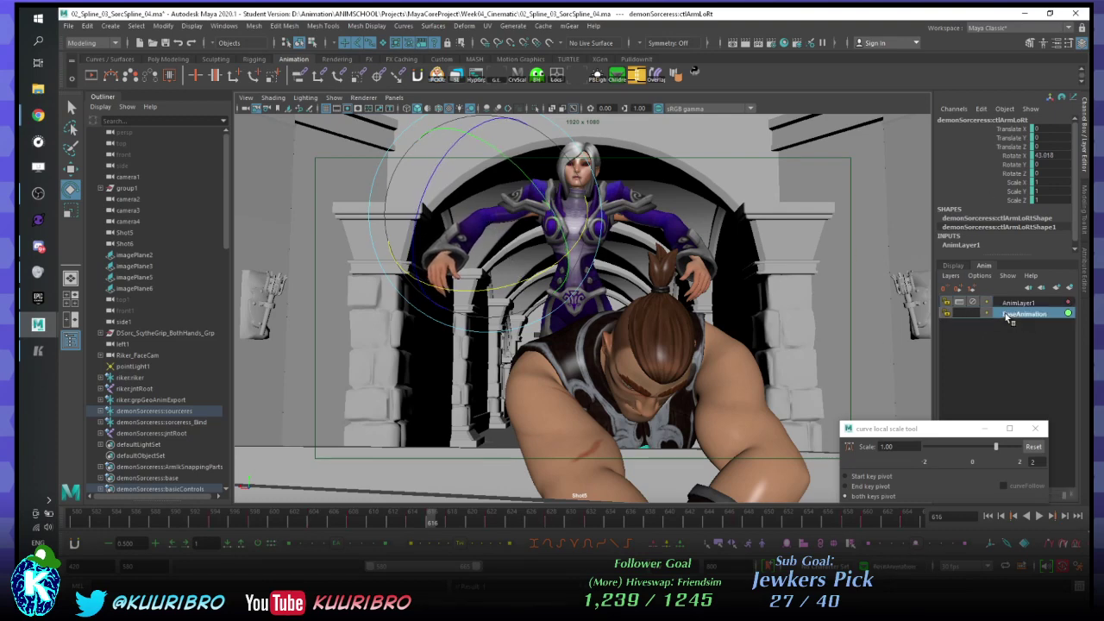
click(450, 523)
click(1018, 302)
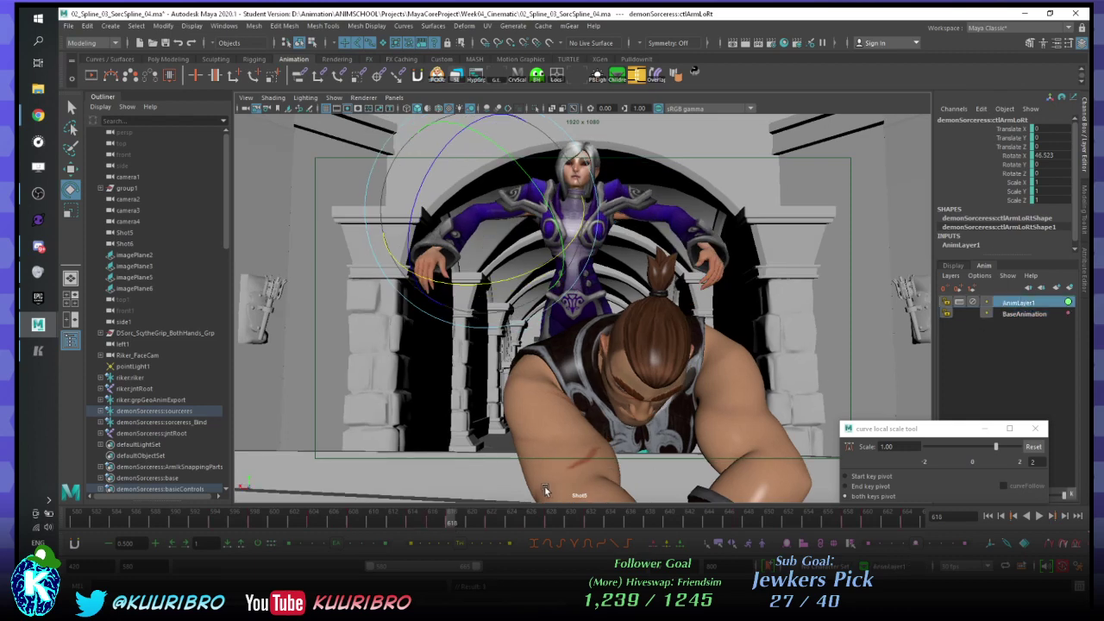
key(comma)
right_click(428, 520)
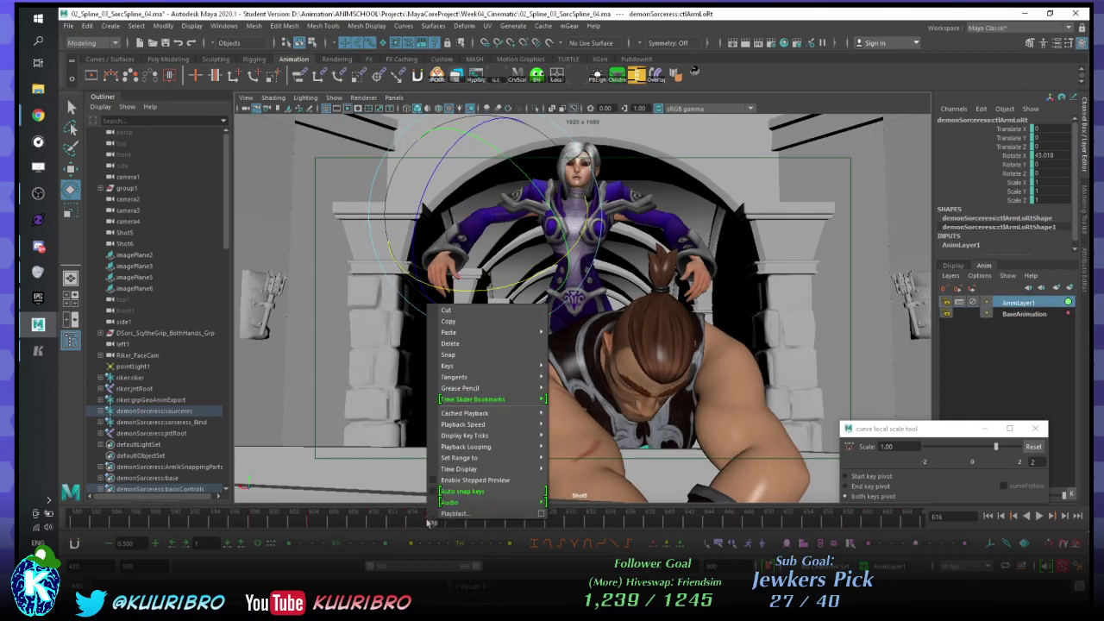
click(458, 343)
- Using the BaseAnimation keys as reference, key the right forearm at frame 598 on AnimLayer1 and delete its frame 604 key
key(comma)
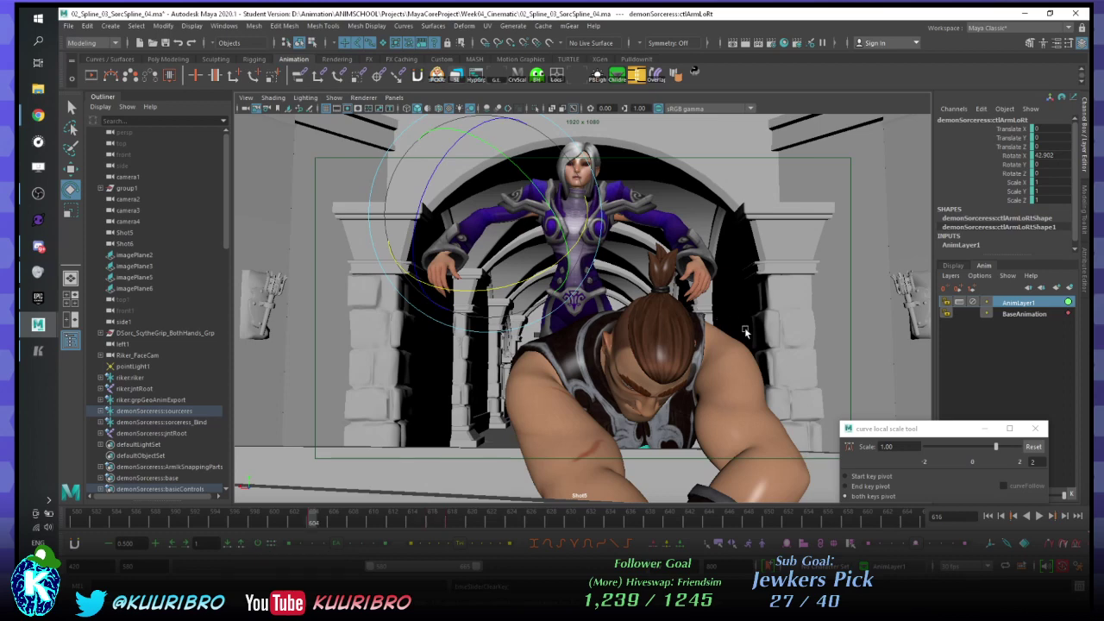
click(1006, 314)
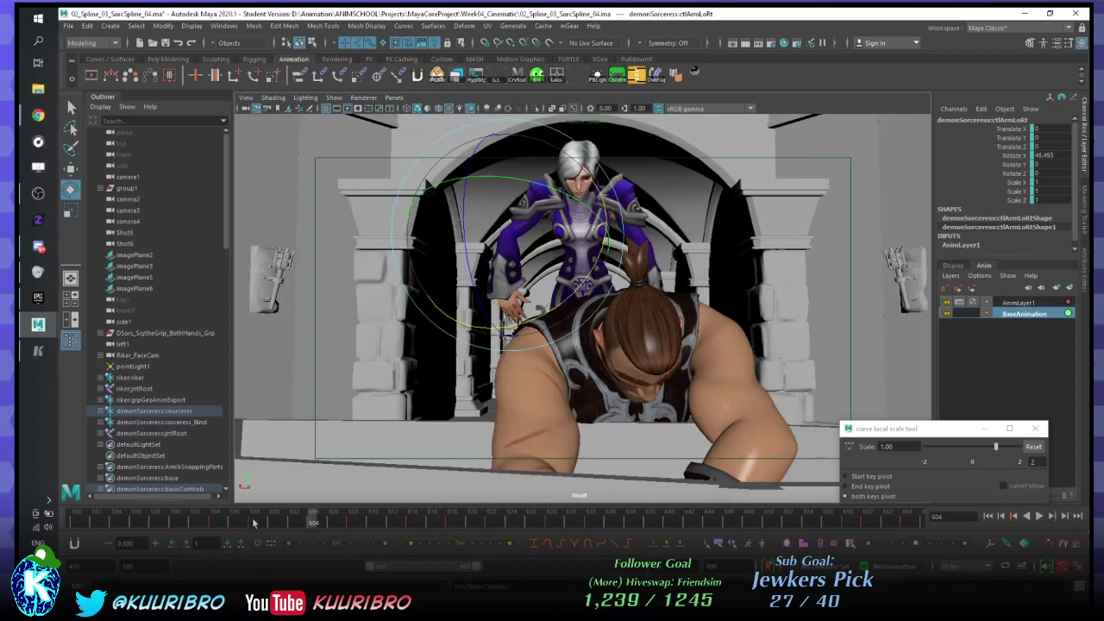
mouse_move(254, 523)
mouse_down()
mouse_move(353, 529)
mouse_move(244, 524)
mouse_move(255, 524)
mouse_up()
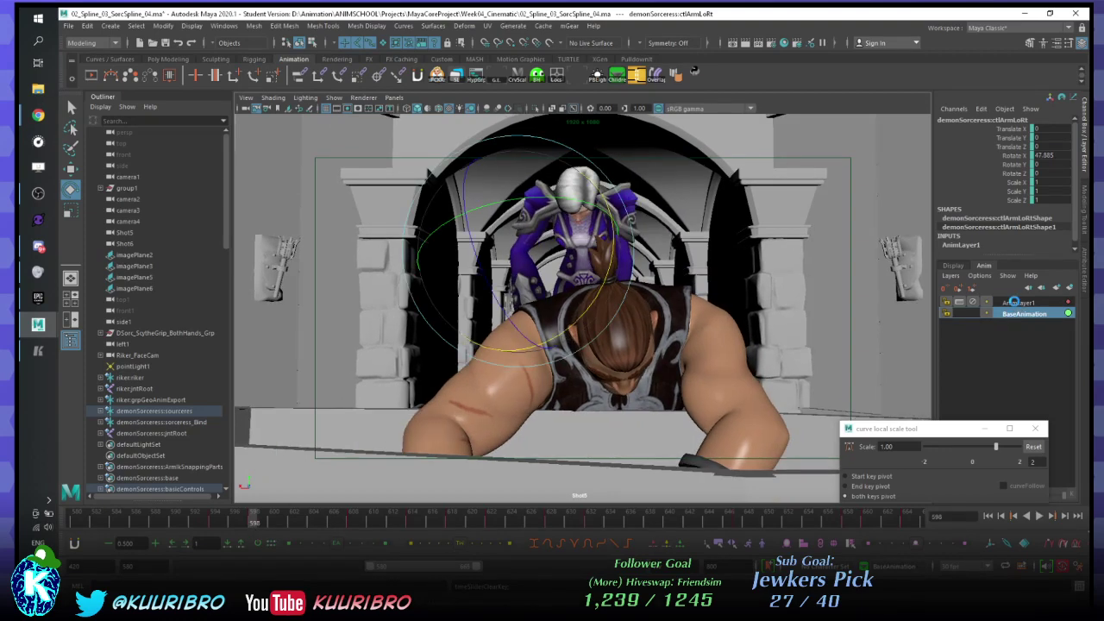
click(1014, 303)
key(period)
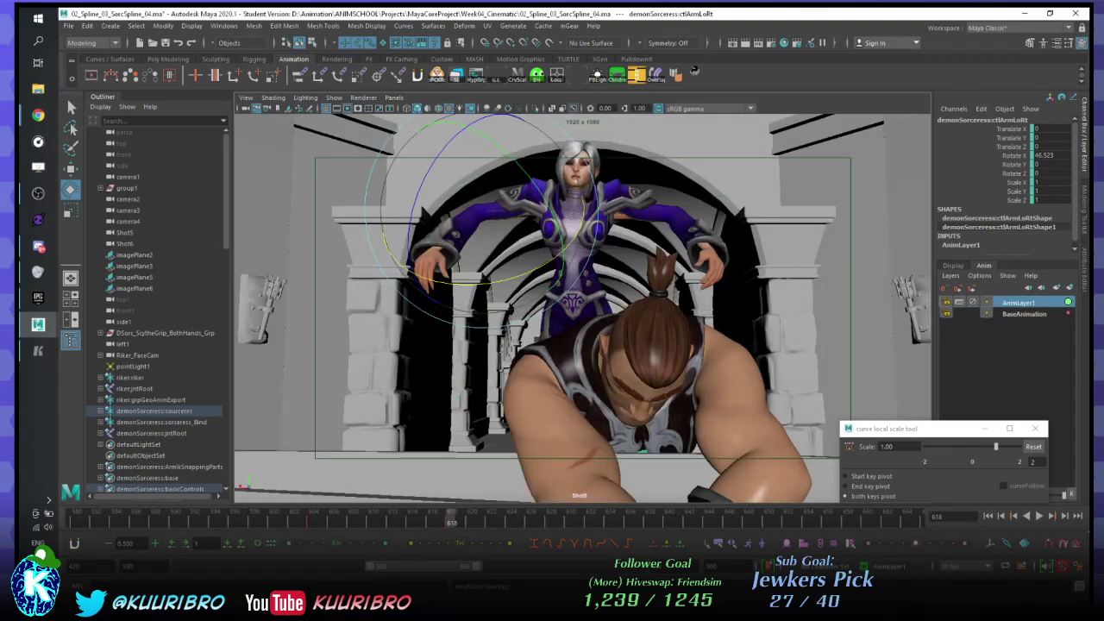
click(252, 521)
click(312, 521)
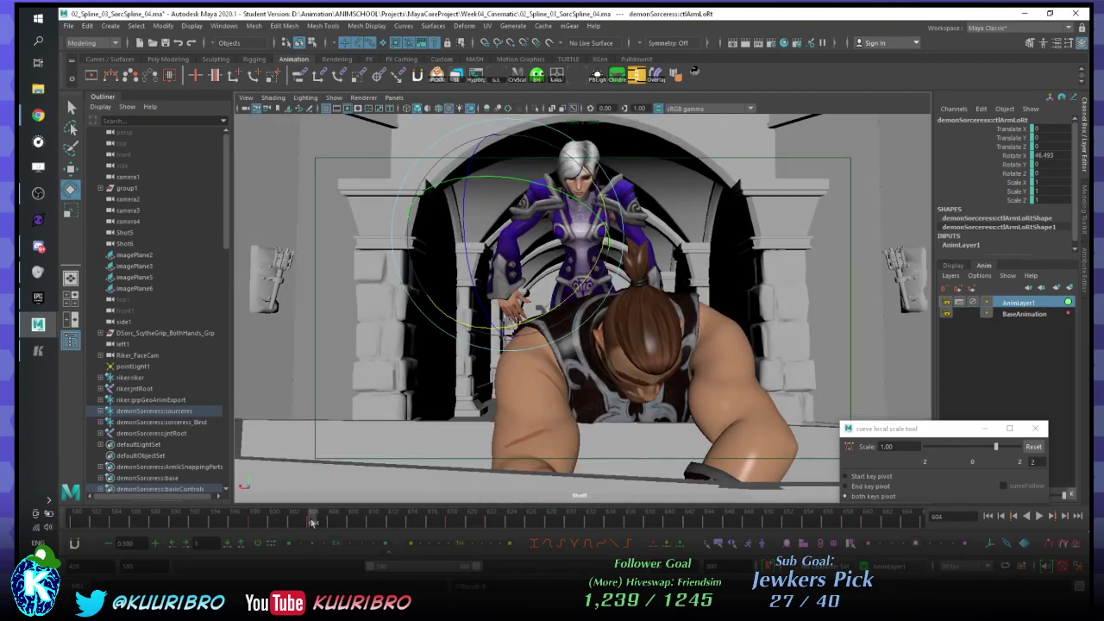
right_click(310, 521)
click(356, 342)
- Play back the shot and rotate the right forearm control at frame 634 to about 65.5 in Rotate X
key(alt+v)
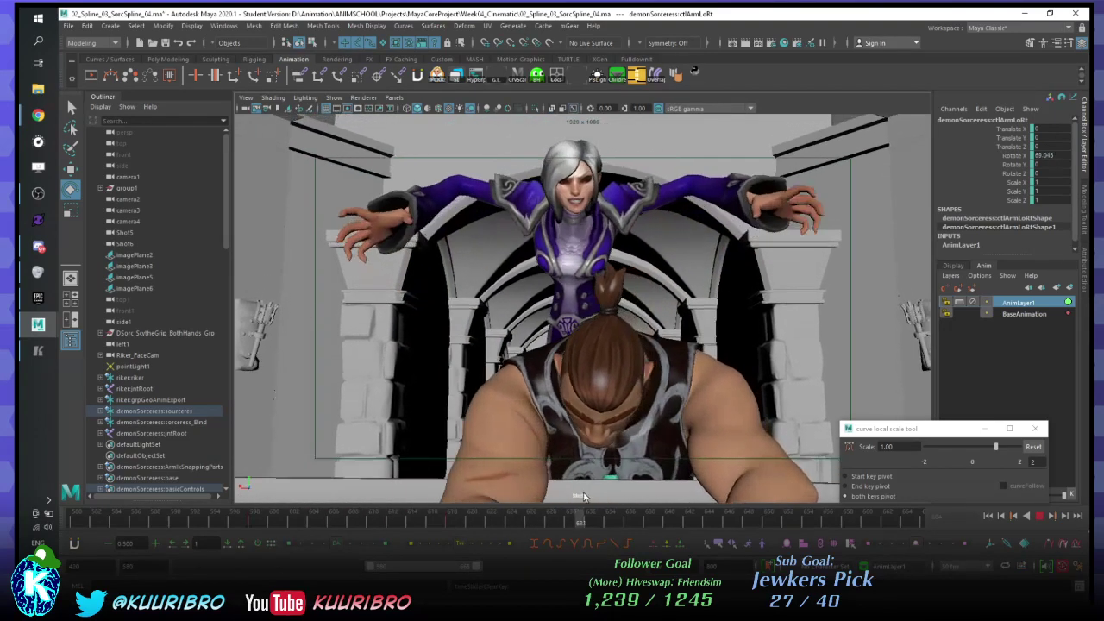
key(alt+v)
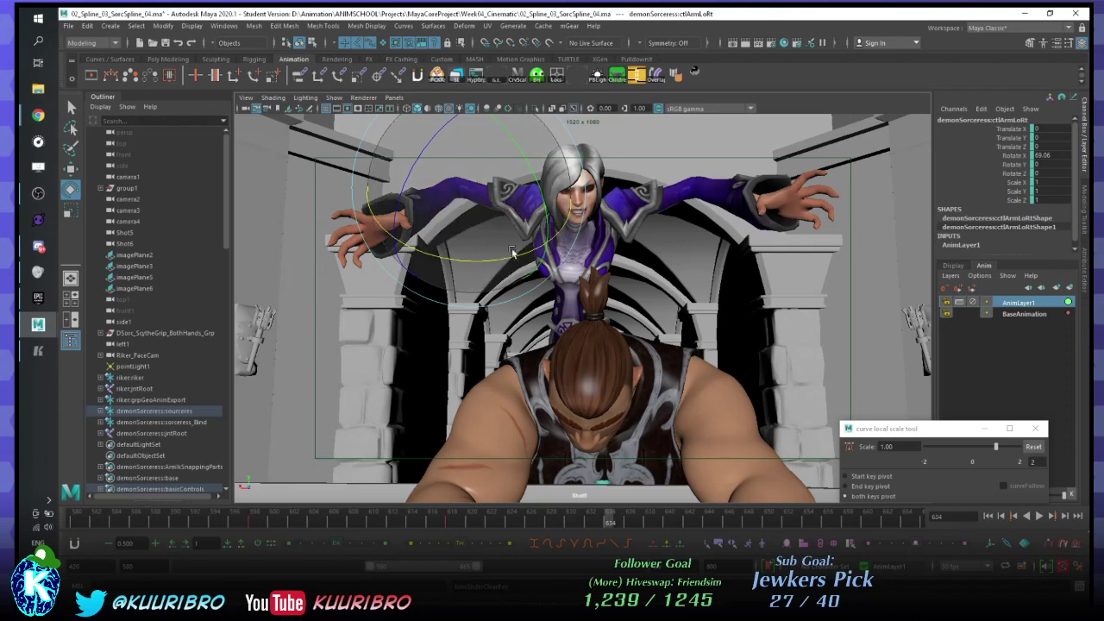
drag(471, 192, 501, 261)
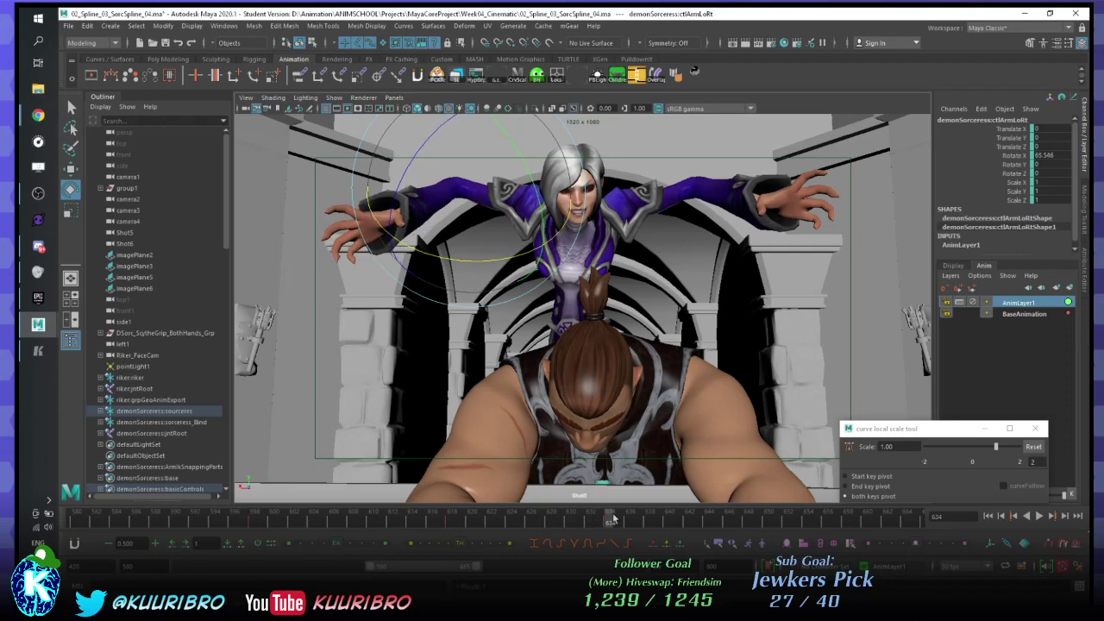
- Play back the shot, then scale the left upper arm control's keys by 0.65 with the curve local scale tool and scrub the result
key(alt+v)
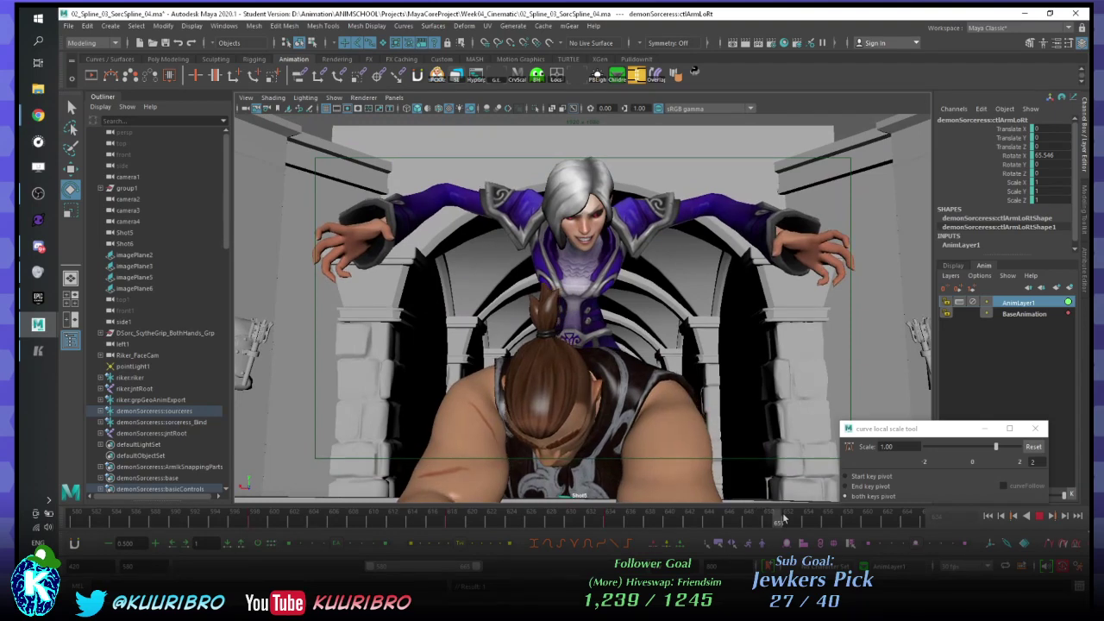
key(alt+v)
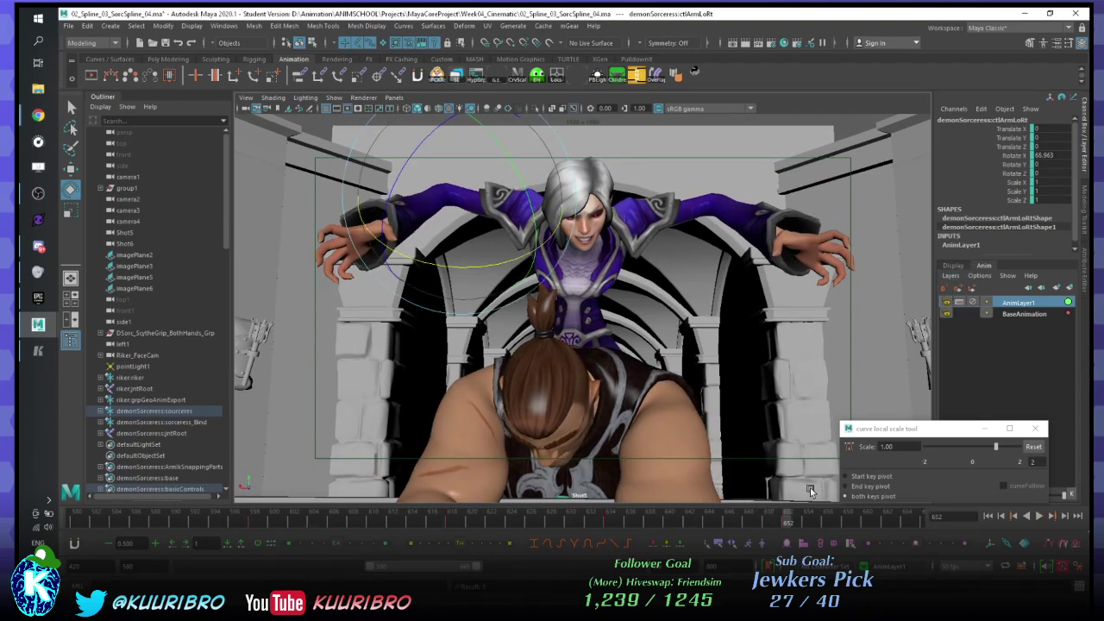
key(alt+v)
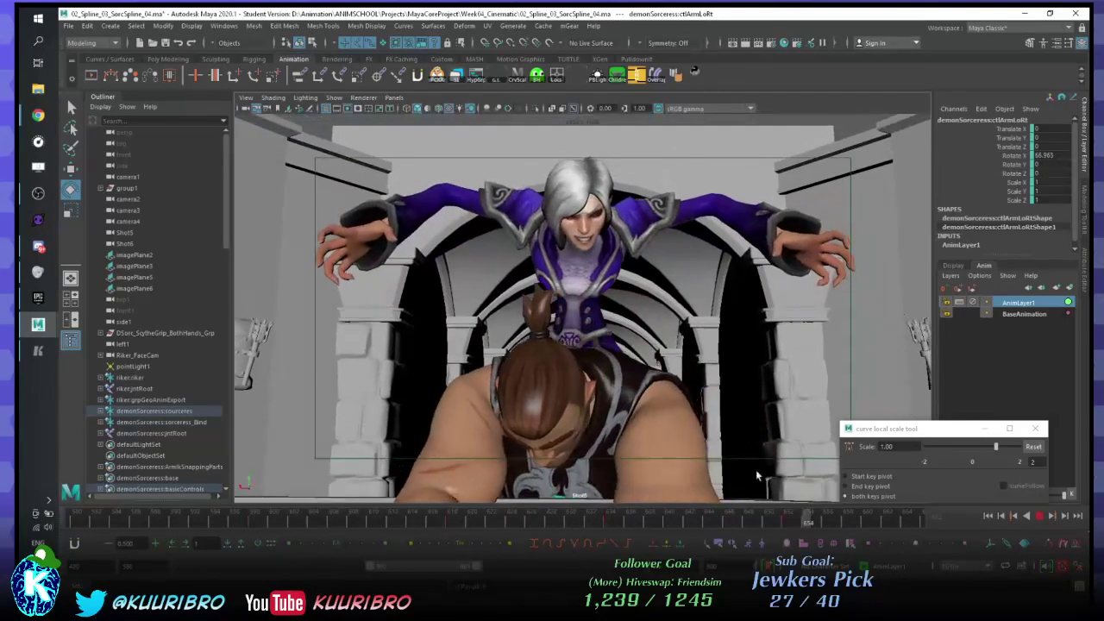
key(alt+v)
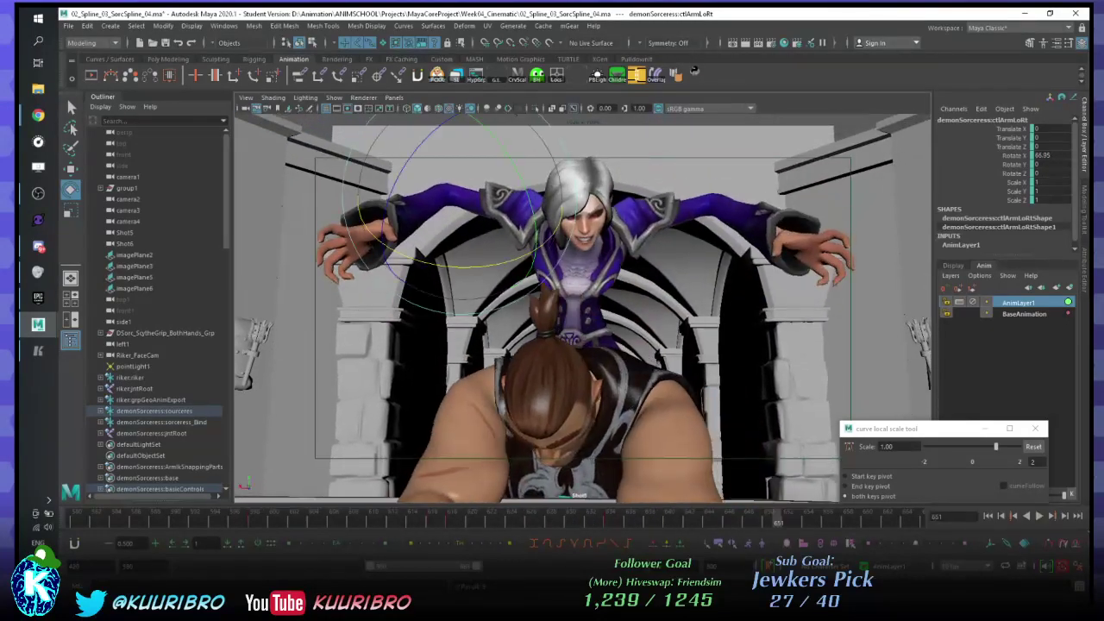
click(753, 546)
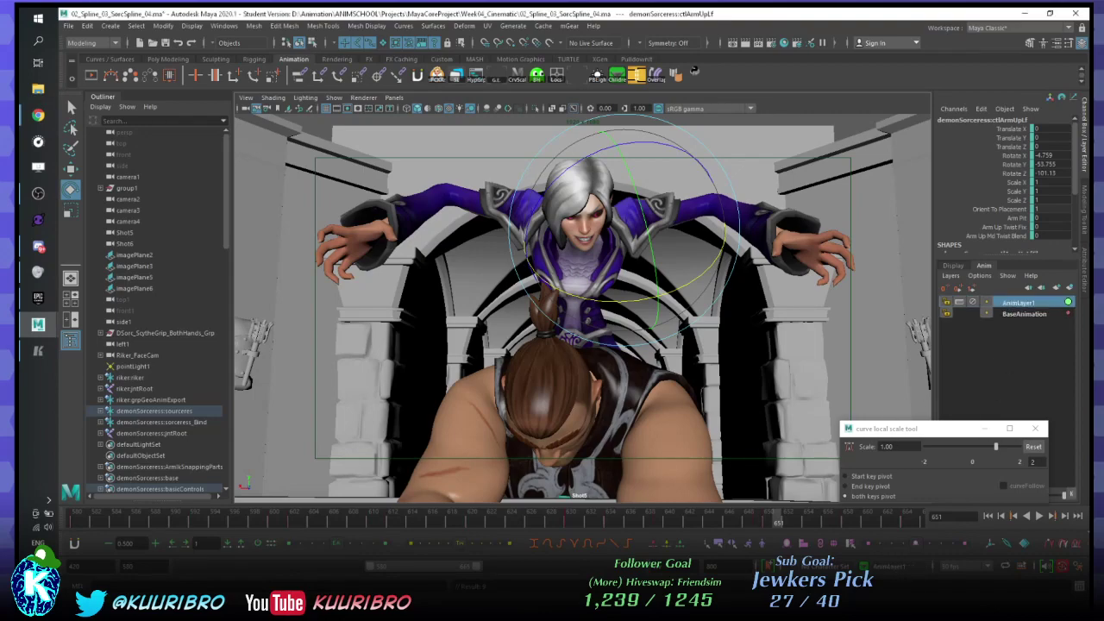
key(alt+v)
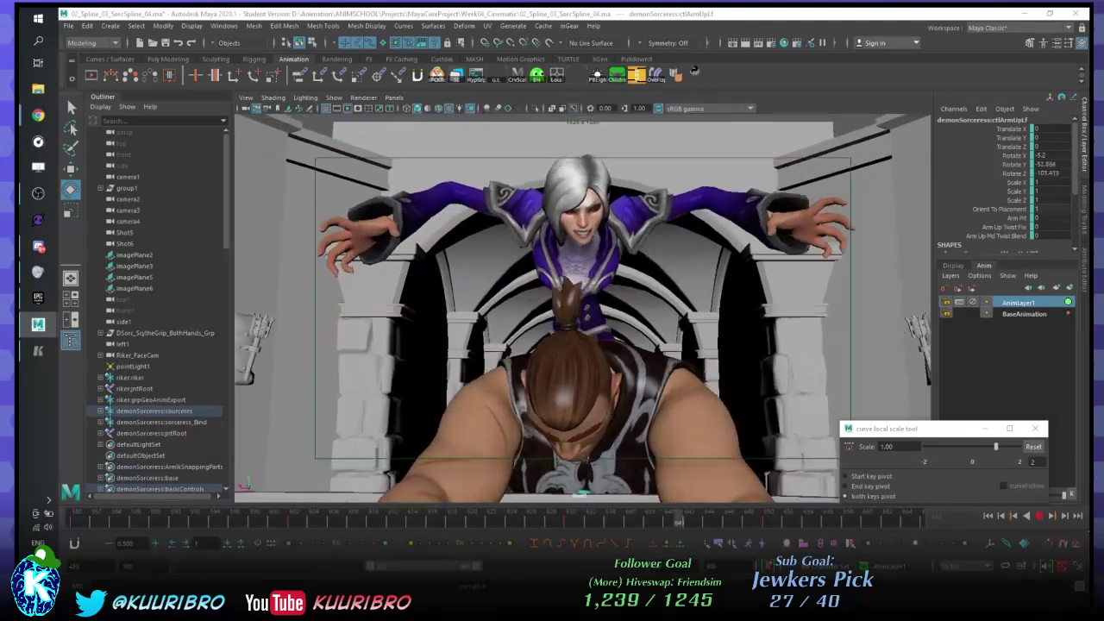
key(alt+v)
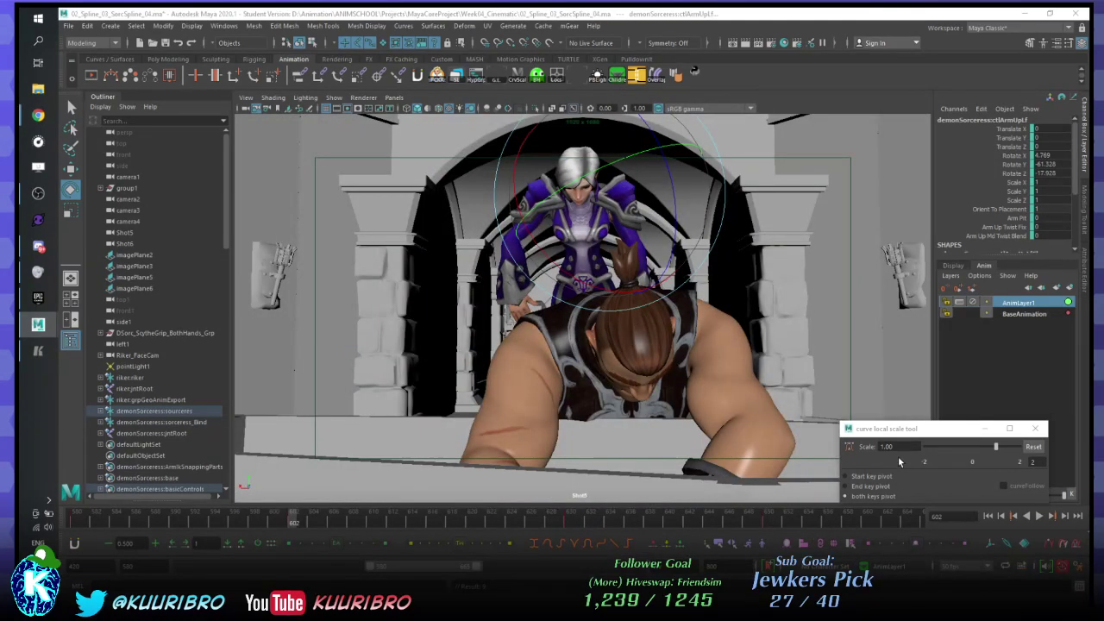
drag(899, 446, 779, 447)
text(0.65)
key(Return)
drag(294, 520, 827, 520)
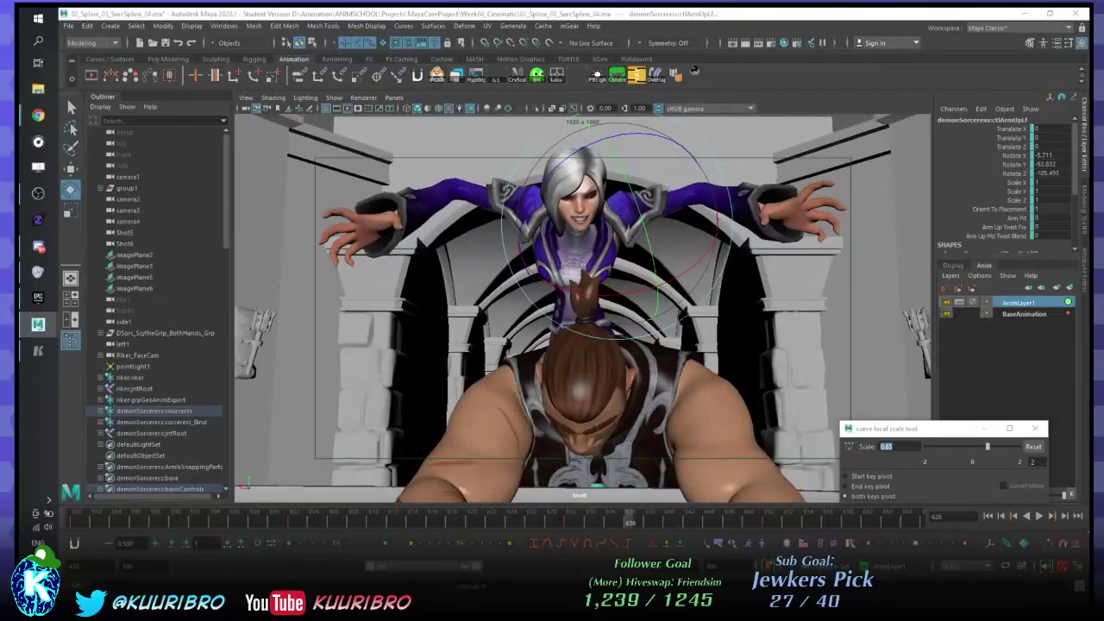
- Scale the left forearm control's AnimLayer1 keys by 0.75 with the curve local scale tool and scrub through the motion
key(Down)
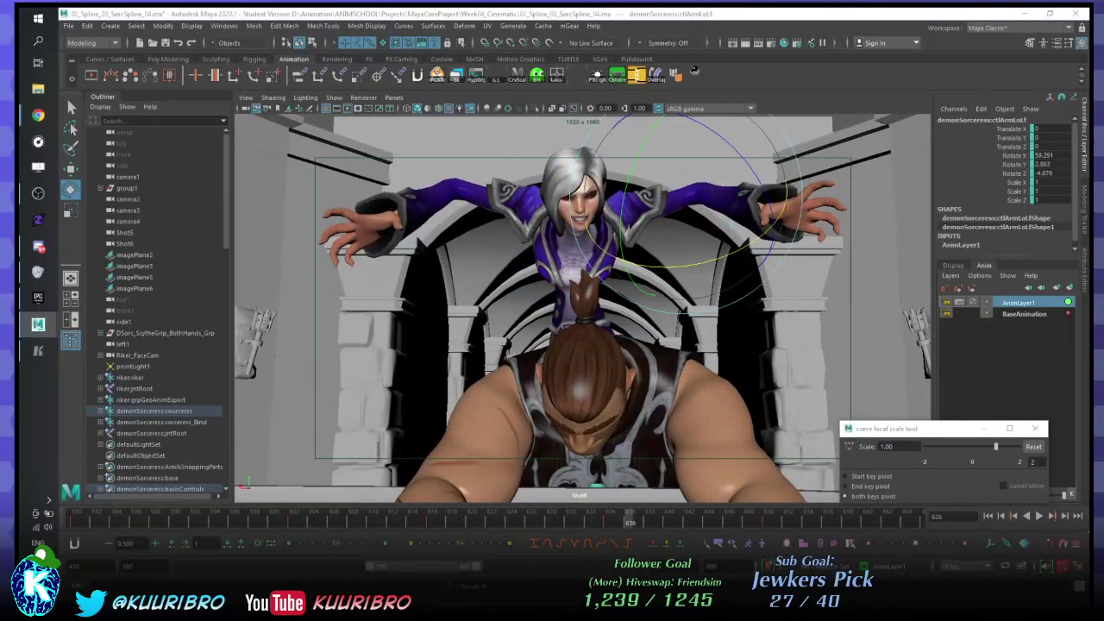
click(1026, 315)
click(1034, 304)
click(294, 519)
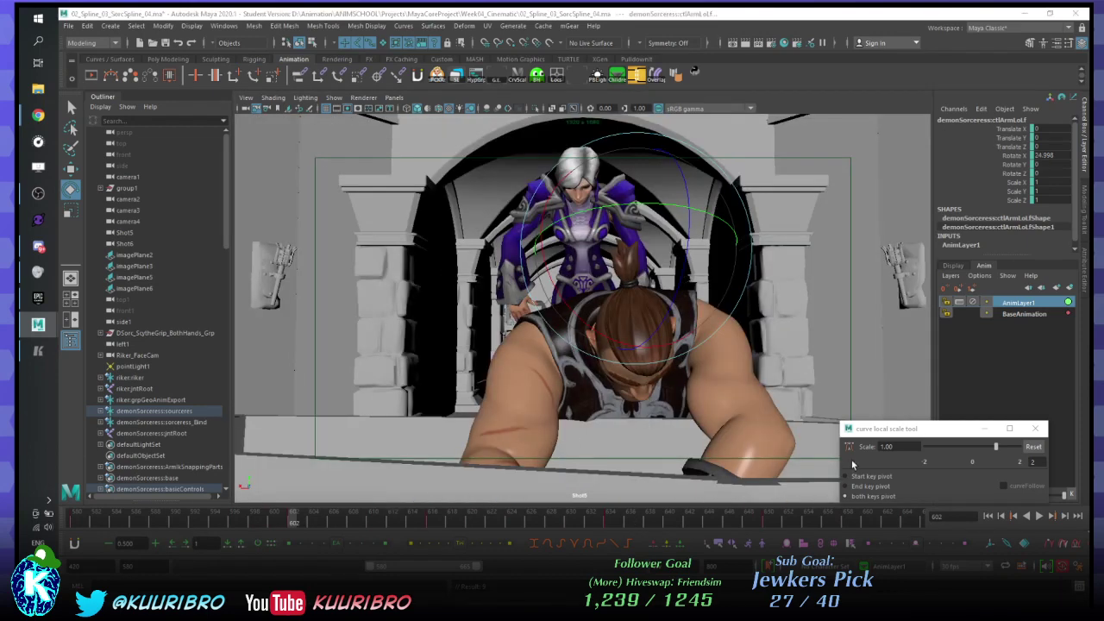
click(901, 444)
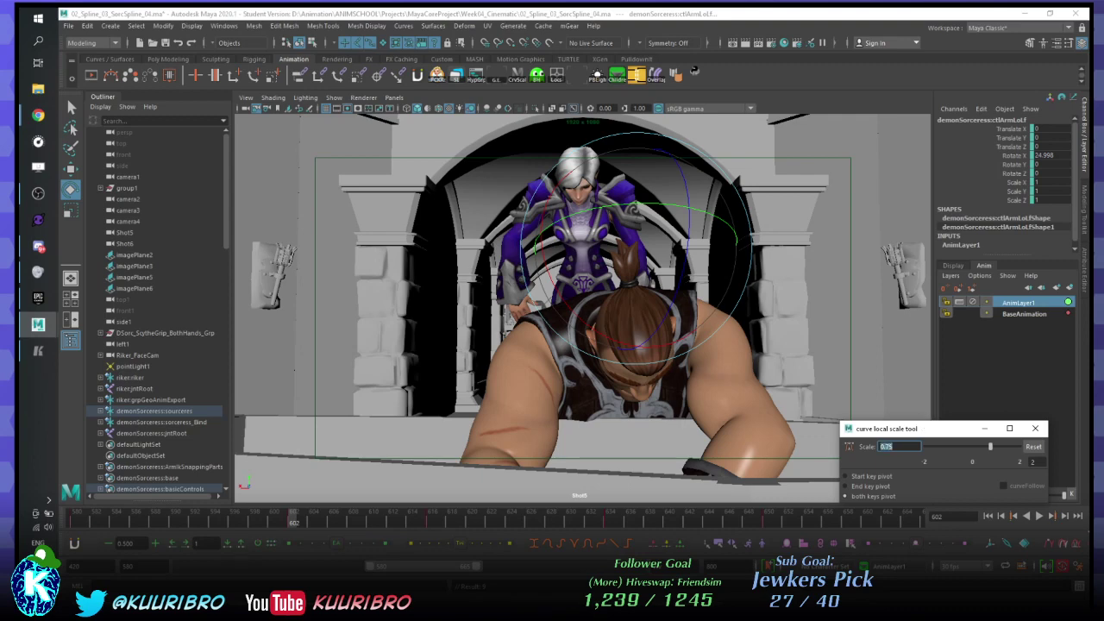
drag(295, 520, 920, 520)
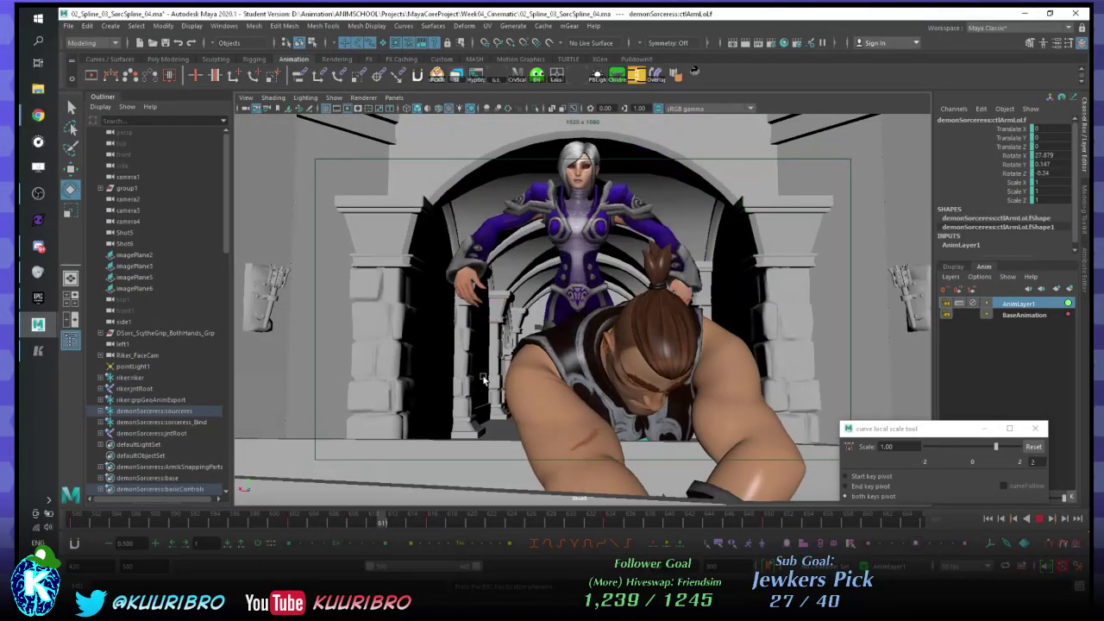
- Play back the shot to examine the sorceress's left arm motion after the curve scaling
key(Escape)
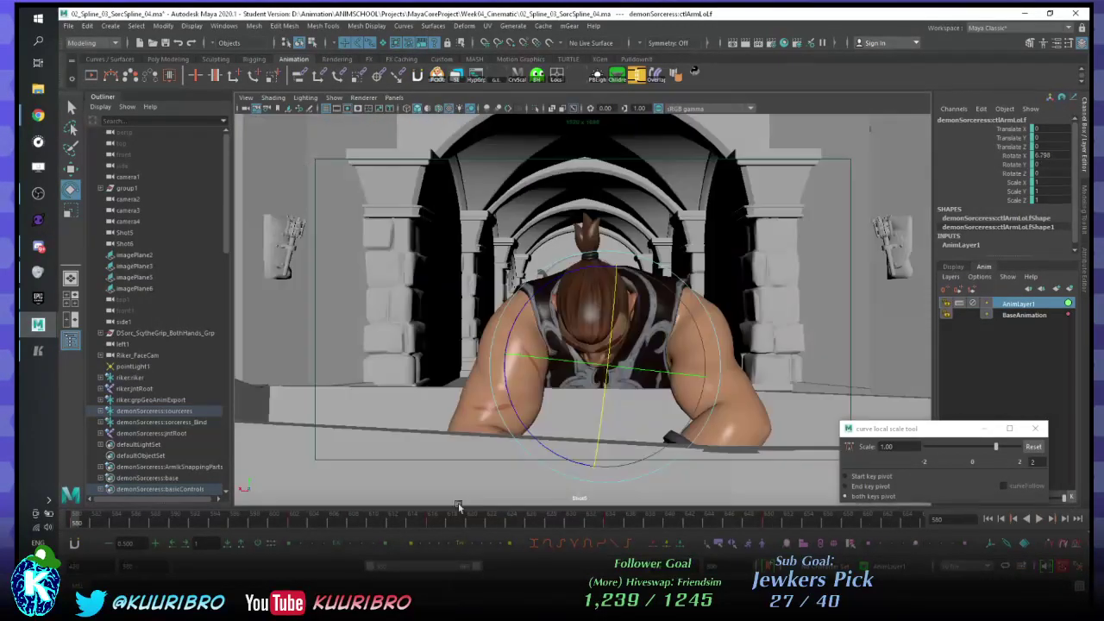
key(alt+v)
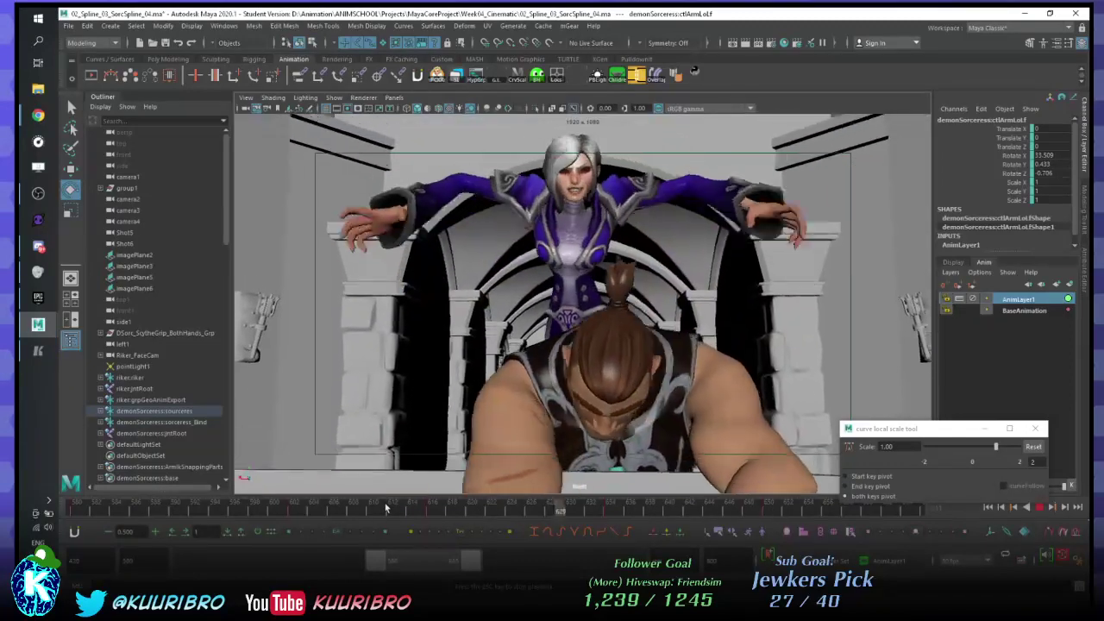
key(Escape)
key(alt+Tab)
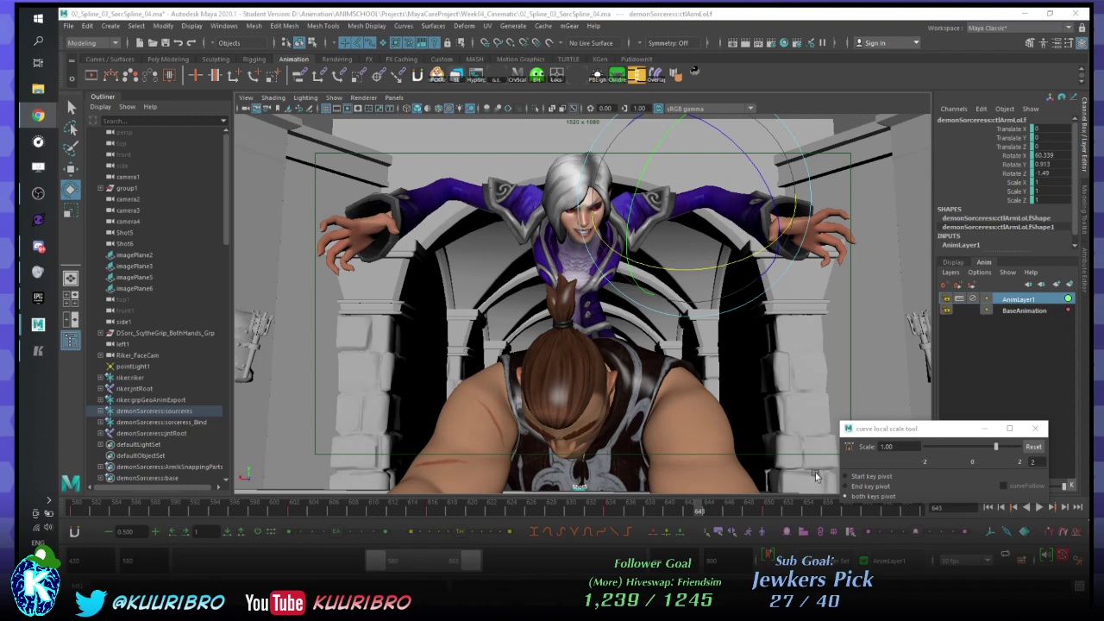
click(234, 509)
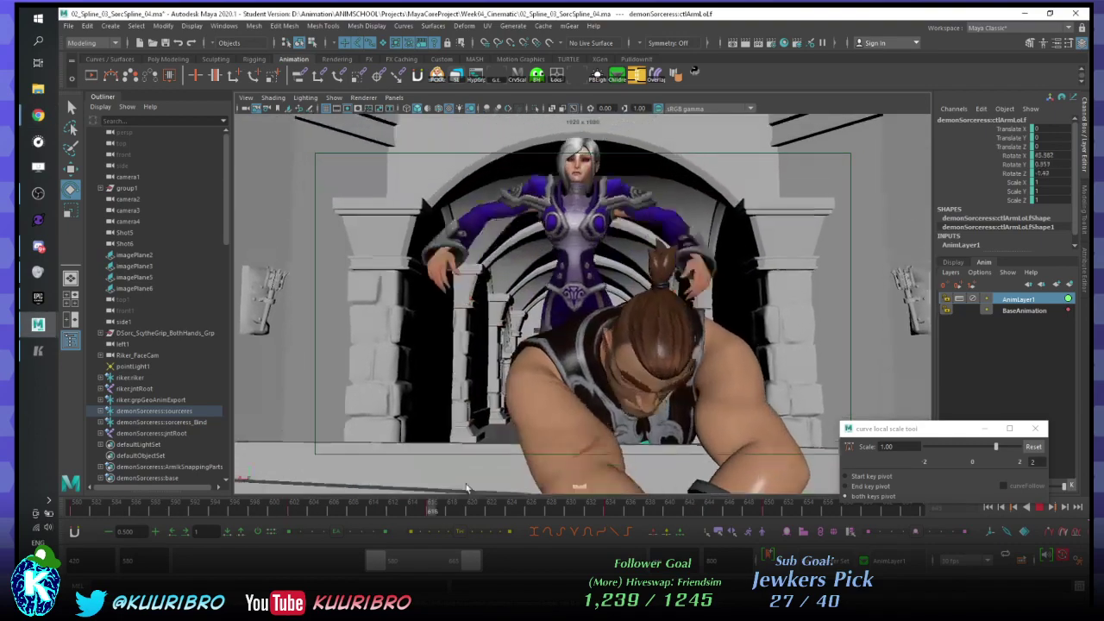
- Playblast the shot, overwriting 02_Spline_03_SorcSpline_04.mov, play the movie in Keyframe MP, and return to Maya
key(alt+shift+v)
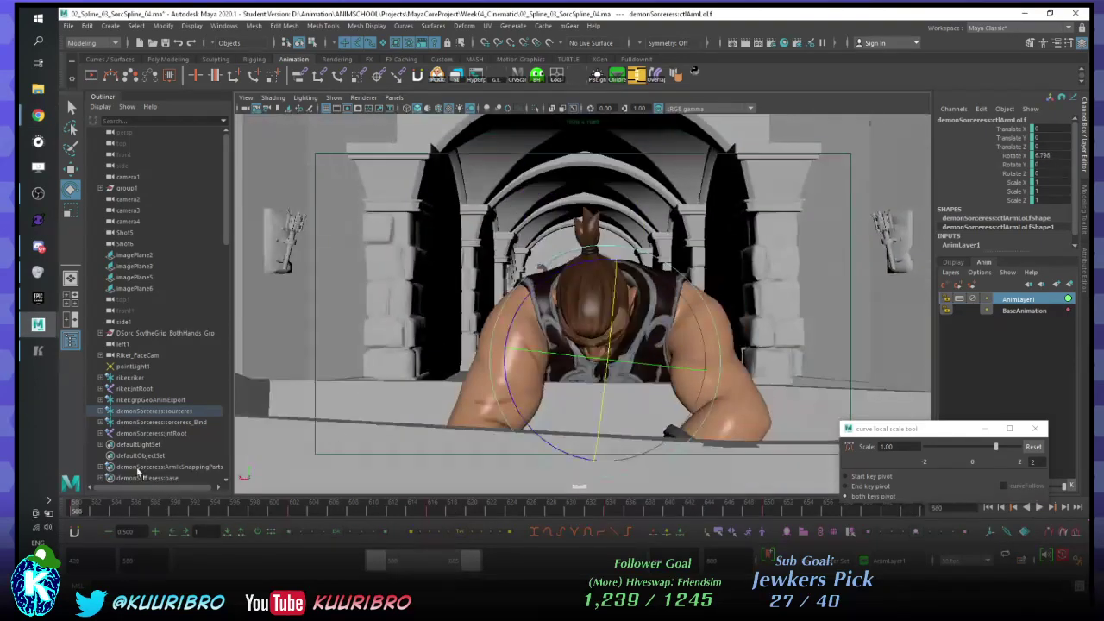
click(39, 351)
click(940, 65)
right_click(396, 510)
click(423, 506)
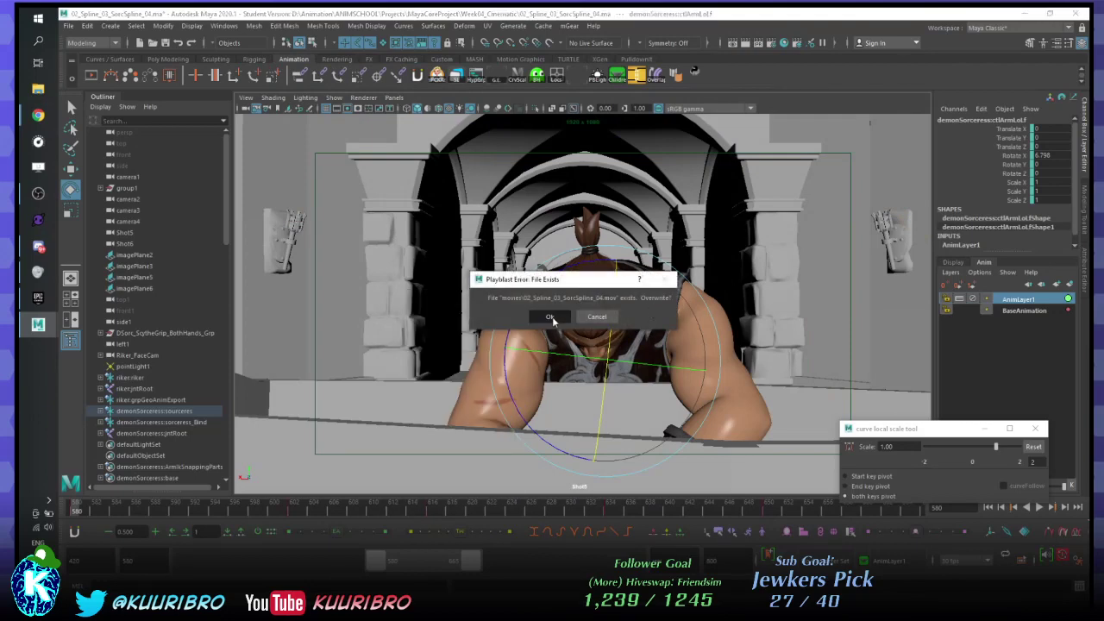
click(550, 318)
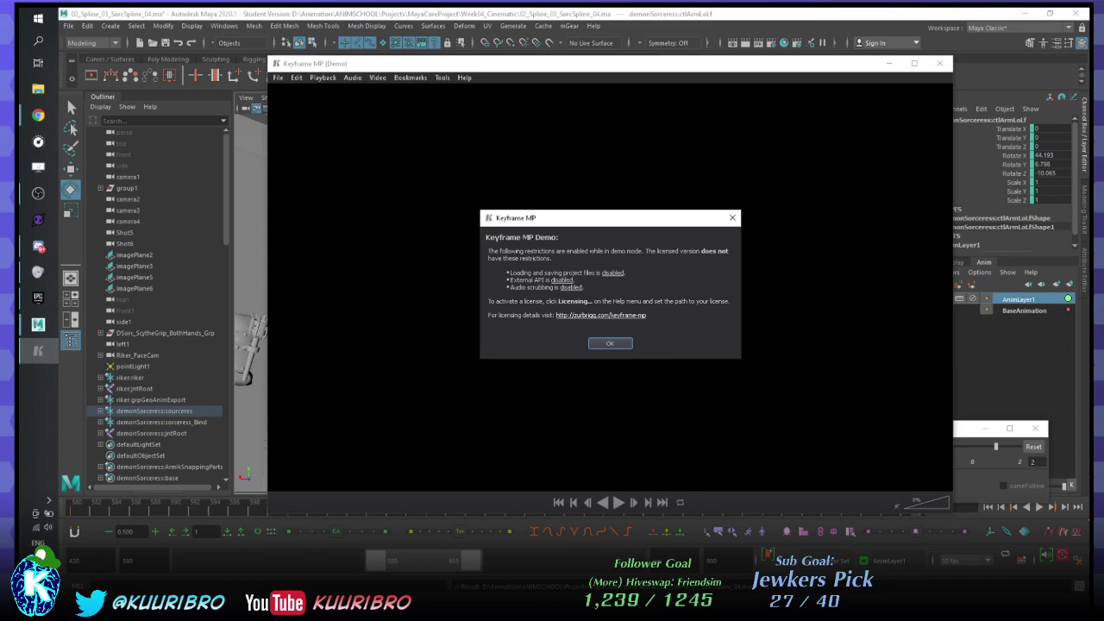
click(612, 343)
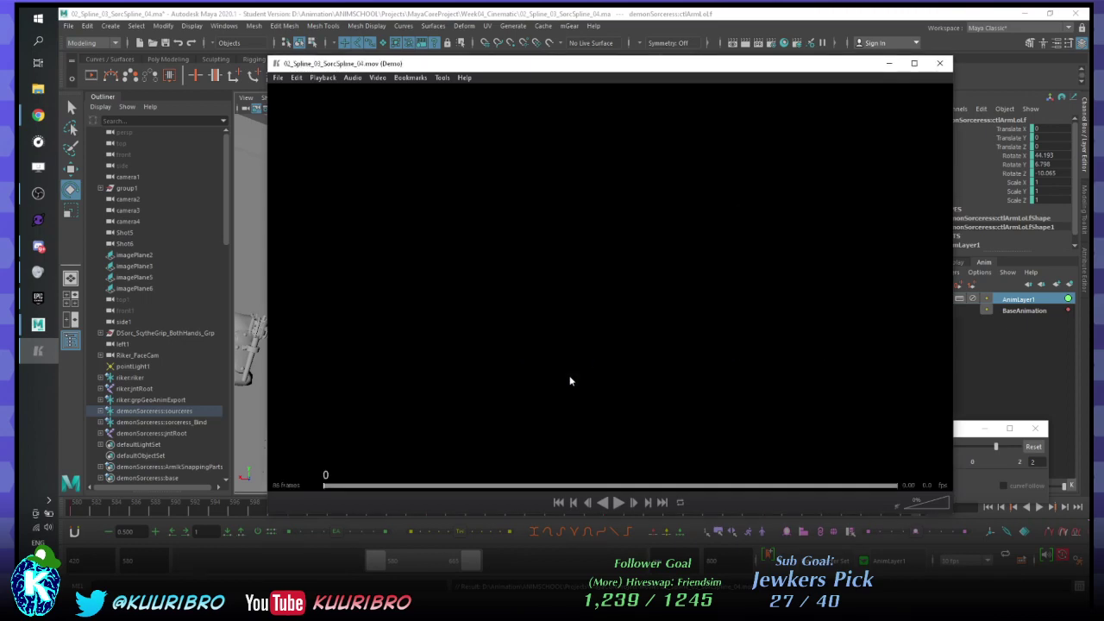
key(space)
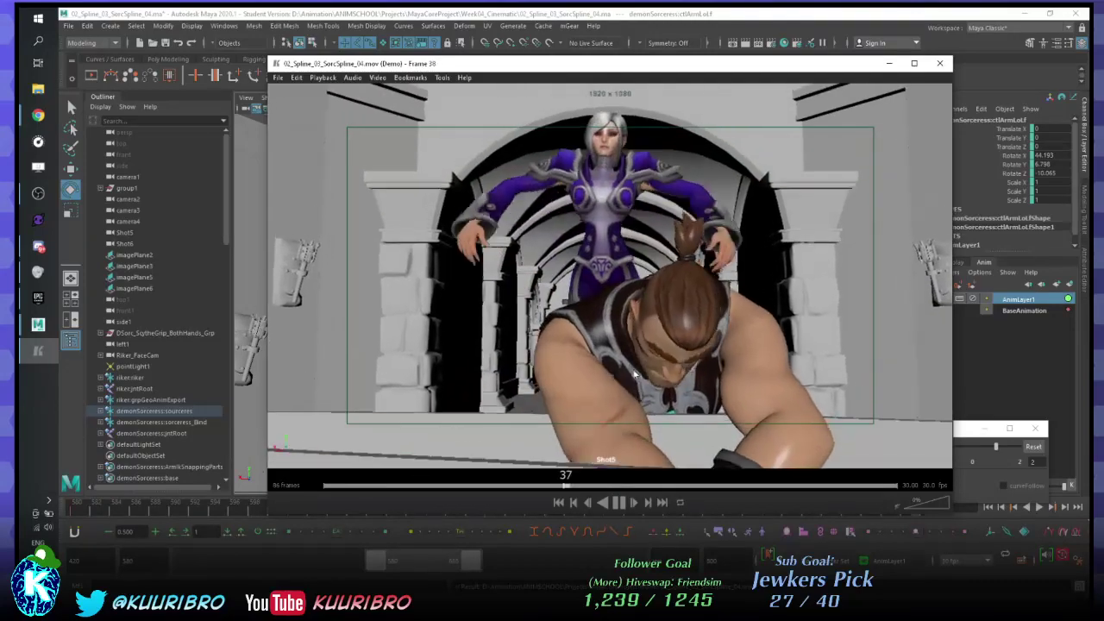
click(568, 11)
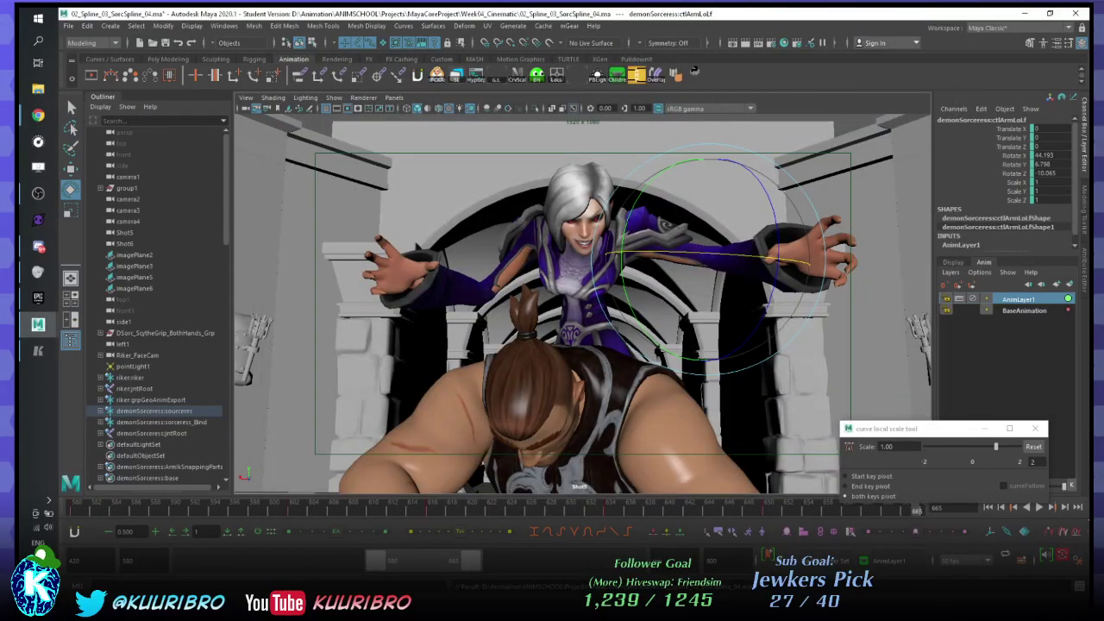
- At frame 598, rotate the sorceress's right upper arm control to about -58.6 in Rotate Y, comparing the pose with undo and redo
click(484, 285)
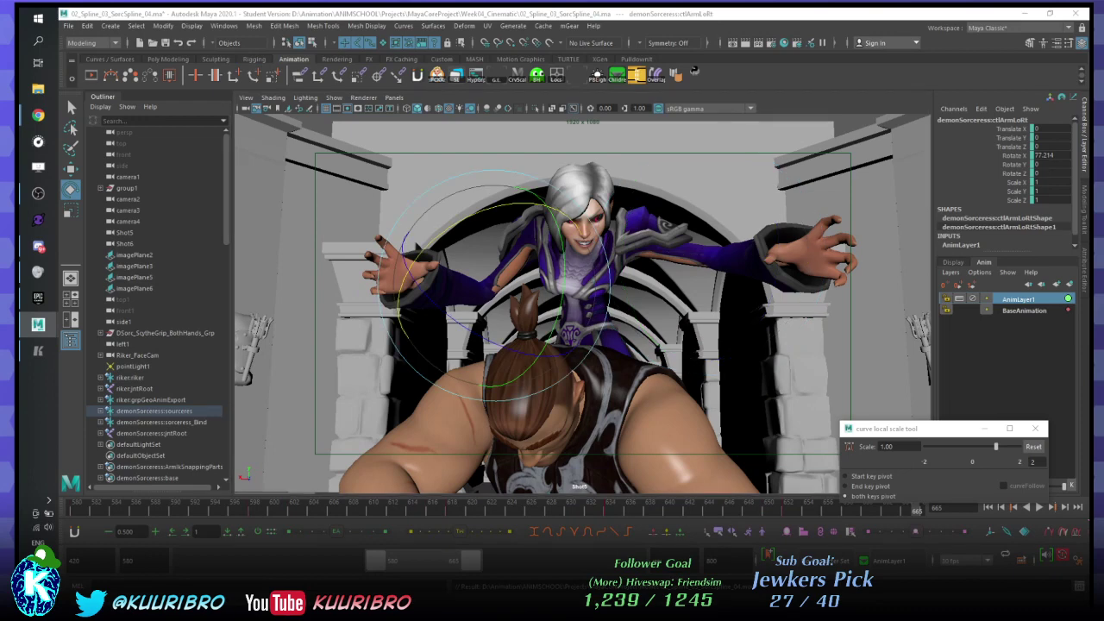
mouse_move(204, 509)
mouse_down()
mouse_move(195, 509)
mouse_move(254, 509)
mouse_up()
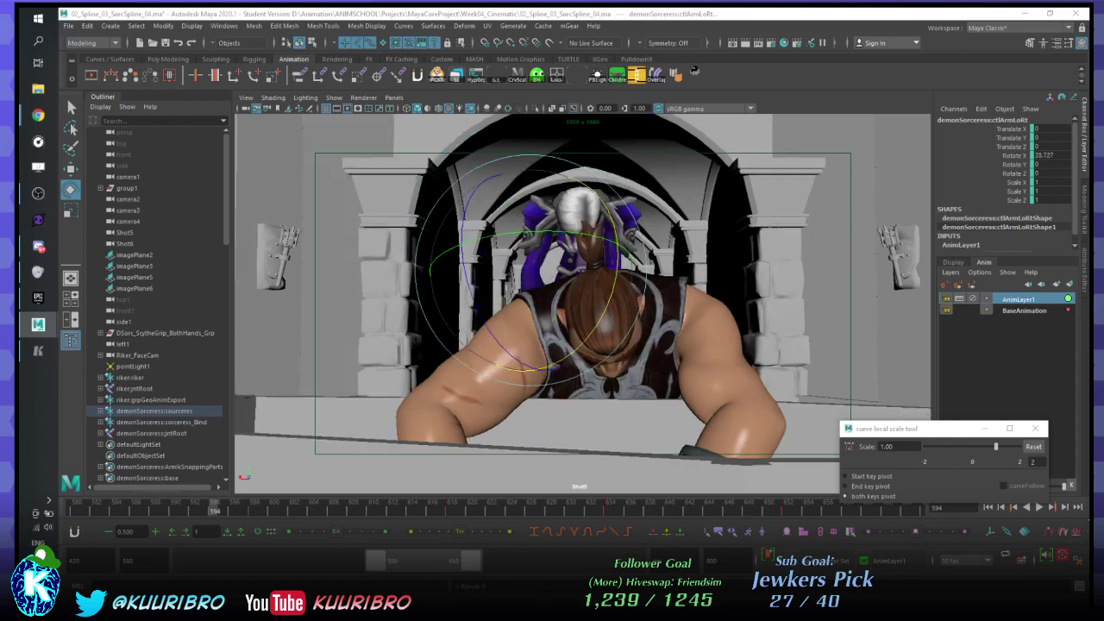
key(Up)
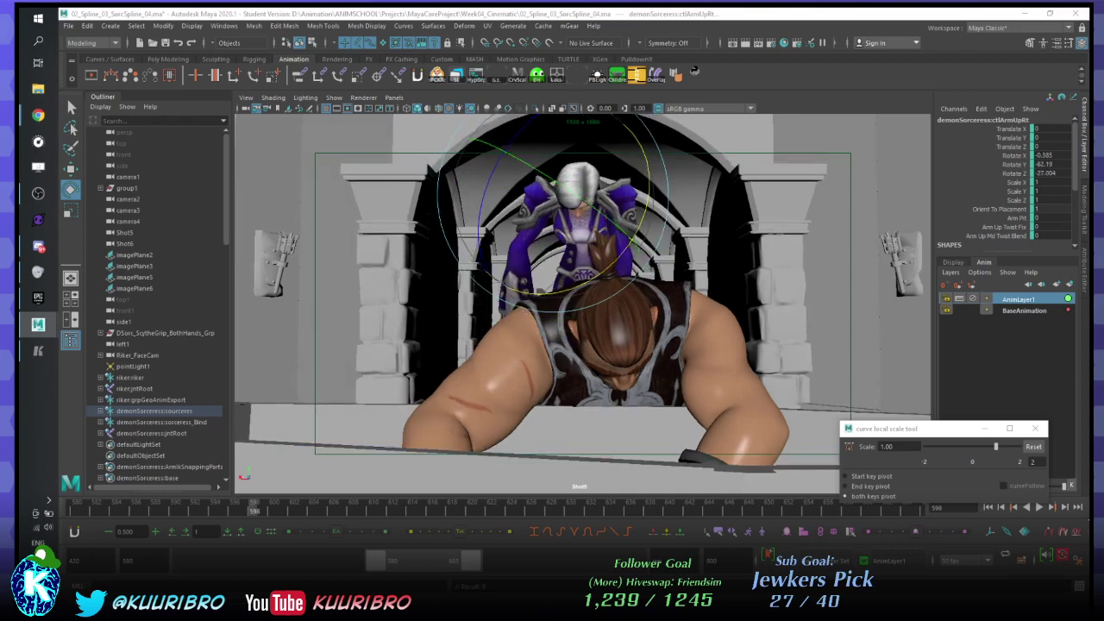
drag(649, 183, 647, 194)
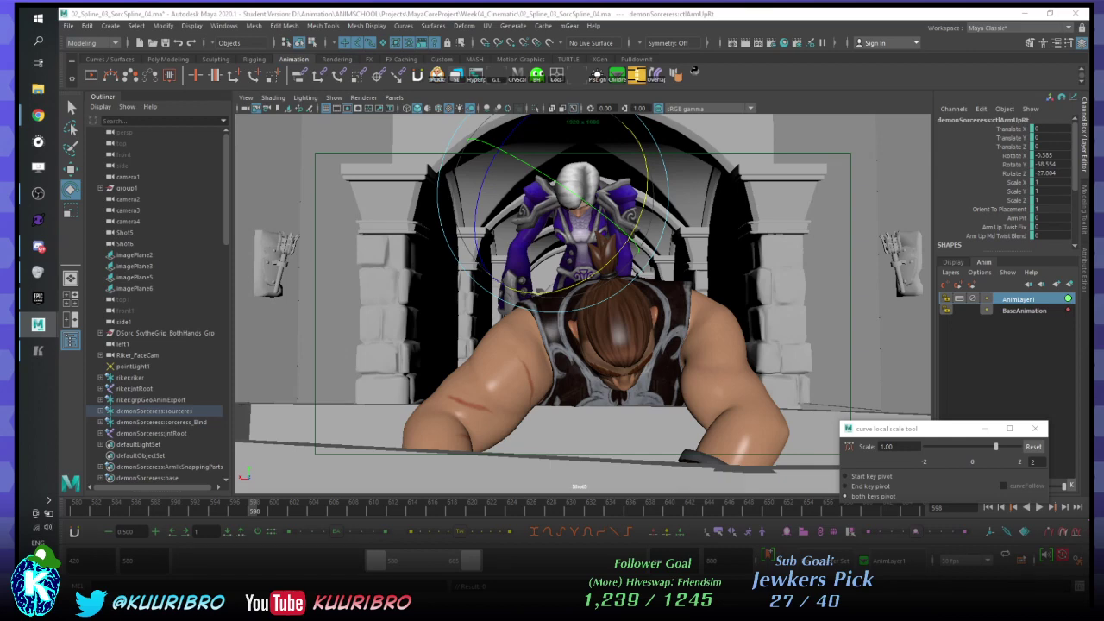
key(ctrl+z)
key(ctrl+z)
key(ctrl+y)
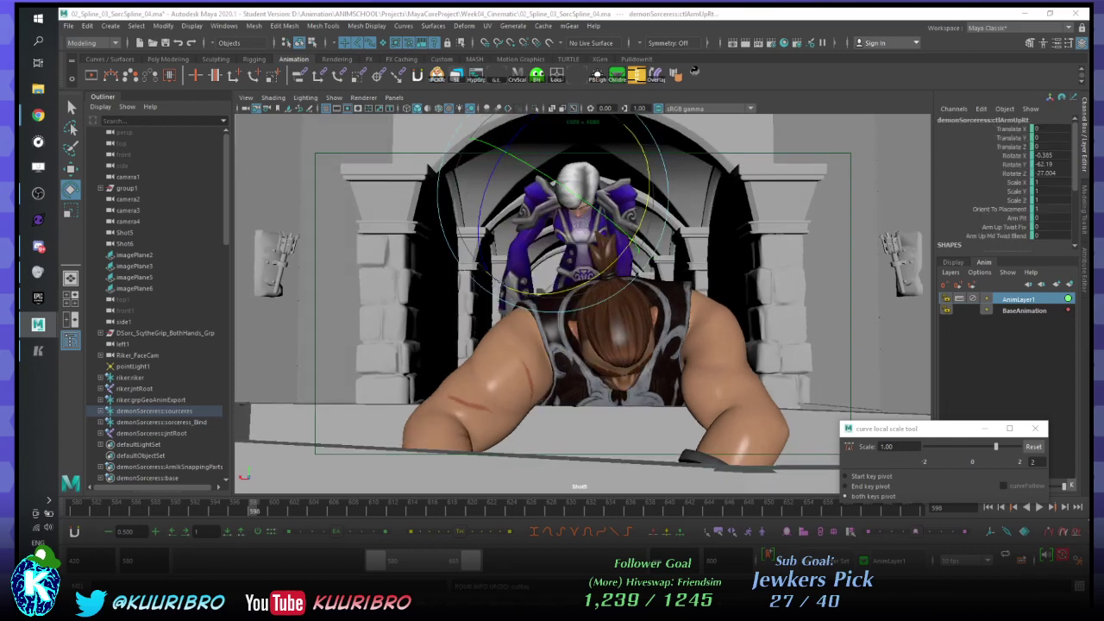
key(ctrl+y)
- Examine the right upper arm and forearm poses between frames 590 and 598 by stepping through keys and scrubbing
key(comma)
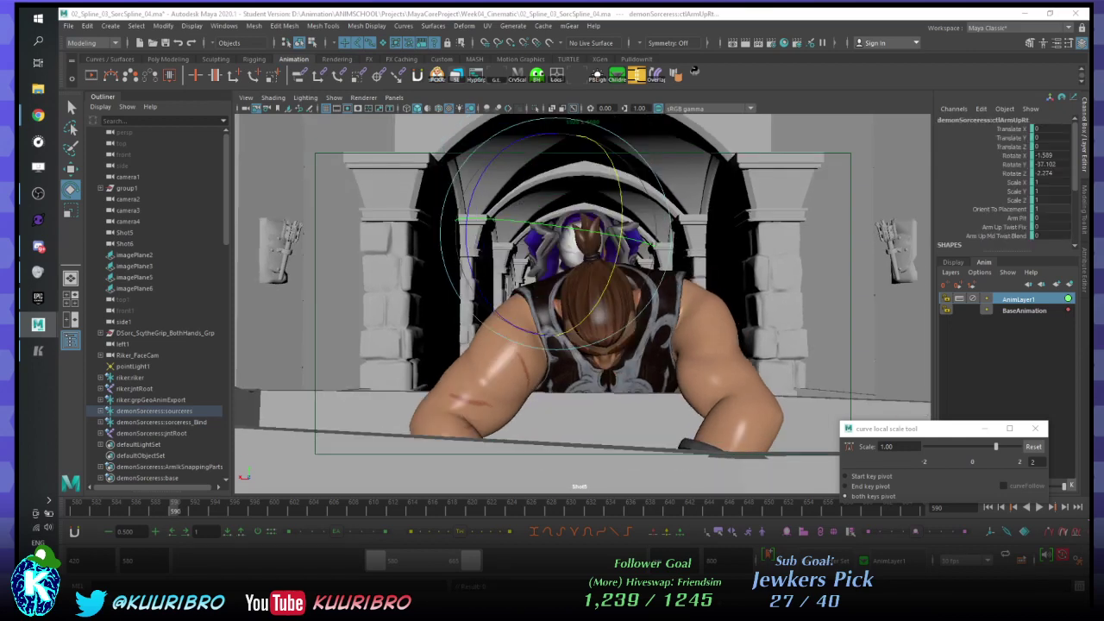
key(period)
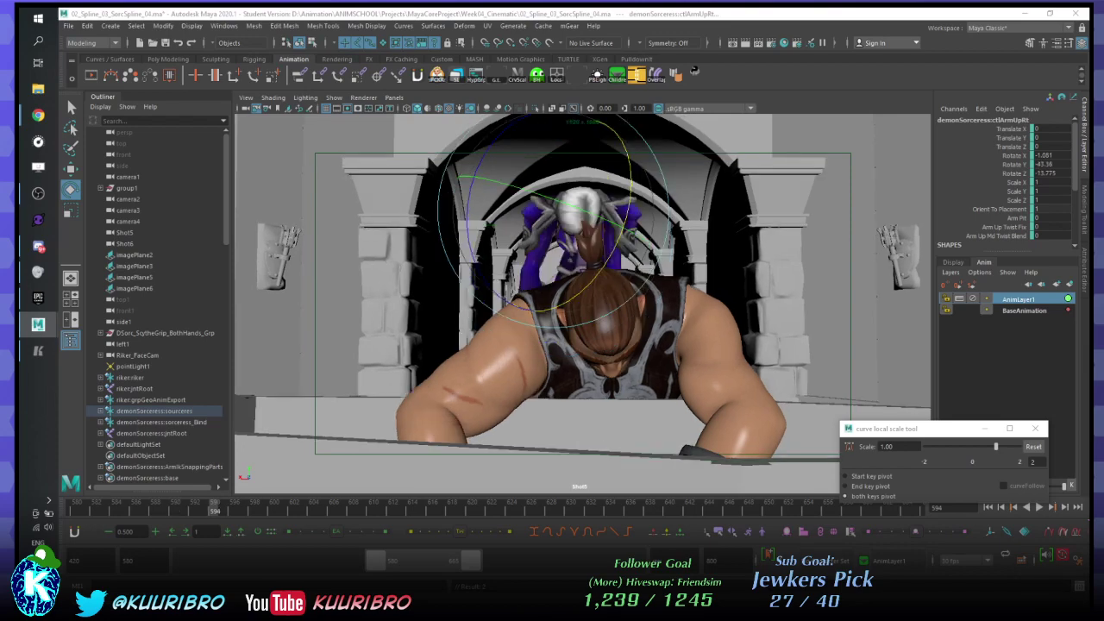
key(comma)
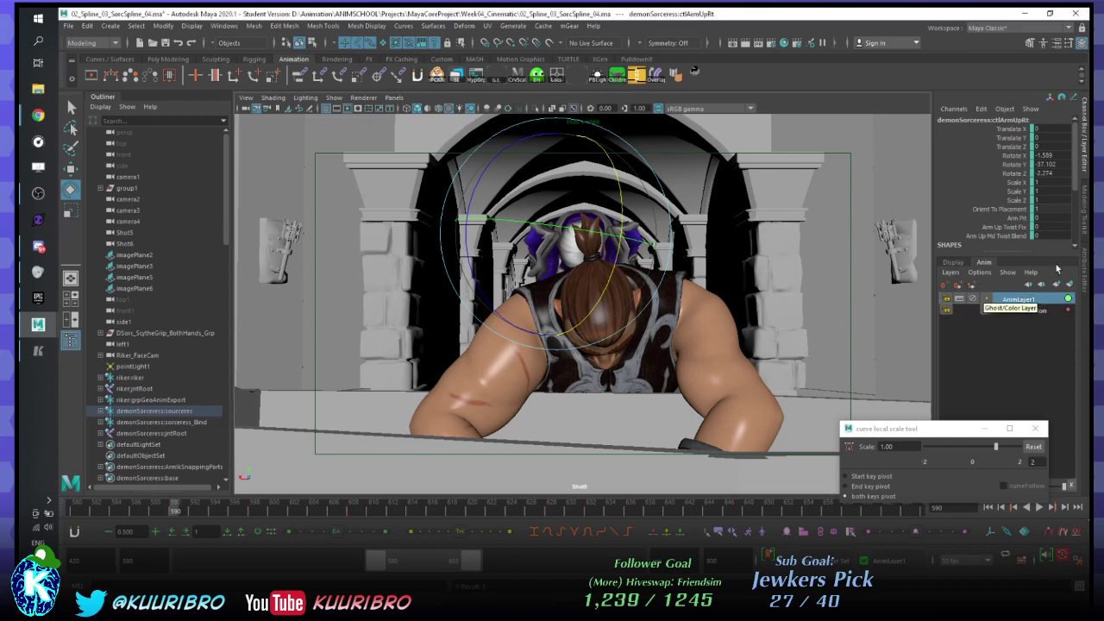
key(Down)
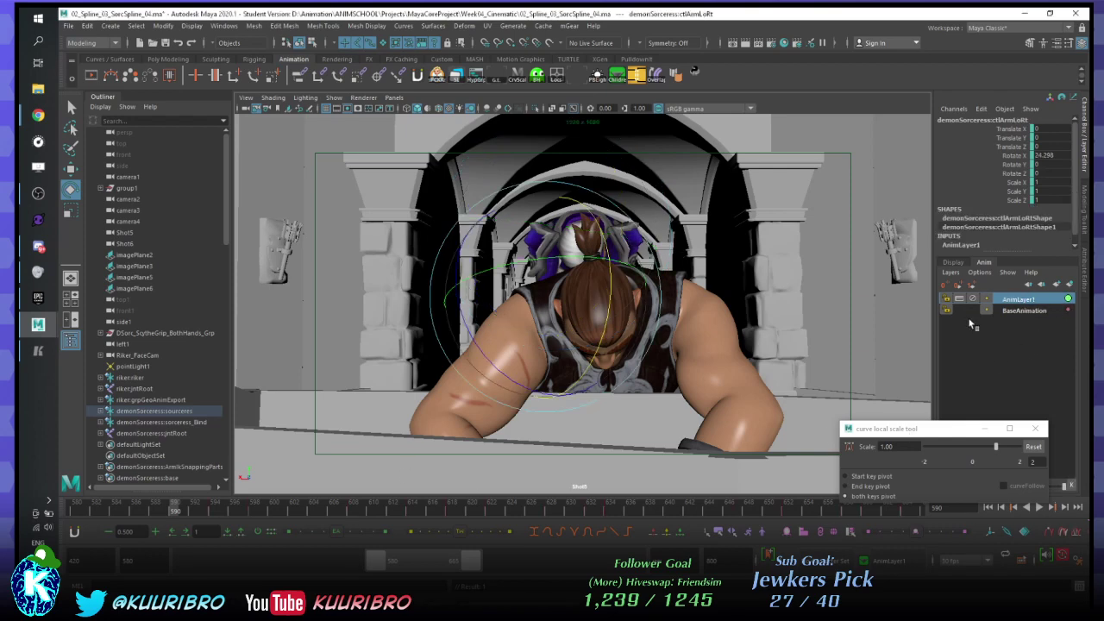
mouse_move(312, 513)
mouse_down()
mouse_move(394, 510)
mouse_move(320, 517)
mouse_up()
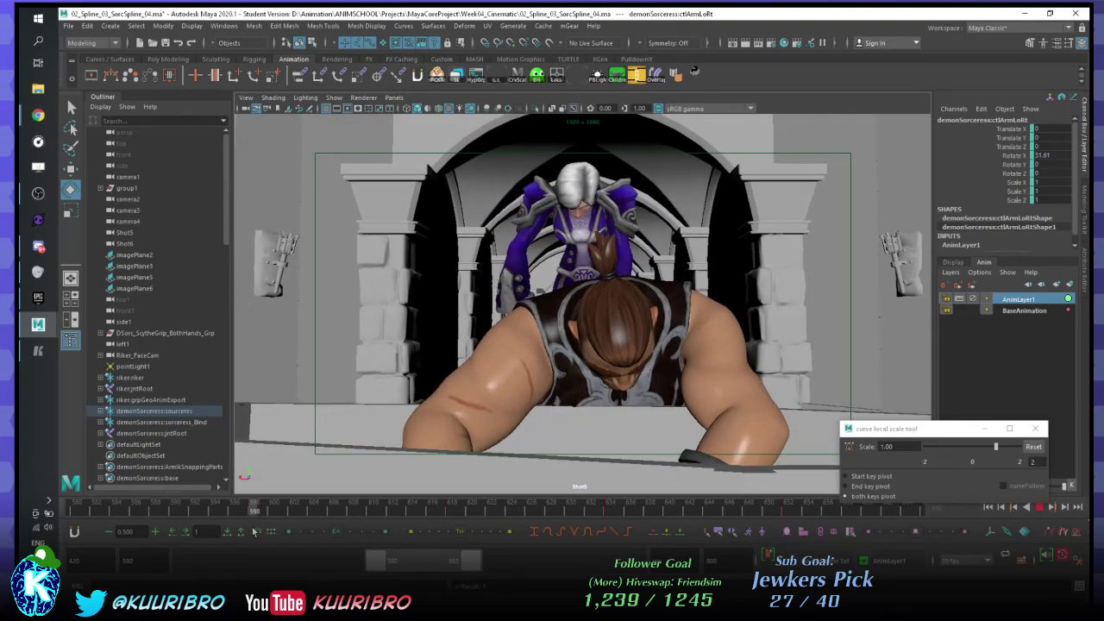
key(alt+v)
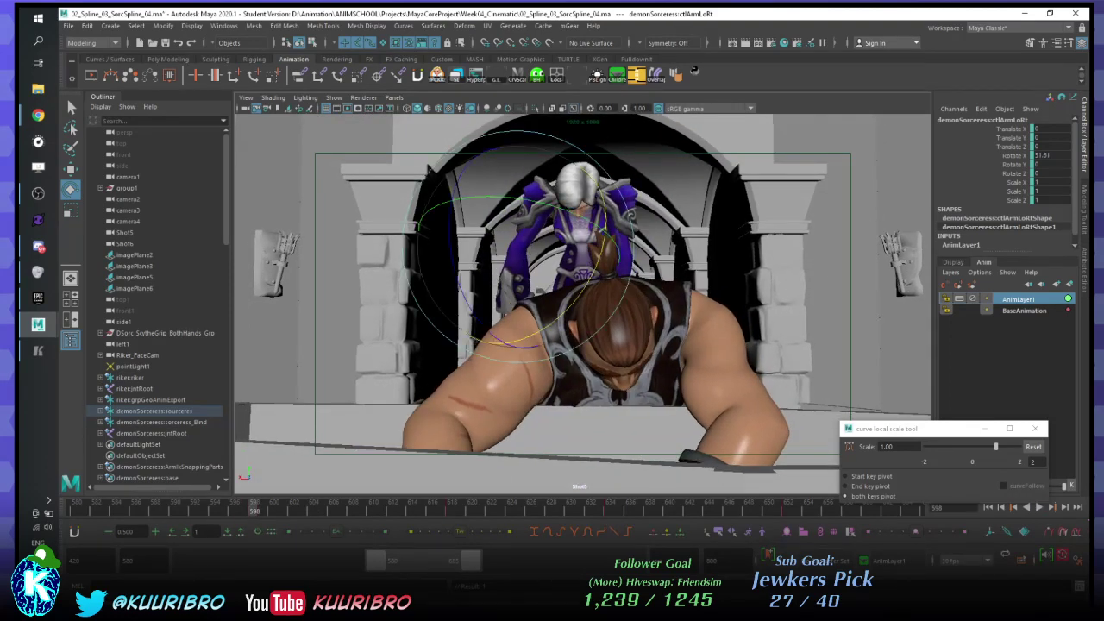
key(Up)
drag(197, 510, 173, 512)
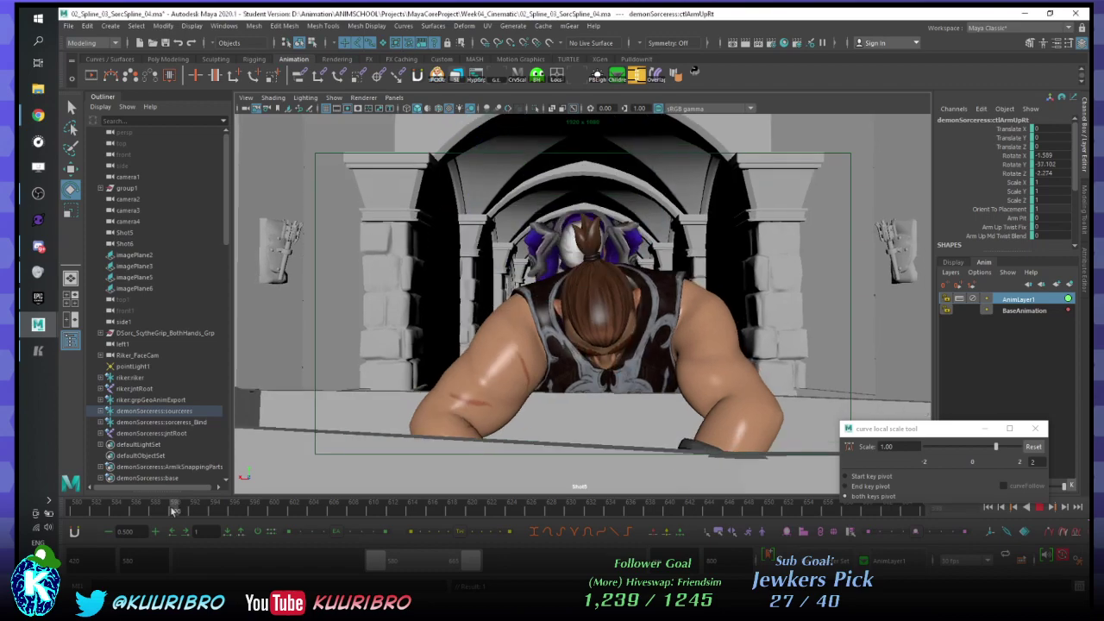
key(alt+v)
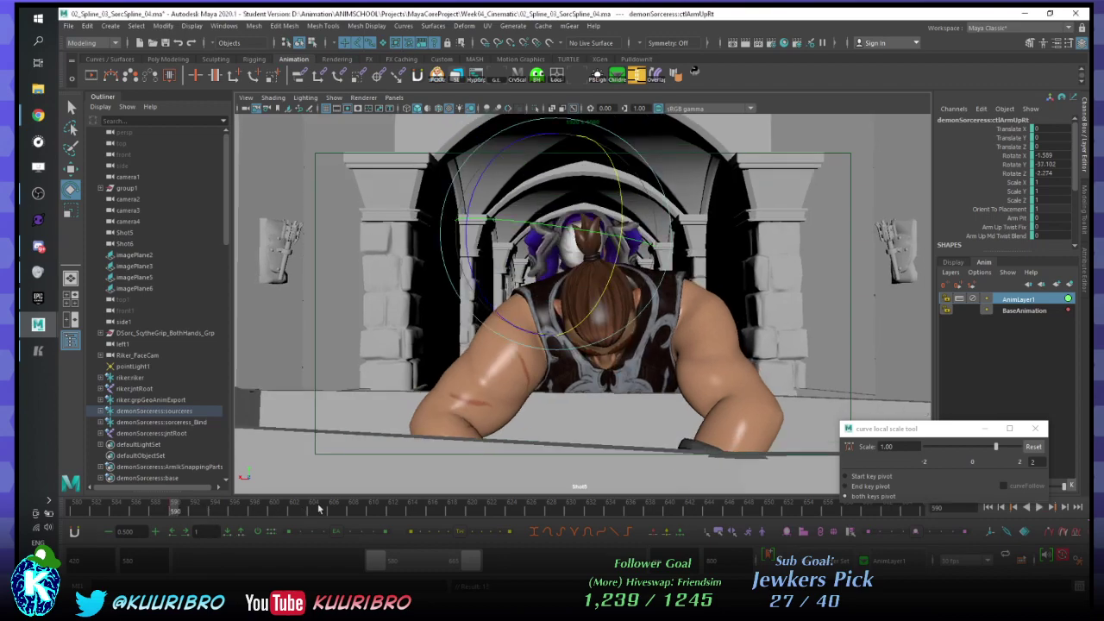
- Play back the shot to examine the sorceress's right arm swing around frames 590 to 620
key(alt+v)
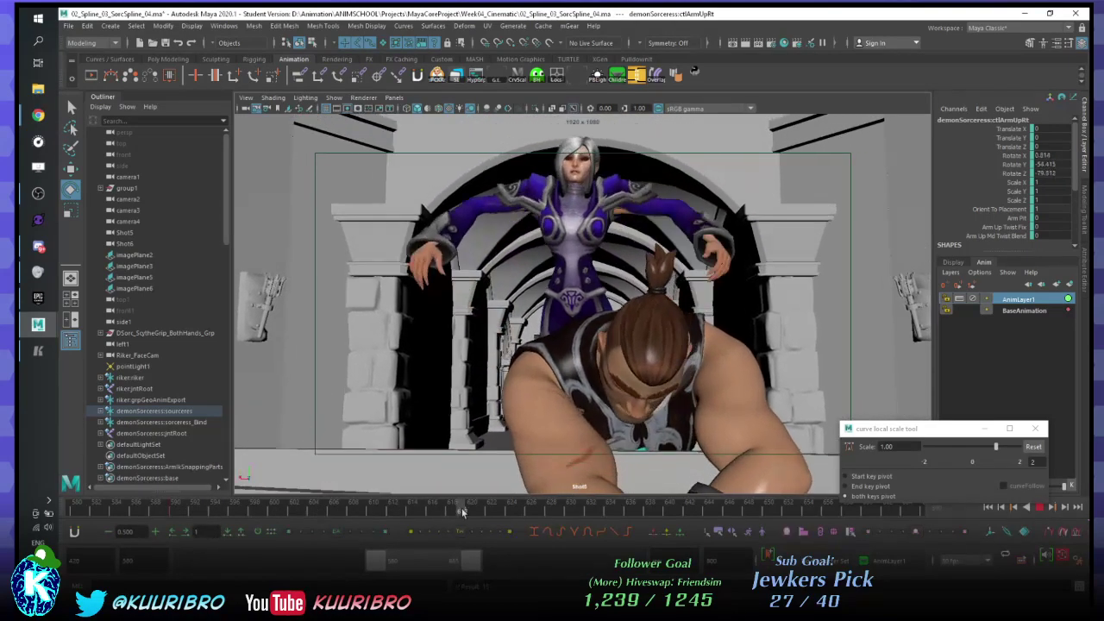
drag(462, 513, 471, 512)
key(alt+v)
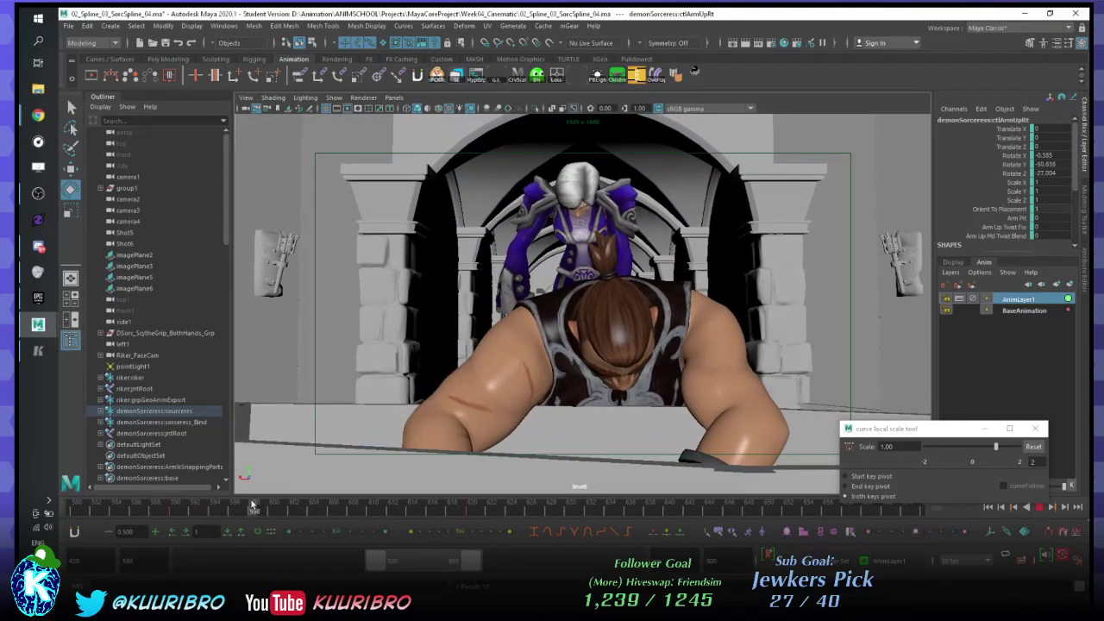
key(alt+v)
- At frame 598, rotate the sorceress's right upper arm control on AnimLayer1 to about -15.3 in Rotate Z and review the surrounding frames
drag(600, 301, 627, 298)
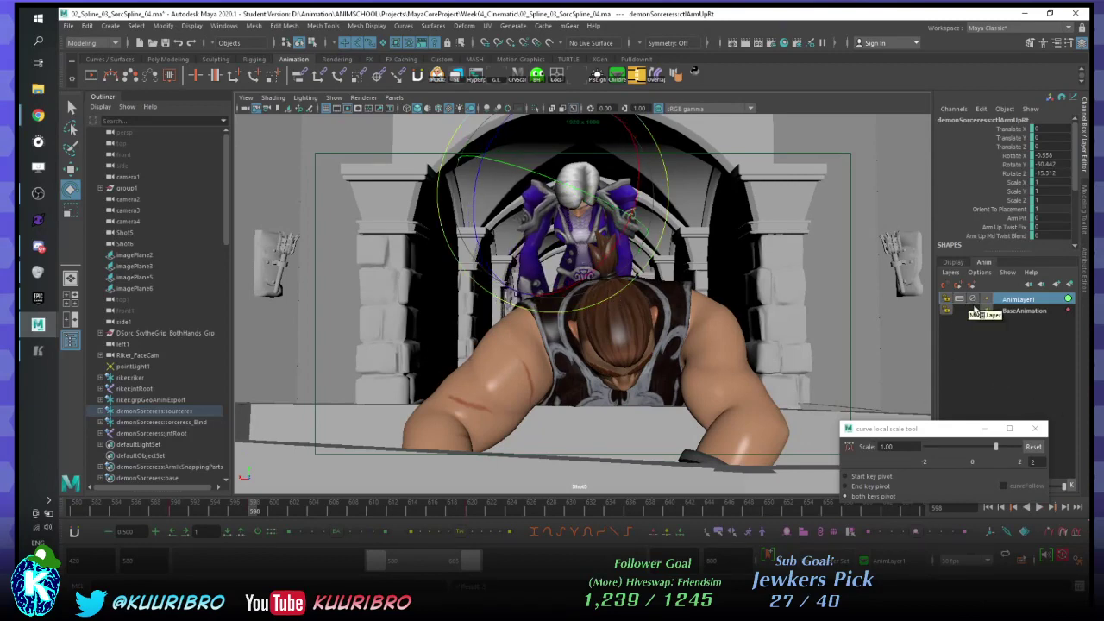
click(998, 313)
click(1015, 300)
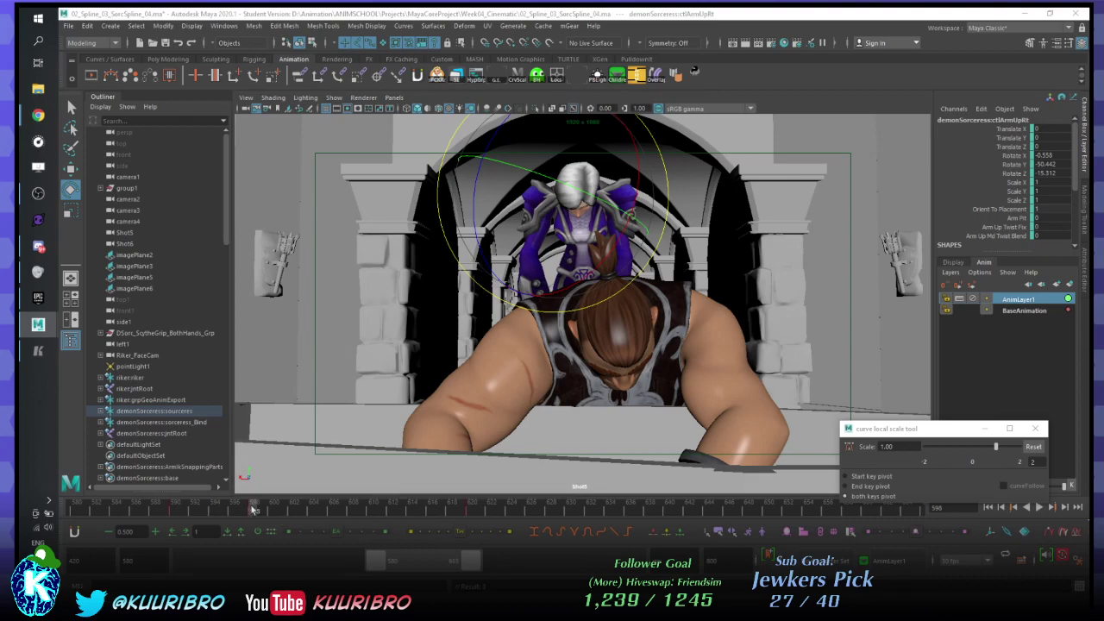
drag(254, 512, 192, 513)
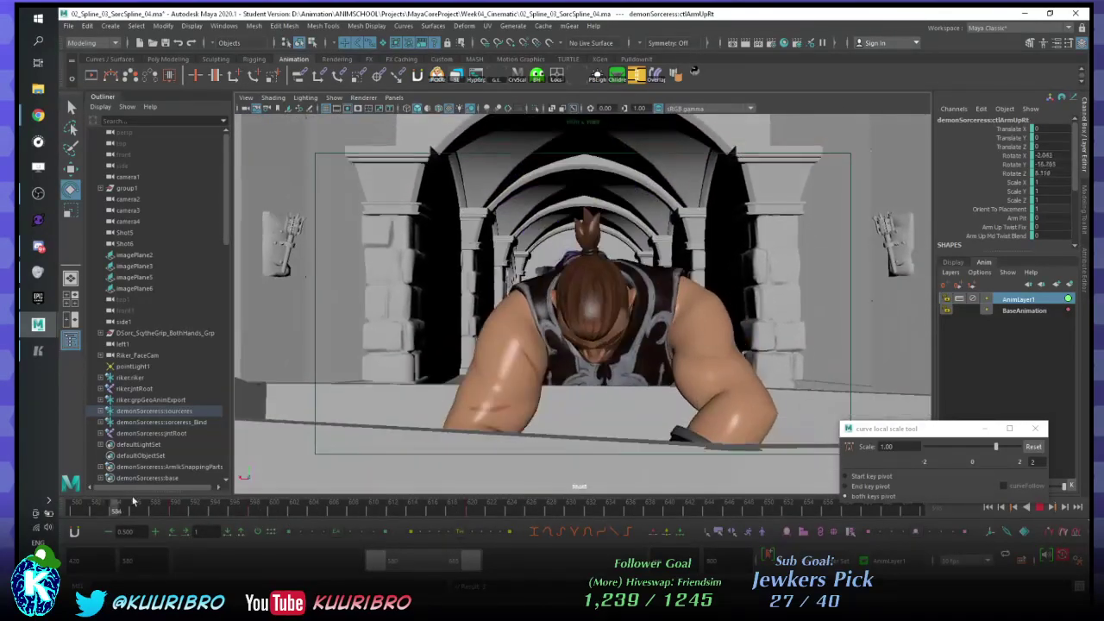
key(Escape)
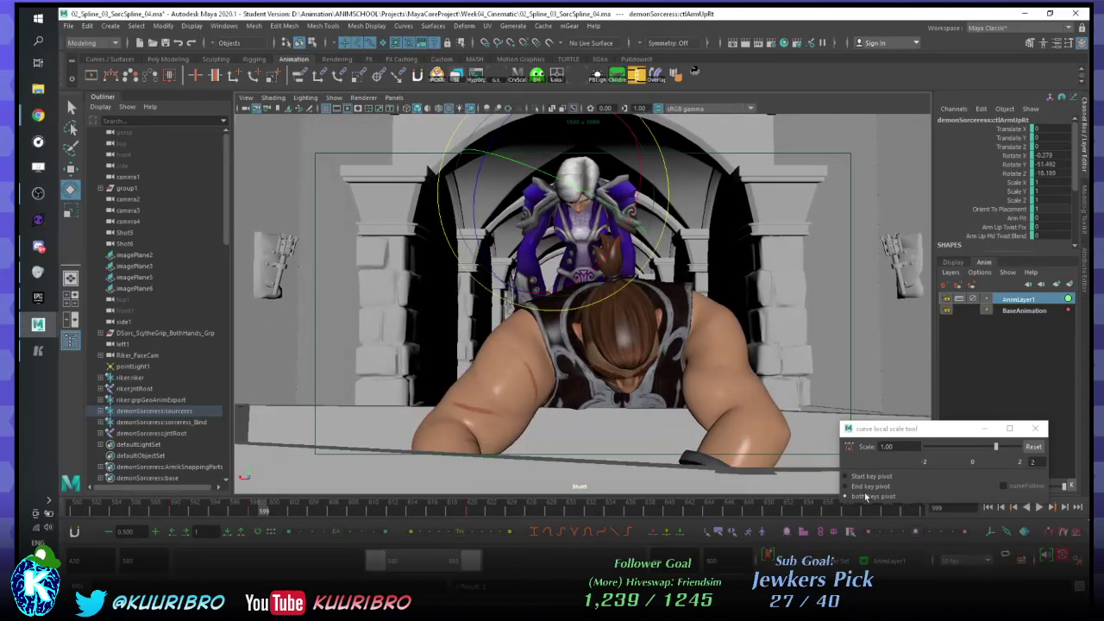
drag(175, 509, 254, 509)
- Scale the right upper arm control's curves by 0.75 with the curve local scale tool, using both keys as pivot
double_click(901, 447)
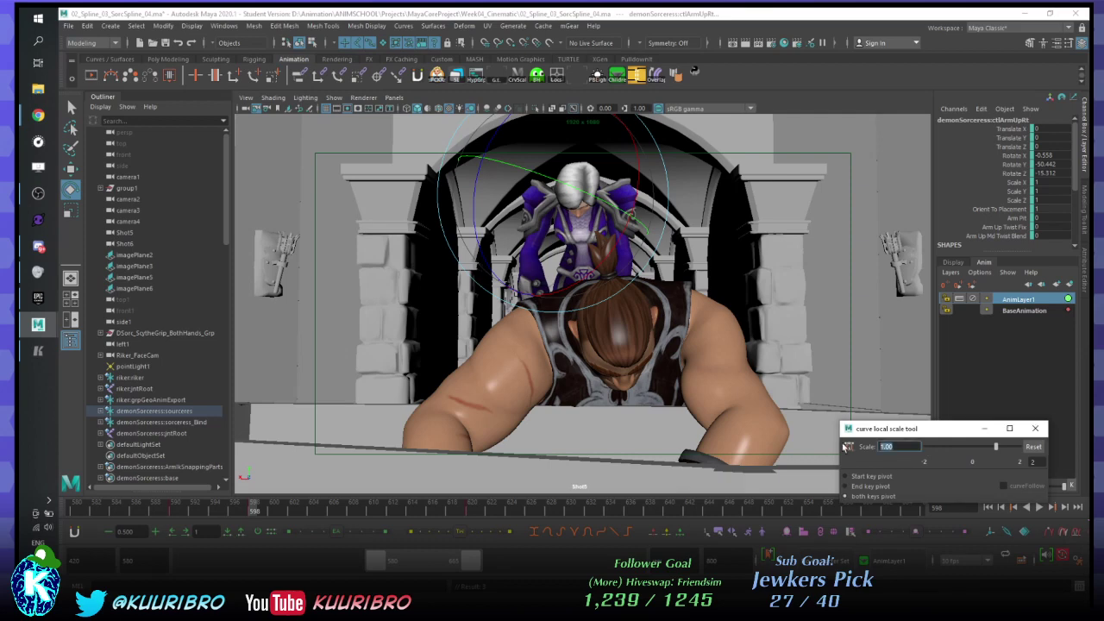
text(0.75)
key(Return)
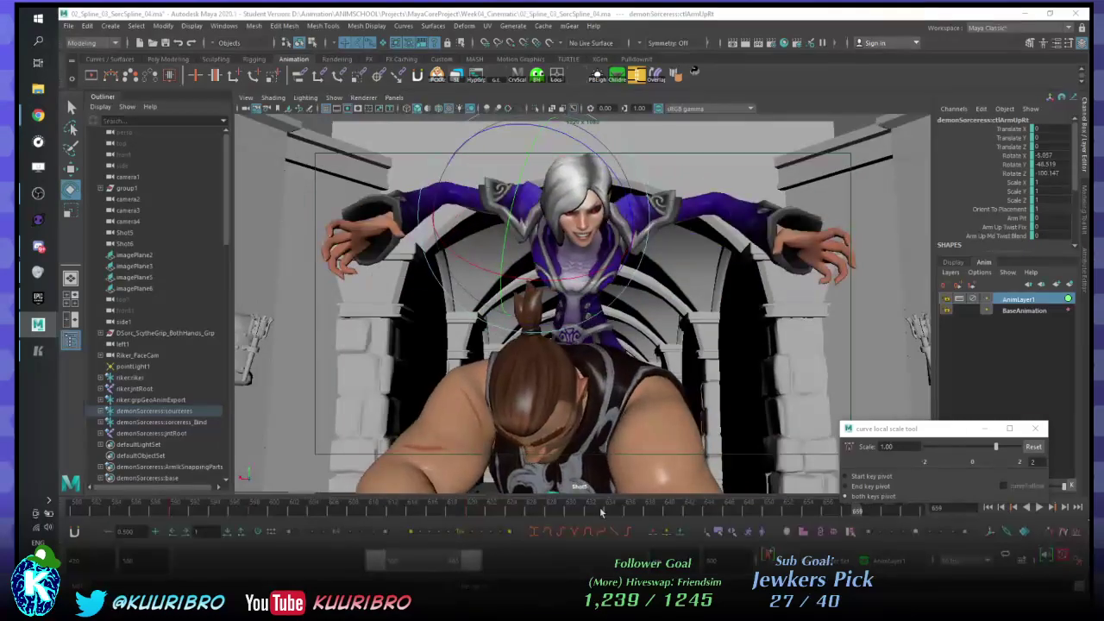
- Play back the shot repeatedly to examine the sorceress's arm motion through frame 653
click(500, 512)
key(alt+v)
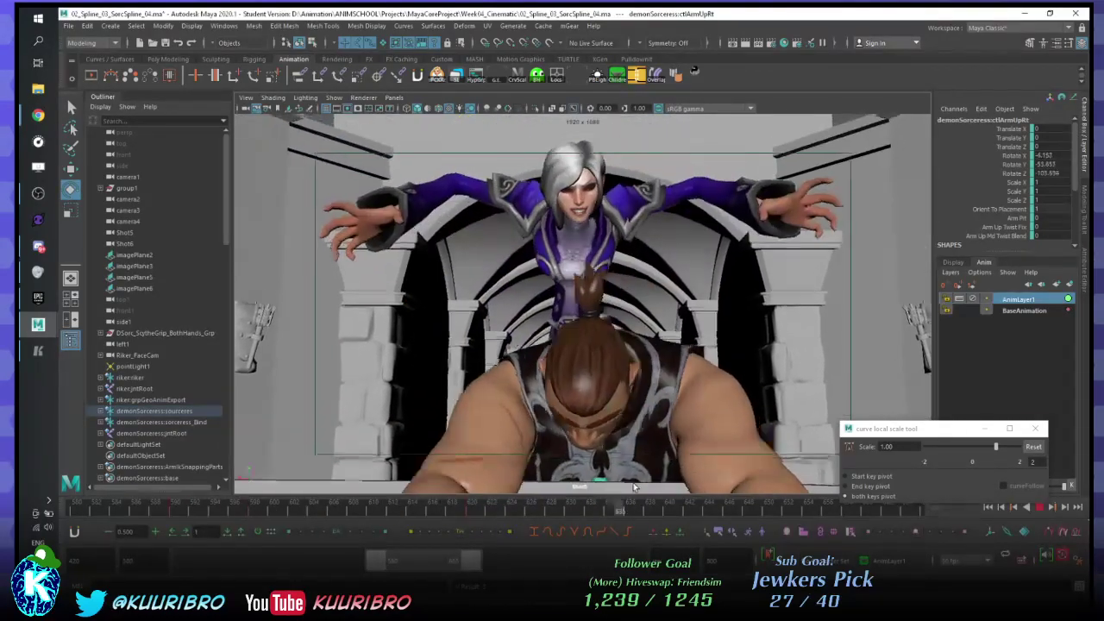
key(alt+v)
key(alt+Tab)
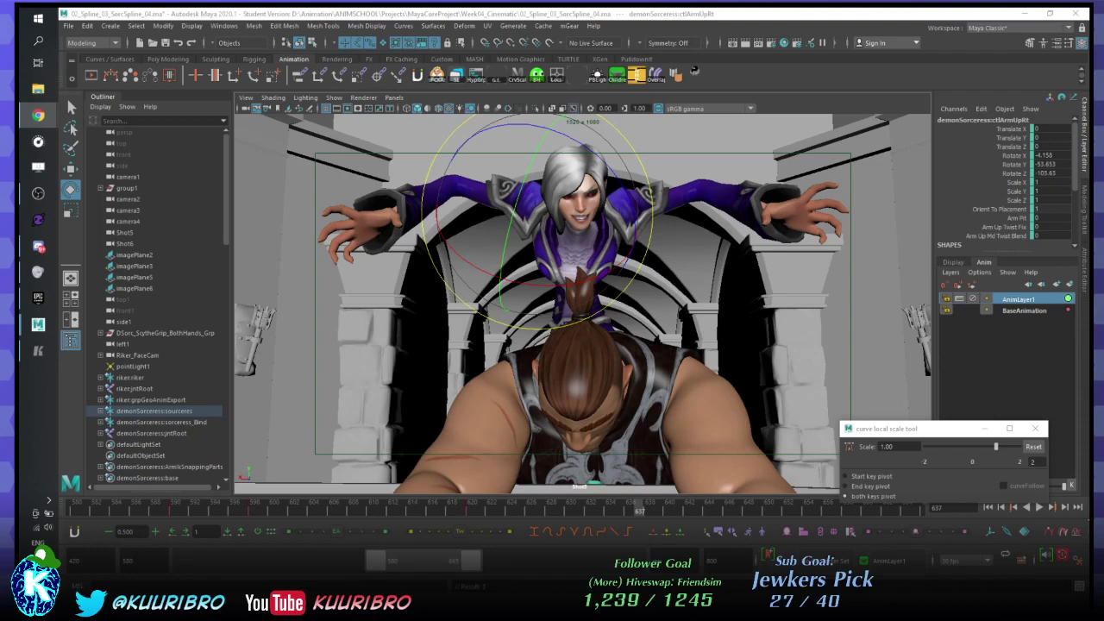
drag(538, 516, 395, 517)
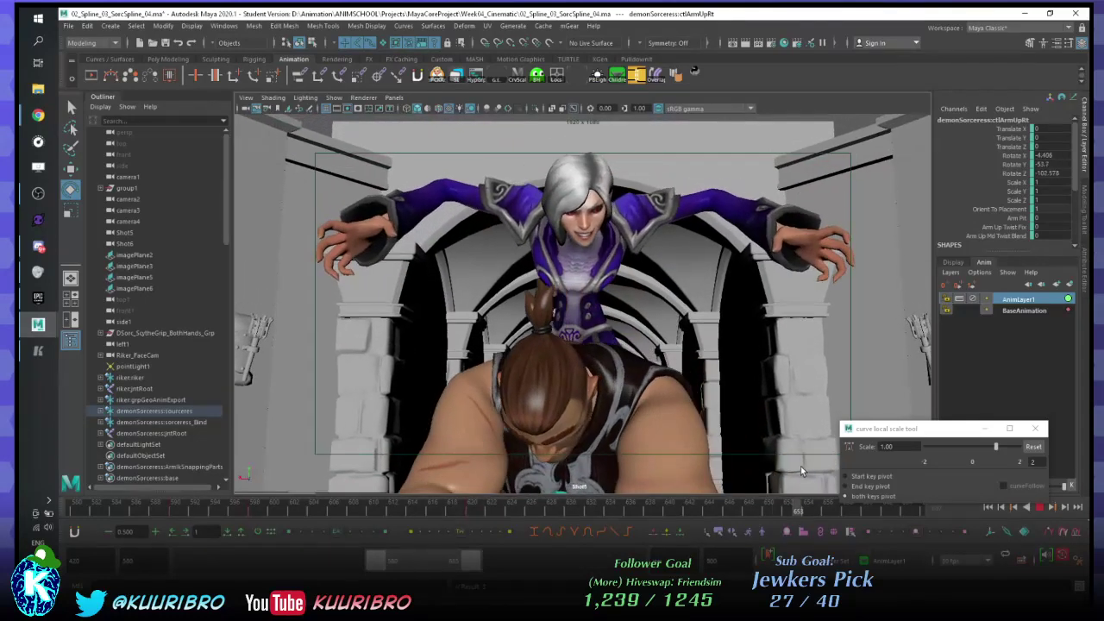
key(alt+v)
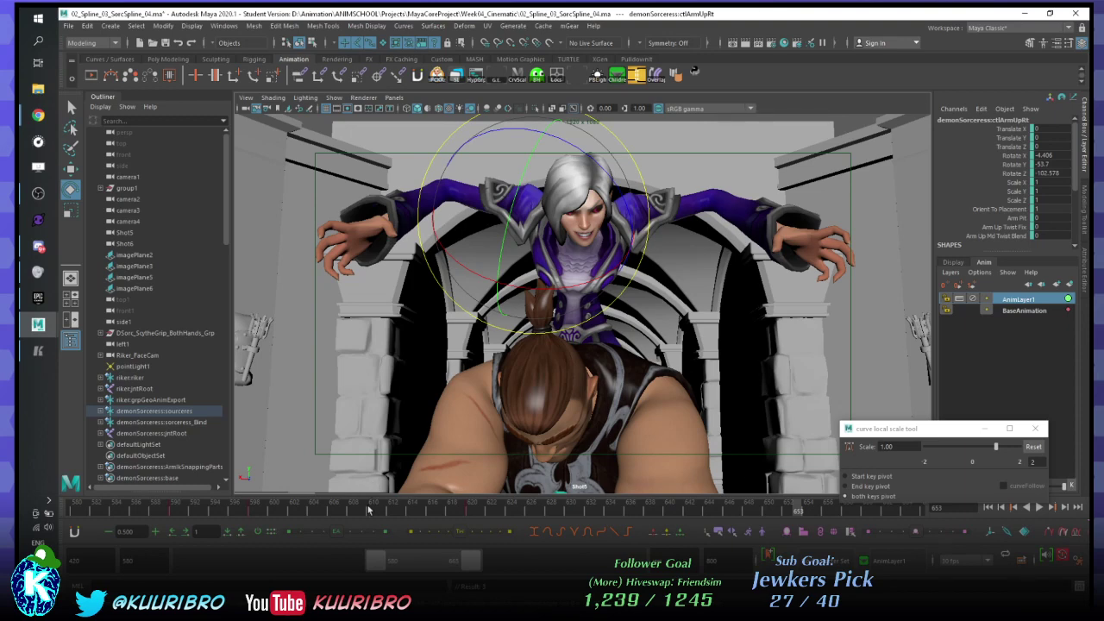
click(314, 509)
key(alt+v)
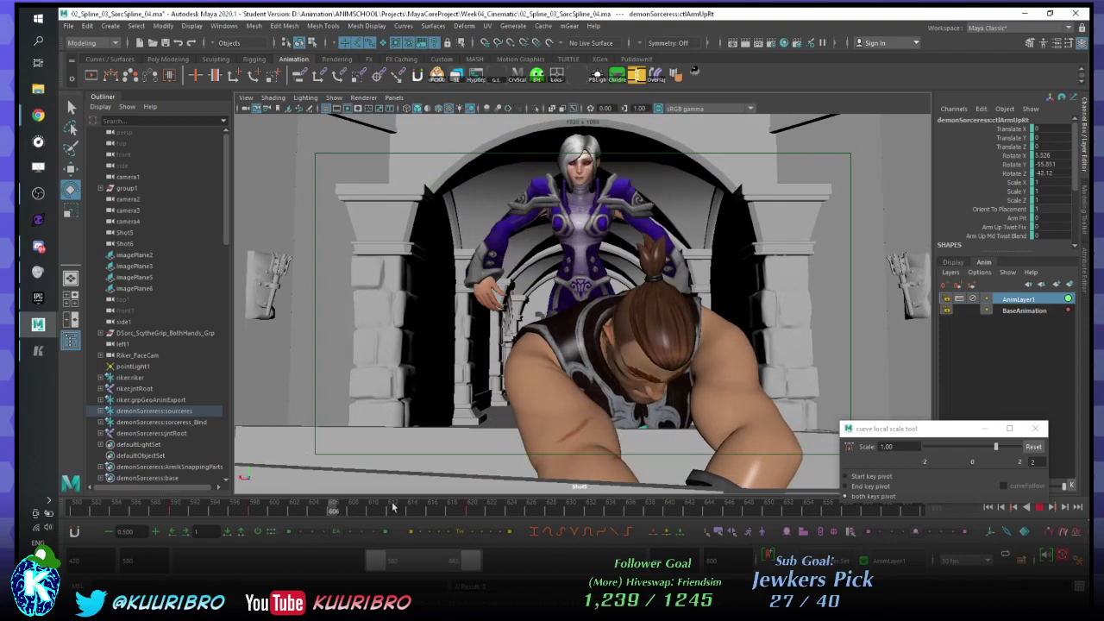
key(alt+v)
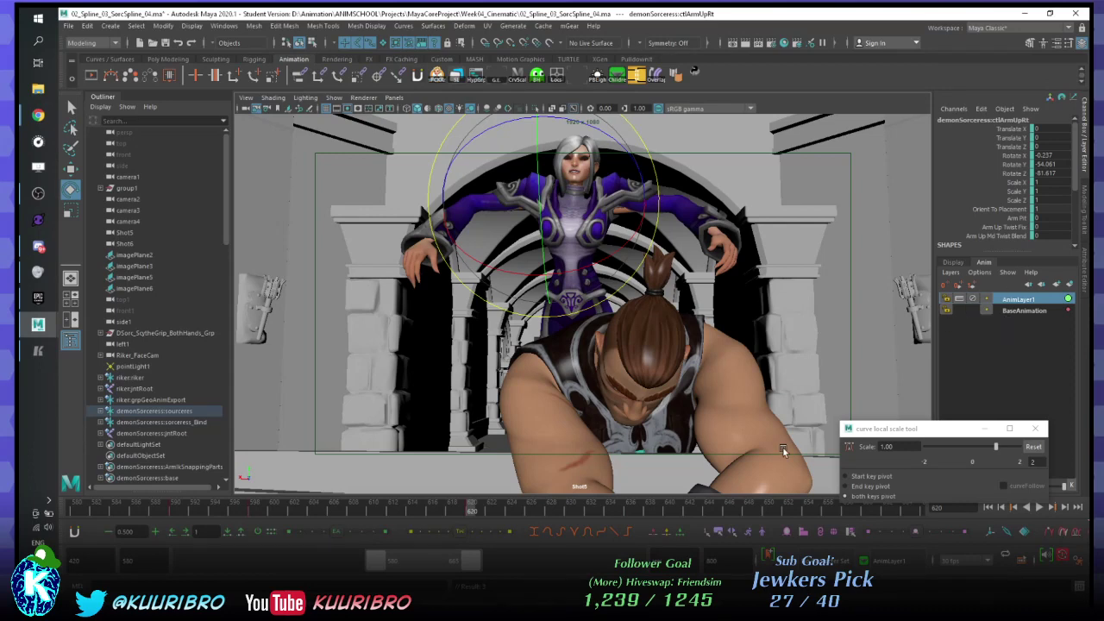
- Extend the playback range to frames 420 to 800 and make the timeline taller
drag(377, 562, 186, 562)
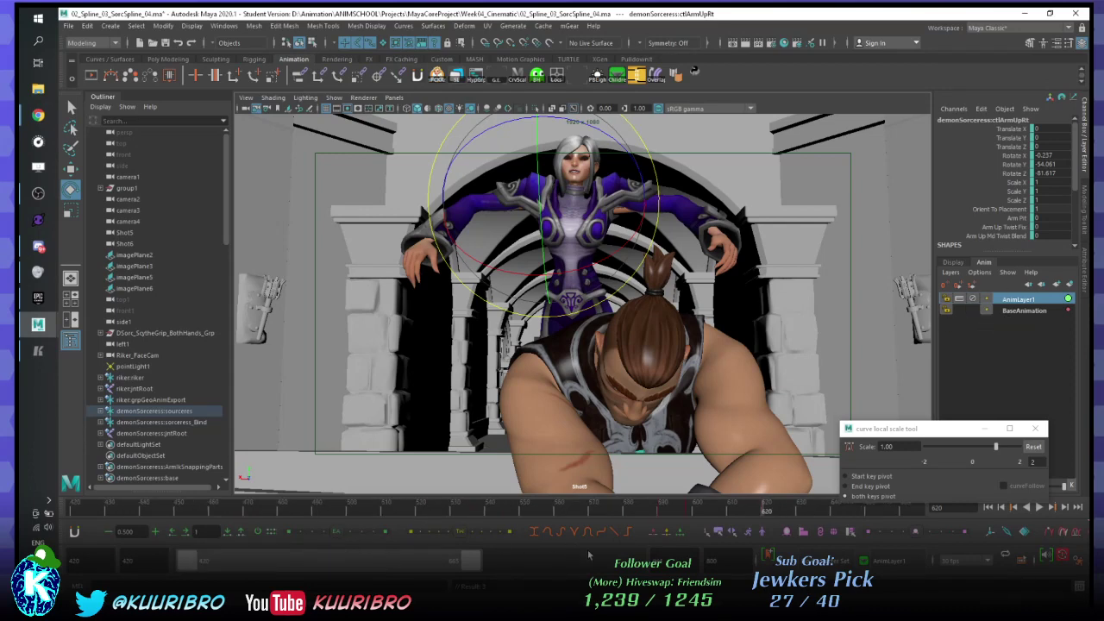
drag(472, 563, 771, 564)
drag(662, 518, 663, 526)
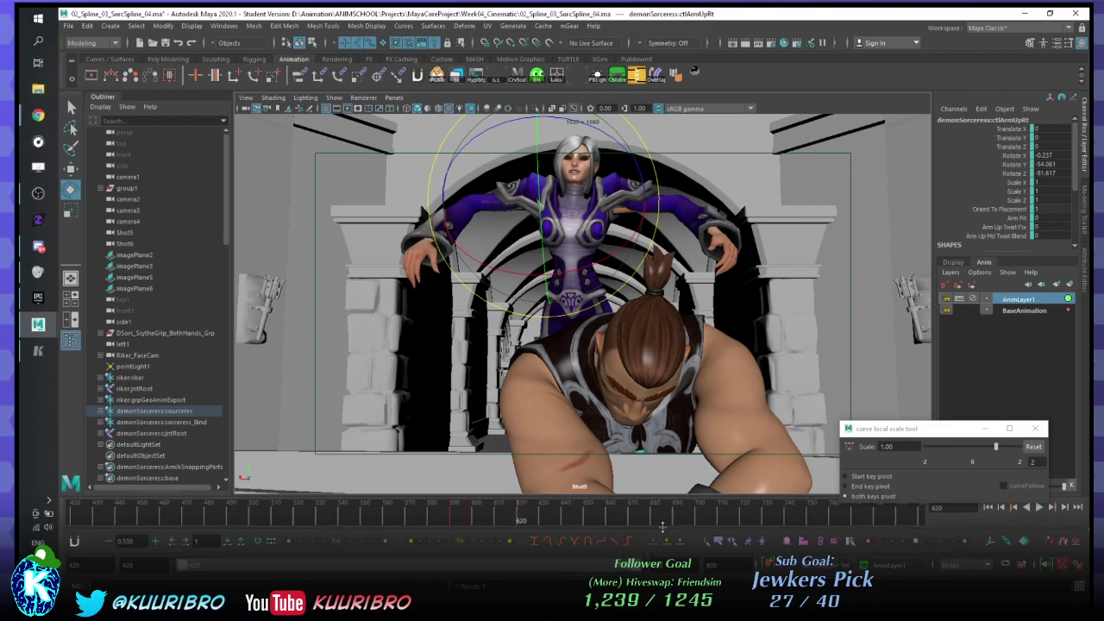
- Merge AnimLayer1 and BaseAnimation into the bottom selected layer, with Delete Baked Layers and Smart Bake enabled
click(1022, 310)
shift+click(1029, 299)
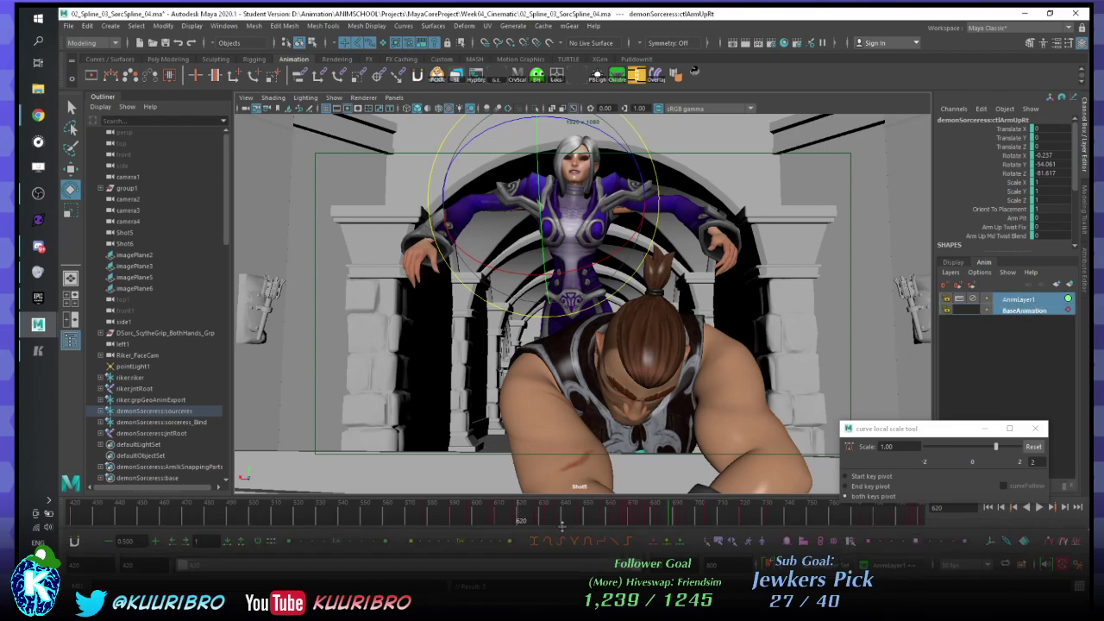
drag(348, 520, 658, 507)
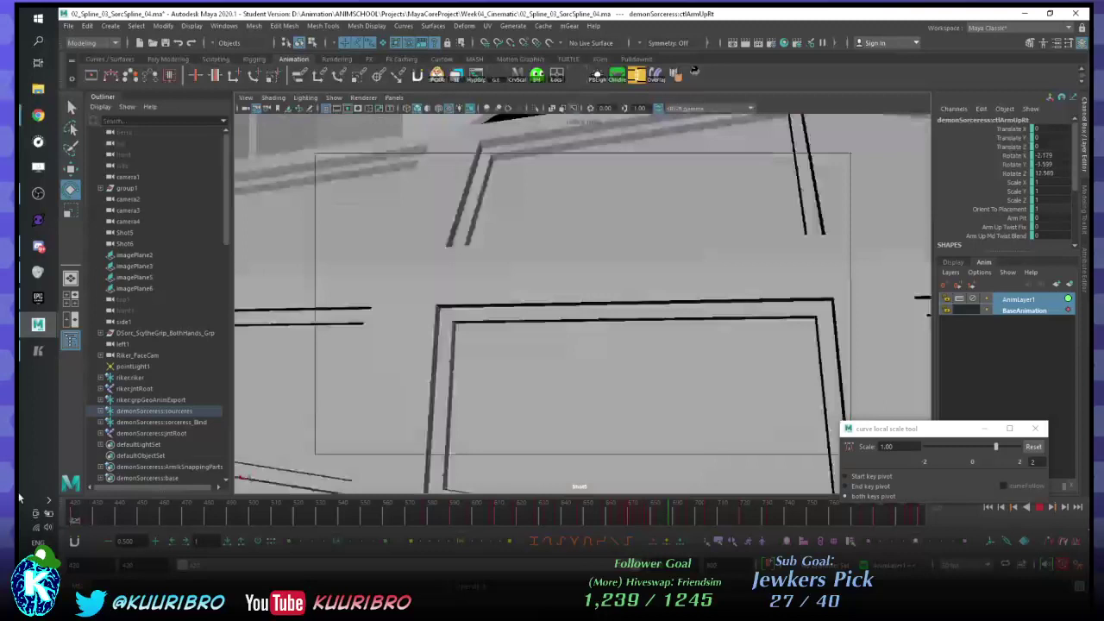
key(alt+v)
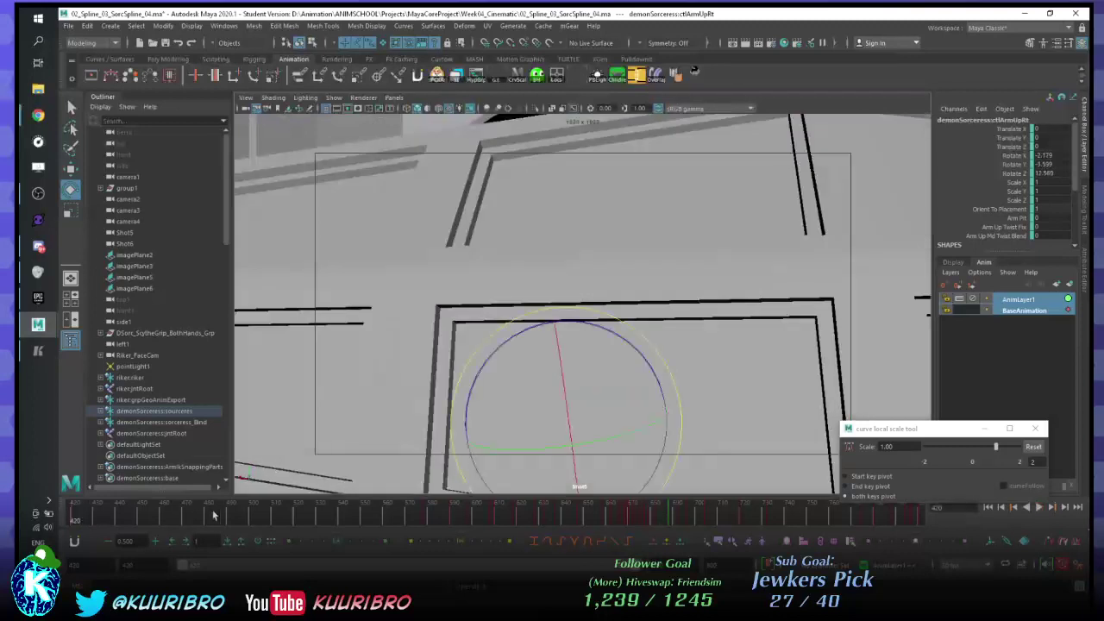
right_click(1036, 304)
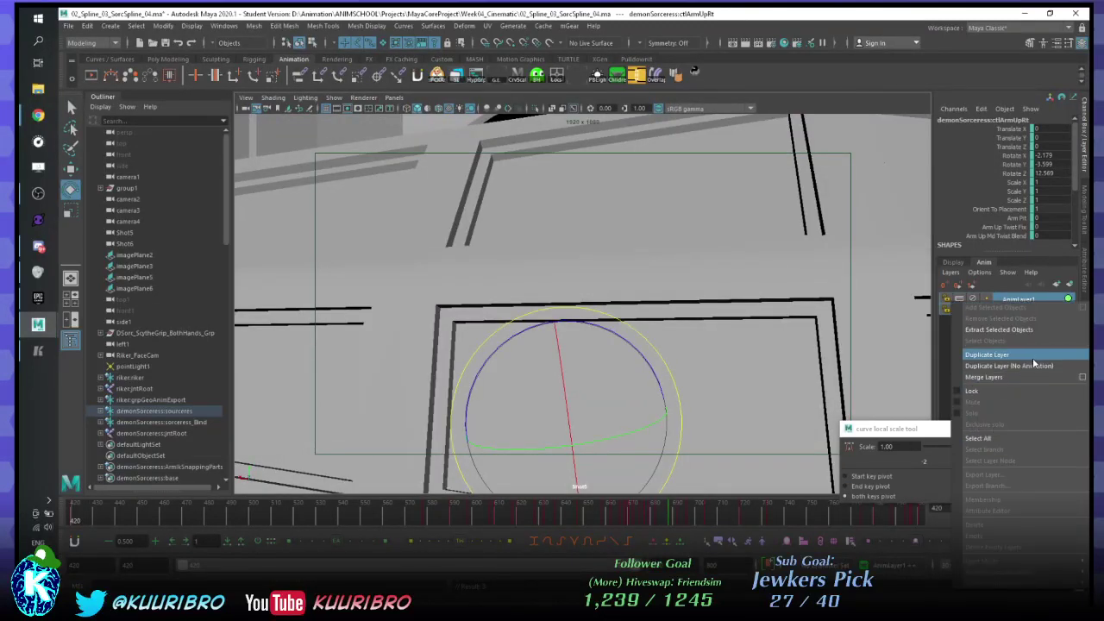
click(1083, 377)
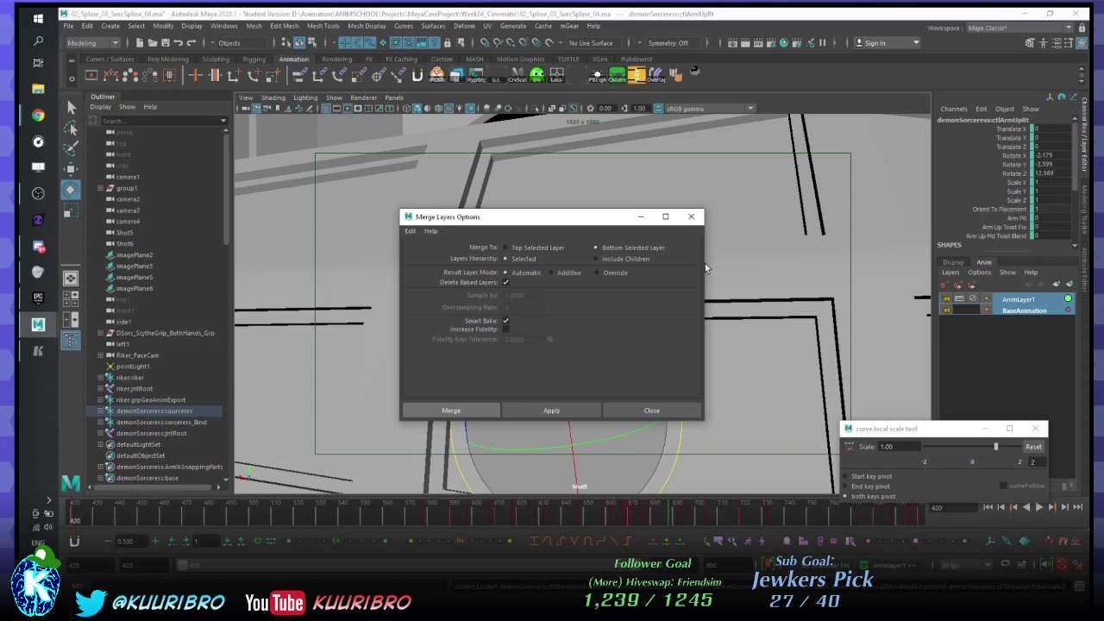
click(349, 221)
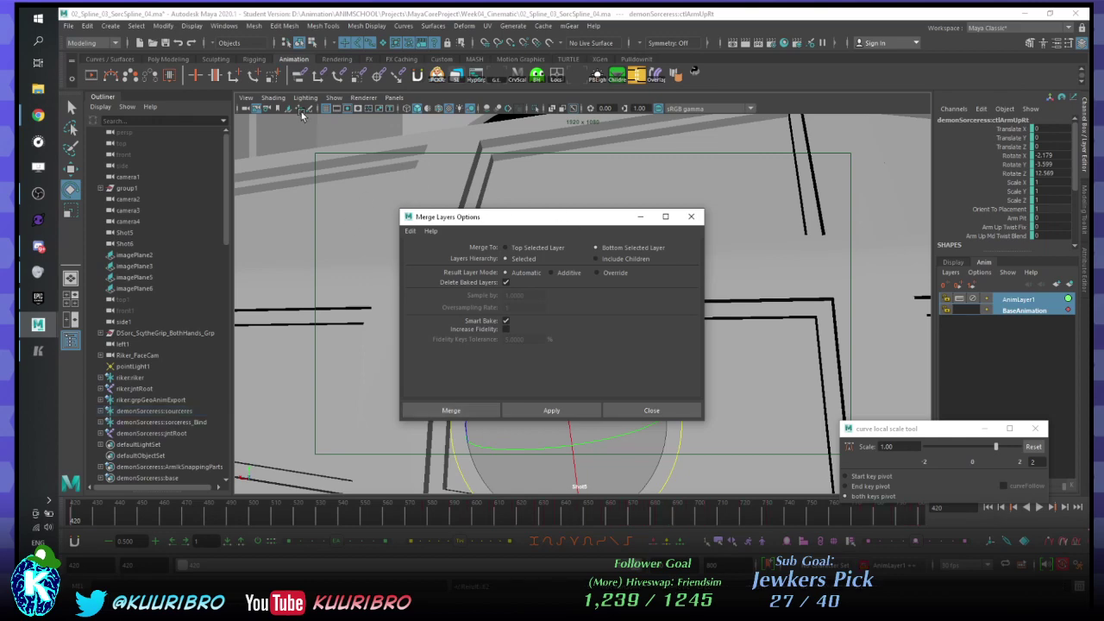
- Play back the full shot to check the merged animation, moving the curve local scale tool window out of the way
drag(302, 521, 88, 519)
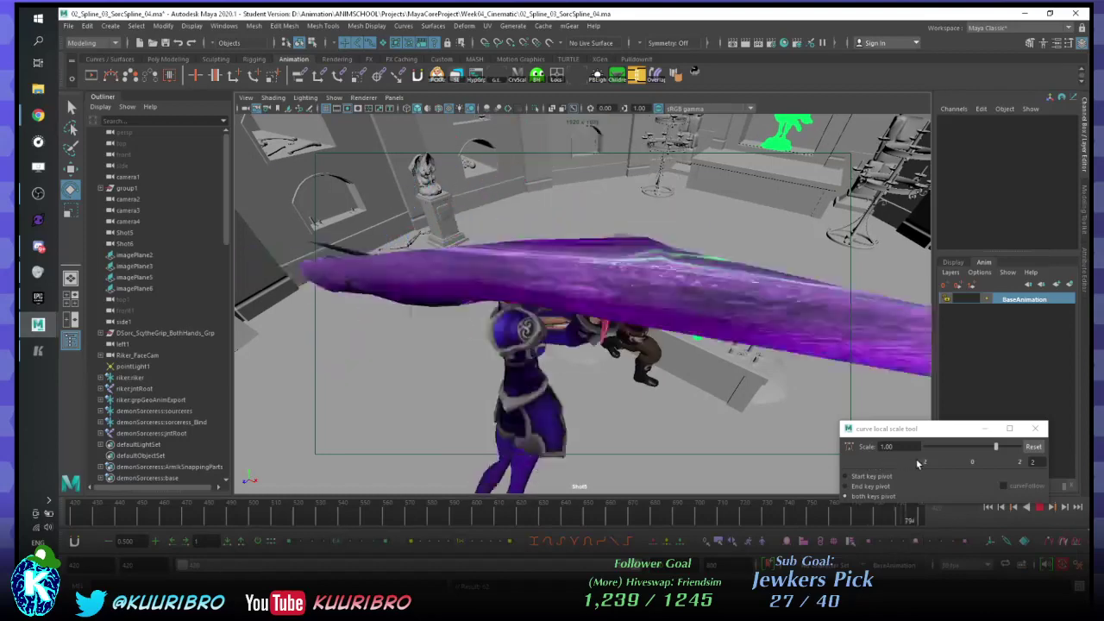
drag(967, 429, 987, 372)
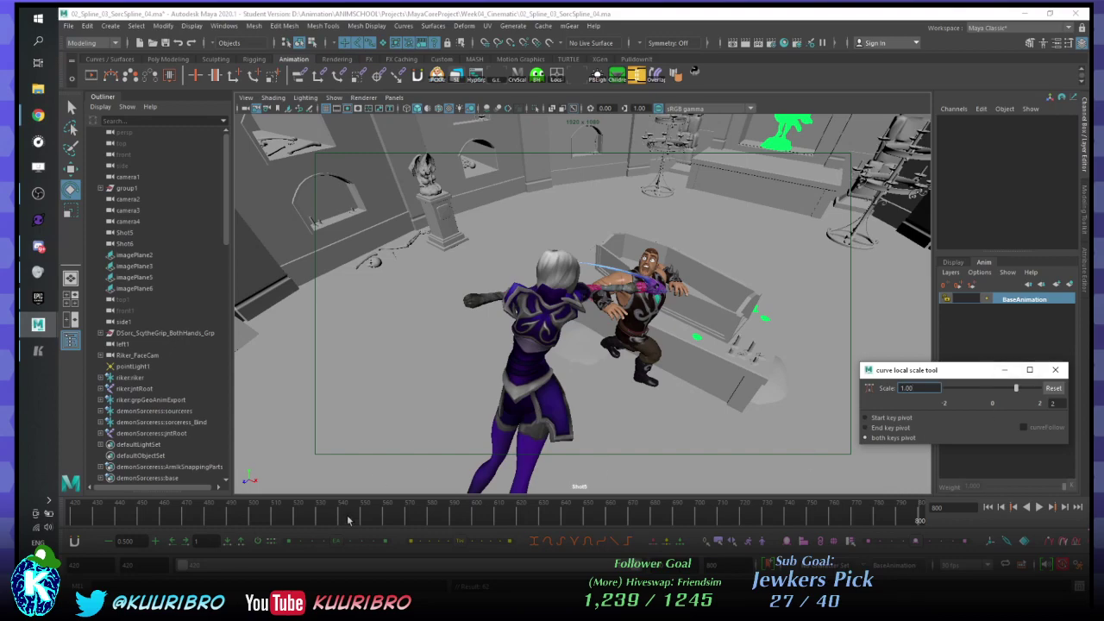
click(177, 520)
key(alt+v)
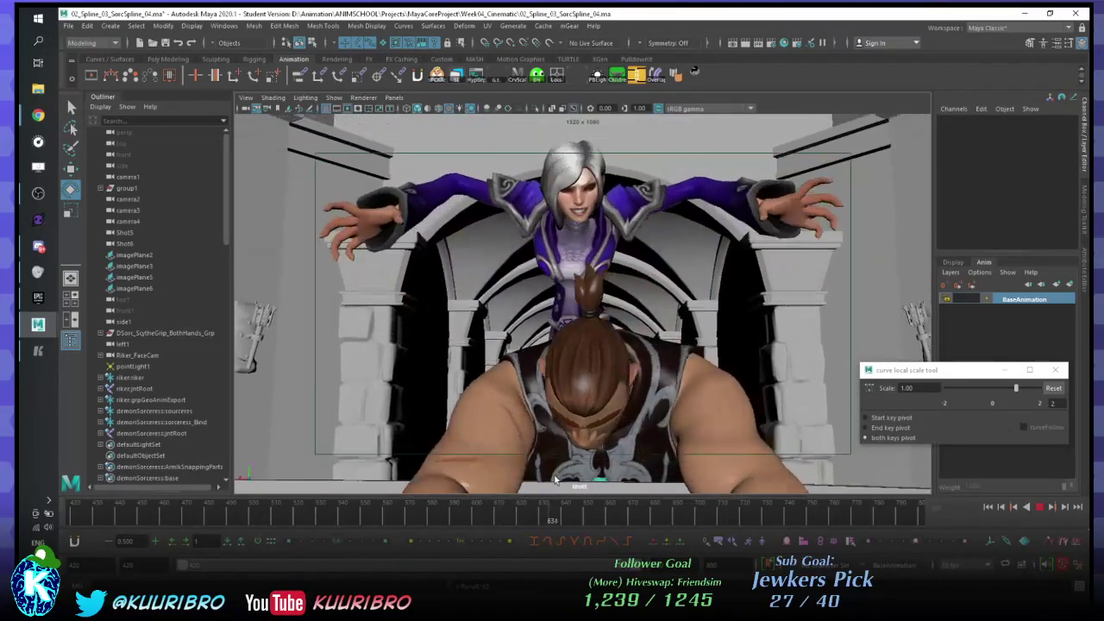
key(alt+v)
- Select the sorceress's right hand control and examine its keyed poses from frame 638 back to 622
click(379, 138)
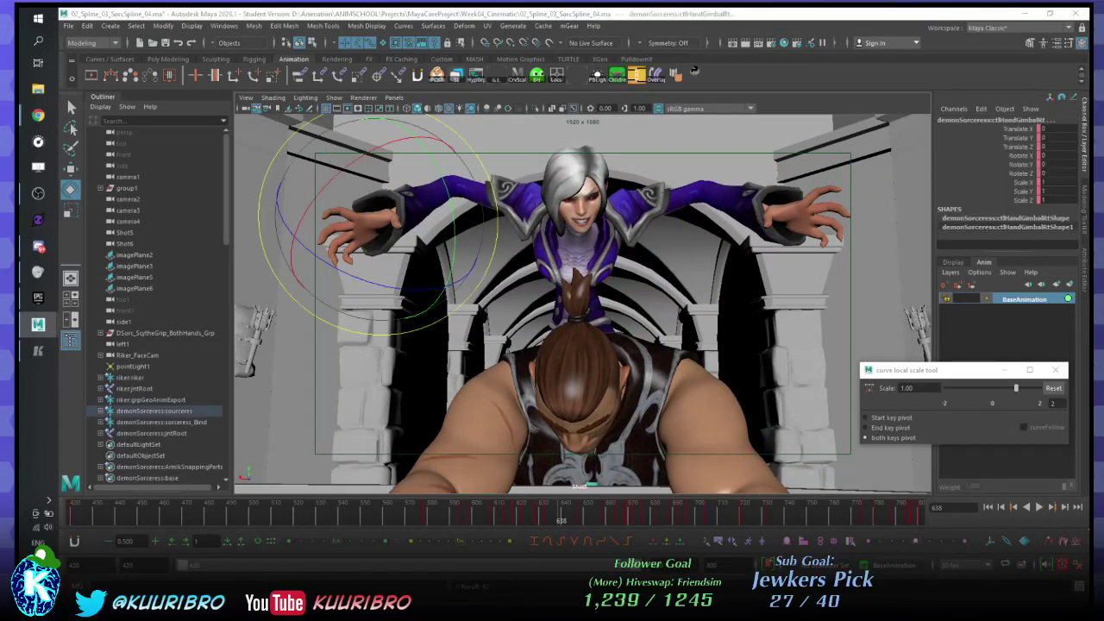
key(Up)
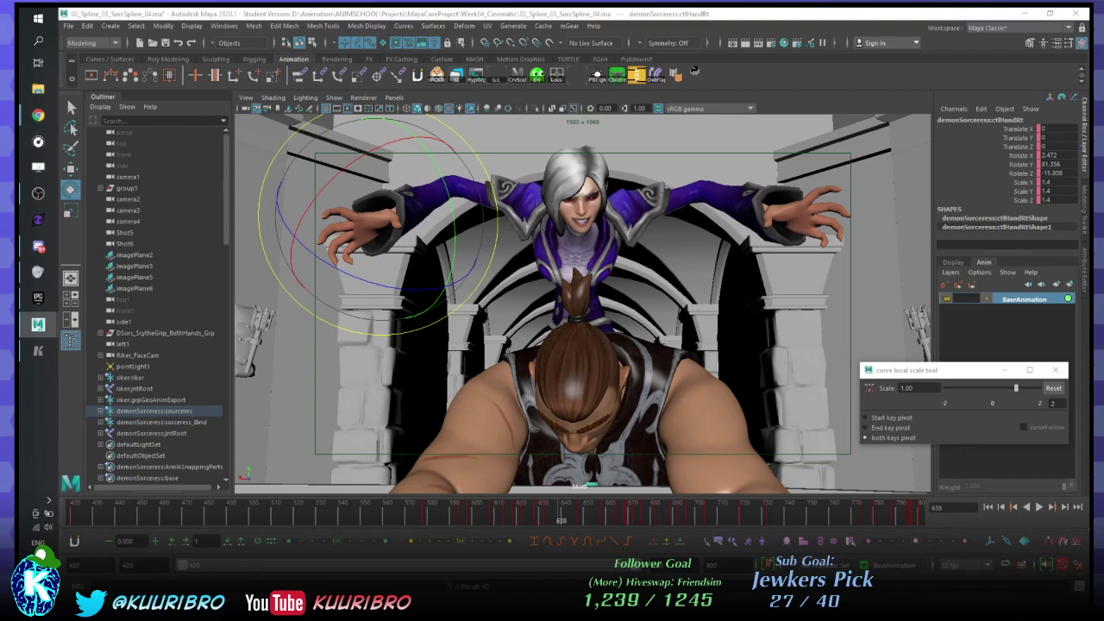
drag(515, 515, 533, 516)
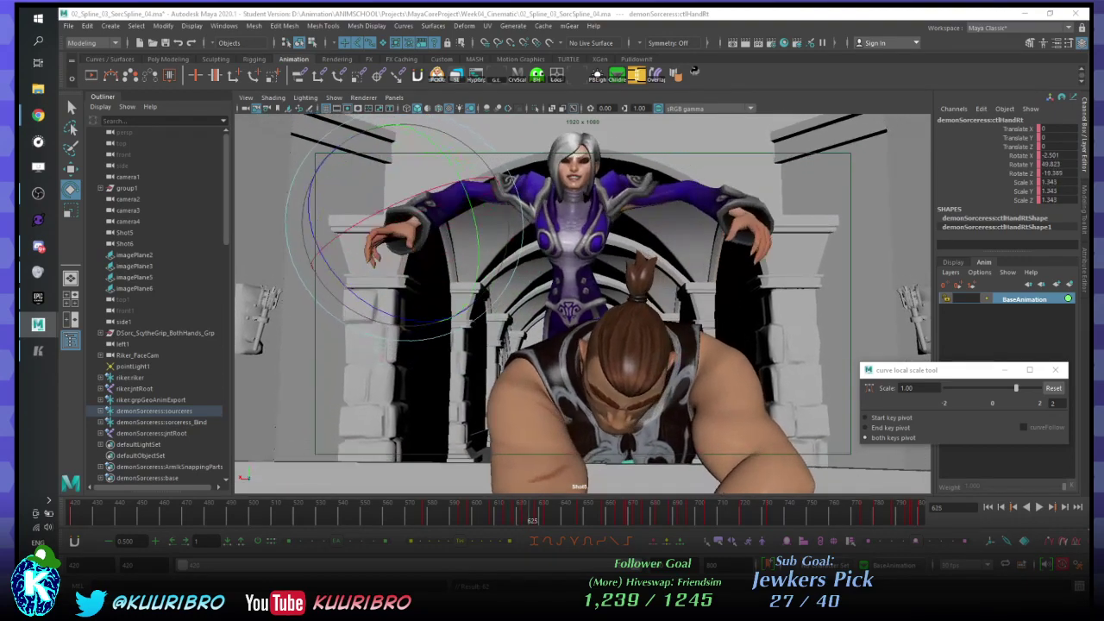
key(comma)
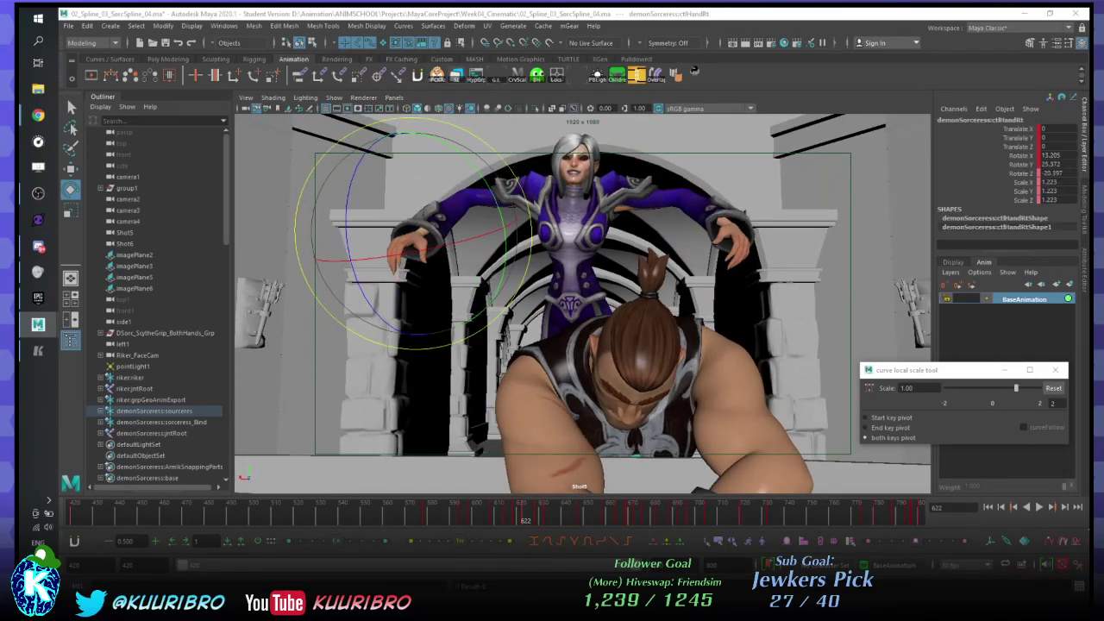
key(comma)
- Play back and scrub the shot to examine the right hand's motion leading into the turn around frame 678
key(alt+v)
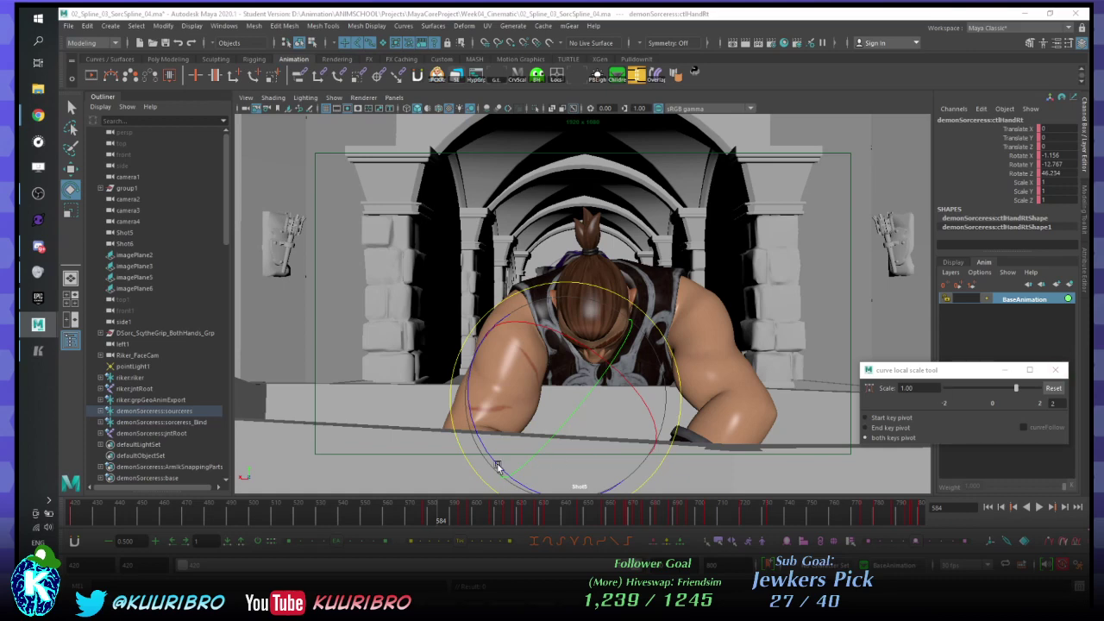
drag(405, 511, 326, 518)
key(alt+v)
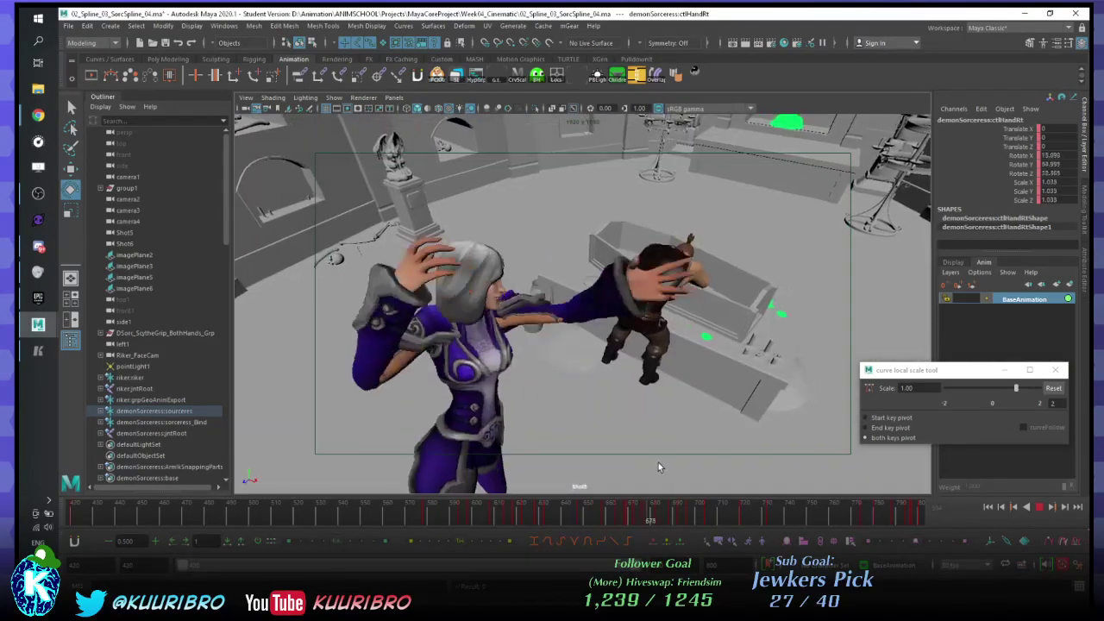
right_click(615, 503)
drag(590, 511, 546, 490)
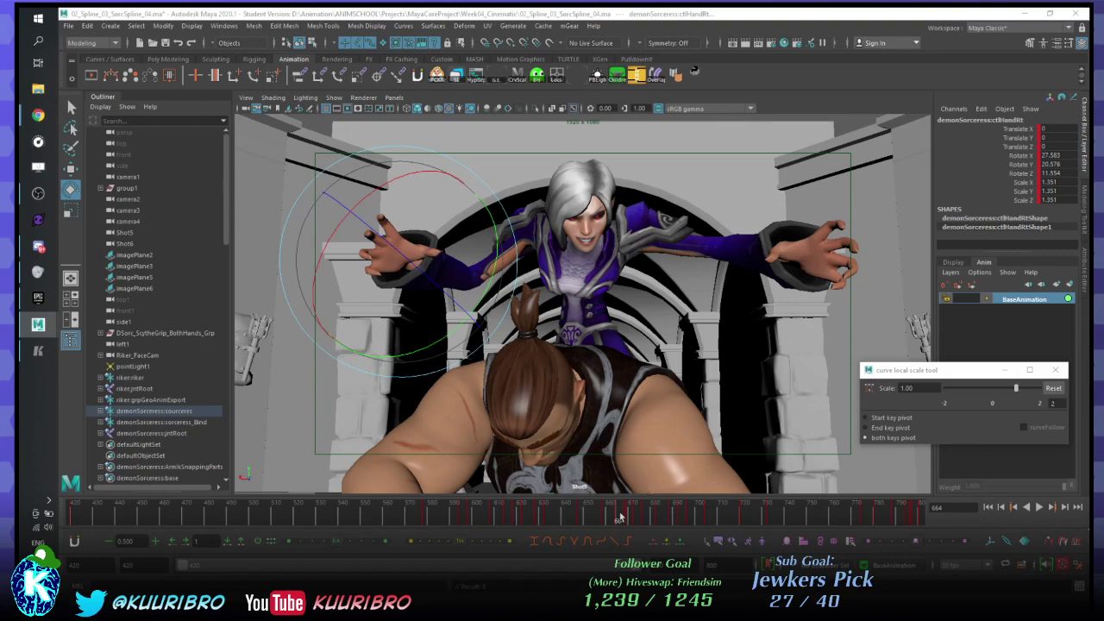
- Examine the right hand's motion between about frames 652 and 667 with playback and frame-by-frame stepping
click(577, 515)
key(alt+v)
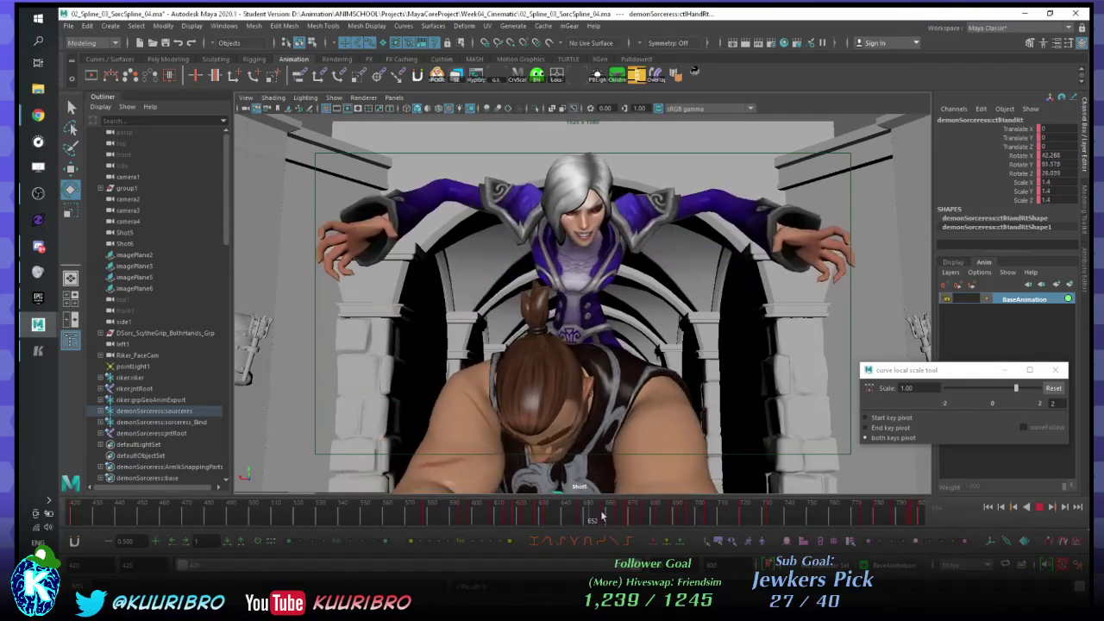
key(alt+v)
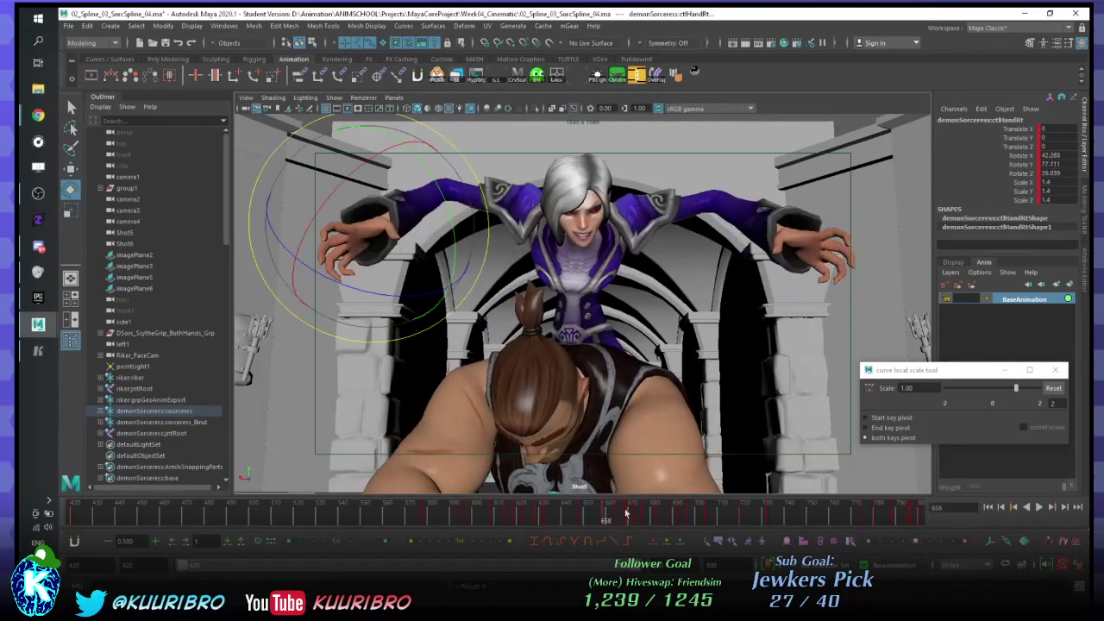
key(alt+period)
key(alt+period)
key(alt+period)
key(alt+period)
key(alt+period)
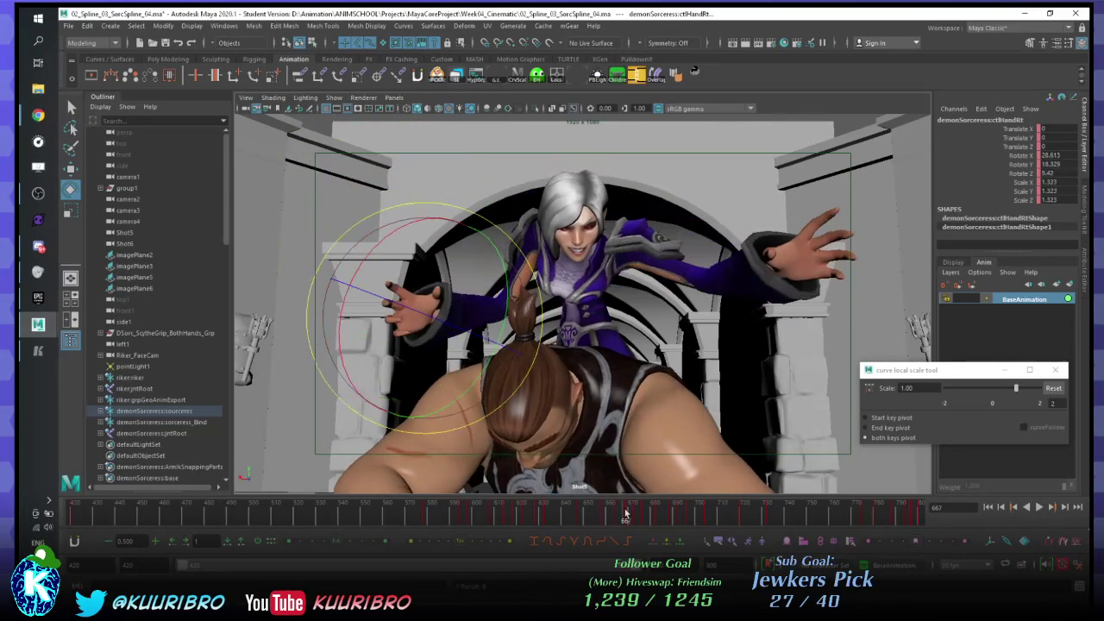
- Examine the right hand's motion from frame 667 back to 658, frame by frame and in playback
key(alt+comma)
key(alt+comma)
key(alt+comma)
key(alt+comma)
key(alt+comma)
key(alt+comma)
key(alt+comma)
key(alt+comma)
key(period)
key(period)
key(comma)
key(comma)
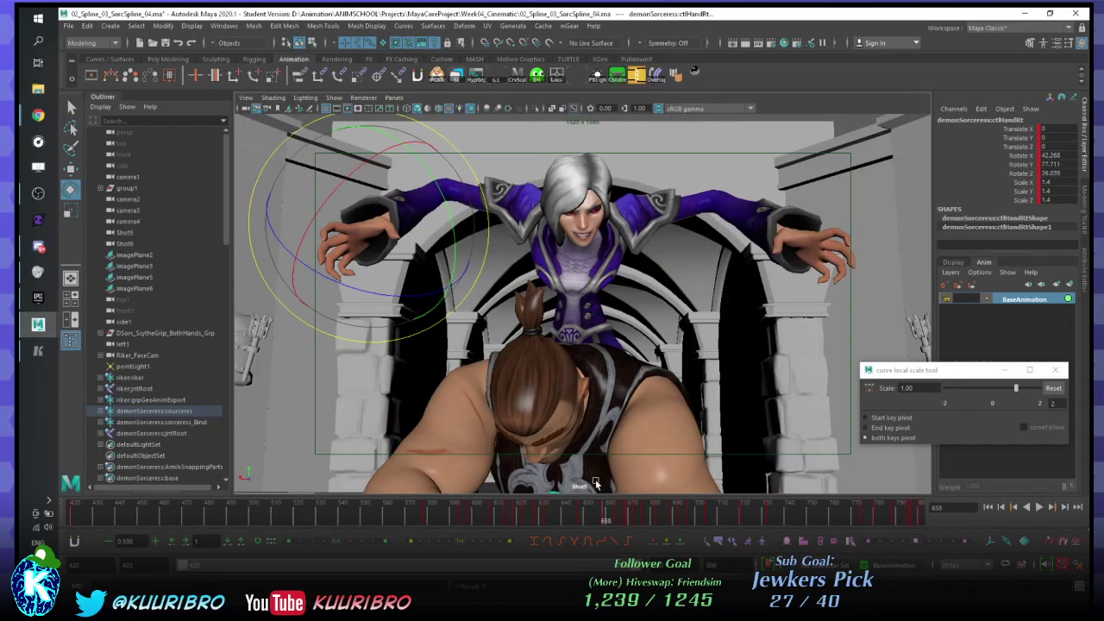
key(alt+v)
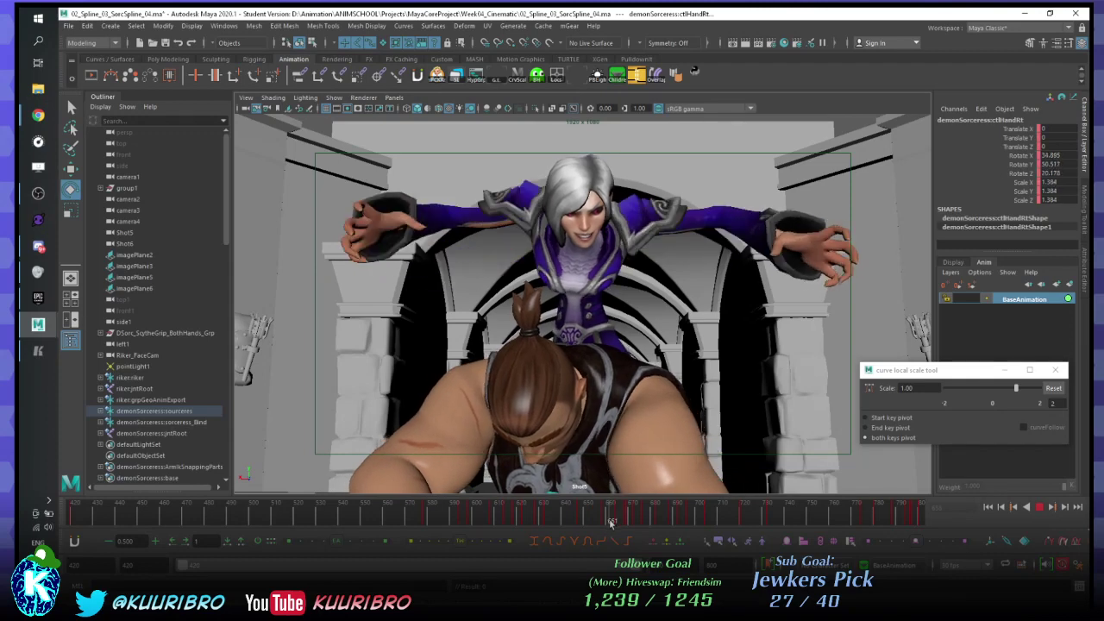
- Compare the frames around 661 and rotate the sorceress's right hand at frame 661 to about X 16.7, Y 39.1, Z 5.3
click(613, 521)
key(alt+comma)
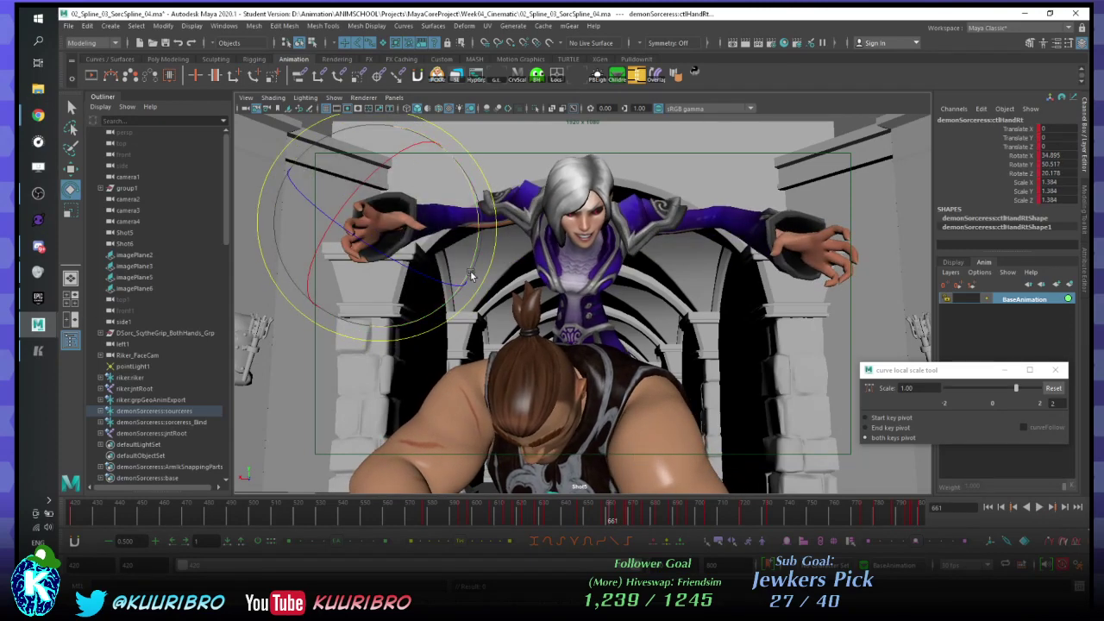
key(alt+comma)
key(alt+period)
key(alt+period)
key(alt+period)
key(alt+period)
key(alt+comma)
key(alt+comma)
key(alt+comma)
key(alt+comma)
key(alt+comma)
key(alt+period)
key(alt+period)
key(alt+comma)
key(alt+comma)
key(alt+period)
key(alt+period)
key(alt+period)
key(alt+period)
key(alt+comma)
key(alt+comma)
key(alt+comma)
key(alt+comma)
key(alt+period)
key(alt+period)
drag(429, 181, 474, 248)
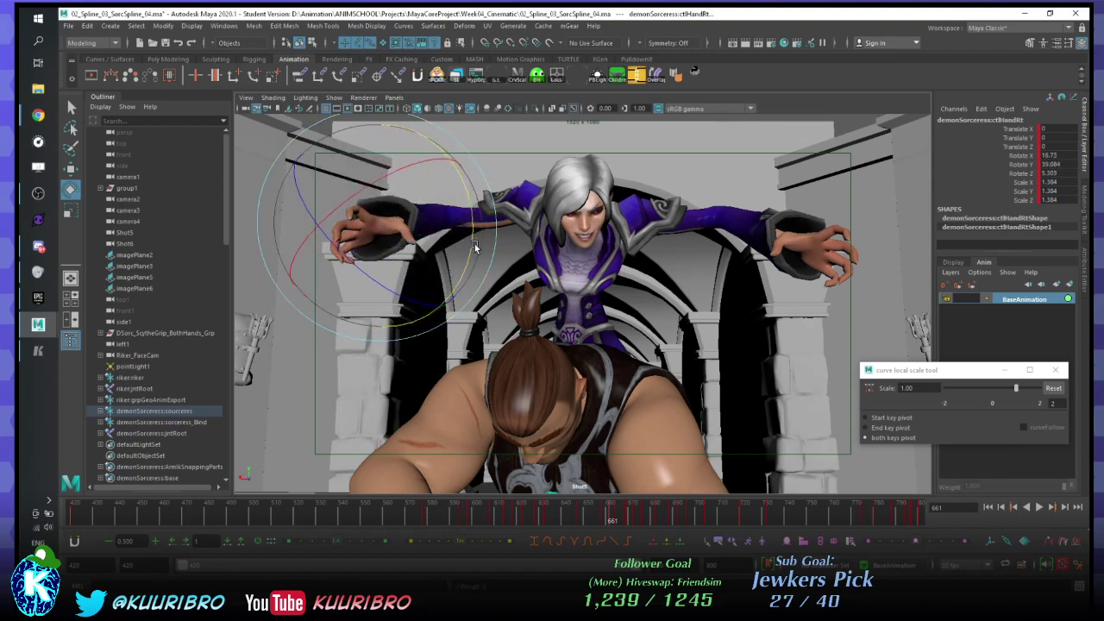
- Refine the right hand's rotation at frame 661 to about X 26.7, Y 37.1, Z 8, checking it against the neighbouring frames
key(comma)
key(period)
key(period)
key(comma)
key(comma)
key(alt+period)
key(alt+period)
key(alt+period)
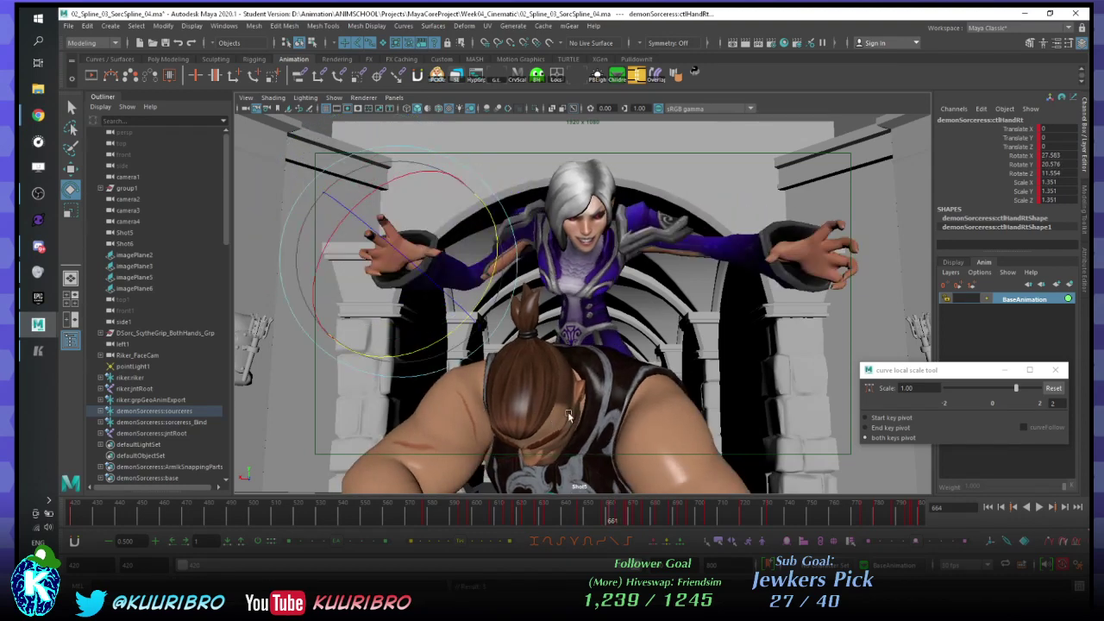
key(alt+comma)
key(alt+comma)
key(alt+comma)
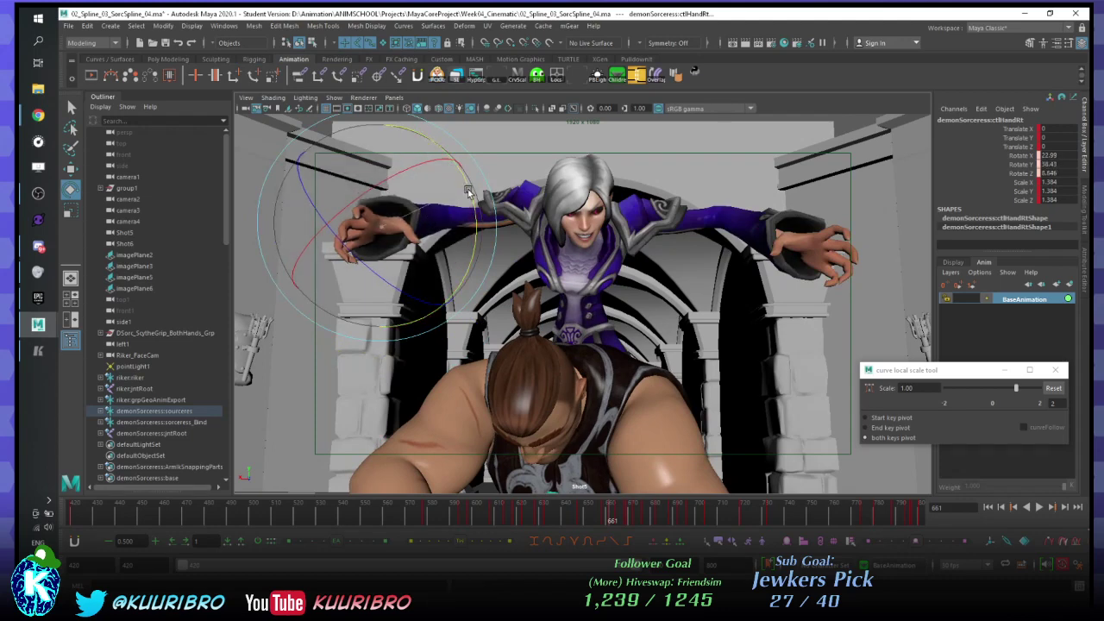
key(alt+period)
key(alt+period)
key(alt+period)
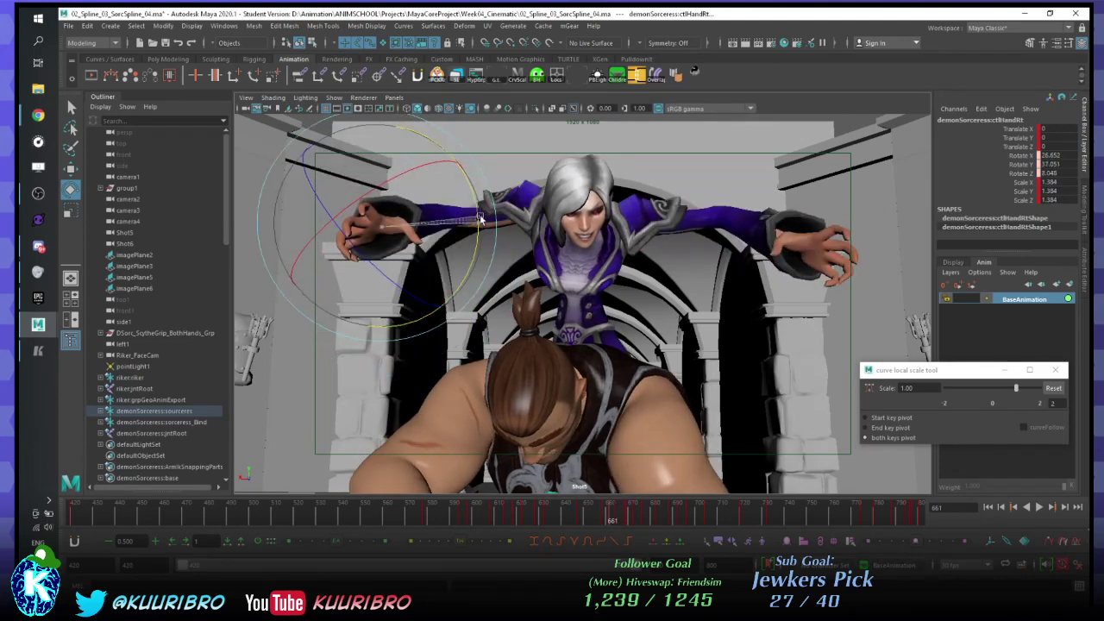
- Review the adjusted right hand's motion between frames 661 and 668, then play back the shot and stop at frame 629
key(alt+period)
key(alt+period)
key(alt+period)
key(period)
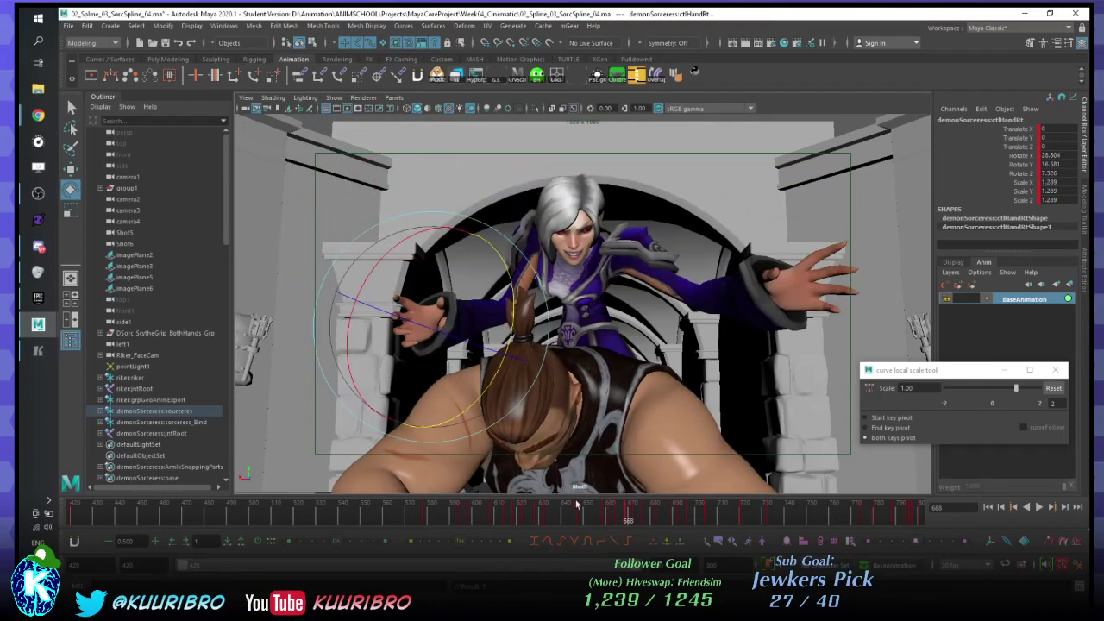
key(comma)
key(comma)
key(period)
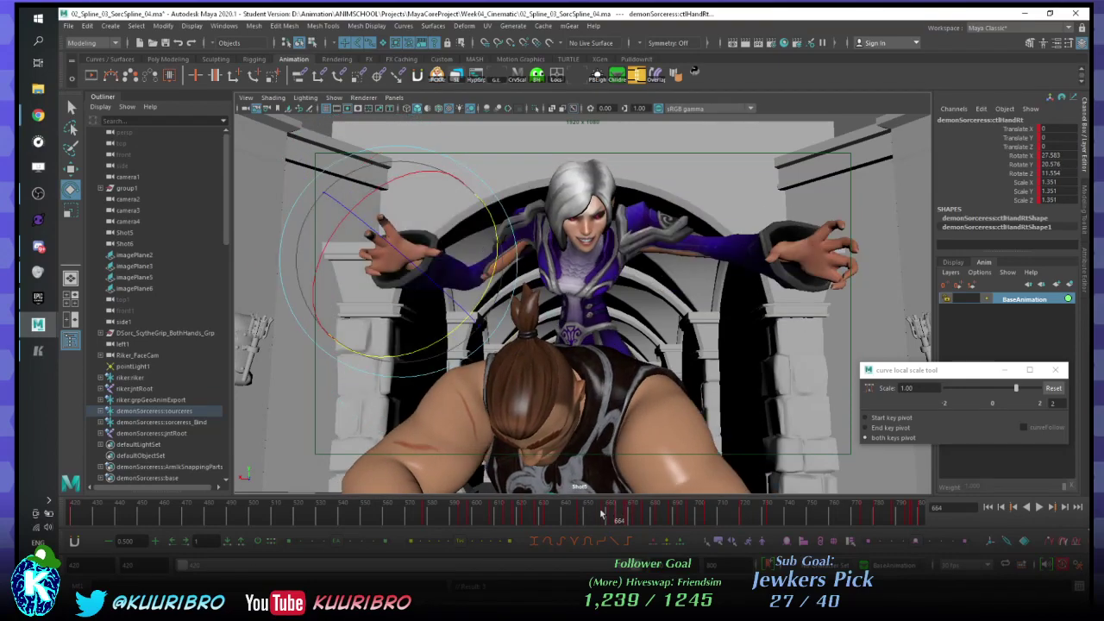
key(alt+v)
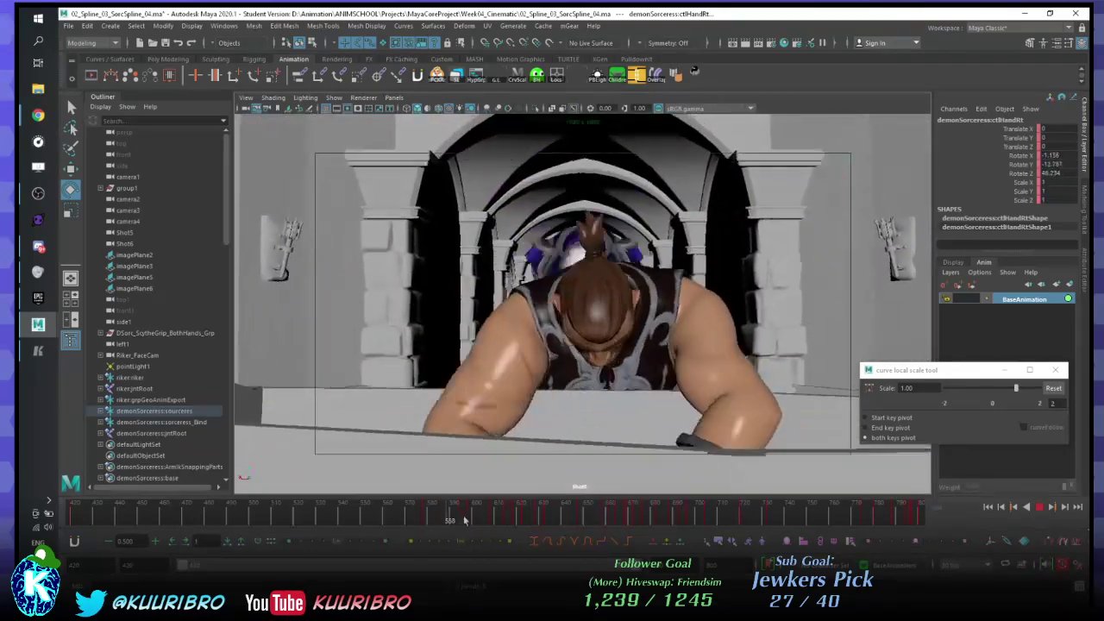
click(541, 515)
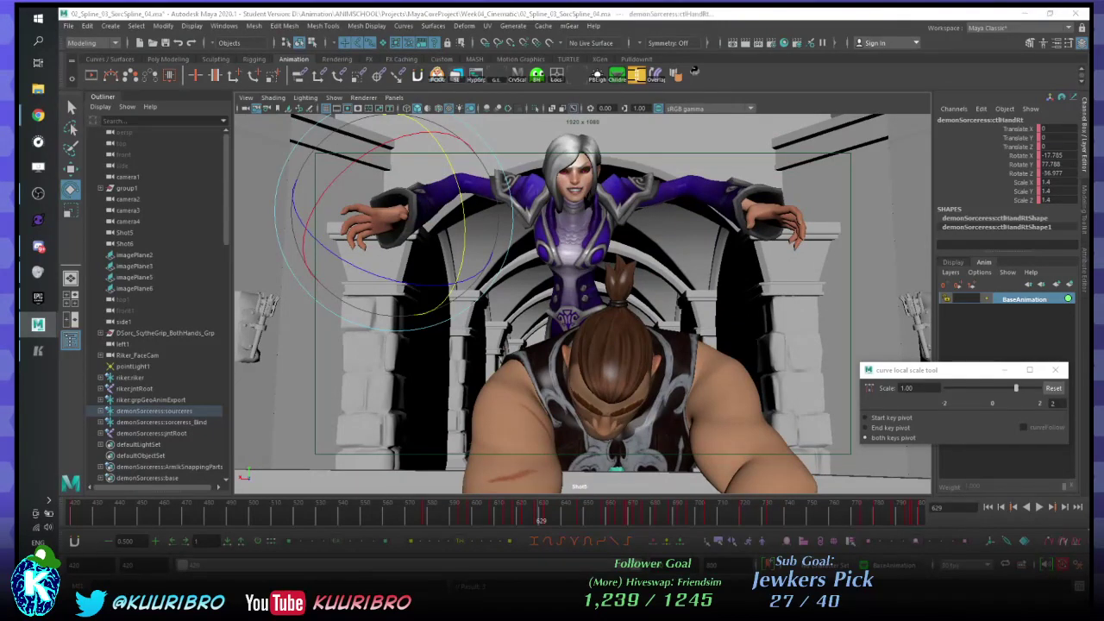
- Select the sorceress's hand controls and create a new animation layer from the selection
key(Down)
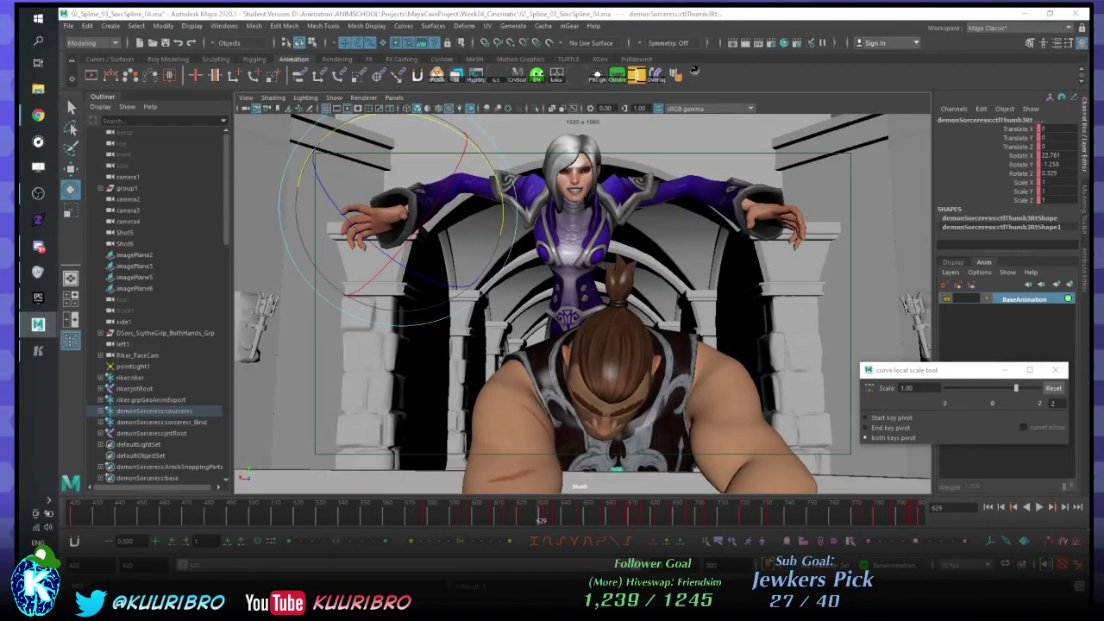
key(Down)
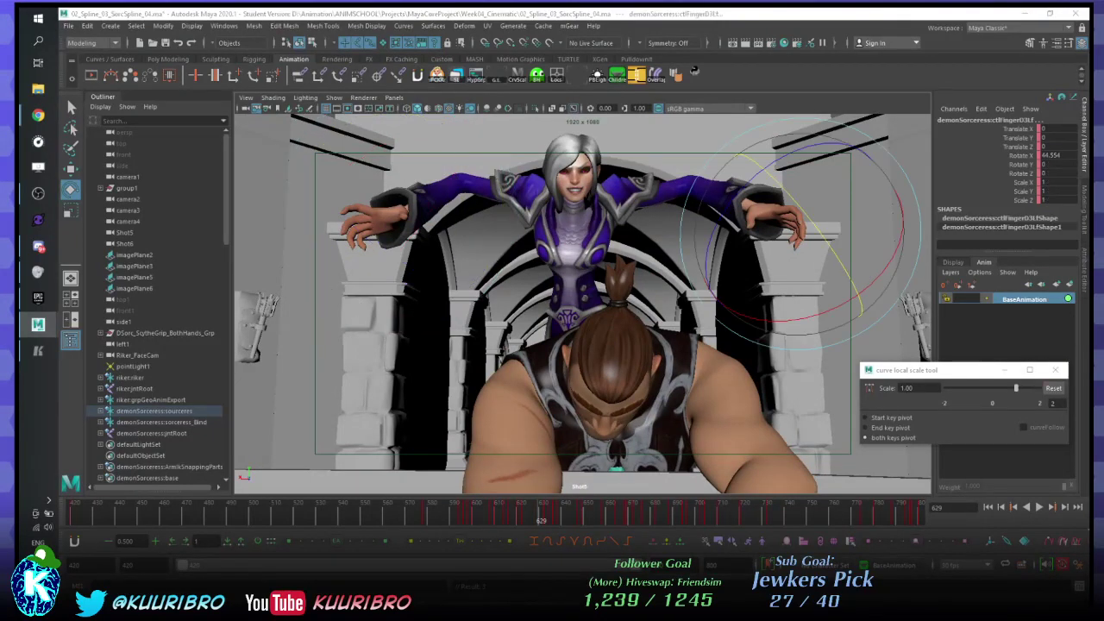
key(Up)
key(Up)
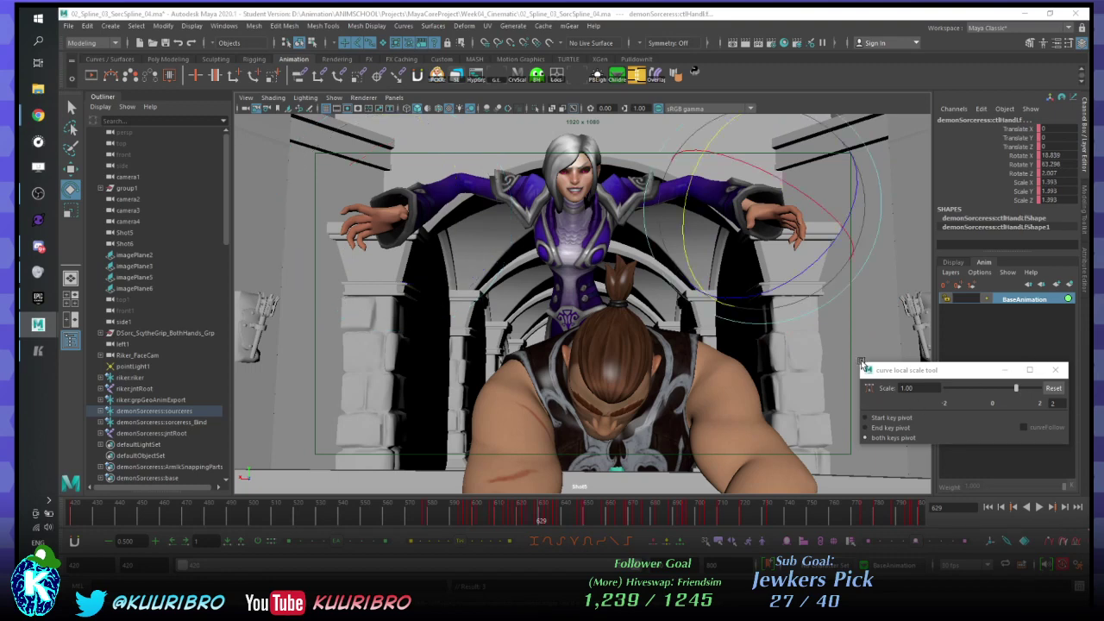
click(1070, 285)
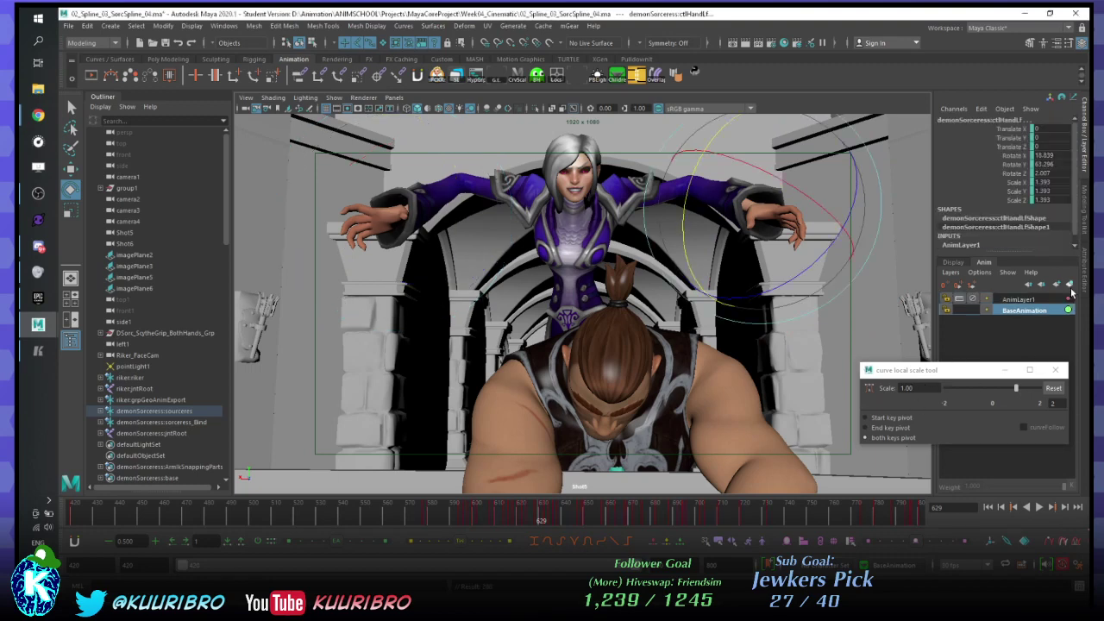
- Switch to the video player, scrub the playblast 02_Spline_03_SorcSpline_04.mov to frame 66, and return to Maya
click(38, 351)
key(space)
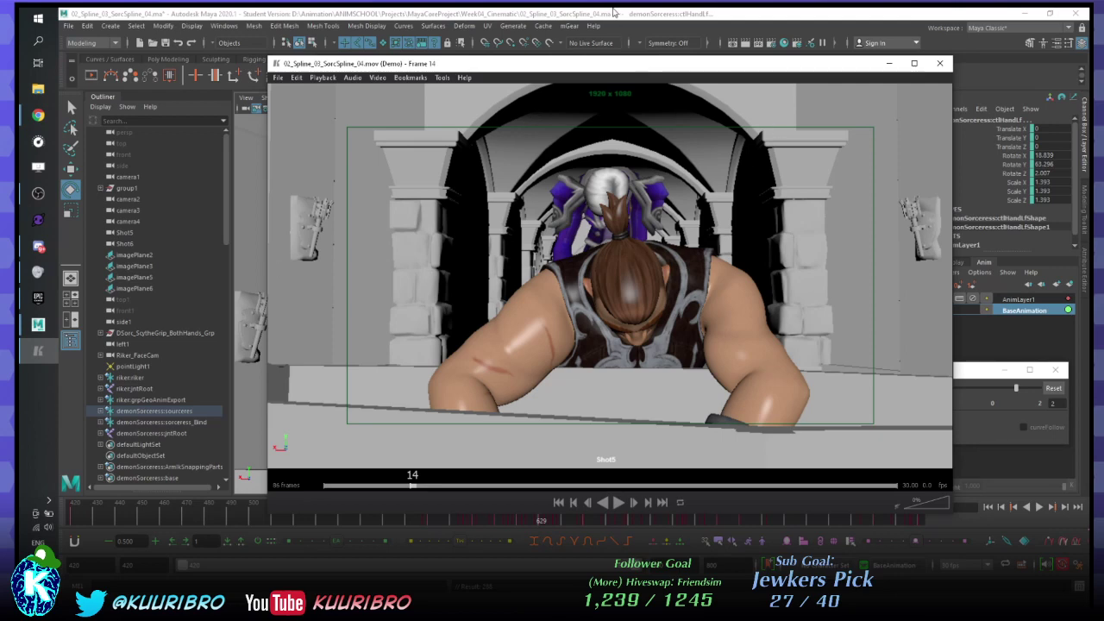
drag(472, 486, 759, 483)
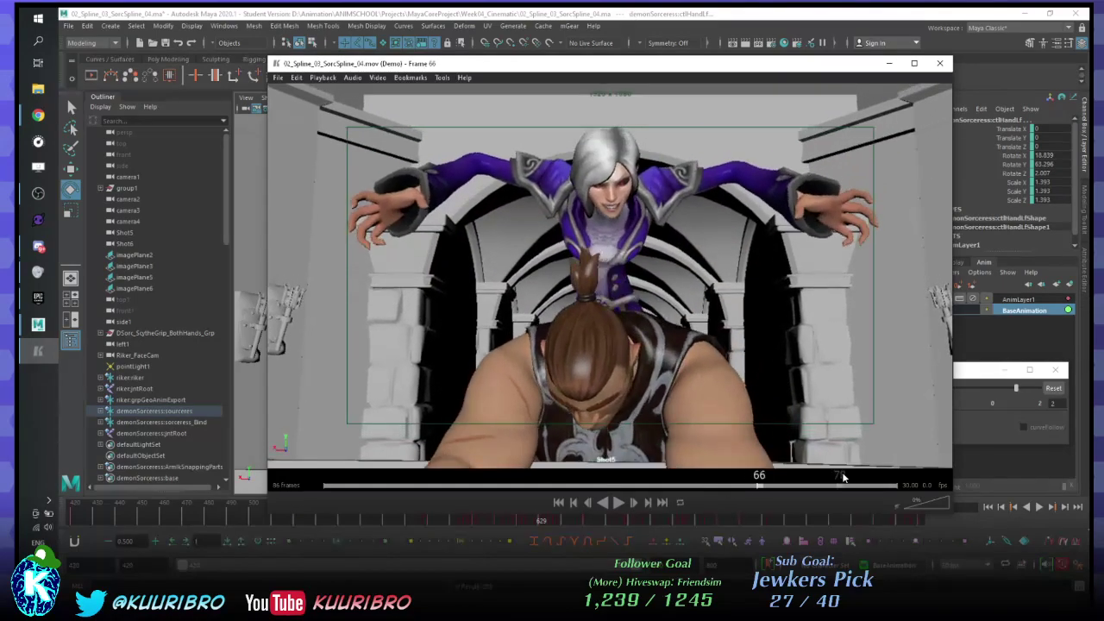
click(236, 11)
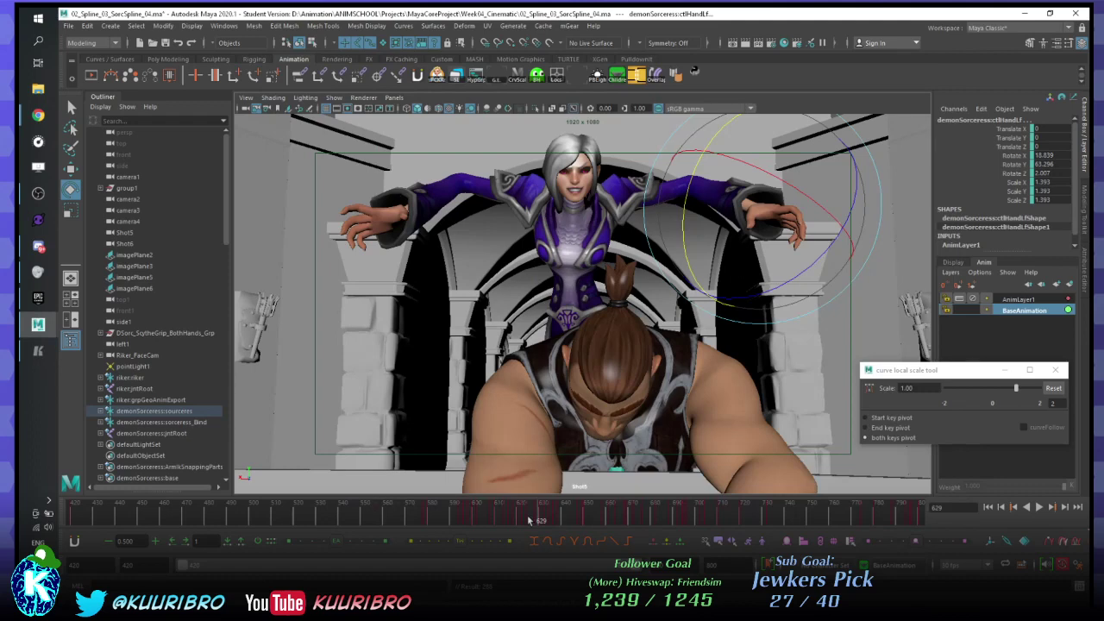
- Go to frame 571 and make AnimLayer1 the active animation layer
drag(532, 520, 470, 517)
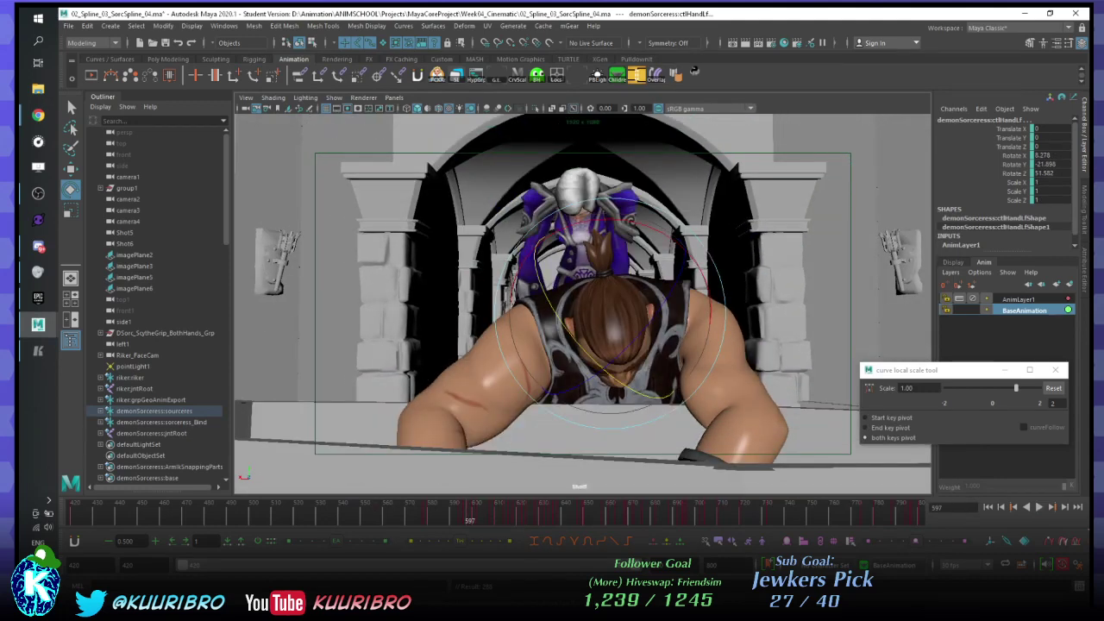
key(alt+Tab)
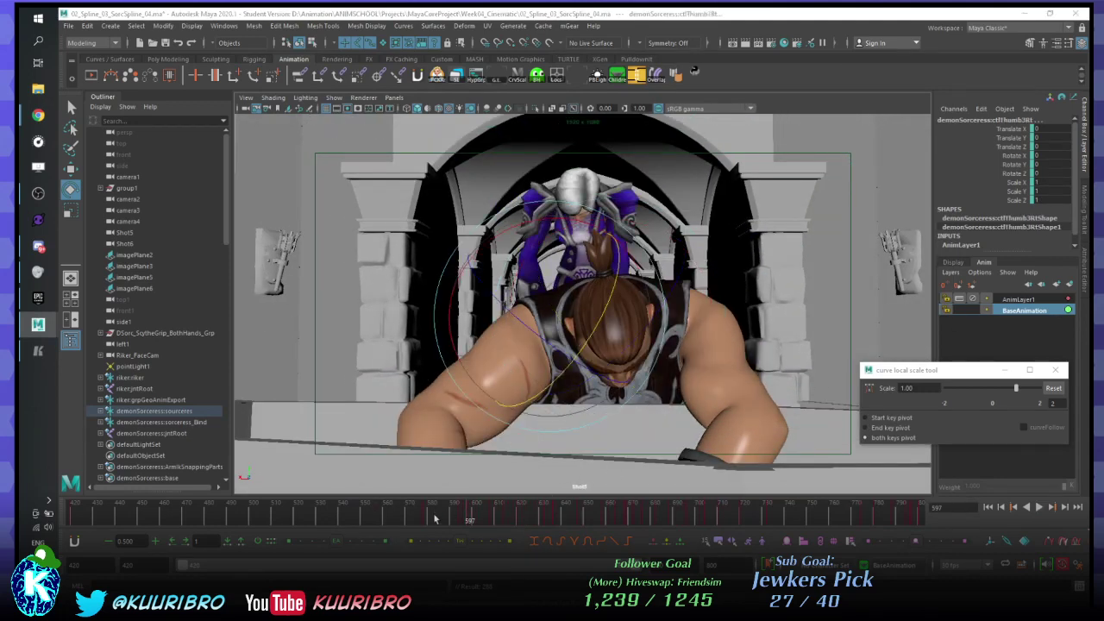
drag(437, 519, 411, 520)
click(1046, 300)
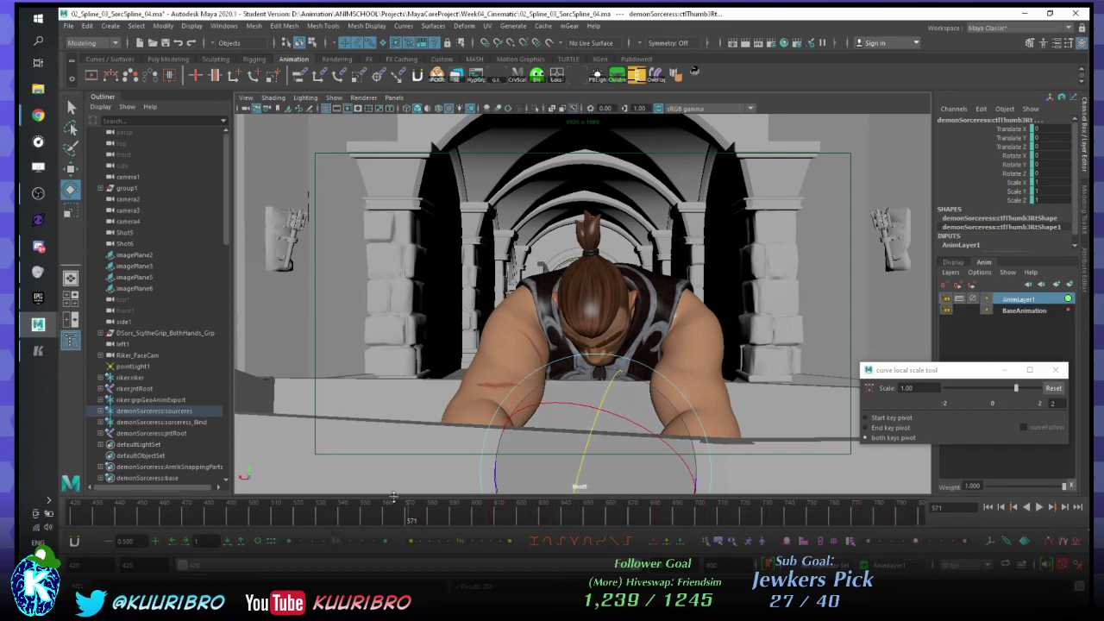
- Play back and scrub the shot to examine the finger motion, stopping at frame 668 before the camera change
click(361, 512)
key(alt+v)
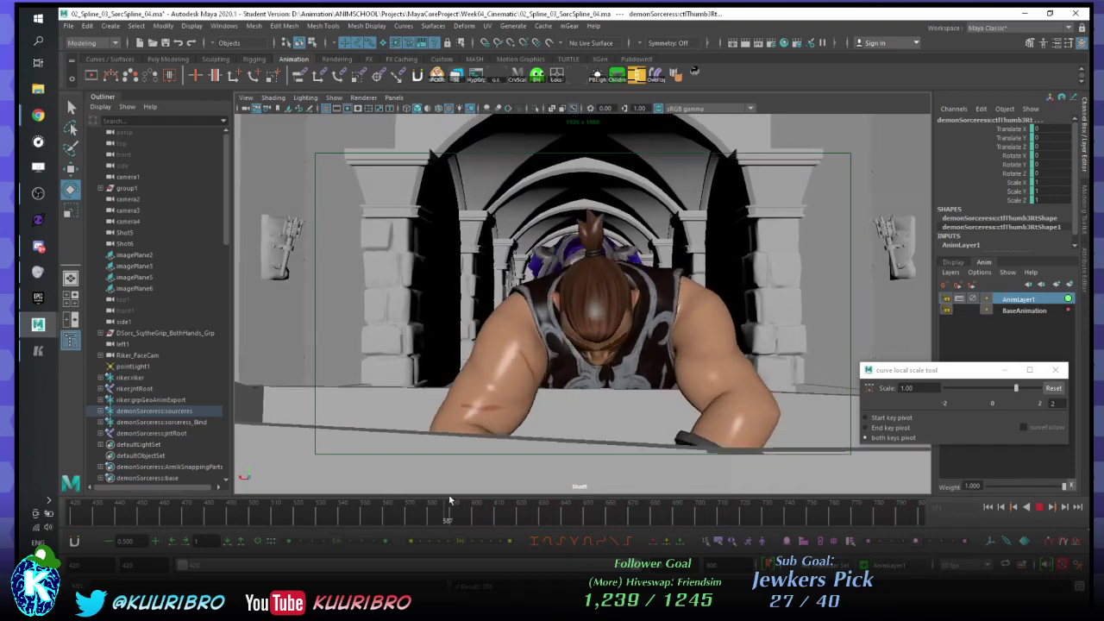
key(alt+v)
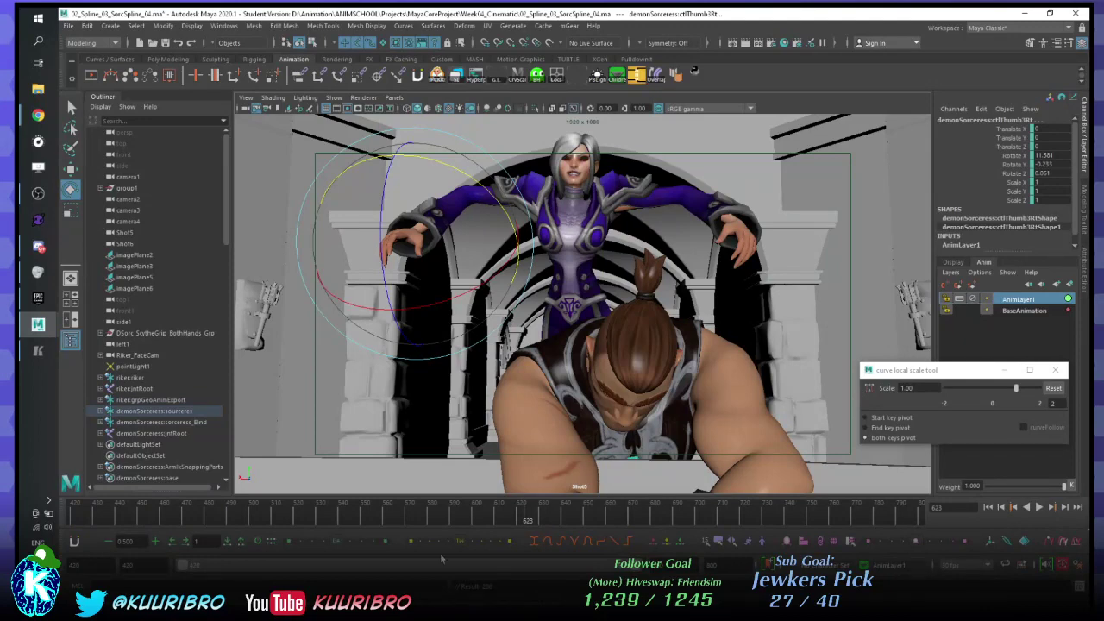
click(455, 520)
key(alt+v)
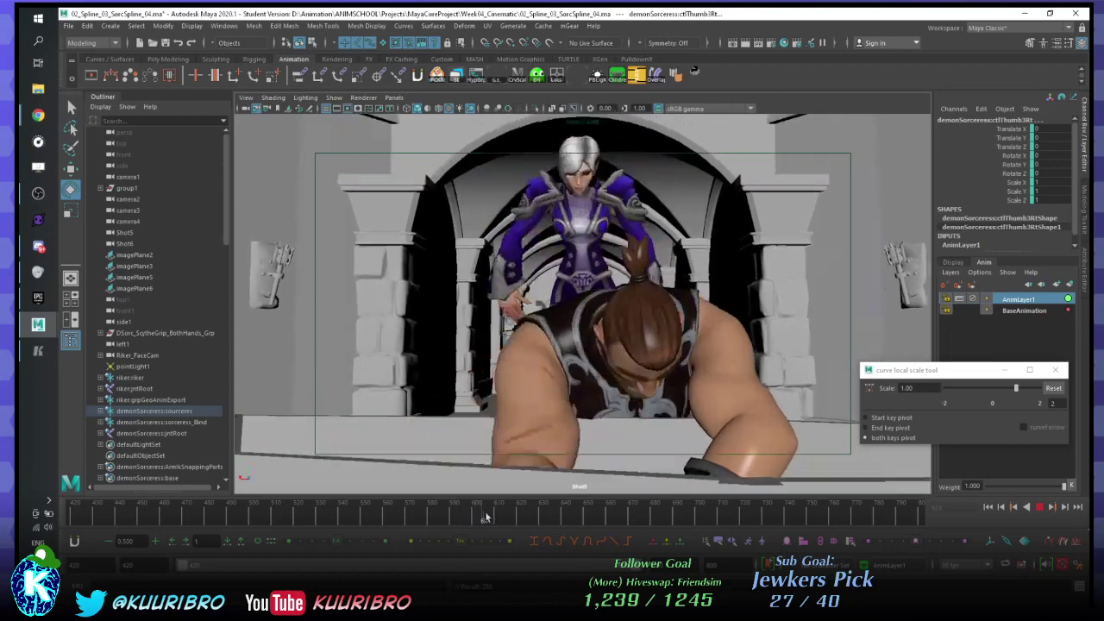
click(582, 509)
drag(581, 509, 525, 516)
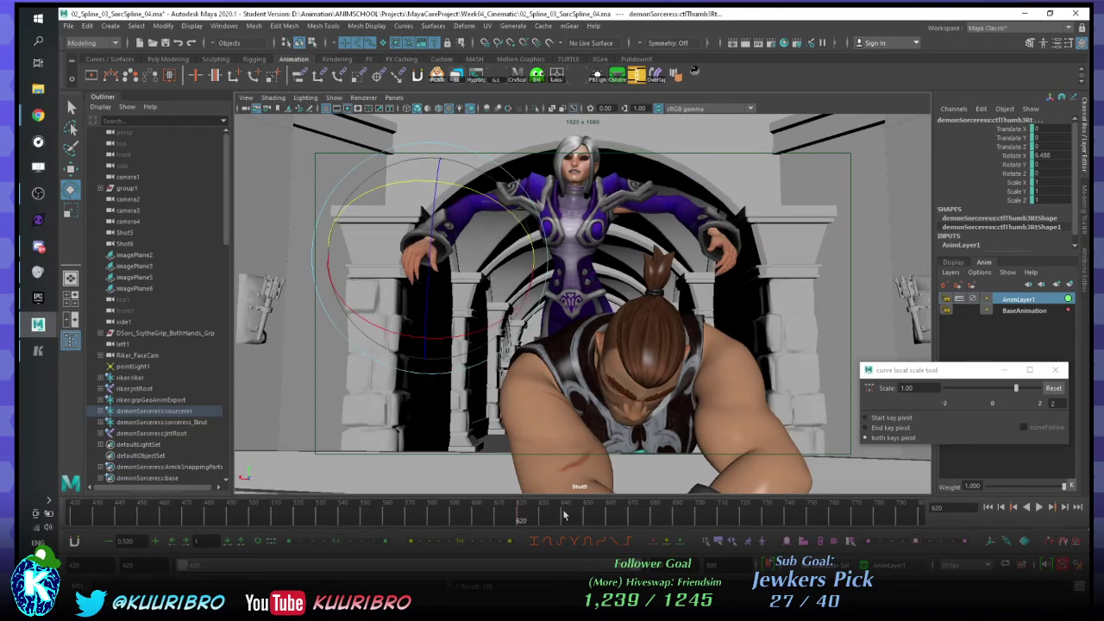
key(alt+v)
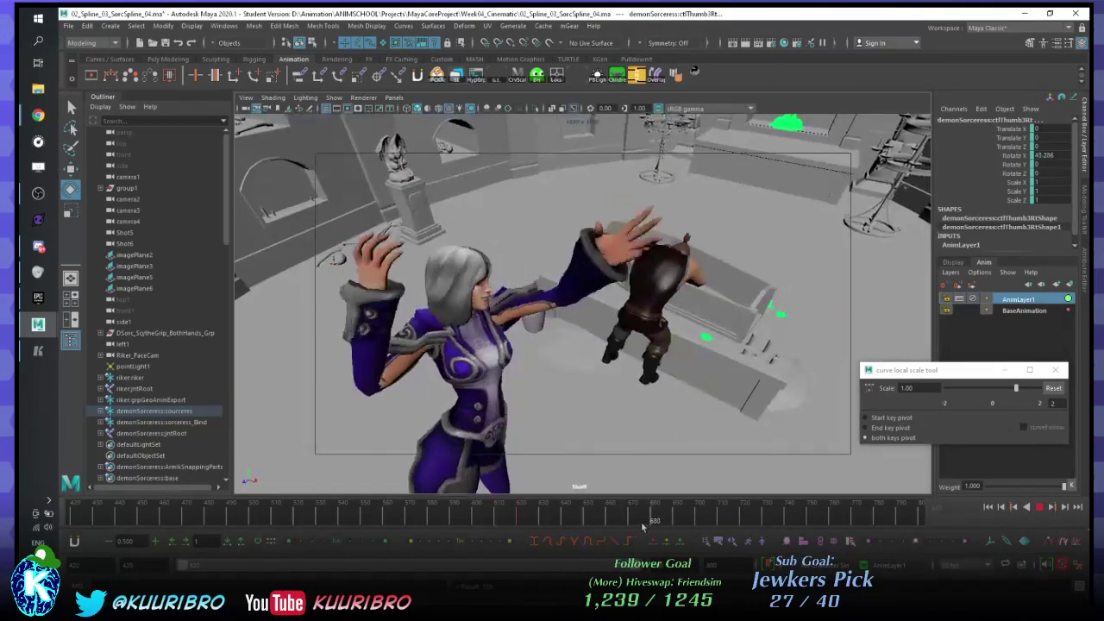
drag(642, 525, 625, 529)
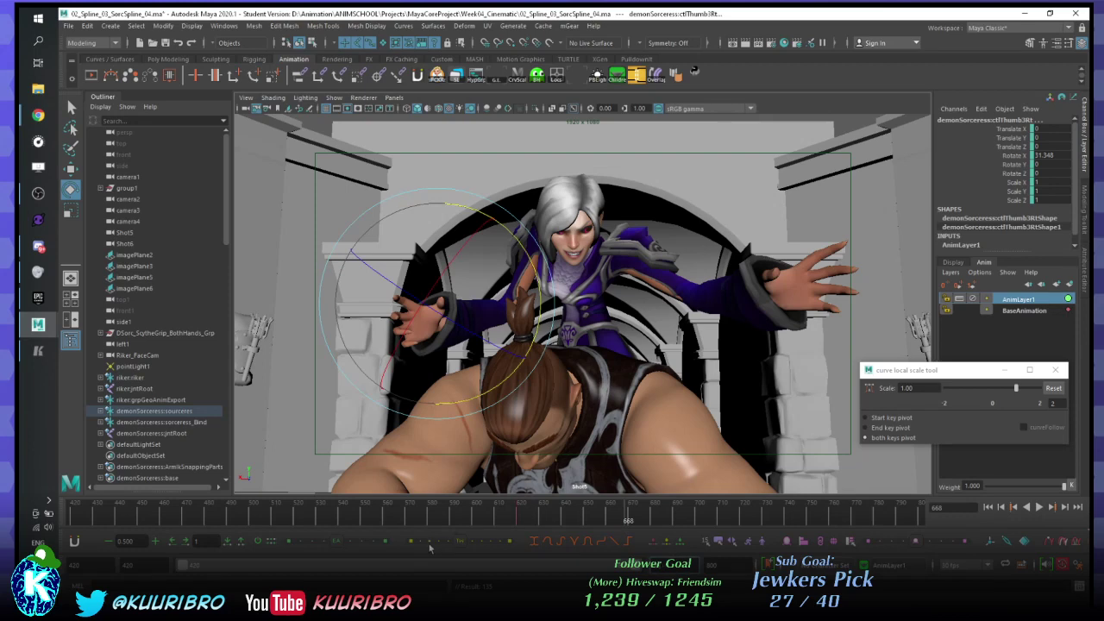
- Limit the playback range to frames 580 through 668
key(alt+])
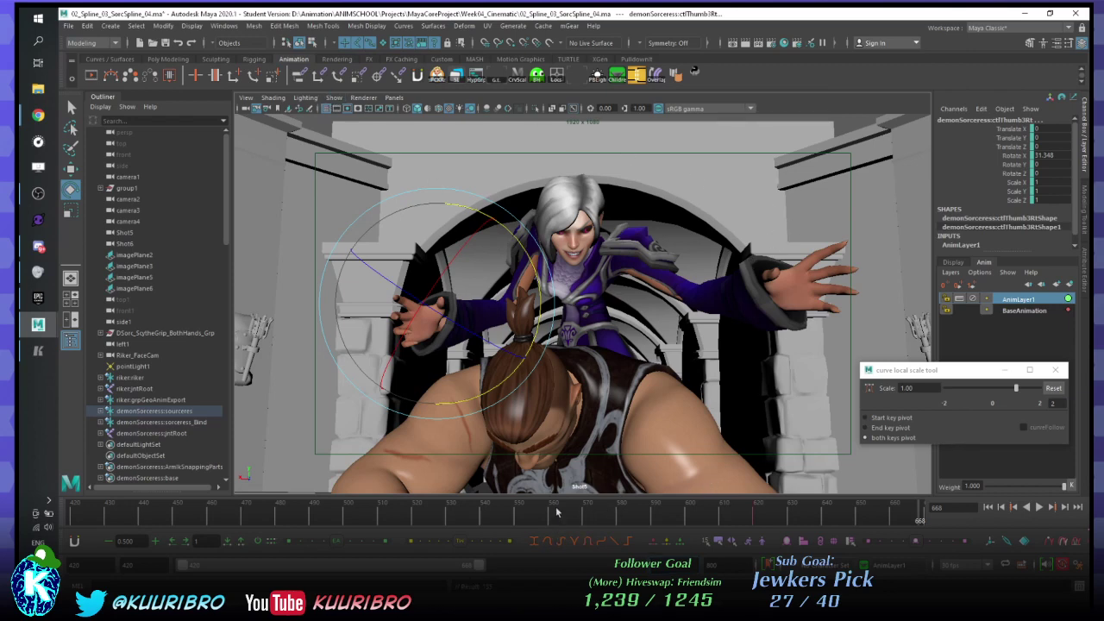
click(678, 519)
key(alt+v)
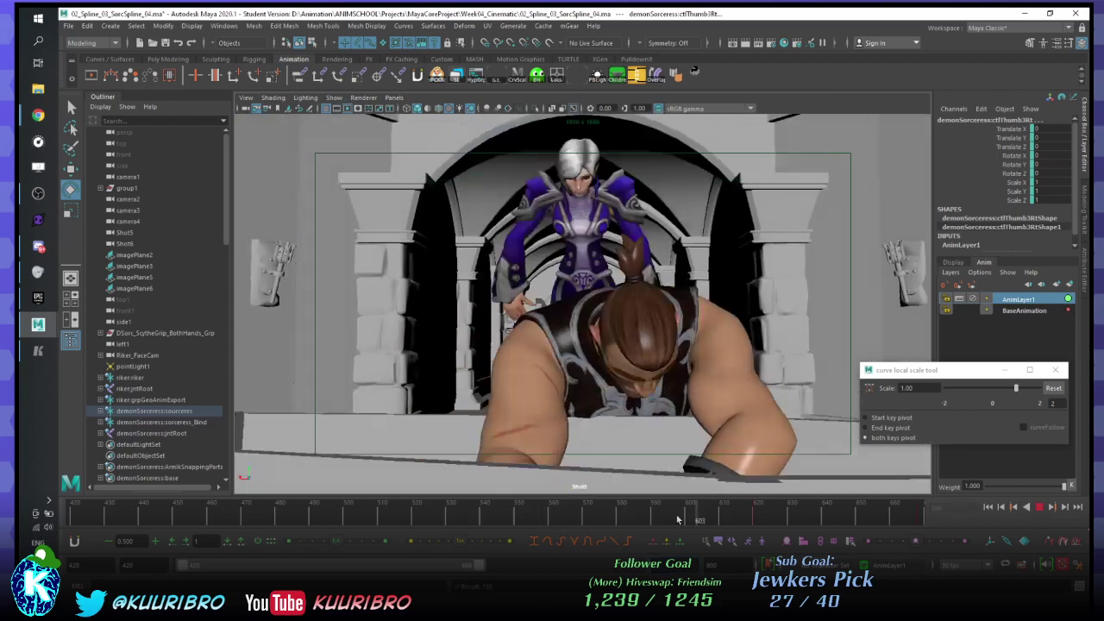
drag(678, 520, 619, 521)
drag(135, 566, 74, 528)
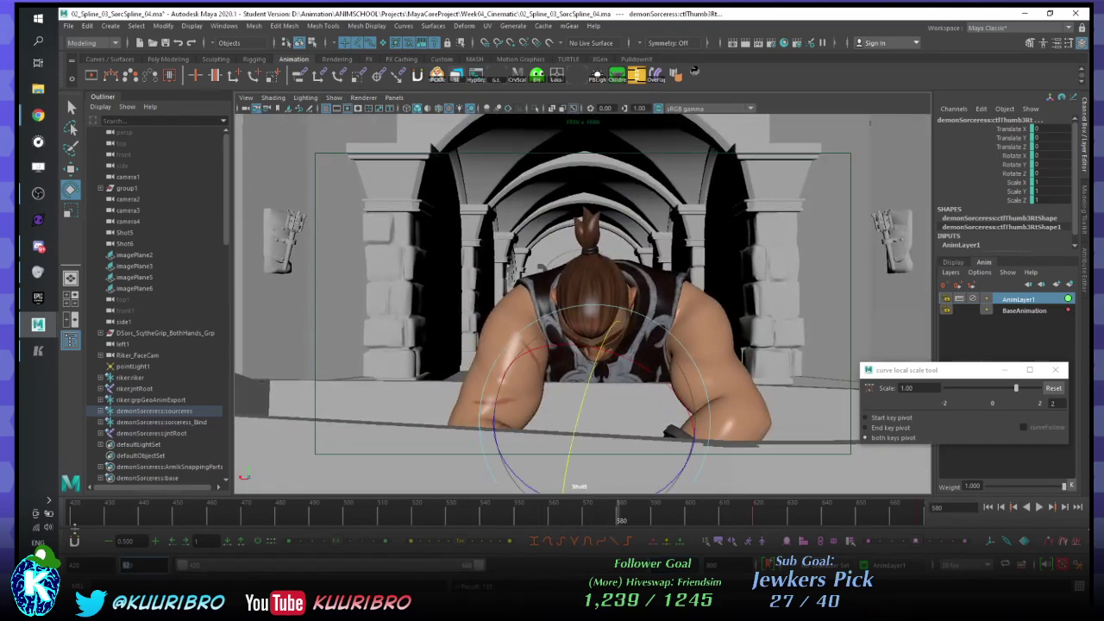
text(580)
key(Return)
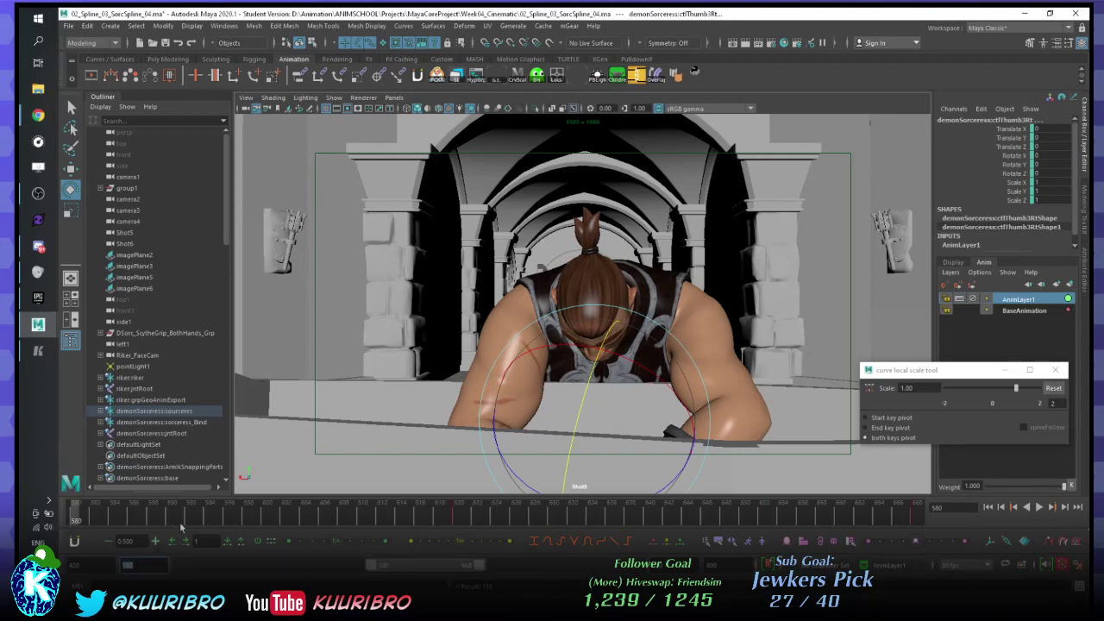
- Play back the shortened range to examine the hands and fingers as the arms rise, stopping at frame 632
key(alt+v)
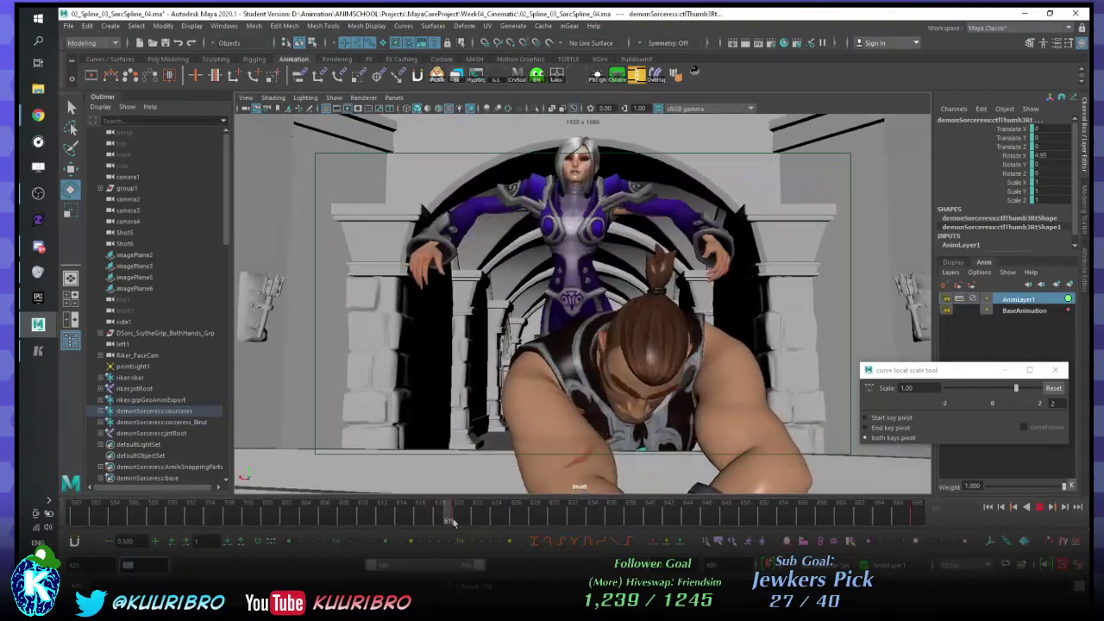
click(347, 525)
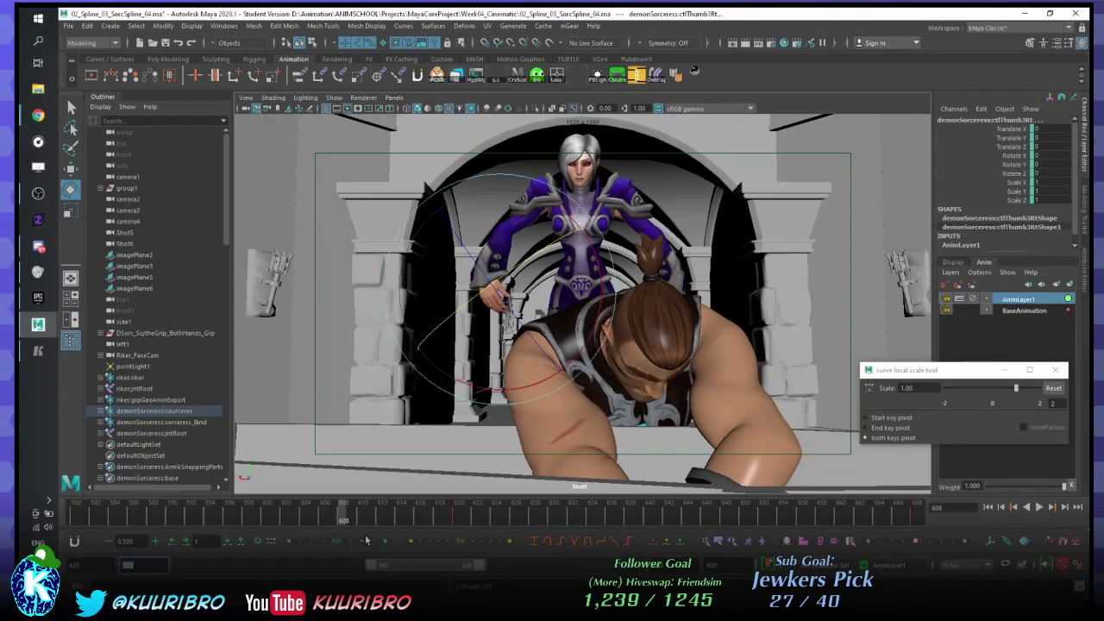
mouse_move(366, 540)
key(alt+v)
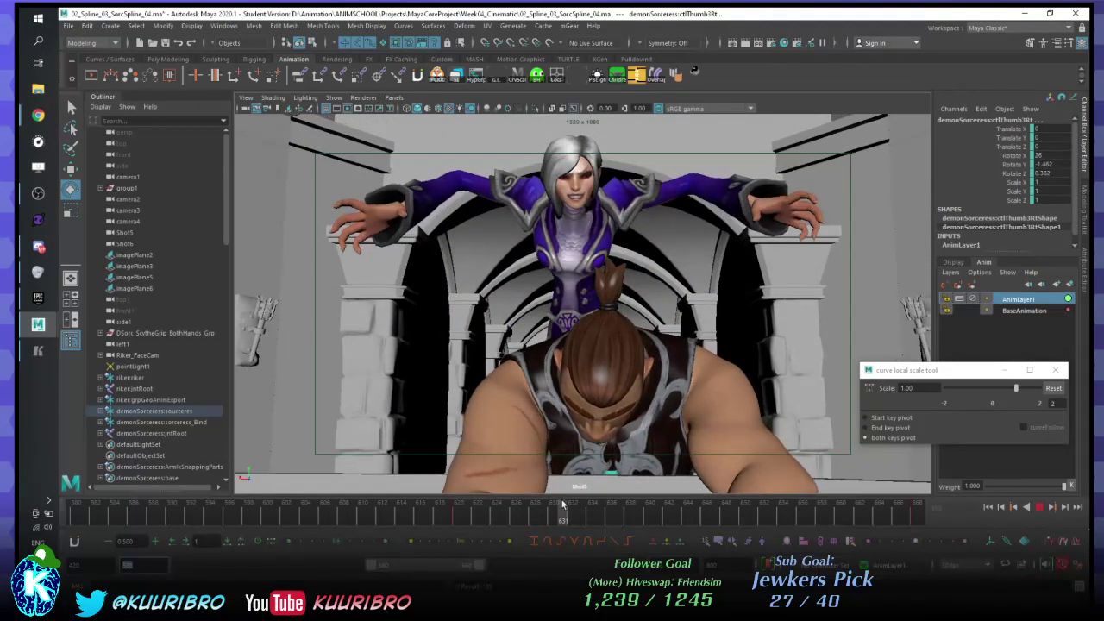
key(alt+v)
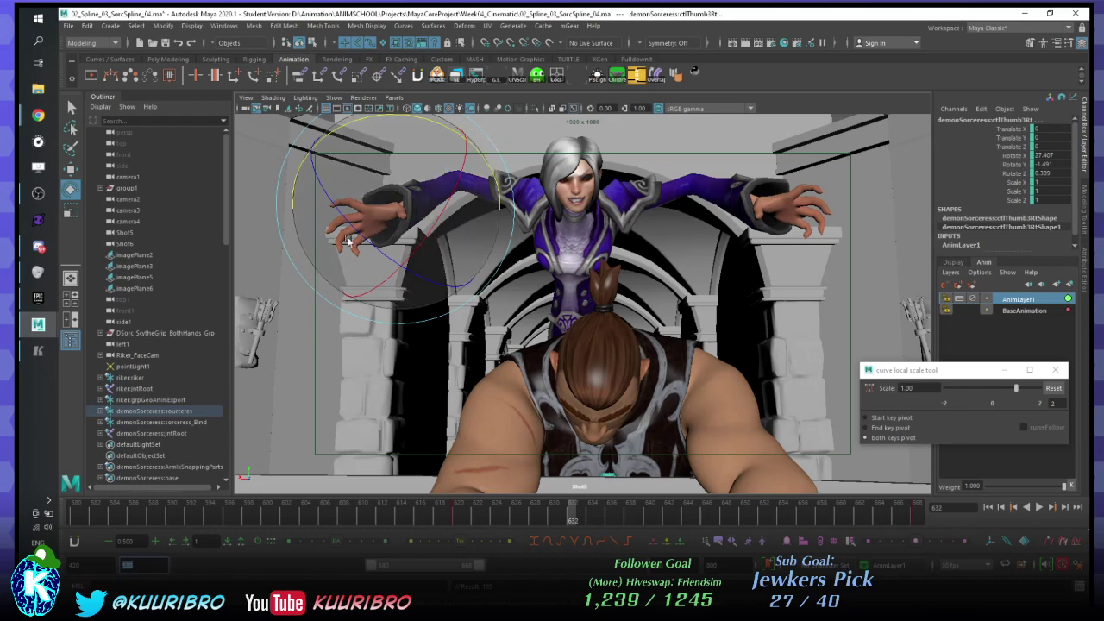
- Rotate the right thumb tip to about 24.4 on X at frame 632, and move the shot to frame 648
drag(347, 241, 425, 229)
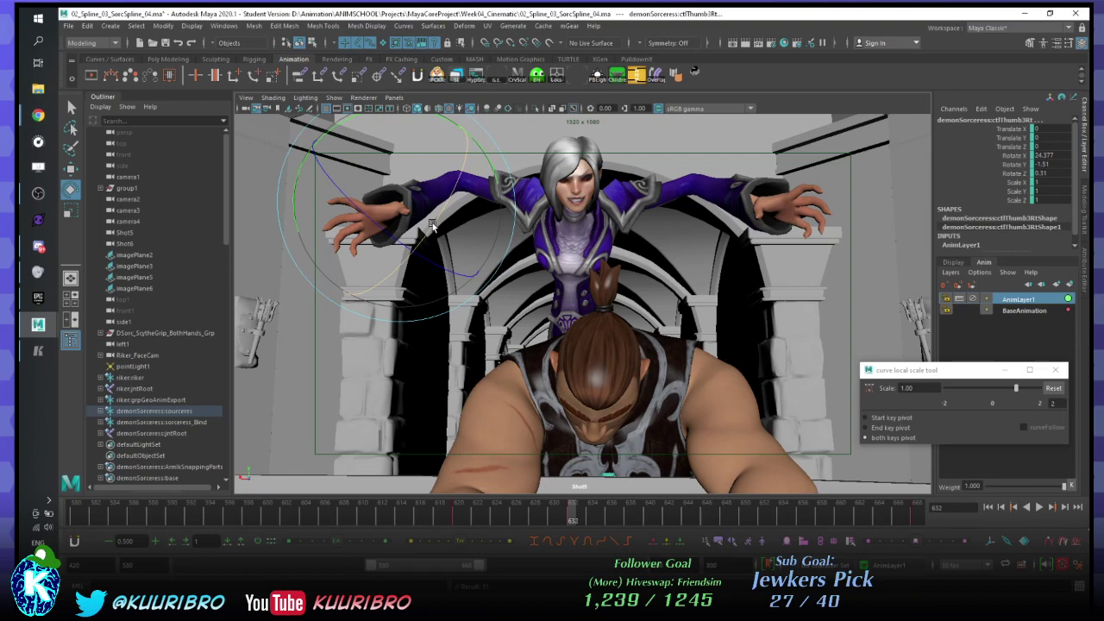
drag(535, 505, 684, 459)
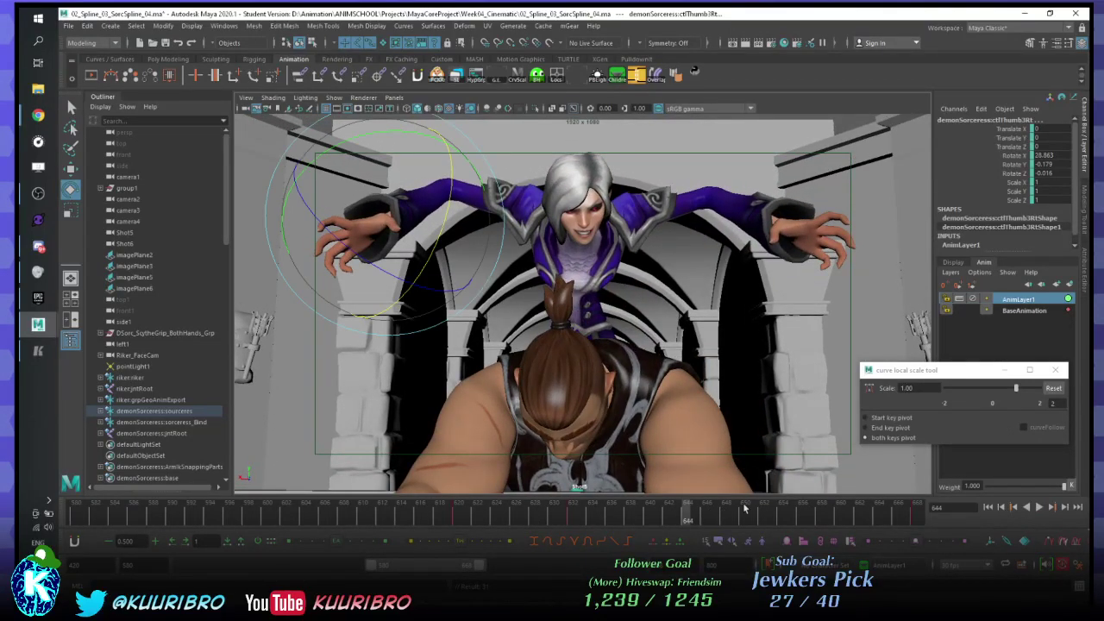
mouse_move(732, 516)
mouse_down()
mouse_move(636, 511)
mouse_move(725, 496)
mouse_up()
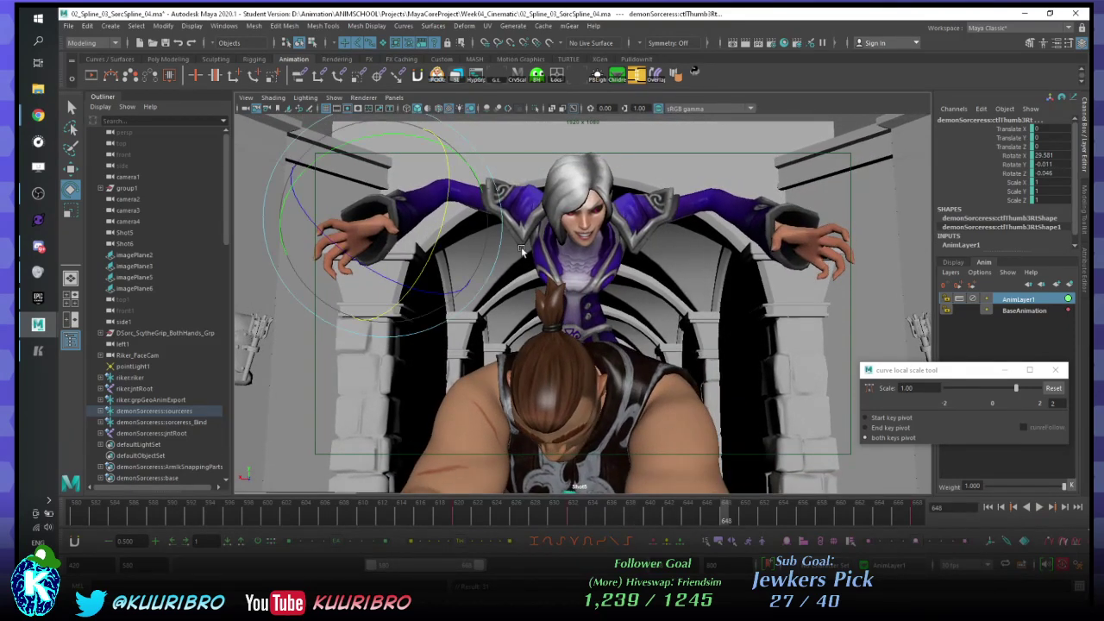
- Show the perspective view beside the shot camera, frame the right hand up close, and bend the thumb tip to about 33.4 on X
key(space)
key(f)
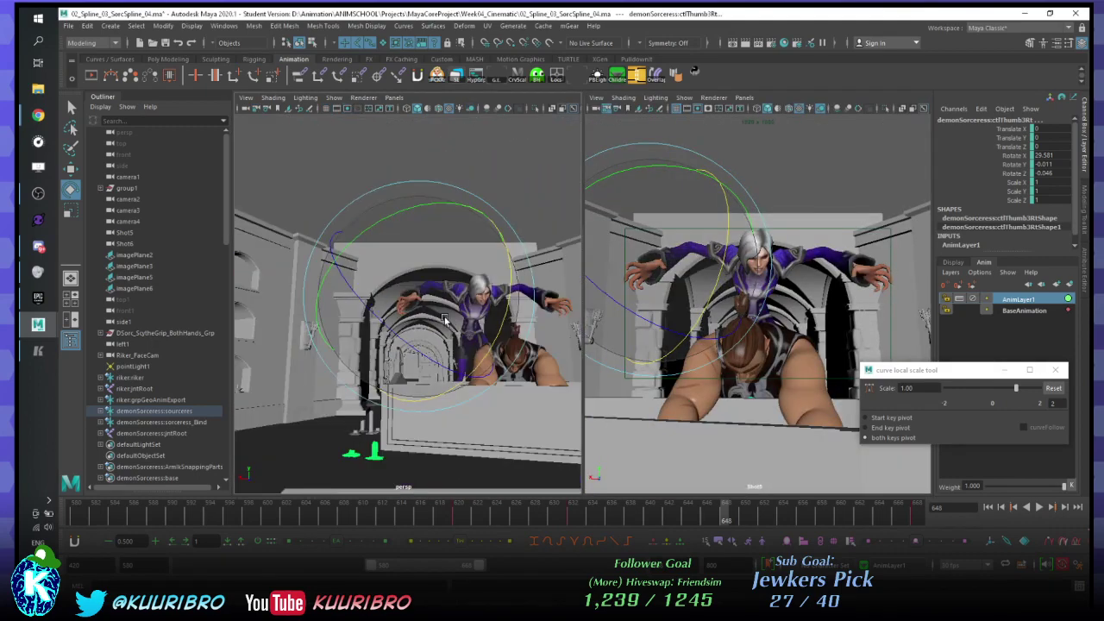
alt+drag(451, 307, 789, 262)
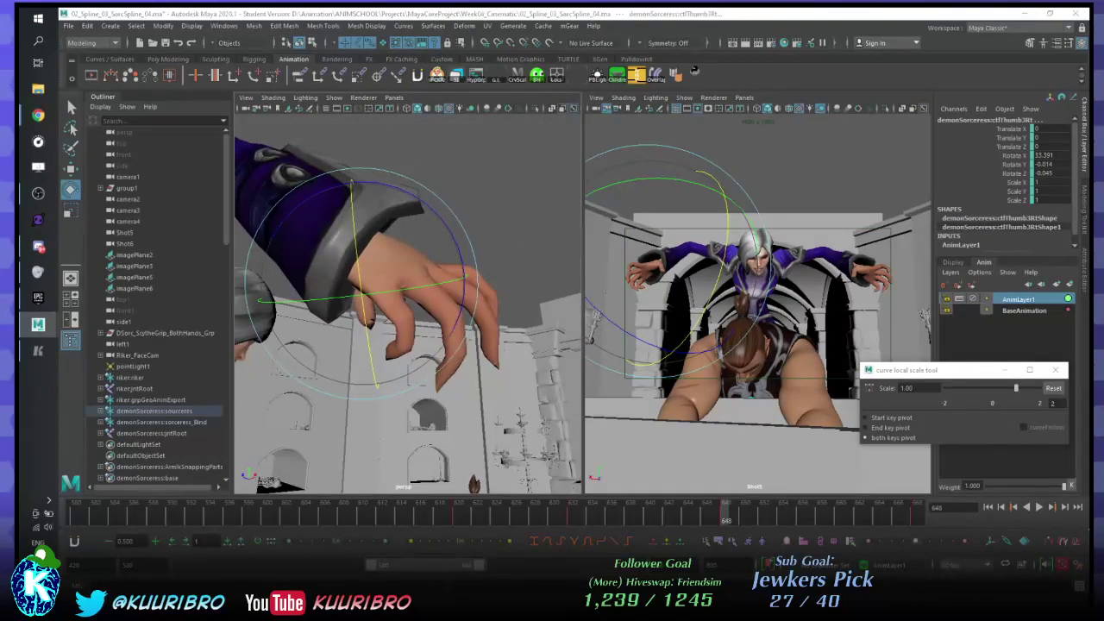
alt+drag(526, 226, 343, 204)
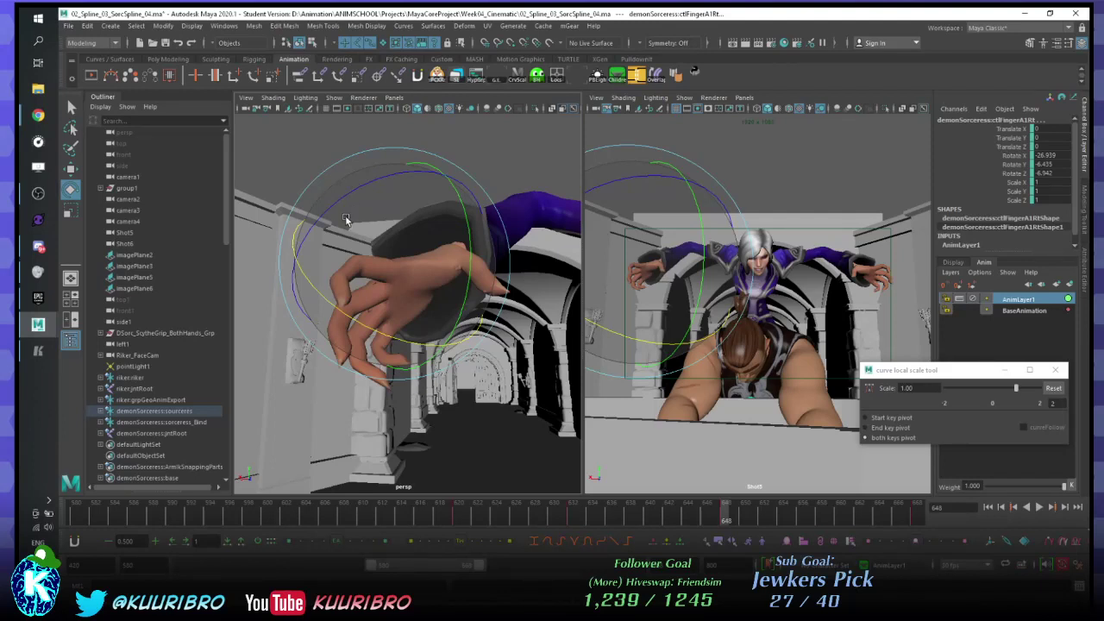
alt+drag(345, 219, 321, 214)
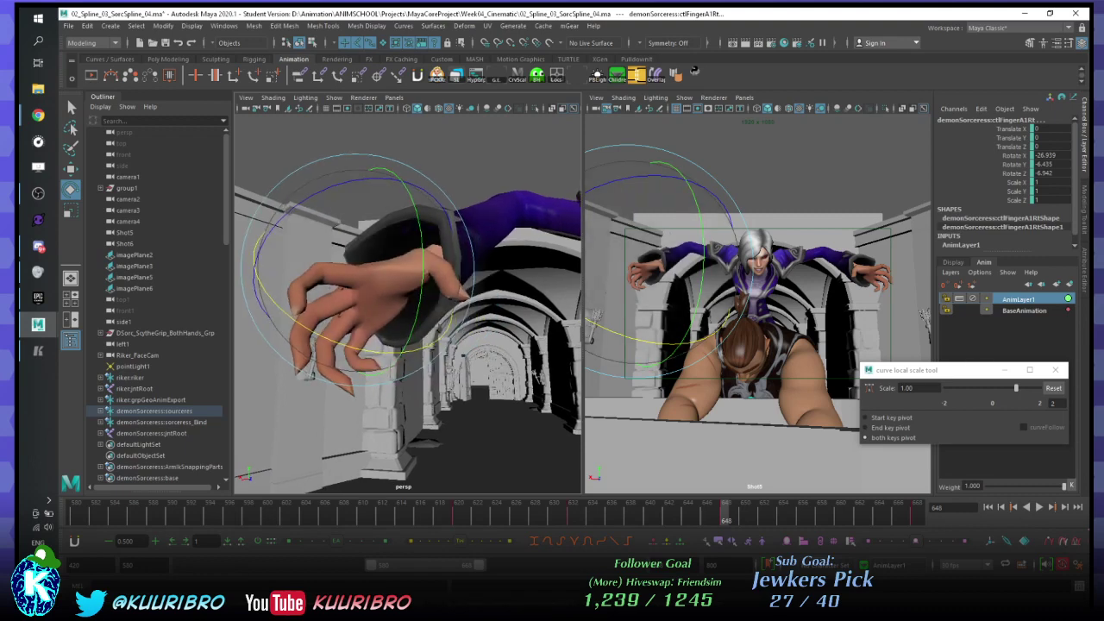
- Shift the ctlFingerD3Rt key from frame 648 to frame 646 so that finger leads the others
click(643, 278)
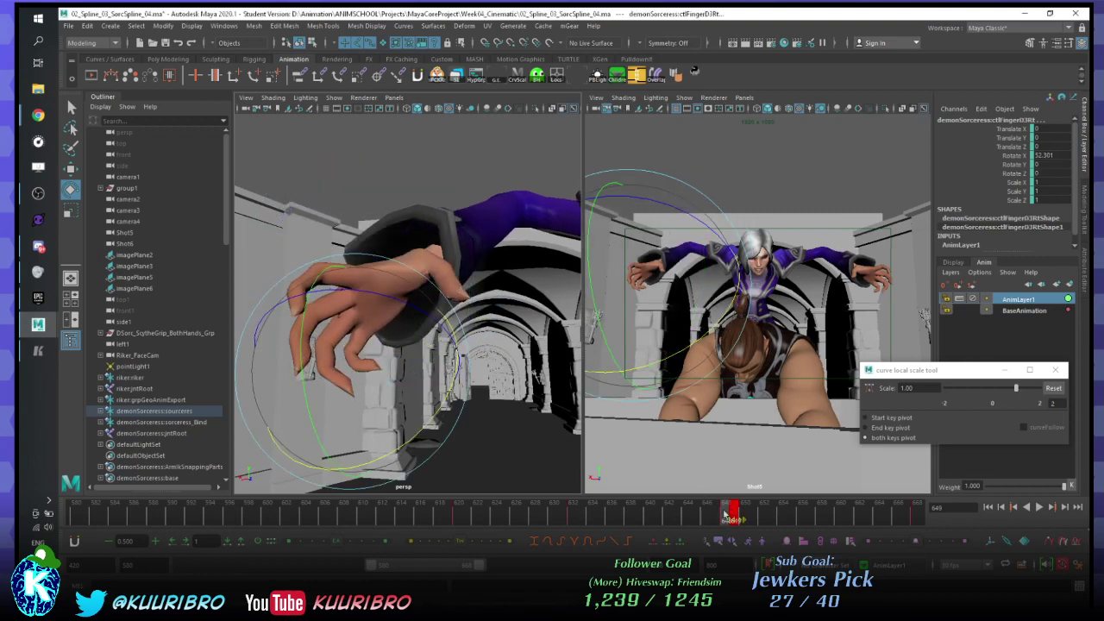
key(alt+v)
click(732, 515)
drag(723, 509, 728, 511)
double_click(734, 508)
click(736, 509)
click(726, 512)
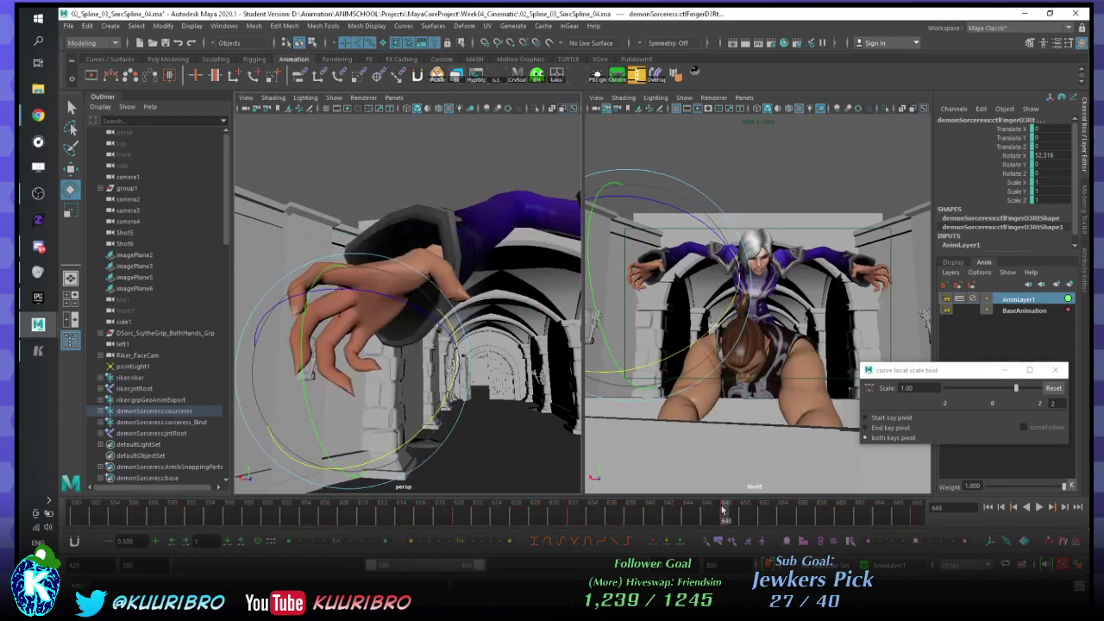
double_click(725, 513)
click(724, 512)
drag(725, 512, 706, 513)
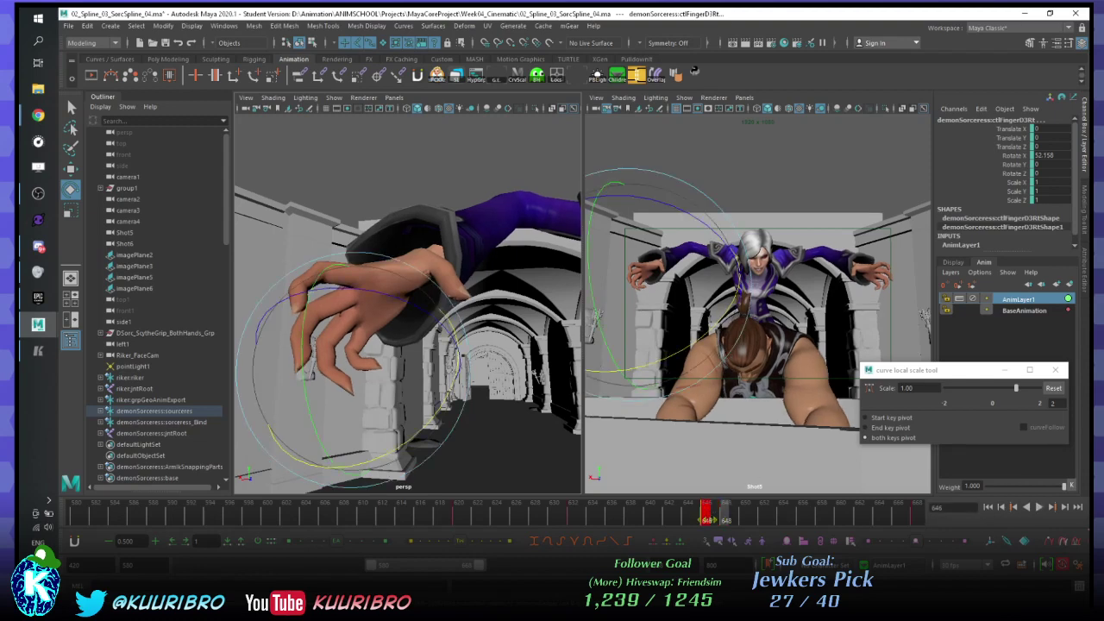
click(724, 511)
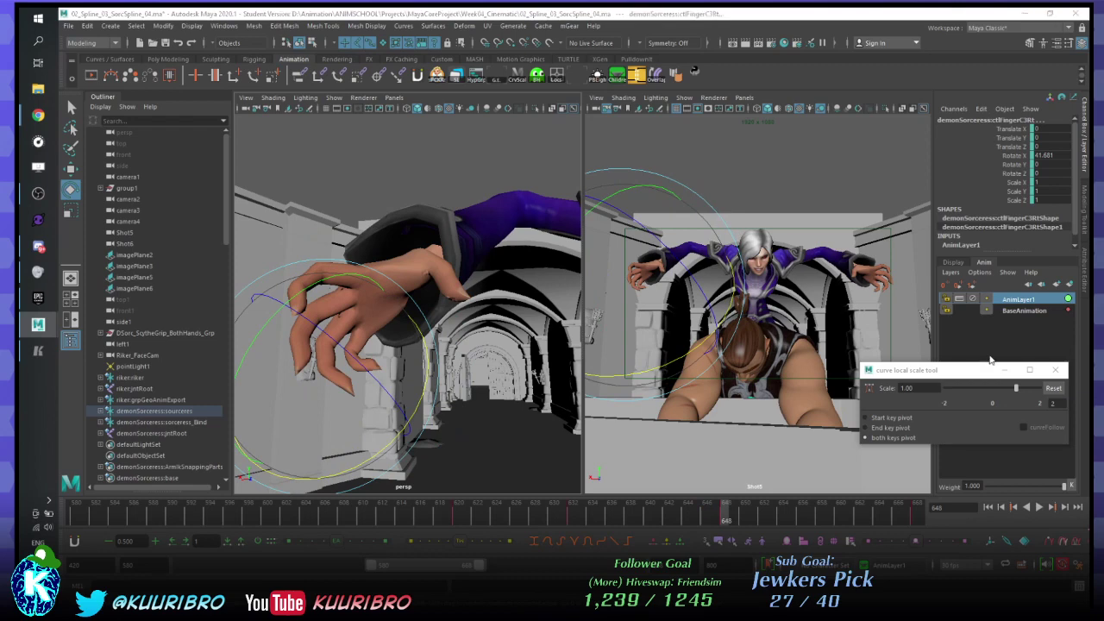
- Stagger the frame 648 keys of the other right-hand fingers to slightly later frames and play back the range
shift+click(727, 511)
drag(727, 511, 766, 514)
click(747, 510)
shift+click(747, 510)
key(alt+v)
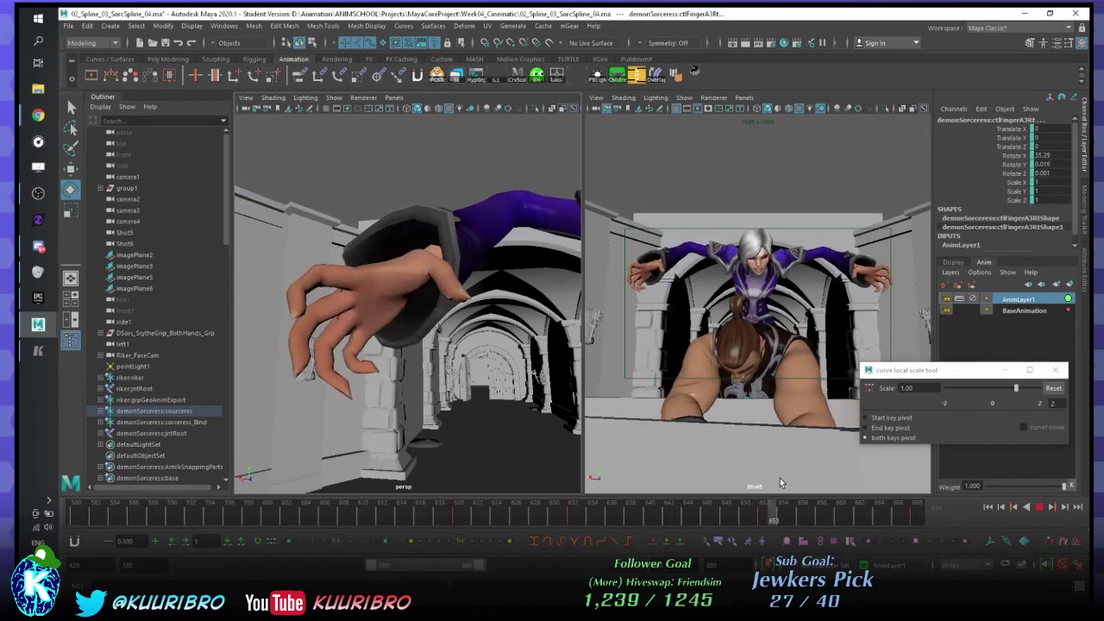
- Open the right-hand fingers slightly at frame 642, with ctlFingerA3Rt at about 28 on X, and key the pose
drag(781, 481, 669, 518)
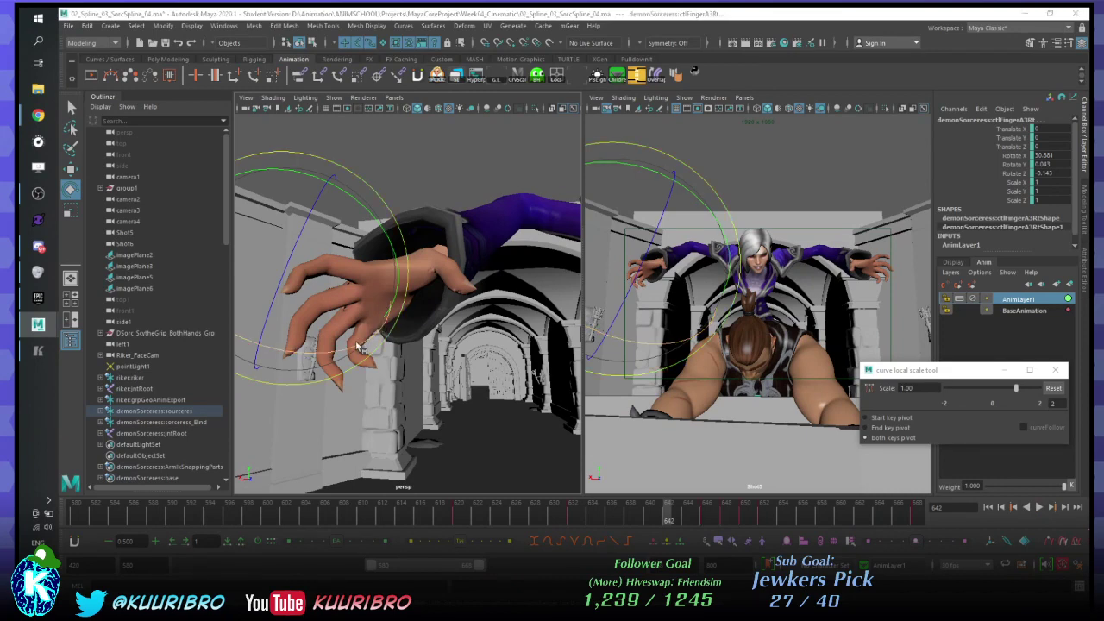
drag(357, 346, 346, 344)
key(s)
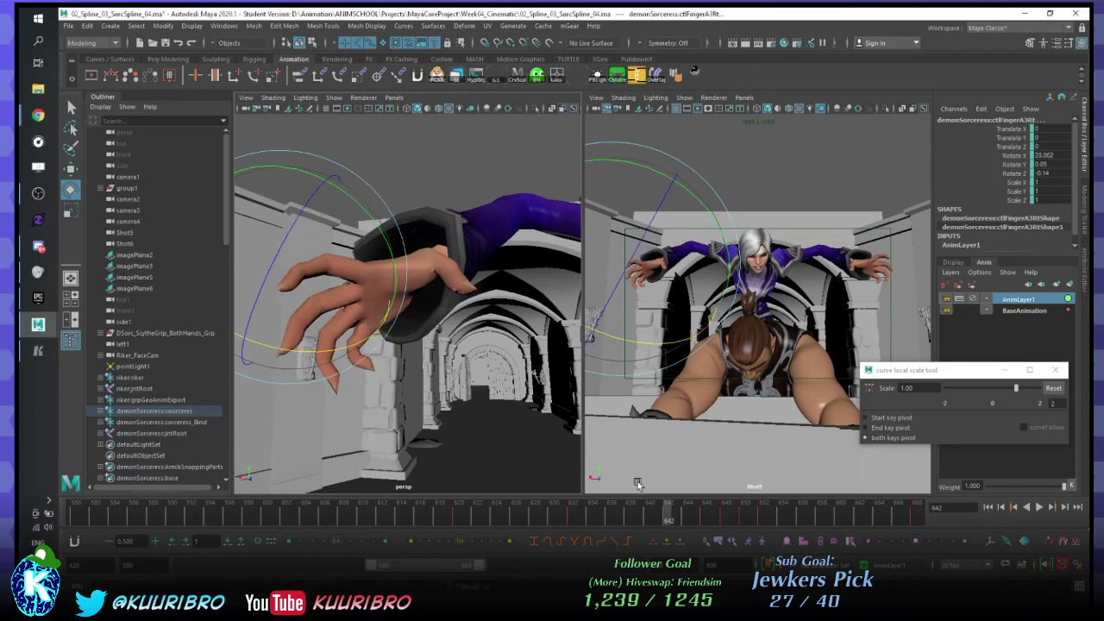
click(649, 528)
drag(343, 345, 482, 460)
mouse_move(618, 513)
mouse_down()
mouse_move(481, 509)
mouse_move(629, 501)
mouse_up()
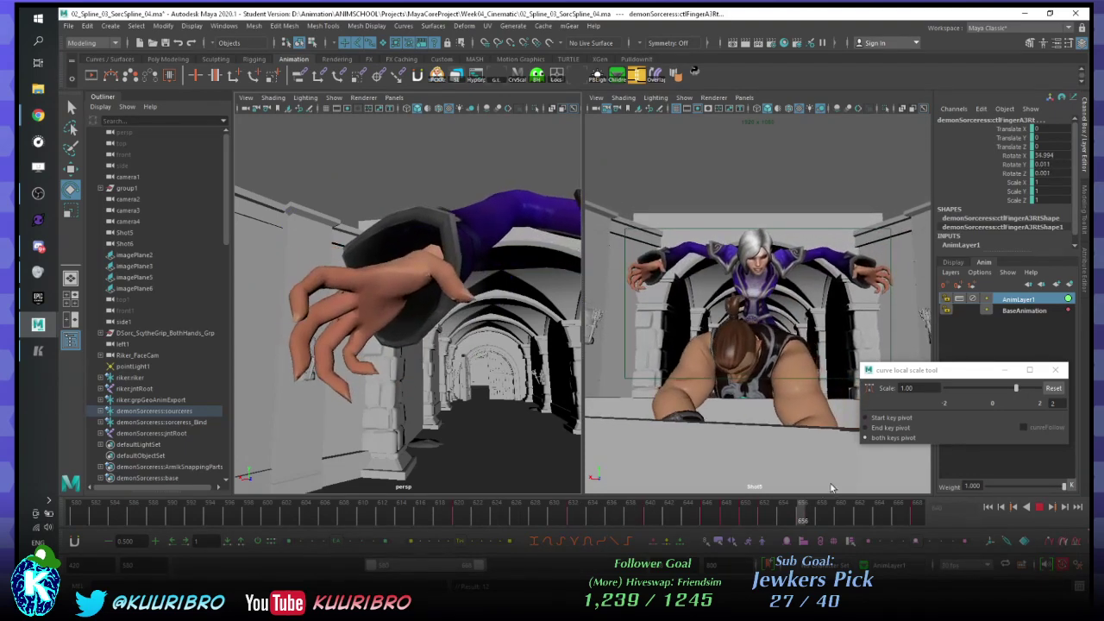
- Play back the finger motion and set a zero key on AnimLayer1 for the right-hand fingers at frame 658
key(alt+v)
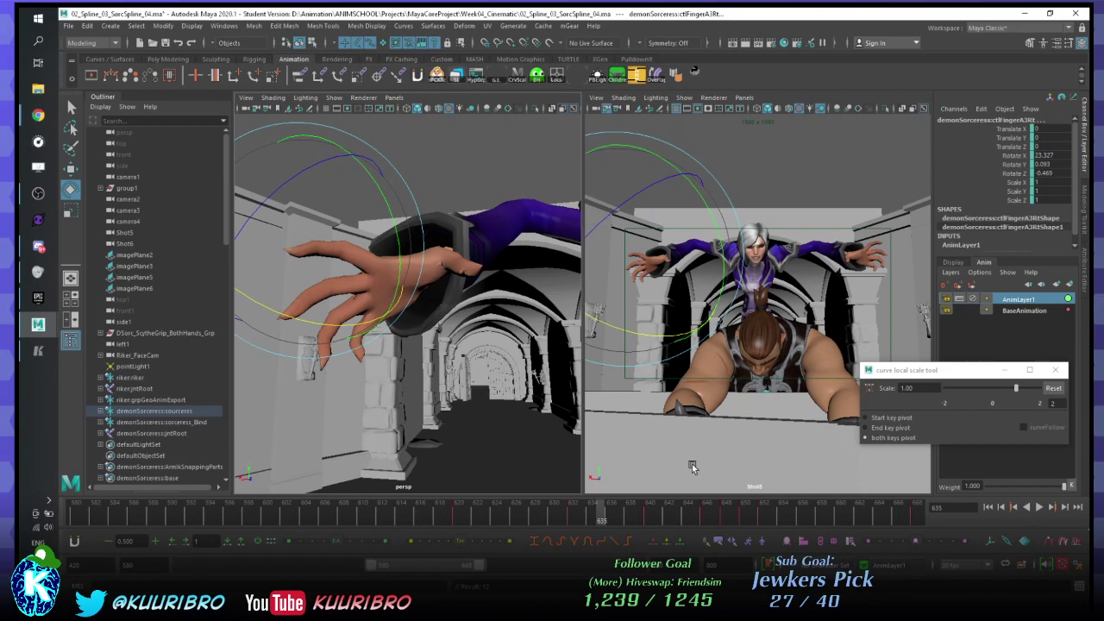
key(alt+v)
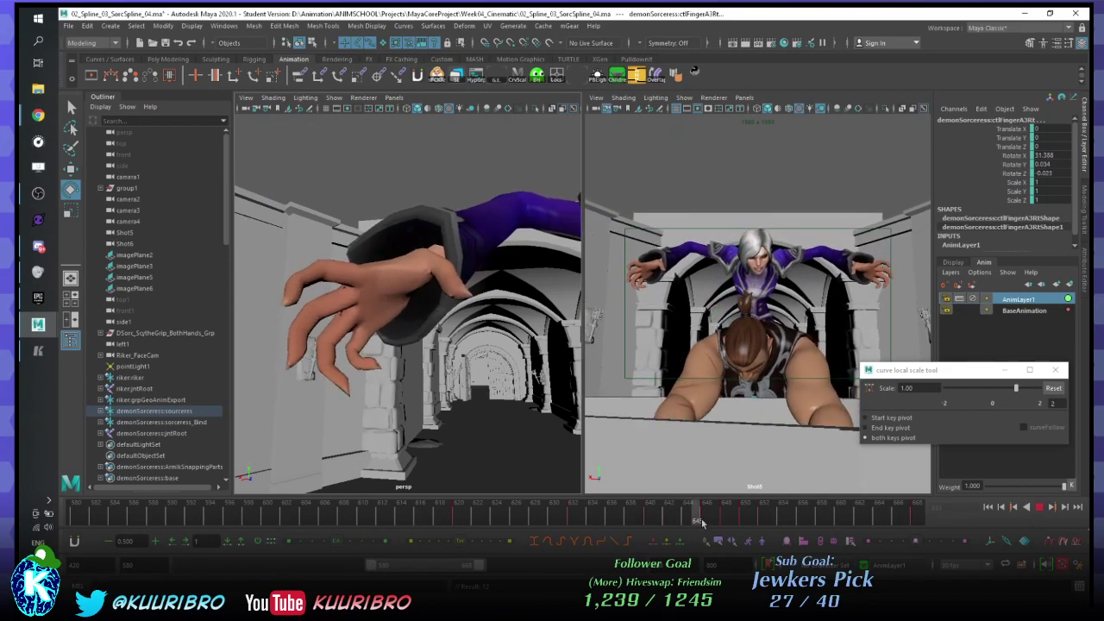
right_click(836, 517)
click(820, 516)
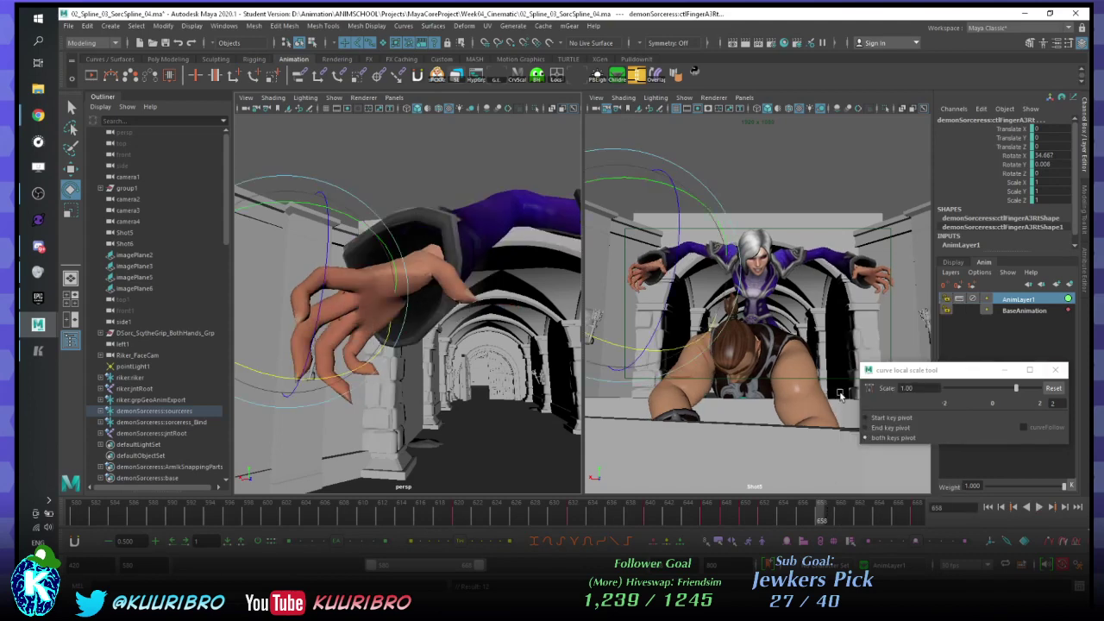
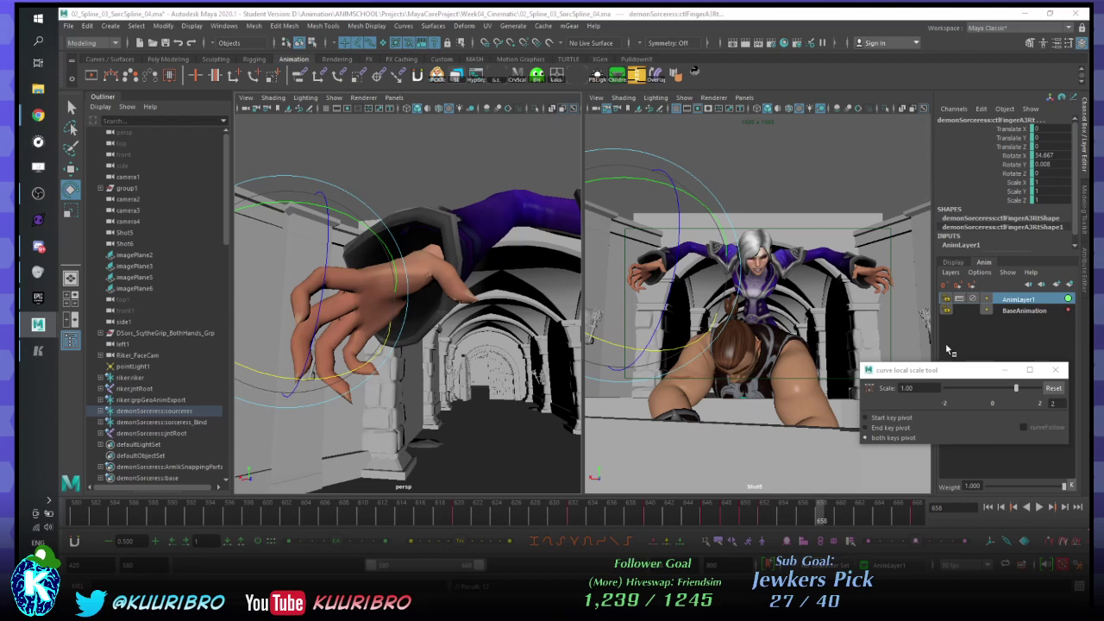
click(944, 288)
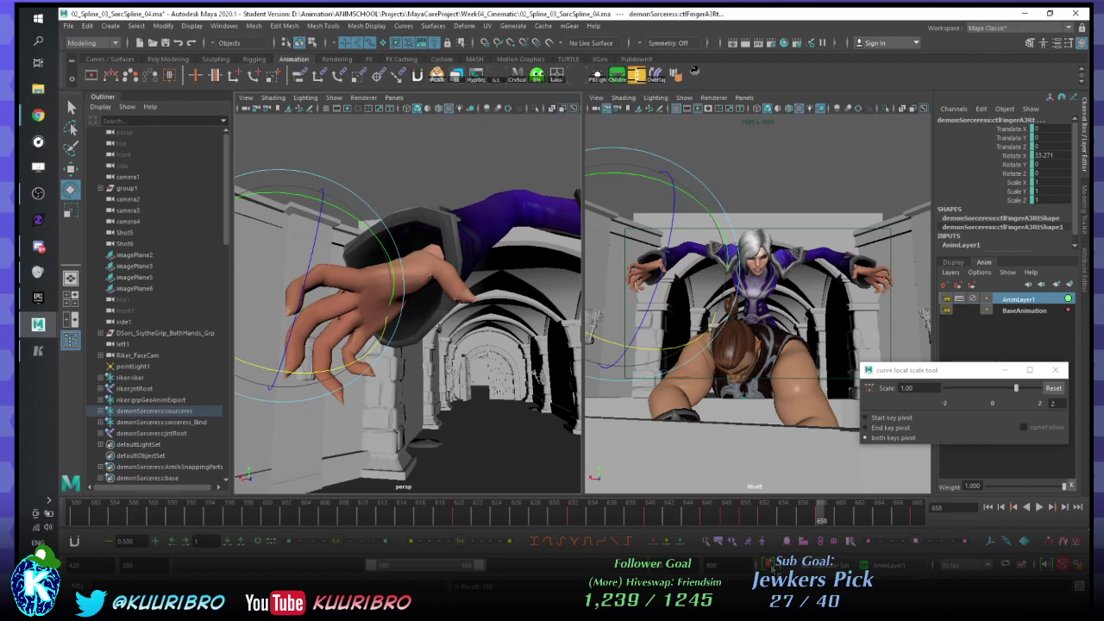
- Play back and scrub the shot up to frame 662 to examine the overlap of the right-hand fingers
key(alt+v)
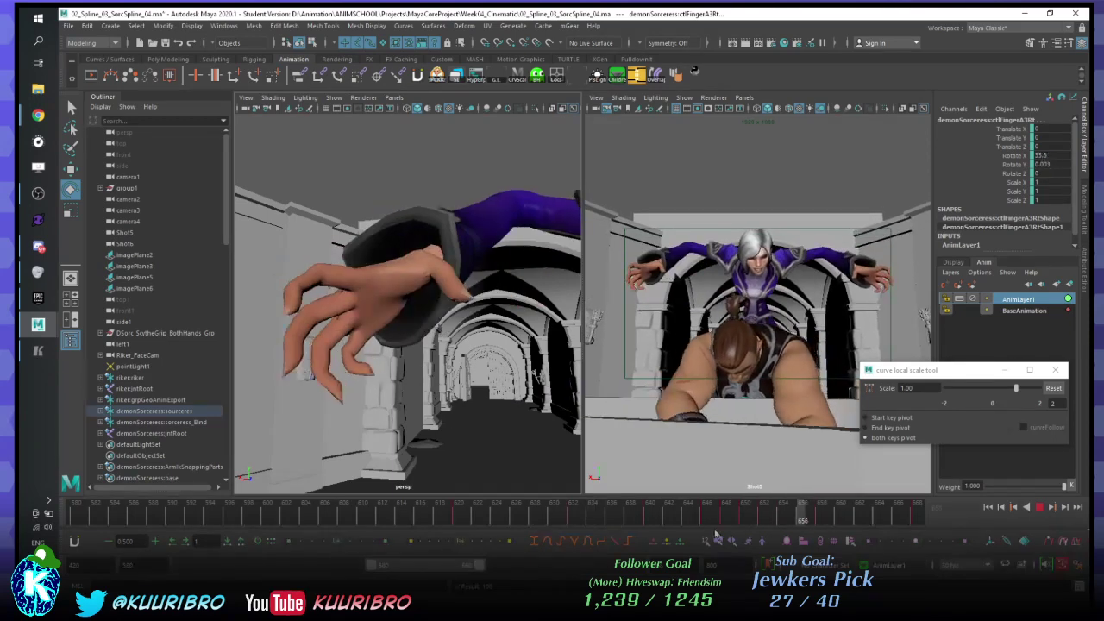
click(528, 518)
drag(530, 520, 745, 520)
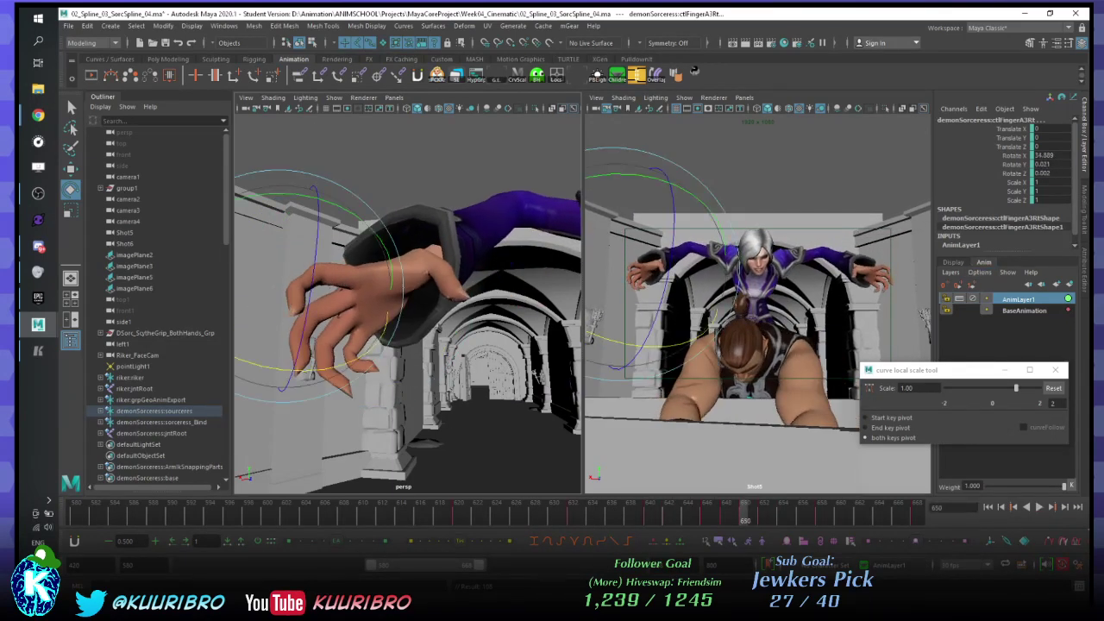
key(Right)
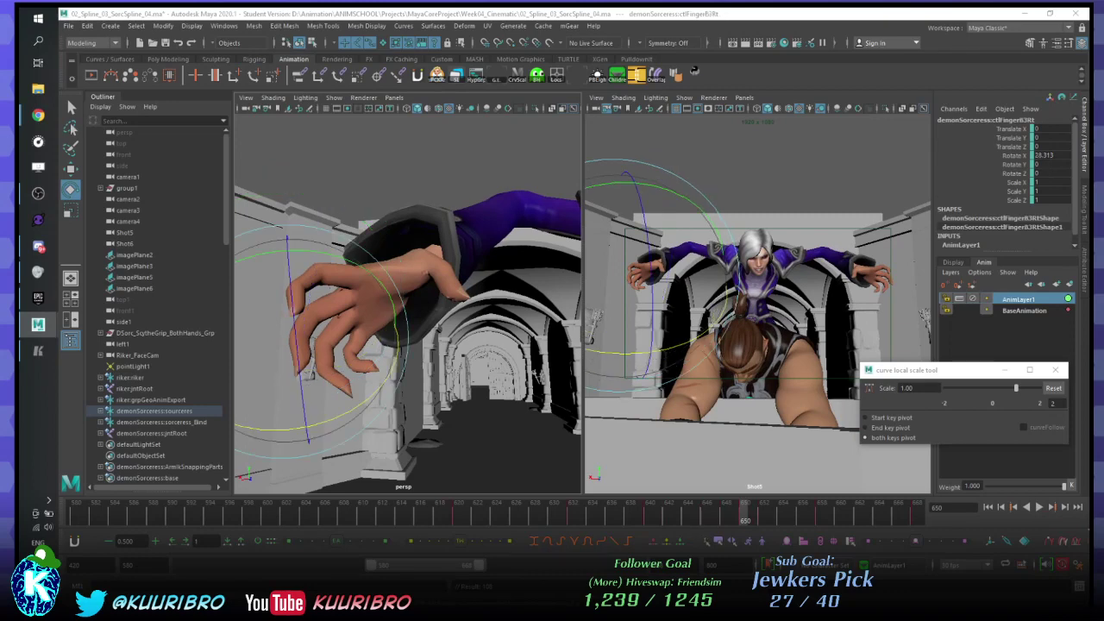
key(Left)
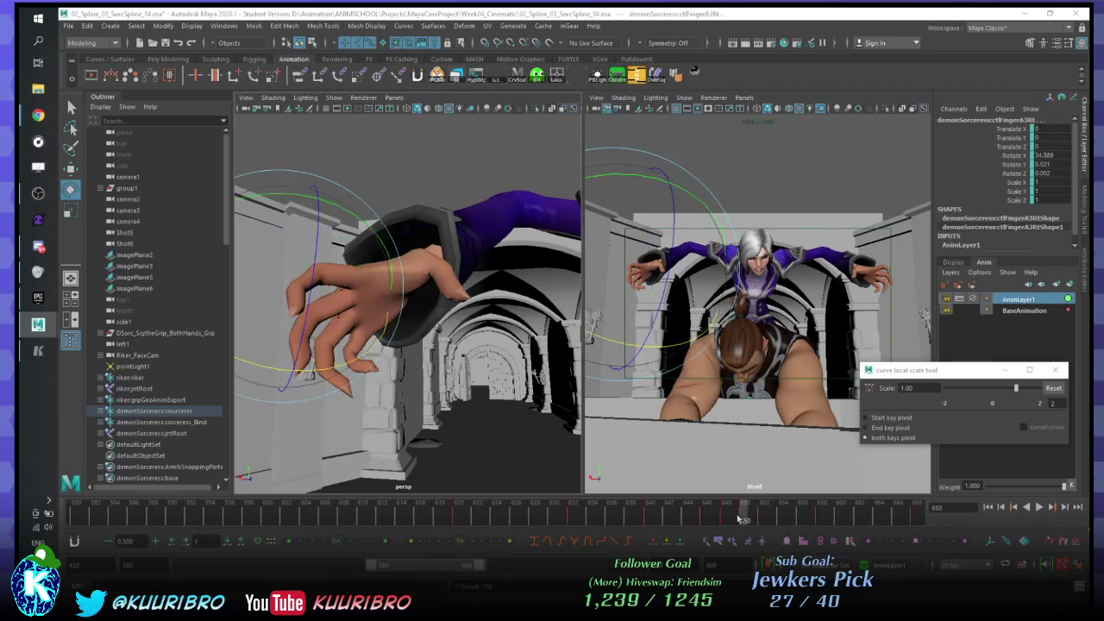
mouse_move(739, 519)
mouse_down()
mouse_move(707, 520)
mouse_move(757, 521)
mouse_up()
click(850, 518)
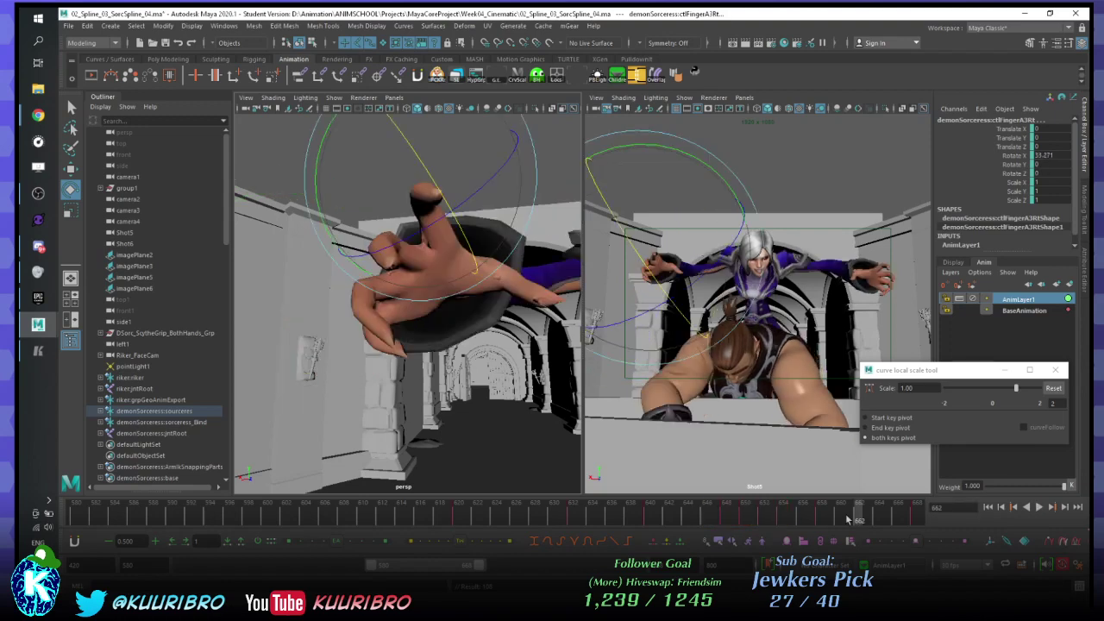
click(634, 510)
key(alt+v)
click(634, 510)
key(alt+v)
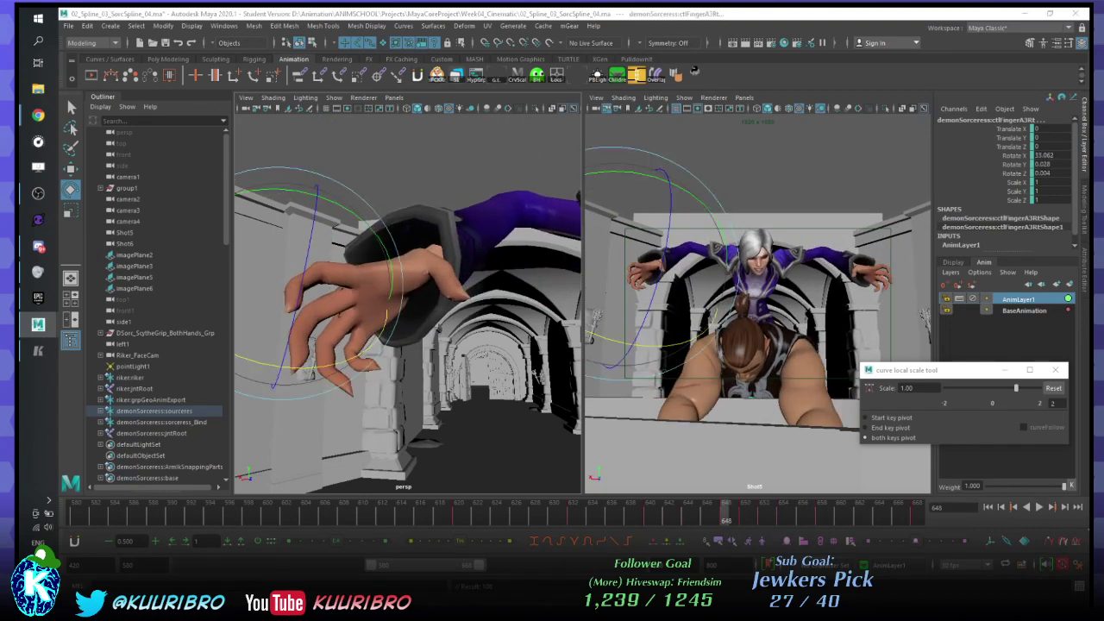
- Retime the right-hand finger key at frame 658 and play back the range, stopping at frame 652
key(period)
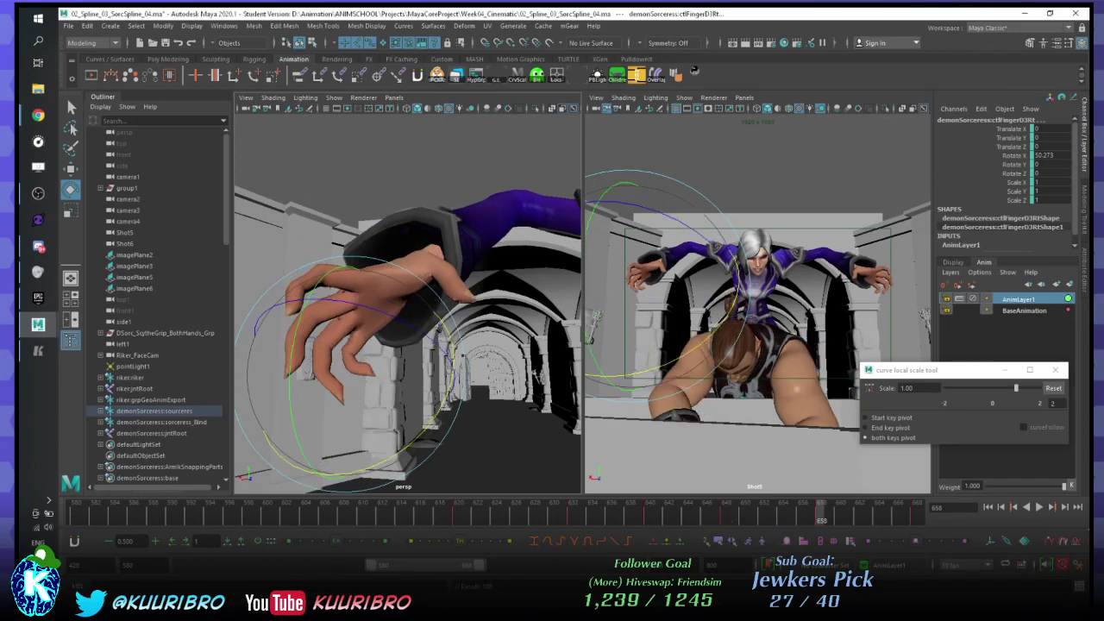
shift+click(821, 520)
drag(821, 520, 830, 515)
key(alt+v)
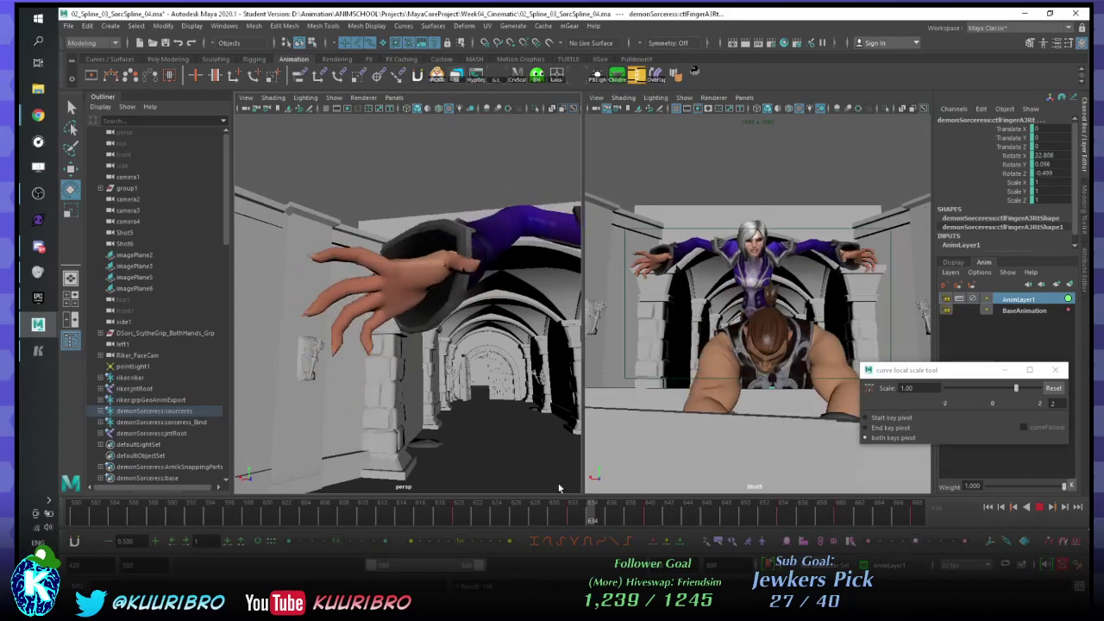
click(764, 511)
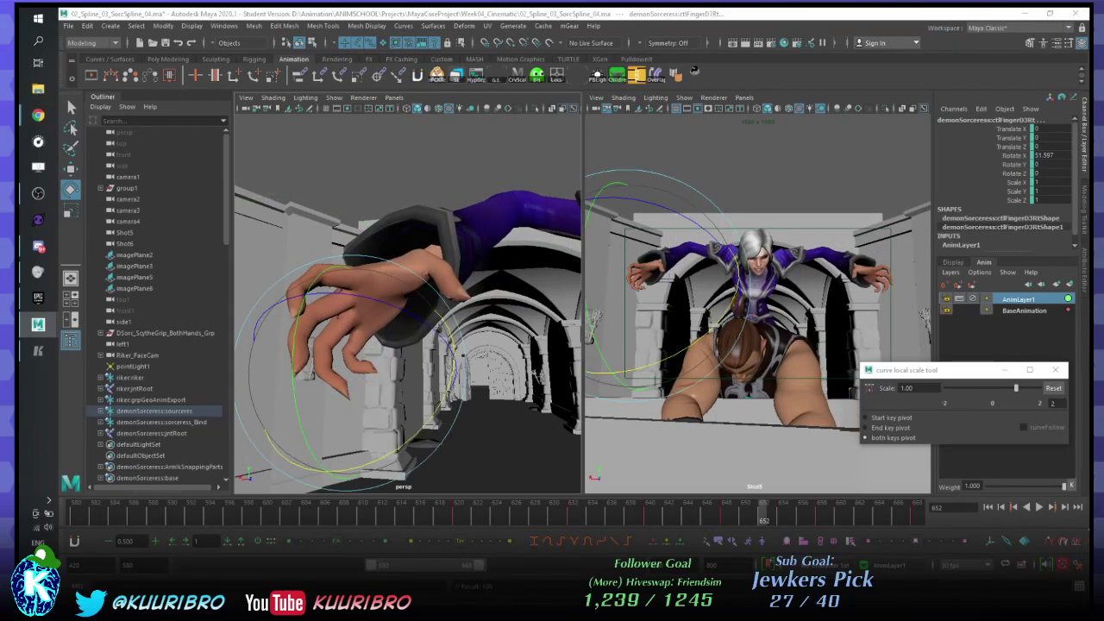
- Undo the latest finger changes and scrub back through the hand motion to frame 632
key(ctrl+z)
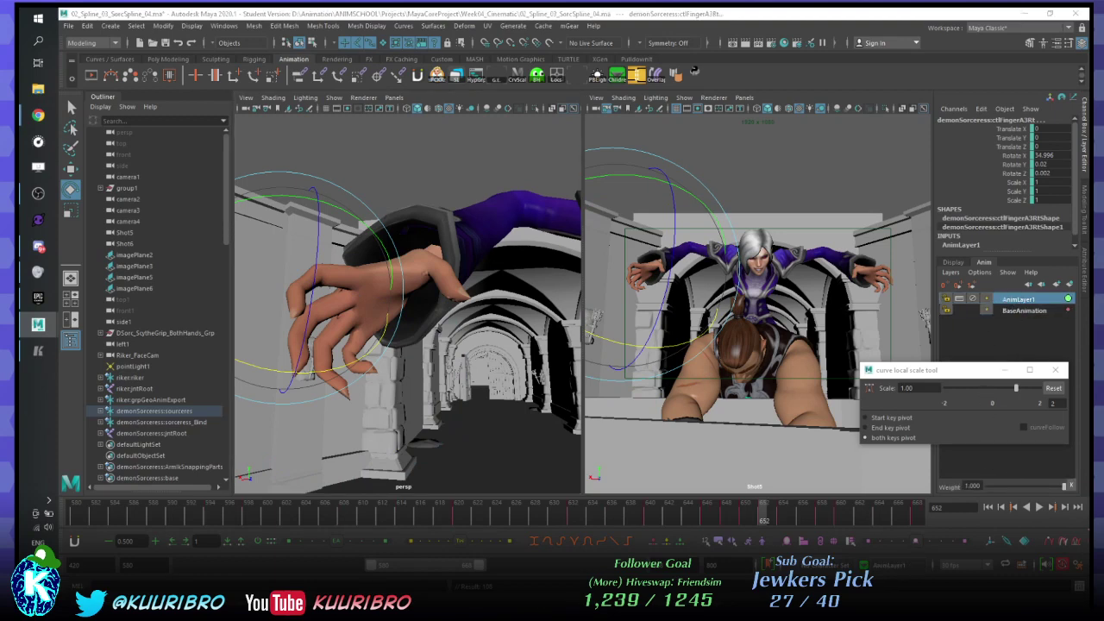
drag(764, 515, 592, 515)
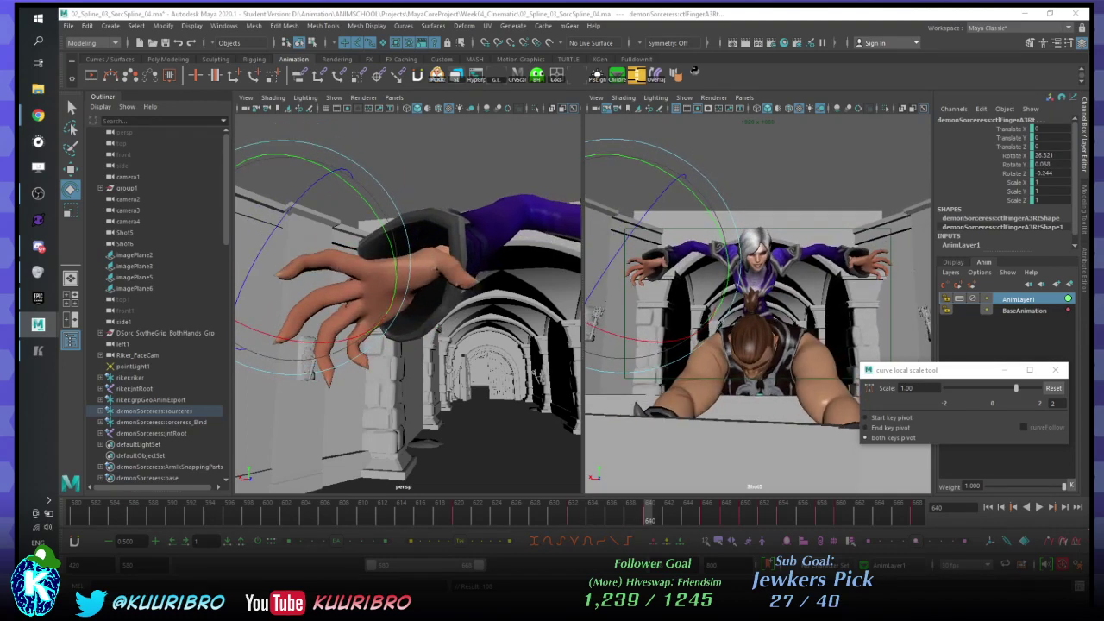
key(ctrl+z)
key(ctrl+z)
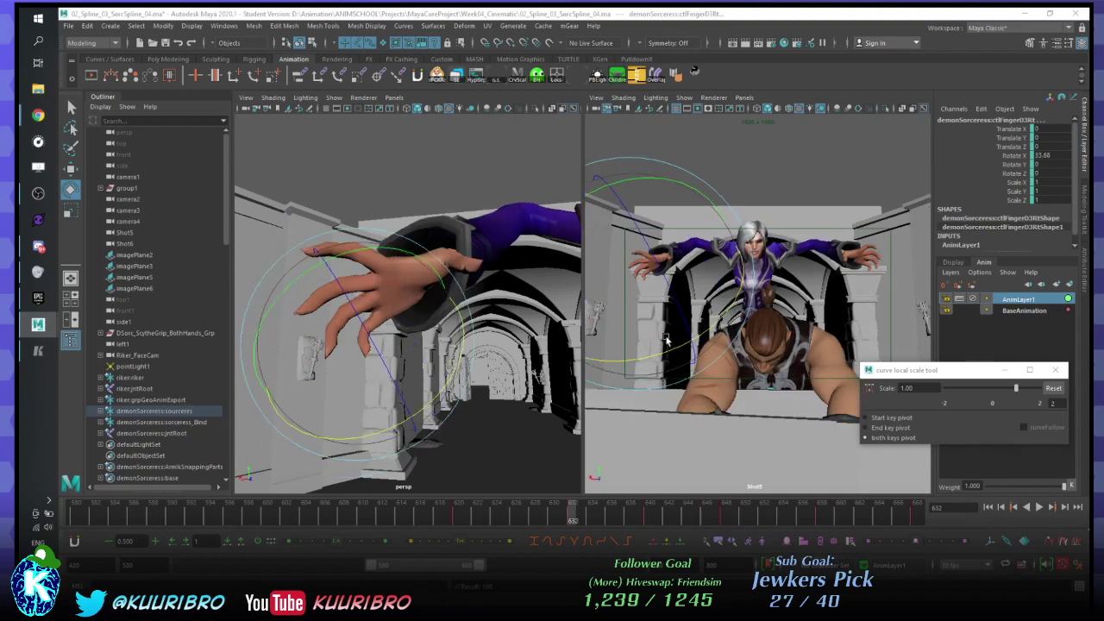
- At frame 632, rotate the right hand's D3 and C3 fingertip controls to a Rotate X of about 17 each
alt+drag(364, 278, 362, 427)
scroll(388, 397, up, 3)
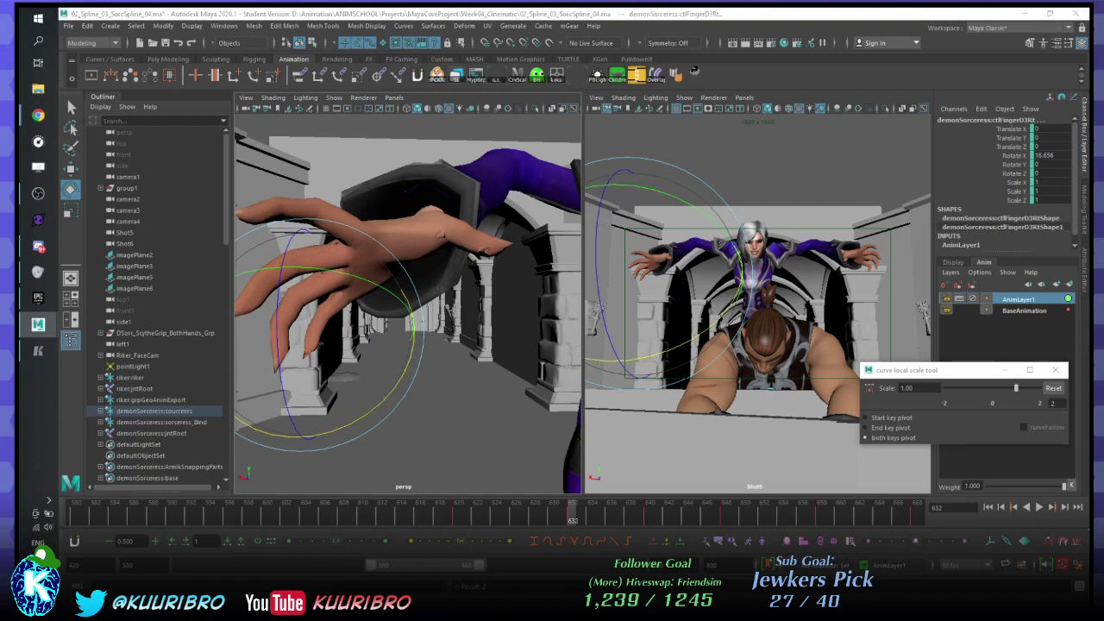
click(362, 378)
drag(361, 381, 336, 407)
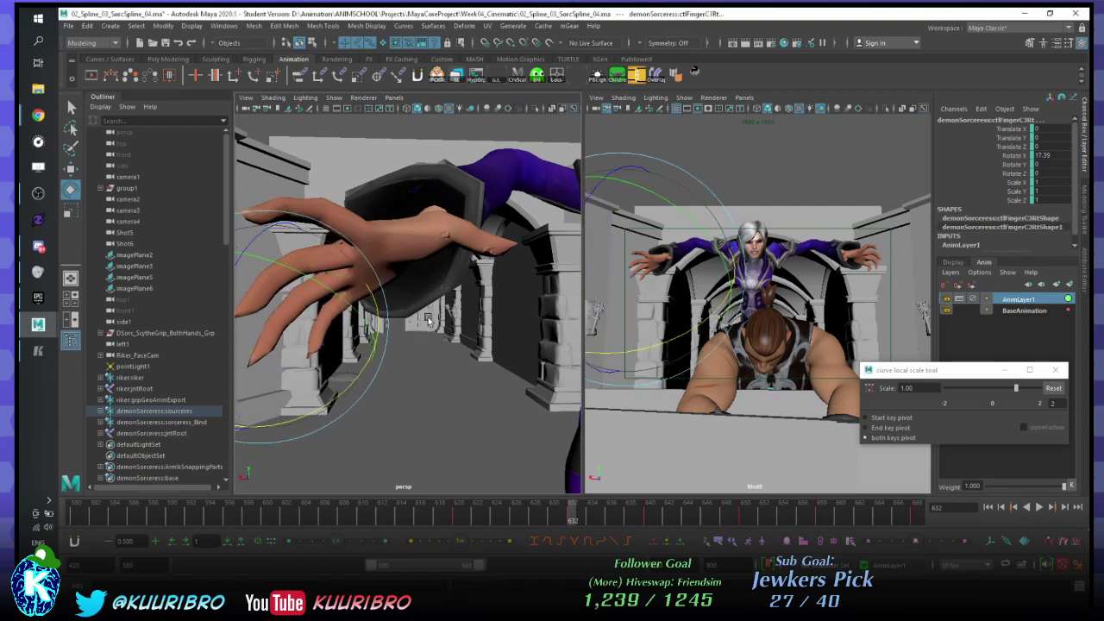
alt+middle_drag(339, 404, 414, 405)
- Rotate the right hand's B3 fingertip control to Rotate X about 9 and its A3 control to about 10
click(352, 291)
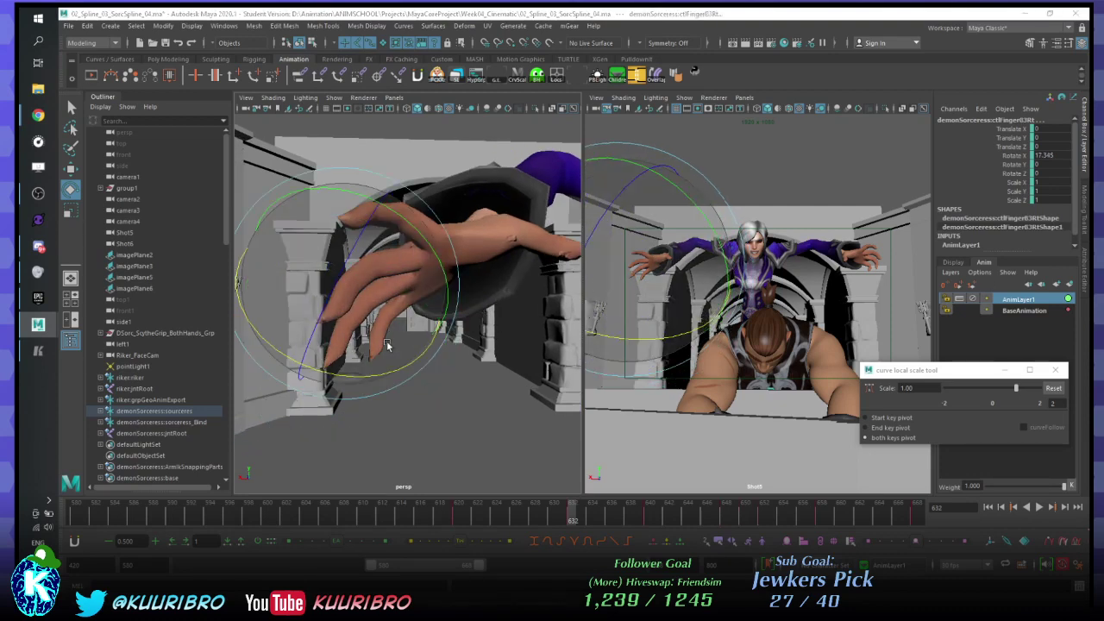
drag(386, 372, 366, 374)
alt+drag(367, 375, 339, 347)
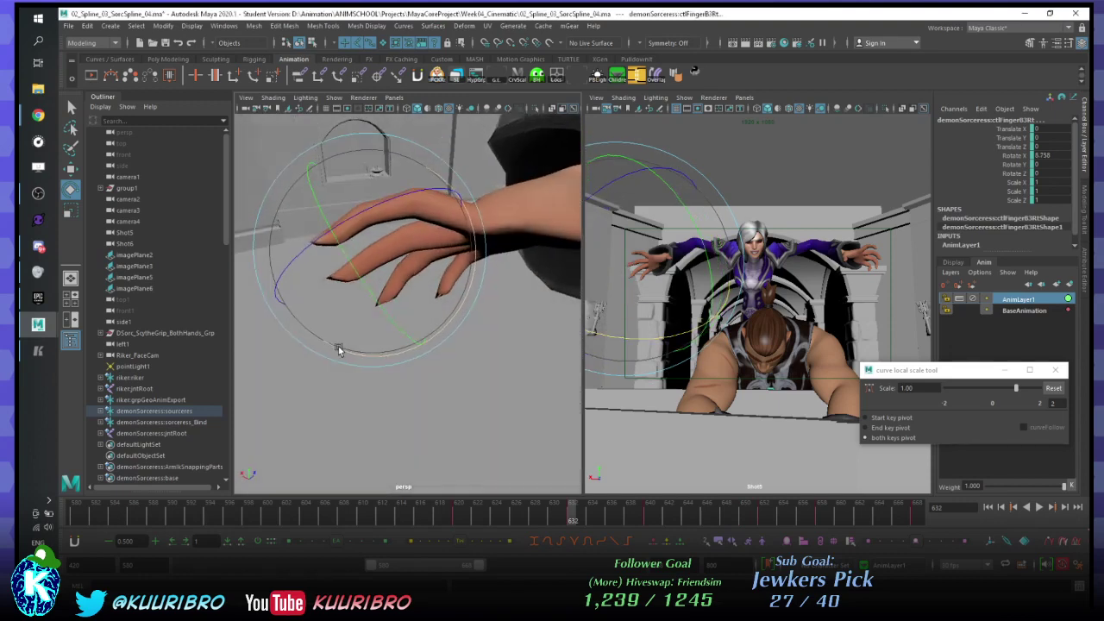
scroll(339, 346, down, 2)
drag(455, 255, 456, 256)
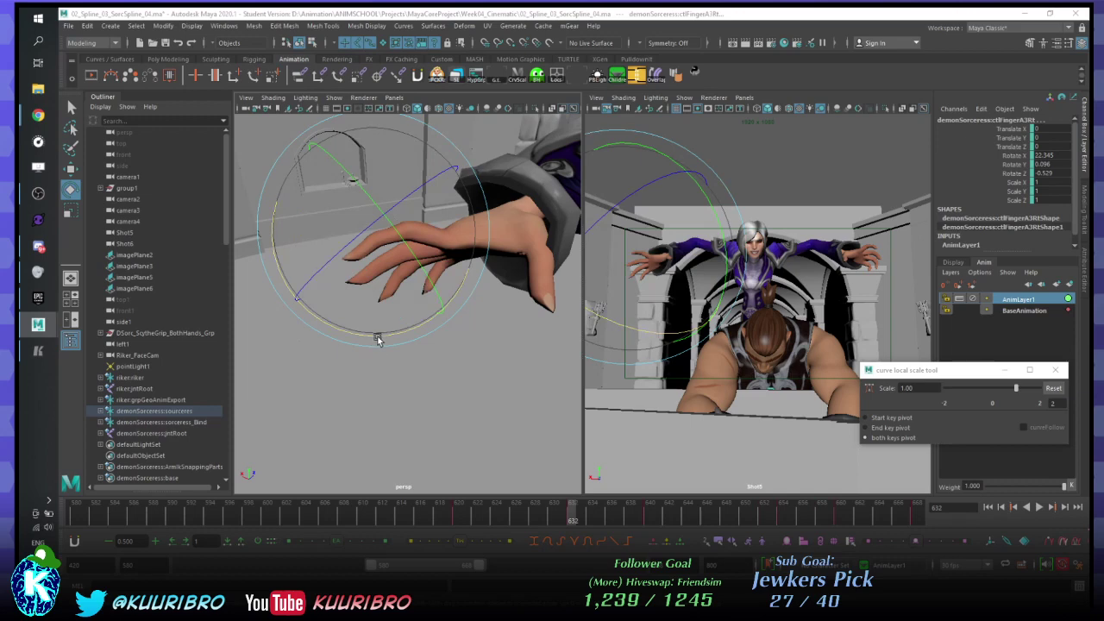
drag(377, 339, 380, 279)
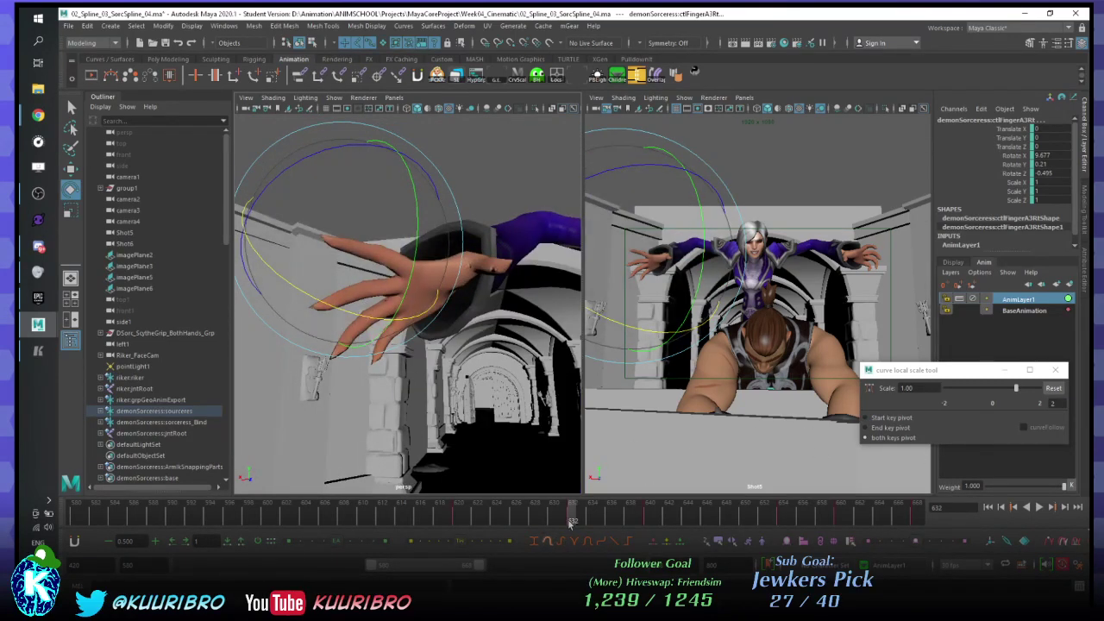
- Play back the finger motion, enlarge the shot camera view, and stop at frame 645
key(alt+v)
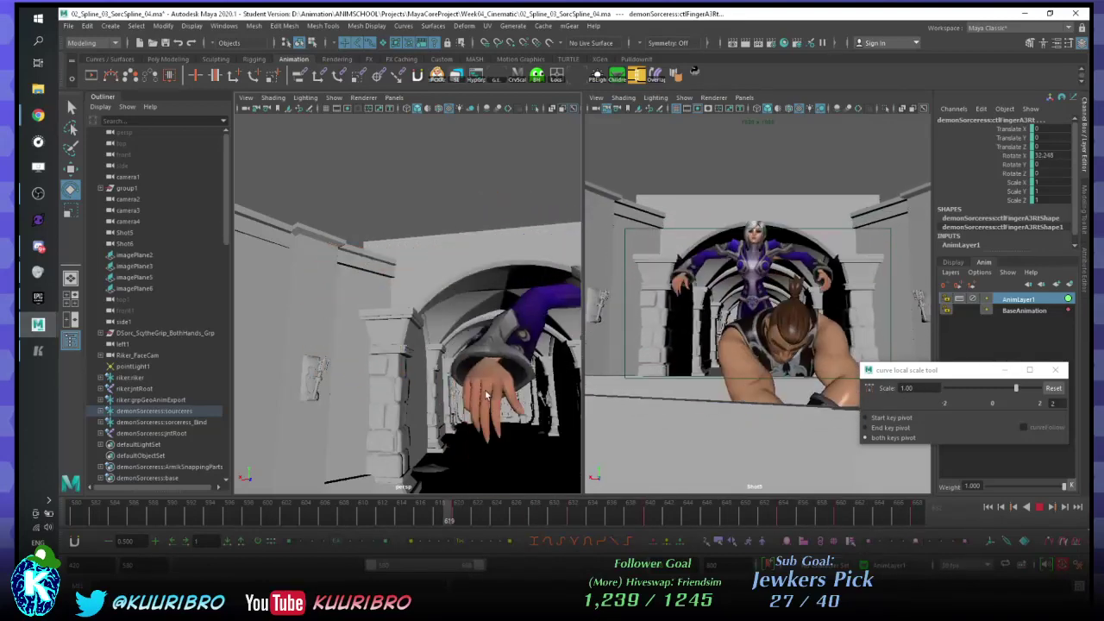
drag(486, 395, 514, 390)
key(space)
drag(561, 509, 585, 503)
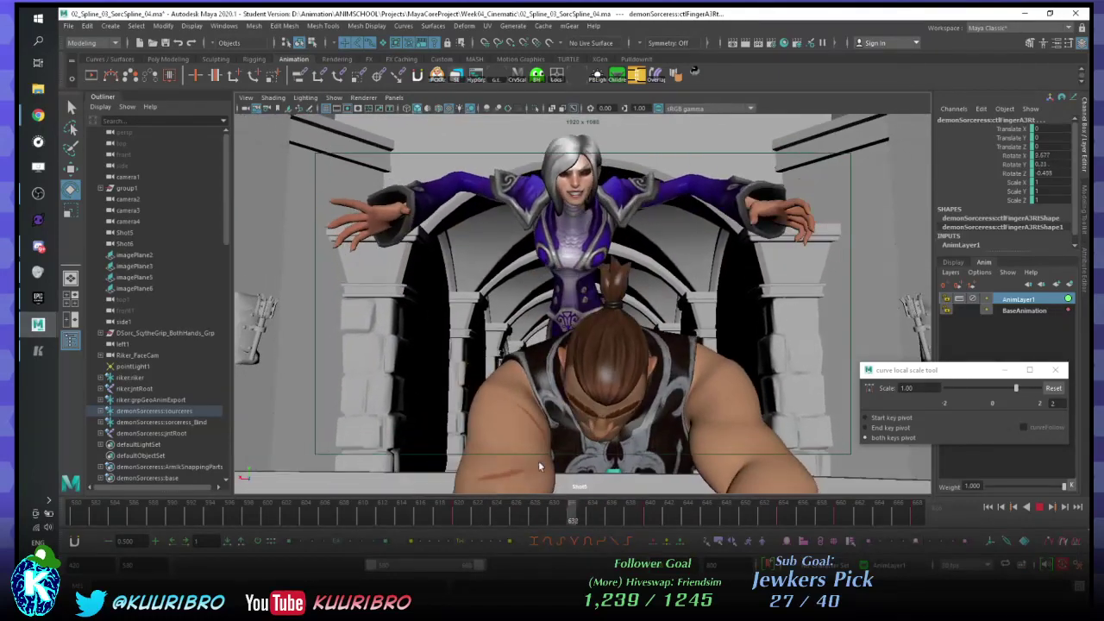
key(Escape)
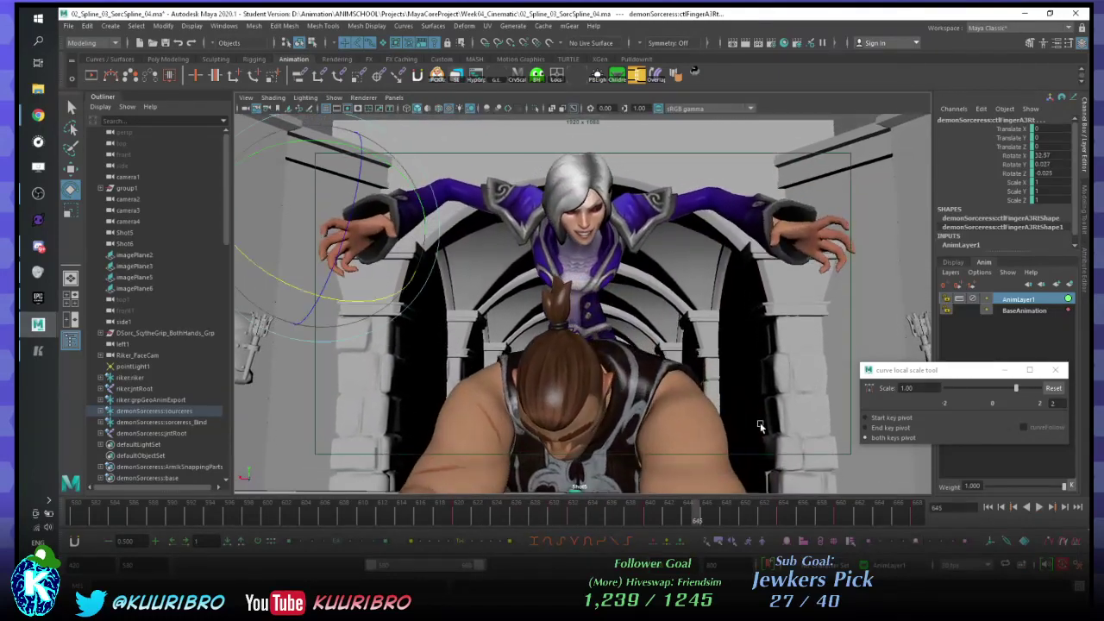
- Select the sorceress's two hand controls and compare their keys on BaseAnimation and AnimLayer1
key(Up)
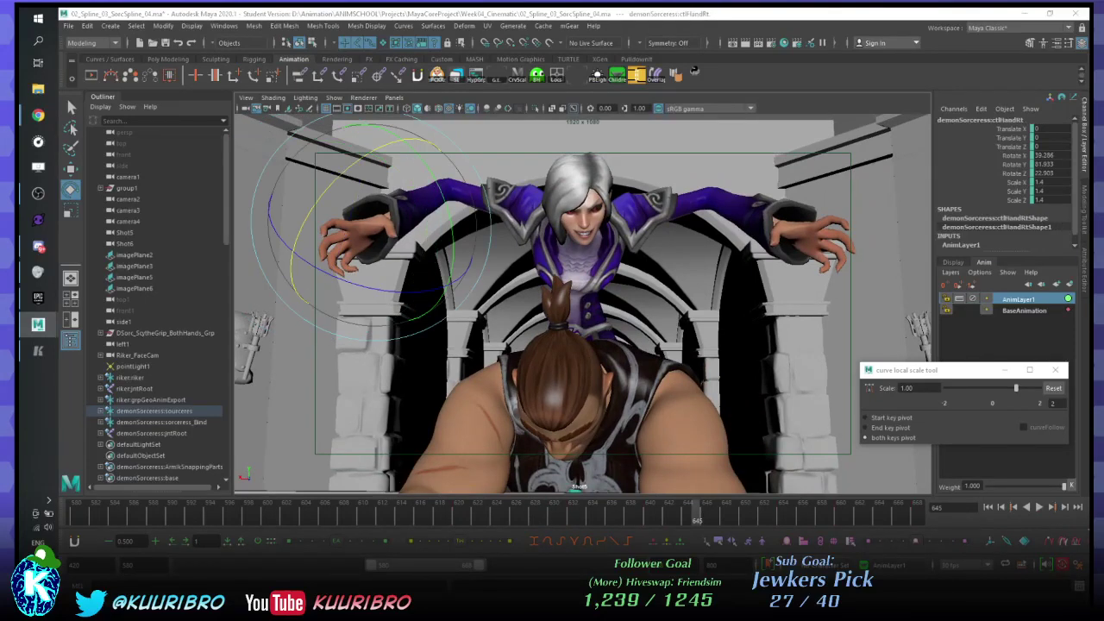
click(1022, 311)
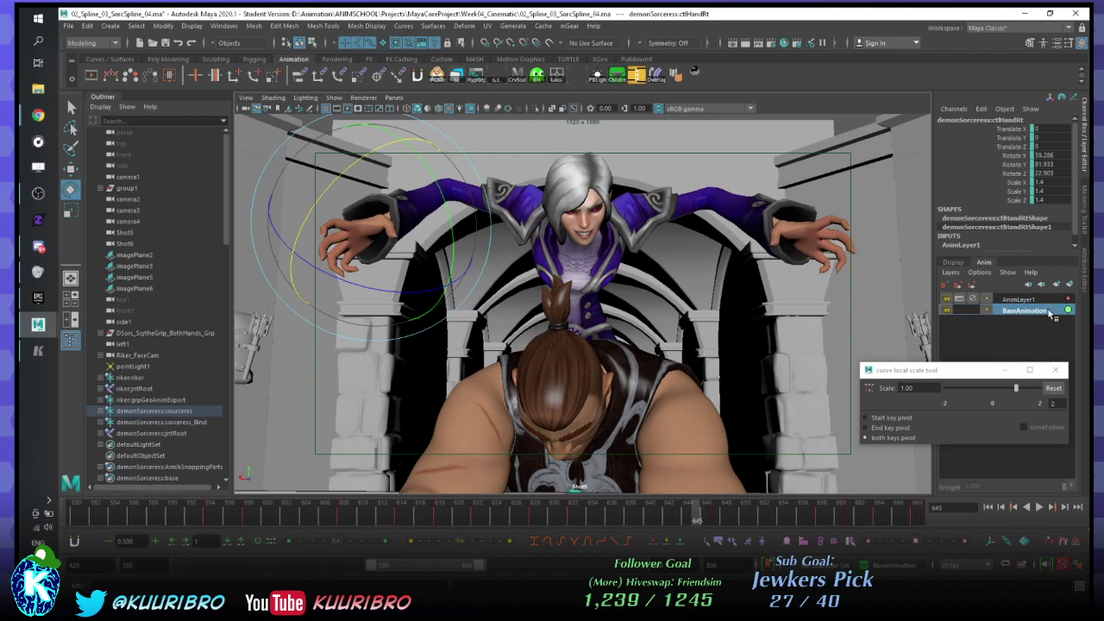
click(1029, 301)
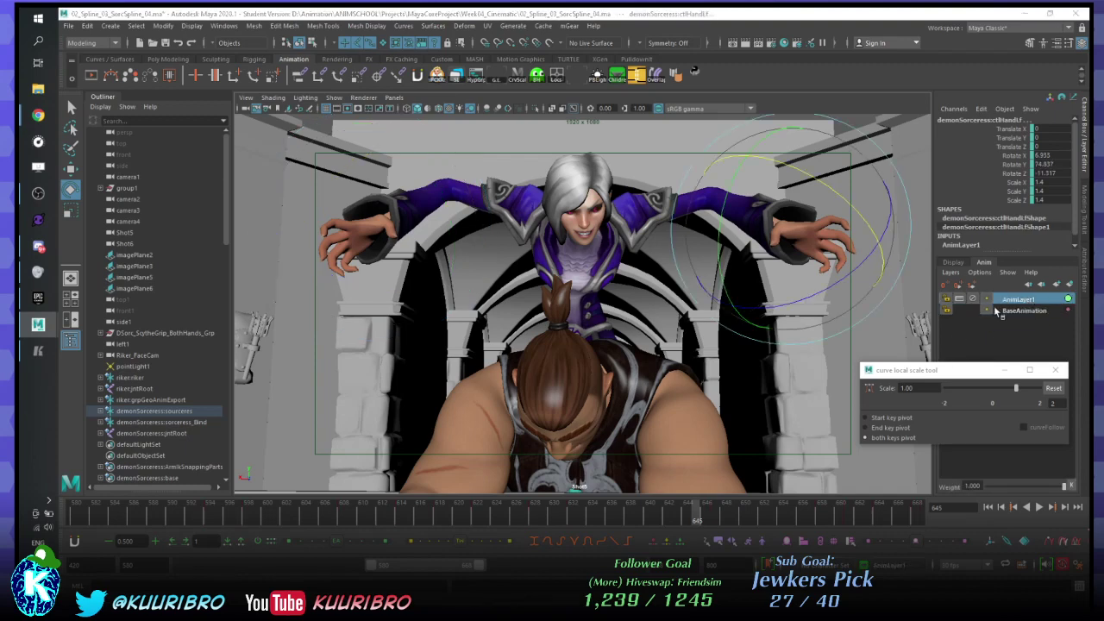
right_click(1029, 297)
click(1009, 301)
click(1013, 311)
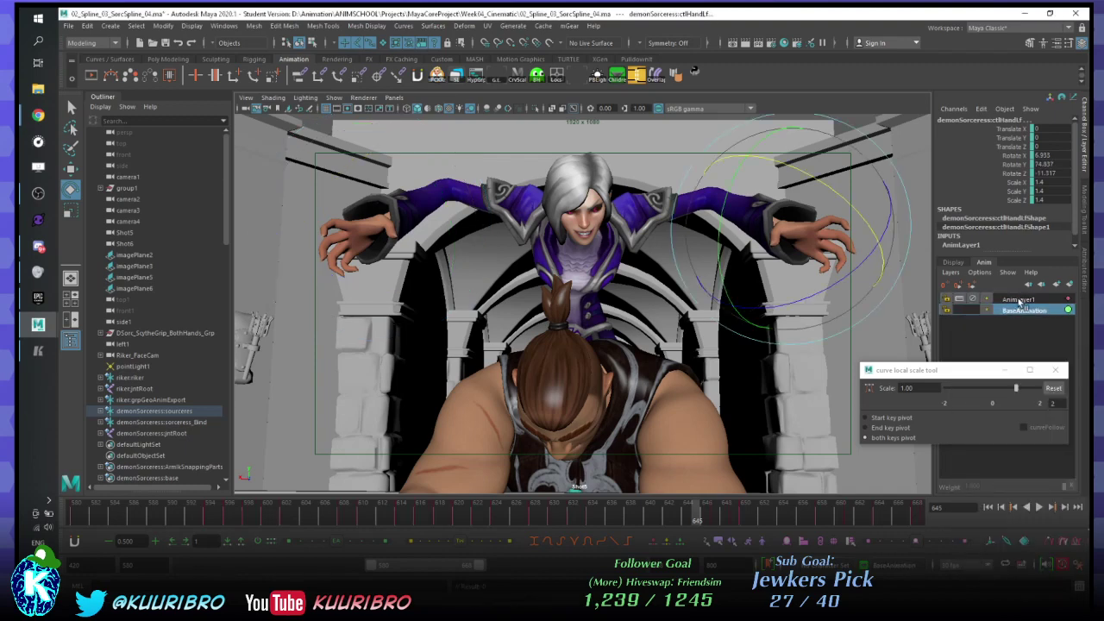
click(1013, 300)
click(1015, 311)
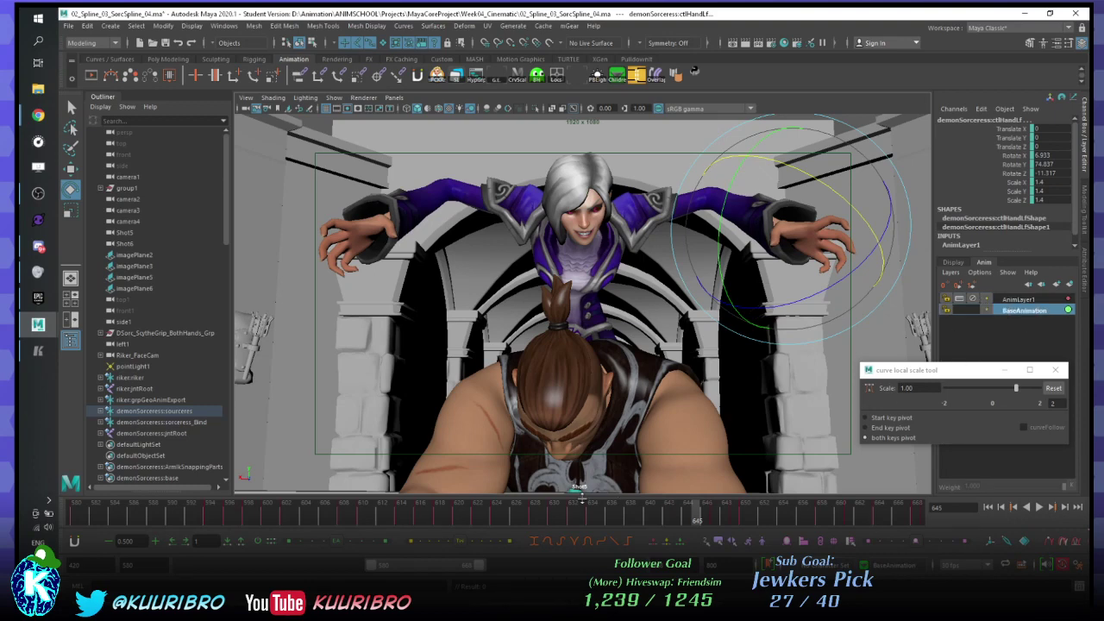
- Key both hand controls on AnimLayer1 at frames 620 and 662, playing back the shot between keys
click(539, 523)
key(alt+v)
click(453, 522)
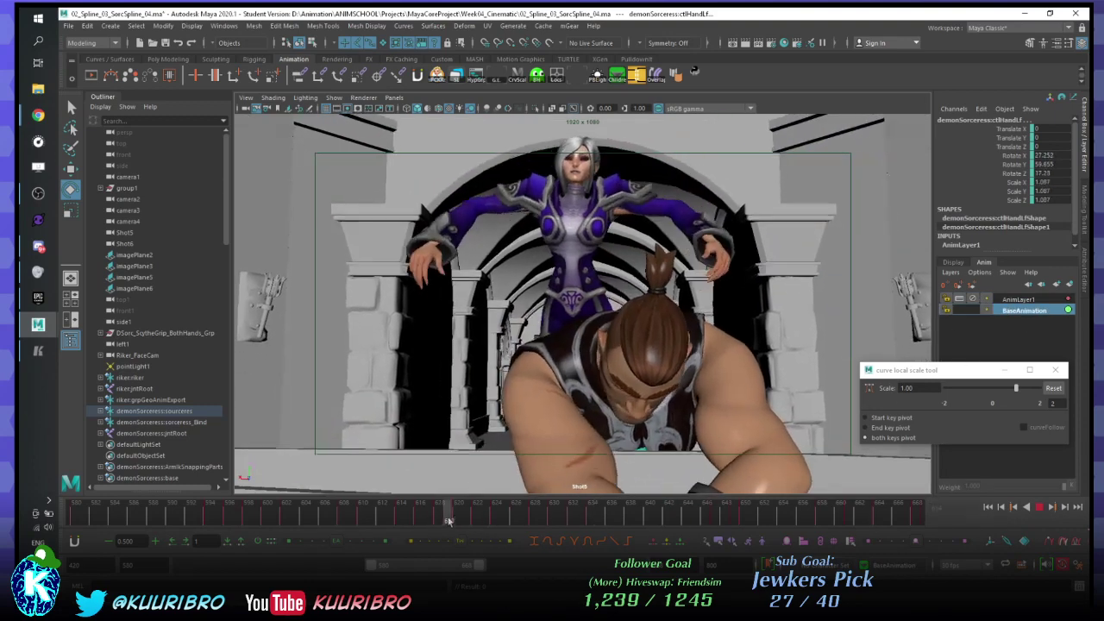
key(alt+v)
click(1021, 300)
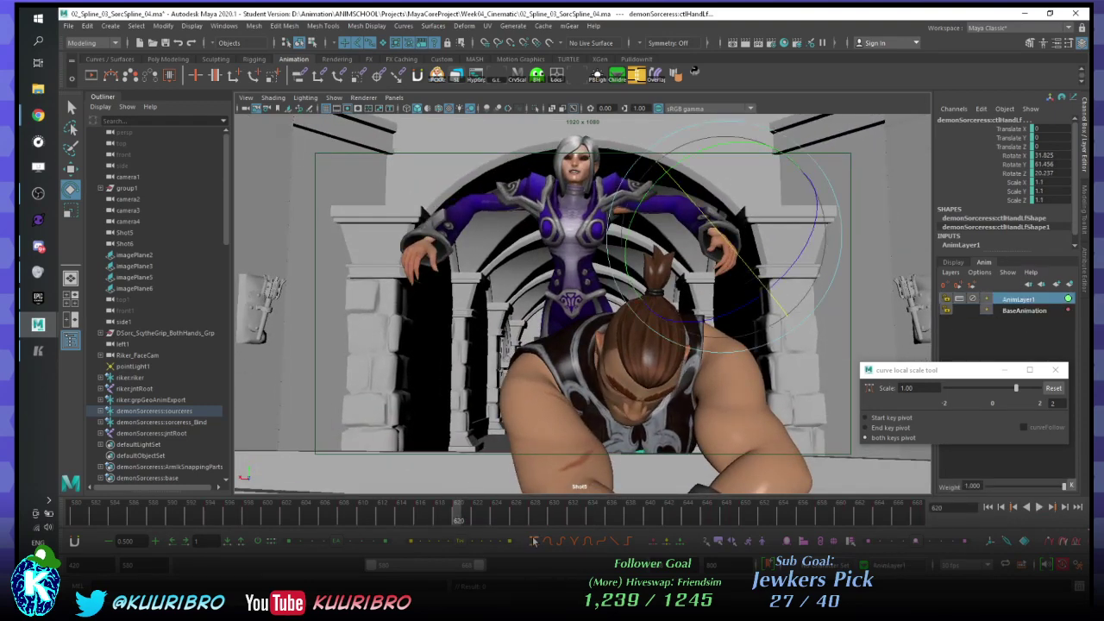
key(alt+v)
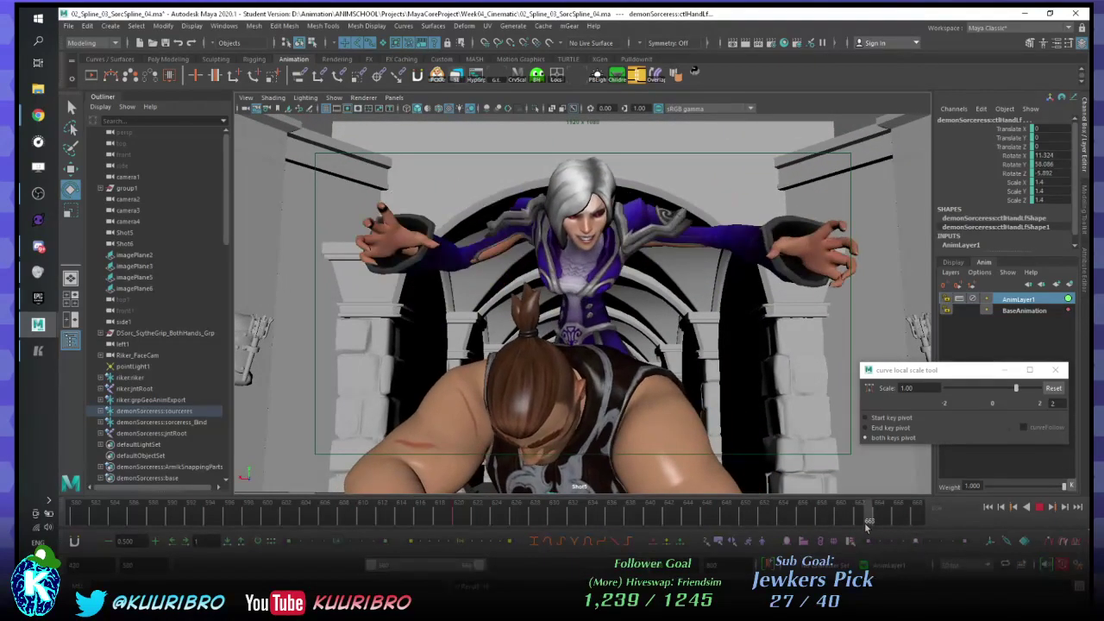
click(859, 523)
key(alt+v)
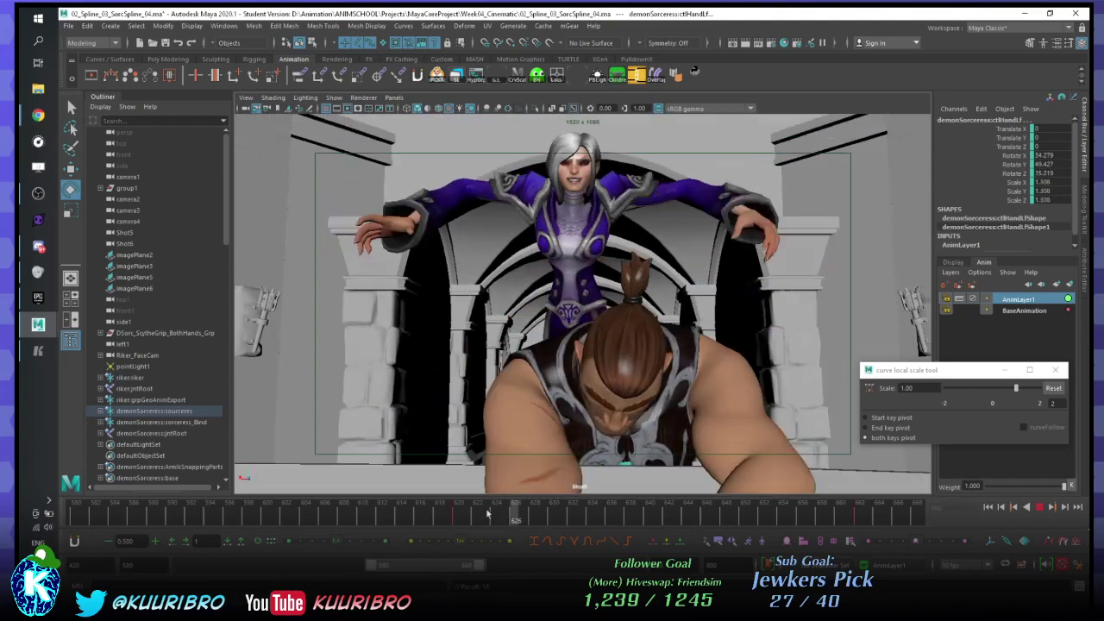
- Rotate the right-hand control at frame 634 on AnimLayer1 and play back the hand motion
click(597, 512)
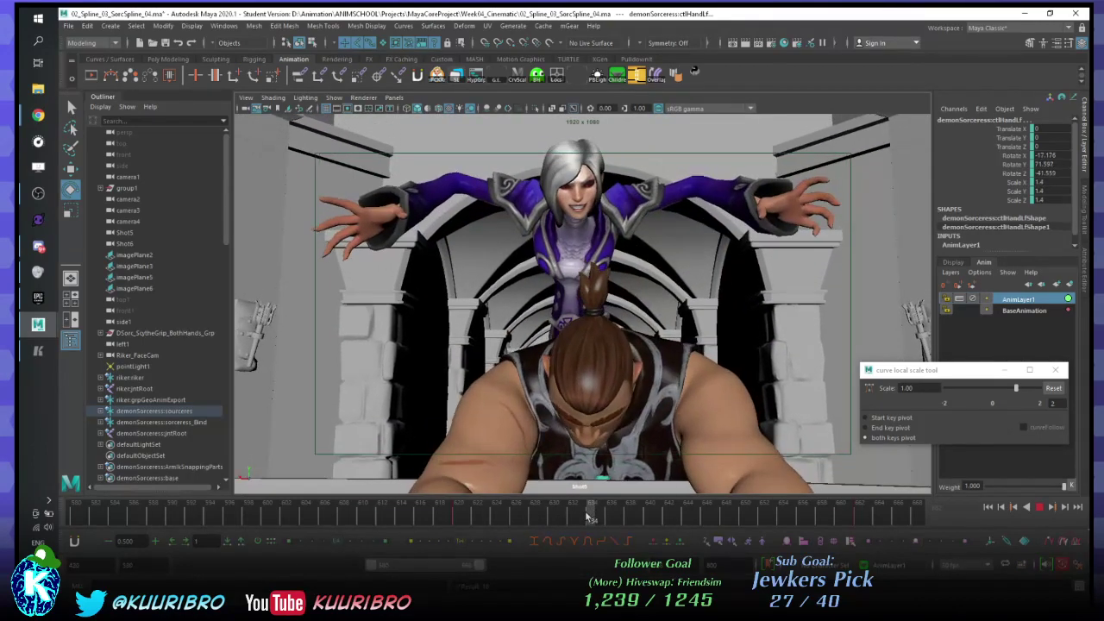
click(338, 188)
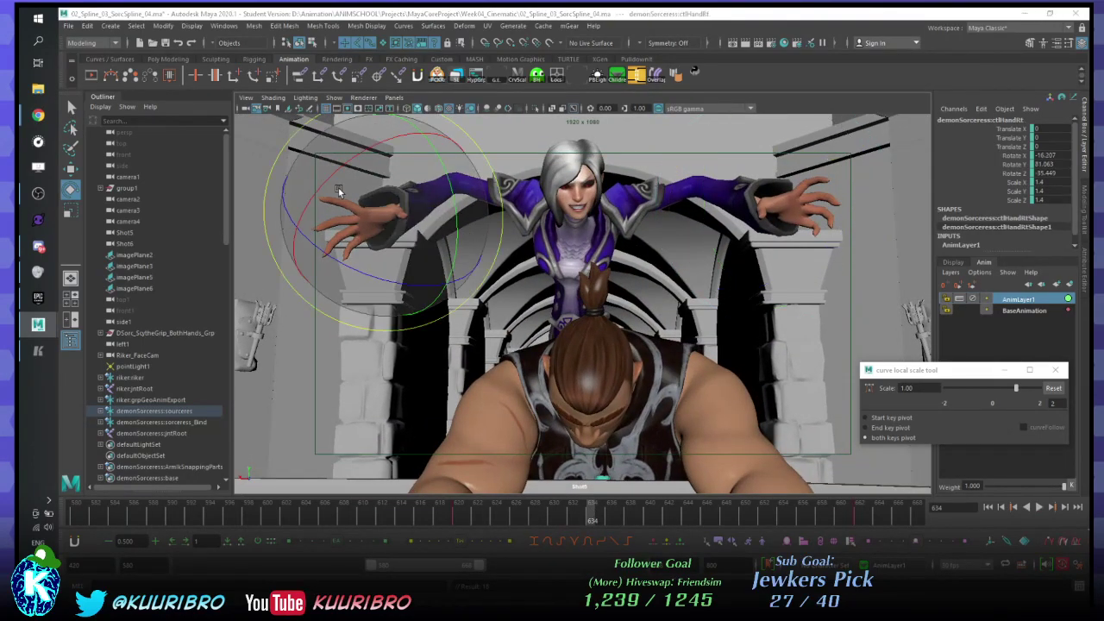
drag(371, 253, 357, 261)
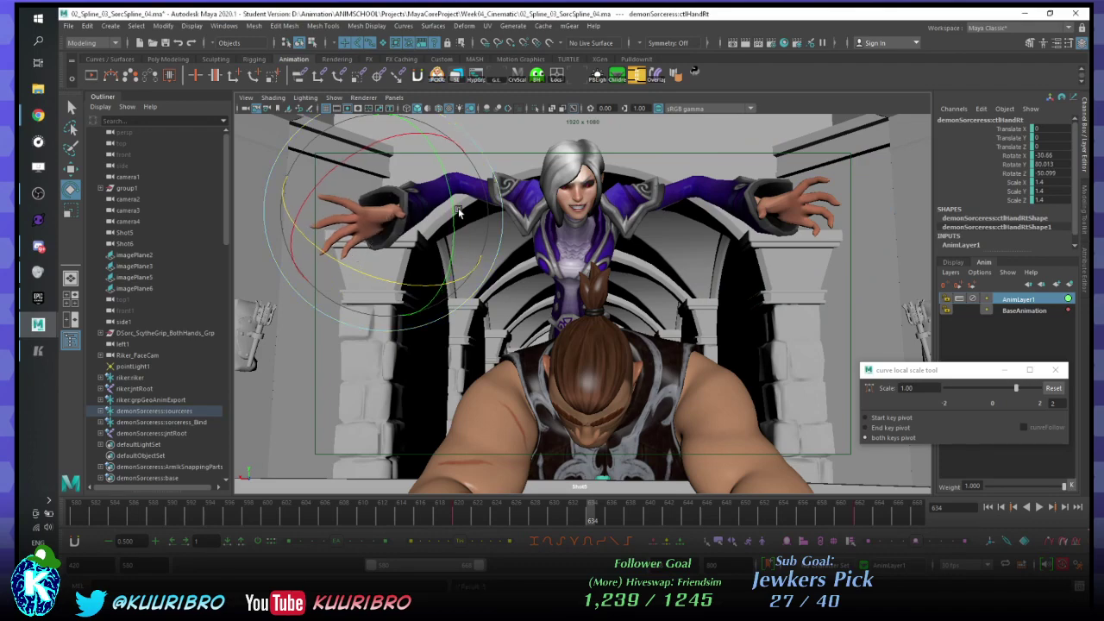
drag(446, 242, 353, 216)
mouse_move(494, 516)
mouse_down()
mouse_move(427, 517)
mouse_move(504, 511)
mouse_up()
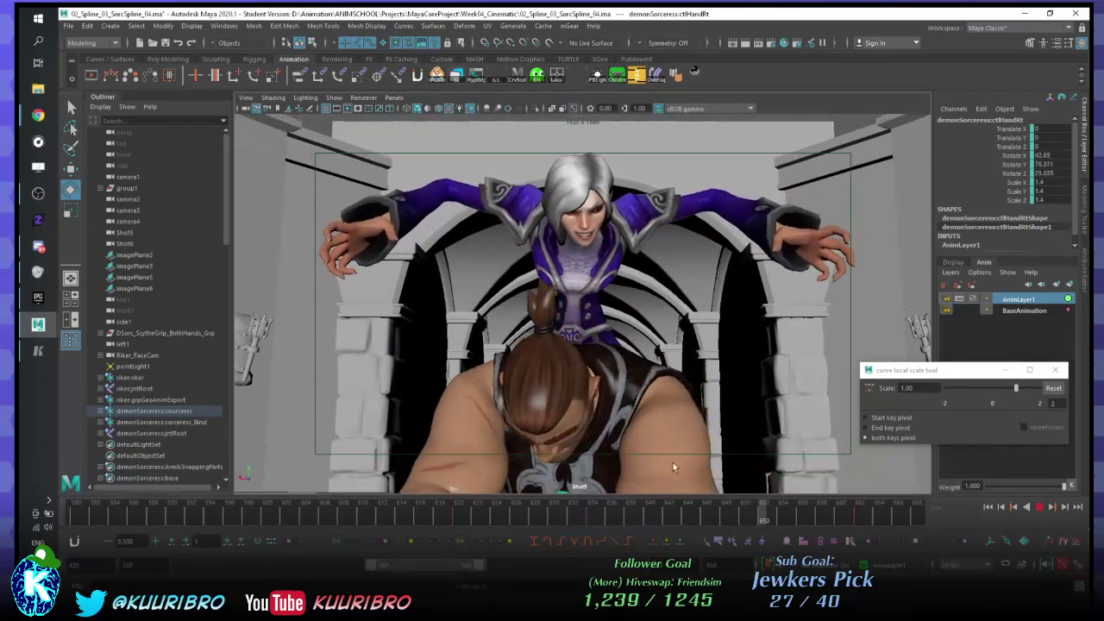
key(Escape)
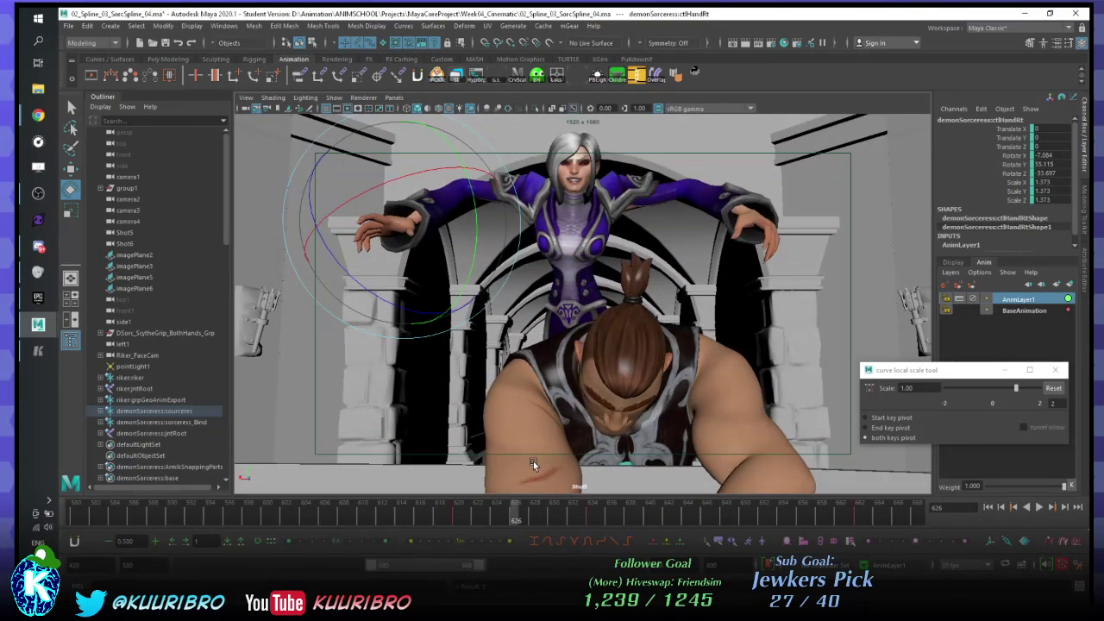
key(alt+v)
- At frame 652, rotate the right-hand control to about X 109, Y 82, Z 86 and play back the shot
drag(706, 516, 760, 516)
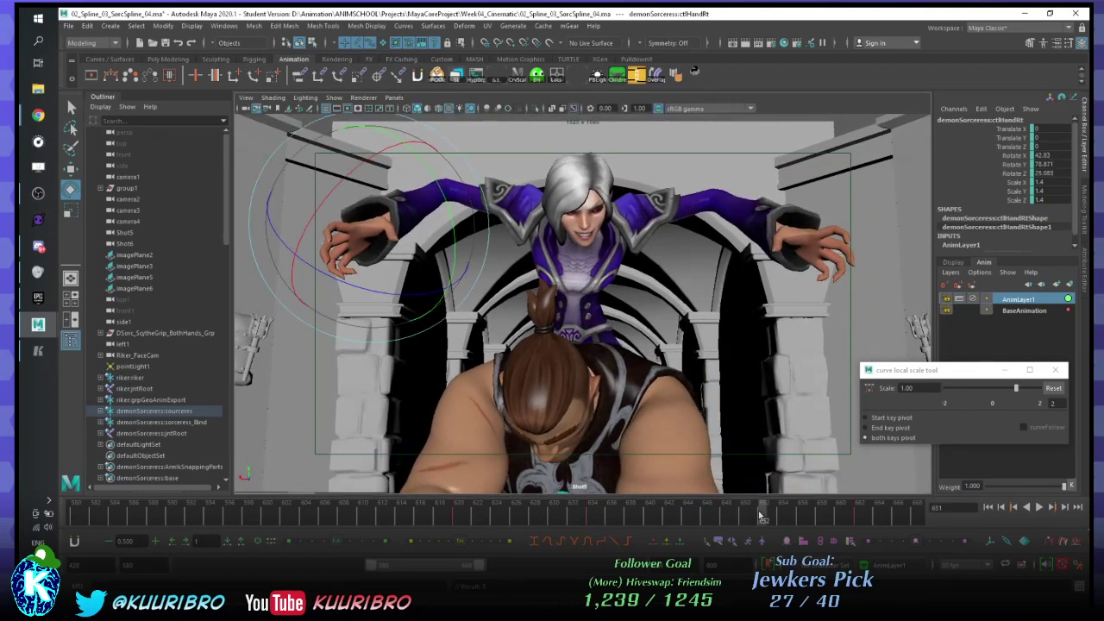
drag(386, 196, 448, 216)
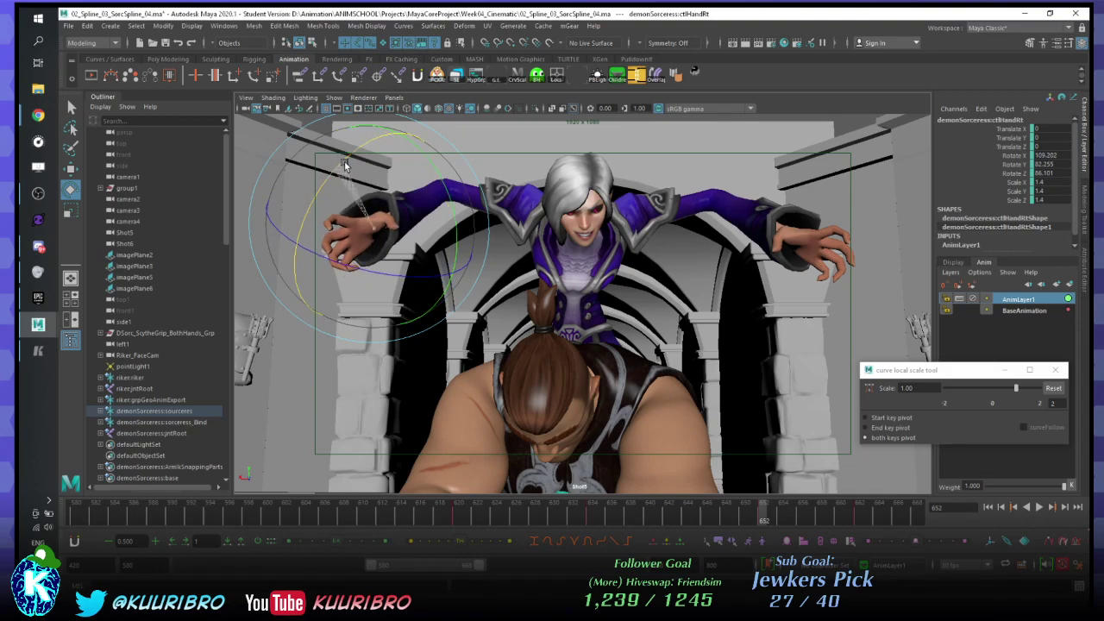
key(alt+v)
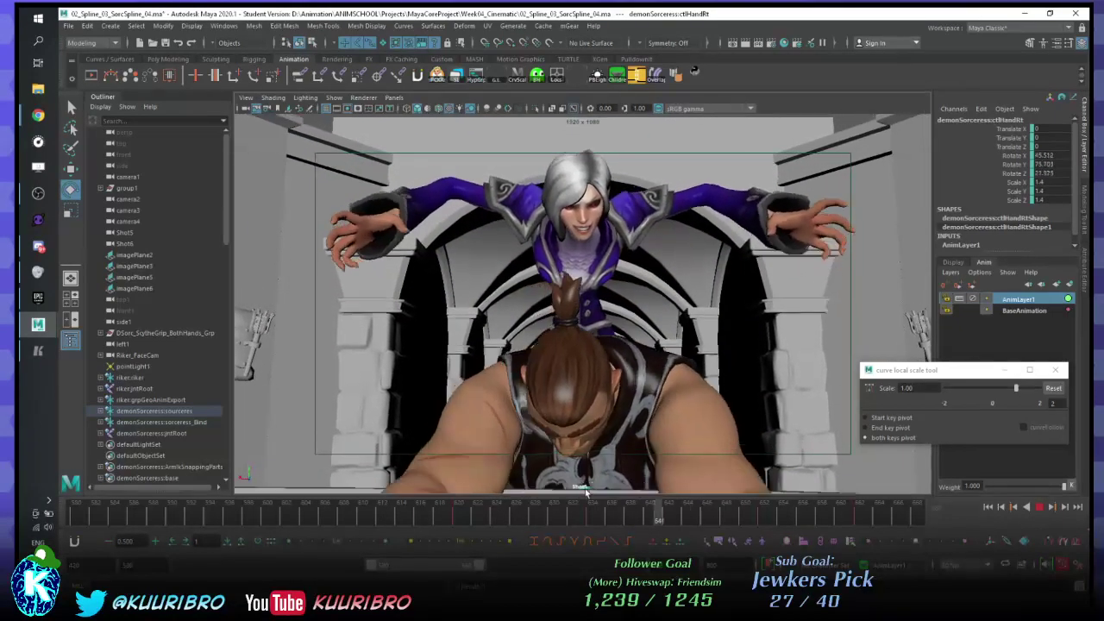
key(alt+v)
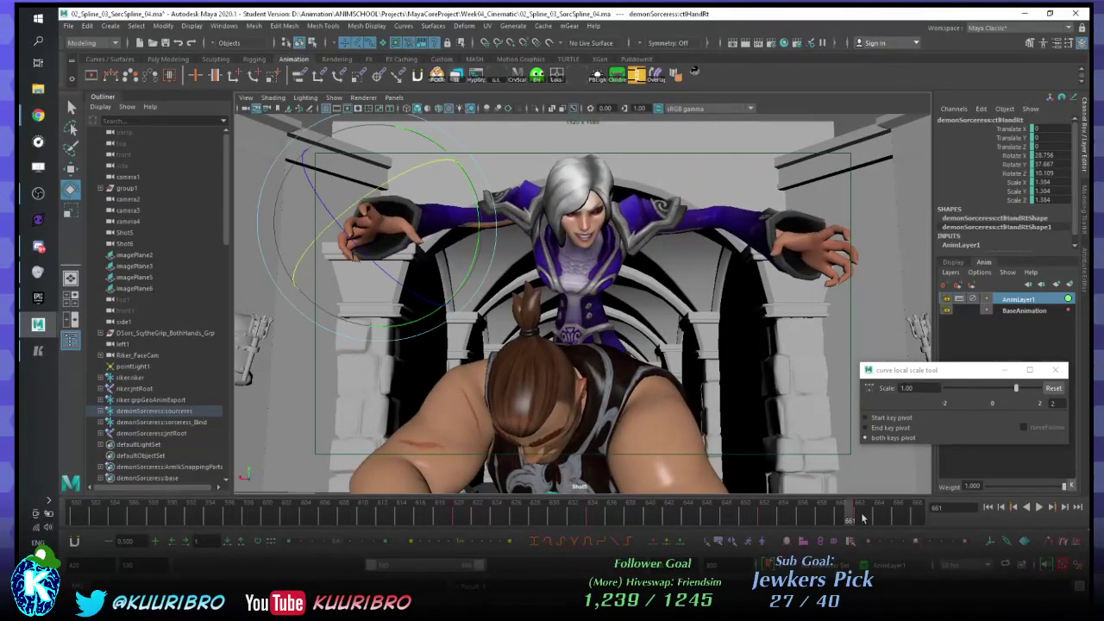
- Try deleting the right-hand control's AnimLayer1 key at frame 662 and play back the shot
drag(862, 519, 937, 521)
drag(870, 518, 861, 517)
right_click(860, 517)
click(895, 344)
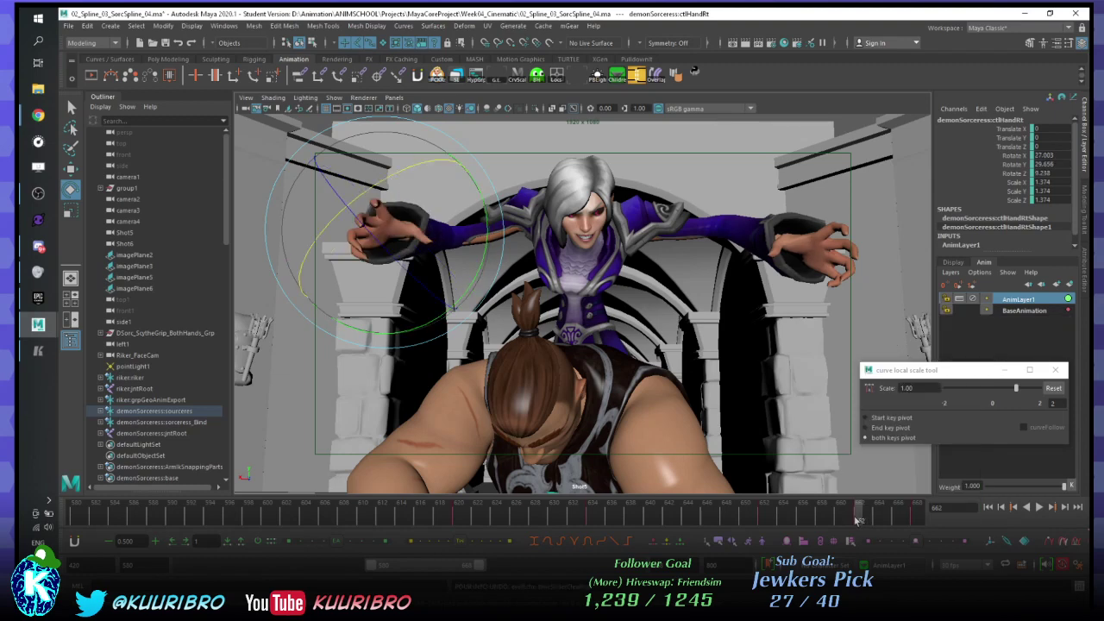
key(alt+v)
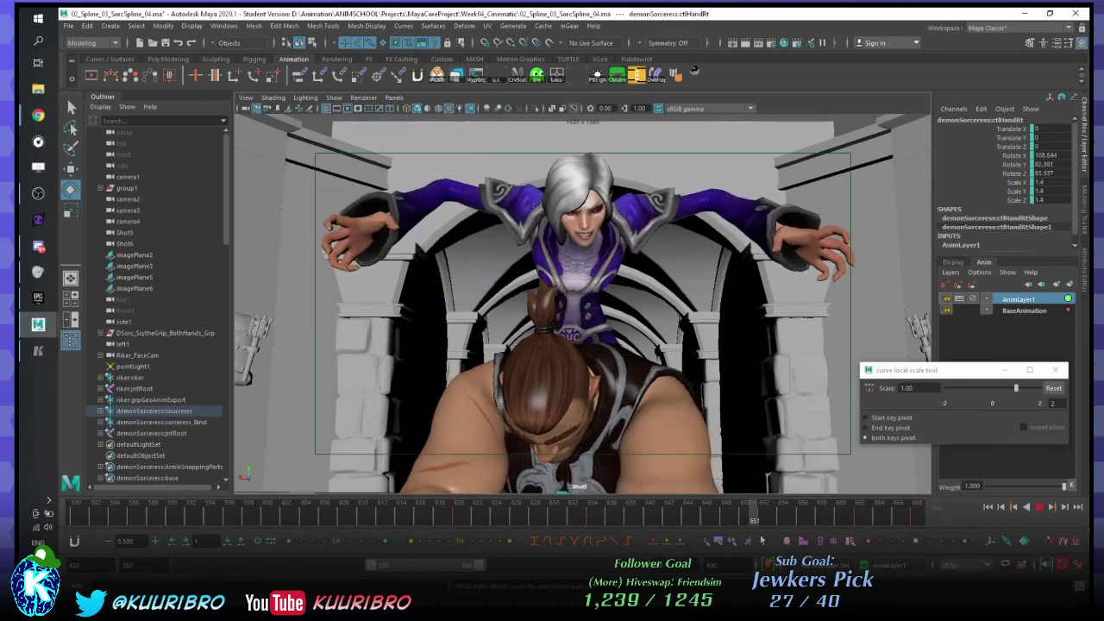
- Delete the right hand's frame 662 key again, play the range from its start, and undo the deletion
right_click(859, 521)
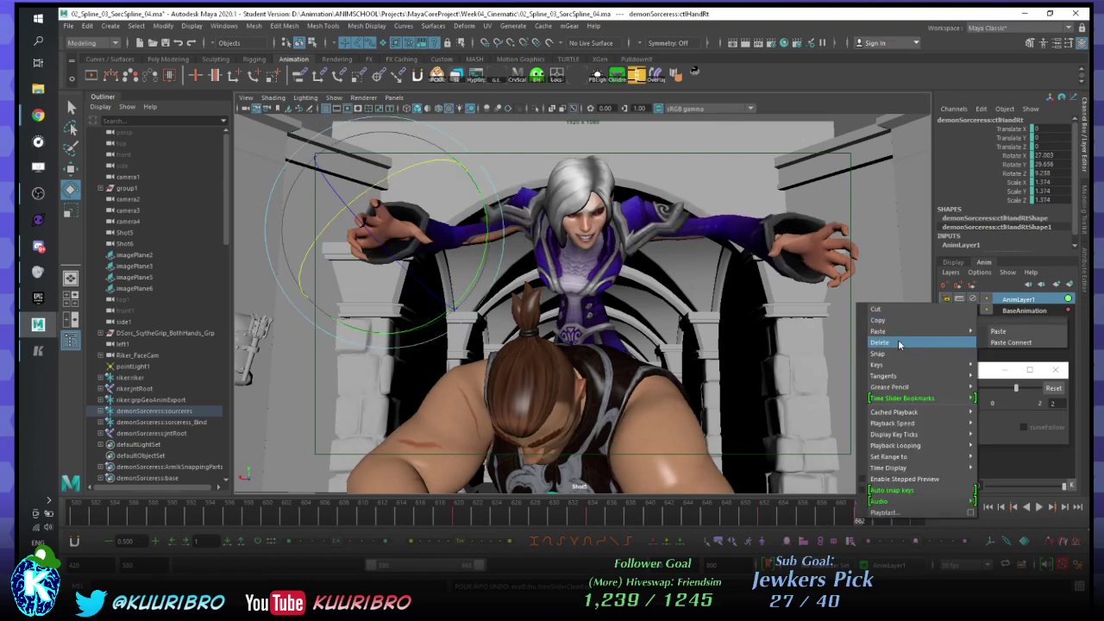
click(898, 342)
key(alt+v)
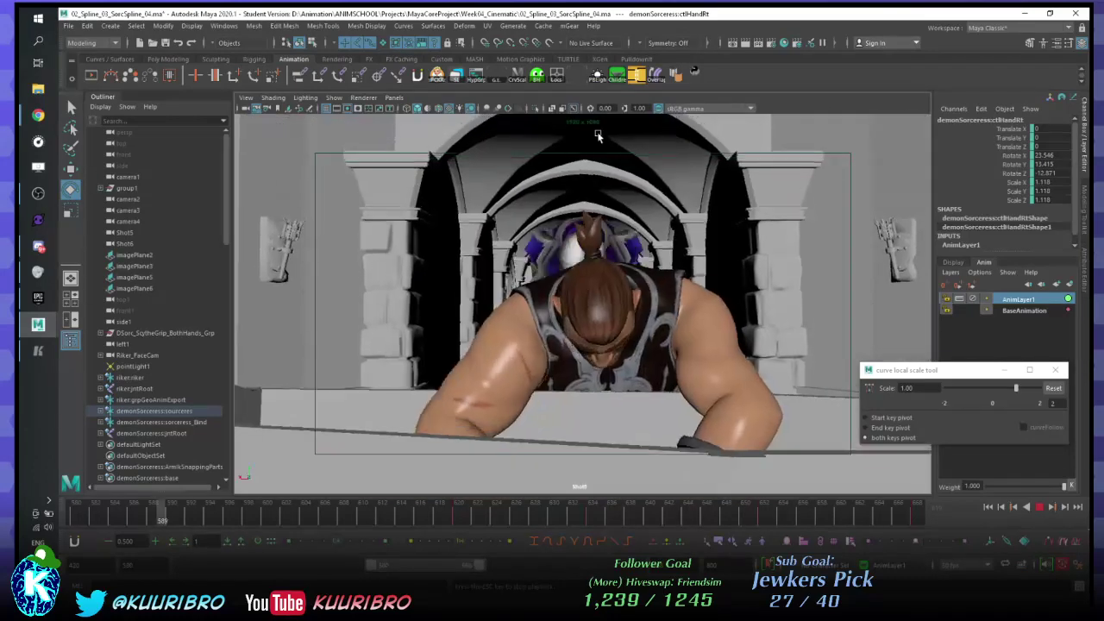
key(alt+v)
key(ctrl+z)
key(ctrl+z)
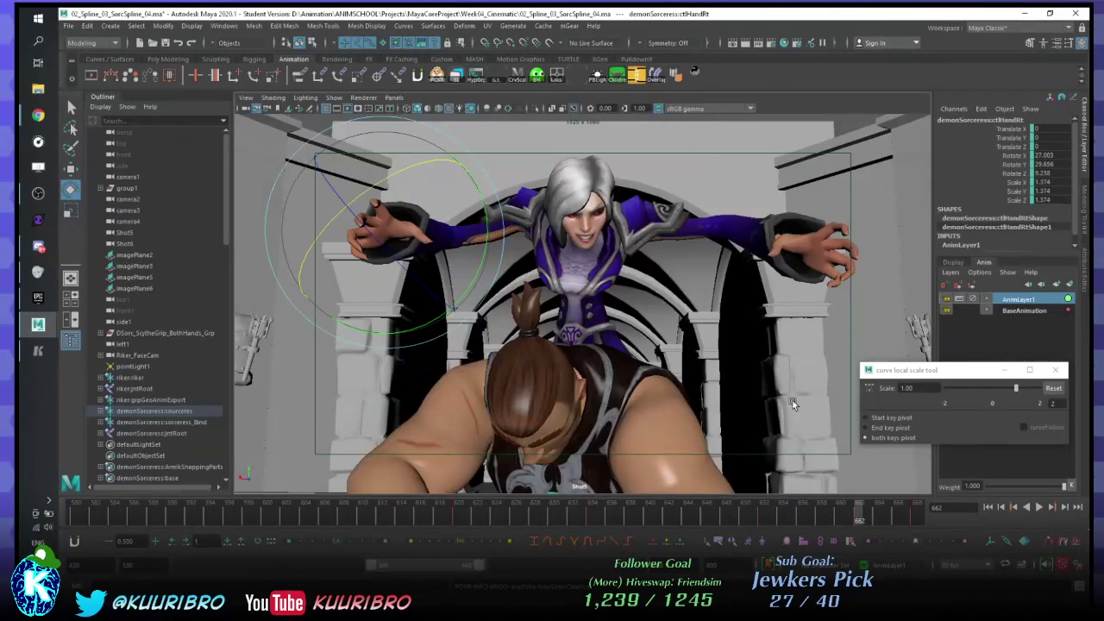
- Try deleting the right-hand control's AnimLayer1 keys across frames 661 to 668 and play back the result
shift+drag(851, 519, 963, 522)
right_click(877, 521)
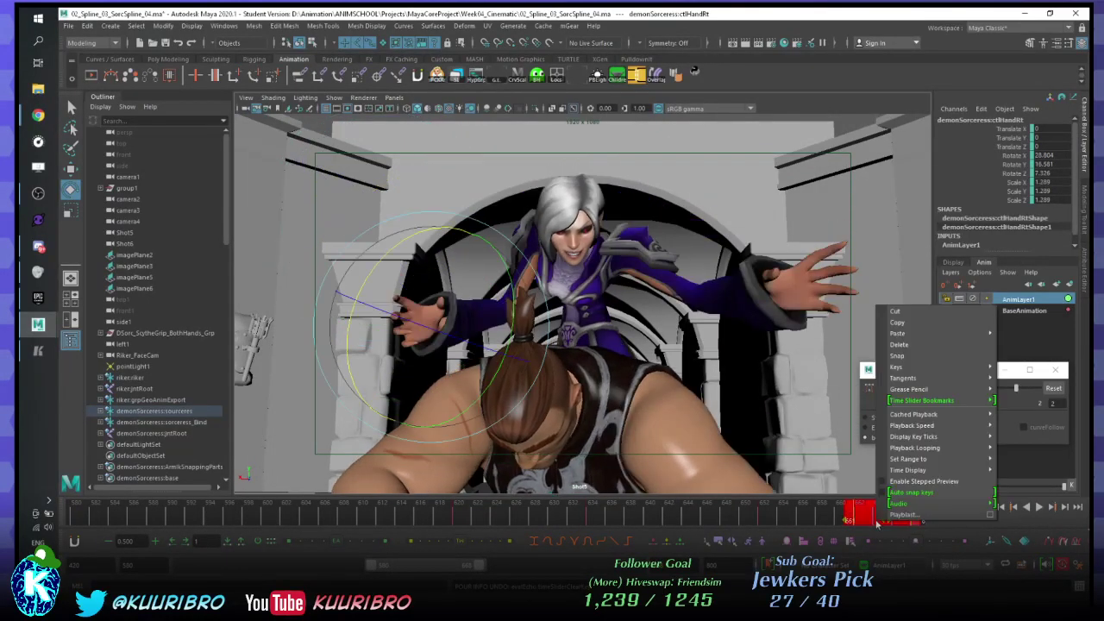
click(902, 346)
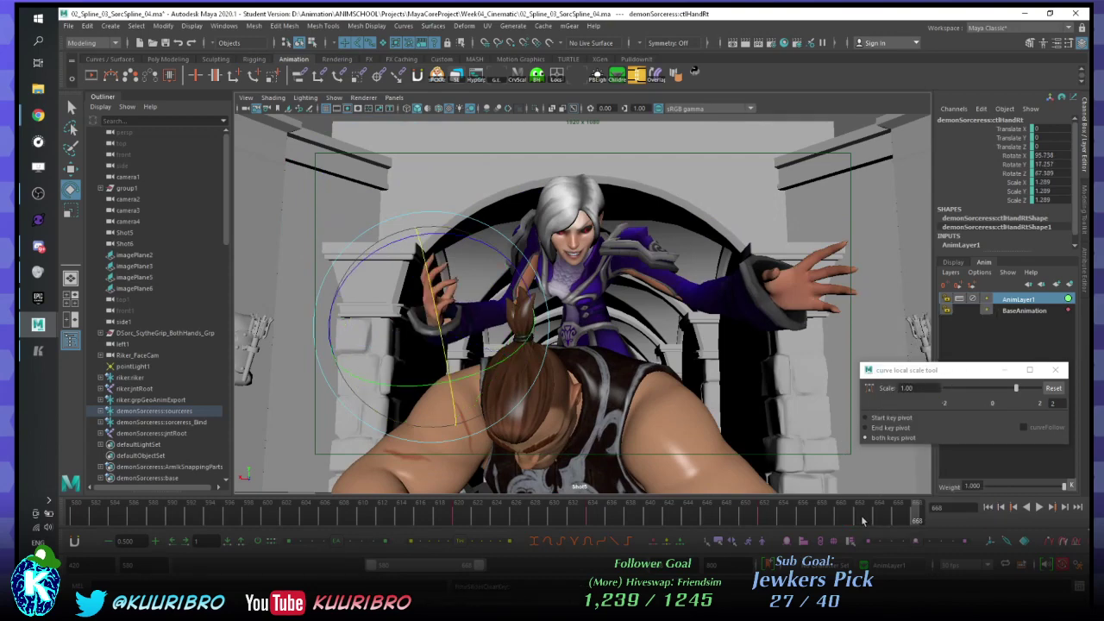
key(alt+v)
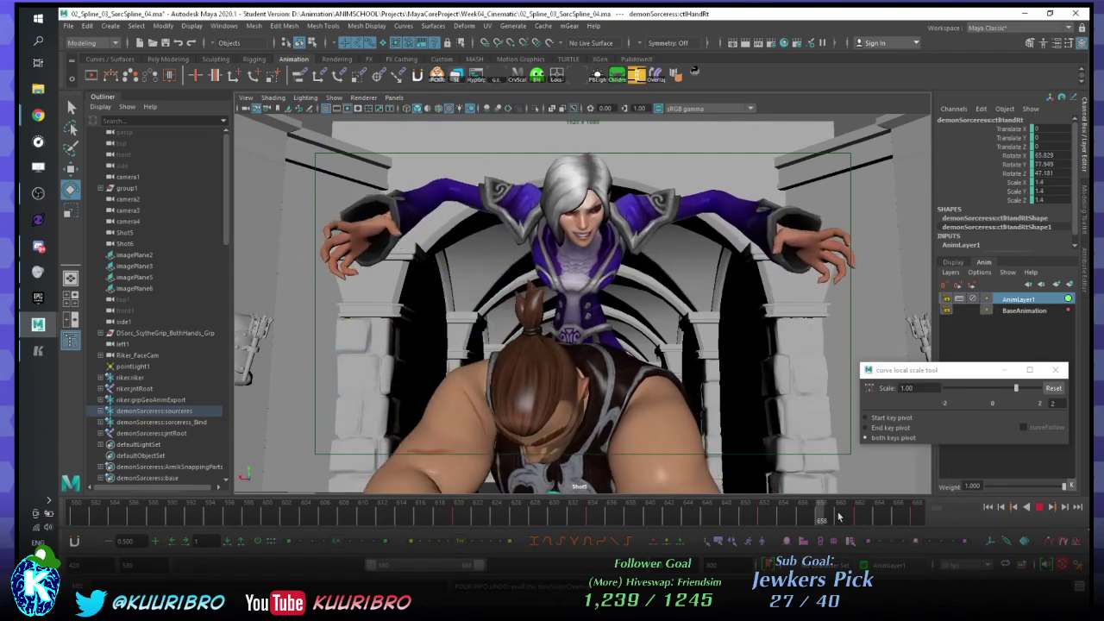
- Compare the right-hand control's keys and pose between BaseAnimation and AnimLayer1, ending with AnimLayer1 active
key(alt+v)
click(1027, 312)
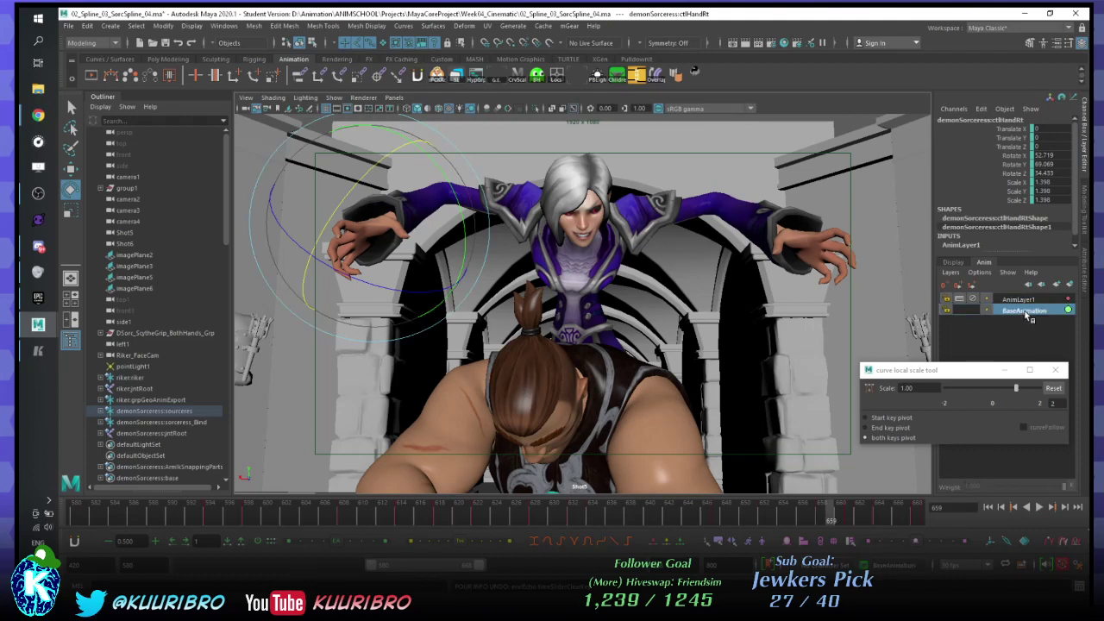
click(1024, 302)
drag(875, 511, 833, 513)
click(1016, 301)
click(1008, 311)
click(1025, 300)
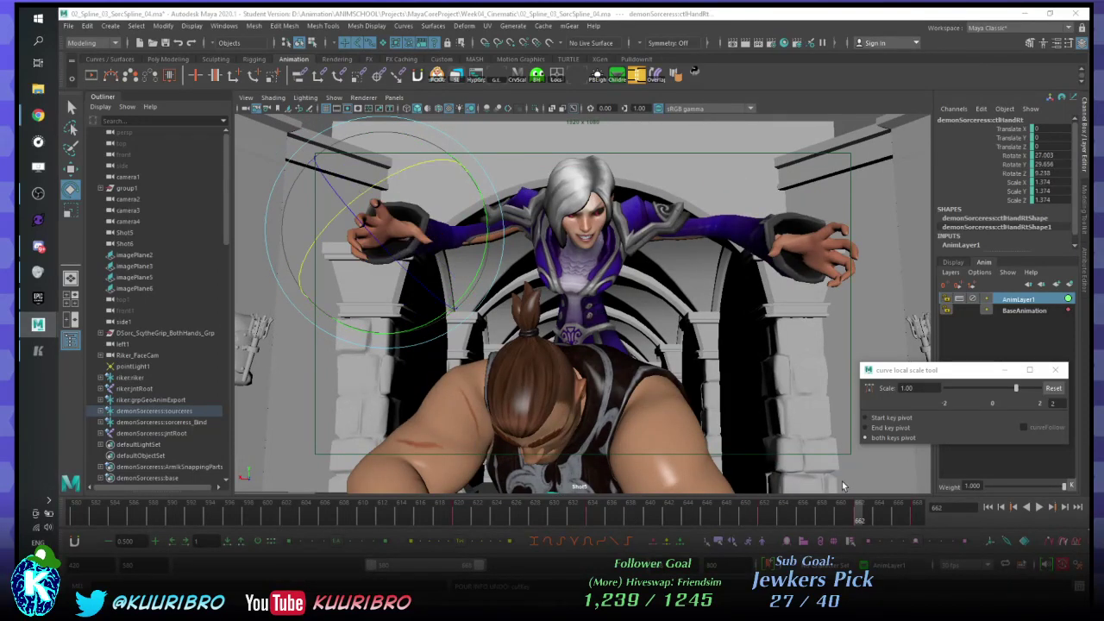
- Play back the shot and check the right hand's rotation around frames 648 and 649
click(545, 524)
key(alt+v)
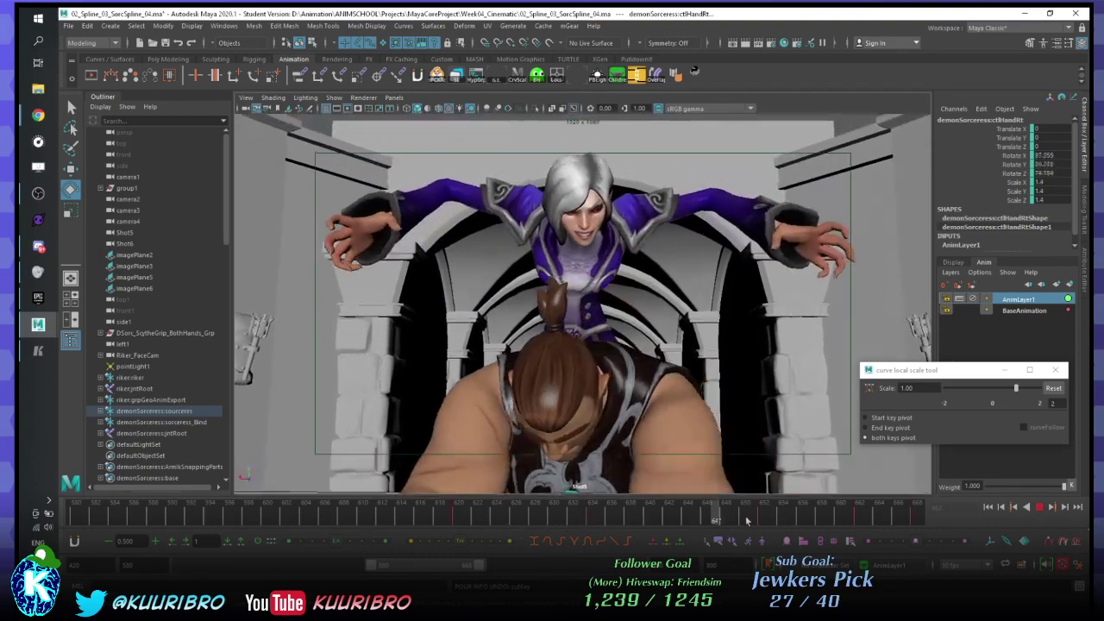
drag(593, 523, 543, 498)
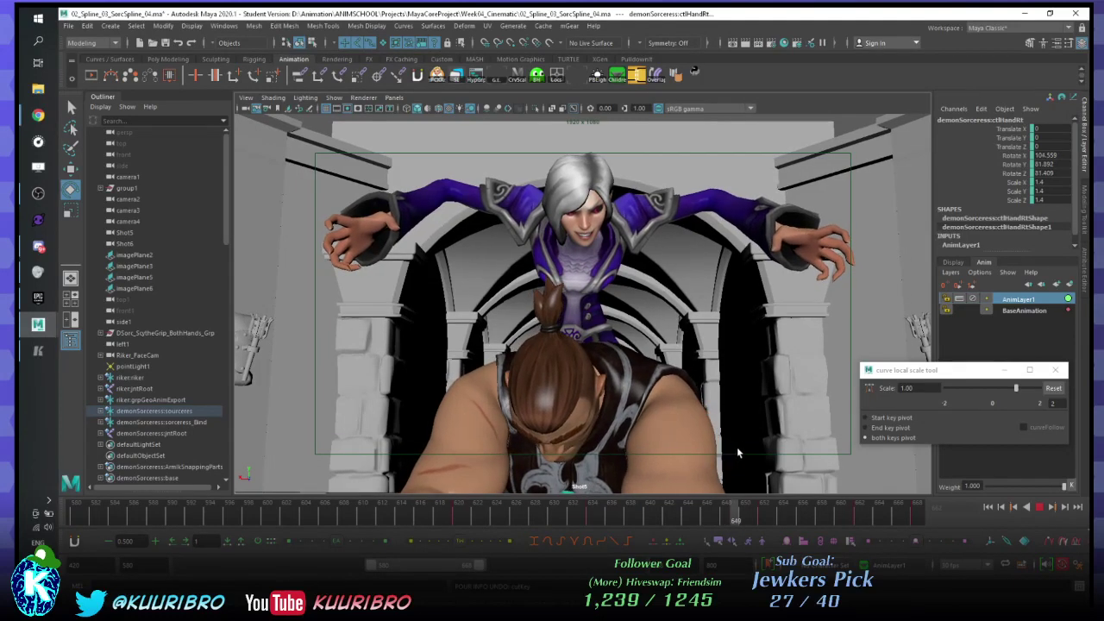
key(Escape)
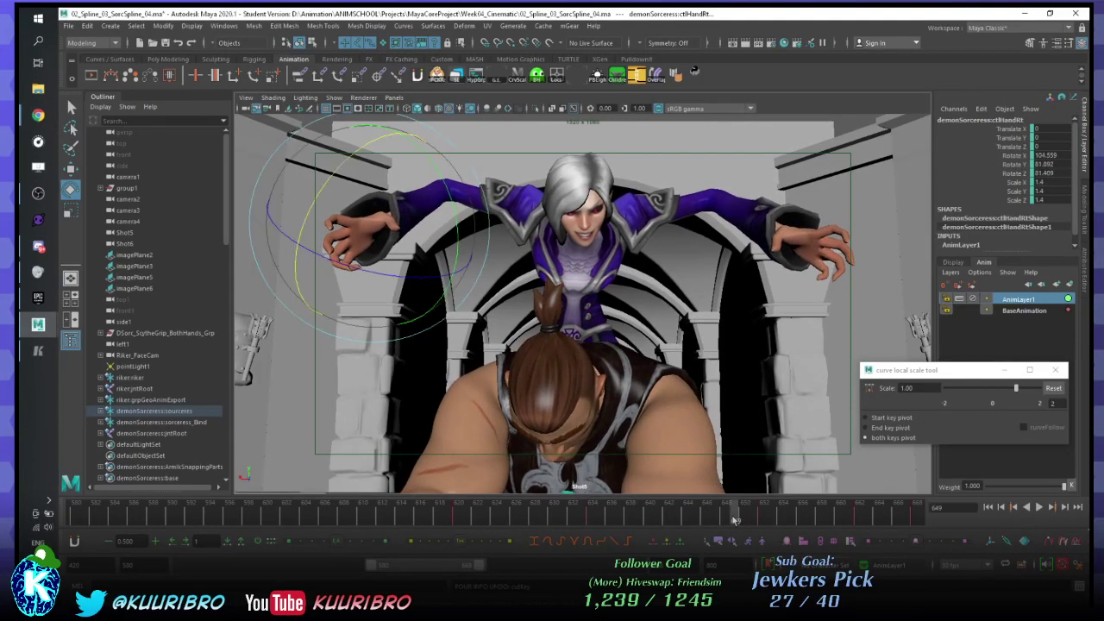
key(alt+v)
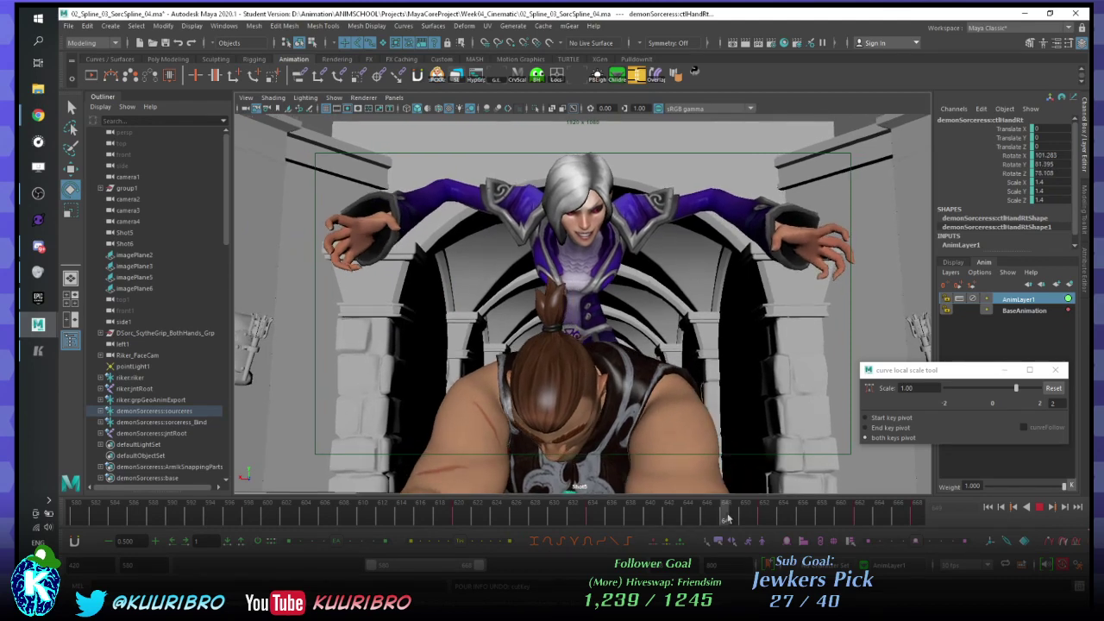
key(Escape)
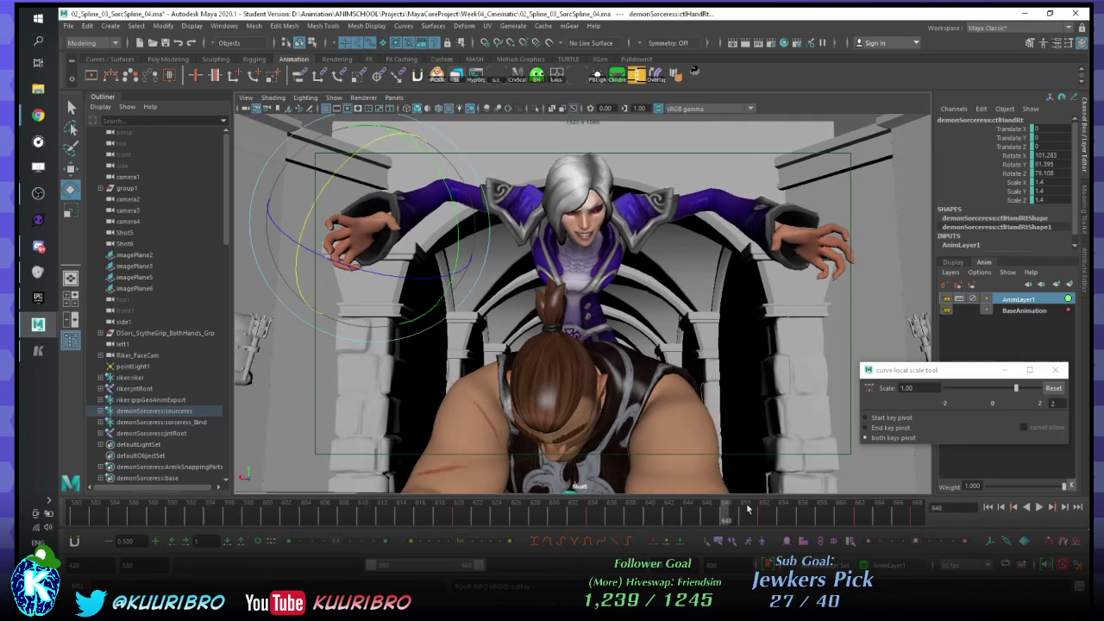
- At frame 650, rotate the right-hand control to about X 110, Y 73, Z 87, remove its frame 652 key, and play back
click(747, 521)
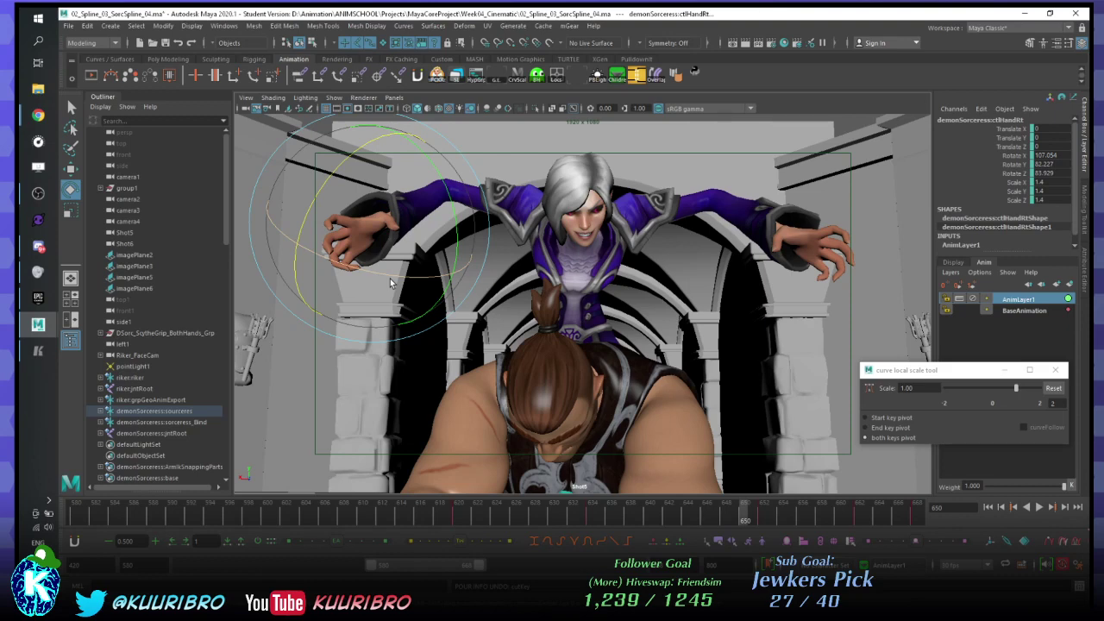
drag(314, 226, 431, 281)
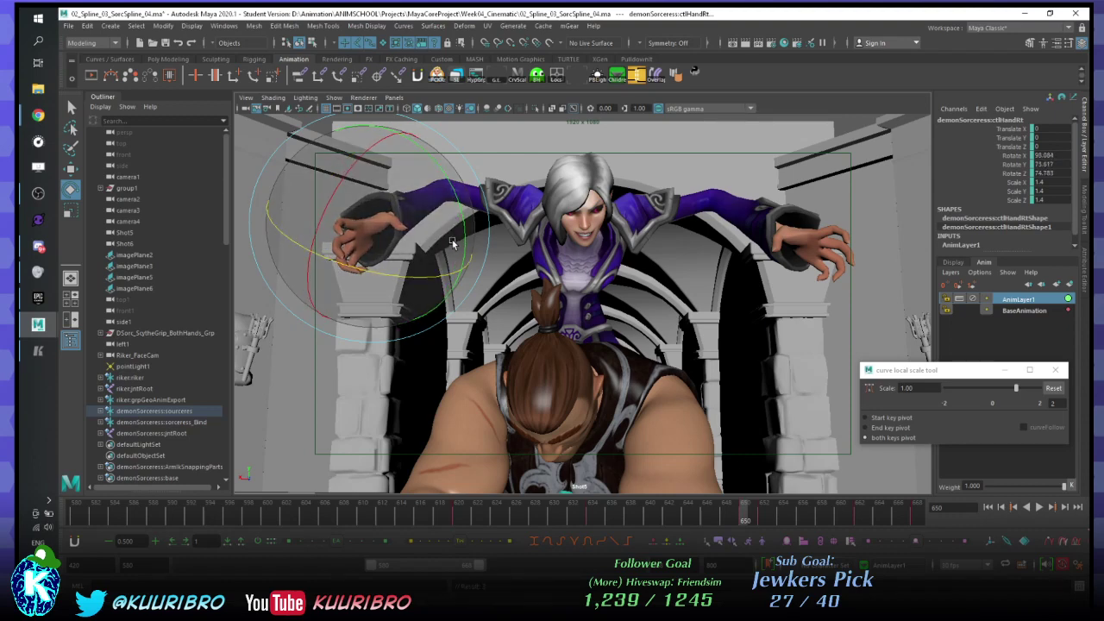
drag(464, 226, 464, 220)
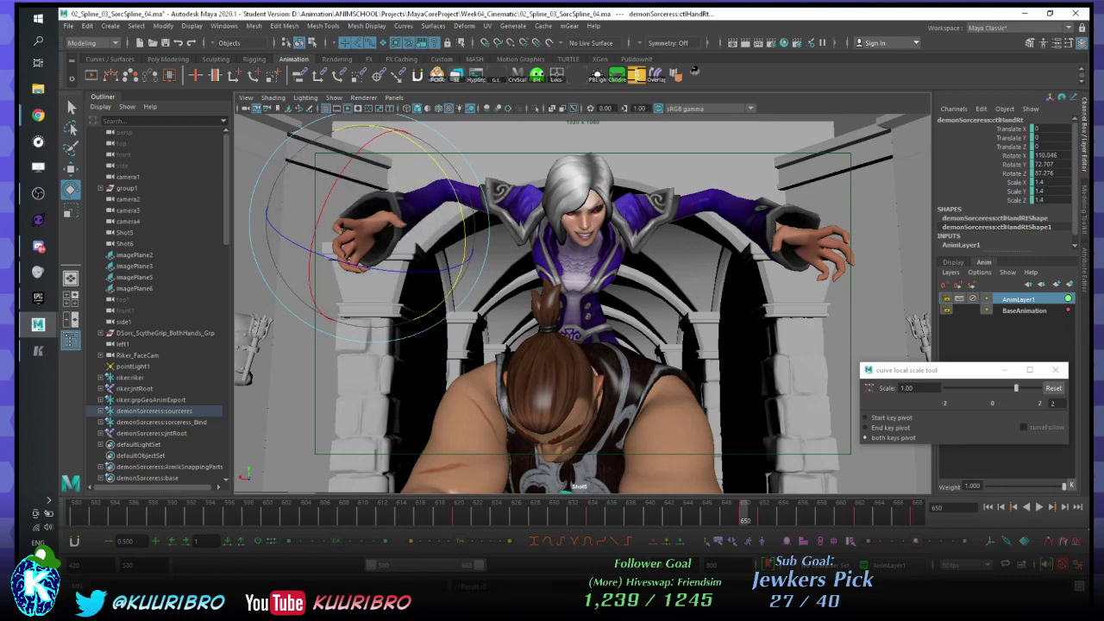
key(ctrl+z)
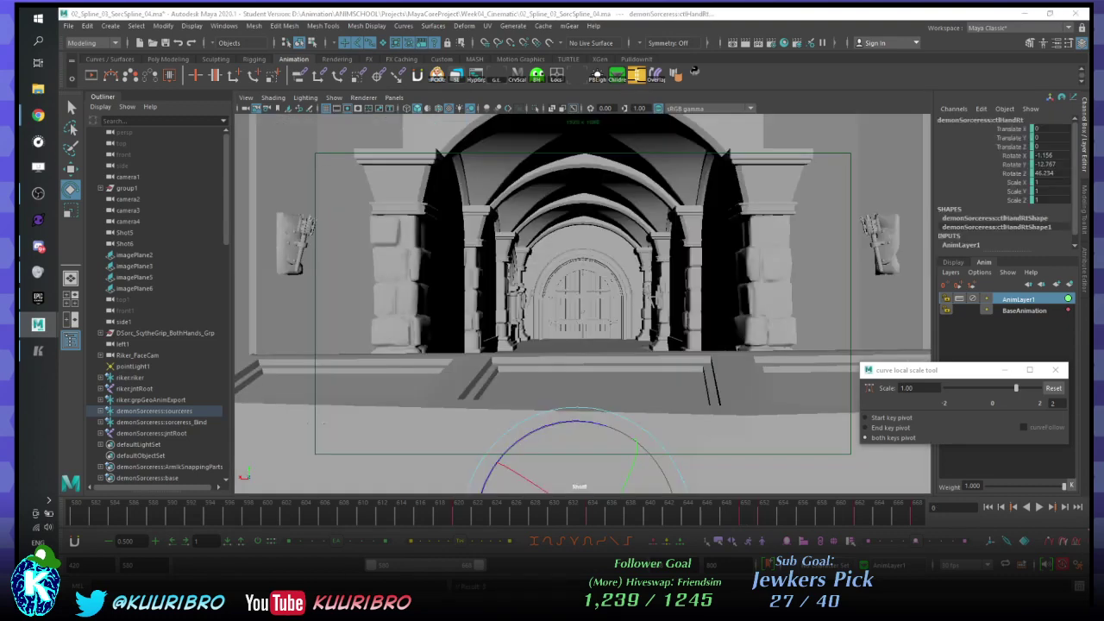
click(764, 514)
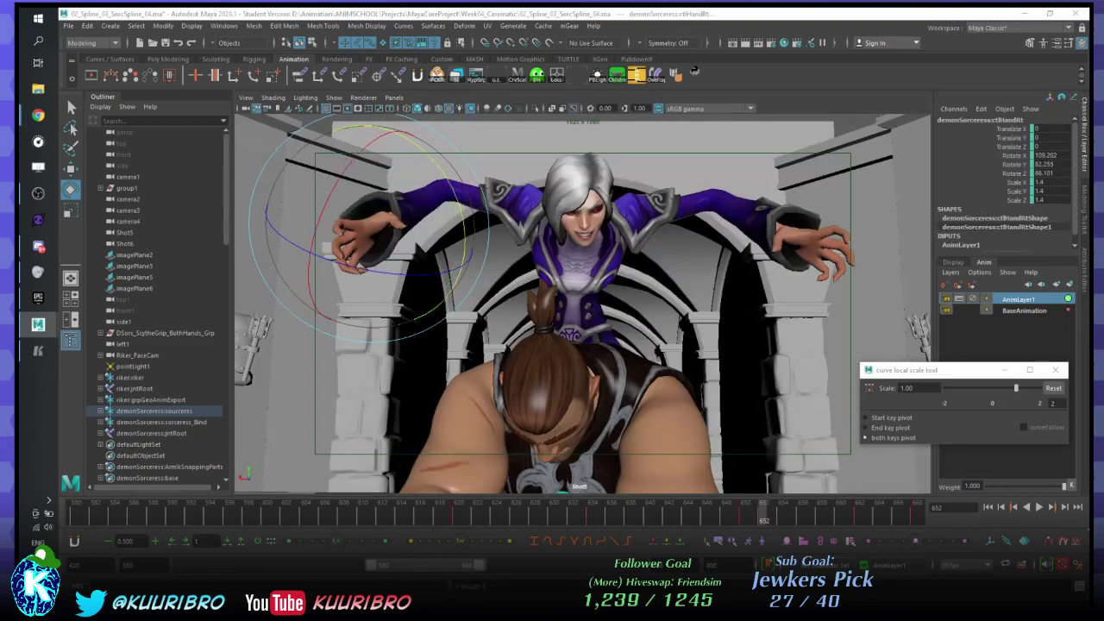
key(alt+v)
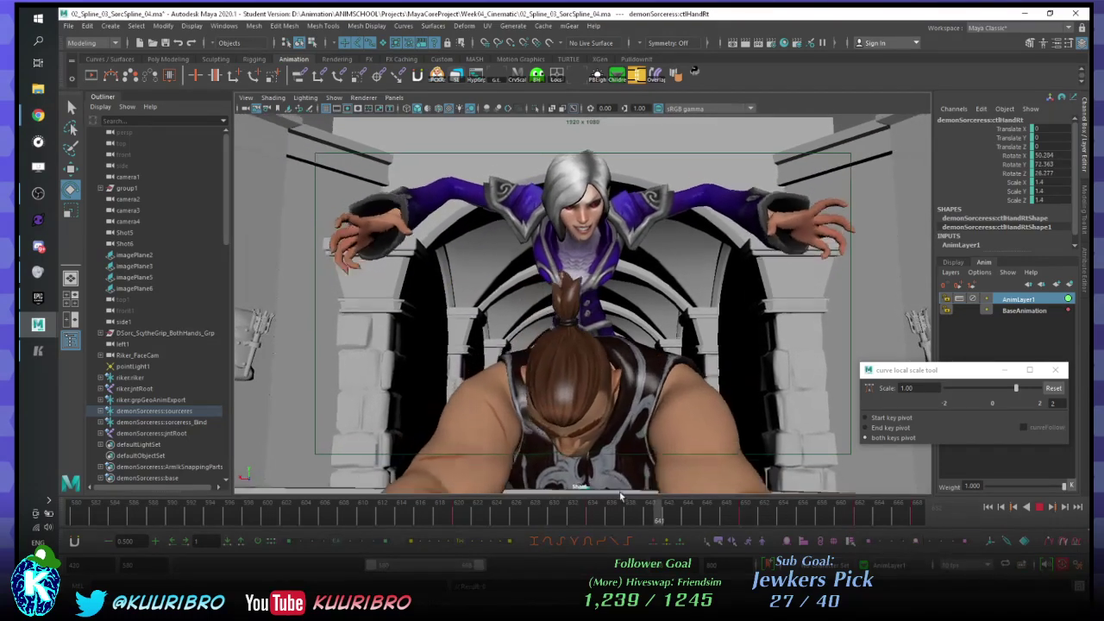
- Delete the right-hand control's AnimLayer1 keys from frame 662 to 668 and play back the shot
click(857, 514)
shift+drag(852, 516, 919, 516)
right_click(914, 516)
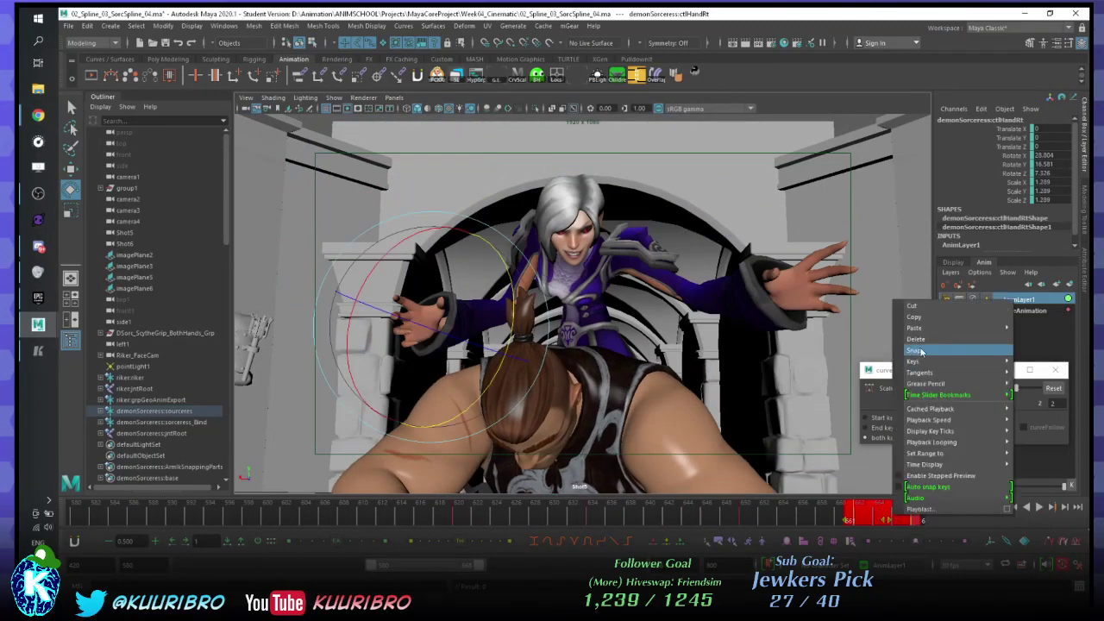
click(928, 345)
key(alt+v)
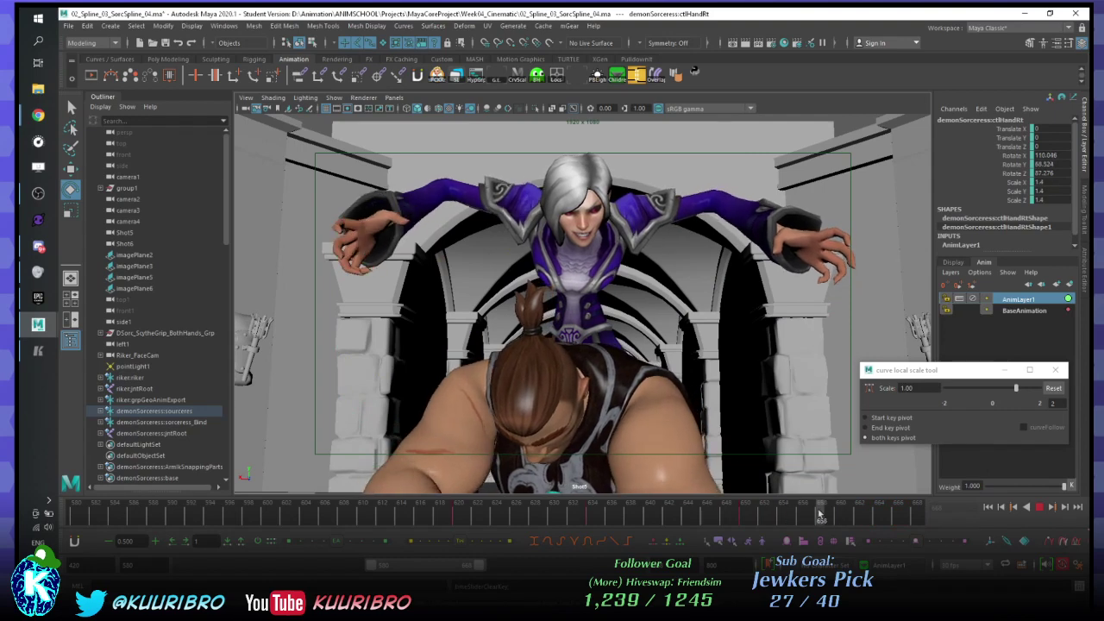
key(alt+v)
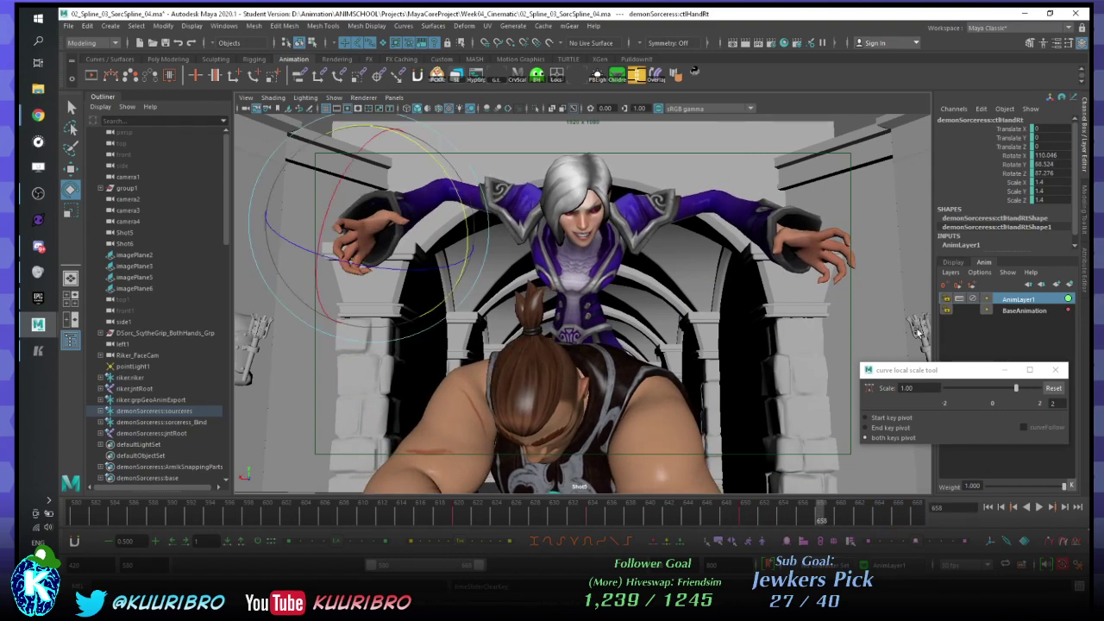
- Set a zero key on AnimLayer1 for the right-hand control and play back the result
click(943, 287)
key(alt+v)
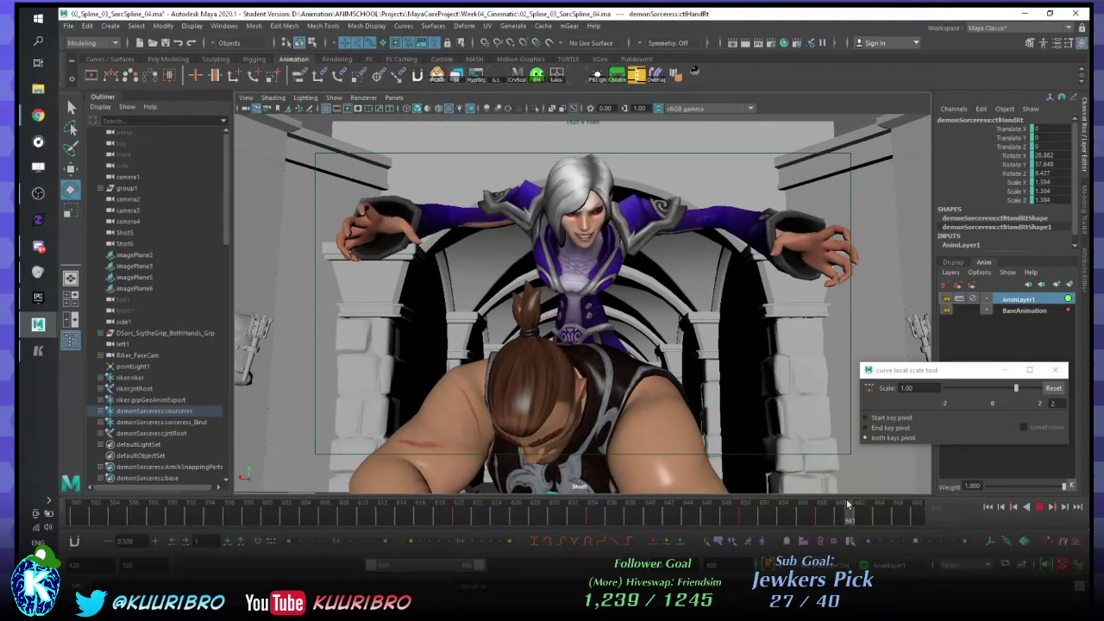
key(alt+v)
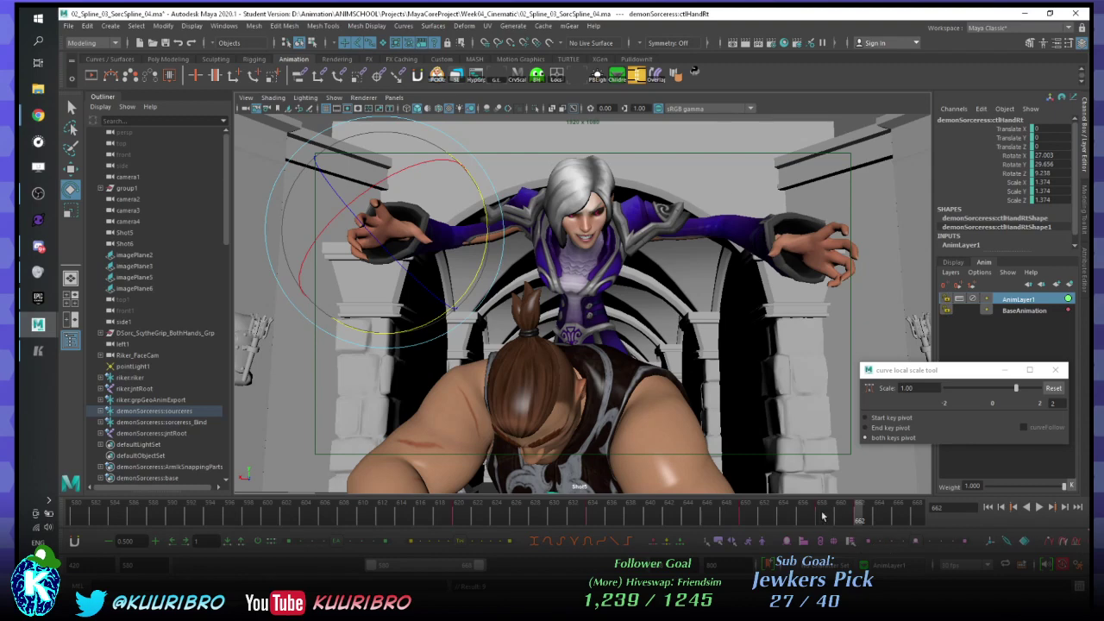
- At frame 658, rotate the right-hand control to about X 53, Y 78 and play back the shot
key(alt+v)
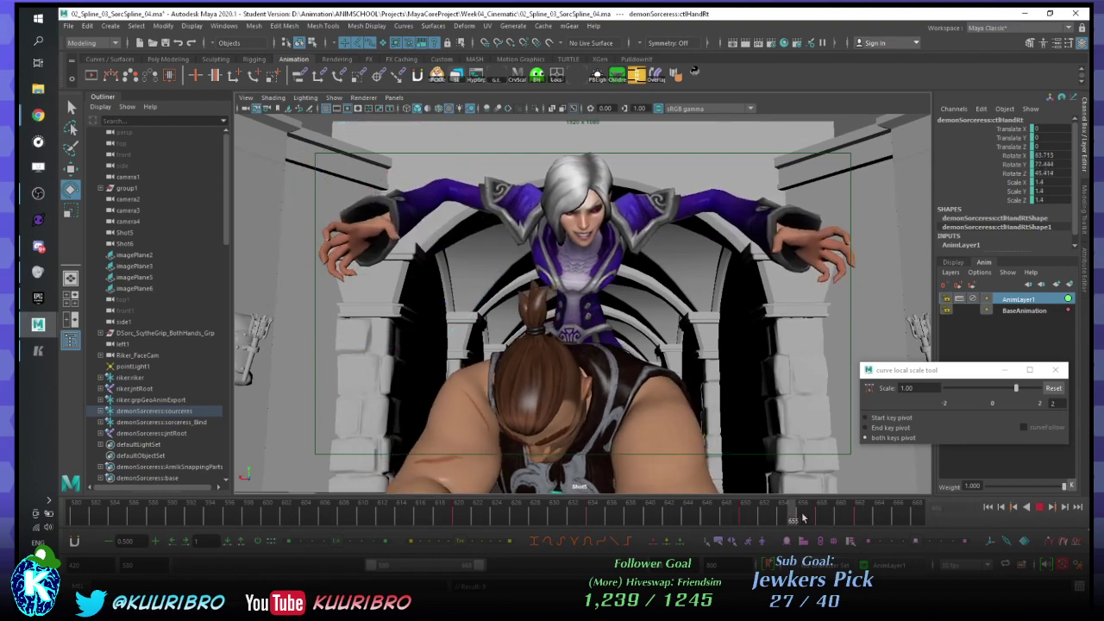
key(alt+v)
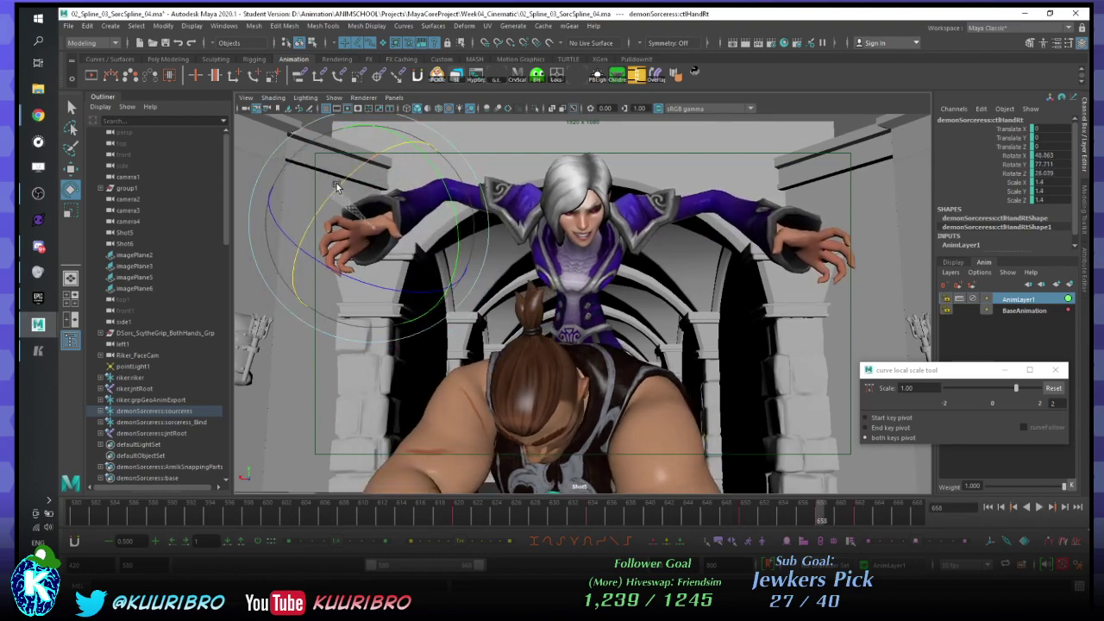
drag(336, 185, 342, 180)
key(alt+v)
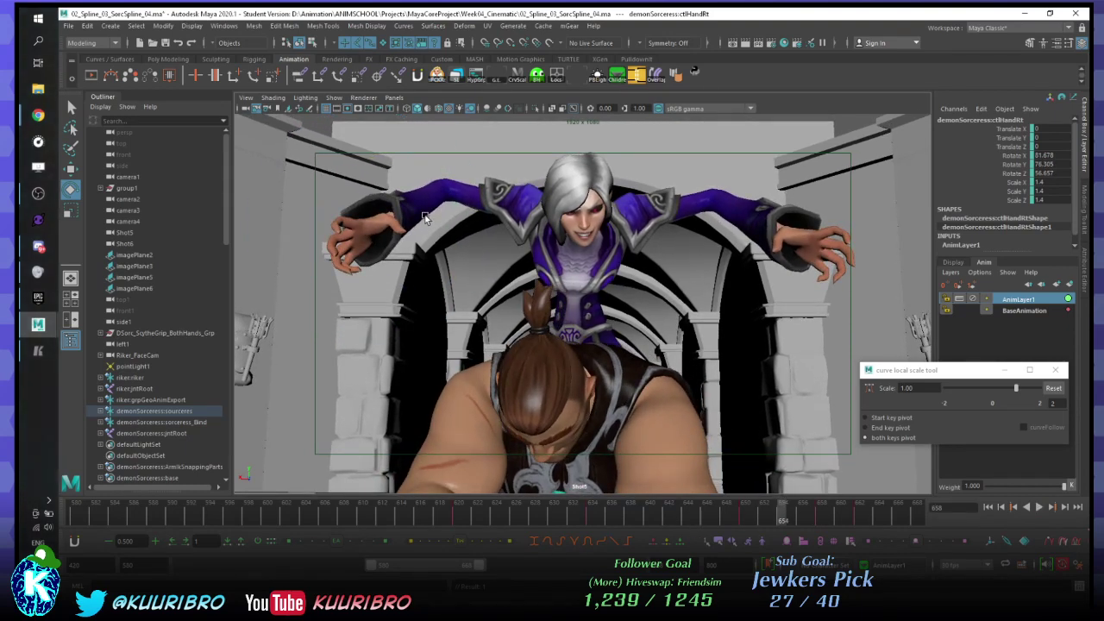
- Try rotating the right hand at frame 654 to about X 87, play it back, and undo the frame 654 and 658 rotations
key(alt+v)
drag(330, 208, 340, 194)
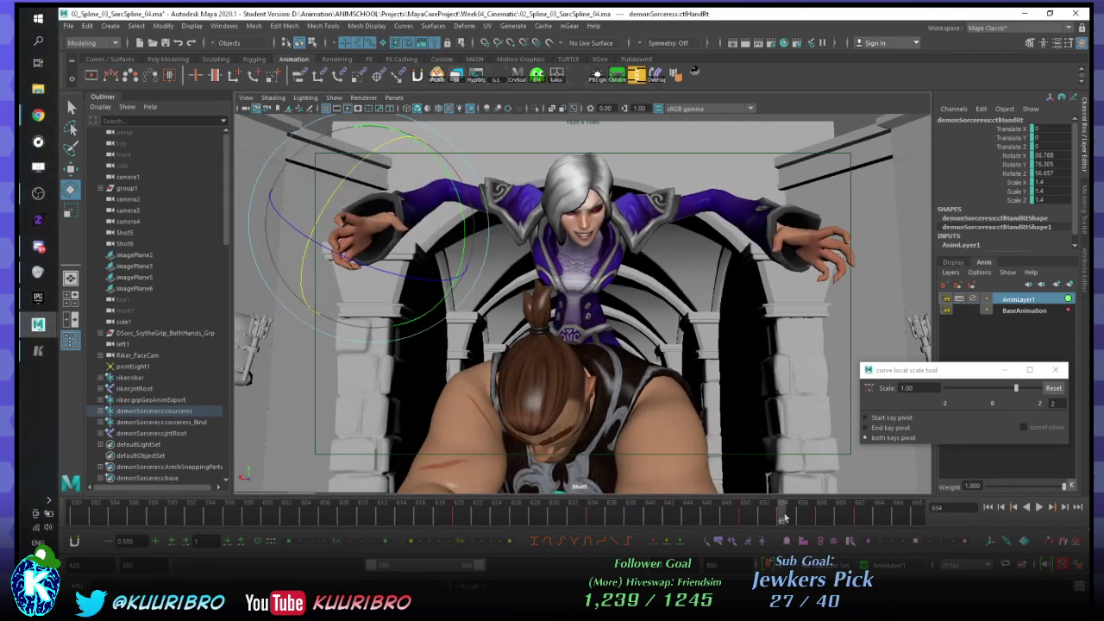
key(alt+v)
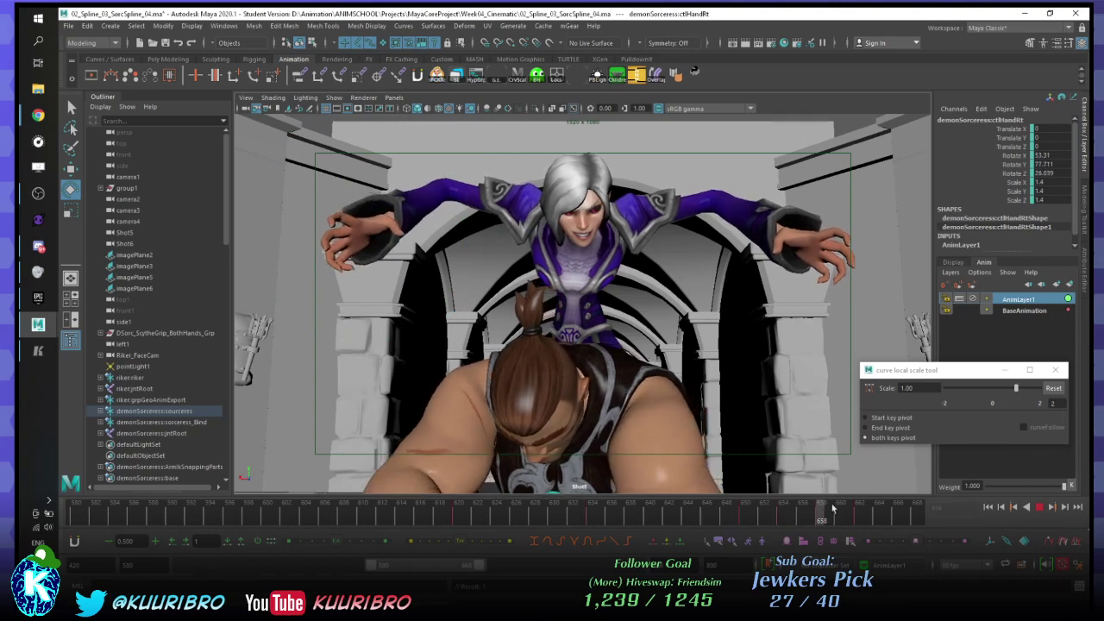
key(alt+v)
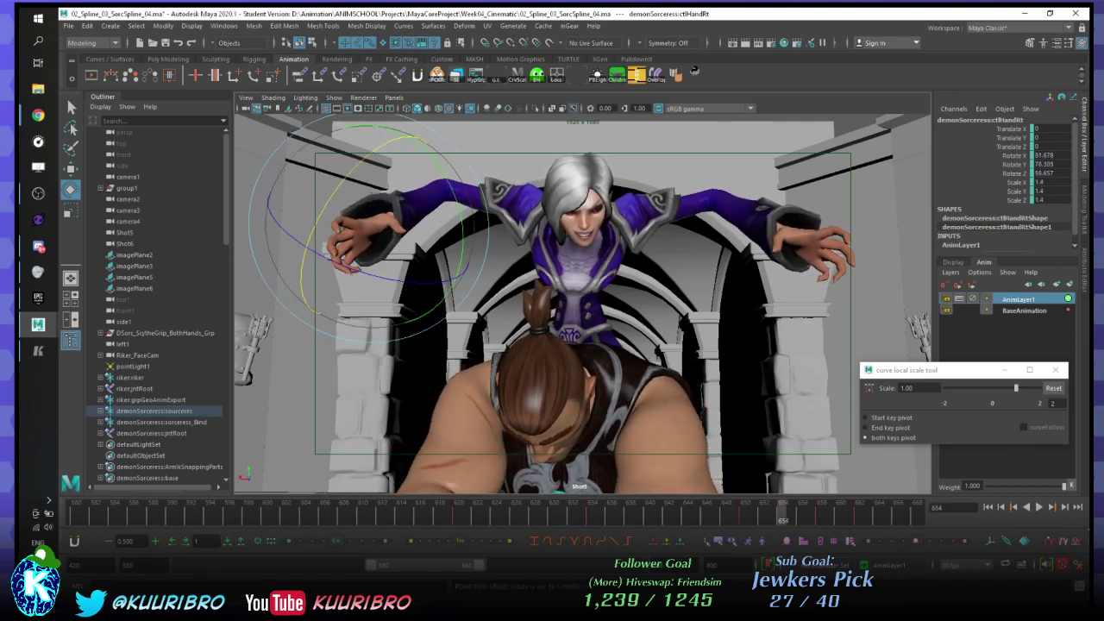
key(period)
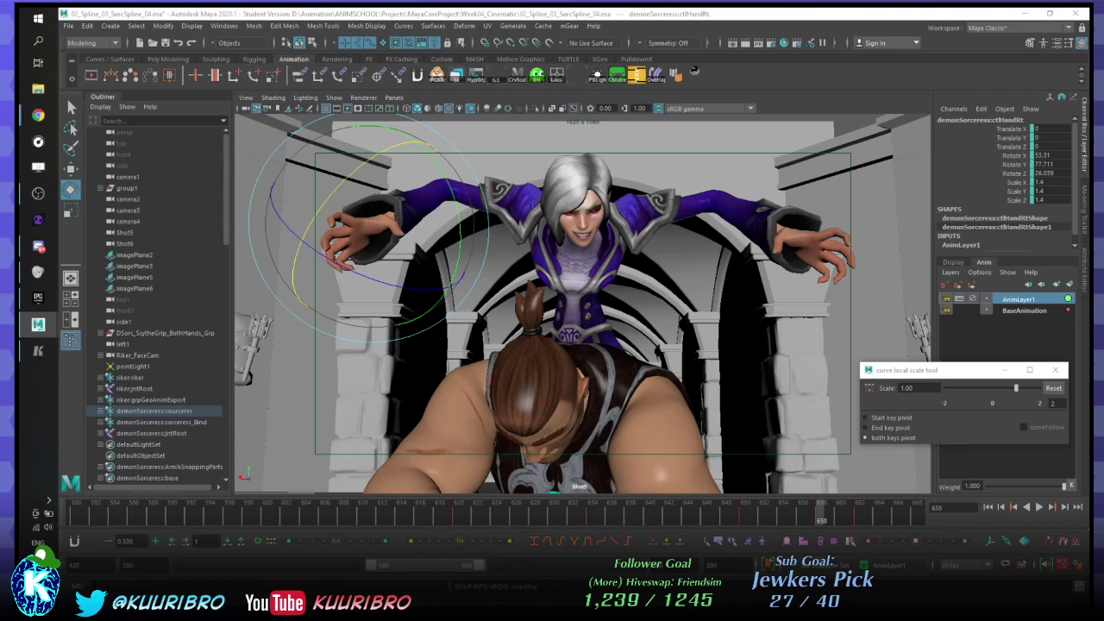
key(ctrl+z)
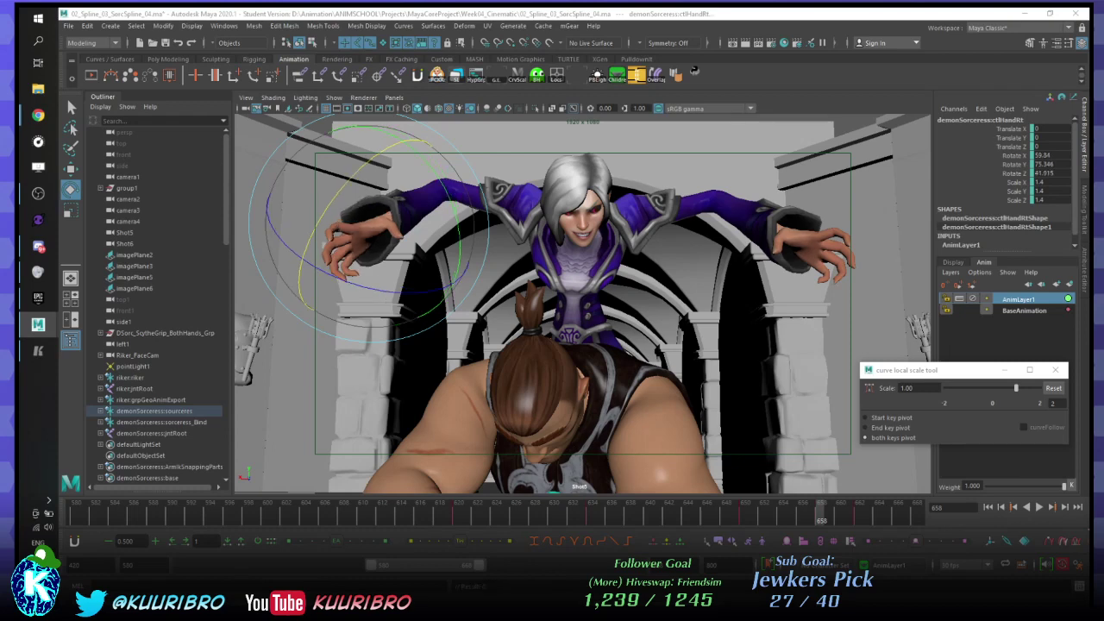
- Delete the right-hand control's AnimLayer1 keys from frame 650 onward and play back the shot
key(comma)
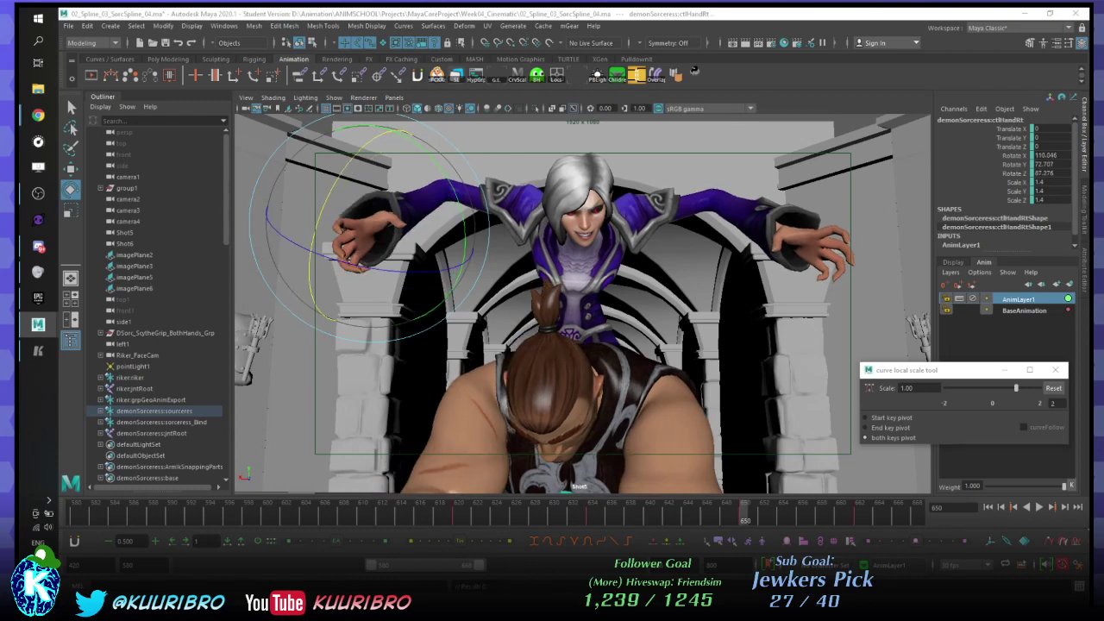
key(Delete)
key(alt+v)
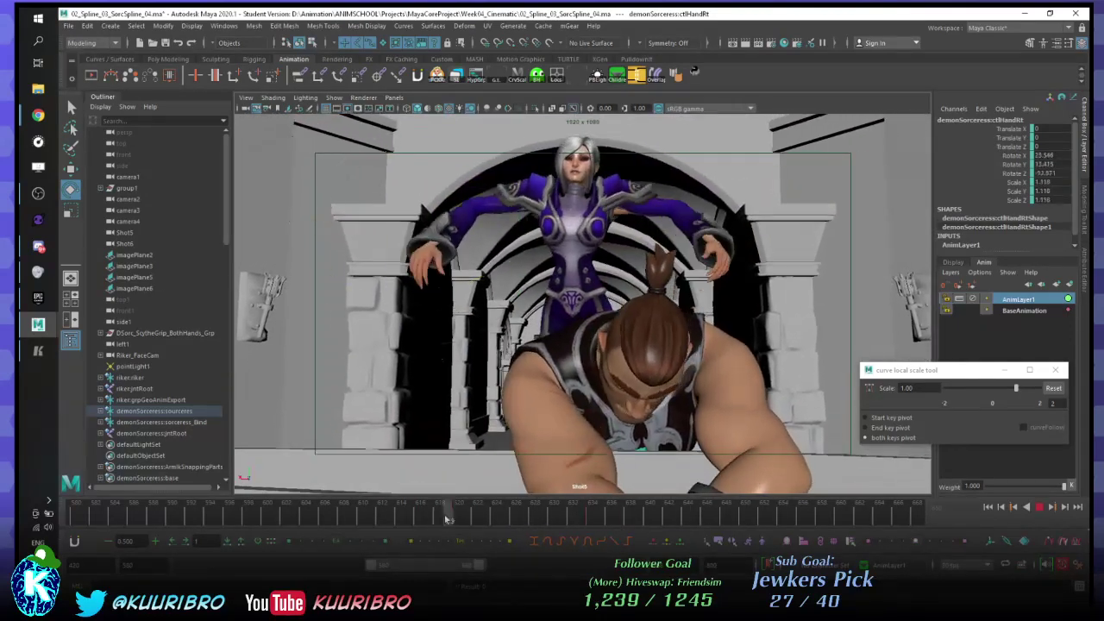
key(alt+v)
- At frame 634, rotate the right-hand control to about X -15, Y 77, Z -55 and play back the shot
key(alt+v)
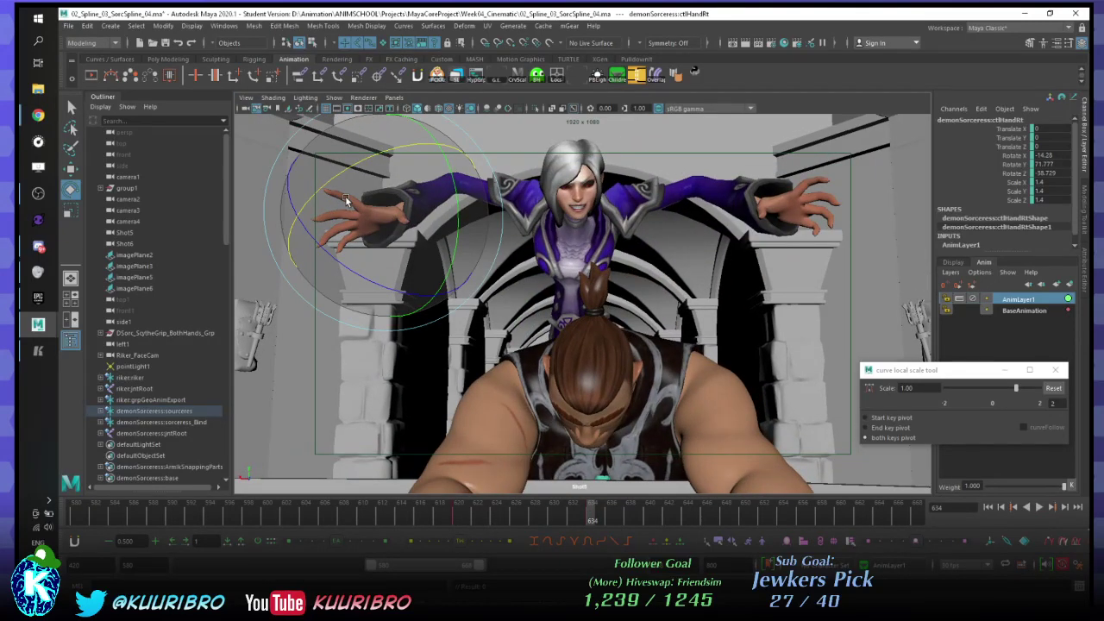
drag(357, 181, 366, 169)
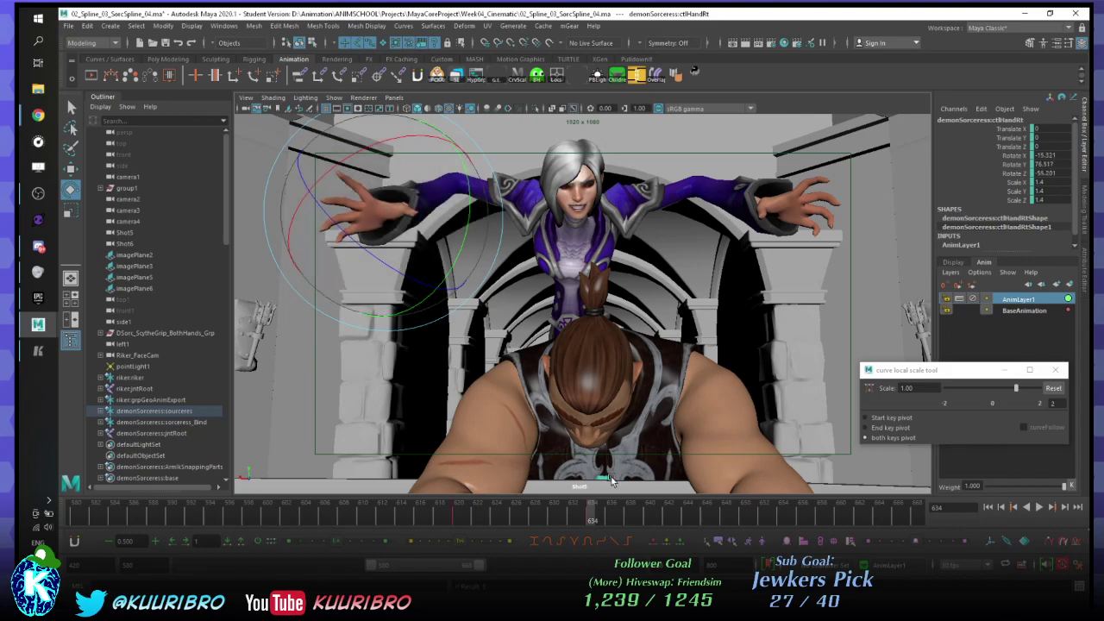
drag(568, 512, 510, 507)
key(alt+v)
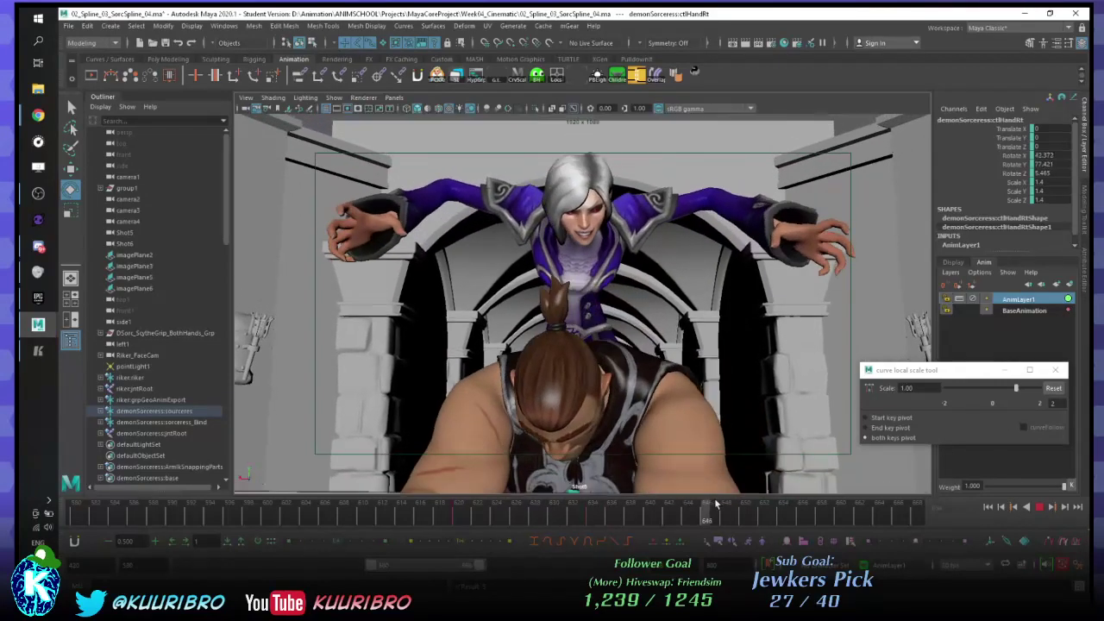
- At frame 648, rotate the right-hand control to about X 93, Y 71, Z 62 and play back the shot
drag(727, 502, 726, 503)
drag(464, 246, 454, 213)
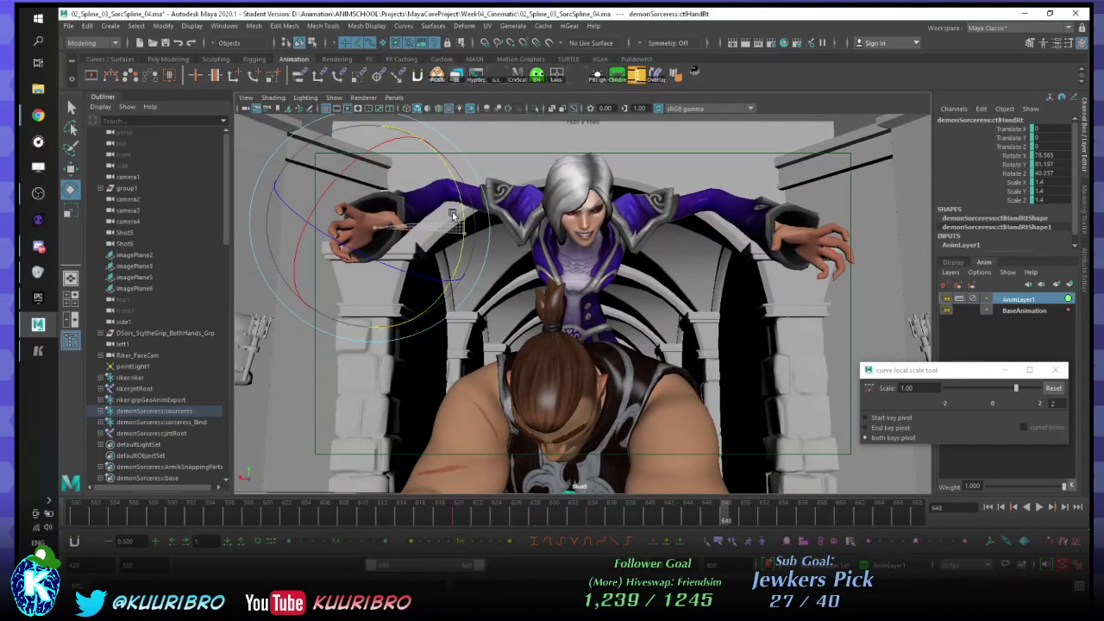
drag(343, 220, 345, 230)
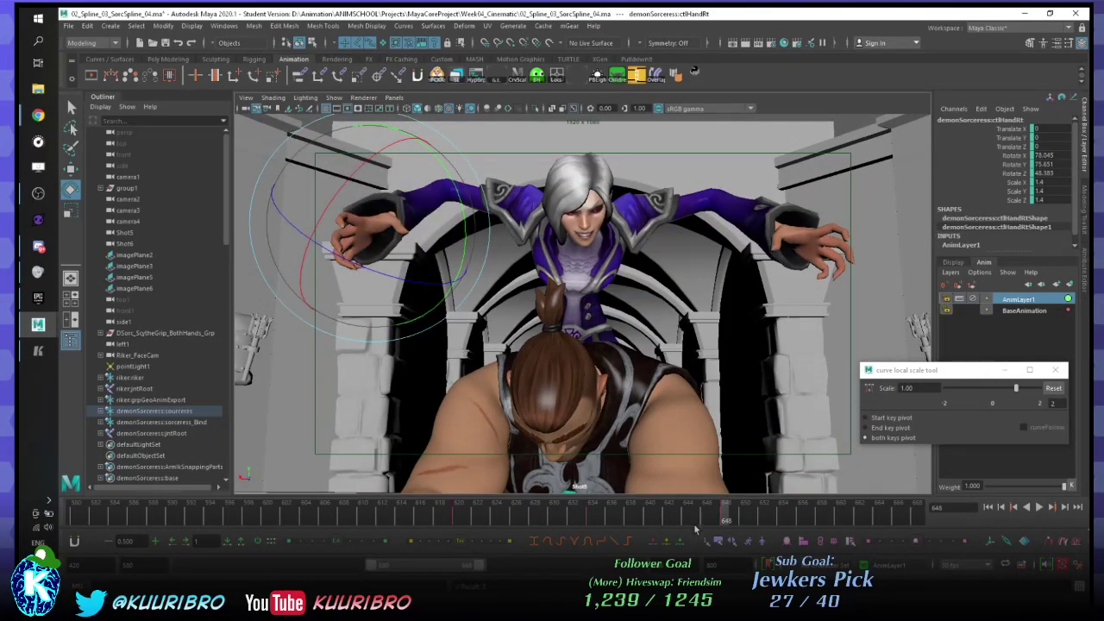
key(alt+v)
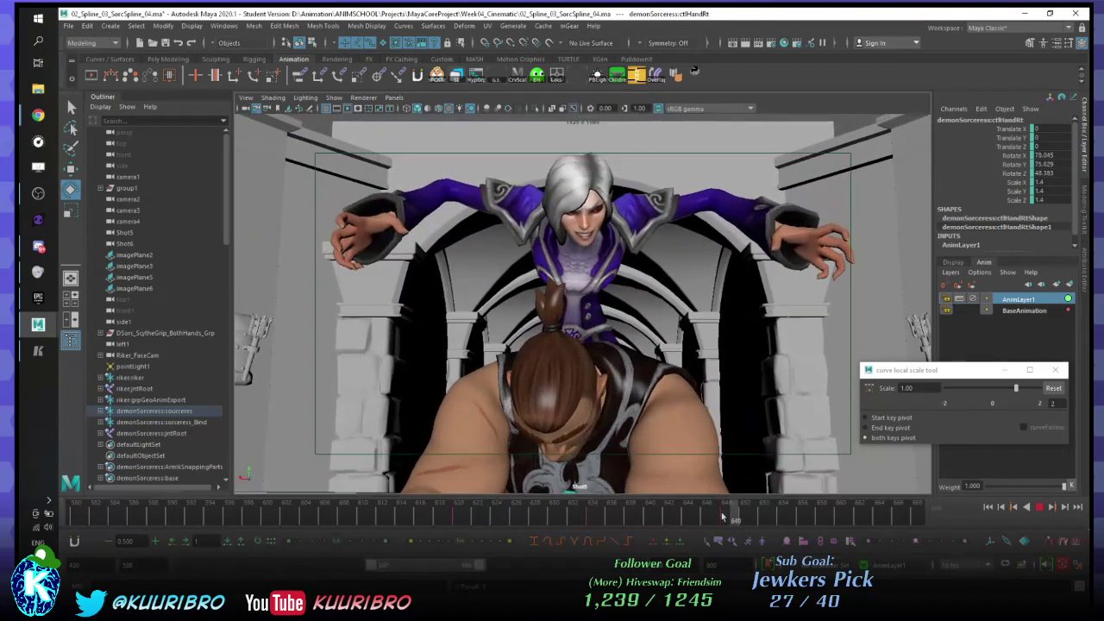
click(723, 516)
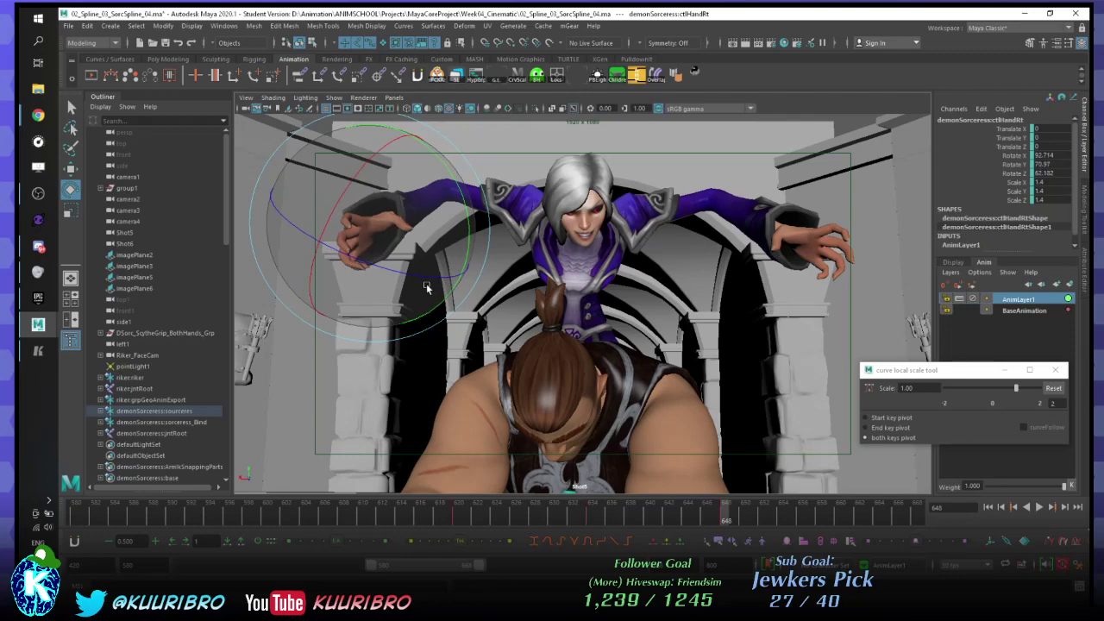
key(alt+v)
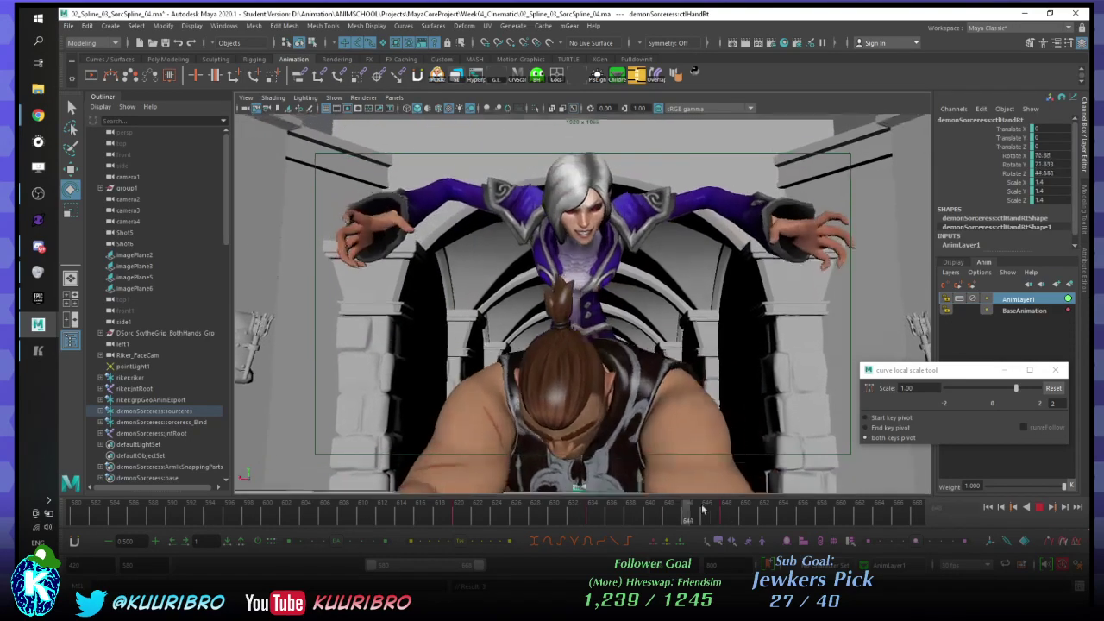
- Zero-key the right-hand control on AnimLayer1 at frame 660 and play back the hand motion
click(833, 511)
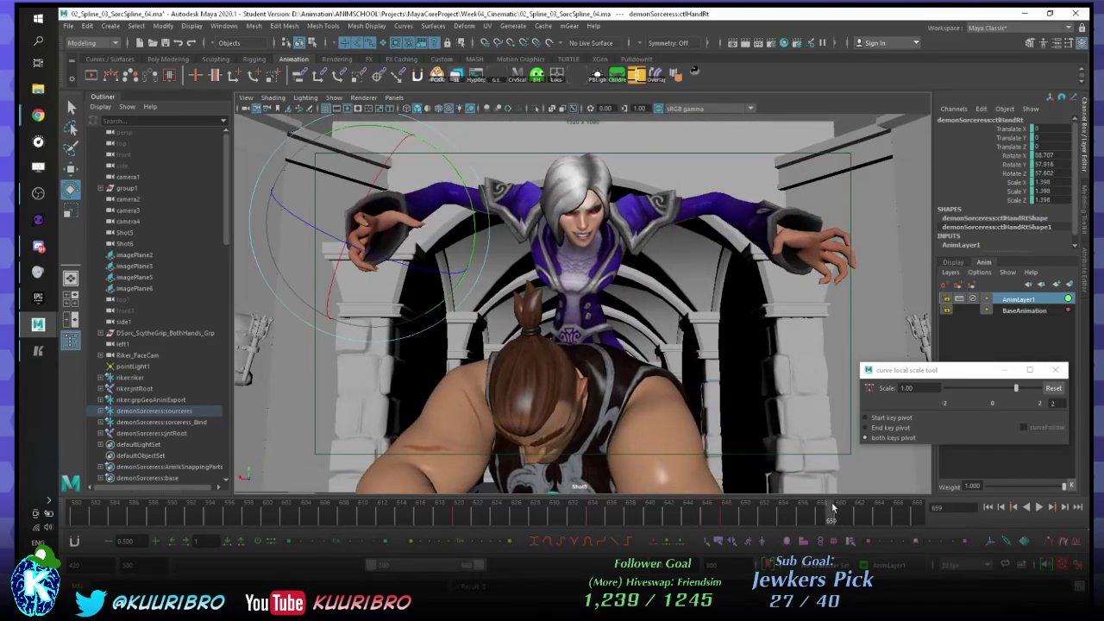
click(839, 510)
click(947, 286)
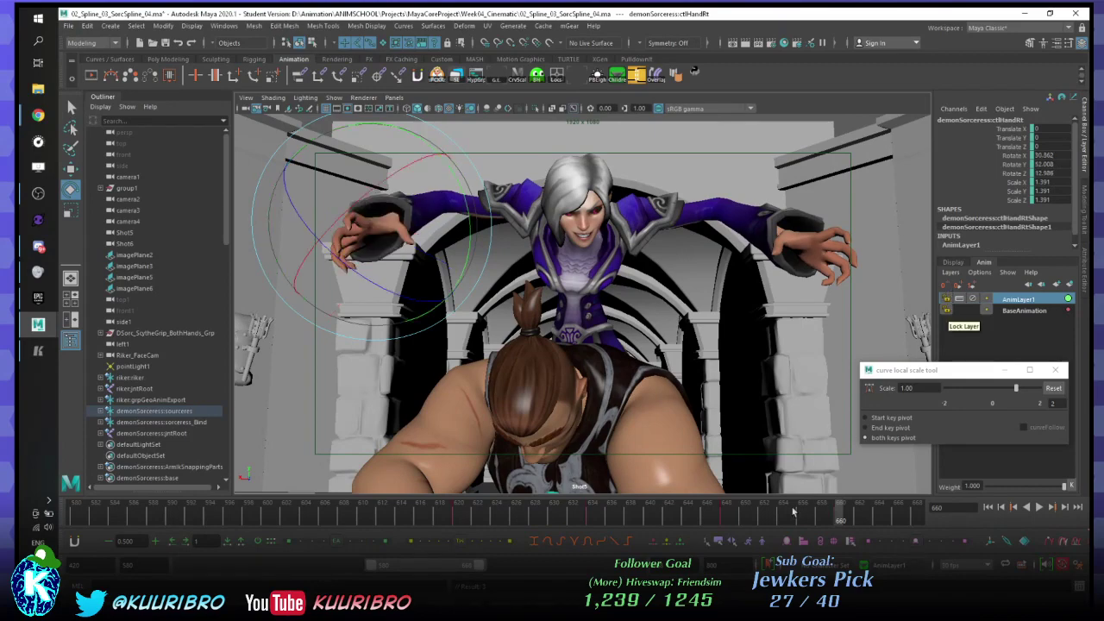
drag(773, 512, 552, 515)
key(alt+v)
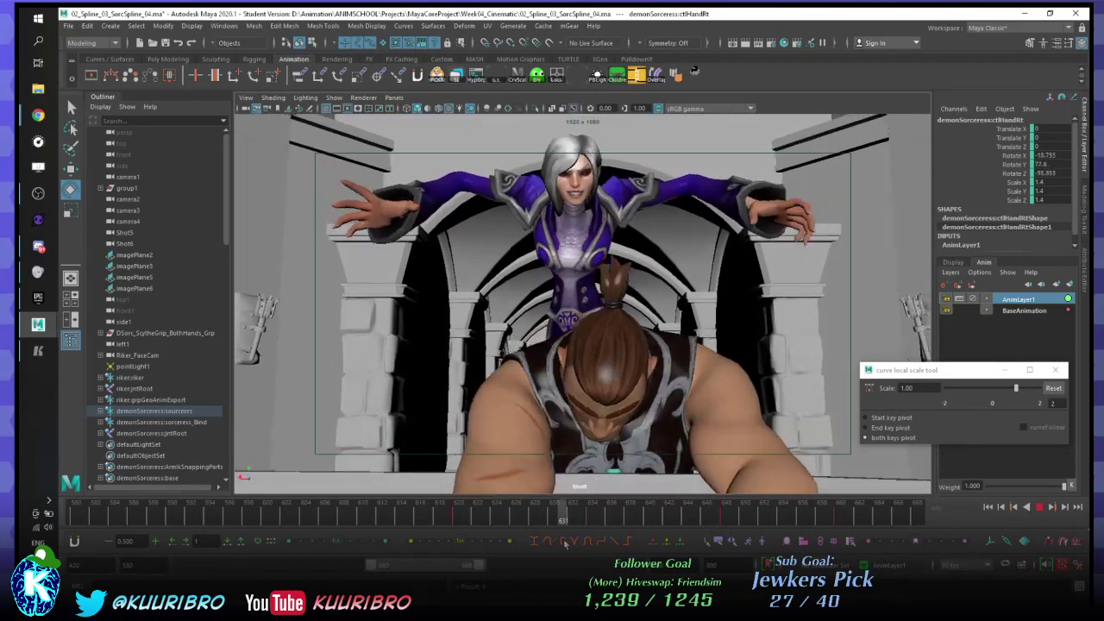
- Retime the right-hand control's frame 648 key to frame 646 and play back the shot
key(Escape)
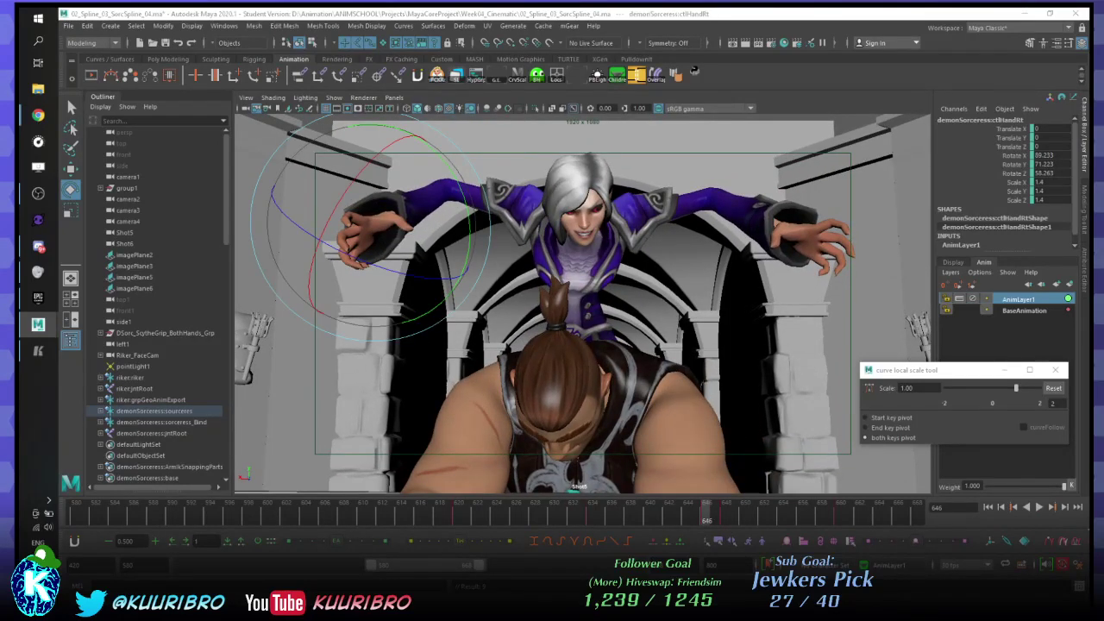
key(period)
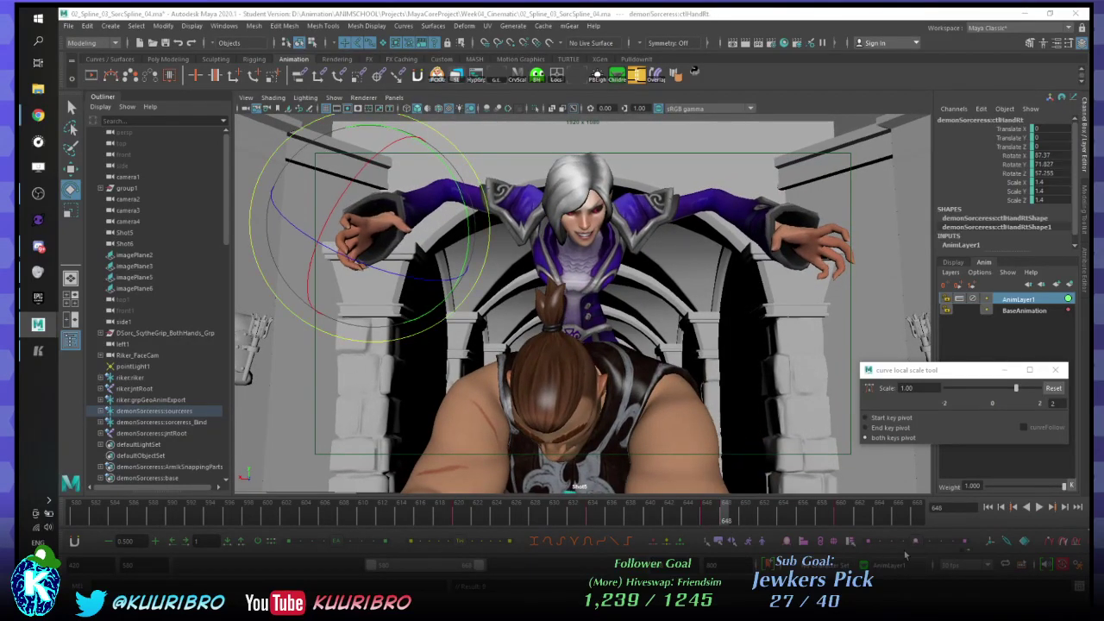
key(alt+v)
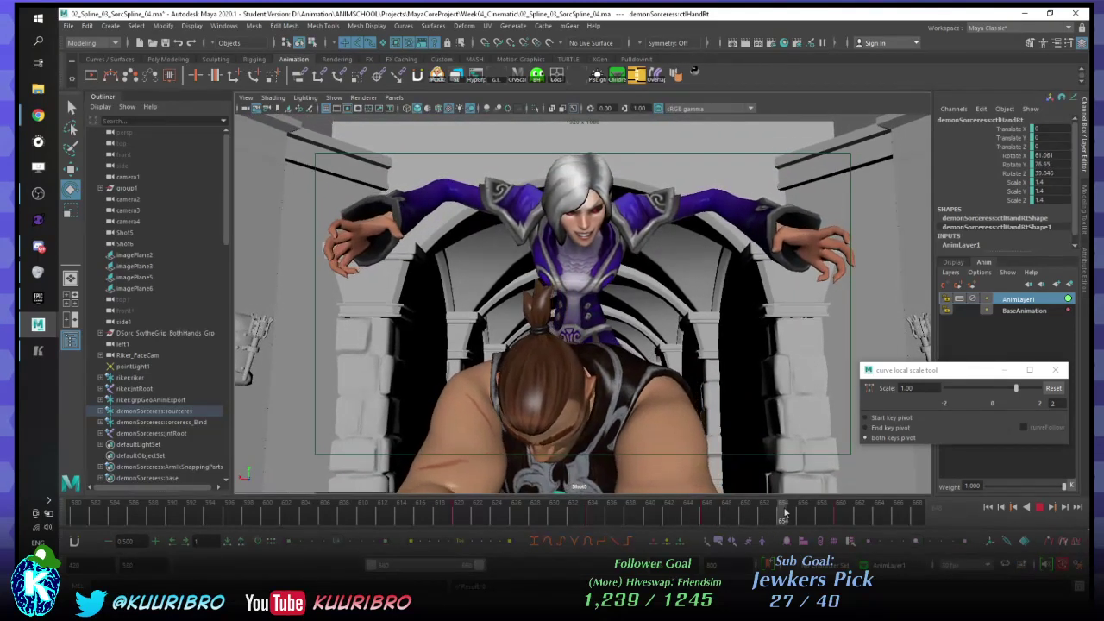
- At frame 654, rotate the right-hand control to about X 67, Y 77, Z 42, play it back, and compare it with frame 652
key(alt+v)
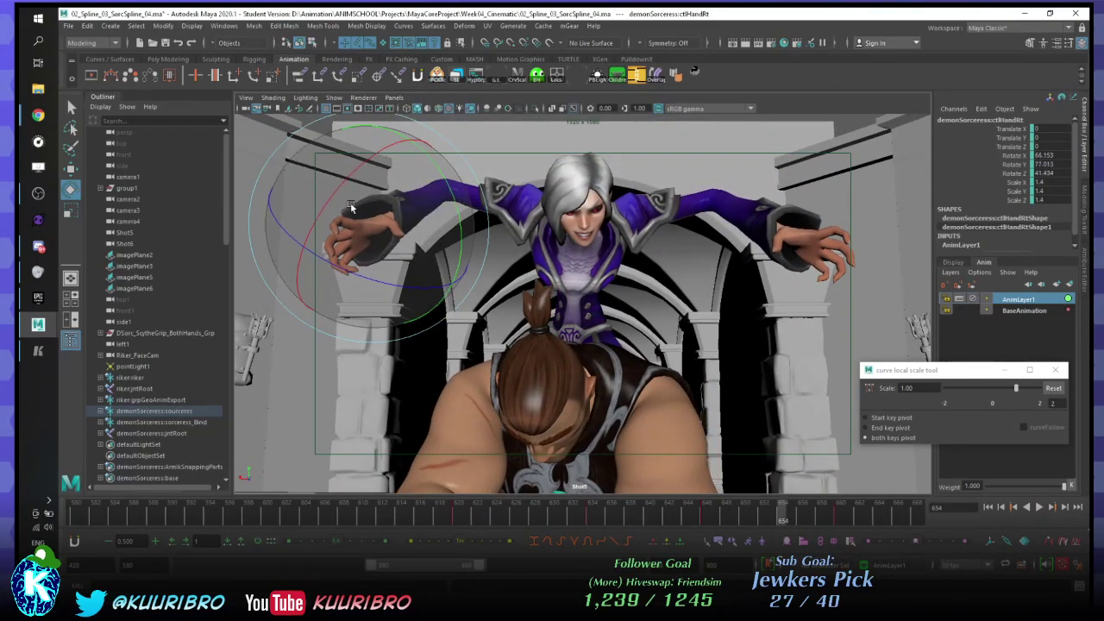
key(alt+v)
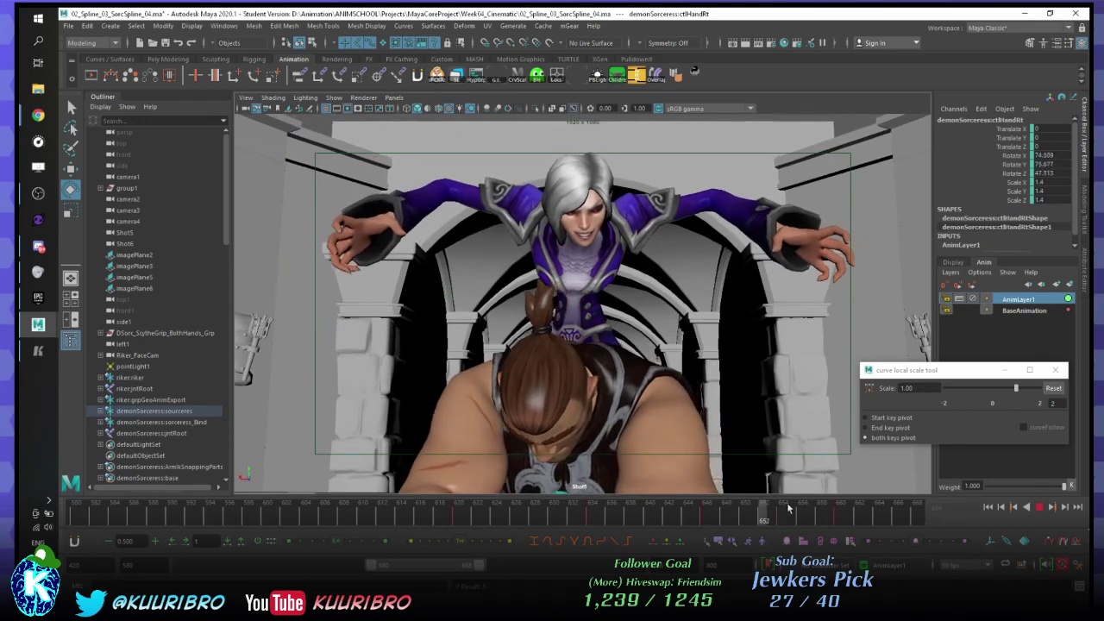
mouse_move(788, 508)
mouse_down()
mouse_move(889, 500)
mouse_move(786, 513)
mouse_up()
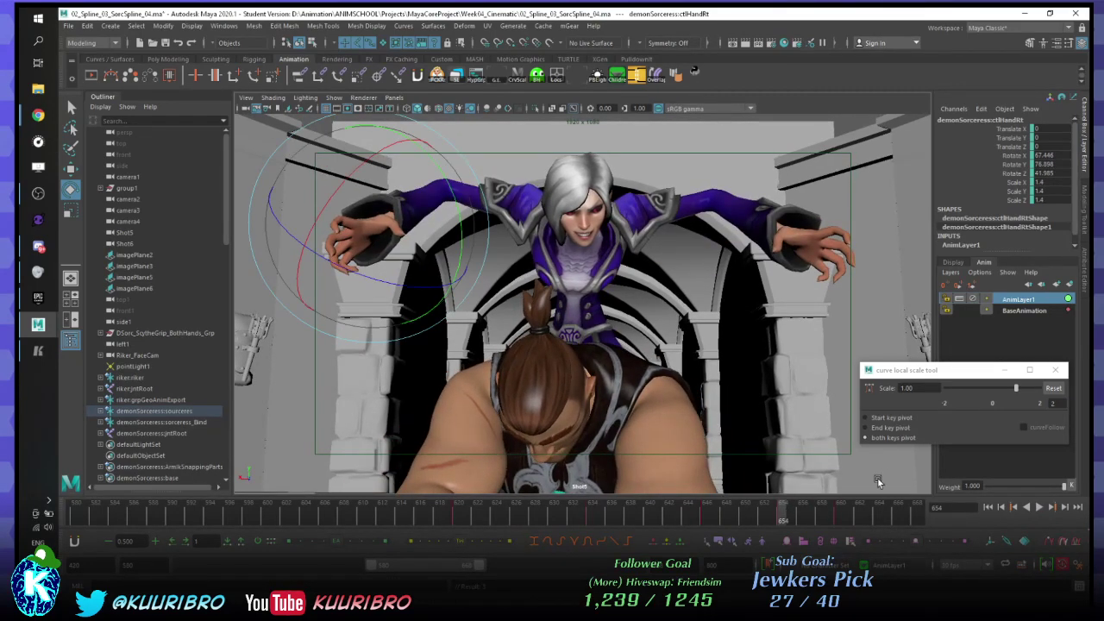
key(alt+comma)
key(alt+comma)
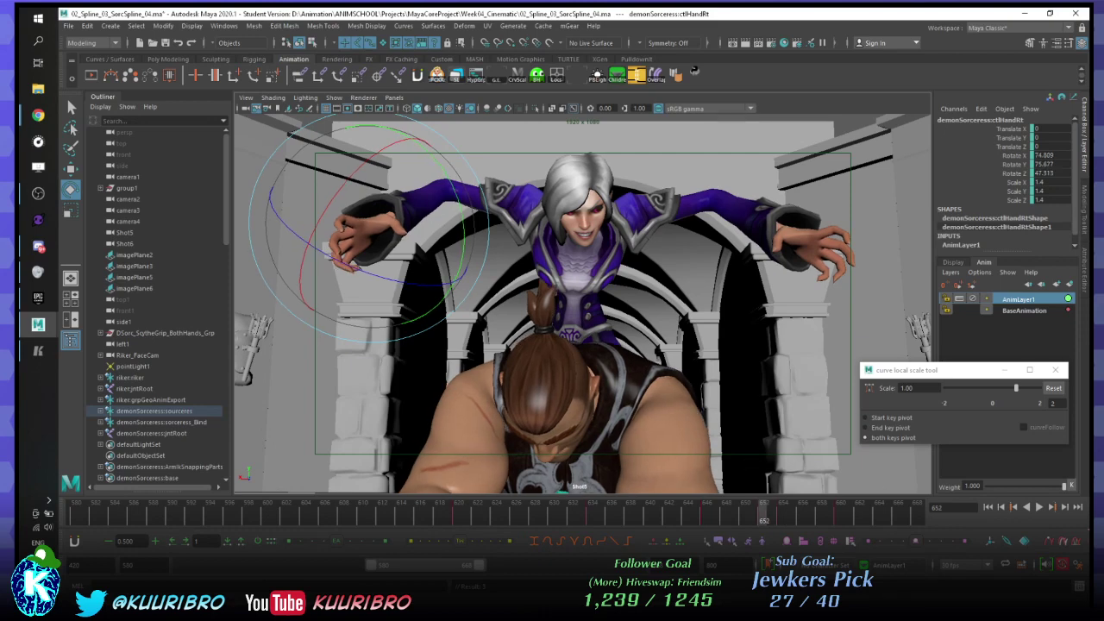
key(alt+period)
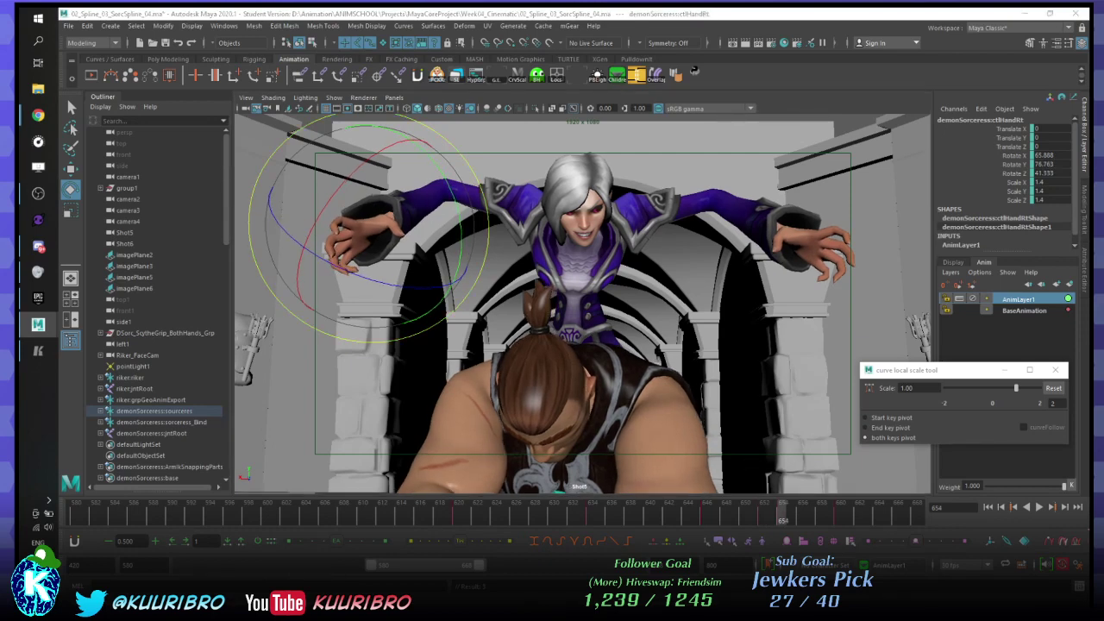
- Tween the right-hand control's rotation at frame 660 to about X 50, Y 49, Z 25 and play back the shot
key(alt+period)
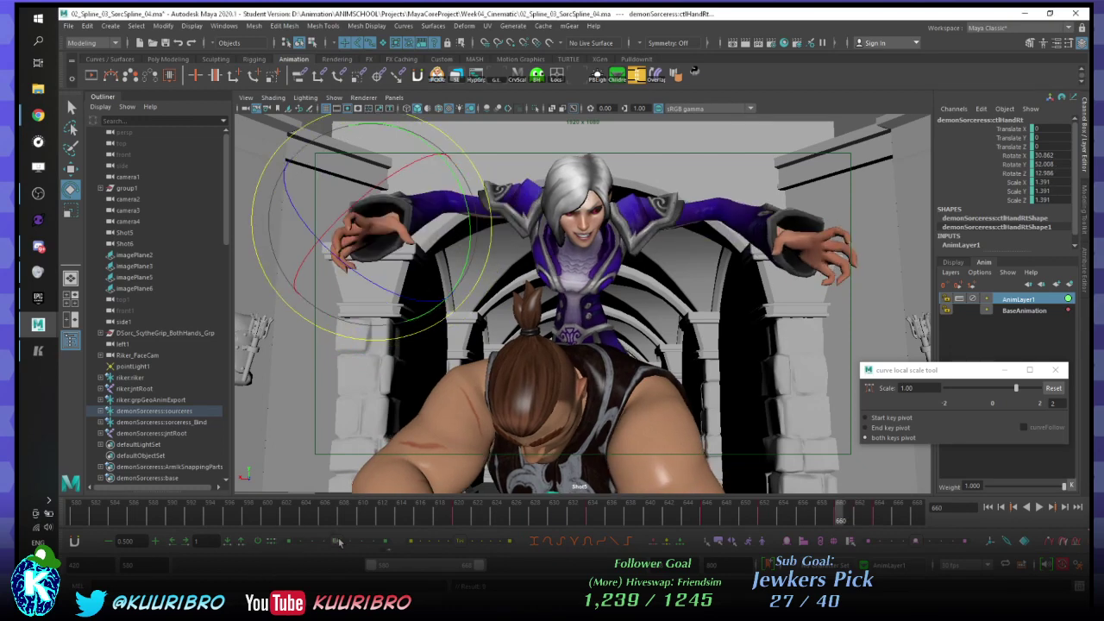
drag(321, 541, 319, 542)
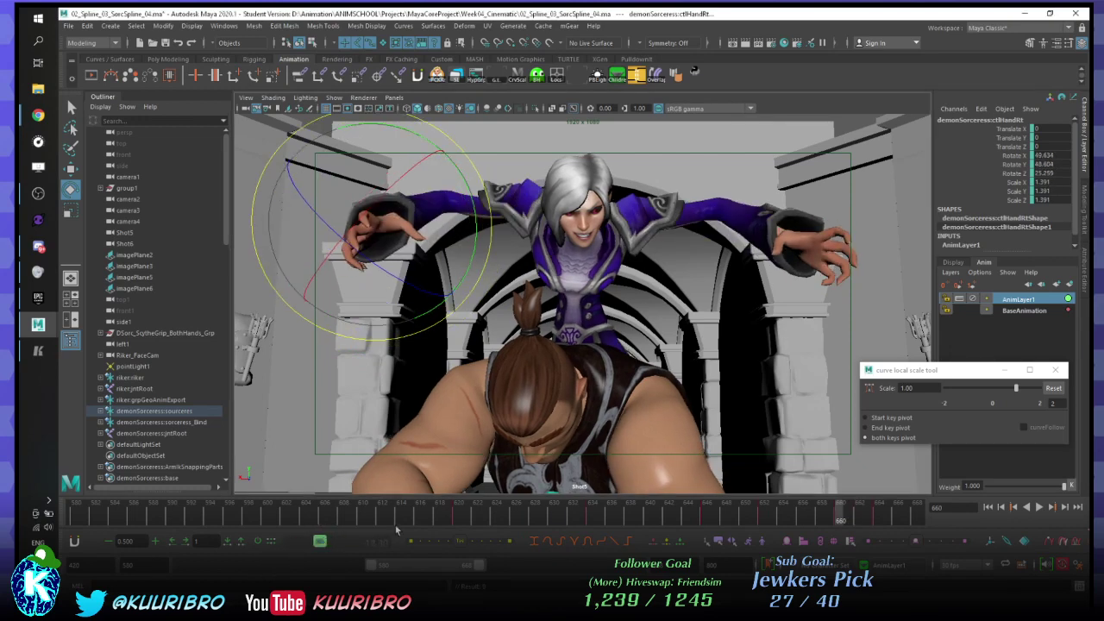
drag(841, 515, 817, 515)
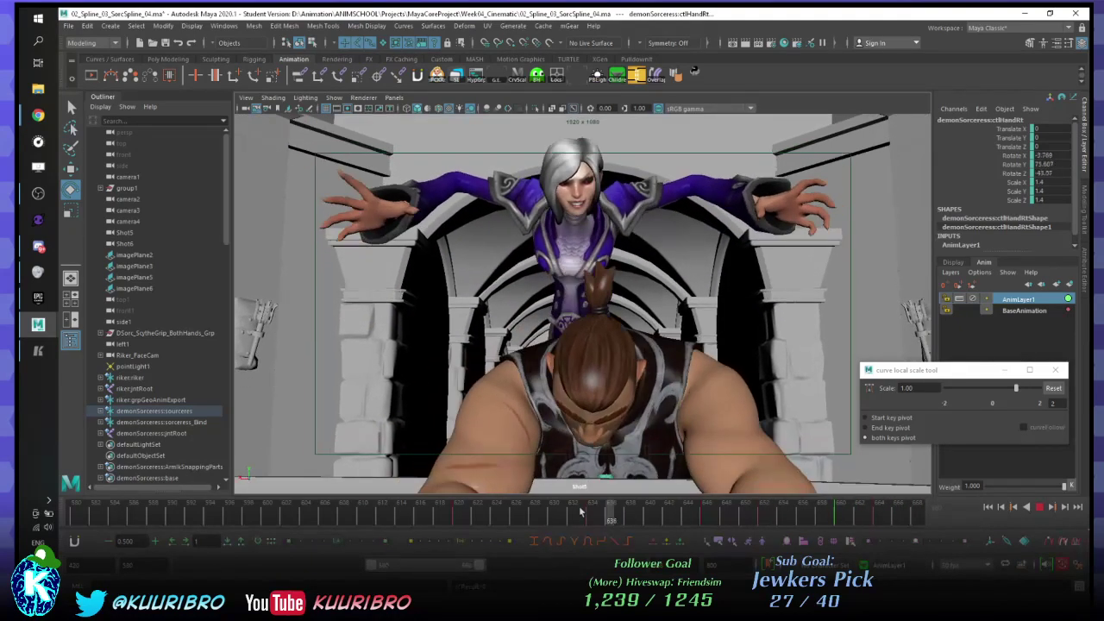
key(alt+v)
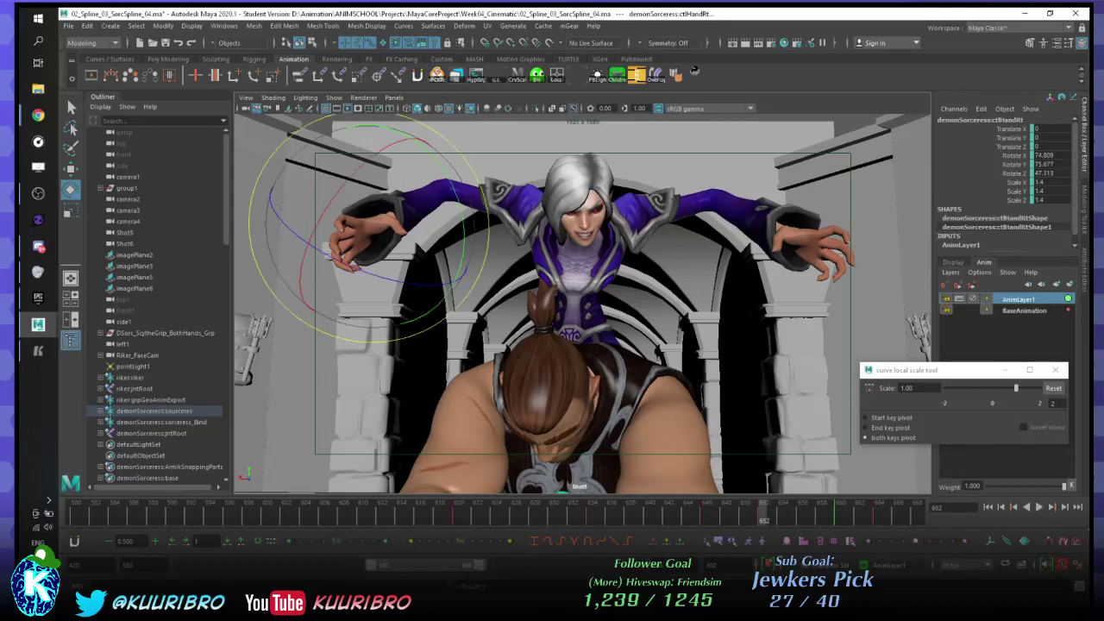
- Try deleting the right-hand control's key at frame 652, play back the shot, and undo the deletion
key(comma)
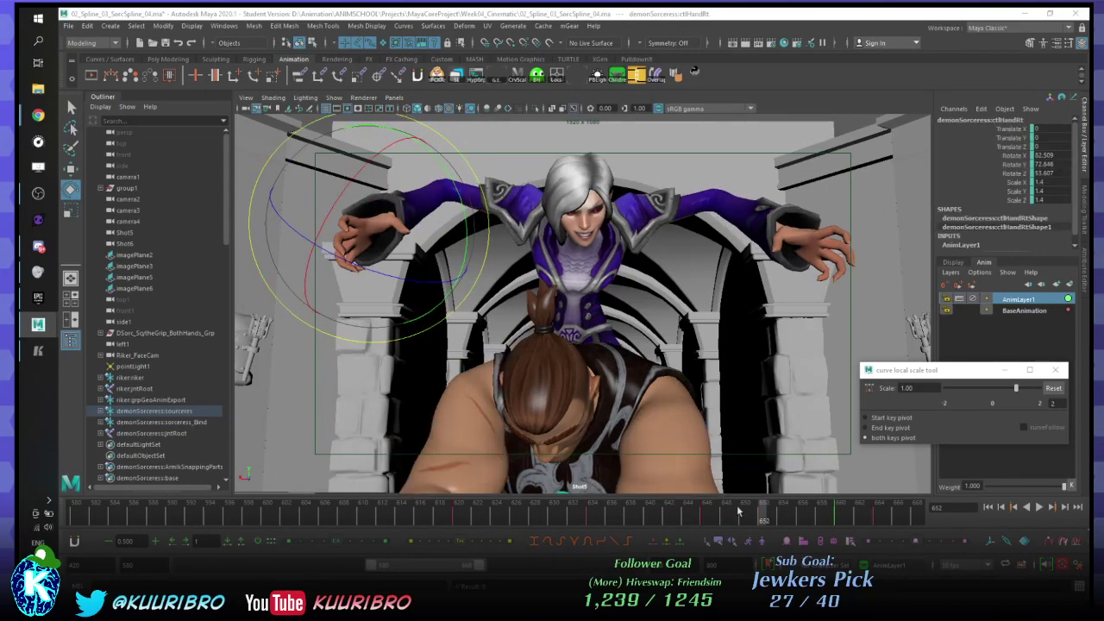
key(alt+v)
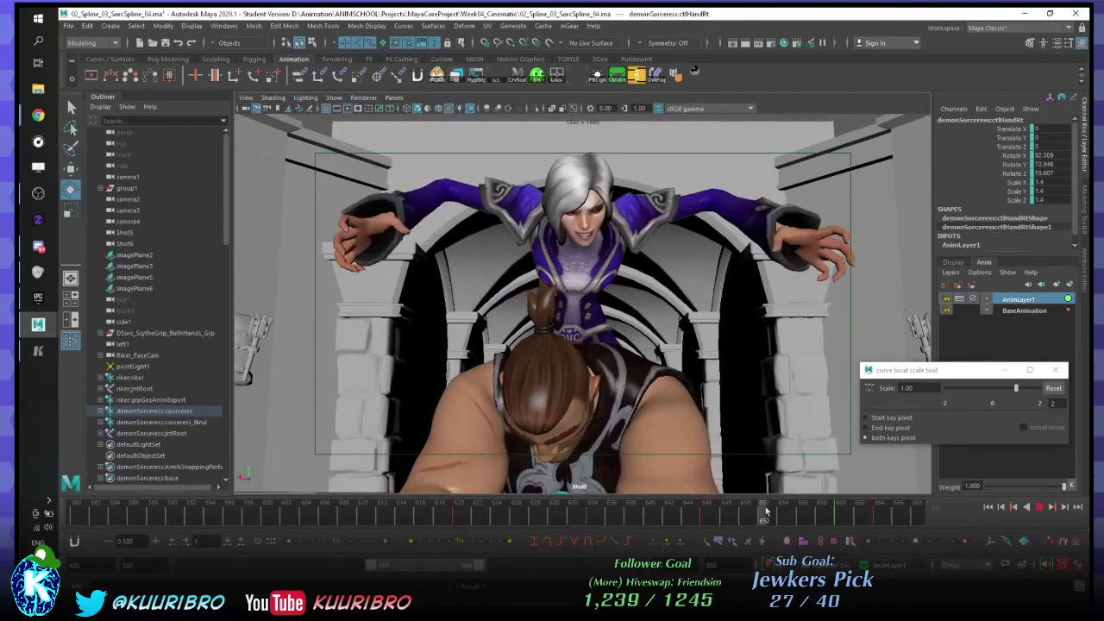
key(alt+v)
key(ctrl+z)
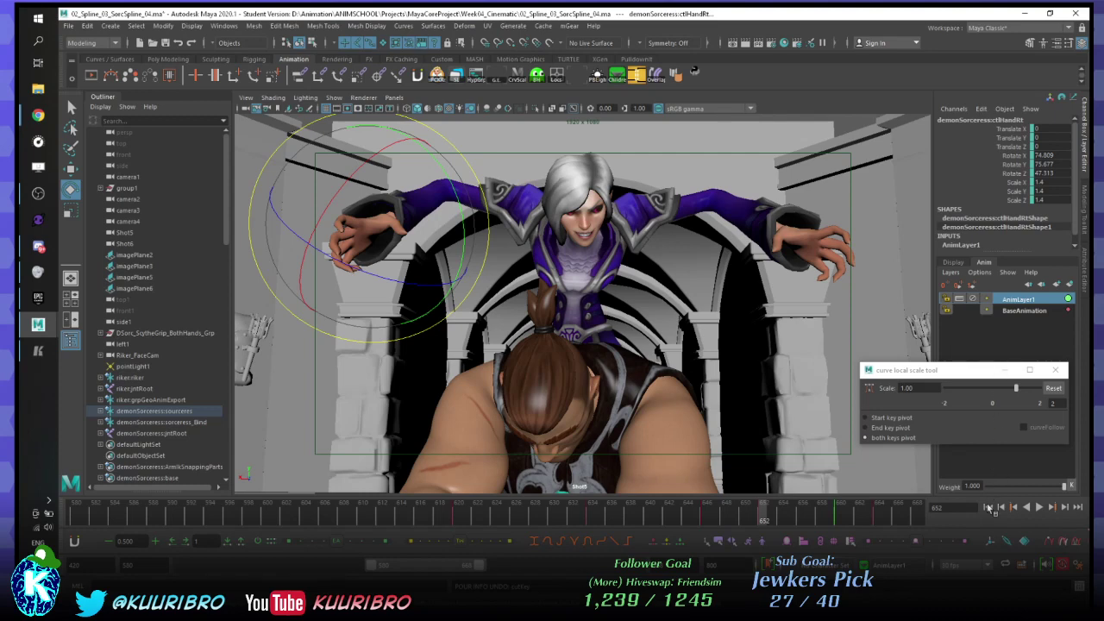
- Try zero-keying the right-hand control at frame 652 and rotating it to about X 74, Y 80, Z 47, and undo it
drag(949, 369, 841, 354)
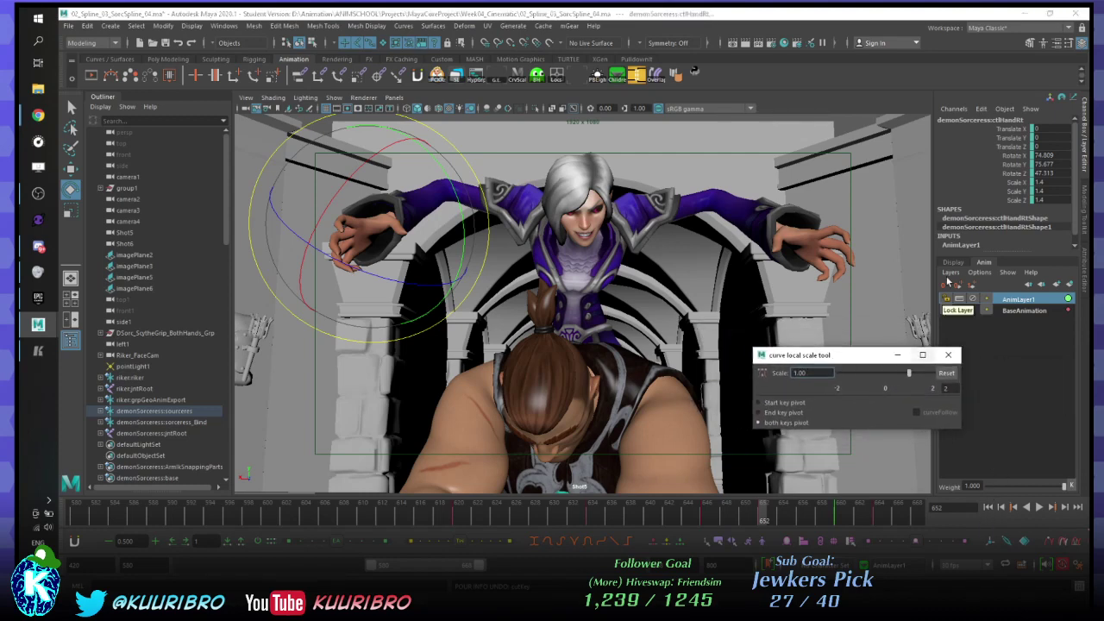
click(943, 286)
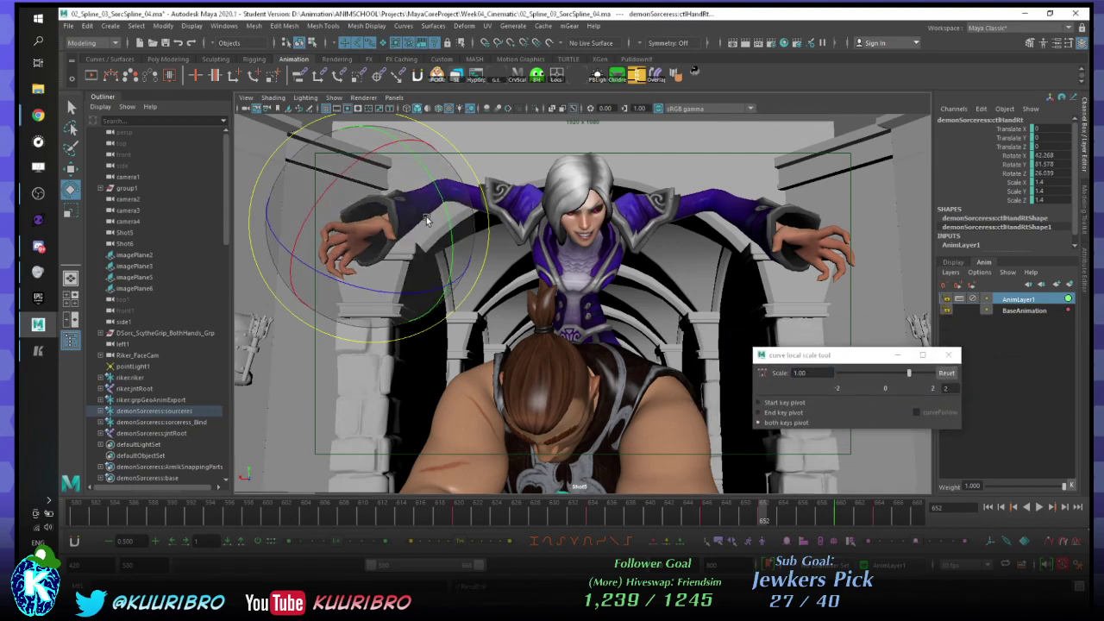
drag(321, 218, 414, 225)
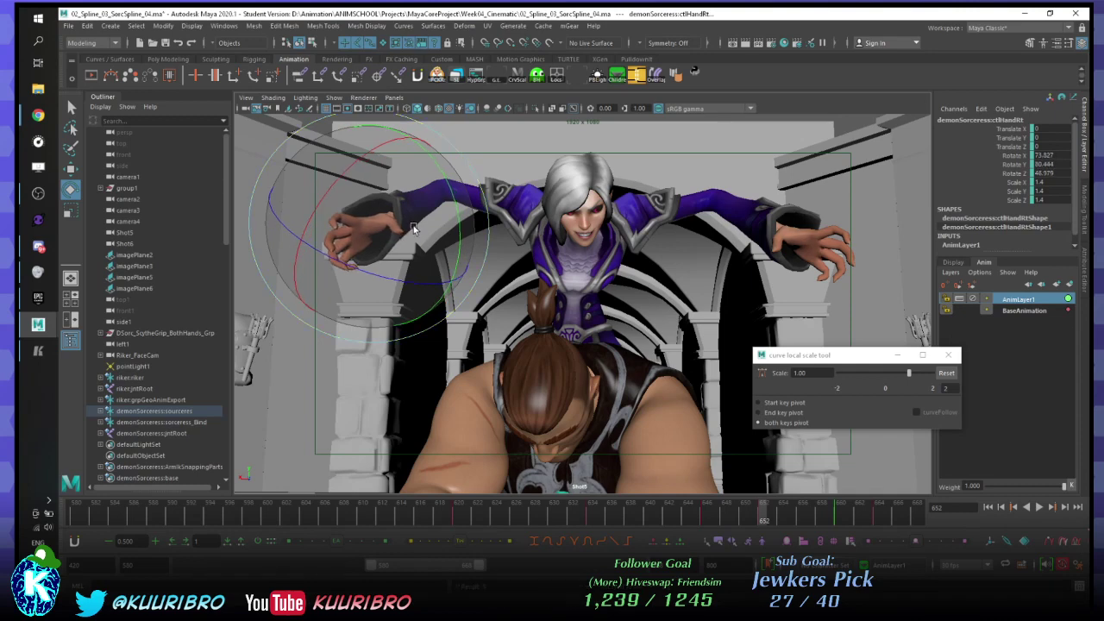
key(ctrl+z)
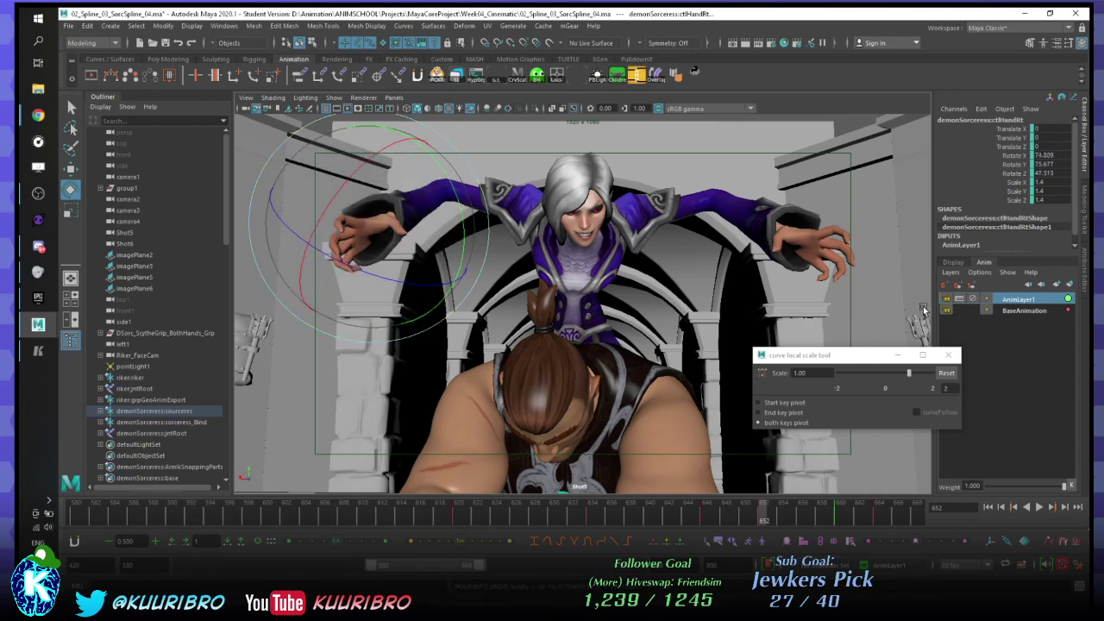
- Rework the right-hand control's frame 652 pose from a zero key to about X 66, Y 76, Z 43, comparing it with frame 649
click(944, 285)
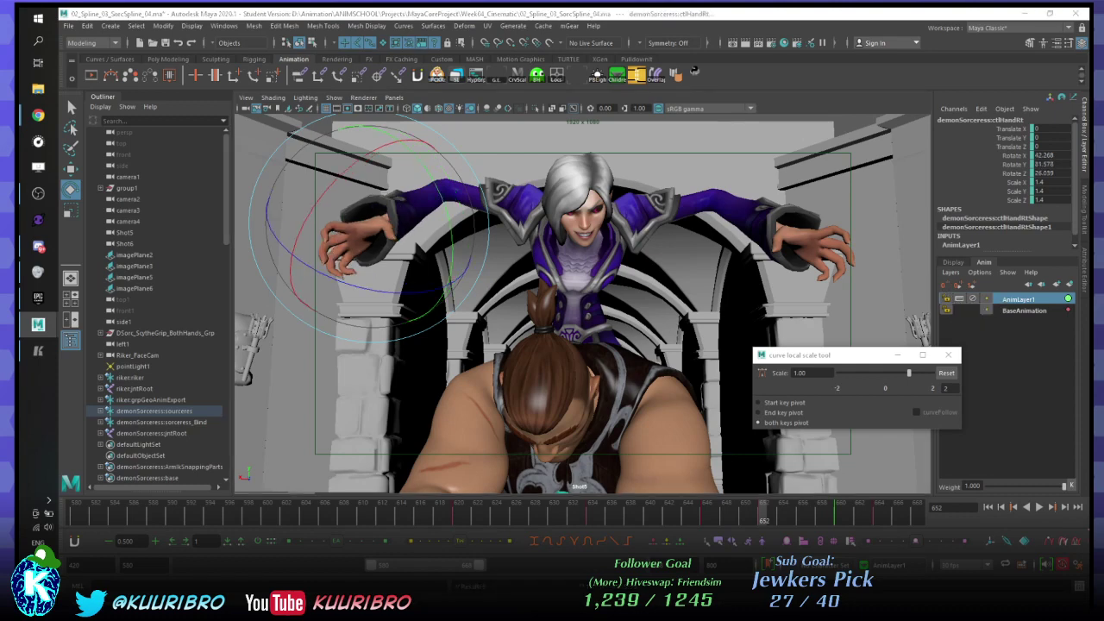
drag(763, 515, 736, 515)
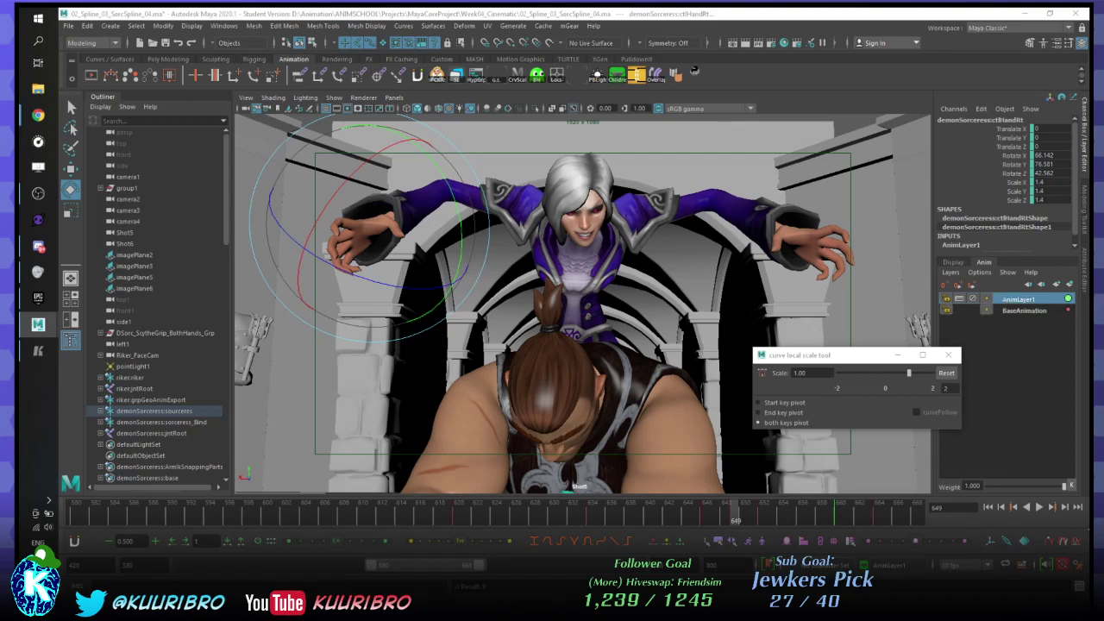
key(period)
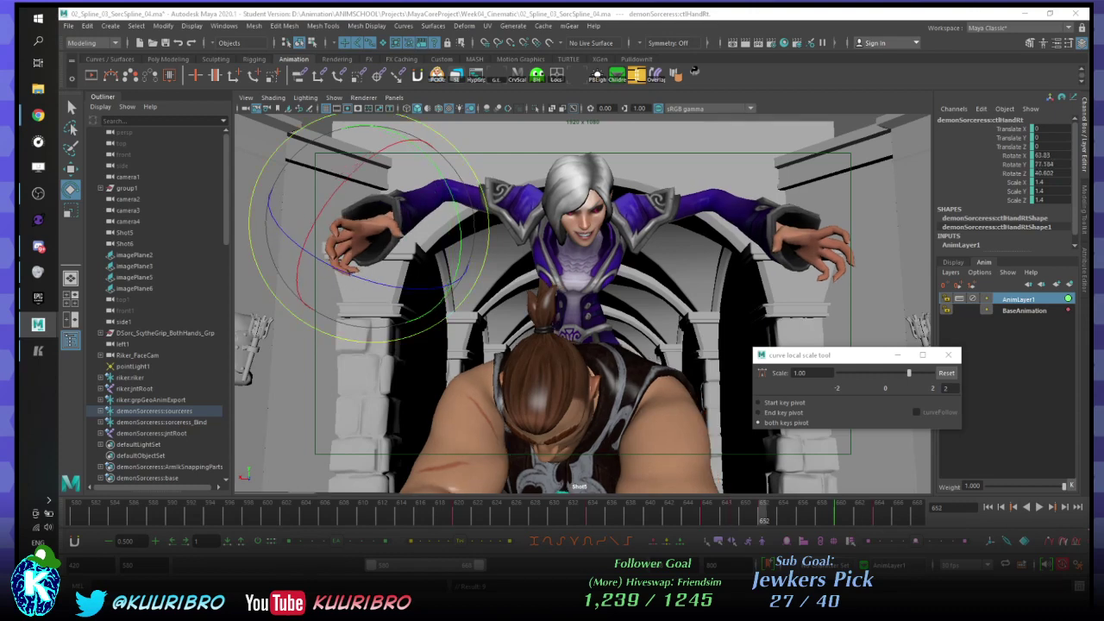
key(comma)
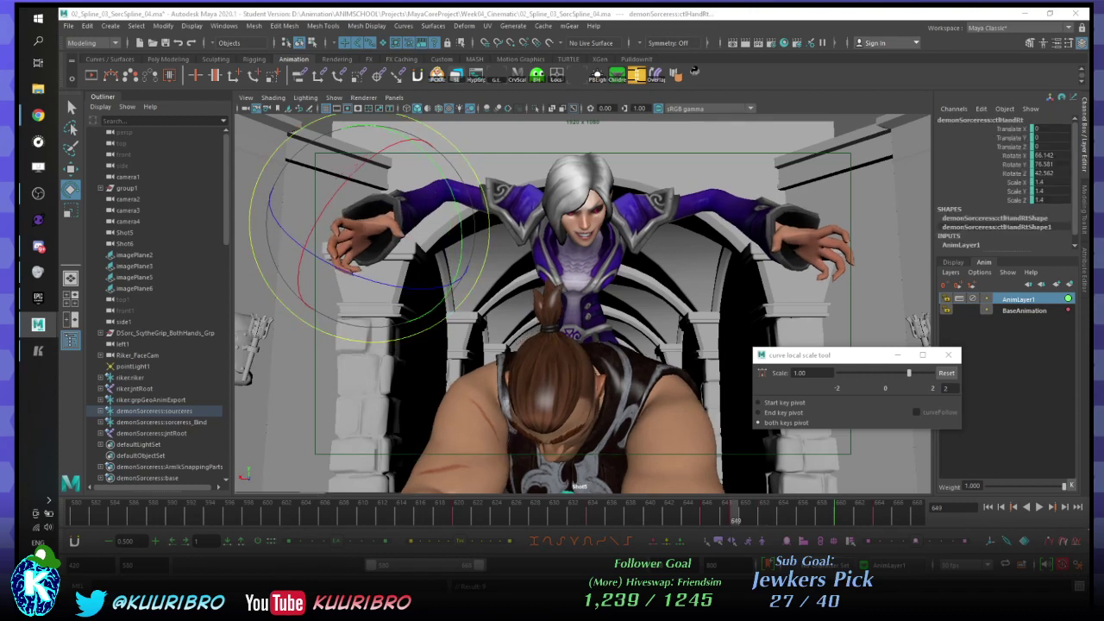
key(period)
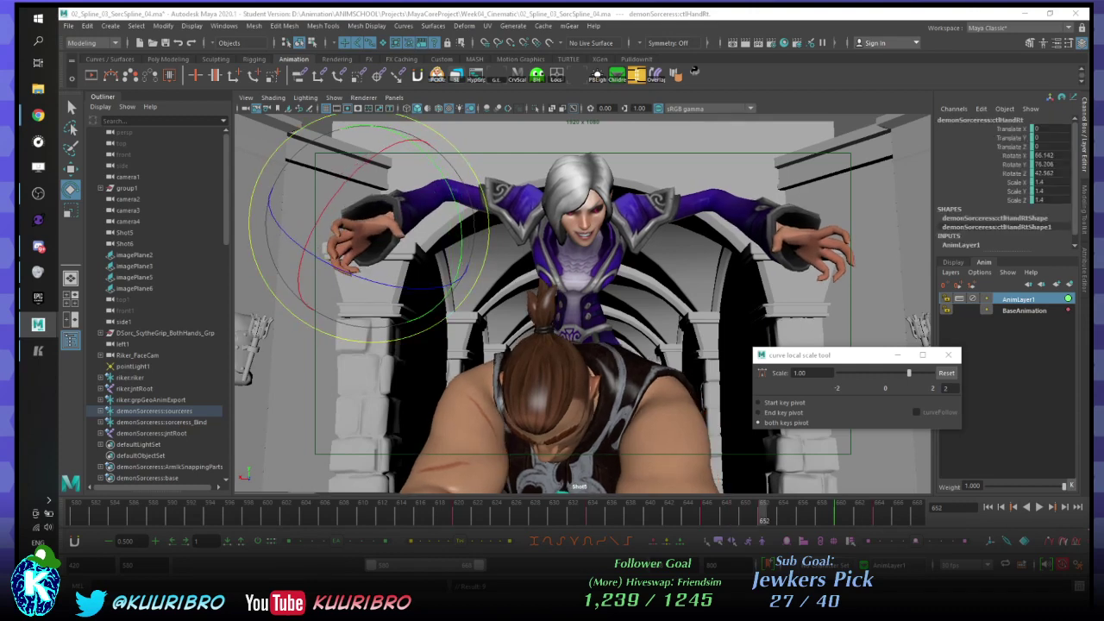
- Step through the right hand's motion from frame 654 to 660 and remove its key at frame 660
mouse_move(763, 516)
mouse_down()
mouse_move(688, 515)
mouse_move(782, 515)
mouse_up()
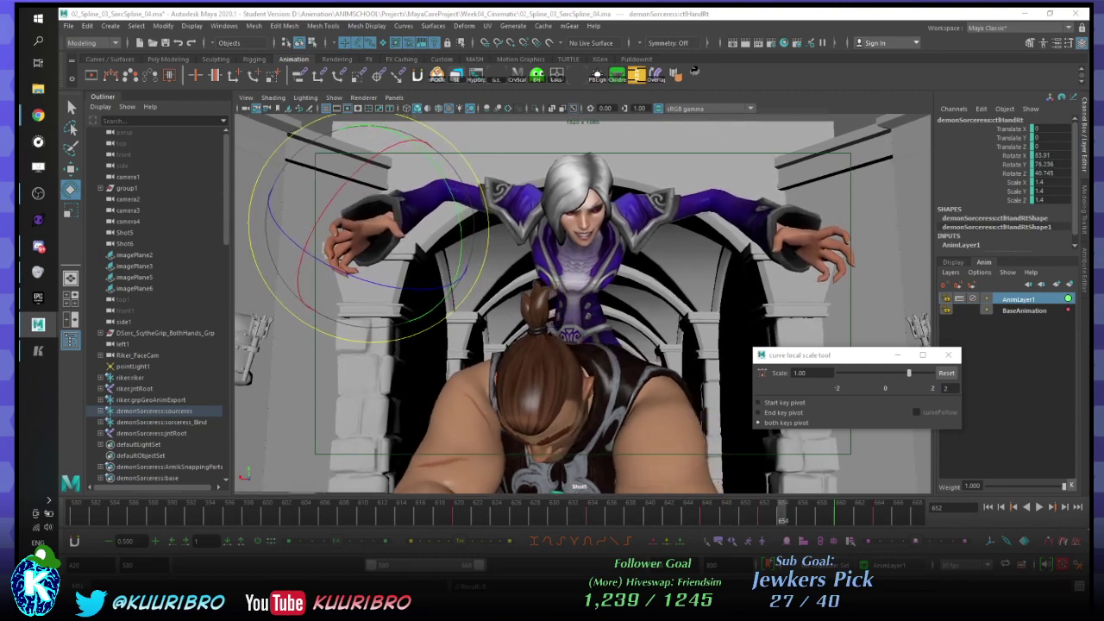
key(period)
key(period)
key(period)
key(period)
key(period)
key(period)
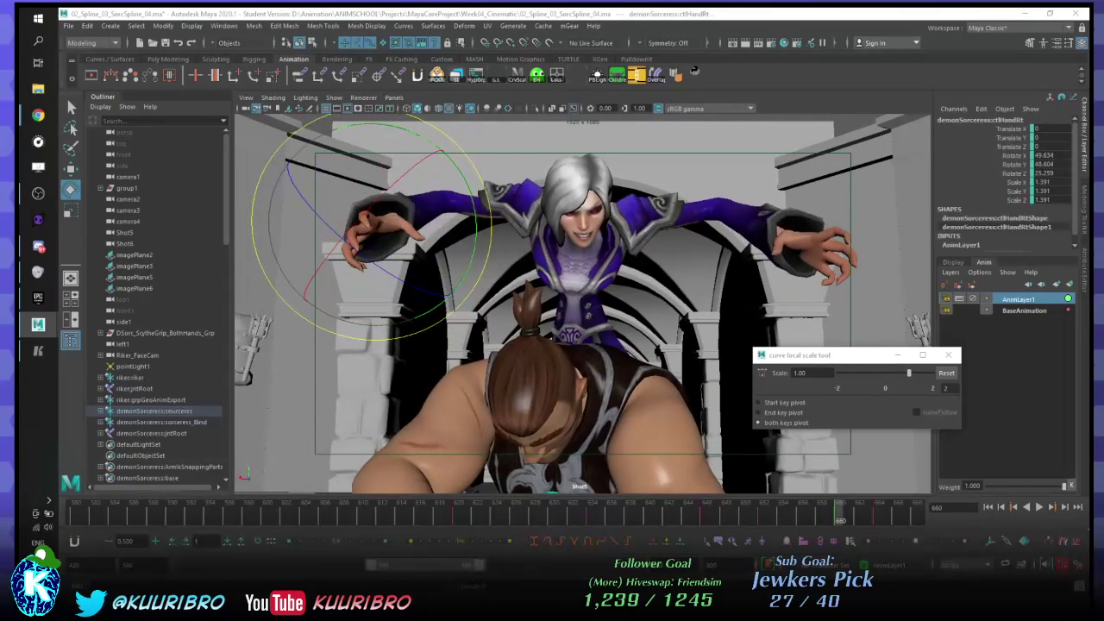
key(ctrl+z)
key(period)
key(period)
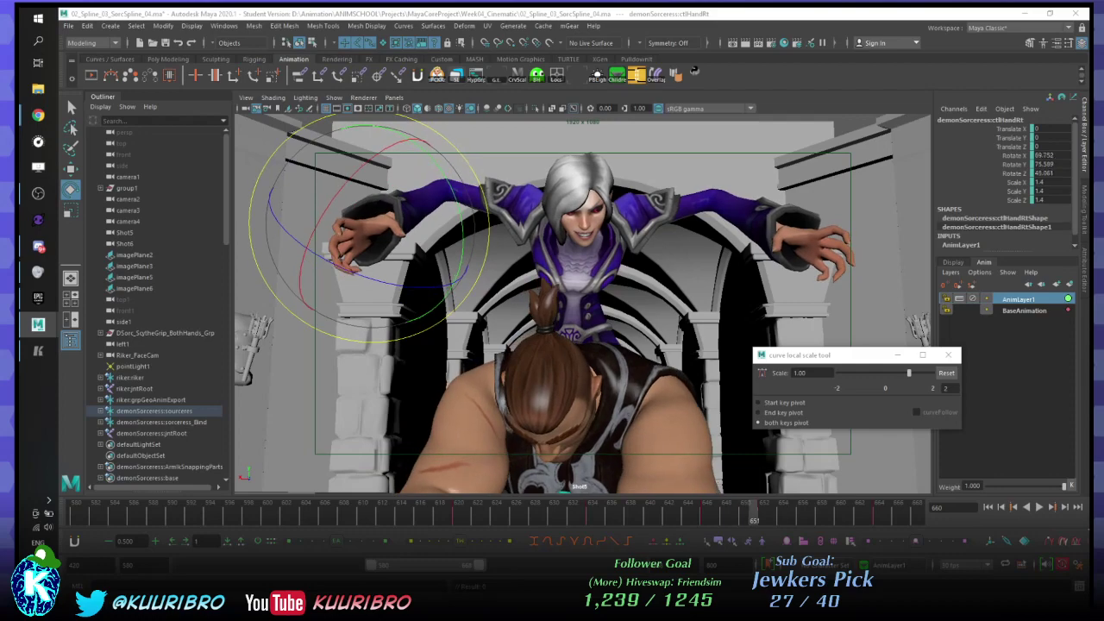
- Undo the last change at frame 660 and rotate the right-hand control at frame 658 to about X 54, Y 76, Z 32
mouse_move(859, 515)
mouse_down()
mouse_move(915, 515)
mouse_move(745, 515)
mouse_move(850, 515)
mouse_move(754, 515)
mouse_move(840, 515)
mouse_up()
key(ctrl+z)
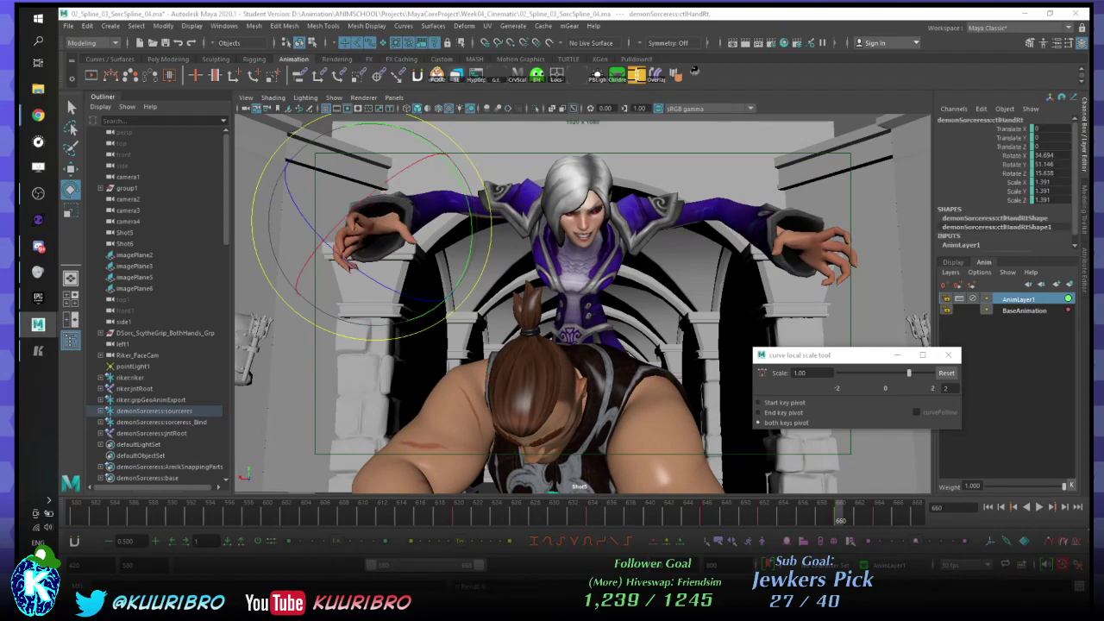
key(comma)
drag(764, 515, 821, 515)
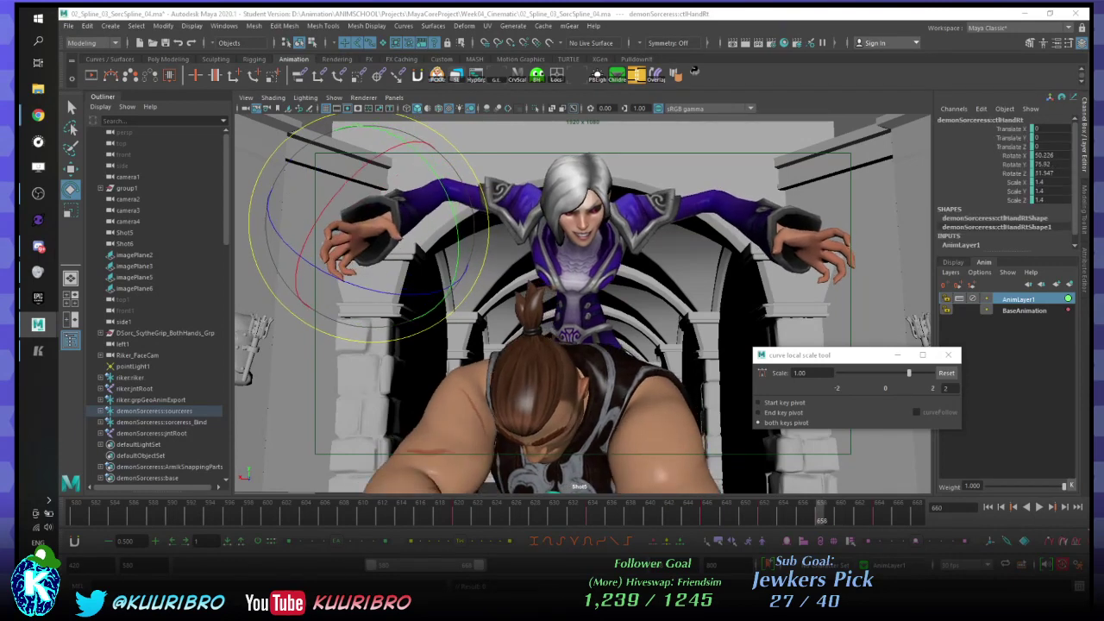
drag(329, 197, 335, 194)
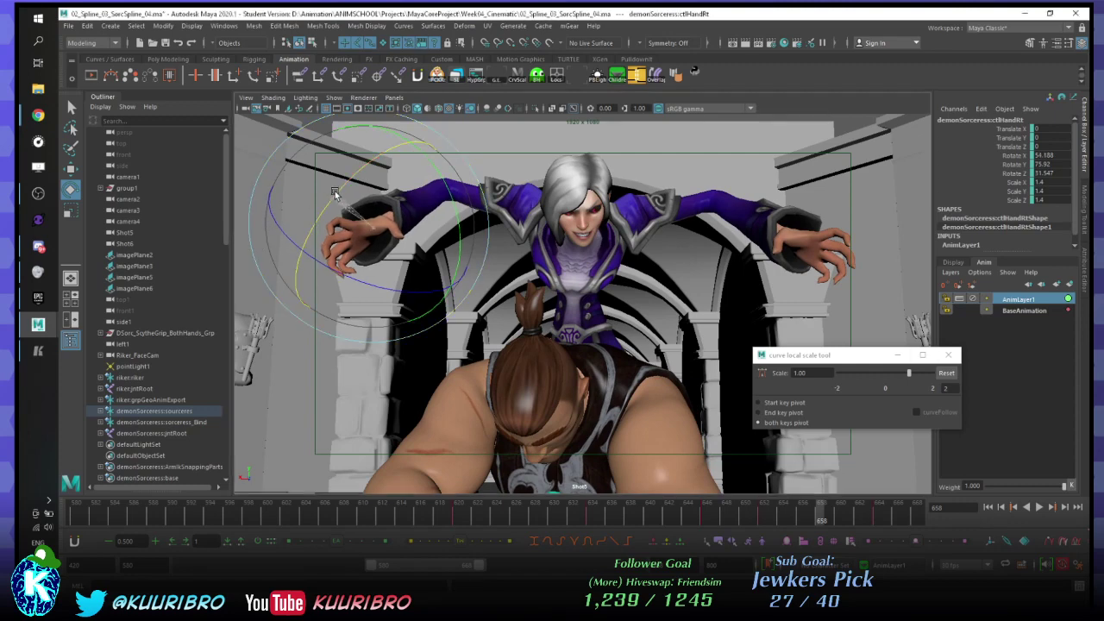
- Play back the shot several times from different frames to examine how the right hand settles around frames 640 to 658
drag(821, 515, 754, 516)
key(alt+v)
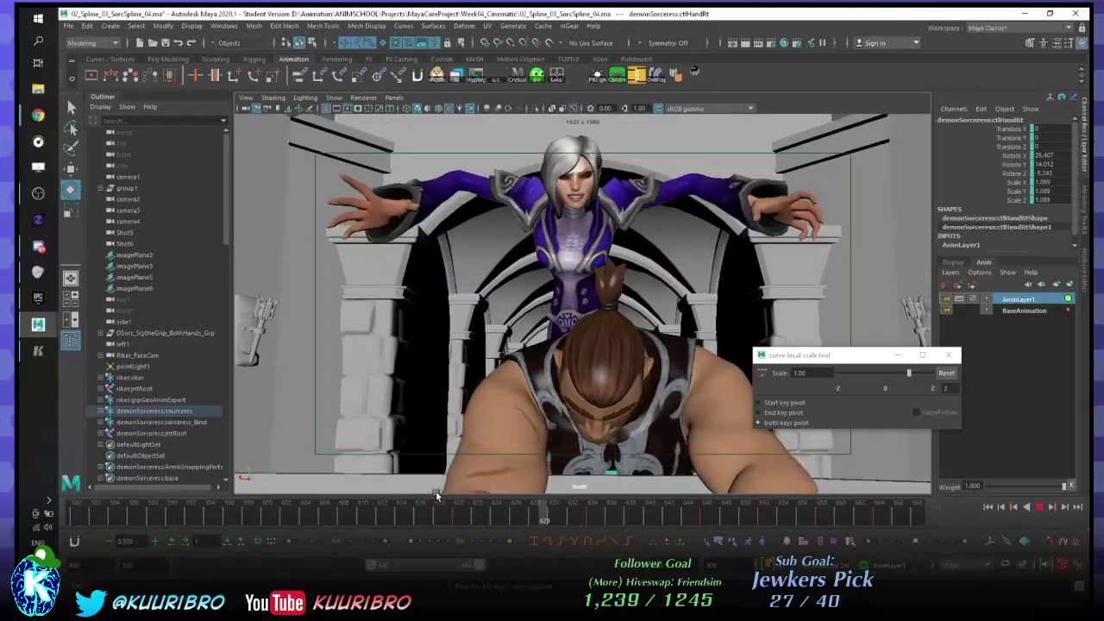
key(Escape)
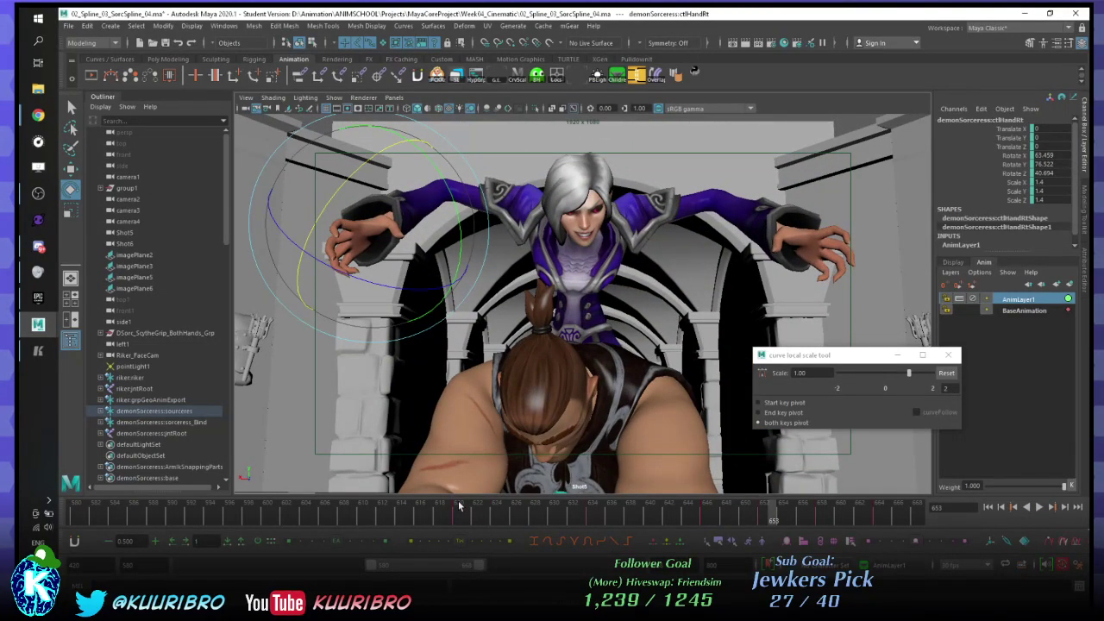
click(631, 515)
key(alt+v)
key(alt+v)
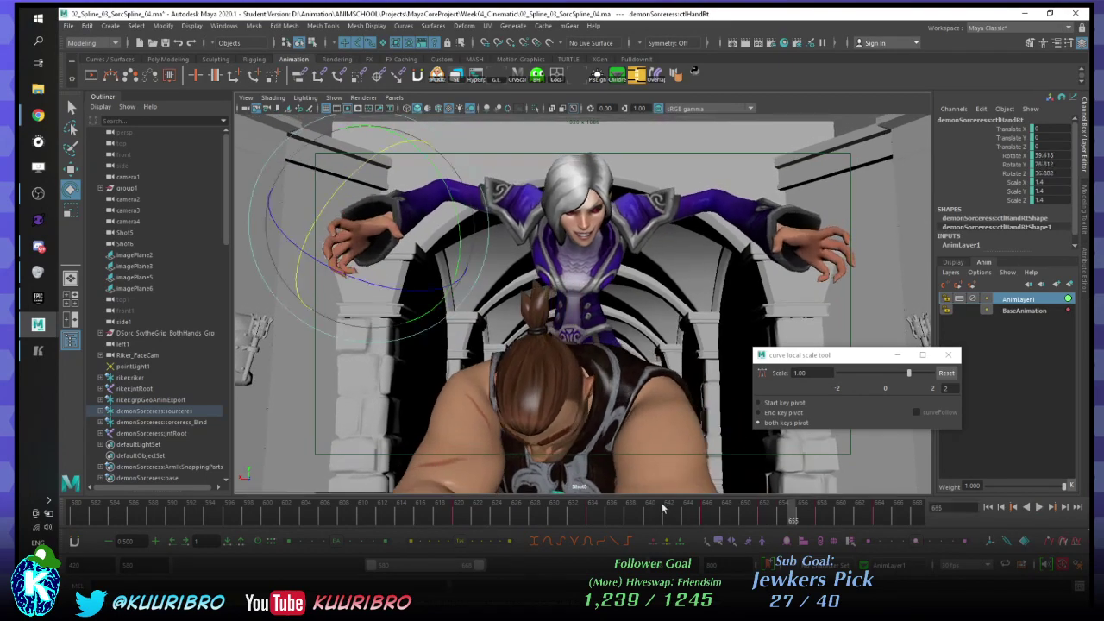
click(530, 515)
key(alt+v)
key(alt+v)
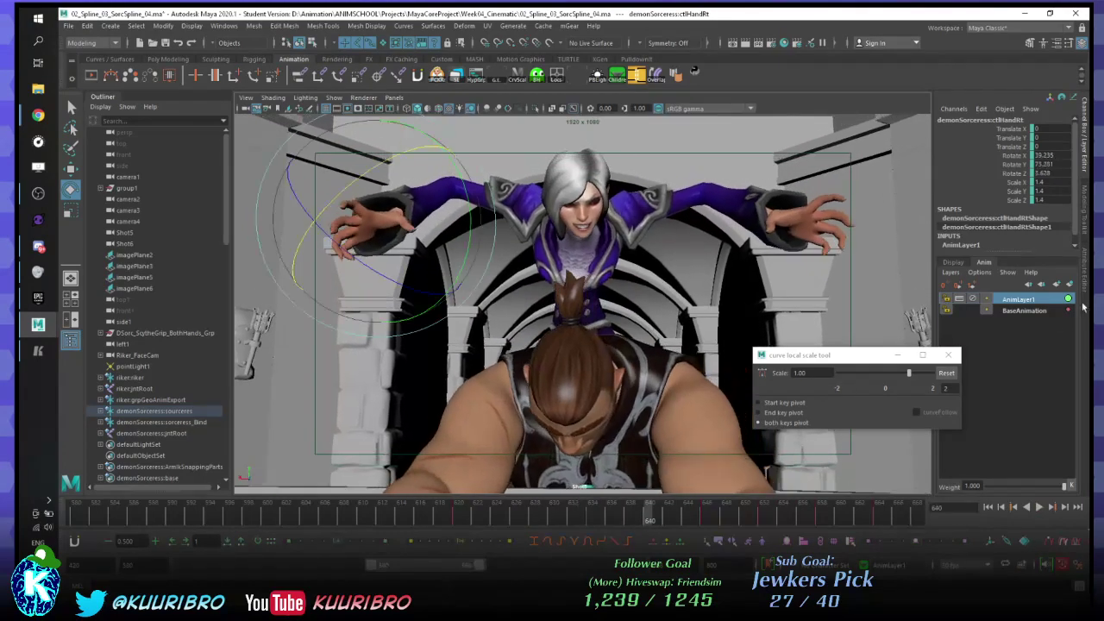
- Select the right FingerA3 control at frame 640 and make AnimLayer1 the active animation layer
click(340, 250)
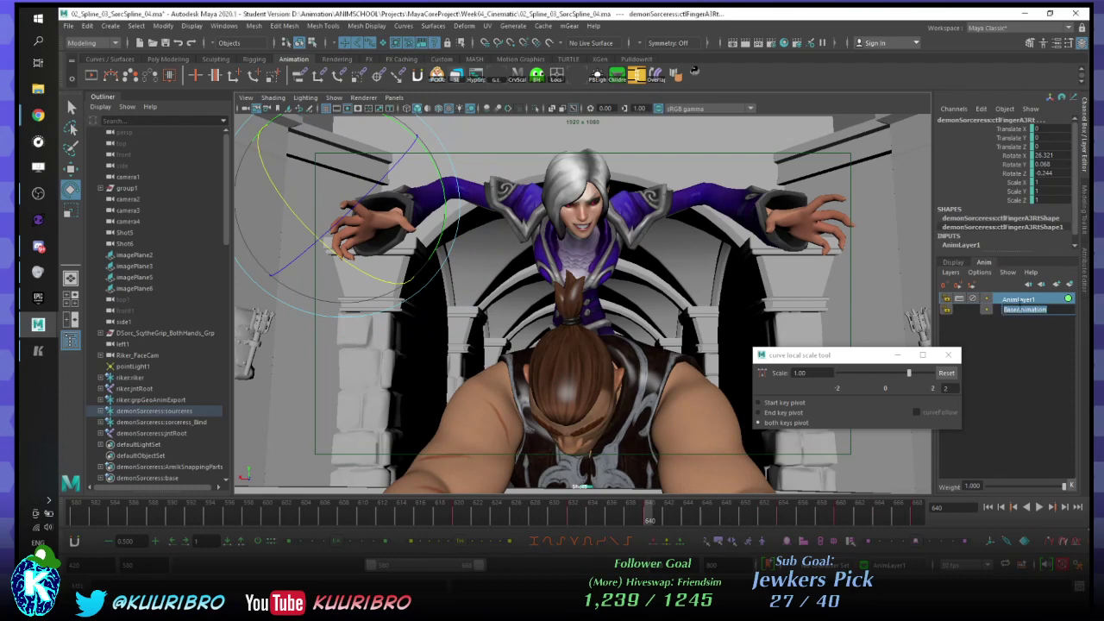
click(1022, 311)
click(1019, 300)
- Switch to Chrome and join the SyncSketch live meeting
key(alt+Tab)
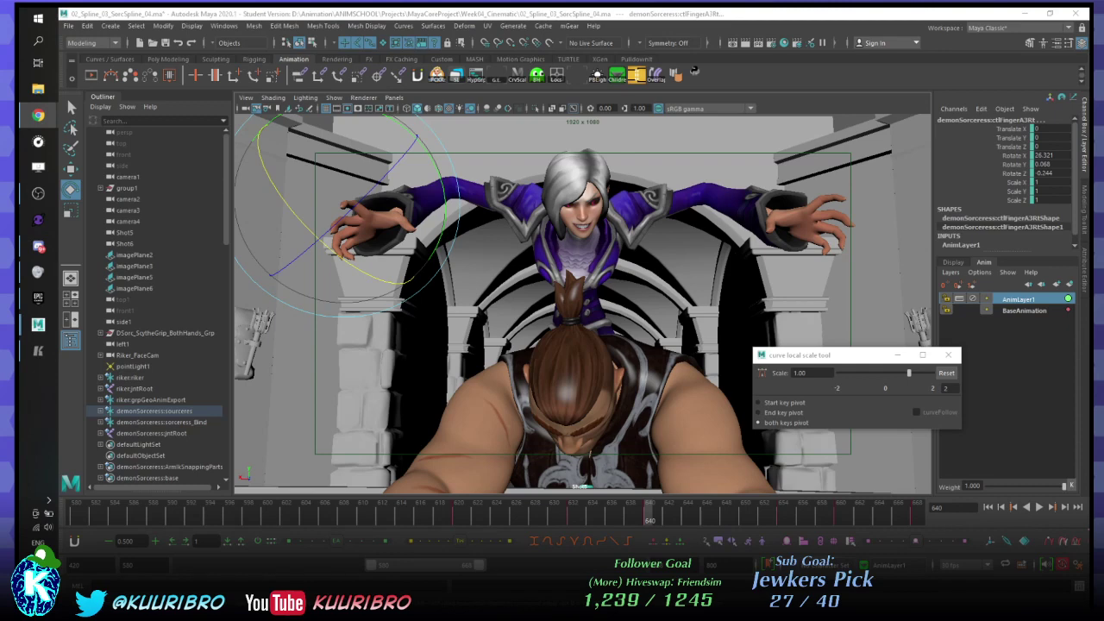
click(38, 115)
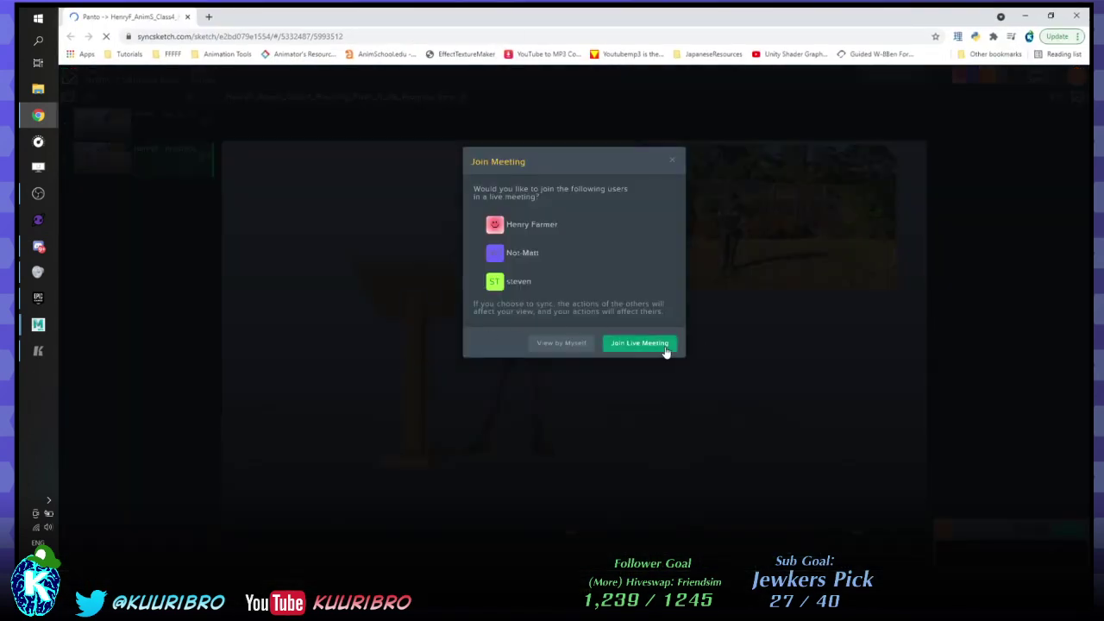
click(665, 352)
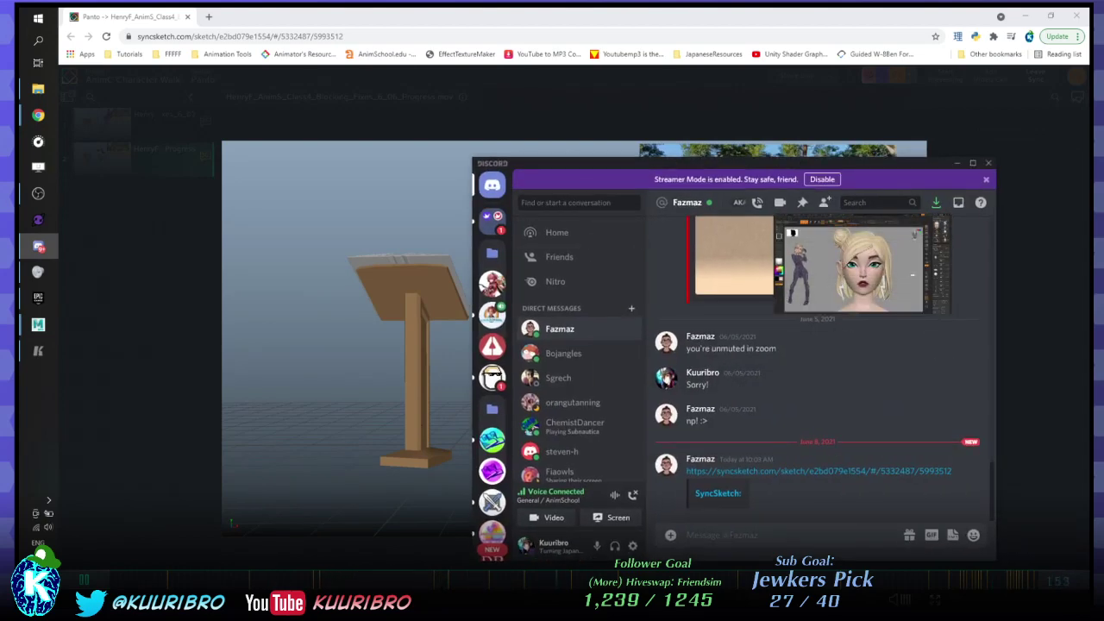
- Send Maya Viewport VFX Pack.zip in the open Discord conversation, clear the Discord and browser windows away, and return to Maya
drag(829, 431, 781, 509)
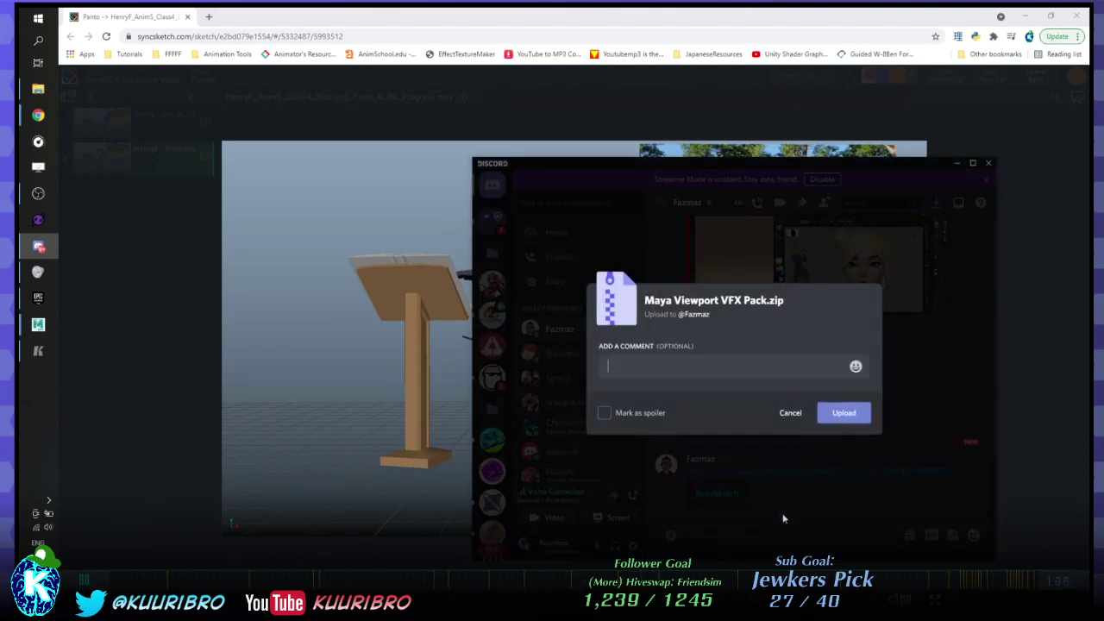
click(844, 413)
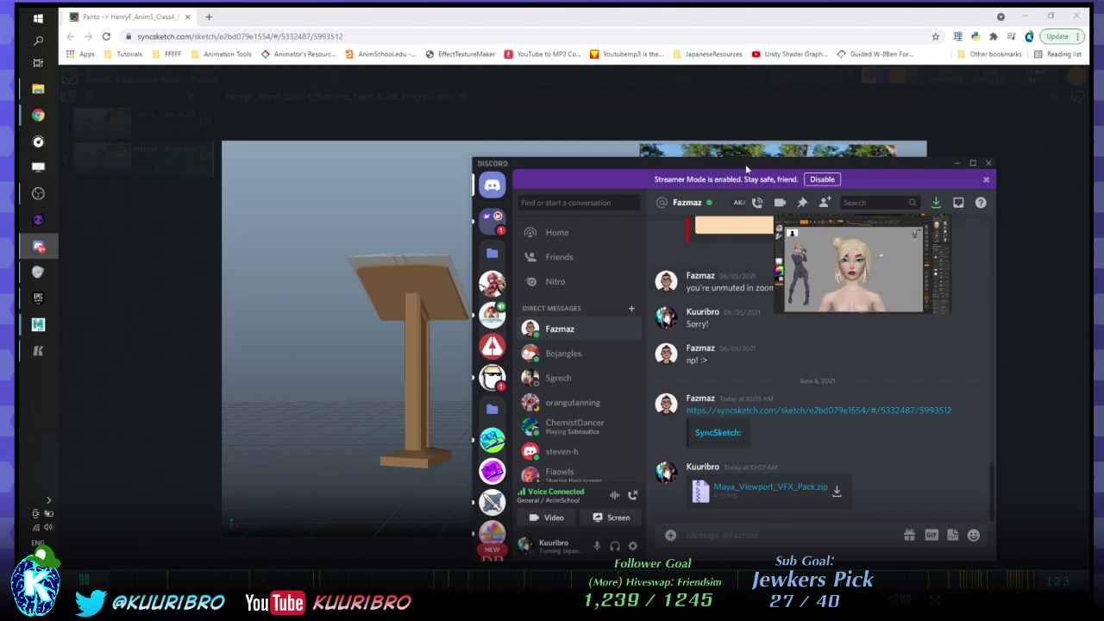
drag(746, 165, 1103, 165)
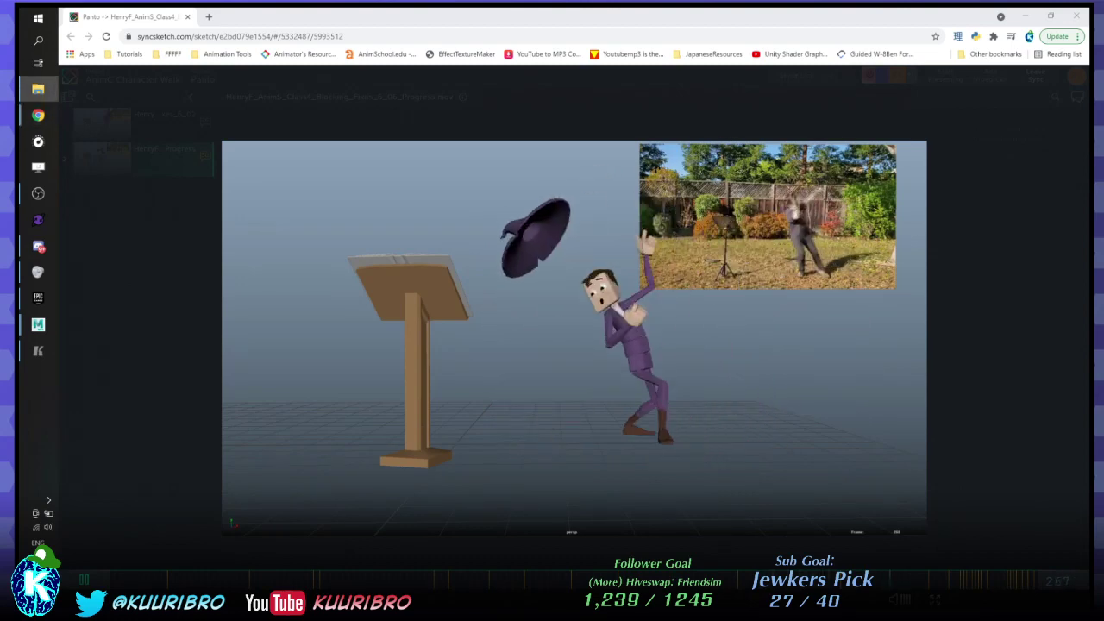
drag(526, 16, 1103, 95)
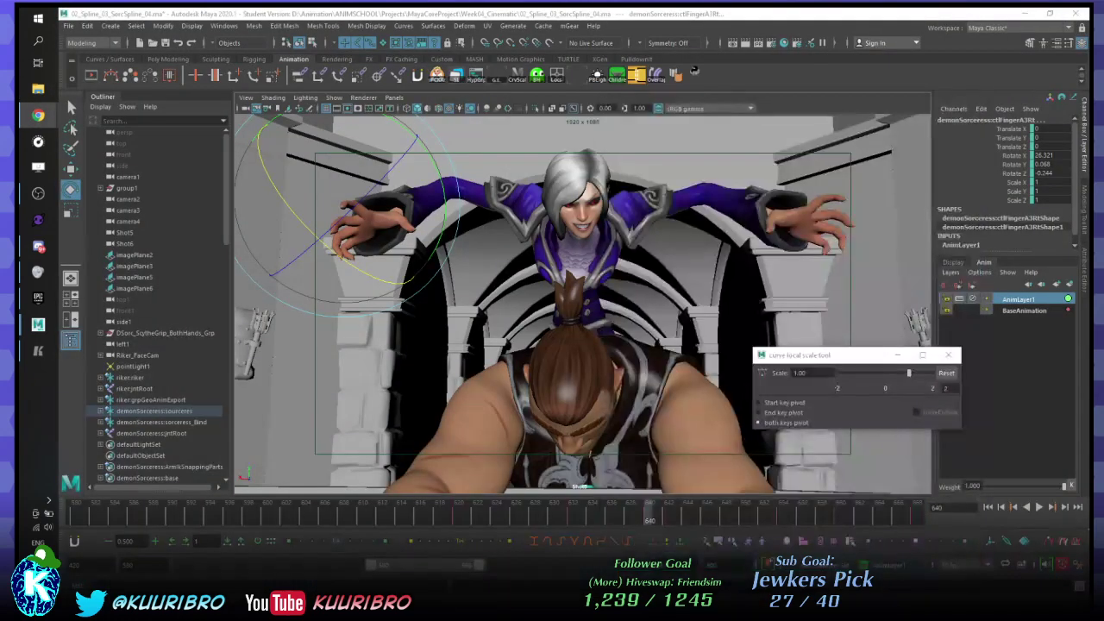
- Extend the visible playback range to frame 800 and play through the scythe section and the sorceress's arm spread
key(alt+v)
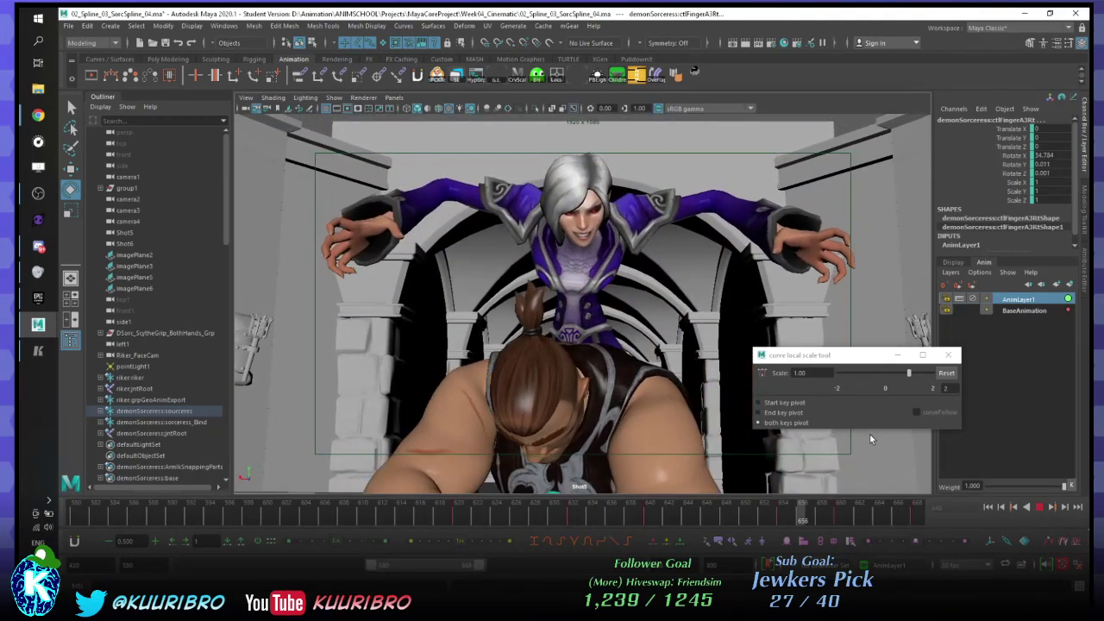
drag(480, 568, 642, 566)
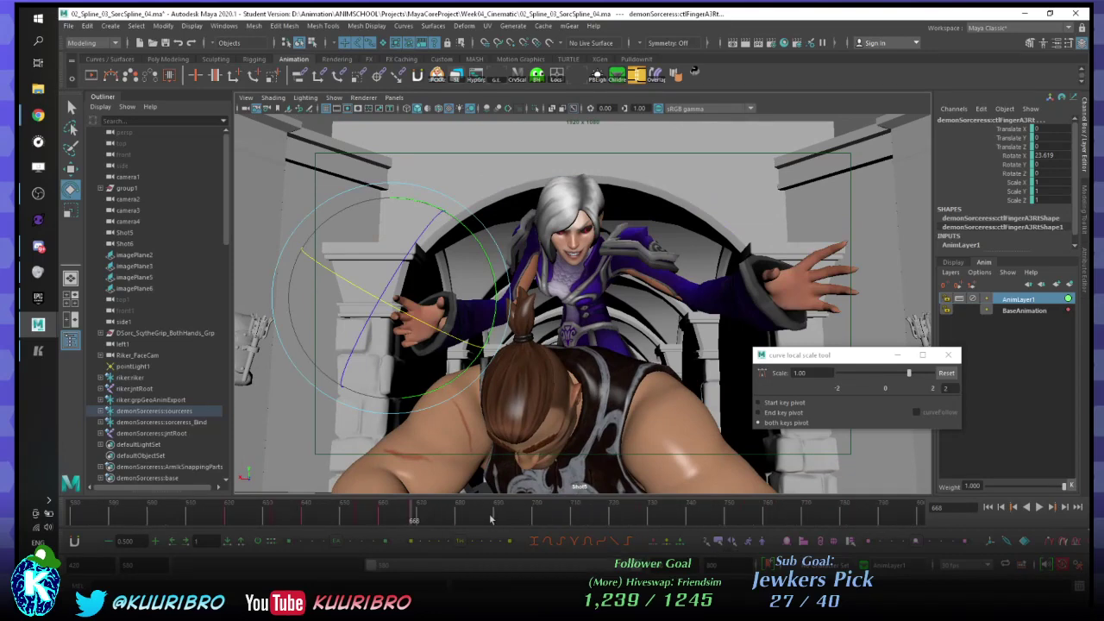
key(alt+v)
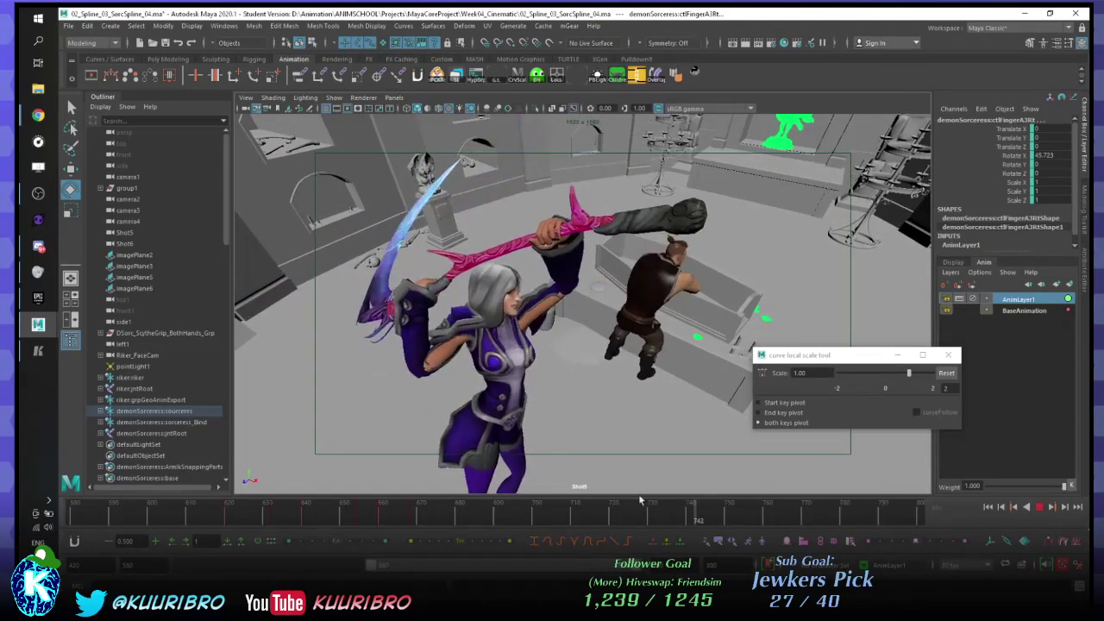
click(480, 504)
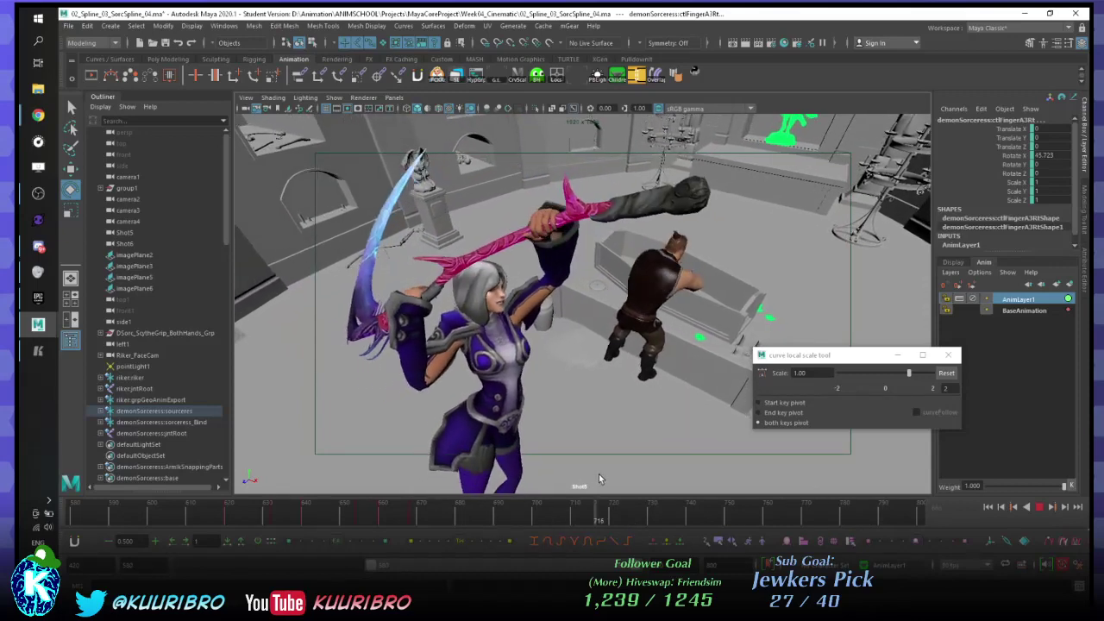
drag(530, 506, 209, 501)
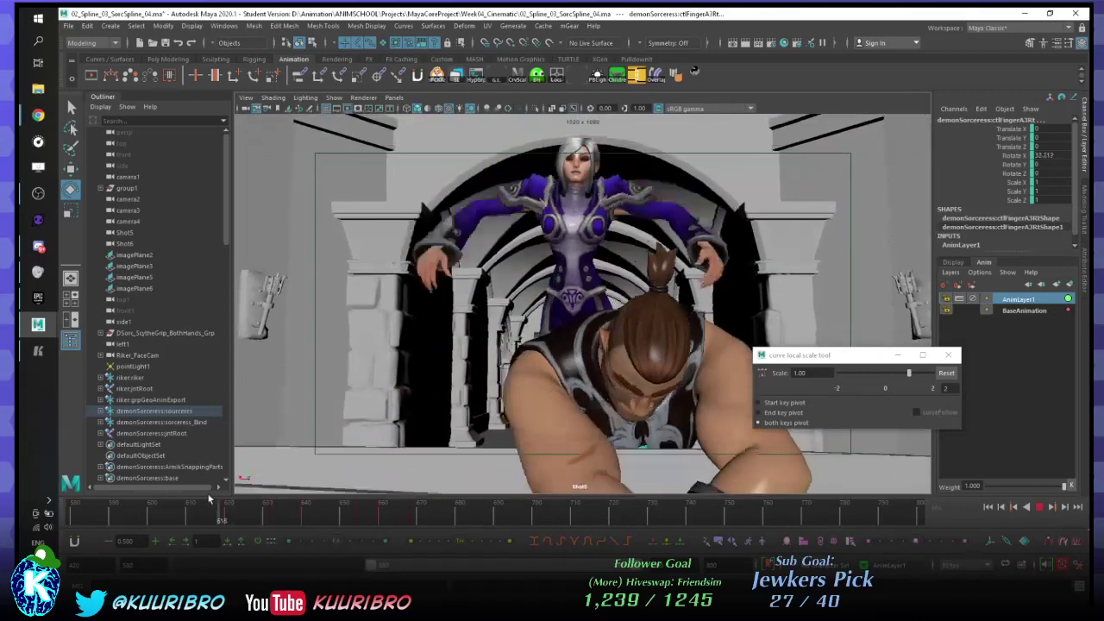
key(alt+v)
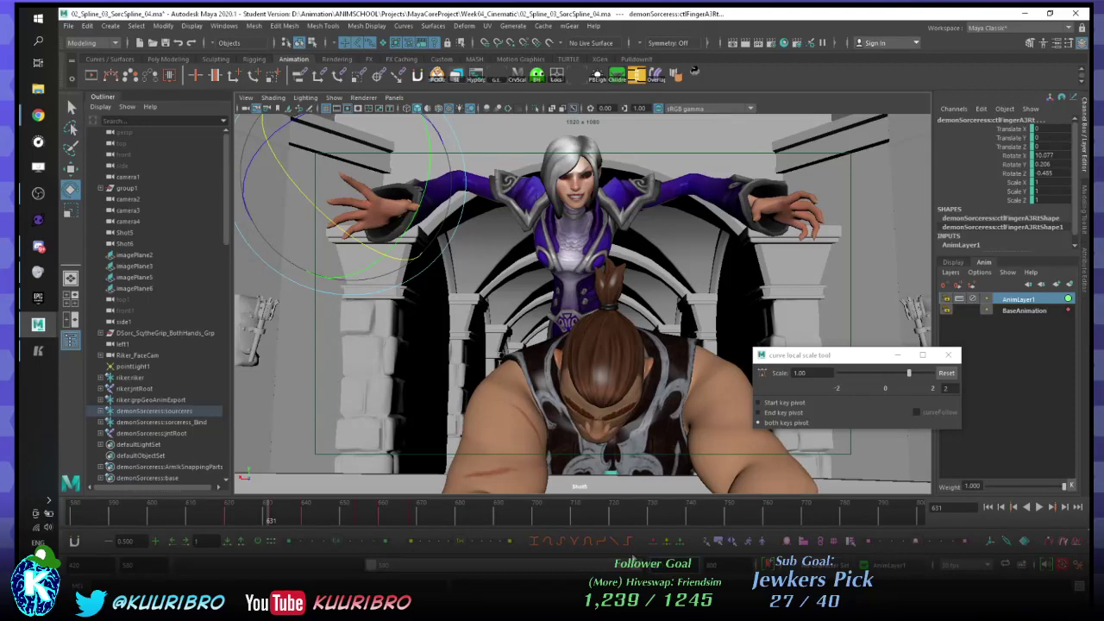
- Set the playback end to frame 670 and the animation end to frame 800
key(Return)
drag(535, 519, 817, 515)
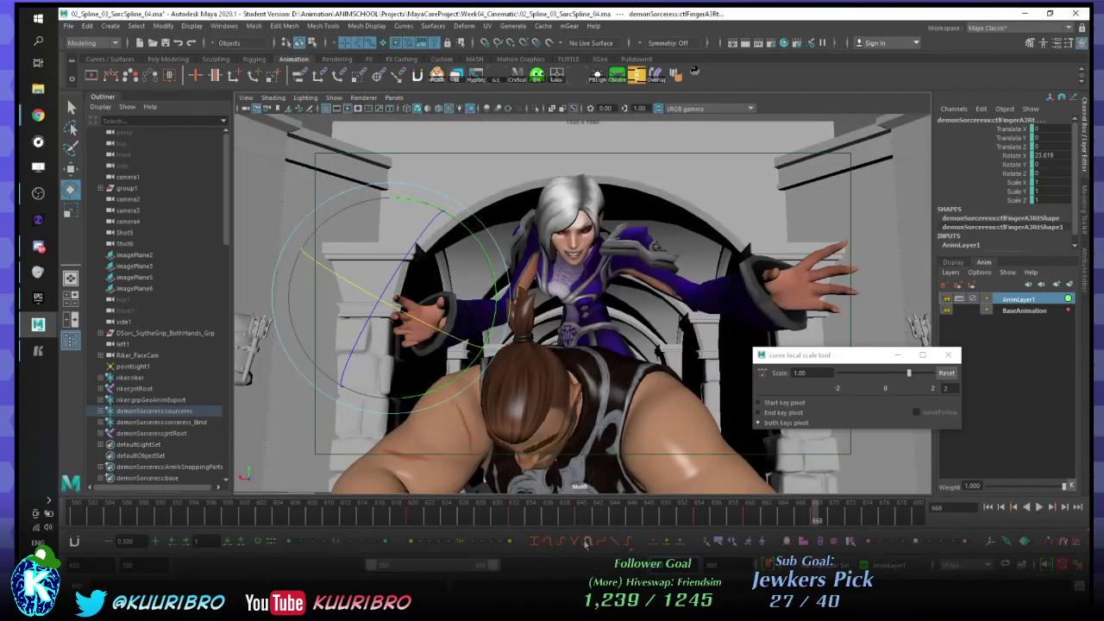
key(Return)
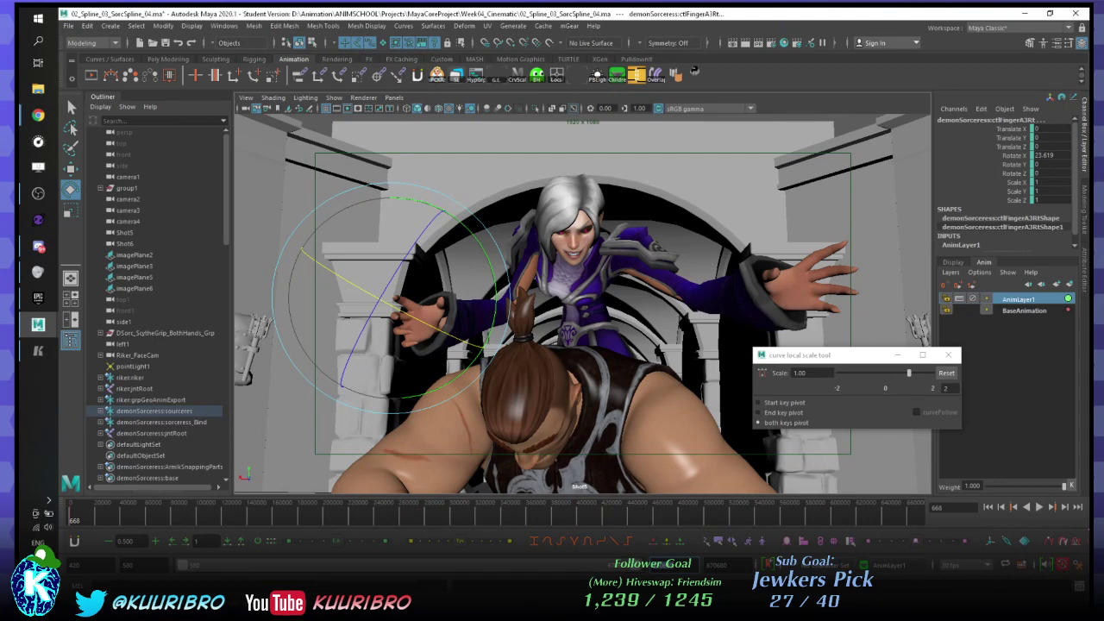
key(Return)
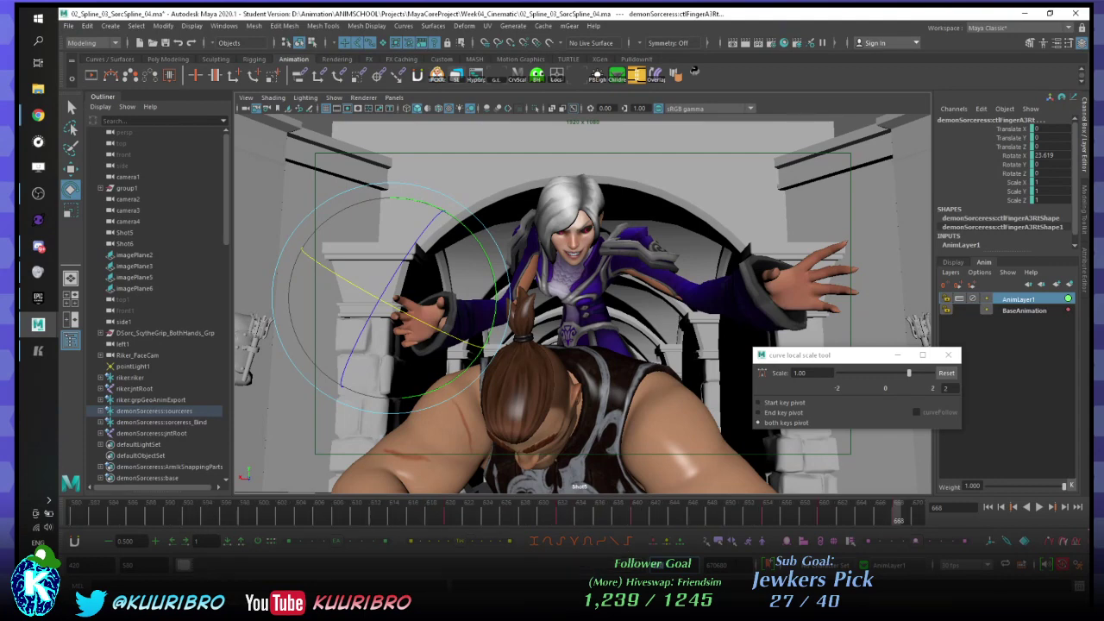
key(Tab)
text(800)
key(Return)
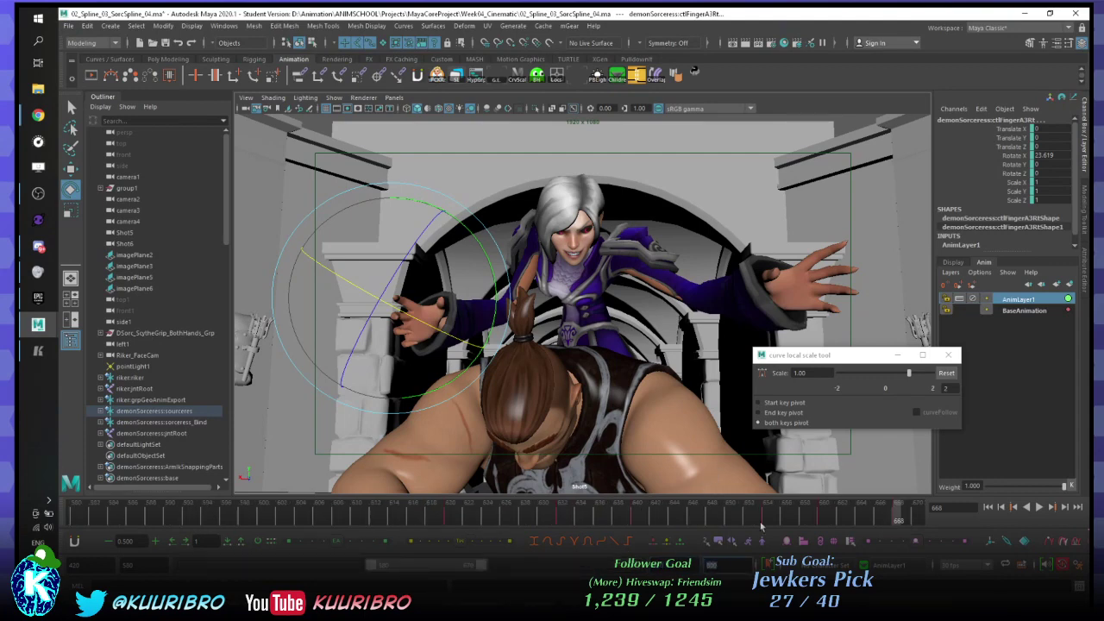
- Play back the shortened range and scrub around frame 654 to check the right hand and finger motion
key(alt+v)
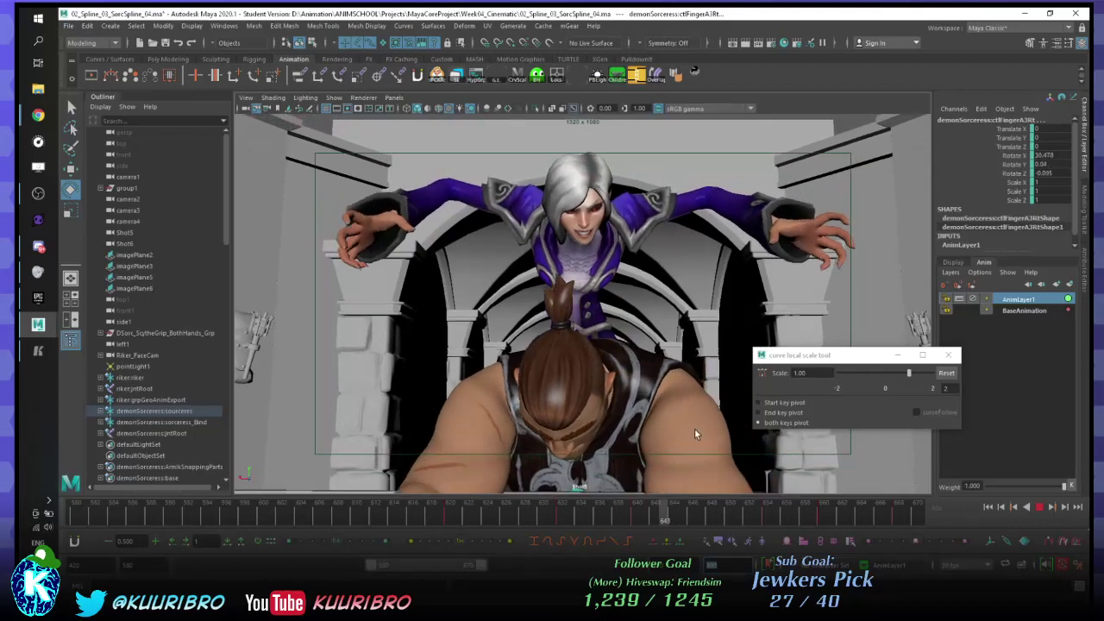
key(alt+v)
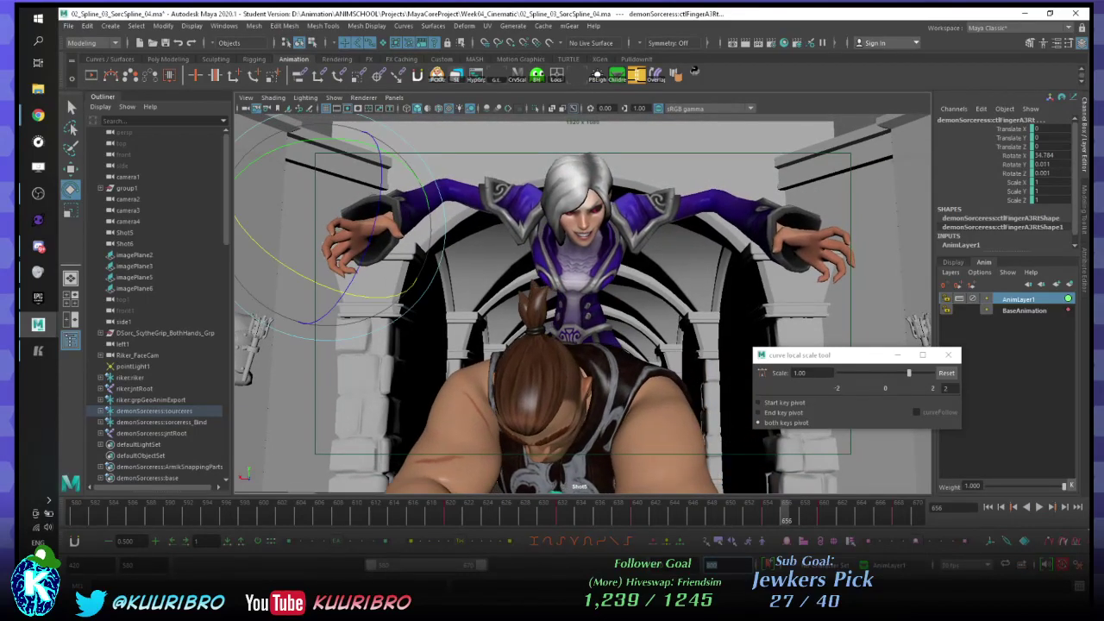
key(alt+v)
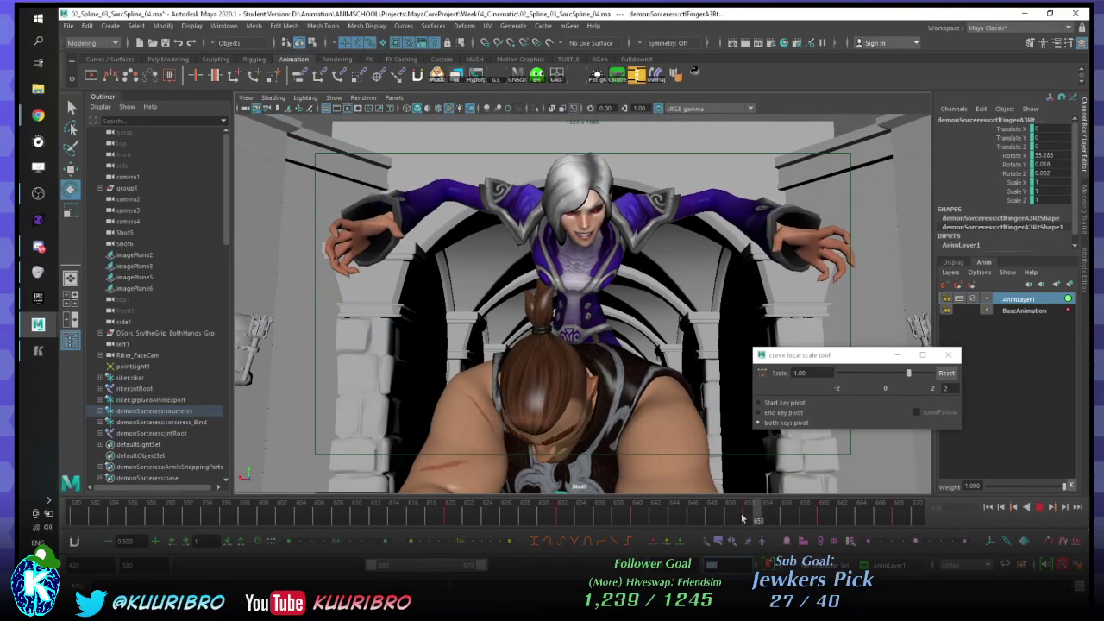
mouse_move(798, 509)
mouse_down()
mouse_move(743, 511)
mouse_move(768, 510)
mouse_up()
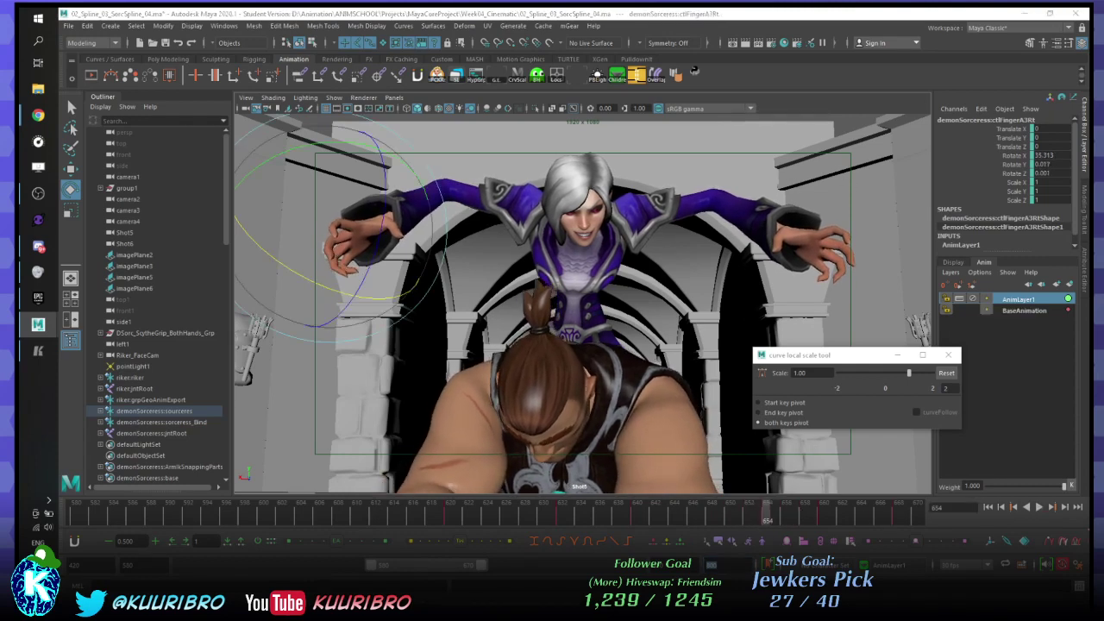
key(alt+v)
click(569, 515)
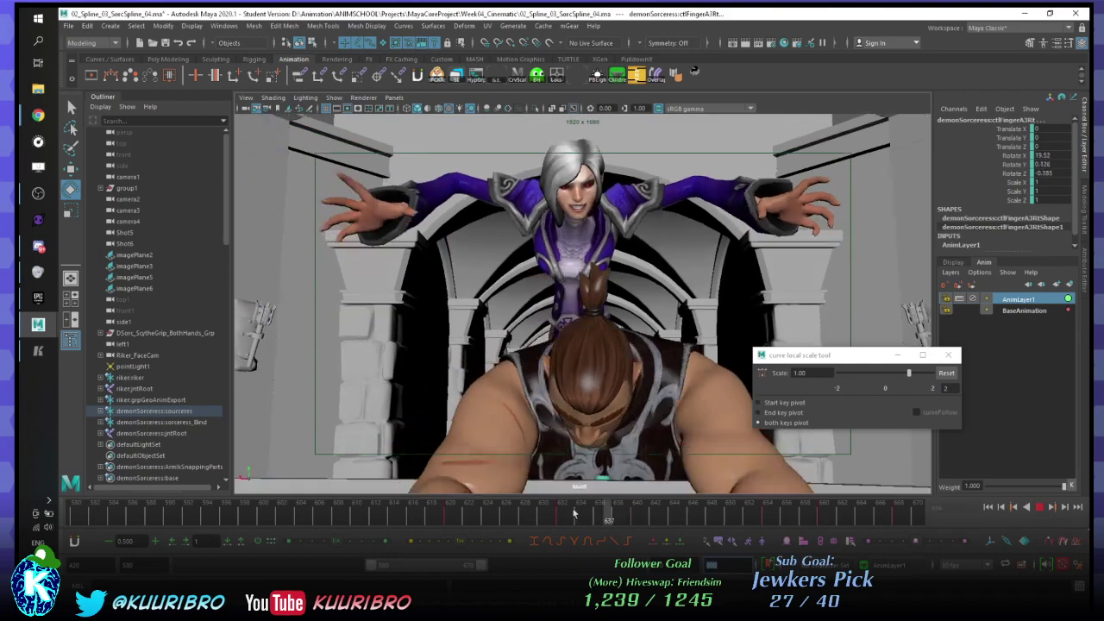
- Try rotating the right FingerA3 control around X at frame 644 and undo the rotation
drag(605, 515, 673, 521)
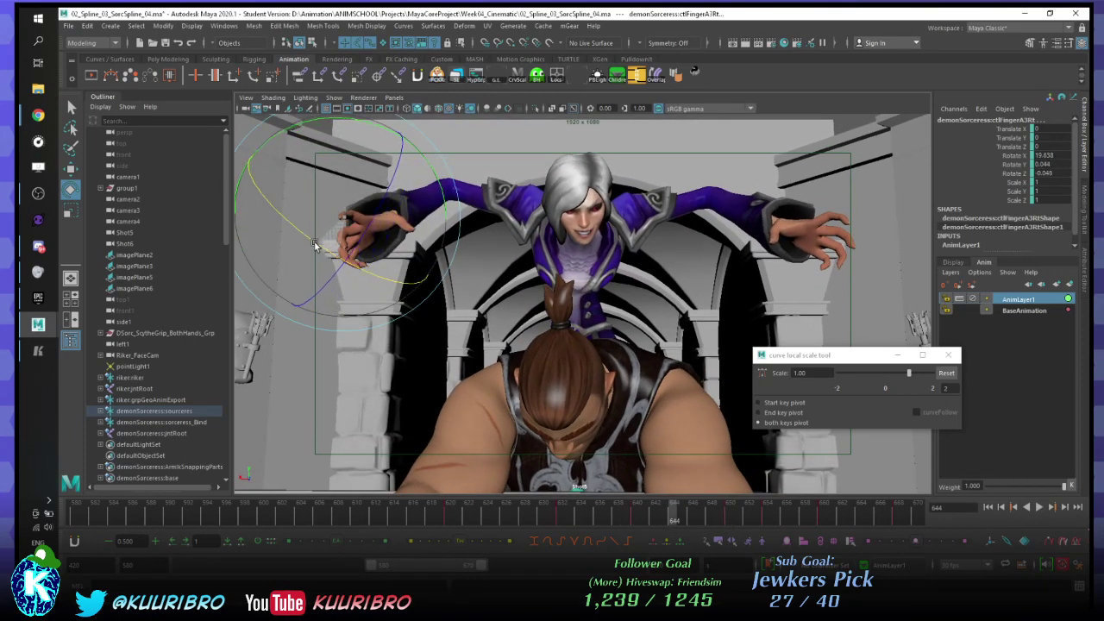
drag(321, 258, 338, 270)
mouse_move(667, 516)
mouse_down()
mouse_move(597, 517)
mouse_move(677, 516)
mouse_up()
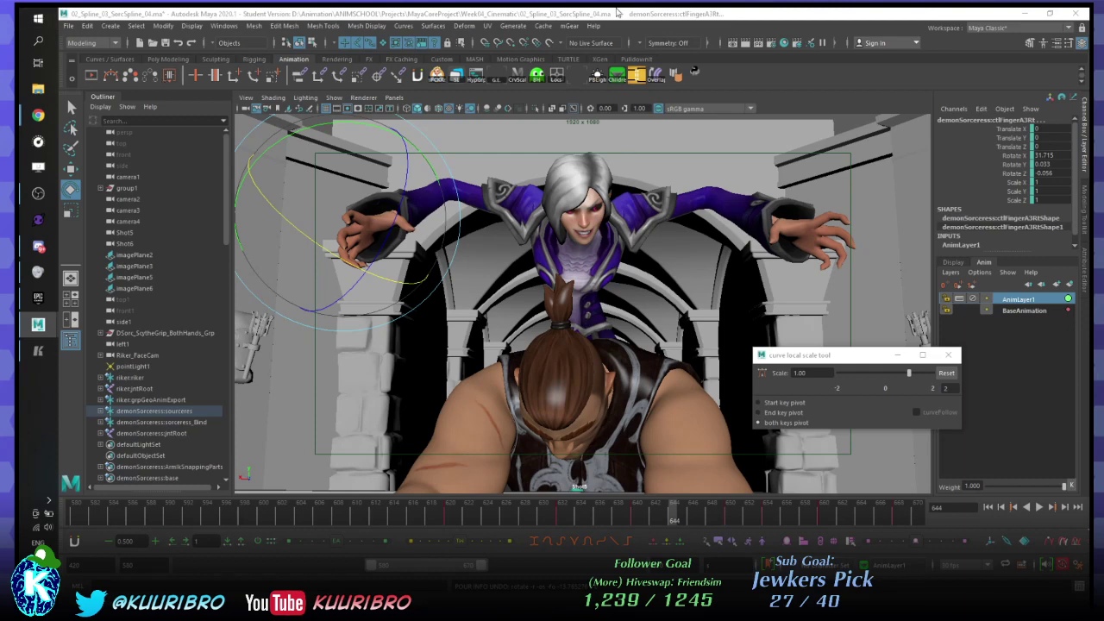
- Play back the shot and step from frame 646 to 650 to check the right finger's motion
key(alt+v)
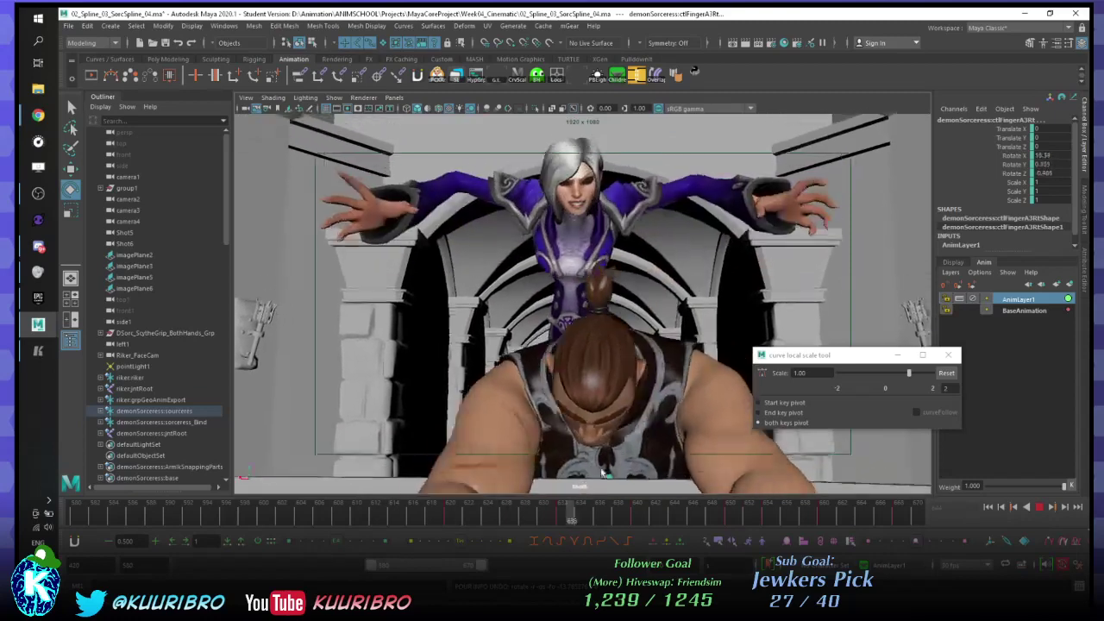
key(Escape)
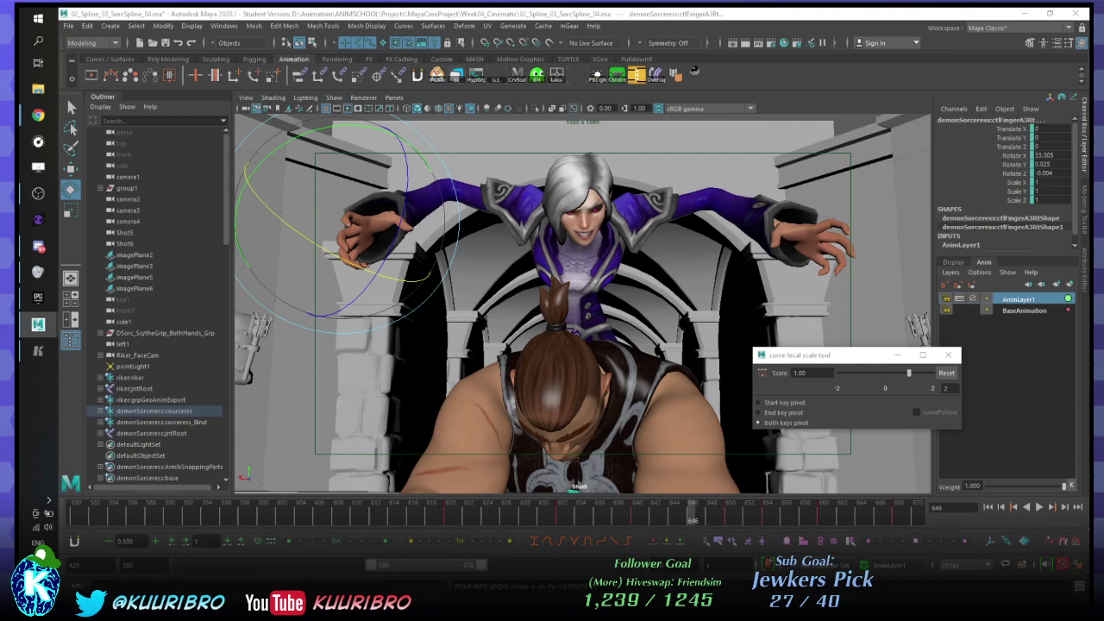
key(period)
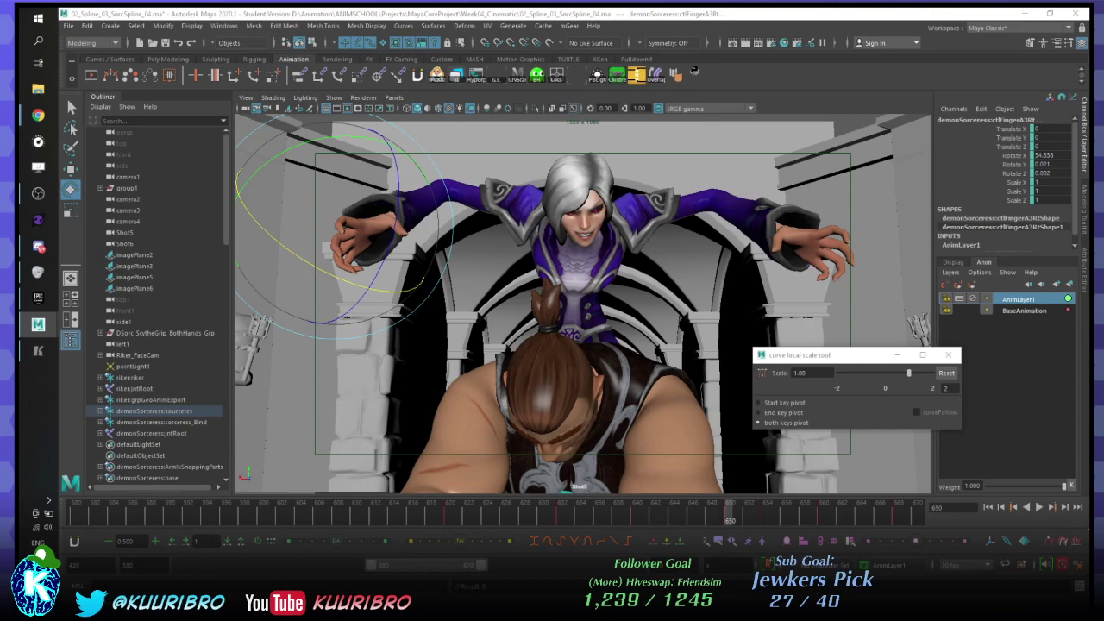
- Play back the shot and check the right hand around frame 657 on BaseAnimation and AnimLayer1
key(alt+v)
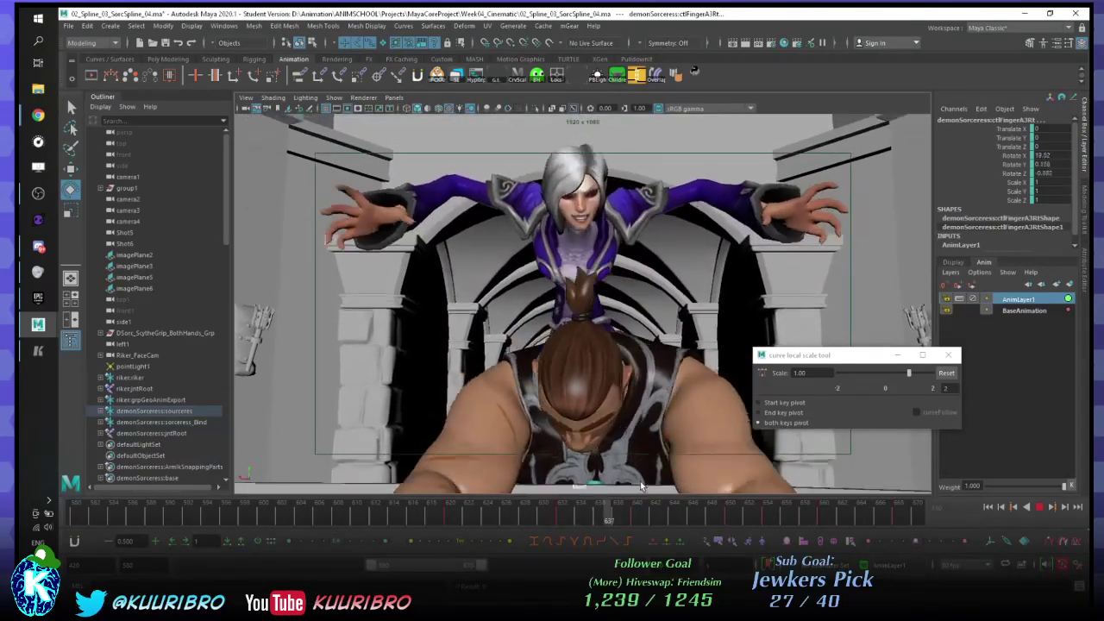
key(alt+v)
key(Up)
key(Up)
key(Up)
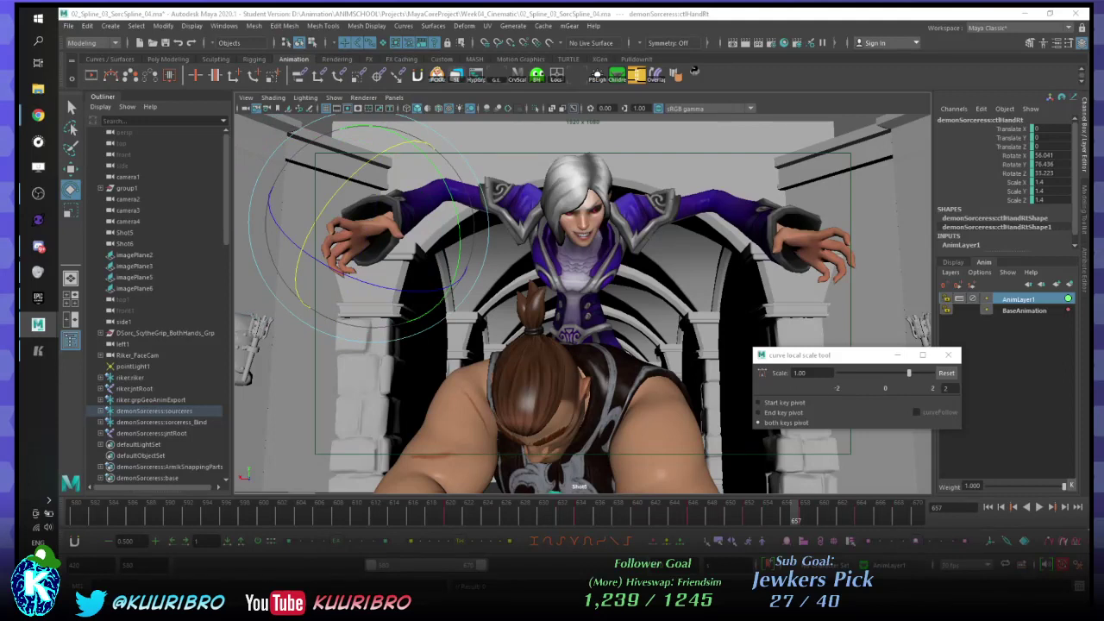
click(1031, 311)
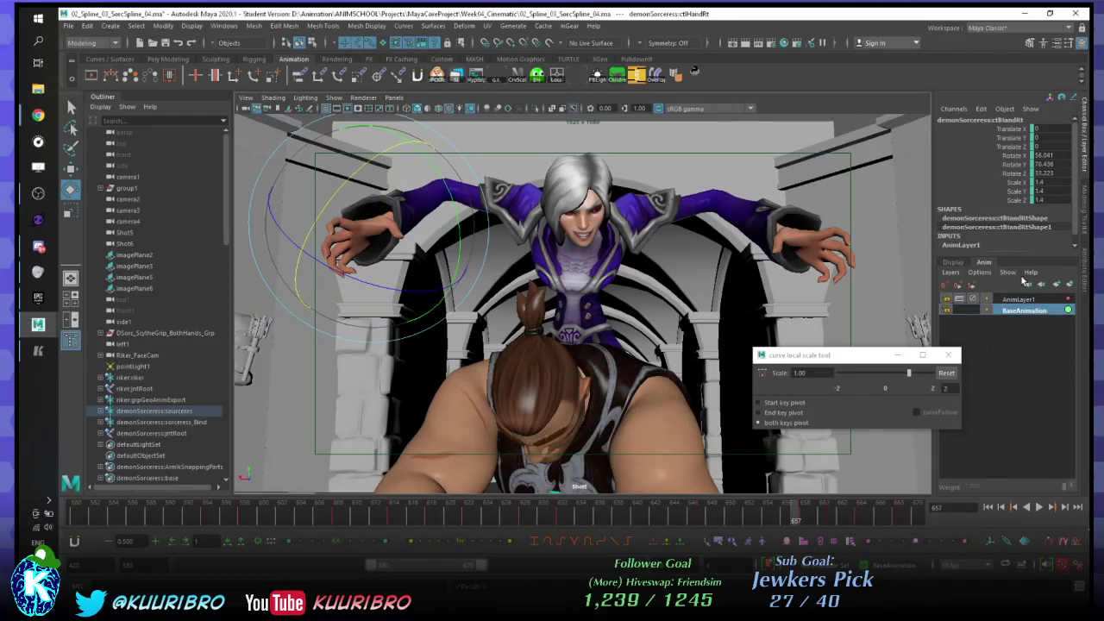
click(1027, 300)
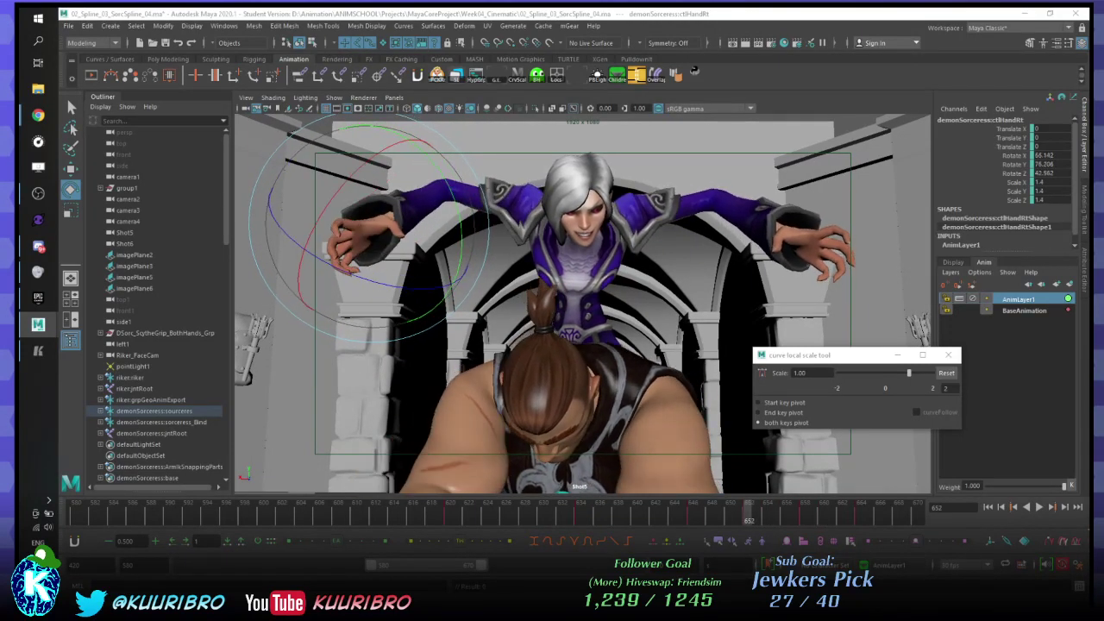
- Try rotating the right hand control at frame 652 on AnimLayer1 and undo the rotation
drag(331, 198, 319, 223)
key(ctrl+z)
key(ctrl+z)
- Play back the shot and scrub between frames 658 and 661 to check the right hand and arm motion
key(alt+v)
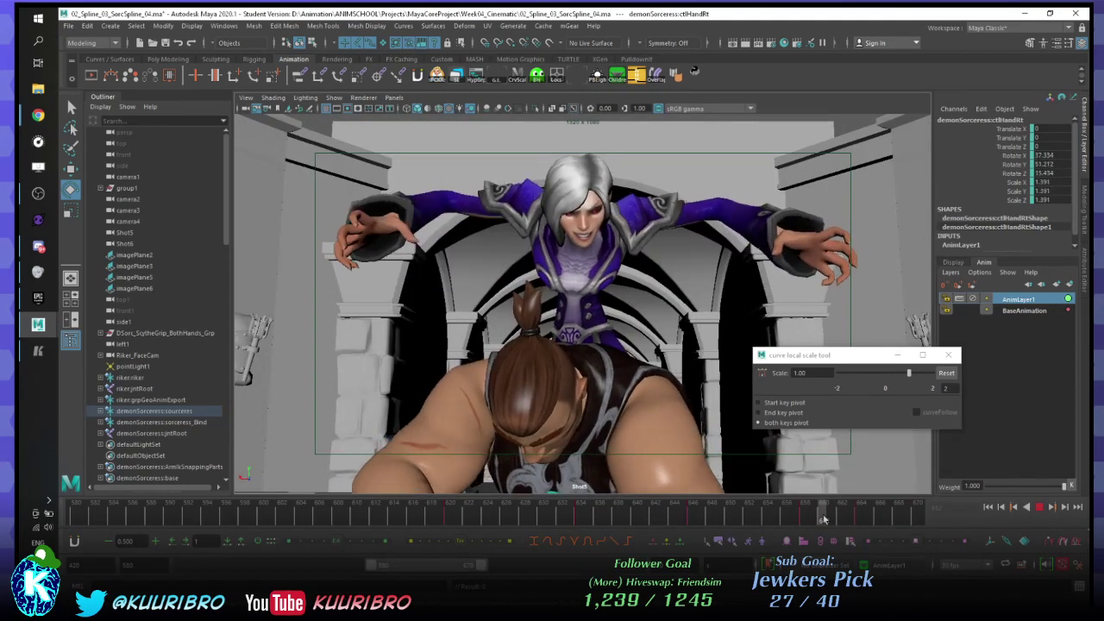
key(alt+v)
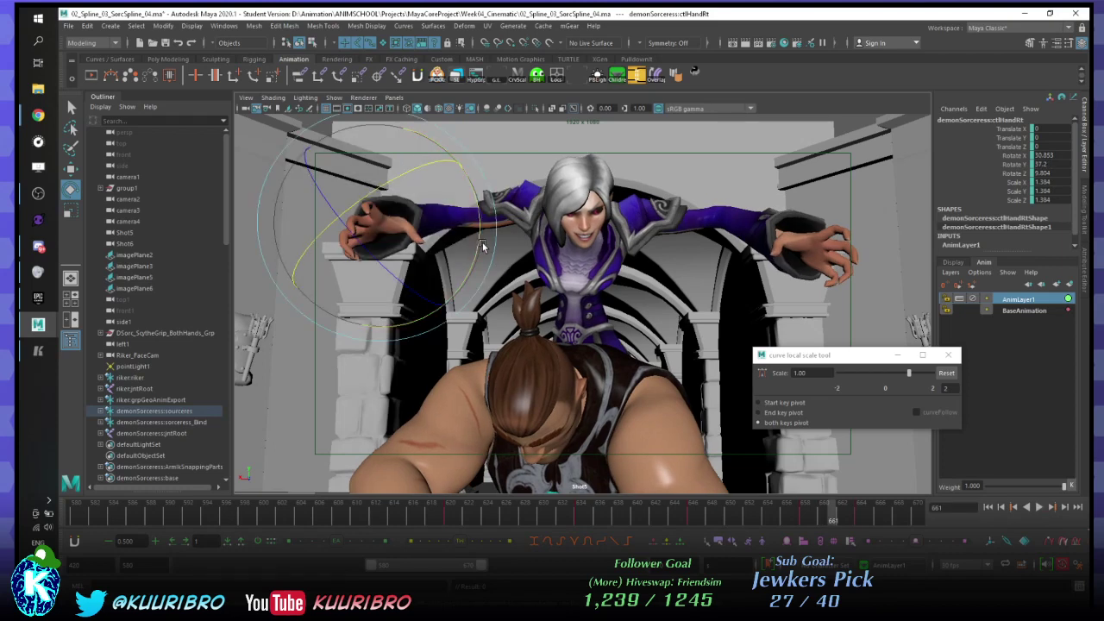
key(alt+v)
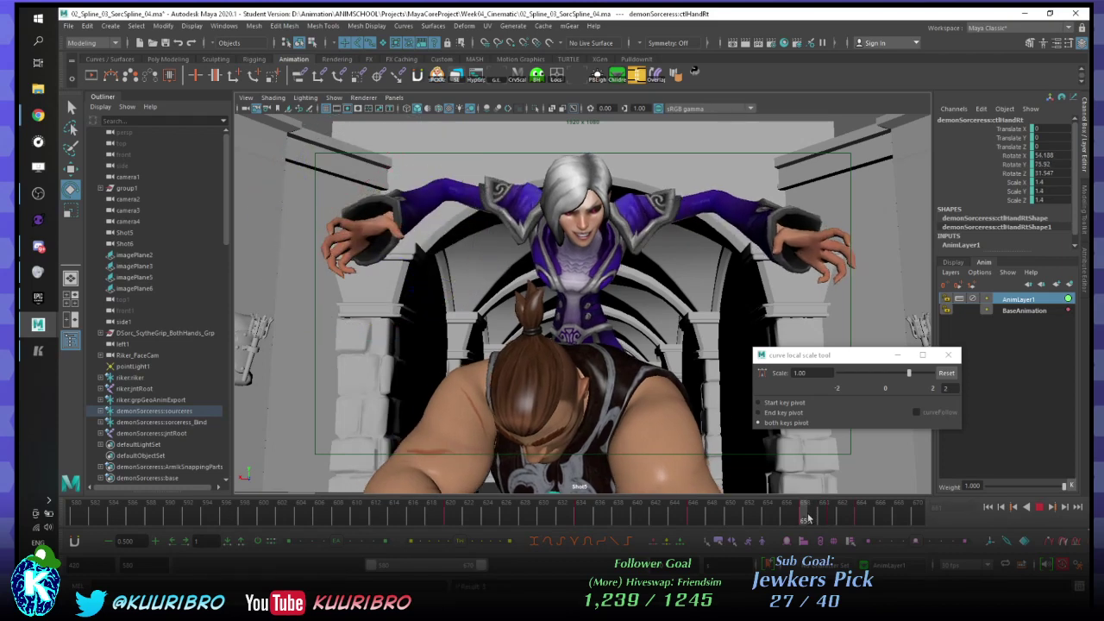
drag(808, 519, 832, 509)
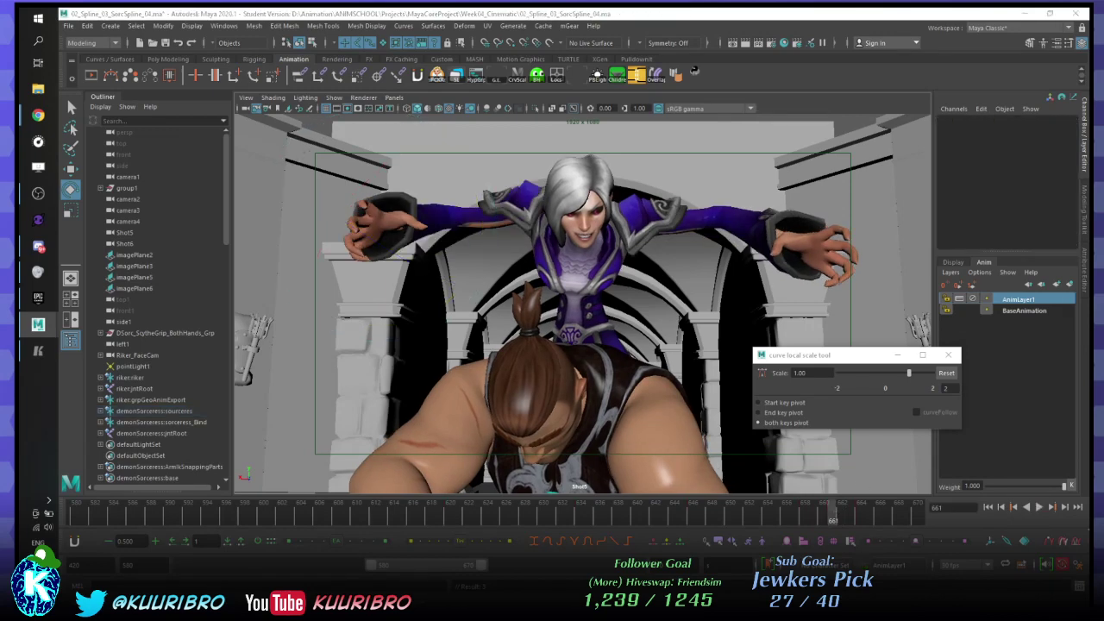
- Add the sorceress's right upper arm control to AnimLayer1
click(1009, 311)
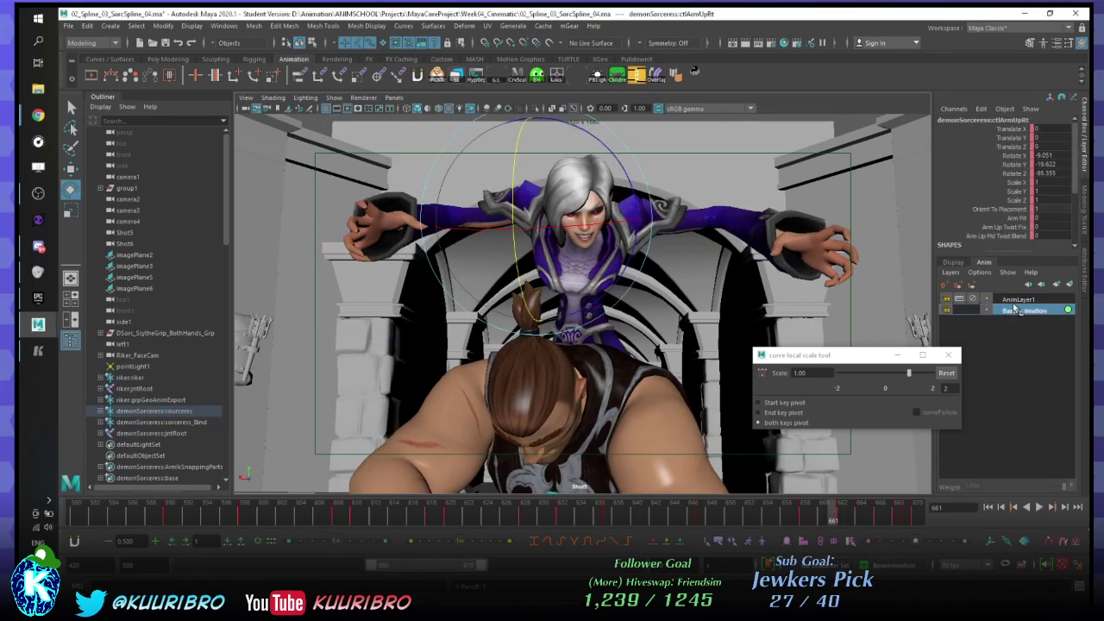
click(1016, 301)
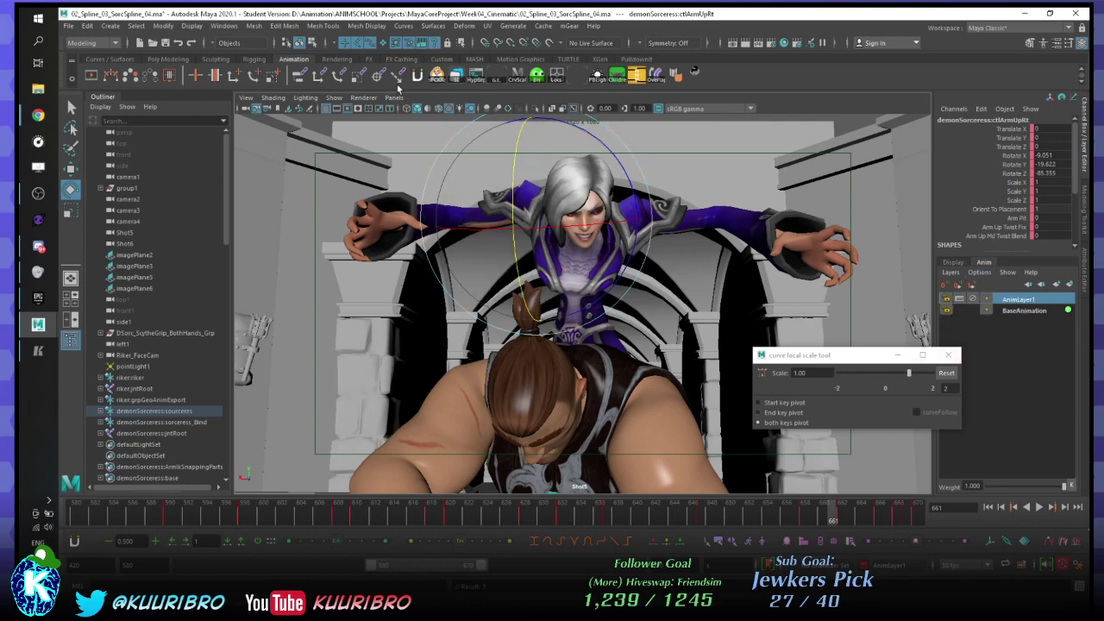
key(alt+v)
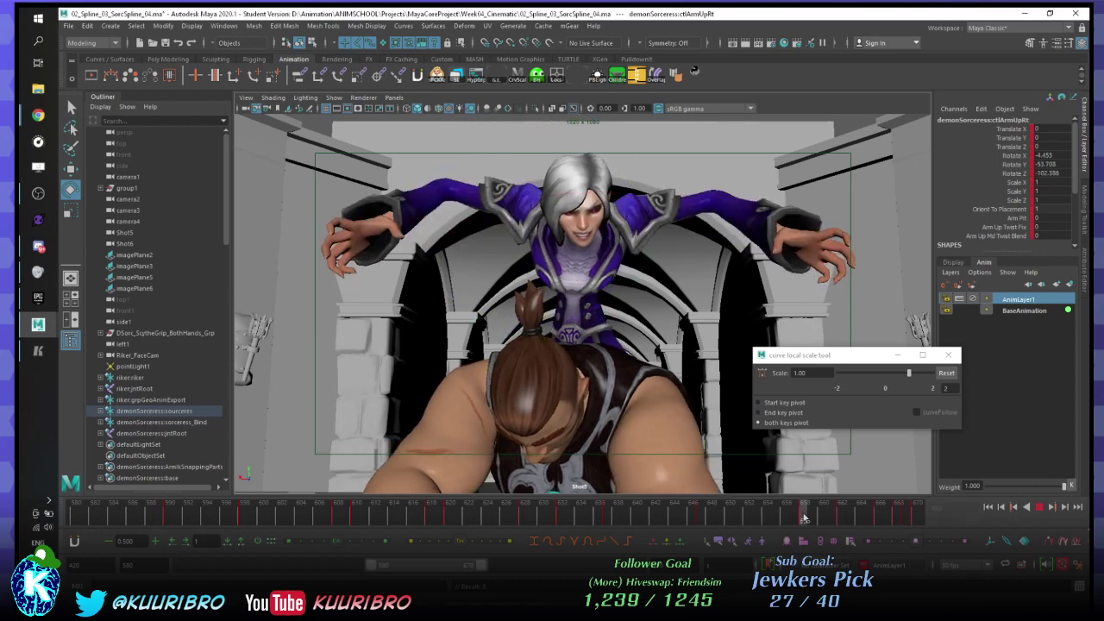
key(alt+v)
right_click(1022, 298)
click(1001, 304)
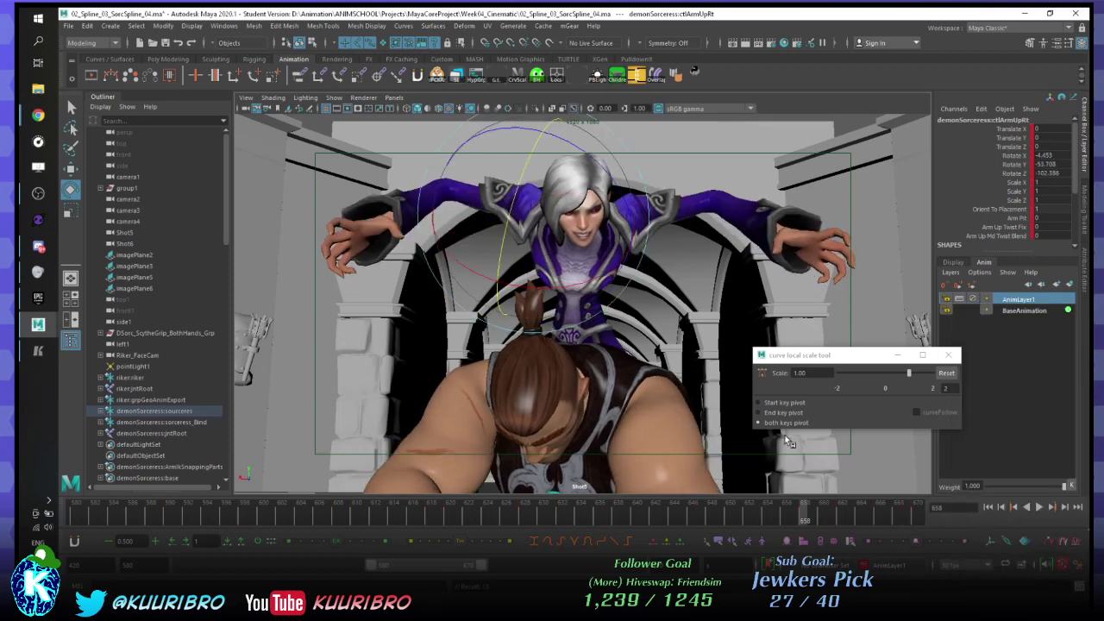
- Using the BaseAnimation keys as reference, key the right upper arm on AnimLayer1 at frames 658 and 666
click(1024, 312)
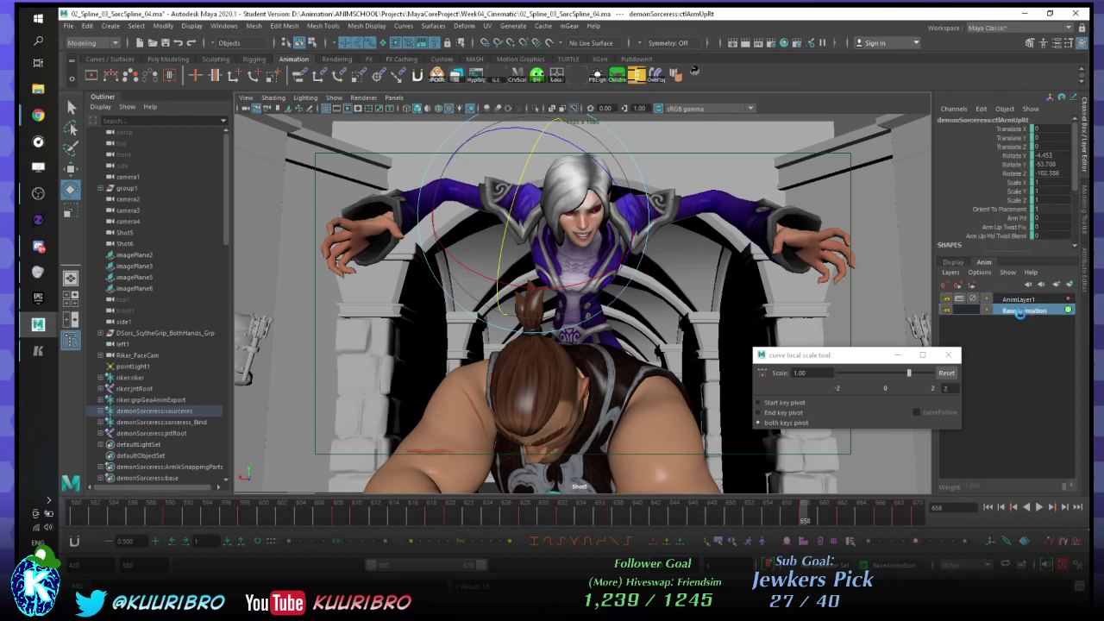
click(844, 514)
click(1014, 301)
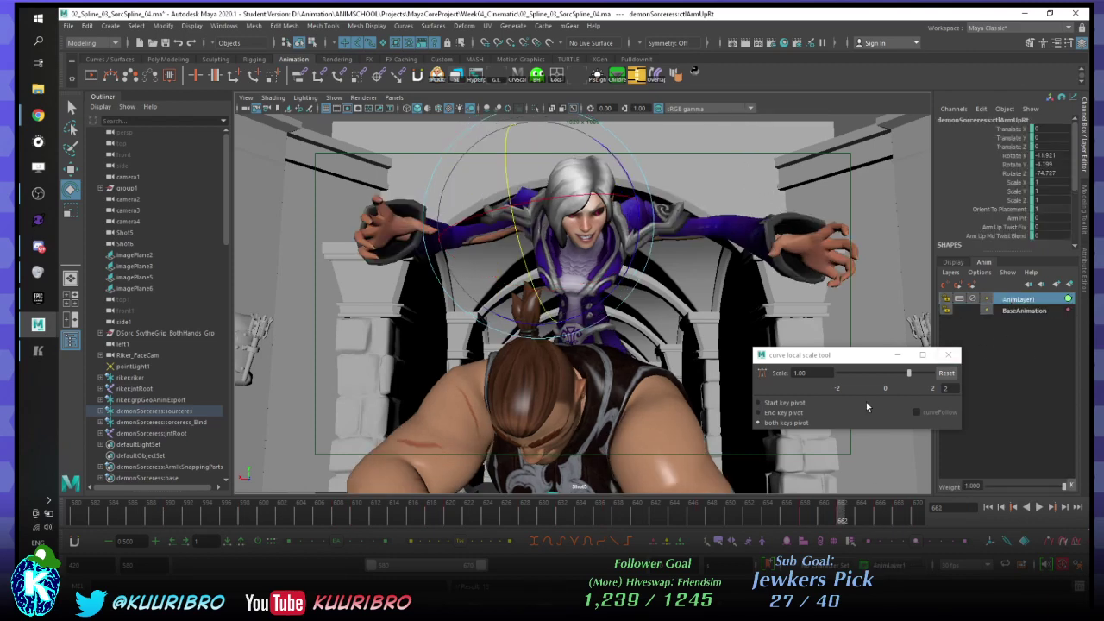
click(1024, 311)
click(878, 518)
click(1018, 299)
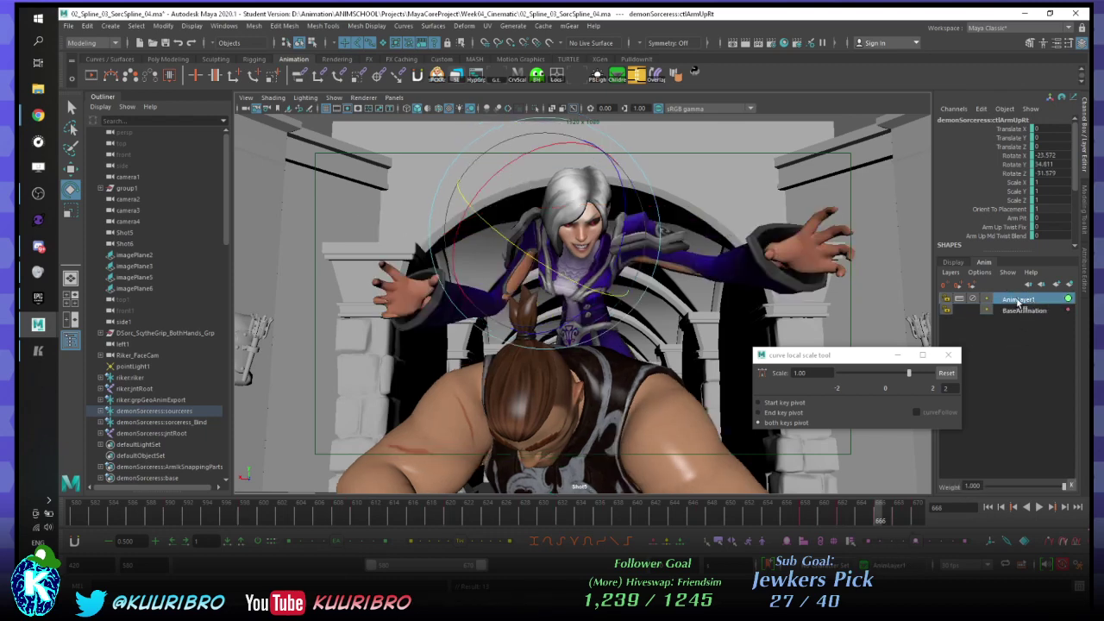
- Rotate the right upper arm control at frame 662 on AnimLayer1 to X -12.218, Y -3.22, Z -70.046 and compare the change
key(alt+v)
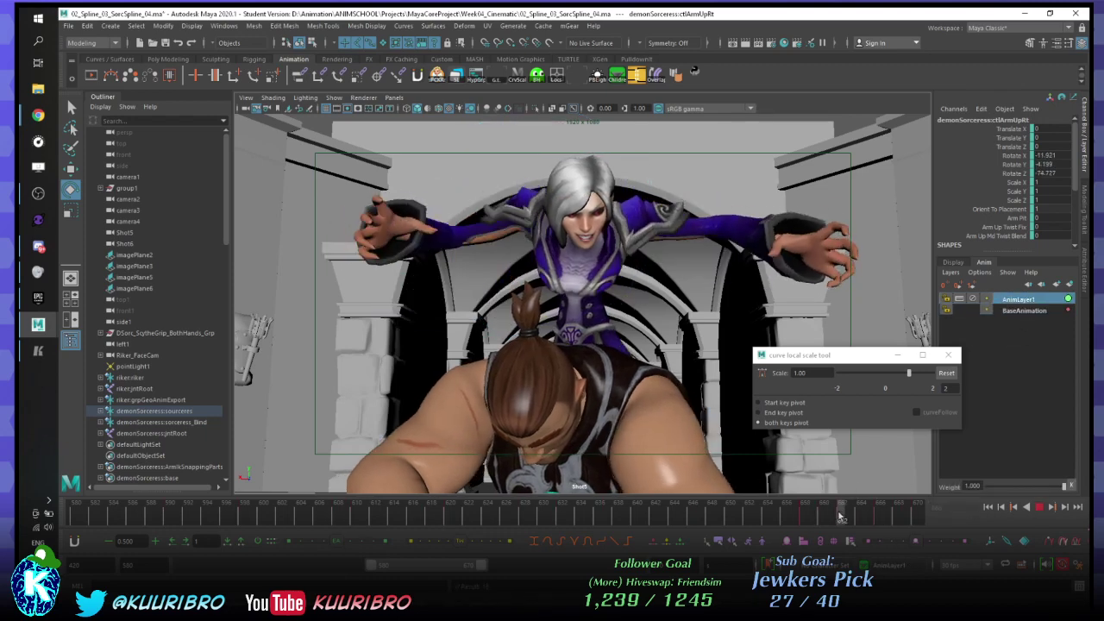
click(841, 516)
drag(626, 282, 626, 274)
key(alt+v)
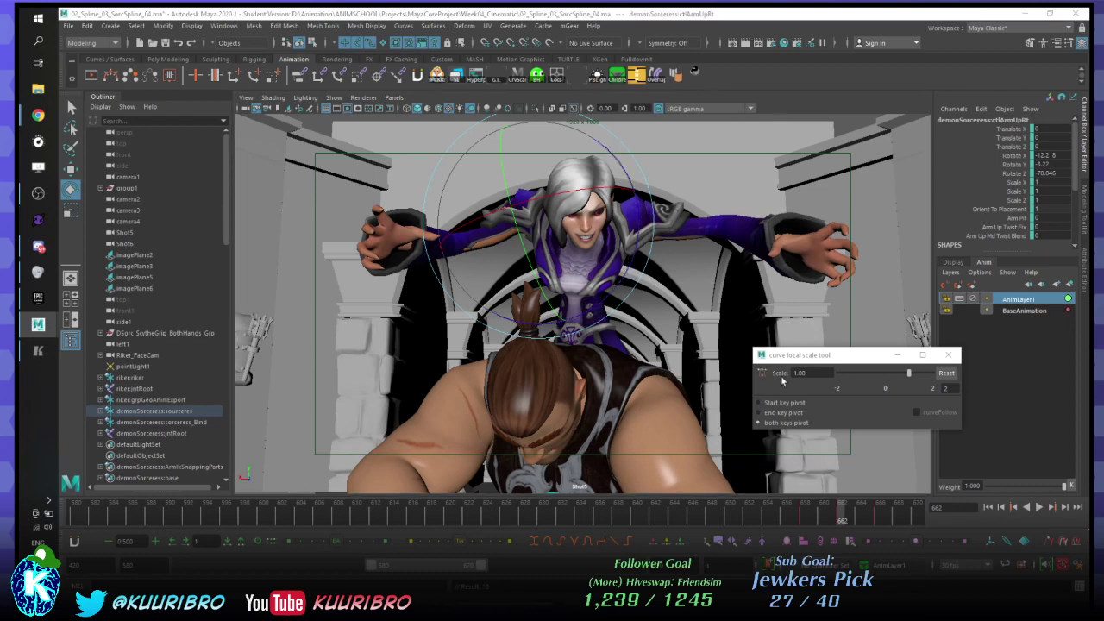
click(945, 298)
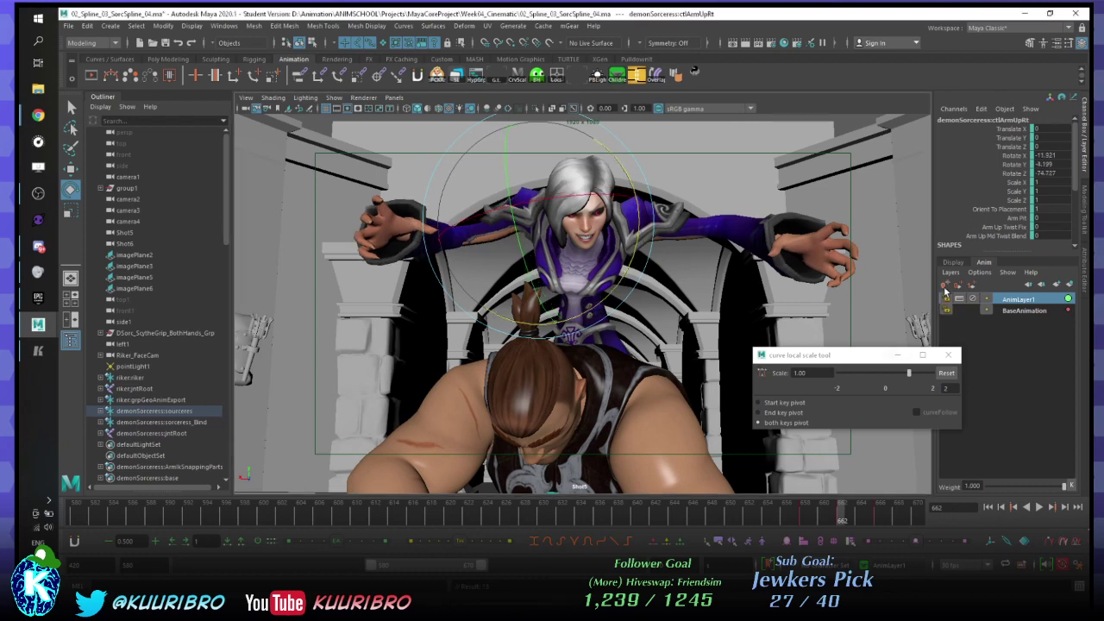
- Scrub from frame 662 back through frames 625 and 610 to check the arm and shoulder motion
key(alt+v)
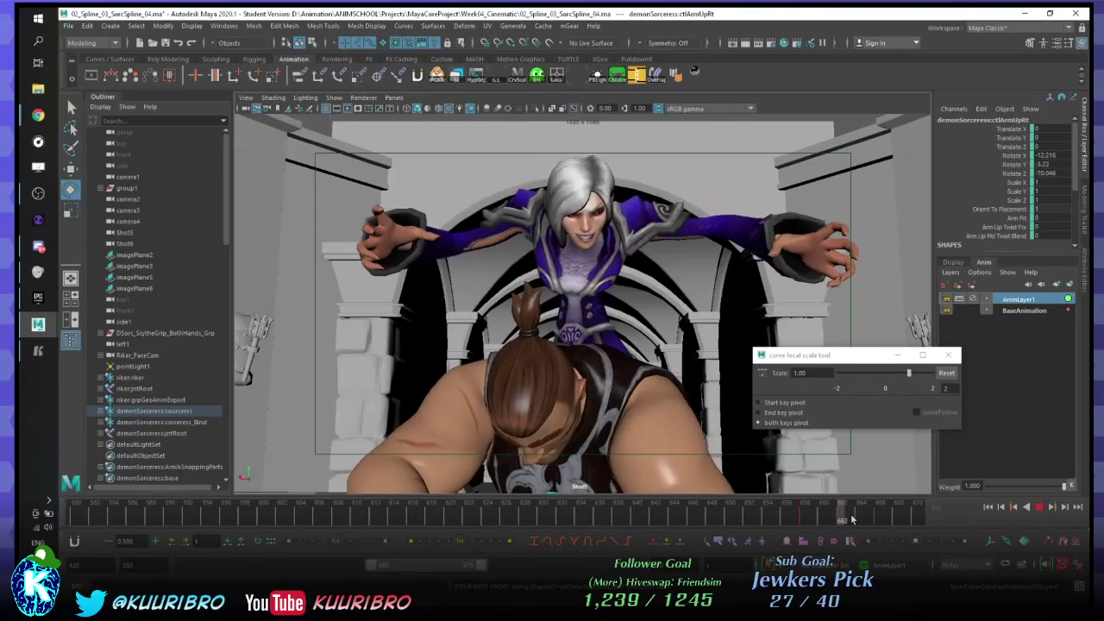
mouse_move(899, 519)
mouse_down()
mouse_move(815, 521)
mouse_move(917, 506)
mouse_move(264, 510)
mouse_move(495, 493)
mouse_up()
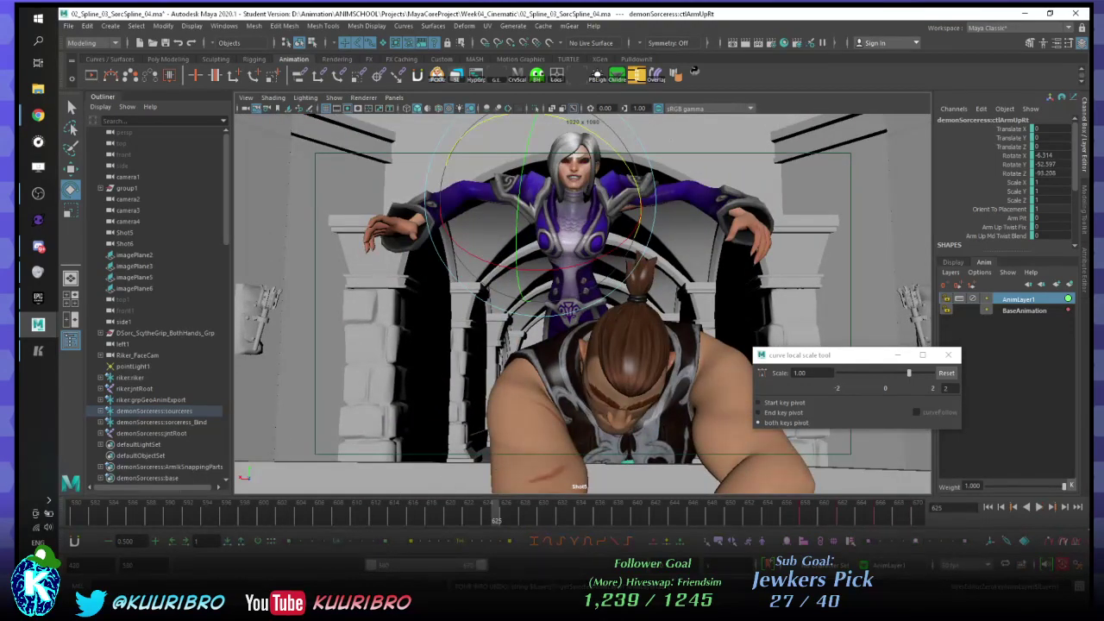
key(ctrl+z)
drag(457, 514, 300, 514)
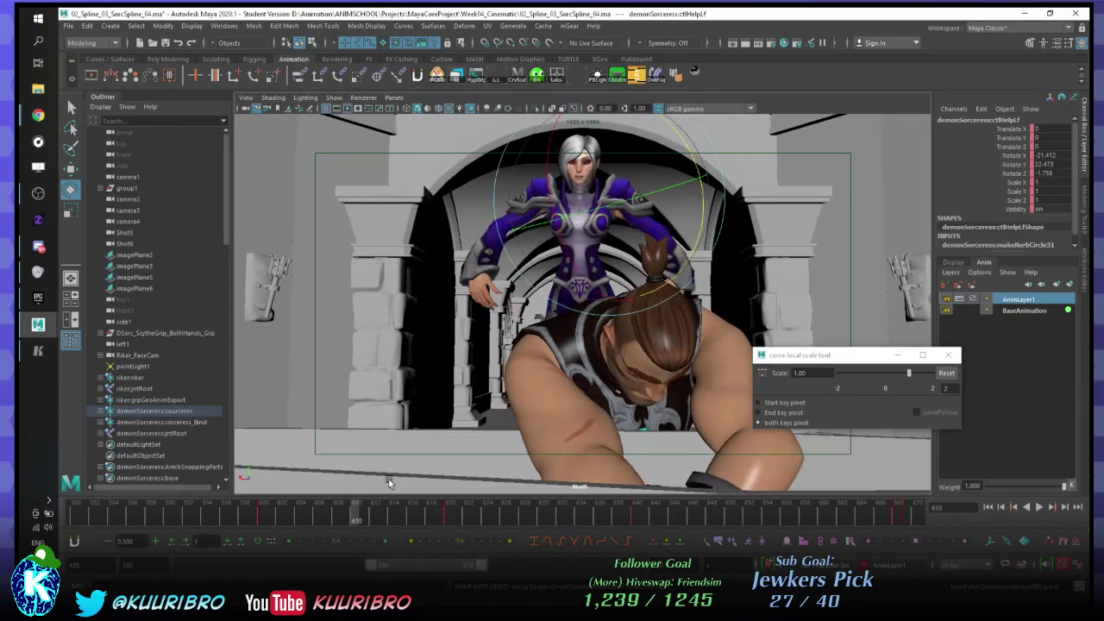
- Check the left shoulder armour's ctlHelpLf control around frames 599 to 610 on BaseAnimation and add it to AnimLayer1
click(1018, 311)
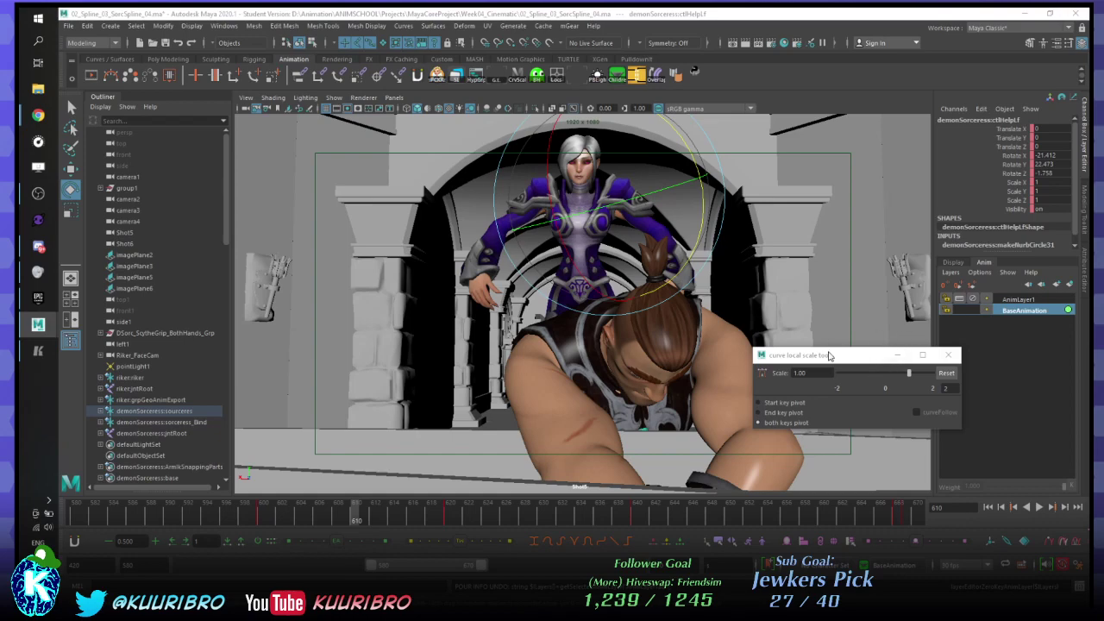
key(alt+v)
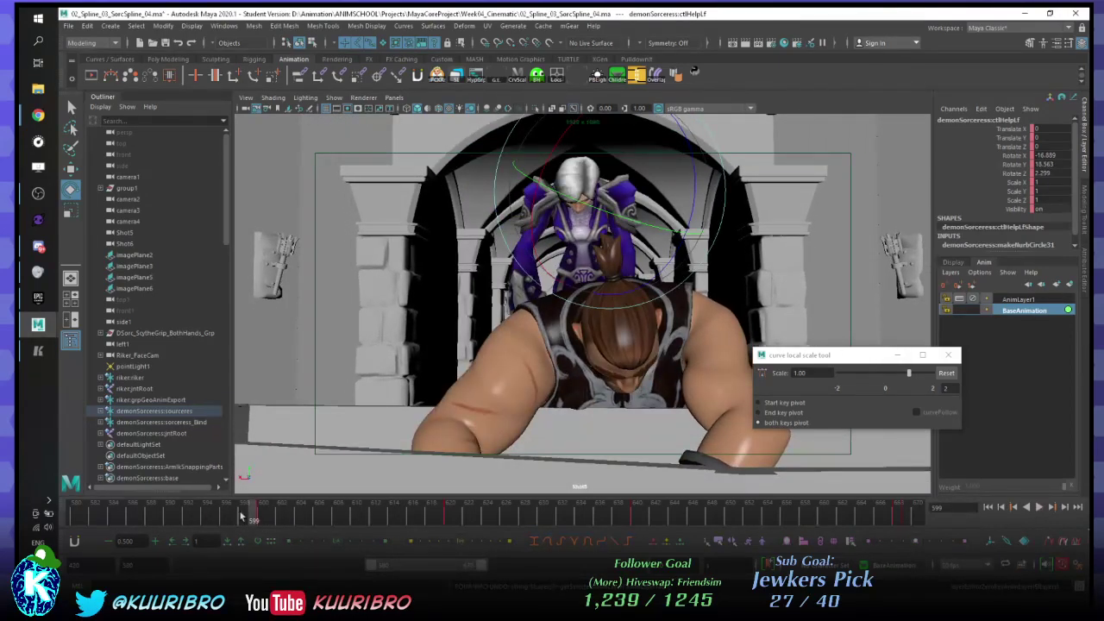
drag(241, 516, 352, 515)
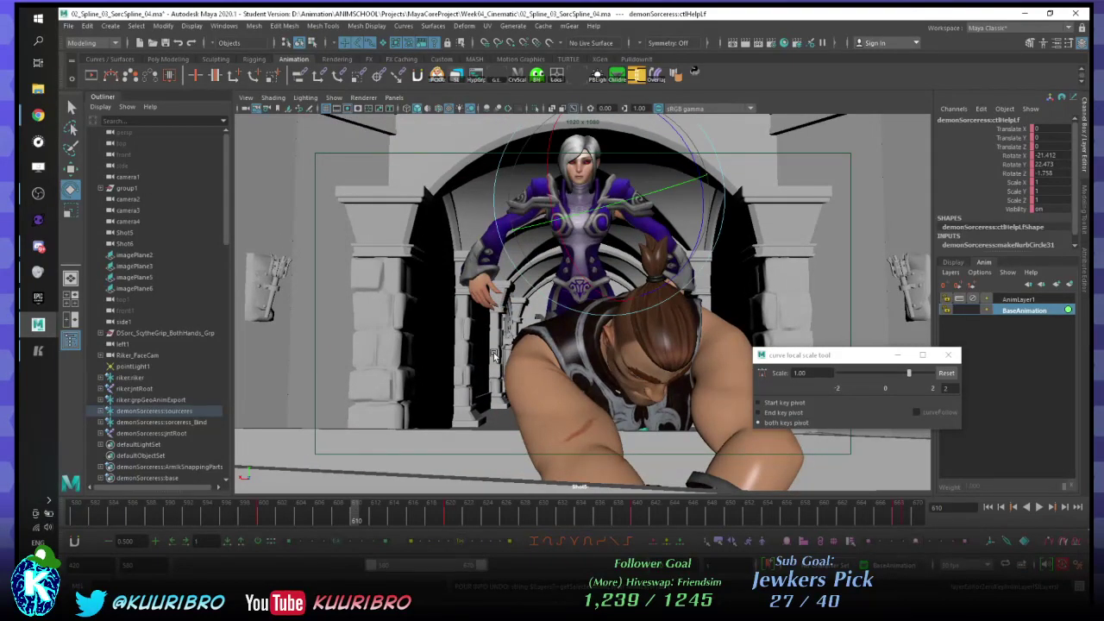
click(1039, 302)
right_click(1031, 301)
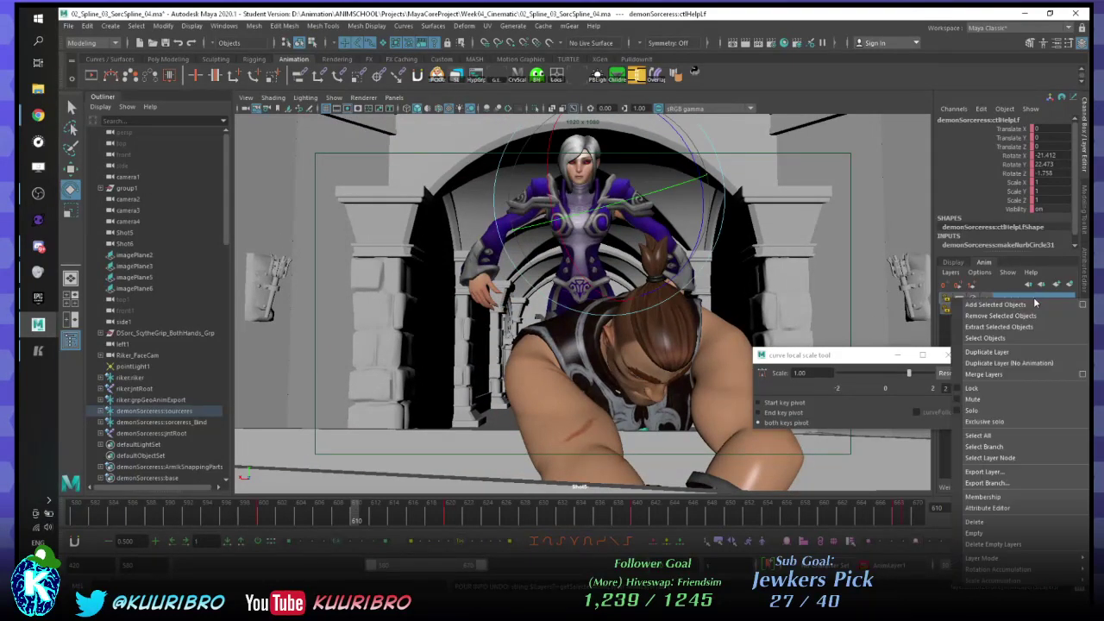
click(1017, 305)
click(1023, 300)
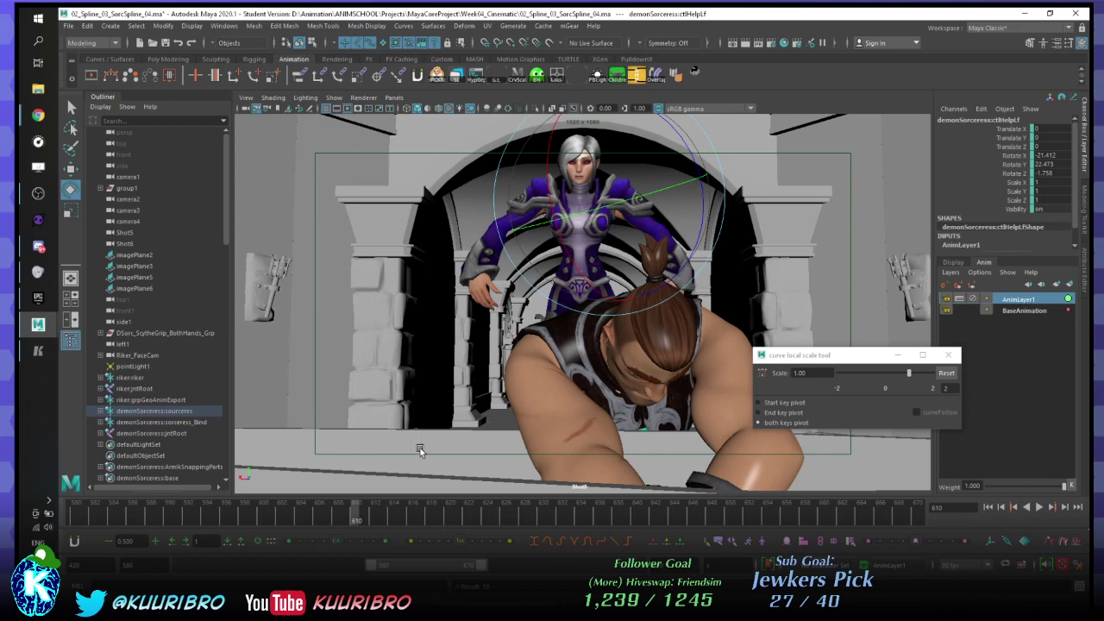
- Using the BaseAnimation keys as reference, key ctlHelpLf on AnimLayer1 at frames 600 and 640
key(alt+v)
click(257, 521)
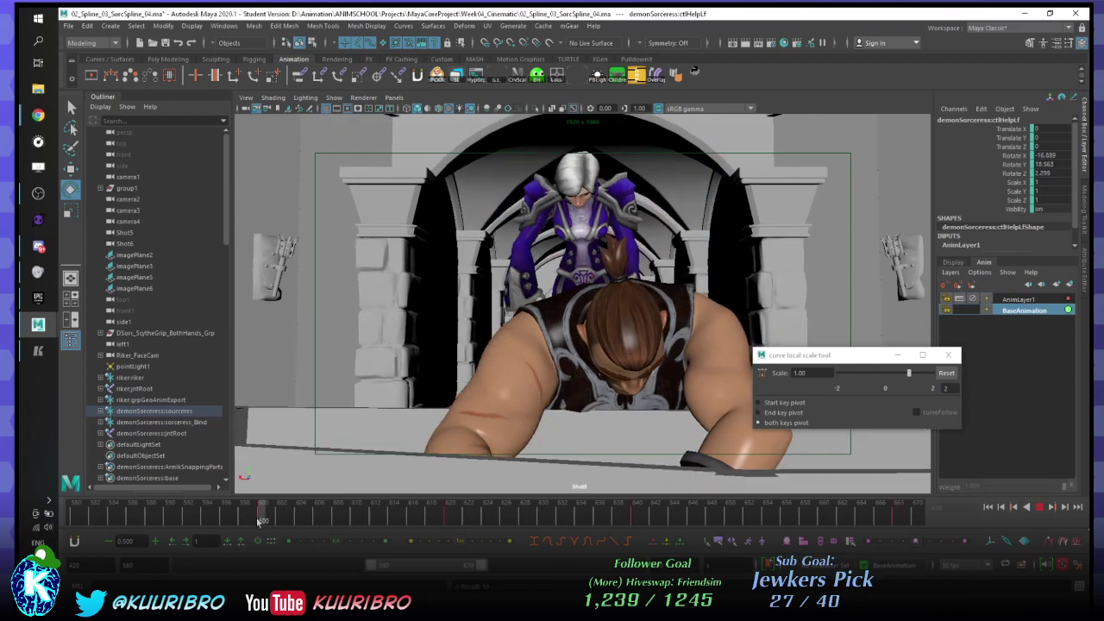
click(1022, 300)
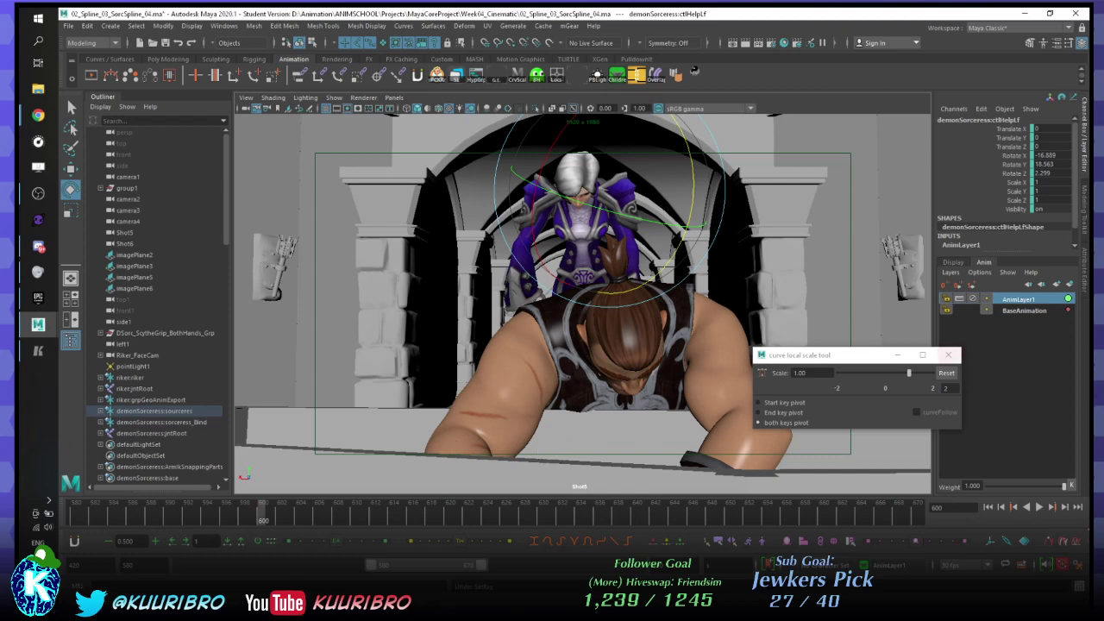
click(1026, 311)
key(alt+v)
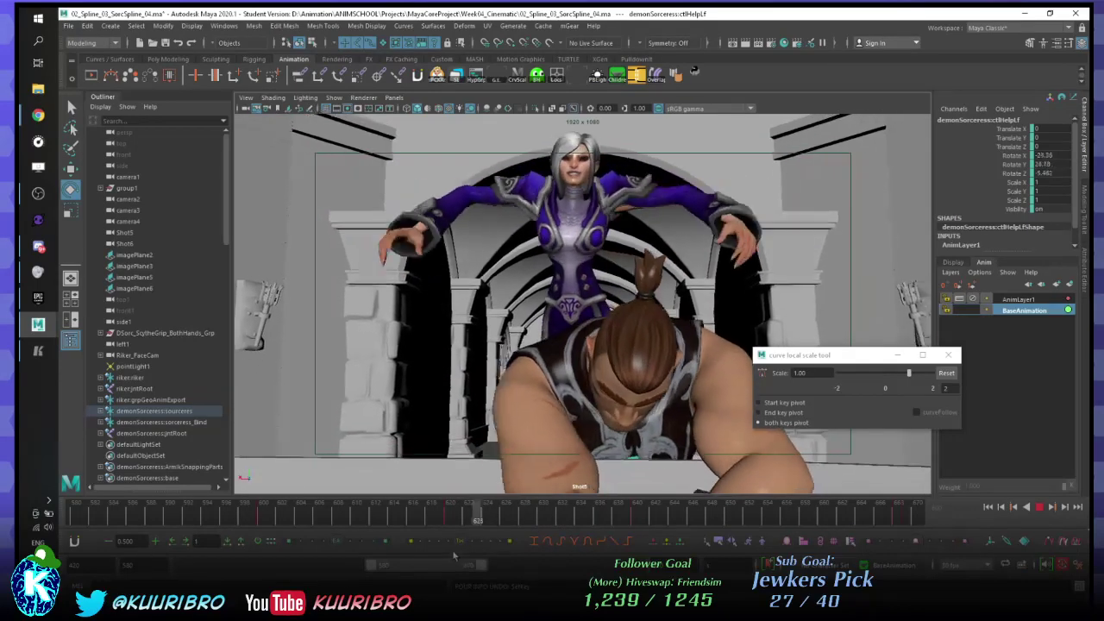
mouse_move(678, 530)
mouse_down()
mouse_move(626, 540)
mouse_move(637, 533)
mouse_up()
click(1027, 300)
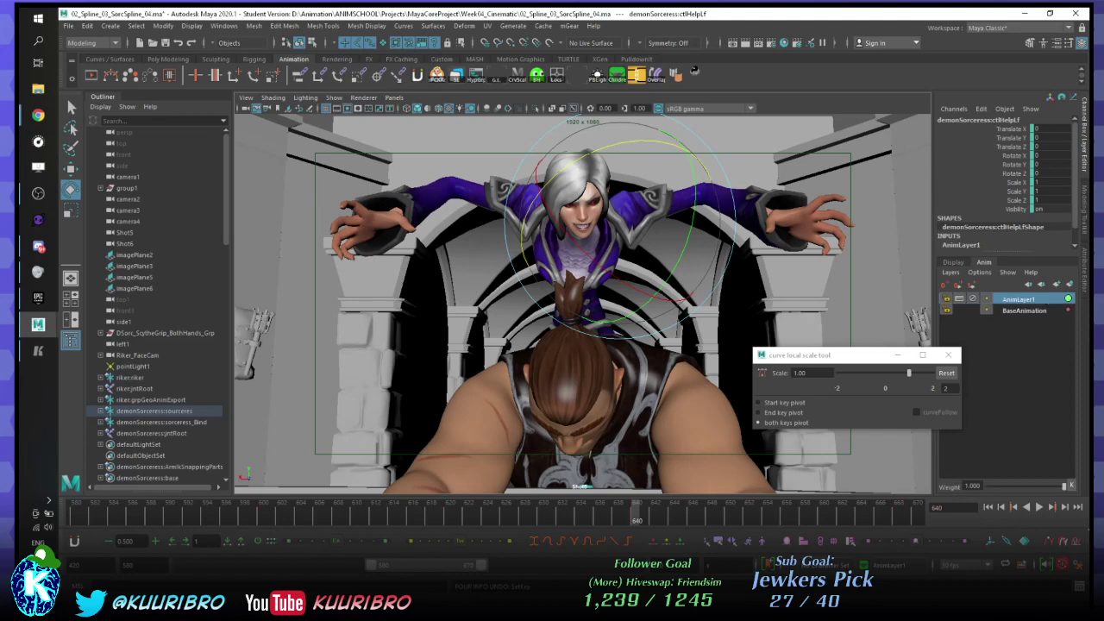
- Add the right shoulder armour's ctlHelpRt control to AnimLayer1 and scrub back to frame 614 to review both shoulders
right_click(1032, 305)
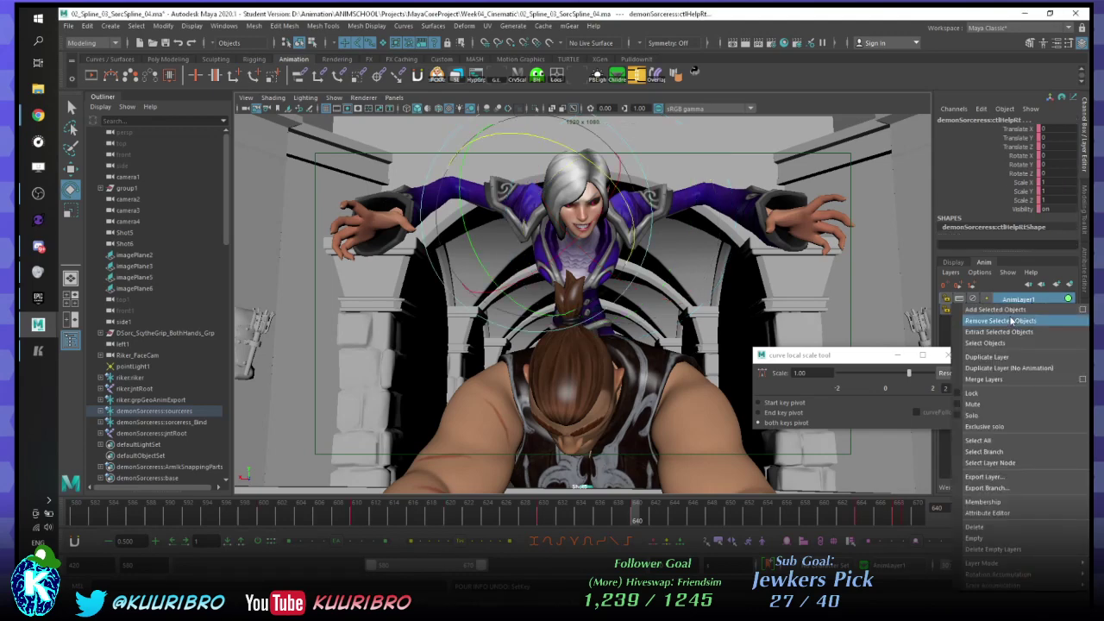
click(1012, 313)
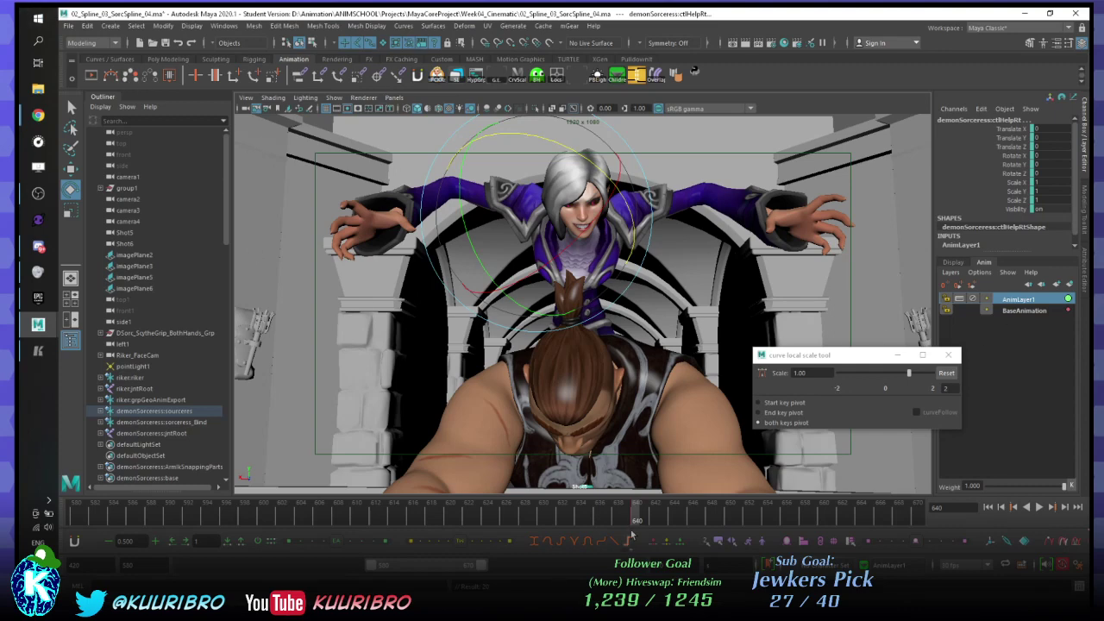
key(alt+v)
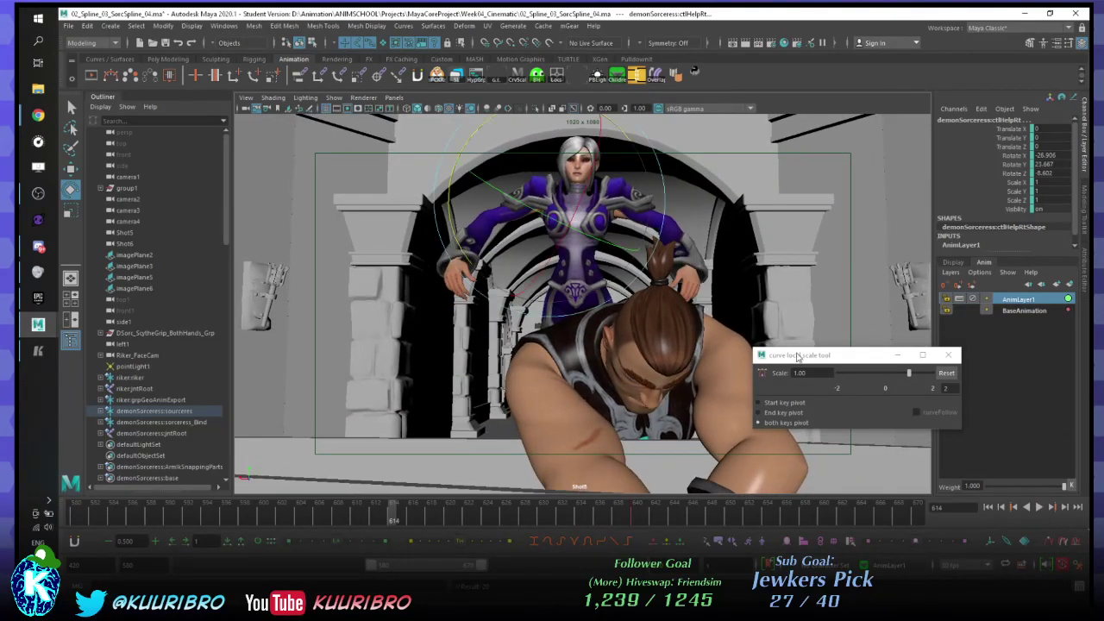
- Rotate and key ctlHelpLf at frame 614 on AnimLayer1 to X -36.207, Y 34.226, Z -8.976, working close up in the perspective view
click(650, 229)
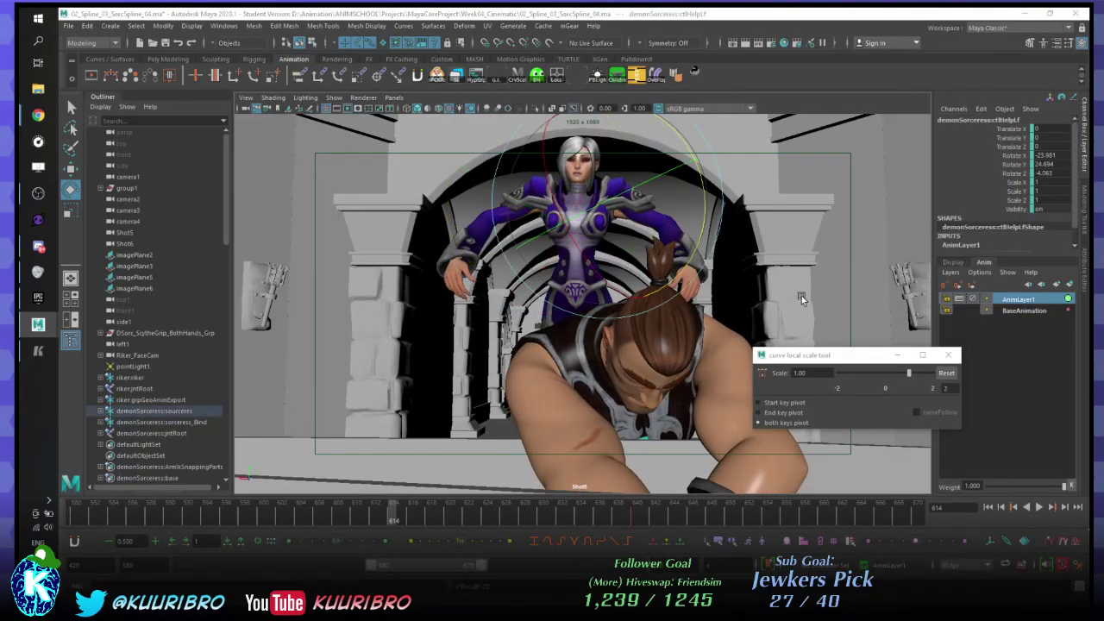
key(space)
key(f)
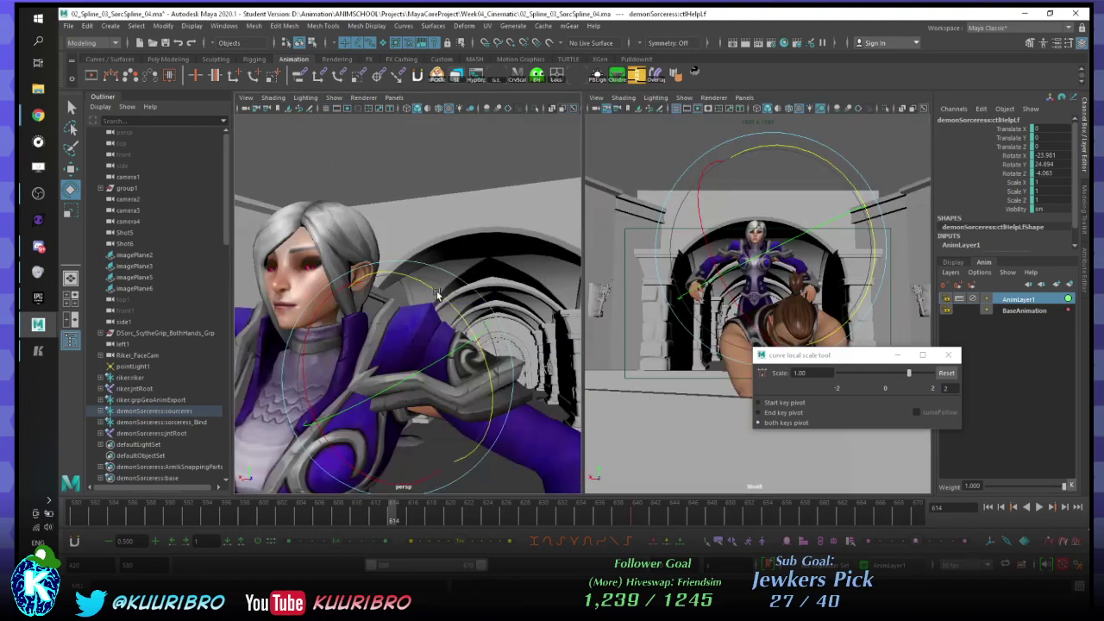
alt+drag(436, 290, 433, 326)
alt+drag(433, 326, 484, 274)
key(s)
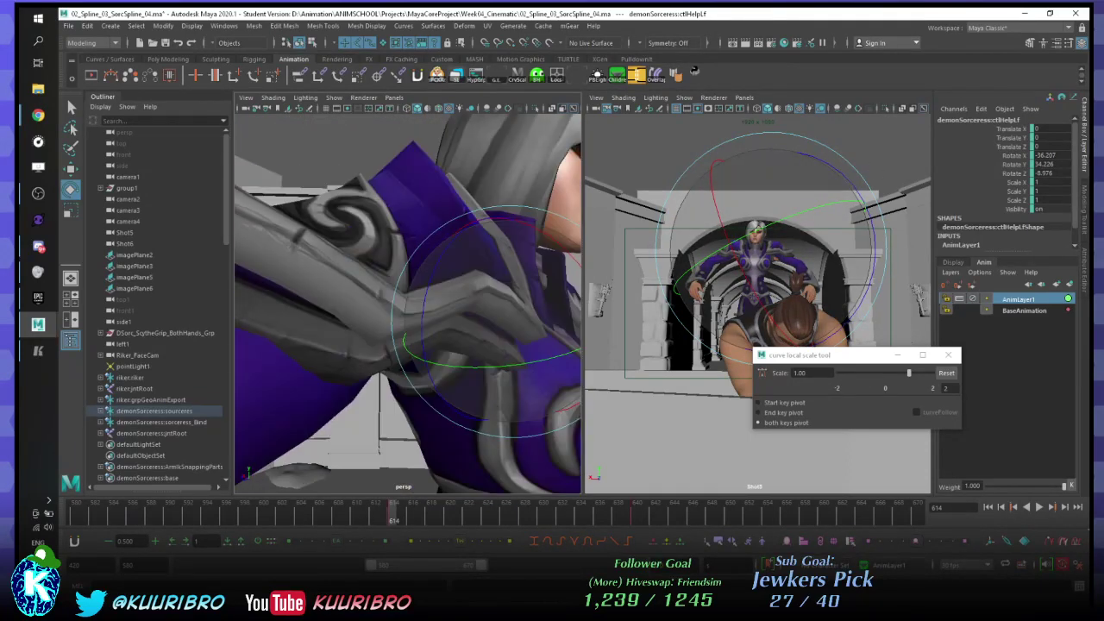
- Rotate the sorceress's right shoulder helper control, ctlHelpRt, to about -34.7, 27.2, -7.8 at frame 614
alt+drag(823, 174, 499, 186)
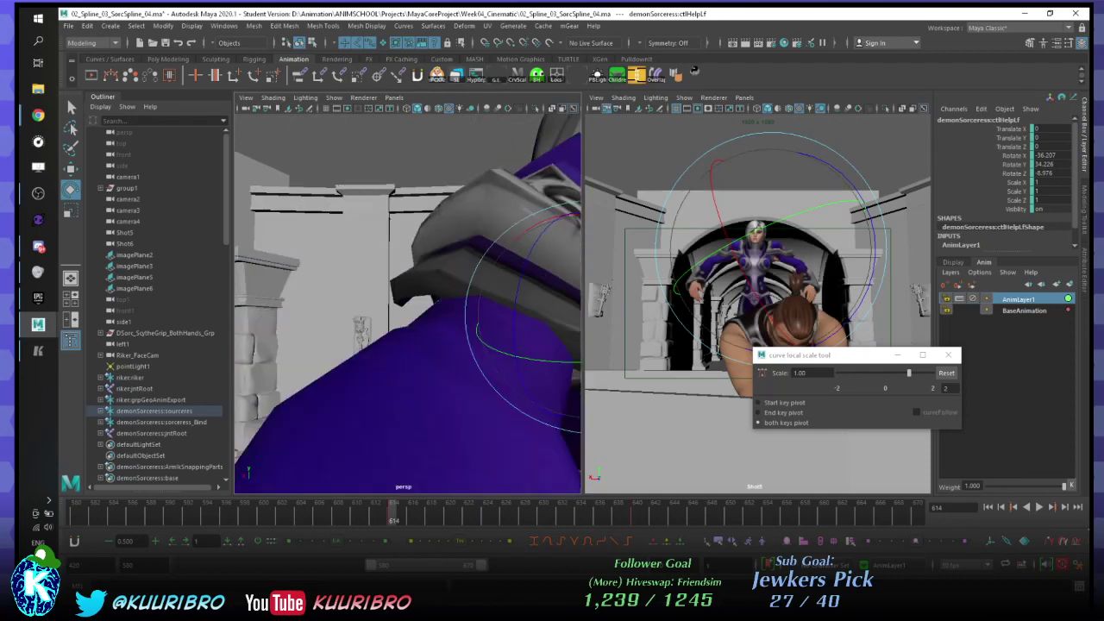
drag(501, 341, 438, 290)
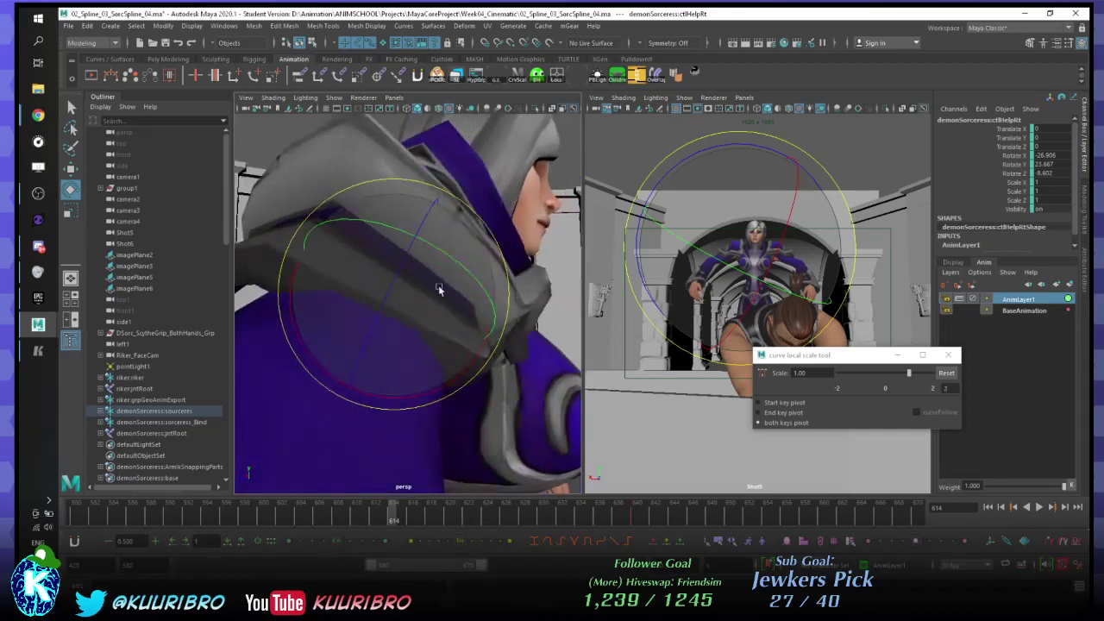
drag(509, 266, 409, 315)
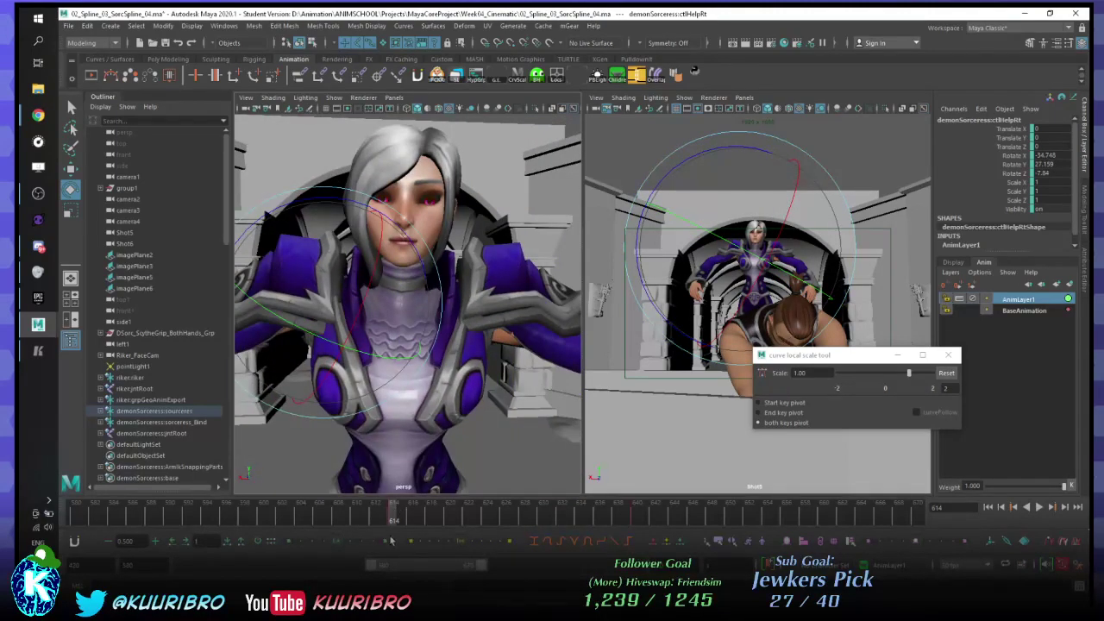
- Frame the sorceress's upper body in the Shot5 camera with 2D pan/zoom and review her shoulder motion around frame 614
key(alt+v)
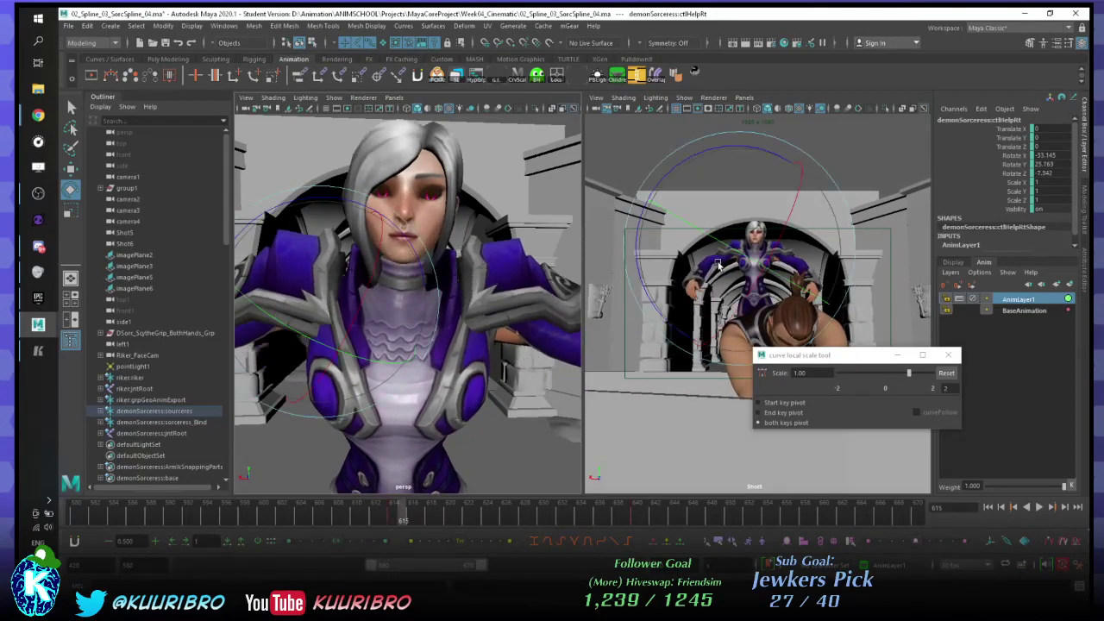
key(backslash)
middle_drag(732, 266, 780, 298)
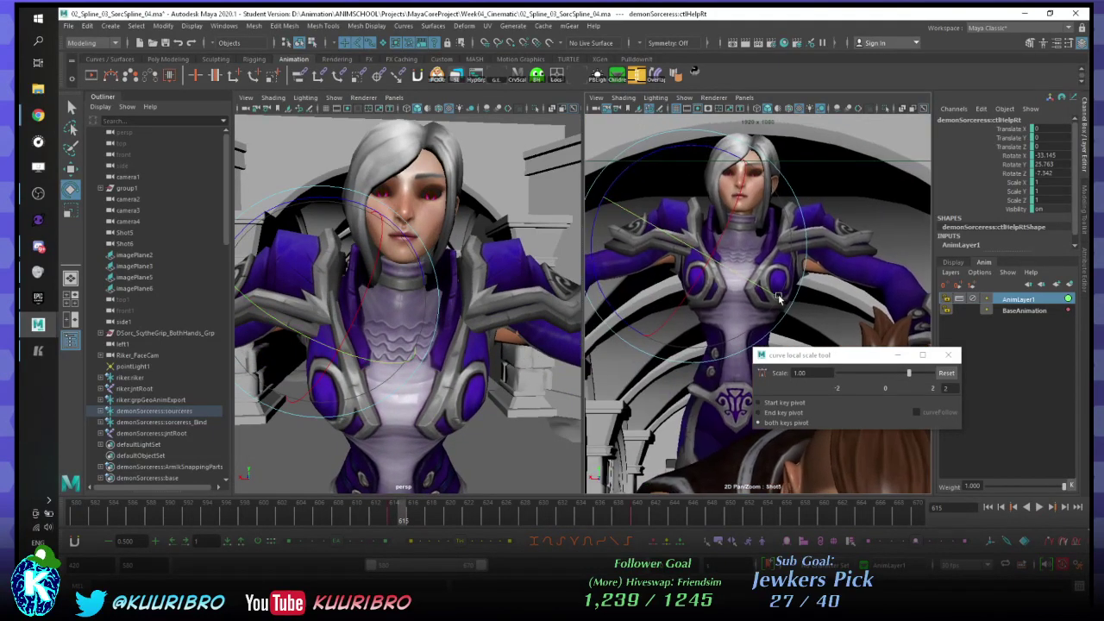
right_drag(779, 298, 832, 301)
mouse_move(442, 518)
mouse_down()
mouse_move(383, 516)
mouse_move(423, 516)
mouse_up()
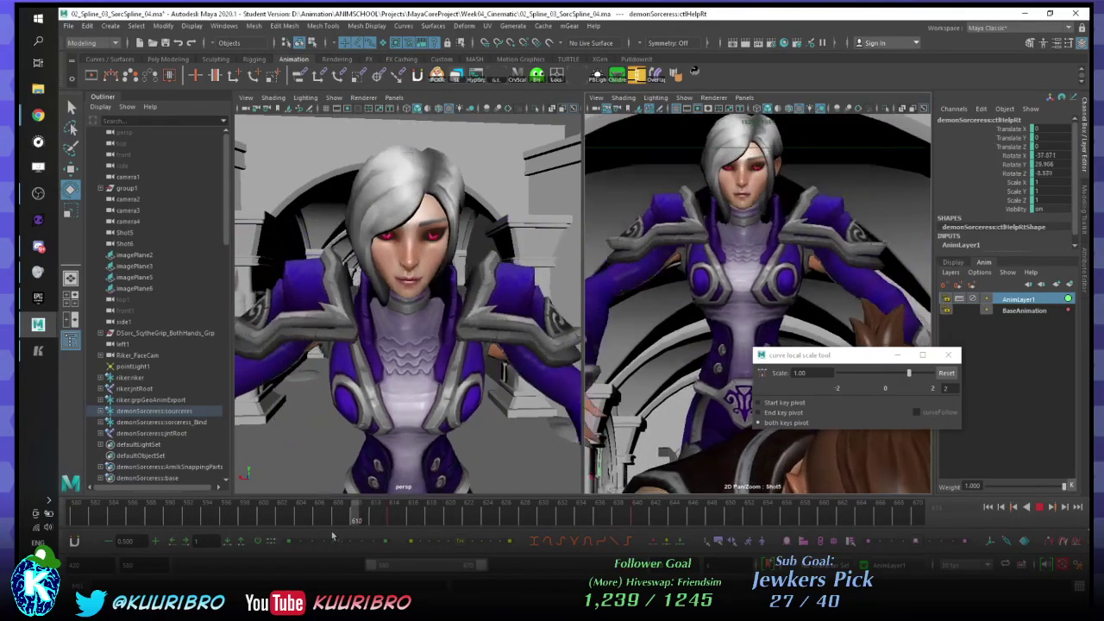
key(Escape)
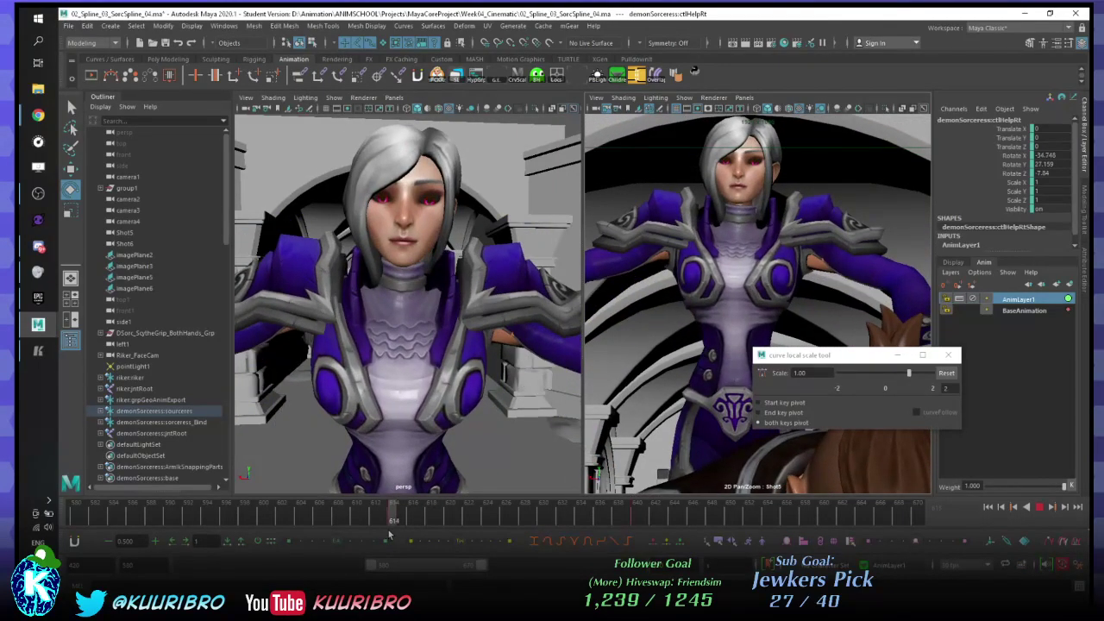
- Rotate the sorceress's left shoulder helper control, ctlHelpLf, to about -39.7, 36.2, -10.6 at frame 614
alt+drag(345, 296, 406, 226)
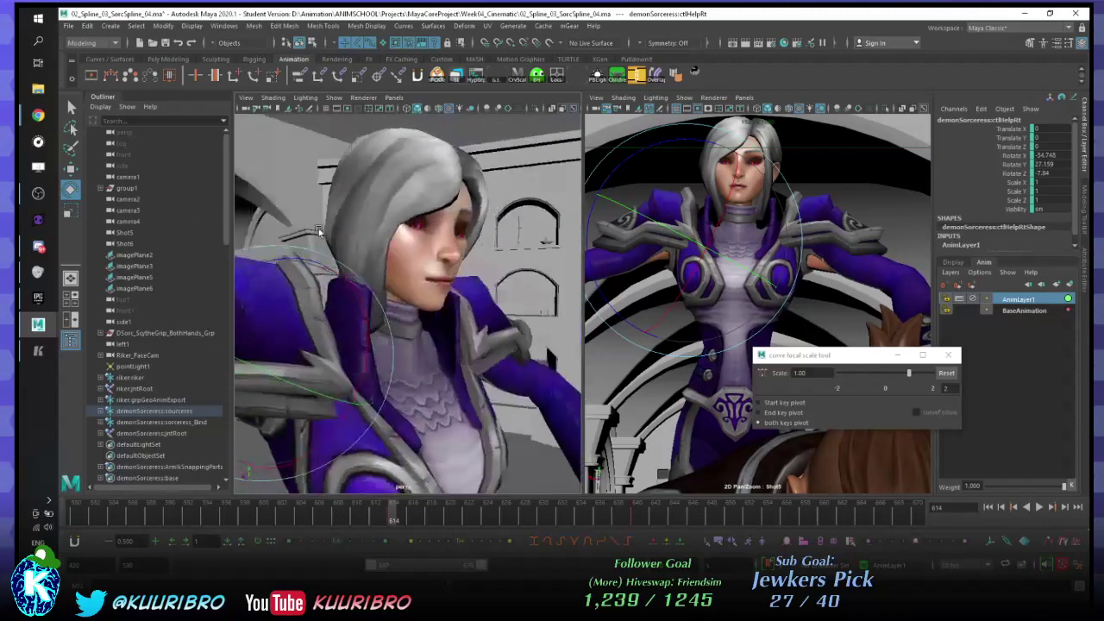
alt+right_drag(406, 226, 354, 221)
alt+drag(353, 221, 439, 206)
alt+right_drag(439, 206, 557, 251)
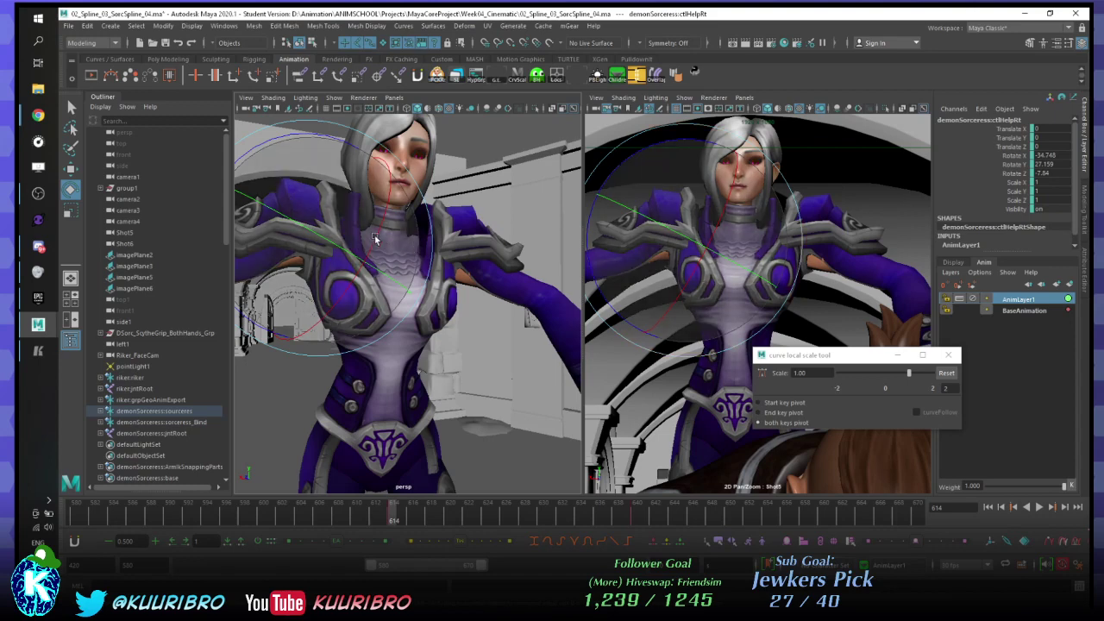
alt+drag(374, 235, 543, 340)
scroll(542, 340, up, 4)
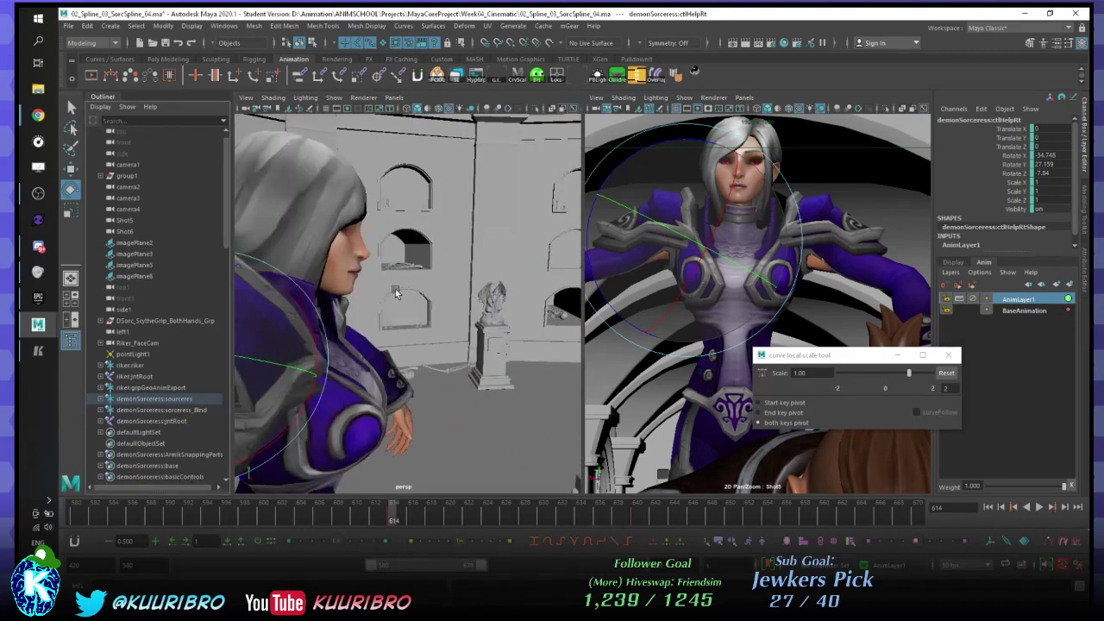
alt+drag(394, 293, 378, 274)
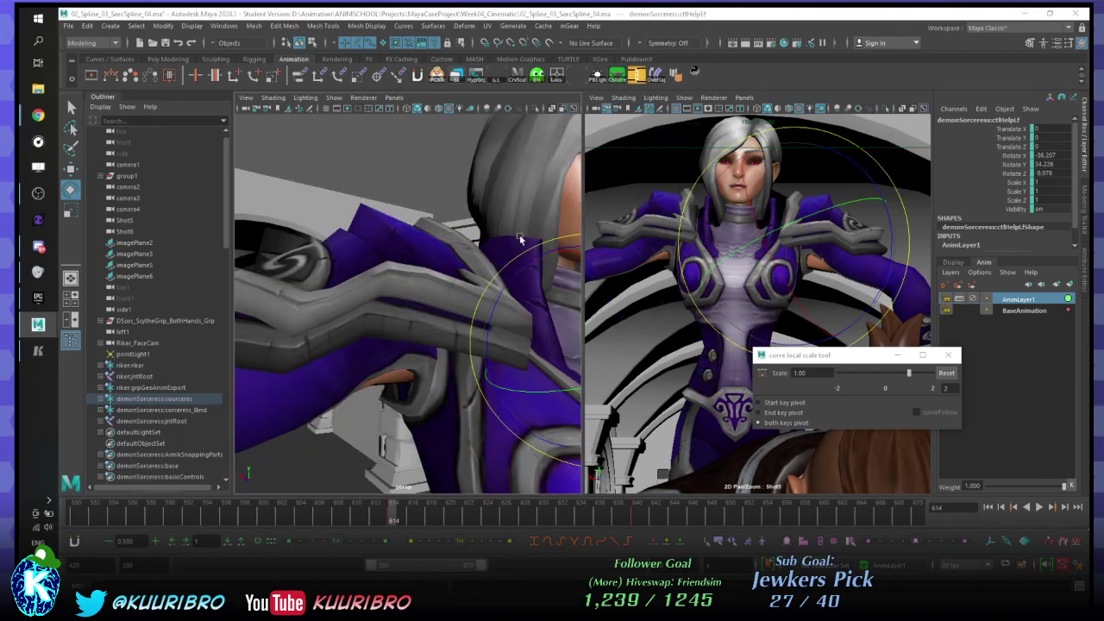
alt+drag(543, 241, 332, 202)
scroll(331, 206, down, 4)
alt+middle_drag(332, 205, 319, 237)
scroll(324, 228, up, 6)
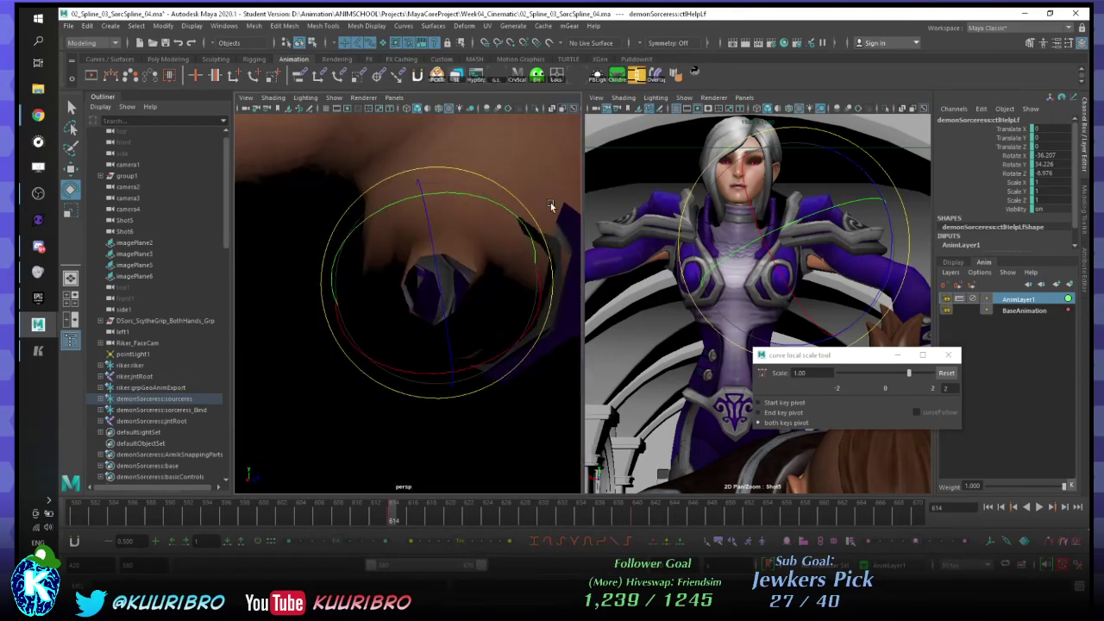
mouse_move(539, 226)
mouse_down()
mouse_move(530, 227)
mouse_move(542, 233)
mouse_up()
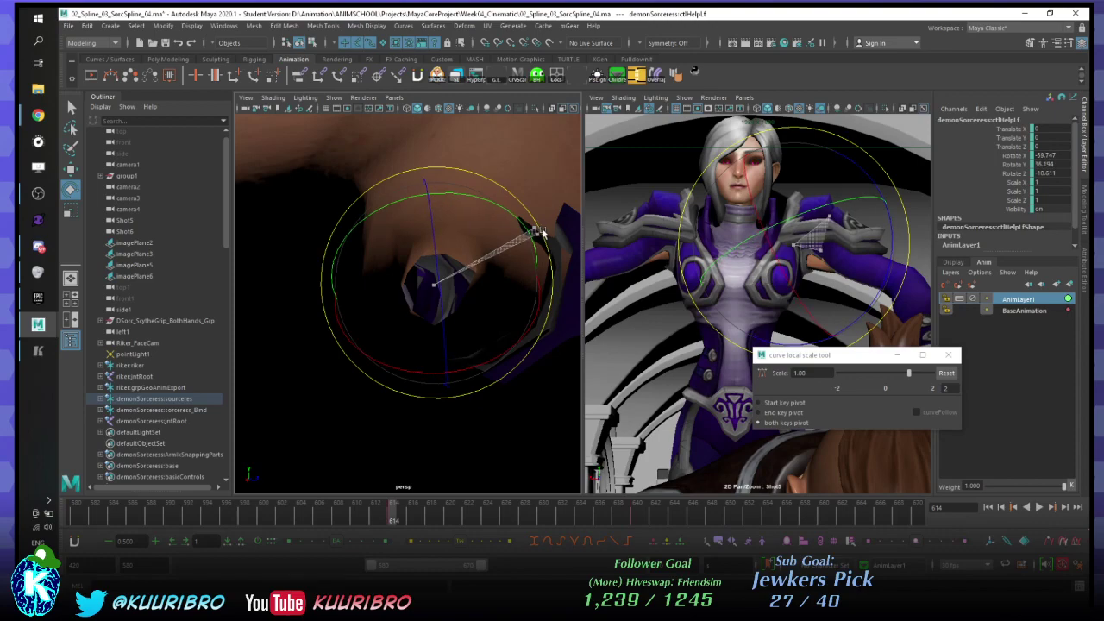
- Set a zero key on AnimLayer1 for both shoulder helper controls at frame 590 and play back the motion
alt+drag(428, 242, 498, 252)
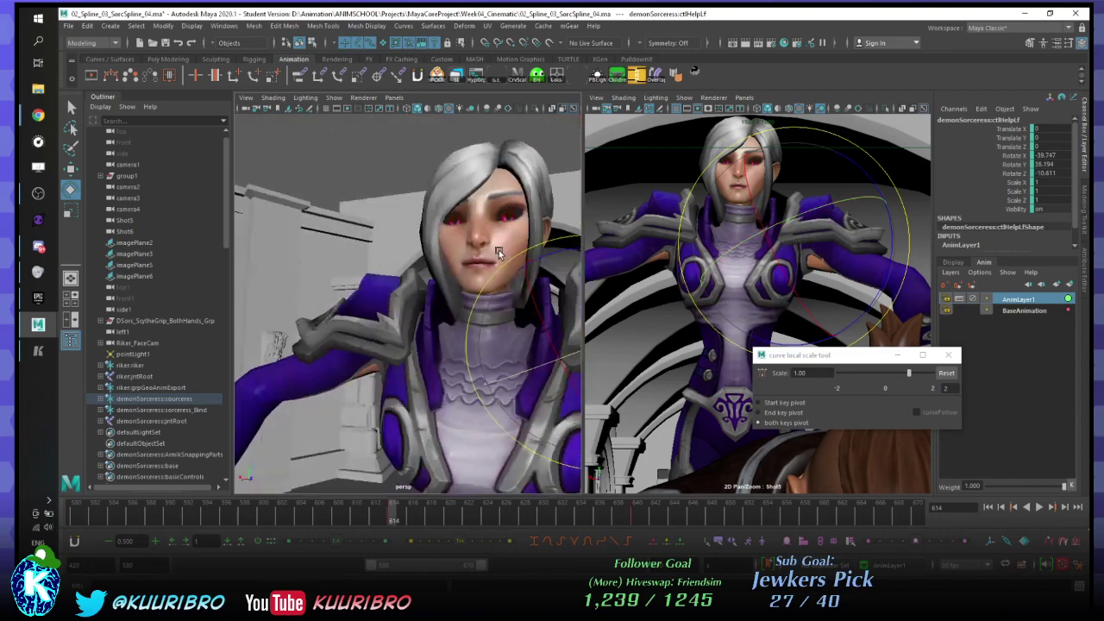
alt+right_drag(498, 251, 396, 217)
alt+drag(396, 217, 352, 226)
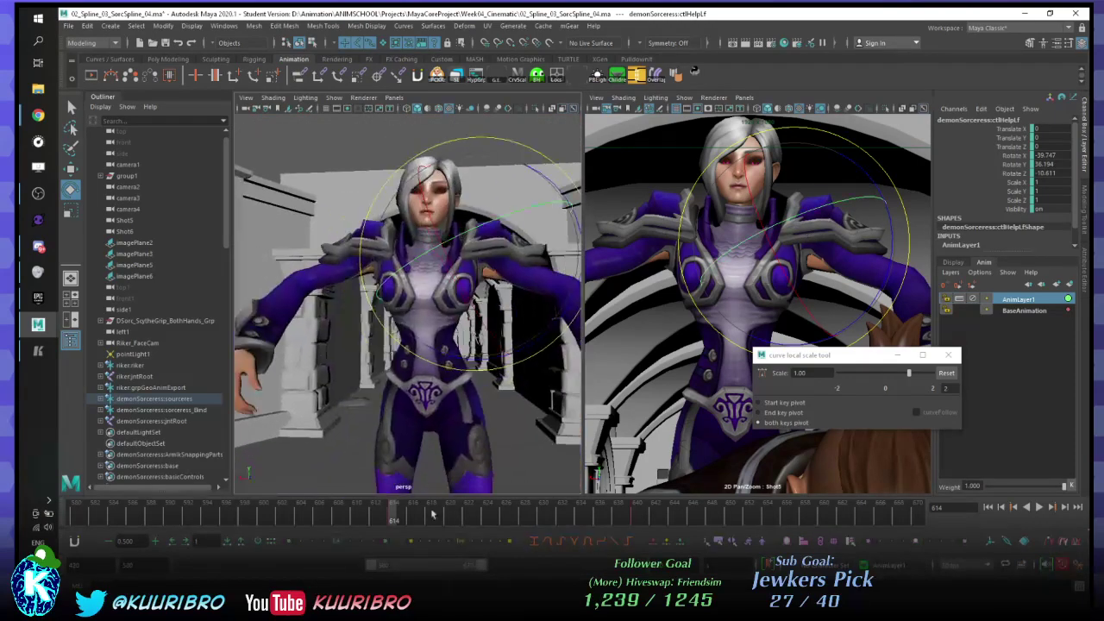
drag(393, 517, 169, 541)
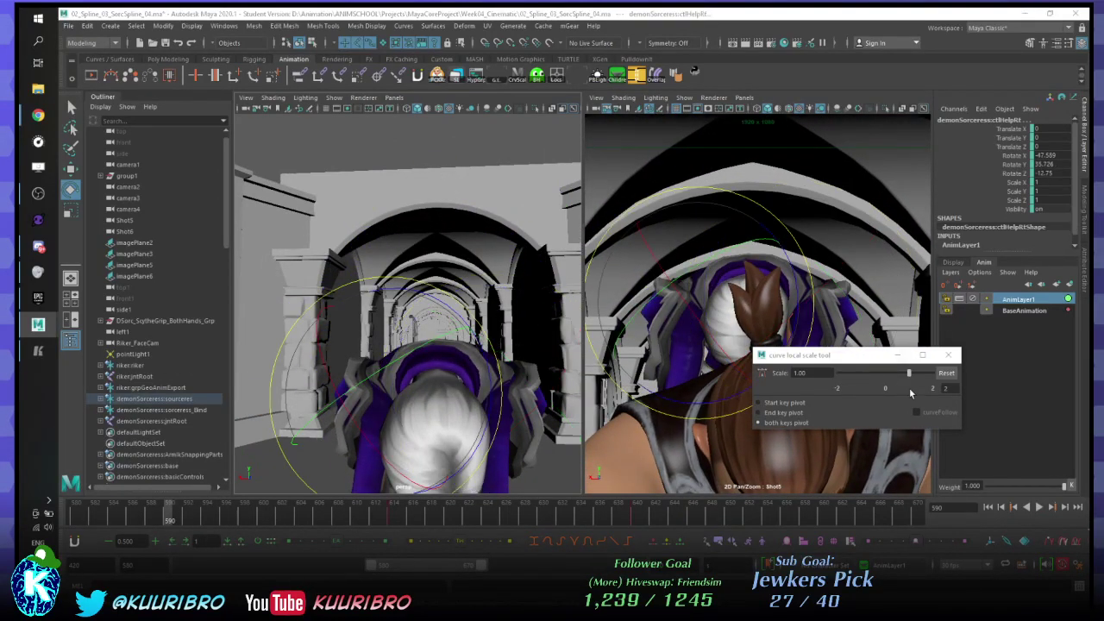
click(944, 287)
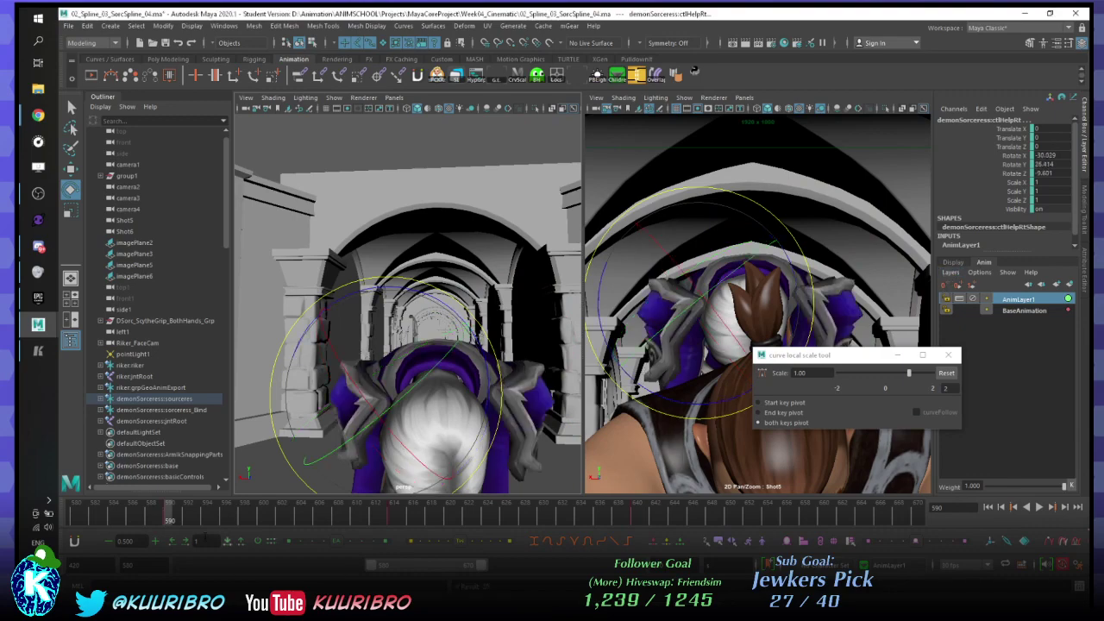
key(alt+v)
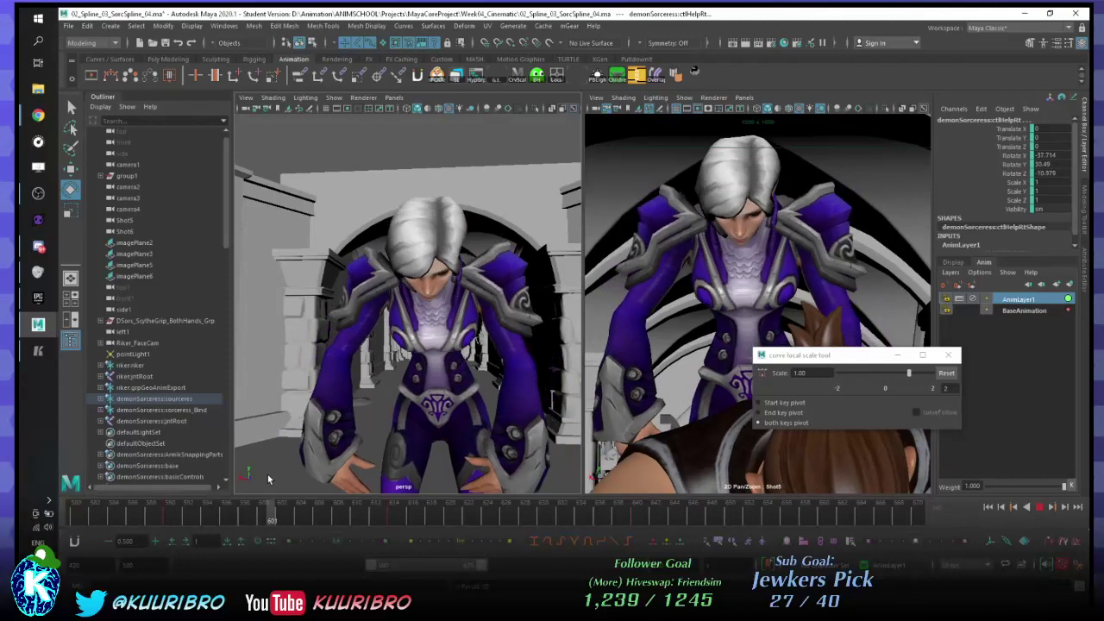
key(alt+v)
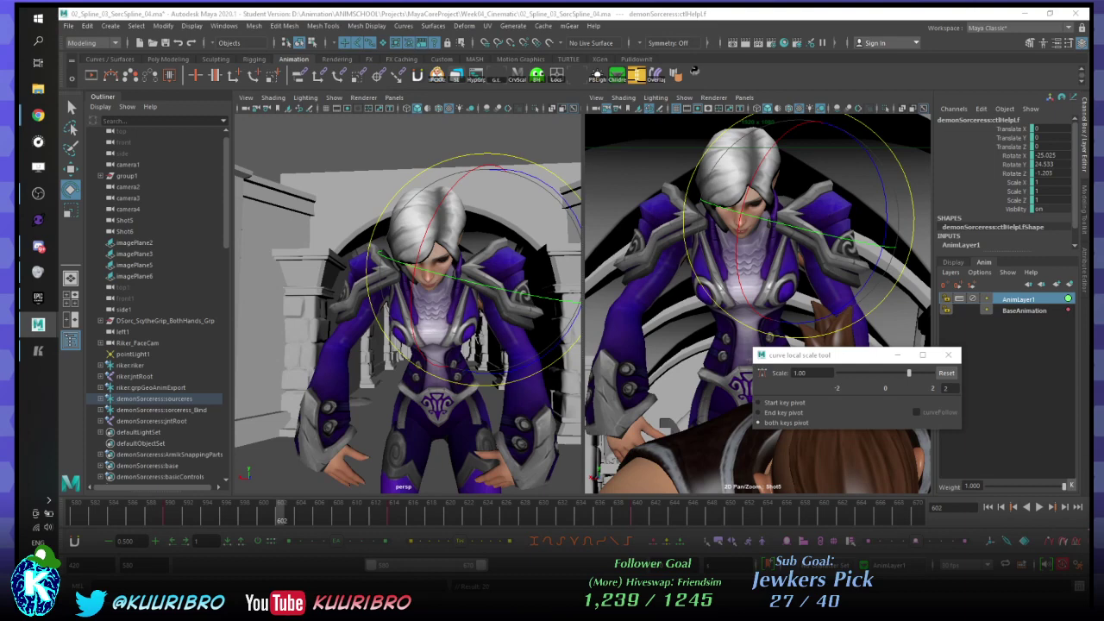
- Move the left shoulder helper control to about 0.03, 0.037, -0.027 at frame 590 and play back the change
drag(282, 515, 132, 515)
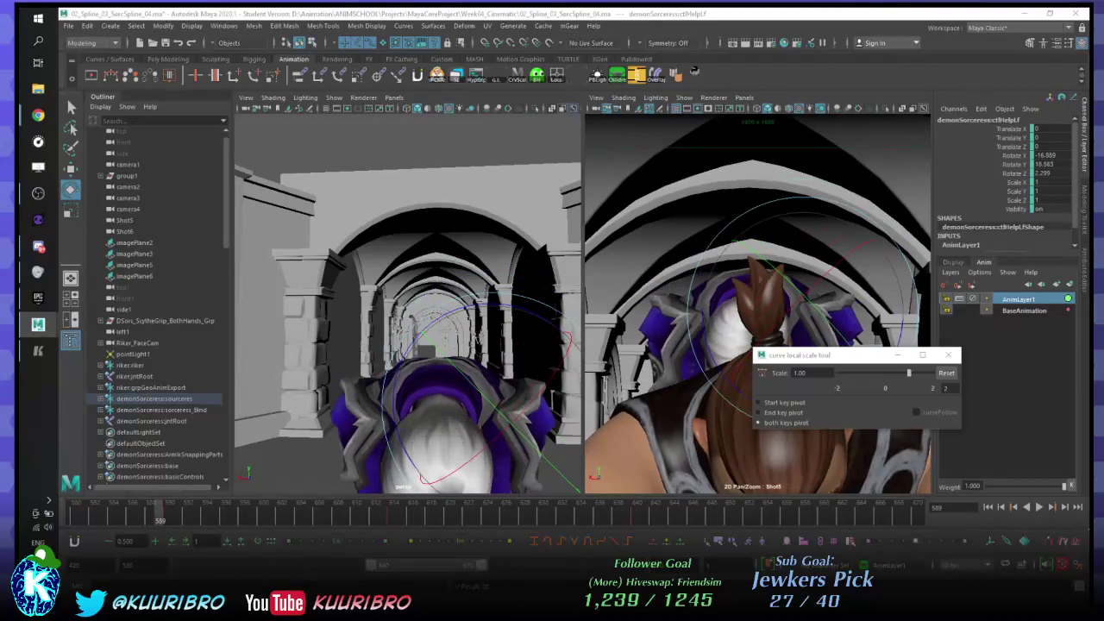
key(w)
key(alt+v)
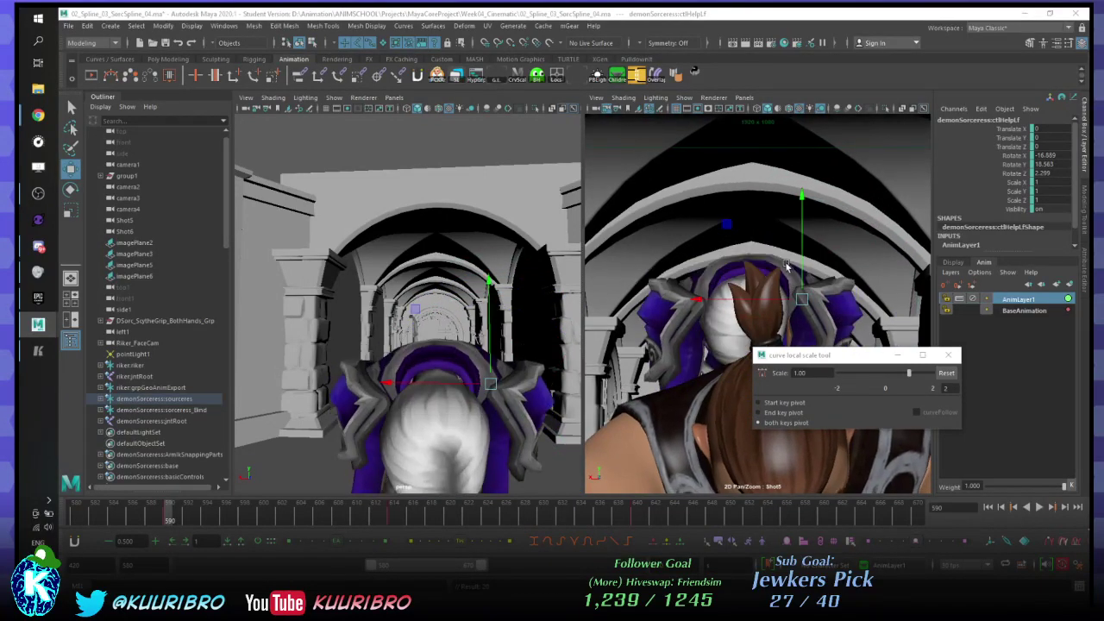
drag(710, 300, 714, 300)
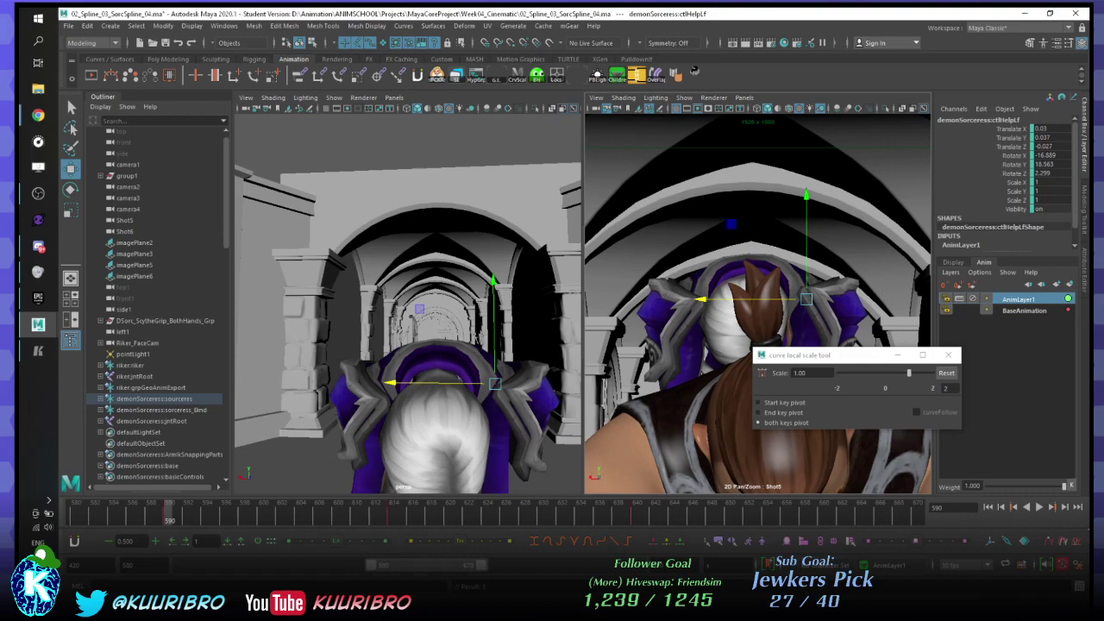
key(alt+v)
key(alt+v)
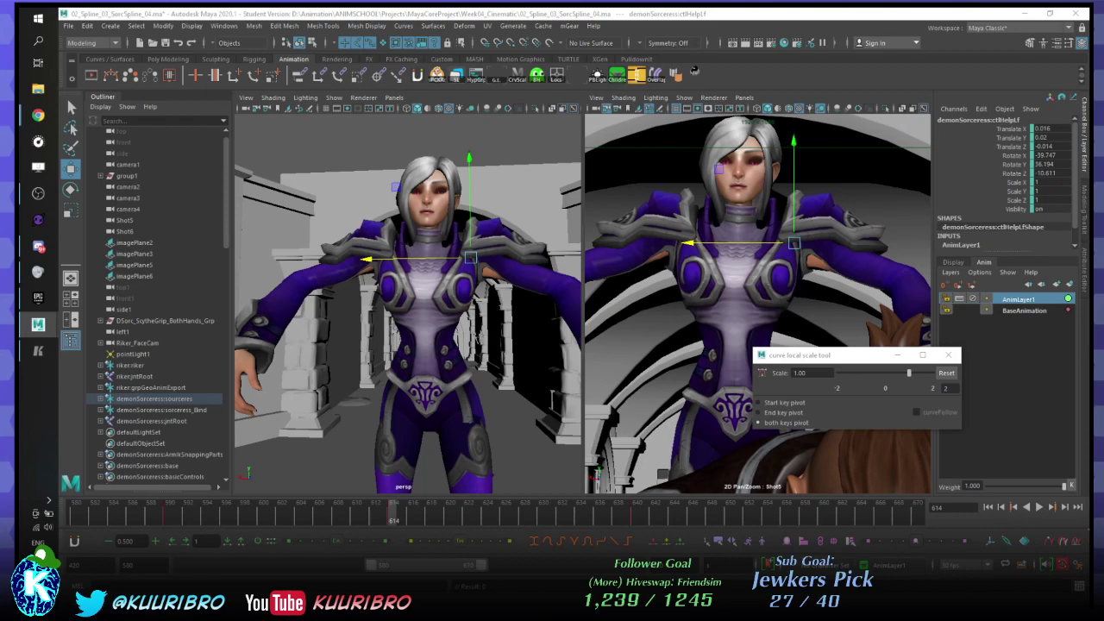
- Review the sorceress's shoulder and head motion across the timeline up to frame 643
mouse_move(219, 515)
mouse_down()
mouse_move(166, 515)
mouse_move(281, 515)
mouse_up()
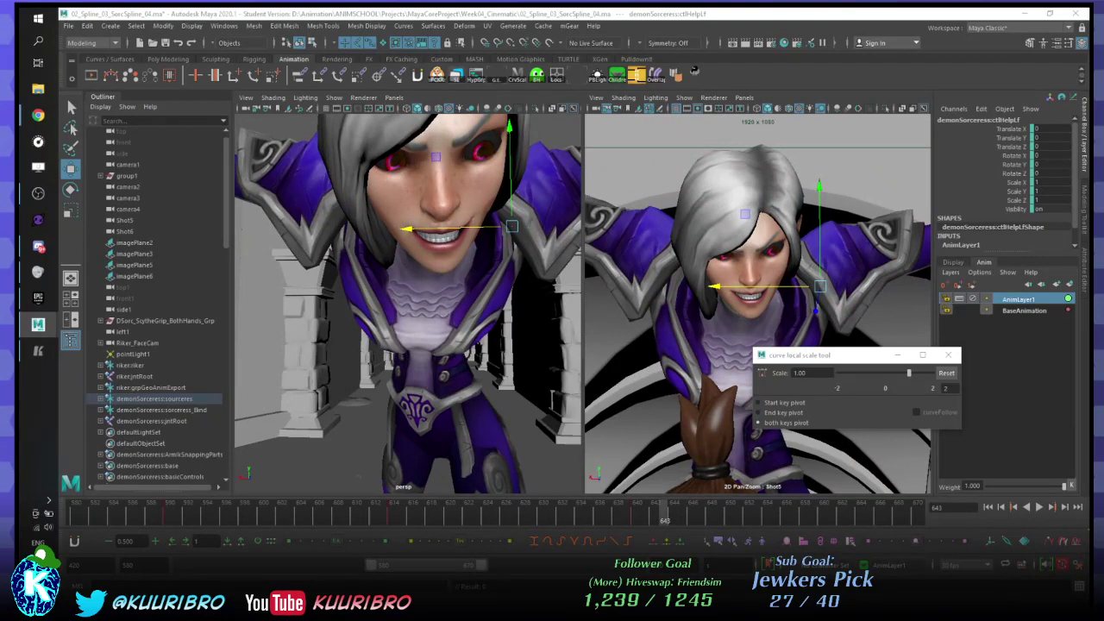
key(alt+Tab)
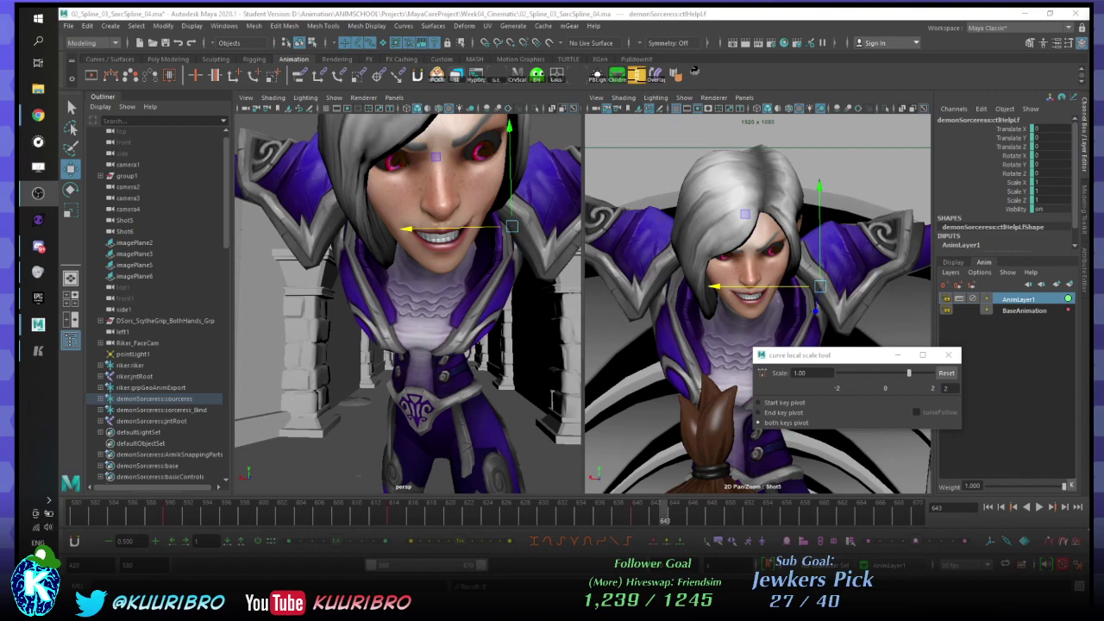
key(alt+v)
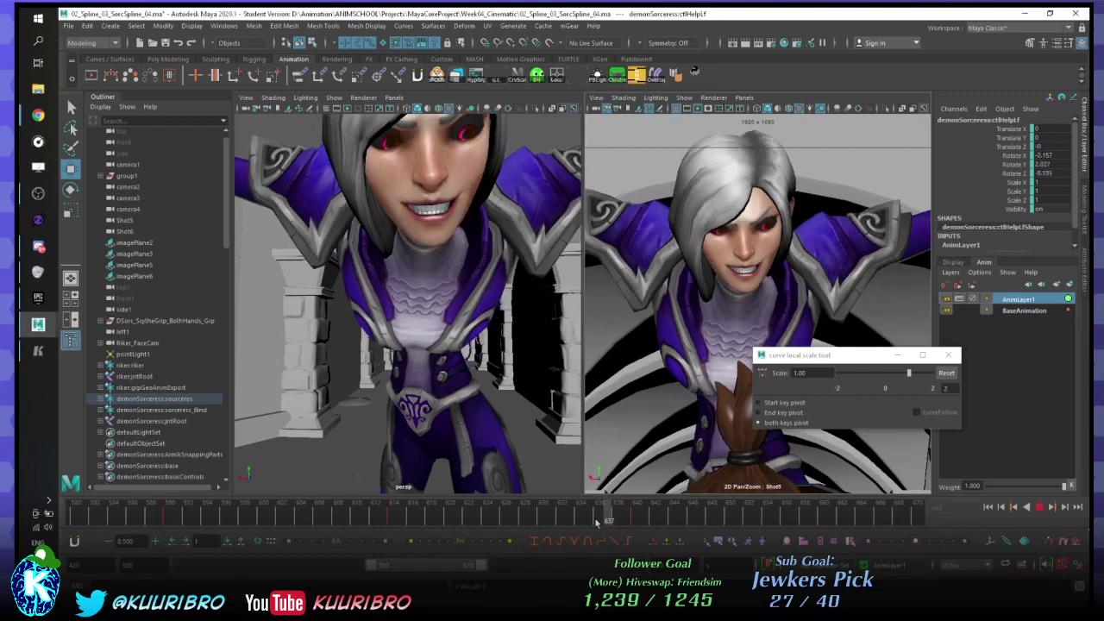
key(alt+v)
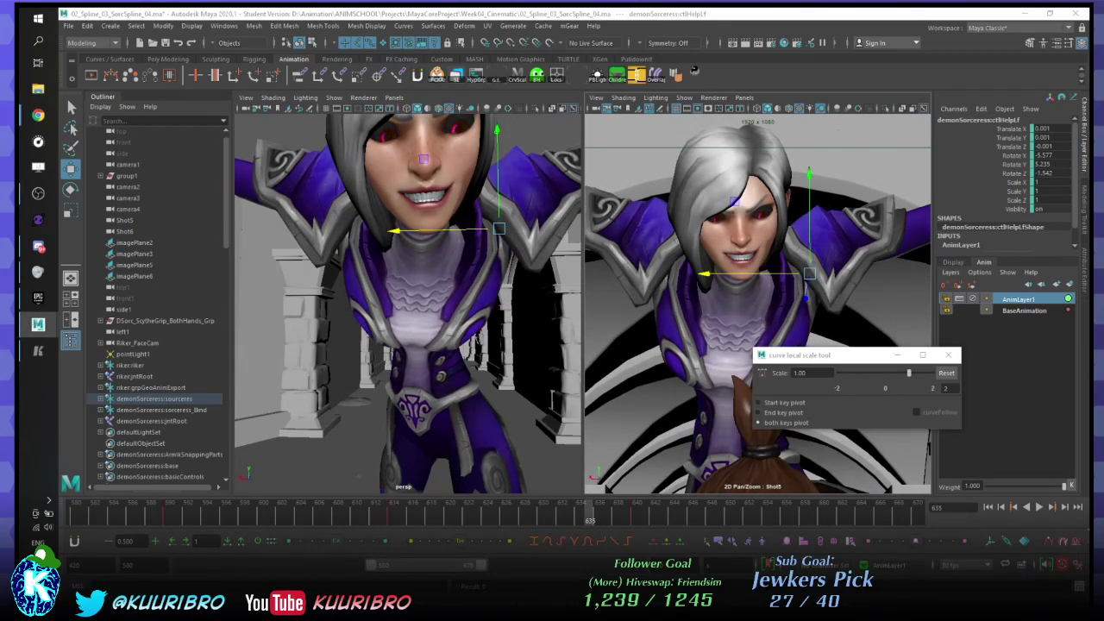
- Switch to the SyncSketch review in Chrome and circle the sorceress's head in red on frame 246
key(super+d)
key(super+d)
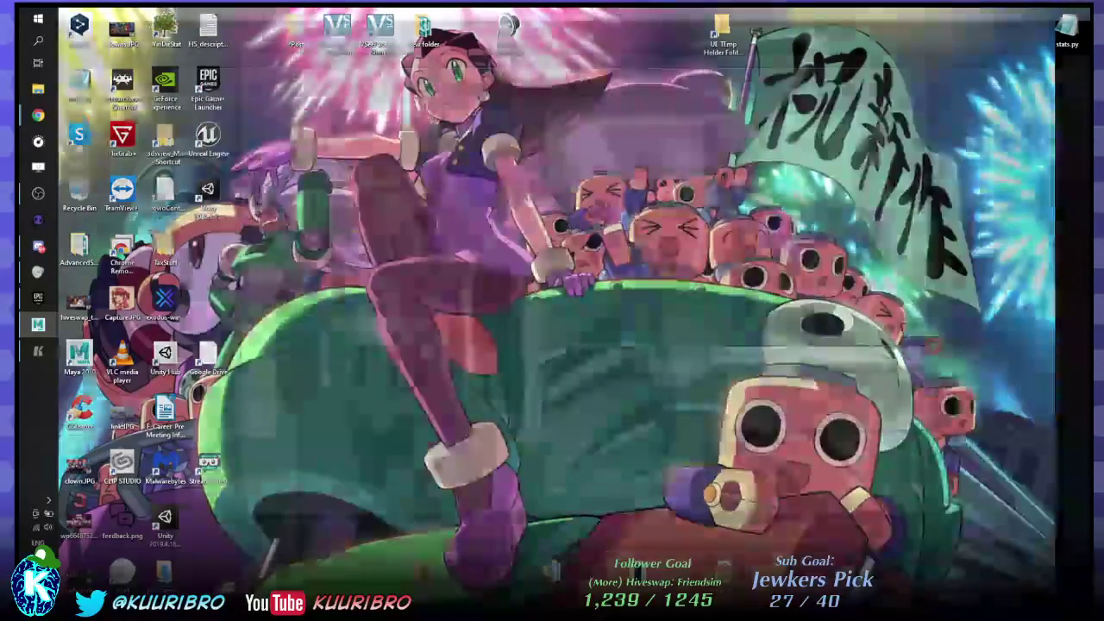
key(alt+Tab)
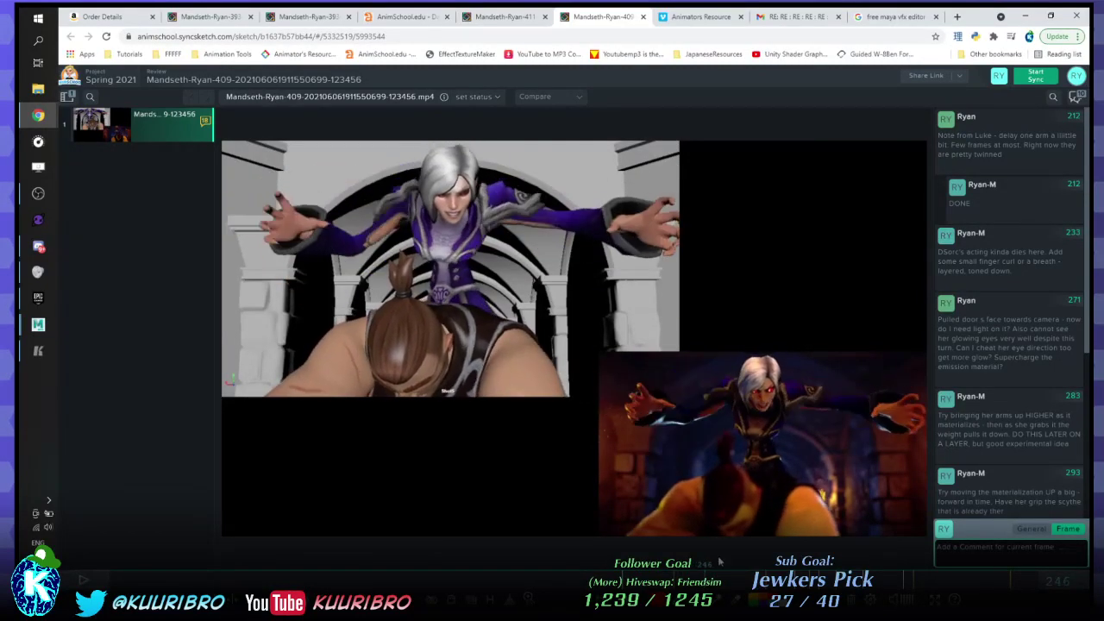
mouse_move(459, 156)
mouse_down()
mouse_move(496, 230)
mouse_move(470, 166)
mouse_up()
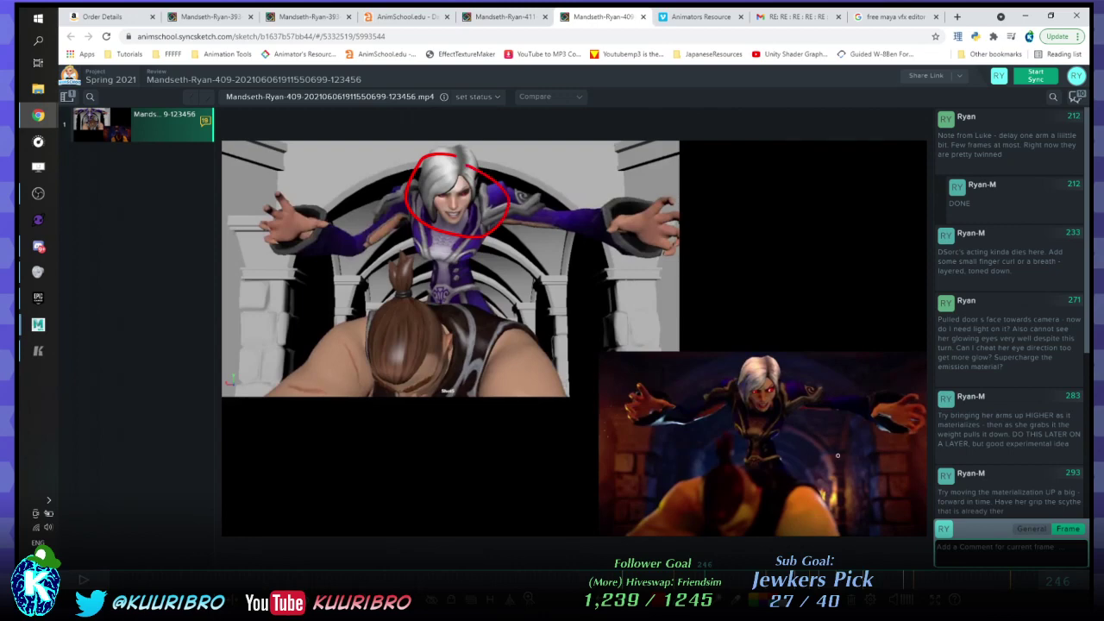
- Post the frame 246 comment "Head wiggling right now - gotta fix this out" and return to Maya at frame 632
text(Head w)
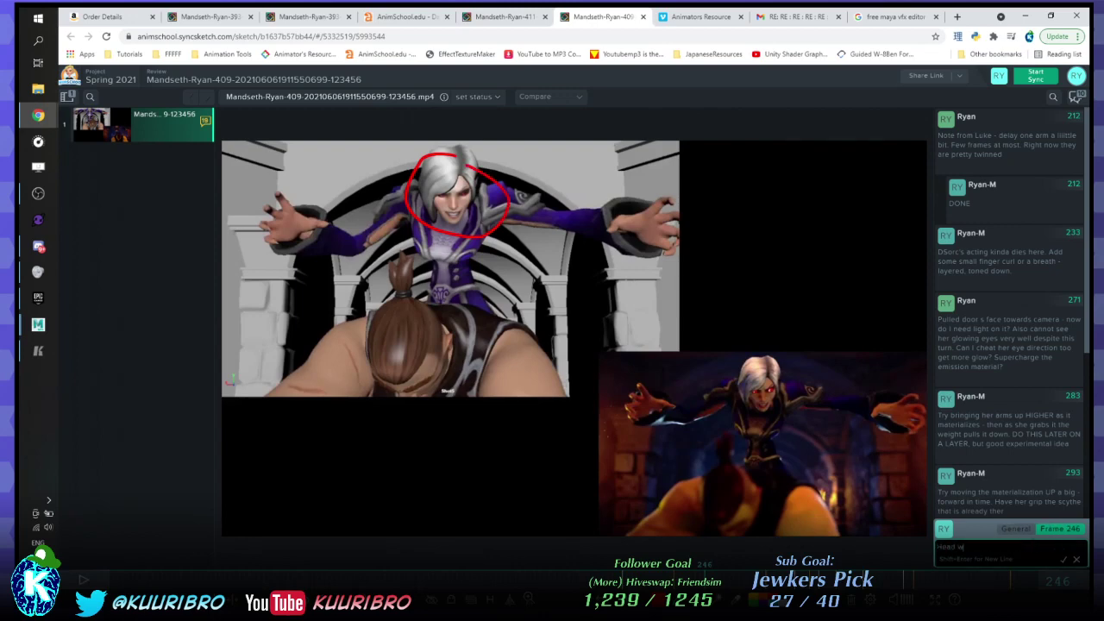
text(iggling right now :( gotta fix this out)
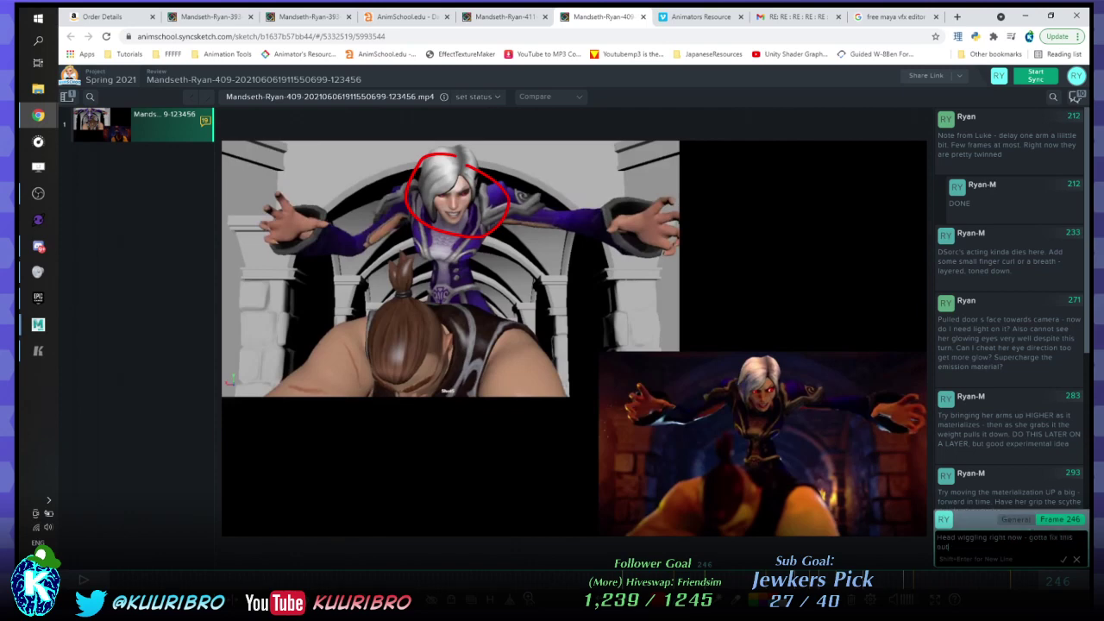
key(Return)
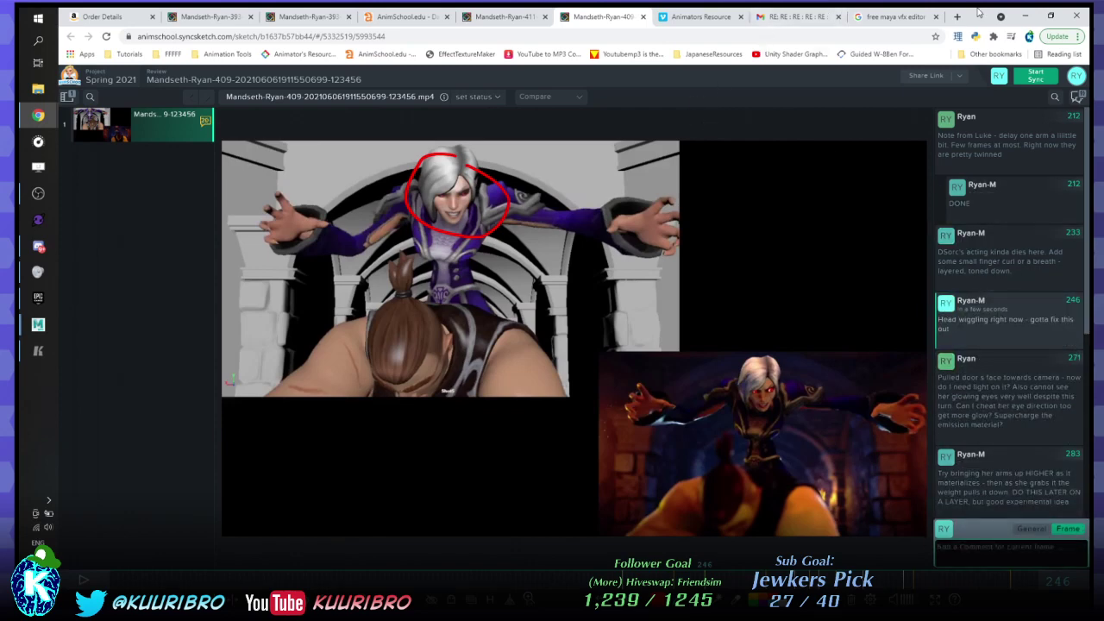
click(1025, 15)
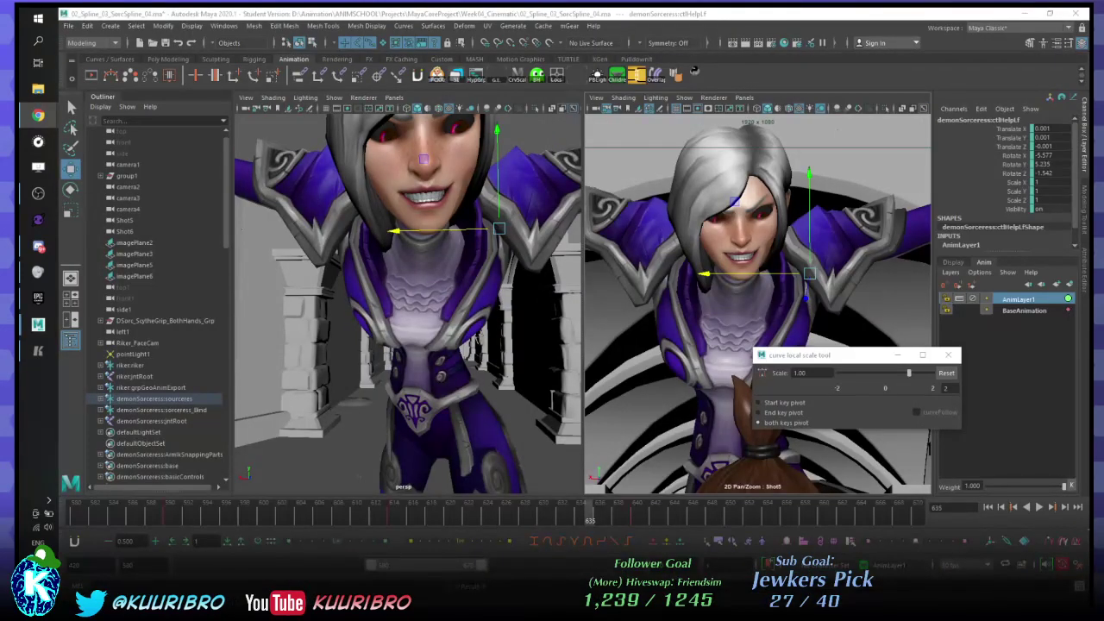
mouse_move(570, 519)
mouse_down()
mouse_move(527, 522)
mouse_move(562, 518)
mouse_up()
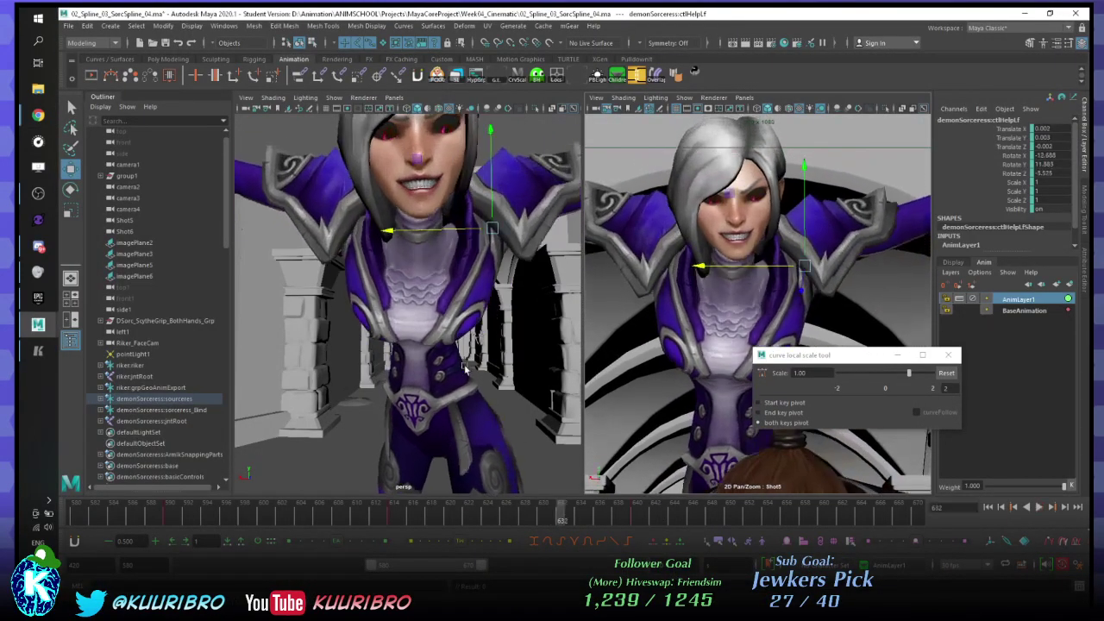
- Reframe the shot camera view on the sorceress's left arm, review the motion up to frame 632, and clear the selection
key(backslash)
key(backslash)
right_drag(822, 287, 798, 277)
middle_drag(902, 251, 703, 244)
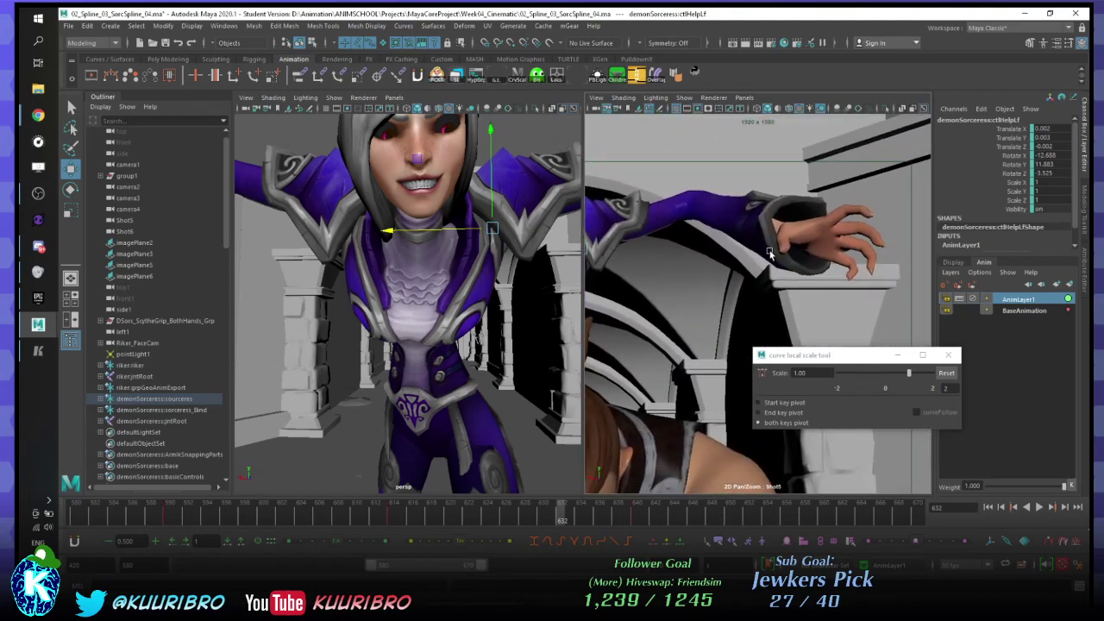
drag(520, 518, 299, 508)
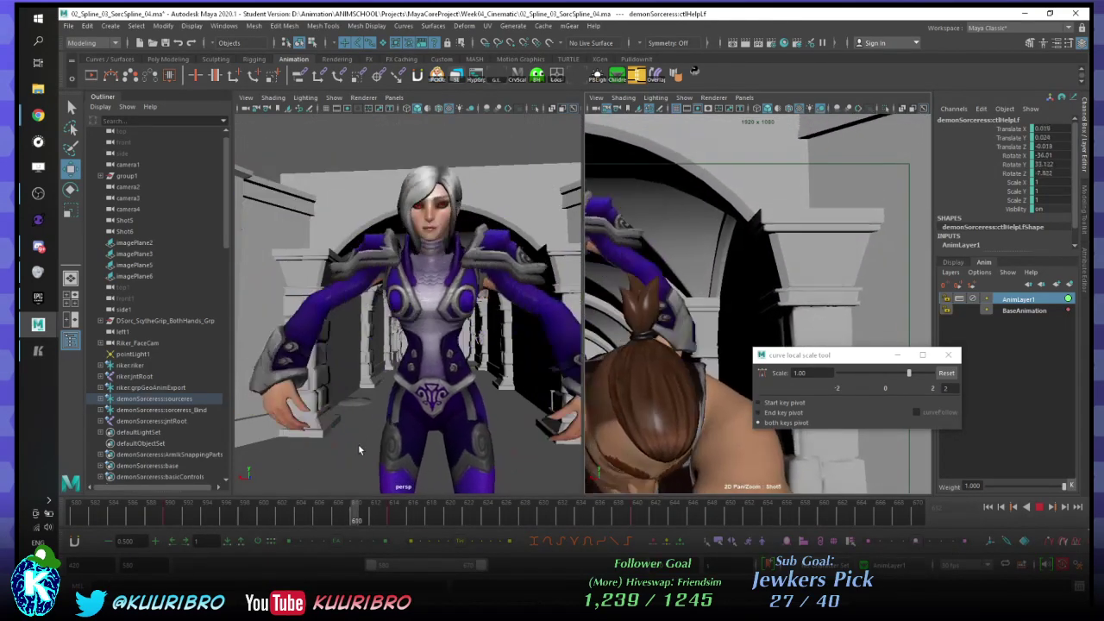
drag(359, 448, 546, 415)
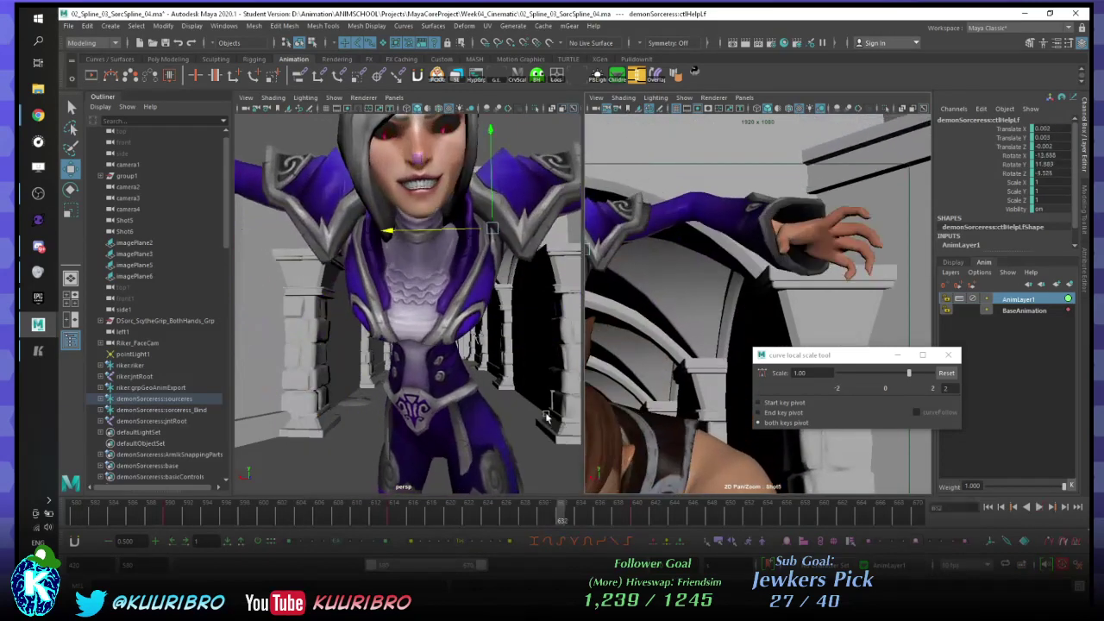
click(444, 321)
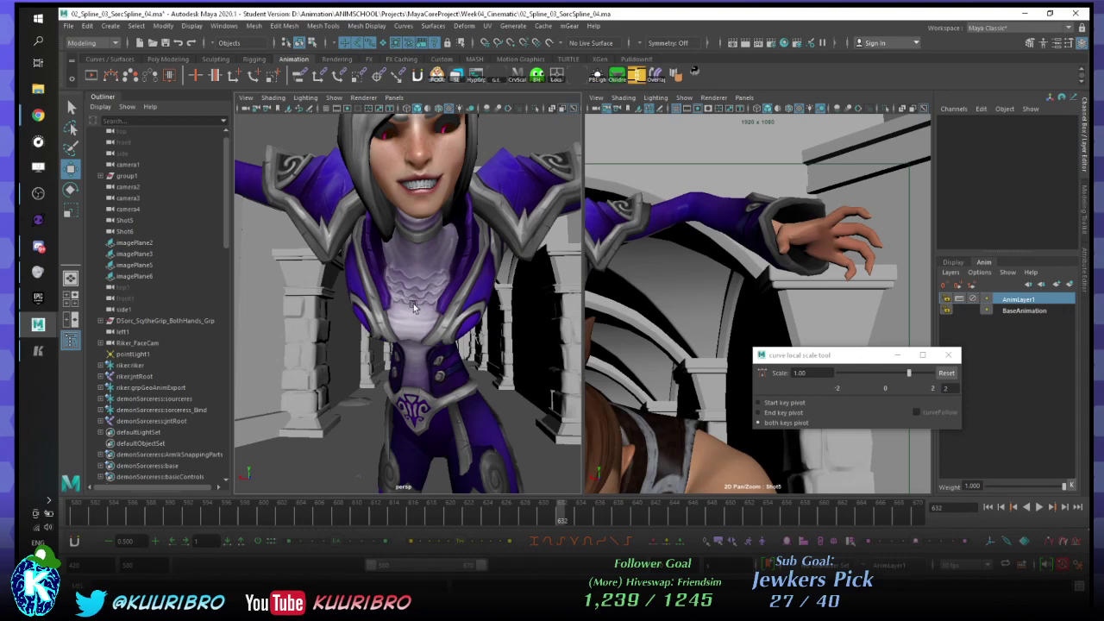
- Examine the sorceress's full-body pose at frame 632 from several angles and distances in the perspective view
scroll(437, 291, down, 5)
scroll(437, 291, up, 3)
alt+drag(382, 304, 389, 269)
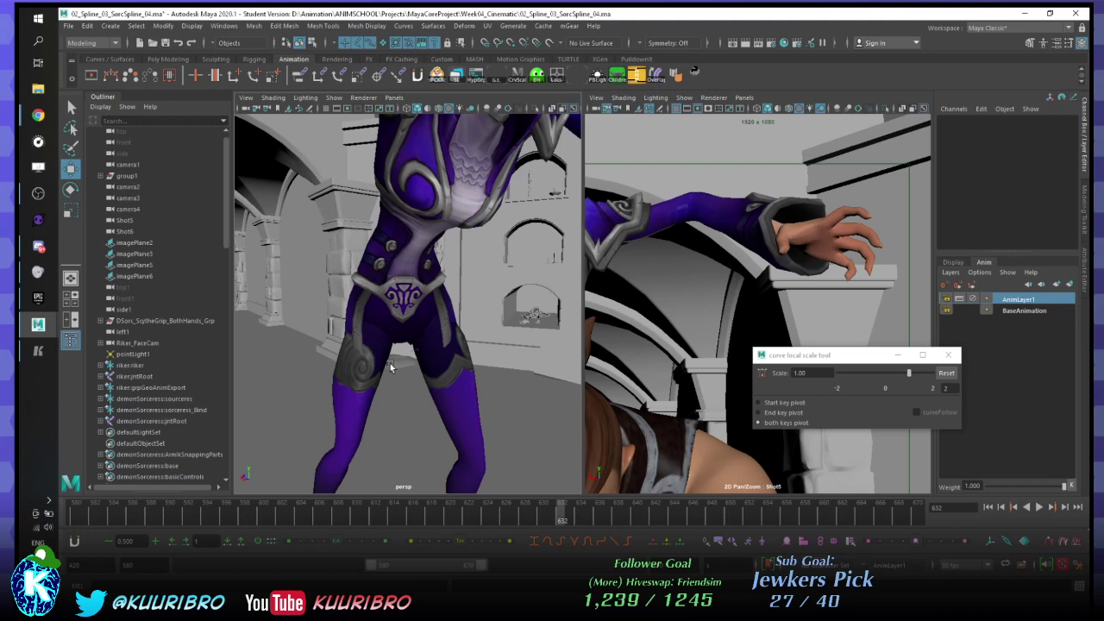
alt+drag(407, 384, 248, 289)
alt+drag(330, 254, 297, 273)
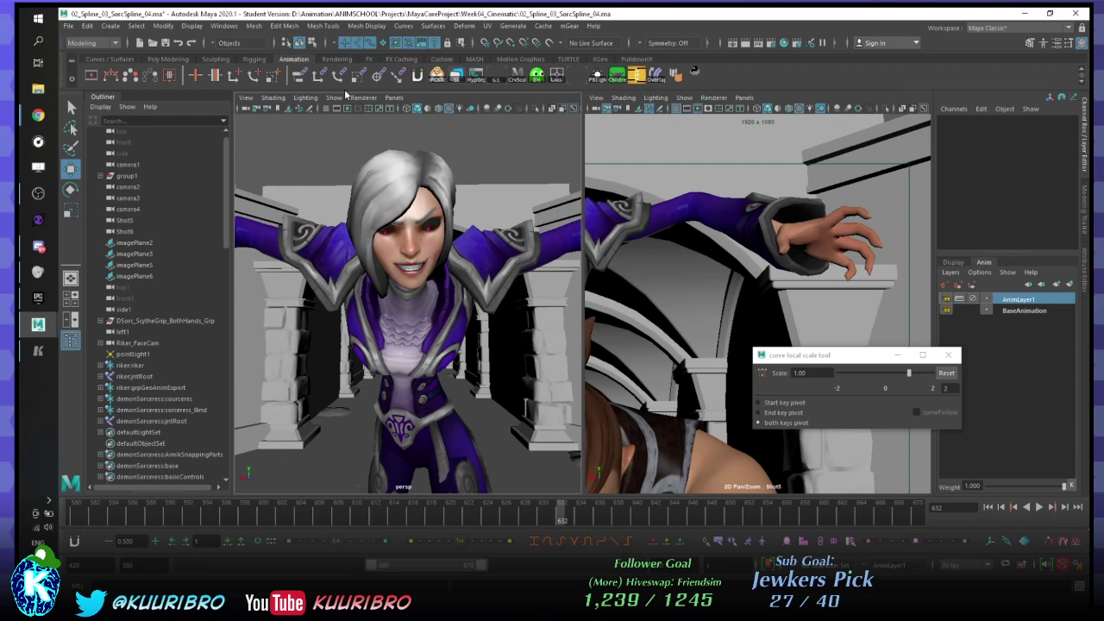
alt+drag(432, 231, 461, 271)
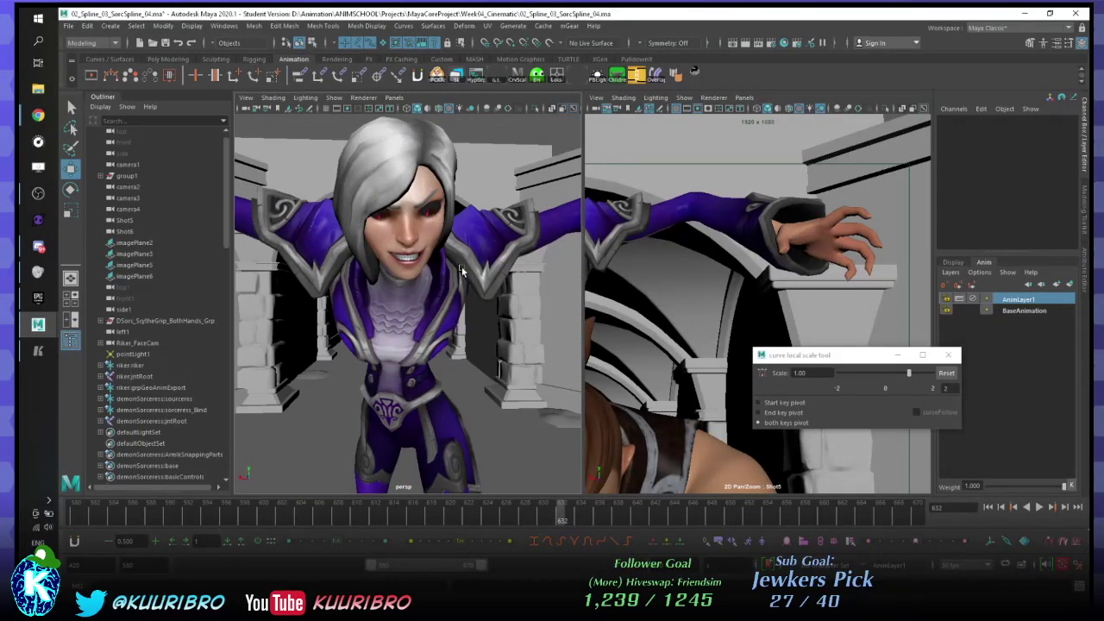
alt+right_drag(442, 264, 391, 270)
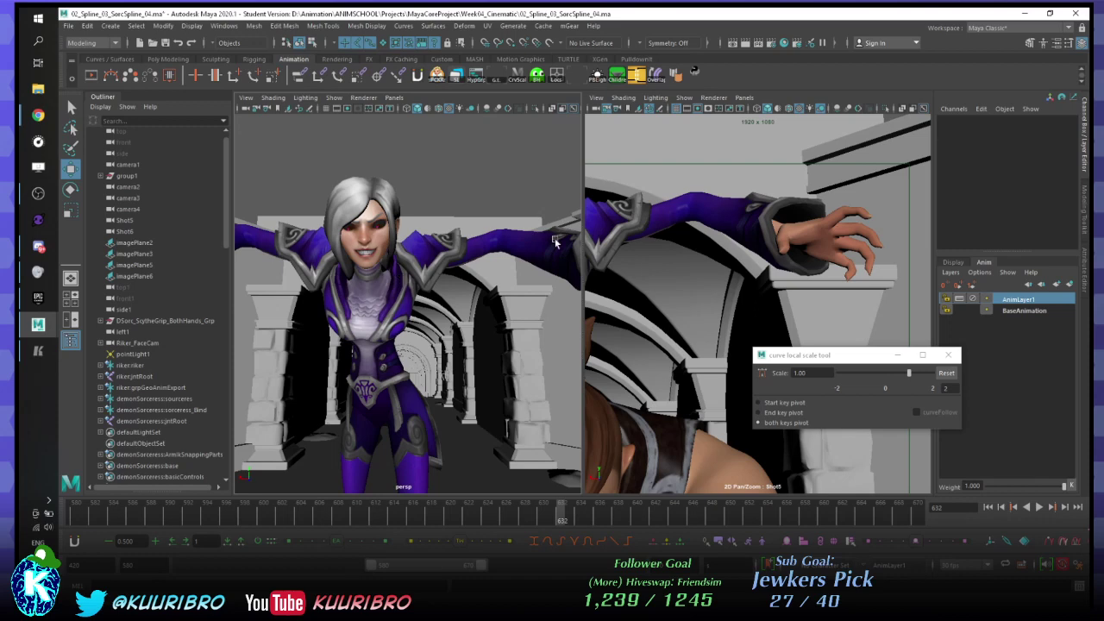
- Select the sorceress's left hand control and review its motion across the frames after 632
key(alt+v)
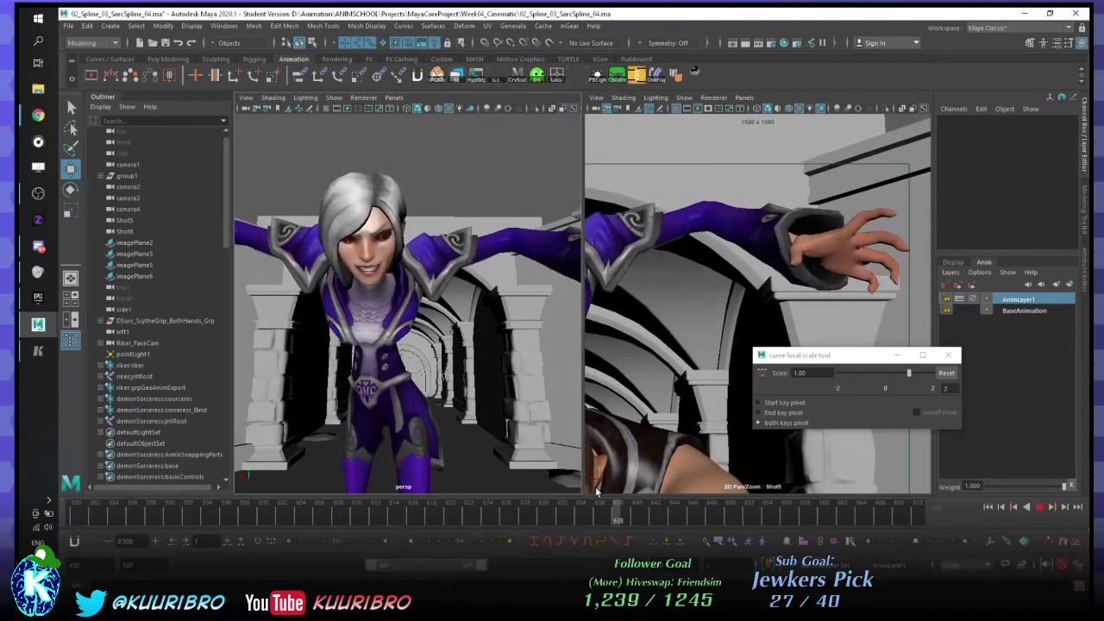
key(alt+v)
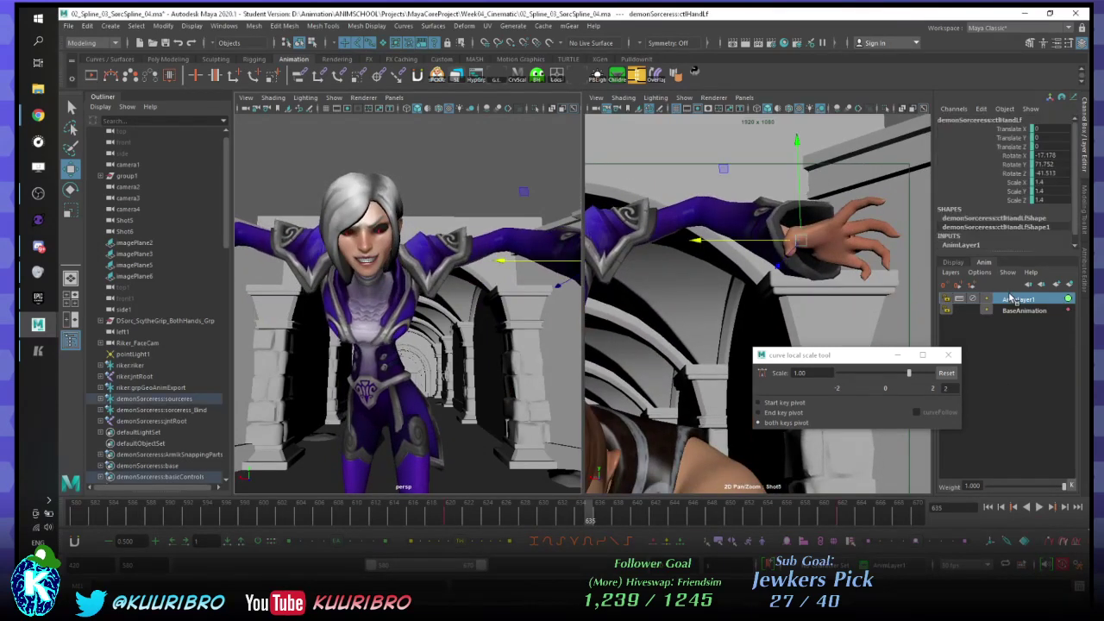
right_click(1007, 297)
click(989, 310)
key(alt+v)
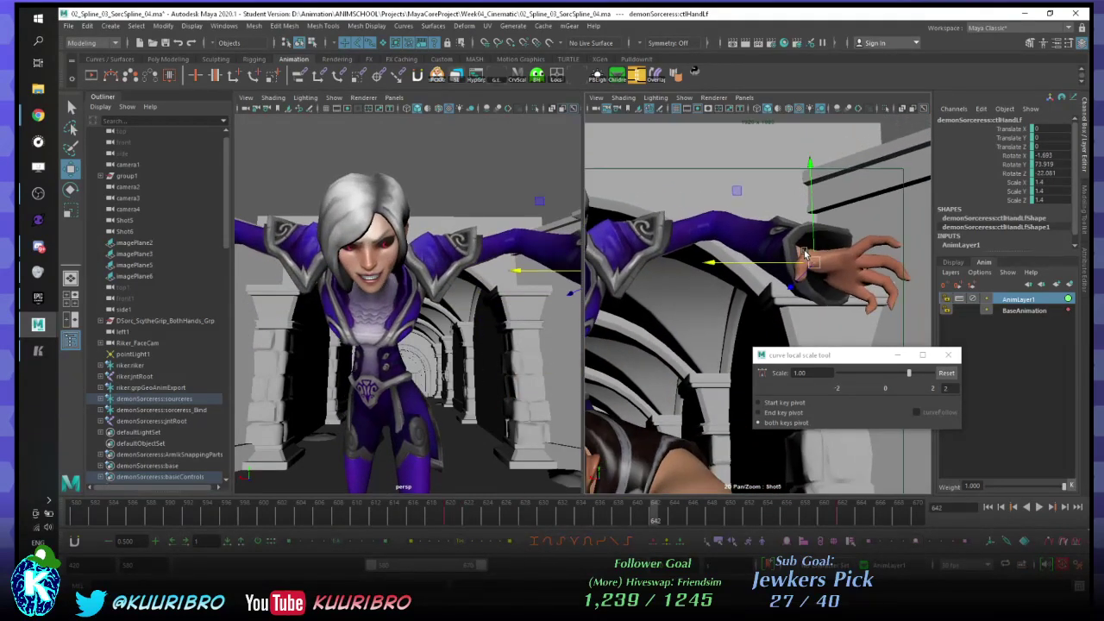
key(alt+v)
key(alt+v)
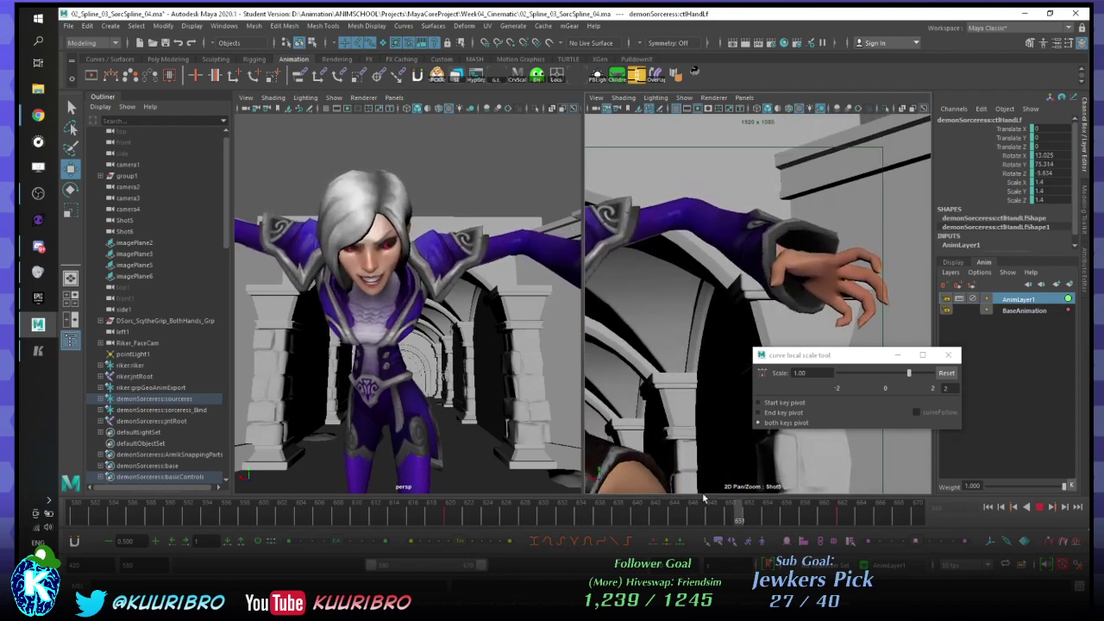
drag(823, 484, 674, 525)
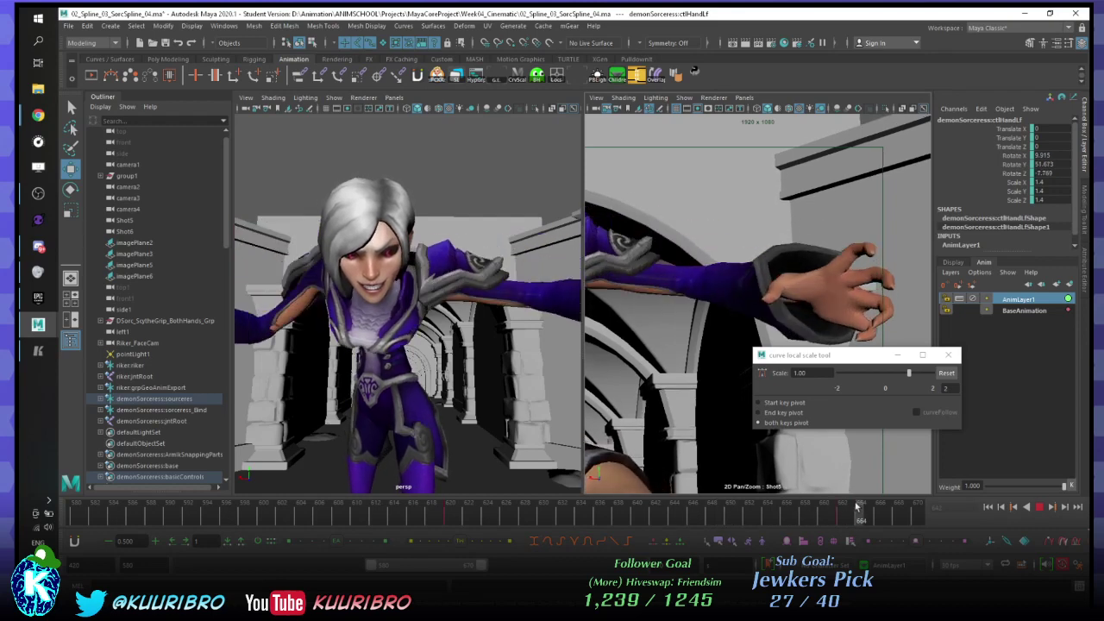
- At frame 636, rotate the left hand control to about -30.2, 70.7, -62.3 and play back the change
key(Escape)
mouse_move(723, 521)
mouse_down()
mouse_move(461, 520)
mouse_move(598, 504)
mouse_up()
click(599, 503)
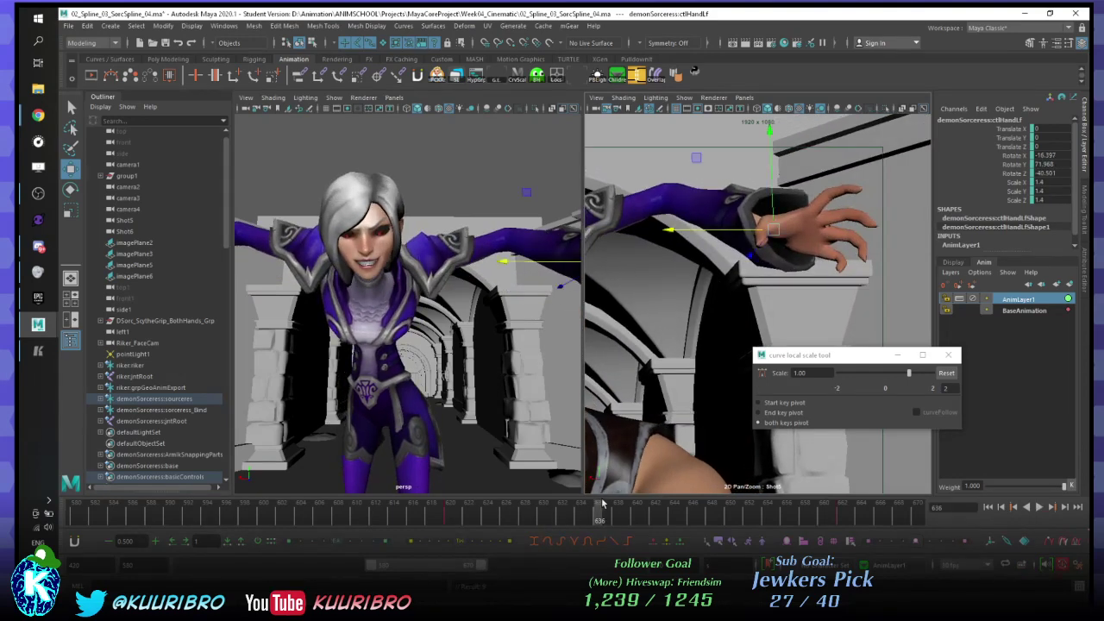
key(e)
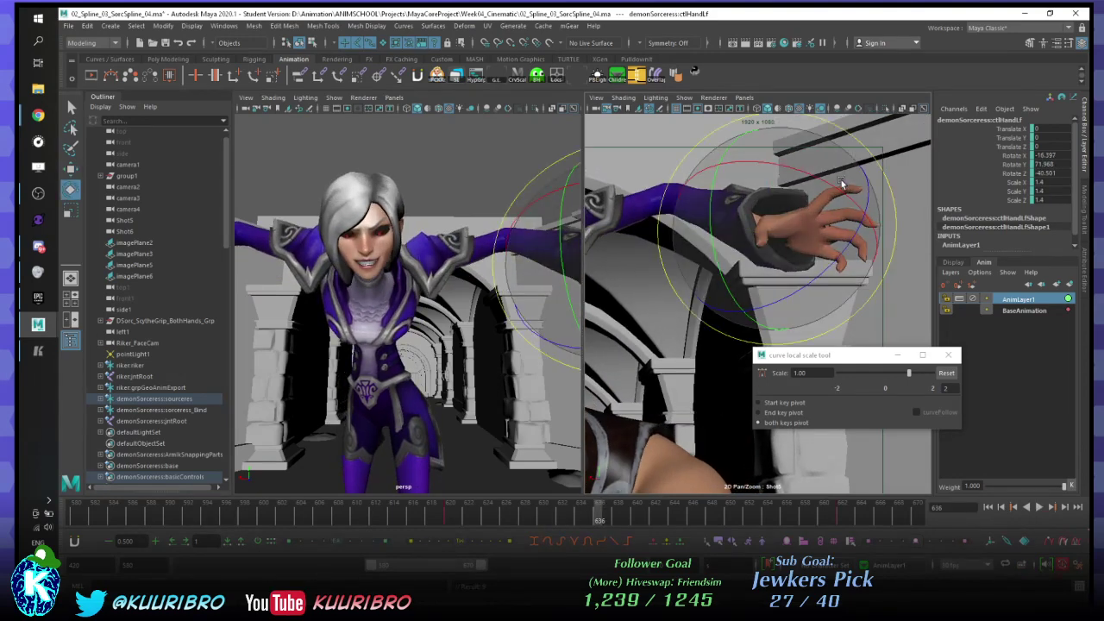
drag(831, 195, 825, 187)
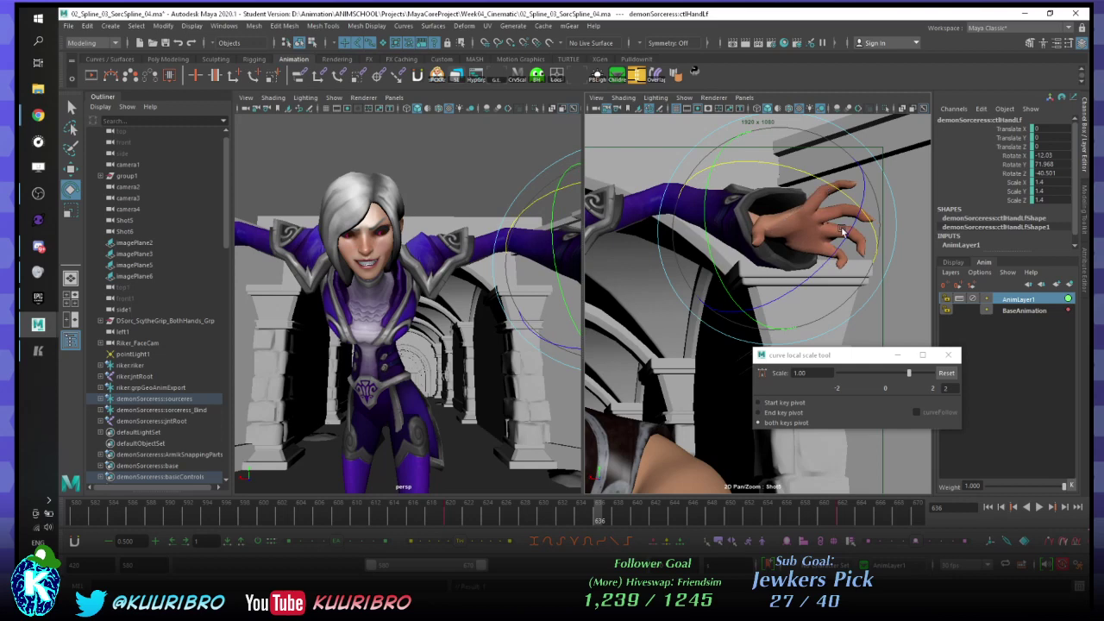
drag(843, 231, 843, 227)
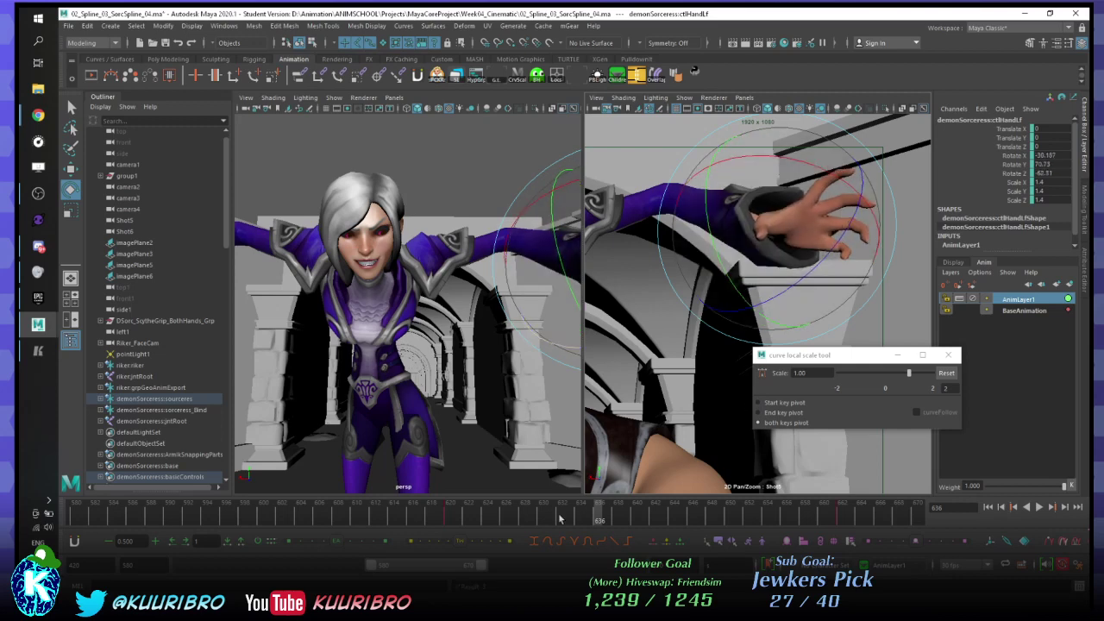
click(459, 520)
key(alt+v)
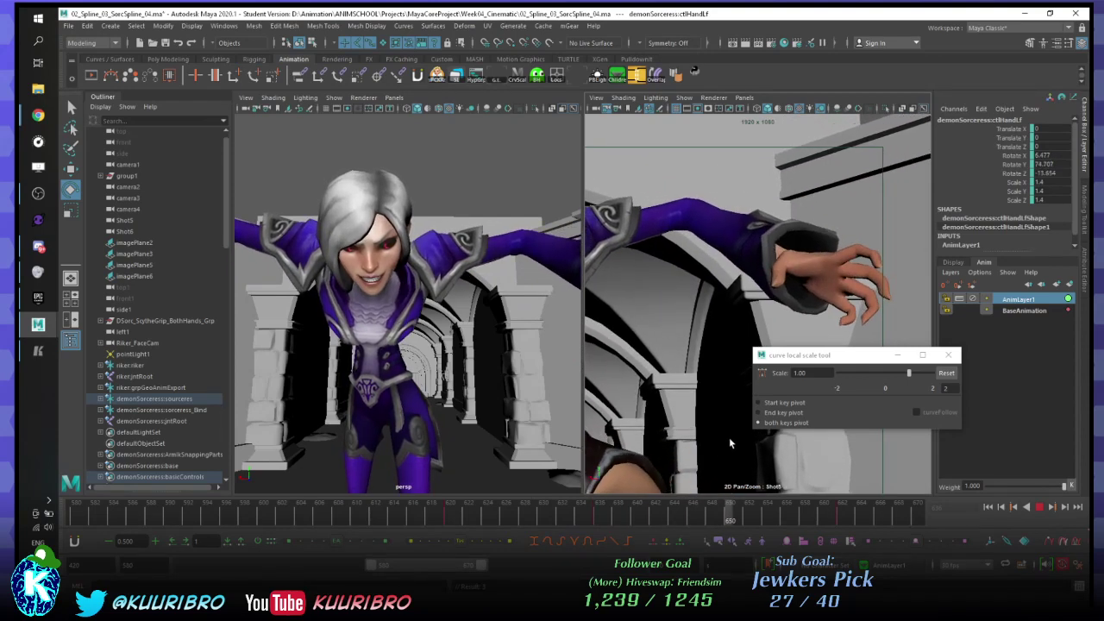
- At frame 652, rotate the left hand control to about 27.4, 77.6, 8.9 and play back the motion leading into it
drag(760, 516, 748, 516)
drag(685, 274, 779, 311)
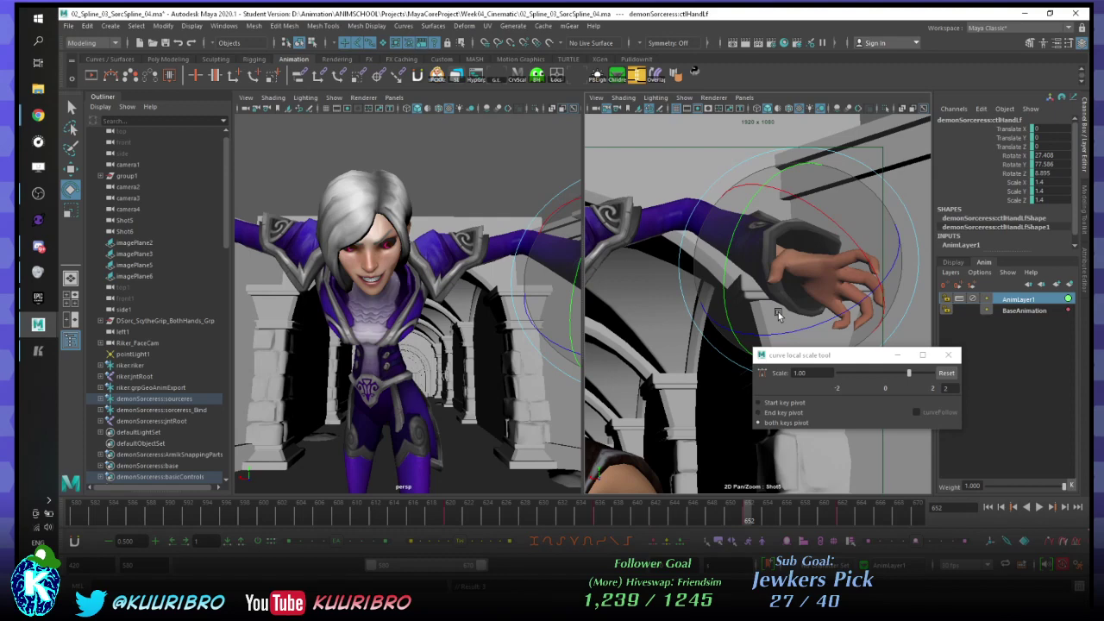
click(37, 115)
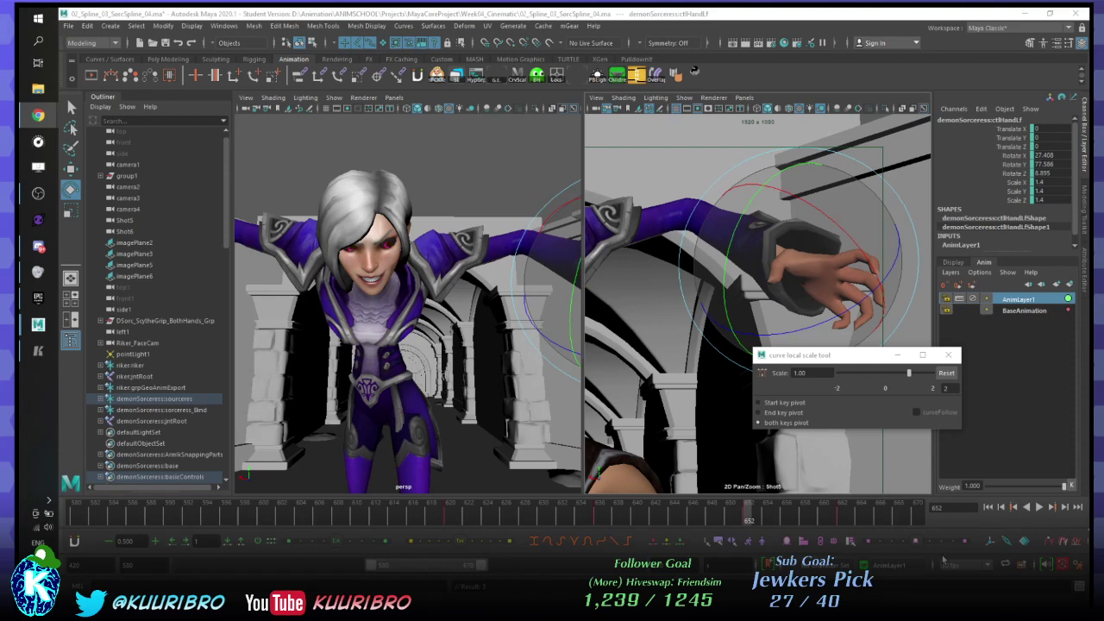
click(579, 513)
key(alt+v)
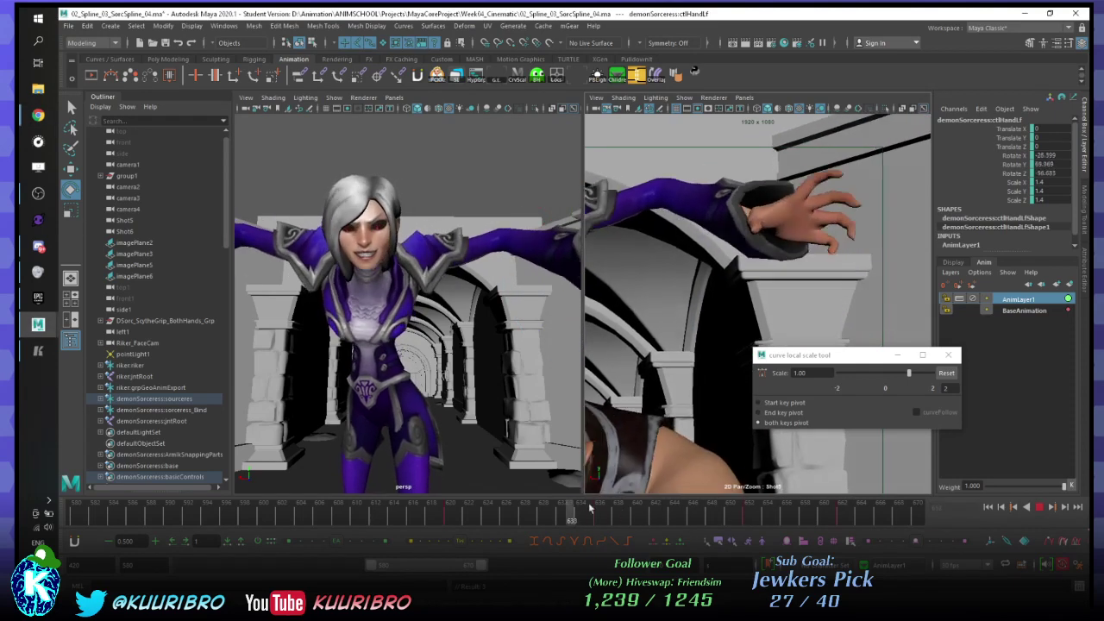
key(alt+v)
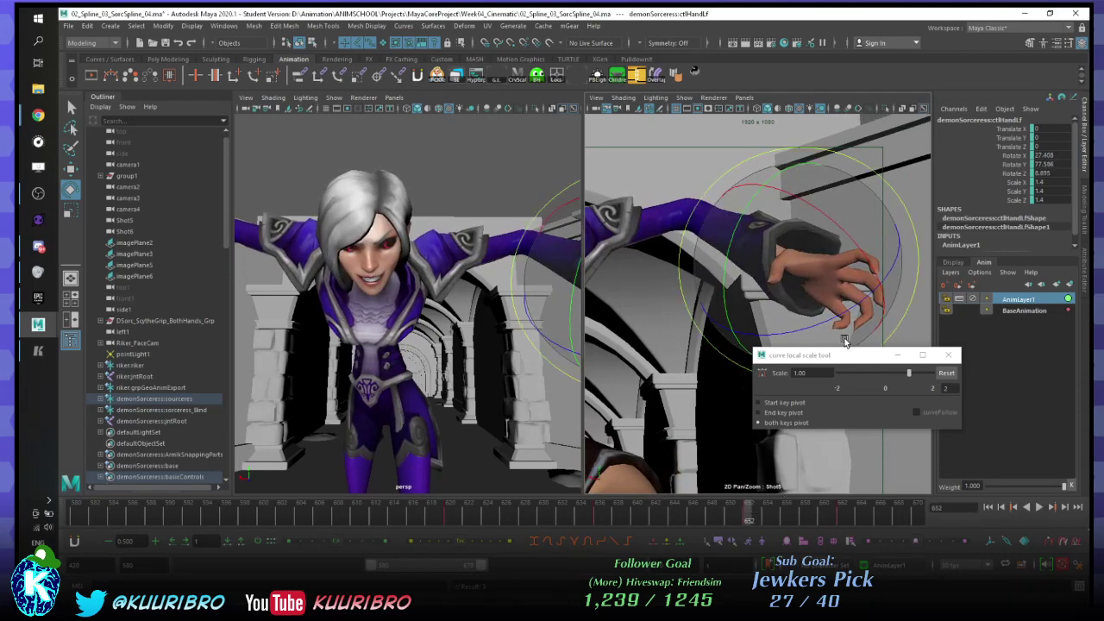
- Refine the left hand control's rotation at frame 652 to about 32.2, 77, 13.9 and review the motion from frame 620
drag(840, 324, 827, 328)
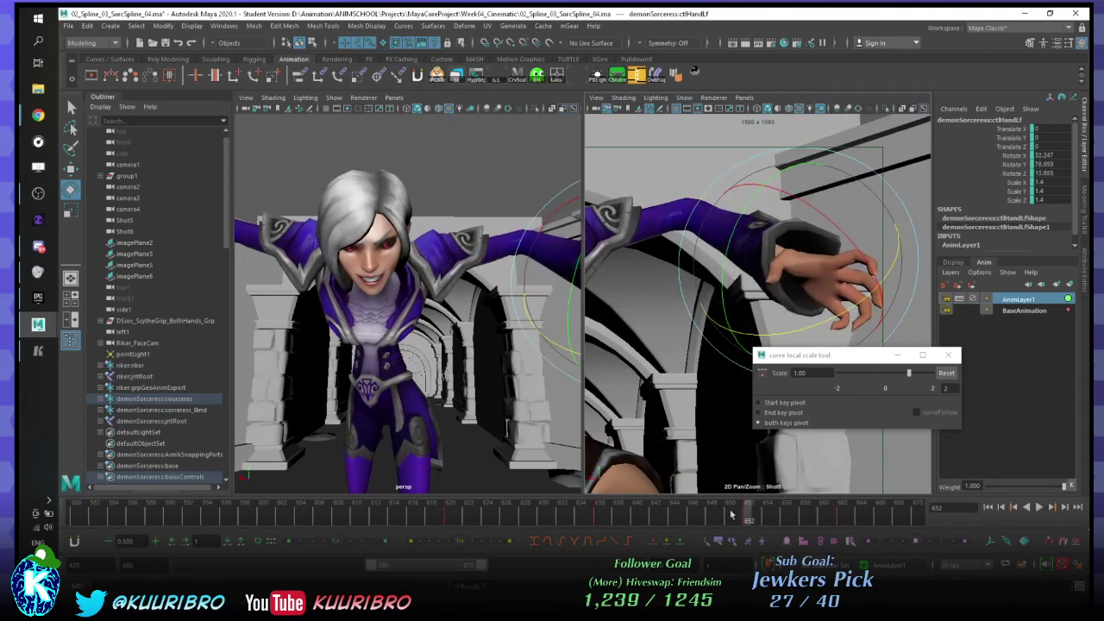
key(alt+v)
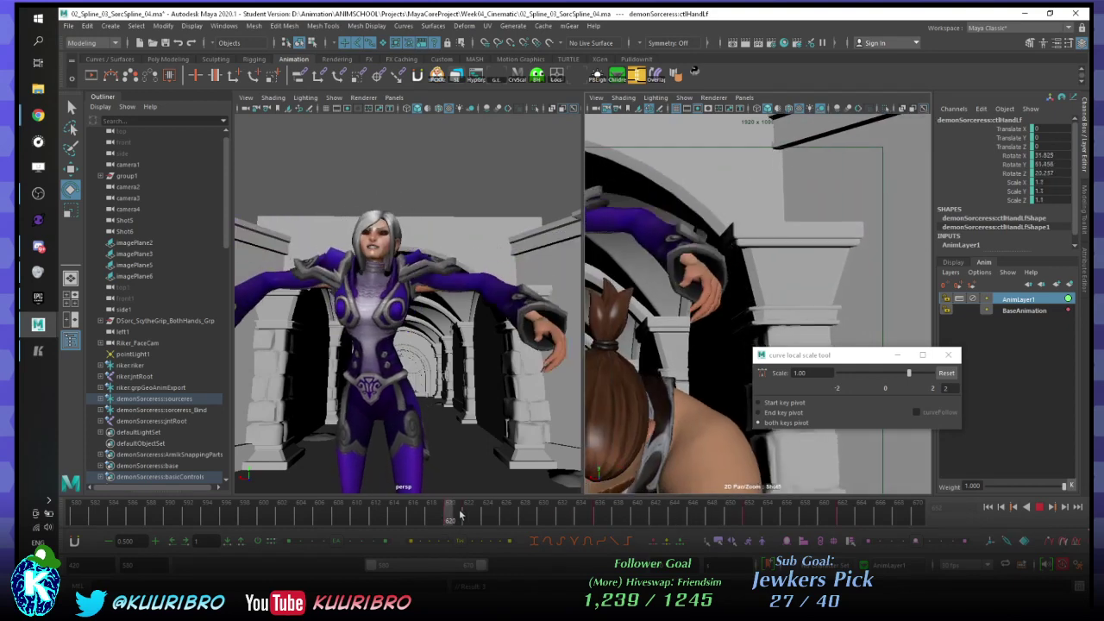
drag(461, 516, 749, 515)
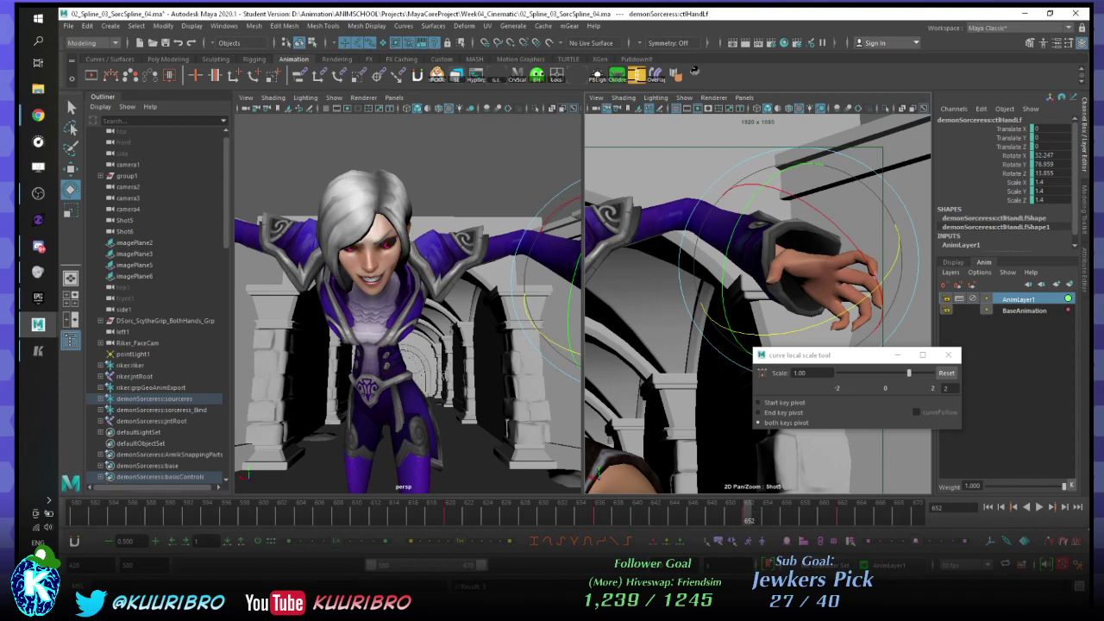
- Enlarge the Graph Editor and inspect the left hand control's animation curves, moving to frame 602
drag(328, 8, 579, 86)
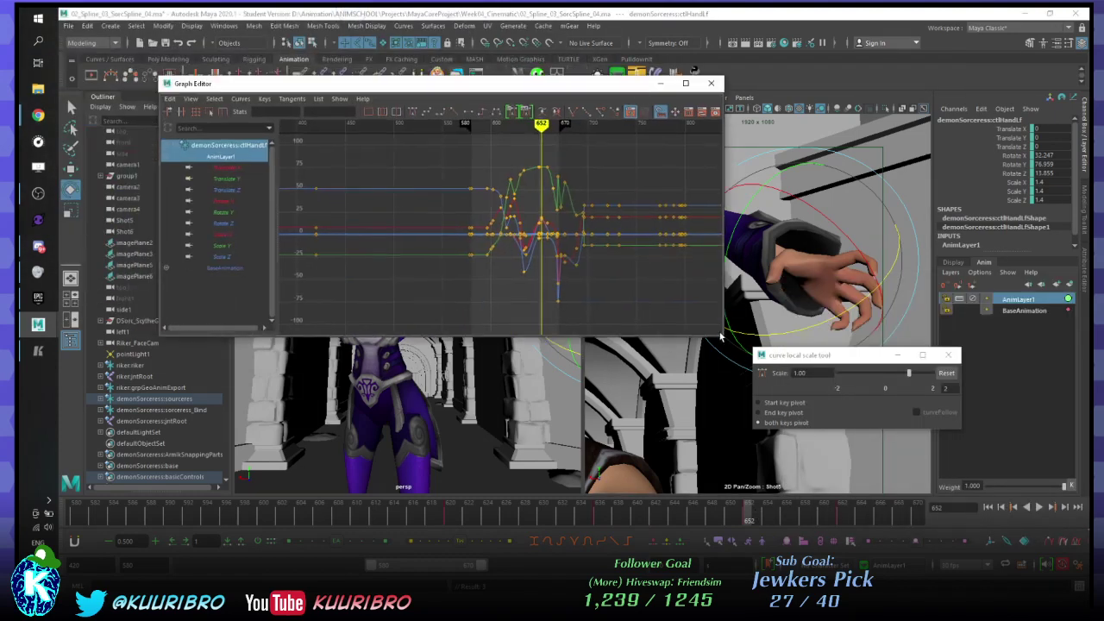
drag(725, 336, 951, 337)
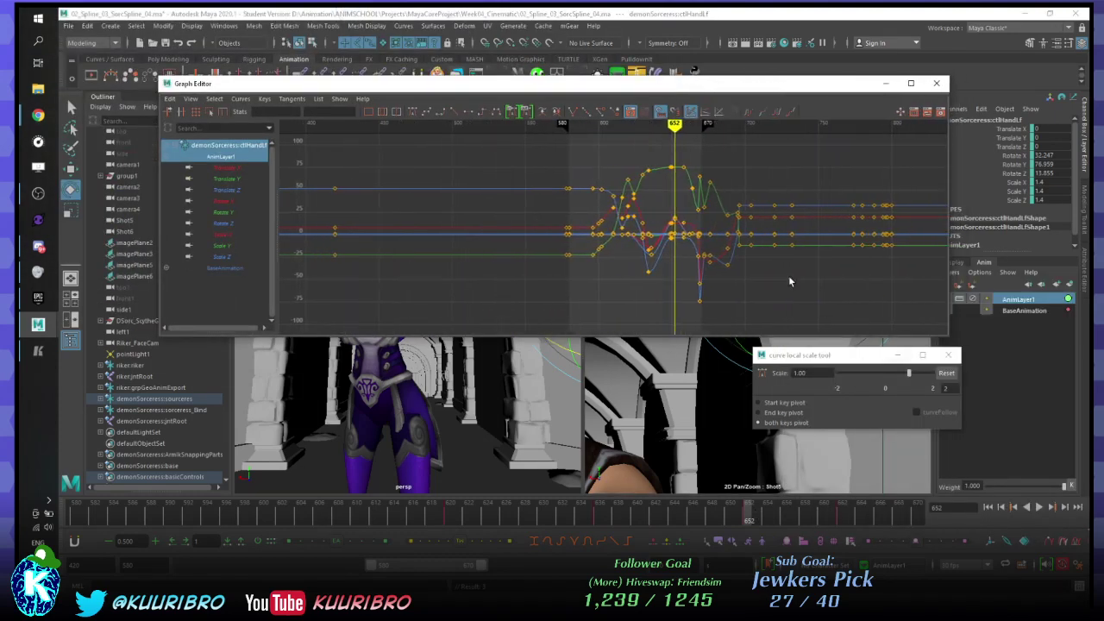
alt+middle_drag(702, 242, 688, 271)
scroll(688, 272, up, 4)
alt+right_drag(688, 272, 601, 243)
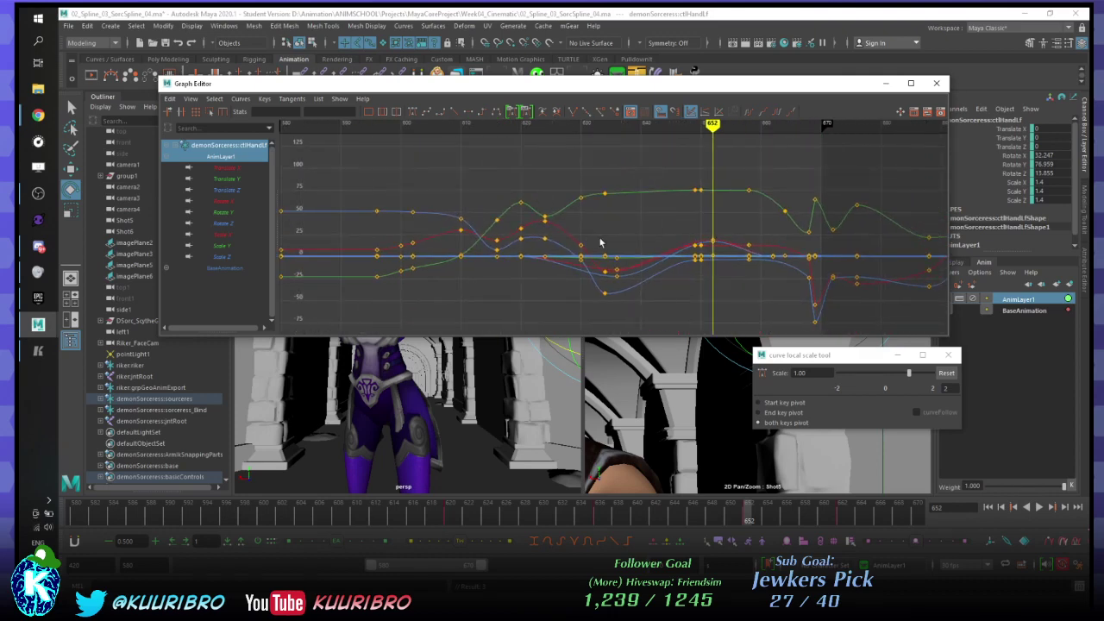
mouse_move(428, 124)
mouse_down()
mouse_move(455, 124)
mouse_move(415, 124)
mouse_up()
key(f)
alt+middle_drag(424, 246, 555, 247)
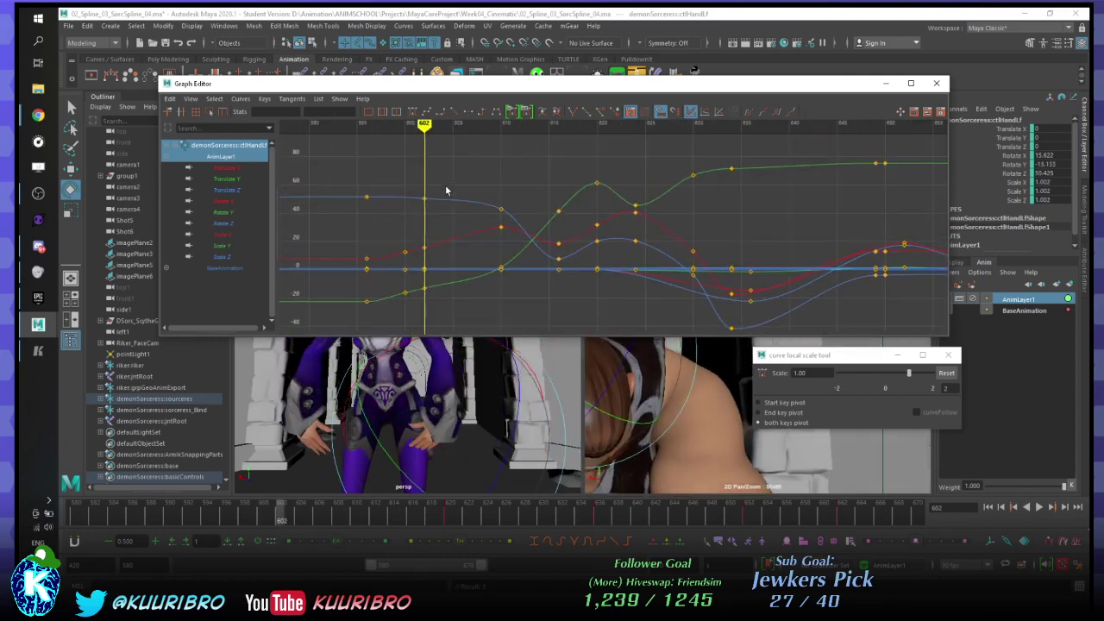
- Try to delete the left hand control's keys at frames 600 and 602 and set a single key at frame 600
drag(438, 180, 400, 319)
key(comma)
key(Delete)
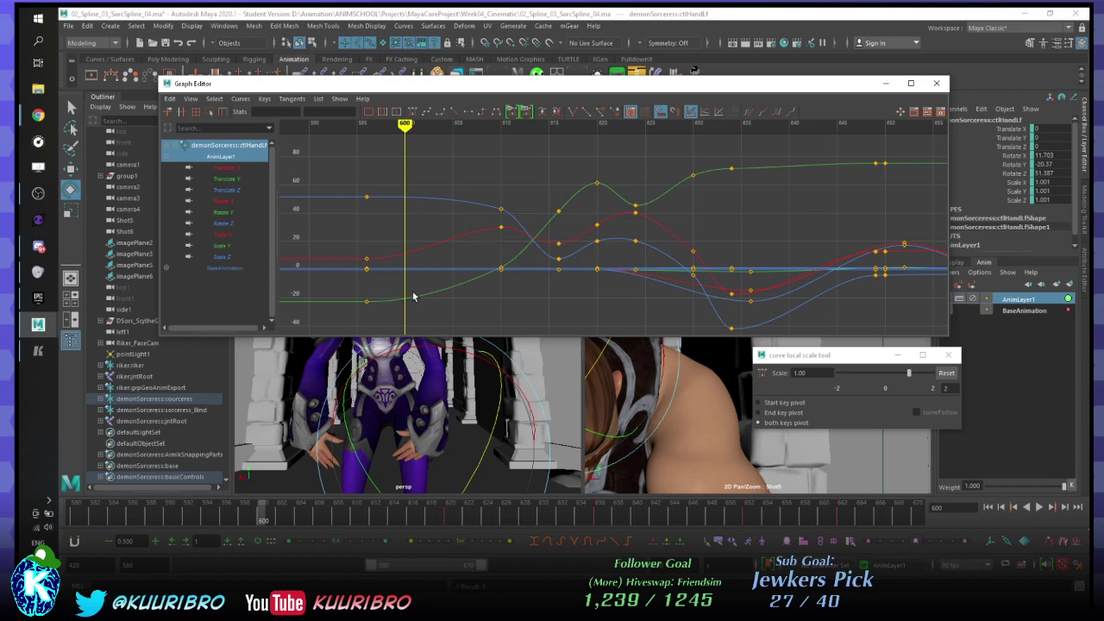
key(s)
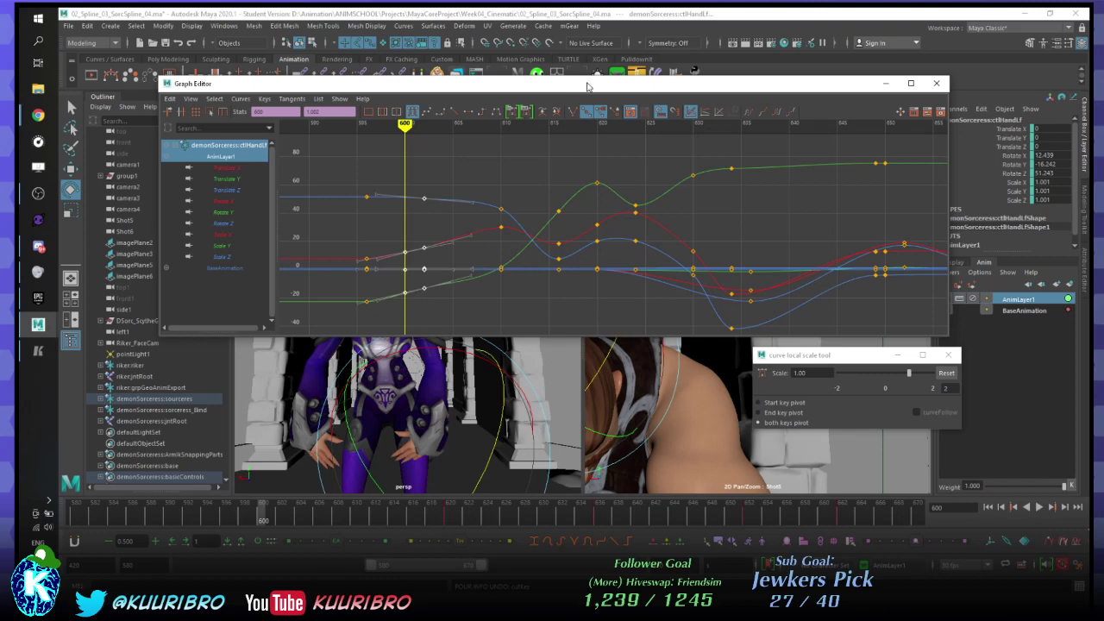
- Move the Graph Editor aside to review the left hand's motion up to frame 630, and bring its curves back into view
drag(587, 84, 1089, 191)
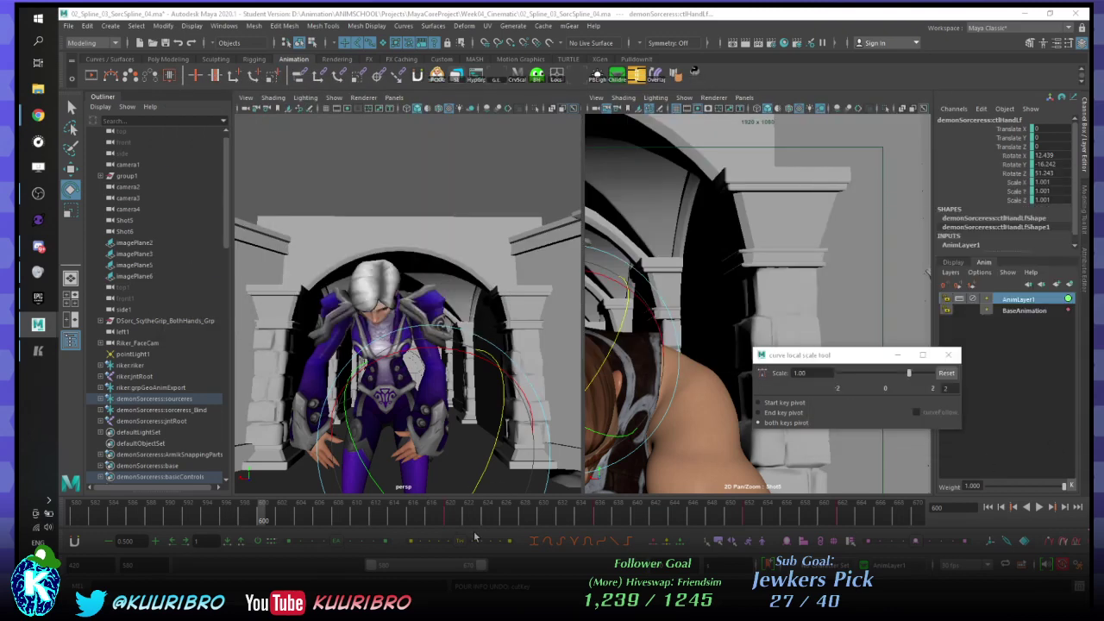
drag(464, 528, 458, 530)
key(alt+v)
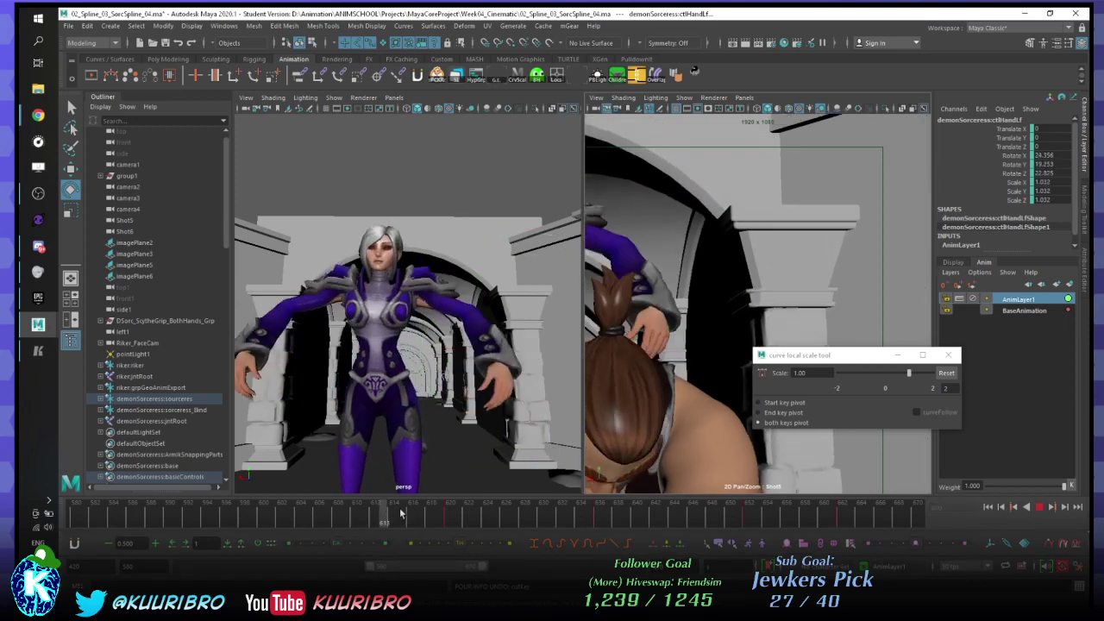
key(alt+v)
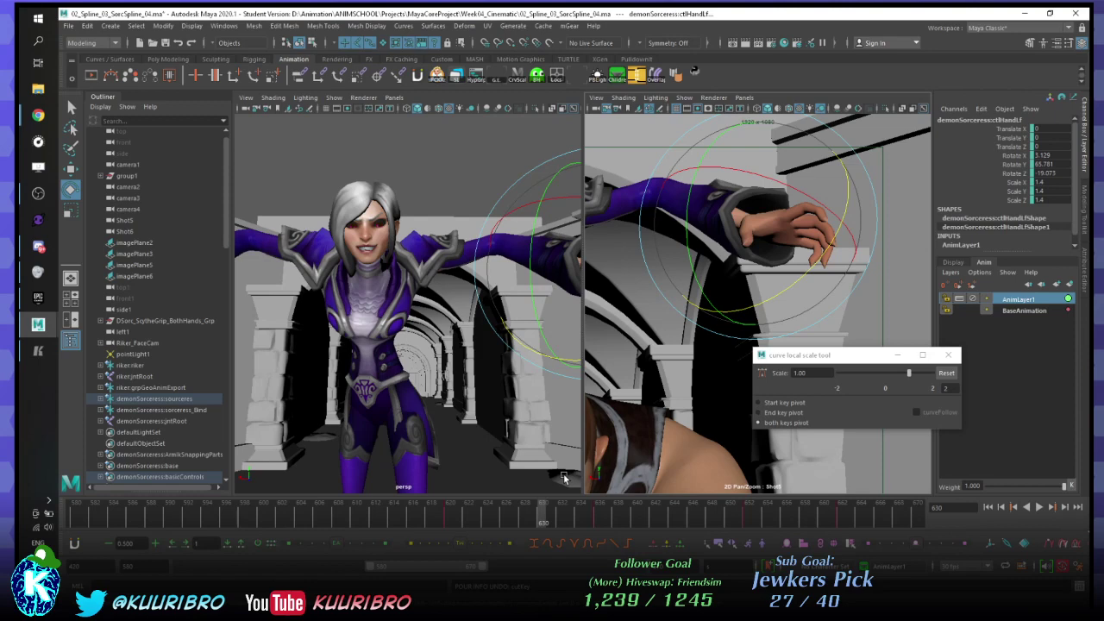
drag(1089, 258, 553, 173)
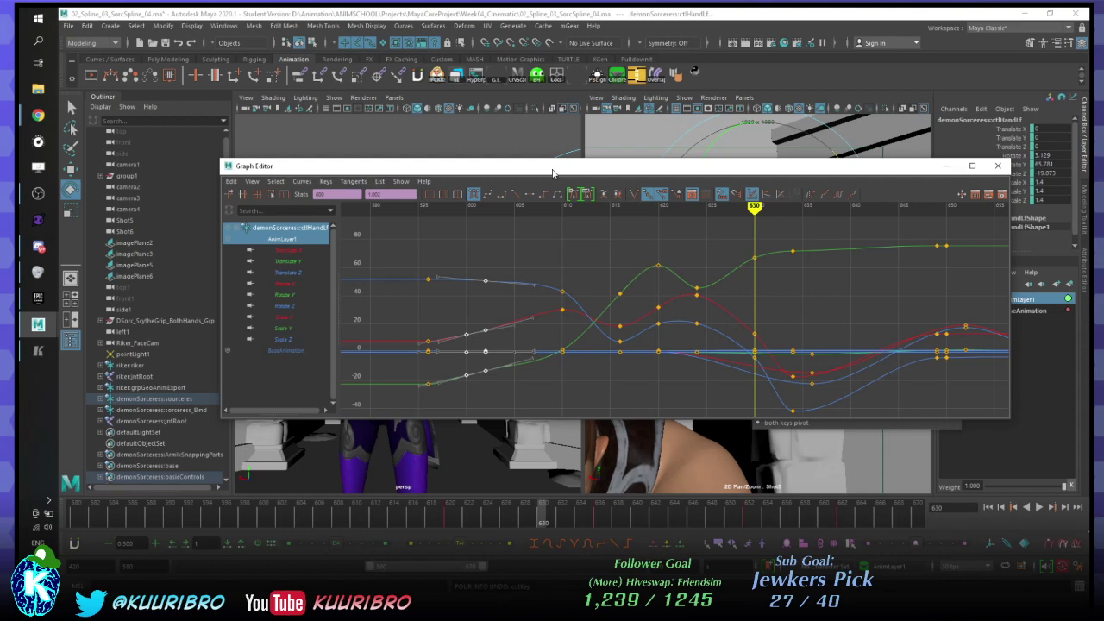
- Try to delete the left hand control's keys at frame 624, comparing its pose in the viewports
drag(471, 172, 454, 415)
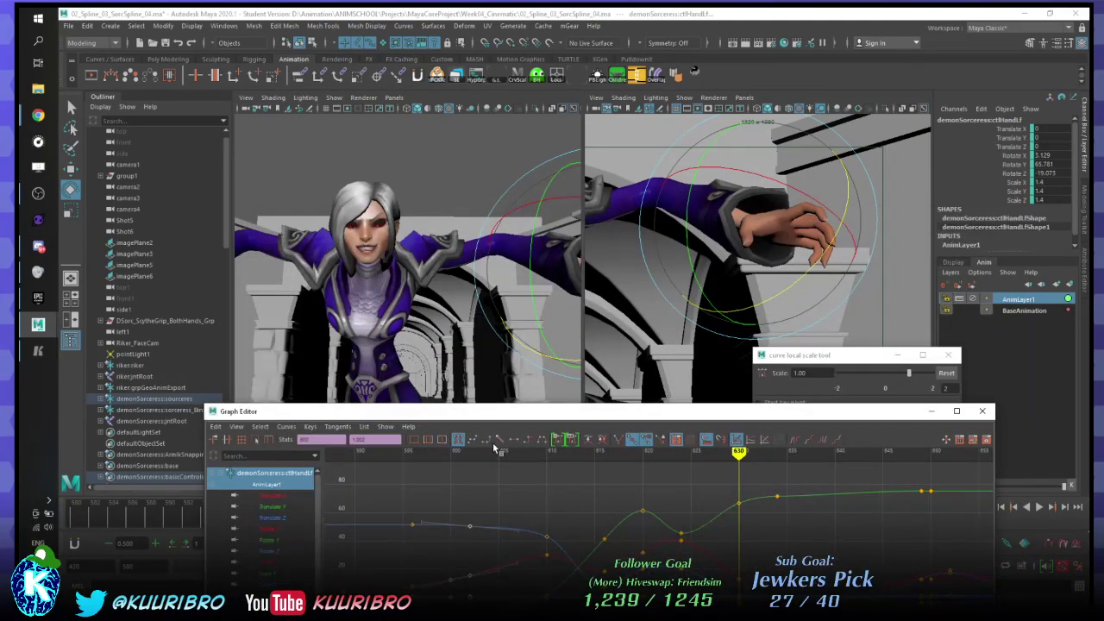
mouse_move(481, 455)
mouse_down()
mouse_move(404, 452)
mouse_move(460, 452)
mouse_up()
mouse_move(525, 462)
mouse_down()
mouse_move(845, 452)
mouse_move(672, 452)
mouse_up()
mouse_move(600, 427)
mouse_down()
mouse_move(452, 452)
mouse_move(661, 453)
mouse_up()
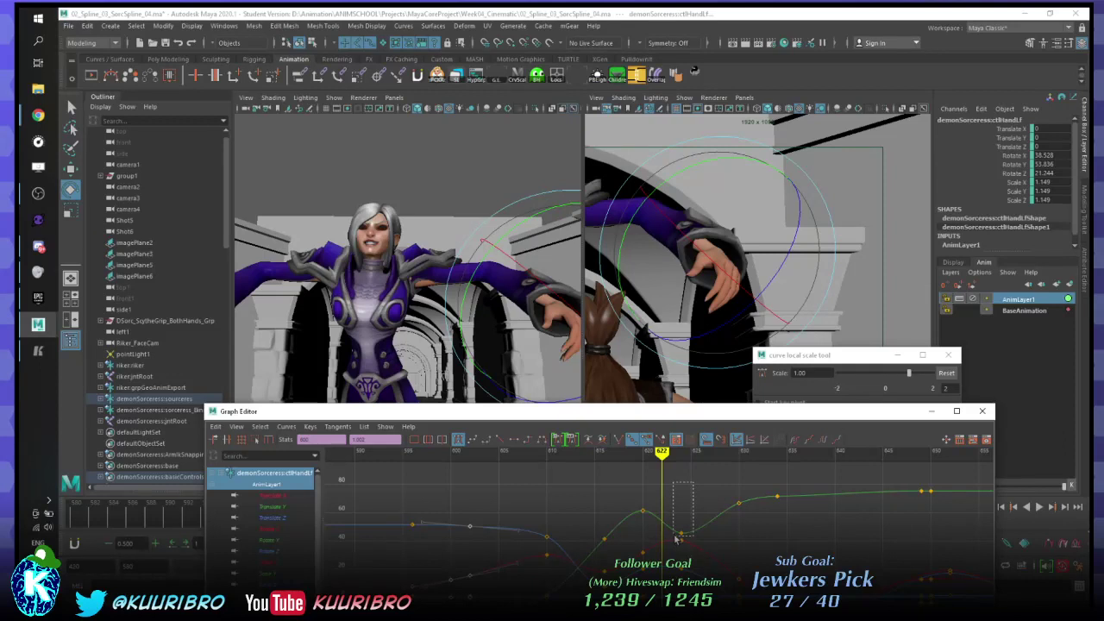
click(682, 454)
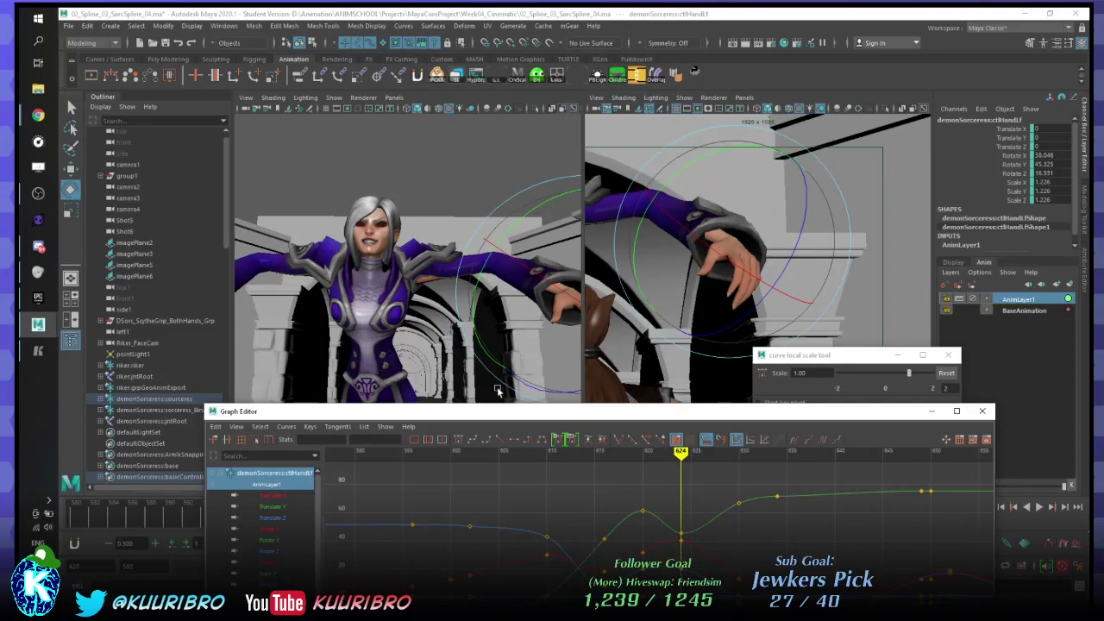
mouse_move(683, 415)
mouse_down()
mouse_move(682, 349)
mouse_move(326, 299)
mouse_move(312, 351)
mouse_move(345, 388)
mouse_move(419, 390)
mouse_move(318, 398)
mouse_move(335, 536)
mouse_up()
key(Delete)
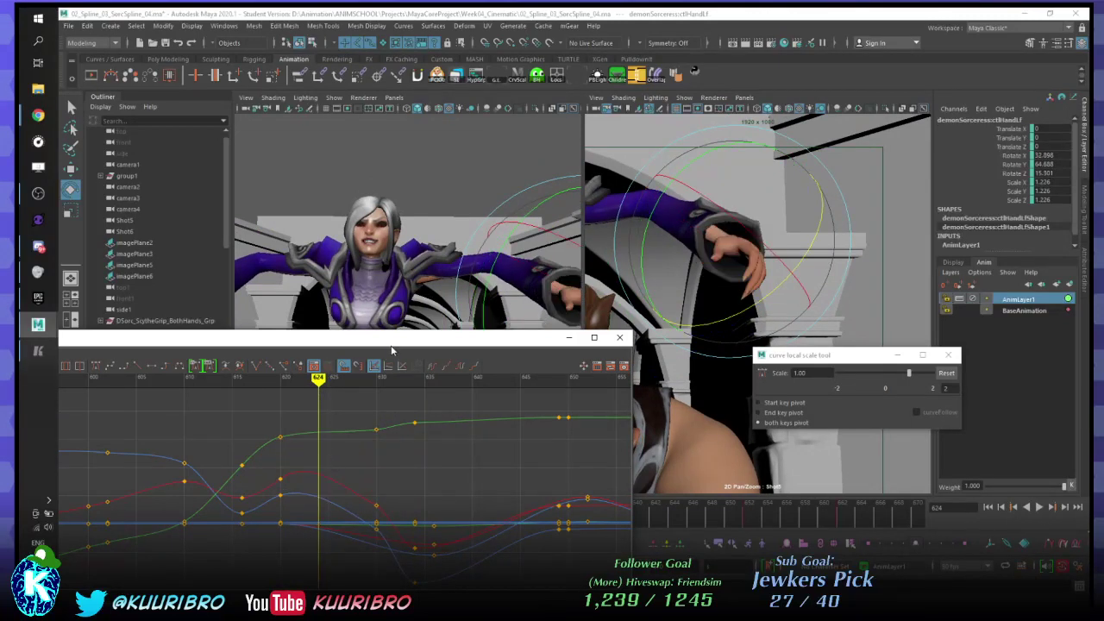
drag(392, 351, 446, 539)
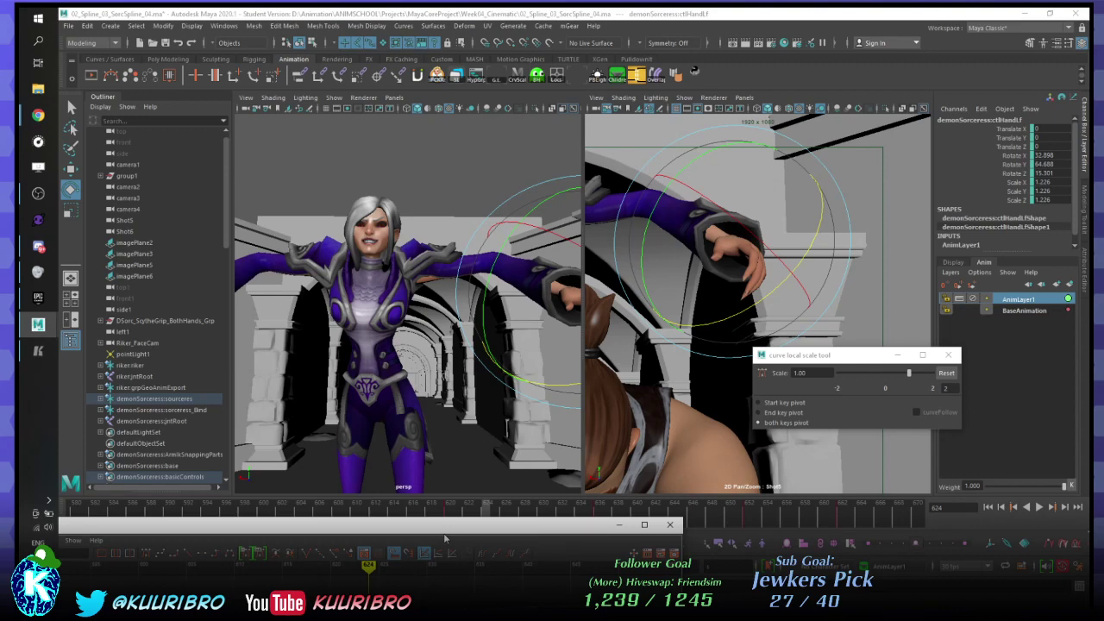
drag(462, 524, 463, 285)
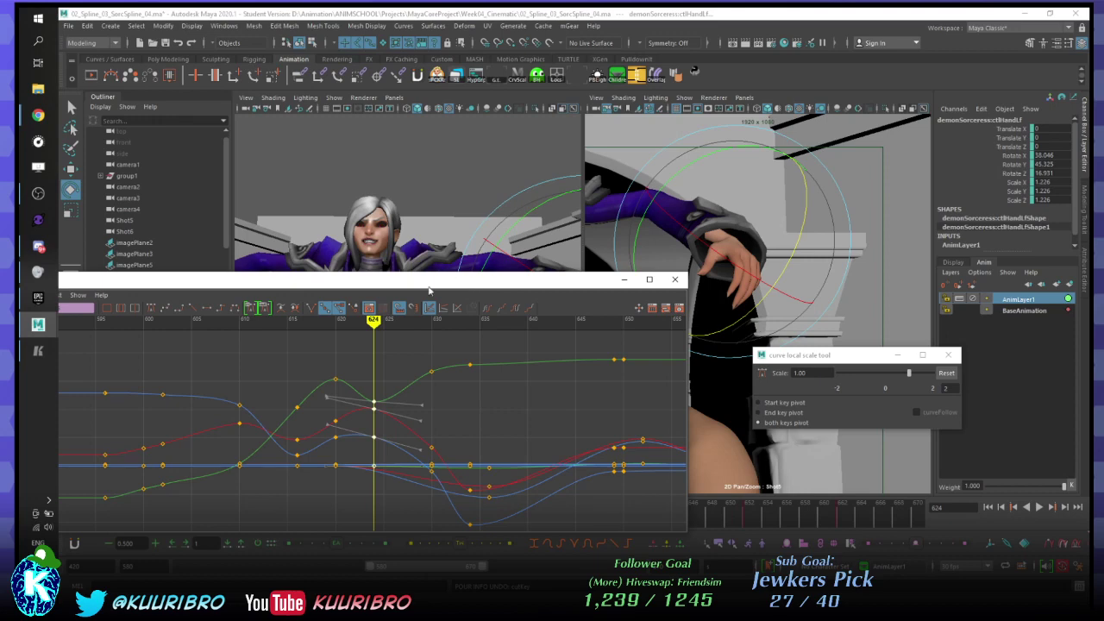
- Select the incoming tangent of the left hand's Rotate Y key at frame 616 and review the motion through frame 636
mouse_move(271, 382)
mouse_down()
mouse_move(298, 421)
mouse_move(272, 444)
mouse_up()
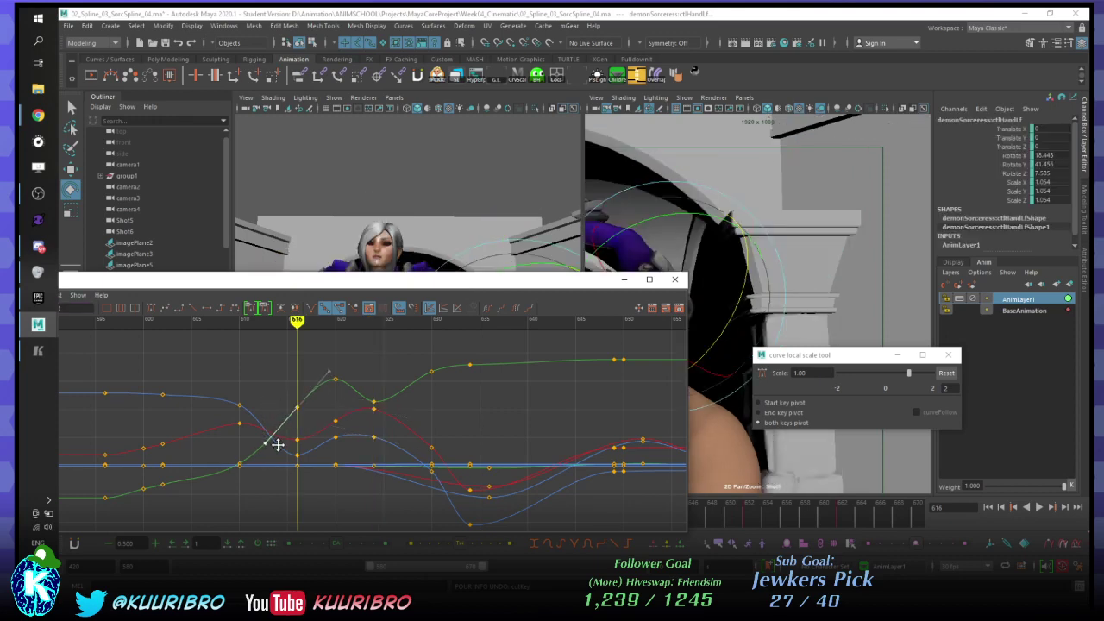
key(alt+v)
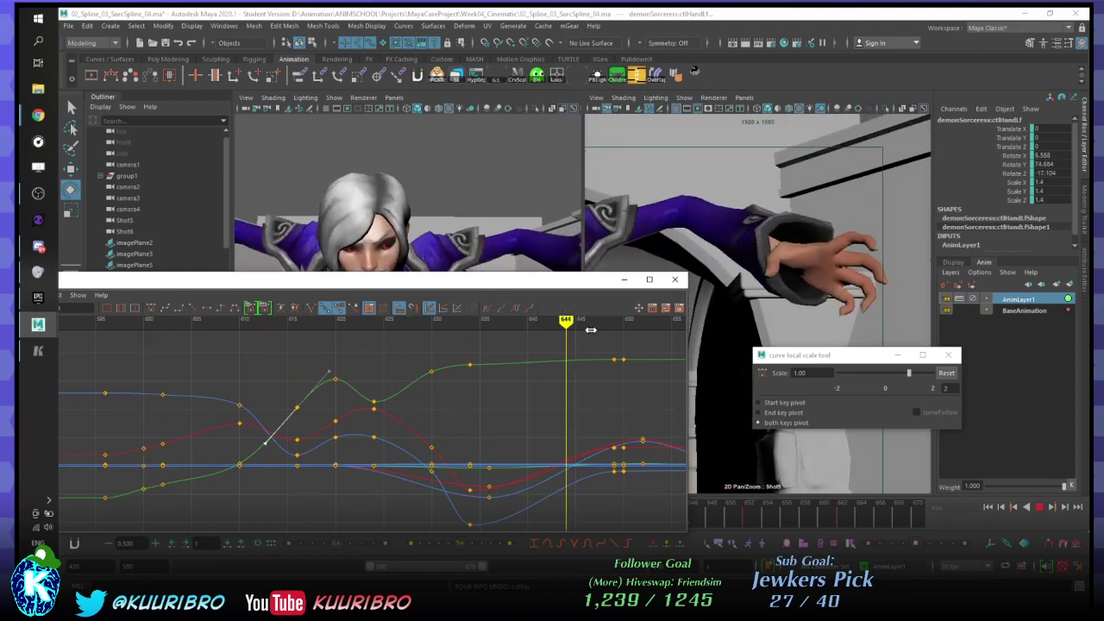
drag(583, 281, 1096, 341)
drag(614, 516, 590, 516)
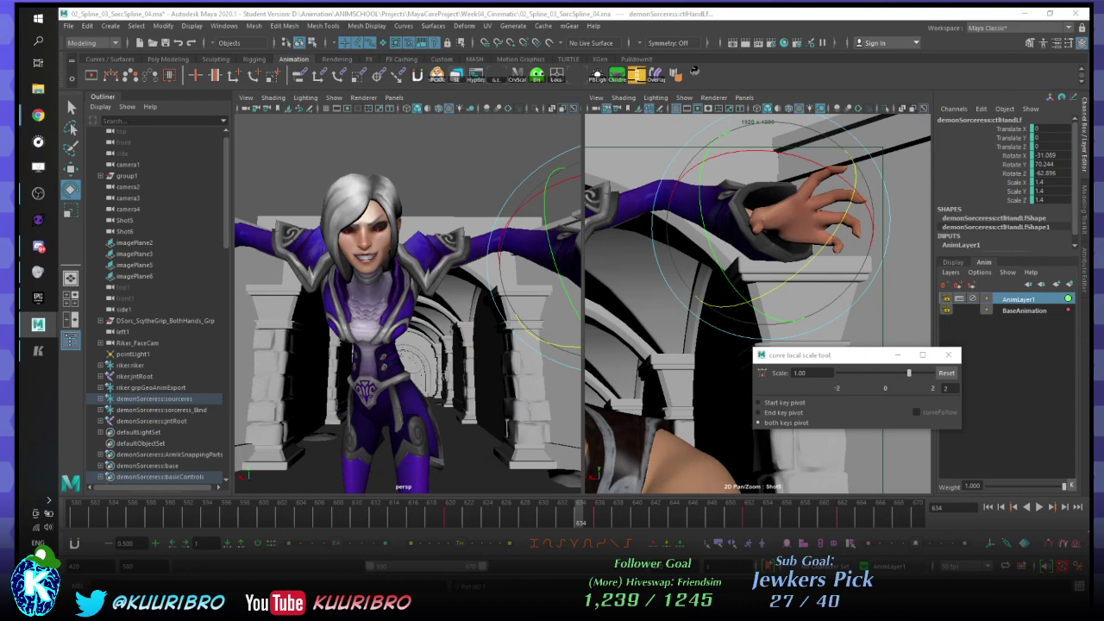
key(period)
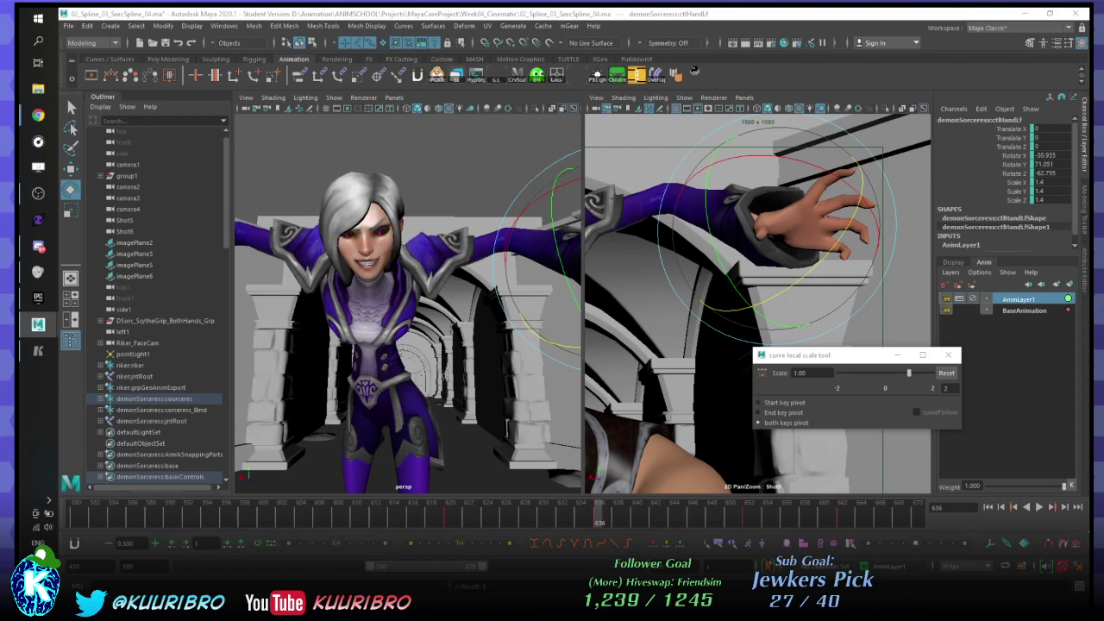
- Compare the left hand control's keys on BaseAnimation and AnimLayer1 around frame 636 and play back the motion
click(1021, 312)
click(1022, 296)
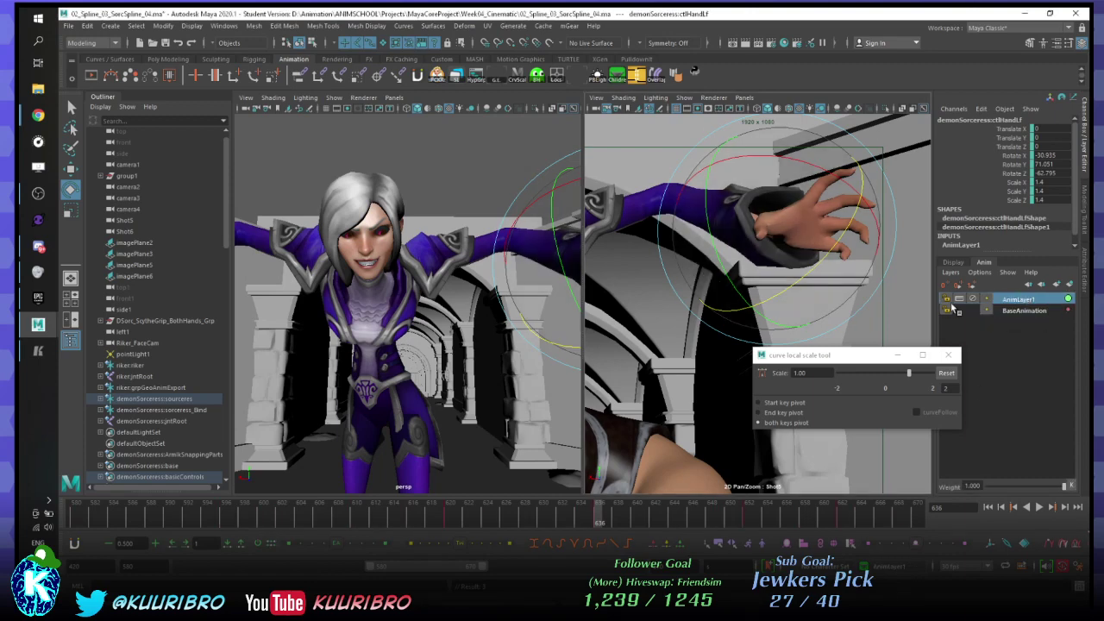
click(1018, 311)
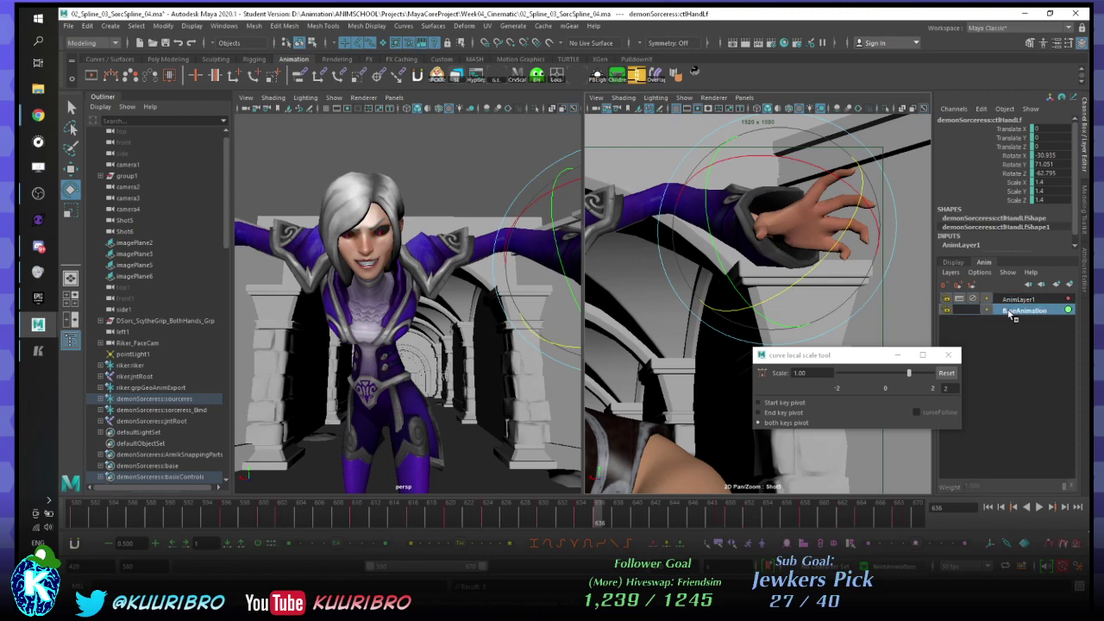
click(1018, 300)
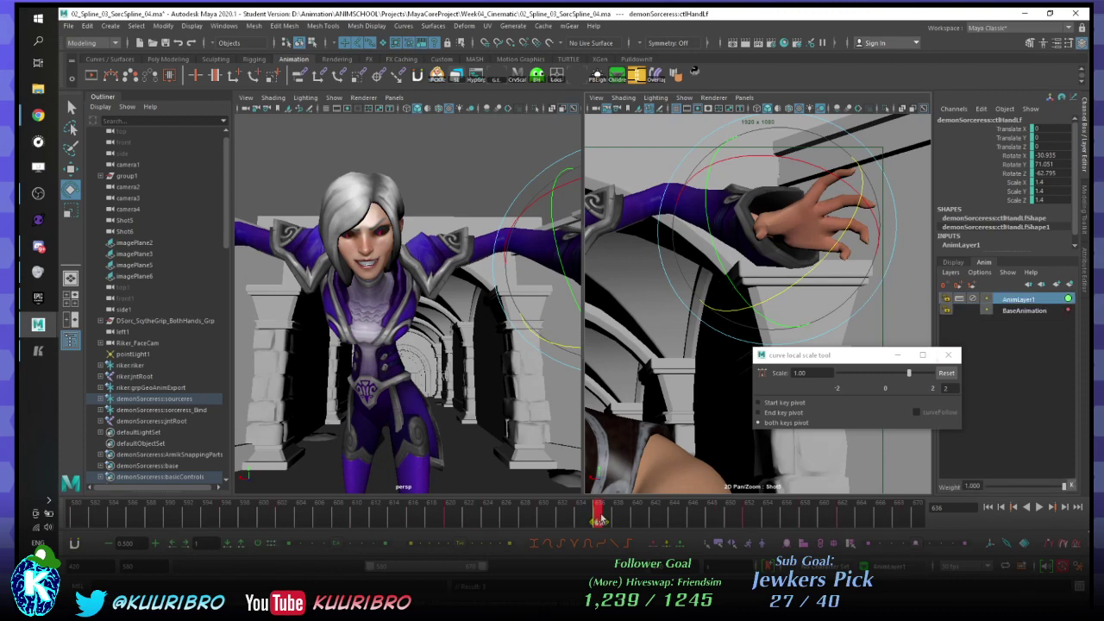
key(alt+v)
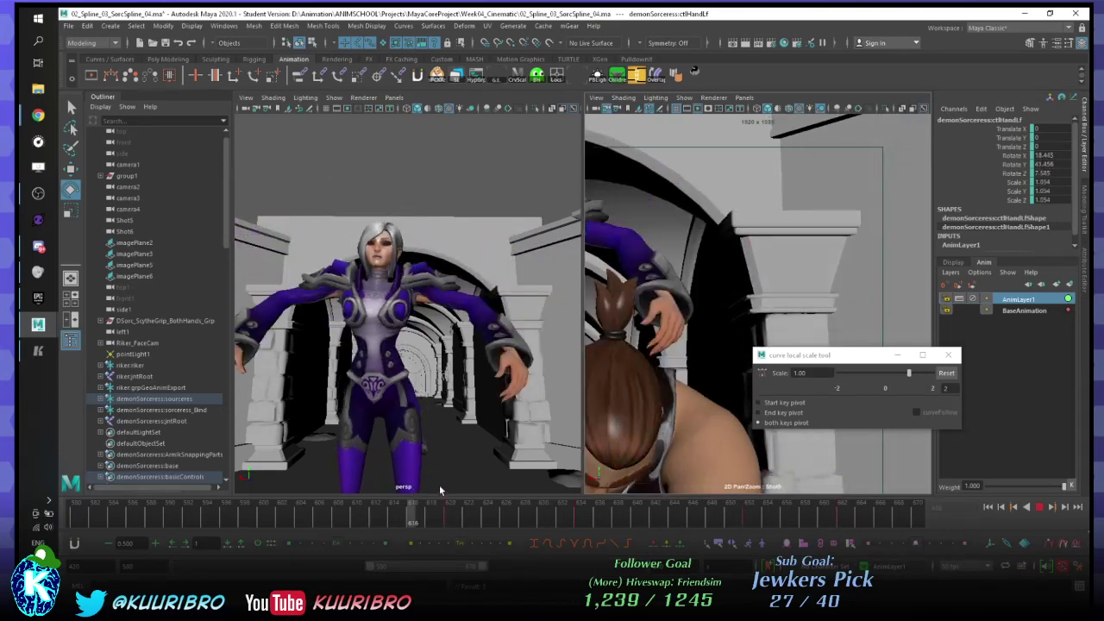
key(alt+v)
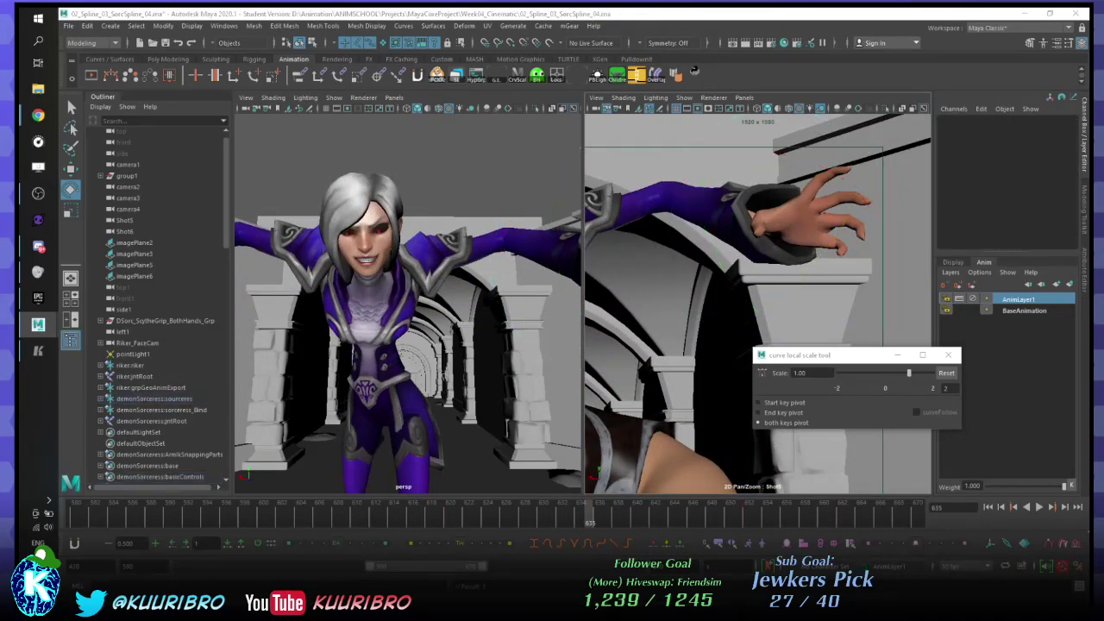
- Select the ctlFingerD3Lf control and compare its keys on AnimLayer1 and BaseAnimation at frames 624 and 622
click(815, 216)
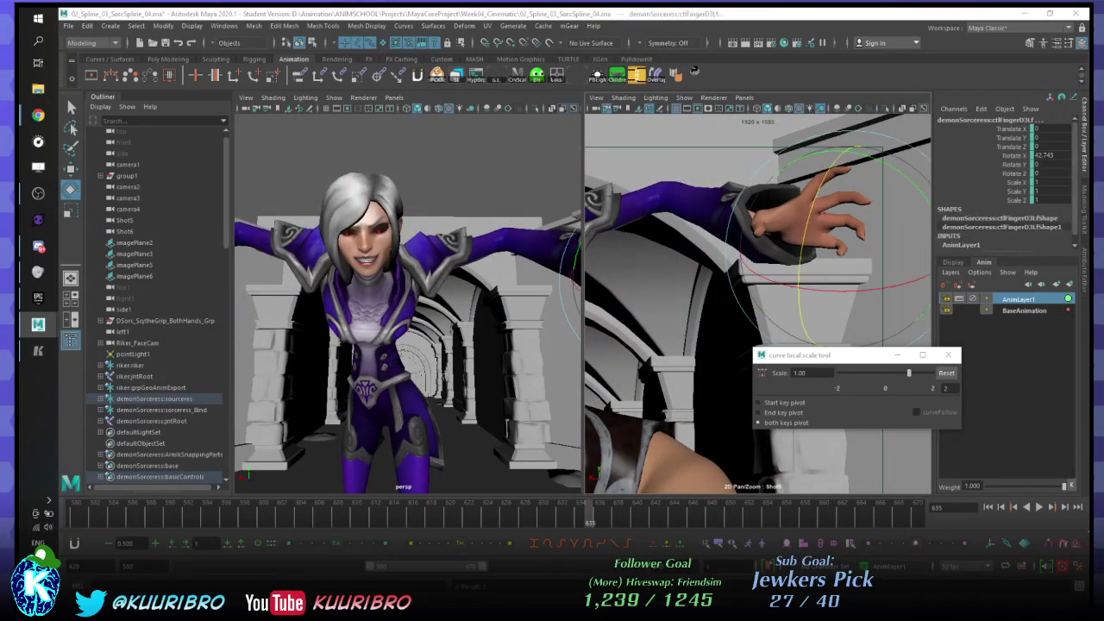
right_click(1027, 297)
click(994, 304)
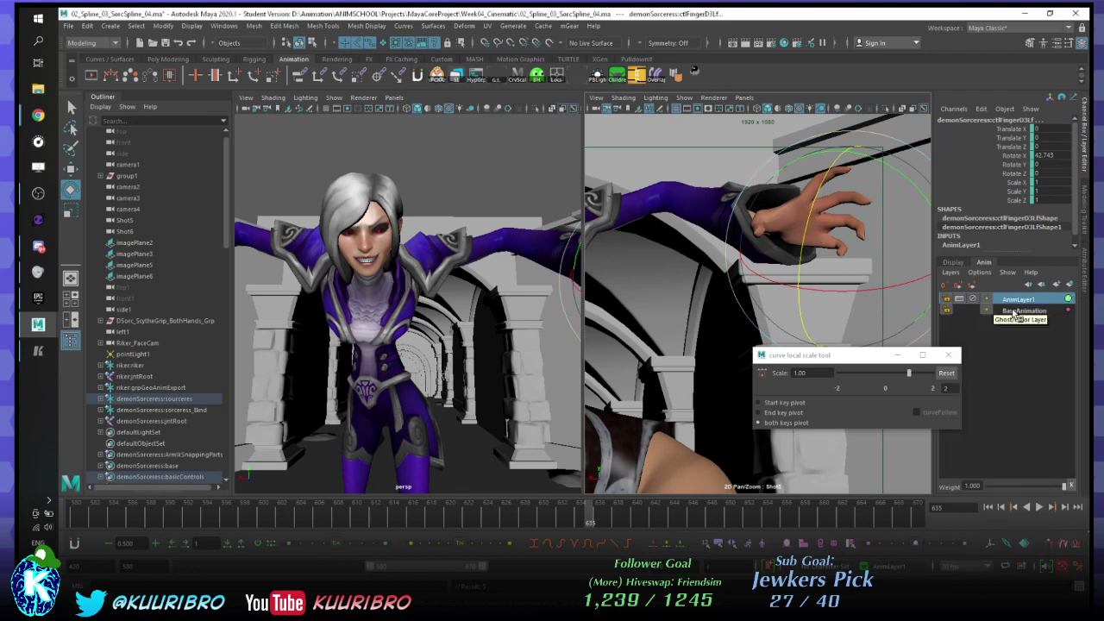
drag(571, 513, 486, 522)
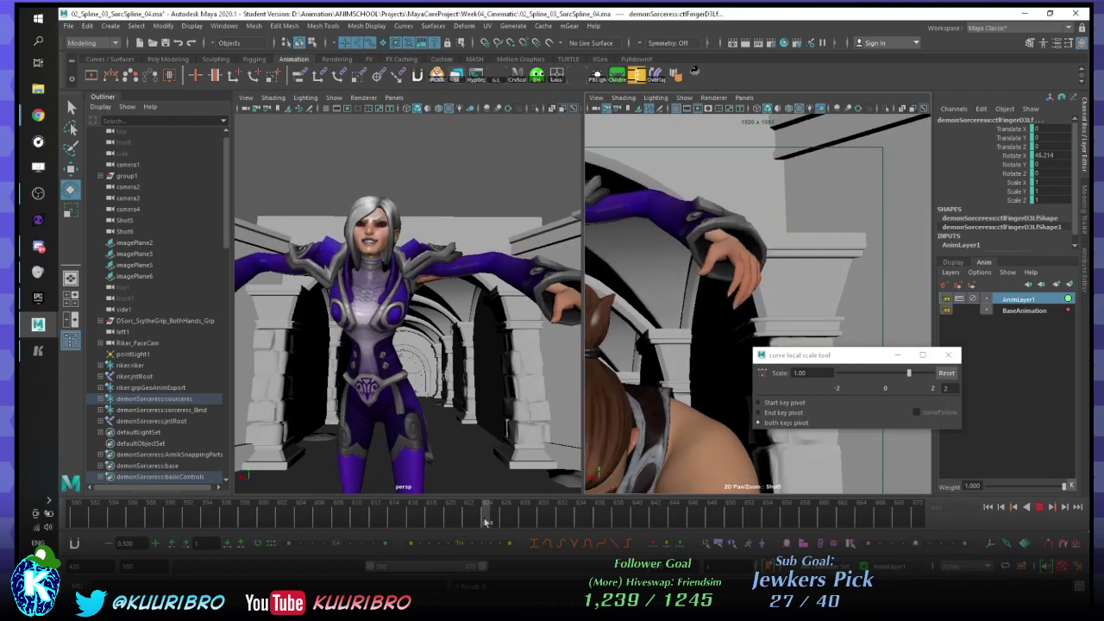
click(1039, 319)
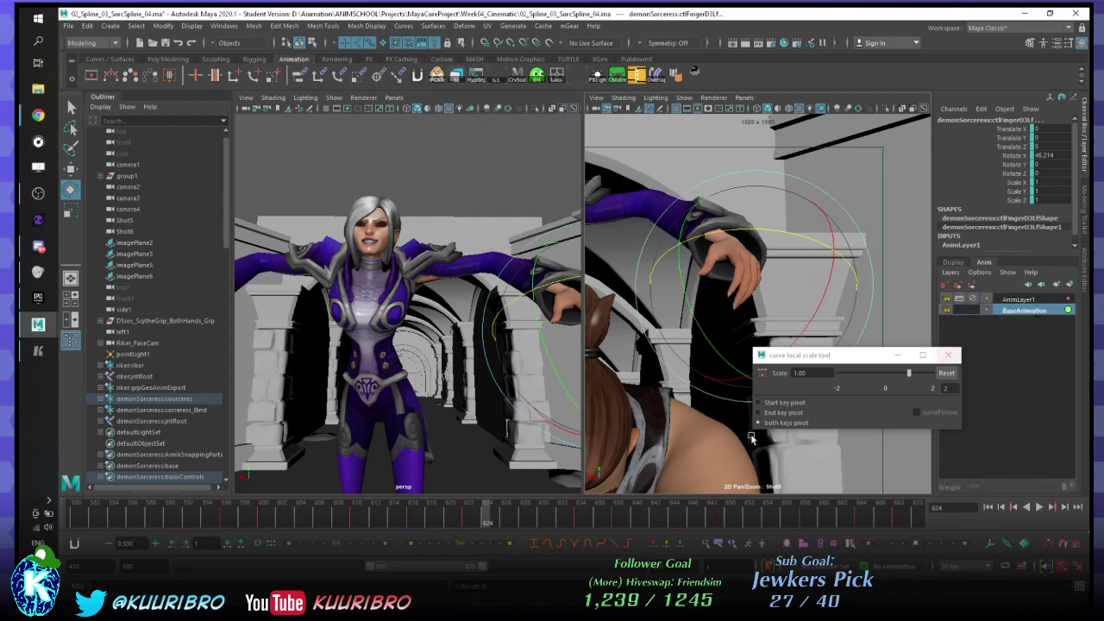
click(1036, 299)
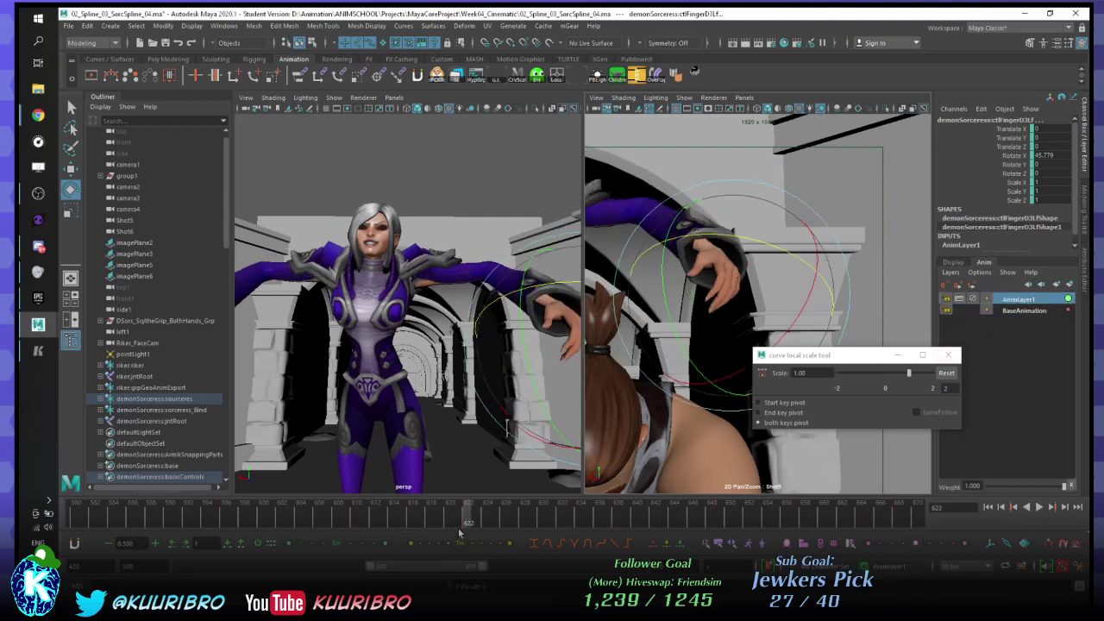
click(1026, 311)
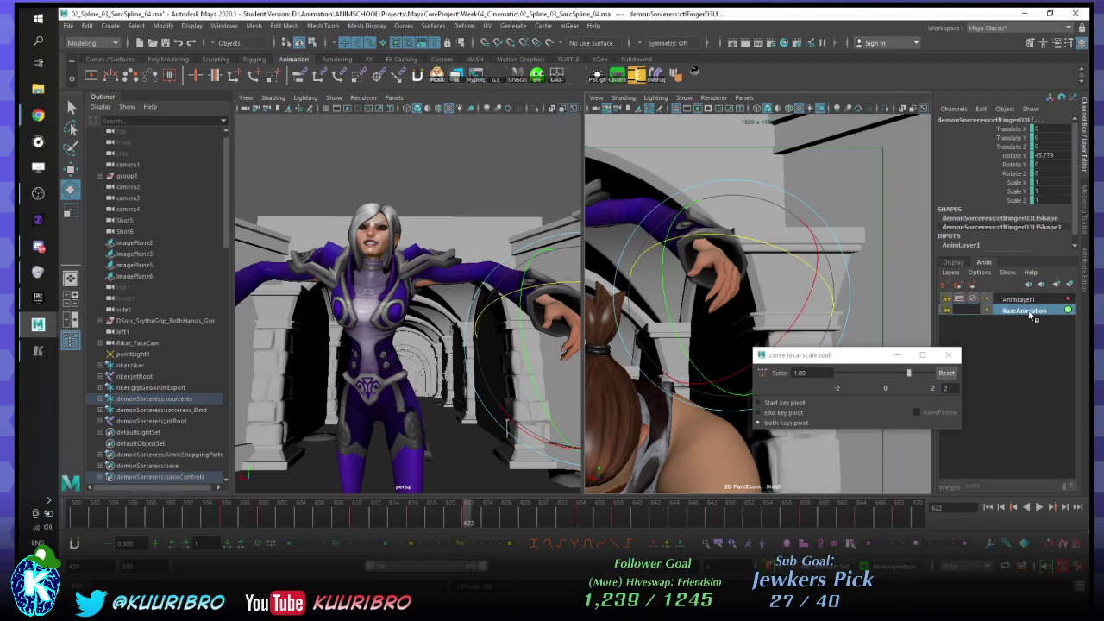
- Play back the finger motion on BaseAnimation and on AnimLayer1, stopping at frame 634 with AnimLayer1 active
key(alt+v)
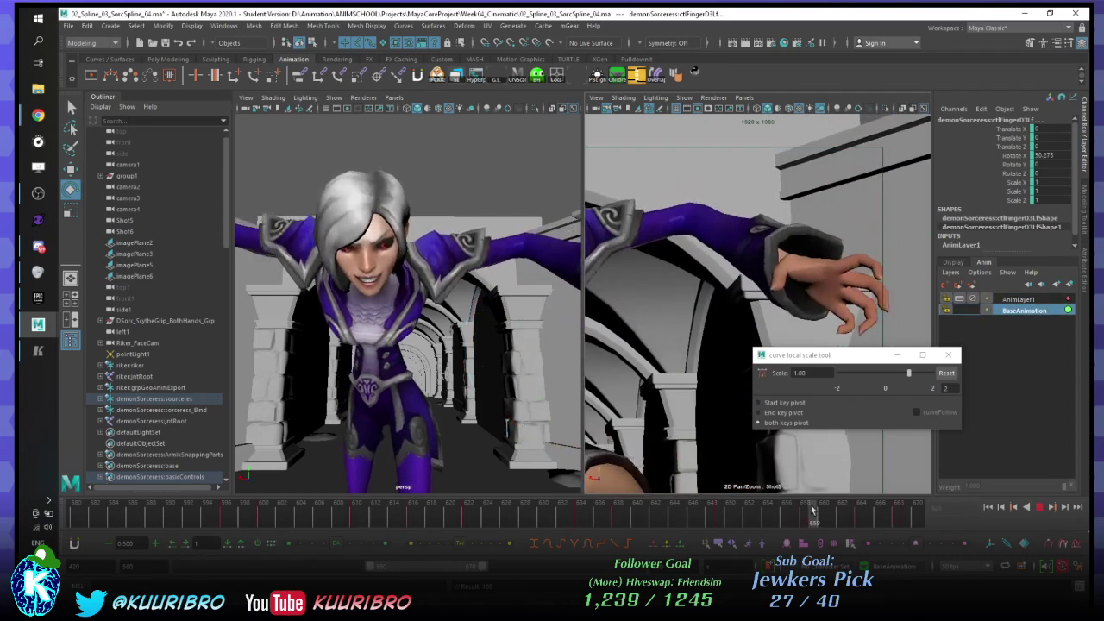
key(alt+v)
click(1018, 299)
key(alt+v)
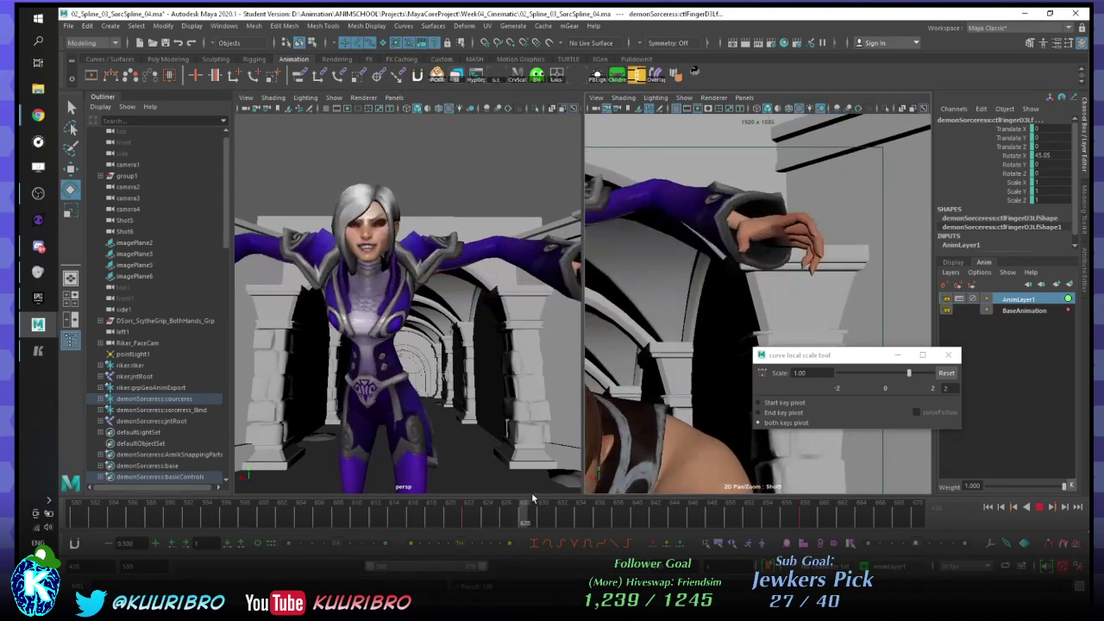
key(alt+v)
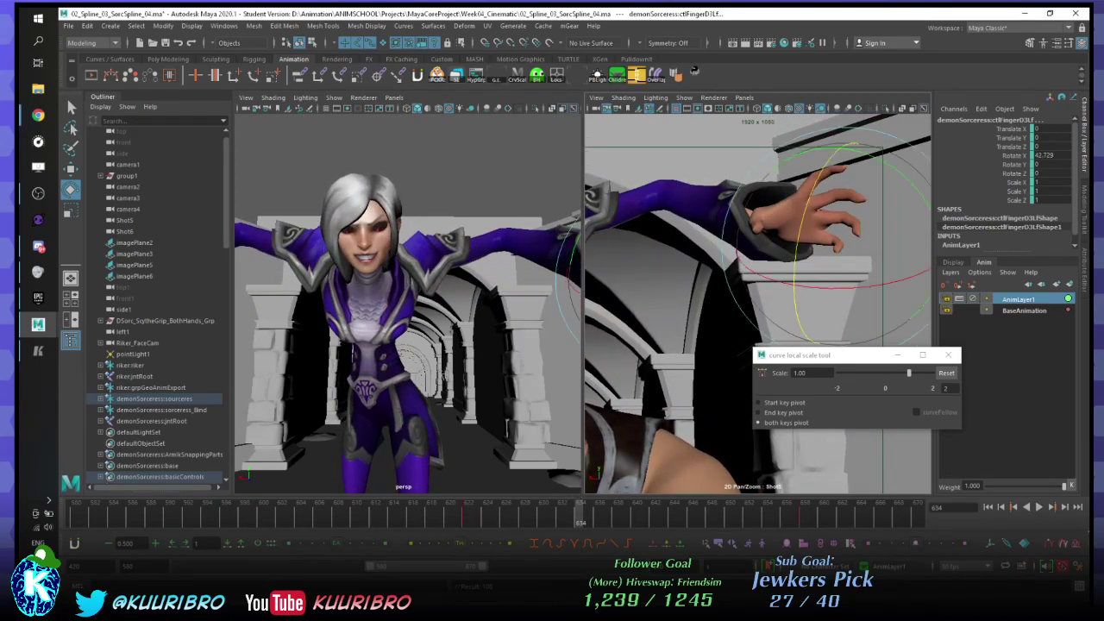
- Try to straighten the left hand's fingers together at frame 634, rotating ctlFingerD3Lf to about 36.6 in X, and key them
key(r)
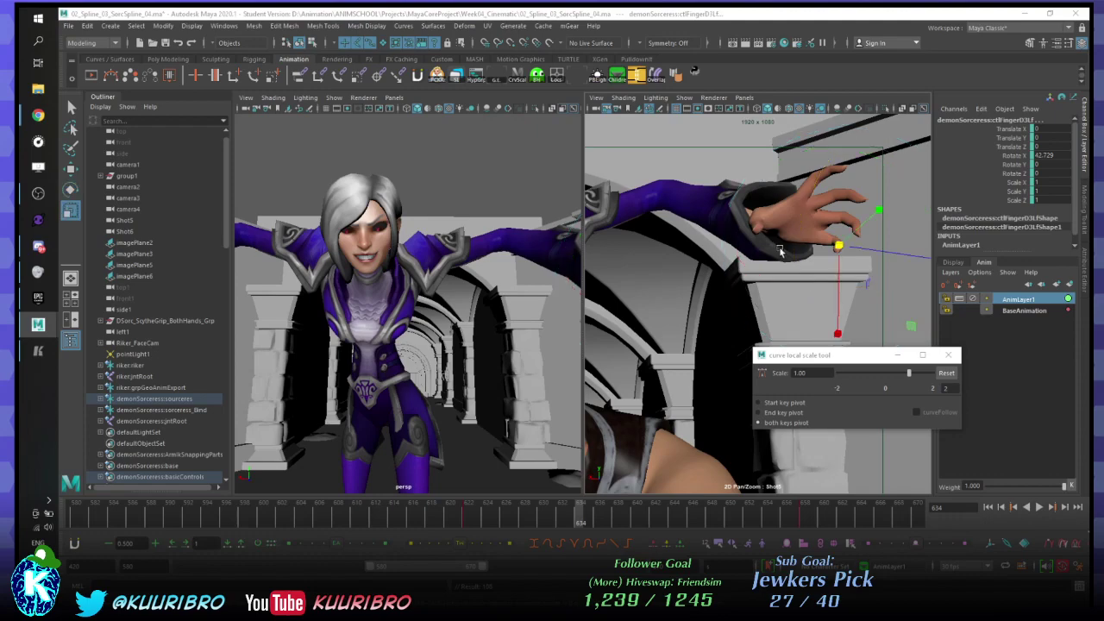
key(e)
alt+middle_drag(501, 243, 400, 241)
alt+drag(399, 239, 369, 240)
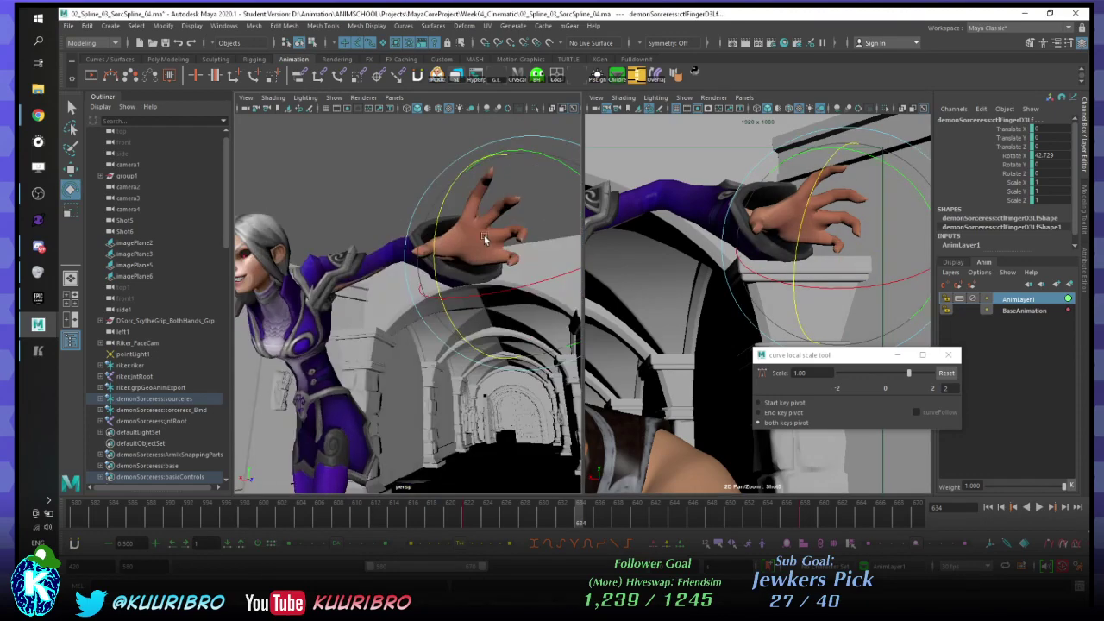
alt+right_drag(484, 236, 500, 288)
alt+middle_drag(500, 289, 449, 345)
drag(458, 342, 471, 331)
key(s)
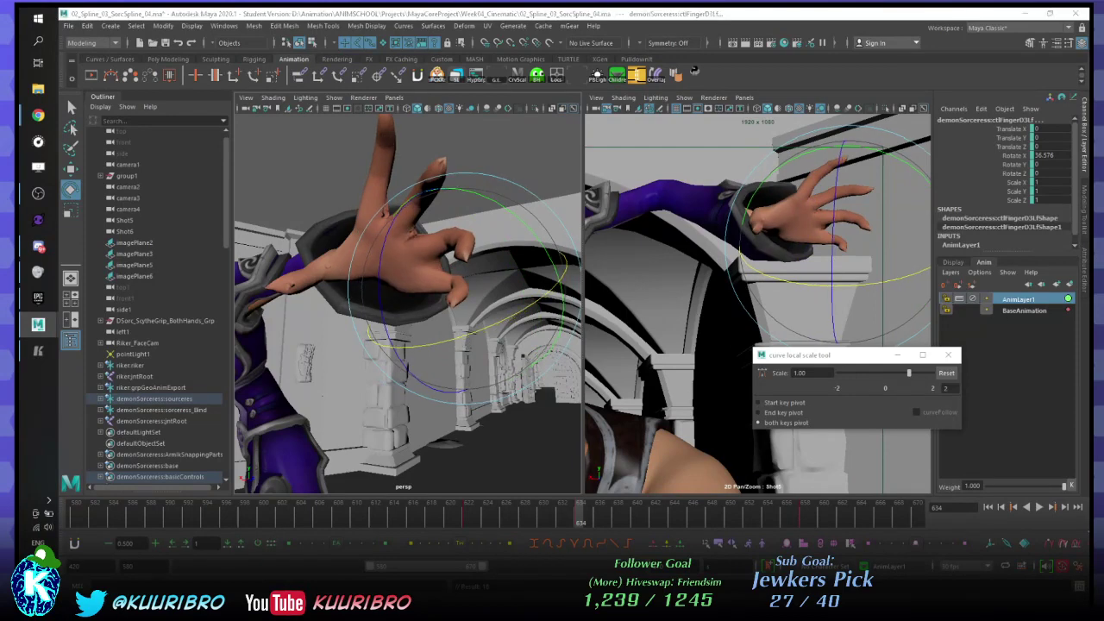
- Select the ctlFingerA3Lf control at frame 634 and raise the finger by setting its Rotate X to about 13.6
alt+drag(259, 262, 528, 238)
alt+middle_drag(528, 237, 394, 262)
alt+drag(392, 261, 511, 353)
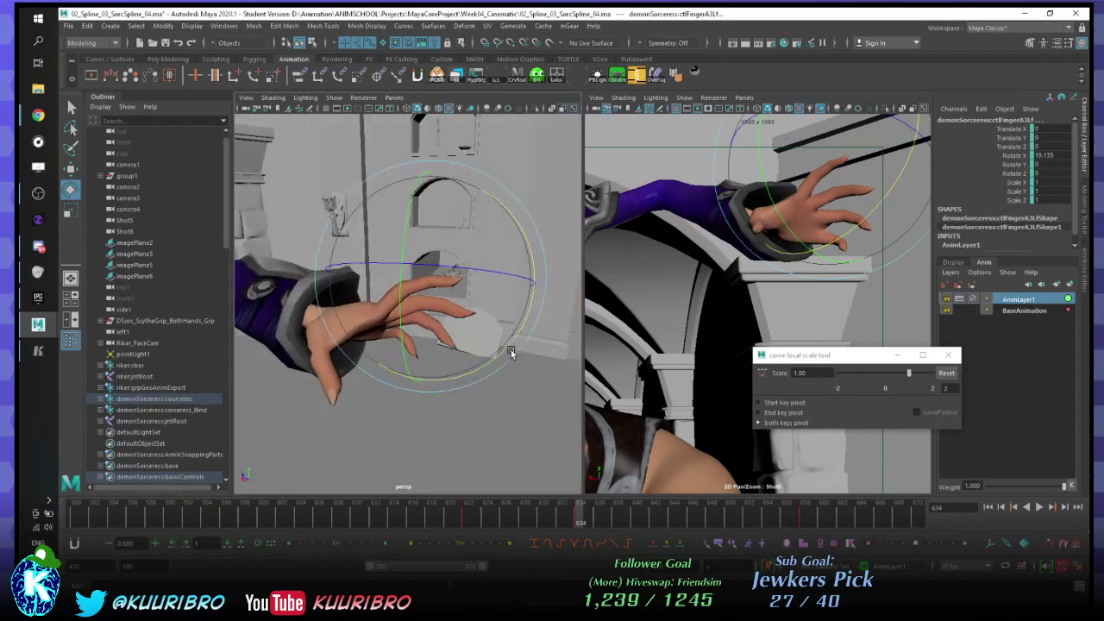
key(period)
key(comma)
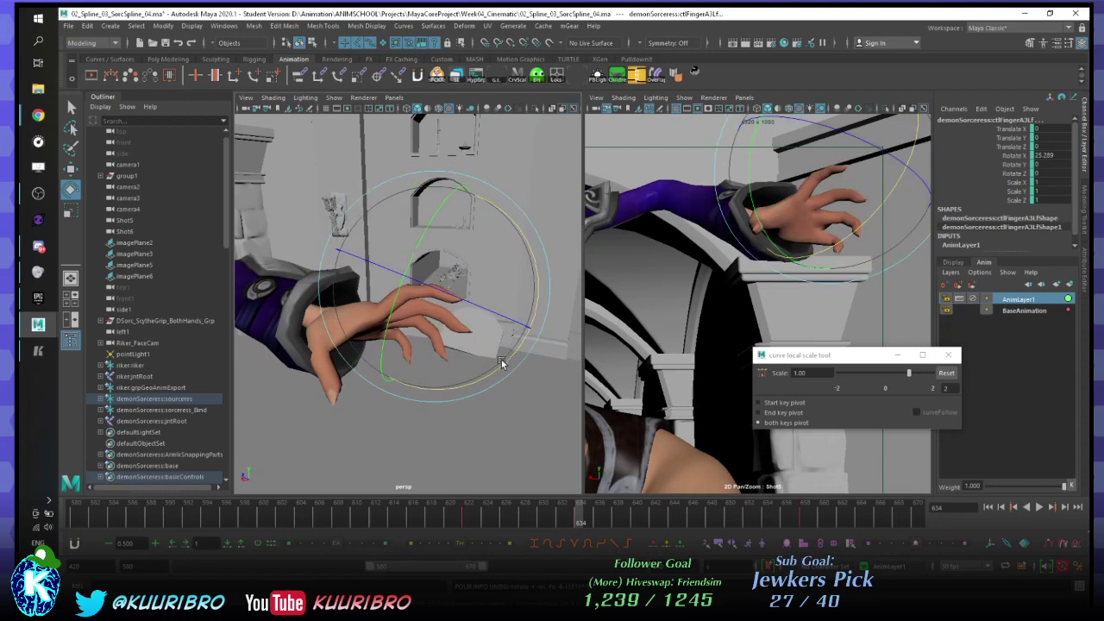
drag(505, 360, 547, 323)
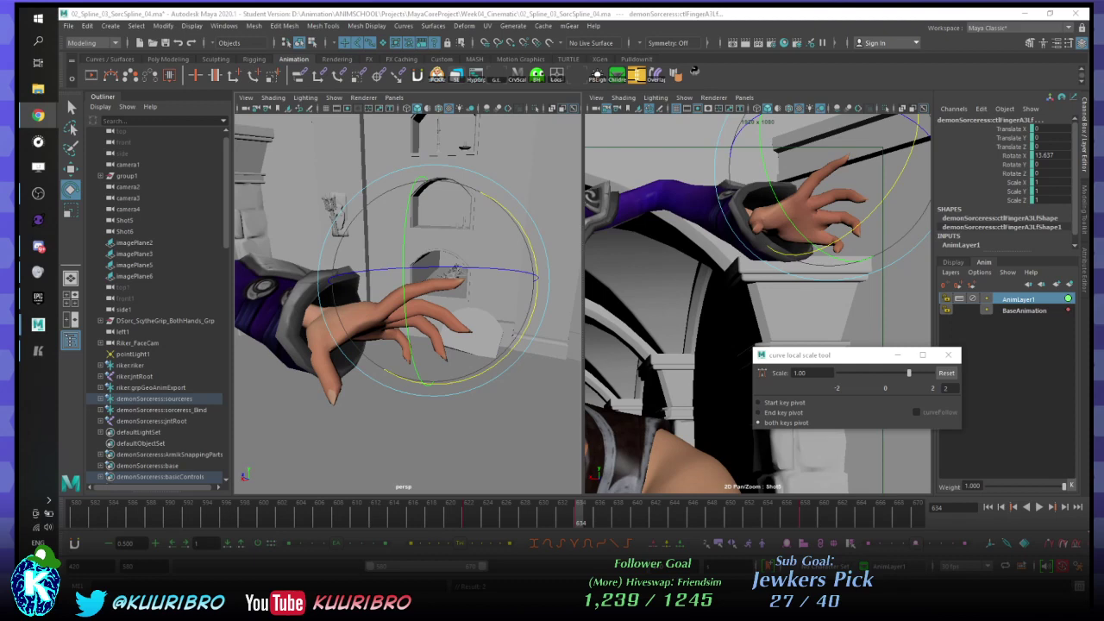
click(911, 12)
- Straighten the second finger at frame 634 by rotating ctlFingerB3Lf to about 9.6 in X
alt+drag(424, 297, 457, 269)
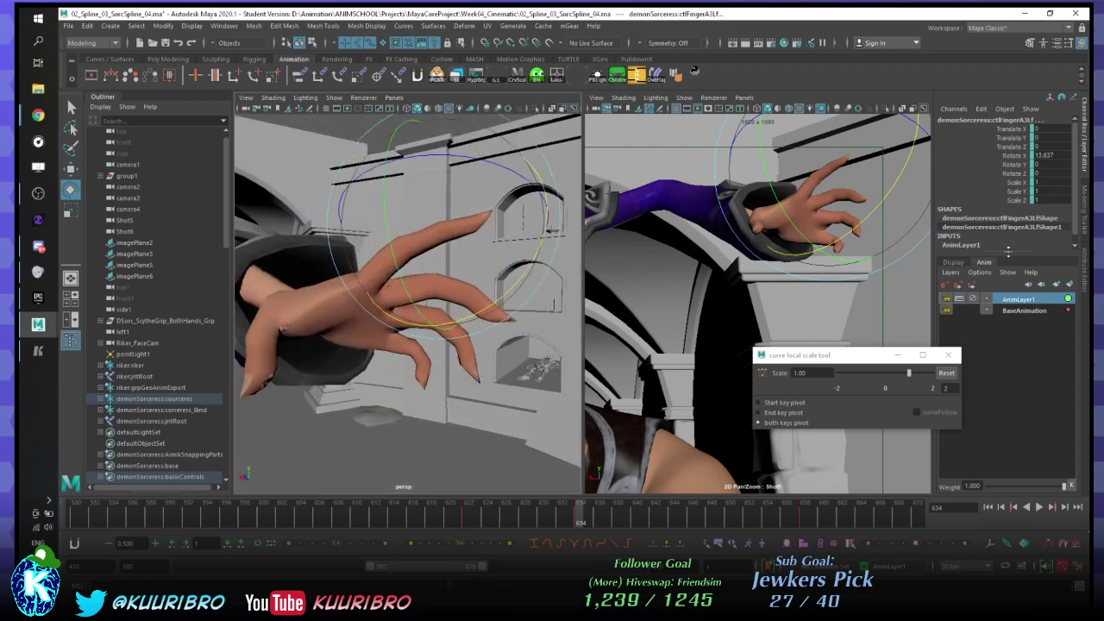
click(507, 404)
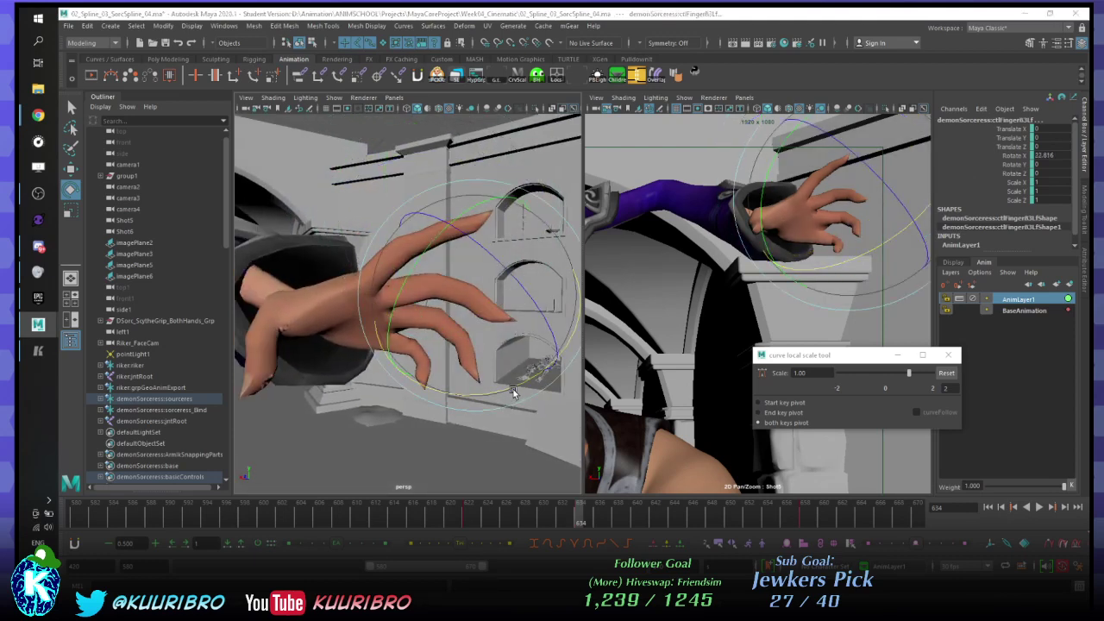
drag(513, 390, 617, 306)
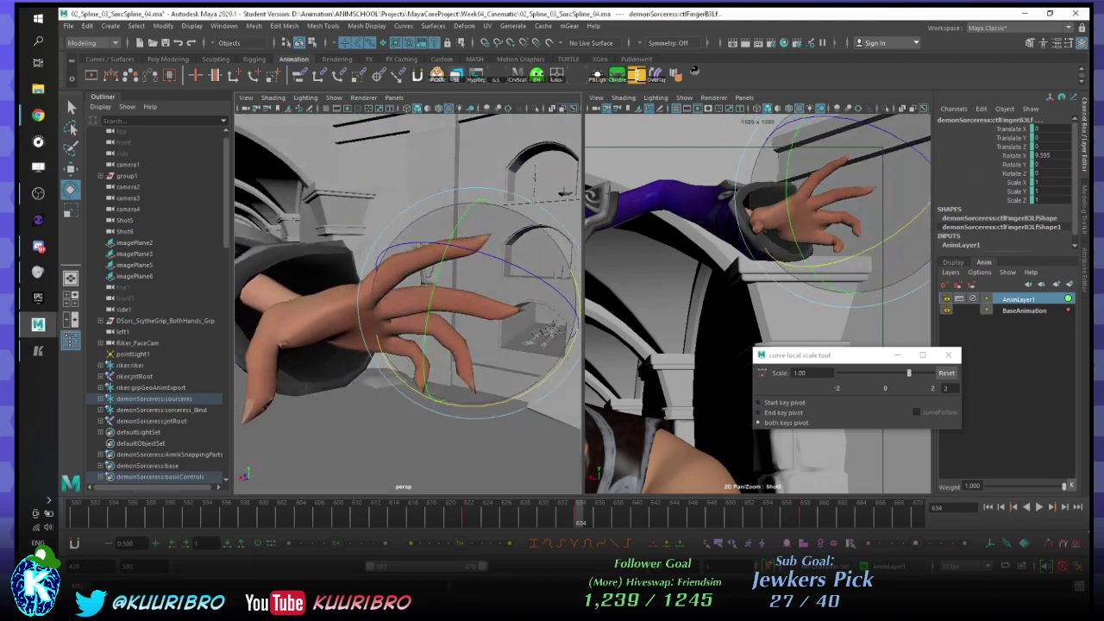
- Open up the third finger at frame 634 by rotating ctlFingerC3Lf to about 20 in X, checking the hand from several angles
click(470, 375)
alt+drag(544, 349, 450, 375)
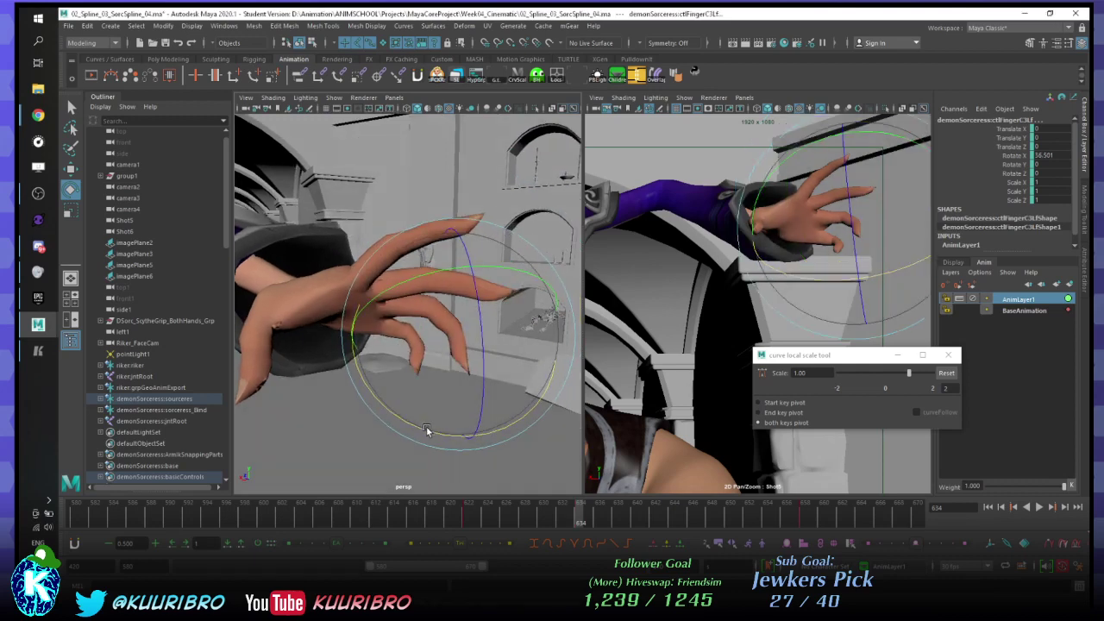
drag(428, 429, 541, 369)
drag(470, 445, 501, 429)
alt+drag(495, 291, 420, 267)
alt+drag(420, 266, 508, 293)
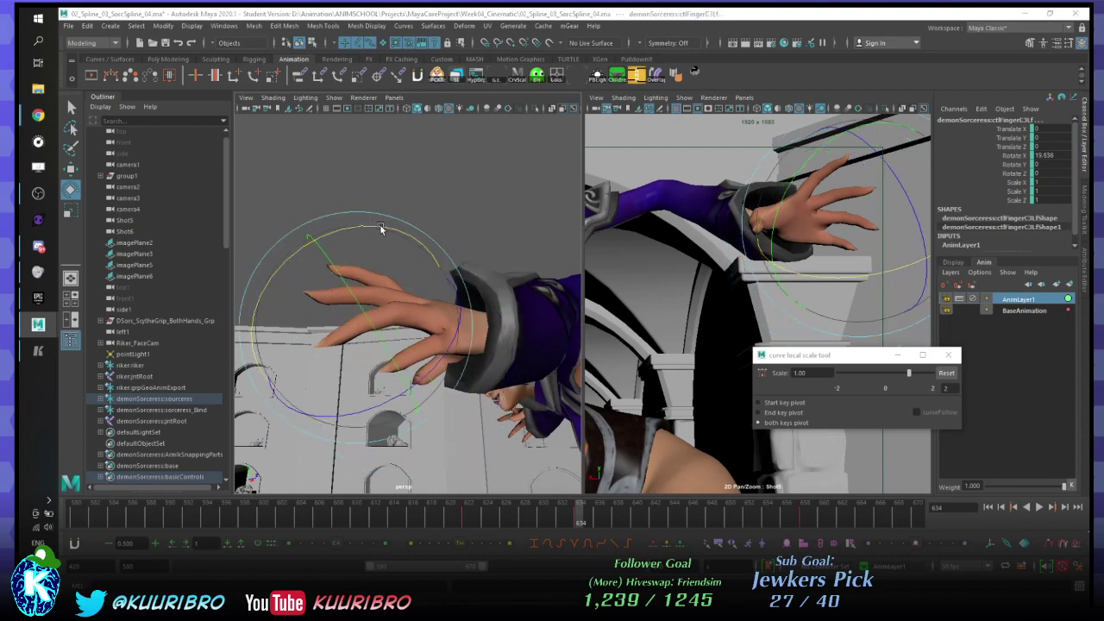
- Play back and scrub the left hand's opening motion between frames 622 and 650 to examine the finger pose at frame 634
alt+drag(381, 228, 435, 257)
alt+drag(247, 181, 587, 265)
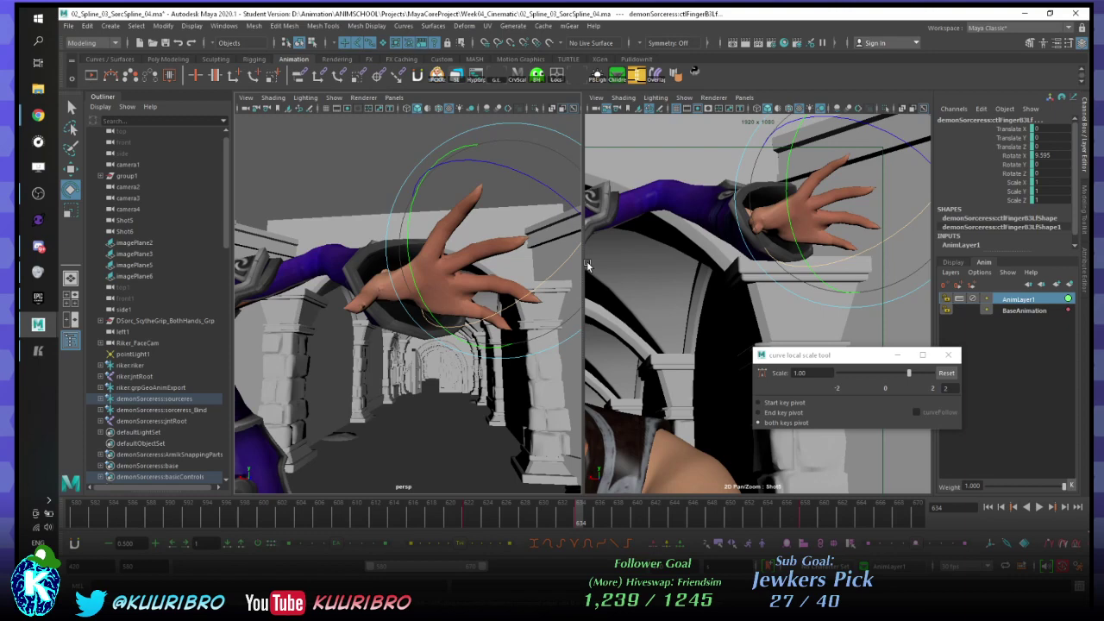
key(alt+v)
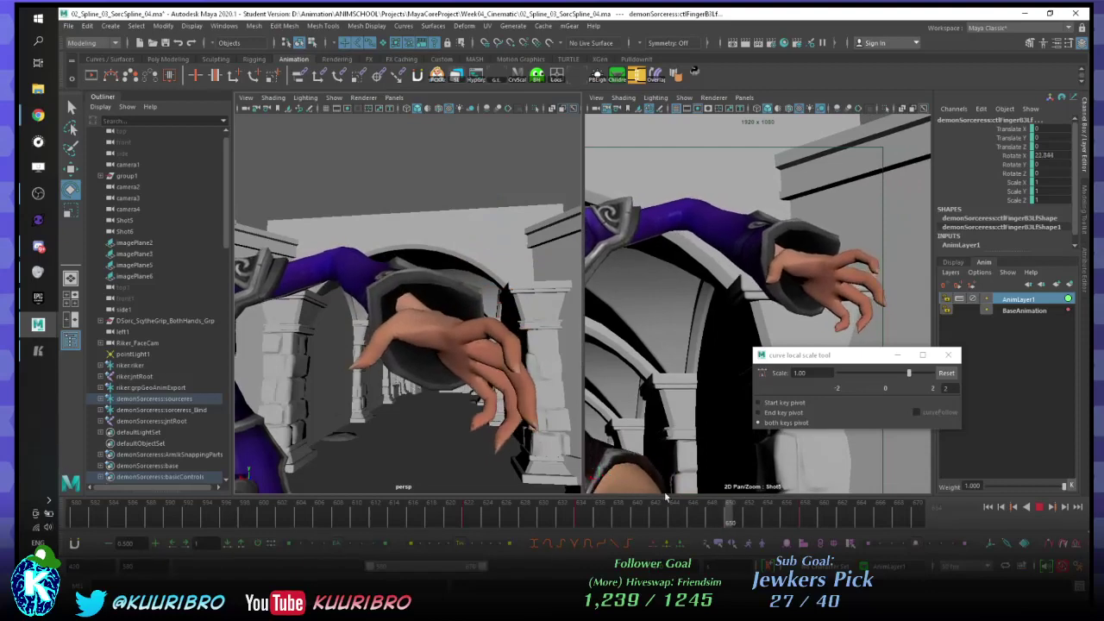
key(alt+v)
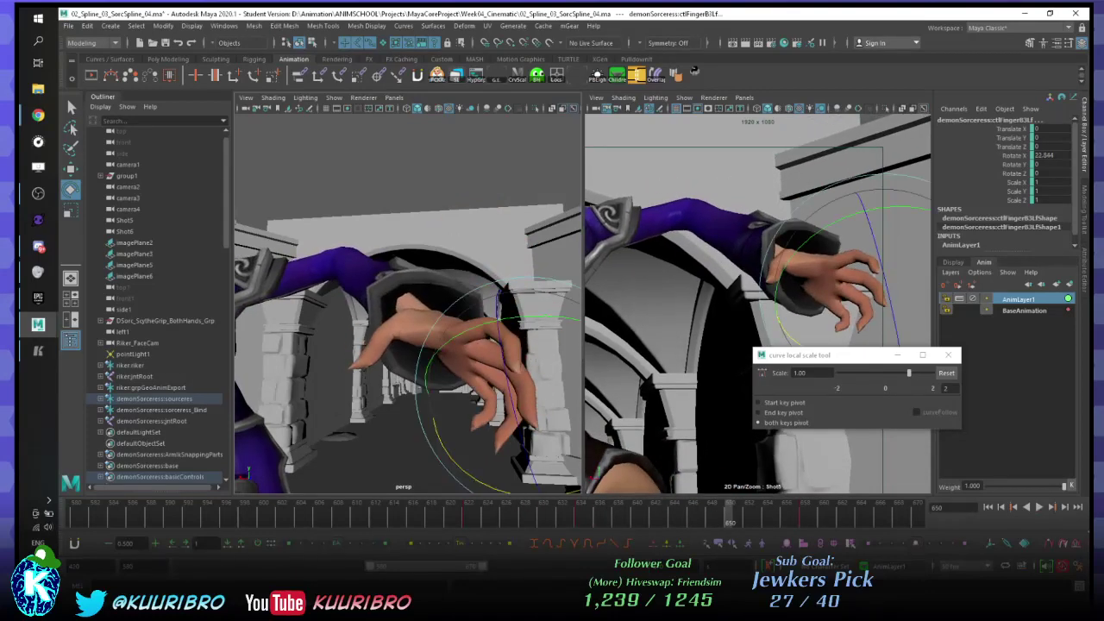
drag(510, 522, 476, 523)
key(alt+v)
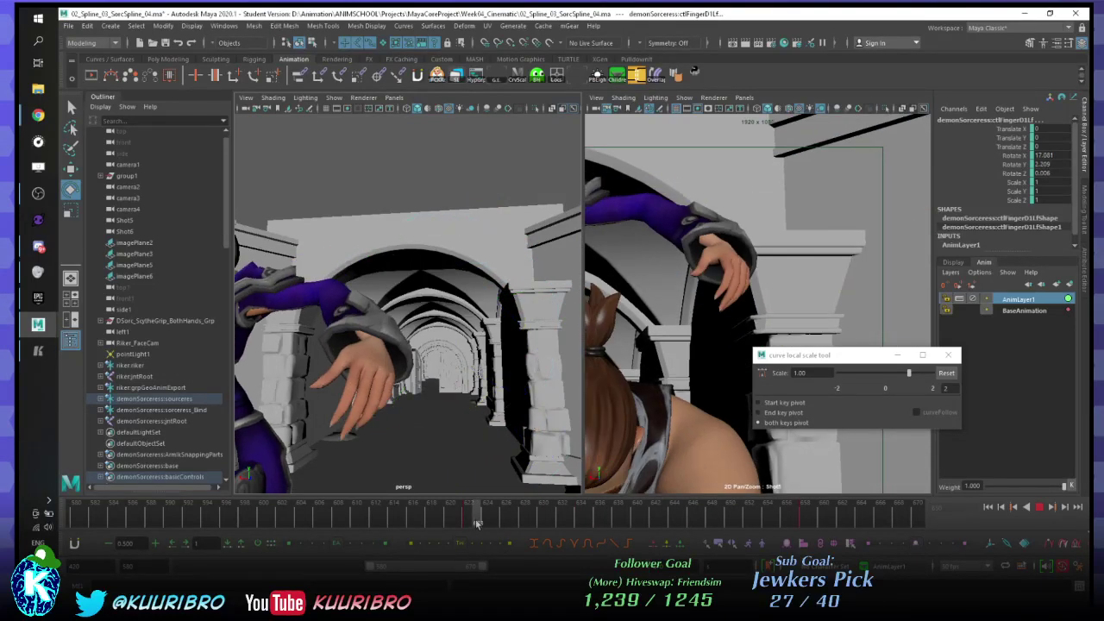
key(alt+v)
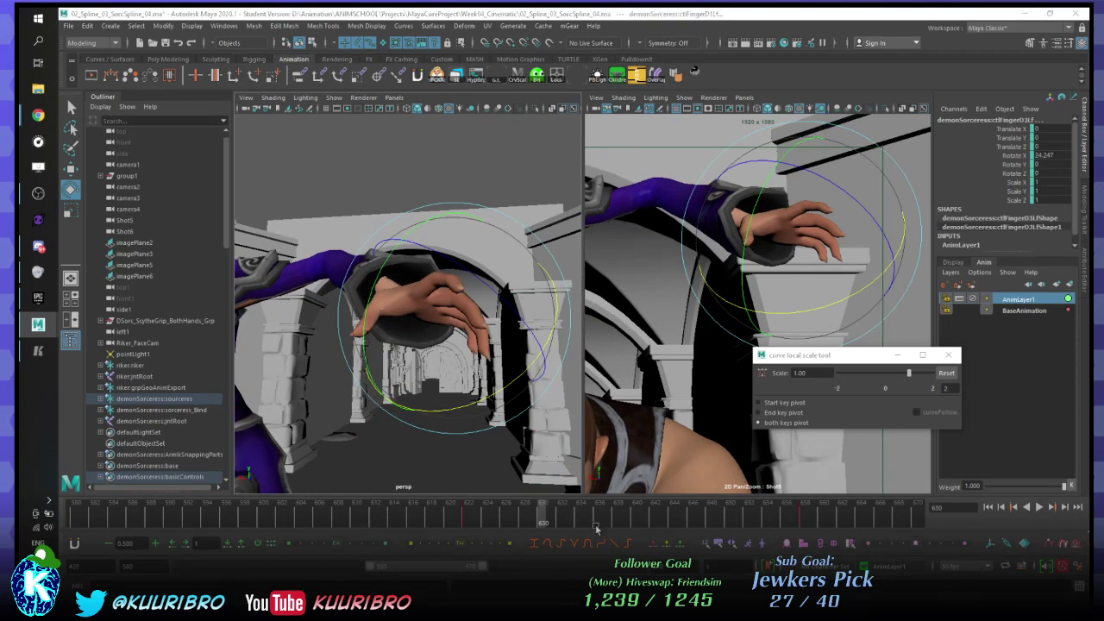
drag(595, 528, 581, 523)
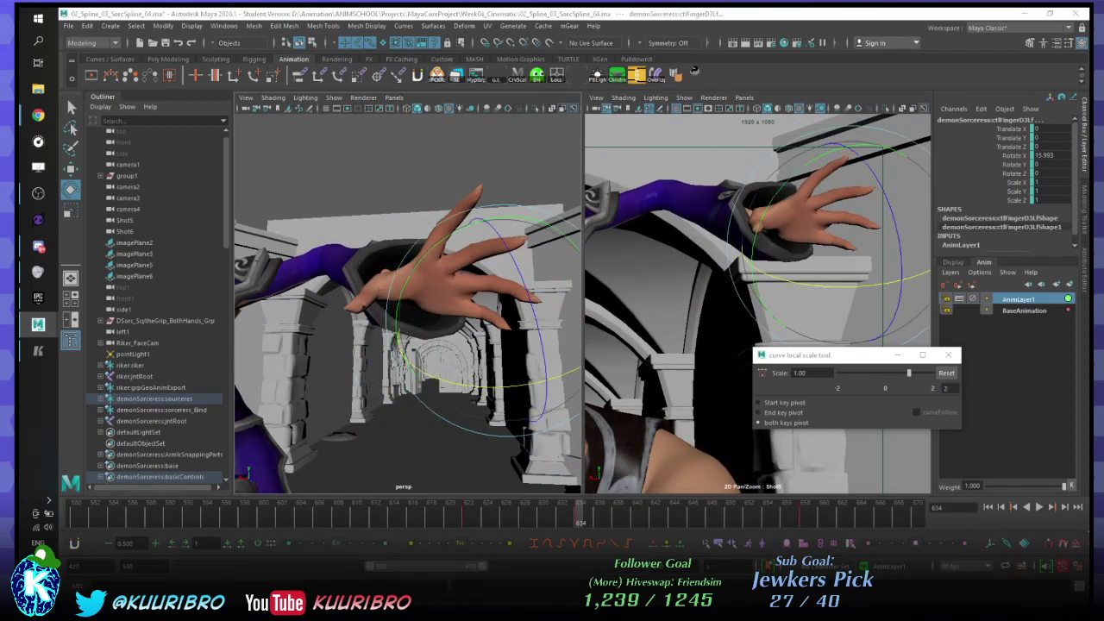
- Select the left hand's base finger controls, including ctlFingerD1Lf, replay the motion and key them at frame 648
key(Up)
key(Up)
key(alt+v)
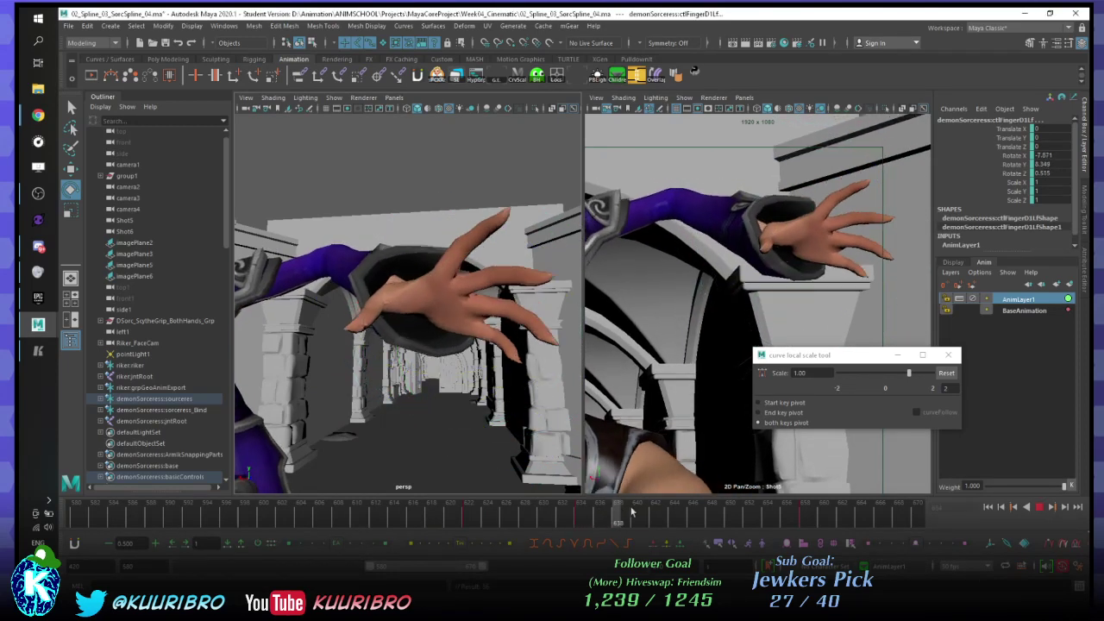
key(alt+v)
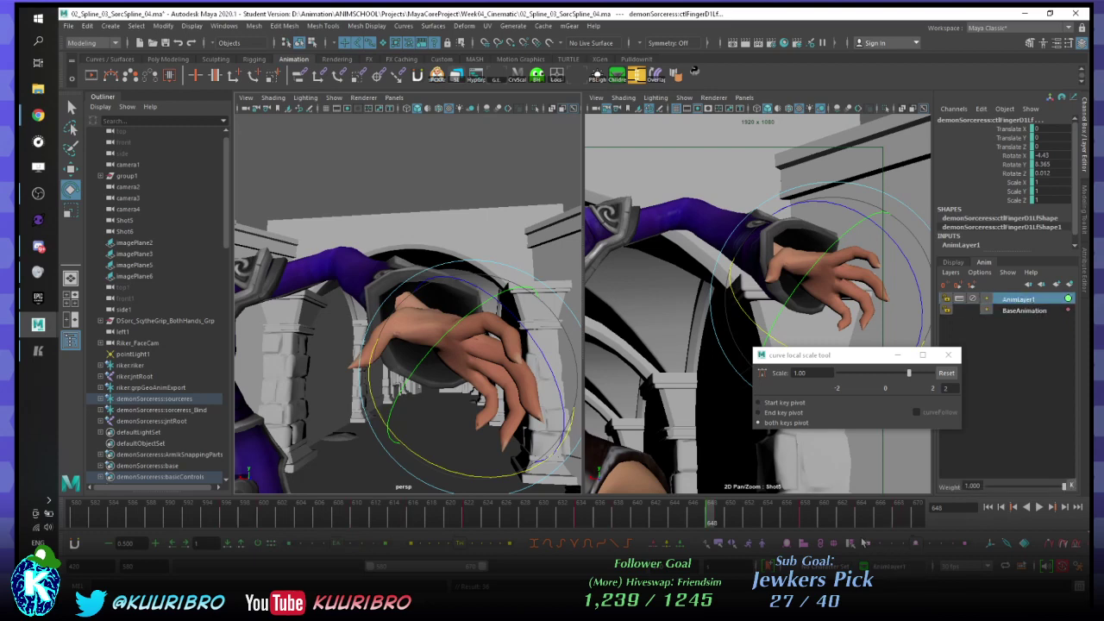
- Delete the base finger controls' key at frame 634 and return to frame 648 to check the motion
key(alt+v)
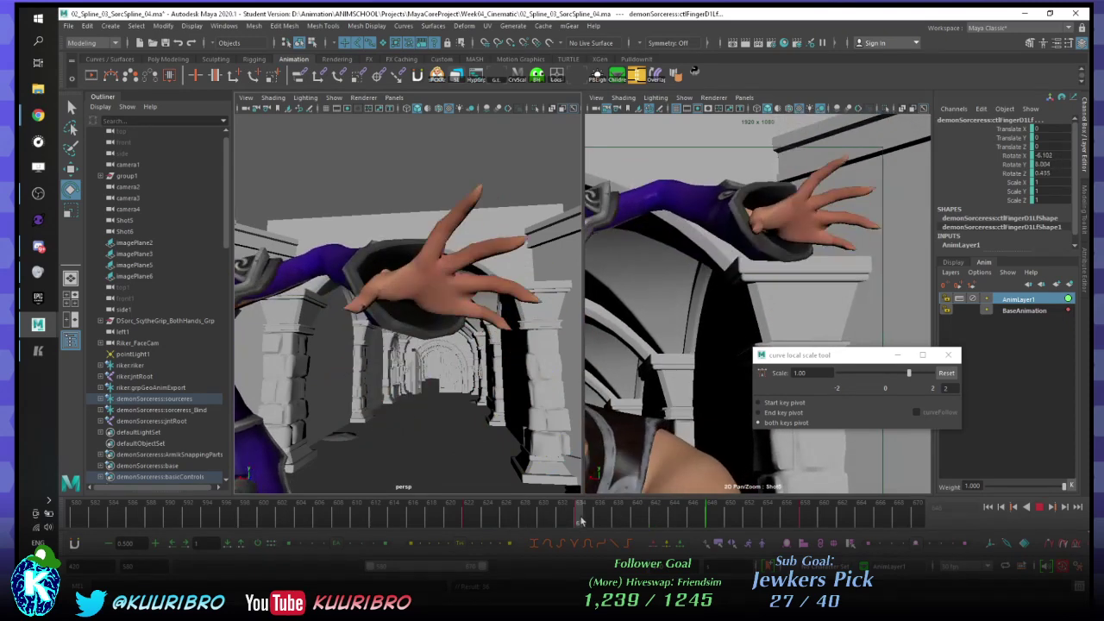
drag(580, 518, 581, 519)
right_click(587, 518)
click(574, 519)
right_click(586, 518)
click(599, 338)
drag(701, 514, 706, 512)
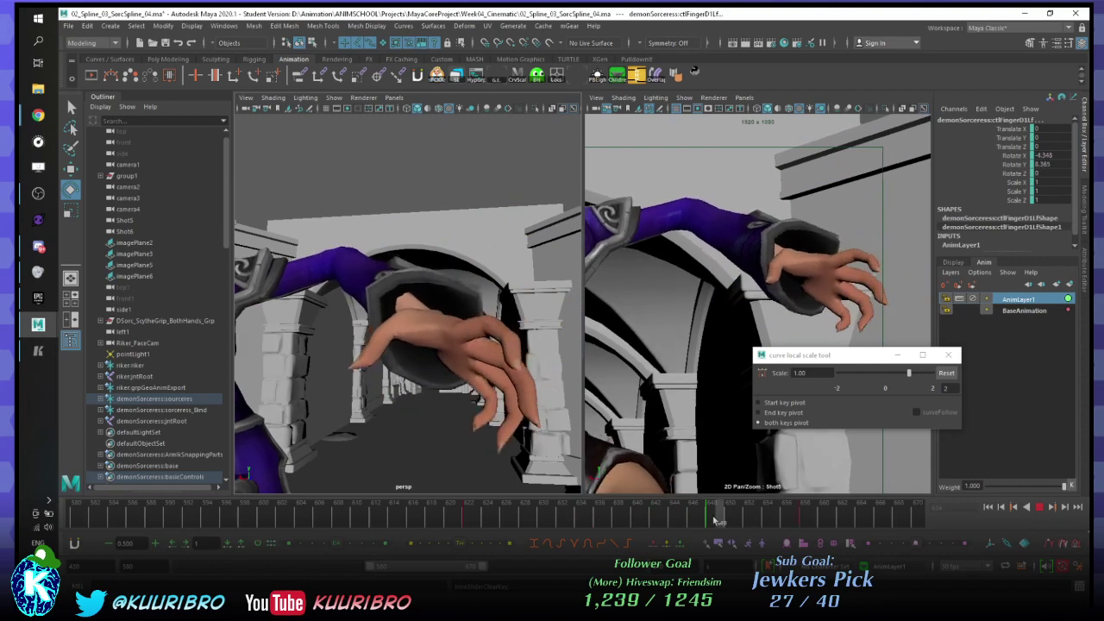
key(alt+v)
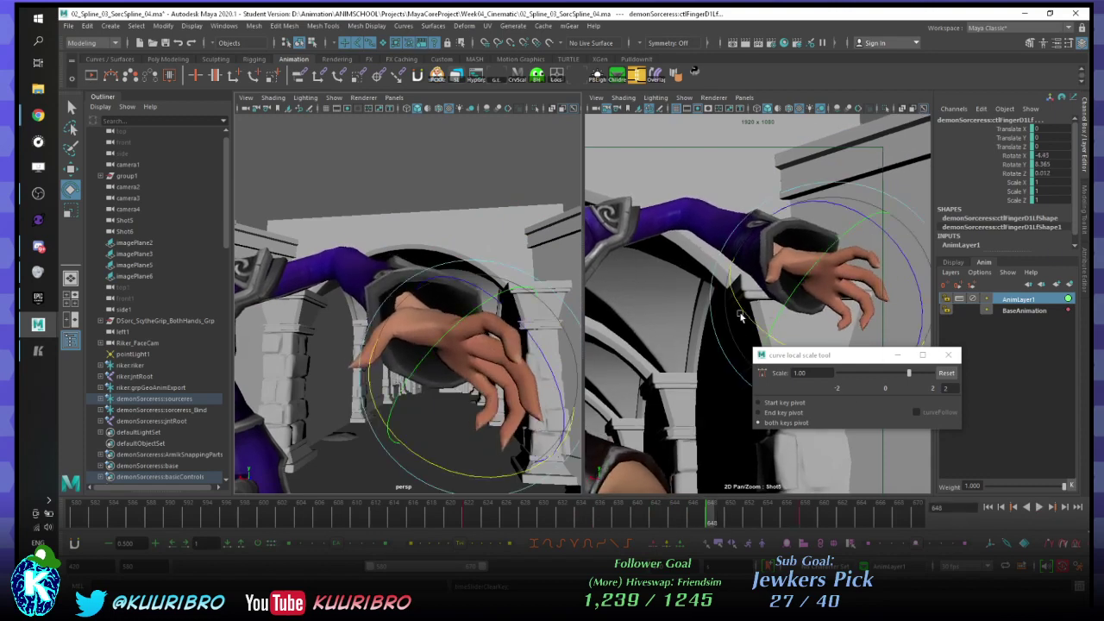
- Try to curl the base finger controls at frame 648, rotating ctlFingerD1Lf to about 5.7 in X, and undo it
drag(739, 316, 750, 307)
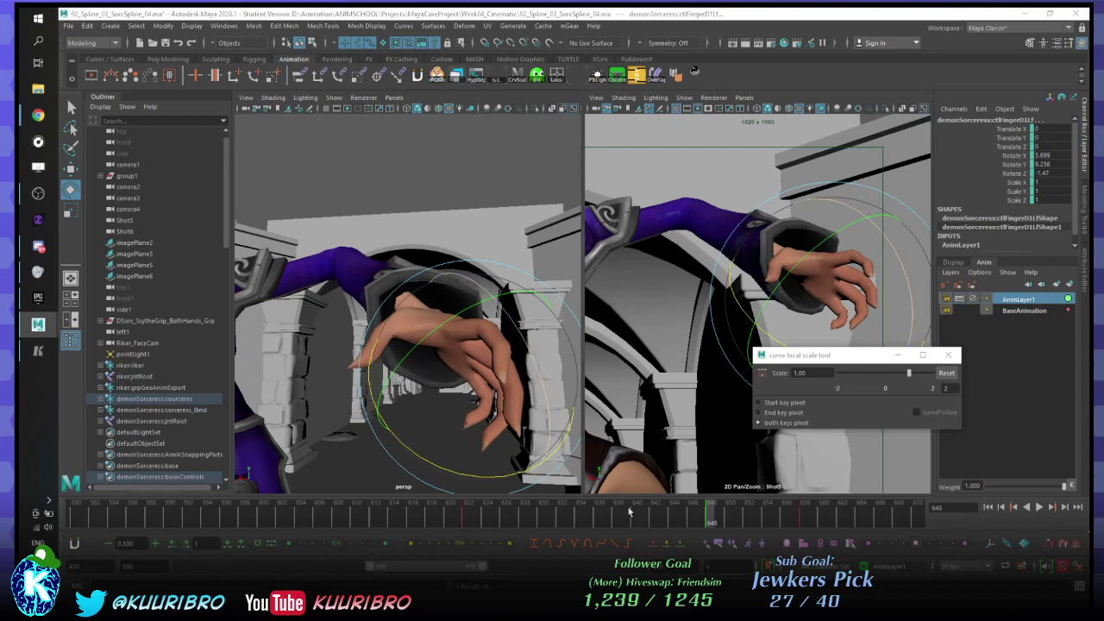
mouse_move(629, 513)
mouse_down()
mouse_move(458, 513)
mouse_move(579, 503)
mouse_up()
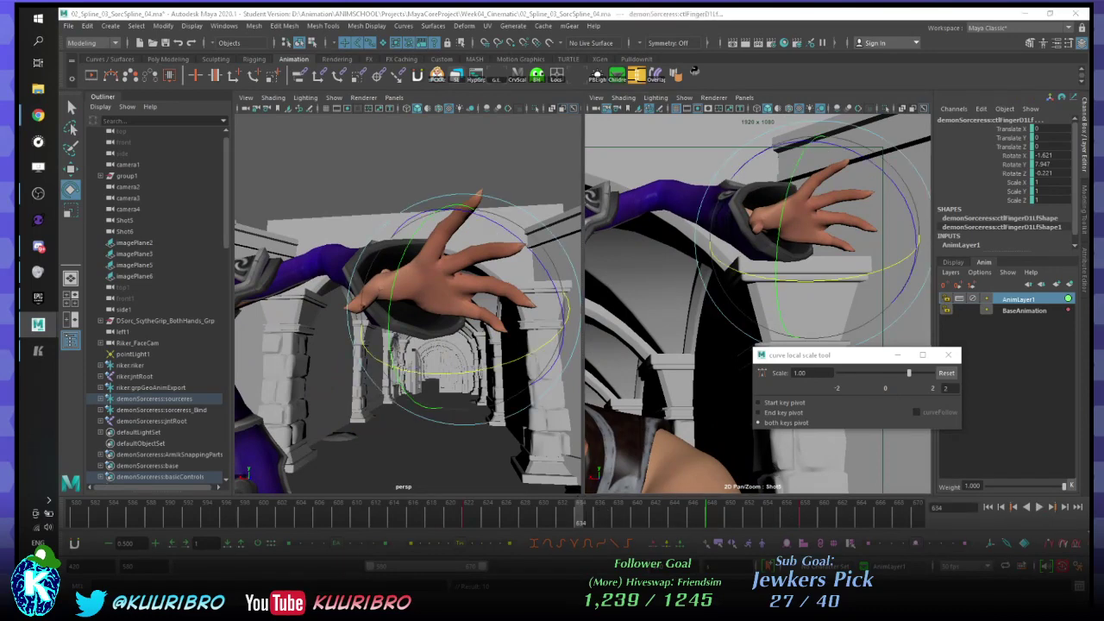
key(ctrl+z)
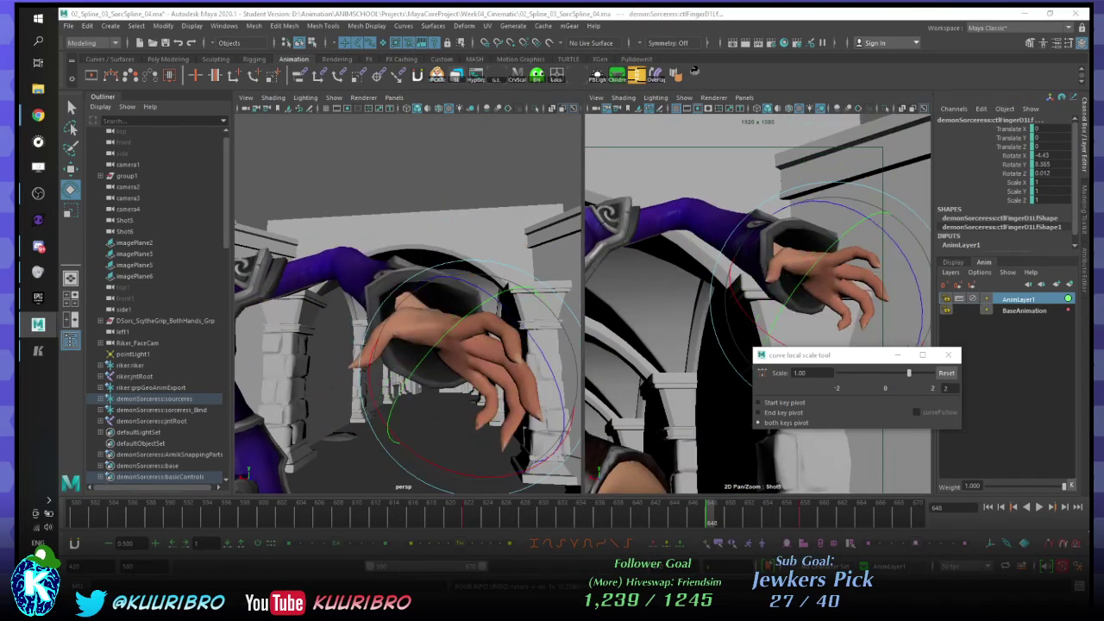
- Curl the base finger controls at frame 648, rotating ctlFingerD1Lf to about 4.8 in X, and play the result
key(comma)
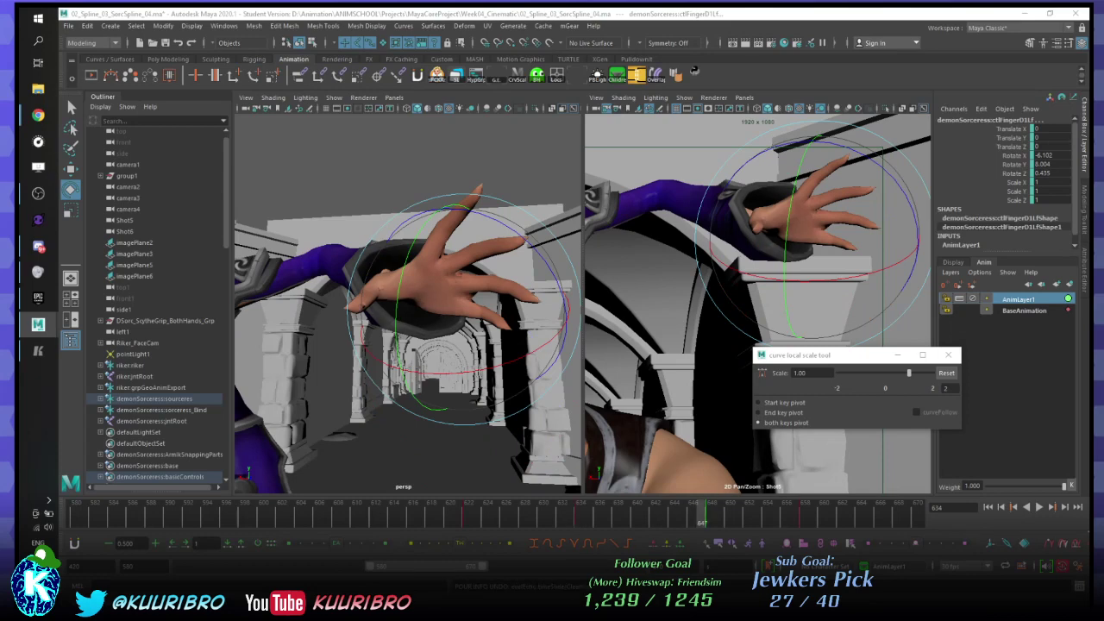
key(period)
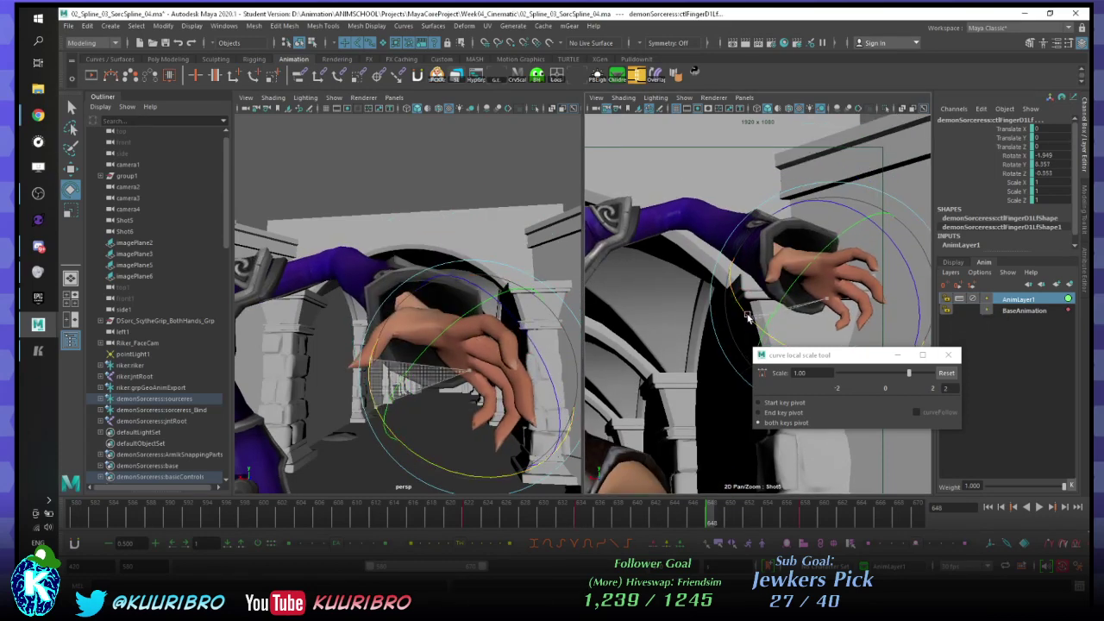
drag(748, 318, 740, 316)
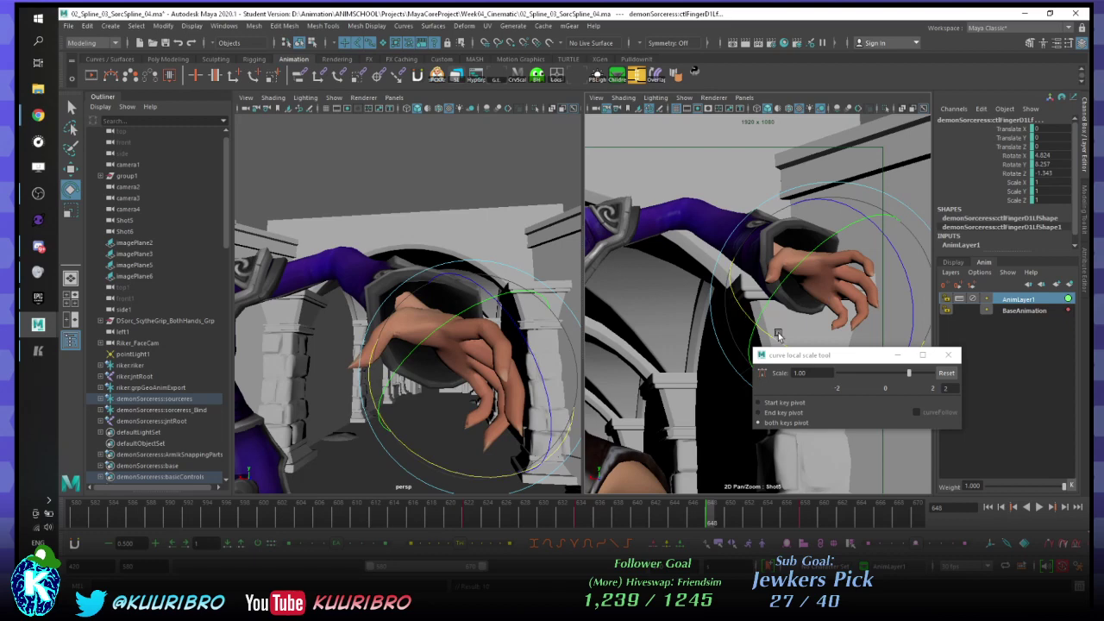
key(alt+v)
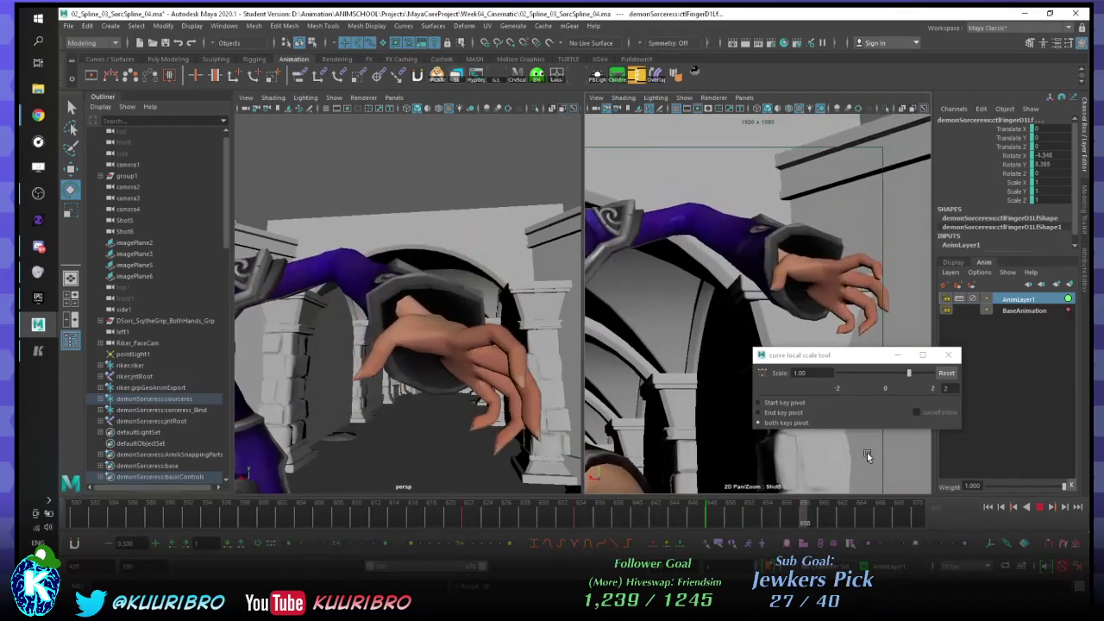
key(alt+v)
- Curl the tip of the D finger at frame 646 by rotating ctlFingerD3Lf to about 53.9 in X
key(Down)
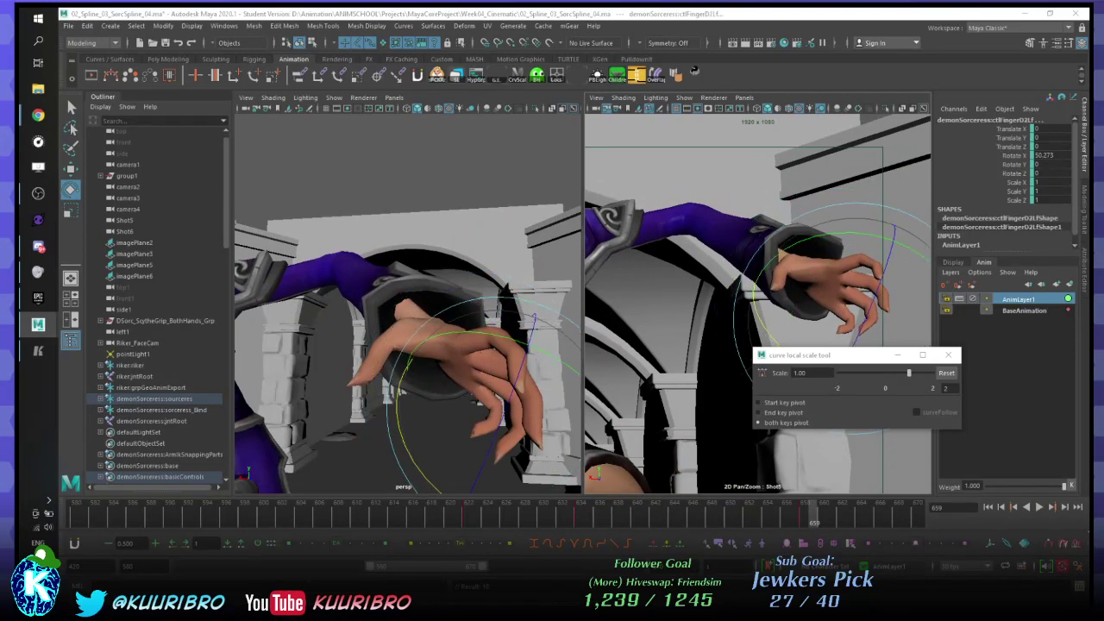
key(ctrl+z)
key(ctrl+z)
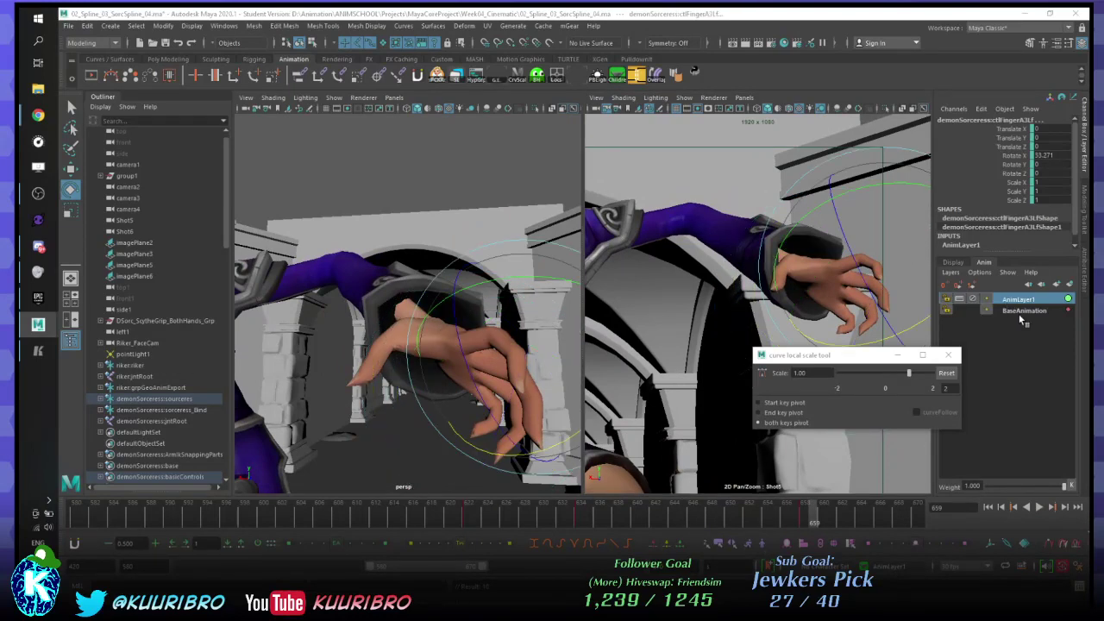
key(alt+v)
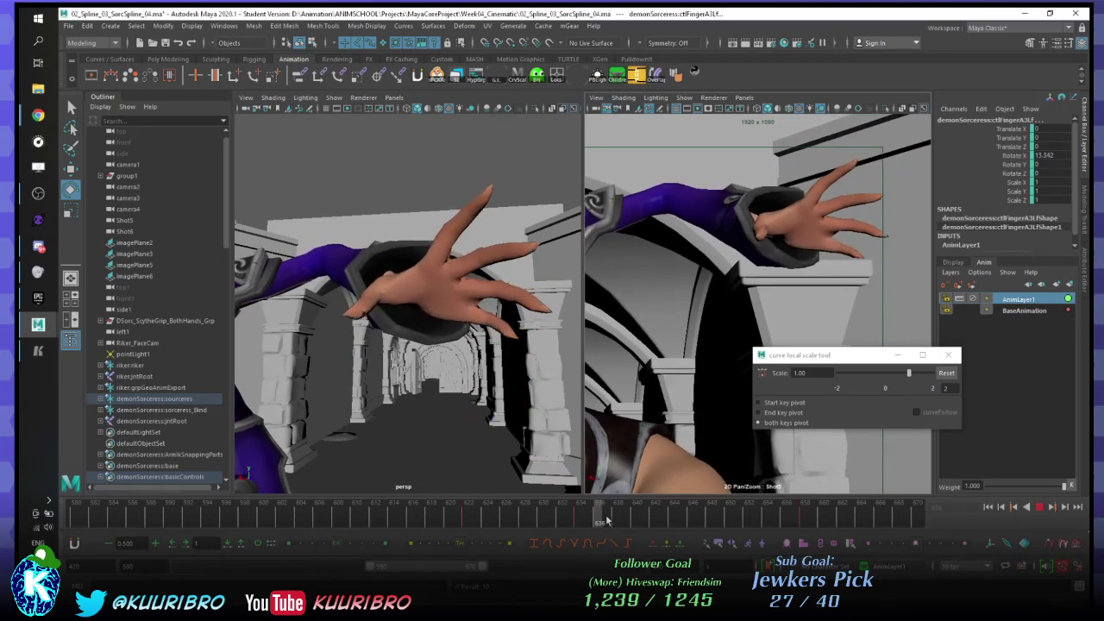
drag(607, 520, 695, 517)
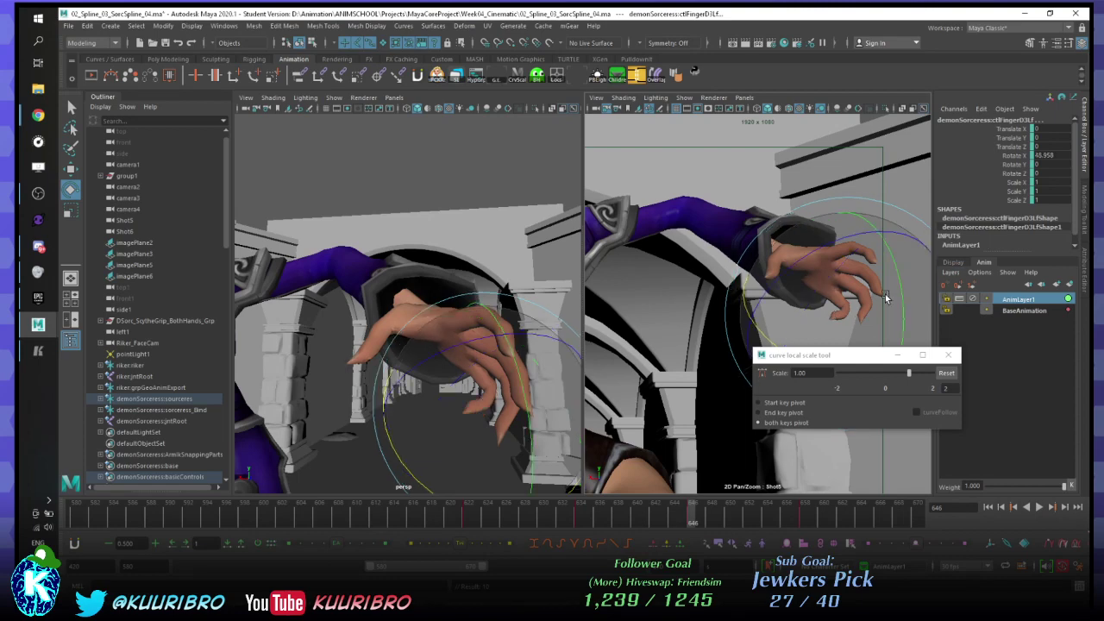
drag(792, 324, 742, 330)
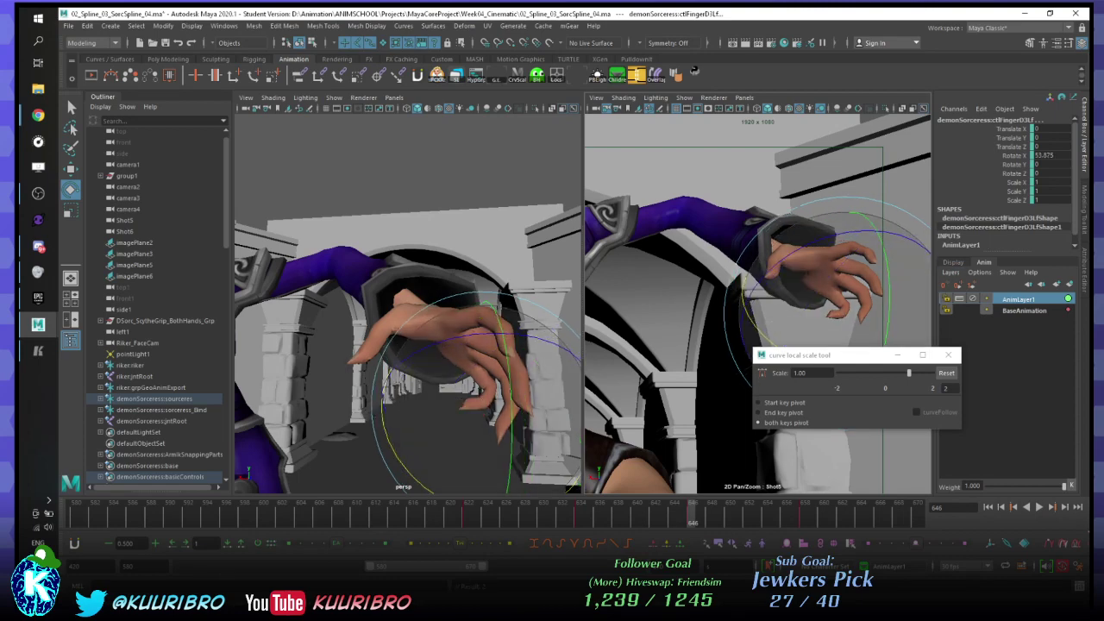
- Curl the tip of the C finger with ctlFingerC3Lf in X at frame 648, two frames after the D finger
click(711, 516)
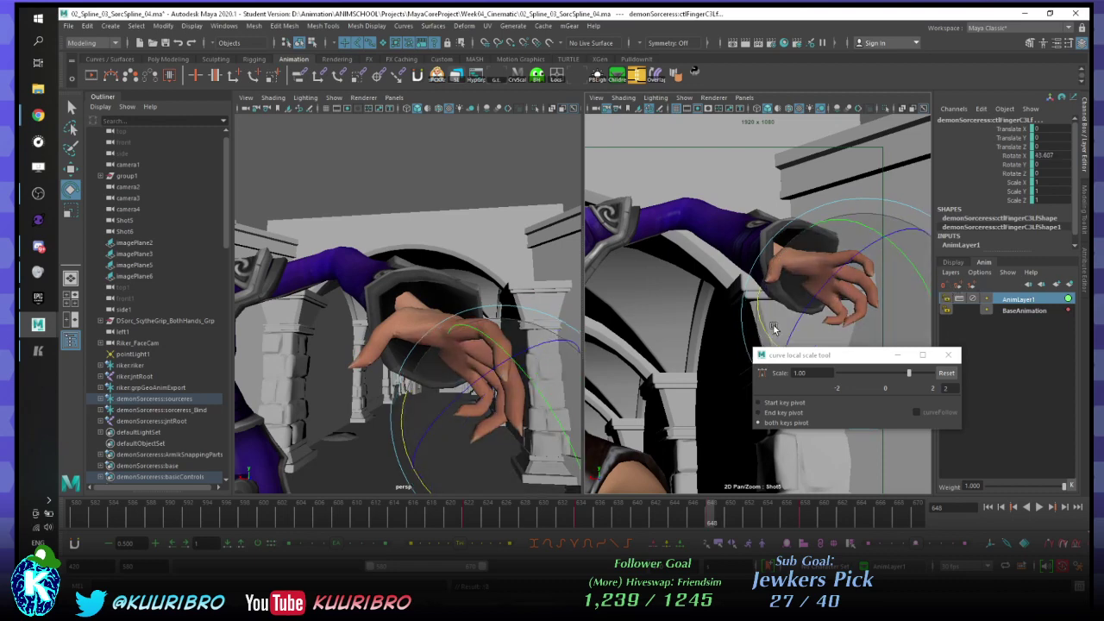
drag(772, 325, 760, 338)
click(971, 298)
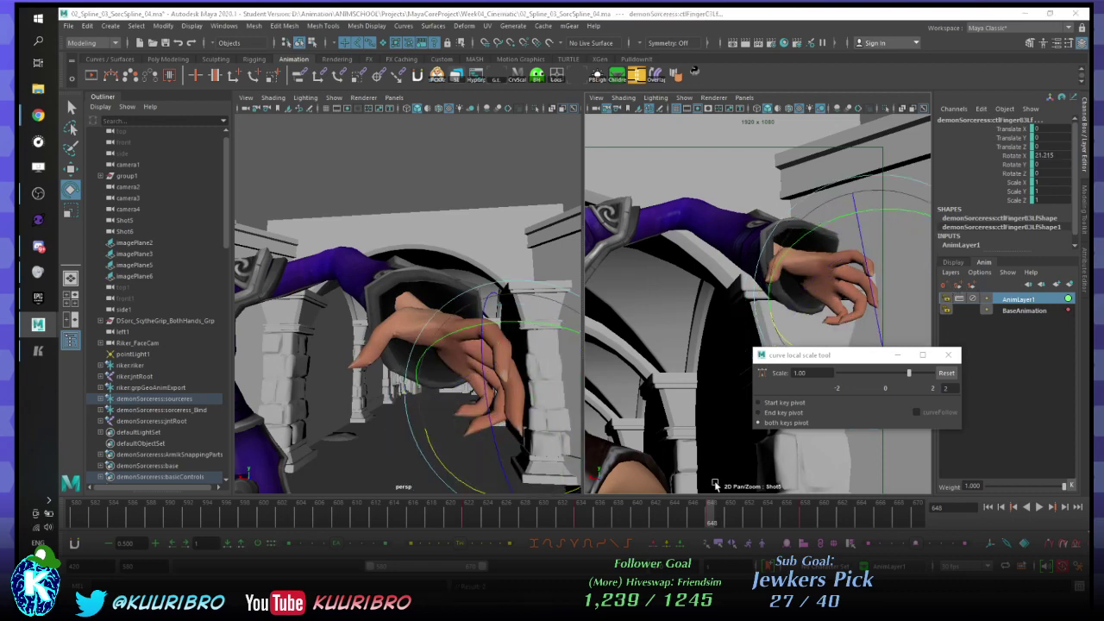
- Rotate ctlFingerB3Lf to about 29 in X at frame 650, moving the curve local scale tool window out of the way
click(729, 518)
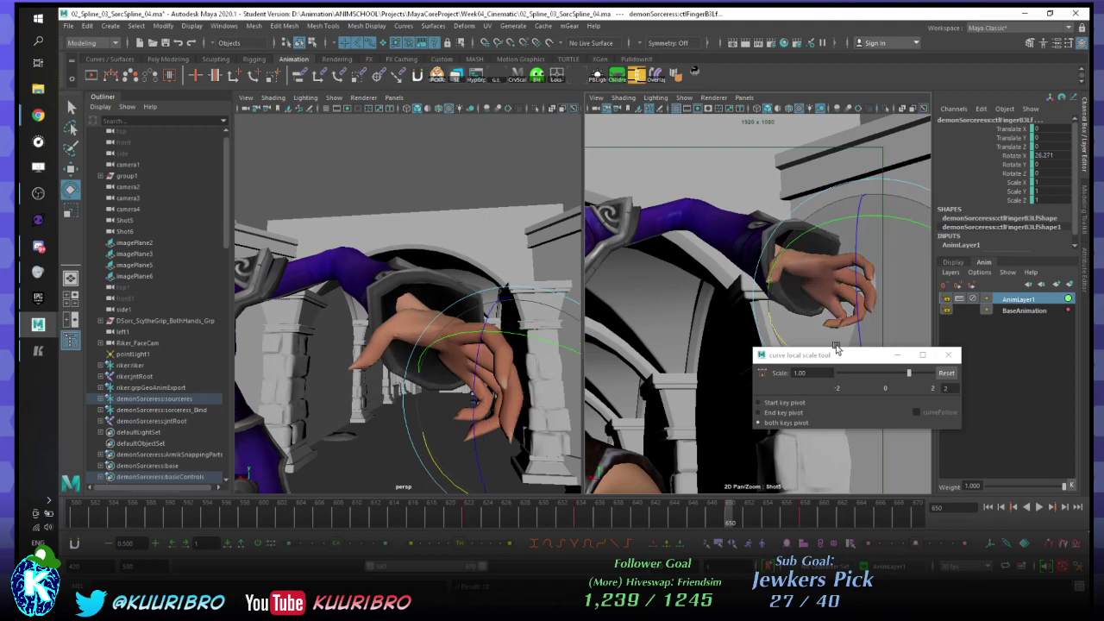
drag(773, 323, 391, 402)
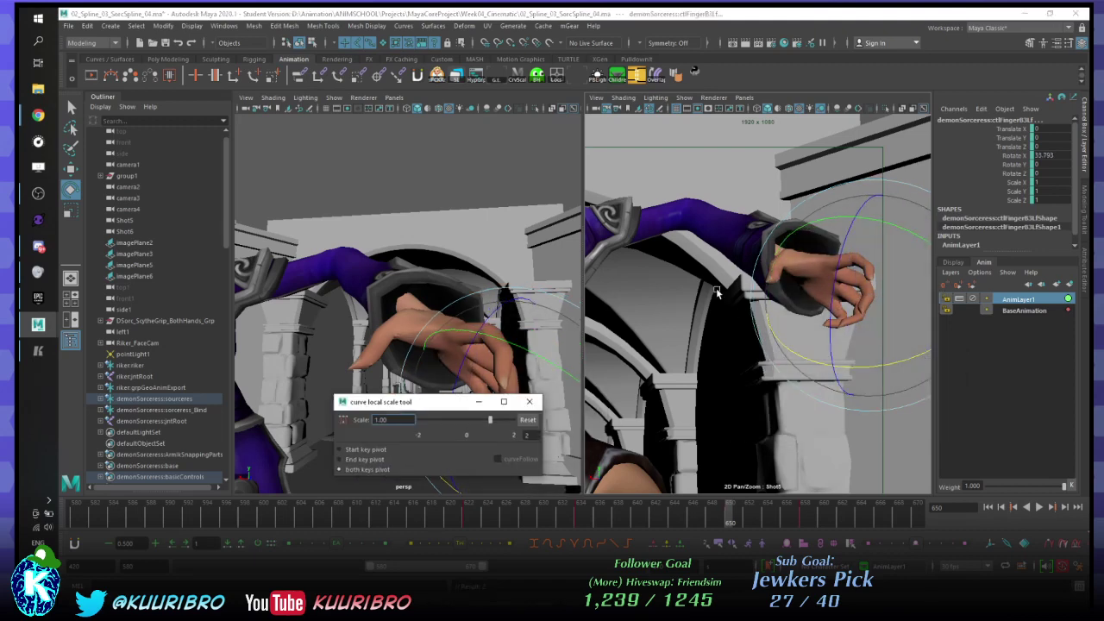
alt+drag(429, 245, 409, 226)
middle_drag(711, 336, 709, 327)
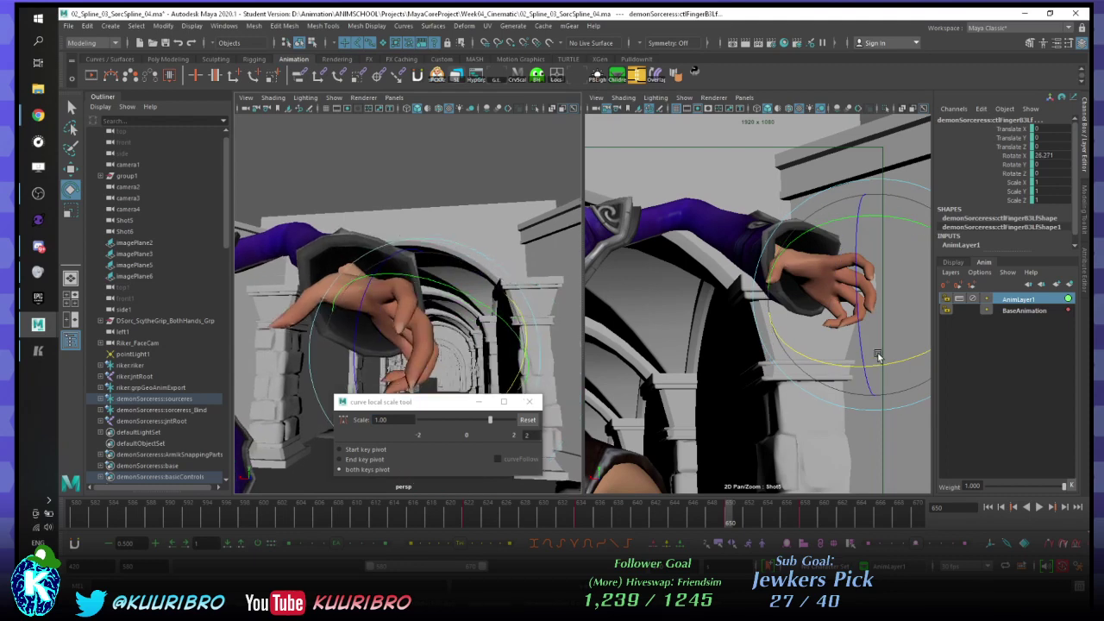
drag(880, 369, 877, 373)
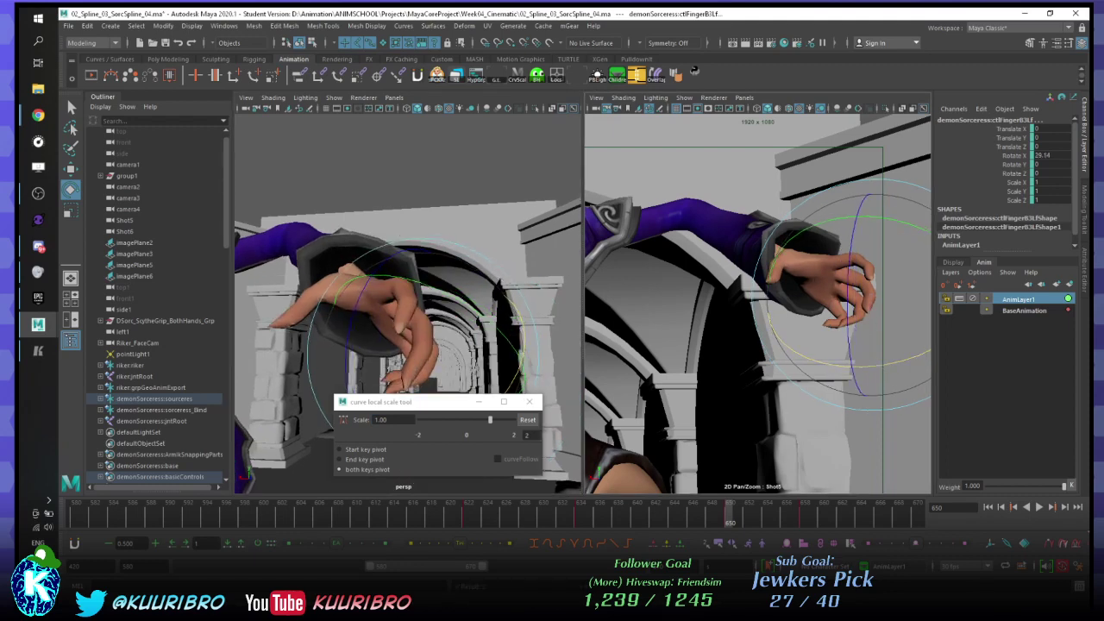
- Select ctlFingerA3Lf at frame 652, key it and curl it to about 38 in X
key(Left)
click(744, 515)
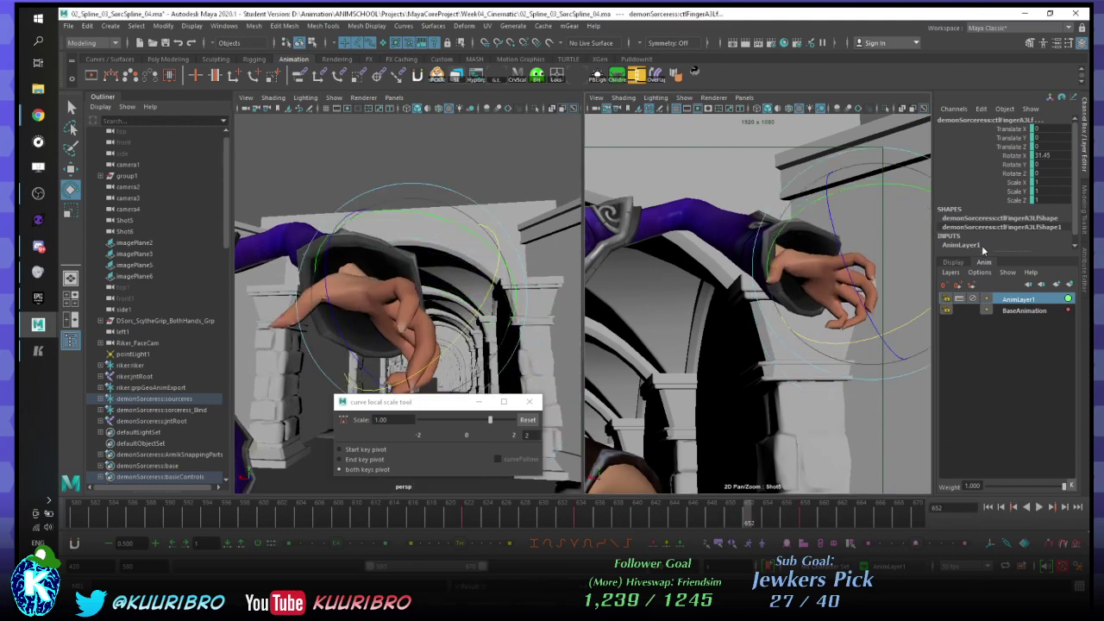
click(948, 284)
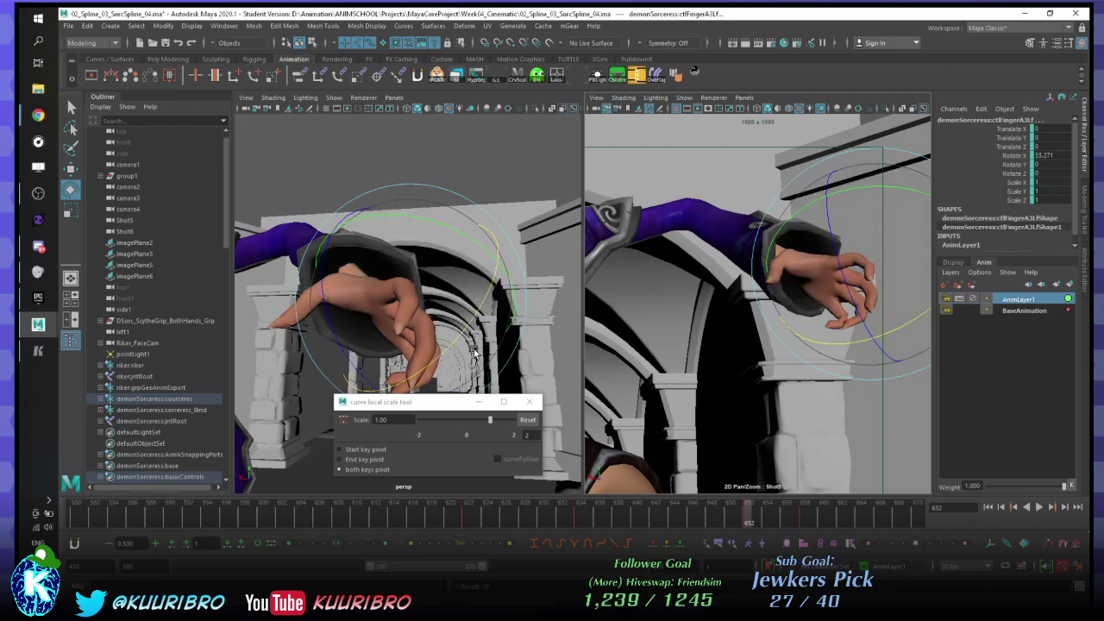
drag(473, 353, 436, 359)
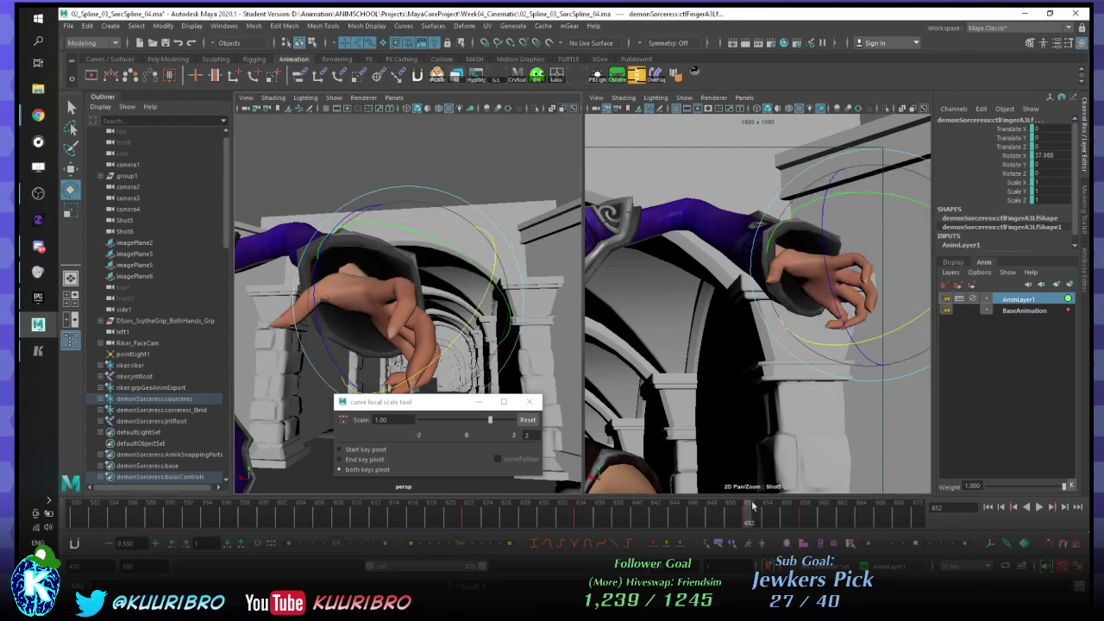
- Play on to frame 662 and key the finger tip controls there, including ctlFingerD3Lf and ctlFingerB3Lf
key(alt+v)
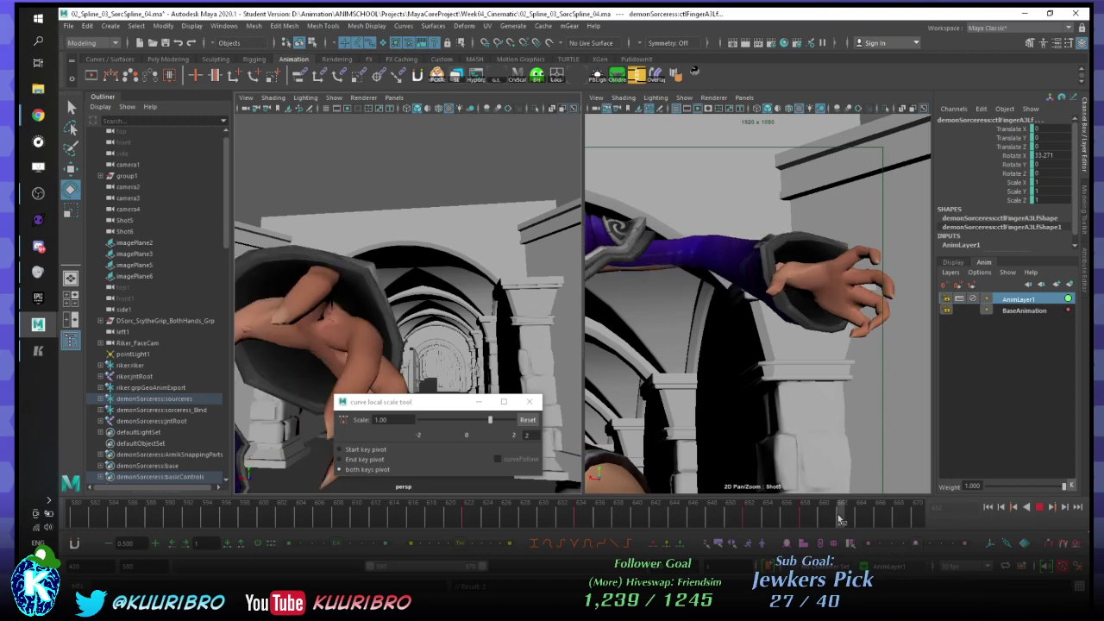
key(alt+v)
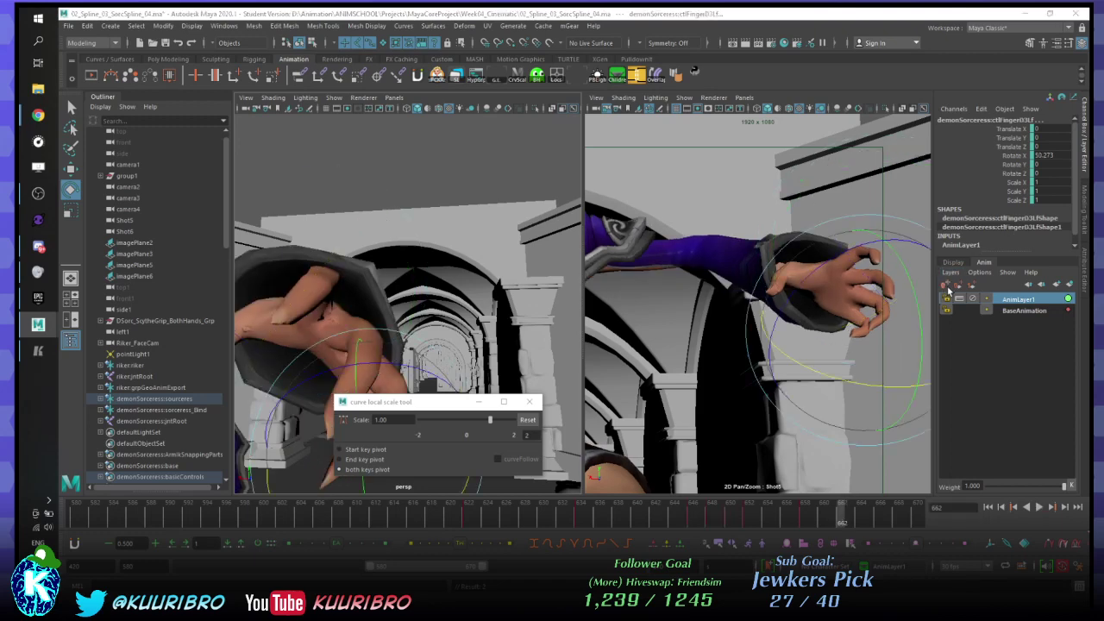
click(972, 299)
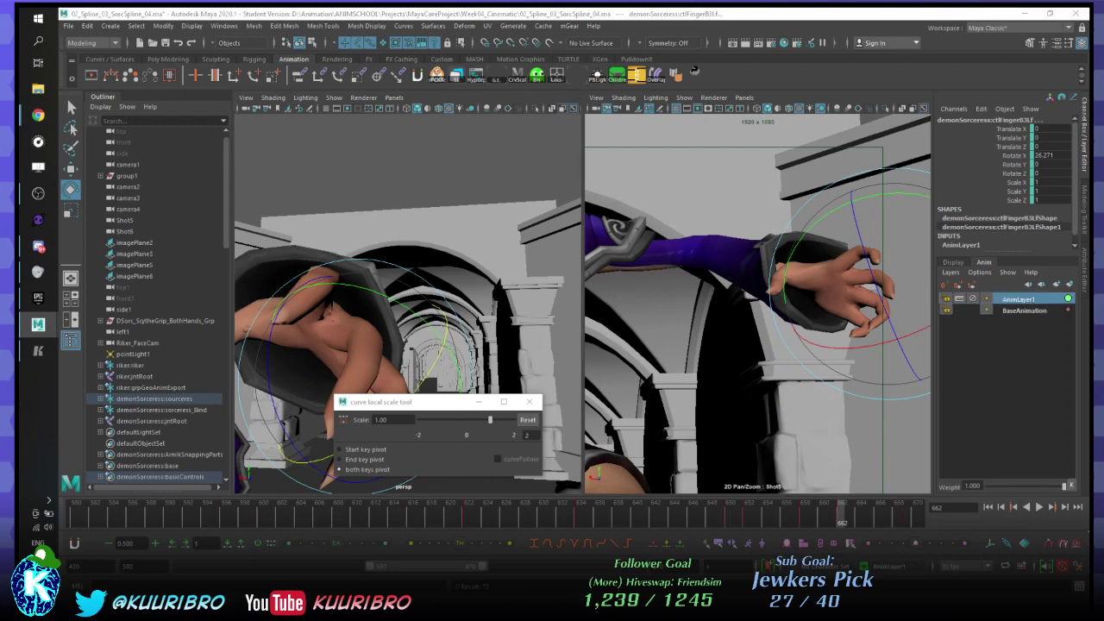
- At frame 658, adjust ctlFingerC3Lf with the tween slider to about 44 in X
key(comma)
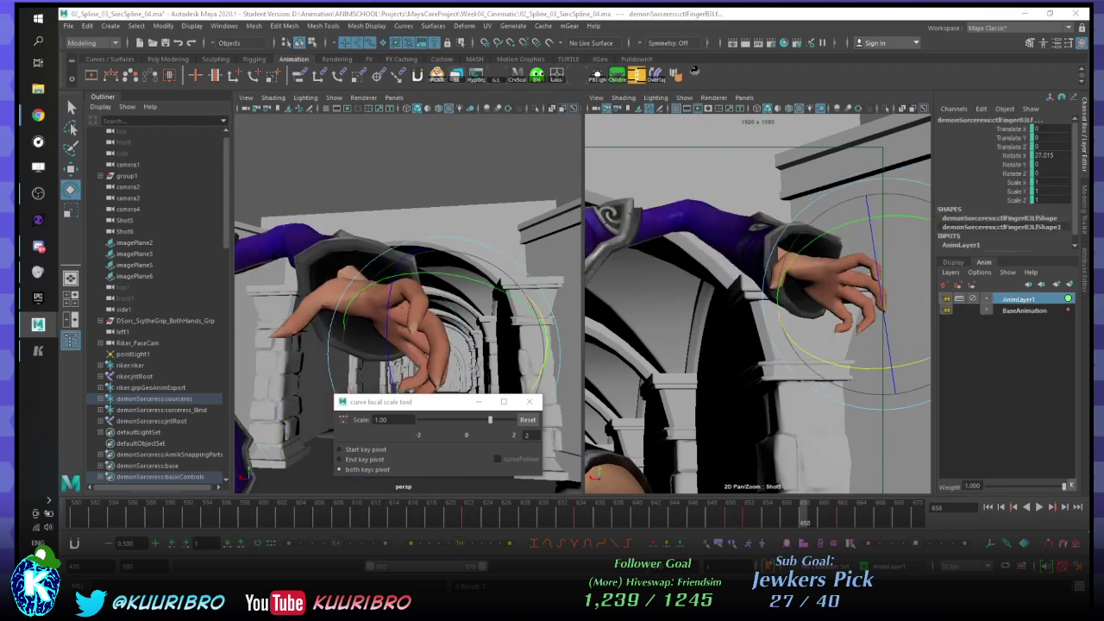
key(Right)
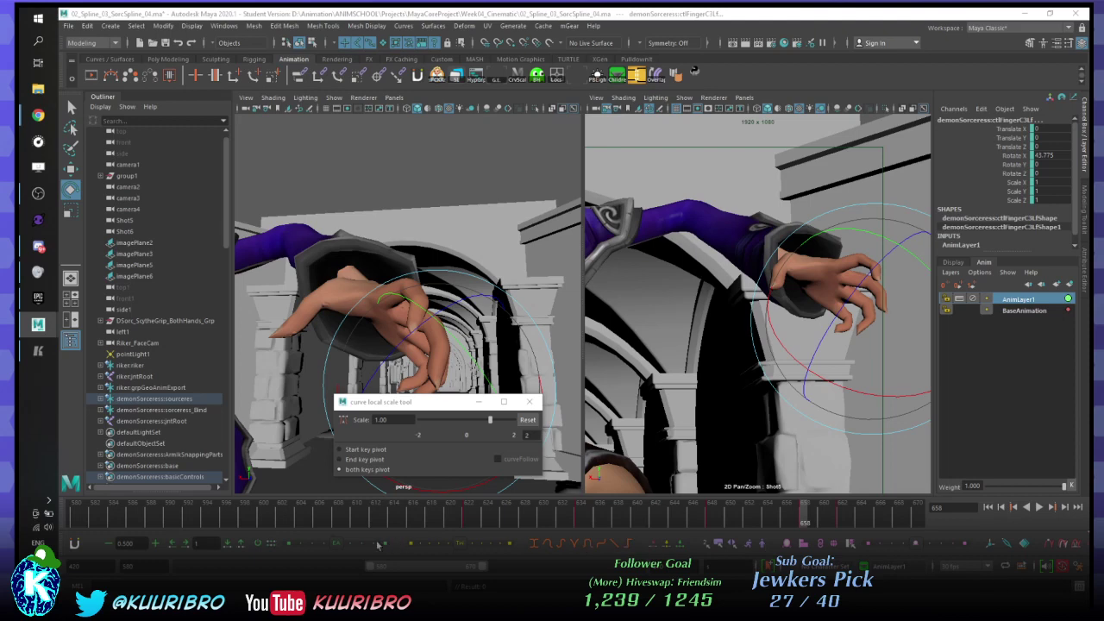
drag(338, 544, 362, 545)
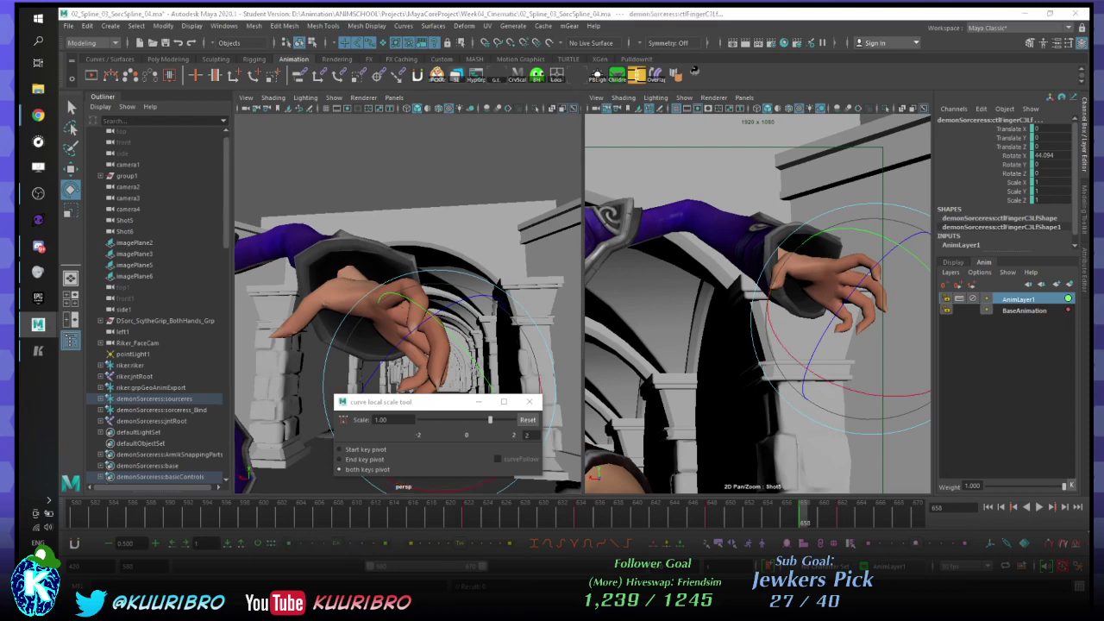
- Select ctlFingerA3Lf, uncurl it to about 21 in X at frame 646, and check the motion in playback
mouse_move(804, 516)
mouse_down()
mouse_move(454, 515)
mouse_move(552, 515)
mouse_up()
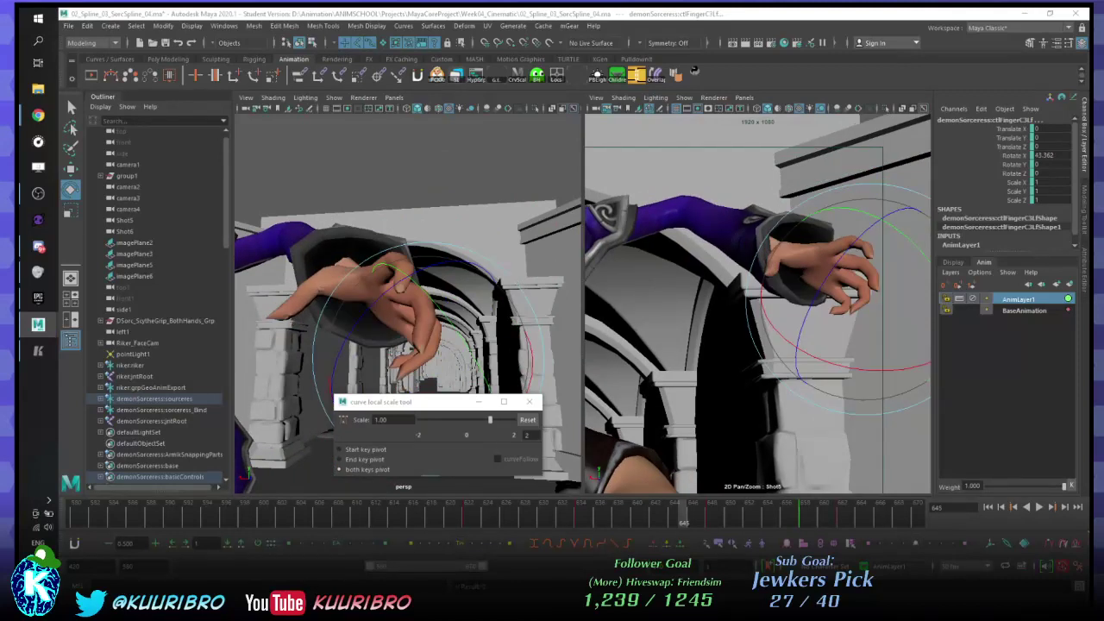
click(404, 266)
key(ctrl+s)
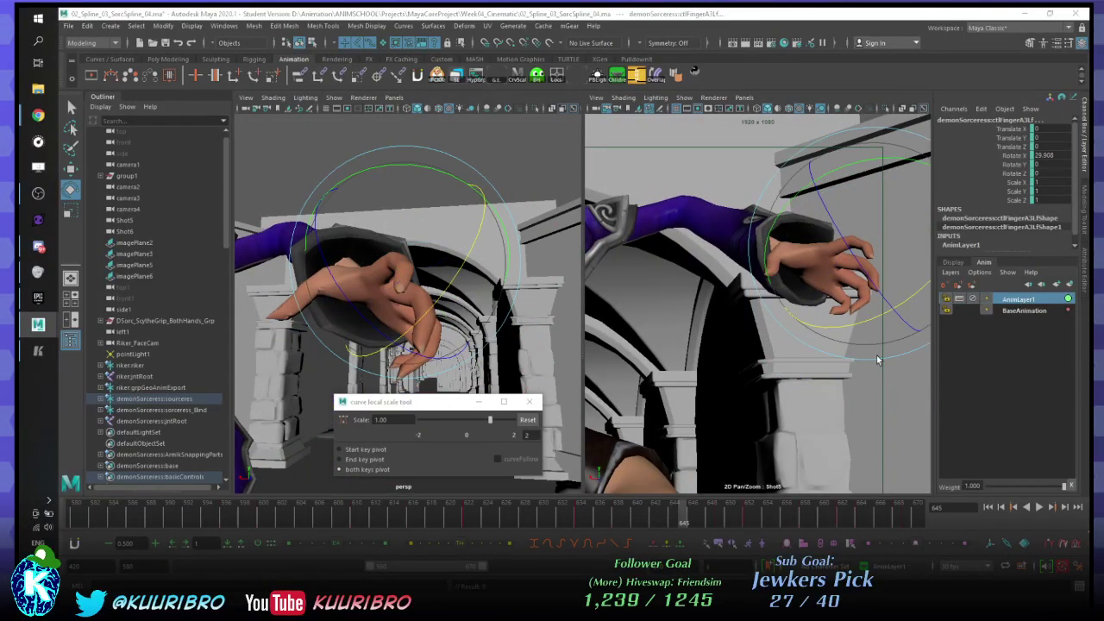
click(682, 519)
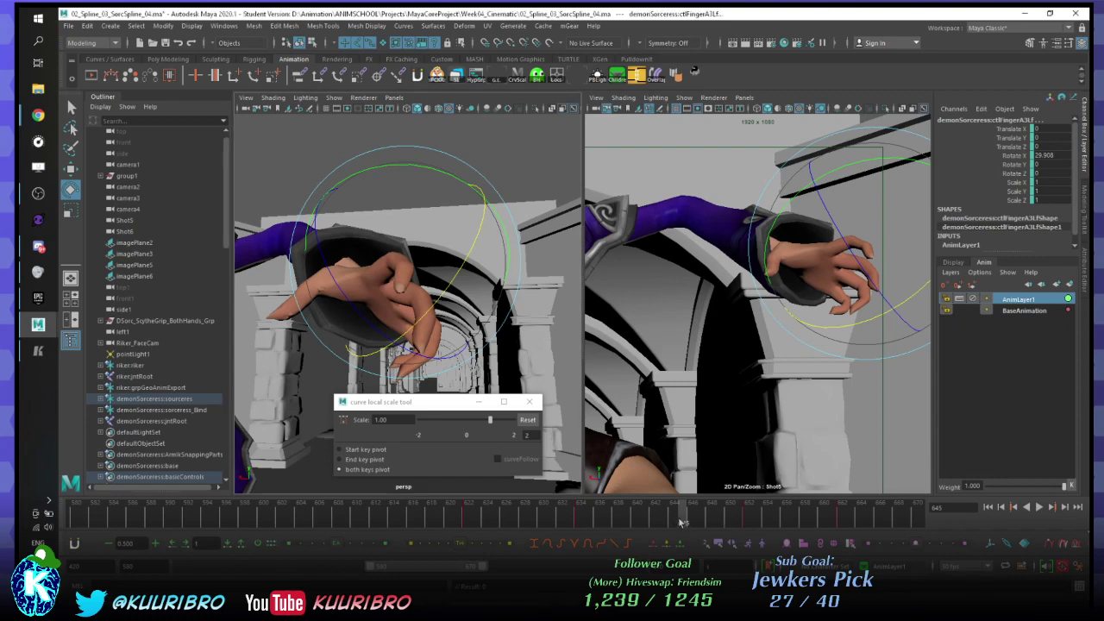
key(alt+v)
click(692, 521)
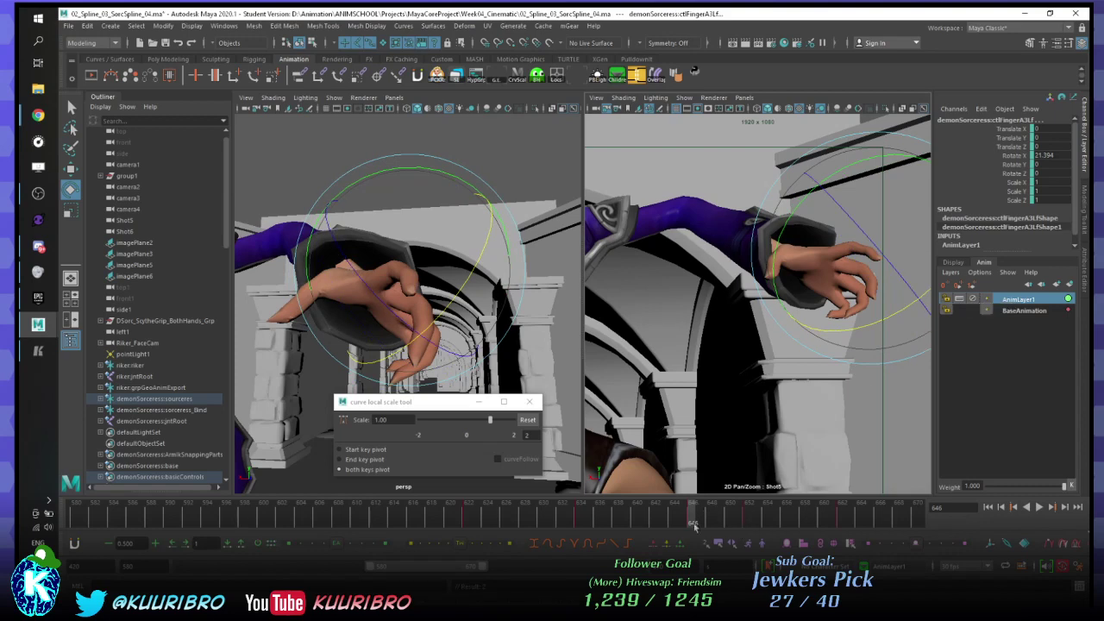
key(alt+v)
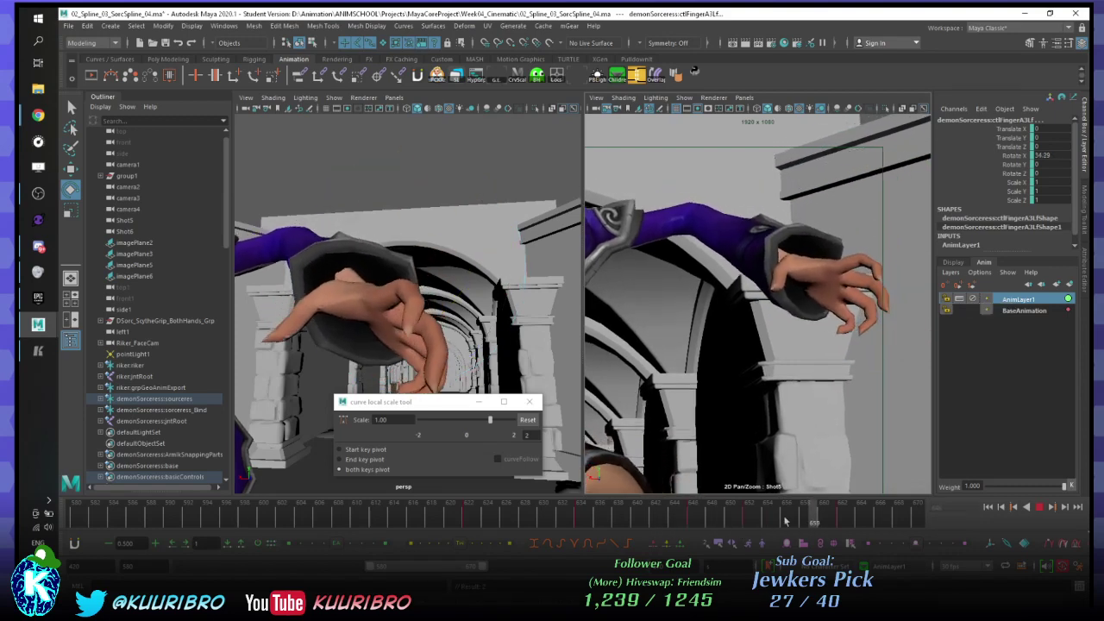
click(692, 520)
- On AnimLayer1, uncurl ctlFingerB3Lf to about 15.5 in X at frame 644 and play back the finger overlap
key(Right)
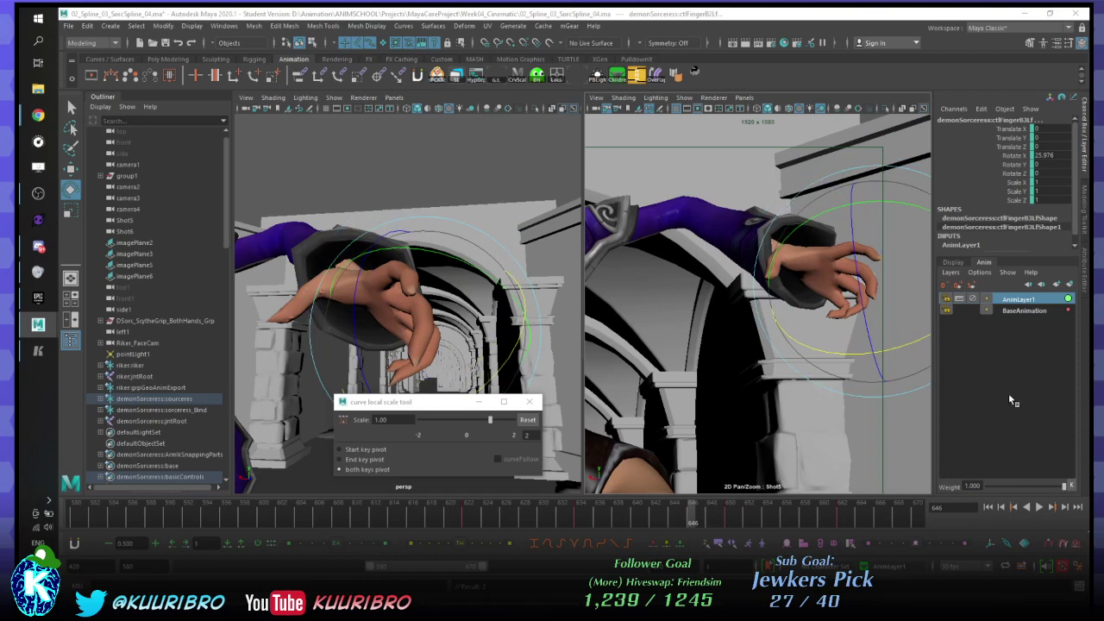
click(1014, 310)
click(1026, 299)
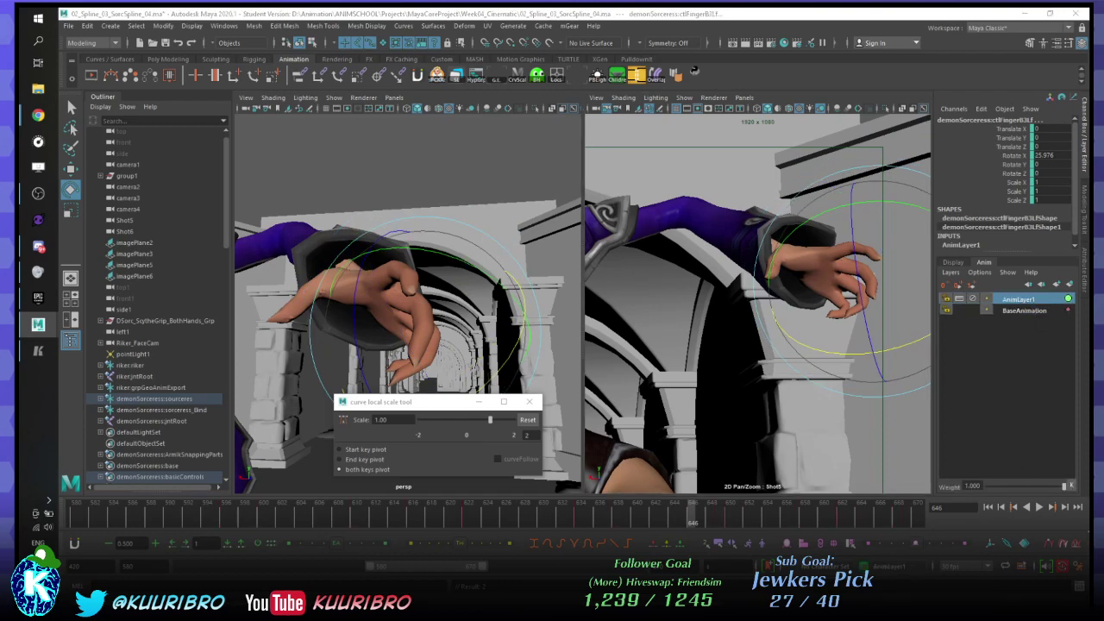
key(alt+comma)
key(alt+comma)
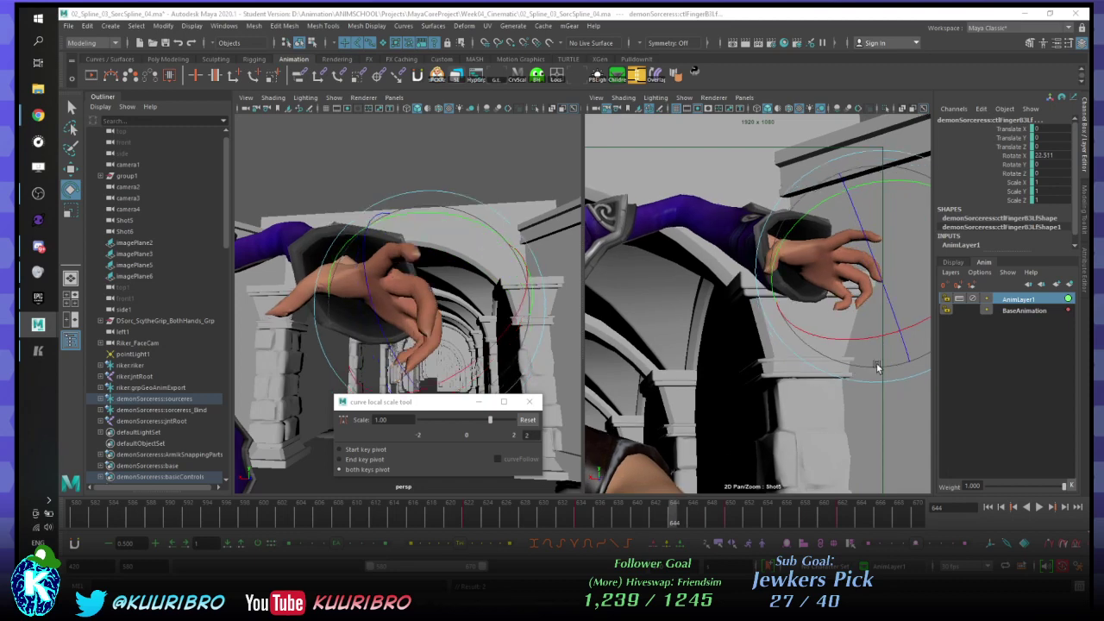
mouse_move(864, 345)
mouse_down()
mouse_move(846, 337)
mouse_move(874, 337)
mouse_up()
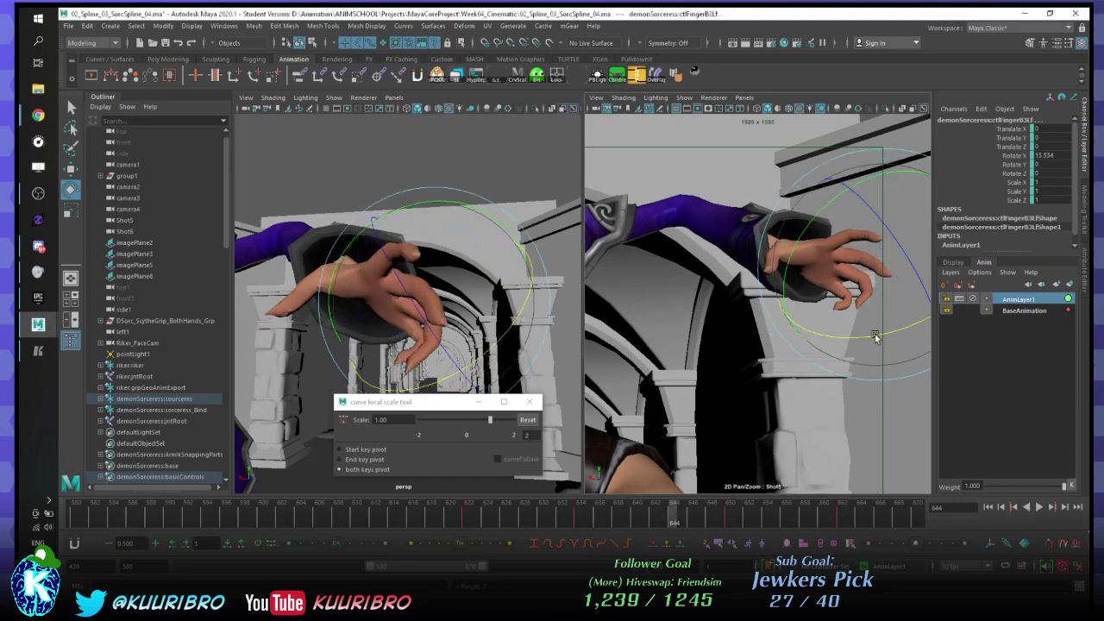
key(alt+v)
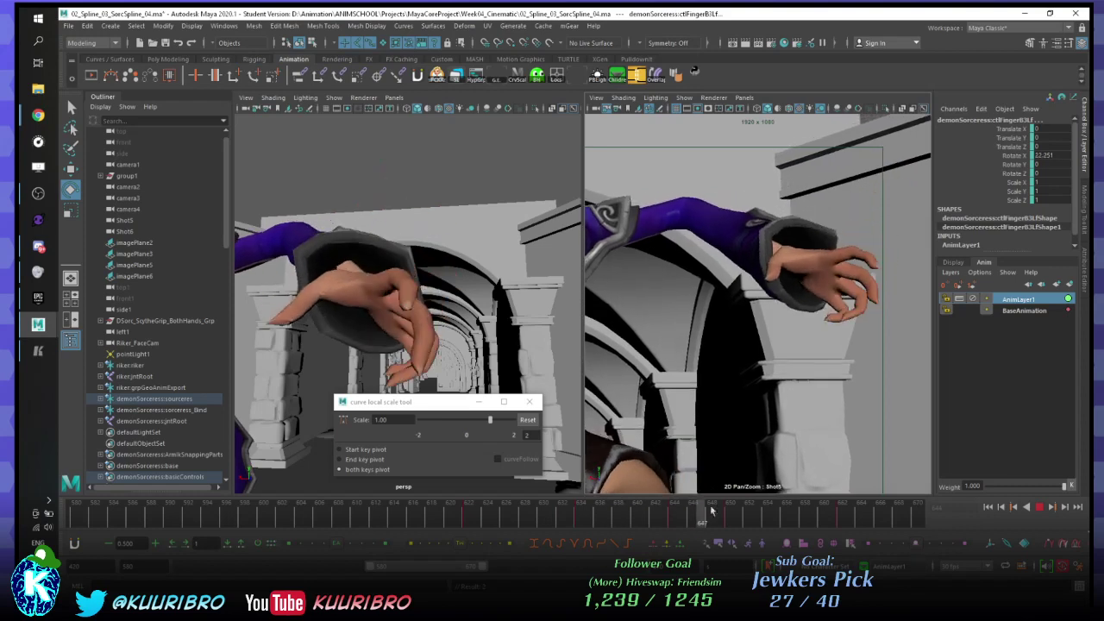
key(alt+v)
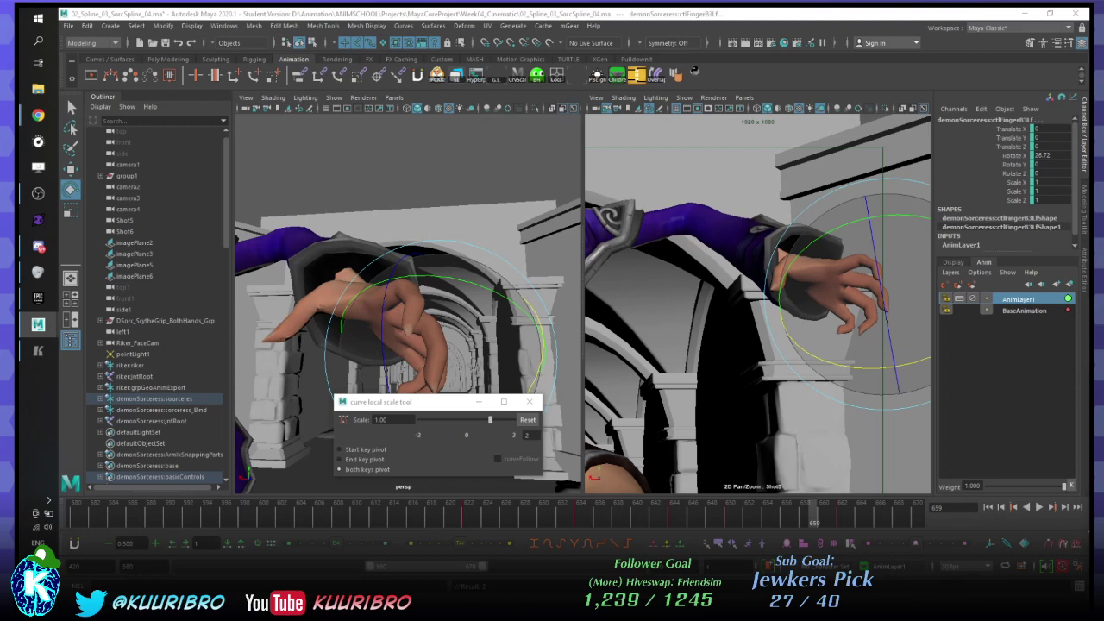
key(alt+Tab)
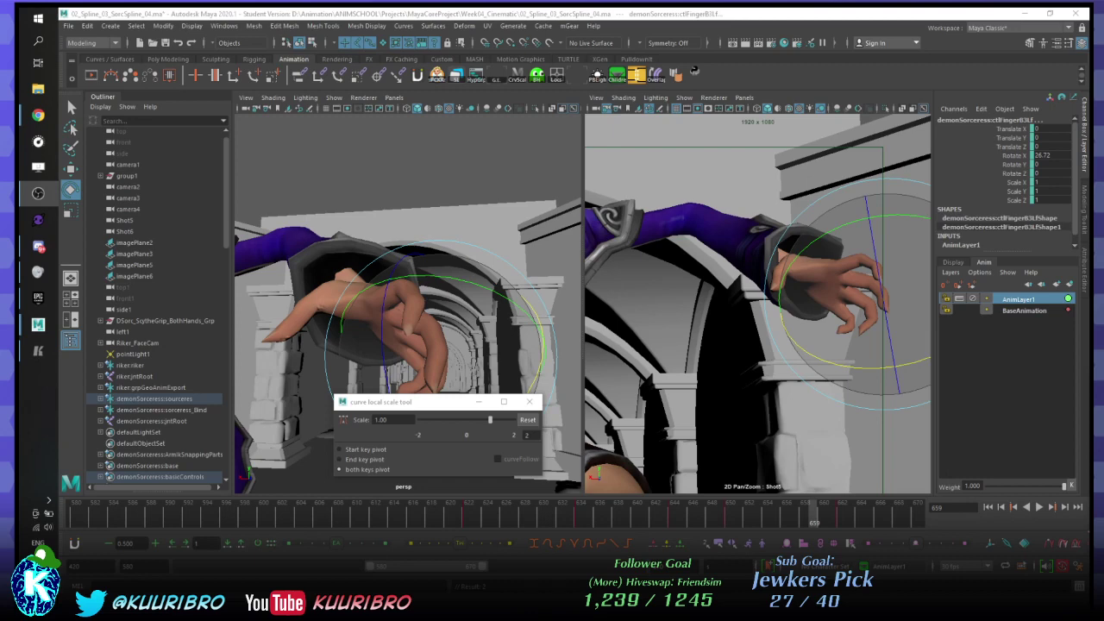
click(316, 14)
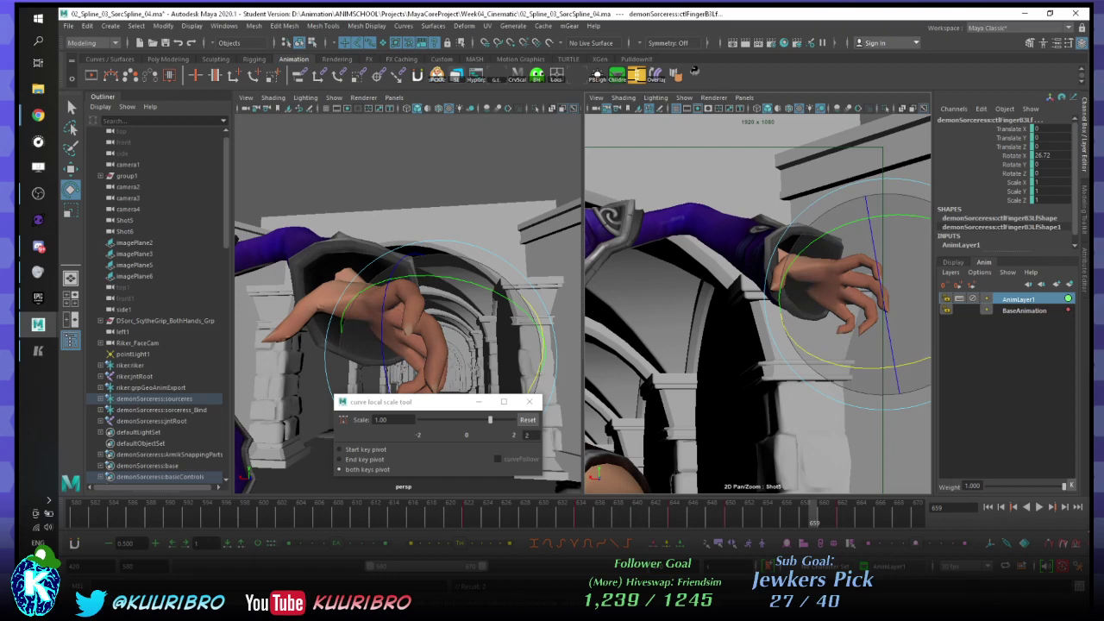
- Review the hand motion around frames 644 to 668, then uncurl ctlFingerC3Lf to about 25 in X at frame 642
key(ctrl+z)
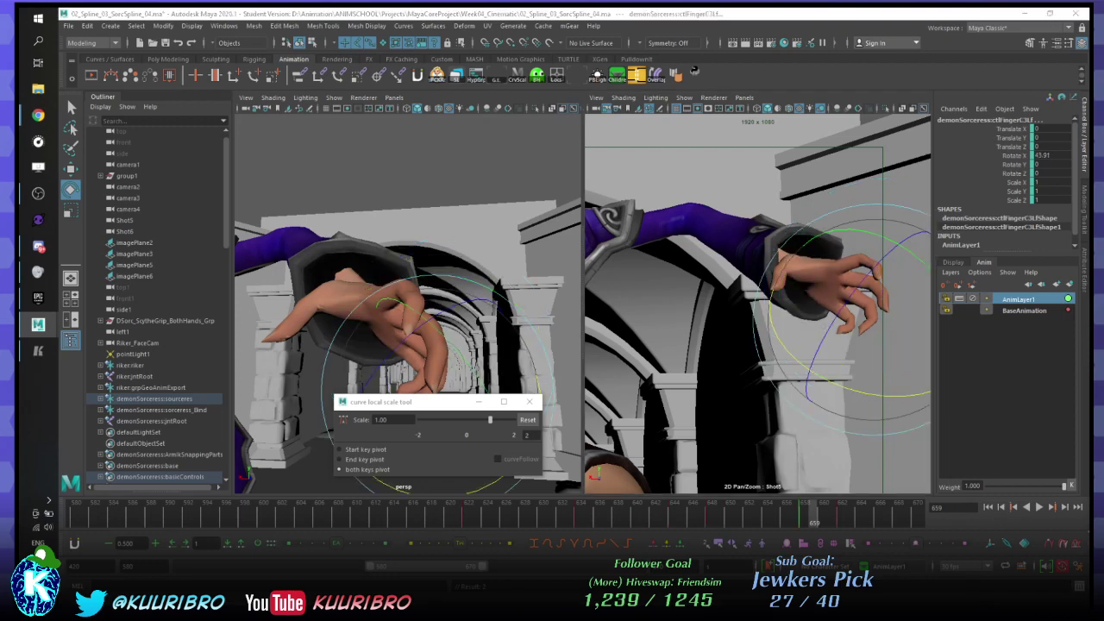
drag(814, 516, 899, 515)
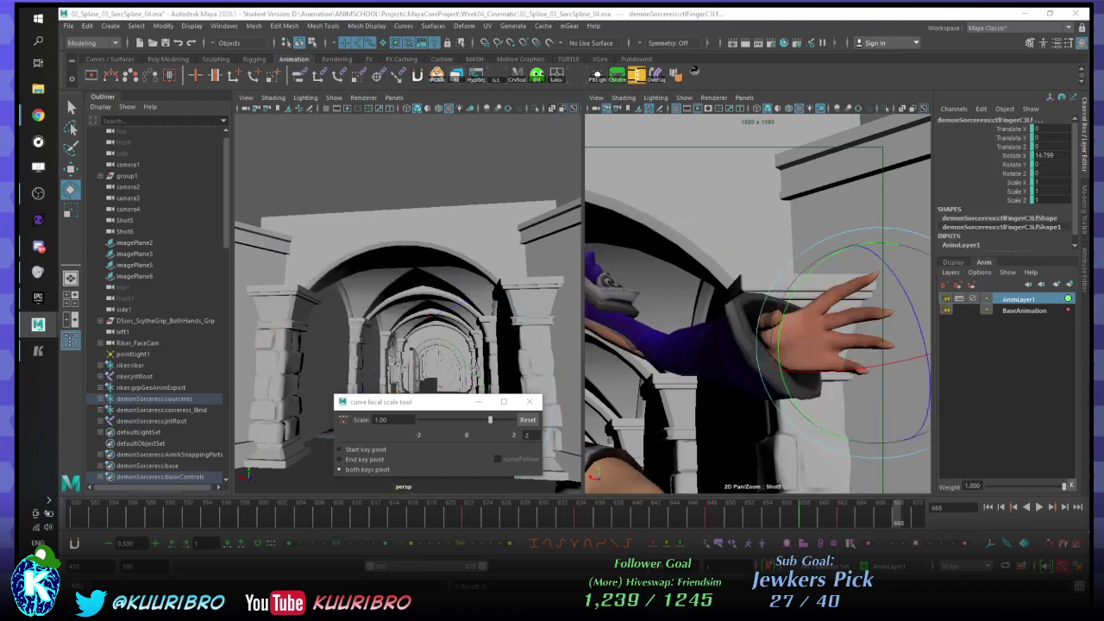
key(alt+v)
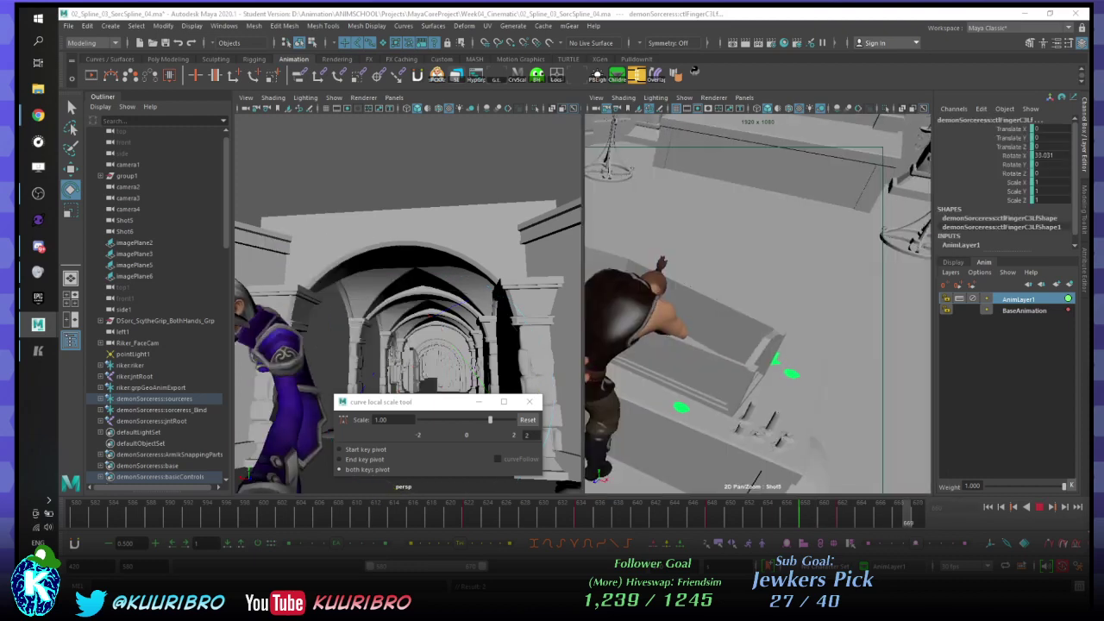
key(alt+v)
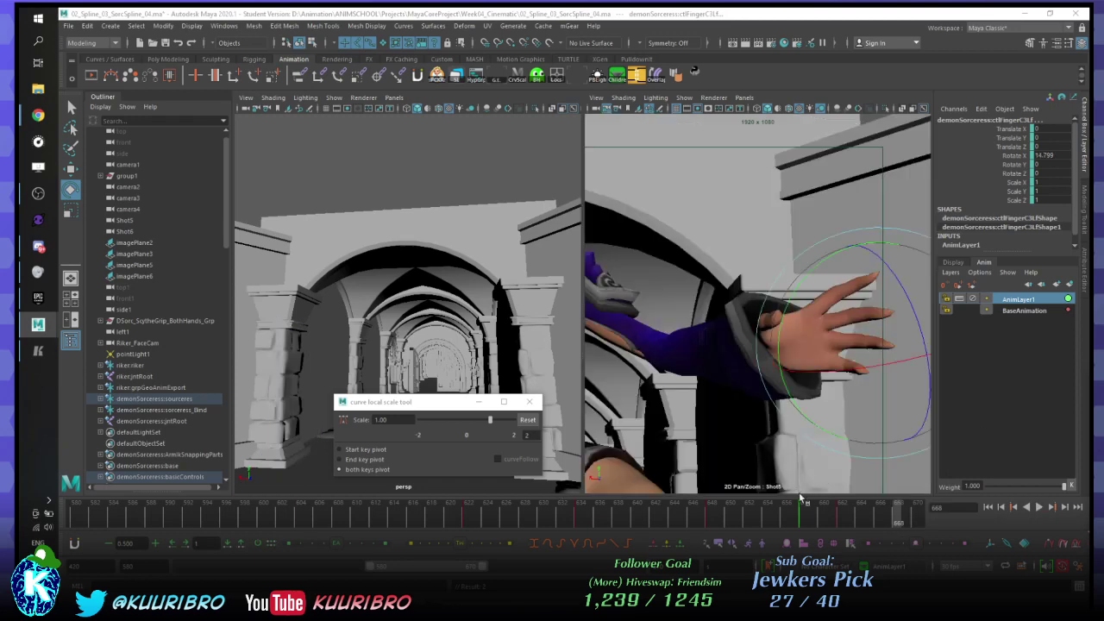
drag(800, 515, 673, 518)
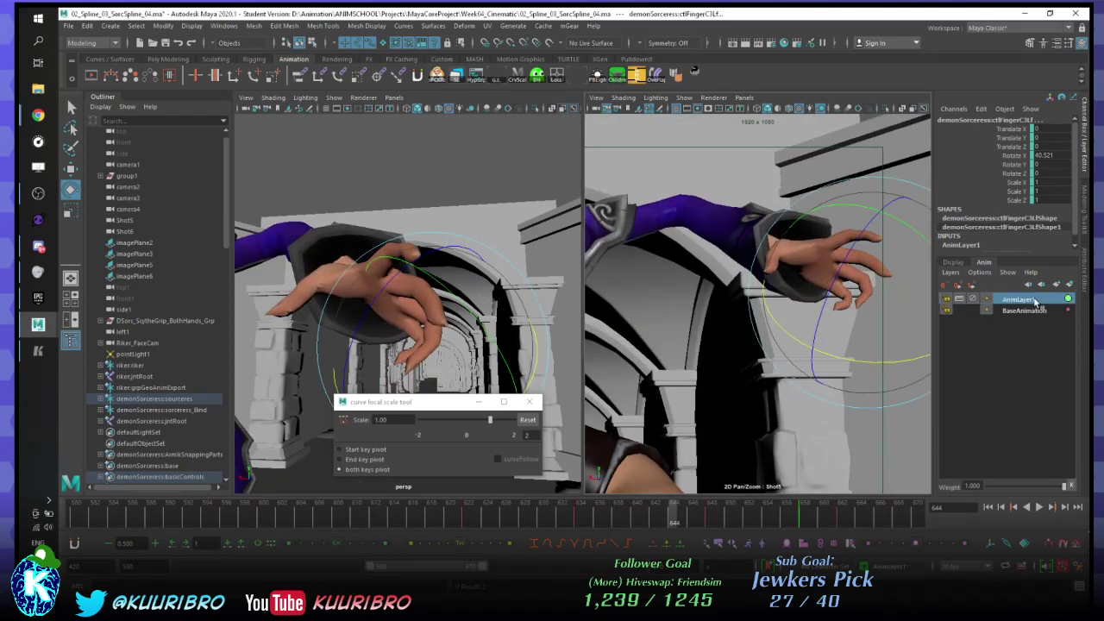
key(alt+v)
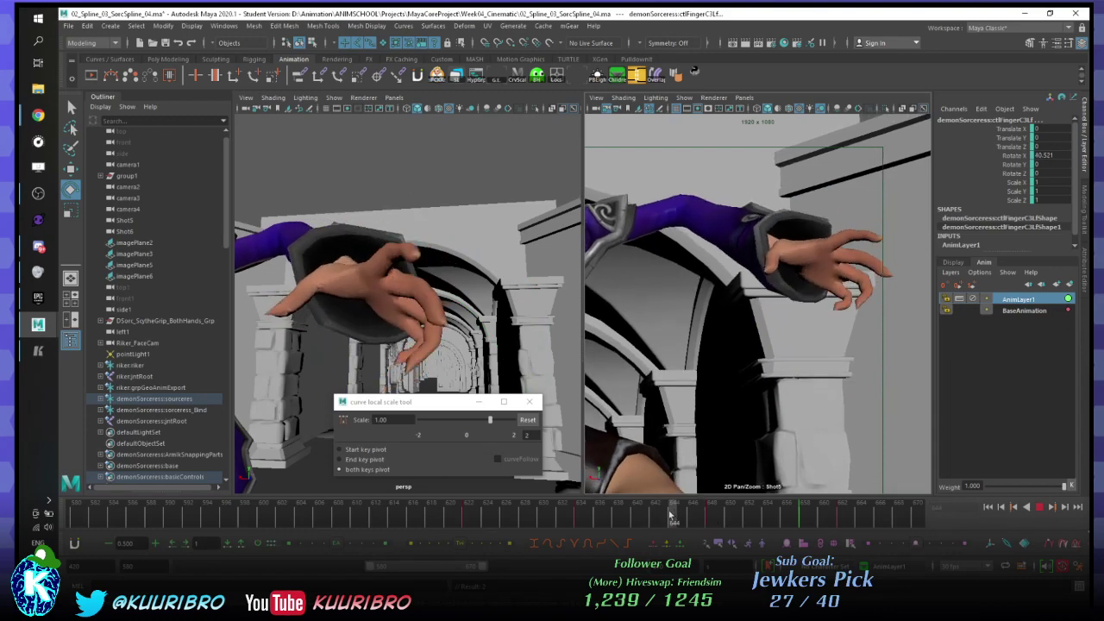
drag(670, 515, 654, 515)
drag(814, 329, 831, 315)
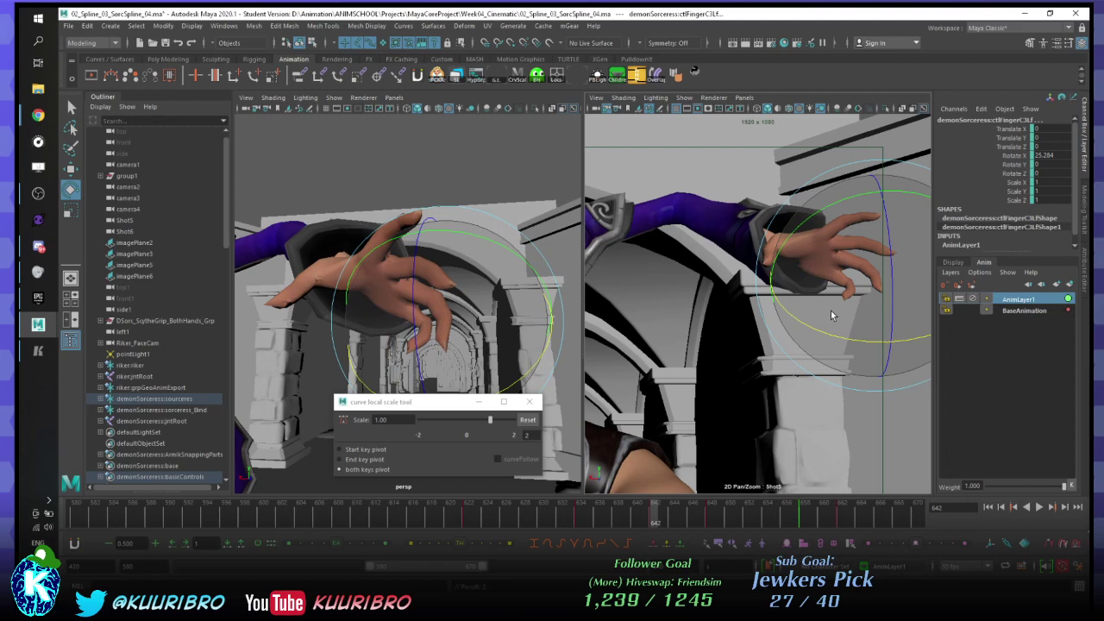
- Uncurl ctlFingerD3Lf to about 26 in X at frame 641 and play back the staggered finger motion
key(ctrl+z)
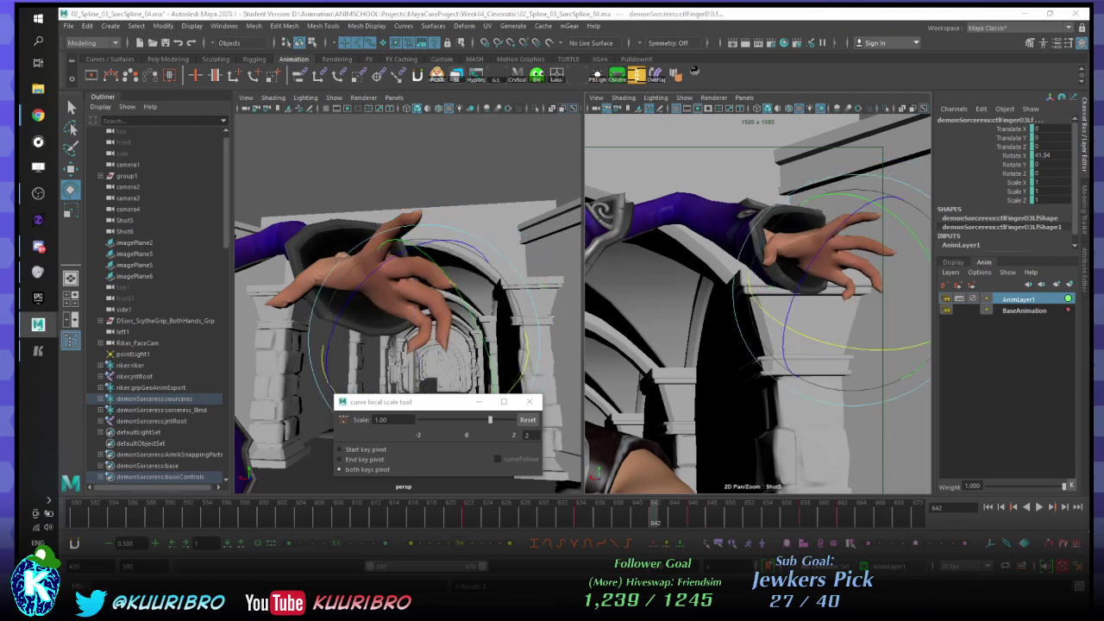
click(646, 514)
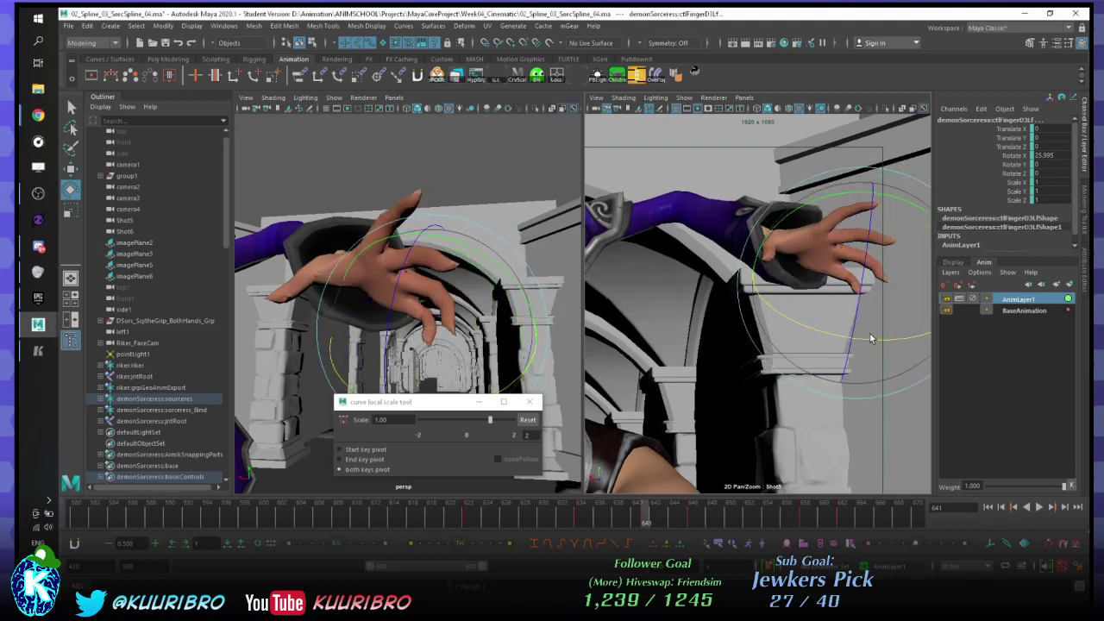
key(alt+v)
mouse_move(621, 510)
mouse_down()
mouse_move(749, 514)
mouse_move(531, 504)
mouse_up()
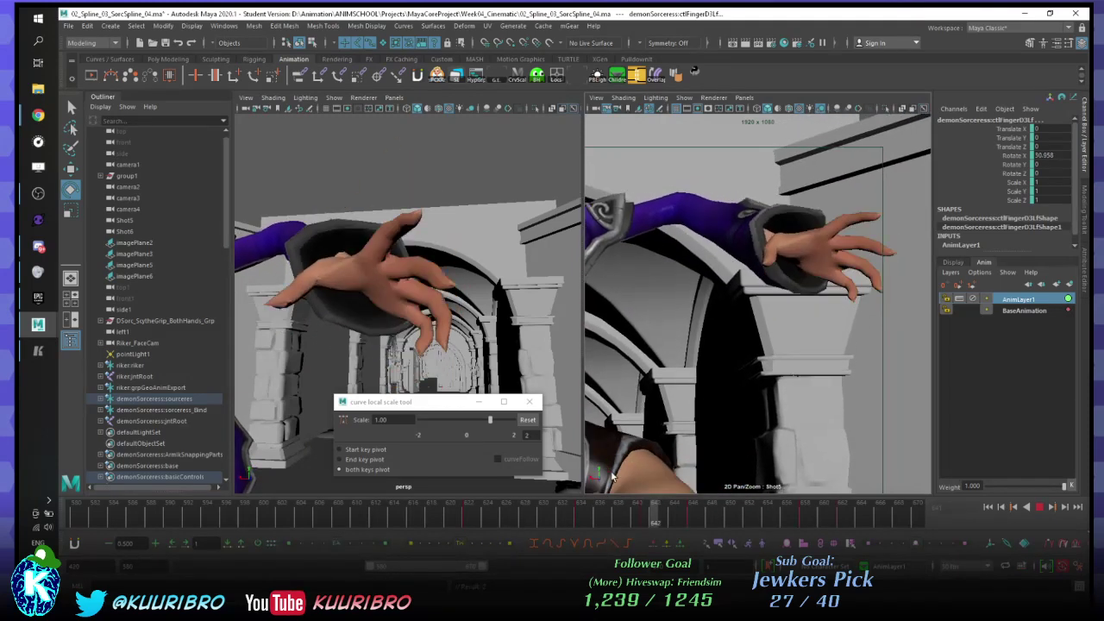
key(Escape)
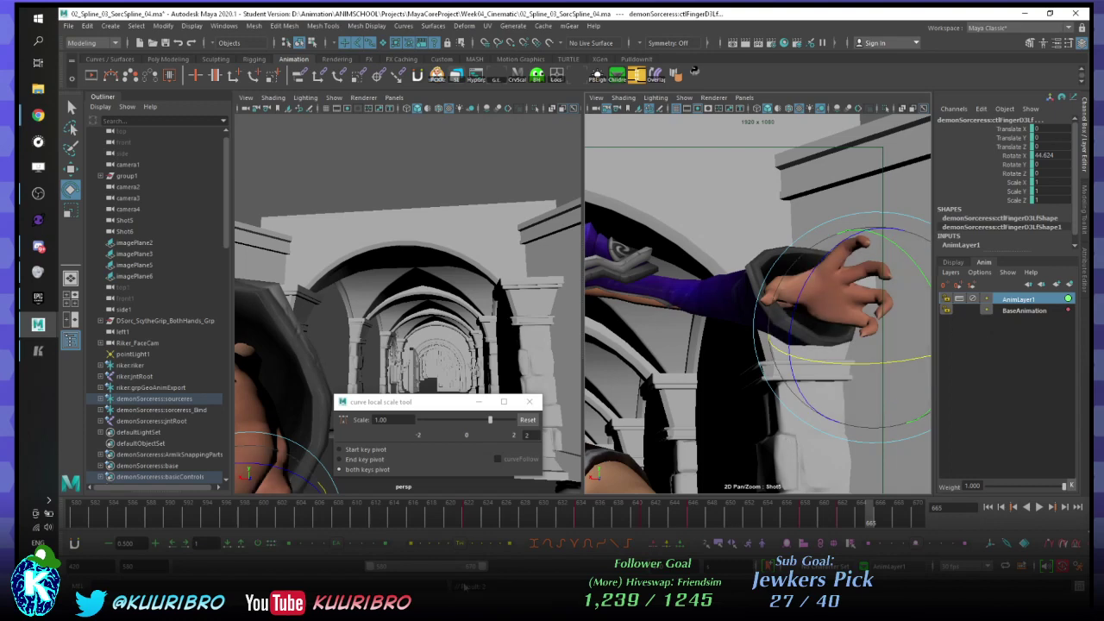
- Widen the visible time range to frames 420 to 800, go to frame 420 and turn off the shot camera's 2D pan/zoom
drag(481, 566, 635, 567)
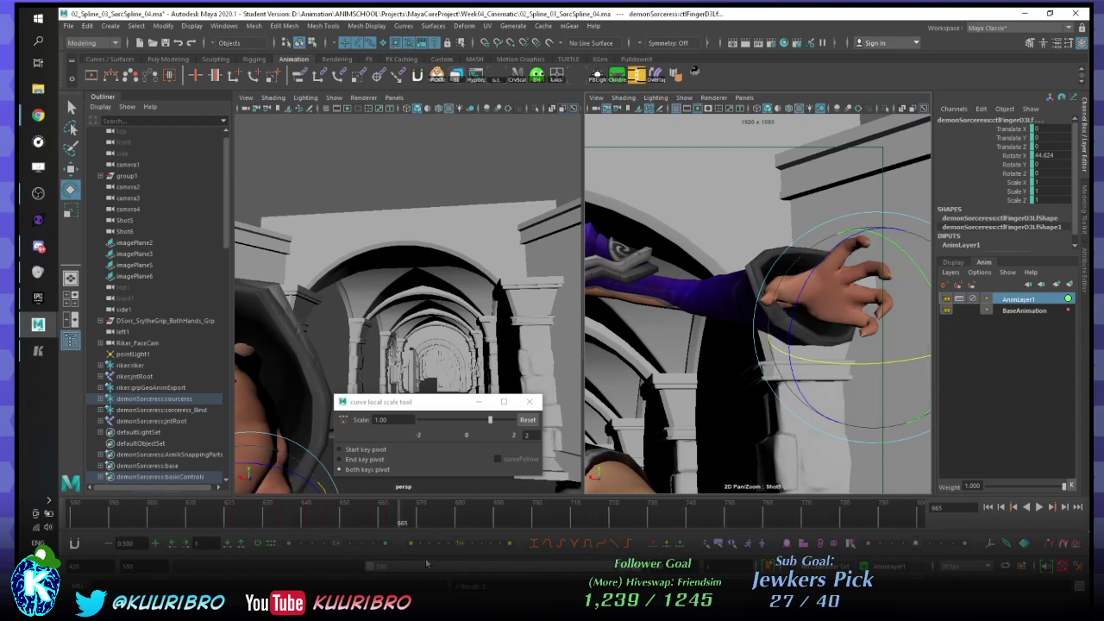
drag(373, 569, 181, 566)
drag(427, 524, 46, 511)
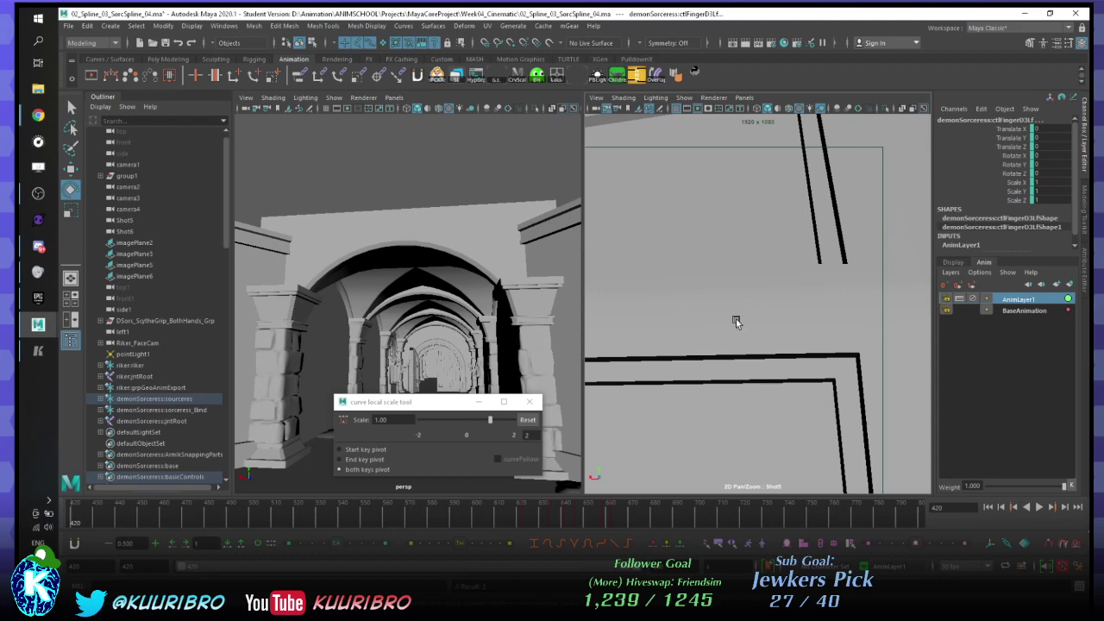
key(backslash)
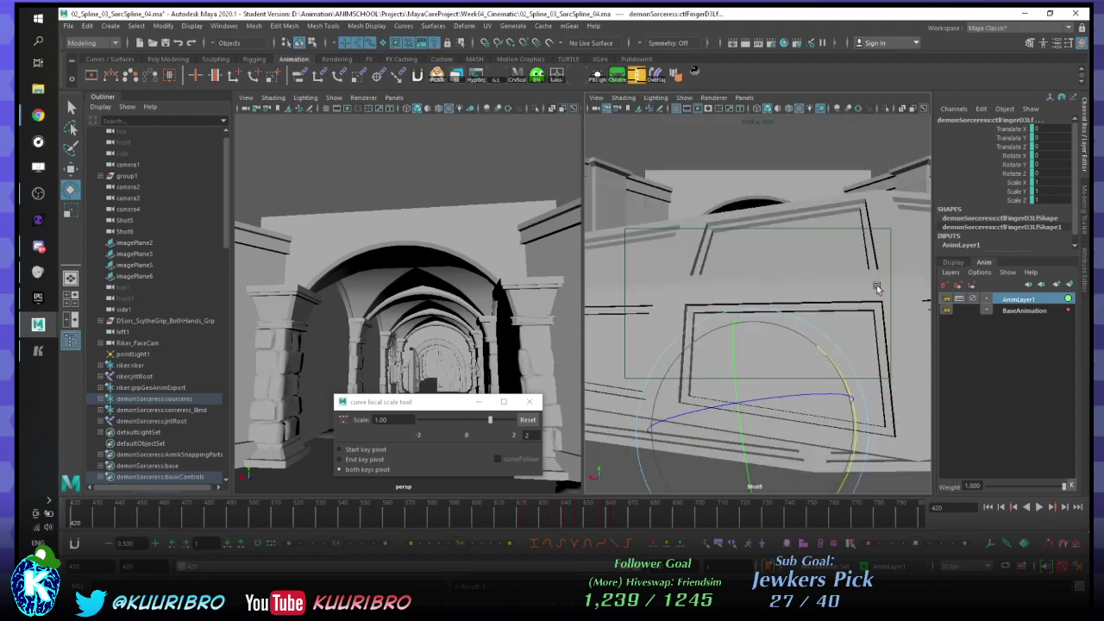
- Merge AnimLayer1 and BaseAnimation into a single animation layer through the merge options
right_click(1013, 309)
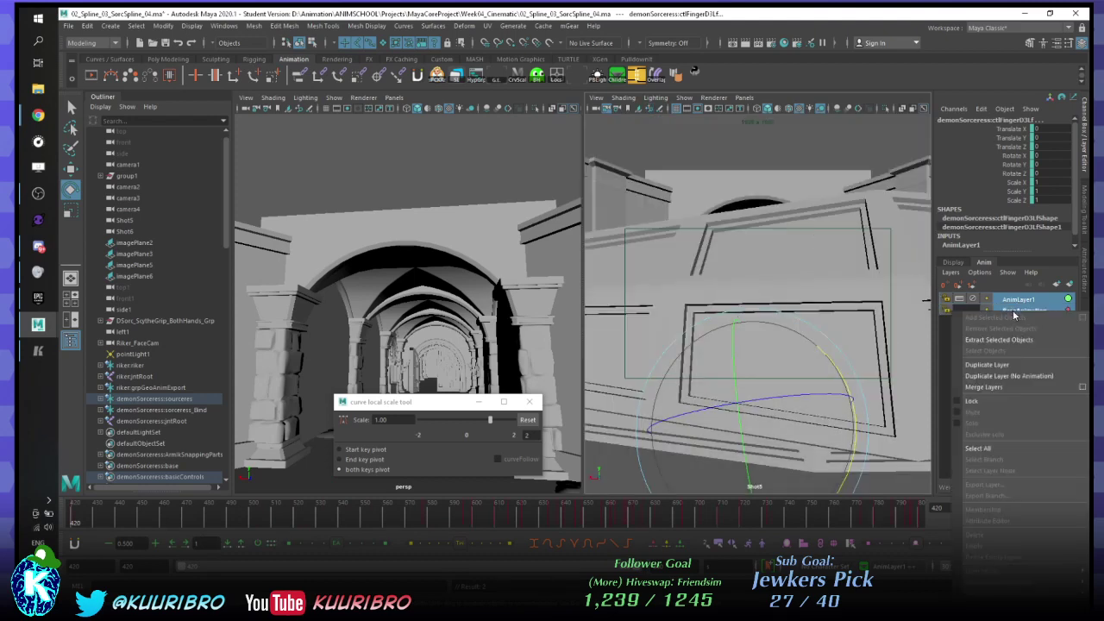
click(1083, 387)
click(451, 411)
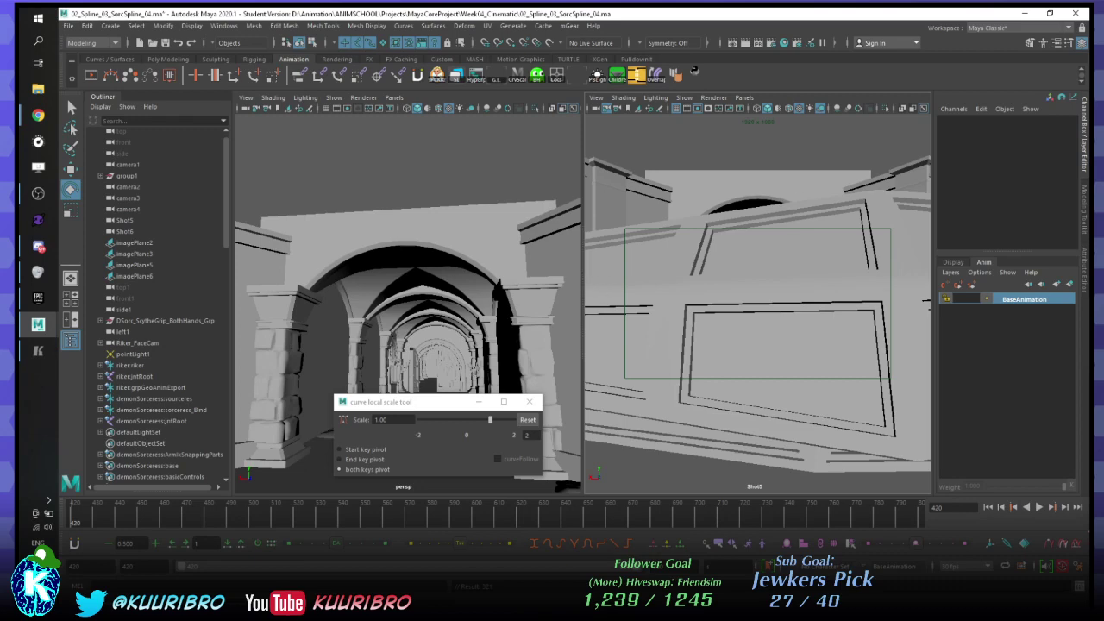
- Play the shot from about frame 500 to review the merged hand animation through the shot camera
click(38, 114)
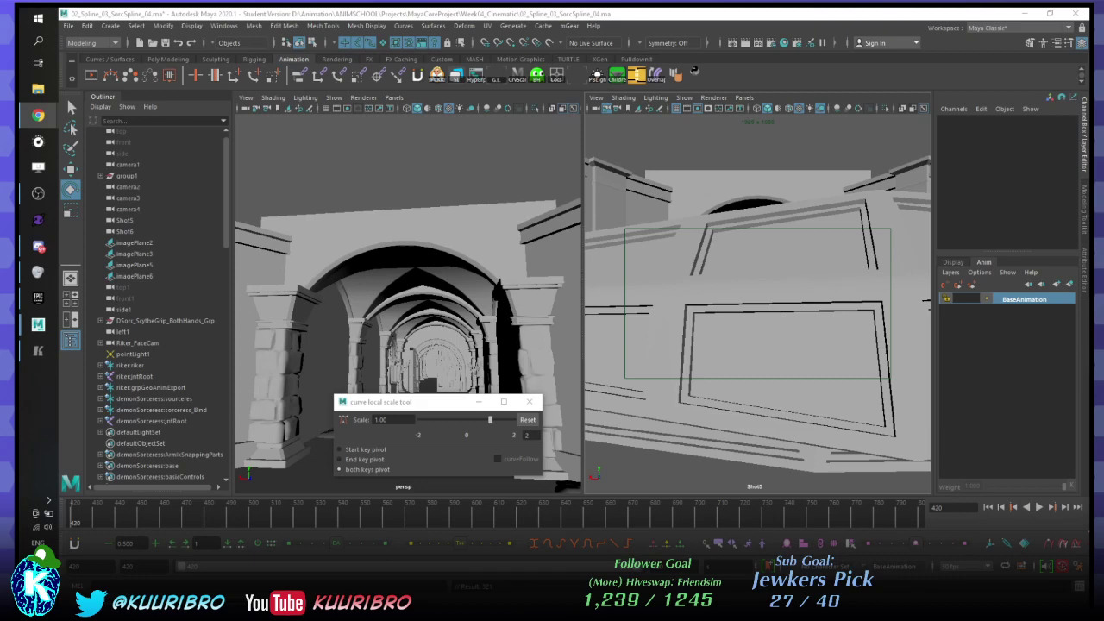
click(314, 13)
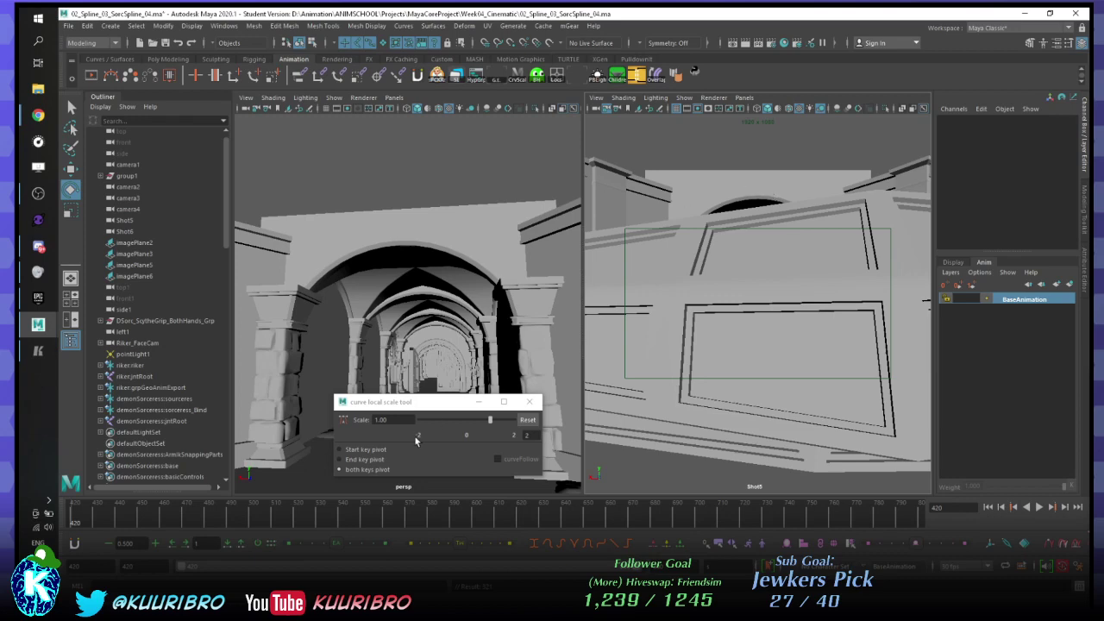
click(253, 520)
key(alt+v)
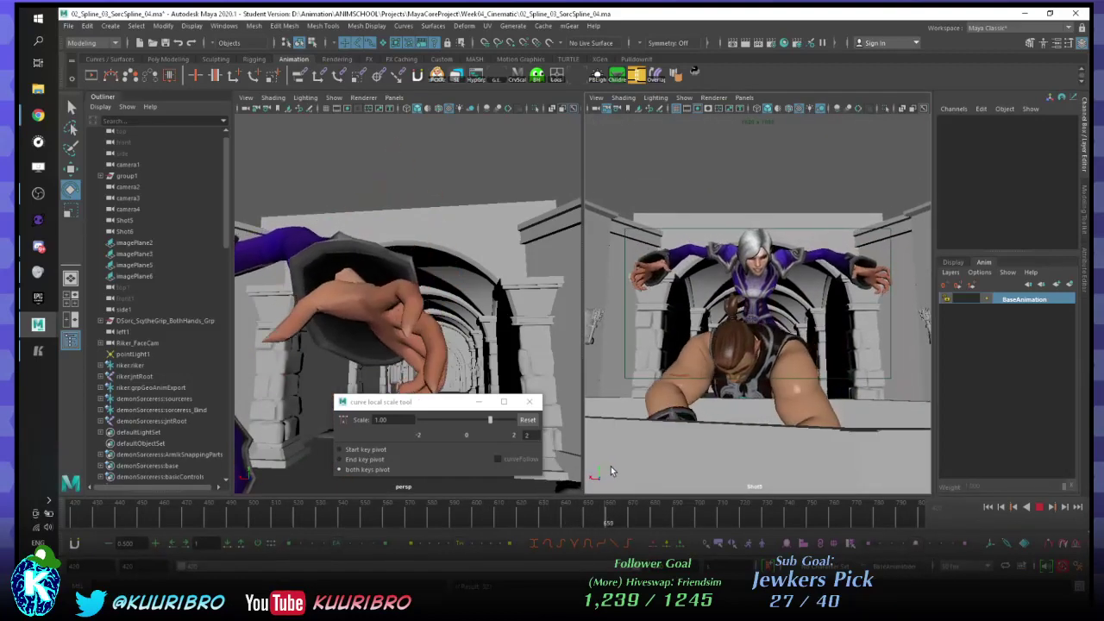
- Stop the playback, select the sorceress's ctlHandRt control and delete its key at frame 647
key(Escape)
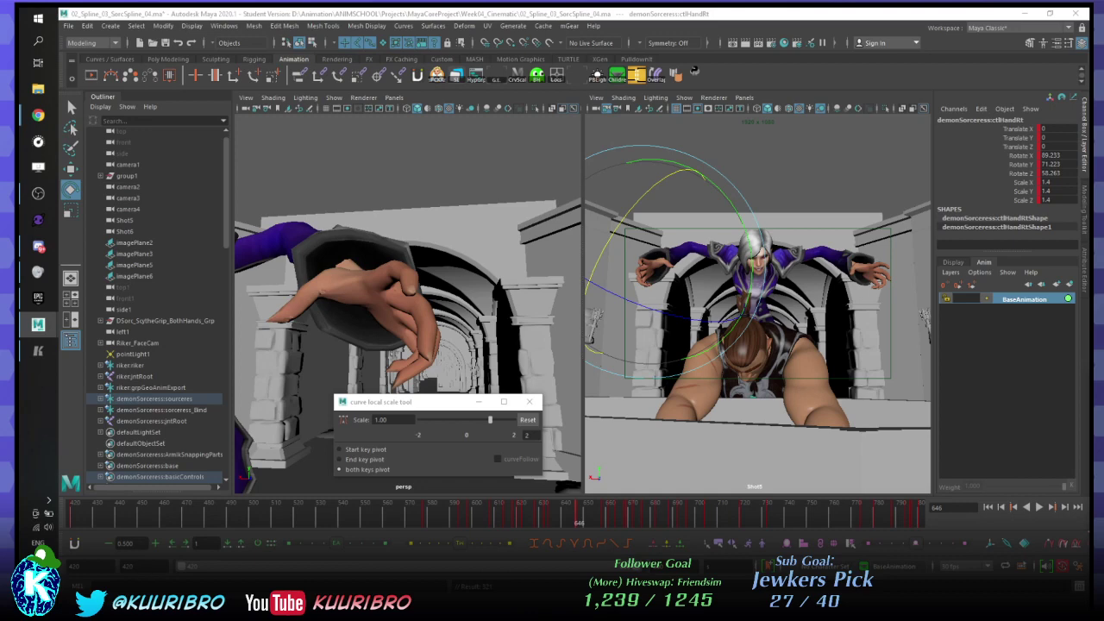
key(alt+period)
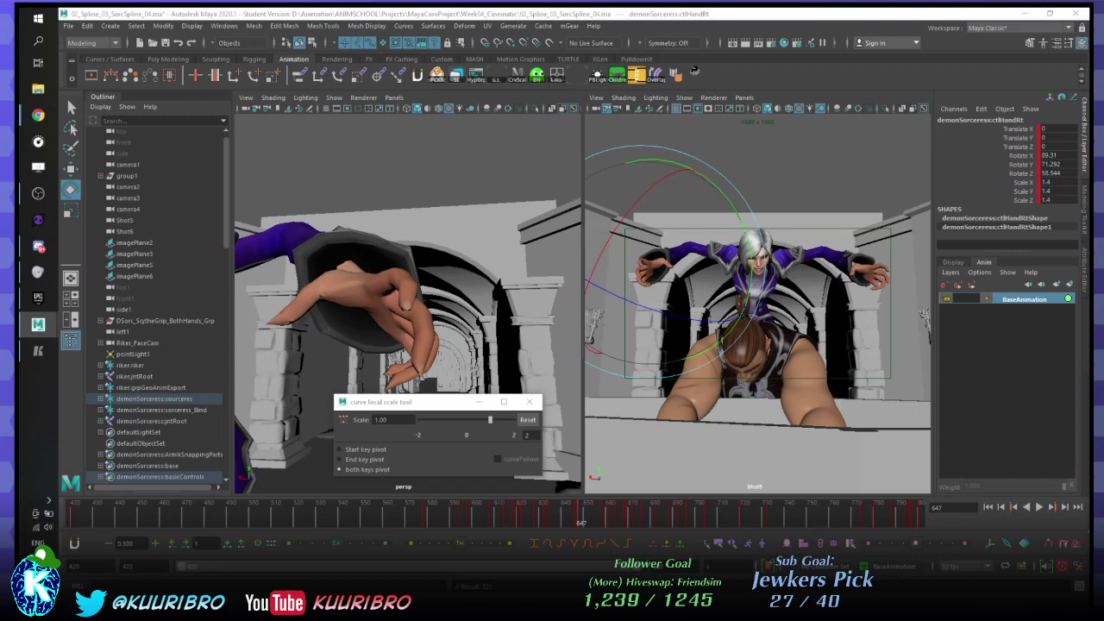
key(Delete)
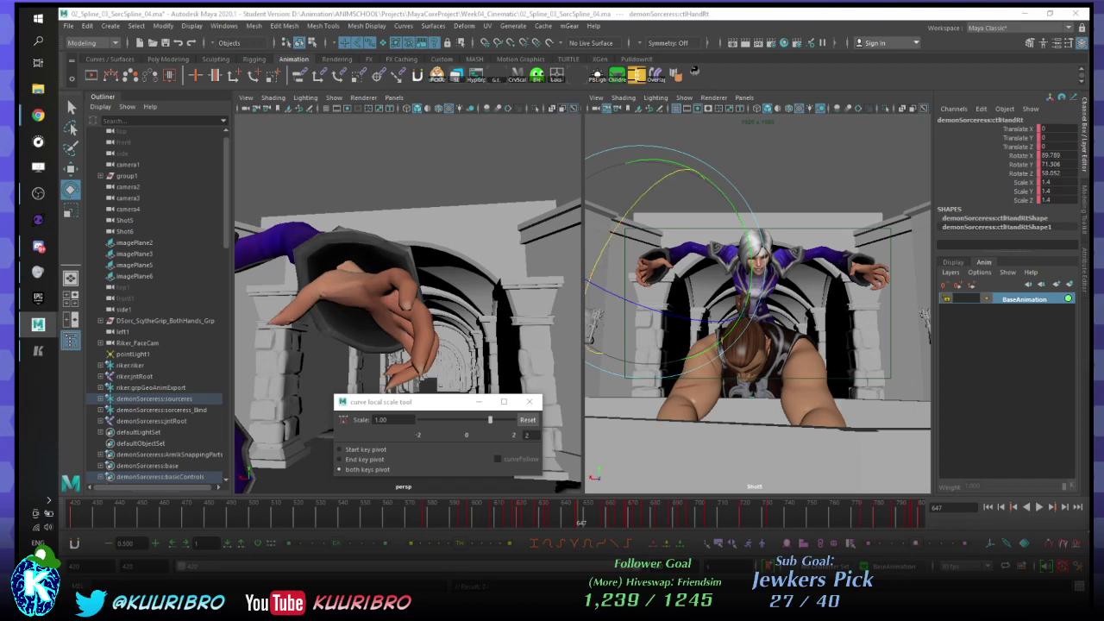
- Step through the ctlHandRt keys around the open-hand pose and delete the key at frame 634
key(period)
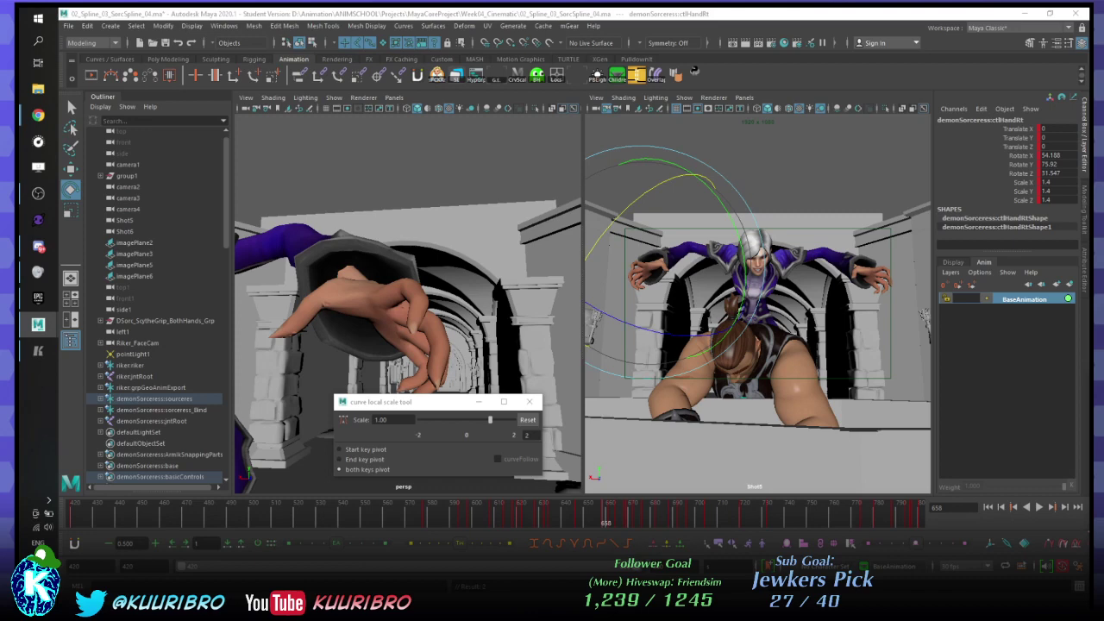
click(552, 515)
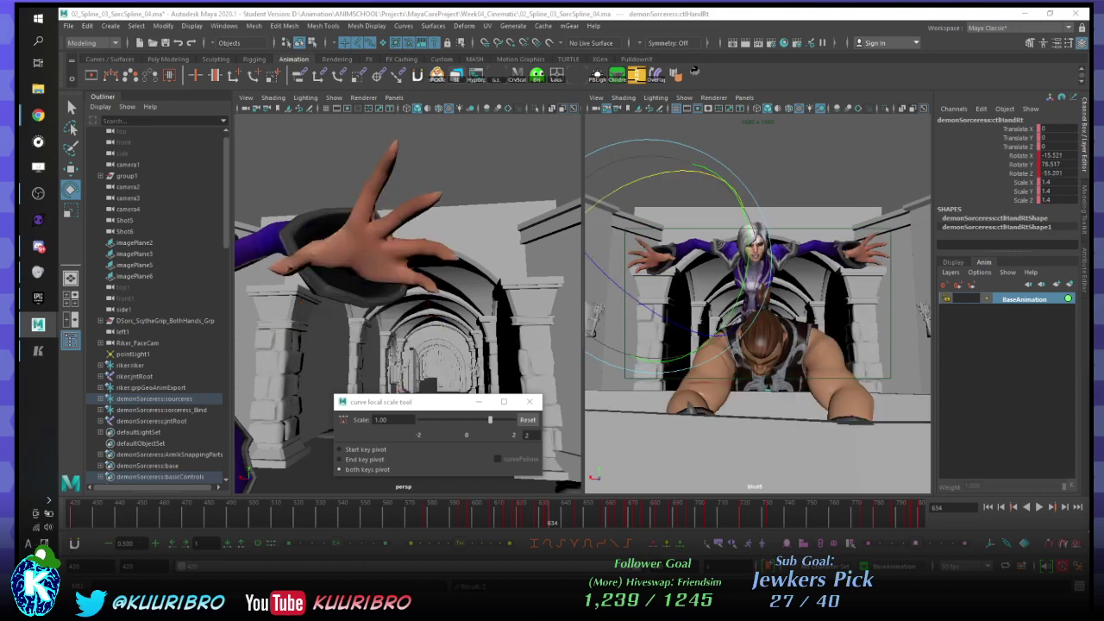
key(comma)
key(period)
mouse_move(553, 515)
mouse_down()
mouse_move(527, 515)
mouse_move(584, 515)
mouse_move(534, 516)
mouse_move(548, 515)
mouse_up()
key(period)
key(Delete)
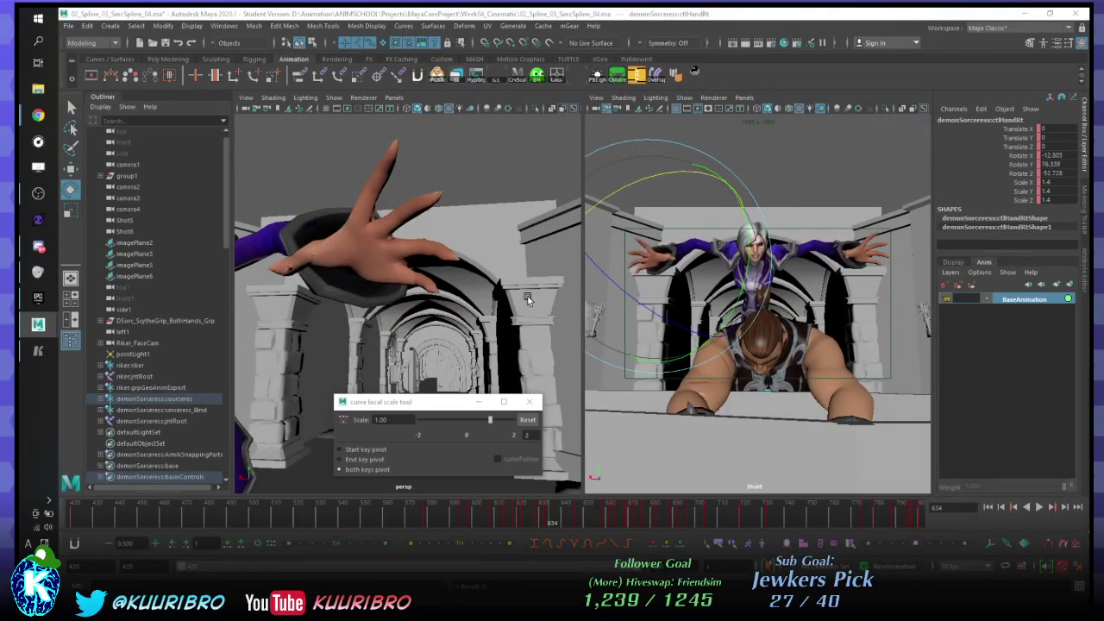
- Compare the ctlHandRt poses from frame 608 onward and delete the control's key at frame 661
alt+drag(334, 294, 459, 274)
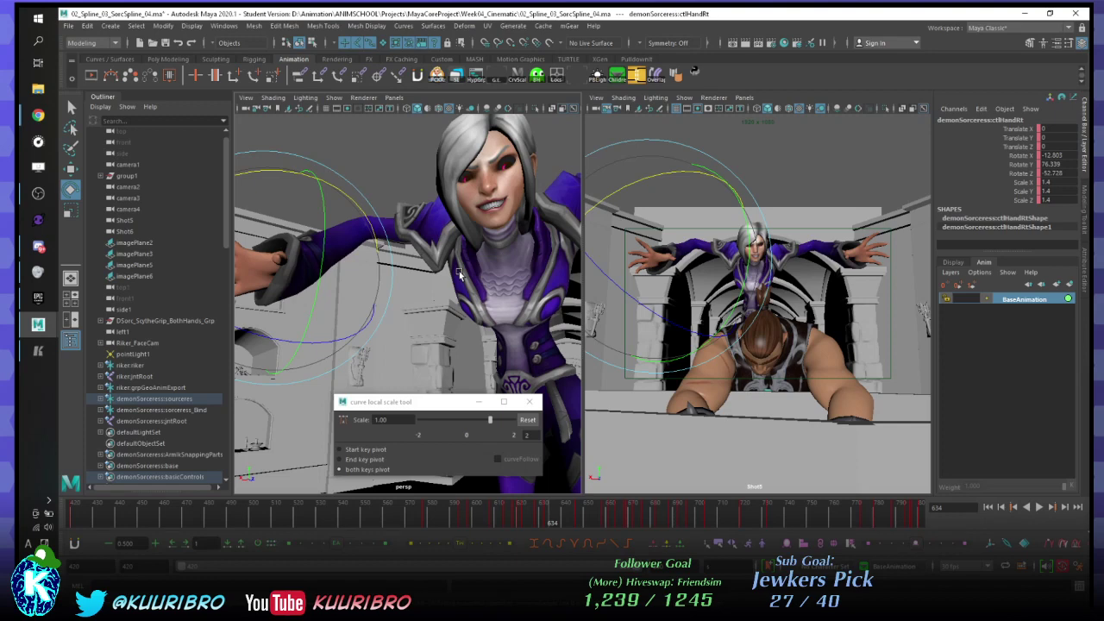
alt+drag(460, 275, 440, 281)
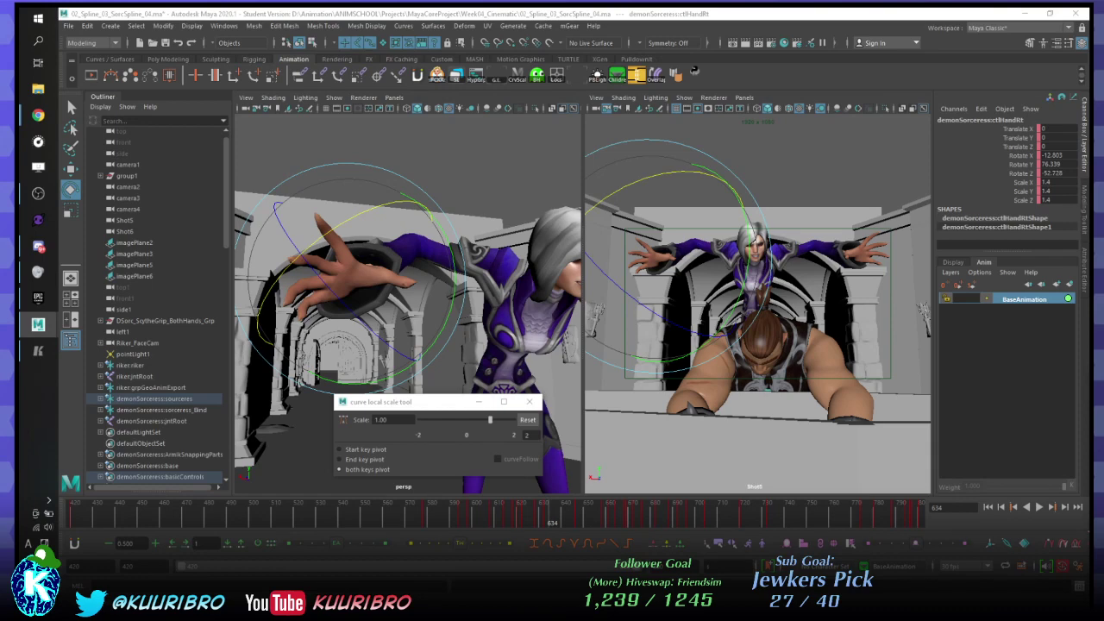
key(comma)
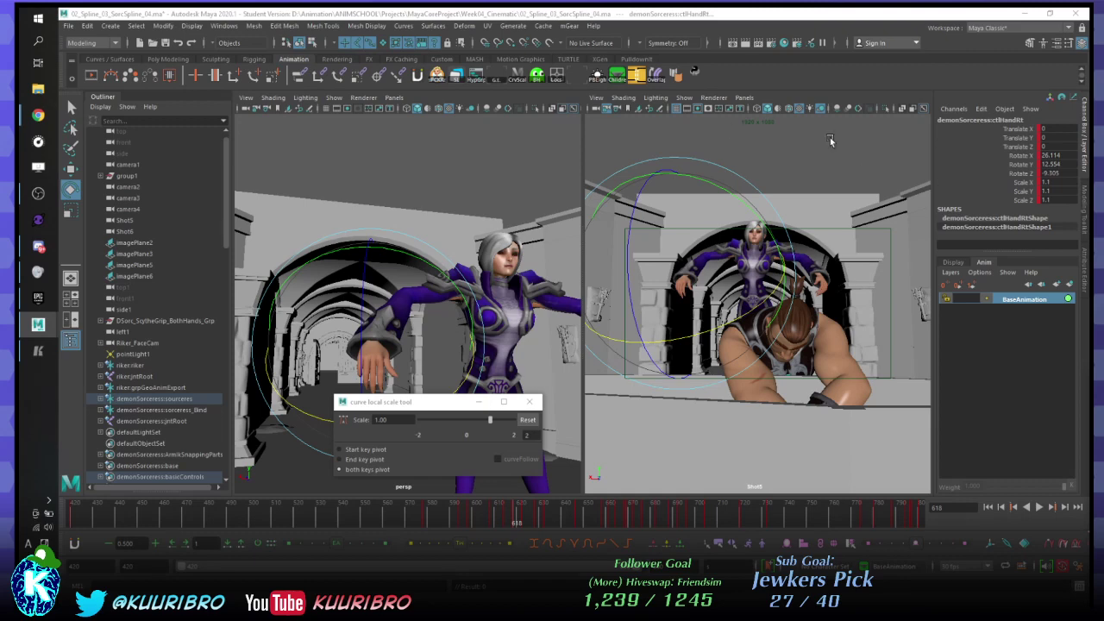
key(comma)
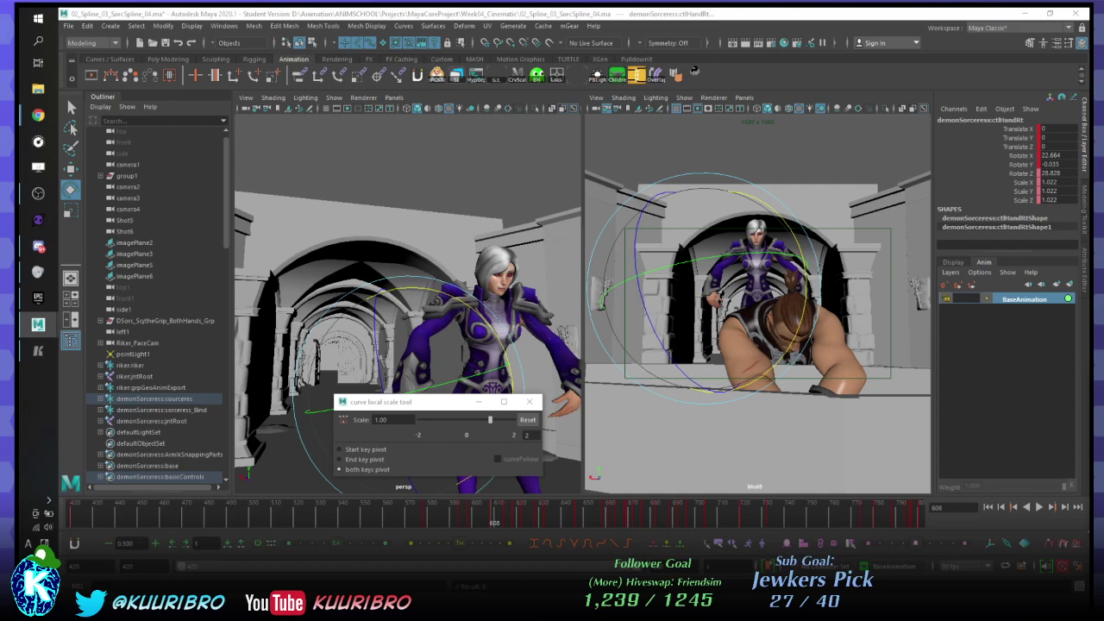
key(period)
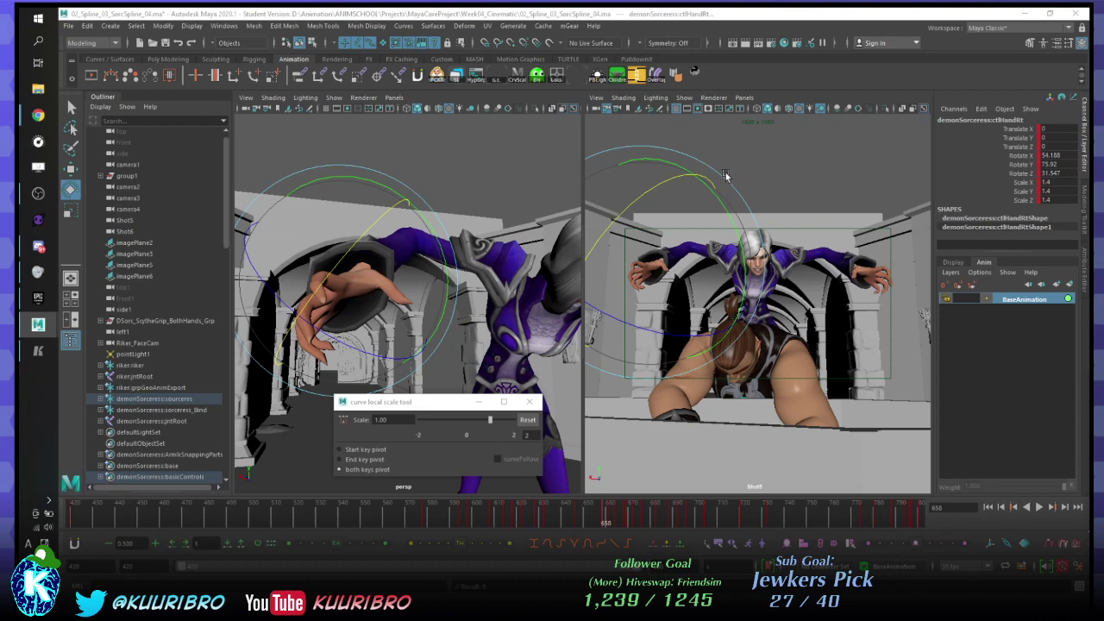
click(494, 515)
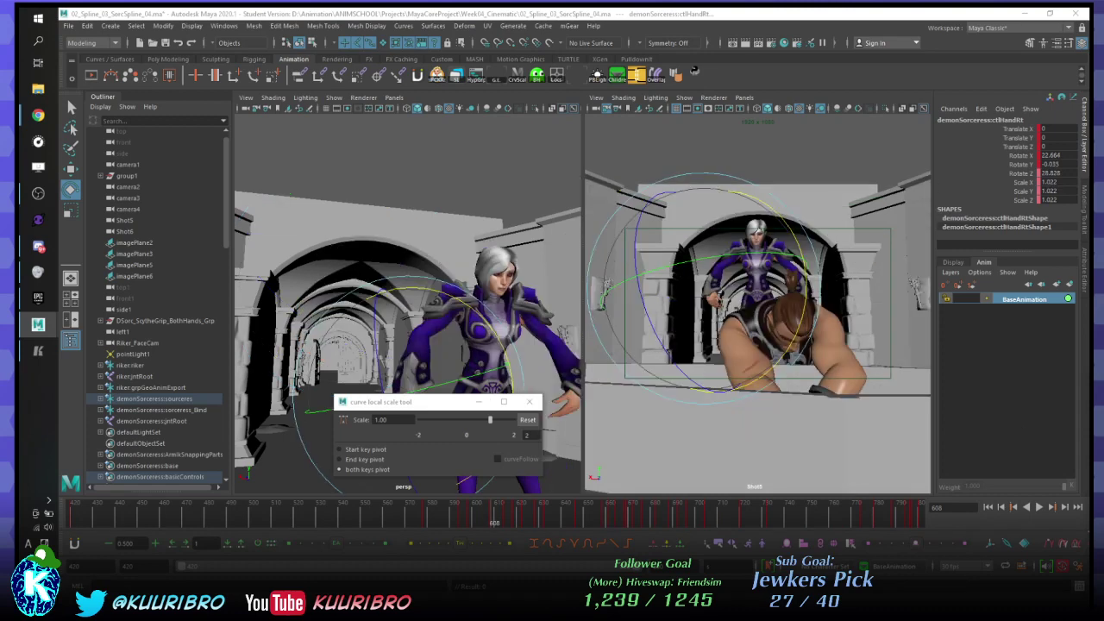
key(.)
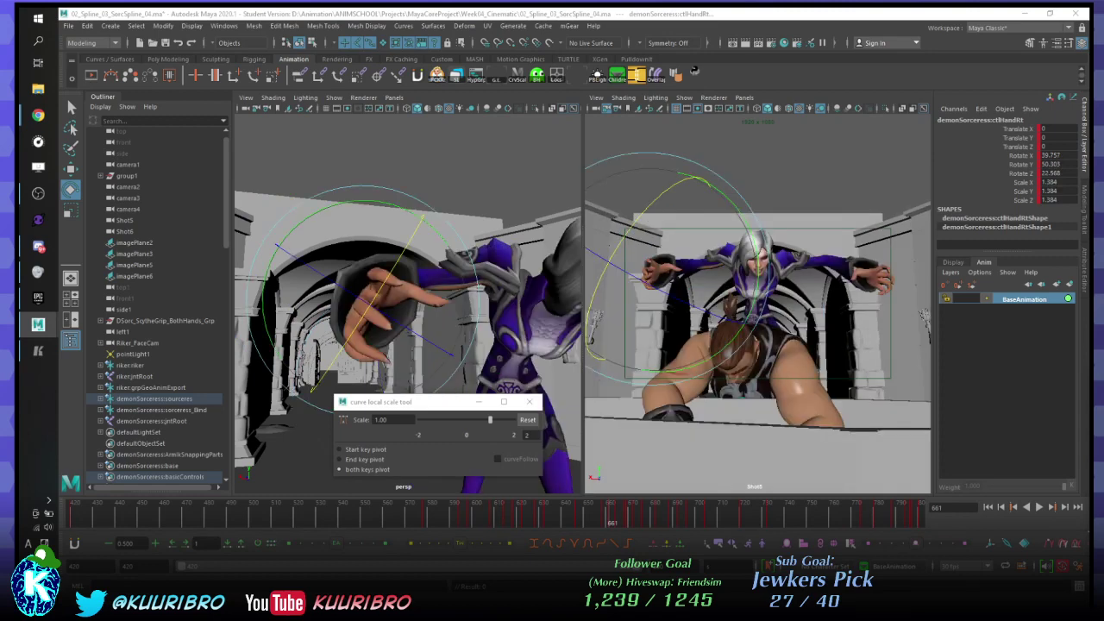
key(Delete)
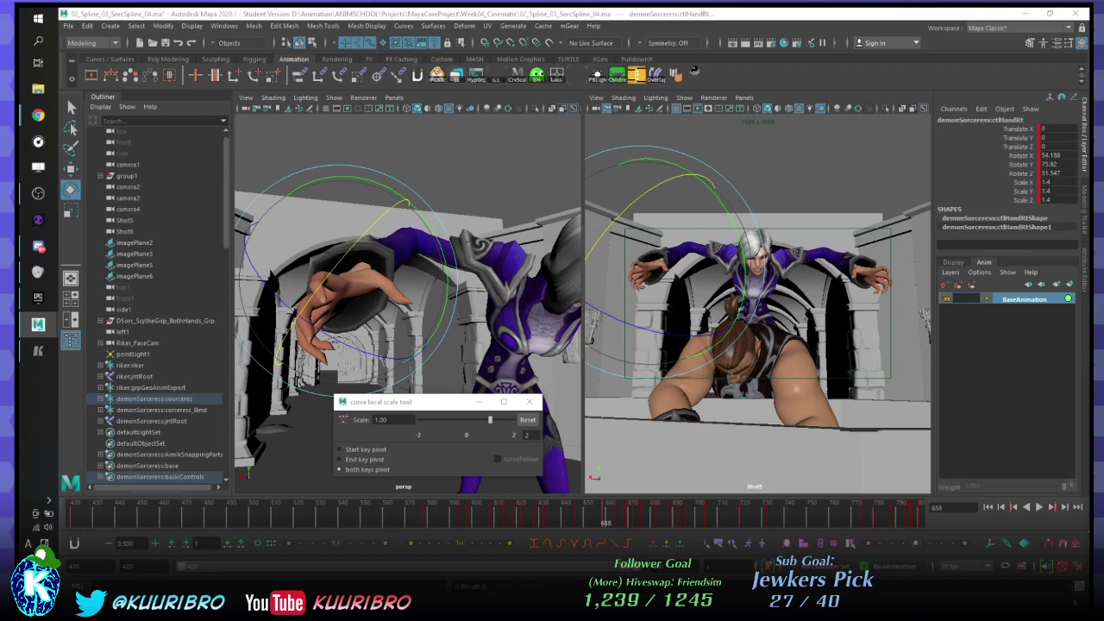
- Turn on the shot camera's 2D pan/zoom, enlarge the sorceress's right hand and play back its motion
alt+drag(449, 295, 409, 281)
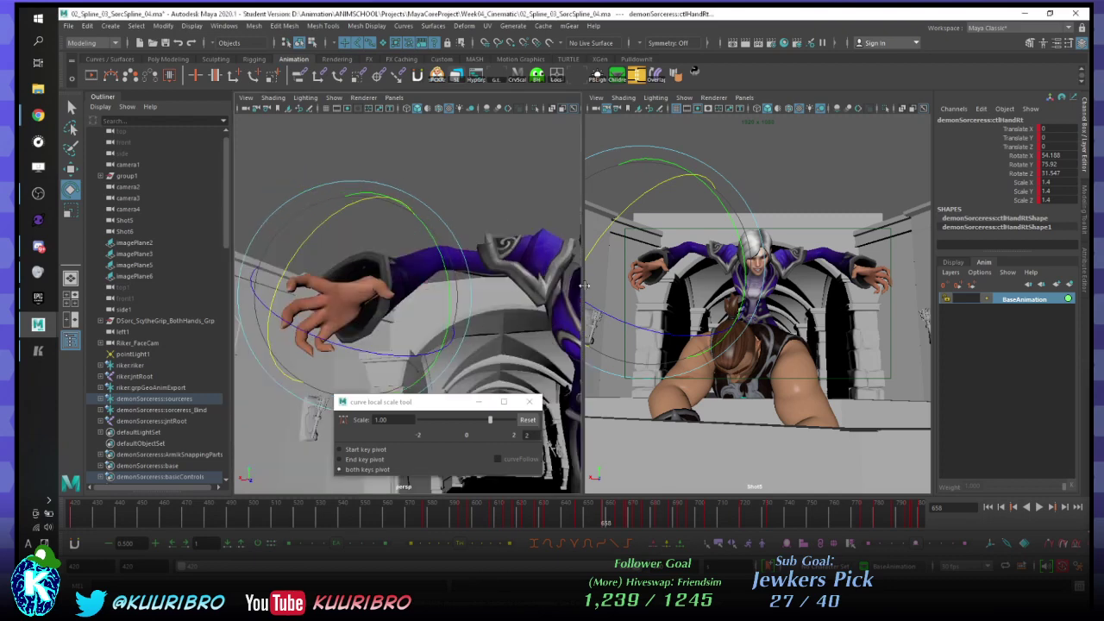
key(backslash)
middle_drag(647, 273, 738, 261)
middle_drag(848, 242, 865, 224)
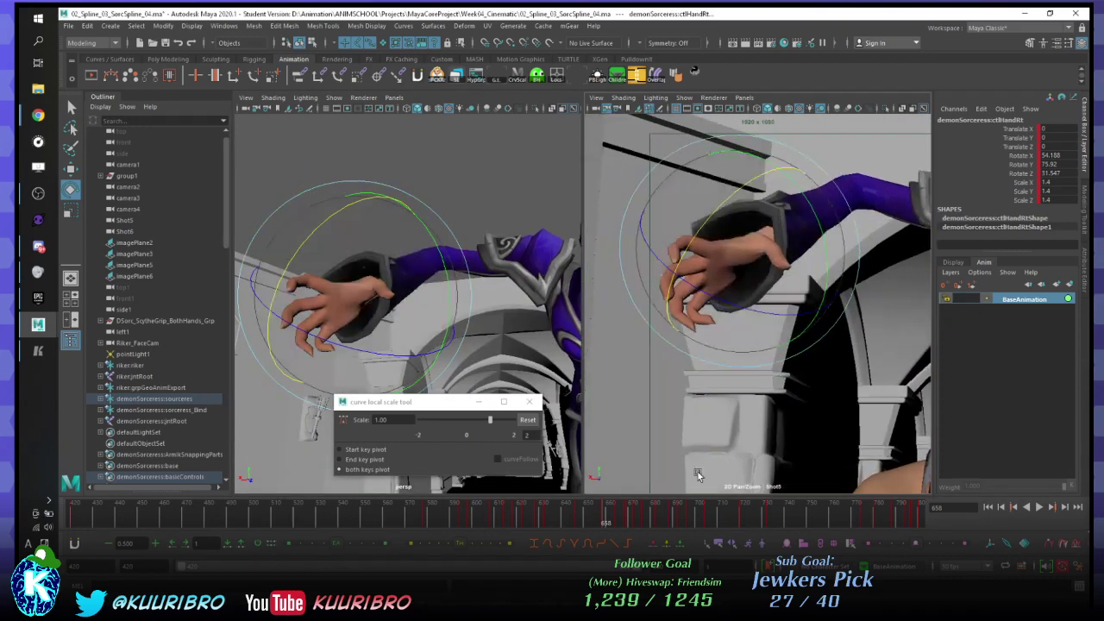
mouse_move(620, 509)
mouse_down()
mouse_move(523, 511)
mouse_move(608, 510)
mouse_move(572, 510)
mouse_move(605, 501)
mouse_up()
key(alt+v)
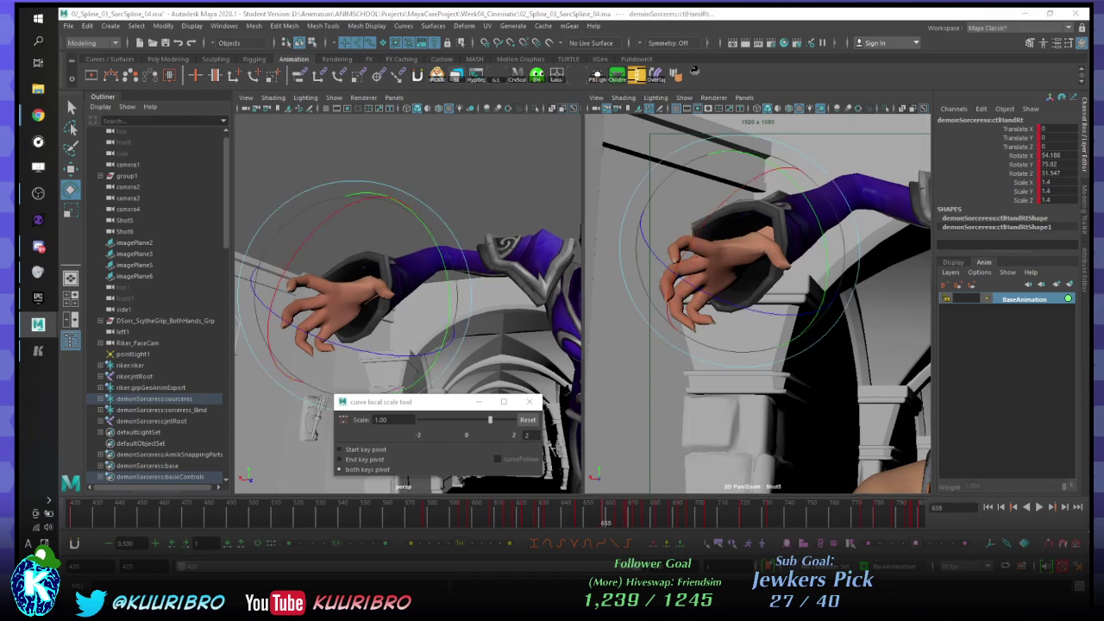
- Rotate ctlHandRt at frame 658 to about 57.9, 78.1, 32.4 in X, Y and Z, and play back the motion
key(comma)
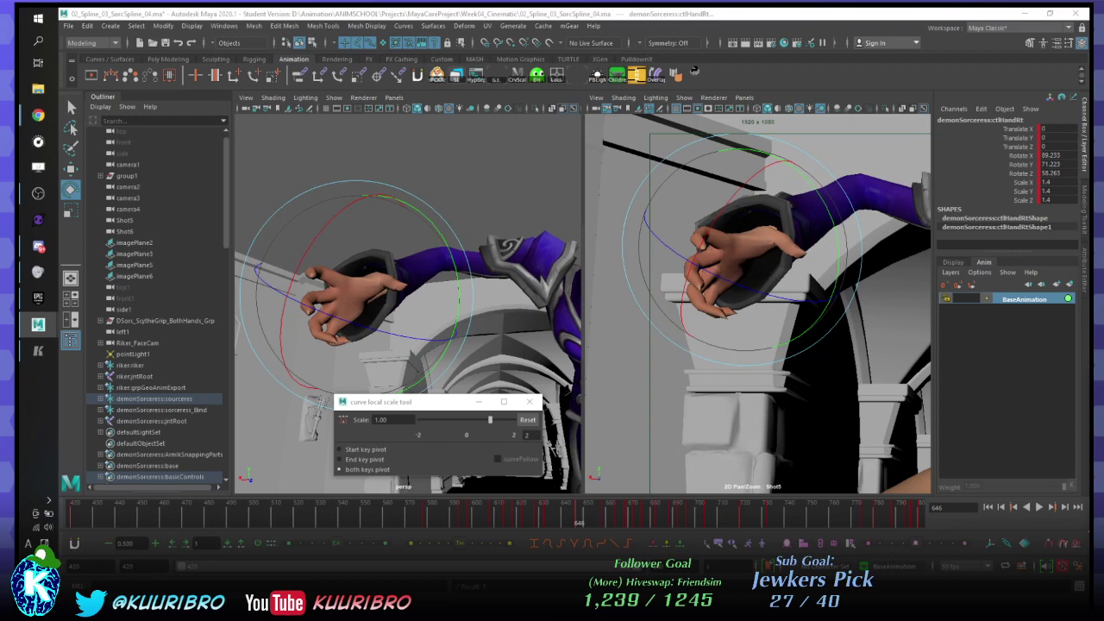
key(ctrl+z)
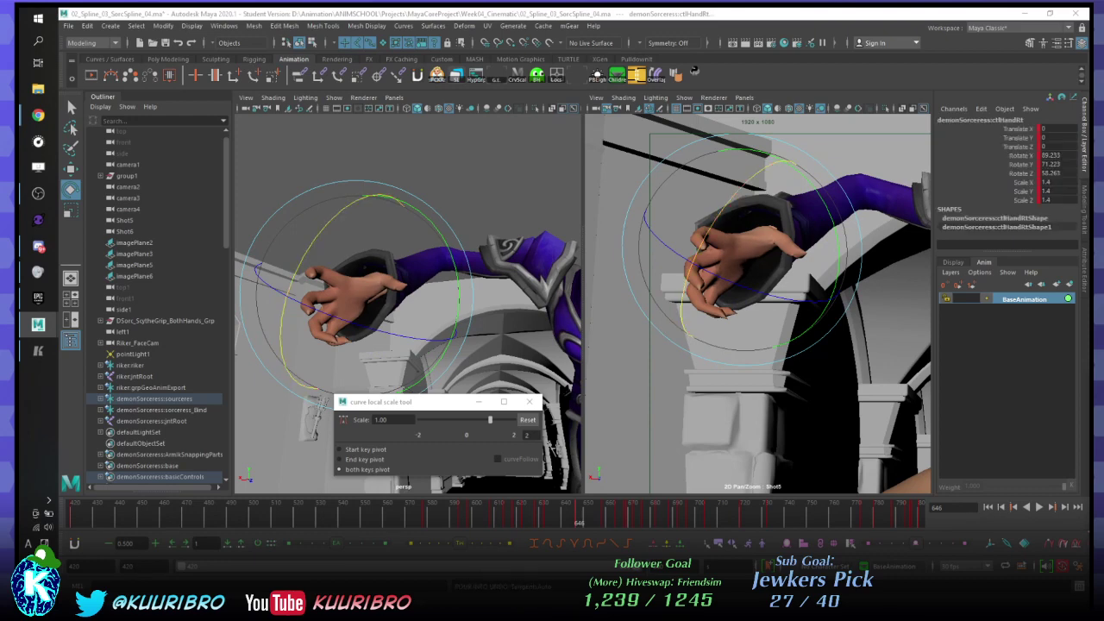
key(s)
drag(609, 382, 586, 383)
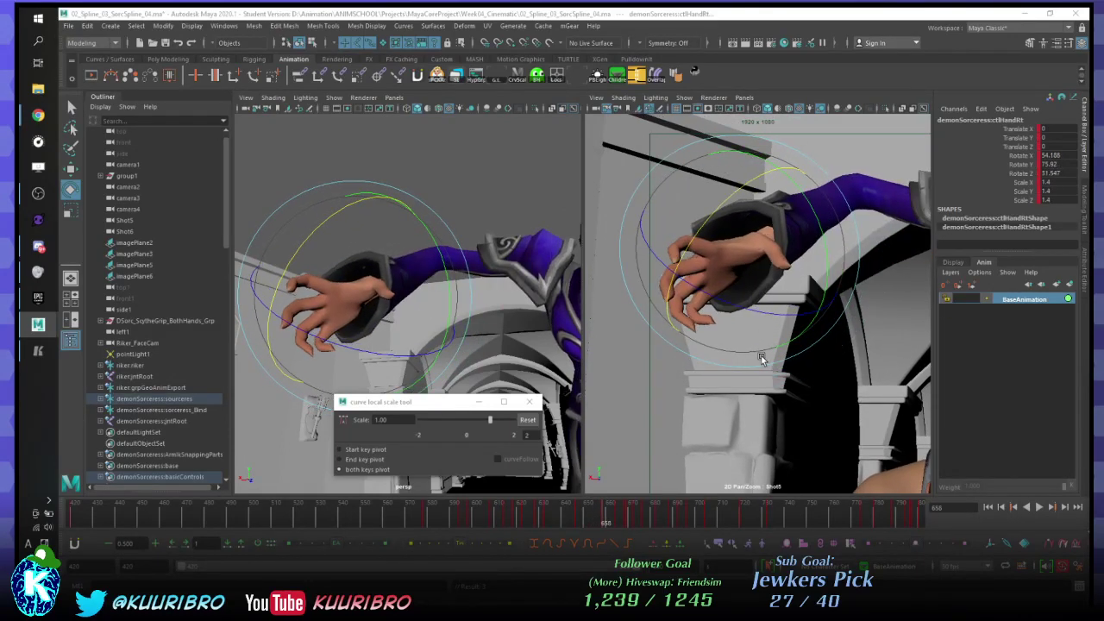
key(e)
drag(772, 387, 735, 384)
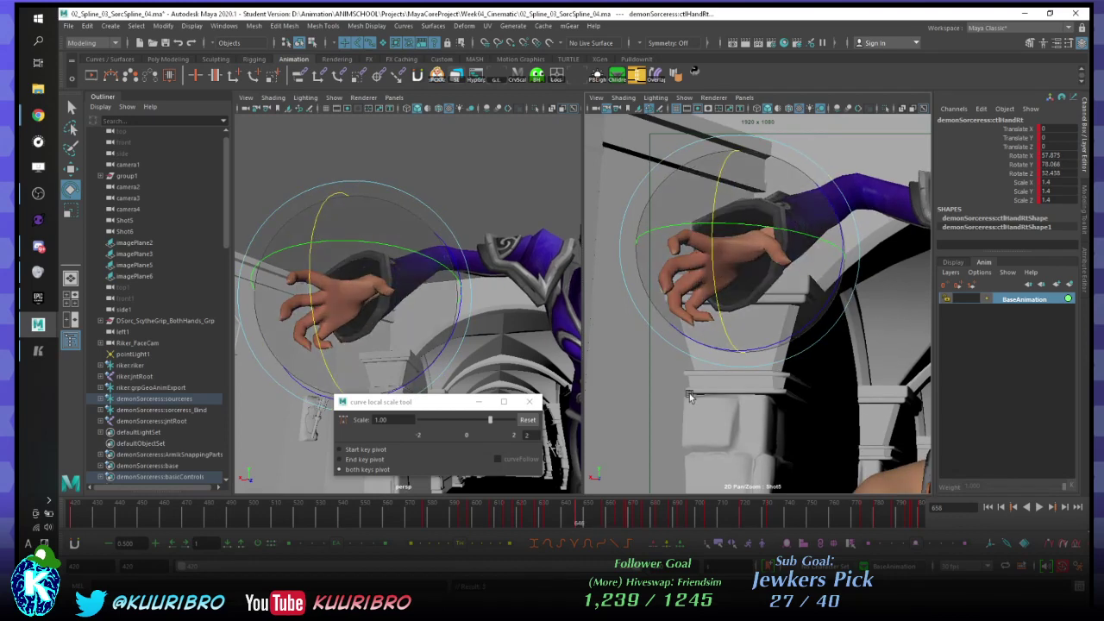
drag(591, 523, 587, 515)
key(alt+v)
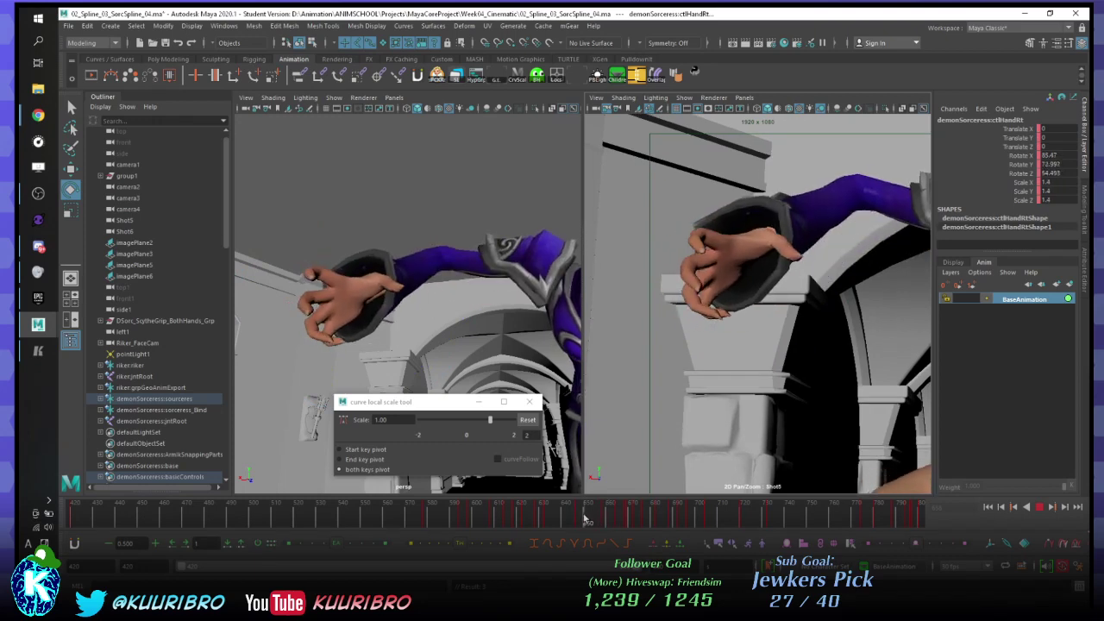
key(alt+v)
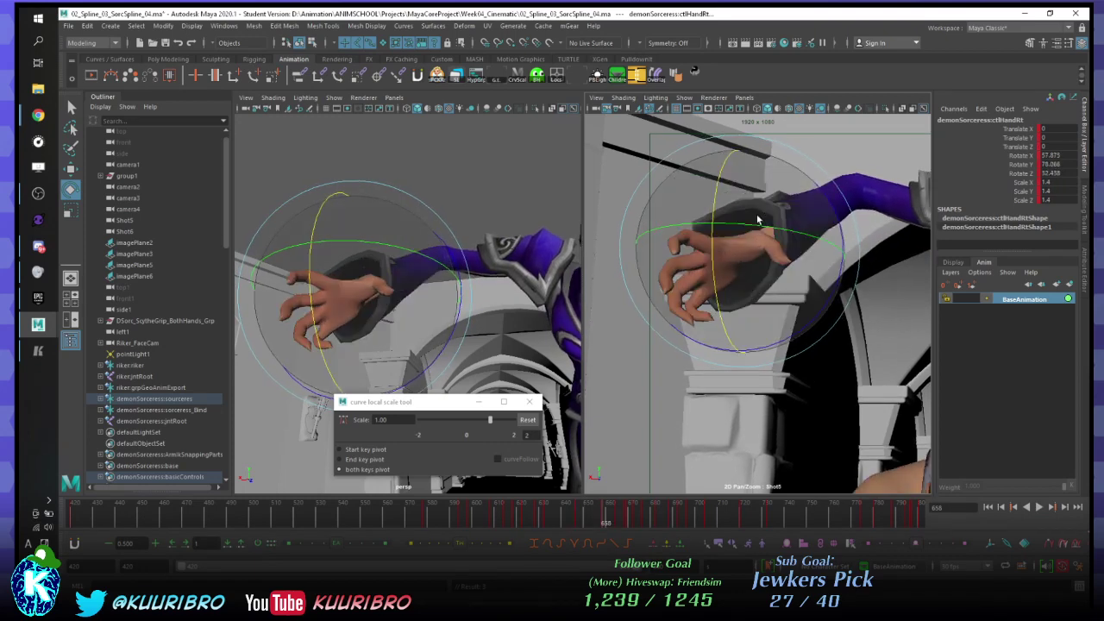
- Rotate ctlHandRt at frame 646 to about 91.3, 73.6, 62 in X, Y and Z, and review the neighbouring poses in playback
key(comma)
key(period)
key(comma)
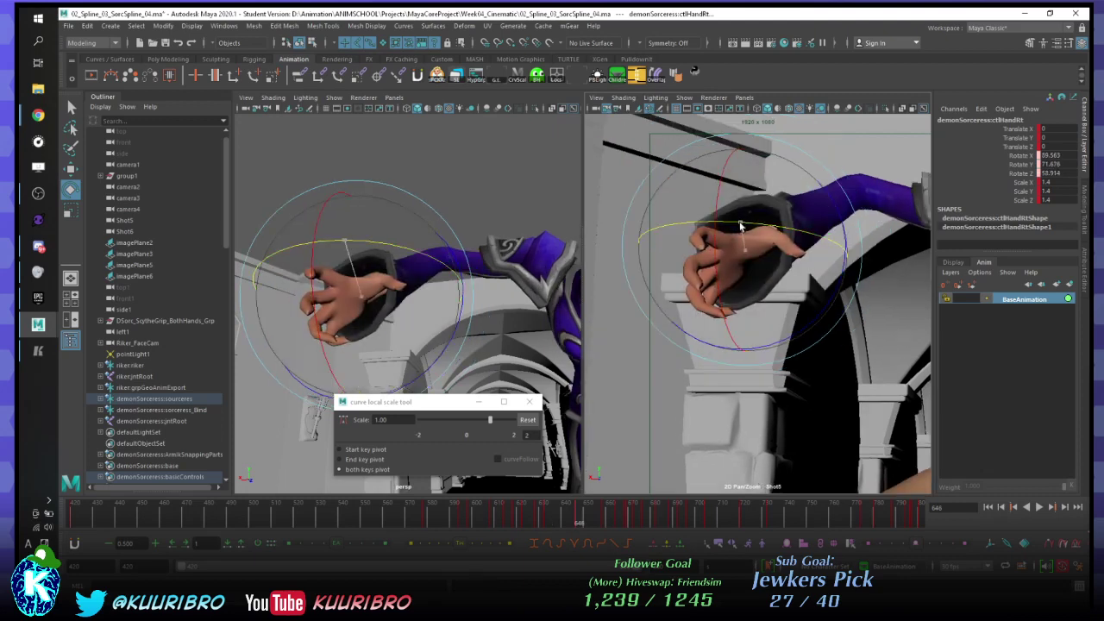
drag(740, 226, 736, 228)
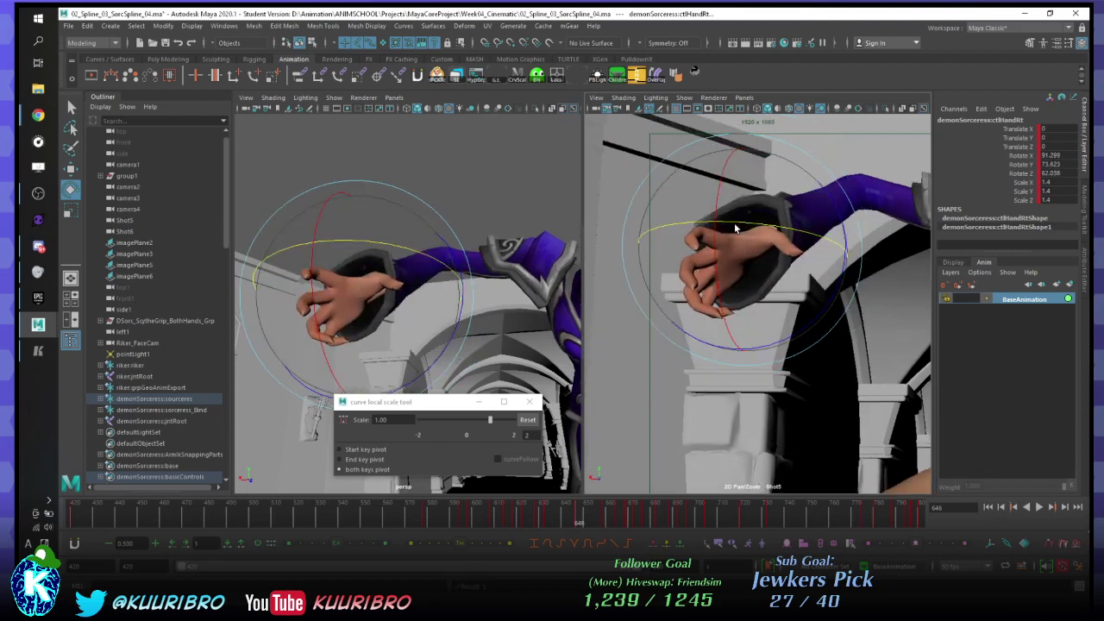
key(comma)
key(period)
key(comma)
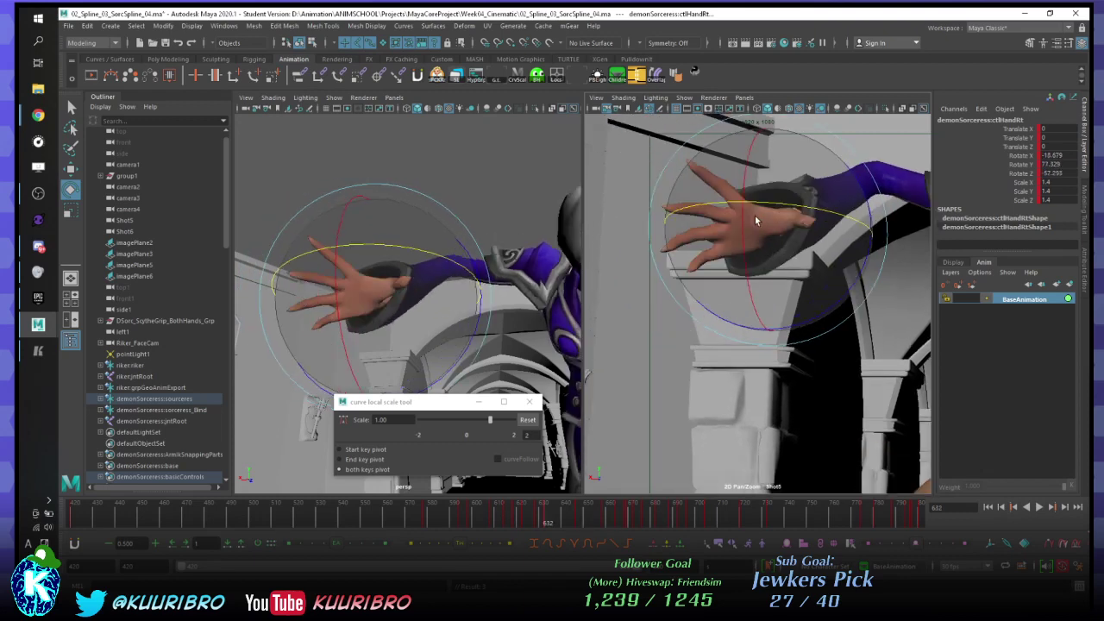
key(period)
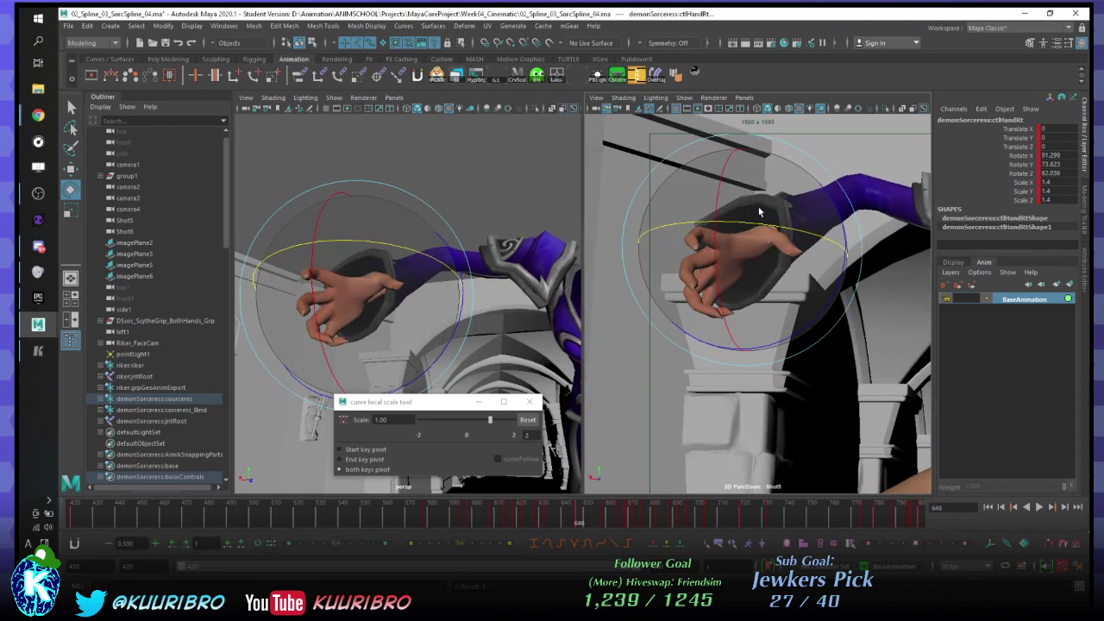
key(comma)
key(alt+v)
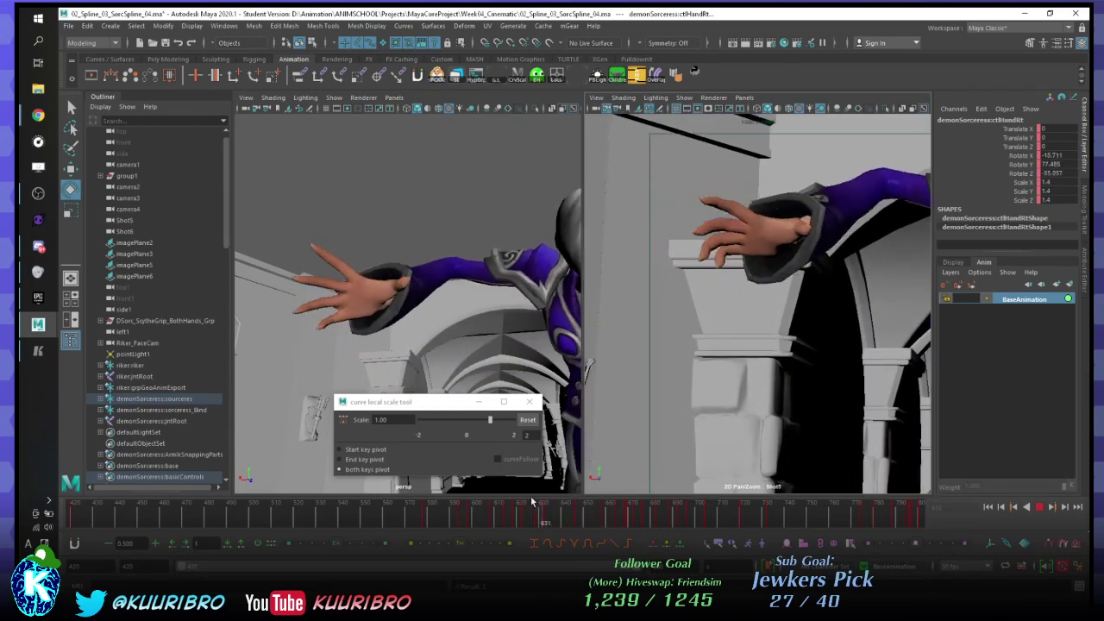
key(alt+v)
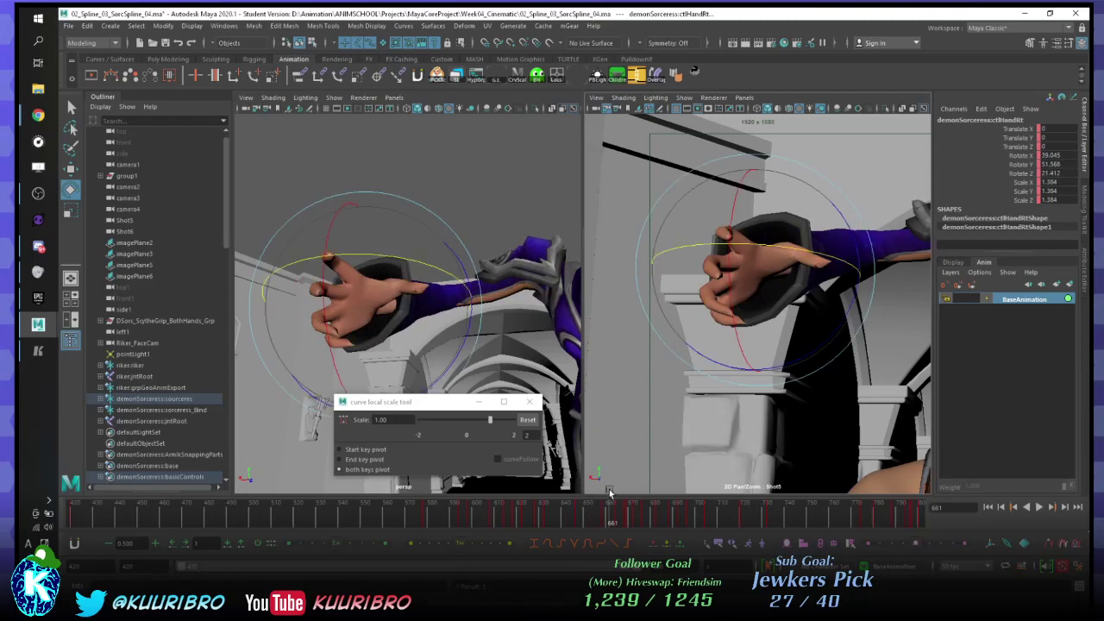
- Rotate ctlHandRt at frame 658 to about 81.9, 74.3, 55.6 in X, Y and Z, and play back to frame 654
key(comma)
drag(774, 248, 802, 330)
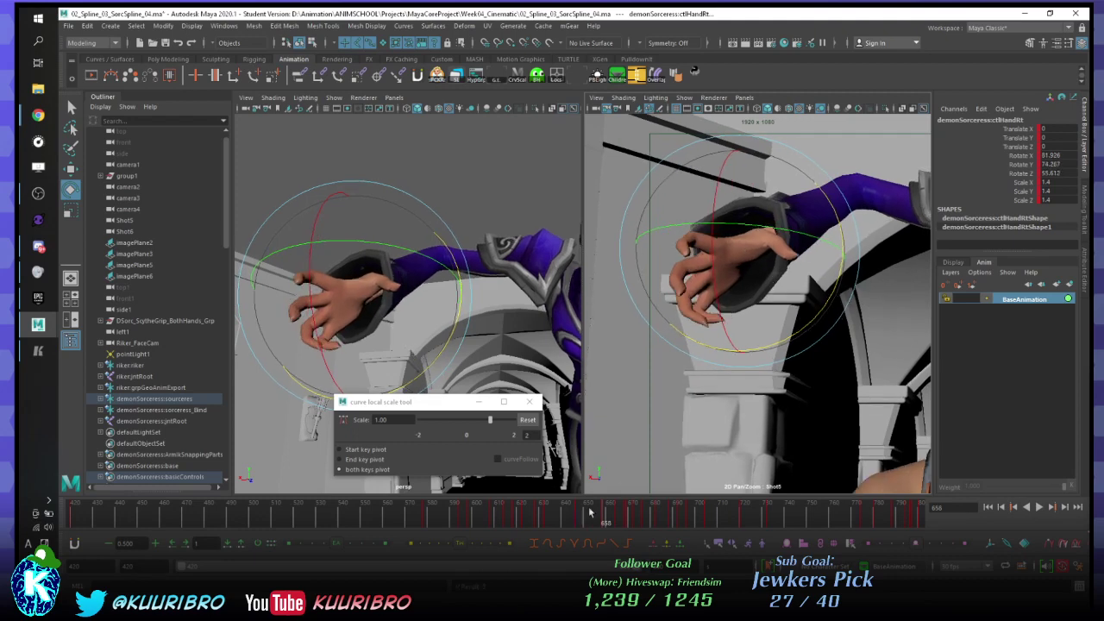
key(alt+v)
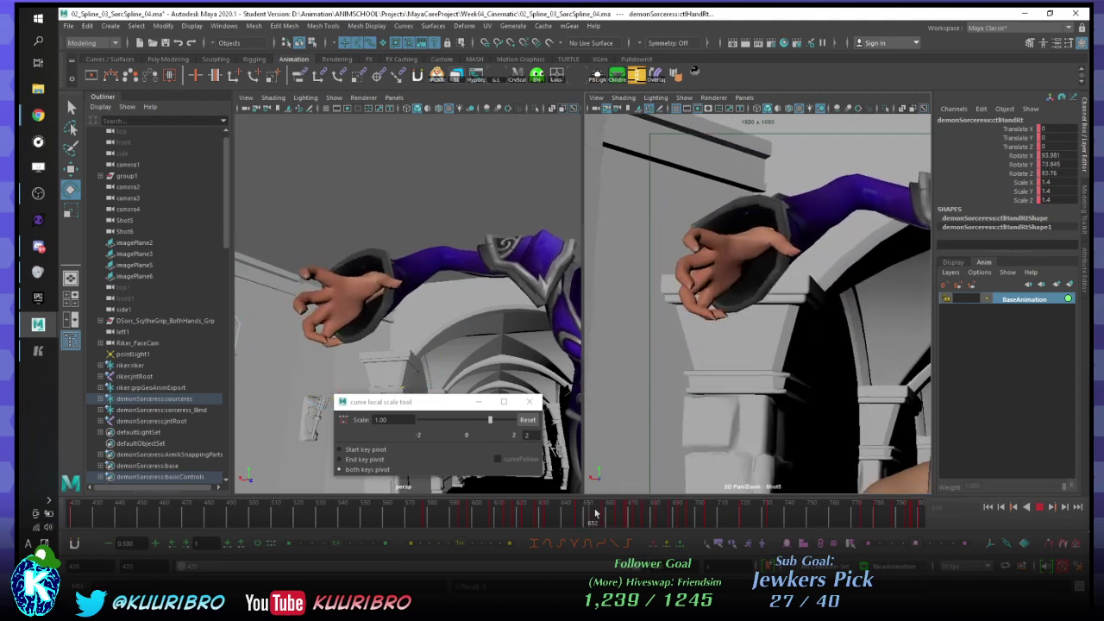
key(alt+v)
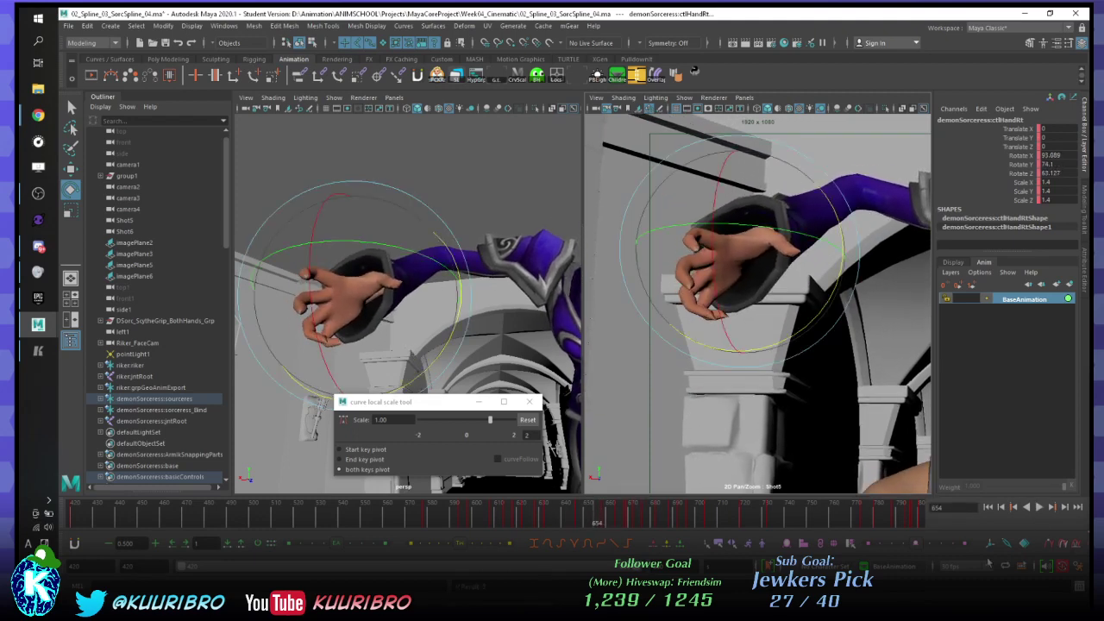
- Copy the ctlHandRt pose from frame 654 to frame 658, key it, and scrub from frame 646 to compare
middle_drag(597, 516, 605, 518)
key(s)
key(comma)
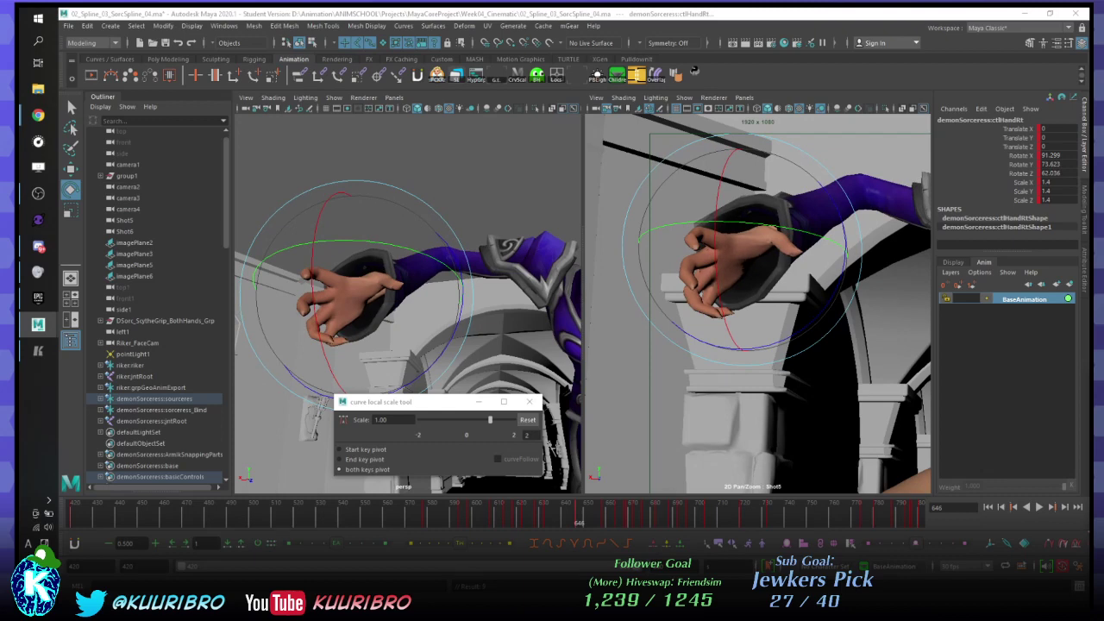
key(super+space)
mouse_move(579, 516)
mouse_down()
mouse_move(552, 515)
mouse_move(588, 515)
mouse_up()
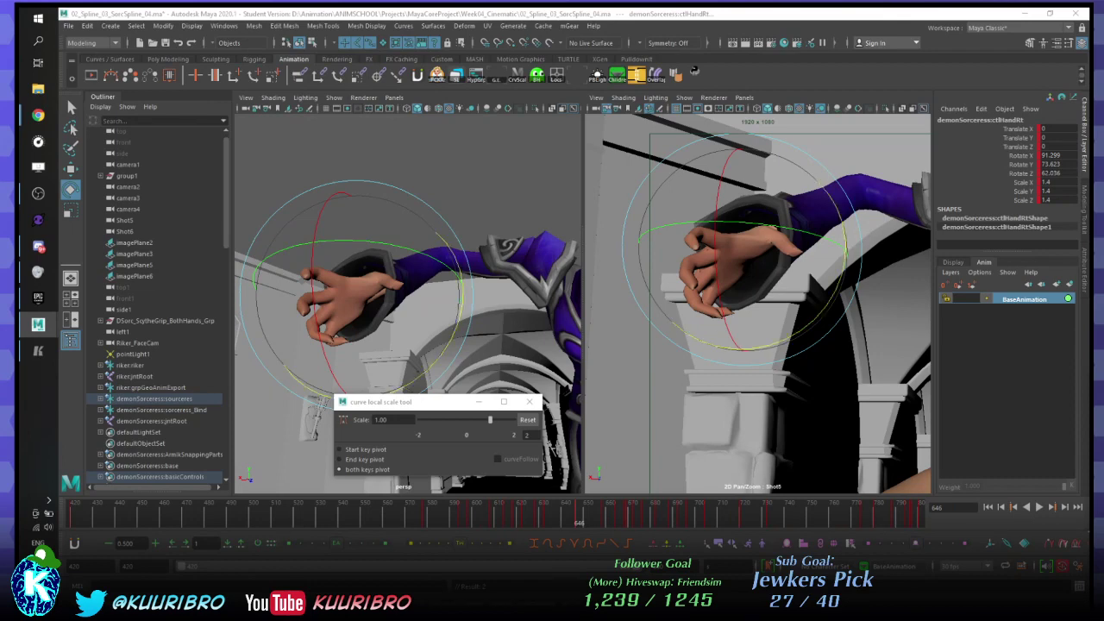
drag(606, 511, 688, 509)
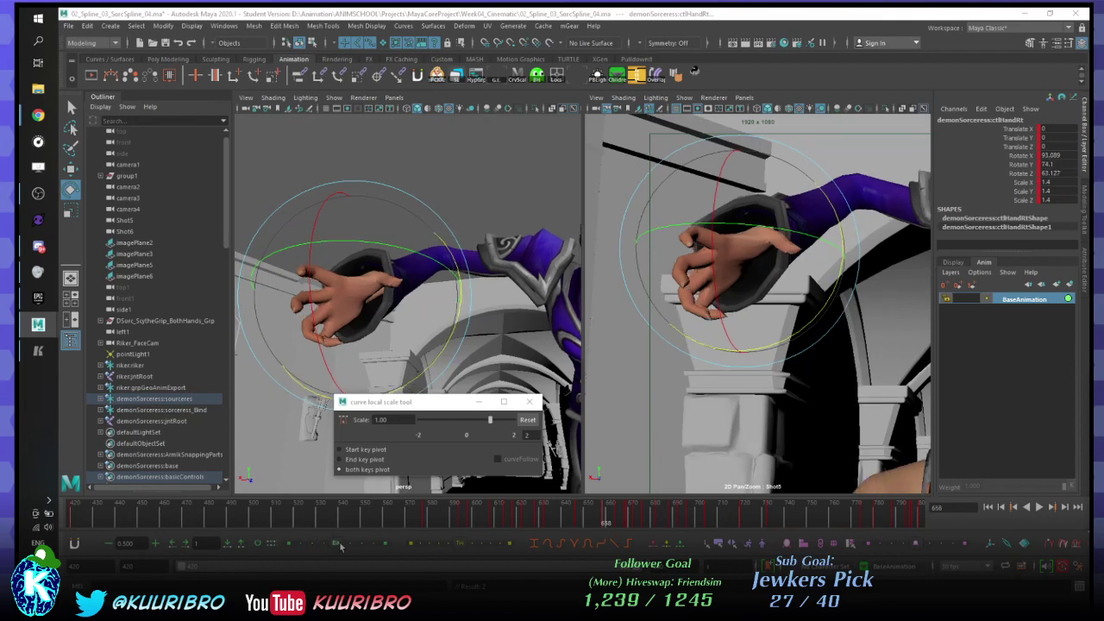
- Tween the ctlHandRt rotation at frame 658 to about 84.8, 68.2, 56.9 in X, Y and Z, and compare the neighbouring poses
drag(340, 545, 302, 555)
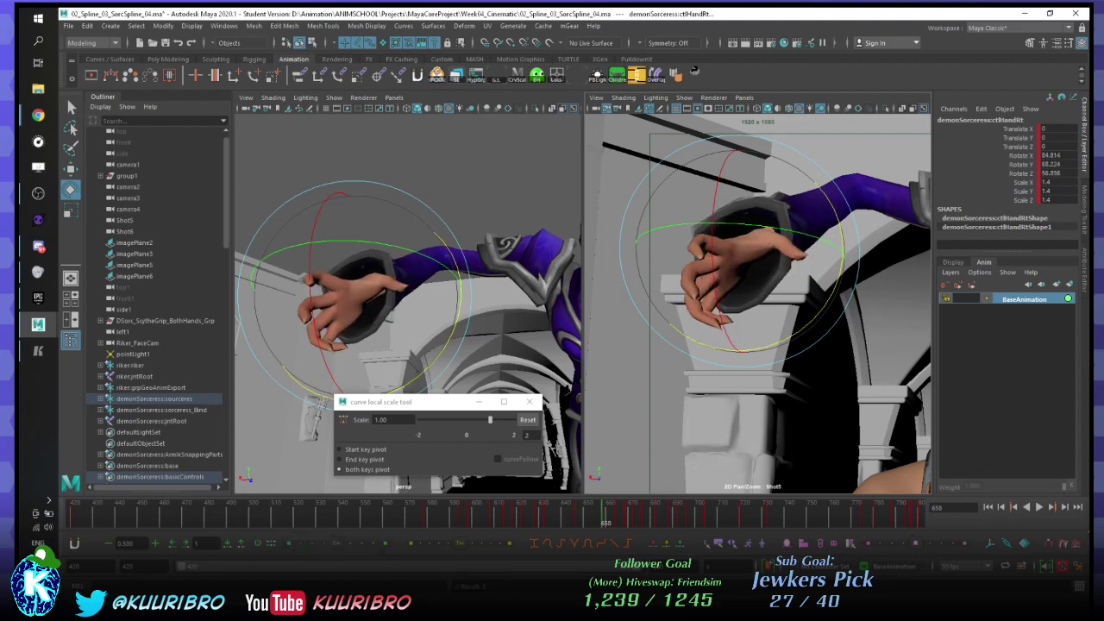
key(comma)
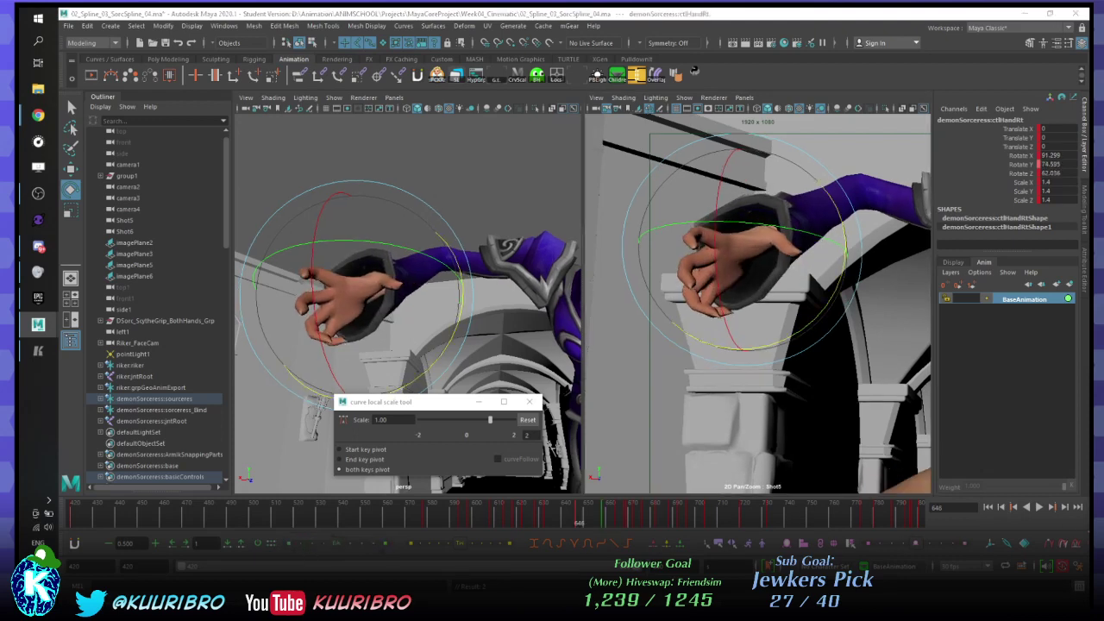
key(comma)
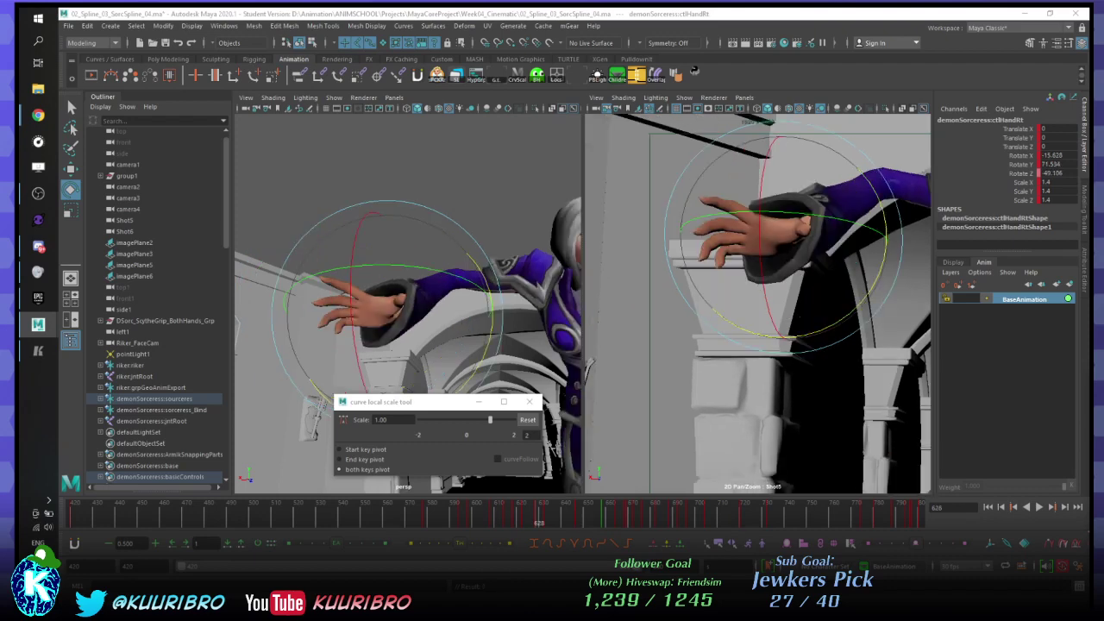
drag(541, 515, 597, 515)
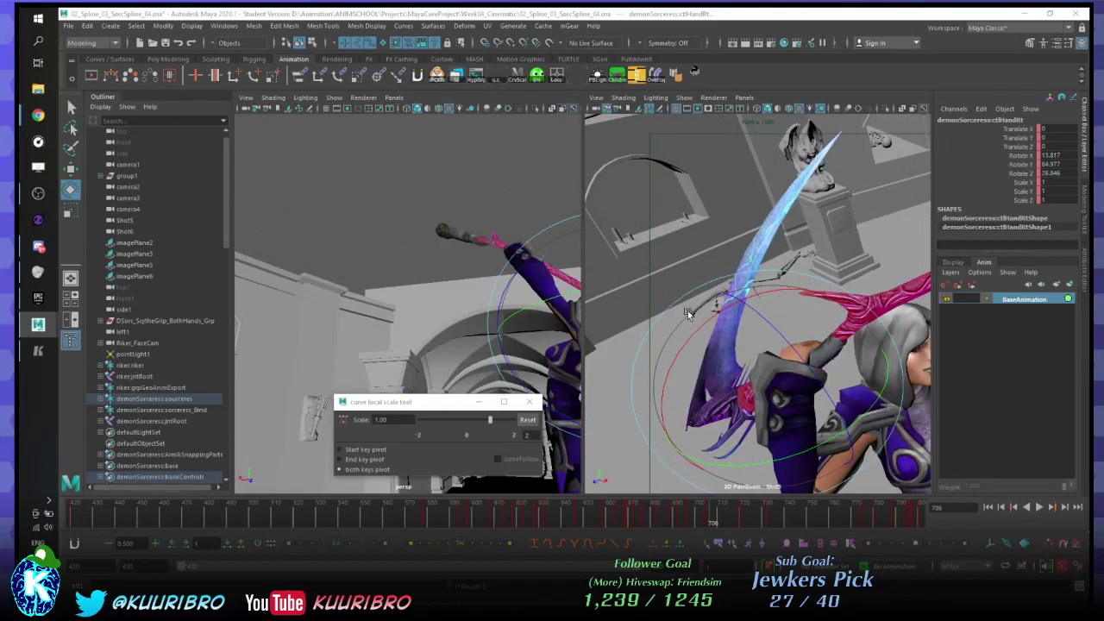
- Restore the full Shot5 camera framing and clear the control selection
key(backslash)
click(857, 431)
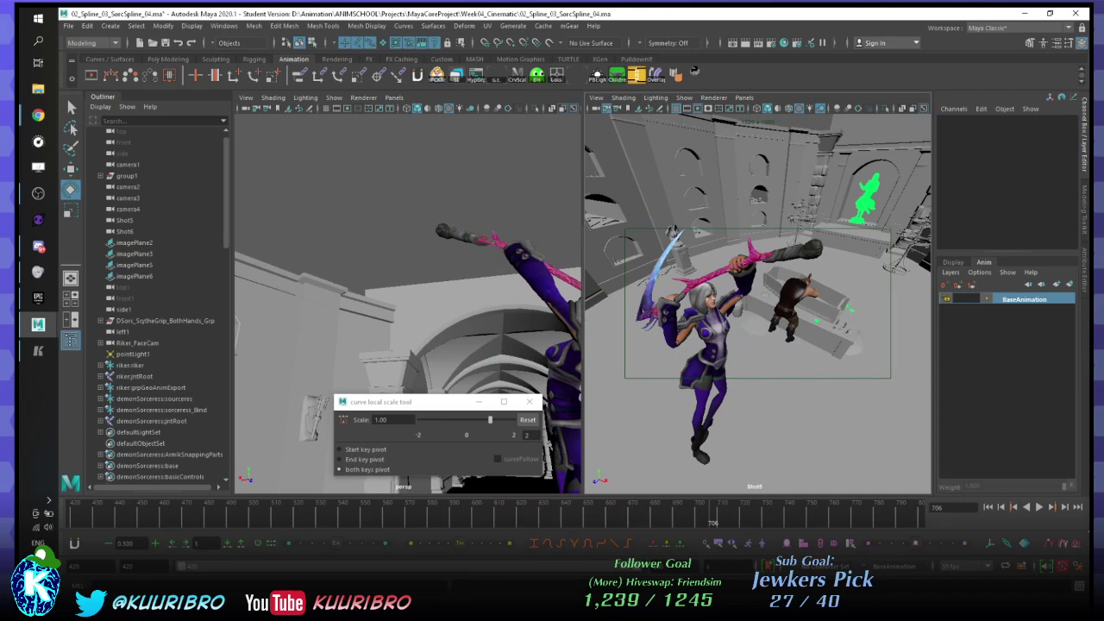
key(alt+Tab)
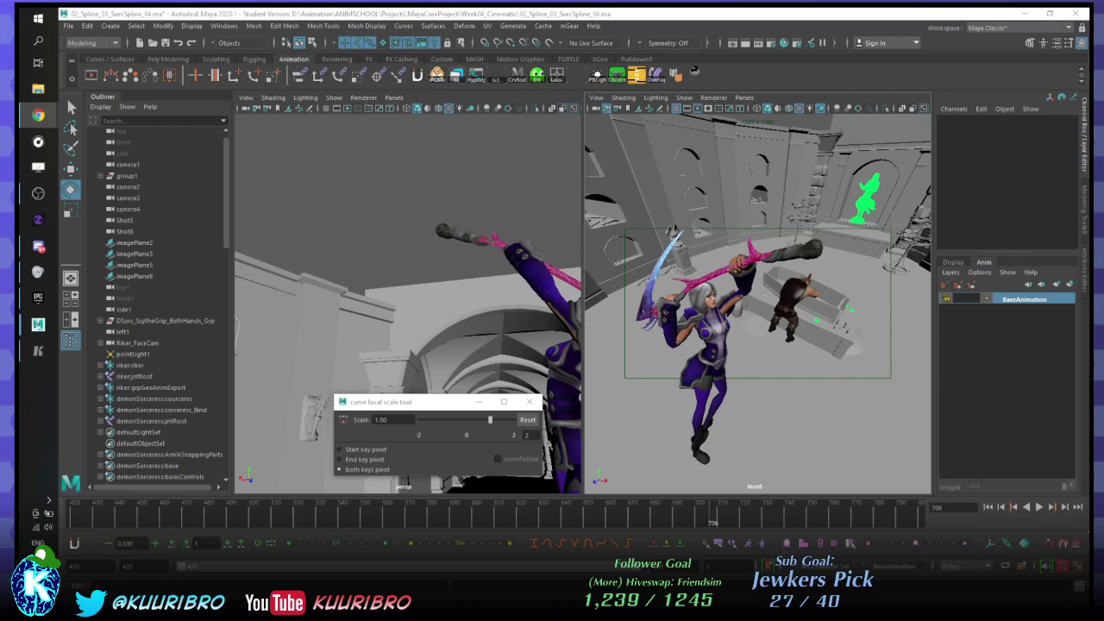
click(812, 441)
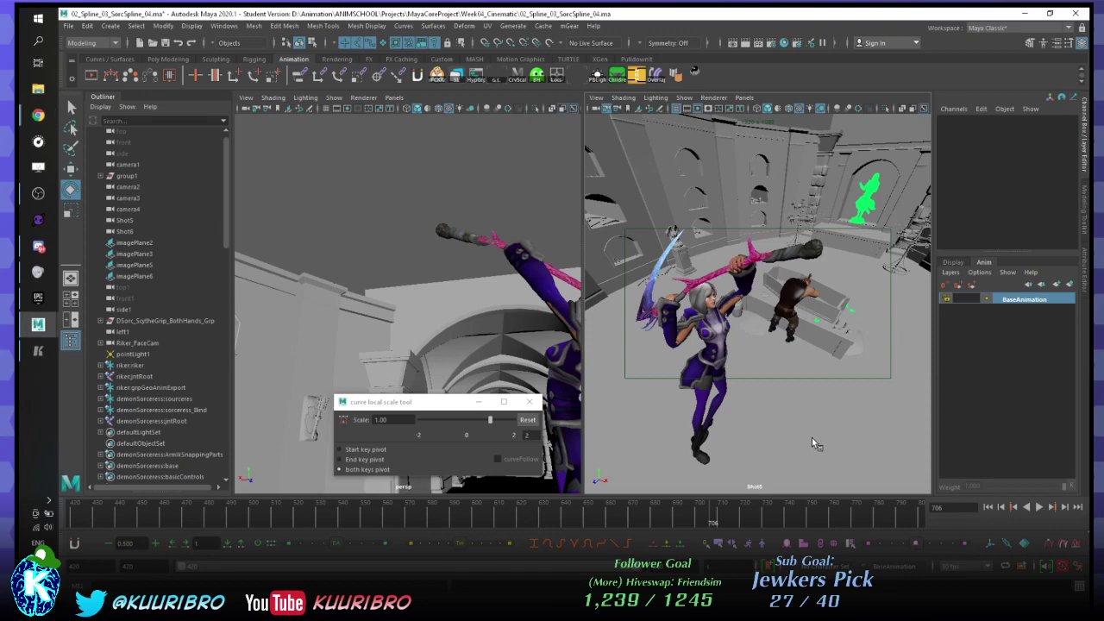
- Save the scene, accepting the student version notice, and reactivate the Rotate tool
key(ctrl+s)
key(ctrl+s)
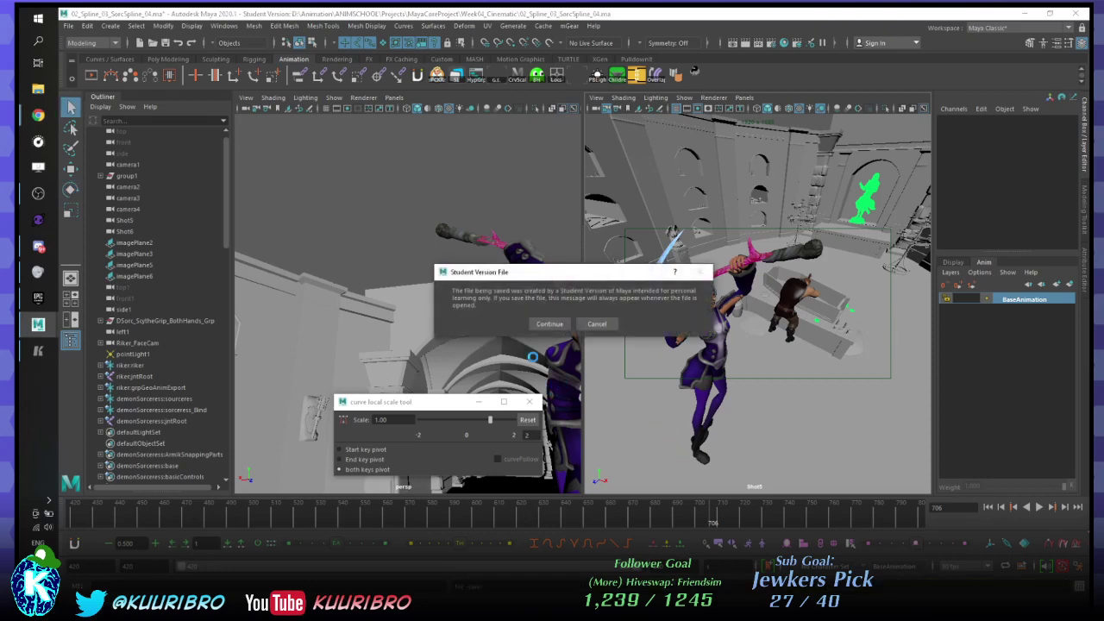
click(551, 324)
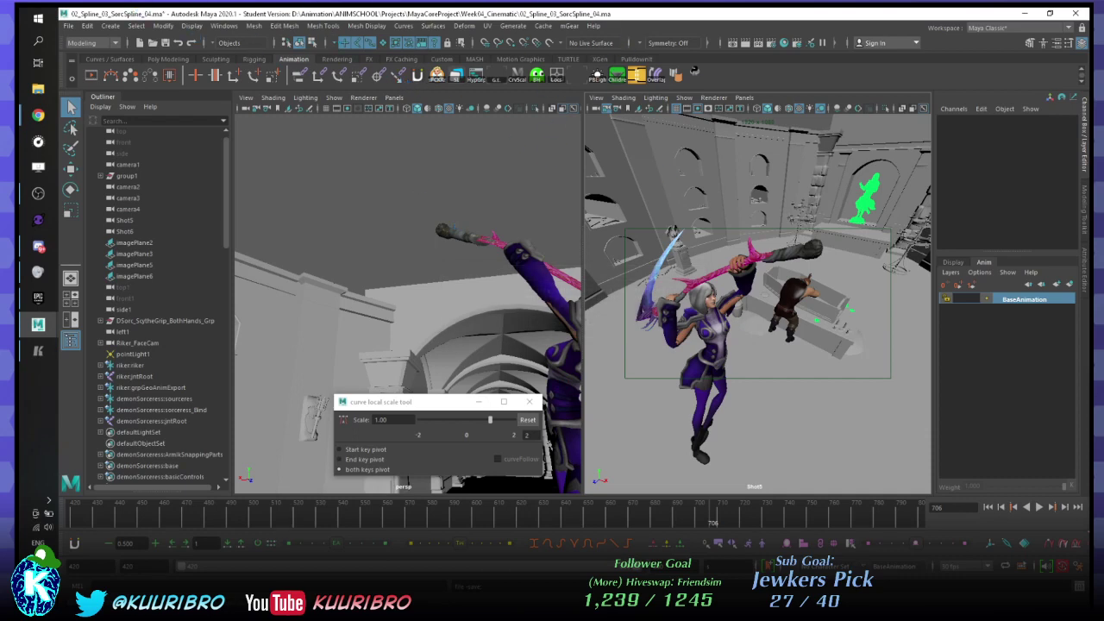
key(e)
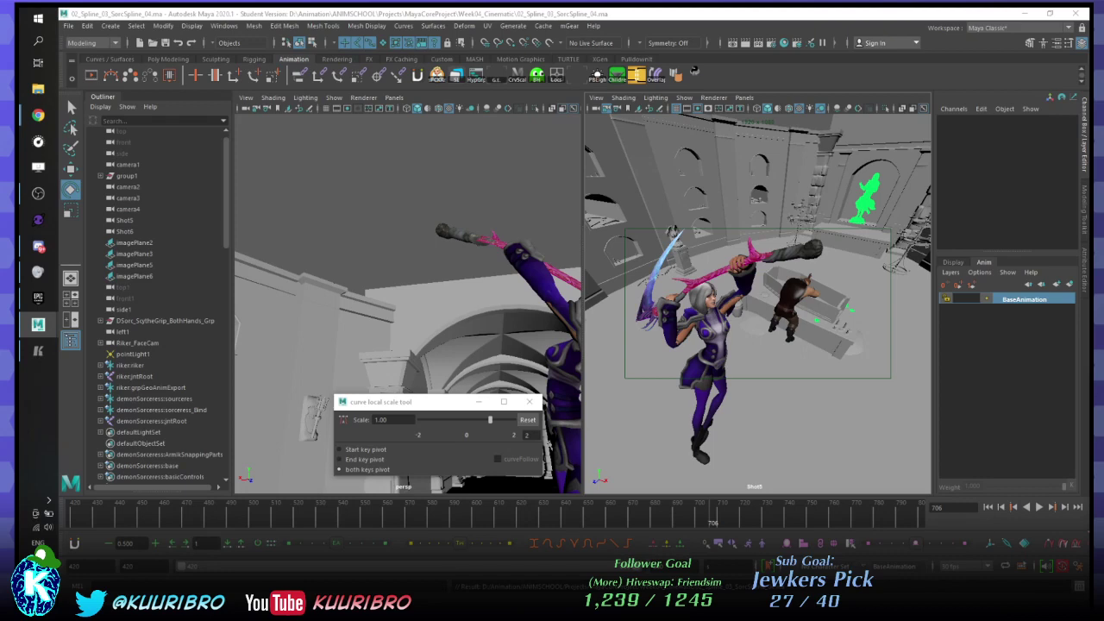
- Play back the scythe catch and select the right upper arm control ctlArmUpRt at frame 696
key(alt+v)
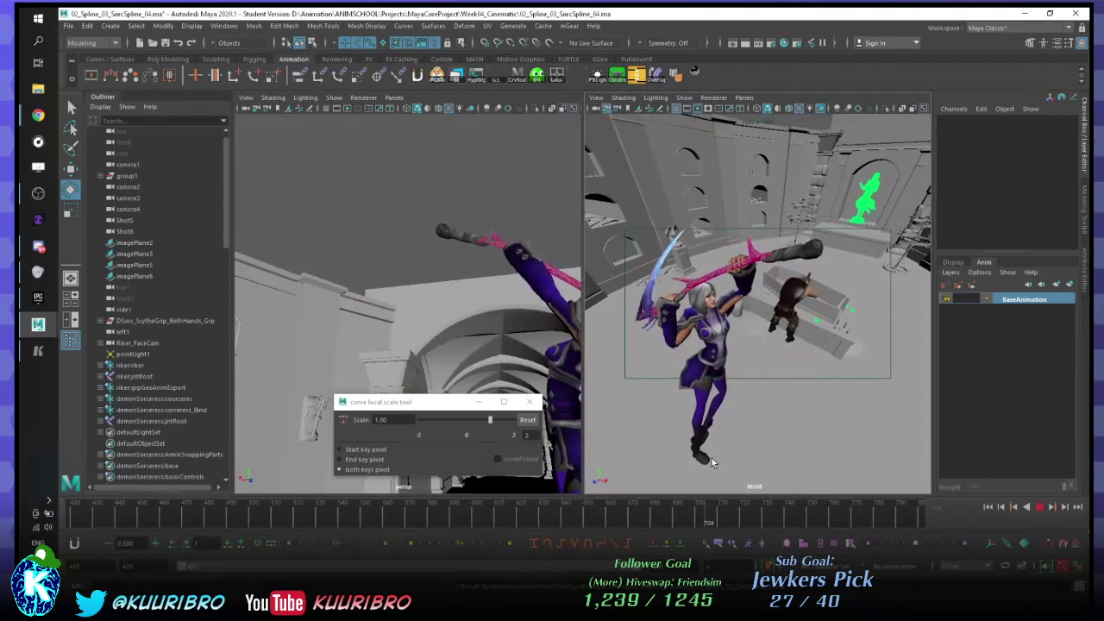
key(alt+v)
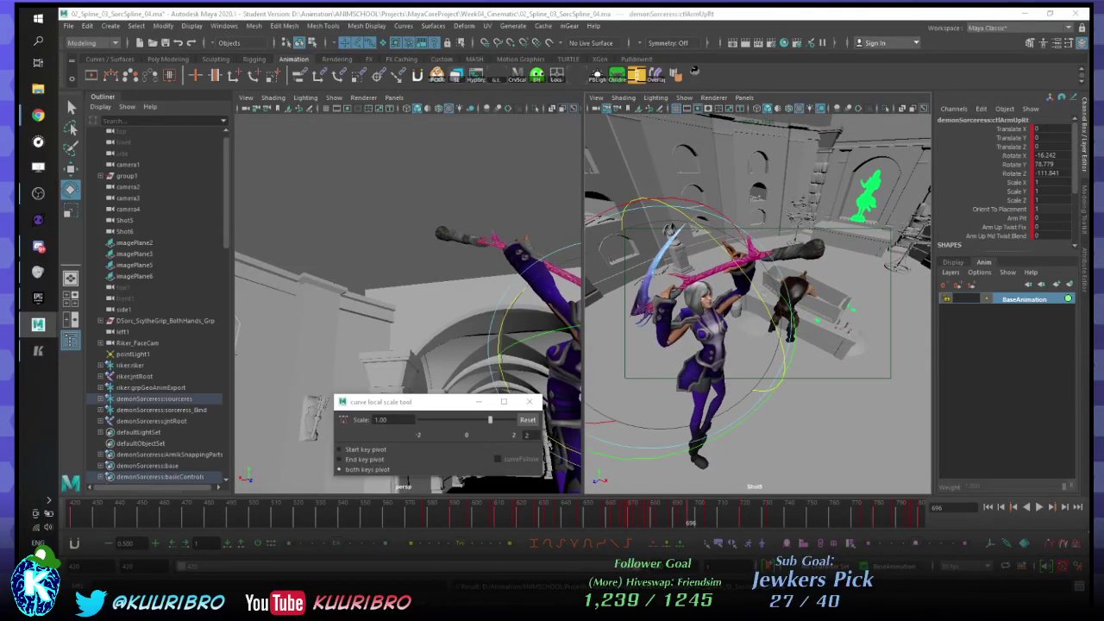
click(668, 232)
key(ctrl+z)
- Set the playback range to start at frame 669
drag(184, 572, 361, 567)
key(alt+v)
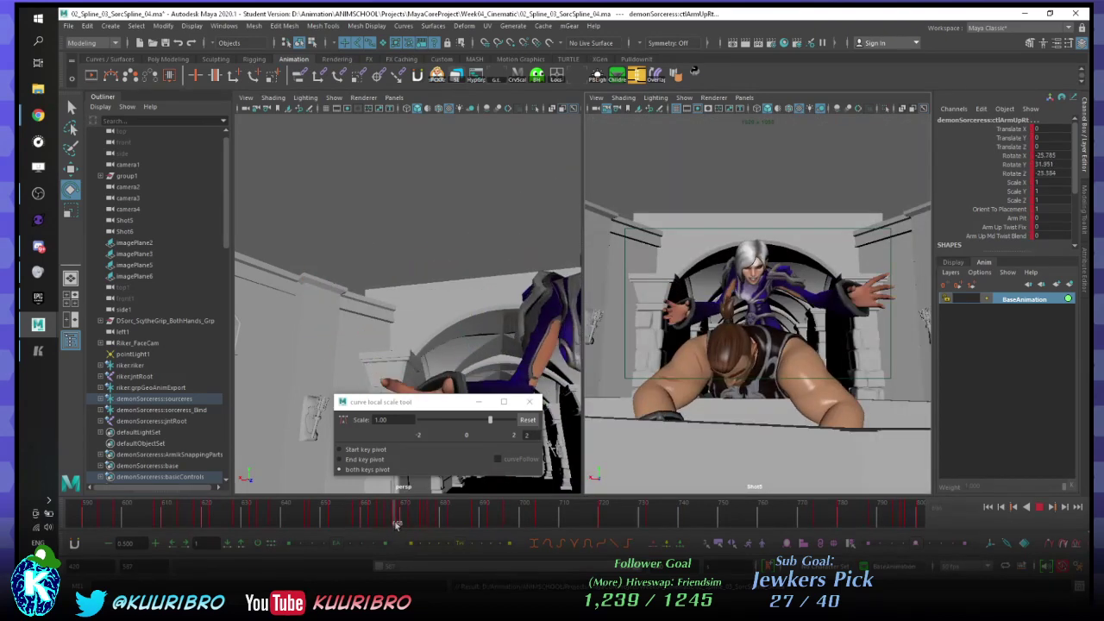
key(alt+v)
double_click(127, 567)
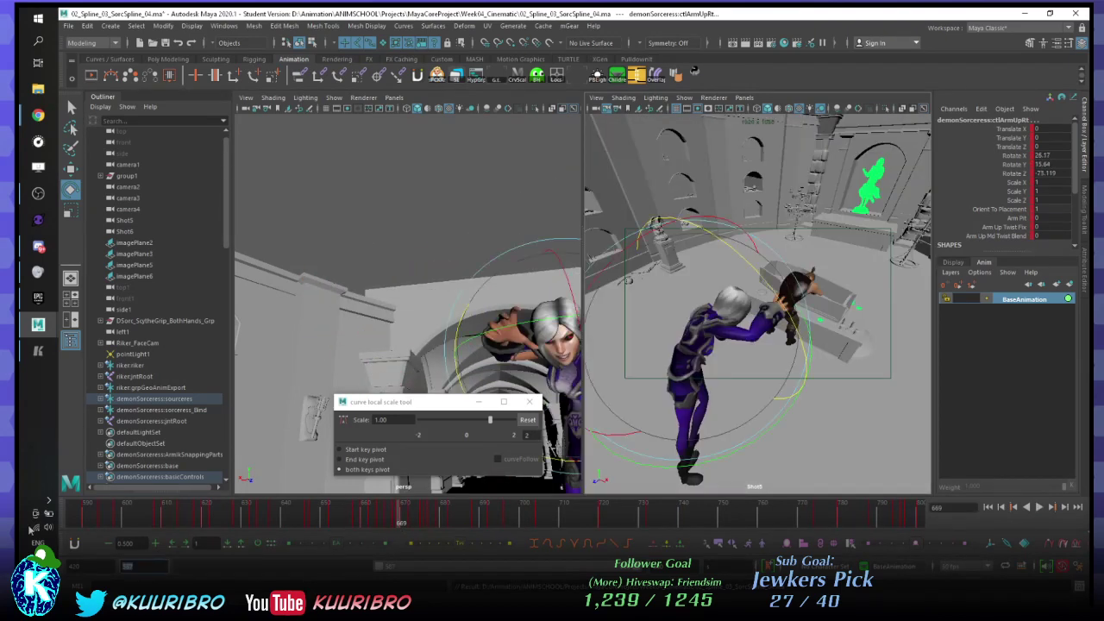
text(669)
key(Return)
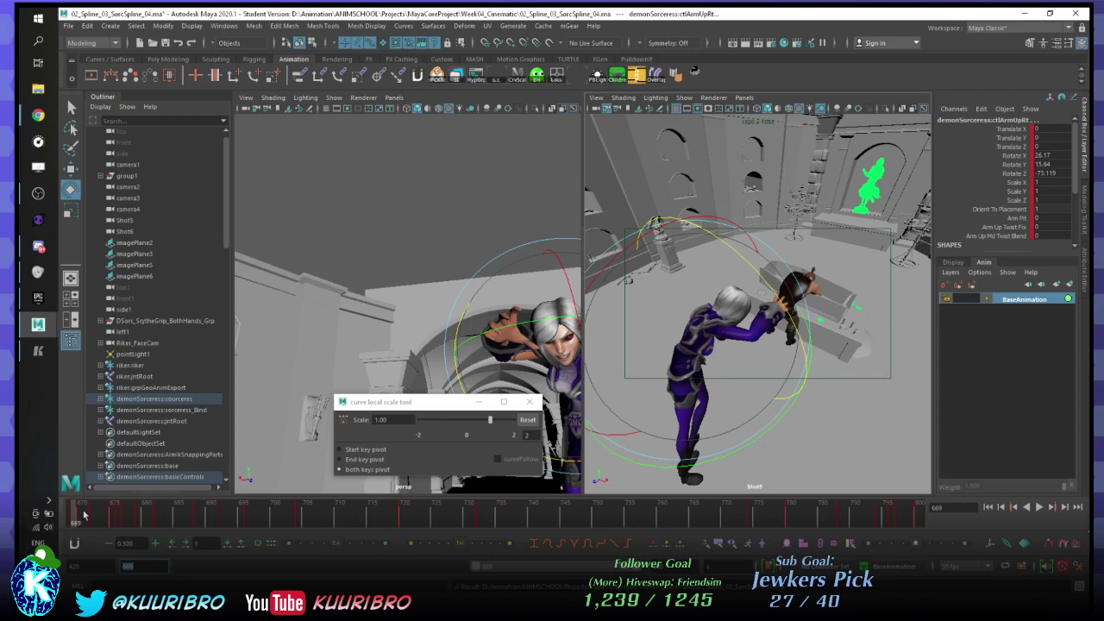
- Examine the rotation values of ctlArmIkRt, ctlArmUpRt, ctlArmLoRt and ctlHandRt at frame 692
key(alt+v)
mouse_move(293, 512)
mouse_down()
mouse_move(235, 522)
mouse_move(305, 513)
mouse_move(225, 517)
mouse_up()
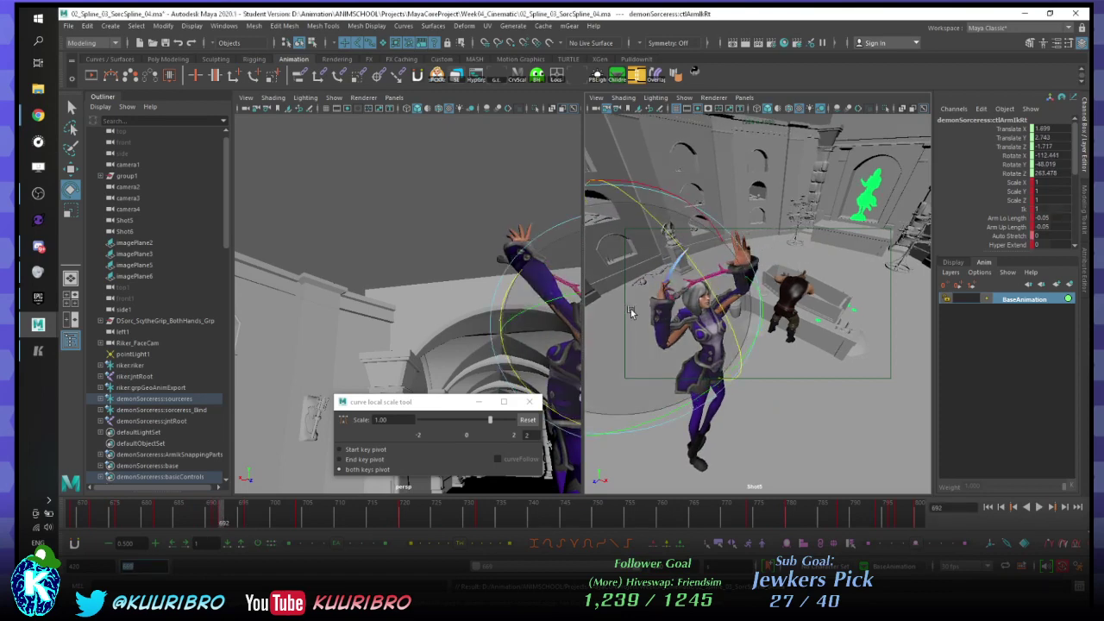
click(224, 516)
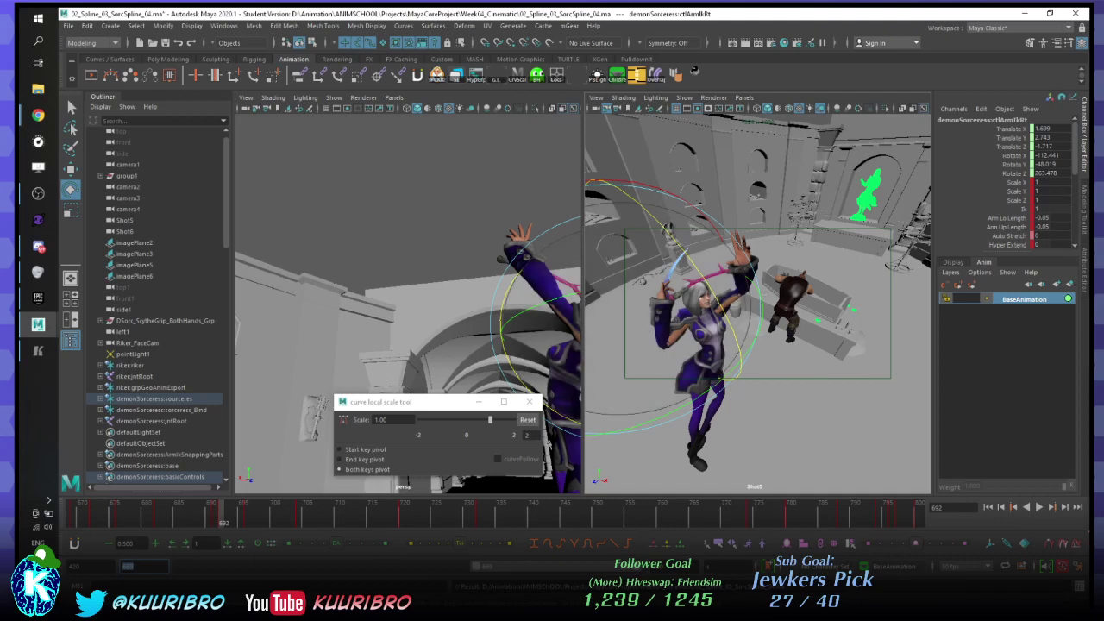
key(Down)
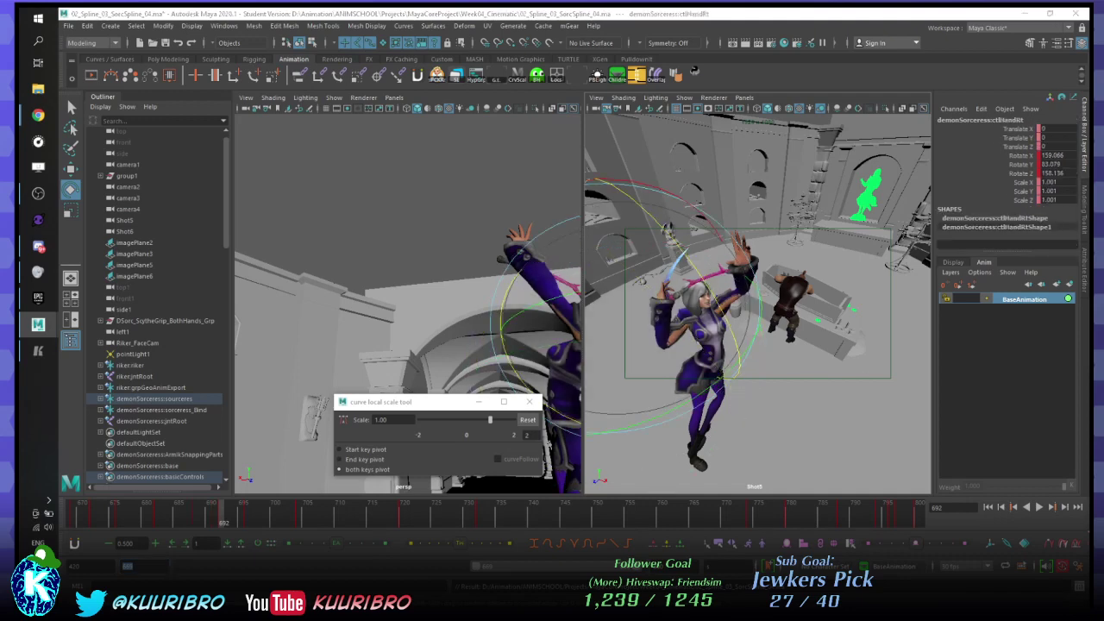
key(Up)
key(Up)
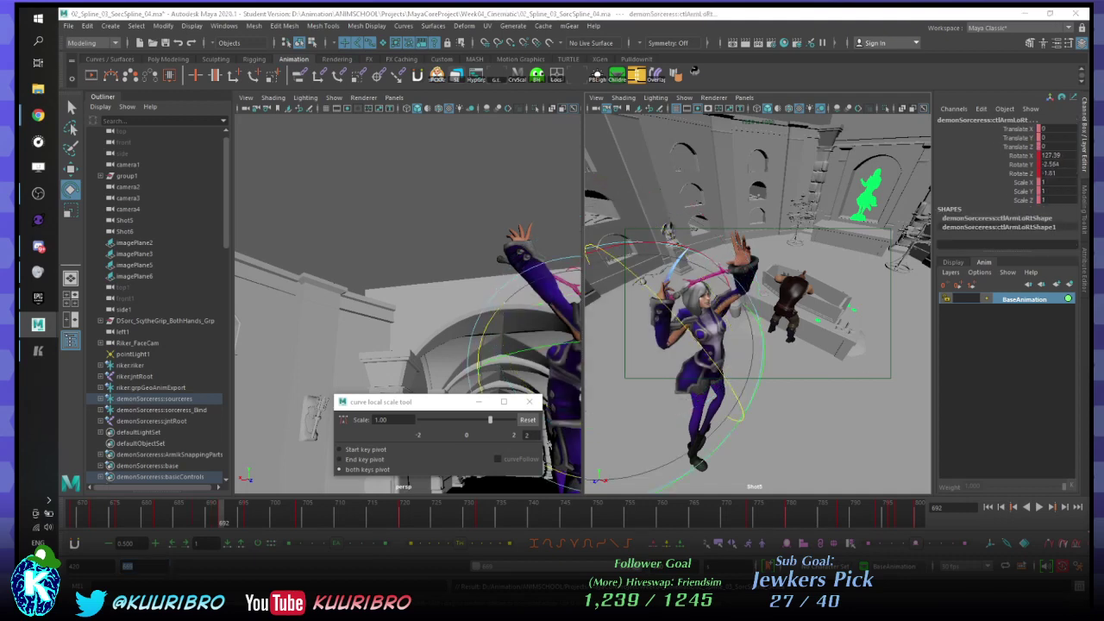
key(Down)
key(Down)
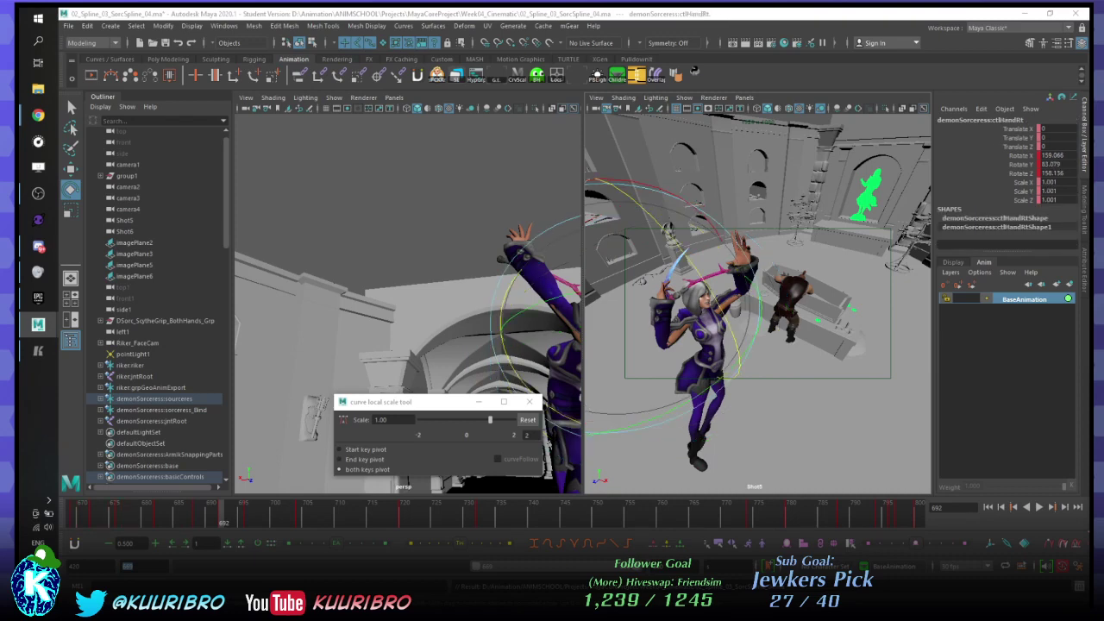
key(Up)
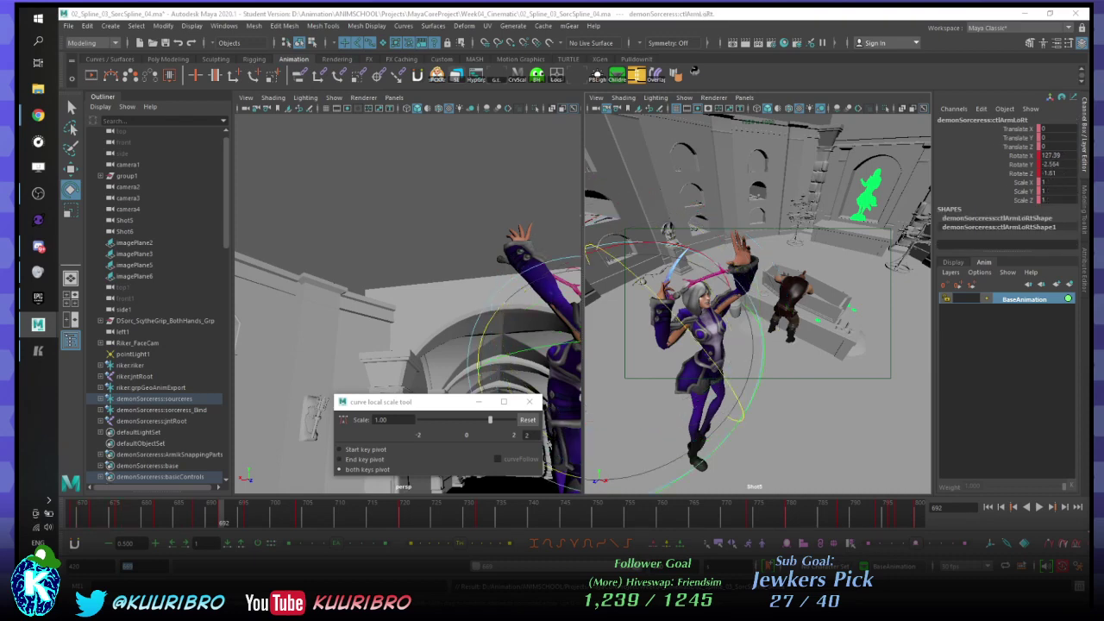
key(Up)
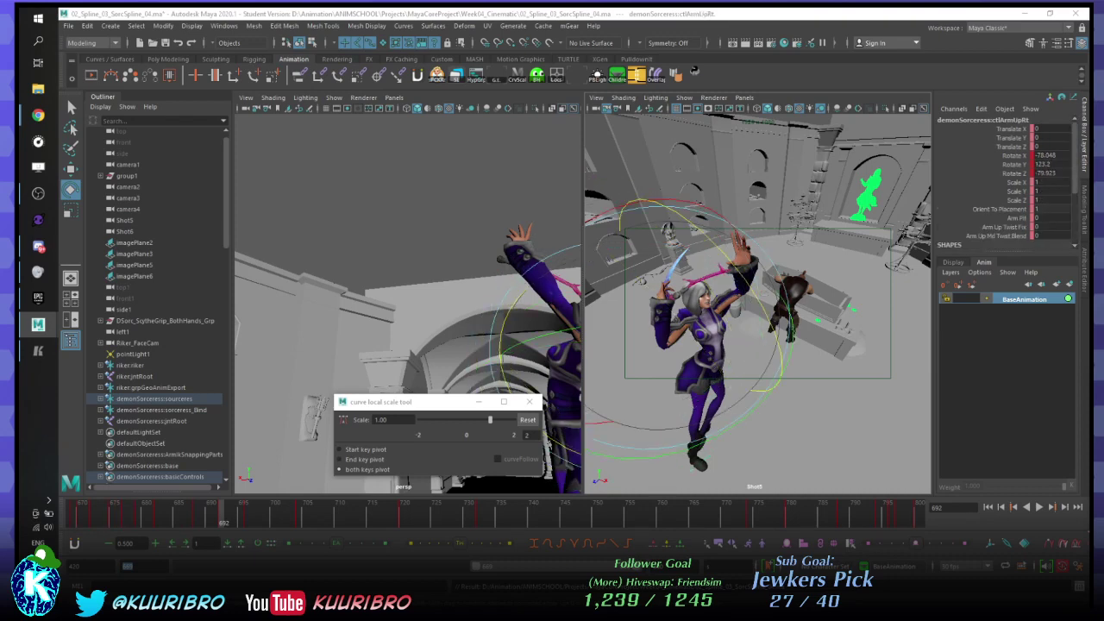
key(Down)
key(Up)
key(Down)
key(Up)
key(Down)
key(Down)
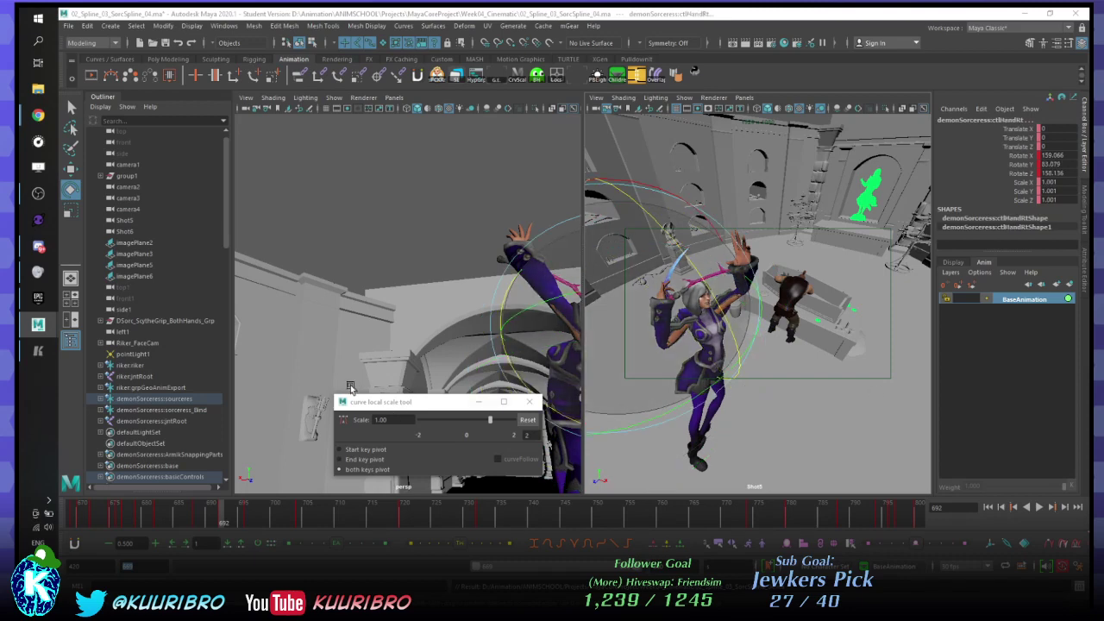
- Examine ctlHandRt and ctlArmIkRt at frame 669, leaving ctlArmIkRt selected
click(89, 509)
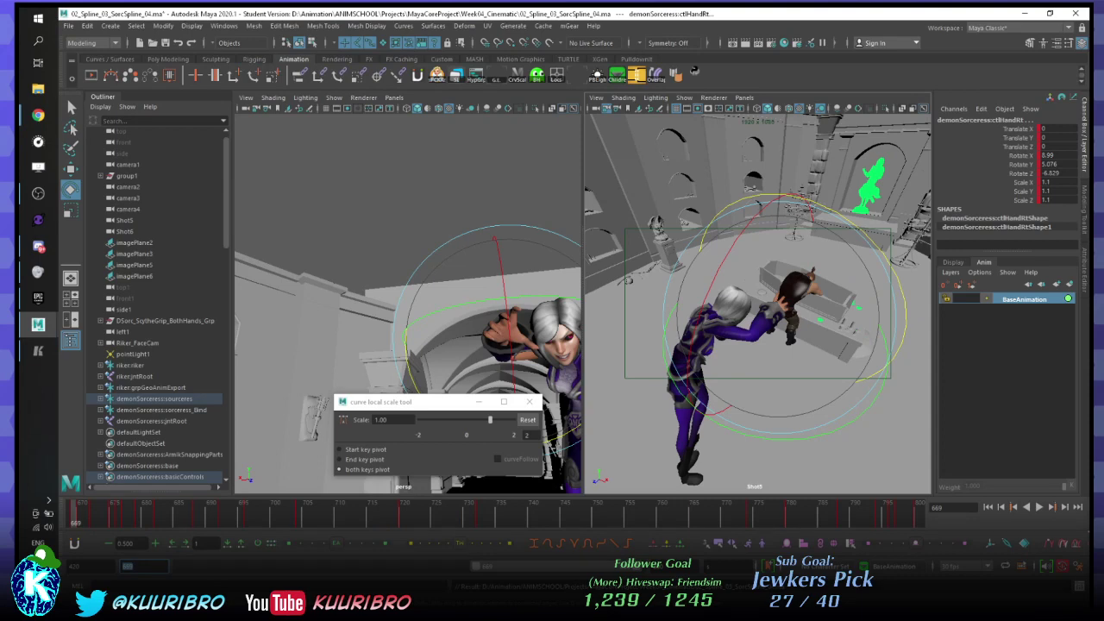
key(Up)
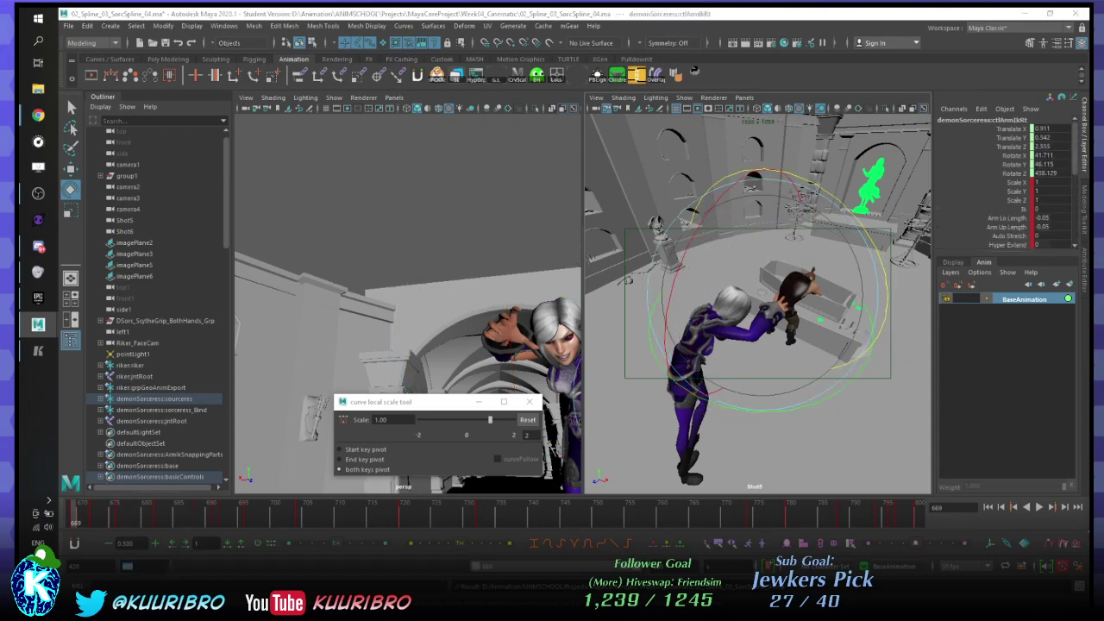
key(Up)
key(Up)
key(Up)
key(Up)
- Go back and forth through the keys between frames 669 and 704 to examine how the right arm rises to the scythe
key(alt+period)
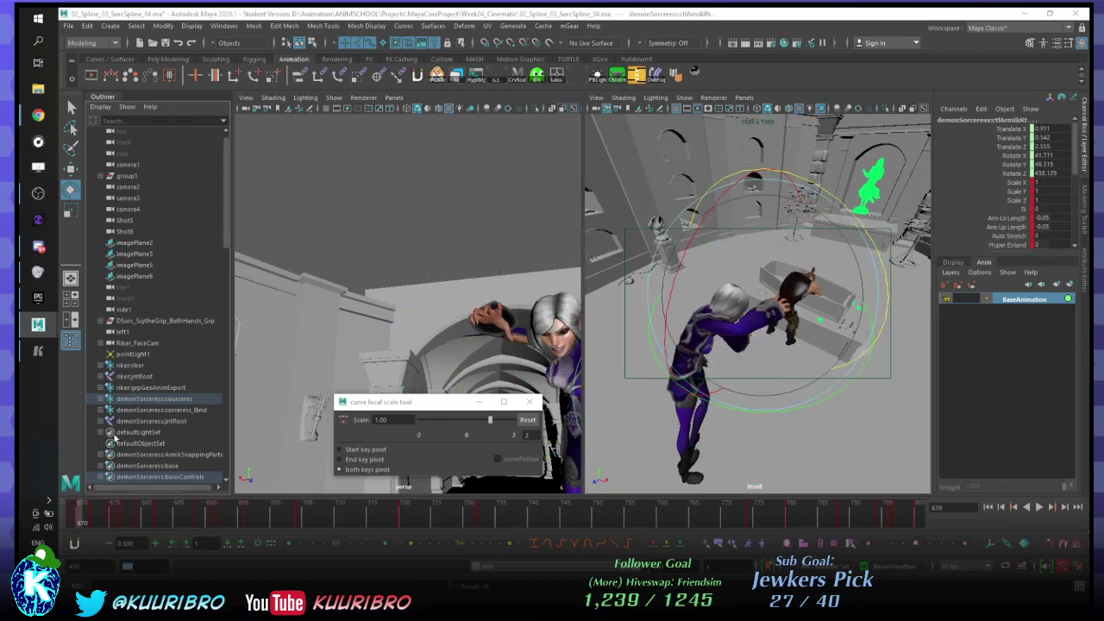
key(alt+period)
key(alt+period)
key(alt+period)
key(alt+period)
key(alt+period)
key(alt+period)
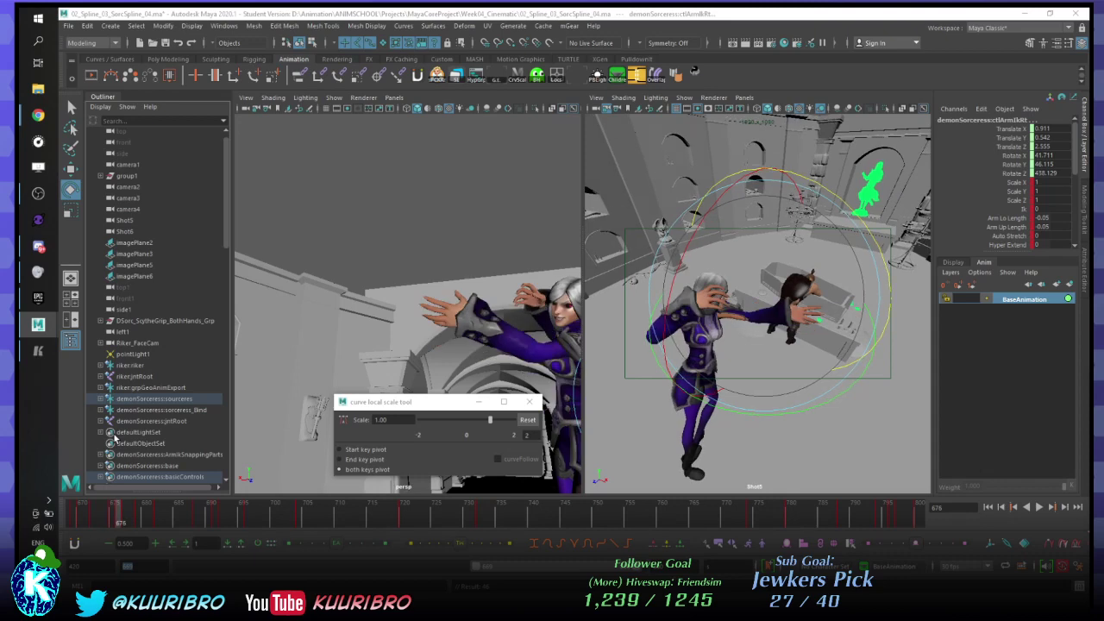
key(alt+period)
key(alt+period)
key(alt+period)
key(alt+period)
key(alt+period)
key(alt+period)
key(alt+period)
key(alt+period)
key(alt+period)
key(alt+period)
key(alt+period)
key(alt+period)
key(alt+period)
key(alt+period)
key(alt+period)
key(alt+period)
key(alt+period)
key(alt+period)
key(alt+period)
key(alt+period)
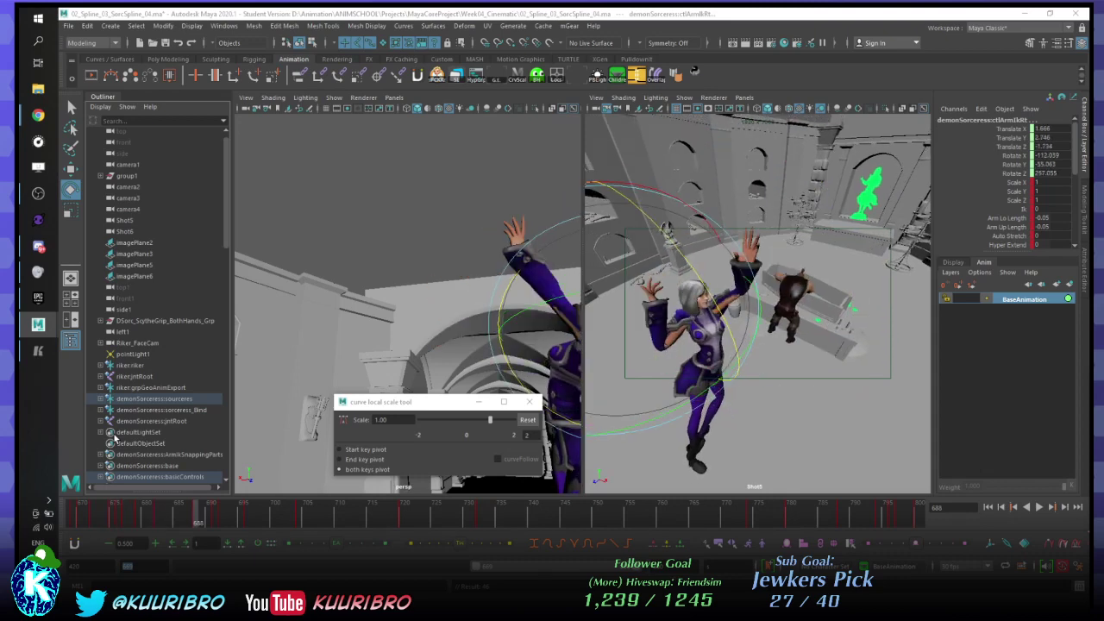
key(alt+comma)
key(alt+comma)
key(alt+comma)
key(alt+comma)
key(alt+comma)
key(alt+comma)
key(alt+comma)
key(alt+comma)
key(alt+comma)
key(alt+comma)
key(alt+comma)
key(alt+comma)
key(alt+comma)
key(alt+comma)
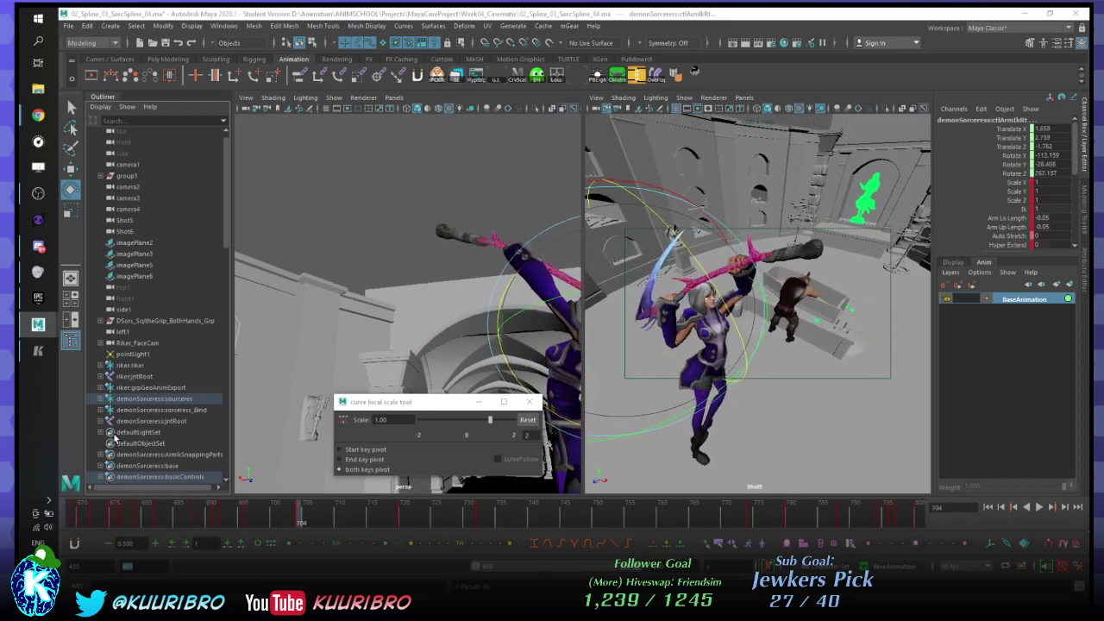
key(alt+period)
key(alt+period)
key(alt+period)
key(alt+period)
key(alt+period)
key(alt+period)
key(alt+period)
key(alt+period)
key(alt+period)
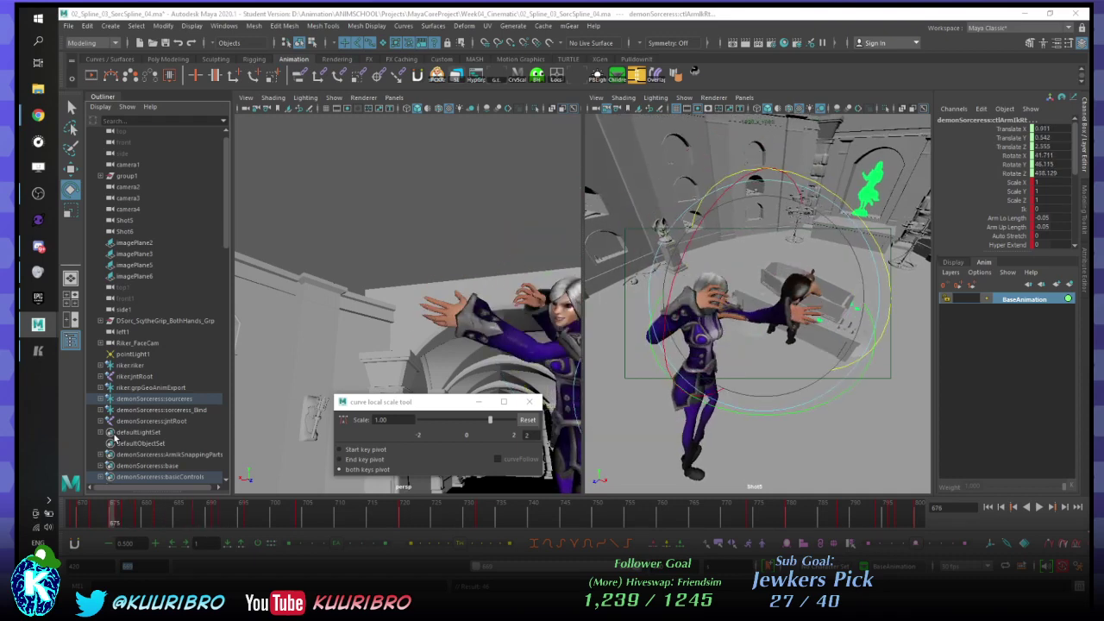
key(alt+period)
key(alt+period)
key(alt+period)
key(alt+period)
key(alt+period)
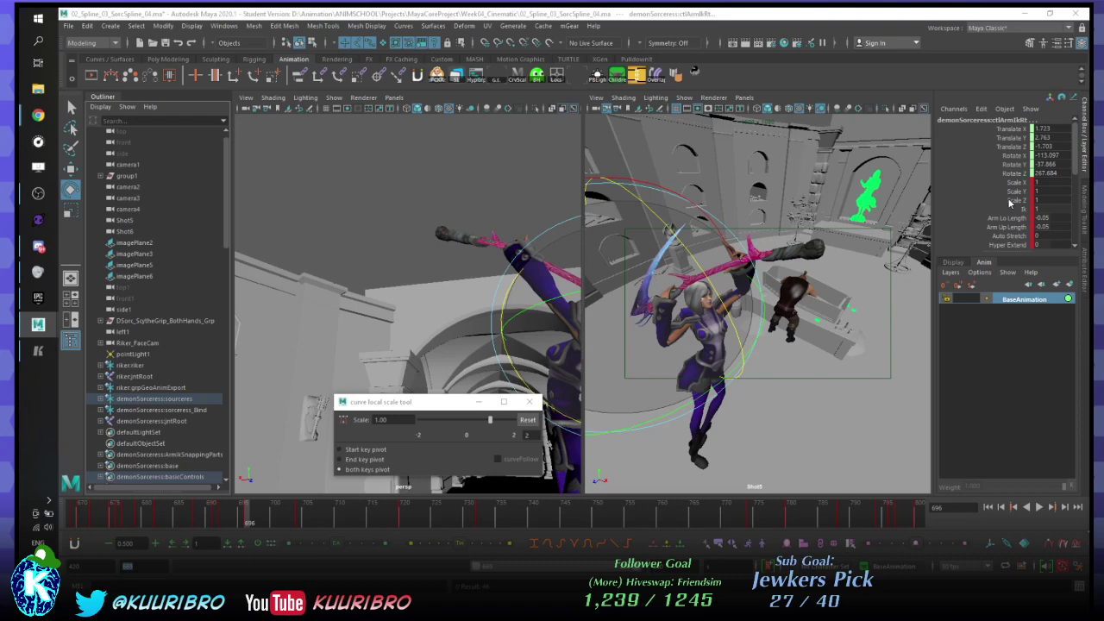
- Return to frame 669 with ctlArmIkRt selected, compare the pose at frame 670, and clear the selection
click(482, 232)
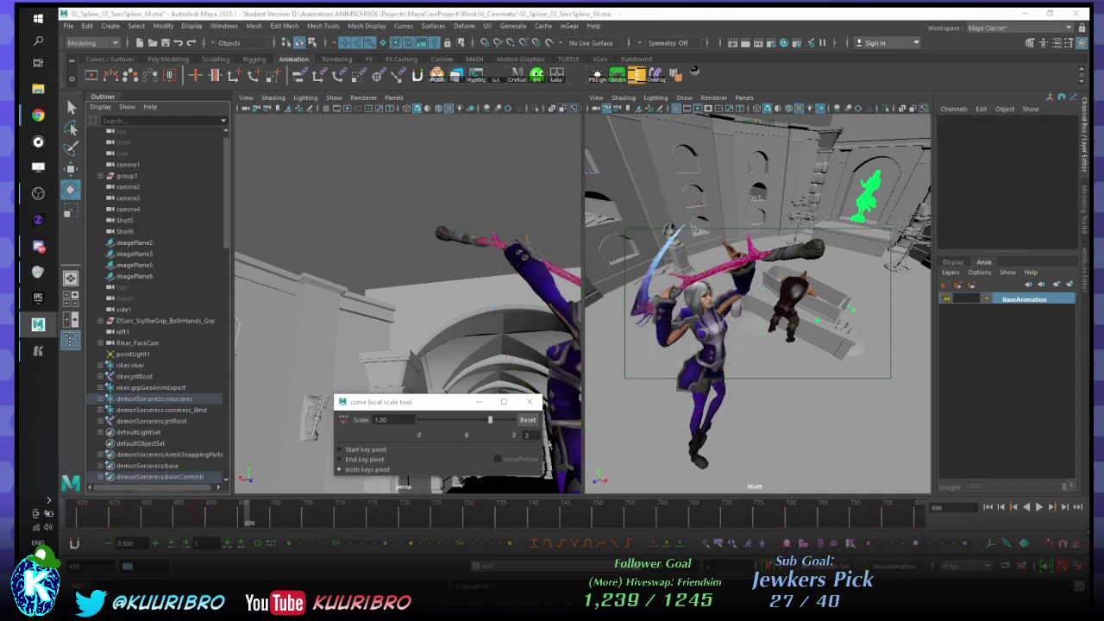
key(ctrl+z)
click(75, 516)
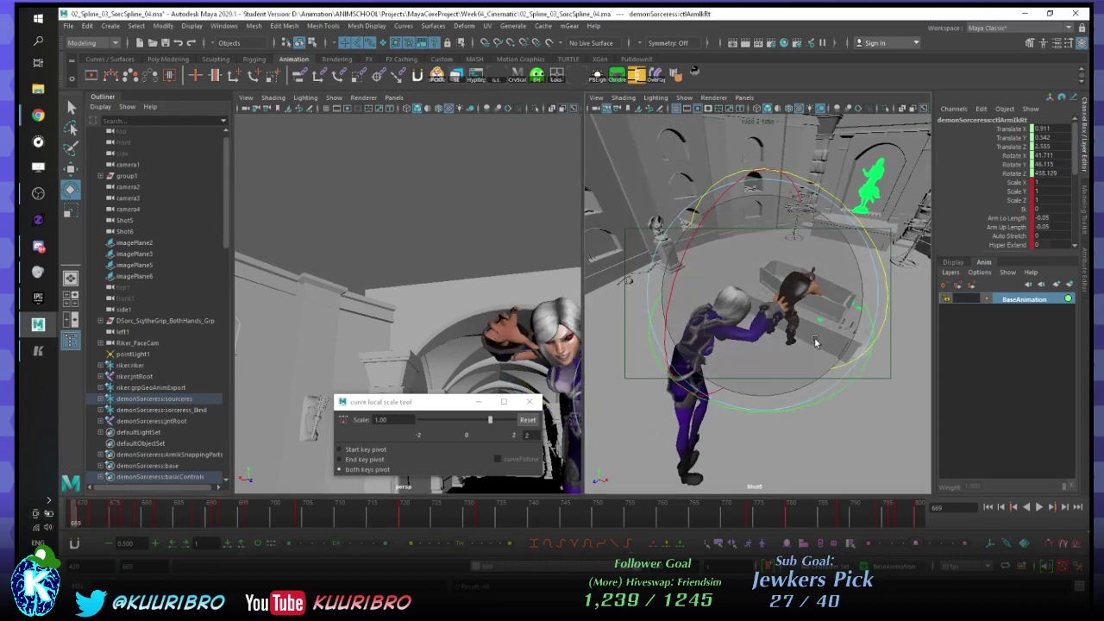
key(alt+period)
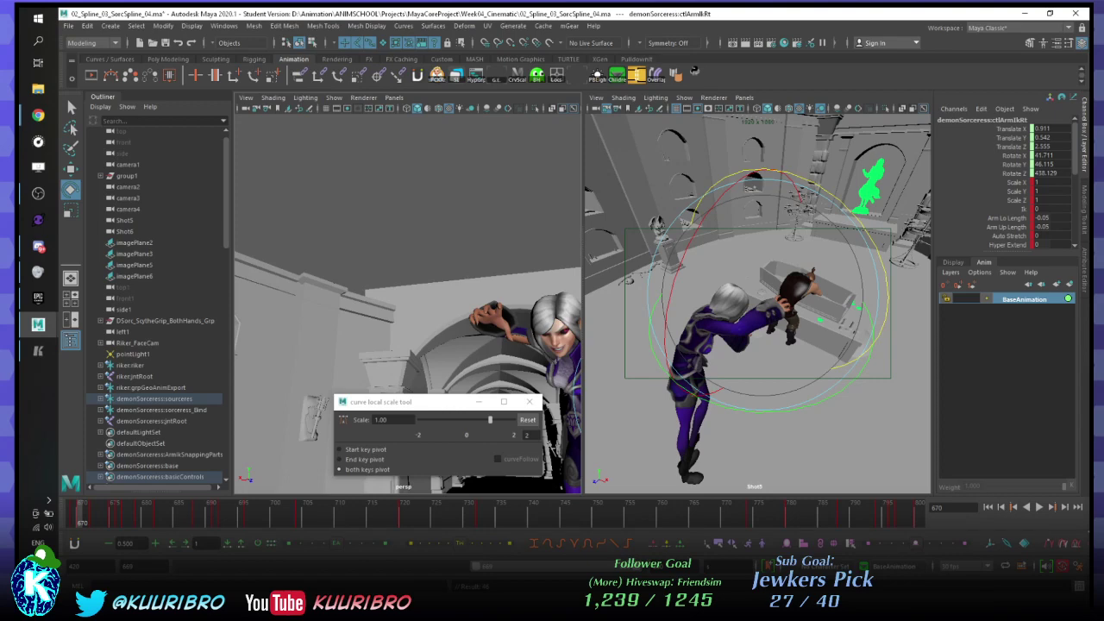
key(ctrl+z)
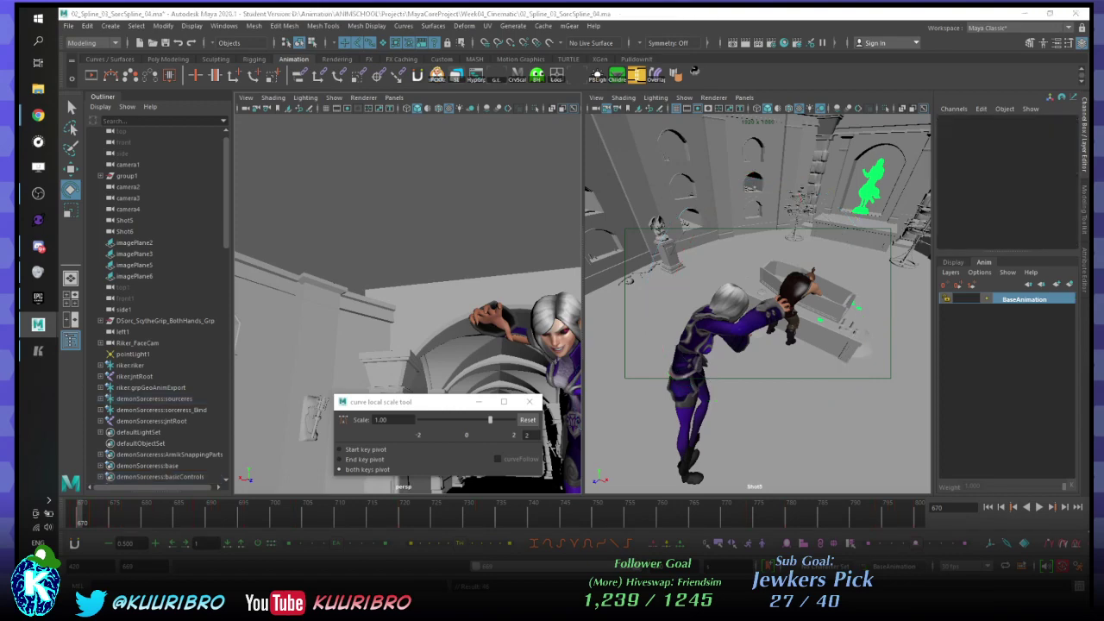
- Restore the ctlArmIkRt selection and go frame by frame from 670 to 692 to examine the right arm's rise
key(ctrl+z)
key(alt+period)
key(alt+period)
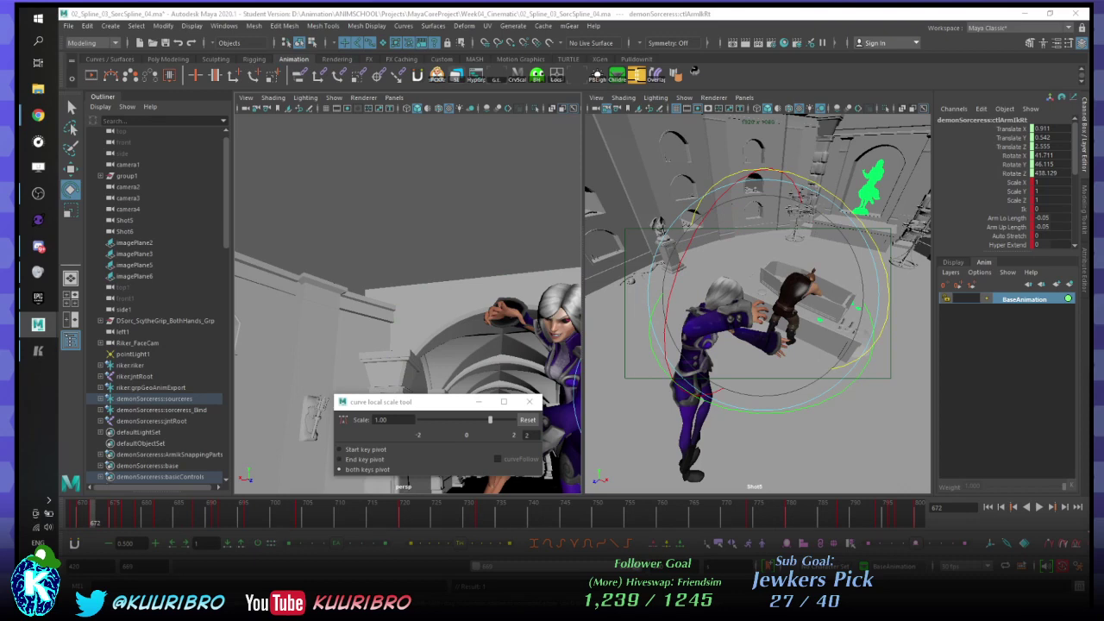
key(alt+period)
key(alt+period)
key(alt+period)
key(alt+period)
key(alt+period)
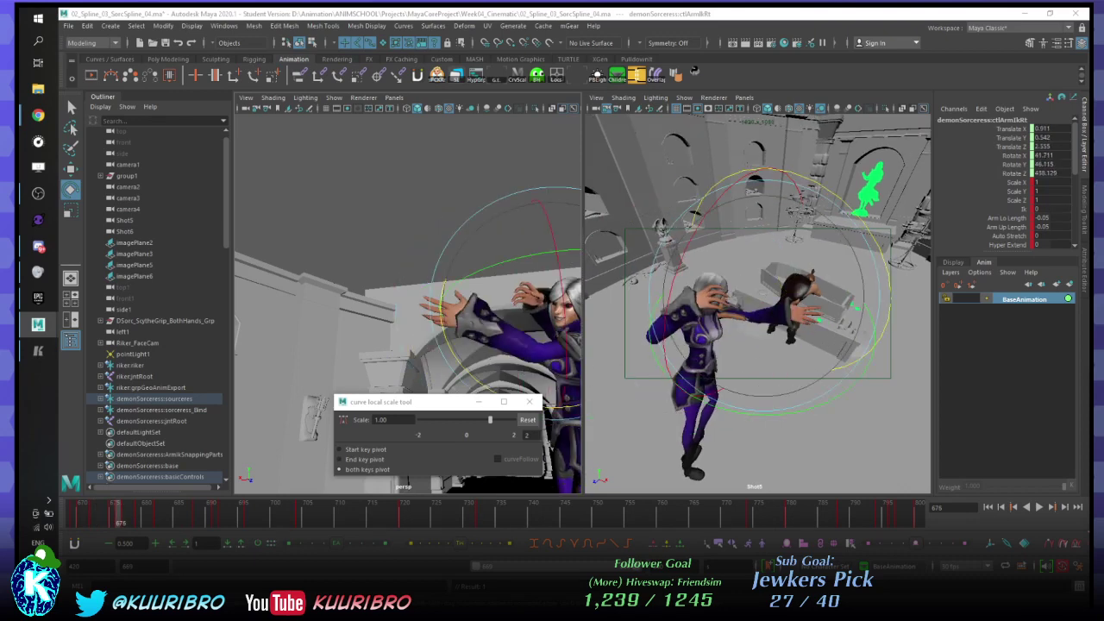
key(alt+period)
key(alt+period)
key(alt+period)
key(alt+period)
key(alt+period)
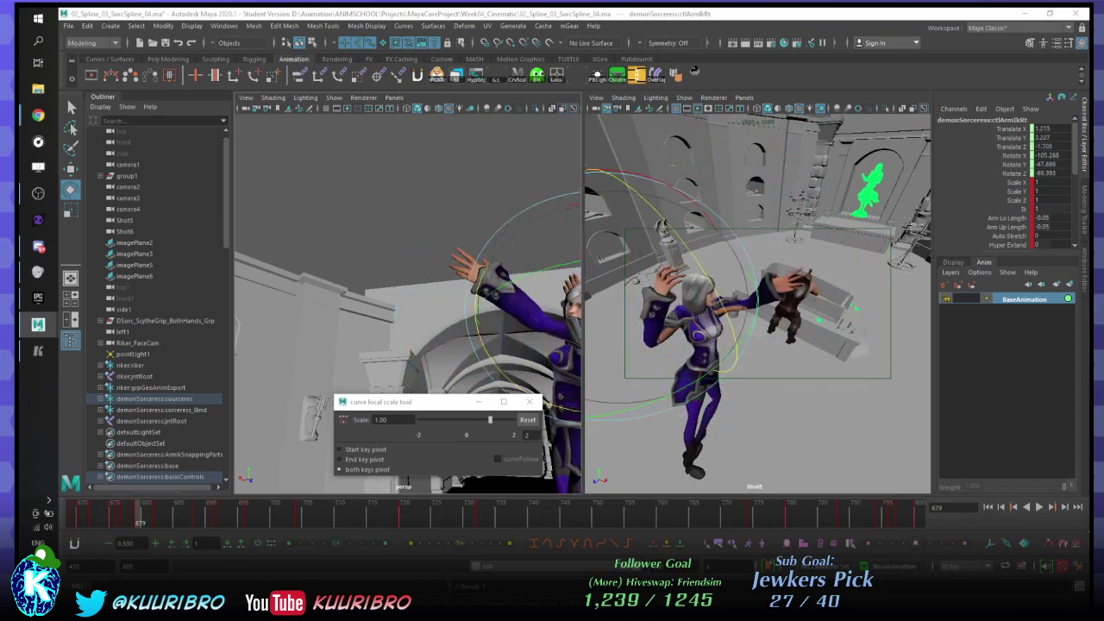
key(alt+period)
key(alt+period)
key(alt+period)
key(alt+period)
key(alt+period)
key(alt+period)
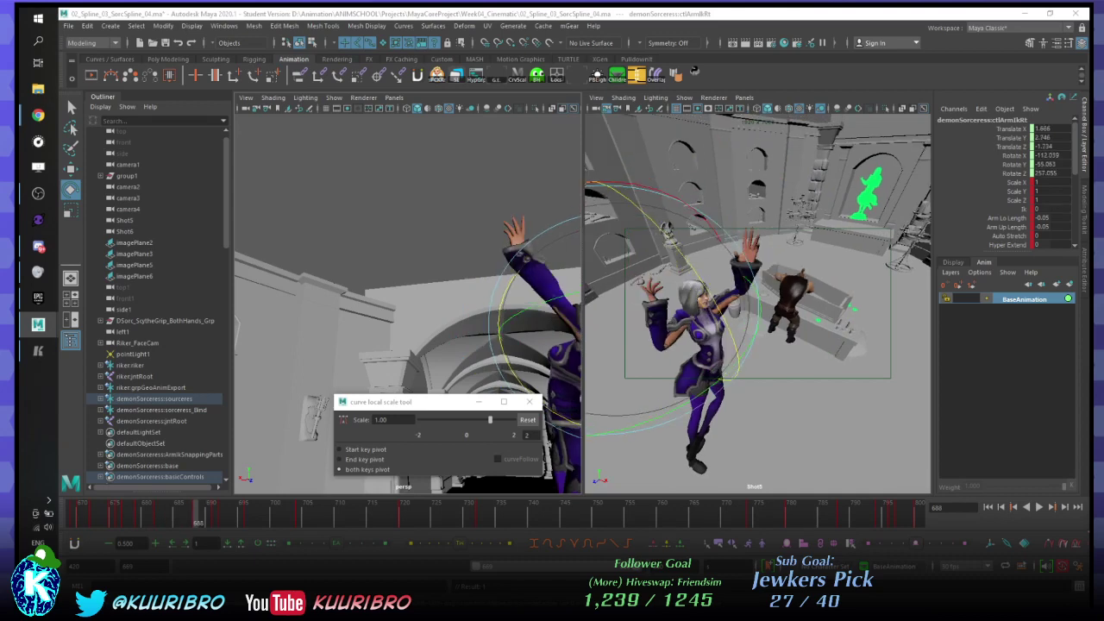
key(alt+period)
key(alt+period)
key(alt+period)
key(alt+period)
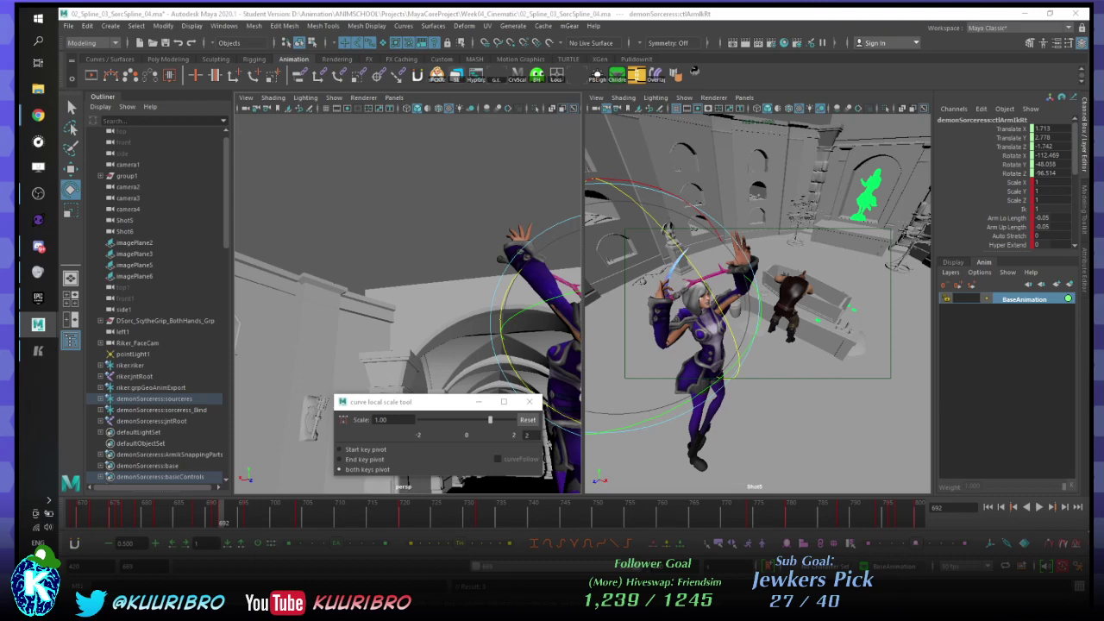
- Compare the poses at frames 692 and 696 to examine how the right hand meets the scythe
key(alt+period)
key(alt+period)
key(alt+period)
key(alt+period)
key(comma)
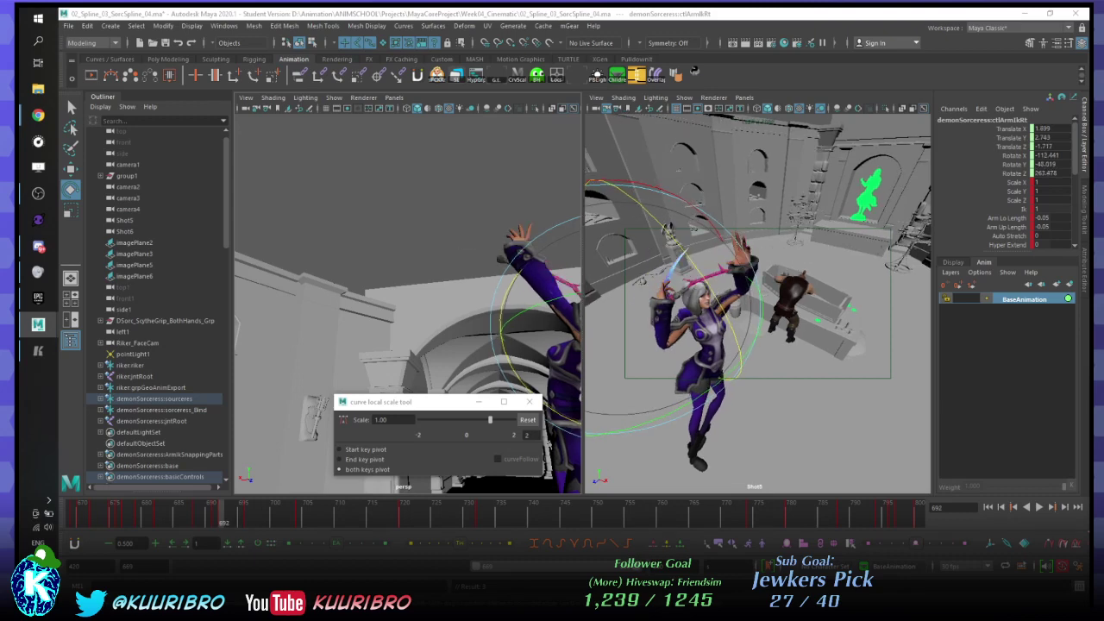
key(period)
key(comma)
key(period)
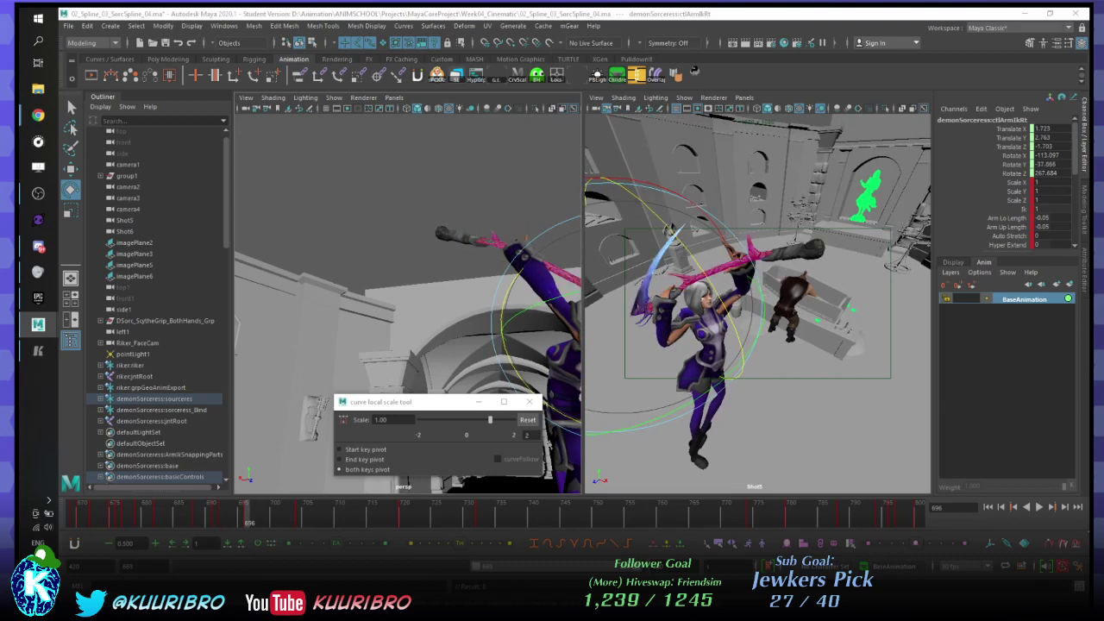
key(comma)
key(period)
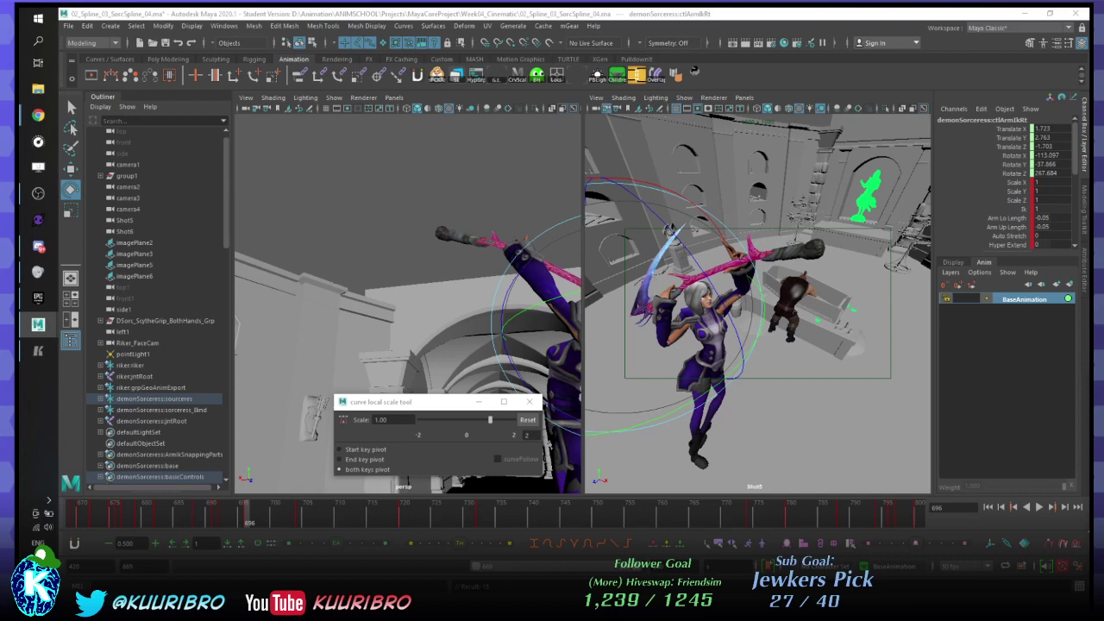
- Show a motion trail for ctlArmIkRt, check it in isolation at frame 696, and clear the selection
alt+drag(487, 174, 360, 236)
key(f)
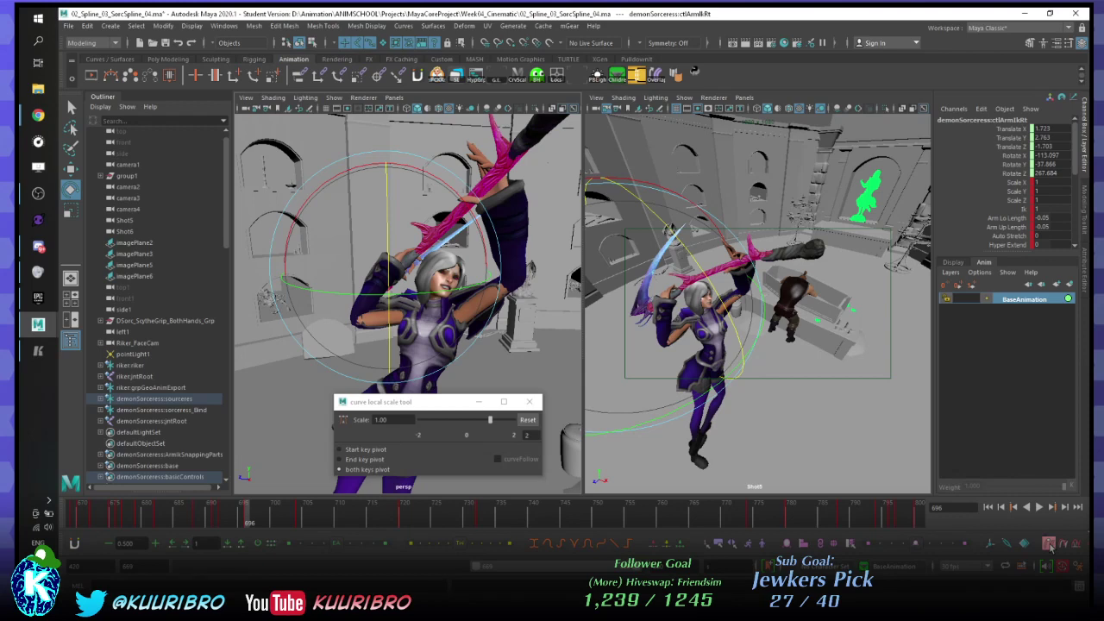
key(ctrl+1)
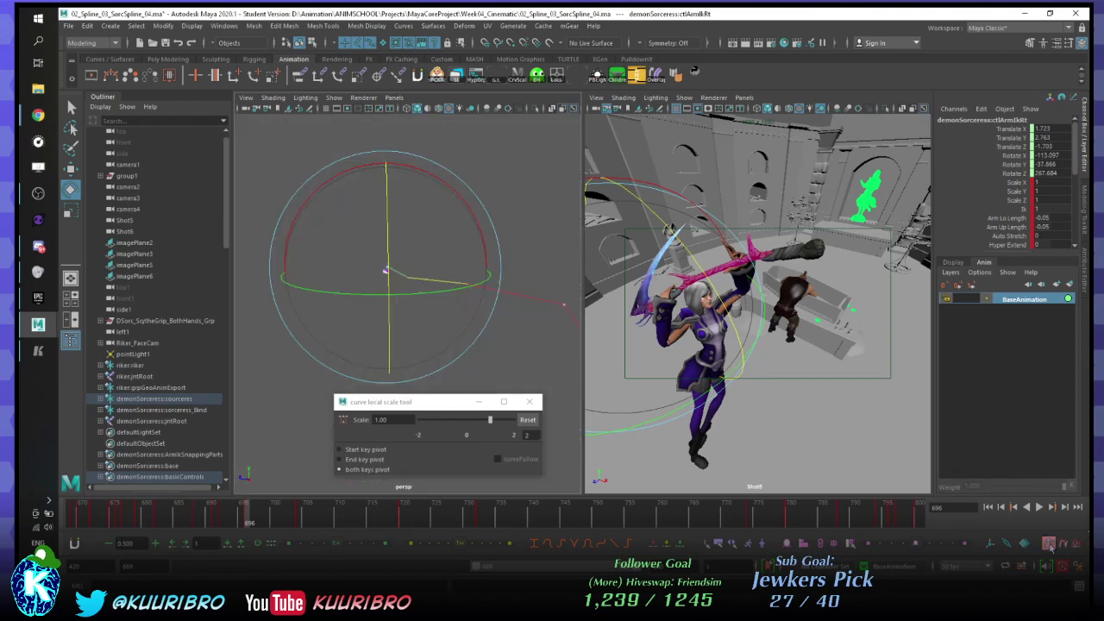
key(ctrl+1)
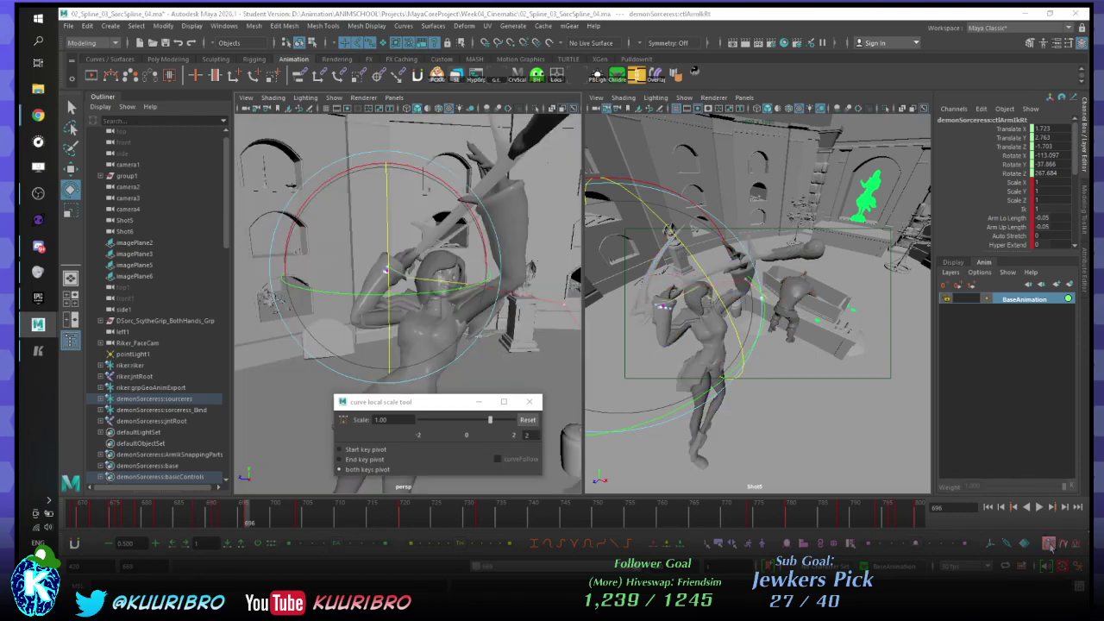
click(750, 150)
key(backslash)
middle_drag(682, 271, 650, 278)
scroll(649, 278, down, 5)
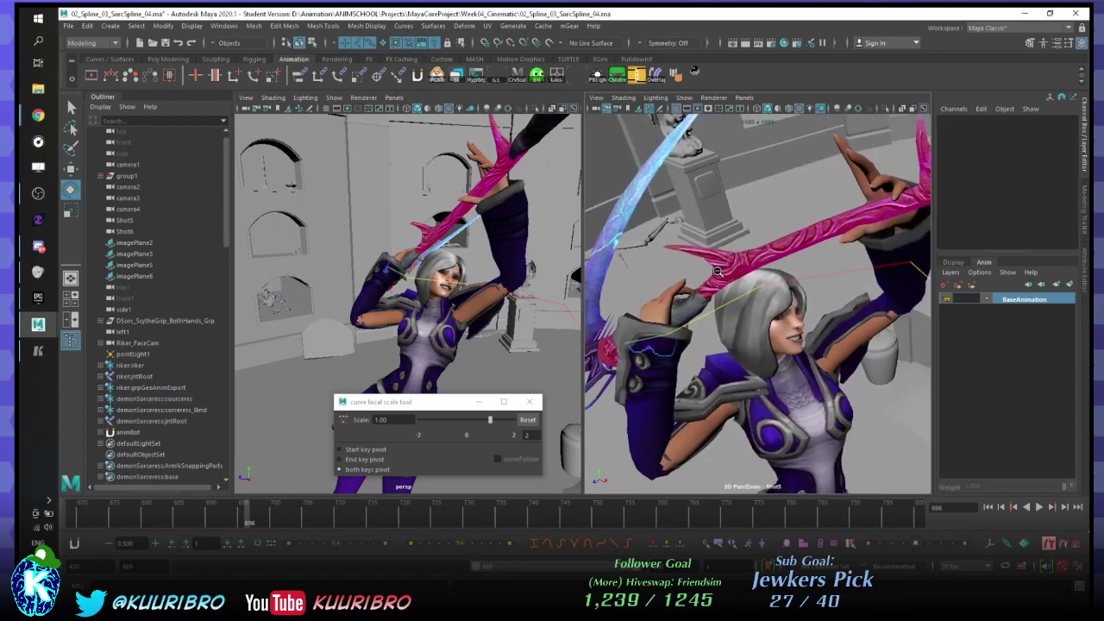
- Play the arm raise and examine ctlArmIkRt at frame 680 against its motion trail
key(alt+v)
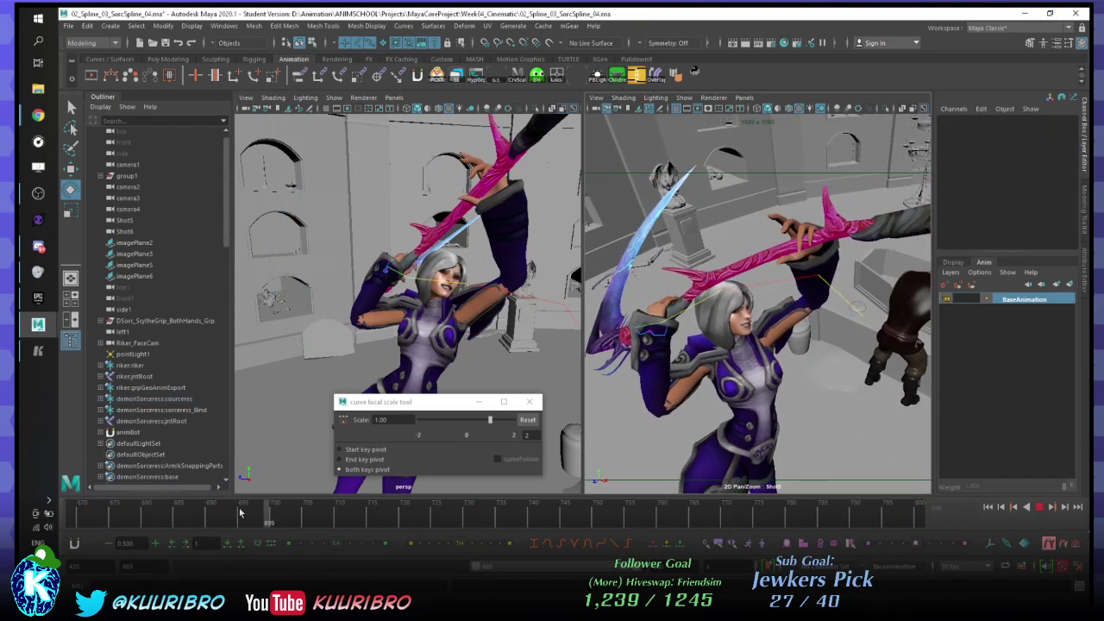
click(112, 515)
drag(159, 489, 143, 491)
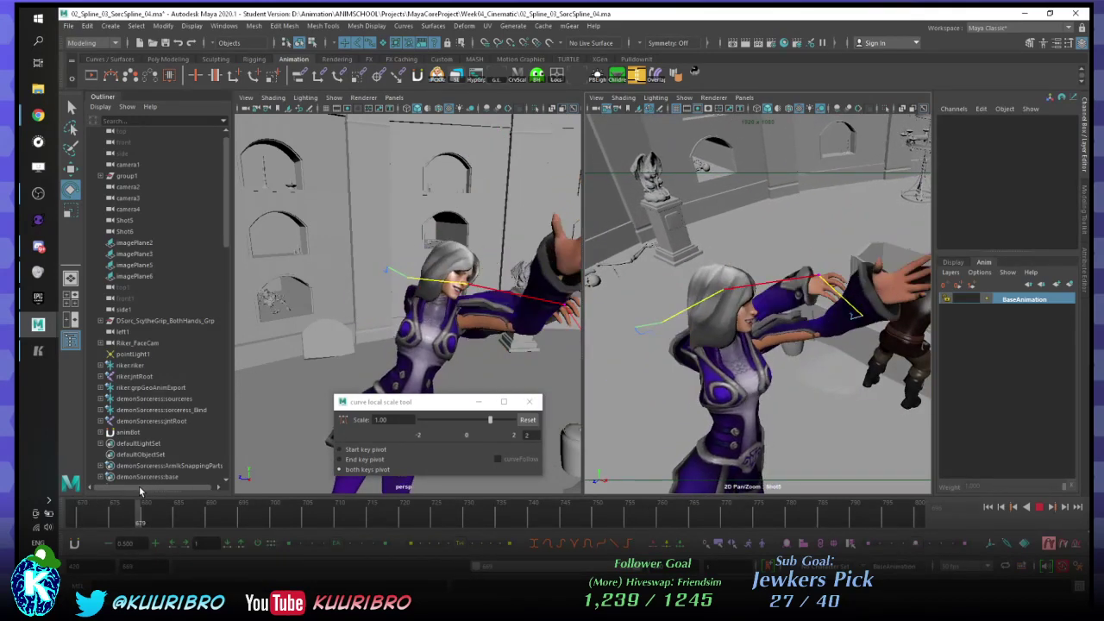
key(Escape)
alt+drag(285, 226, 467, 250)
click(759, 285)
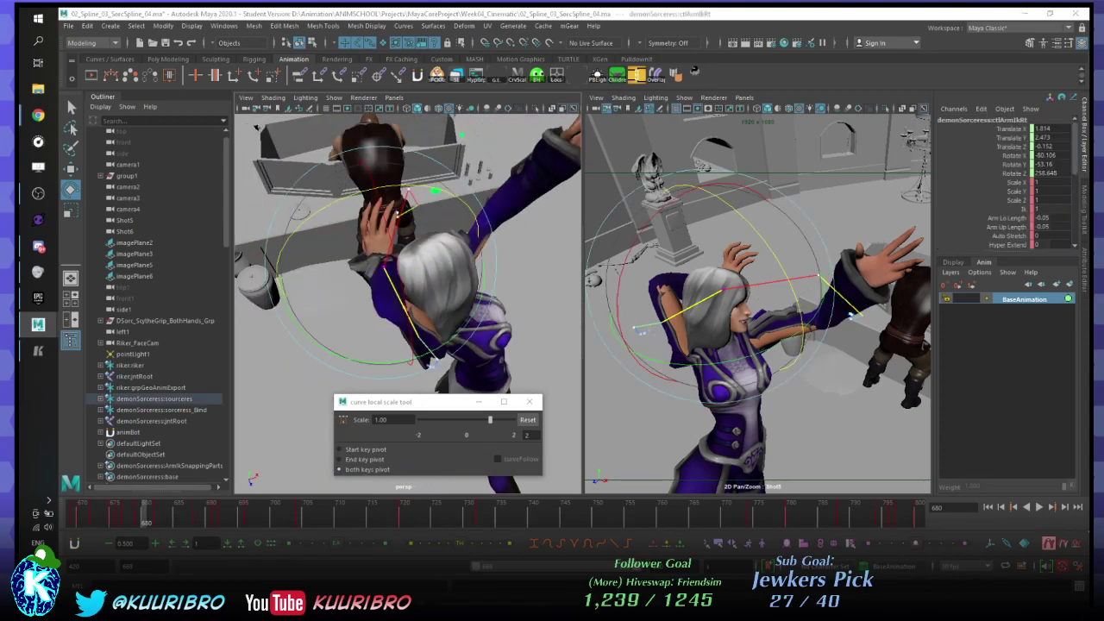
alt+drag(471, 303, 456, 276)
key(alt+v)
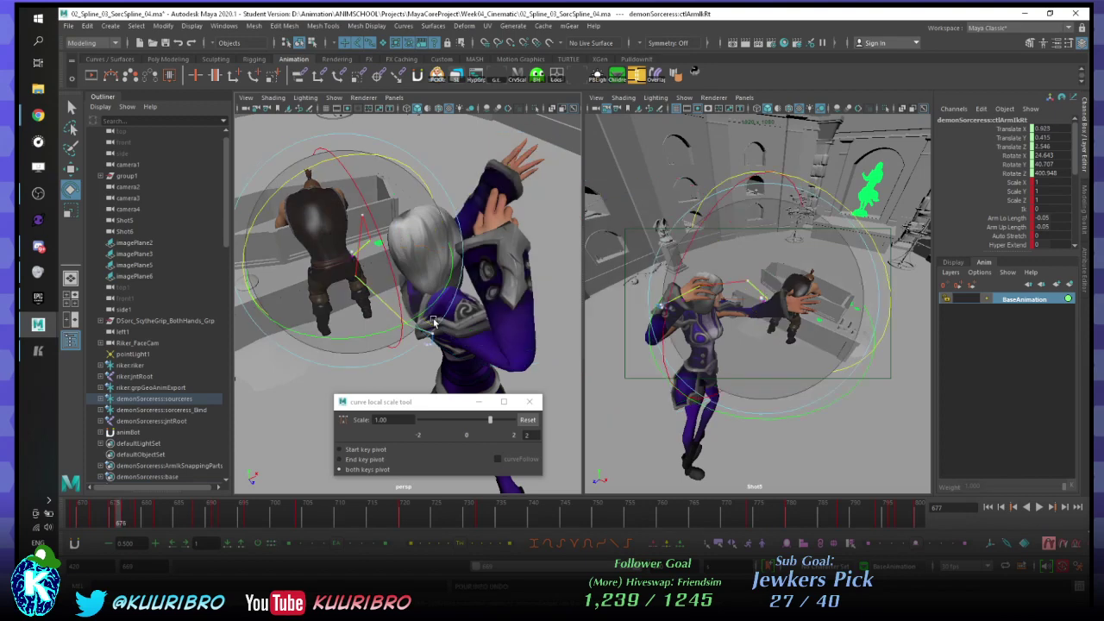
- Undo the latest changes and compare the right arm poses between frames 672 and 676 against the motion trail
key(ctrl+z)
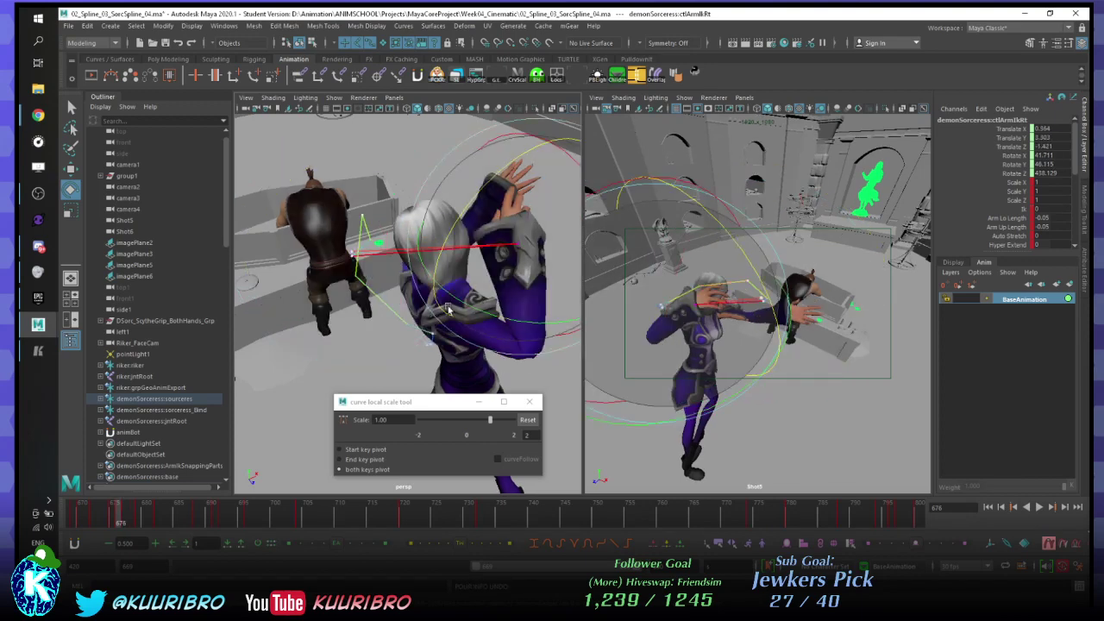
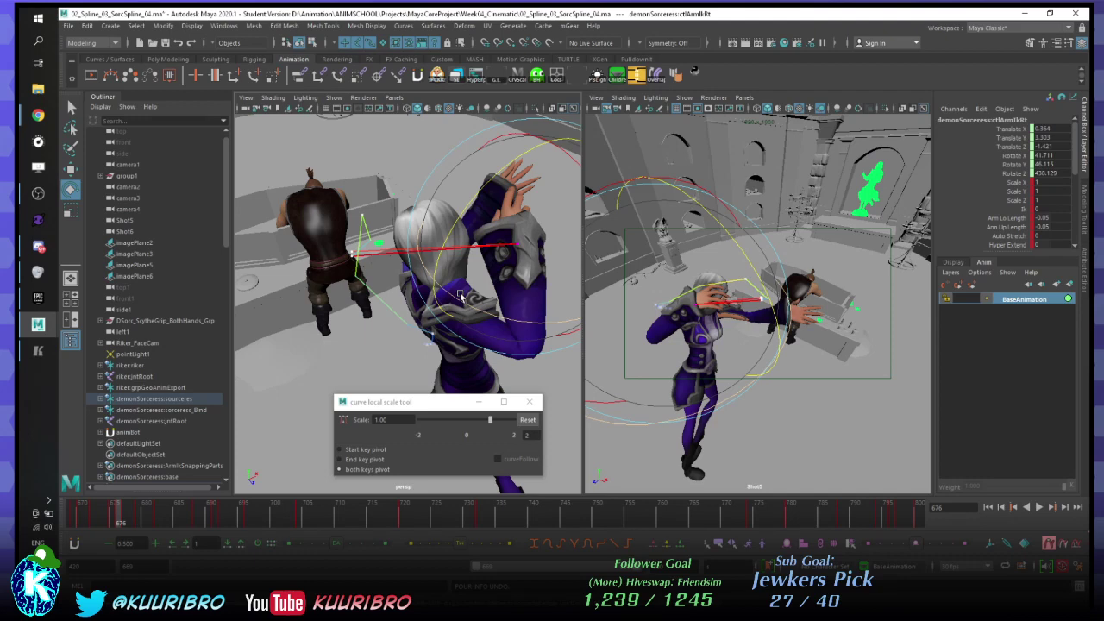
key(alt+comma)
key(alt+comma)
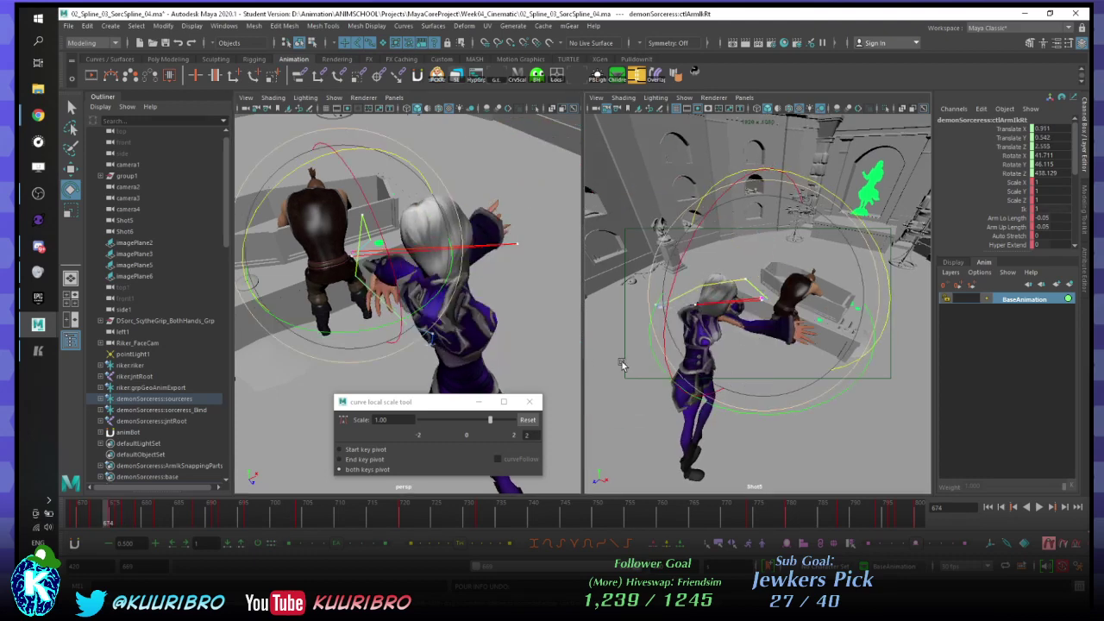
key(alt+period)
key(alt+period)
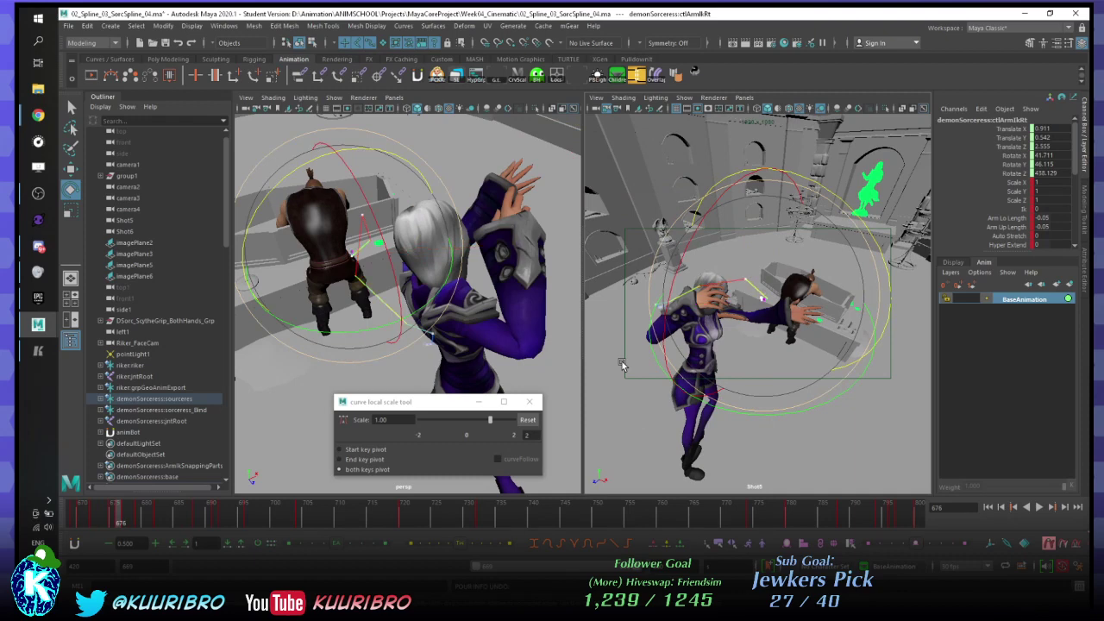
key(alt+comma)
key(alt+comma)
key(alt+period)
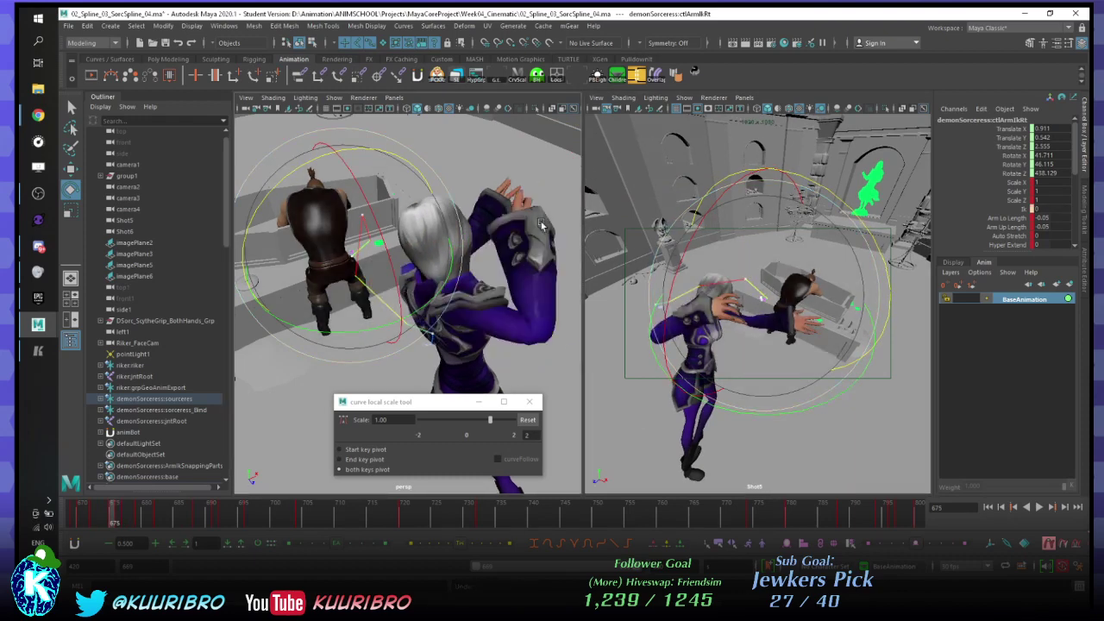
key(ctrl+z)
key(alt+comma)
key(alt+comma)
key(alt+comma)
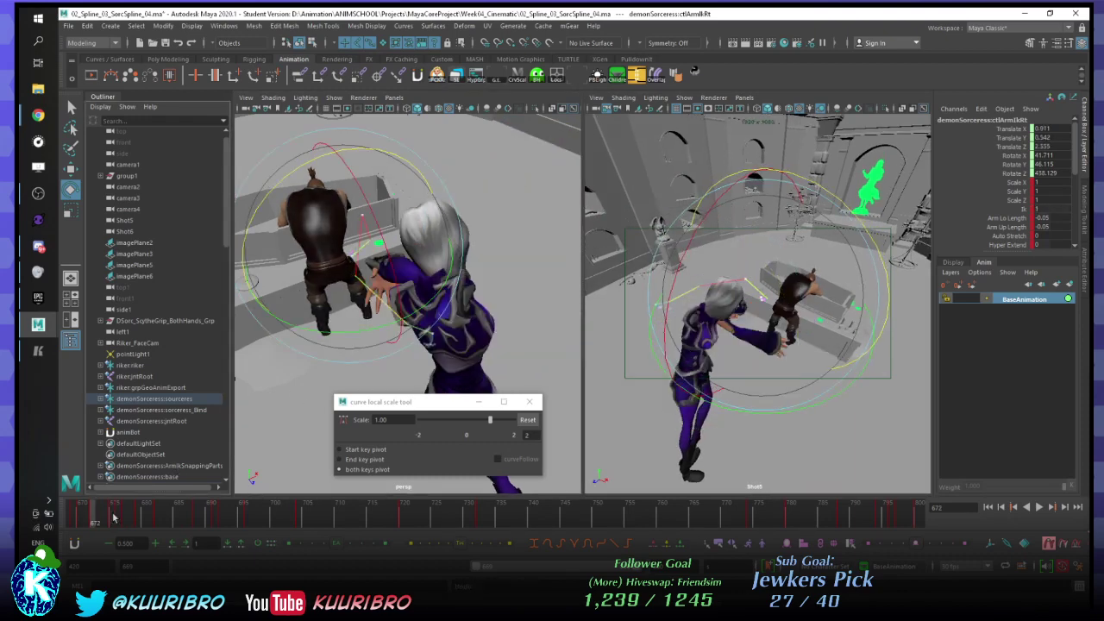
- Play through the arm raise from its start and undo the recent edits to ctlArmIkRt
click(88, 512)
key(alt+v)
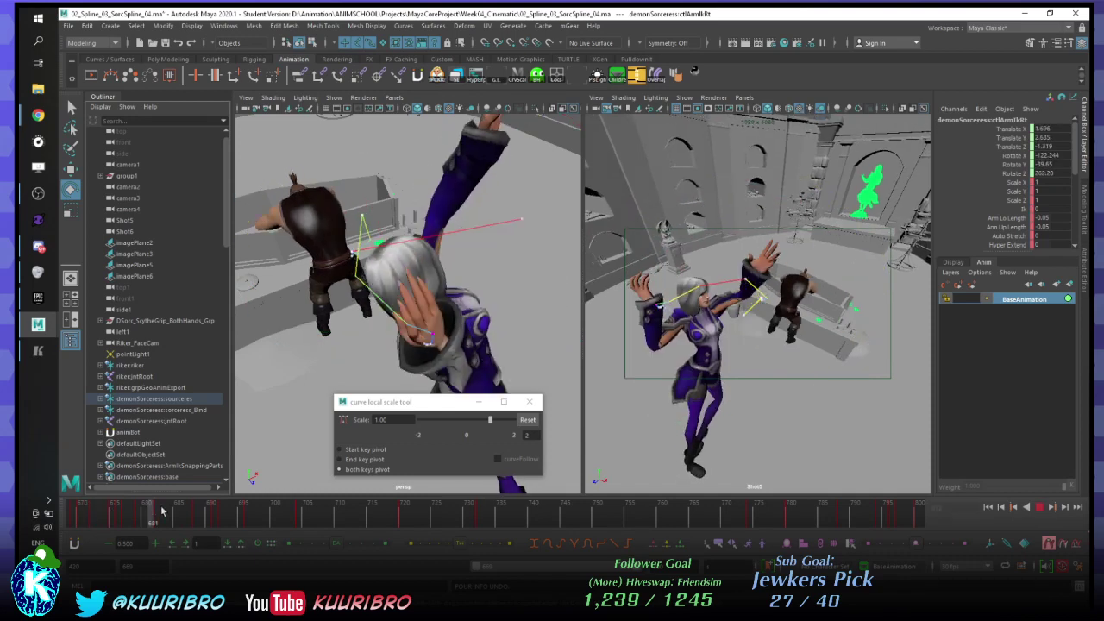
key(alt+v)
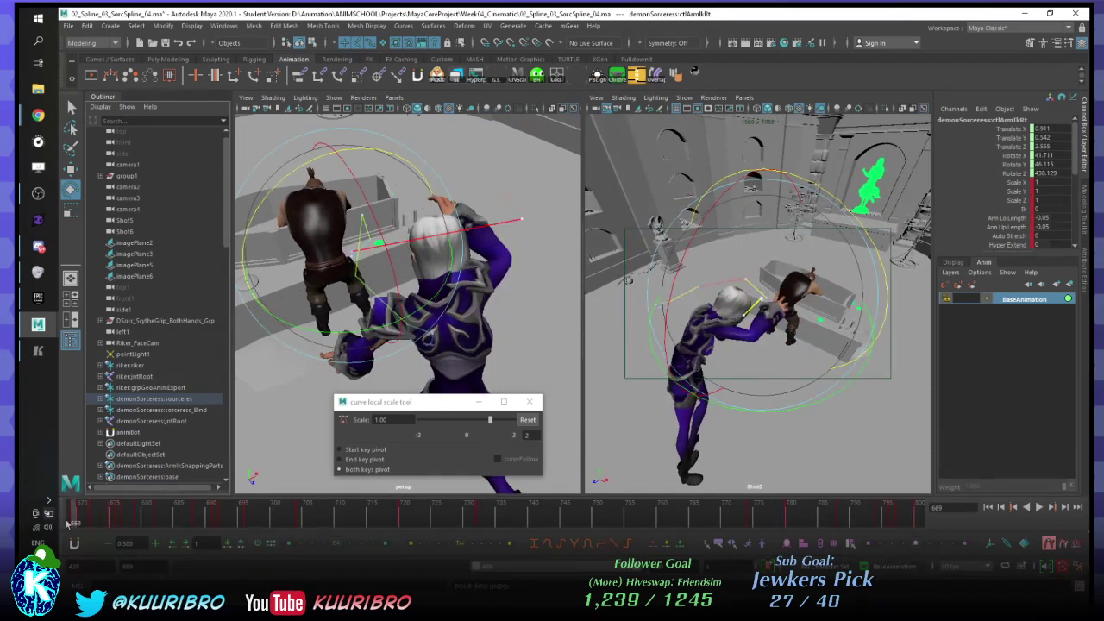
key(ctrl+z)
key(ctrl+z)
key(ctrl+z)
key(ctrl+z)
key(ctrl+z)
key(ctrl+z)
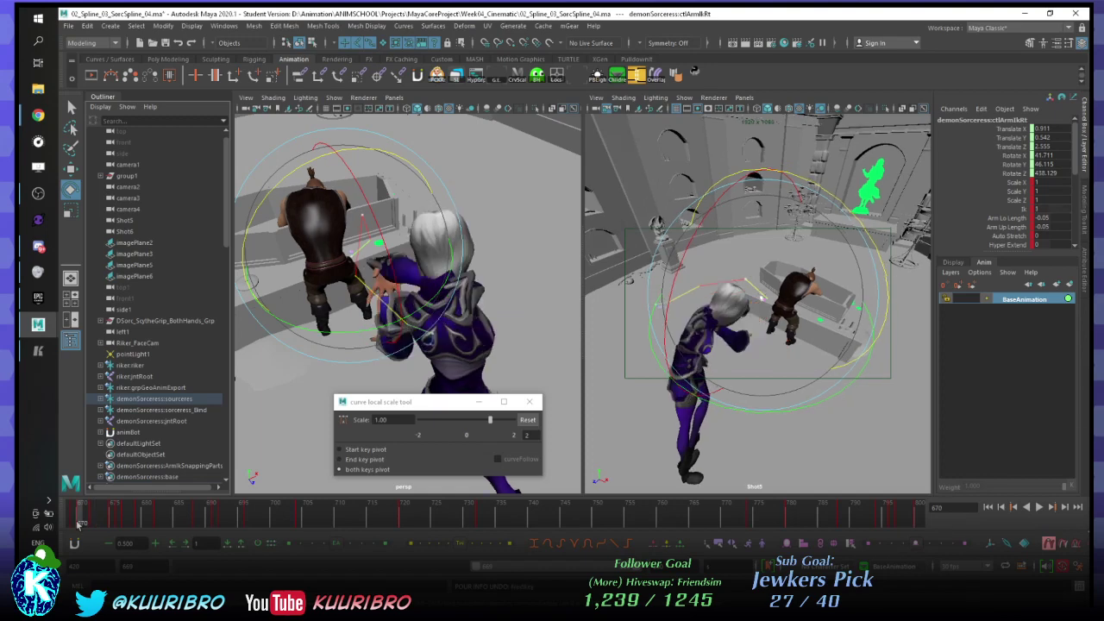
- Play the arm raise from about frame 669 to 693 and examine the arm's path from the side
key(alt+v)
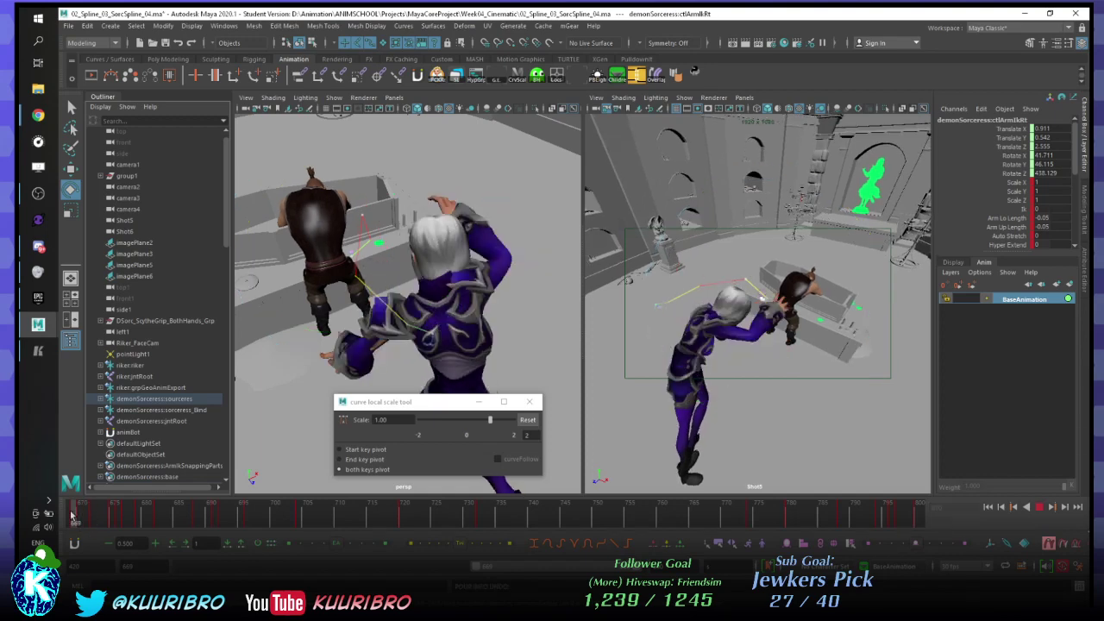
drag(73, 516, 82, 516)
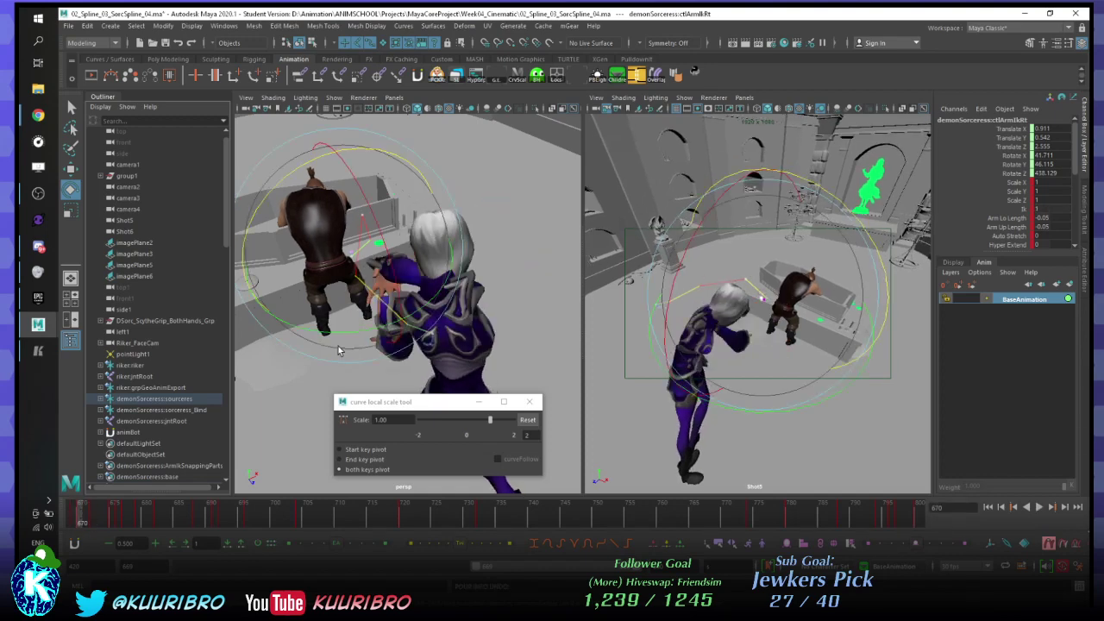
alt+drag(416, 293, 274, 299)
key(f)
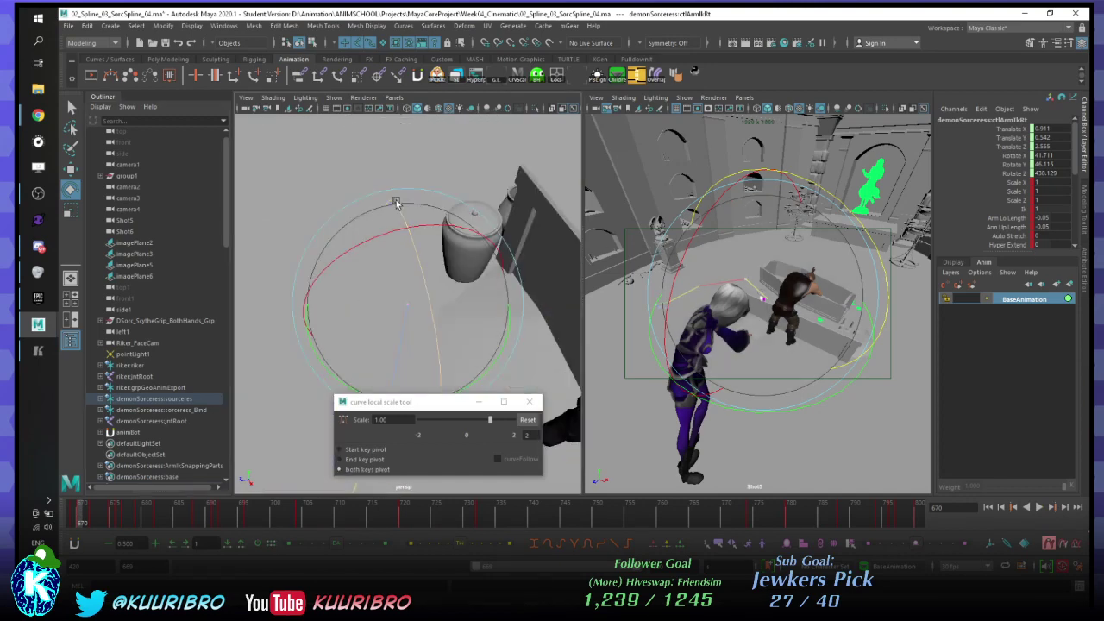
alt+drag(396, 204, 416, 262)
scroll(416, 262, down, 4)
alt+middle_drag(417, 262, 446, 244)
alt+drag(446, 244, 441, 245)
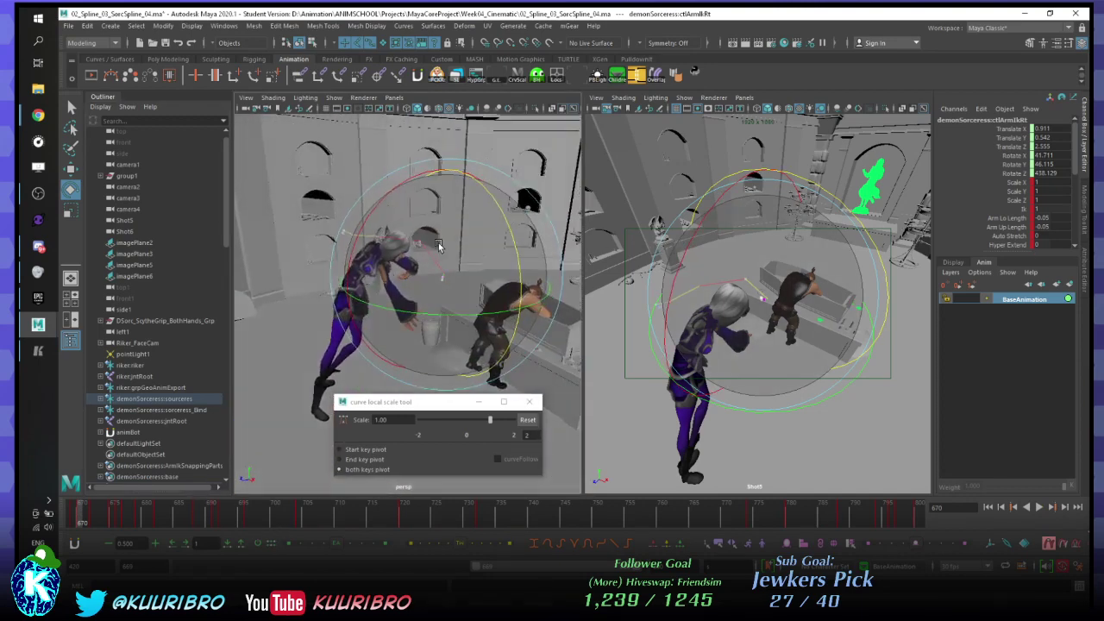
key(alt+v)
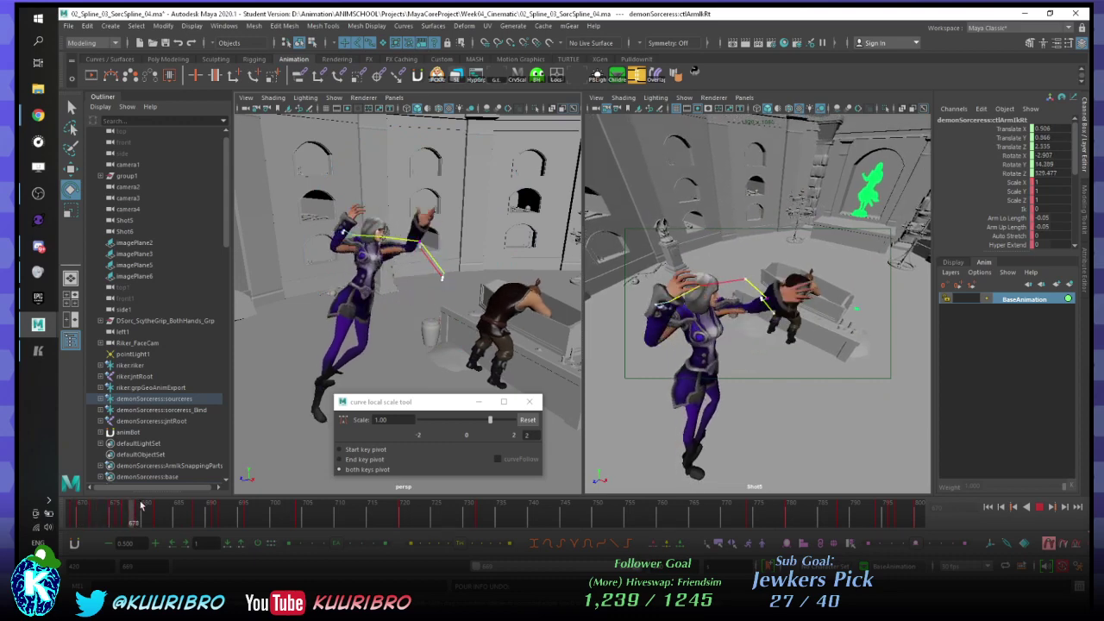
key(alt+v)
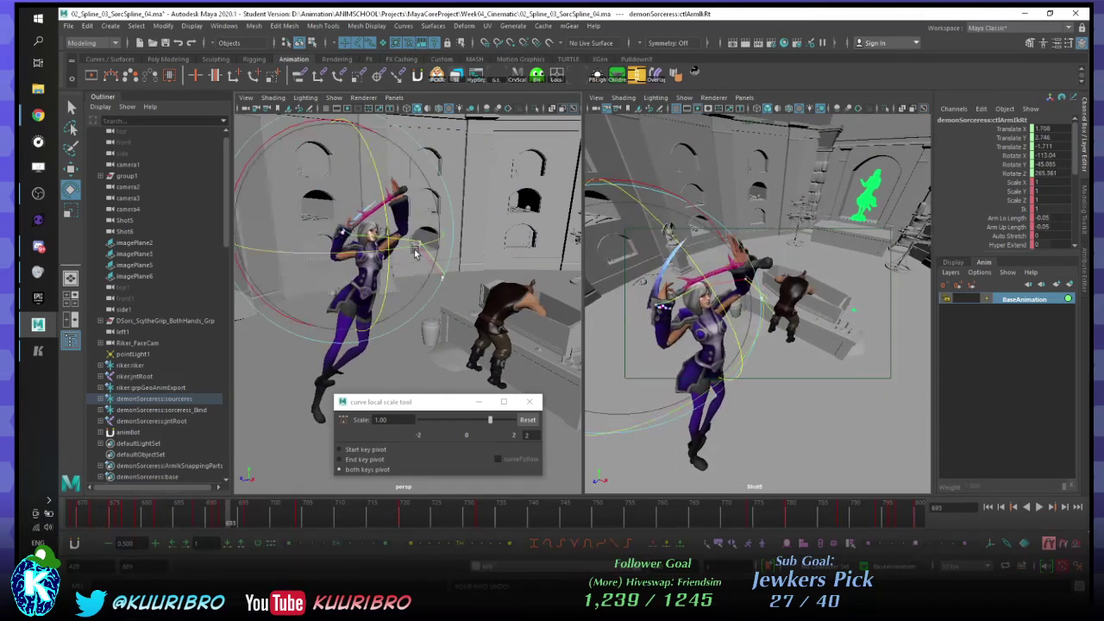
- Frame ctlArmIkRt at frame 693 and save the scene
key(f)
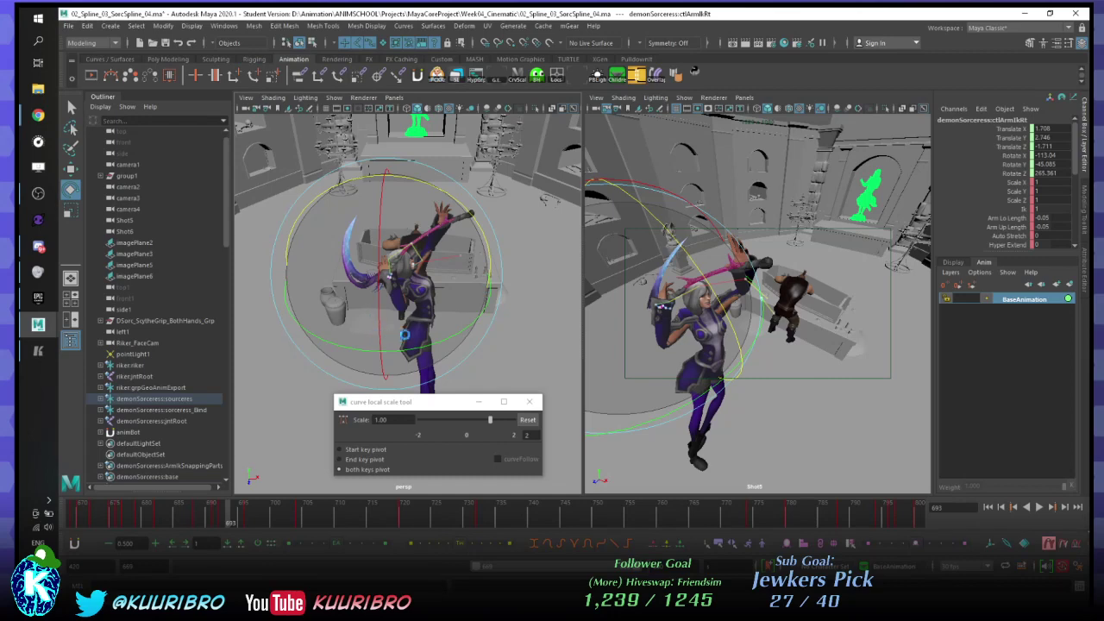
key(ctrl+s)
click(540, 325)
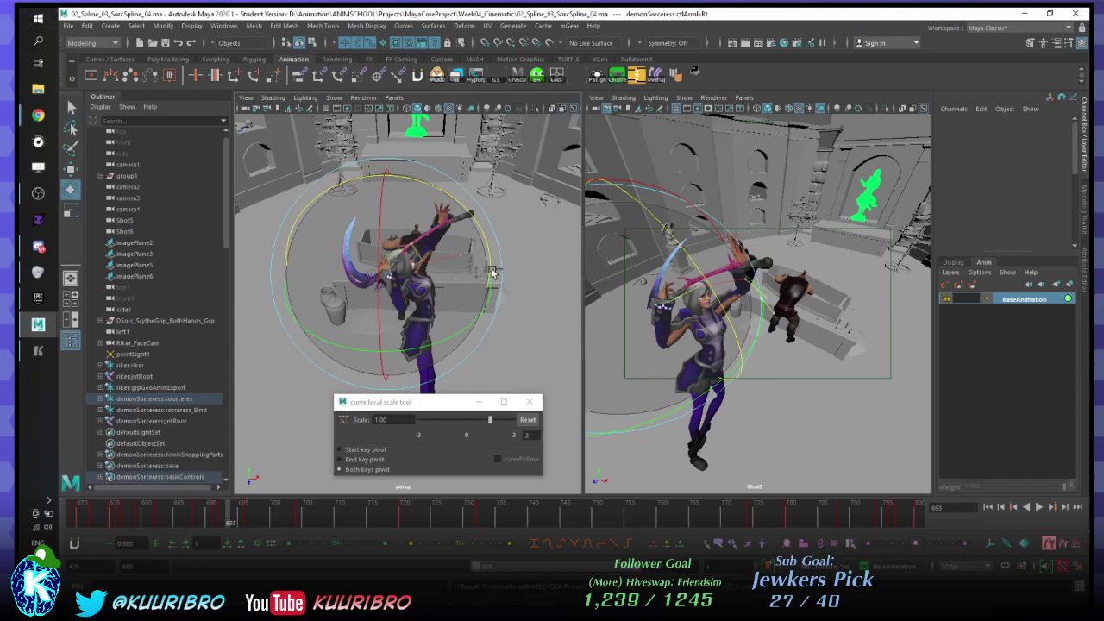
- Examine the right arm at frame 693, then return to frame 669 and inspect its pose against the motion trail
alt+drag(493, 272, 464, 267)
scroll(394, 231, up, 5)
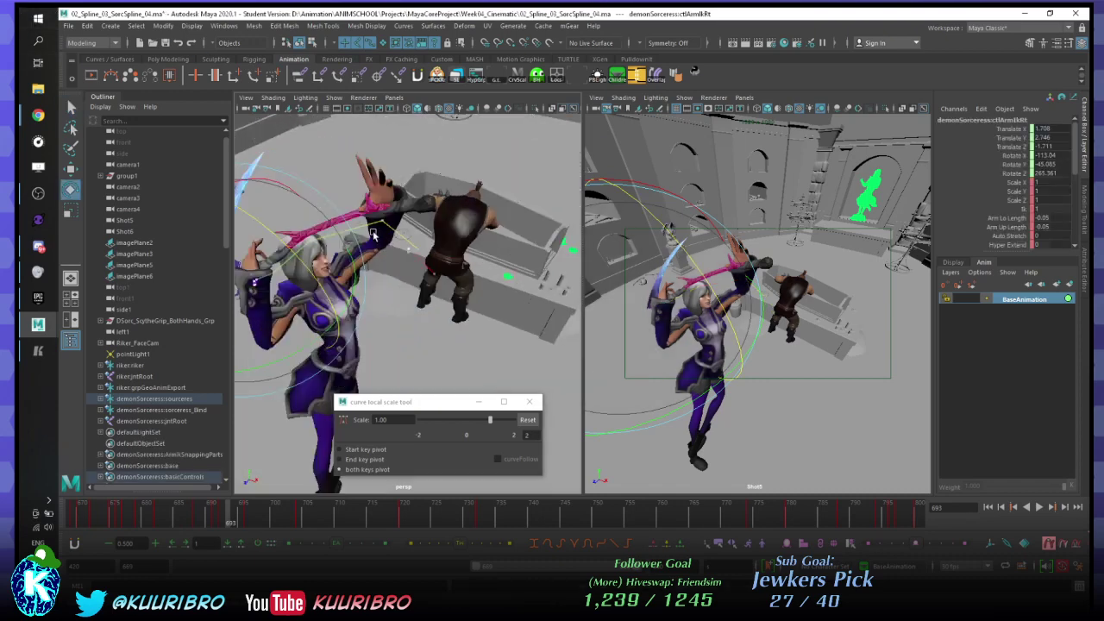
click(72, 515)
alt+drag(354, 281, 345, 251)
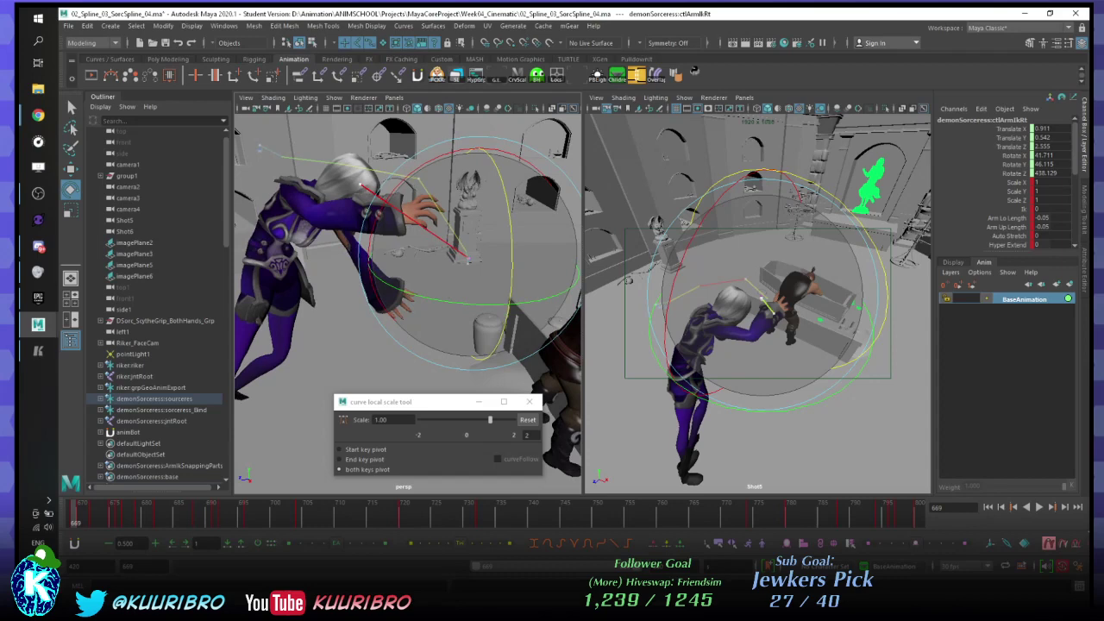
- Undo the last edit and play the arm raise from frame 669 to check the right arm's motion
key(ctrl+z)
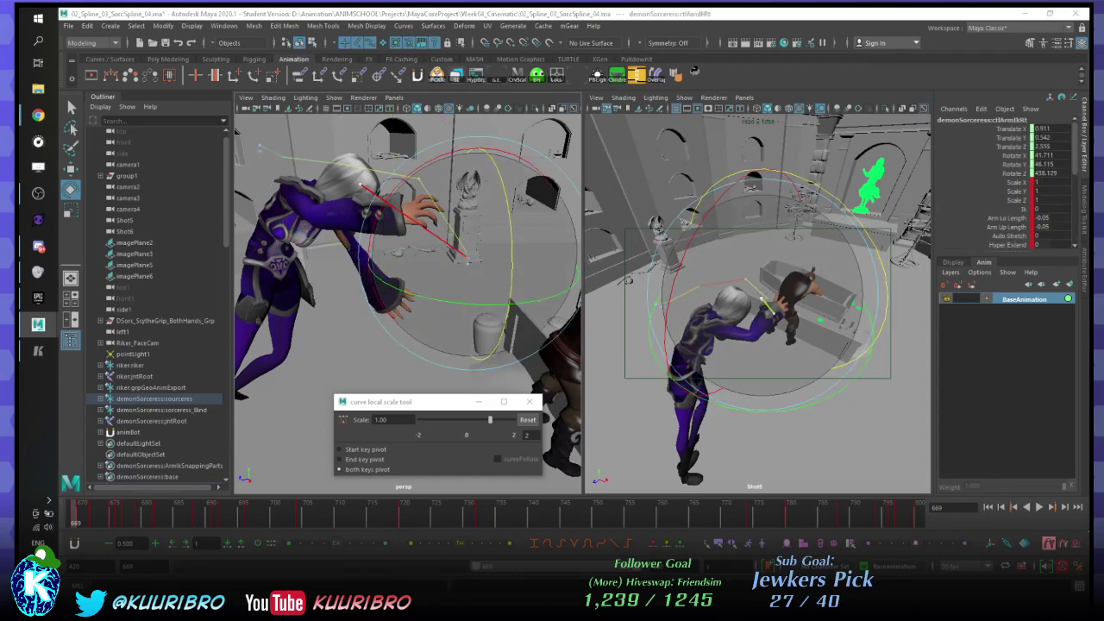
key(alt+v)
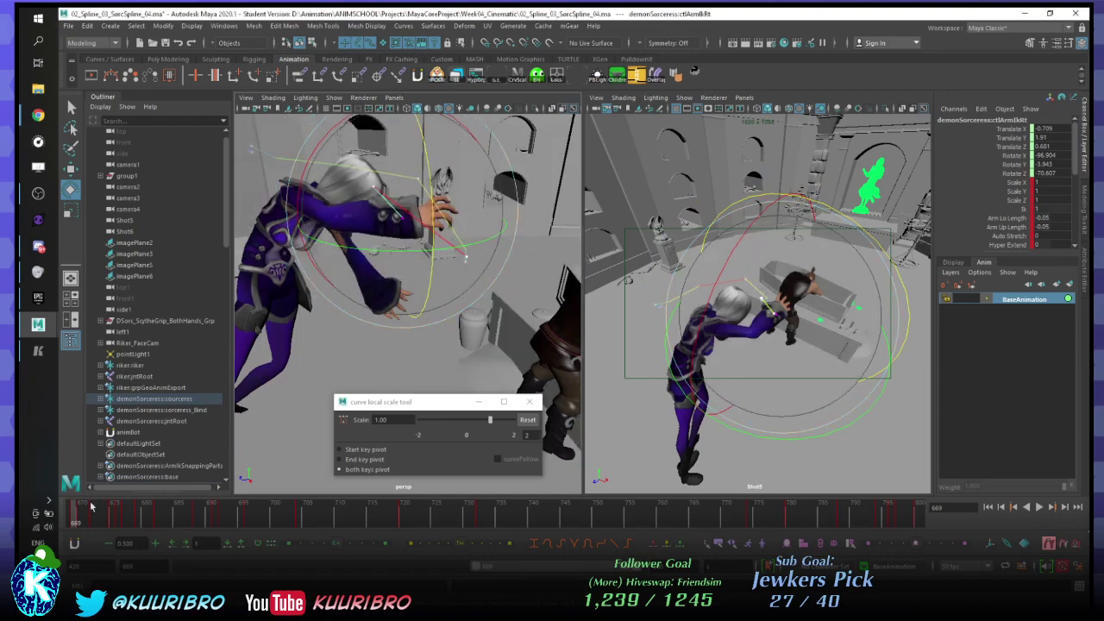
click(76, 512)
alt+drag(431, 241, 371, 257)
- Try the right arm with Ik at 1 at frame 669 and check the hand against the motion trail through frame 672
key(w)
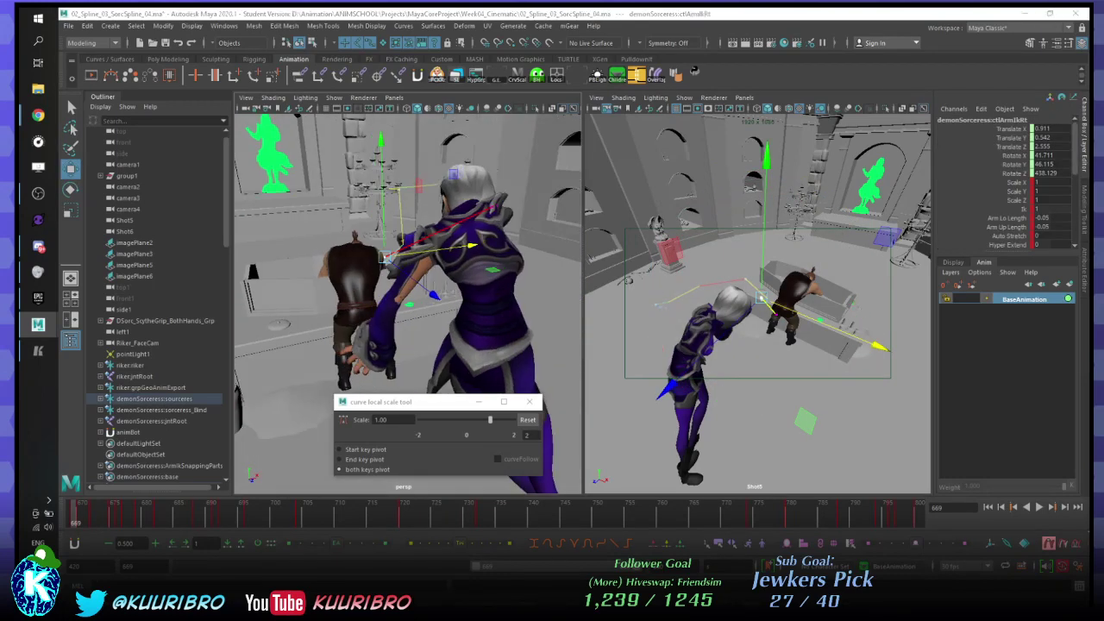
click(415, 248)
alt+drag(518, 224, 423, 252)
scroll(402, 302, up, 5)
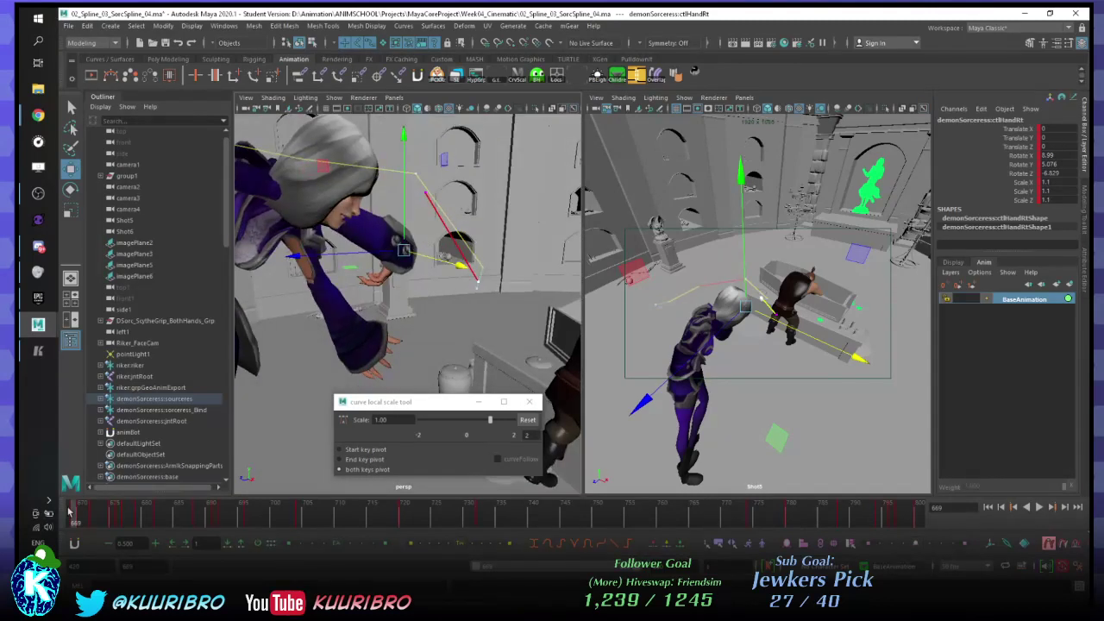
drag(80, 512, 95, 513)
scroll(423, 226, down, 5)
alt+drag(423, 226, 370, 310)
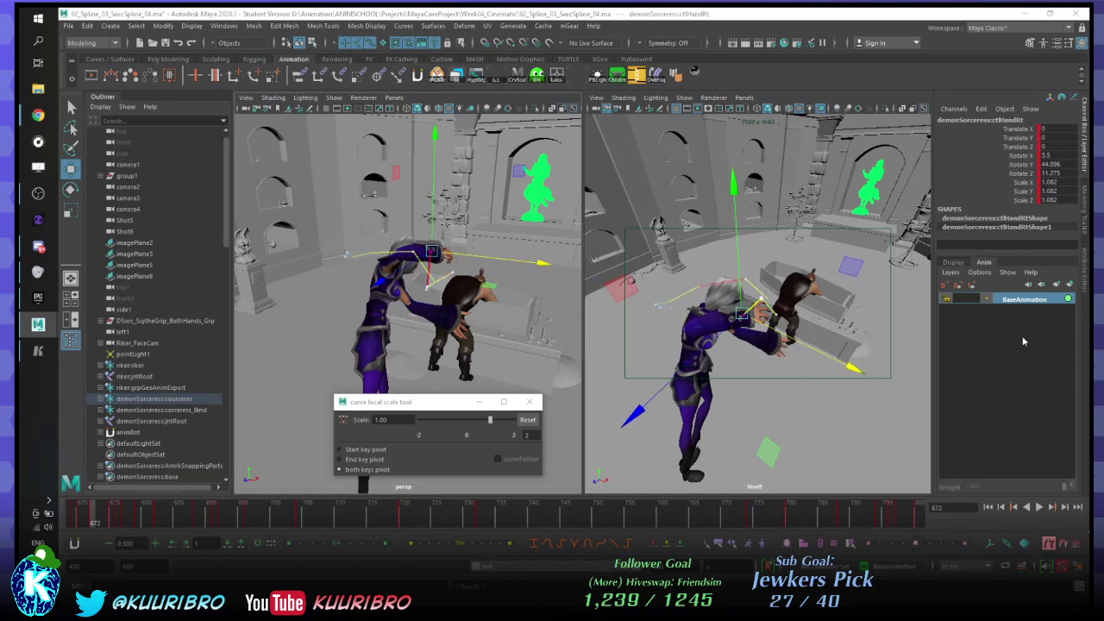
drag(97, 523, 92, 515)
alt+drag(441, 272, 457, 216)
click(467, 314)
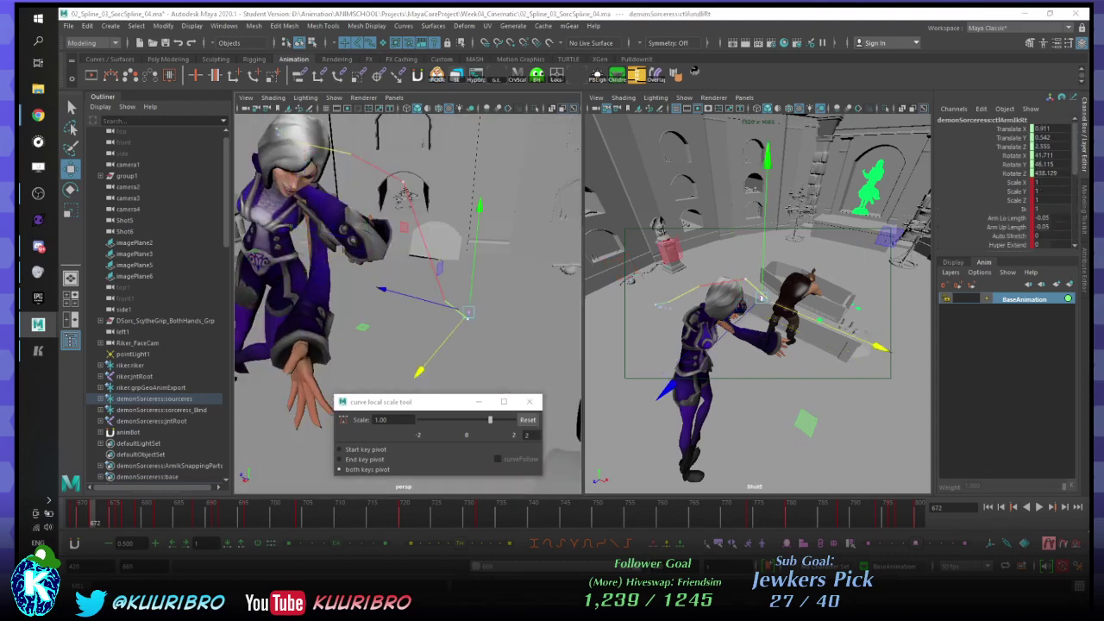
- Undo the selection changes and the right arm's Ik change, going back to frame 669
key(ctrl+z)
alt+drag(302, 250, 417, 250)
key(ctrl+z)
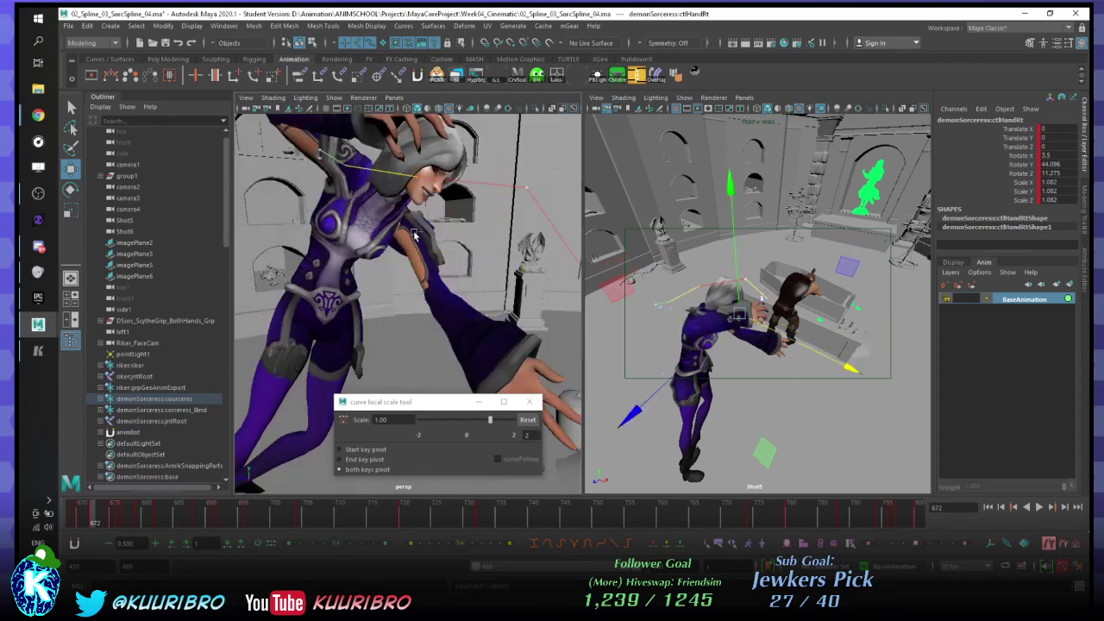
key(ctrl+z)
key(ctrl+z)
key(ctrl+z)
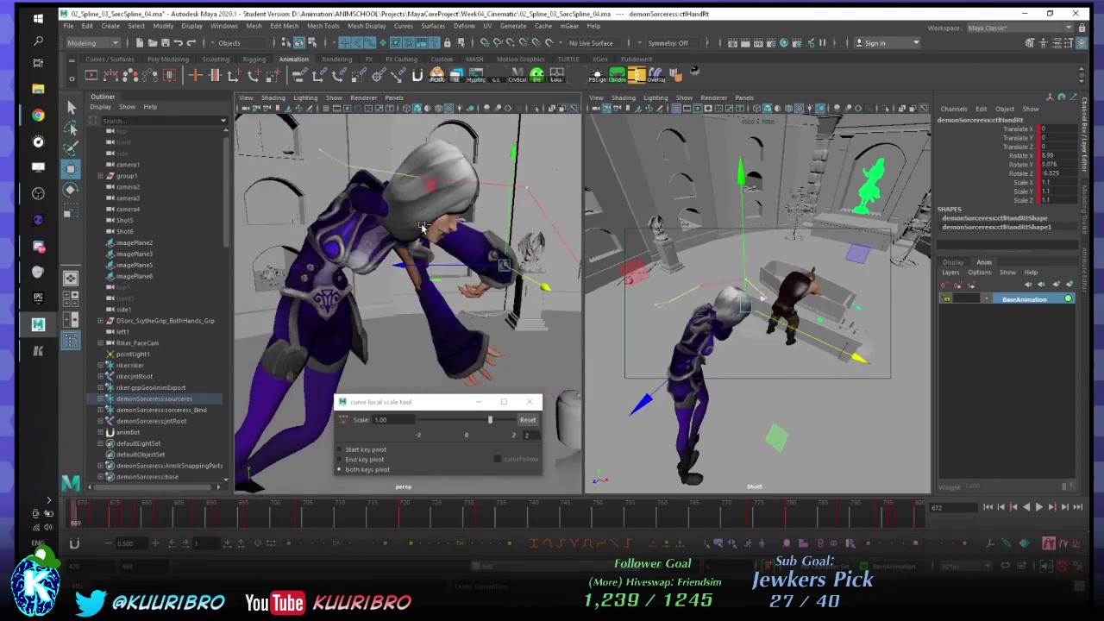
key(ctrl+z)
key(ctrl+z)
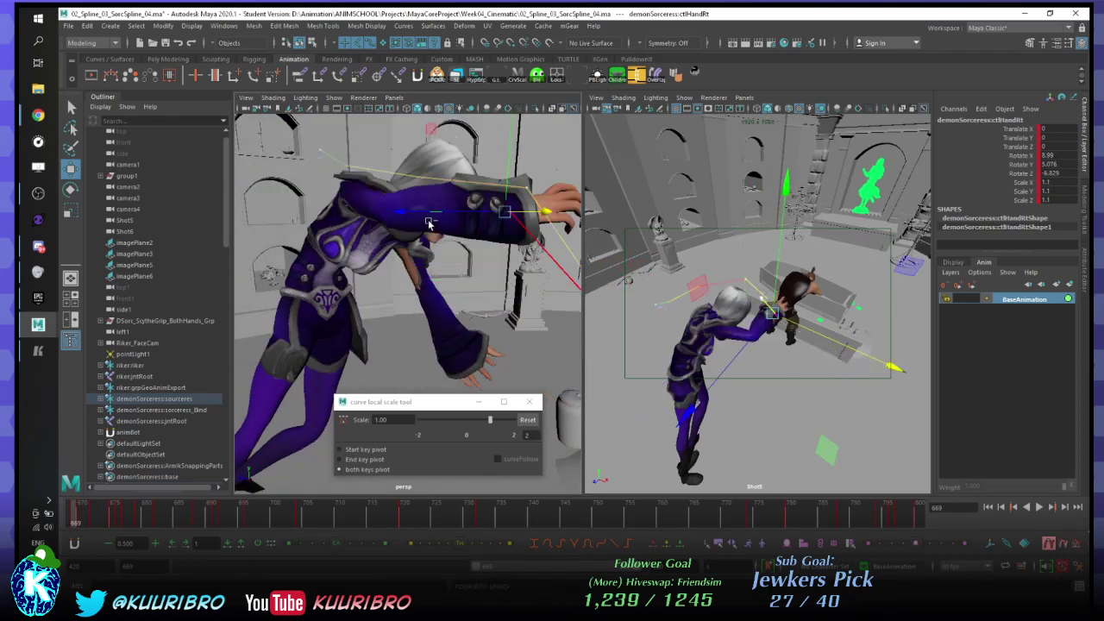
- Play the arm raise from frame 669 to 678 and save the scene
alt+drag(425, 231, 362, 267)
key(alt+v)
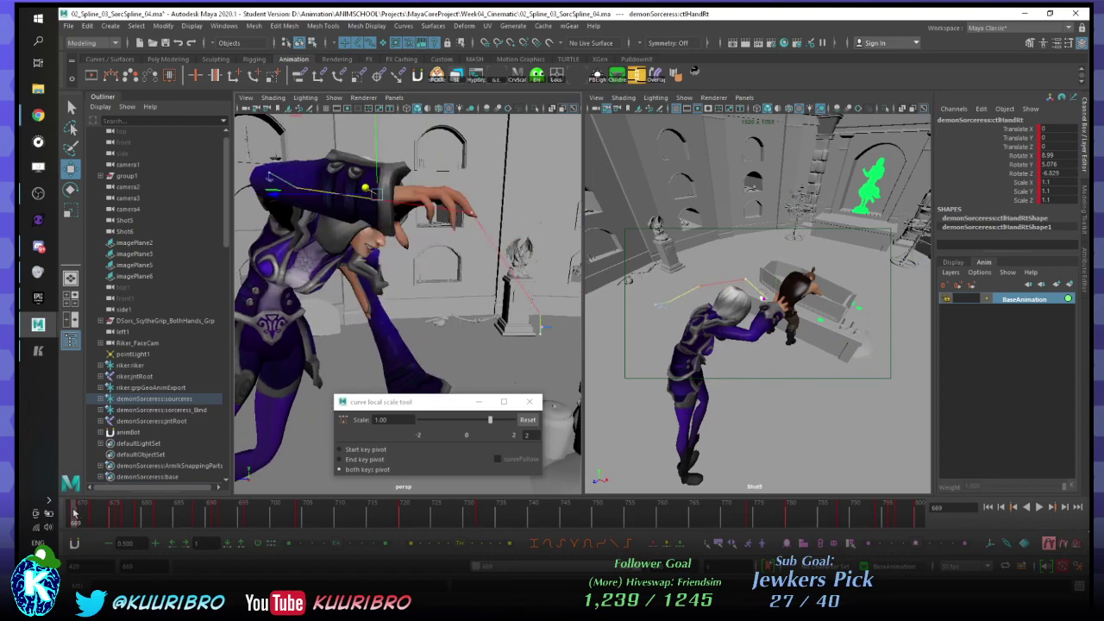
key(alt+v)
alt+drag(336, 267, 425, 278)
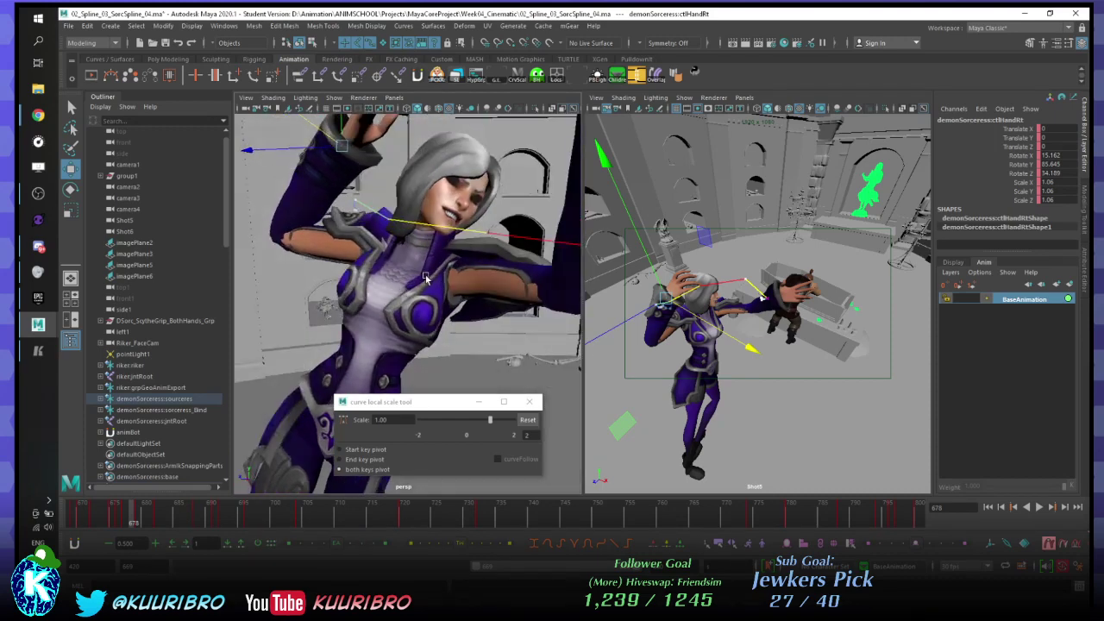
key(ctrl+s)
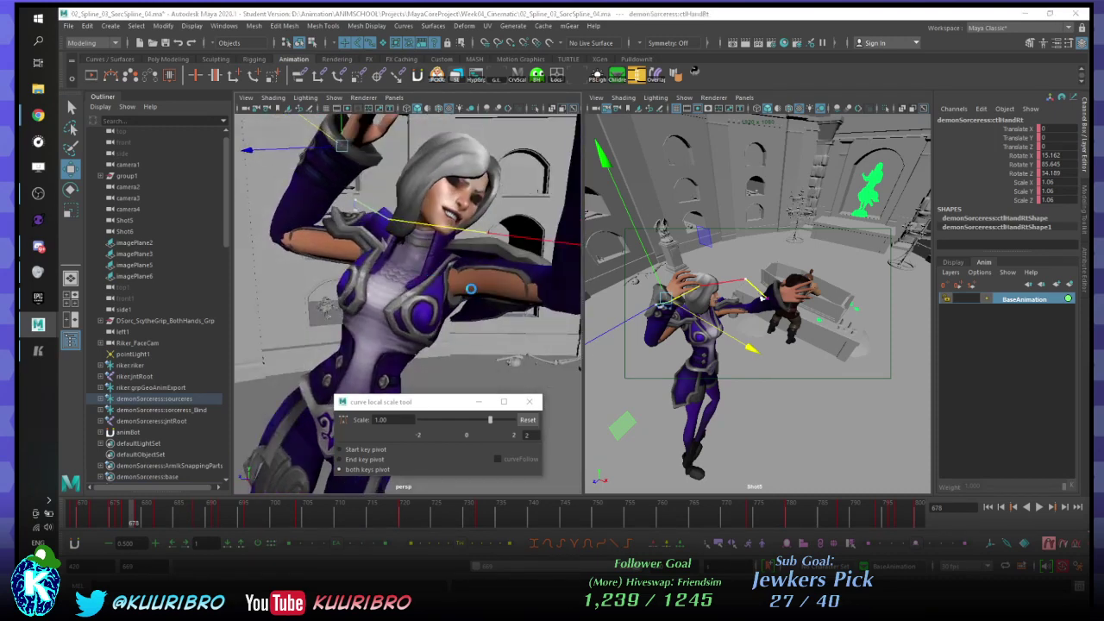
click(548, 321)
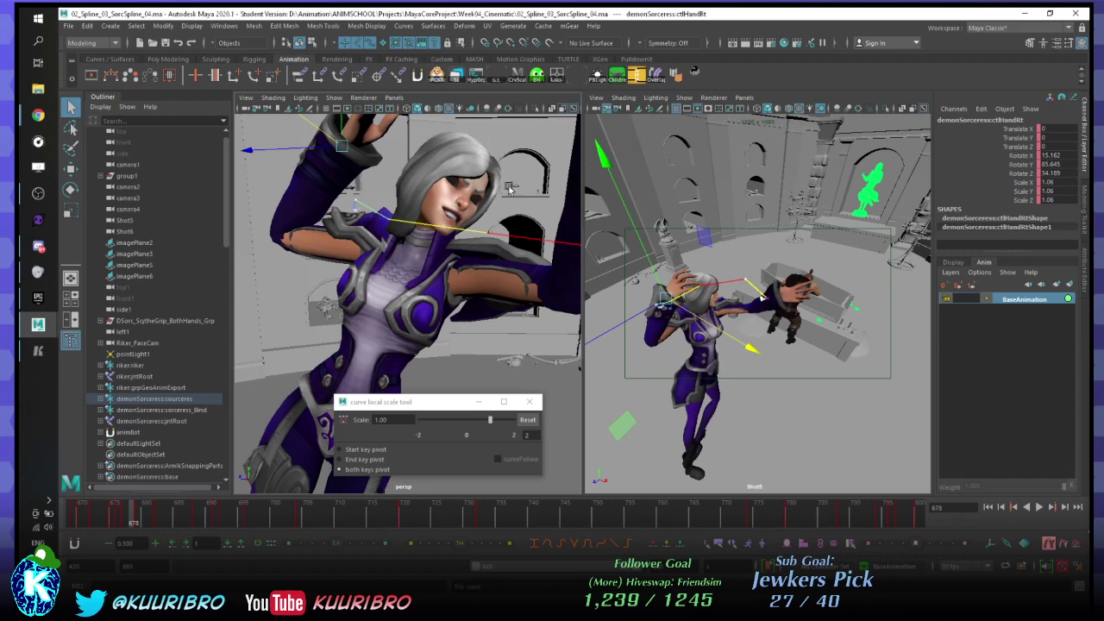
- Move the curve local scale tool window aside and examine the sorceress's pose and motion trail at frame 678 from several angles
alt+drag(509, 187, 446, 250)
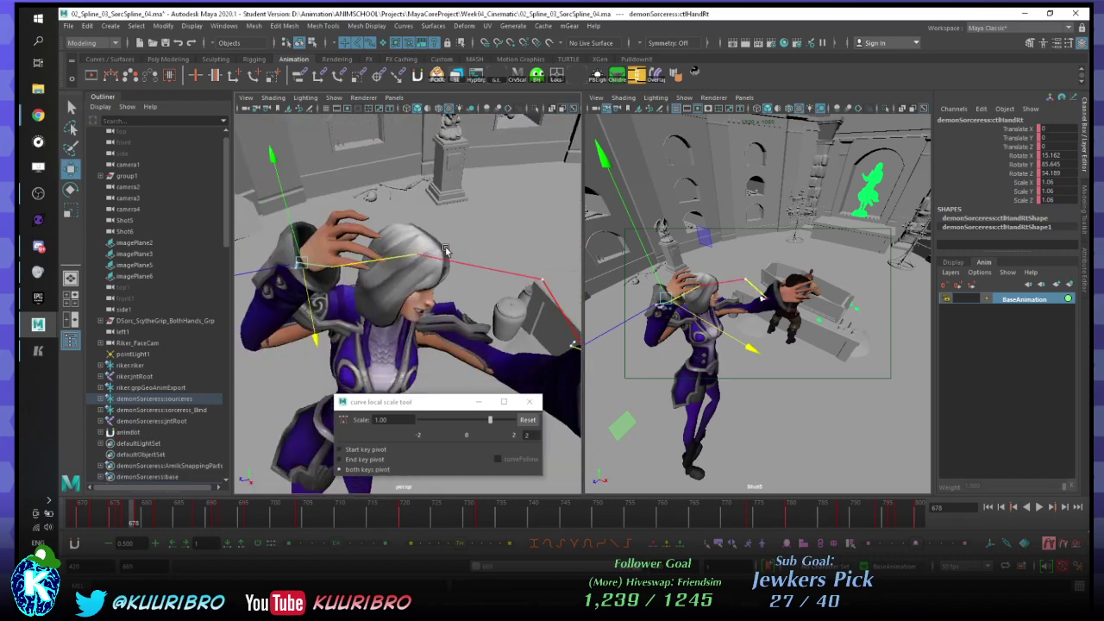
alt+right_drag(327, 257, 444, 236)
alt+drag(443, 237, 440, 259)
drag(438, 399, 816, 540)
alt+drag(434, 331, 473, 345)
alt+right_drag(472, 346, 399, 313)
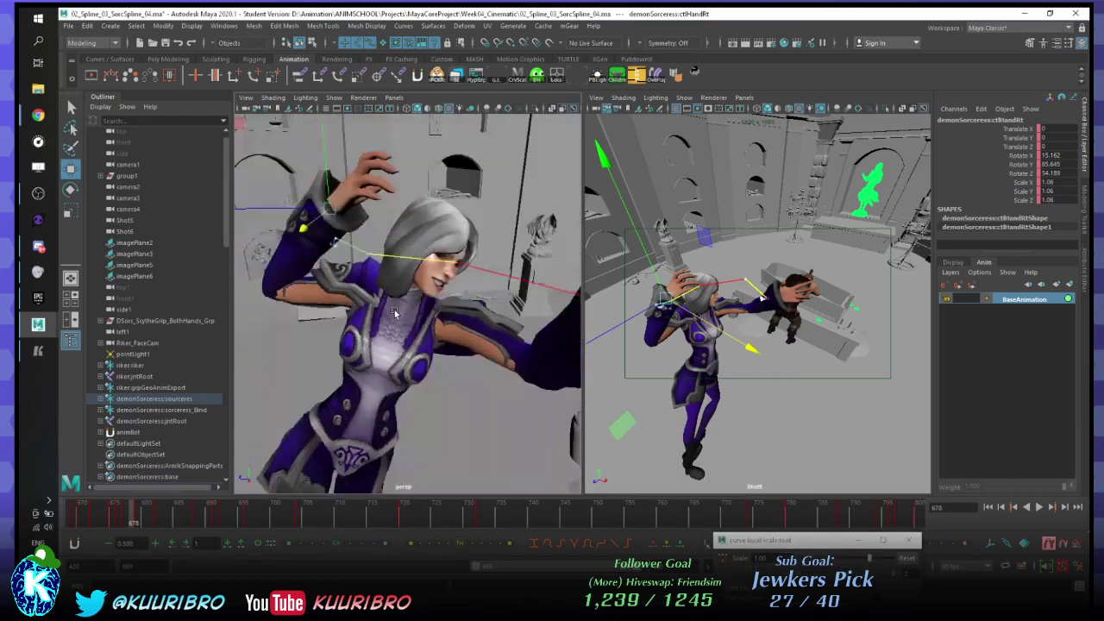
mouse_move(400, 313)
alt+mouse_down()
mouse_move(387, 307)
mouse_move(418, 304)
alt+mouse_up()
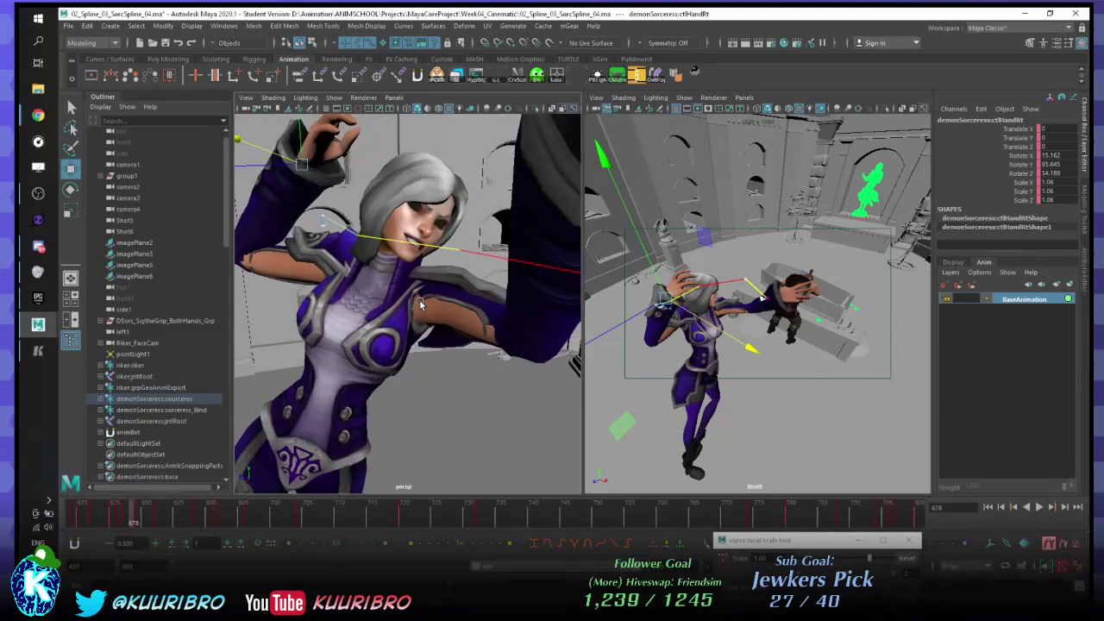
alt+drag(409, 253, 442, 292)
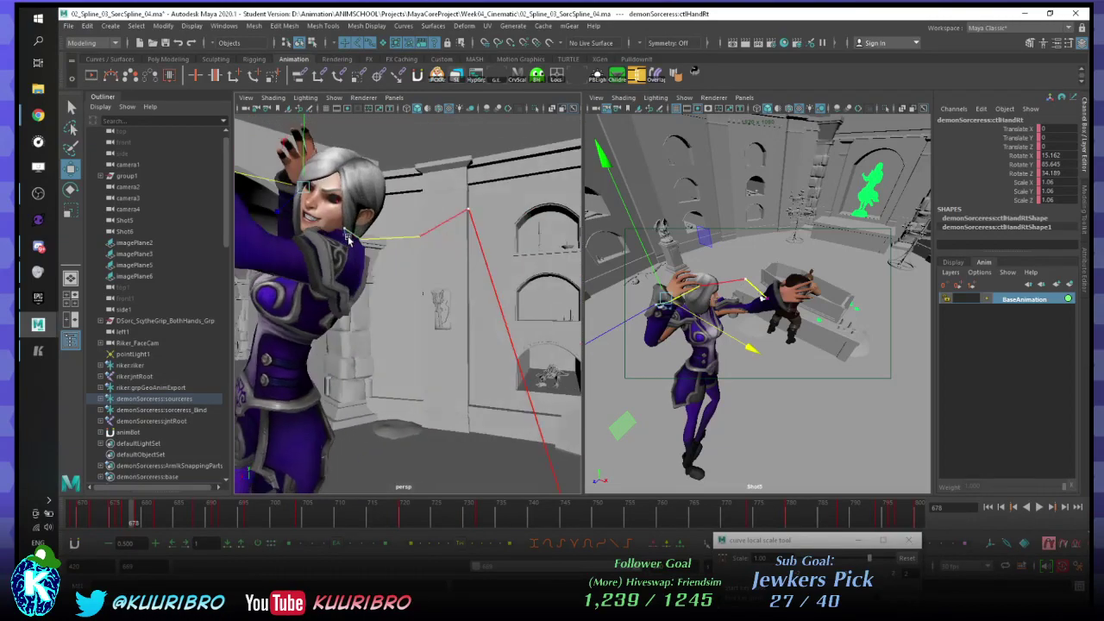
alt+right_drag(441, 292, 486, 357)
alt+drag(486, 358, 398, 319)
alt+right_drag(399, 319, 500, 298)
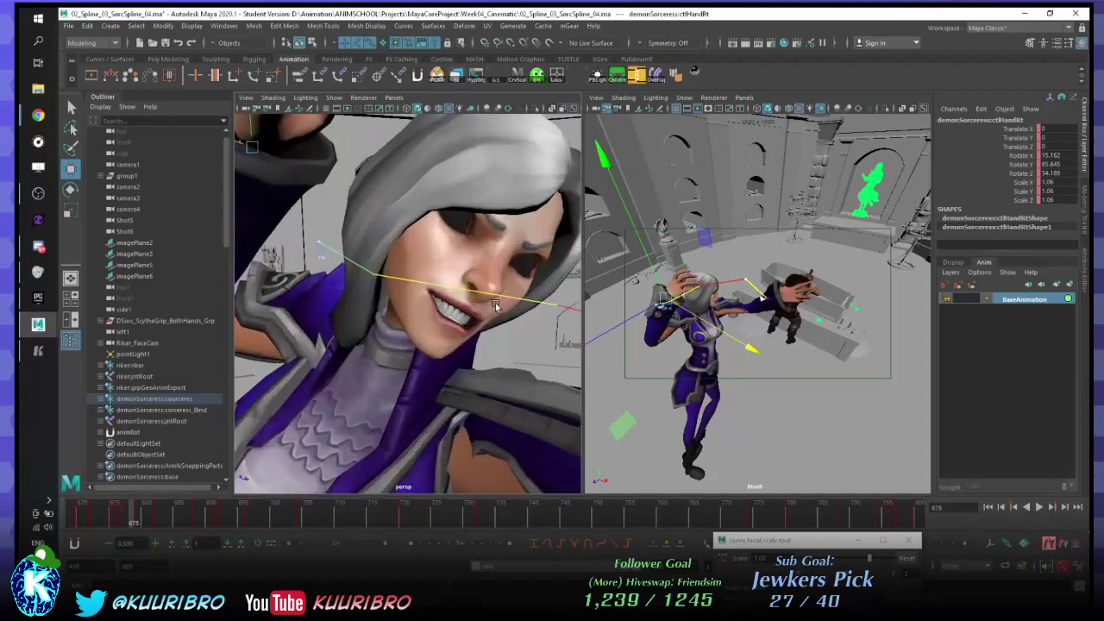
alt+drag(501, 298, 484, 290)
alt+drag(365, 348, 223, 328)
alt+right_drag(224, 329, 173, 316)
alt+drag(172, 315, 385, 321)
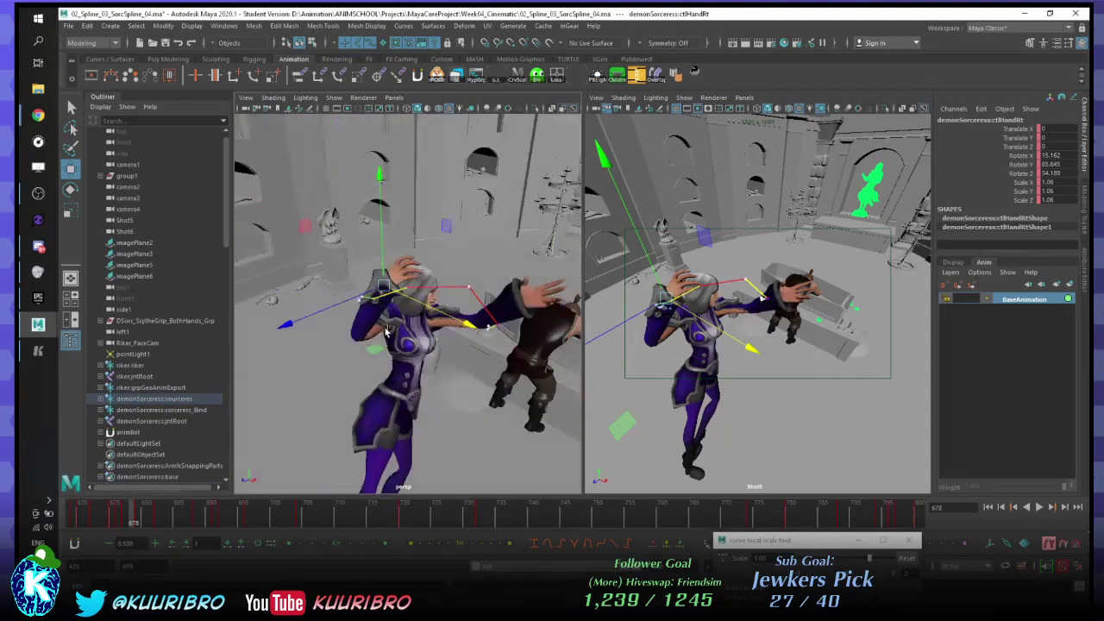
alt+right_drag(385, 321, 351, 310)
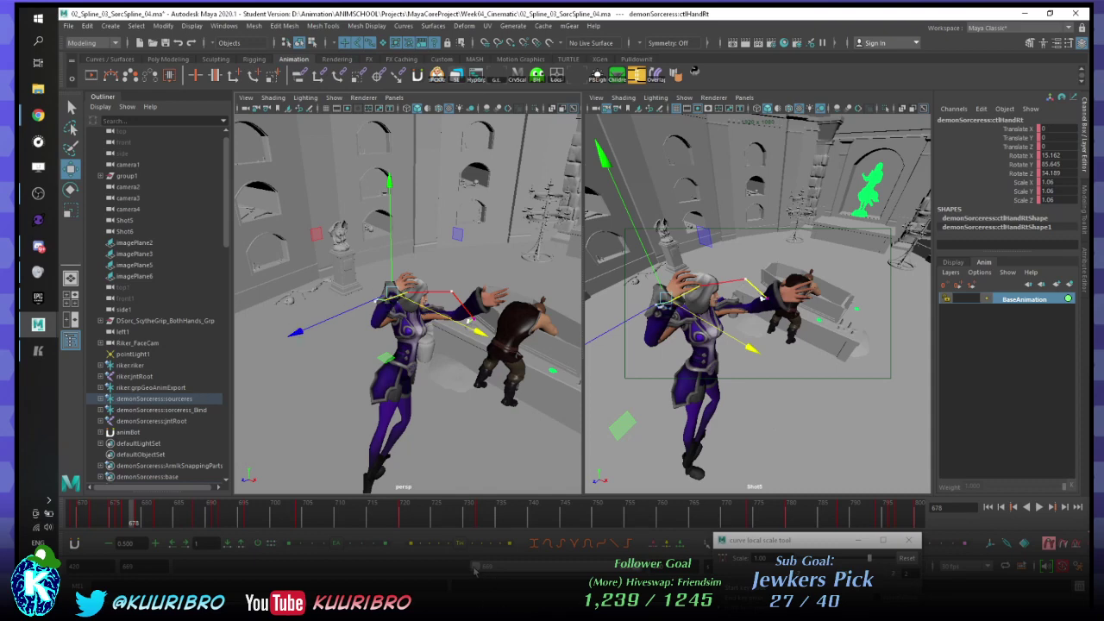
- Extend the visible time range back to frame 557, play through the shot and inspect the right arm at frame 677
drag(476, 569, 343, 568)
drag(355, 518, 389, 499)
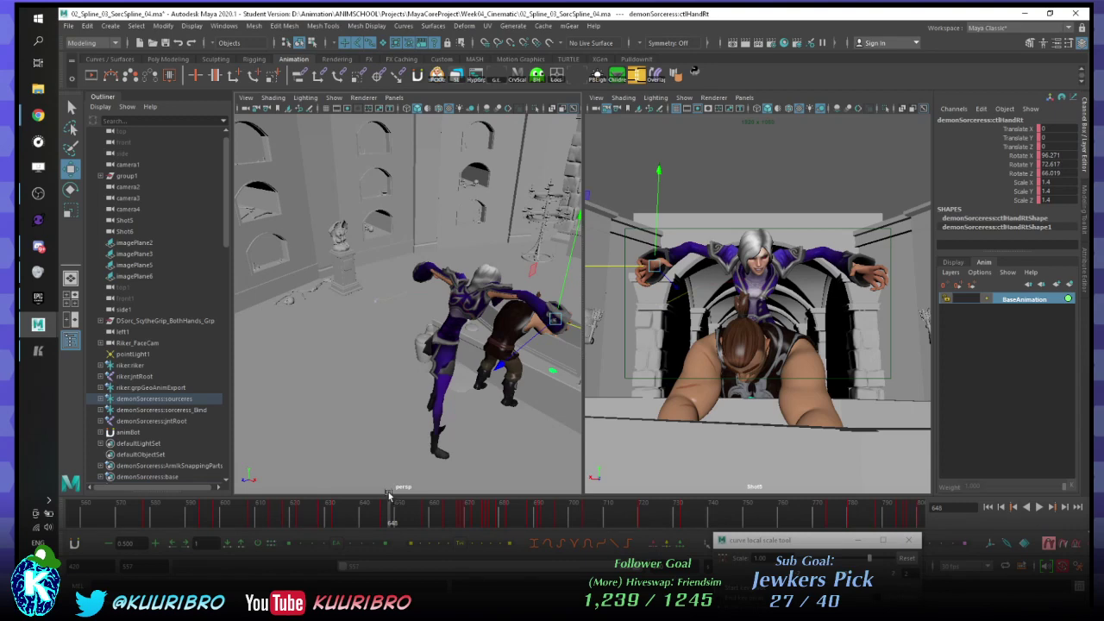
drag(381, 503, 319, 514)
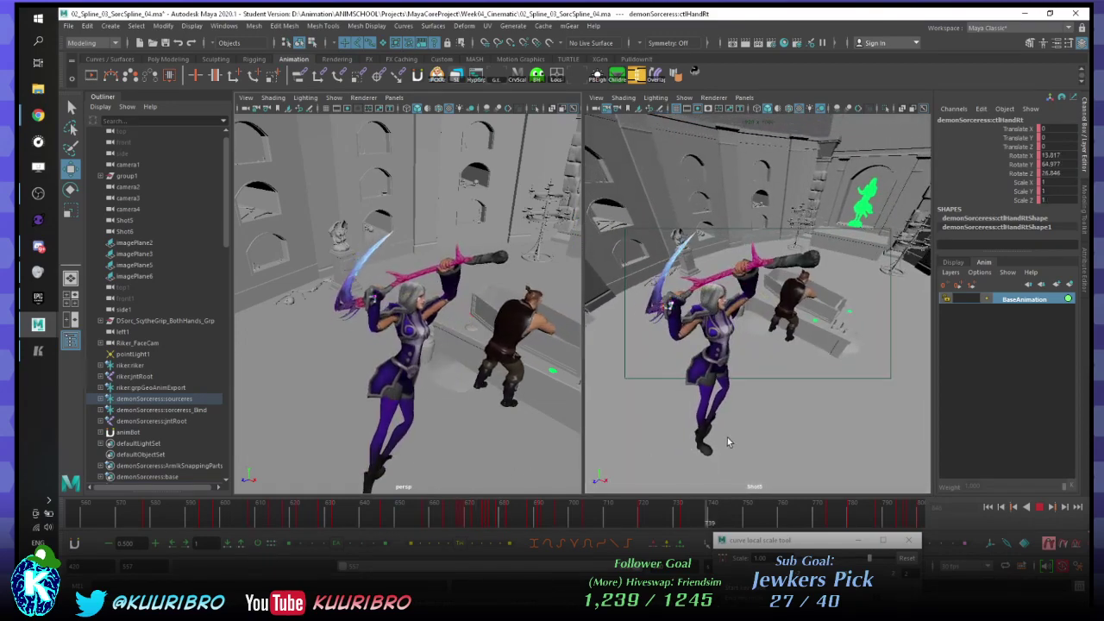
key(alt+v)
scroll(473, 286, up, 5)
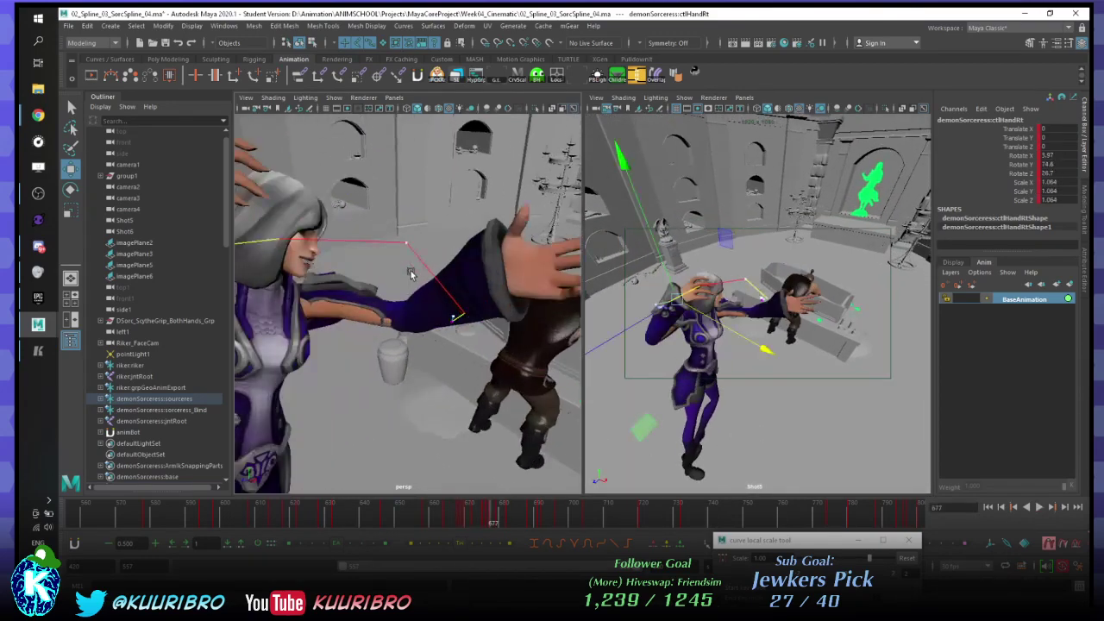
alt+middle_drag(412, 271, 464, 296)
alt+drag(463, 296, 504, 283)
- Shrink the Maya window, cancel closing it and save the scene, accepting the student version notice
click(1050, 14)
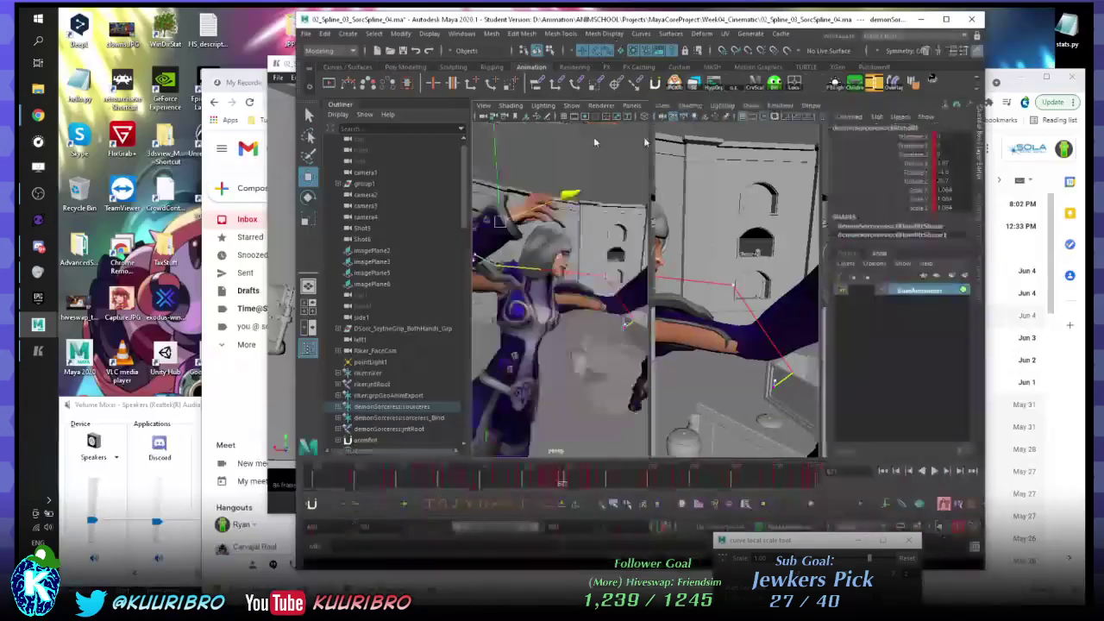
click(824, 132)
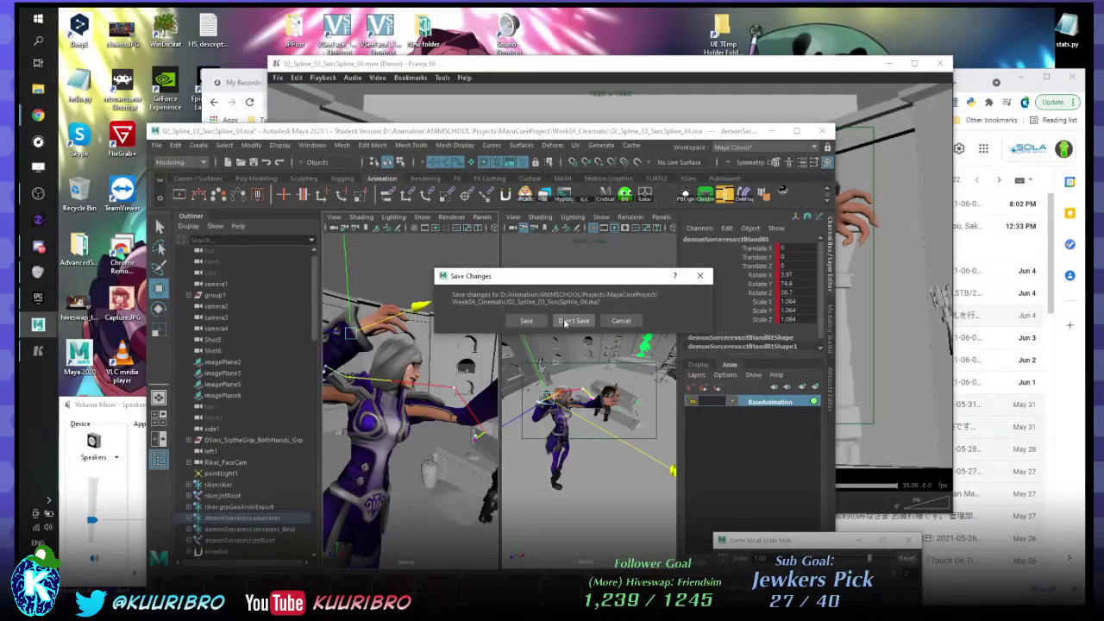
click(621, 320)
click(611, 513)
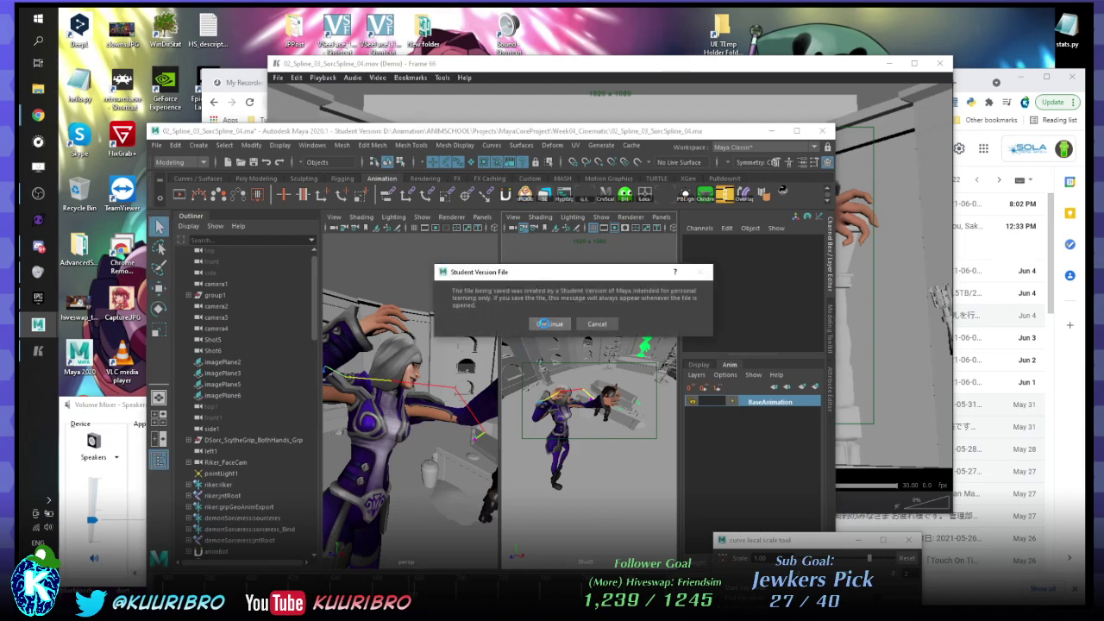
click(543, 324)
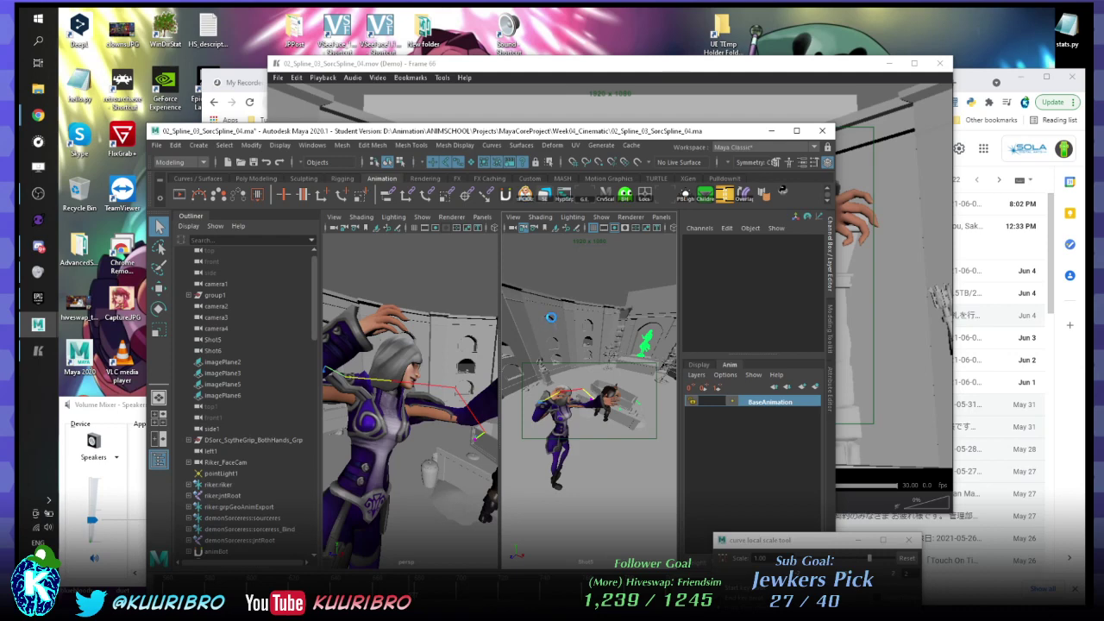
click(550, 316)
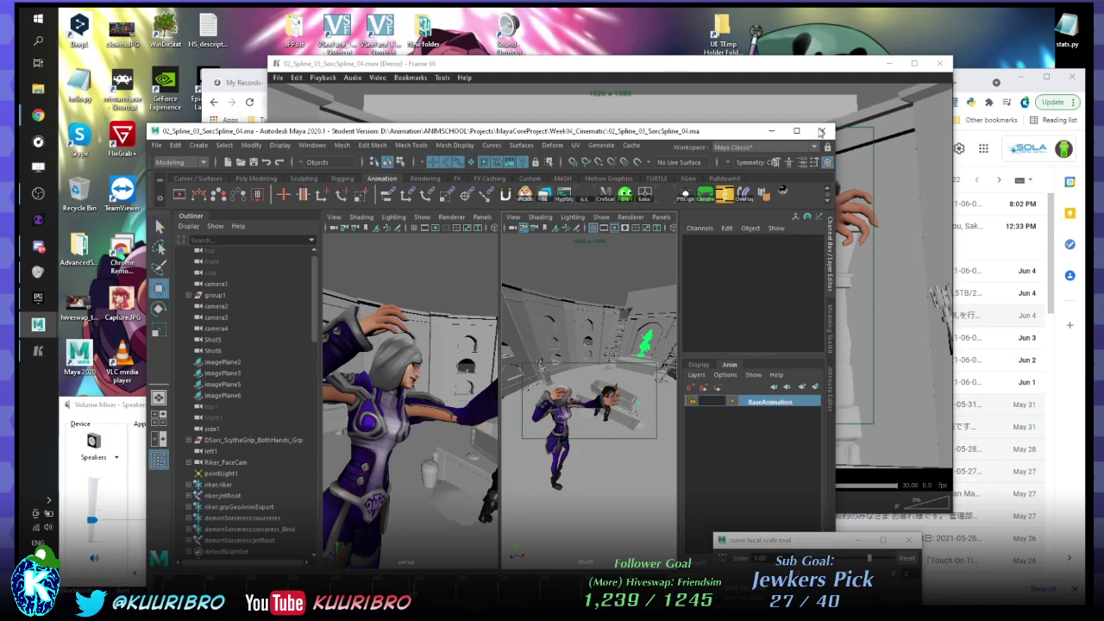
- Close Maya without saving further changes and relaunch Maya 2020
click(822, 130)
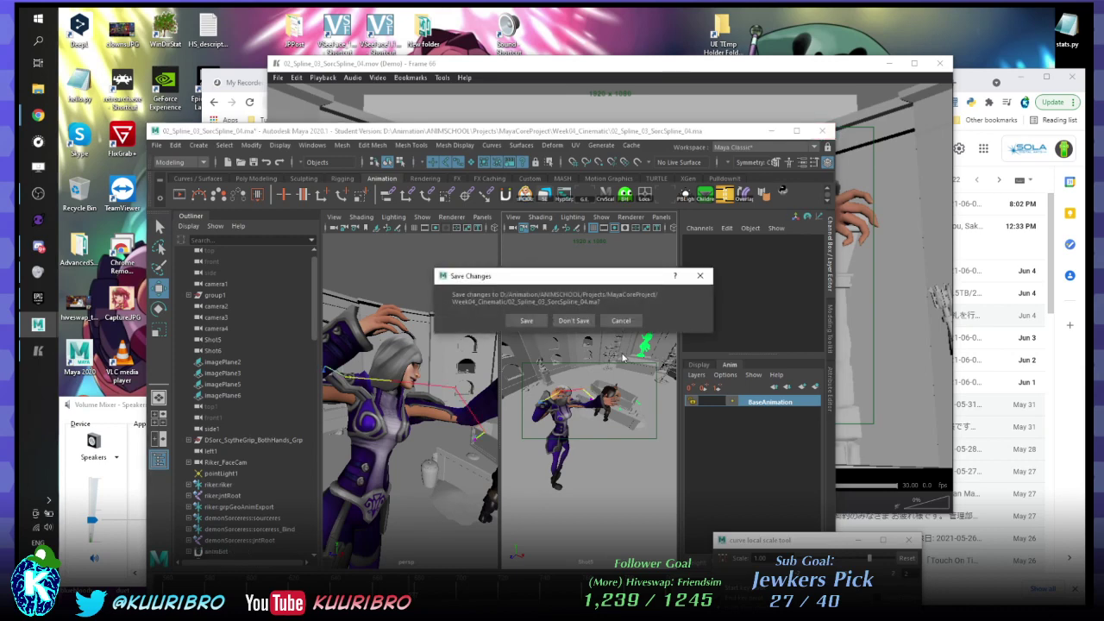
click(564, 326)
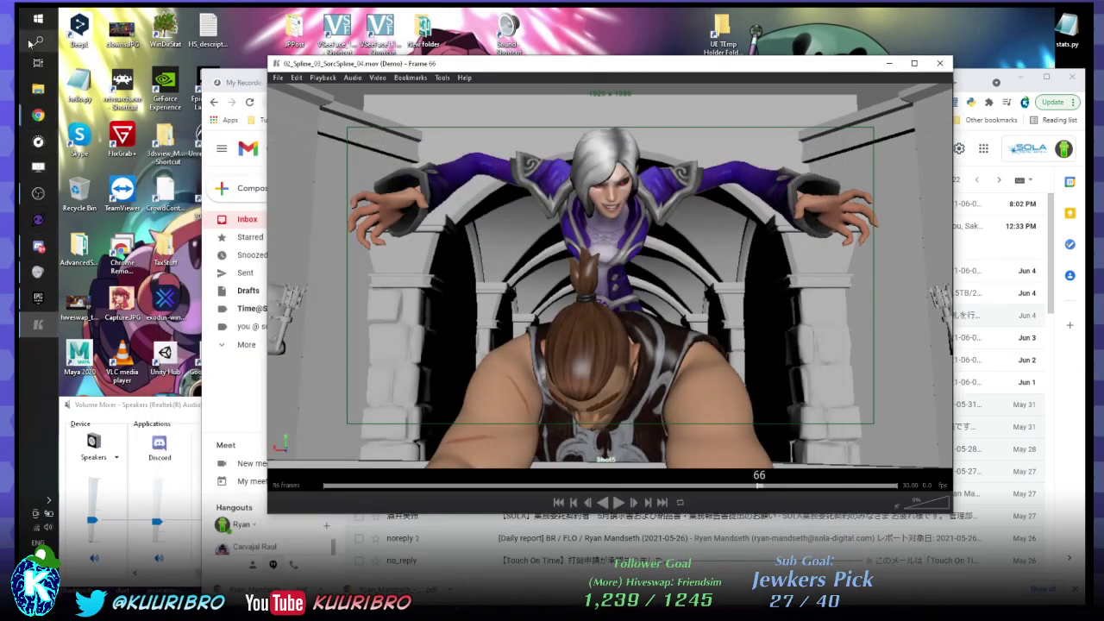
click(31, 43)
text(maya)
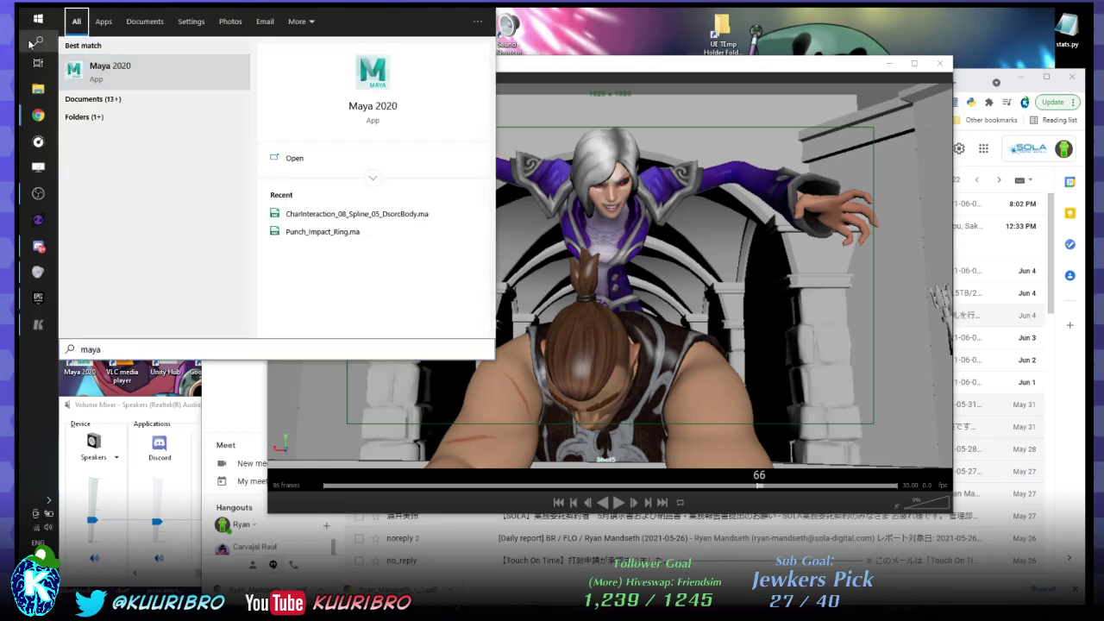
key(Return)
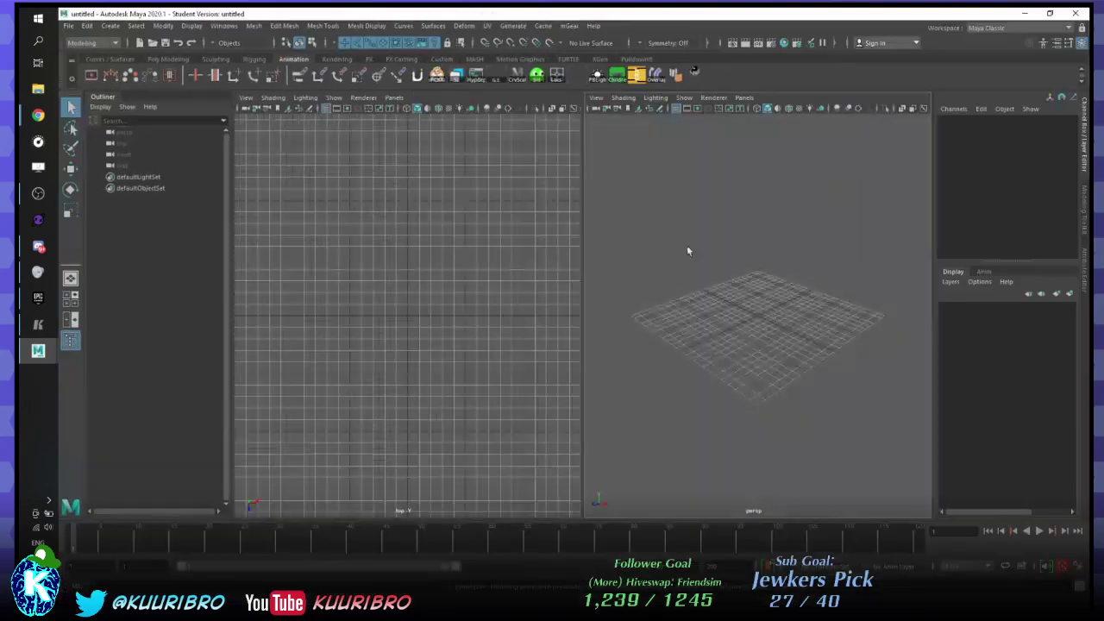
- Open 02_Spline_03_SorcSpline_04.ma from the Week04_Cinematic folder, accepting the student version notice
click(68, 25)
click(95, 54)
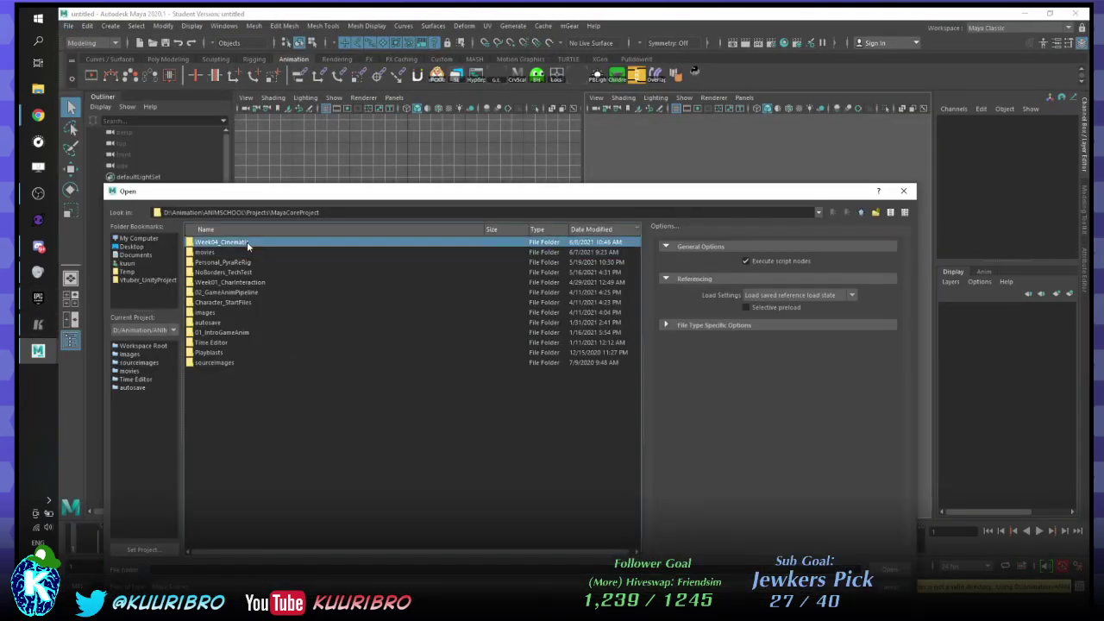
double_click(246, 241)
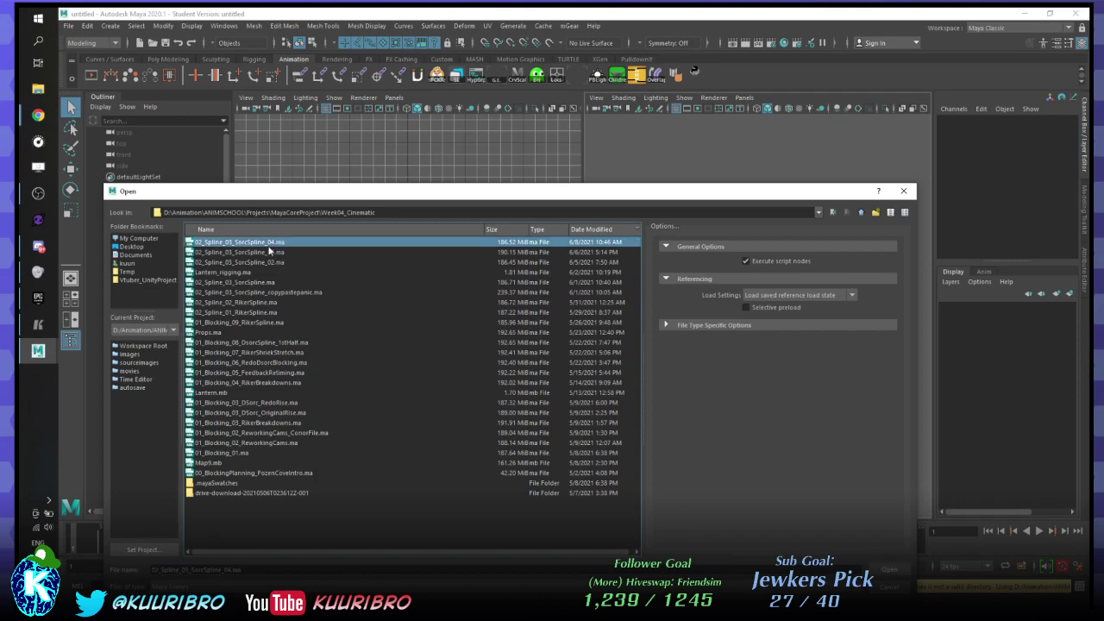
double_click(241, 242)
click(547, 325)
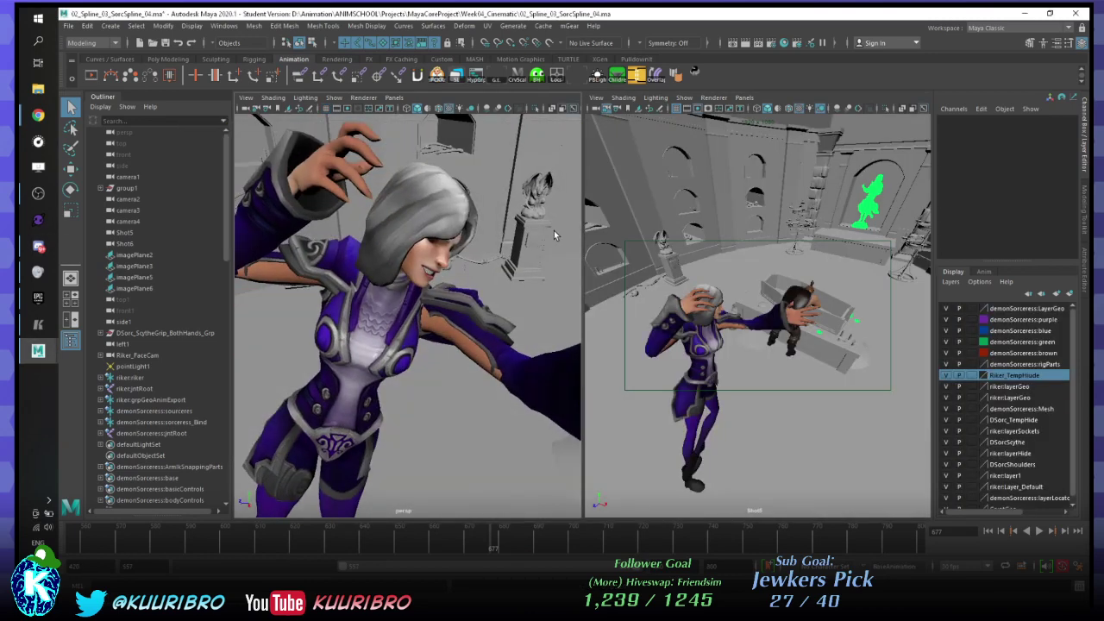
- Select the sorceress's right hand control and go to frame 639 with both characters framed in the perspective view
click(438, 77)
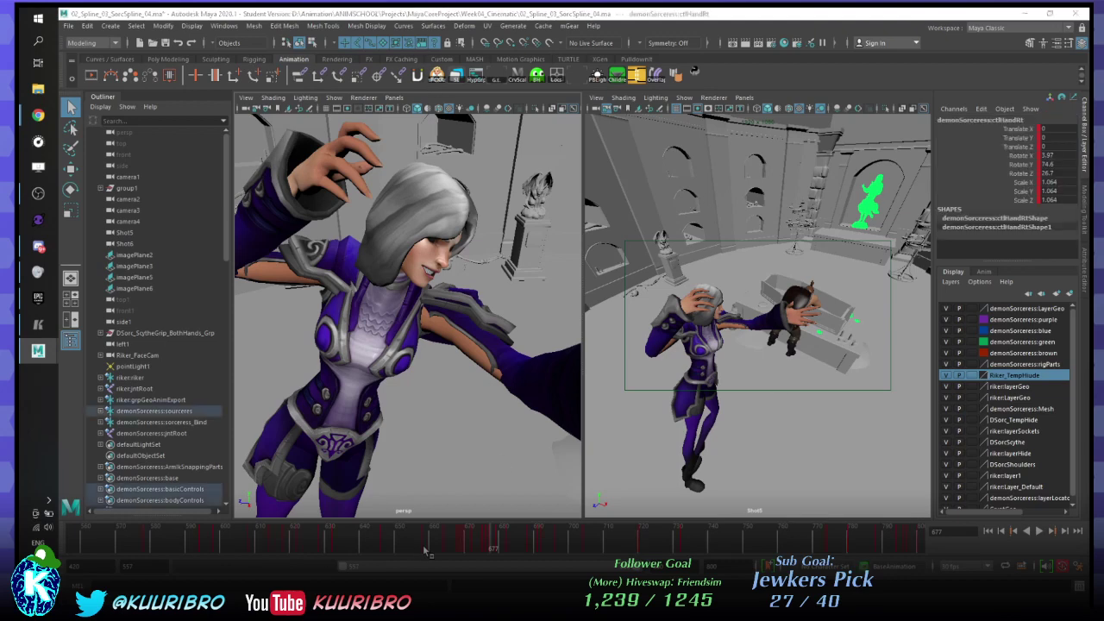
drag(423, 549, 359, 547)
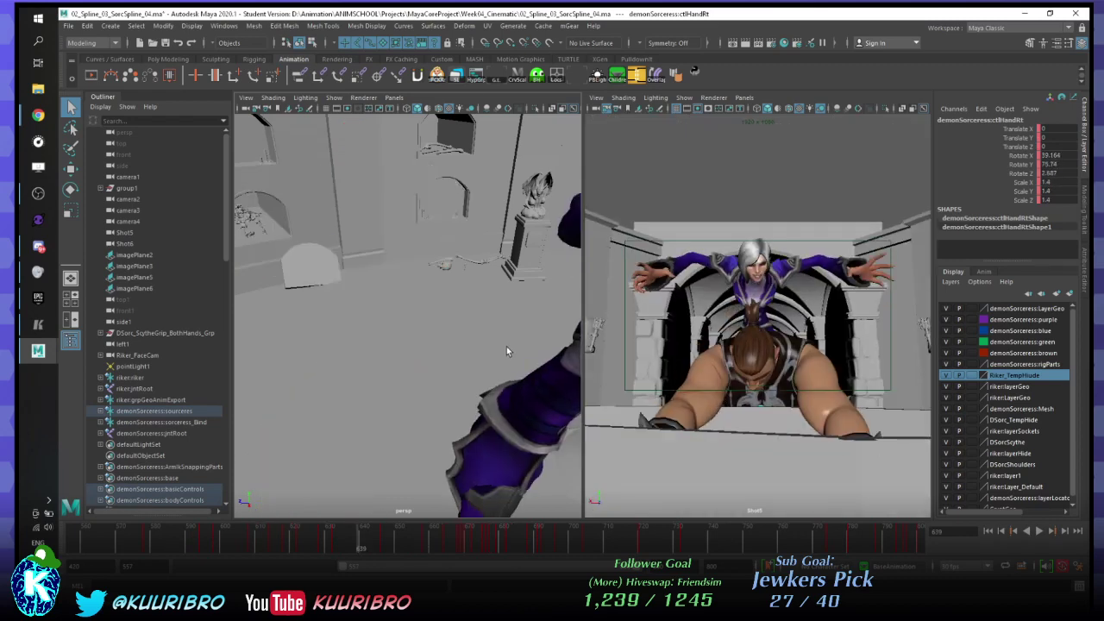
alt+right_drag(507, 346, 453, 341)
alt+drag(453, 341, 478, 313)
alt+right_drag(478, 314, 460, 323)
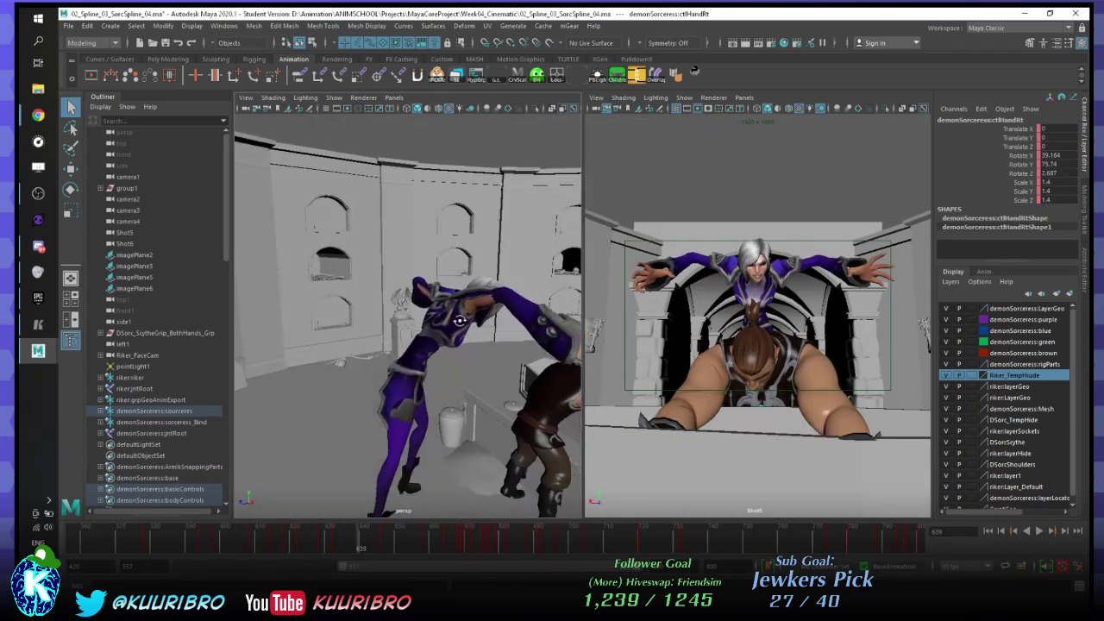
- Go back and forth through the right hand's keys between frames 639 and 672, ending at frame 669 with a close view of the arm
key(period)
key(period)
key(period)
key(period)
key(period)
key(period)
key(period)
key(period)
key(period)
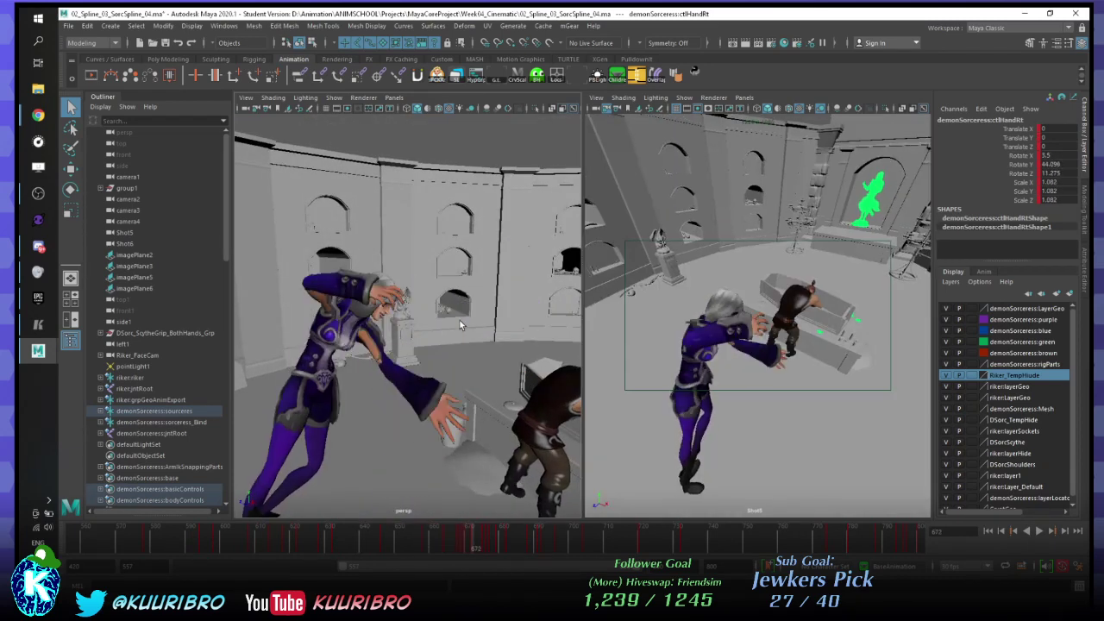
key(comma)
key(comma)
key(comma)
key(period)
key(period)
key(period)
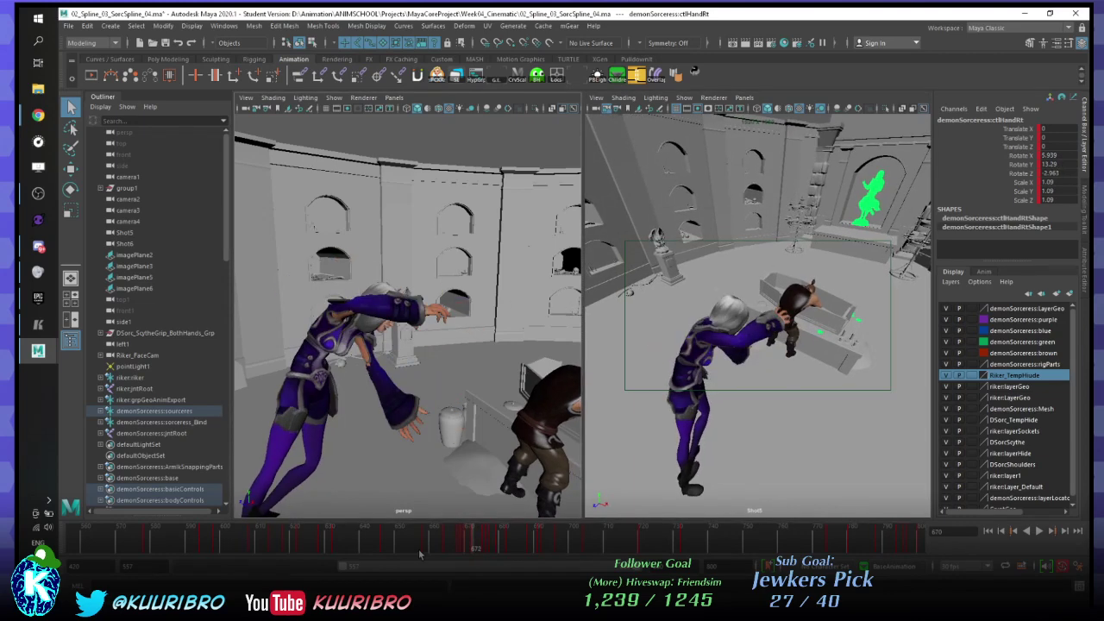
key(period)
key(comma)
key(comma)
key(comma)
key(comma)
key(period)
scroll(451, 278, up, 5)
alt+drag(451, 278, 474, 332)
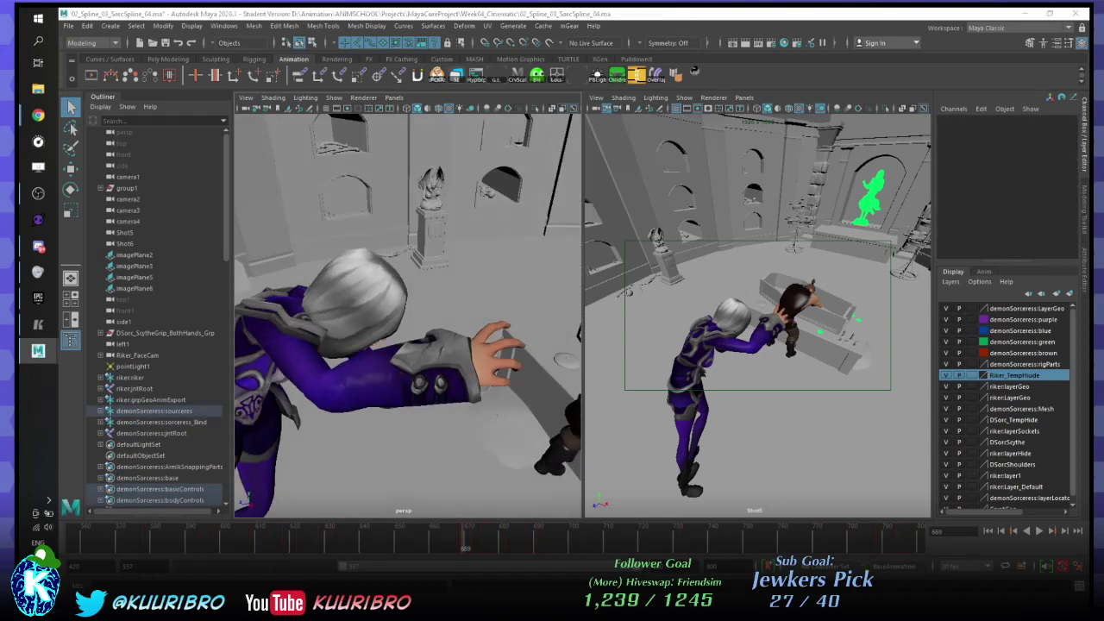
- Select the sorceress's right arm IK control at frame 669 and undo the trial changes
key(Up)
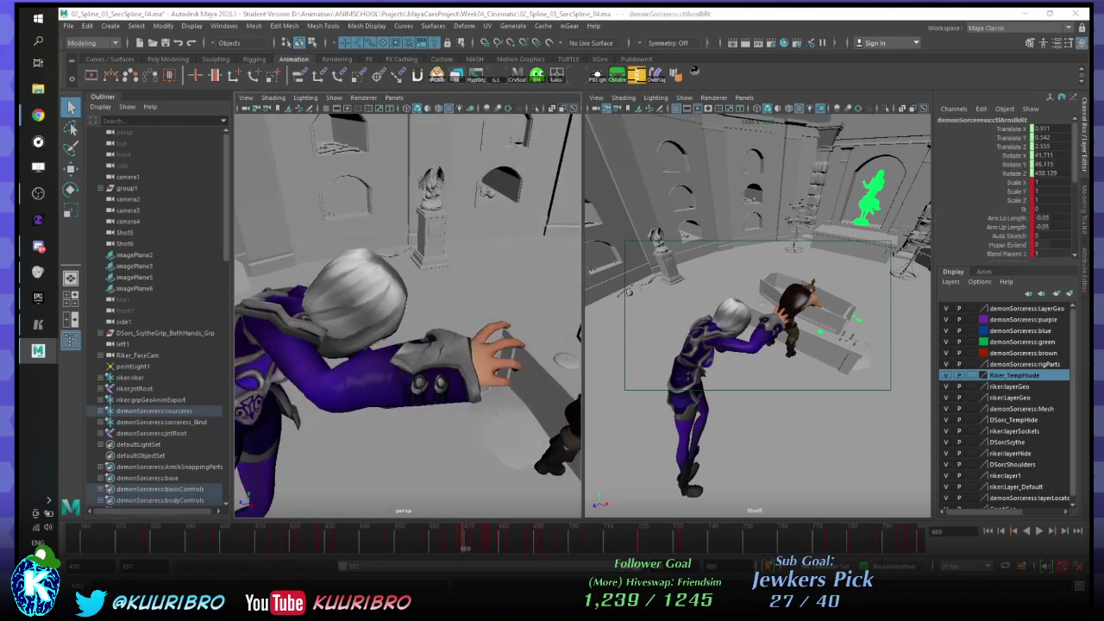
key(Down)
key(Up)
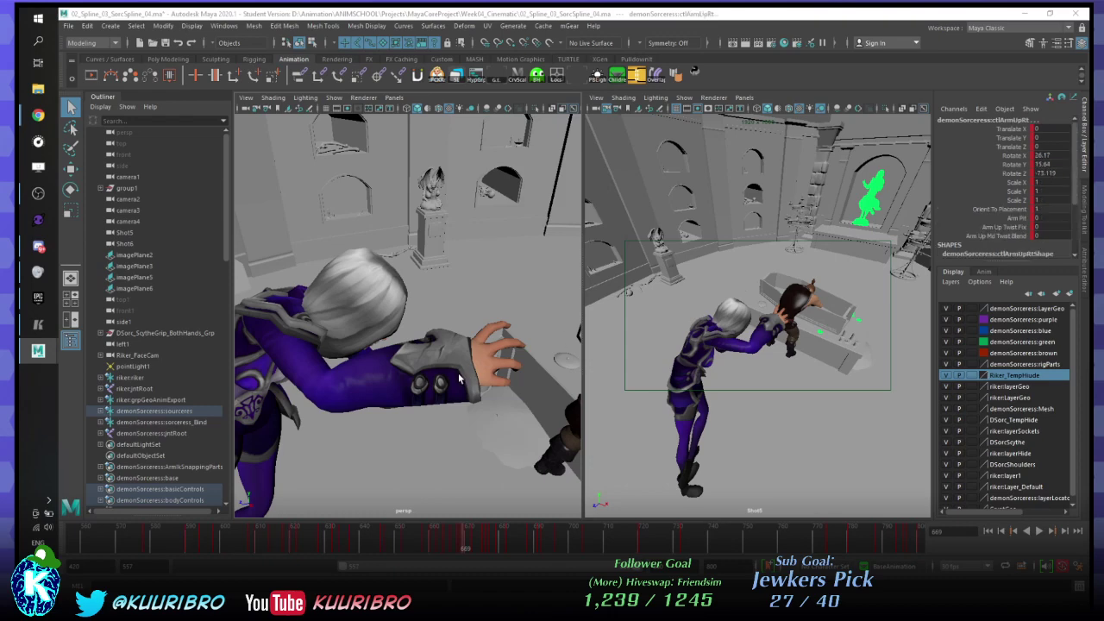
click(727, 376)
key(ctrl+z)
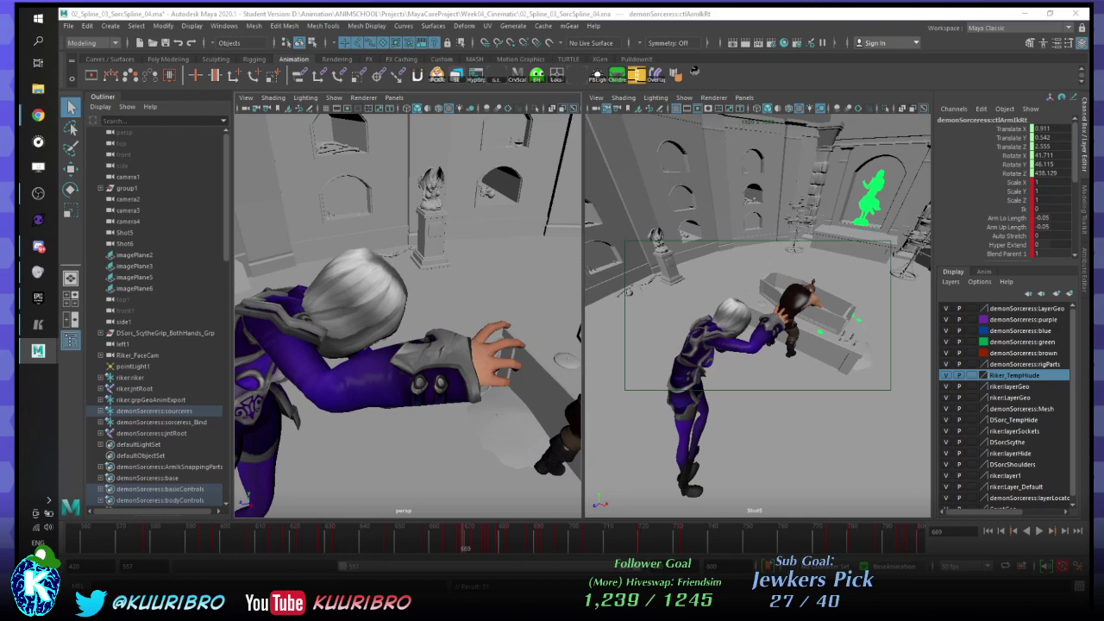
key(ctrl+z)
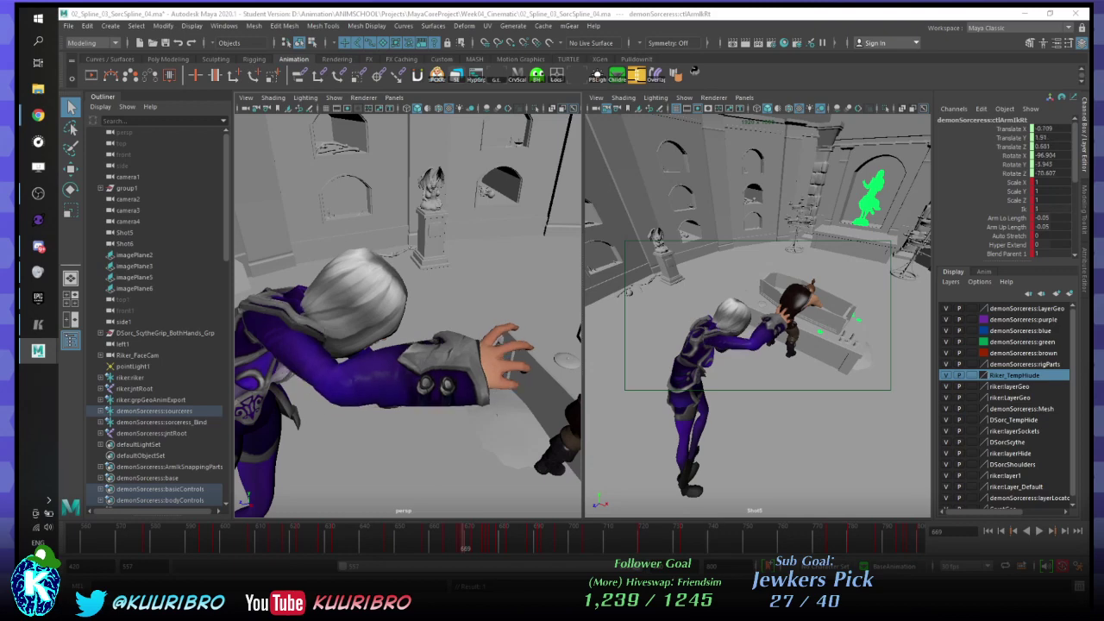
key(period)
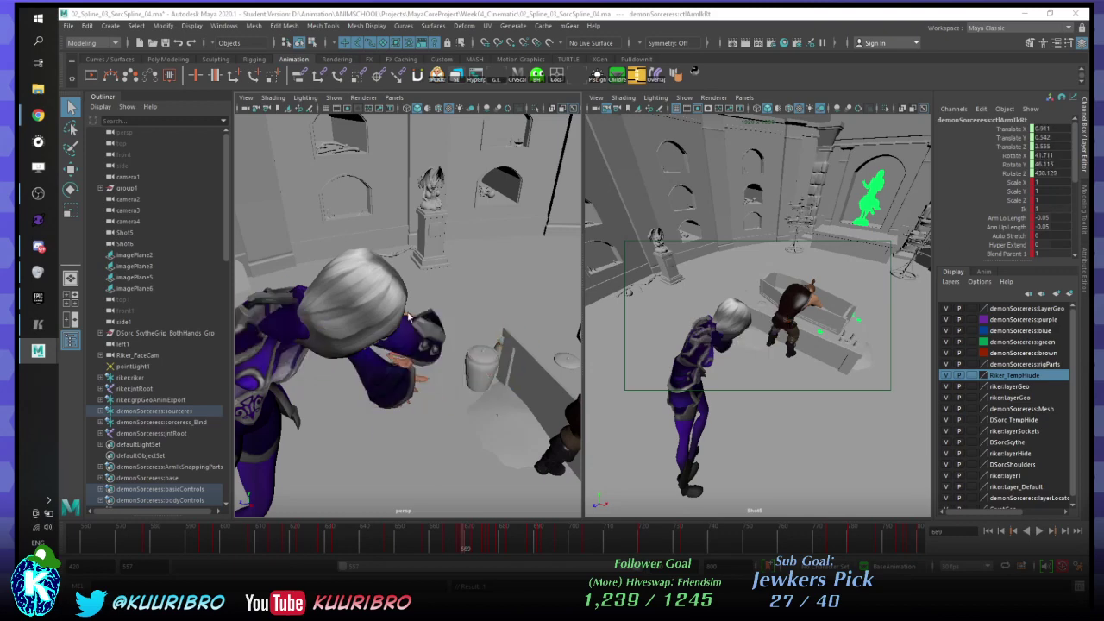
- Extend the visible time range back to frame 420, play through the shot and examine the raised scythe pose at frame 738
alt+drag(411, 318, 442, 243)
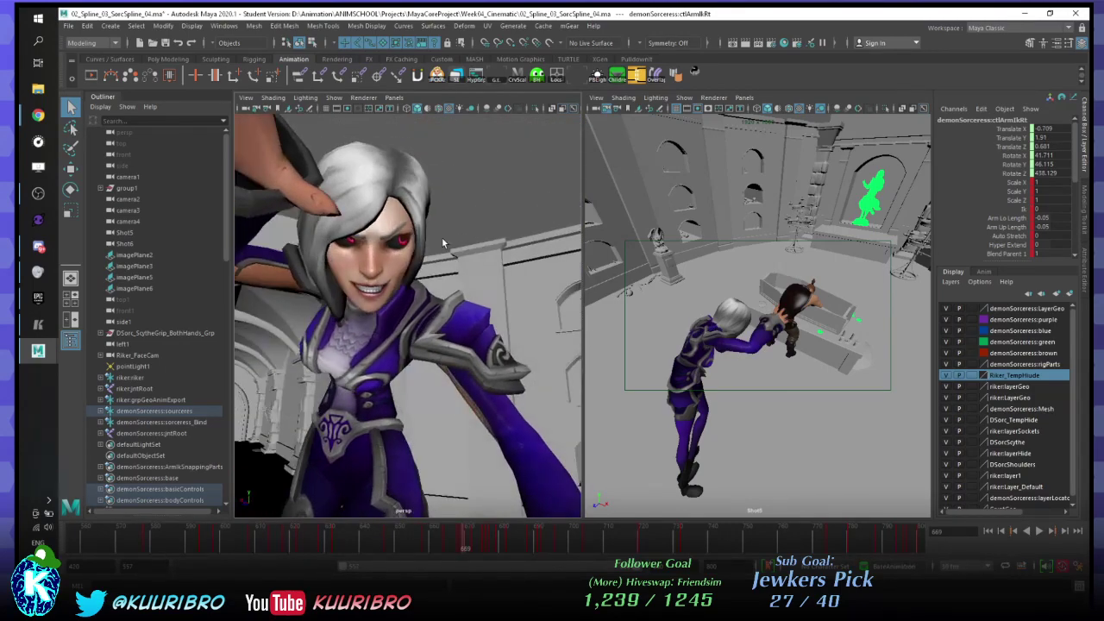
scroll(441, 244, down, 5)
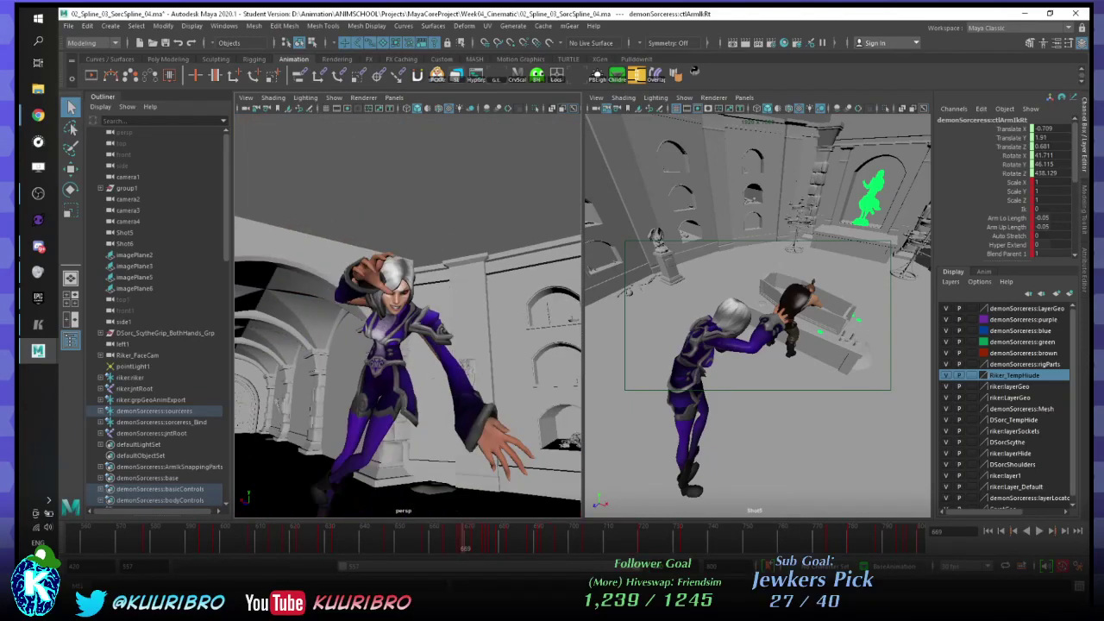
drag(344, 567, 167, 566)
drag(348, 529, 252, 531)
key(alt+v)
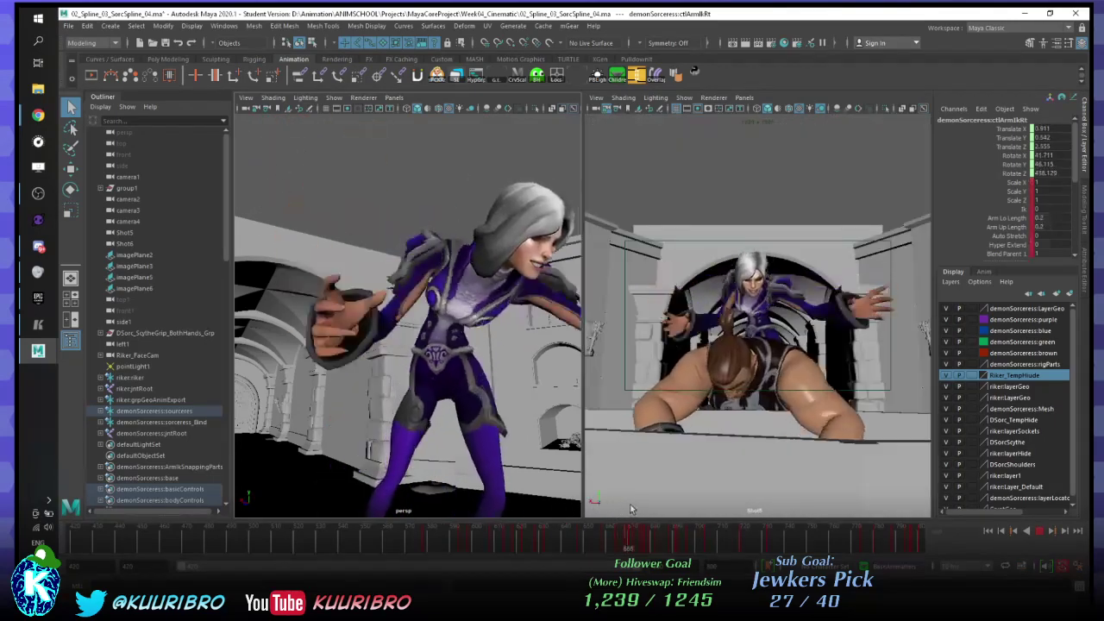
key(alt+v)
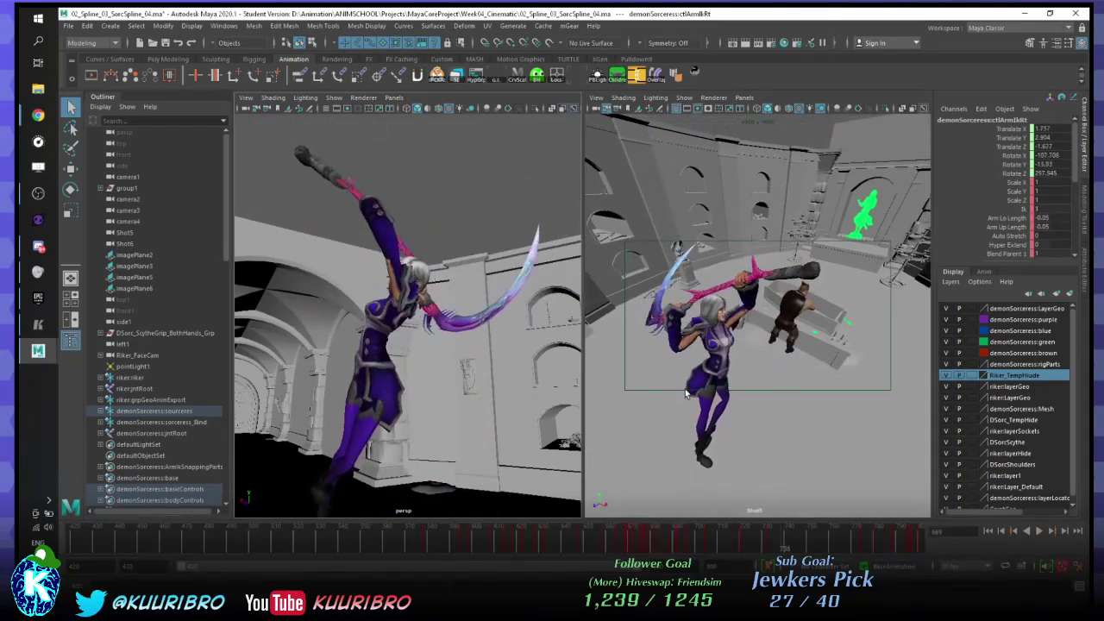
alt+drag(505, 313, 414, 388)
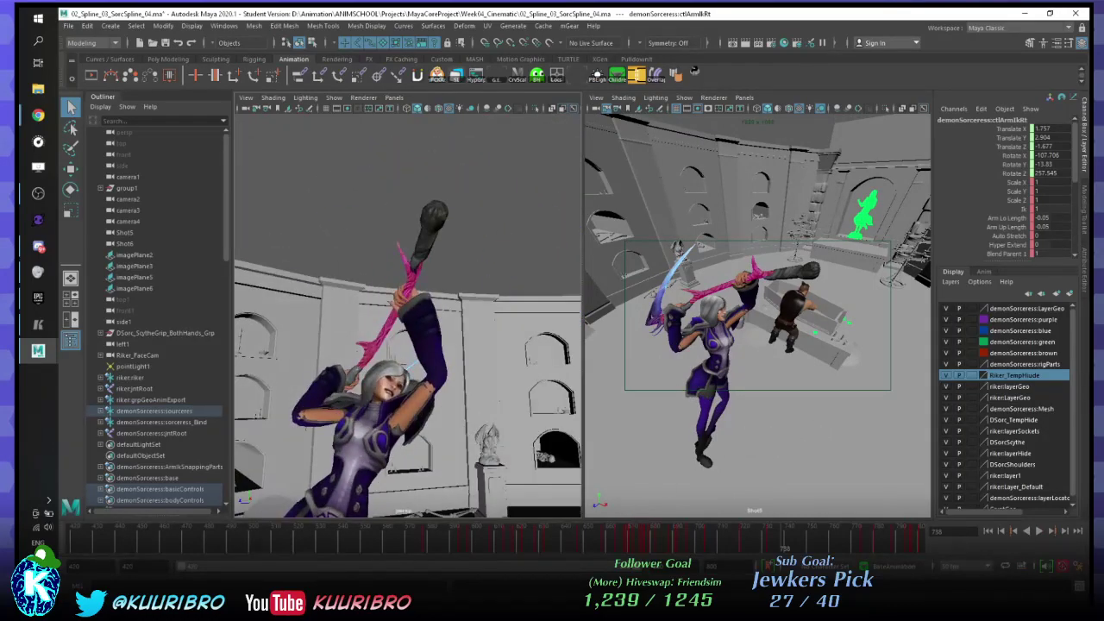
- Return to frame 669 and go frame by frame to frame 698, examining the arm raise and scythe catch
key(alt+Tab)
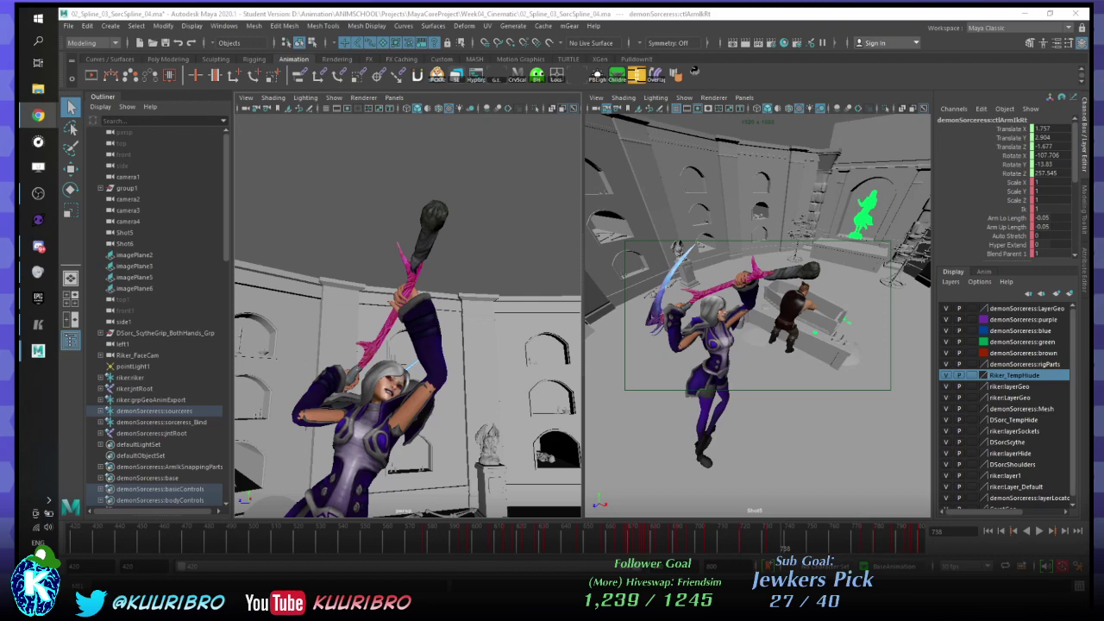
drag(602, 546, 628, 550)
key(alt+comma)
key(alt+period)
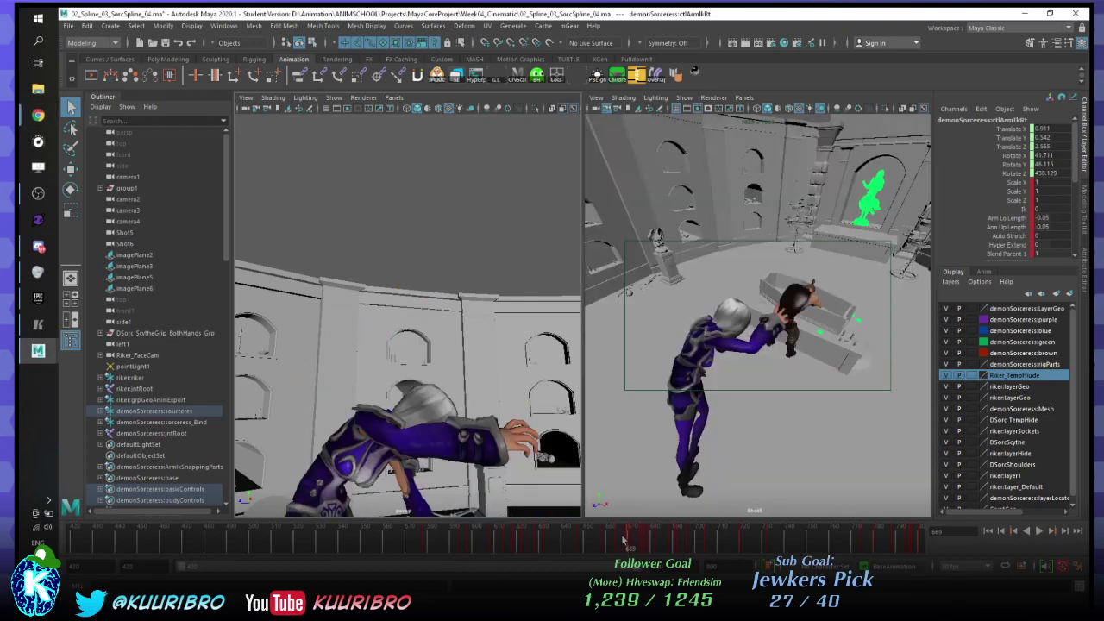
key(alt+period)
key(alt+period)
key(alt+period)
key(alt+period)
key(alt+period)
key(alt+period)
key(alt+period)
key(alt+period)
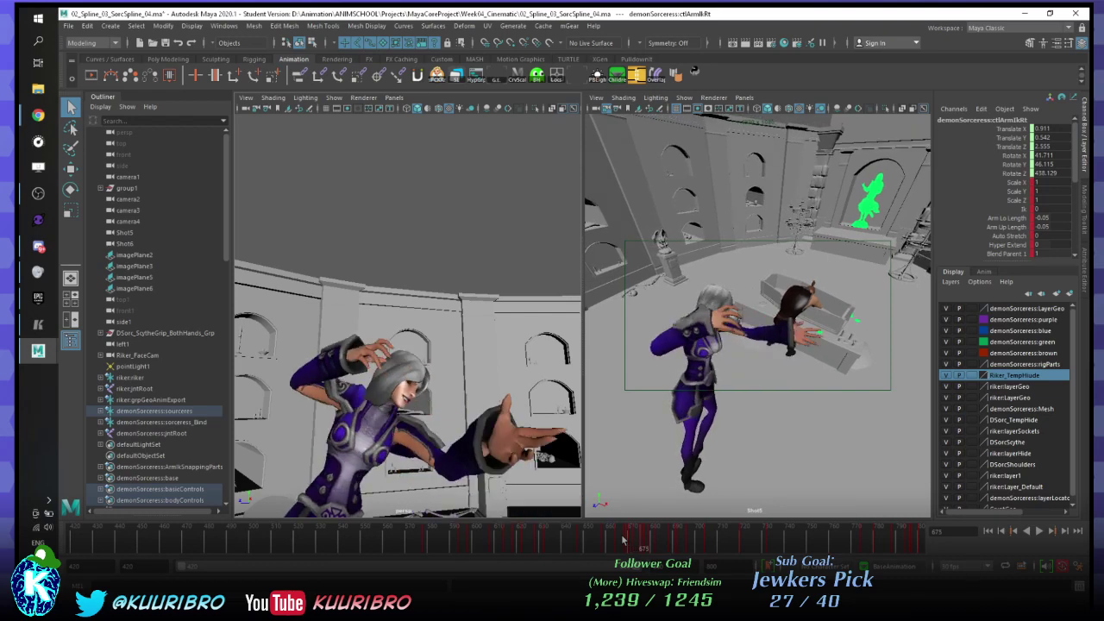
key(alt+period)
key(alt+period)
key(alt+period)
key(alt+period)
key(alt+period)
key(alt+period)
key(alt+period)
key(alt+period)
key(alt+period)
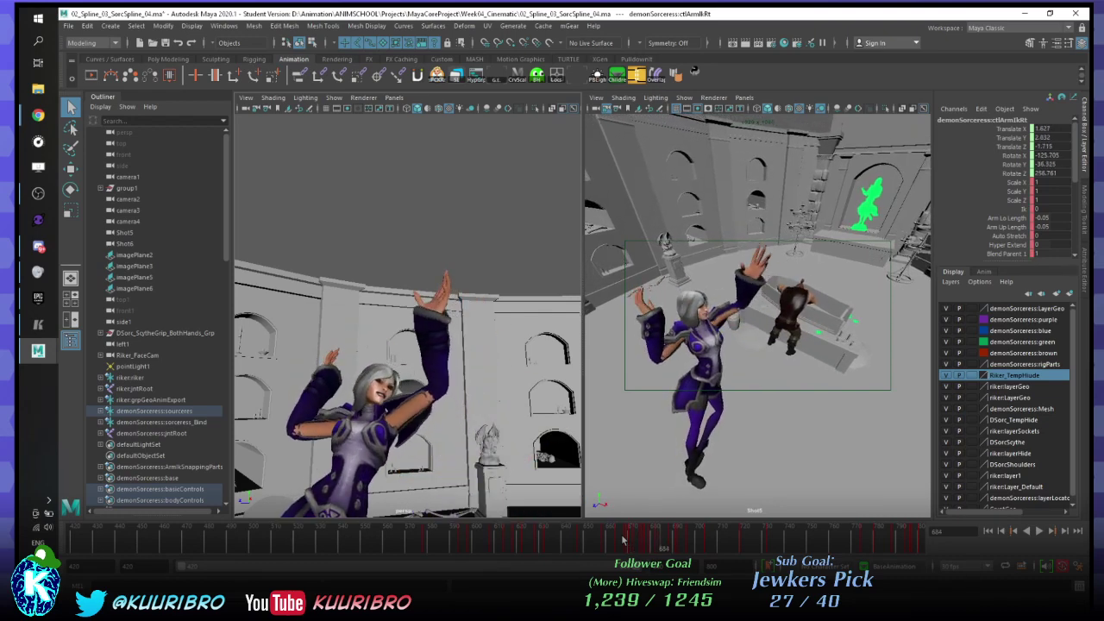
key(alt+period)
key(alt+period)
key(alt+period)
key(alt+period)
key(alt+period)
key(alt+period)
key(alt+period)
key(alt+period)
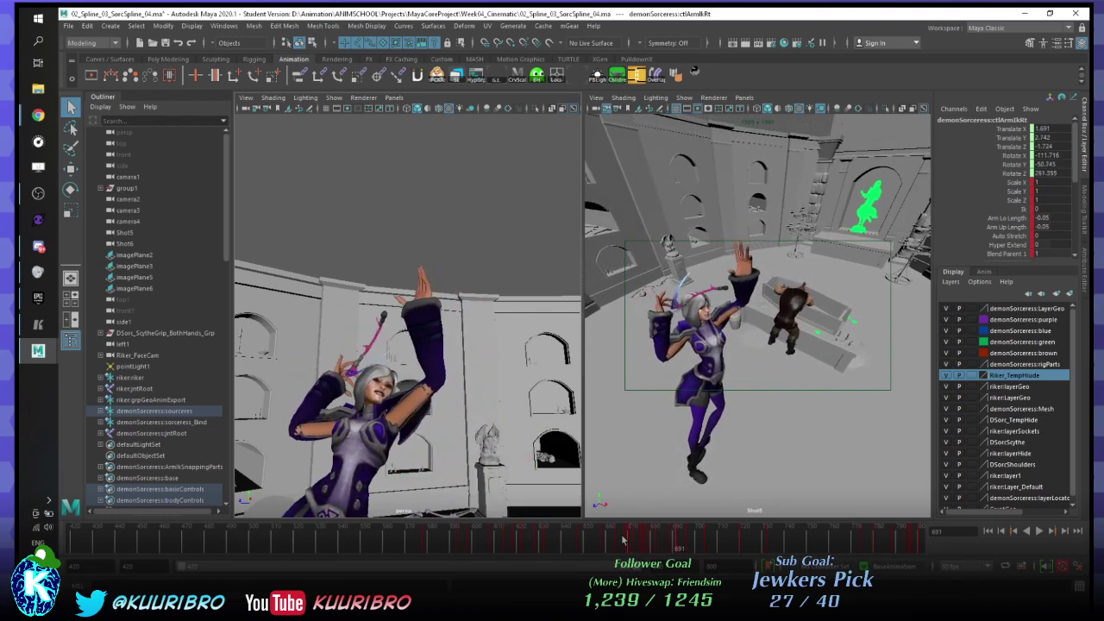
key(alt+period)
key(alt+period)
key(alt+period)
key(alt+period)
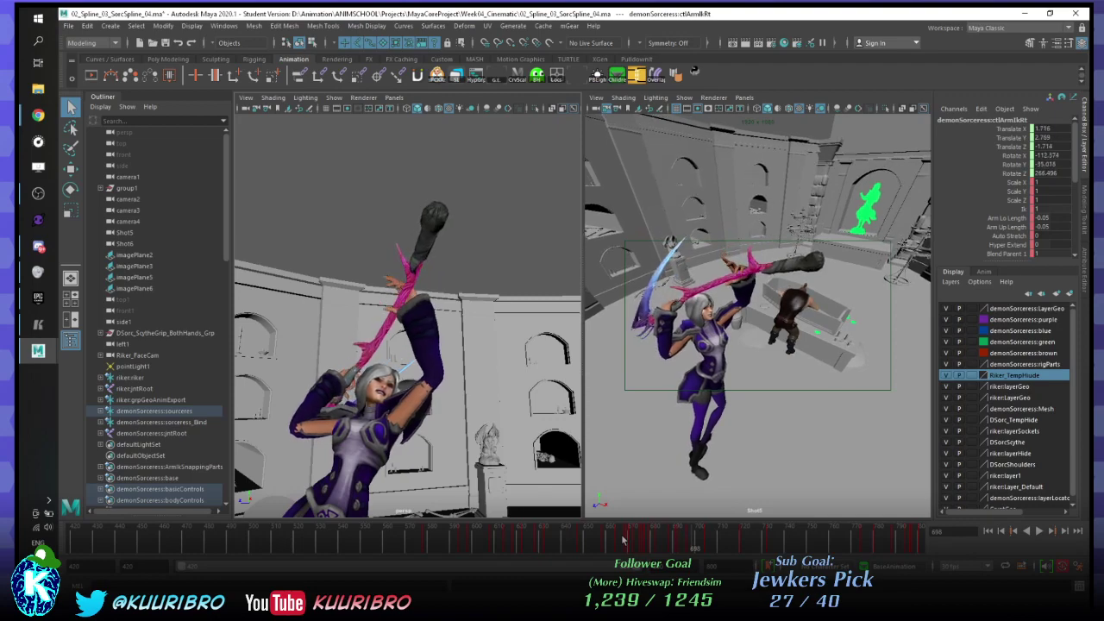
- Examine the sorceress's raised hand against the scythe handle up close at frame 698
alt+drag(472, 300, 518, 333)
alt+middle_drag(448, 341, 406, 293)
alt+right_drag(388, 289, 424, 292)
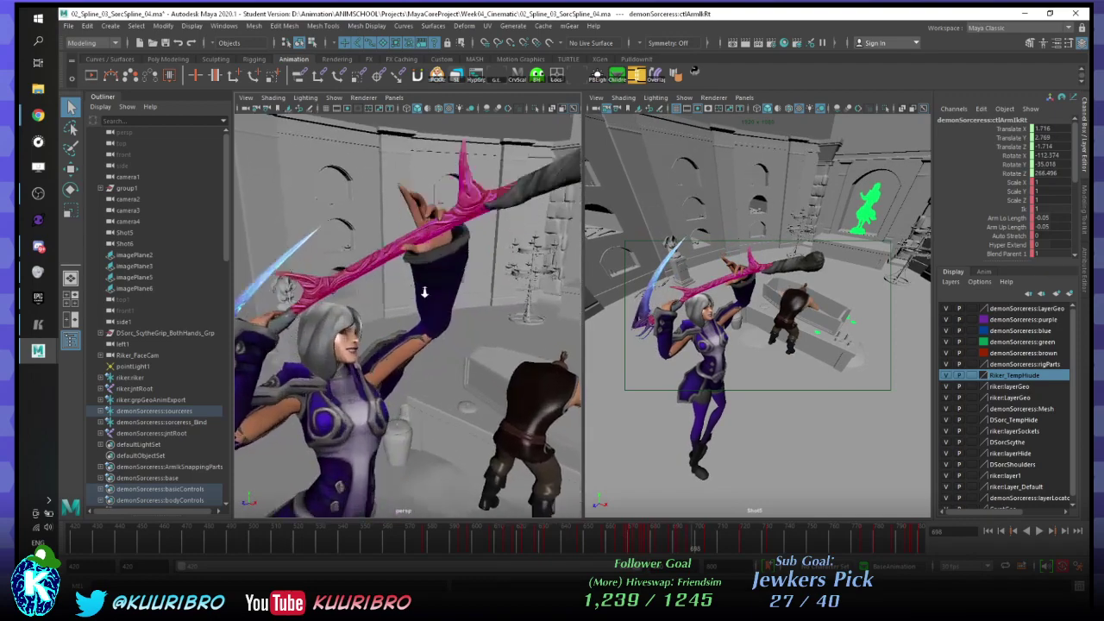
mouse_move(424, 293)
alt+mouse_down()
mouse_move(293, 296)
mouse_move(448, 300)
mouse_move(440, 287)
alt+mouse_up()
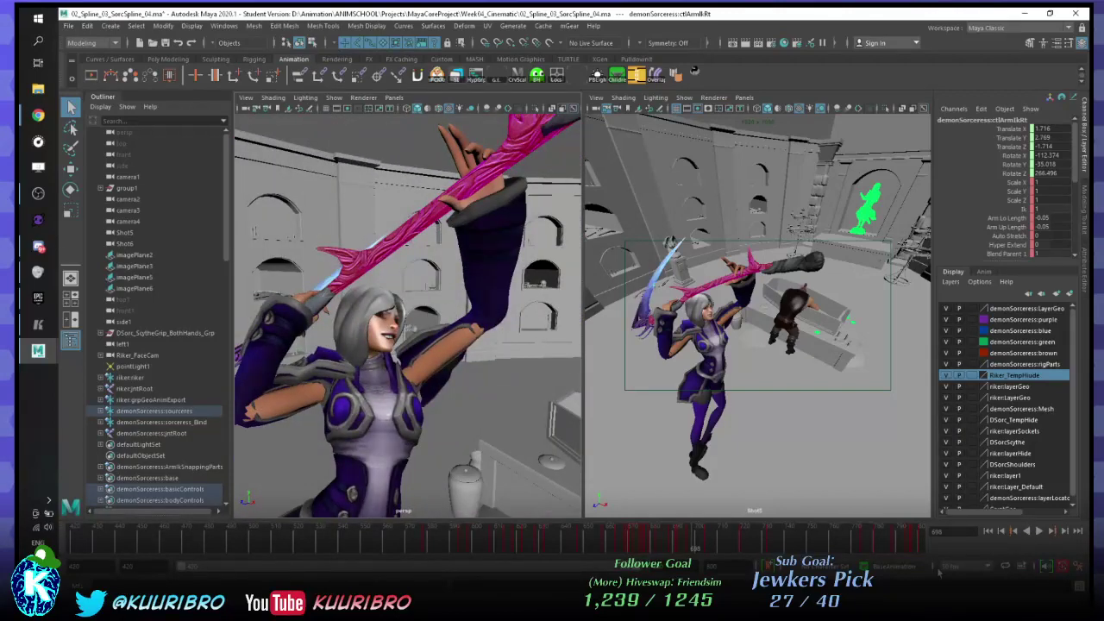
- Replay the scythe catch, stop at frame 704 and examine the hand's grip on the handle from another angle
drag(700, 546, 650, 543)
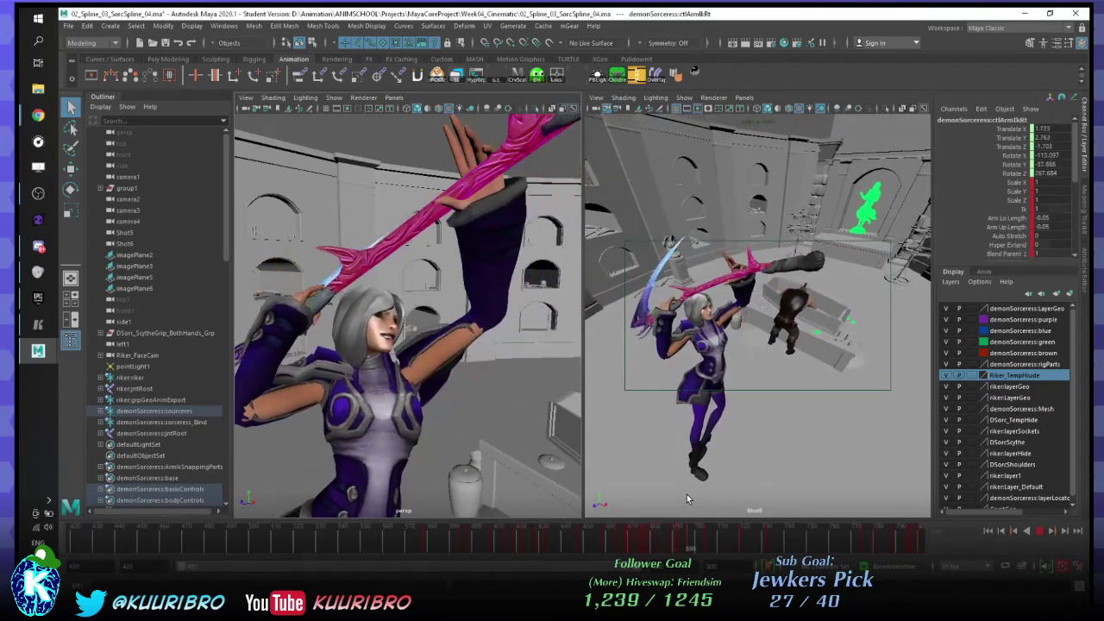
key(Escape)
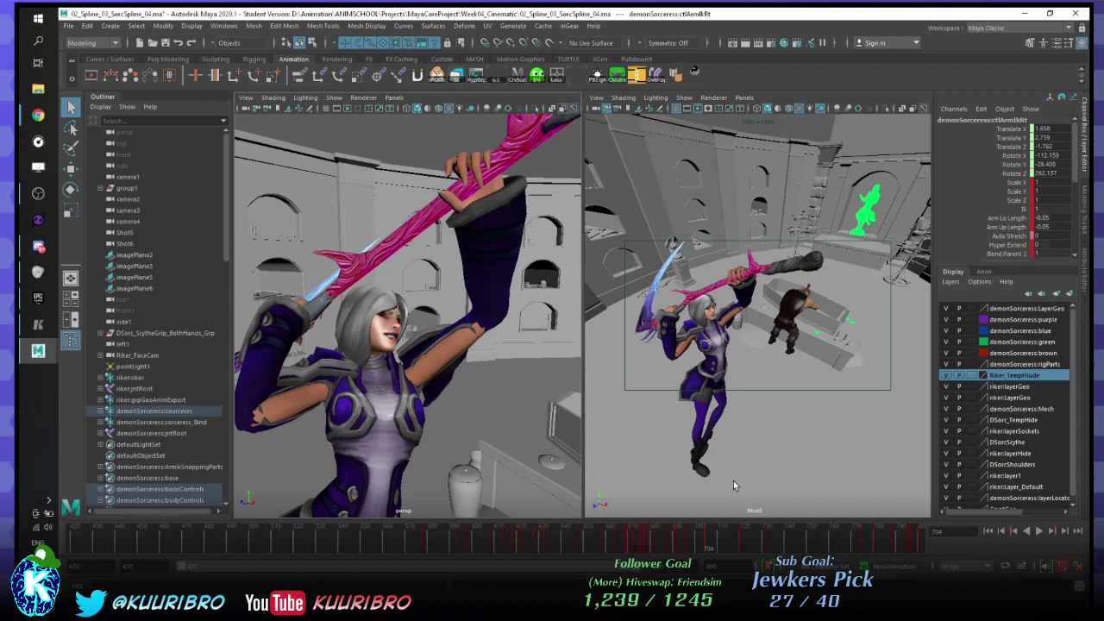
alt+drag(456, 233, 480, 248)
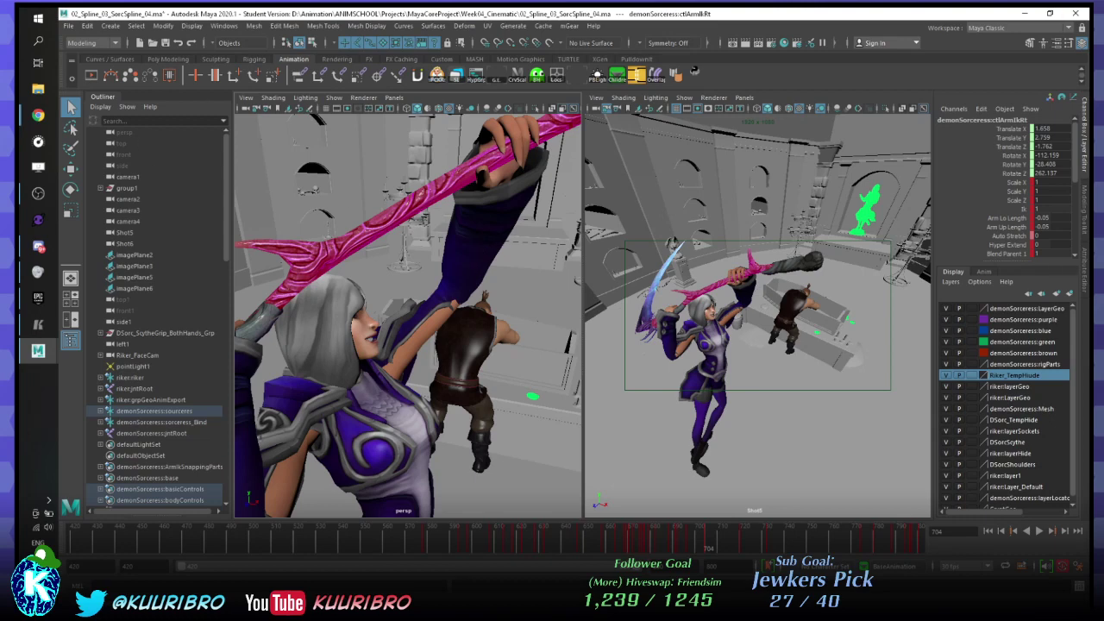
key(alt+Tab)
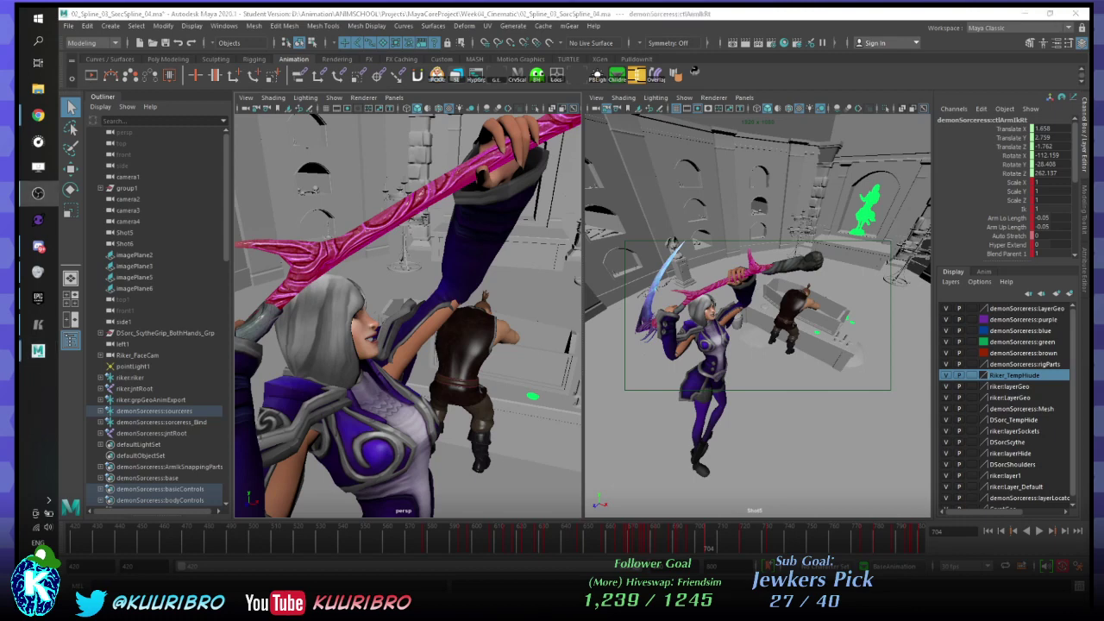